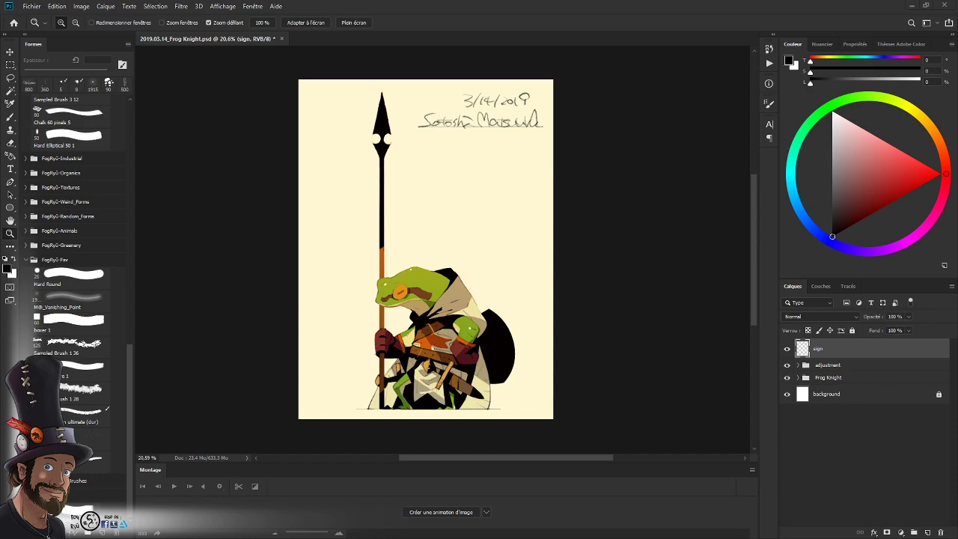
- Expand the adjustment group and examine the frog knight's head, torso and gloves close up
click(476, 269)
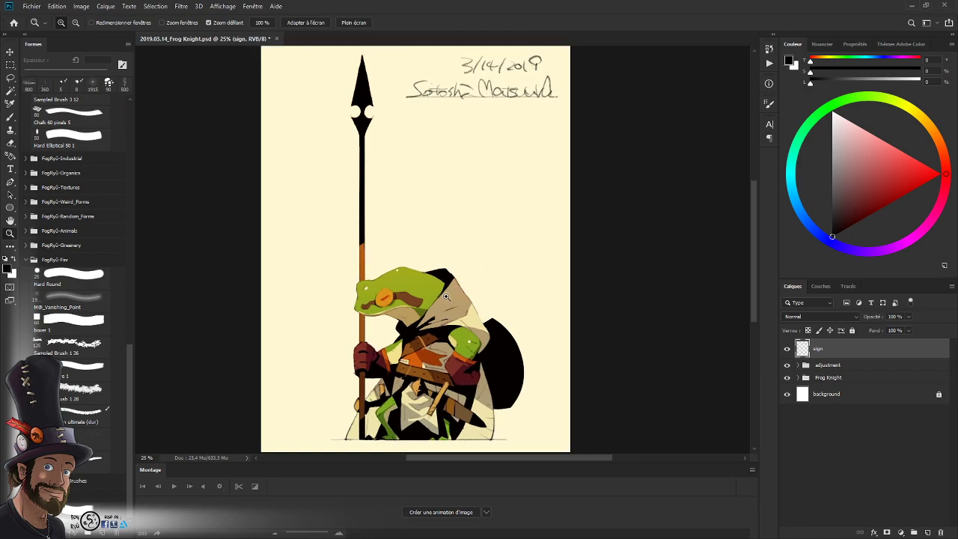
drag(403, 352, 405, 293)
drag(421, 335, 394, 331)
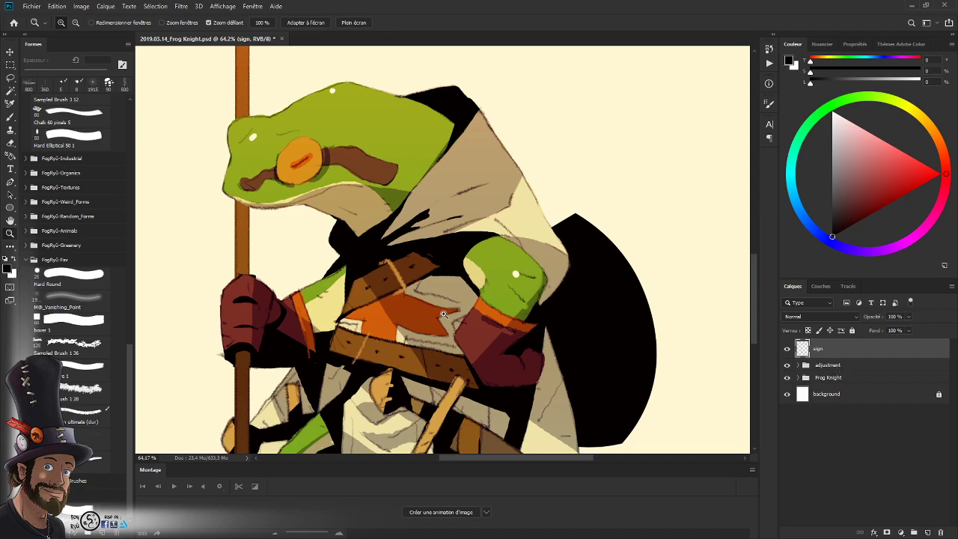
scroll(508, 316, down, 2)
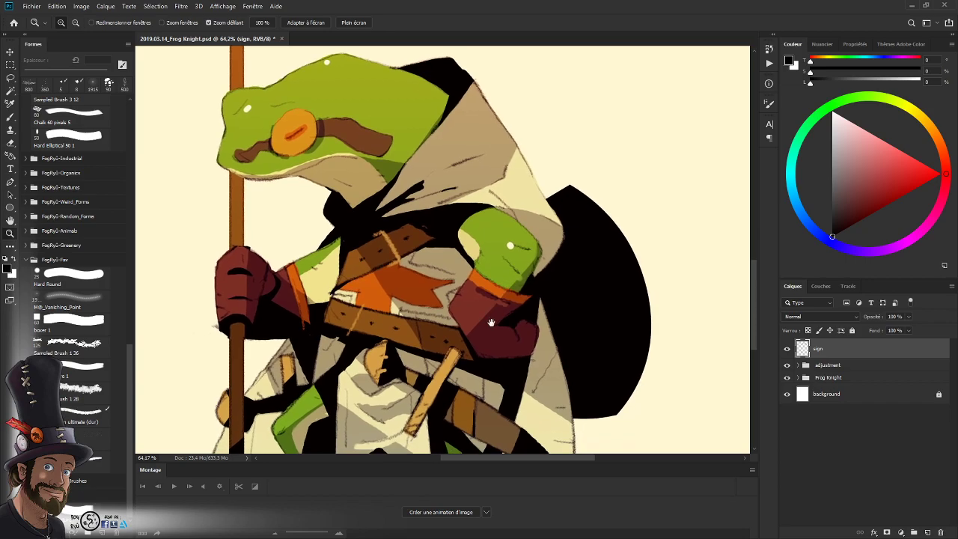
click(798, 365)
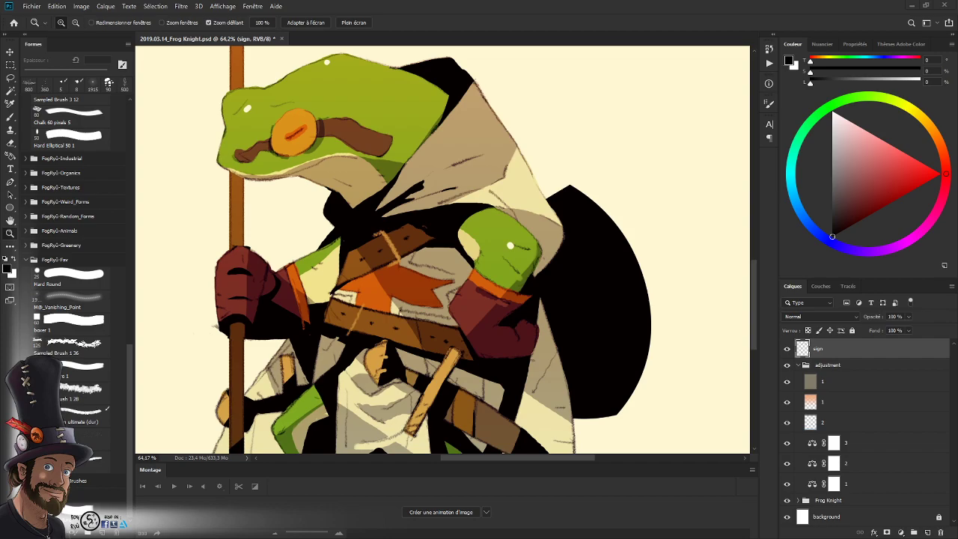
click(482, 238)
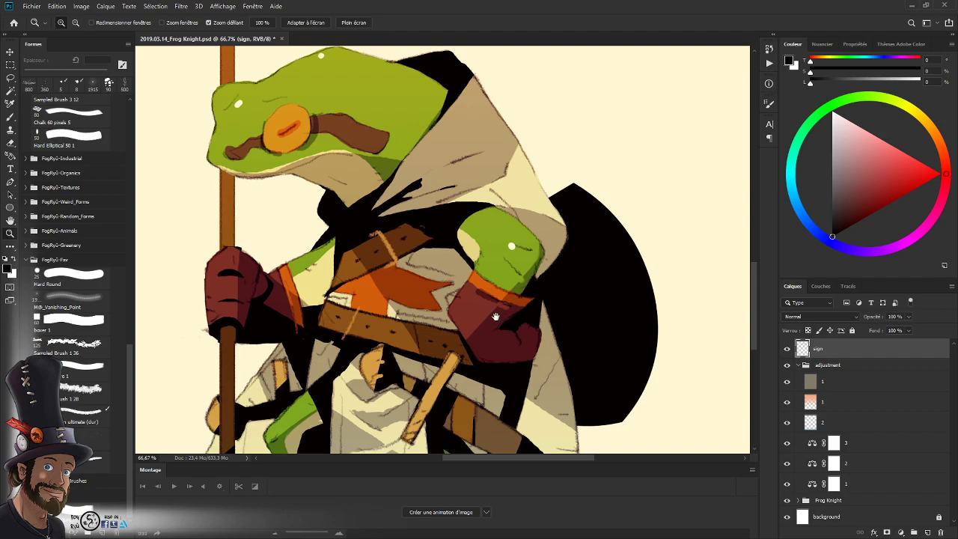
drag(496, 316, 498, 353)
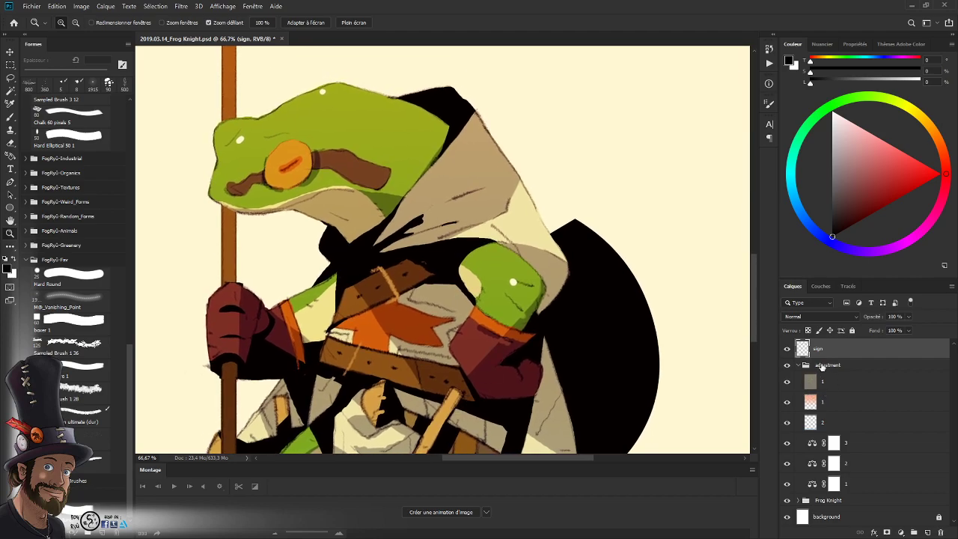
- Toggle the adjustment and Frog Knight groups off and on to compare the artwork with and without them
click(786, 365)
click(786, 366)
drag(528, 316, 494, 316)
drag(511, 355, 500, 313)
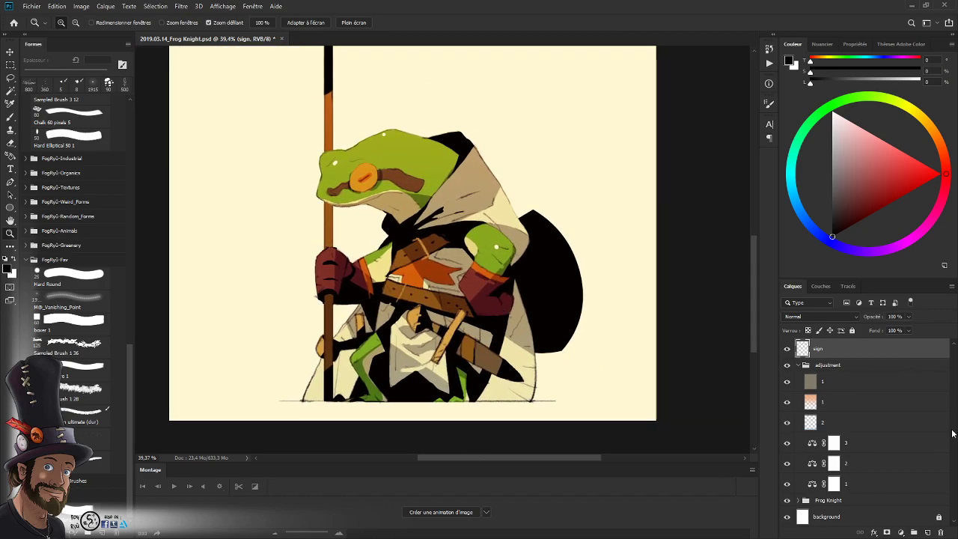
click(787, 500)
click(786, 500)
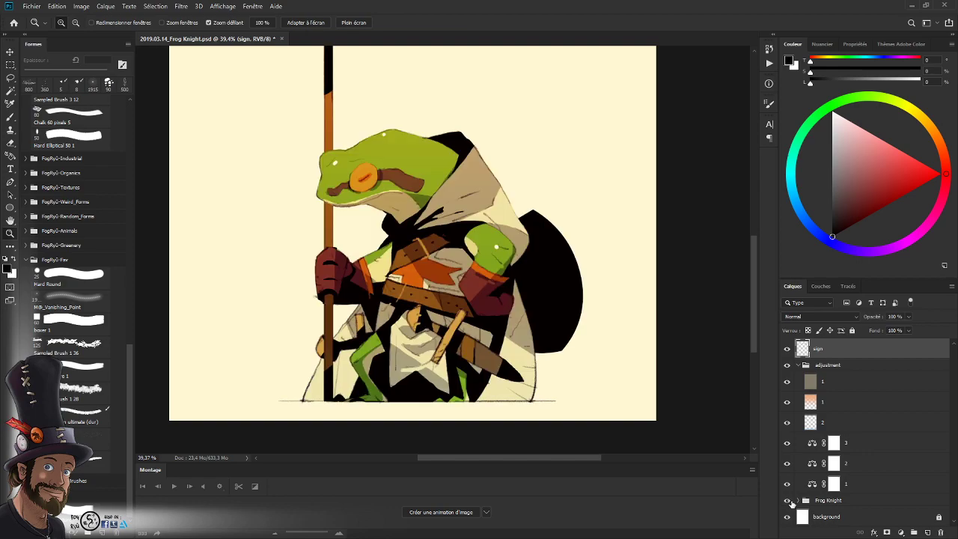
click(786, 366)
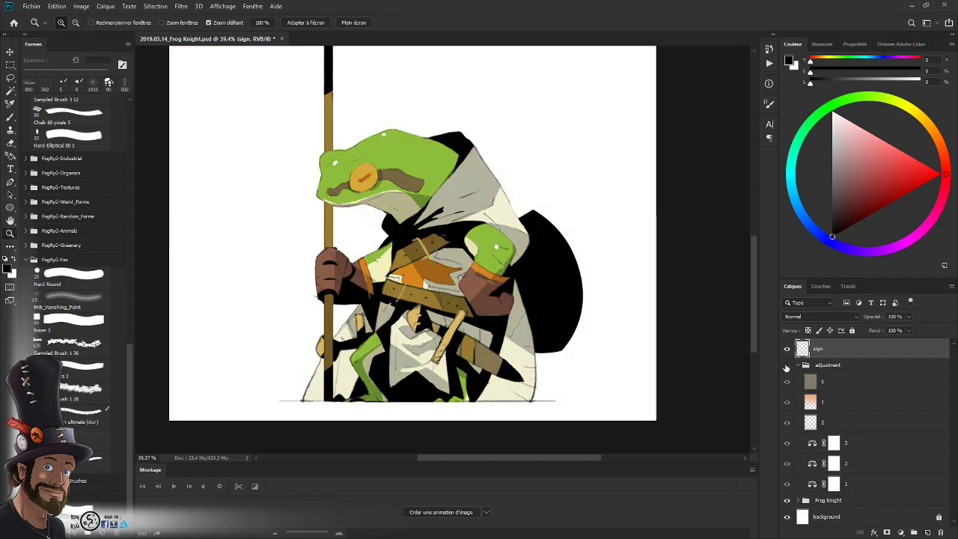
click(786, 366)
- Expand the Frog Knight group and toggle the background layer's visibility off and back on
scroll(518, 278, up, 1)
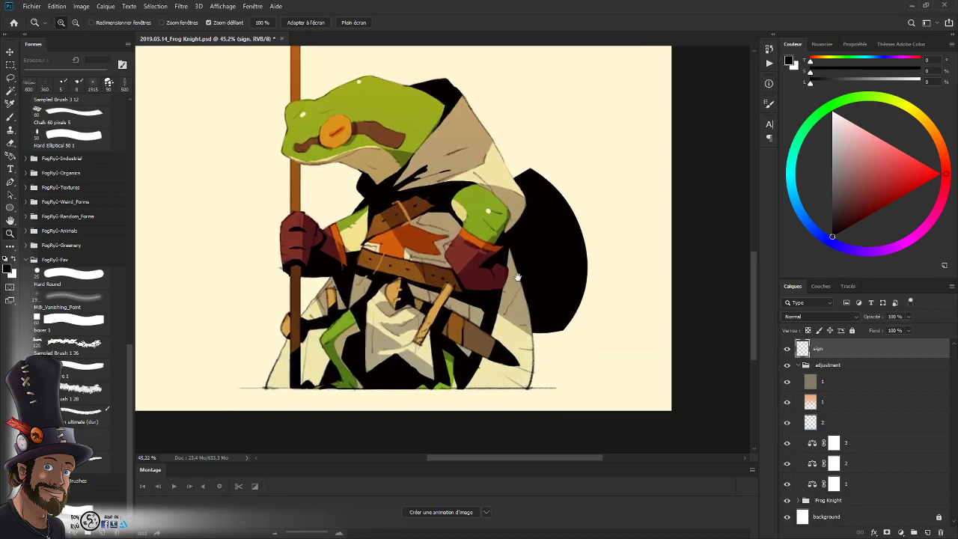
click(798, 500)
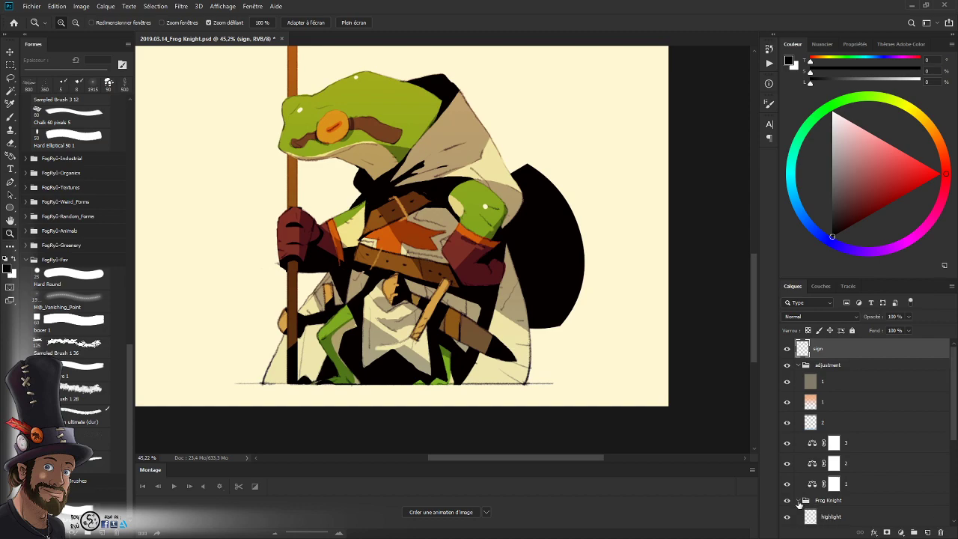
scroll(955, 408, down, 5)
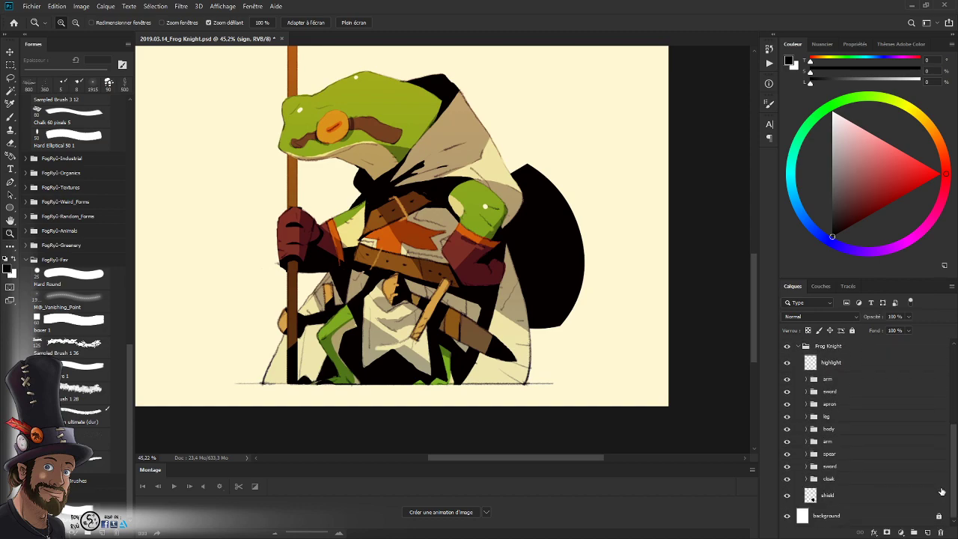
click(787, 519)
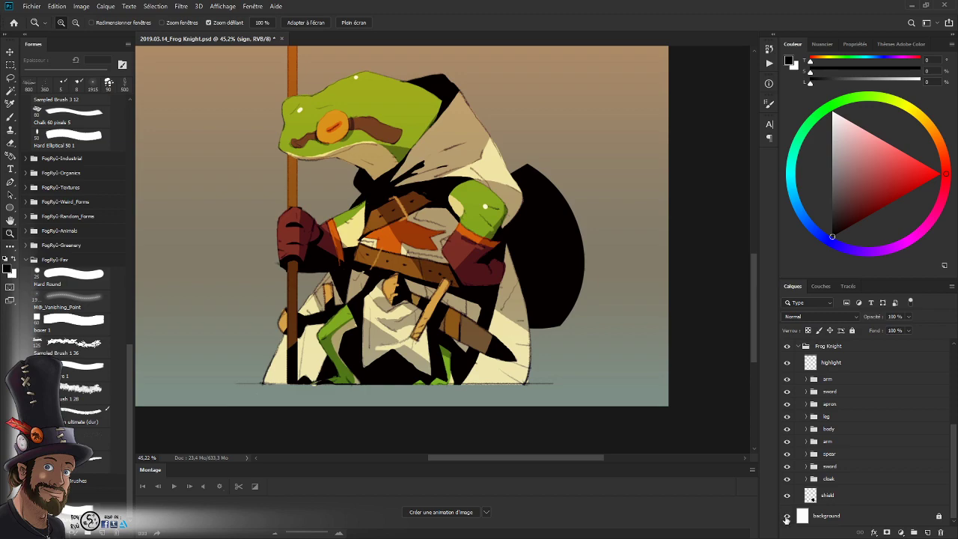
click(786, 519)
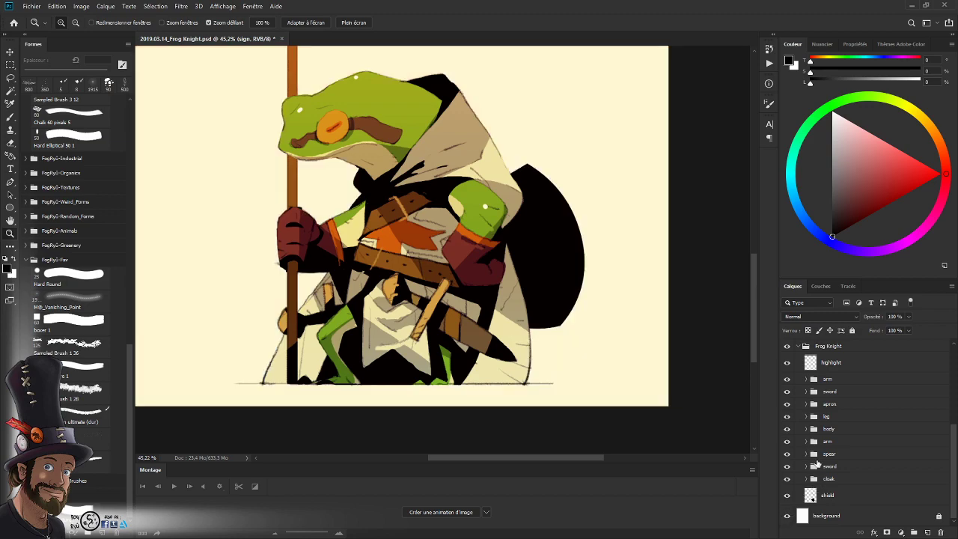
- Toggle the uppermost arm group's visibility to examine the painting beneath it, leaving the group hidden
click(787, 378)
click(786, 378)
click(786, 379)
click(787, 380)
click(786, 379)
- Toggle the sword group above the apron to compare the figure without it, leaving the group hidden
click(786, 392)
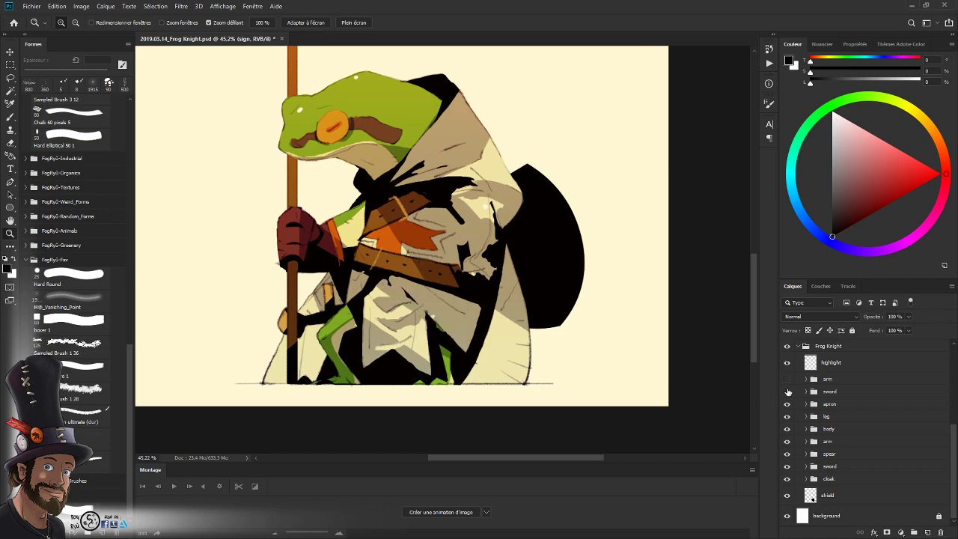
click(786, 391)
click(786, 391)
click(786, 391)
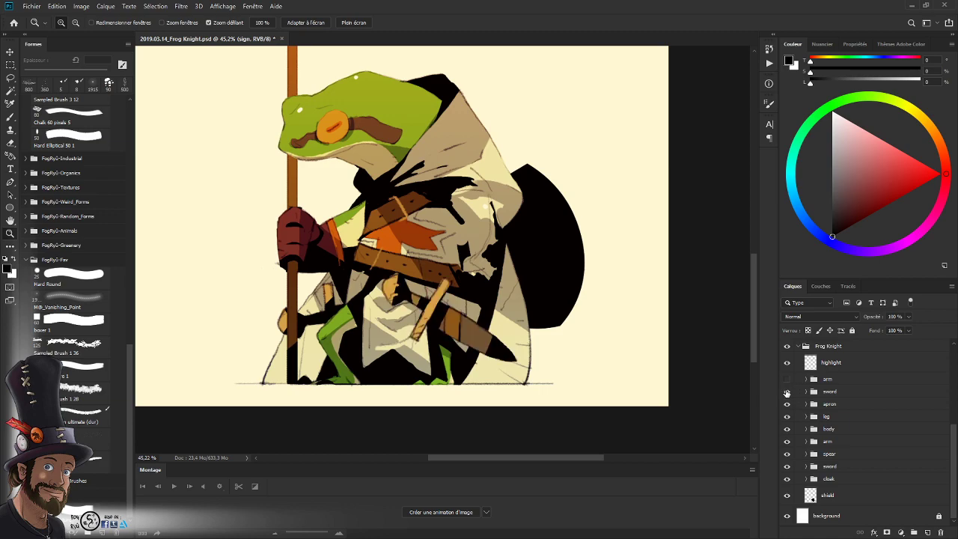
click(786, 392)
- Toggle the apron group's visibility to examine the legs painted behind it, leaving the group hidden
click(787, 404)
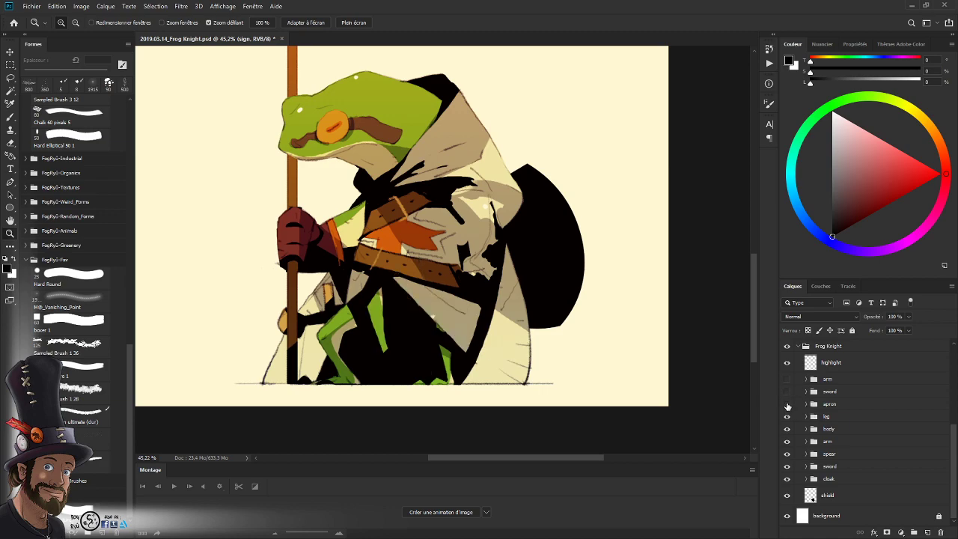
click(787, 404)
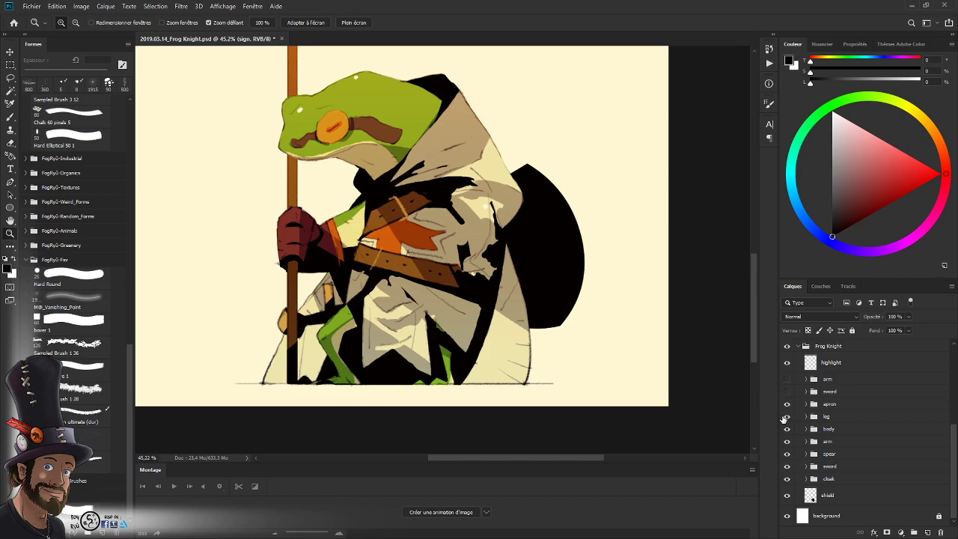
click(786, 404)
click(786, 404)
click(786, 404)
- Toggle the leg group's visibility to isolate its content, leaving the group hidden
click(786, 416)
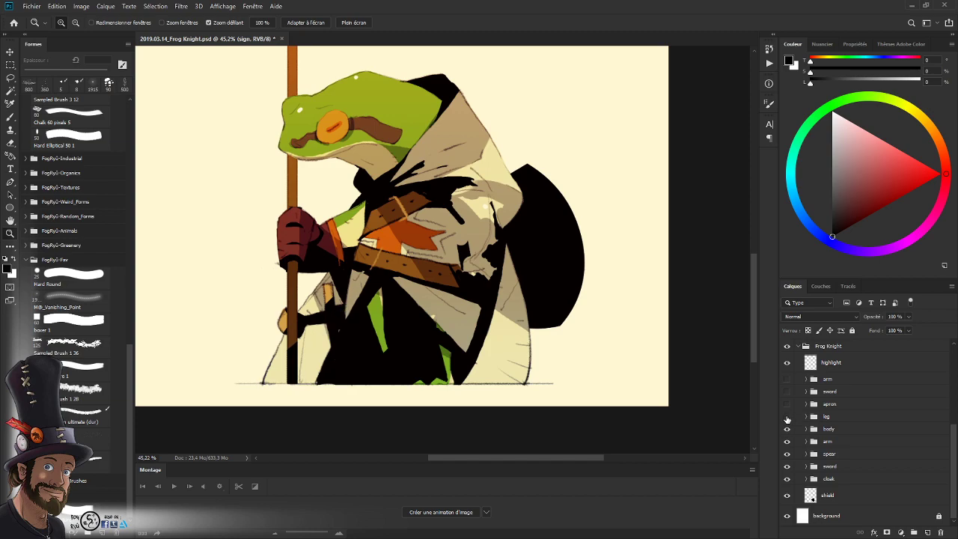
click(786, 417)
click(786, 418)
click(787, 417)
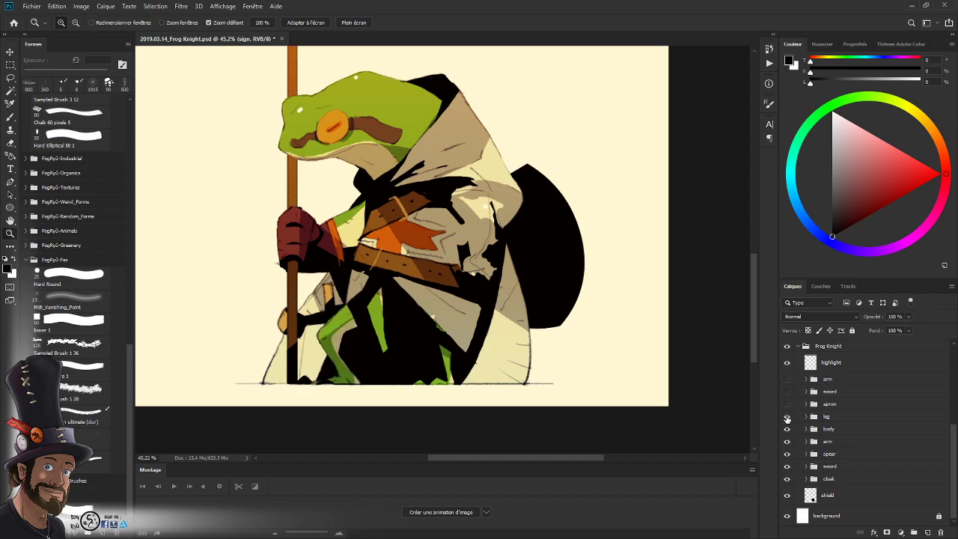
click(787, 417)
- Compare the figure with and without the body group and leave the group hidden
click(787, 430)
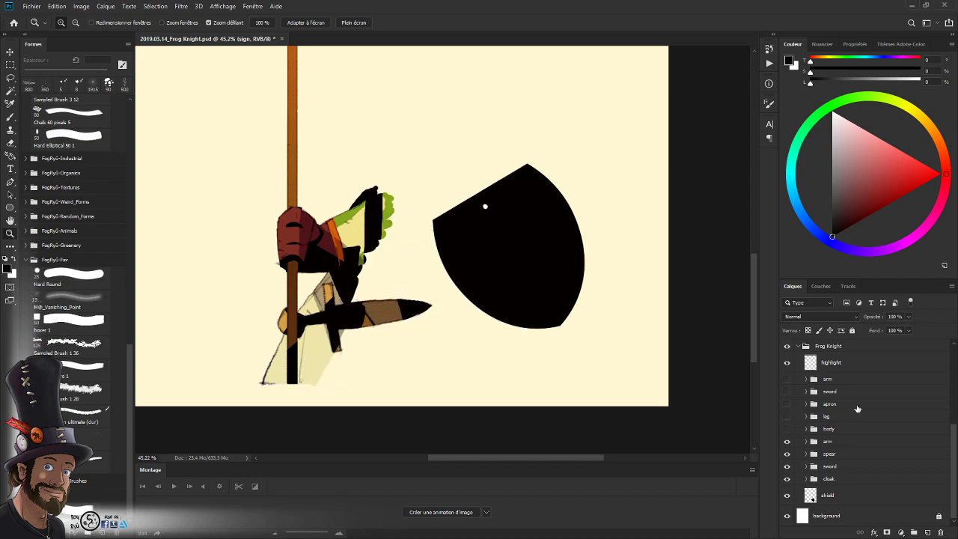
click(785, 430)
click(785, 431)
click(786, 430)
click(786, 430)
- Toggle the arm group holding the spear and leave it hidden
click(786, 441)
click(787, 441)
click(787, 442)
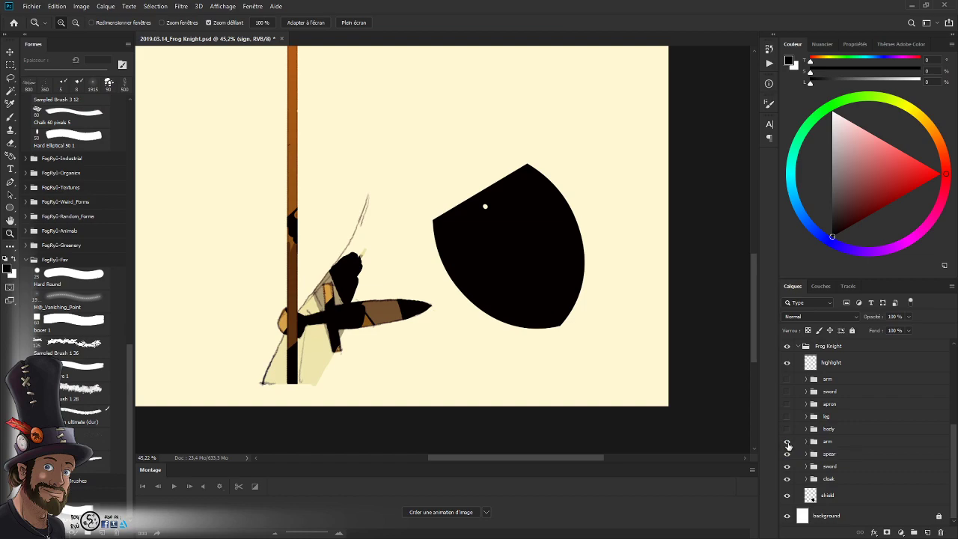
click(786, 442)
click(787, 442)
- Compare the full canvas with and without the spear group and leave the group hidden
click(786, 454)
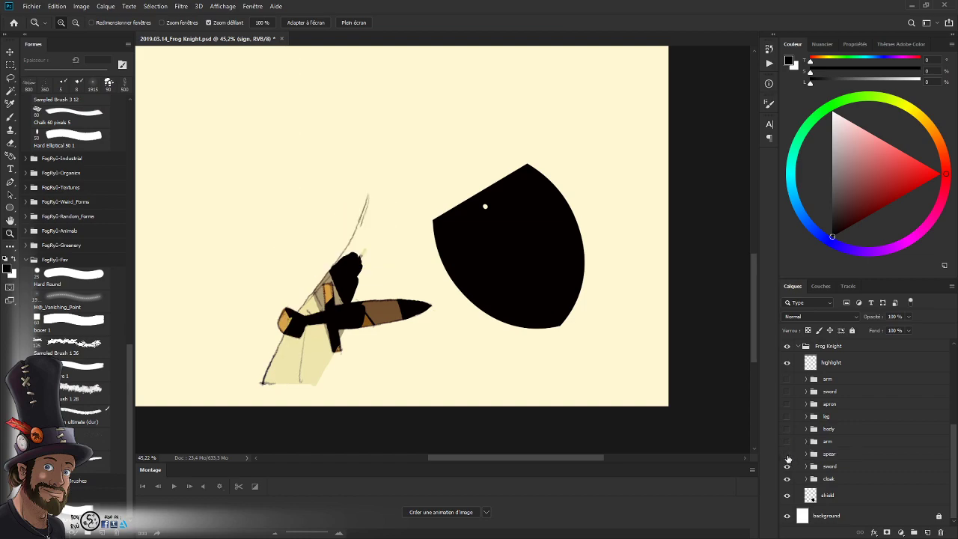
click(786, 455)
drag(590, 268, 569, 307)
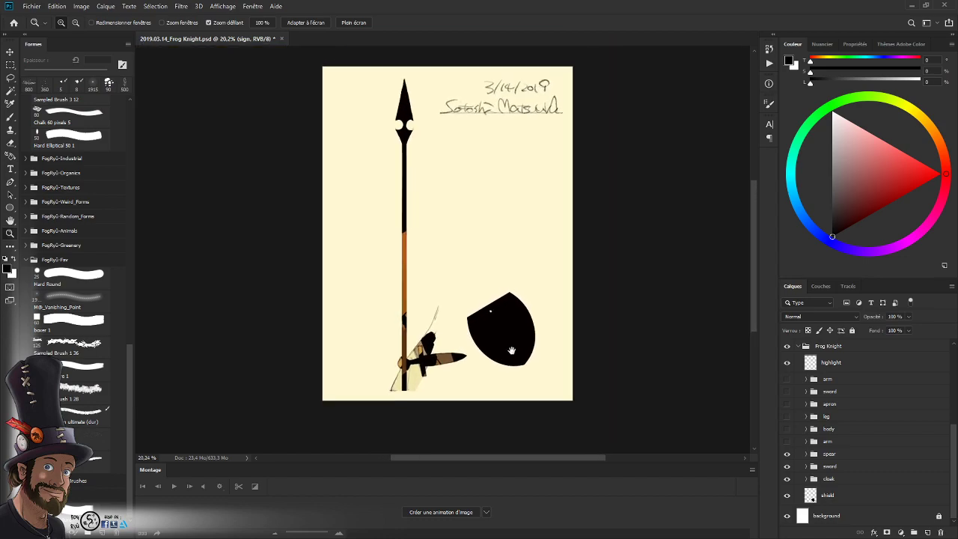
click(786, 454)
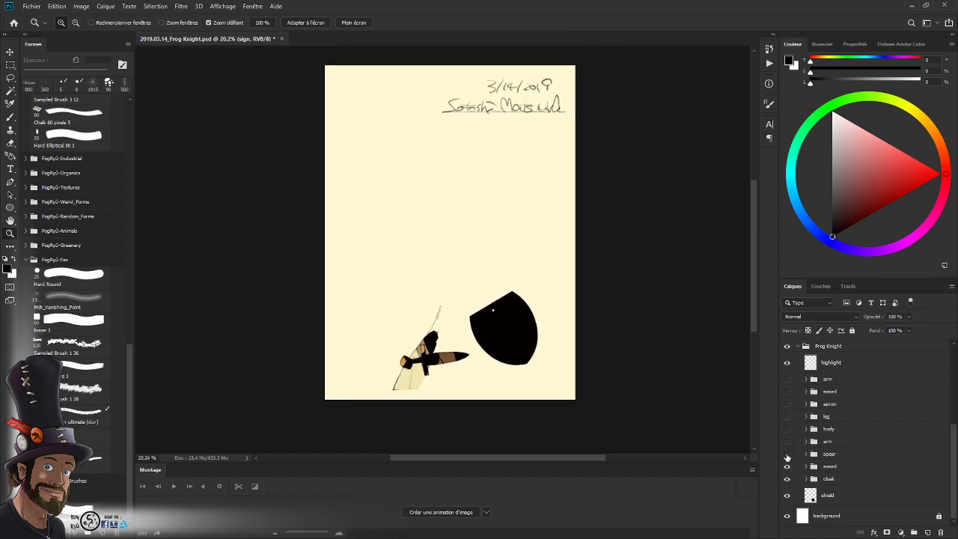
click(787, 454)
click(787, 454)
- Toggle the remaining sword group and the cloak group off and on, leaving both visible
click(785, 468)
click(786, 468)
click(785, 468)
click(786, 467)
click(787, 468)
click(786, 468)
click(787, 480)
click(787, 479)
- Examine the remaining sword and cloak up close and hide both groups
drag(414, 386, 490, 329)
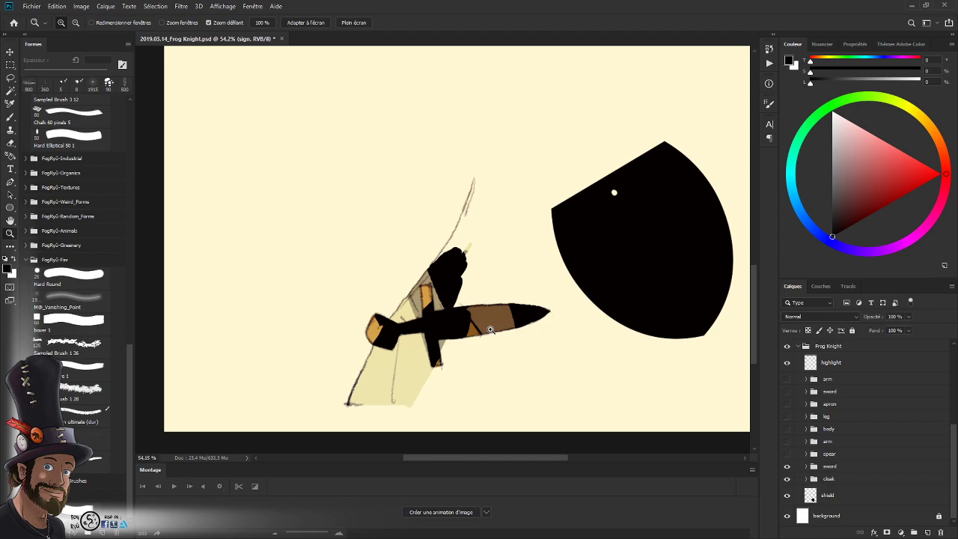
drag(490, 329, 490, 352)
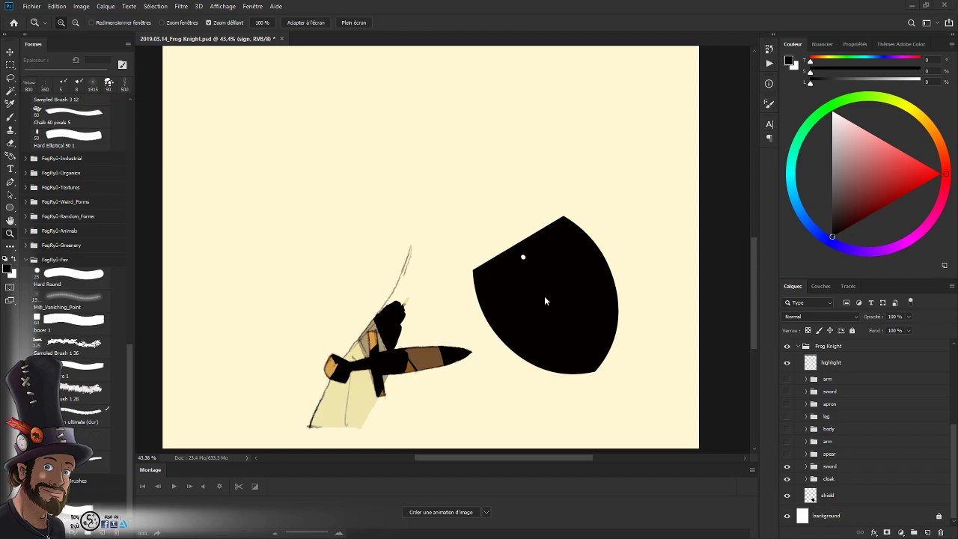
drag(543, 296, 422, 481)
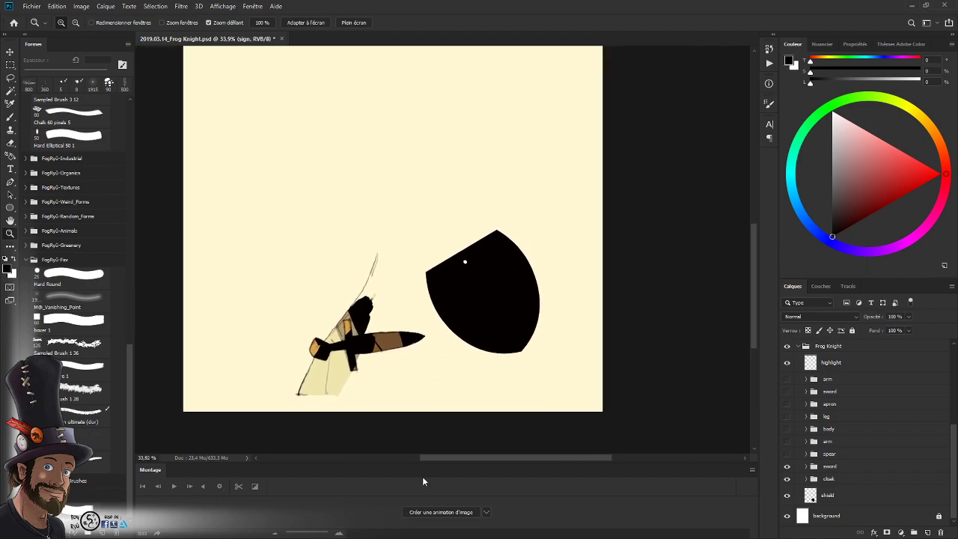
click(786, 479)
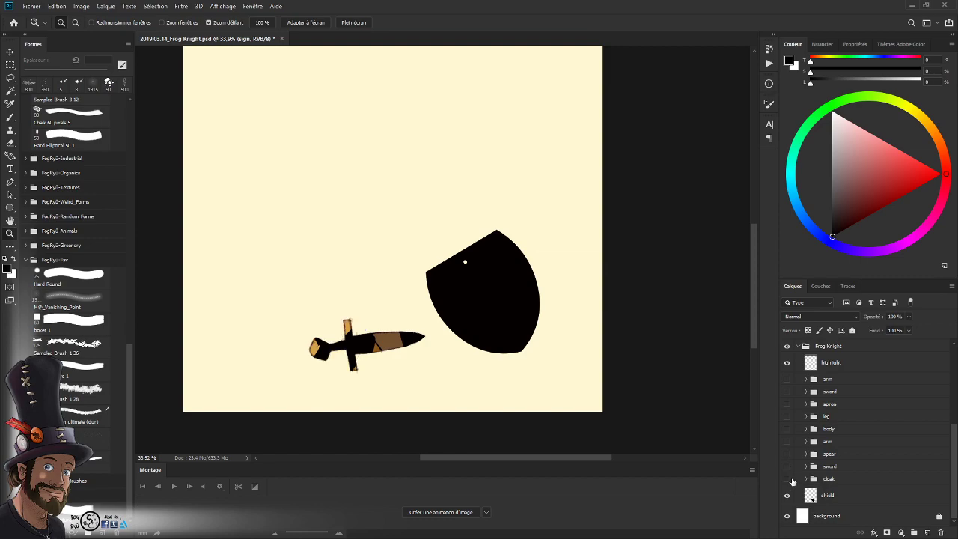
click(787, 466)
- Toggle the shield layer's visibility several times, leaving the shield visible
click(787, 494)
click(786, 497)
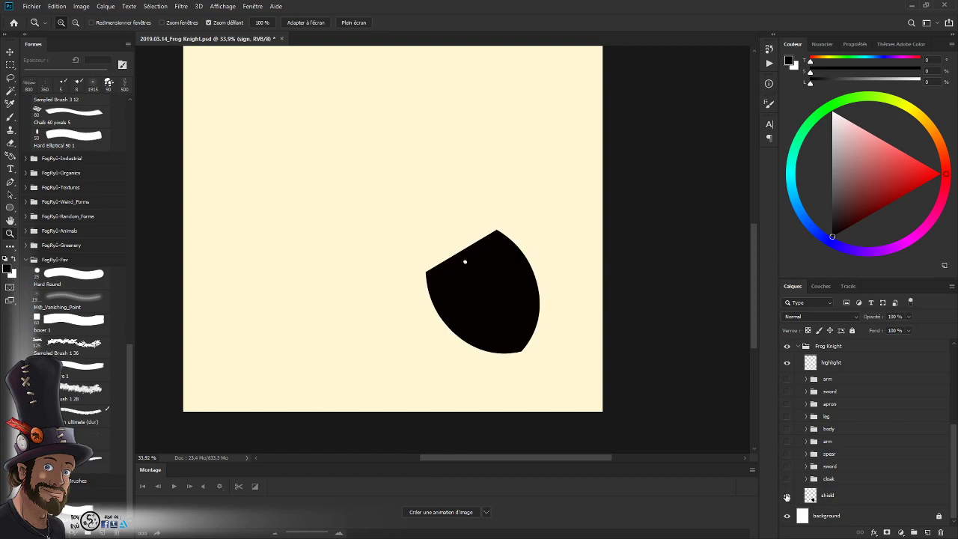
click(786, 496)
click(786, 495)
click(786, 496)
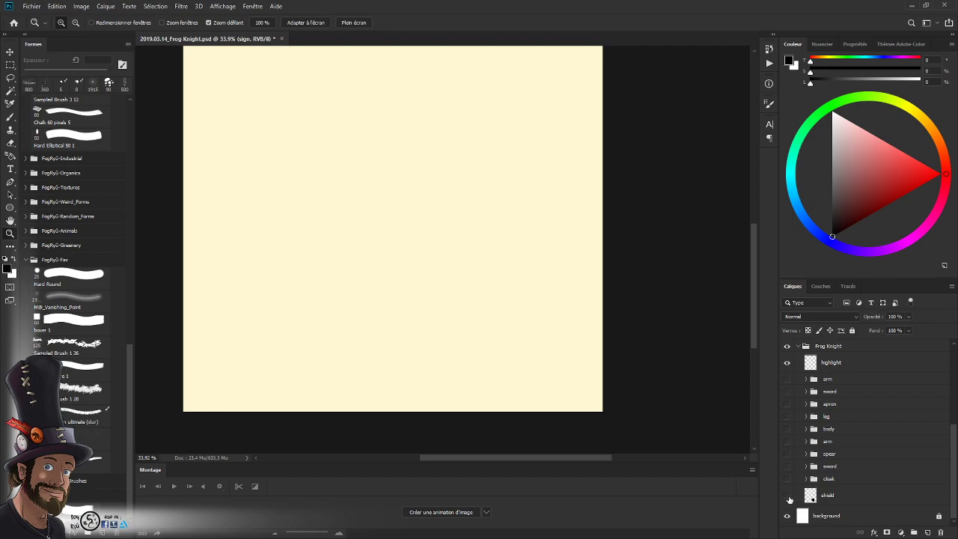
click(787, 496)
- Hide the highlight layer at the top of the Frog Knight group
scroll(952, 445, up, 3)
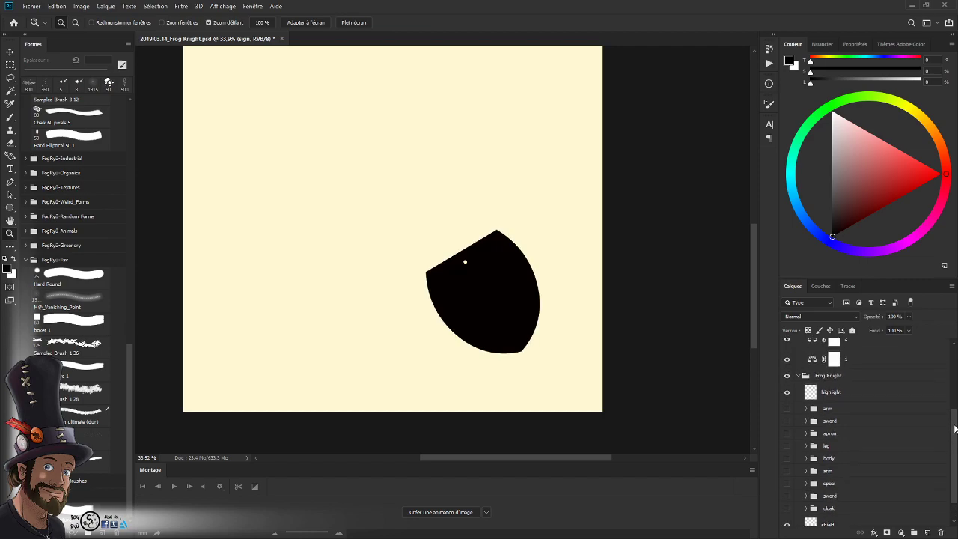
click(786, 416)
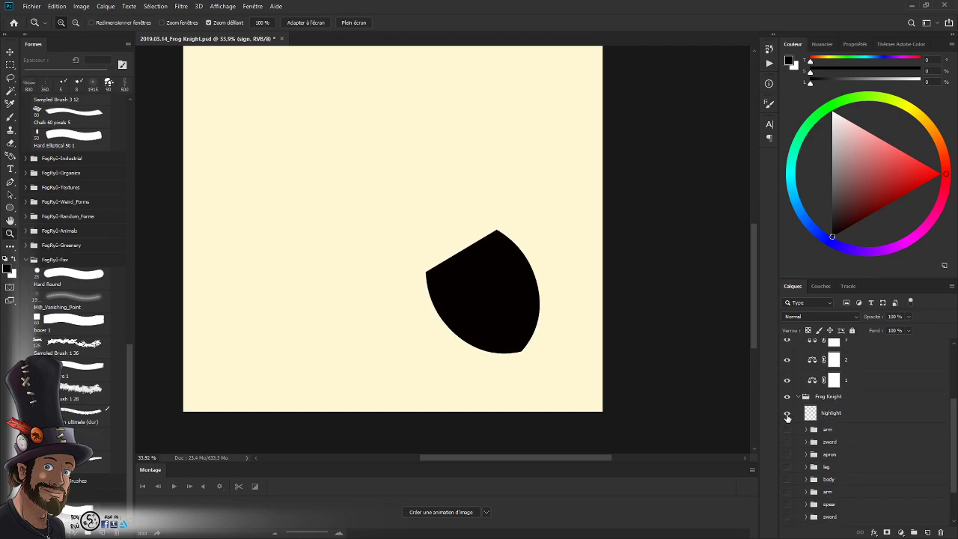
ctrl+click(809, 413)
drag(504, 271, 462, 276)
drag(500, 343, 478, 337)
click(787, 413)
- Show the upper arm, upper sword, apron, leg, body and lower arm groups of the Frog Knight again
click(786, 430)
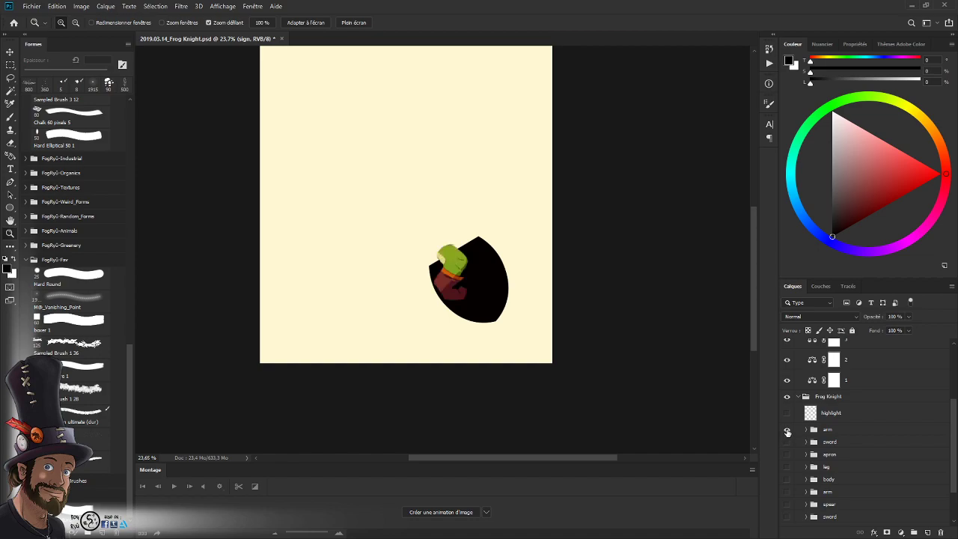
click(786, 442)
click(787, 454)
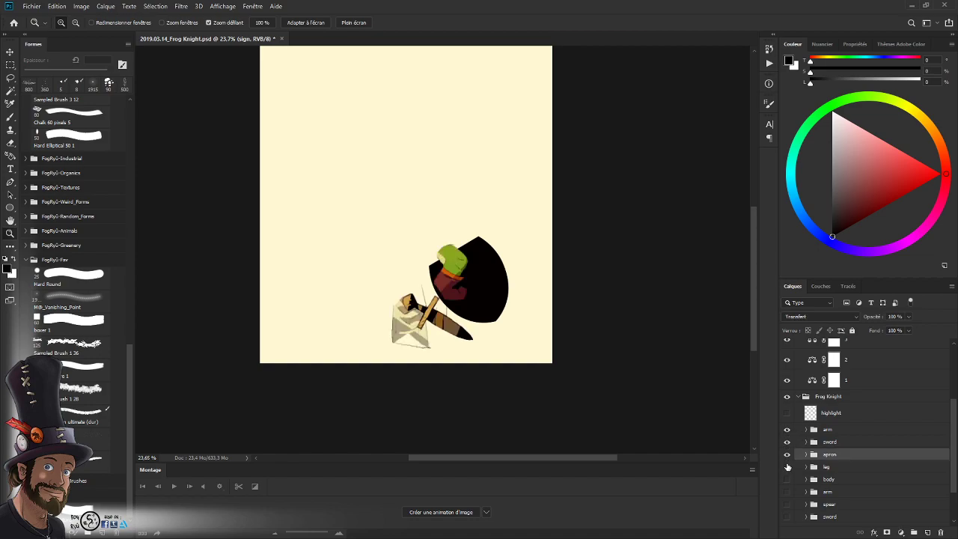
click(787, 467)
click(786, 479)
click(786, 492)
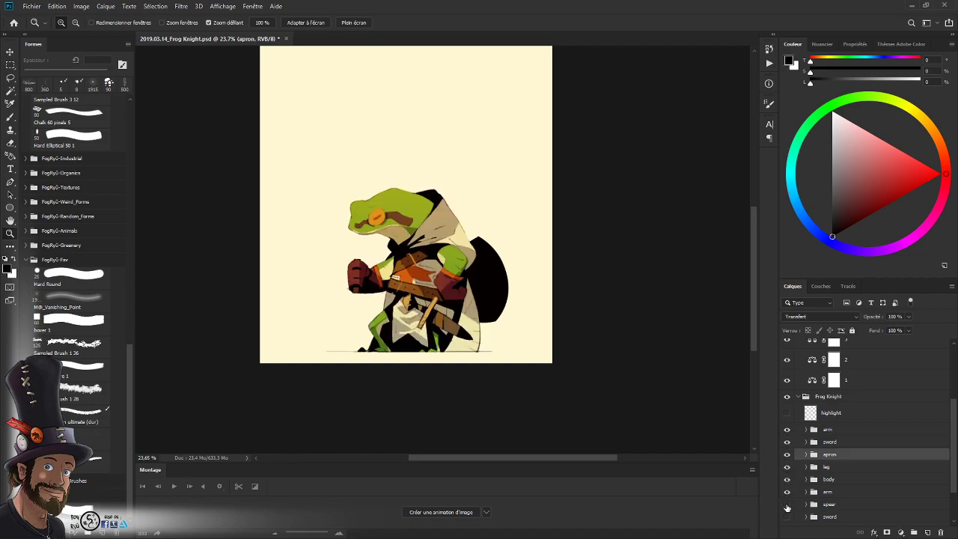
- Show the spear, lower sword and cloak groups and the highlight layer again
click(786, 504)
click(786, 516)
scroll(787, 508, down, 2)
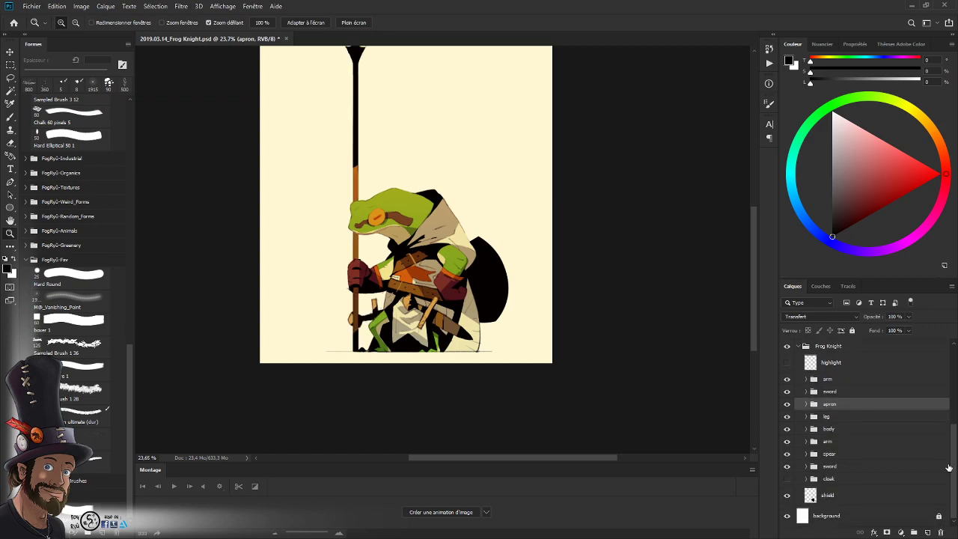
click(787, 479)
scroll(785, 448, up, 2)
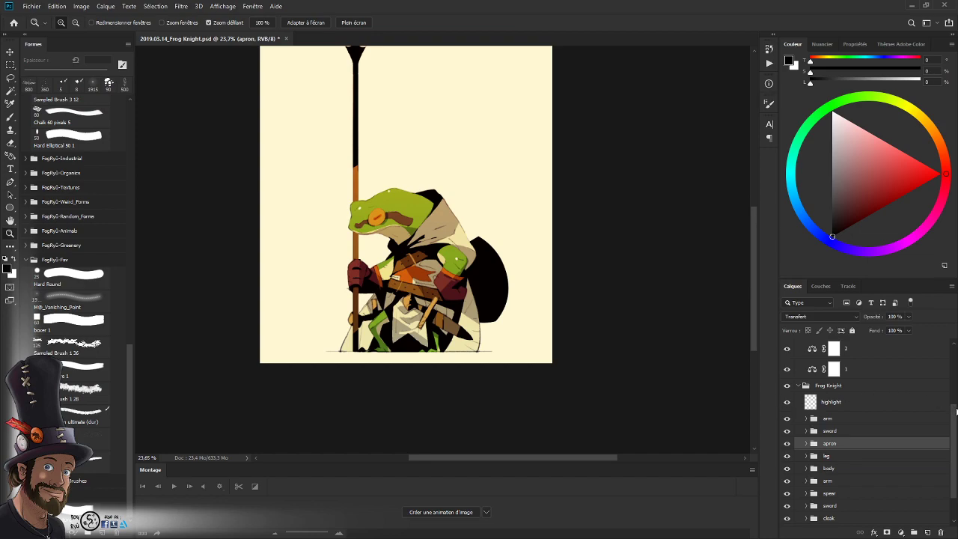
mouse_move(954, 421)
mouse_down()
mouse_move(956, 395)
mouse_move(955, 430)
mouse_up()
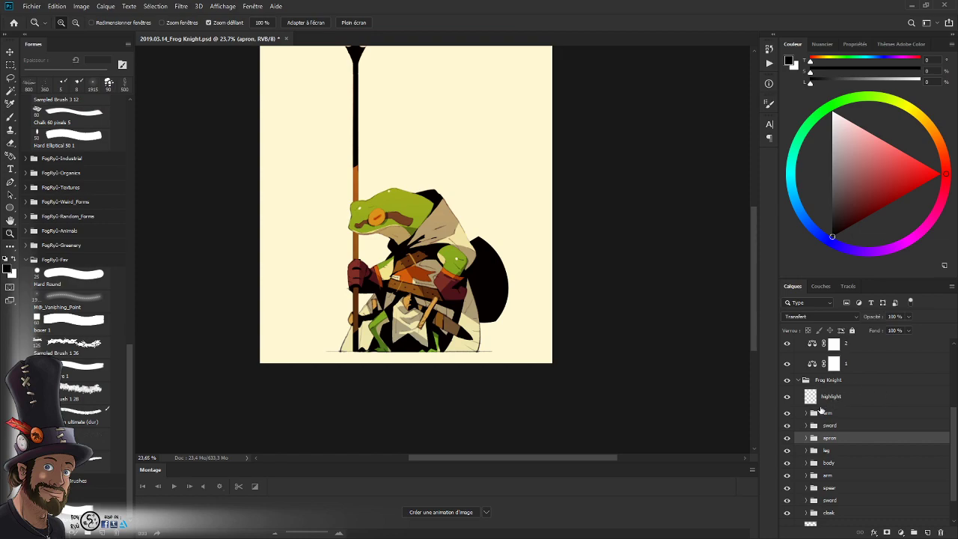
- Check what the upper arm group contains and place a copy of the highlight layer at the top of it
click(786, 413)
click(786, 413)
click(807, 413)
click(849, 429)
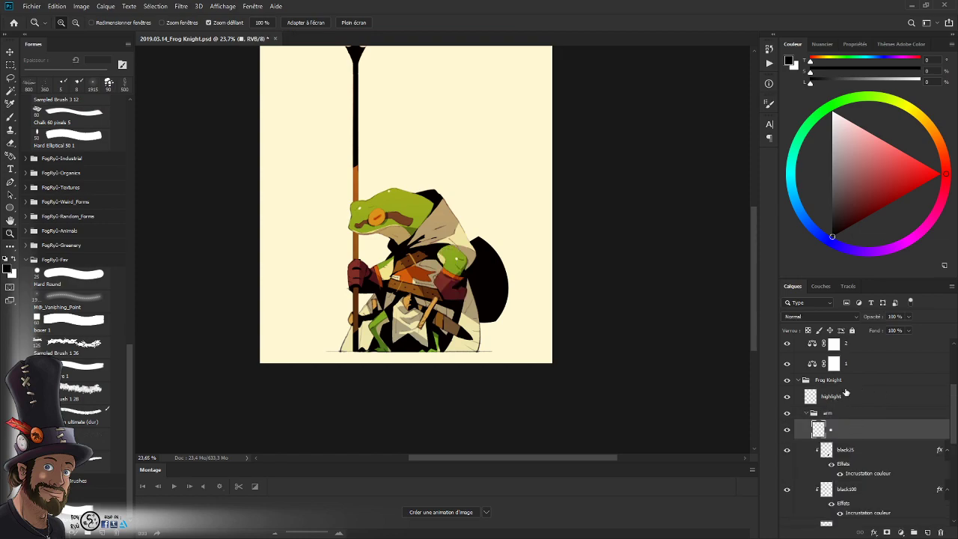
click(847, 398)
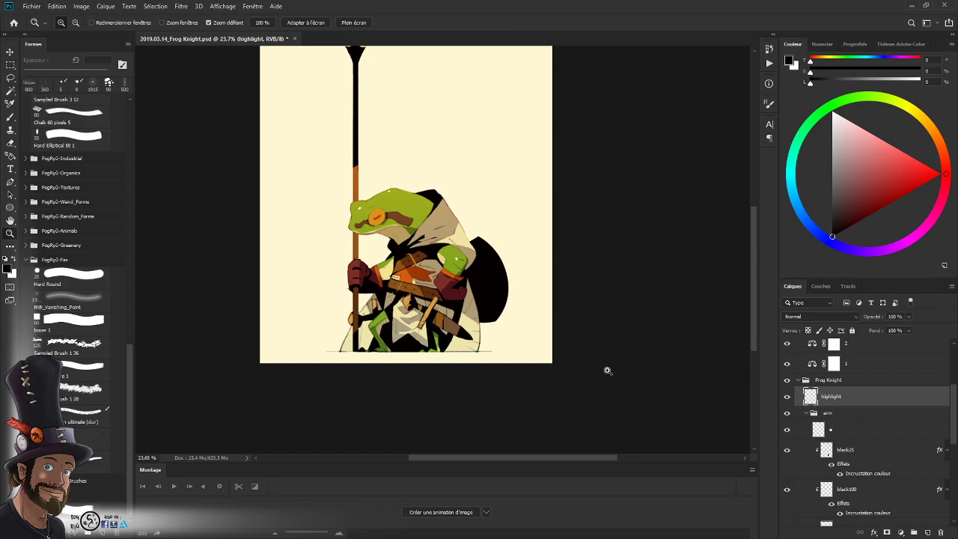
drag(852, 399, 850, 425)
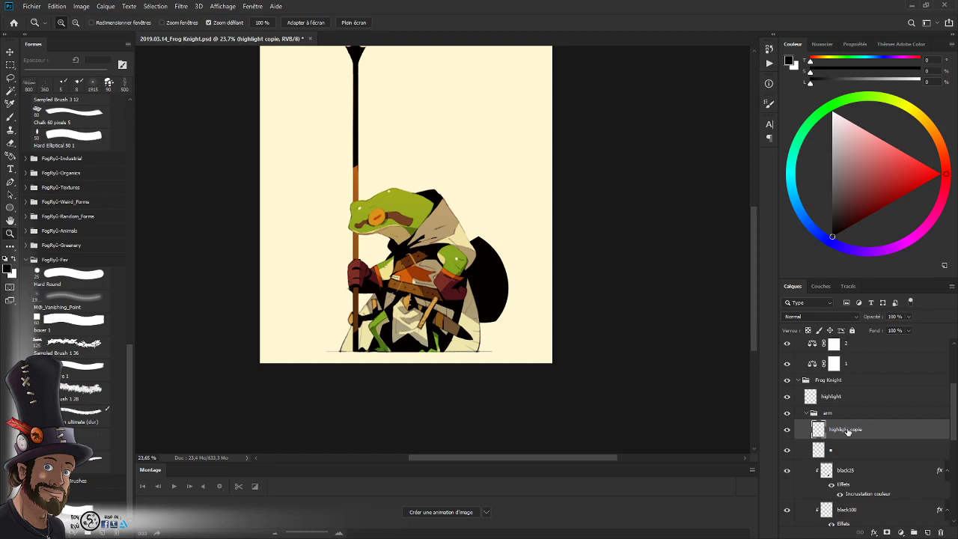
- Lasso and clear the head highlights from the arm group's highlight copy, and the arm highlight from the original highlight layer
key(l)
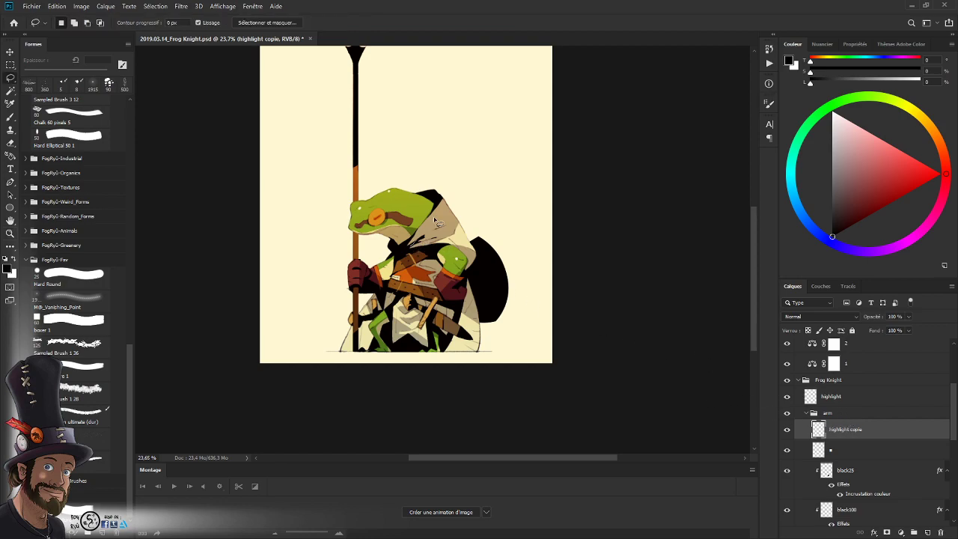
mouse_move(434, 219)
mouse_down()
mouse_move(375, 274)
mouse_move(392, 270)
mouse_up()
key(ctrl+d)
click(844, 397)
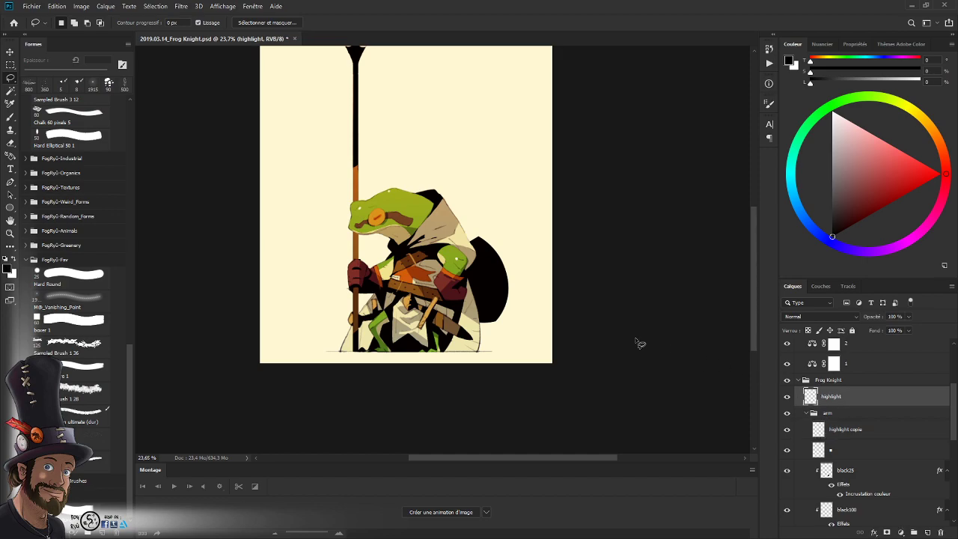
mouse_move(467, 272)
mouse_down()
mouse_move(440, 244)
mouse_move(479, 284)
mouse_move(465, 290)
mouse_up()
- Collapse and hide the upper arm group, and move the original highlight layer into the body group
click(806, 413)
click(786, 414)
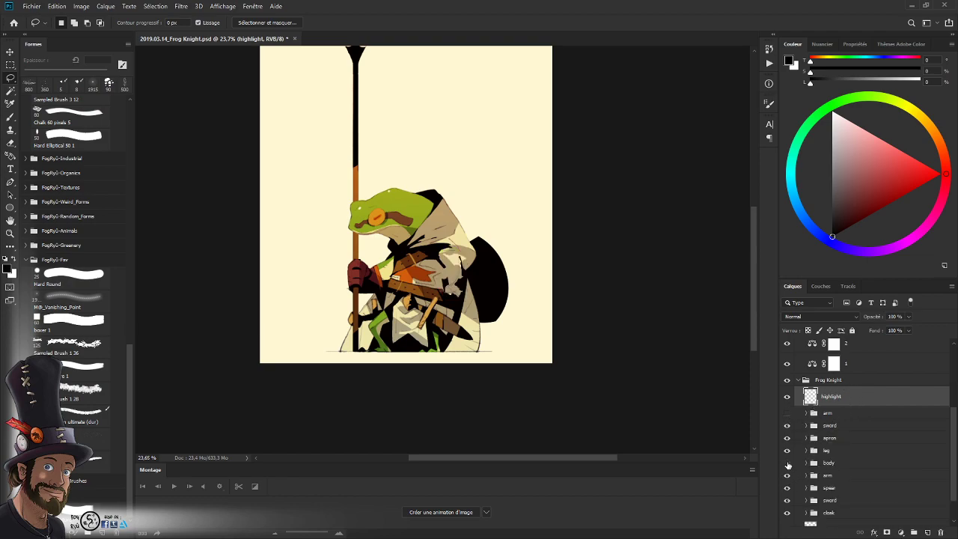
click(787, 463)
click(788, 463)
drag(846, 398, 838, 461)
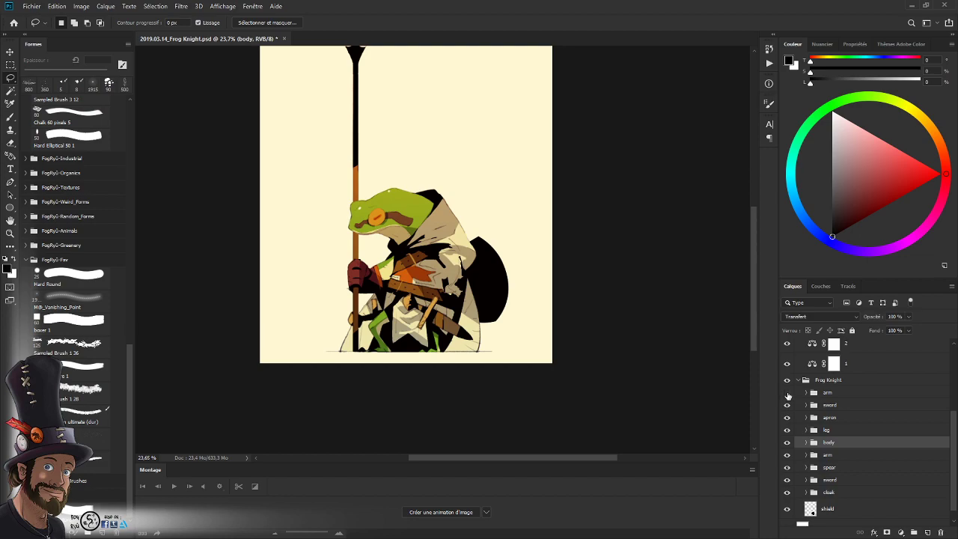
- Compare the figure with and without the upper arm, and examine the painted body beneath it at several magnifications
click(787, 393)
click(788, 393)
key(z)
mouse_move(547, 263)
mouse_down()
mouse_move(407, 277)
mouse_move(490, 303)
mouse_up()
drag(490, 318, 427, 339)
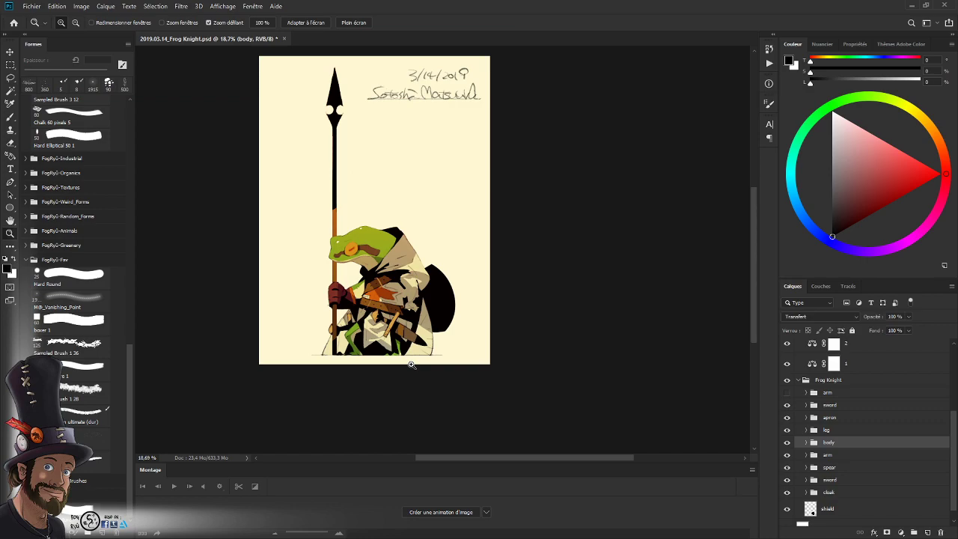
click(409, 256)
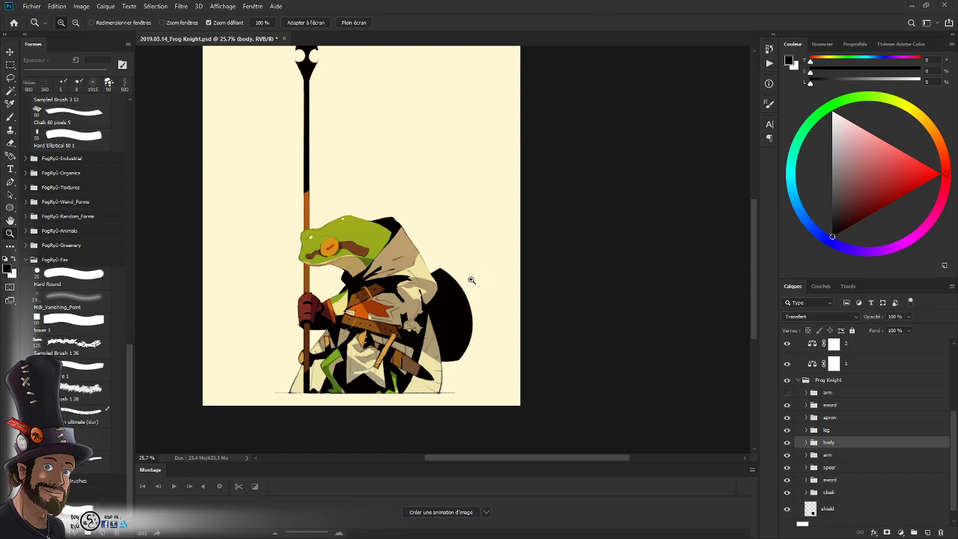
drag(477, 279, 461, 286)
drag(469, 325, 340, 324)
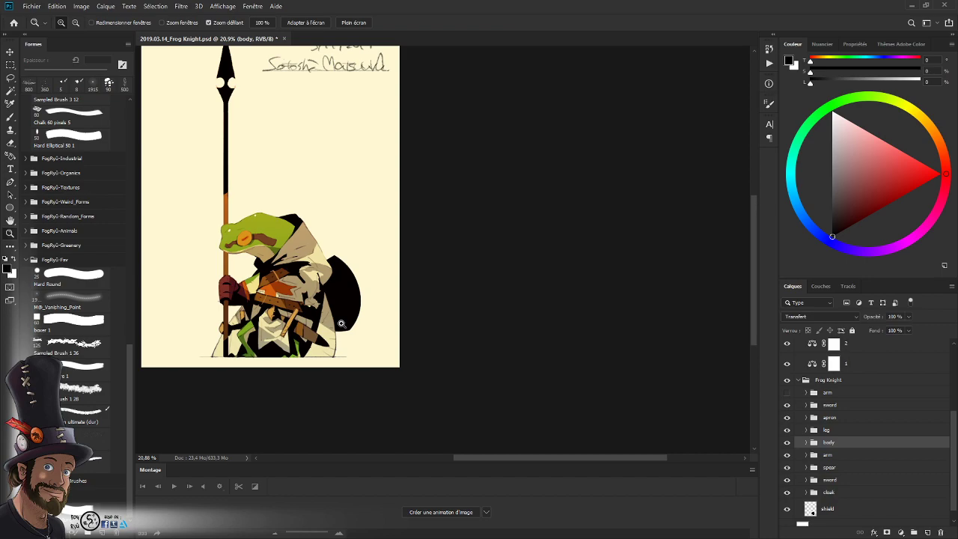
drag(395, 300, 495, 342)
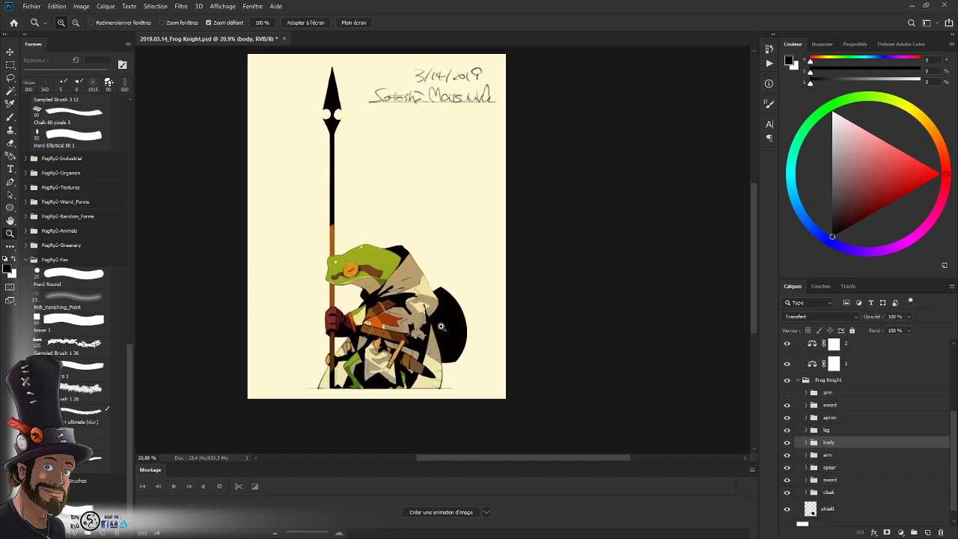
drag(442, 326, 463, 343)
drag(463, 343, 474, 326)
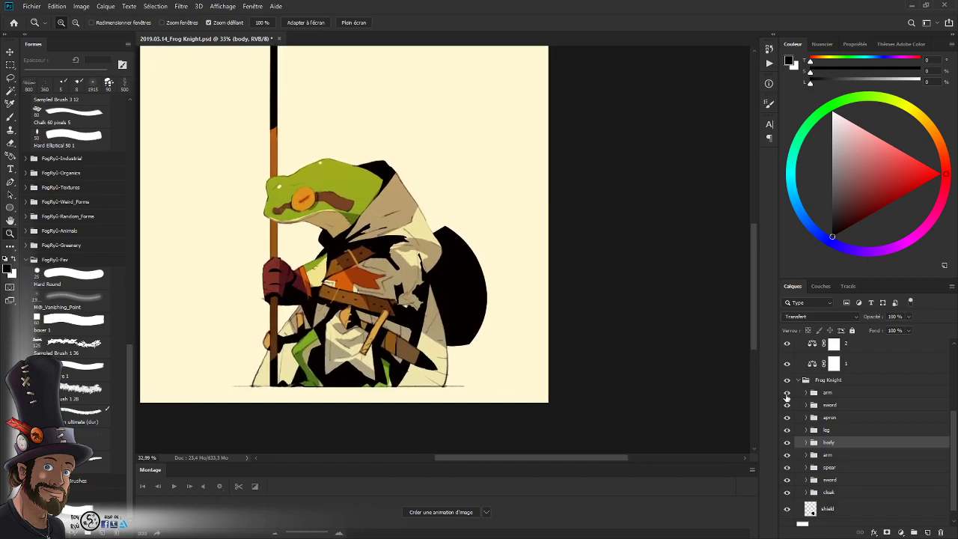
- Toggle the upper arm group repeatedly while viewing the torso up close, leaving the group hidden
click(787, 393)
click(786, 392)
click(787, 393)
scroll(431, 262, up, 2)
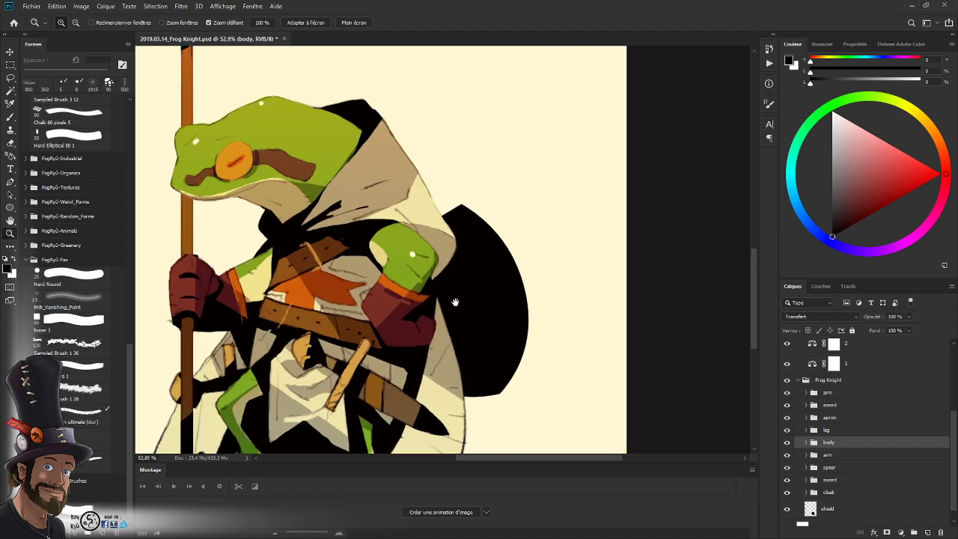
click(787, 393)
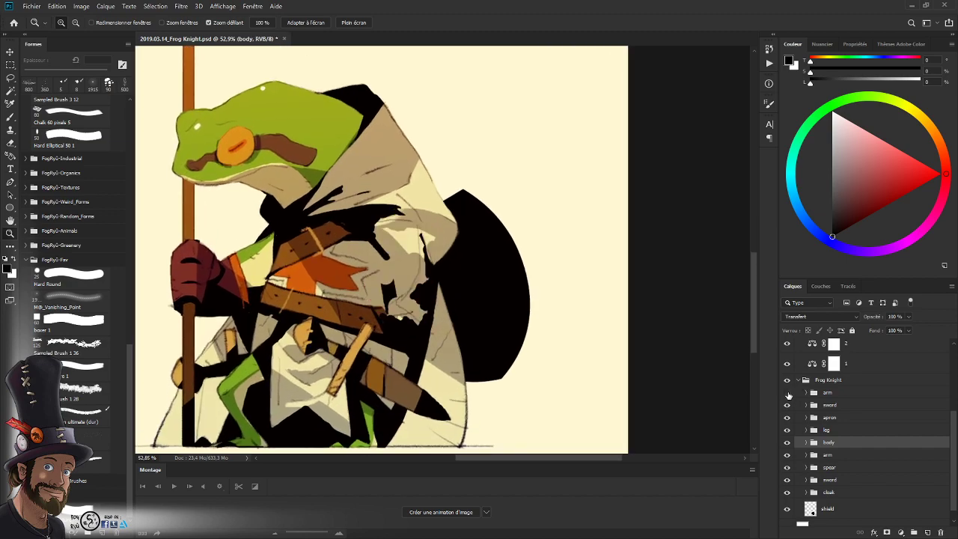
- Hide all body-part and equipment groups from arm to cloak, and show them all again
scroll(950, 424, down, 1)
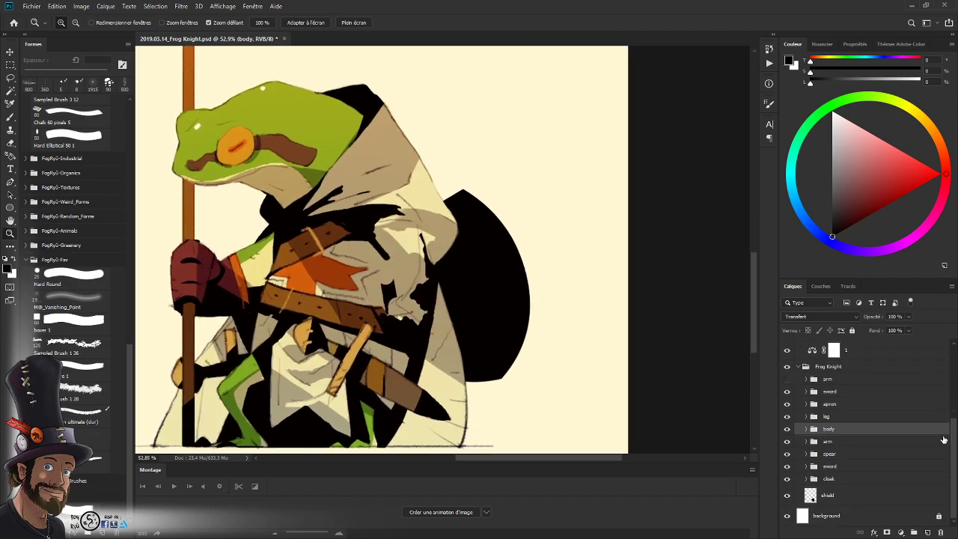
drag(786, 393, 786, 478)
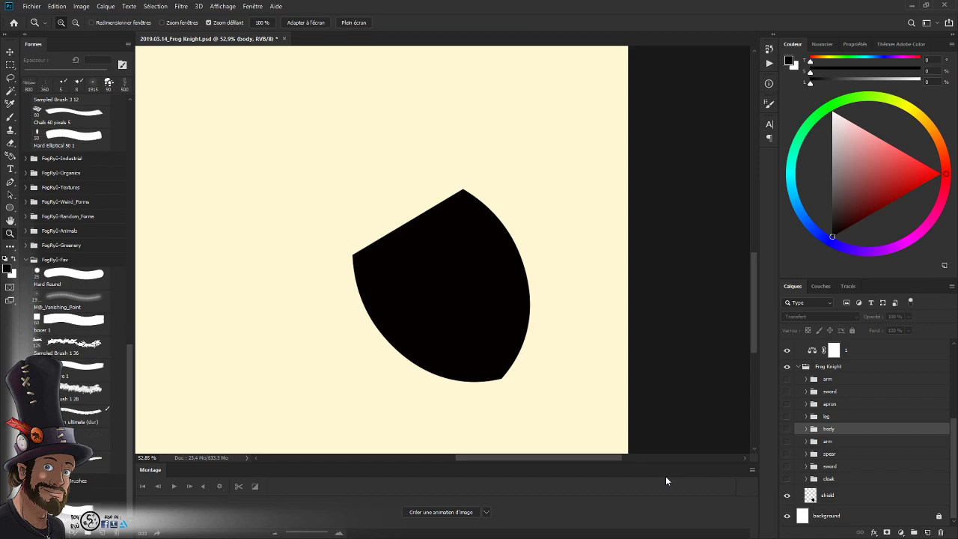
drag(787, 479, 787, 379)
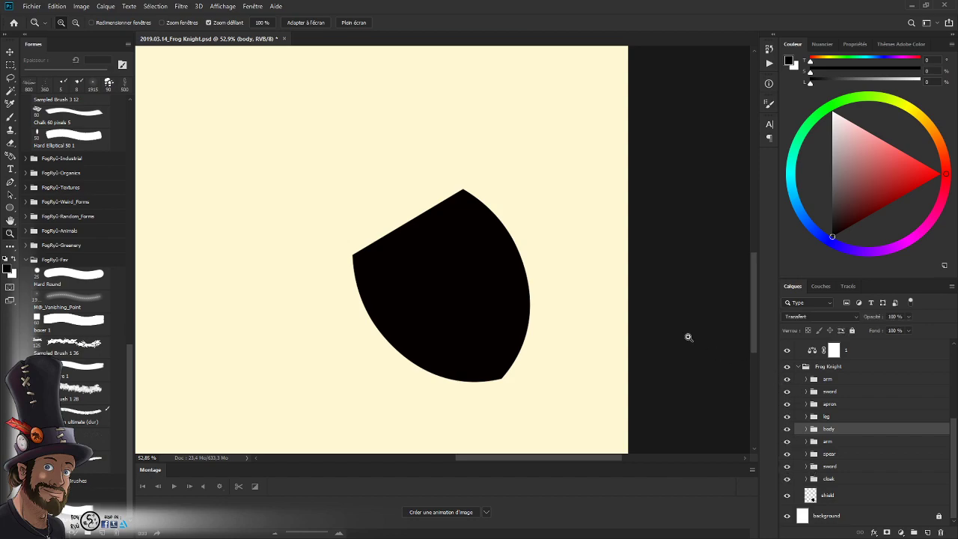
- Review the whole illustration and collapse the adjustment and Frog Knight groups
key(ctrl+0)
drag(479, 378, 472, 374)
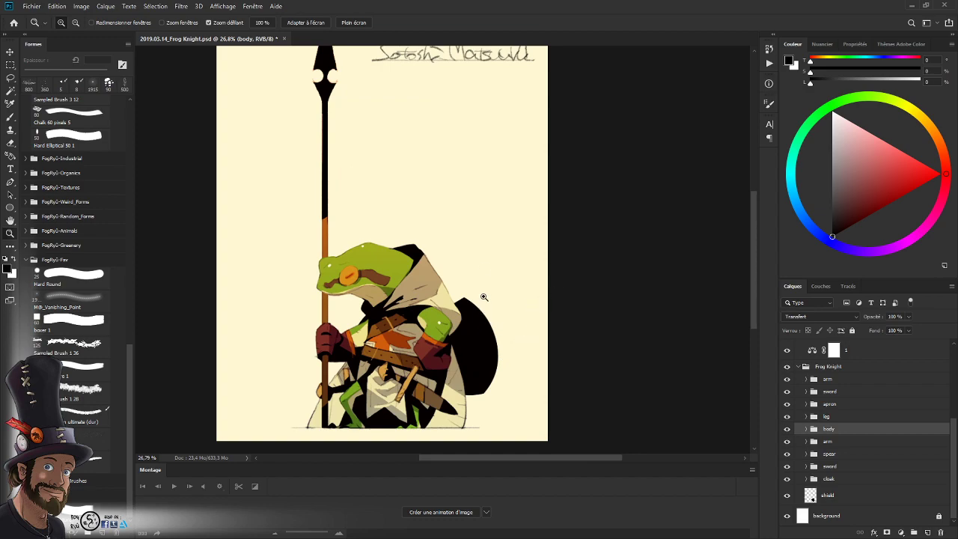
drag(447, 263, 442, 297)
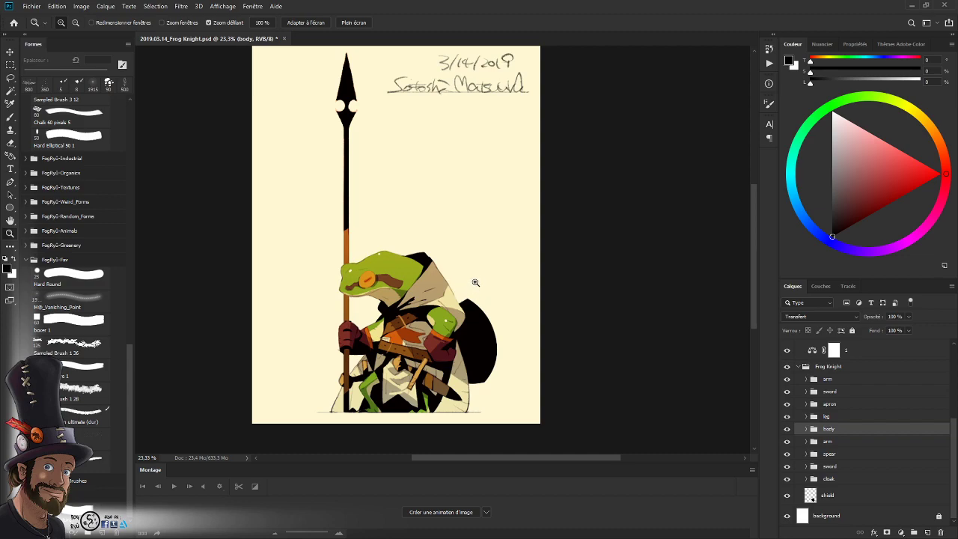
drag(469, 291, 457, 301)
drag(466, 347, 442, 338)
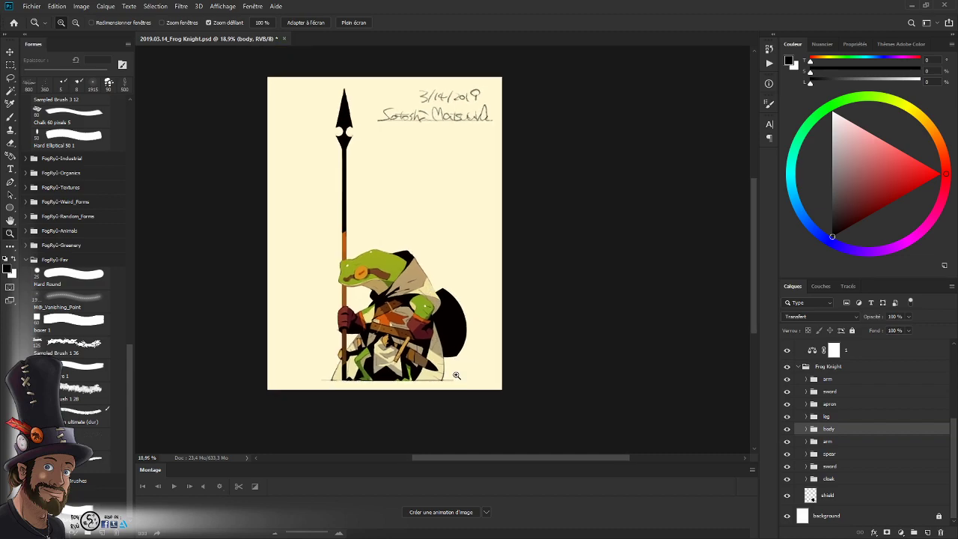
drag(395, 279, 454, 343)
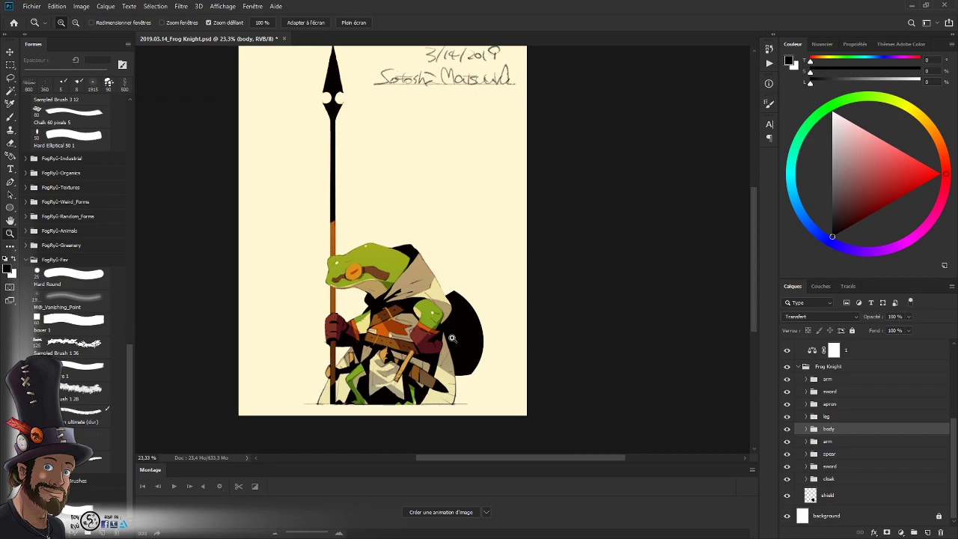
drag(952, 432, 954, 362)
click(797, 365)
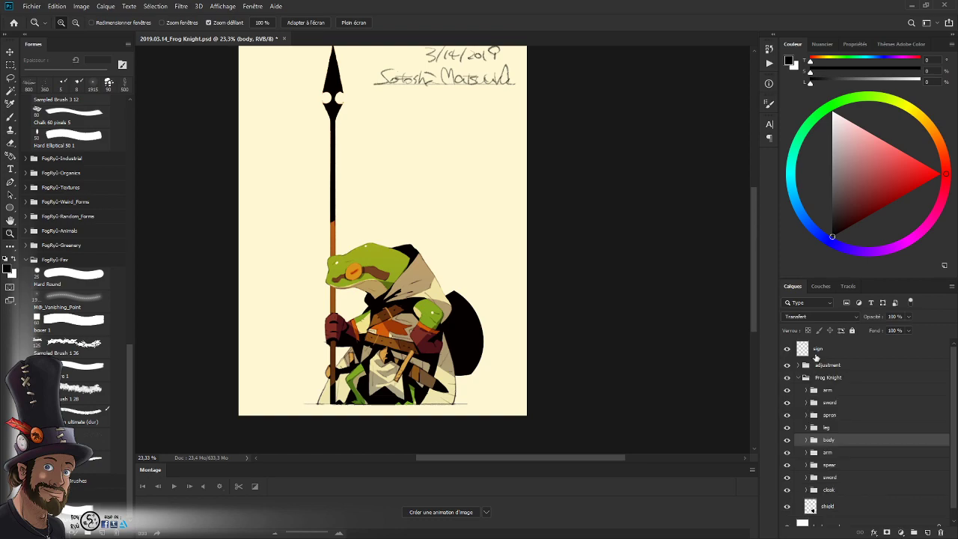
click(798, 377)
- Compare the illustration's colours with the adjustment group off and on, leaving it visible
drag(475, 222, 433, 338)
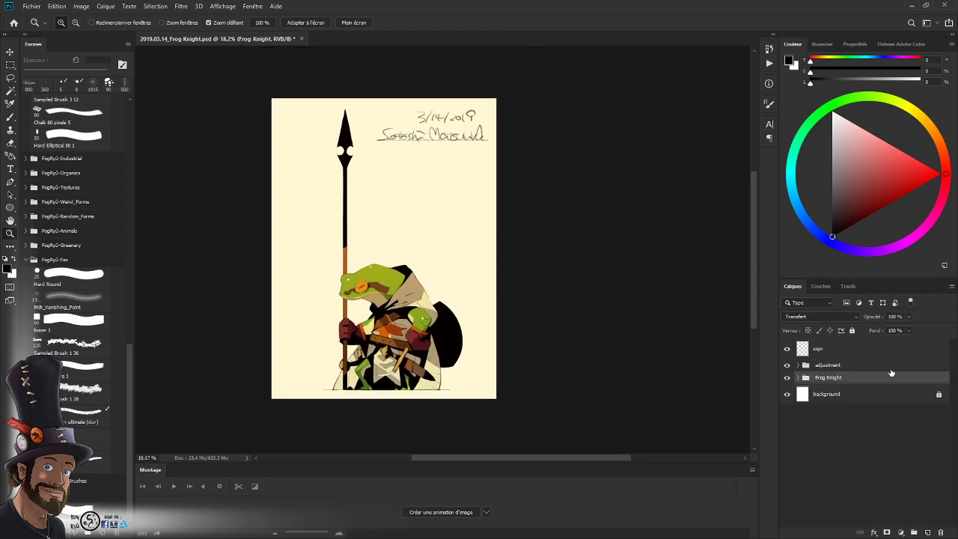
drag(416, 278, 412, 342)
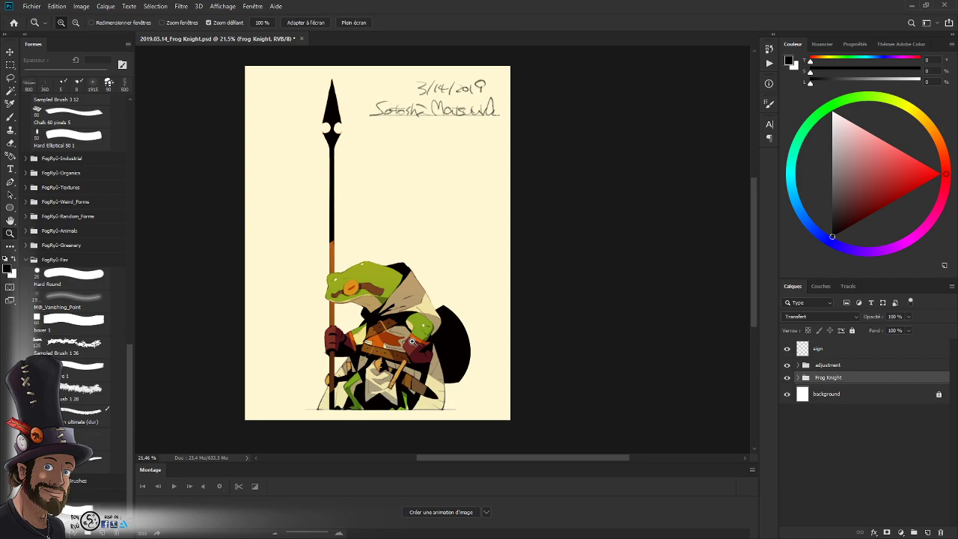
drag(412, 348, 426, 366)
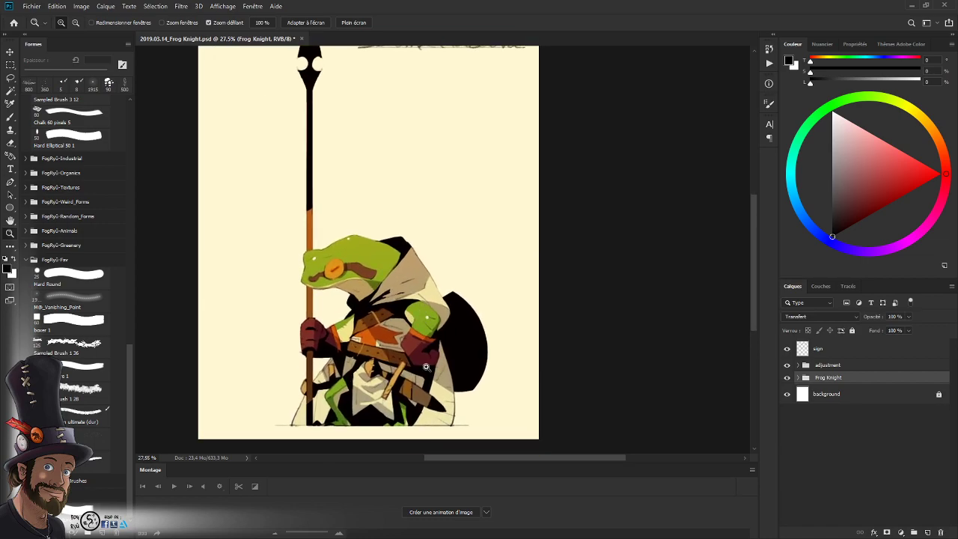
click(786, 365)
click(786, 366)
drag(459, 295, 427, 335)
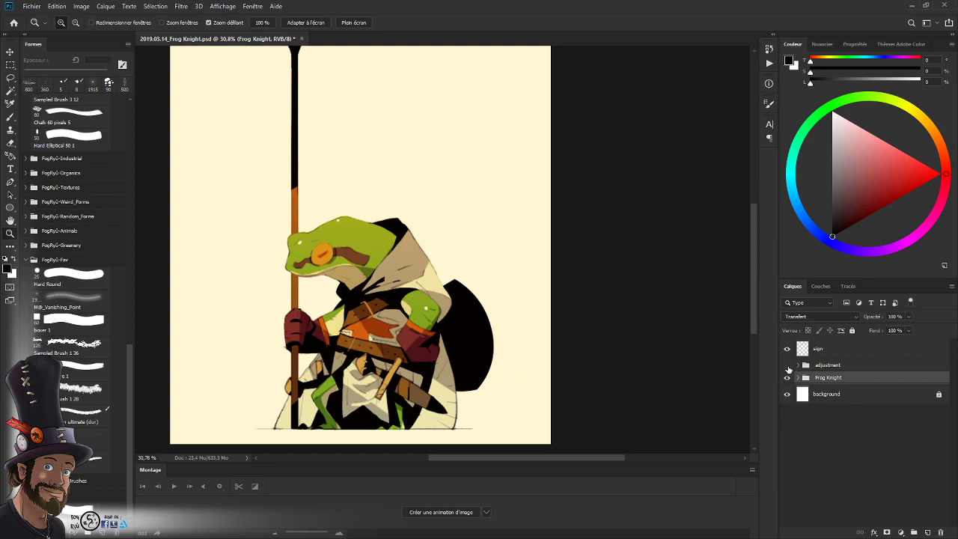
drag(424, 269, 413, 308)
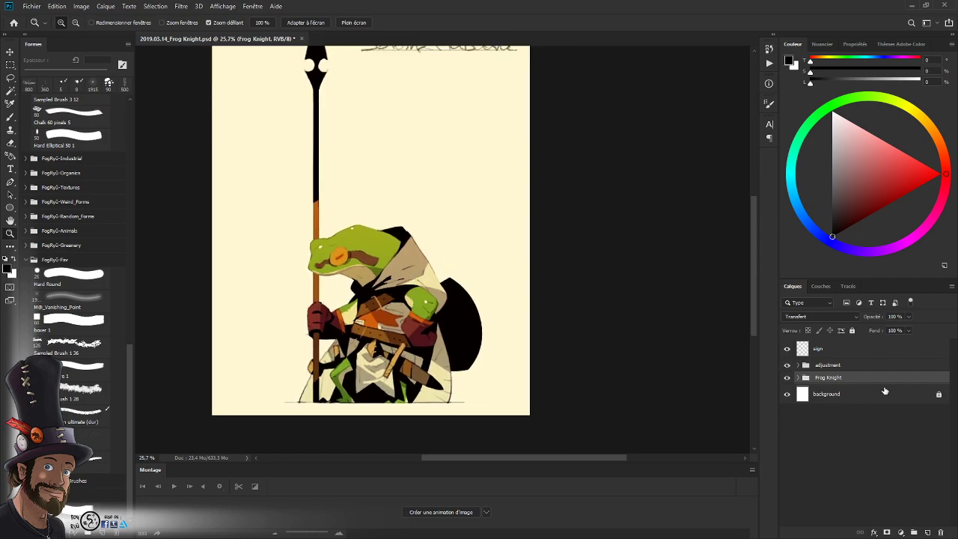
- Toggle the Frog Knight group off and on, and examine the complete character up close
click(787, 378)
click(789, 380)
drag(419, 247, 442, 247)
drag(402, 300, 429, 277)
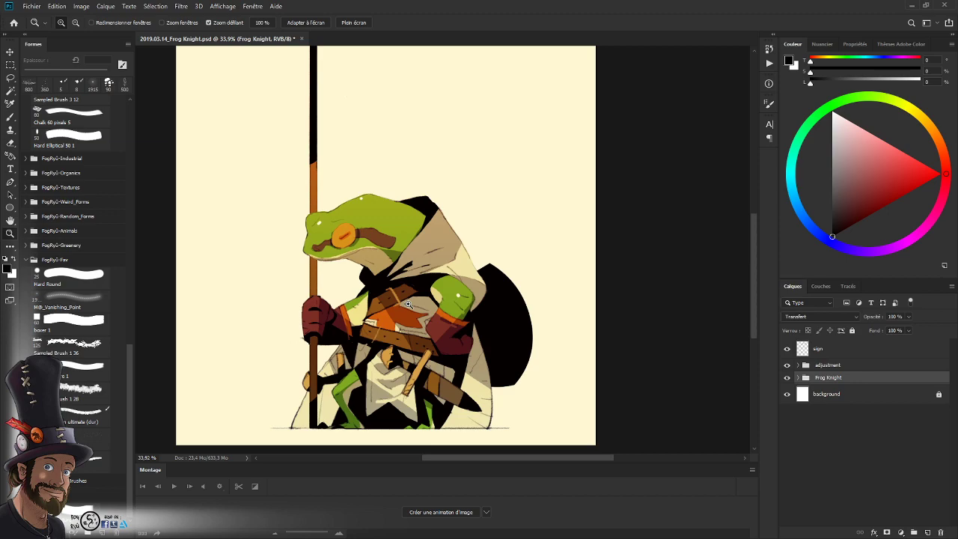
mouse_move(462, 274)
mouse_down()
mouse_move(441, 275)
mouse_move(472, 274)
mouse_up()
drag(451, 345, 443, 273)
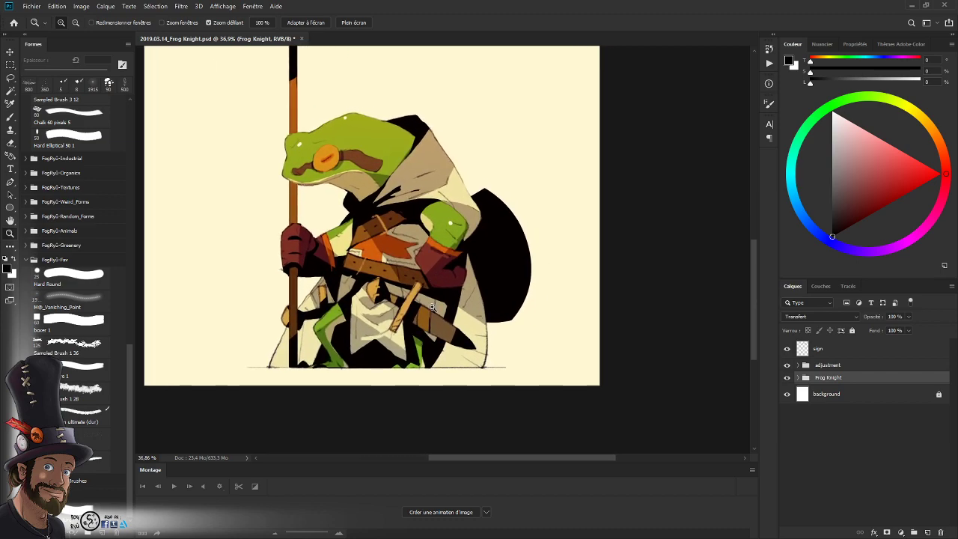
- Compare the illustration with the adjustment group off and on, and inspect the layers inside that group
click(786, 365)
click(786, 365)
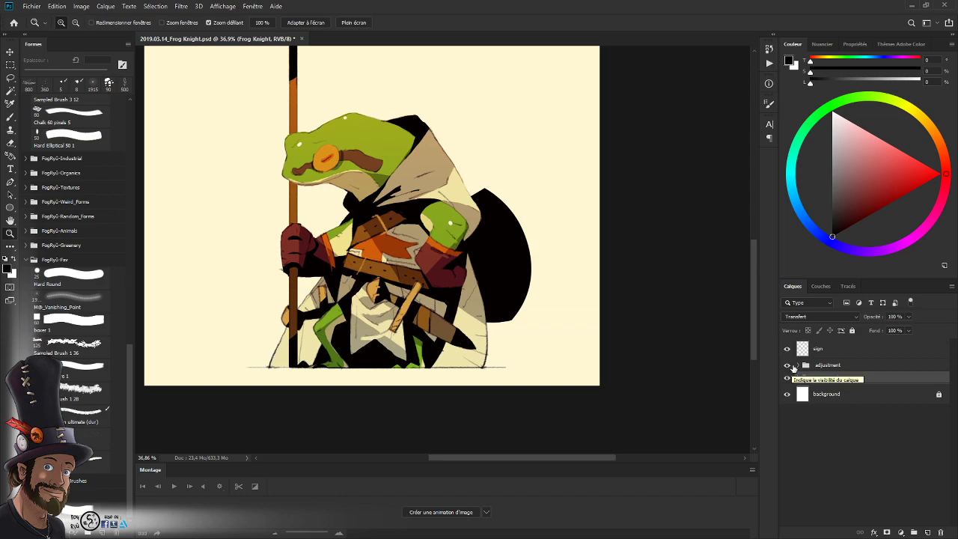
click(787, 365)
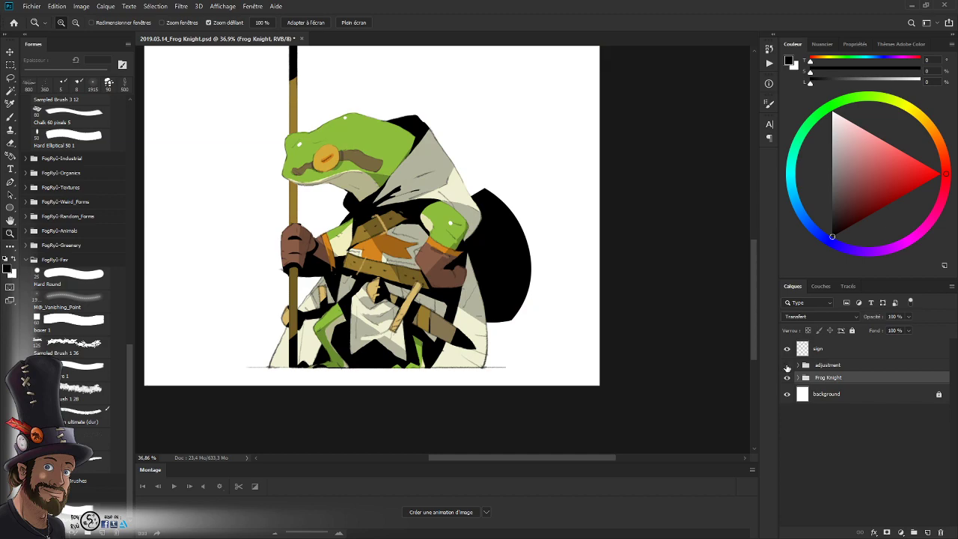
click(787, 367)
click(797, 365)
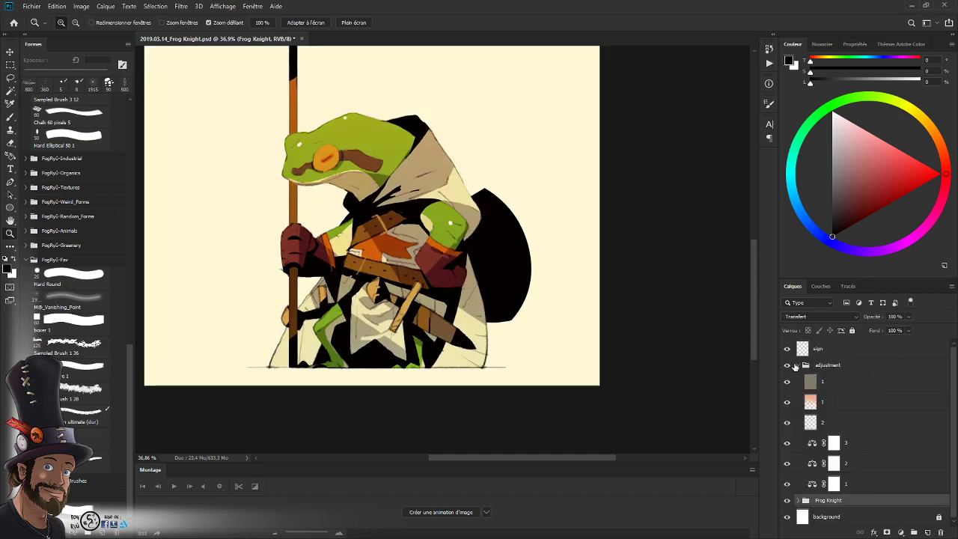
click(797, 365)
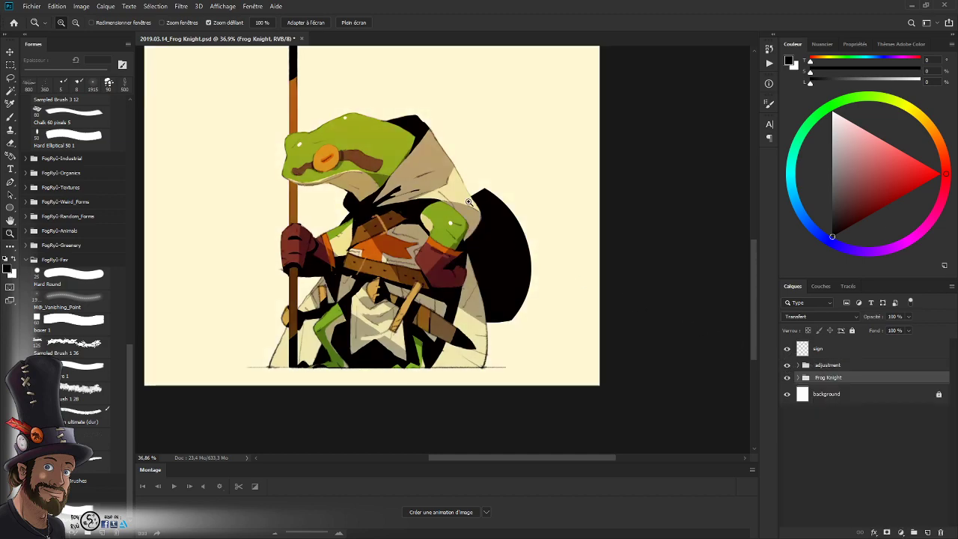
- Toggle the Frog Knight group off and on, and repeatedly compare the colours with and without the adjustment group
drag(468, 202, 425, 299)
mouse_move(425, 299)
mouse_down()
mouse_move(440, 401)
mouse_move(425, 397)
mouse_up()
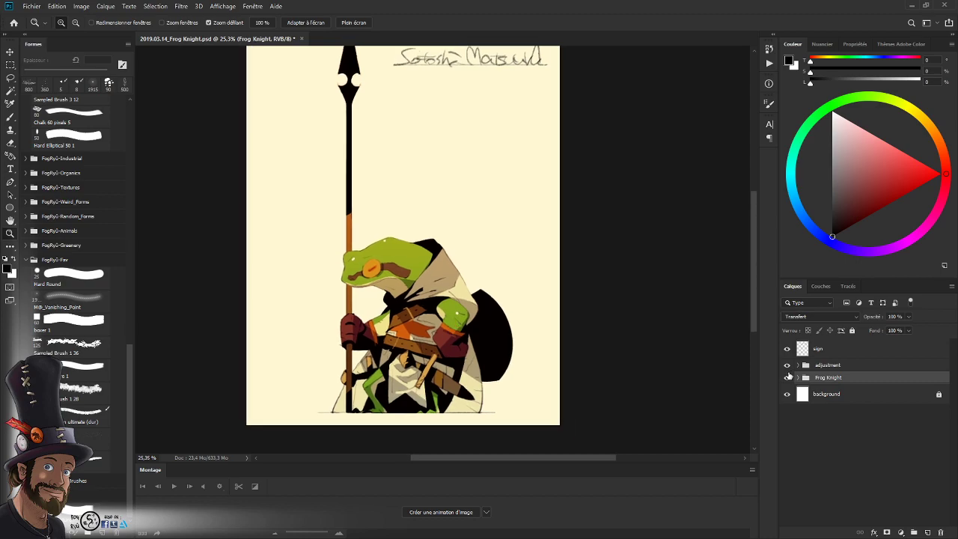
click(787, 377)
click(786, 377)
click(787, 366)
click(787, 366)
click(787, 366)
click(787, 366)
click(787, 366)
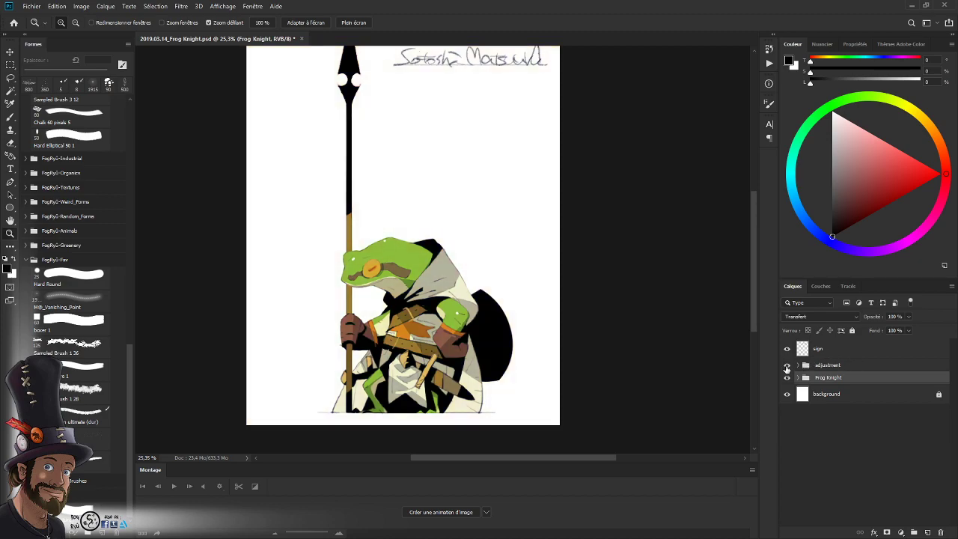
click(787, 366)
click(787, 366)
click(787, 365)
- Review the full page with the adjustment group and the Frog Knight group each hidden and shown again
scroll(502, 250, down, 1)
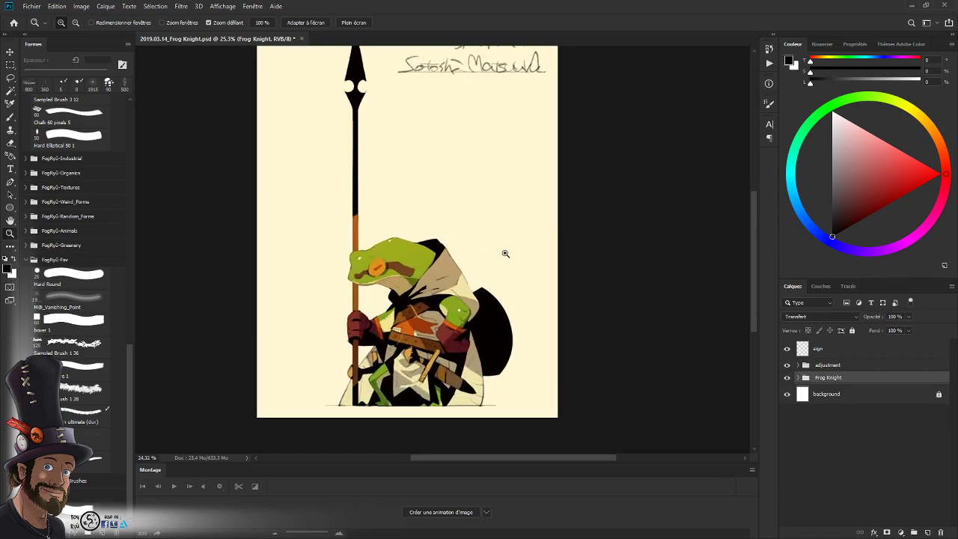
drag(502, 253, 506, 316)
drag(502, 316, 495, 387)
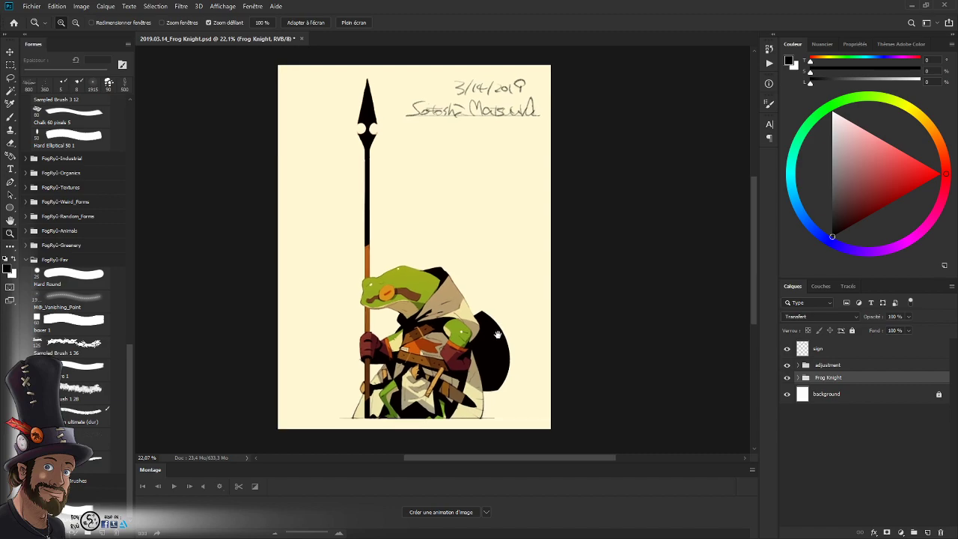
click(786, 365)
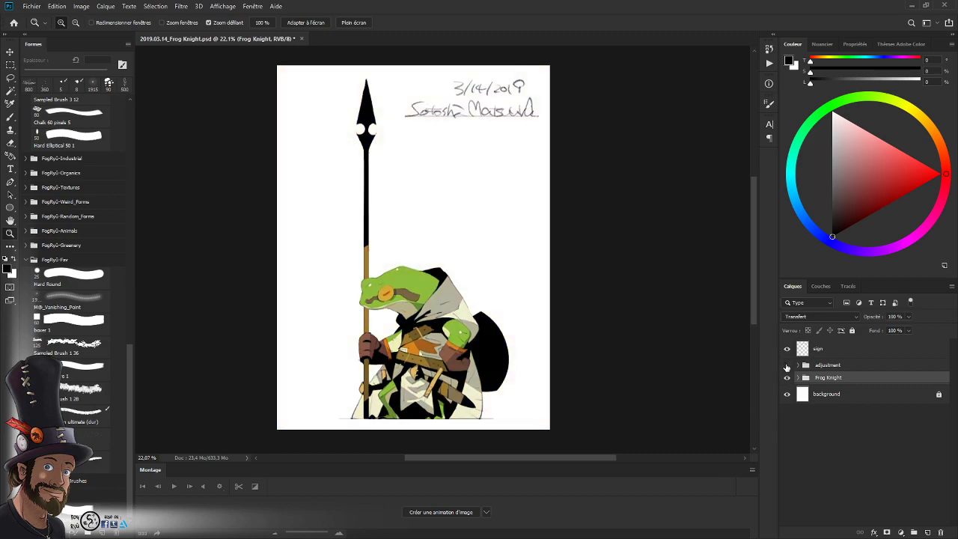
click(787, 365)
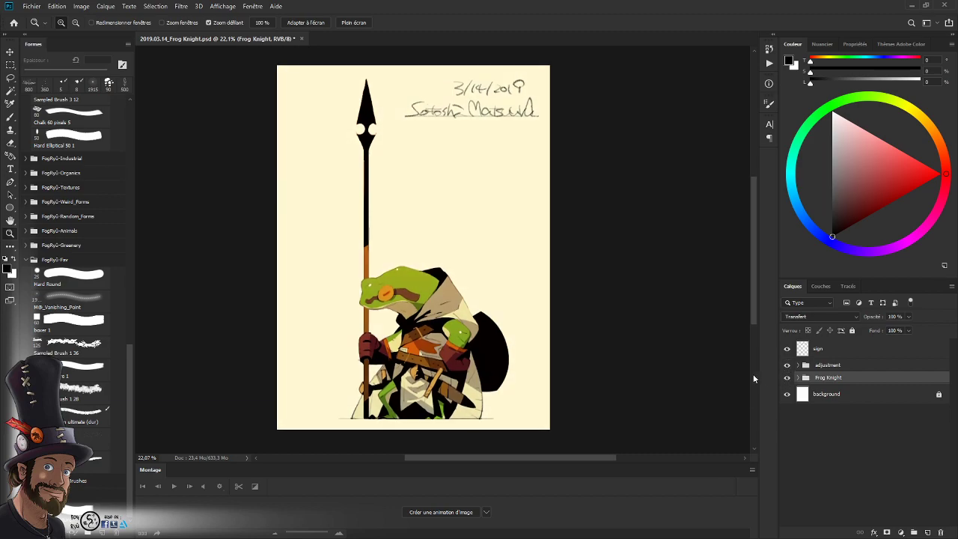
click(788, 377)
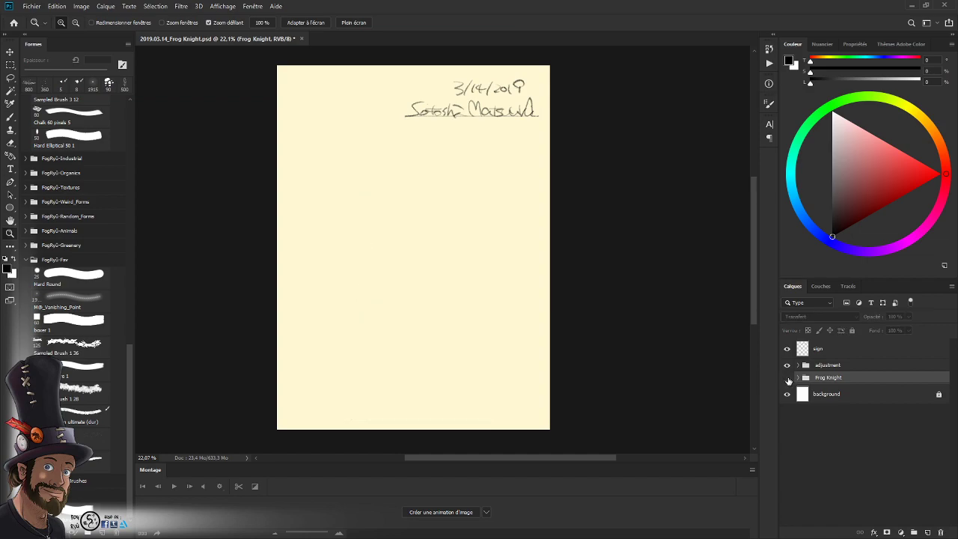
click(787, 378)
- Expand the Frog Knight group, review its subgroups, and examine the character up close
click(798, 378)
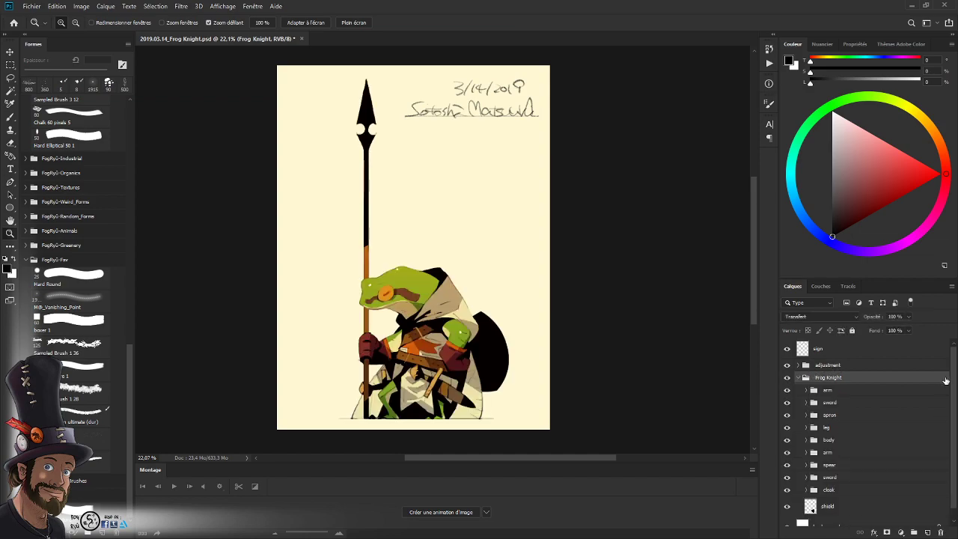
scroll(953, 378, down, 1)
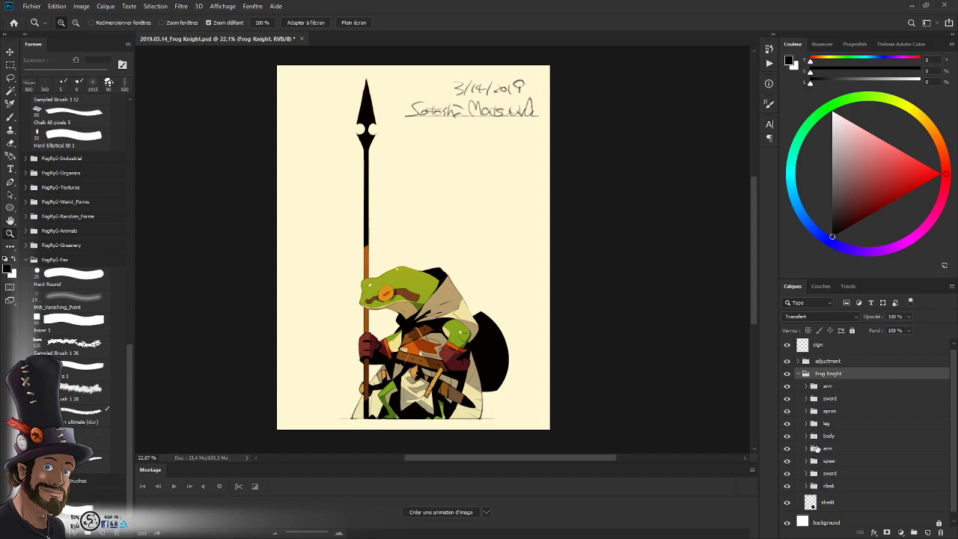
mouse_move(953, 379)
mouse_down()
mouse_move(954, 388)
mouse_move(954, 366)
mouse_up()
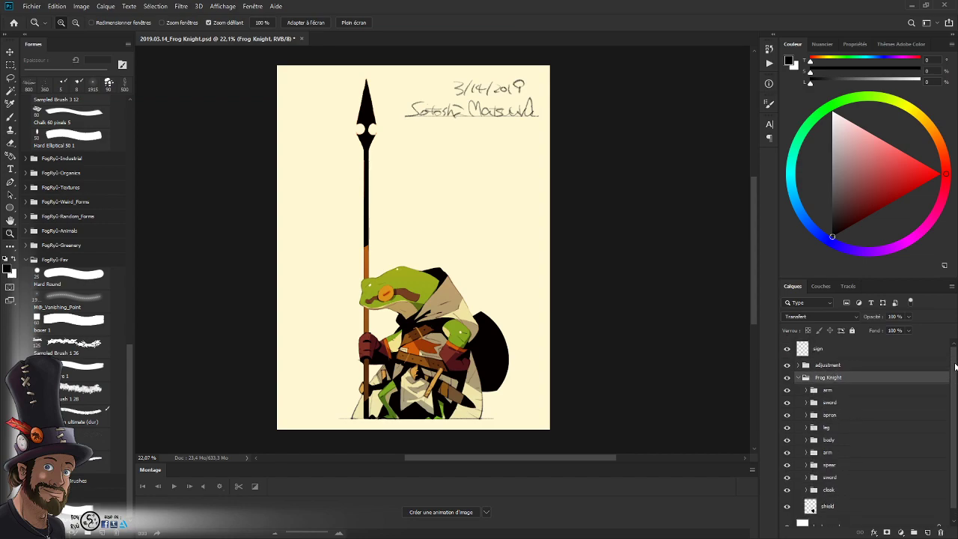
drag(457, 334, 464, 299)
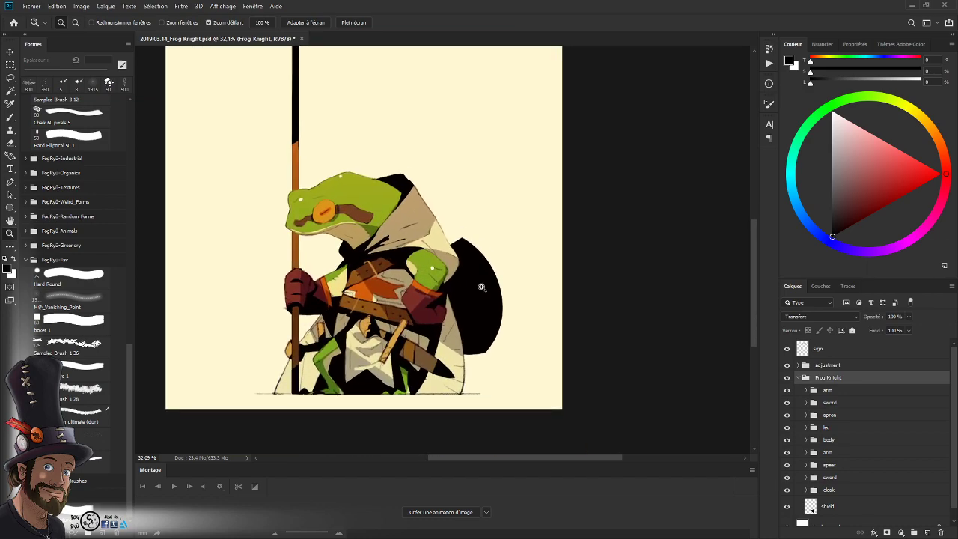
scroll(464, 268, up, 2)
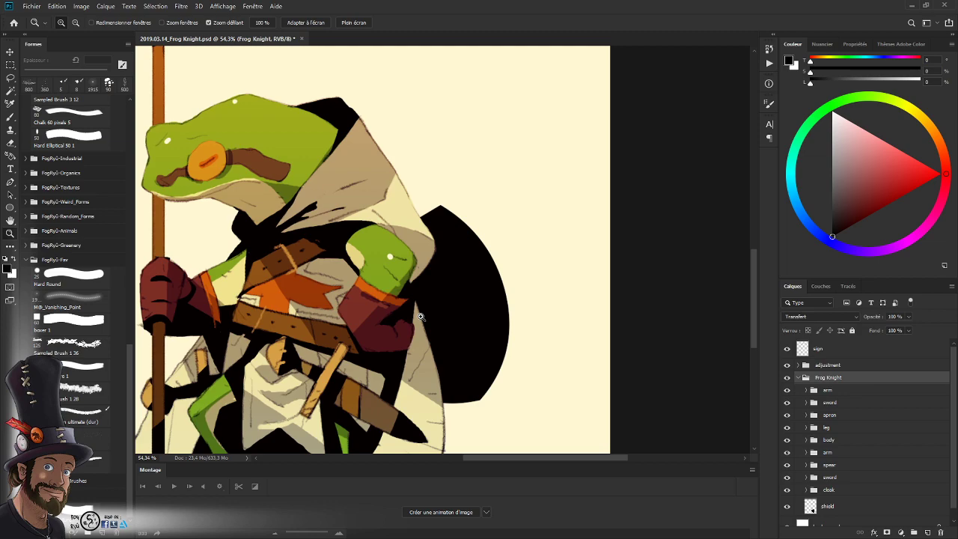
drag(412, 285, 414, 277)
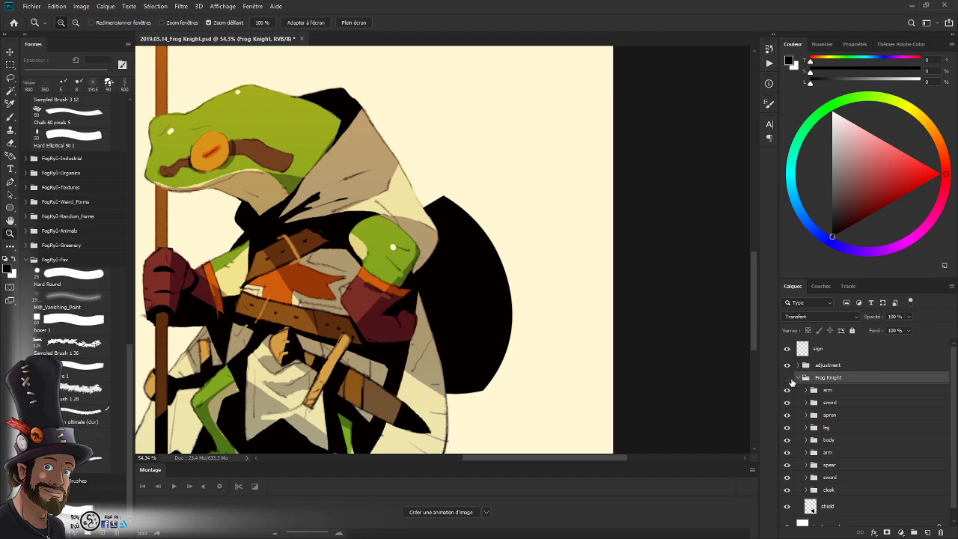
click(786, 377)
drag(477, 287, 466, 282)
- Toggle the front arm group off and on several times, leaving it hidden
click(787, 390)
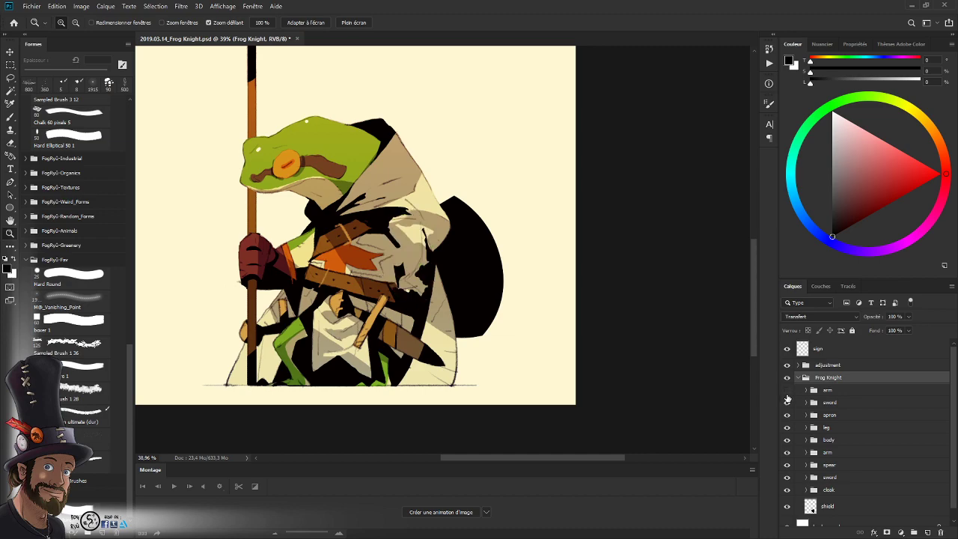
click(786, 391)
click(787, 390)
click(786, 391)
click(787, 391)
- Toggle the front sword group and the apron group off and on, leaving both visible
click(786, 403)
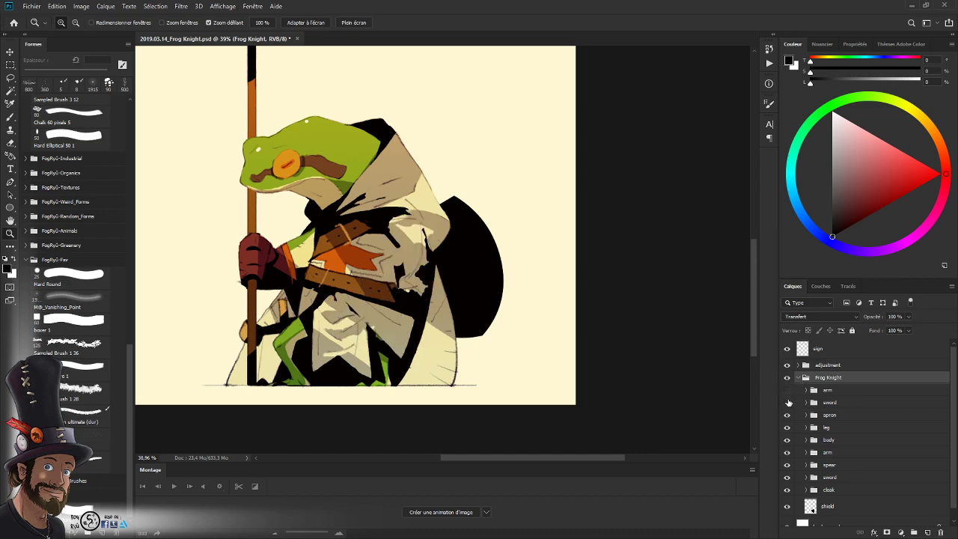
click(787, 402)
click(786, 402)
click(787, 403)
click(787, 414)
click(786, 415)
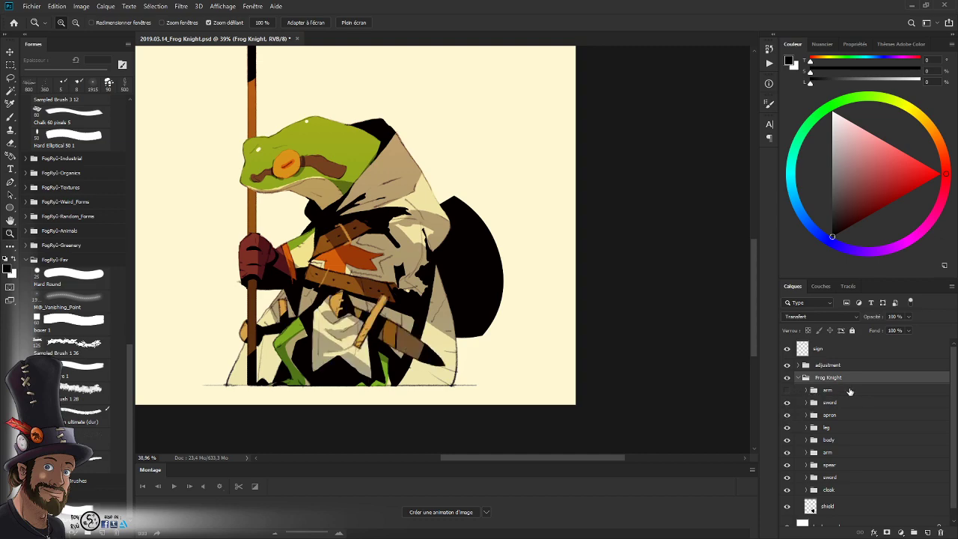
- Hide the groups from cloak up to apron, and toggle the shield layer off and on, leaving it visible
drag(786, 489, 786, 416)
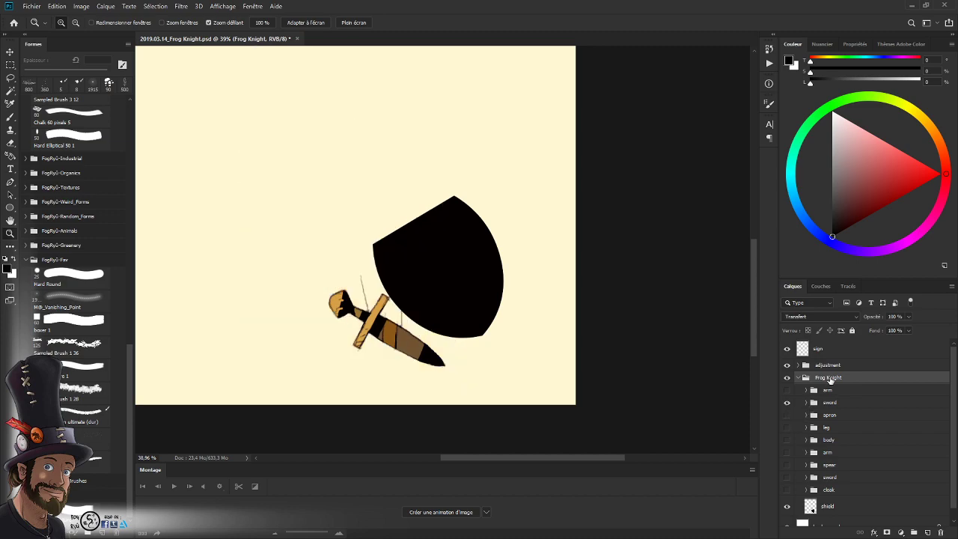
click(786, 507)
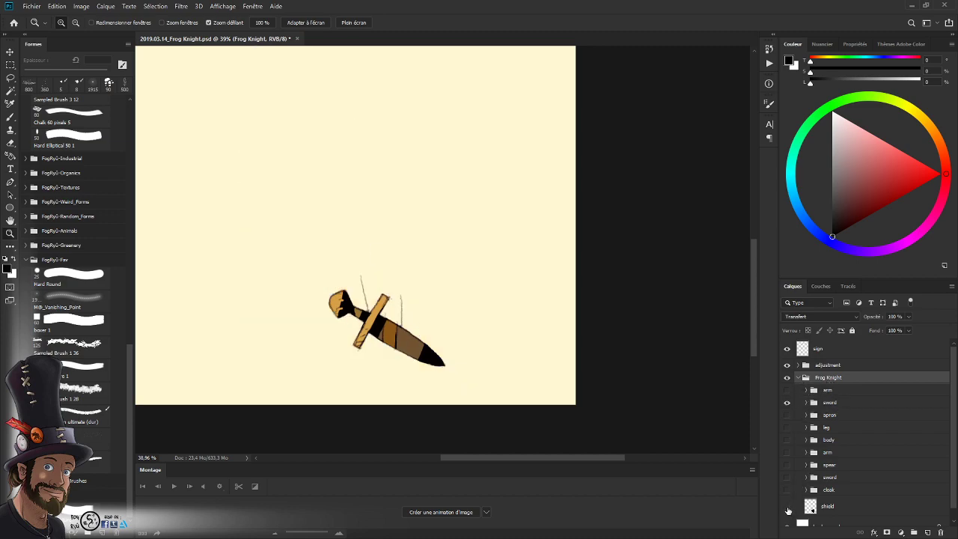
click(787, 508)
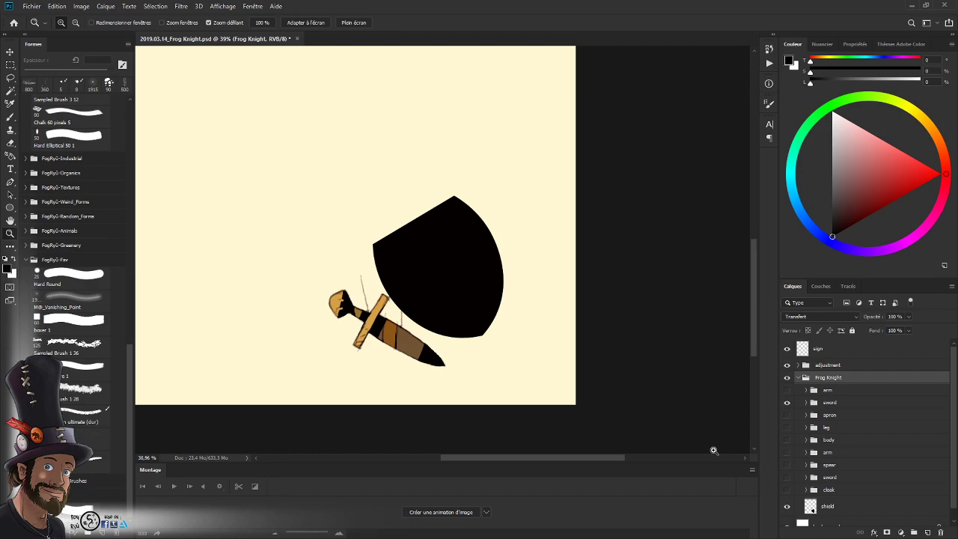
mouse_move(754, 261)
mouse_down()
mouse_move(752, 239)
mouse_move(747, 262)
mouse_up()
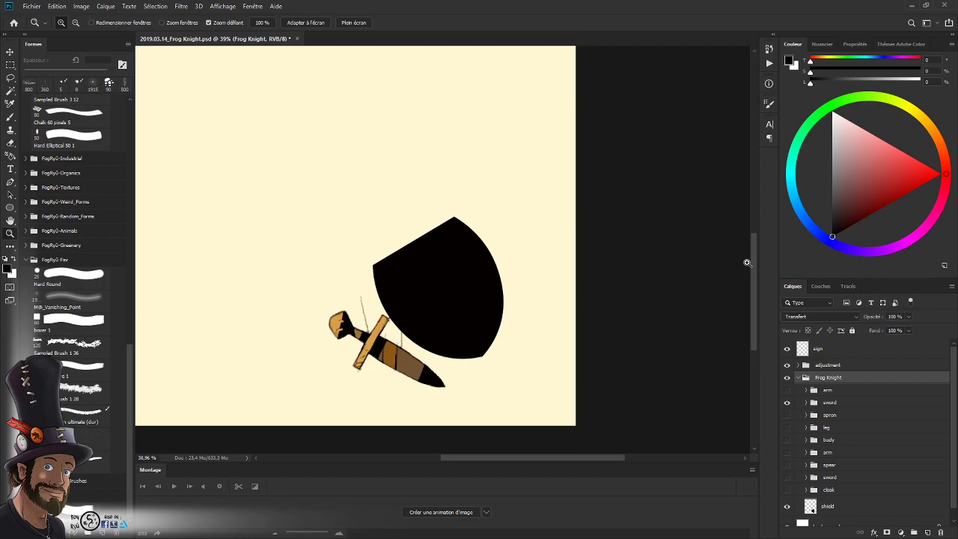
mouse_move(751, 266)
mouse_down()
mouse_move(757, 235)
mouse_move(753, 299)
mouse_move(756, 260)
mouse_move(752, 274)
mouse_up()
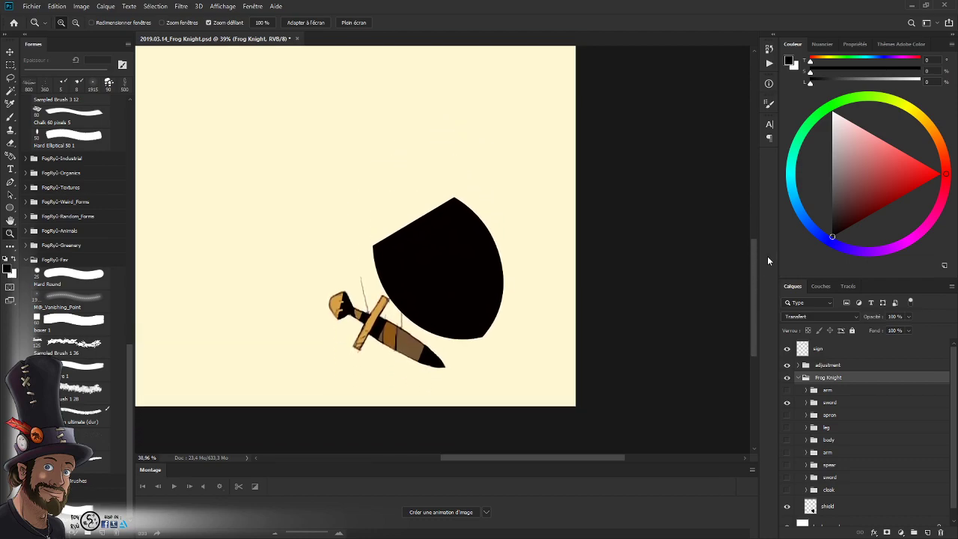
- Try duplicating the adjustment group directly above the shield layer inside the Frog Knight group
drag(827, 365, 851, 499)
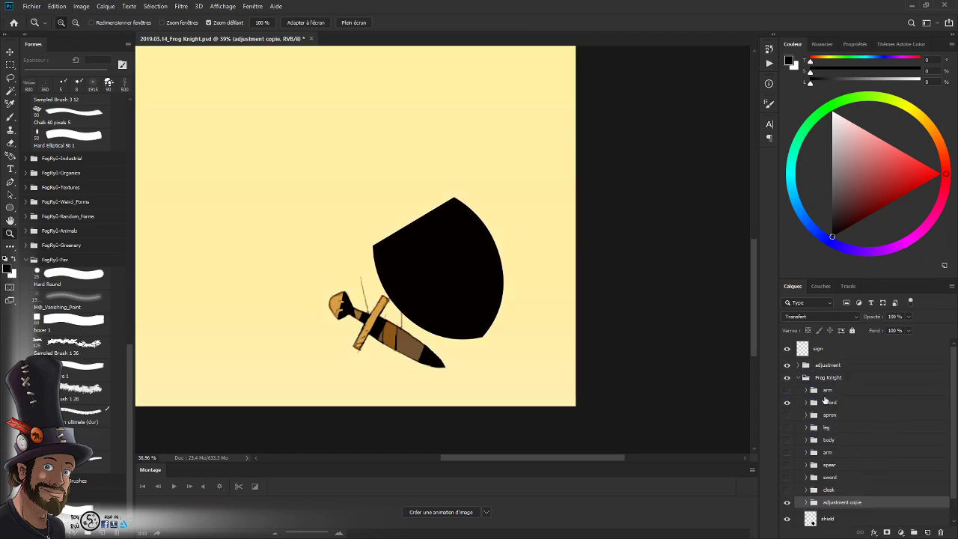
key(alt)
drag(952, 432, 952, 458)
click(806, 479)
click(805, 433)
key(ctrl+z)
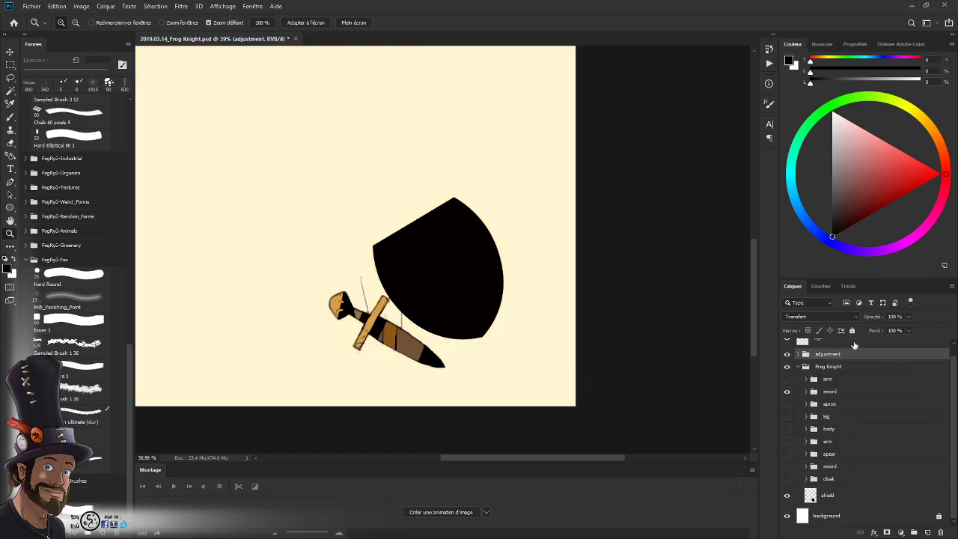
- Try merging the original adjustment group, and undo the merge
drag(952, 386, 954, 367)
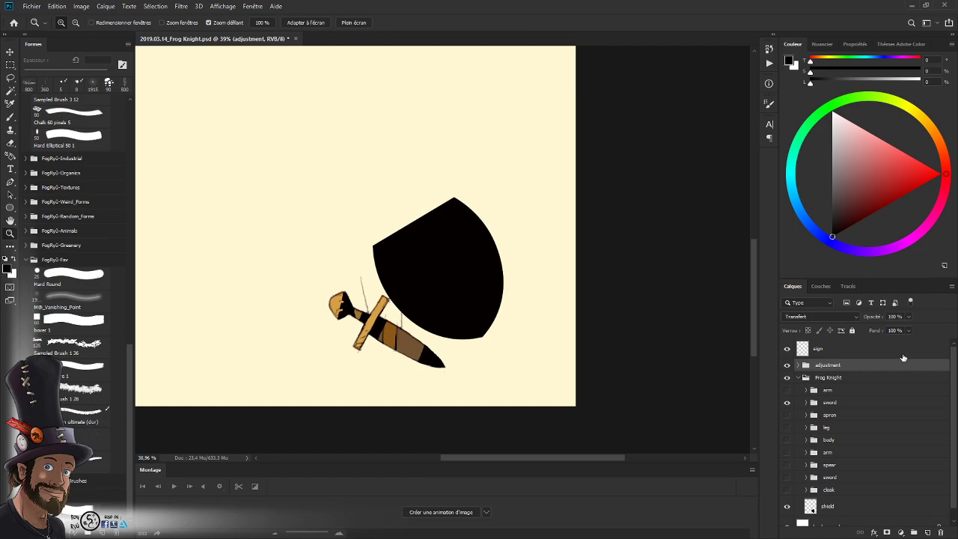
key(ctrl+e)
key(ctrl+z)
- Toggle the adjustment group, expand it, and compare its colour balance layers 3, 2 and 1 off and on
click(787, 365)
click(787, 365)
click(799, 365)
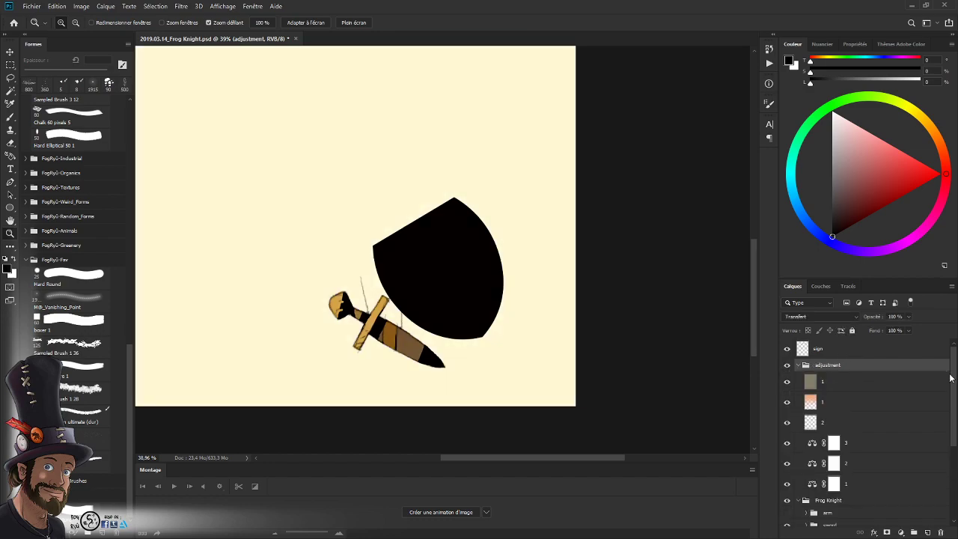
mouse_move(954, 378)
mouse_down()
mouse_move(953, 402)
mouse_move(953, 384)
mouse_up()
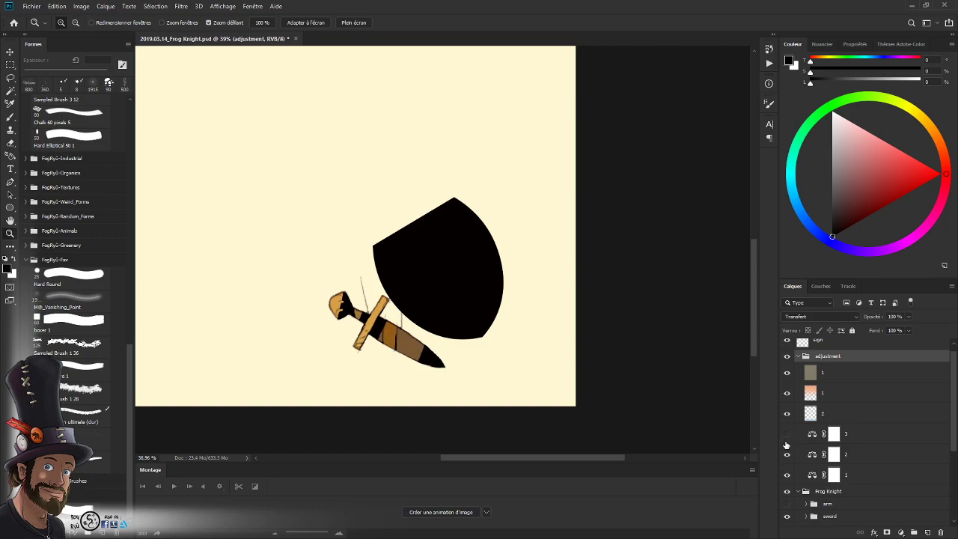
scroll(566, 325, down, 4)
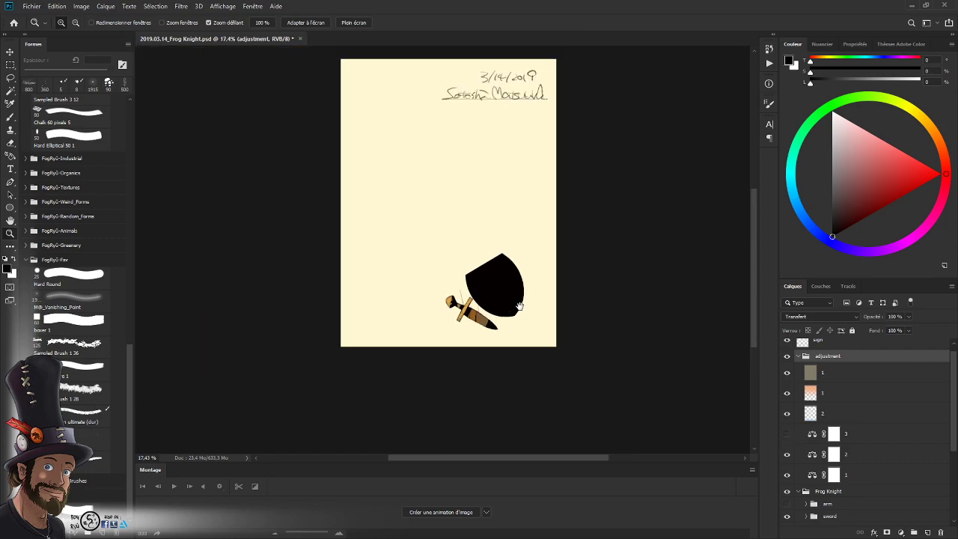
click(786, 454)
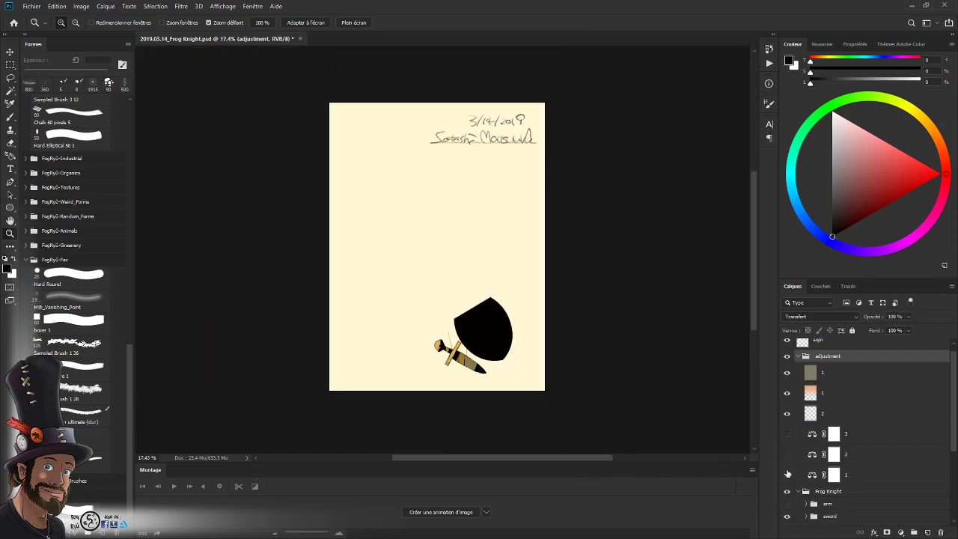
click(786, 475)
click(786, 454)
click(786, 434)
- Duplicate all six layers of the adjustment group directly above the shield layer in the Frog Knight group
drag(954, 395, 845, 494)
click(855, 372)
shift+click(864, 472)
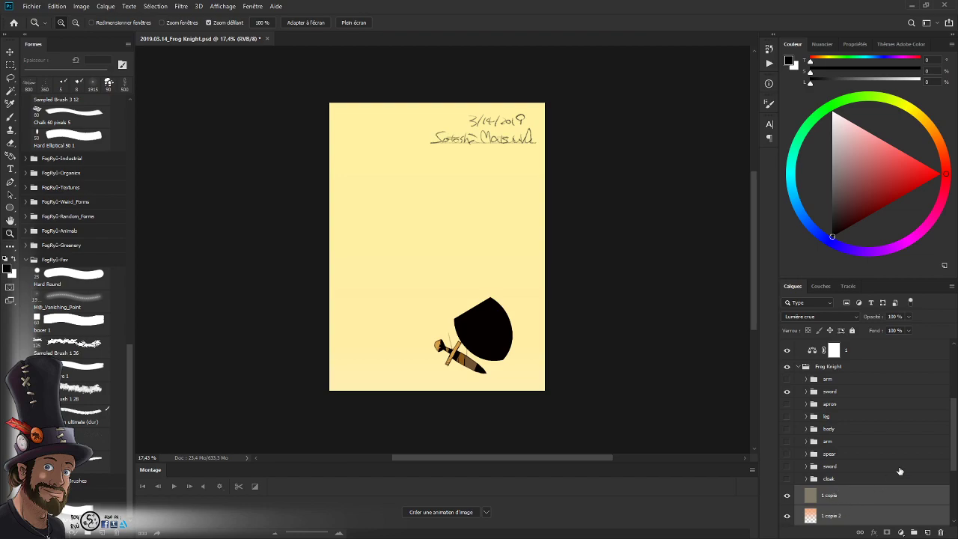
- Clip the six duplicated adjustment layers to the shield layer as clipping masks
scroll(842, 498, down, 3)
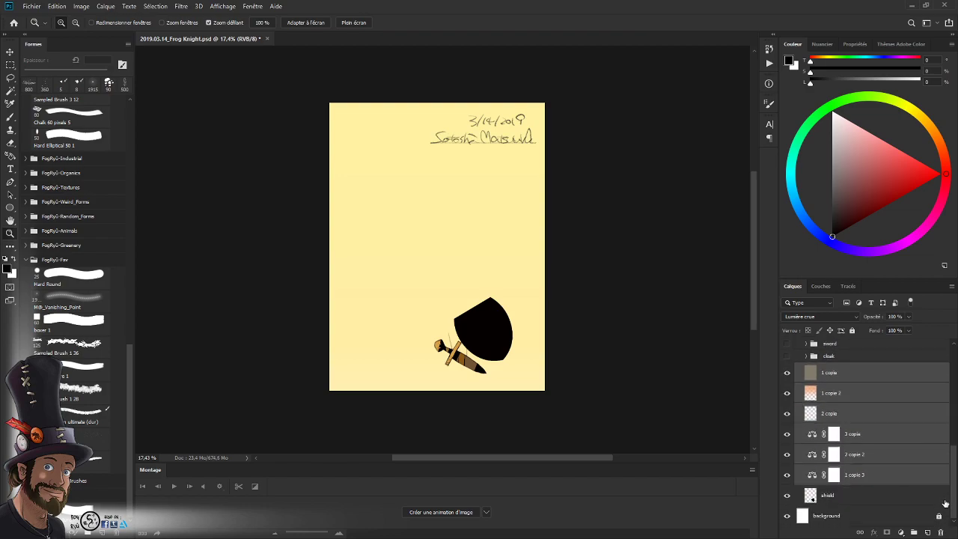
alt+click(836, 484)
alt+click(837, 464)
alt+click(836, 443)
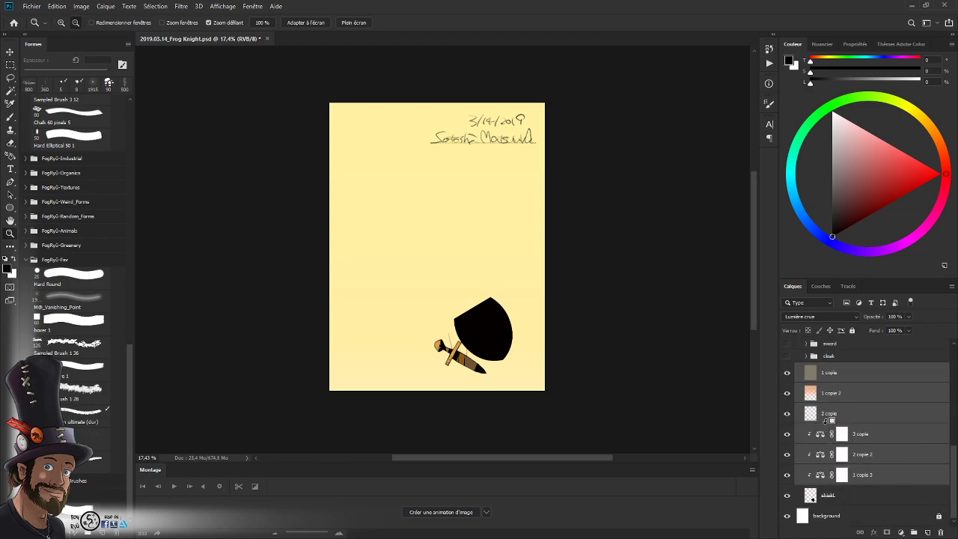
alt+click(830, 423)
alt+click(832, 402)
alt+click(831, 382)
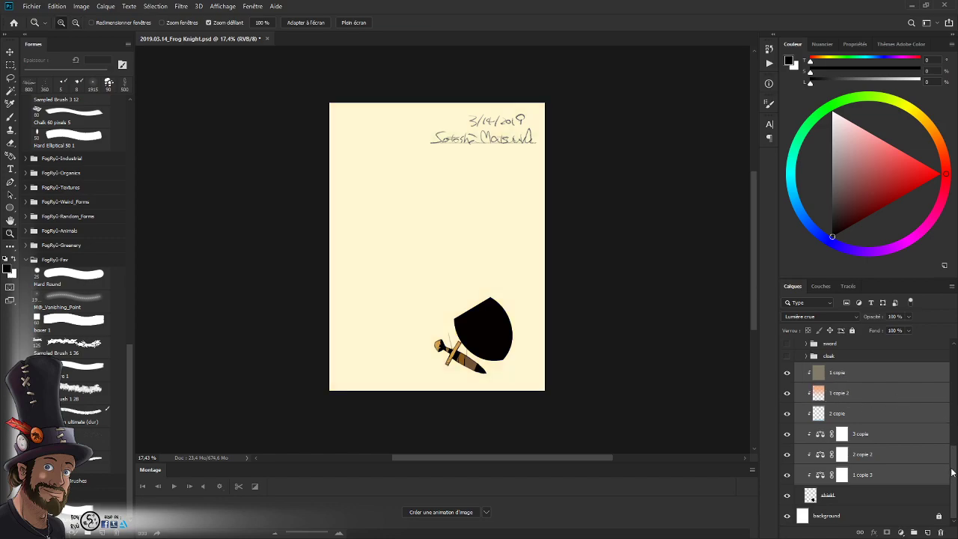
- Merge the six clipped adjustment copies with the shield layer into a single layer
click(873, 378)
shift+click(863, 495)
key(ctrl+e)
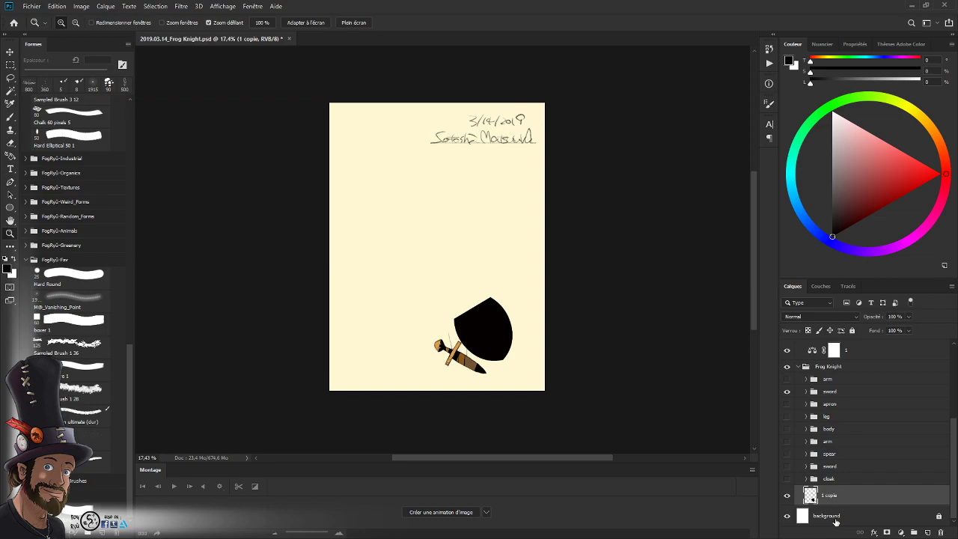
- Rename the merged layer Shield, check it by toggling its visibility, and give it a green colour label
double_click(829, 496)
text(s)
key(Return)
click(787, 495)
click(786, 495)
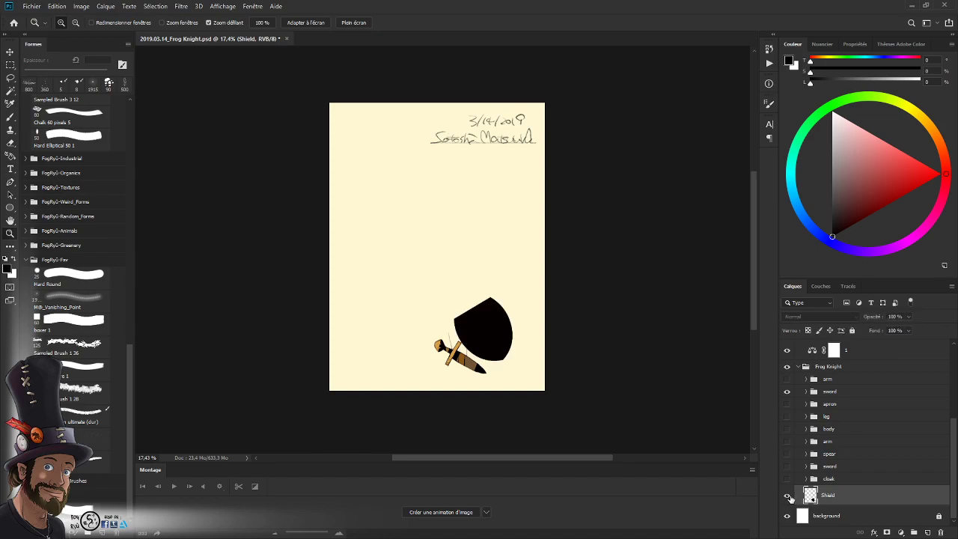
right_click(871, 495)
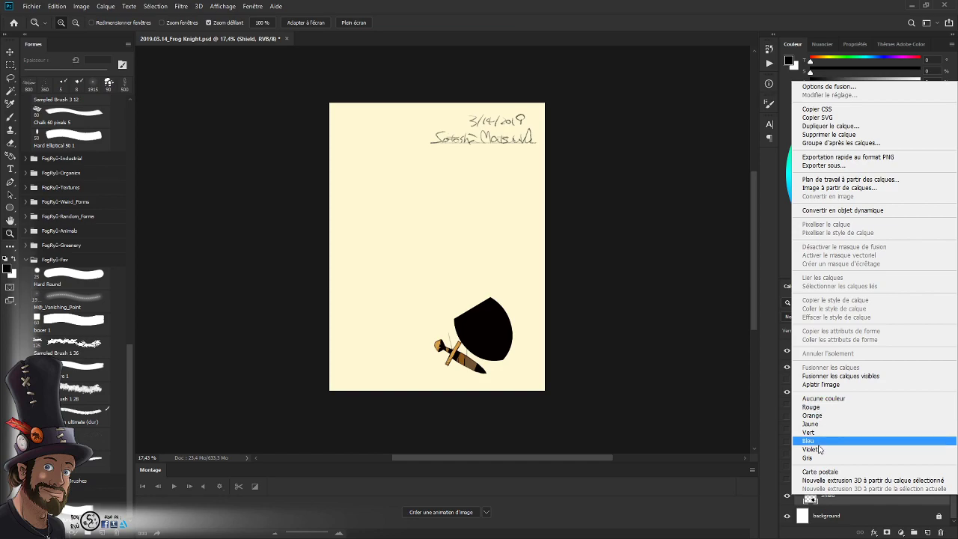
click(814, 431)
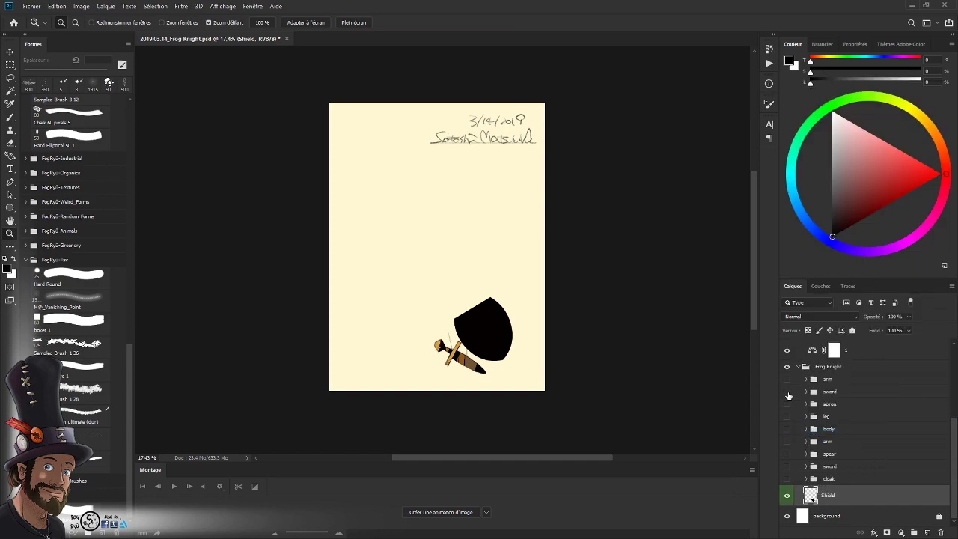
- Expand the upper sword group, look closely at the sword beside the shield, and compare the group off and on
click(786, 391)
click(787, 391)
click(805, 391)
drag(455, 341, 516, 301)
drag(451, 312, 470, 352)
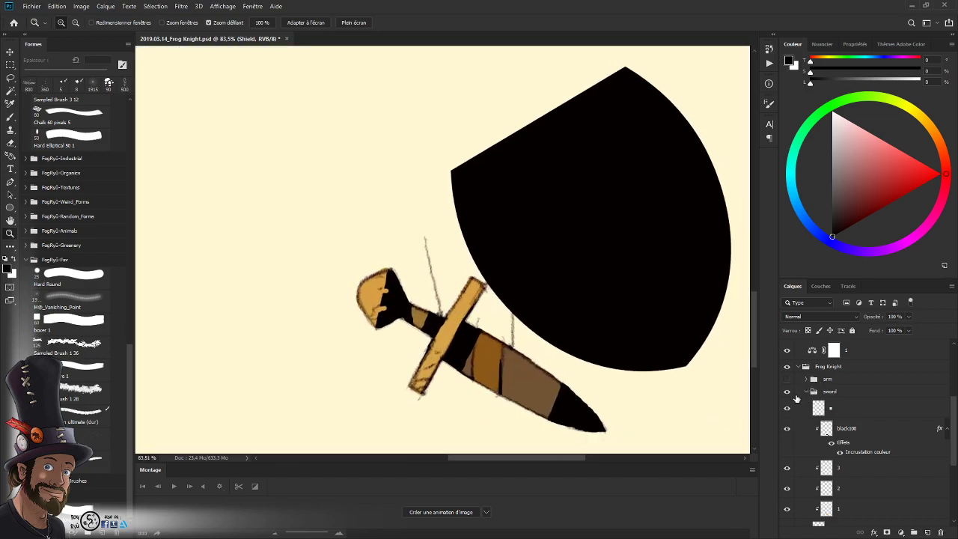
click(786, 393)
click(787, 394)
click(786, 394)
click(786, 393)
click(786, 391)
- Hide the Shield layer and show the upper sword group so that only the sword is displayed
scroll(823, 449, down, 5)
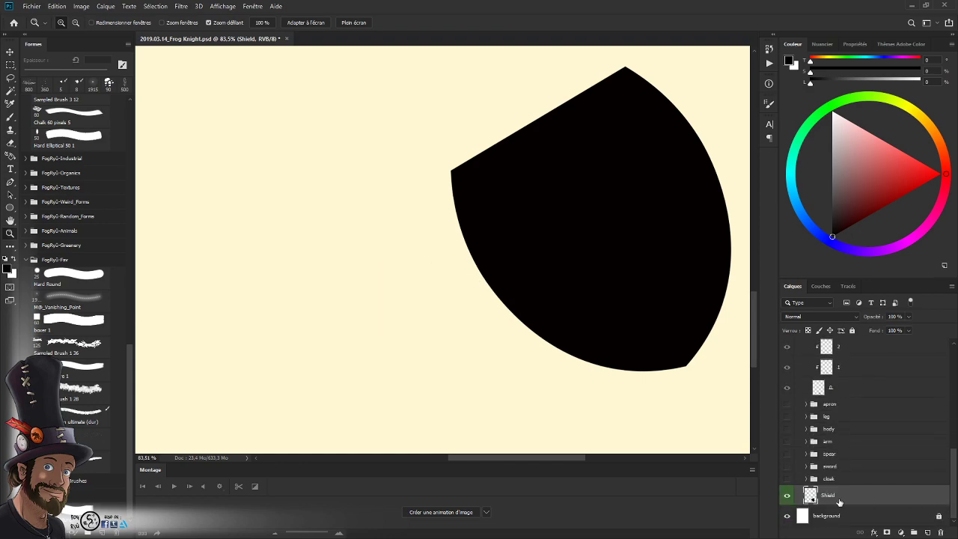
drag(952, 474, 952, 405)
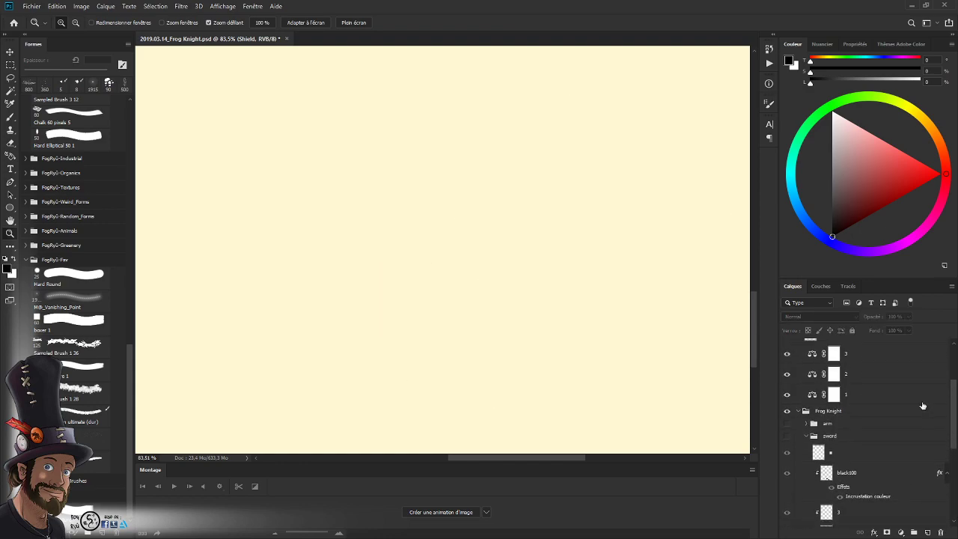
click(787, 436)
drag(551, 292, 529, 307)
drag(536, 335, 473, 308)
scroll(472, 294, up, 3)
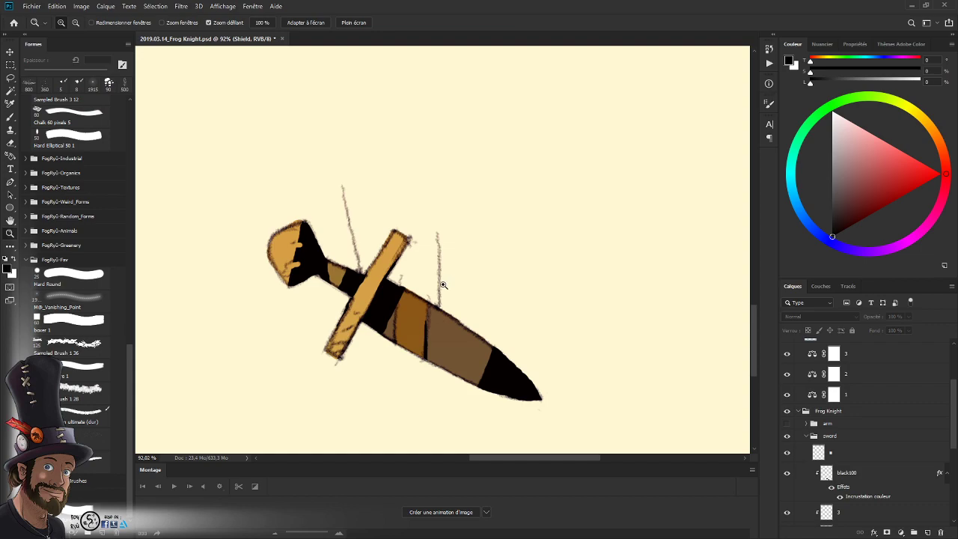
scroll(443, 288, up, 1)
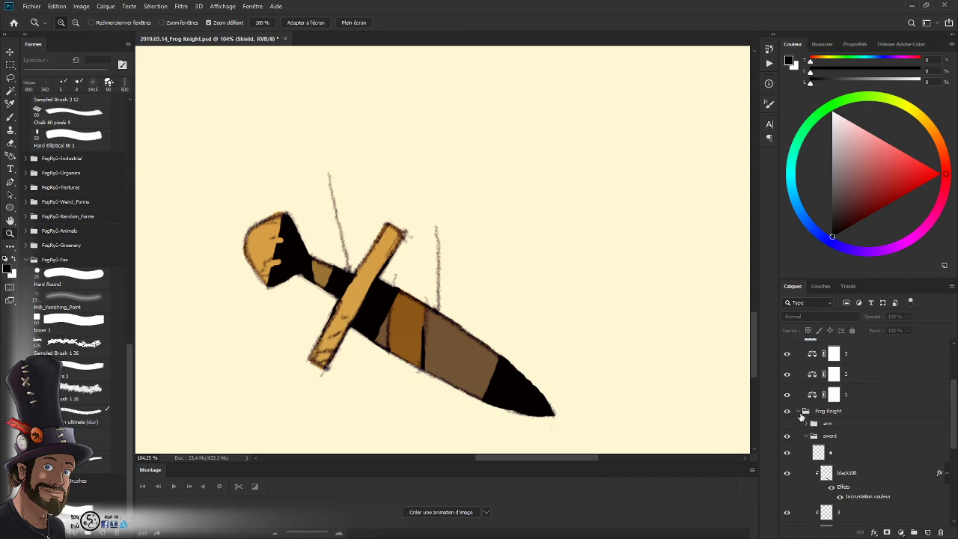
- Collapse the upper sword group and show all other Frog Knight groups to view the sword on the full figure
click(786, 423)
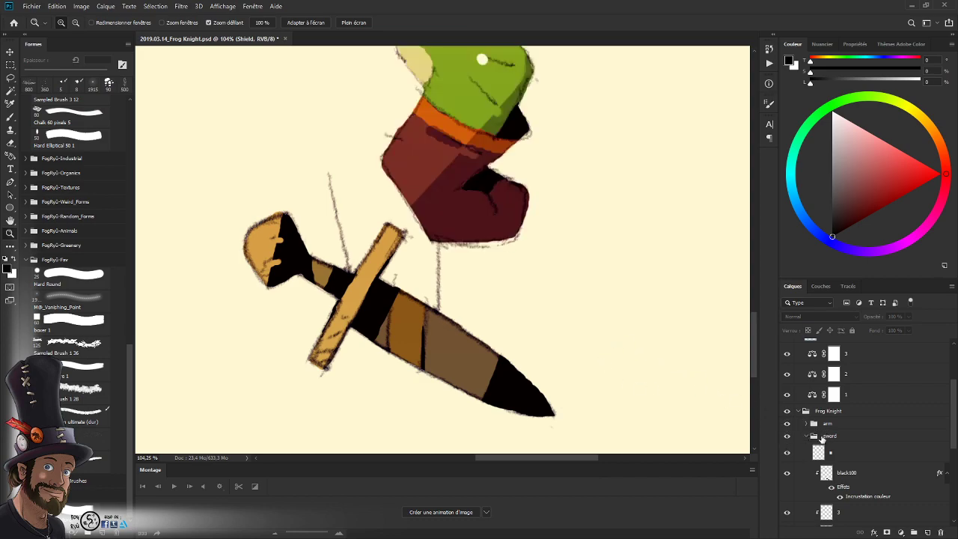
click(806, 436)
drag(787, 448, 793, 518)
scroll(861, 479, down, 2)
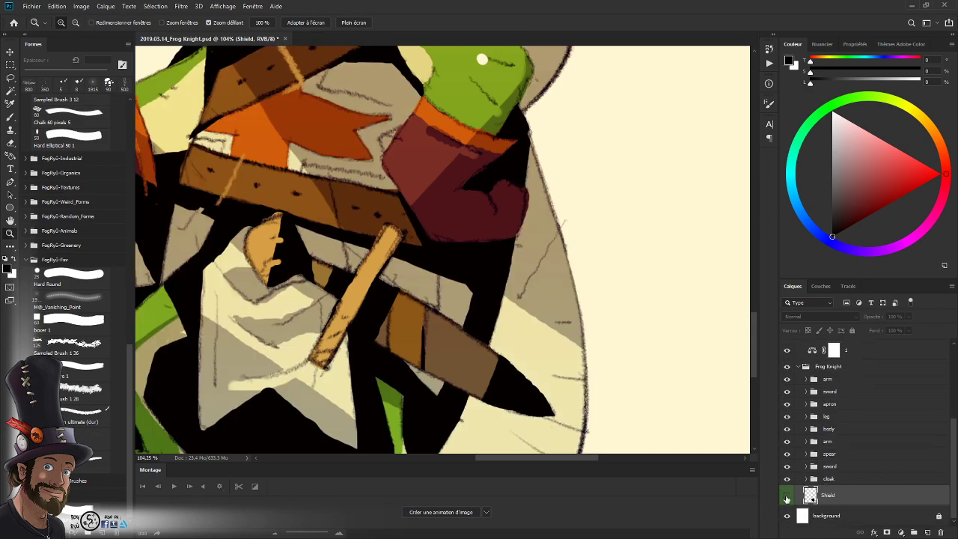
drag(556, 323, 499, 367)
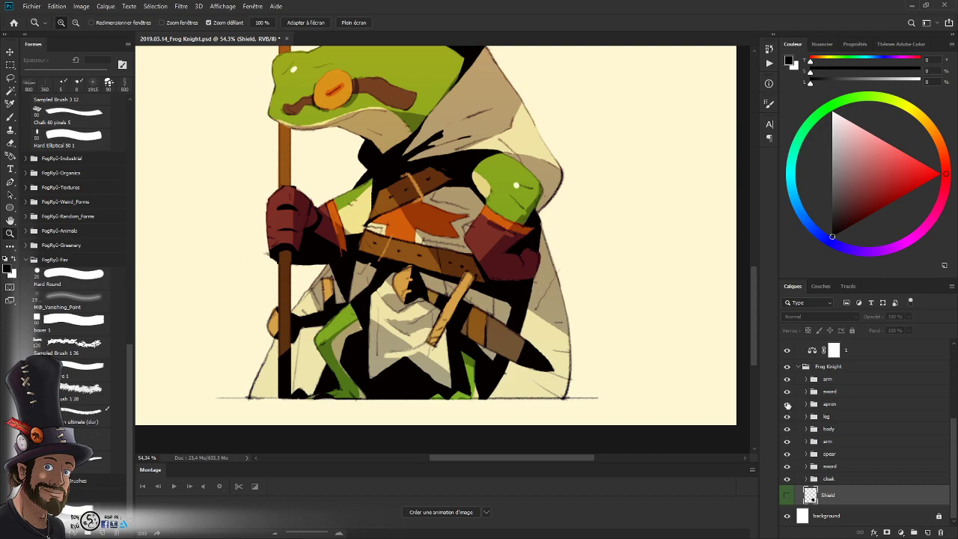
- Hide every Frog Knight group except the upper sword group, and select that group
drag(786, 405, 786, 481)
click(786, 378)
click(817, 396)
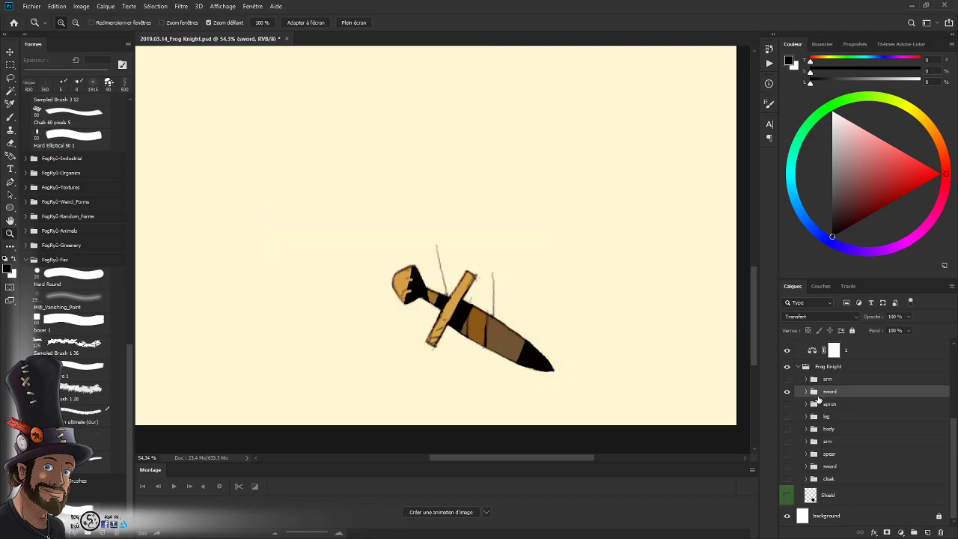
drag(510, 302, 531, 336)
drag(560, 366, 495, 349)
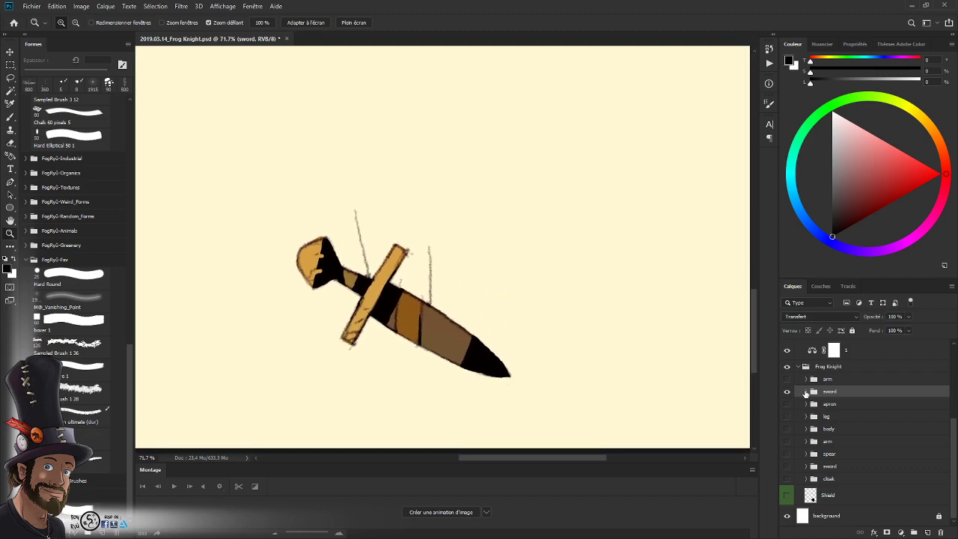
- Expand the upper sword group and compare its line-art layer off and on
click(805, 391)
click(785, 409)
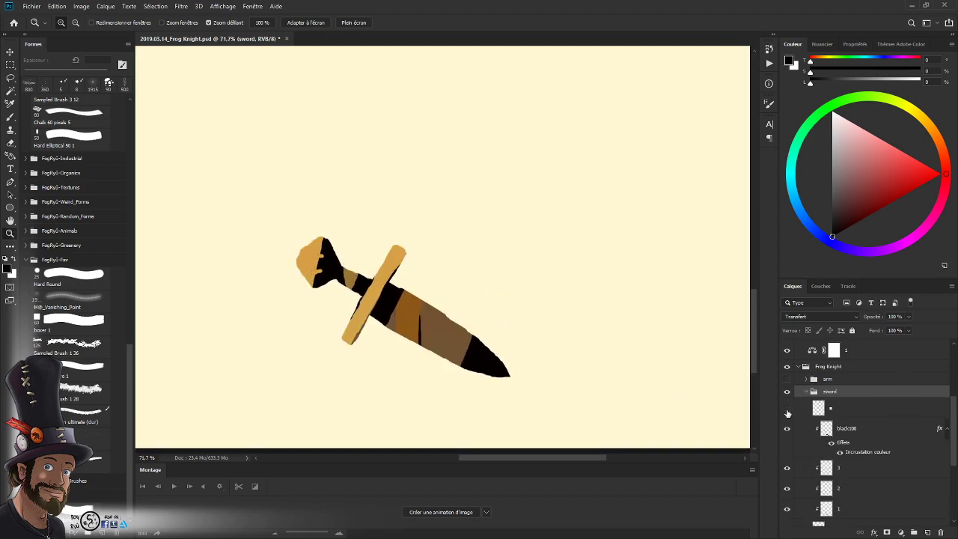
click(787, 409)
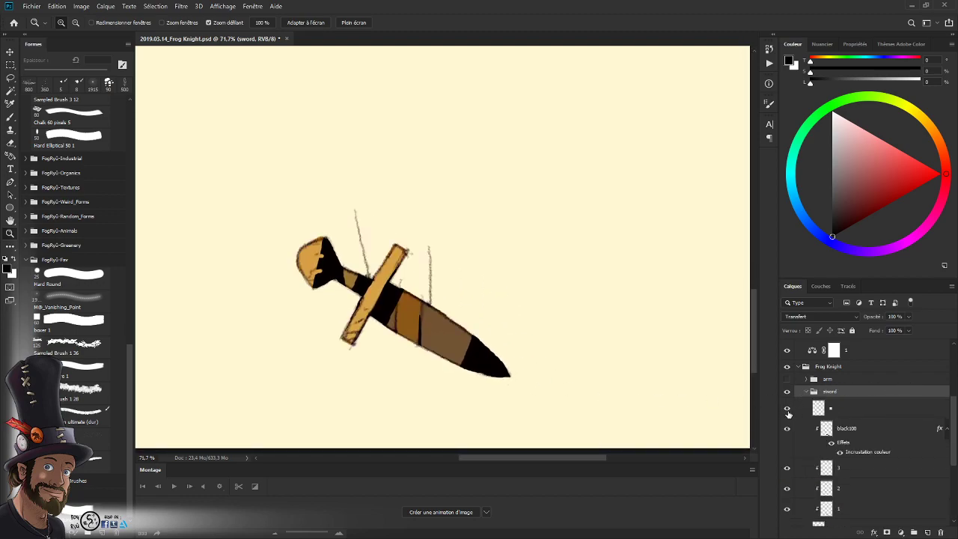
- Lasso the stray sketch lines above the sword on the line-art layer, and cut and paste them onto a new layer
click(846, 410)
drag(434, 296, 468, 313)
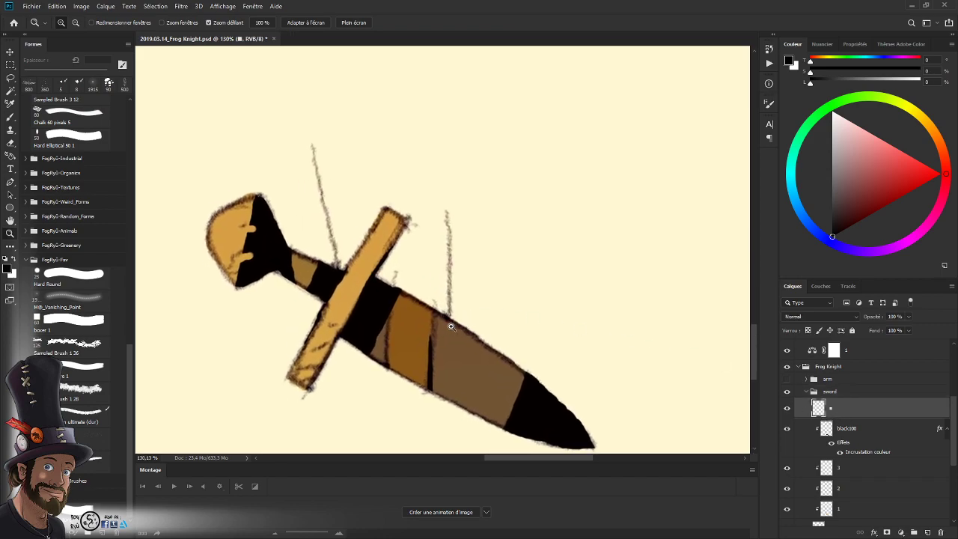
key(l)
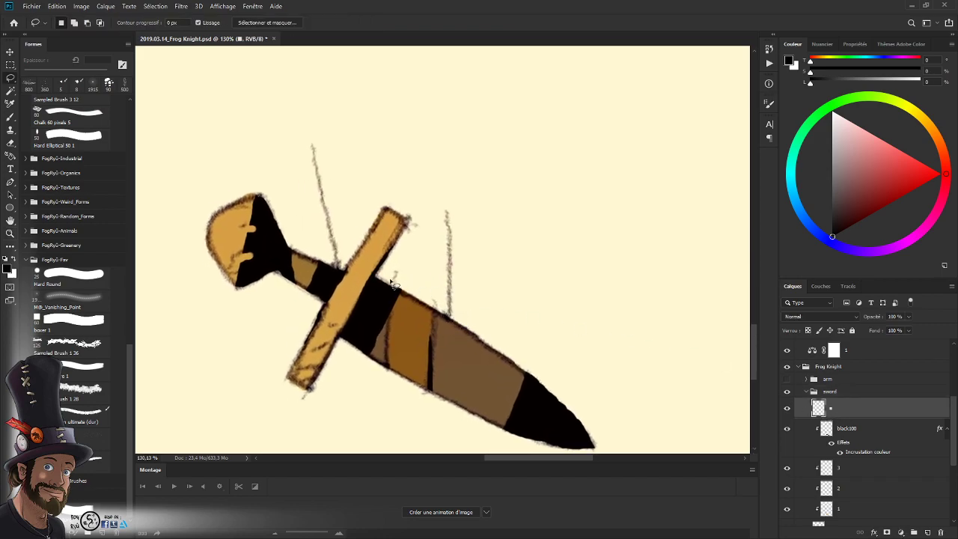
mouse_move(391, 281)
mouse_down()
mouse_move(459, 324)
mouse_move(474, 278)
mouse_move(478, 162)
mouse_move(375, 104)
mouse_move(293, 122)
mouse_move(323, 258)
mouse_move(340, 267)
mouse_move(364, 199)
mouse_move(427, 170)
mouse_move(430, 238)
mouse_move(391, 281)
mouse_up()
key(ctrl+x)
key(ctrl+v)
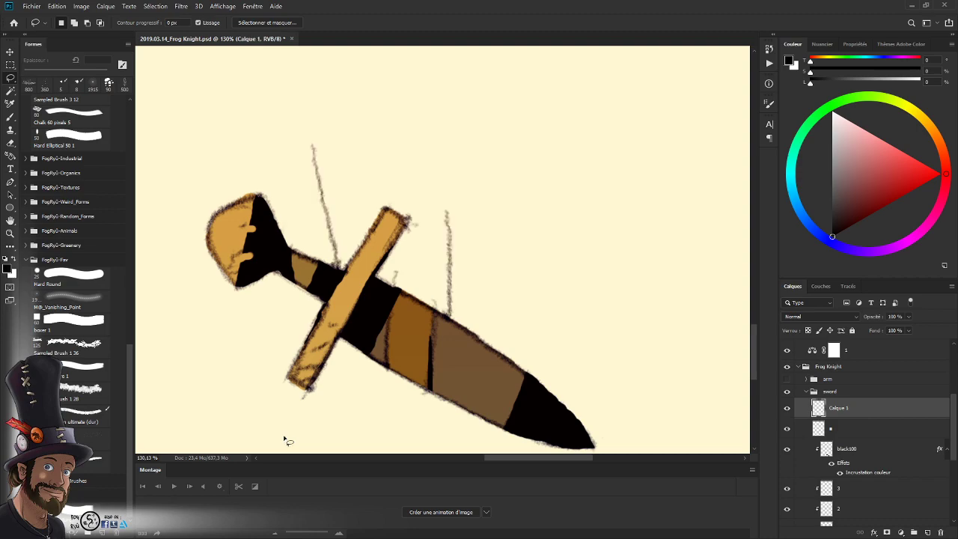
- Move the pasted line layer out of the sword group to directly above it, hide it, and collapse the group
drag(838, 408, 854, 382)
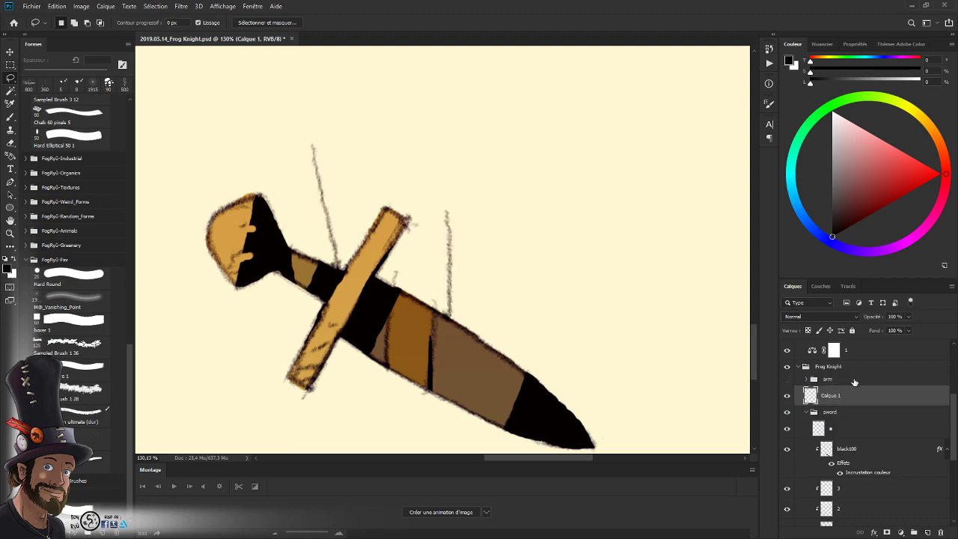
click(787, 395)
key(alt+space)
drag(571, 321, 544, 361)
drag(544, 360, 491, 328)
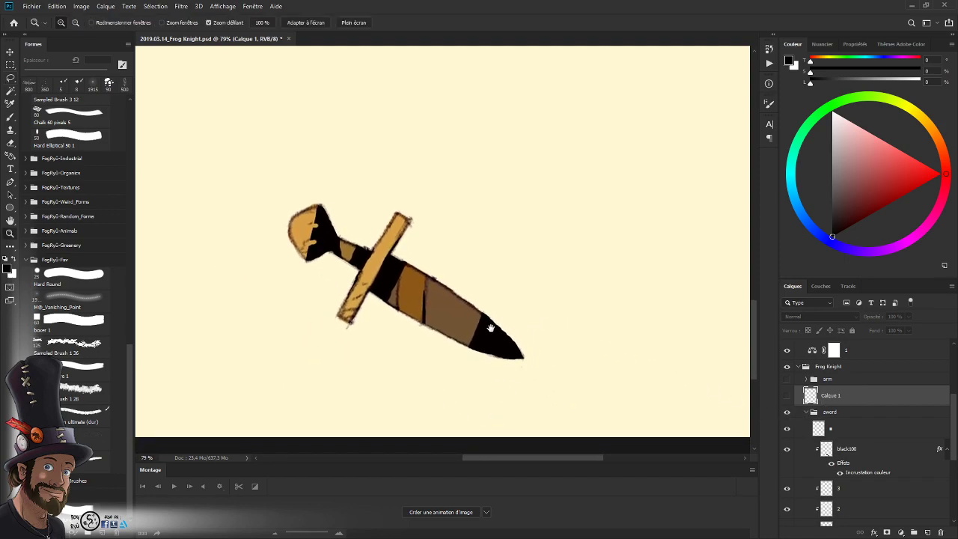
click(806, 412)
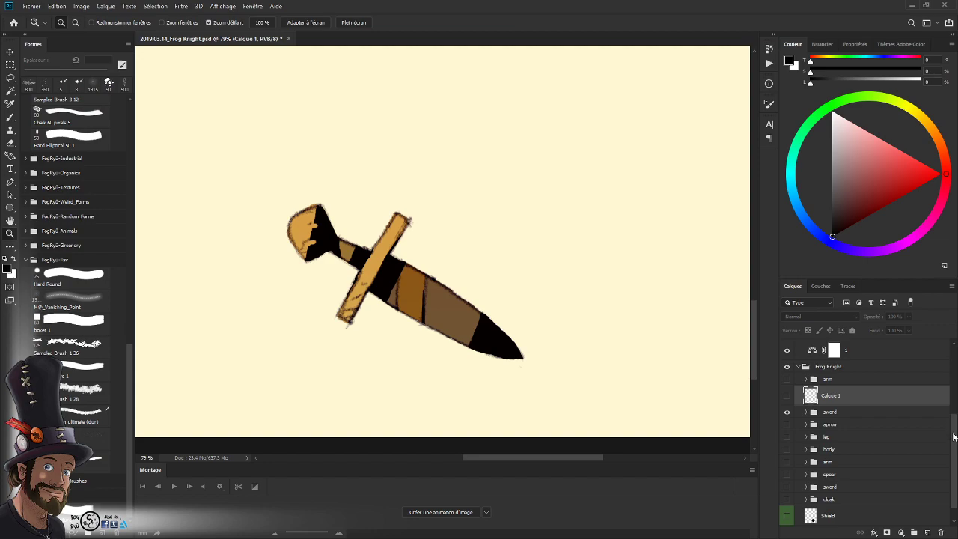
- Duplicate the adjustment group inside the Frog Knight group, directly above the upper sword group
scroll(954, 436, up, 5)
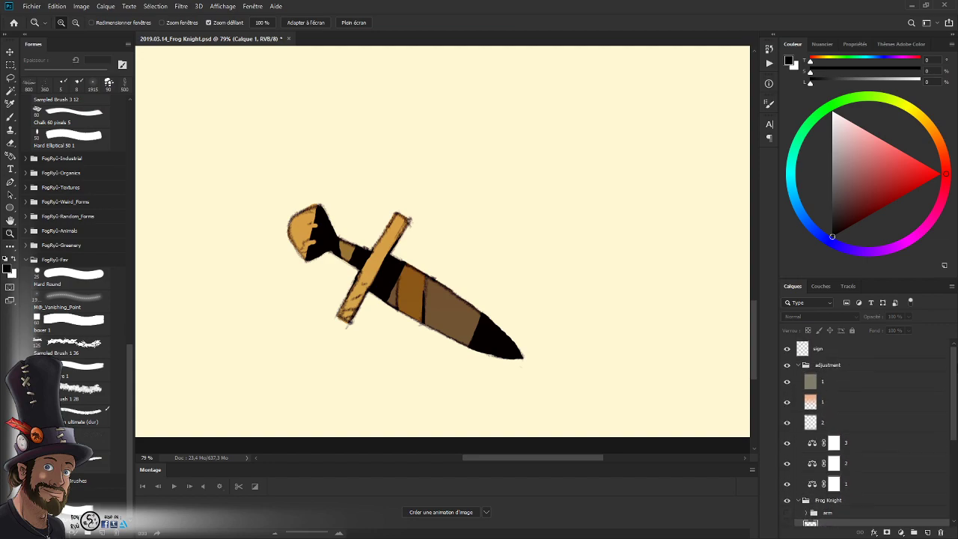
scroll(941, 381, down, 2)
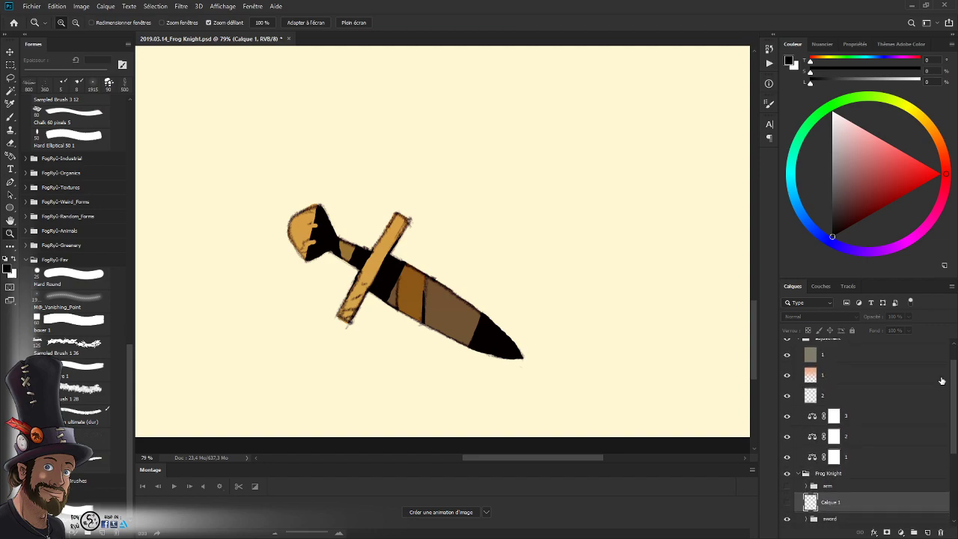
drag(954, 384, 954, 425)
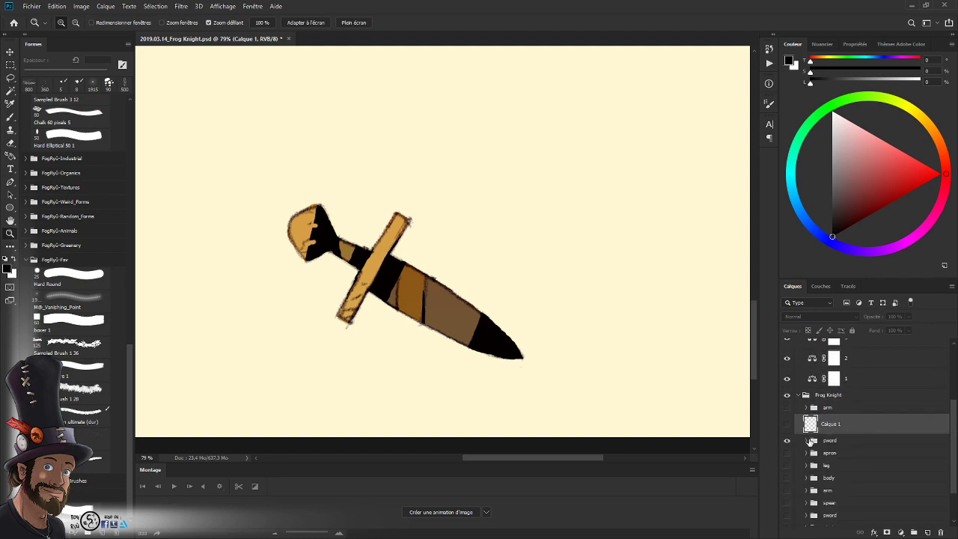
click(806, 441)
click(806, 441)
drag(952, 420, 956, 381)
click(838, 342)
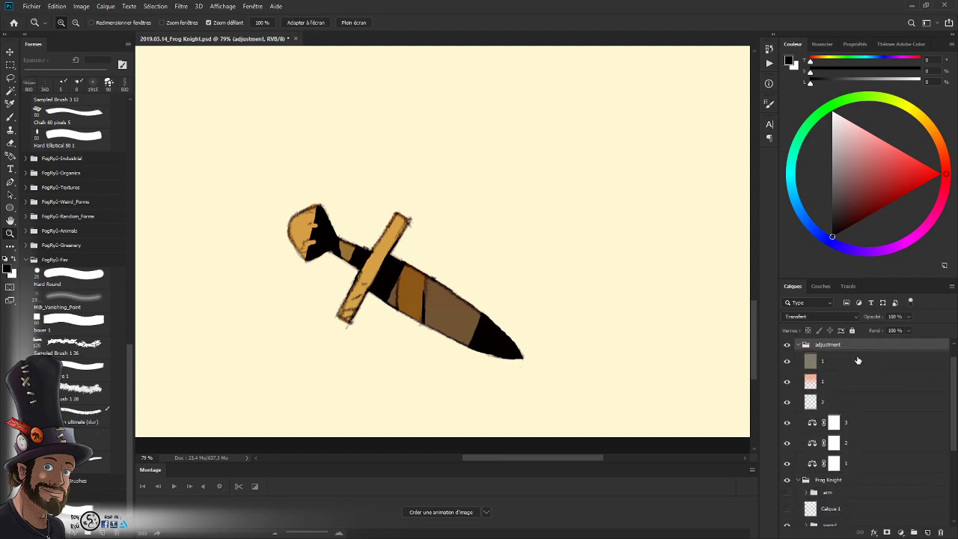
drag(841, 345, 844, 509)
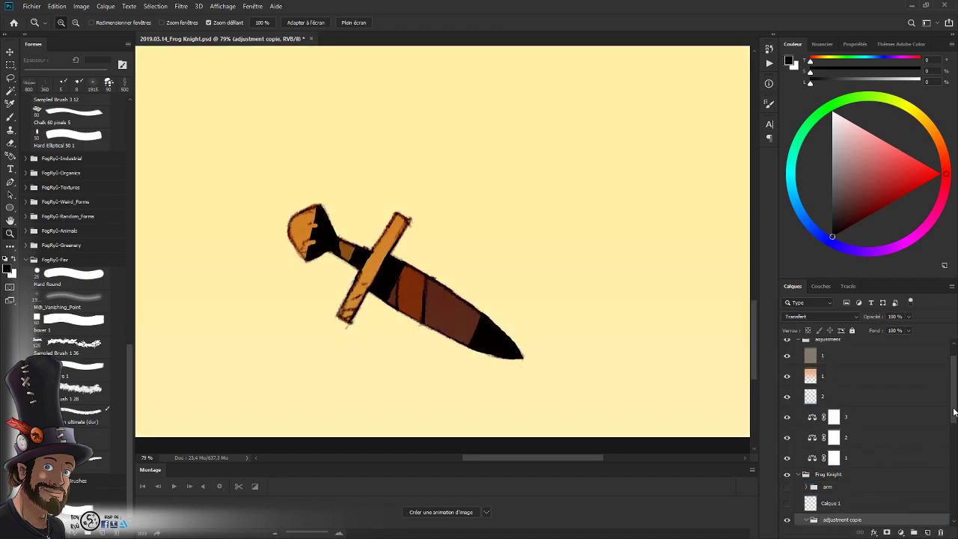
- Move the upper sword group into the duplicated adjustment group, beneath its colour balance layers
scroll(945, 454, down, 3)
scroll(944, 455, down, 2)
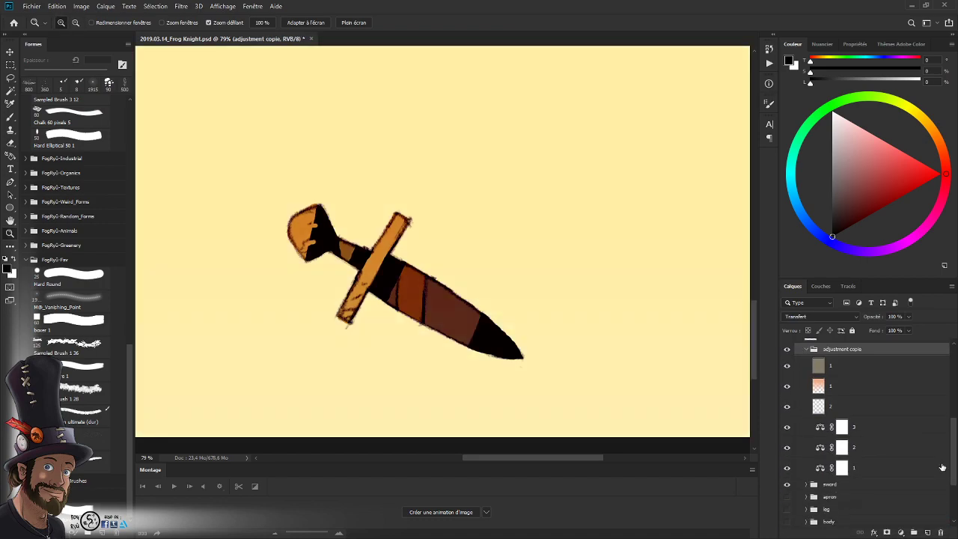
click(856, 477)
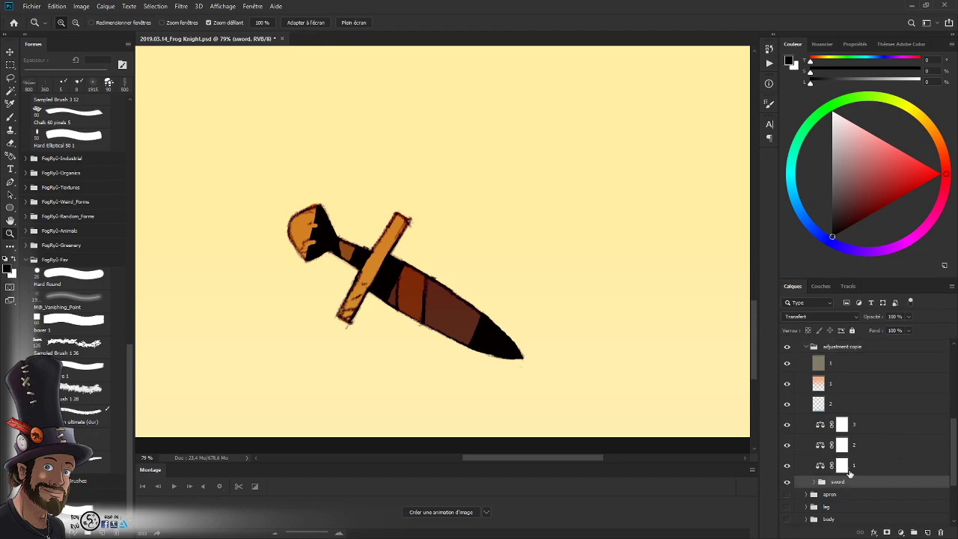
- Clip the six layers of the duplicated adjustment group to the sword group as clipping masks
alt+click(847, 474)
alt+click(853, 455)
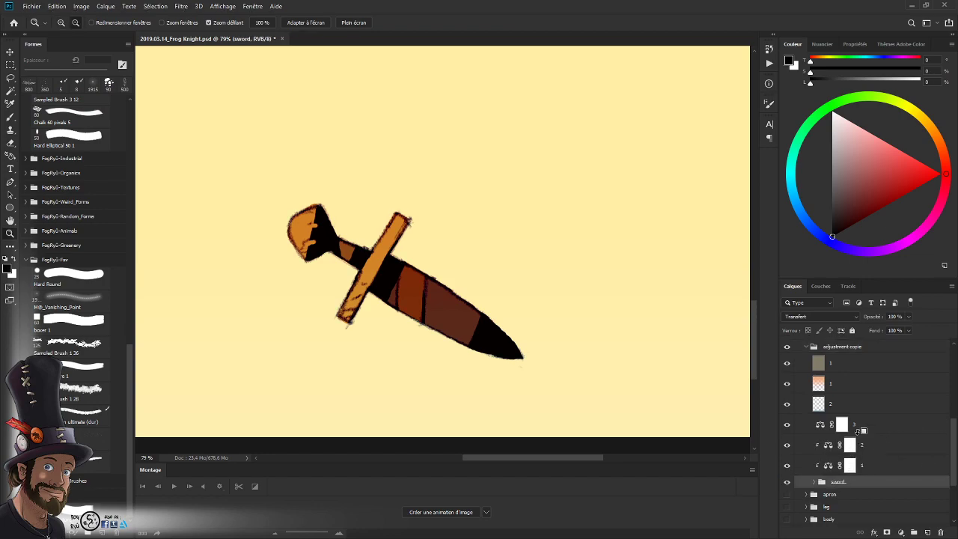
alt+click(858, 432)
alt+click(850, 414)
alt+click(844, 393)
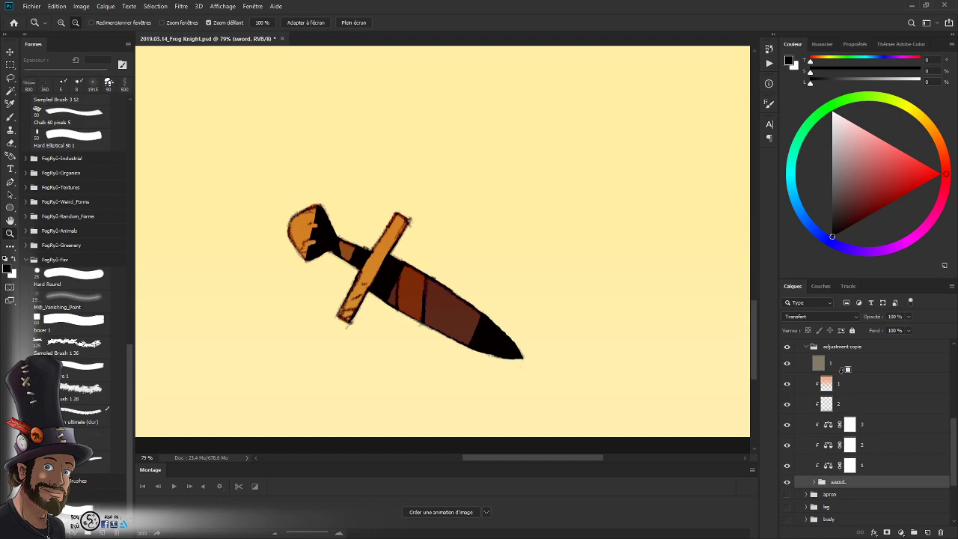
alt+click(846, 369)
- Rename the duplicated adjustment group around the sword to "[merge] Sword" and collapse it
double_click(844, 347)
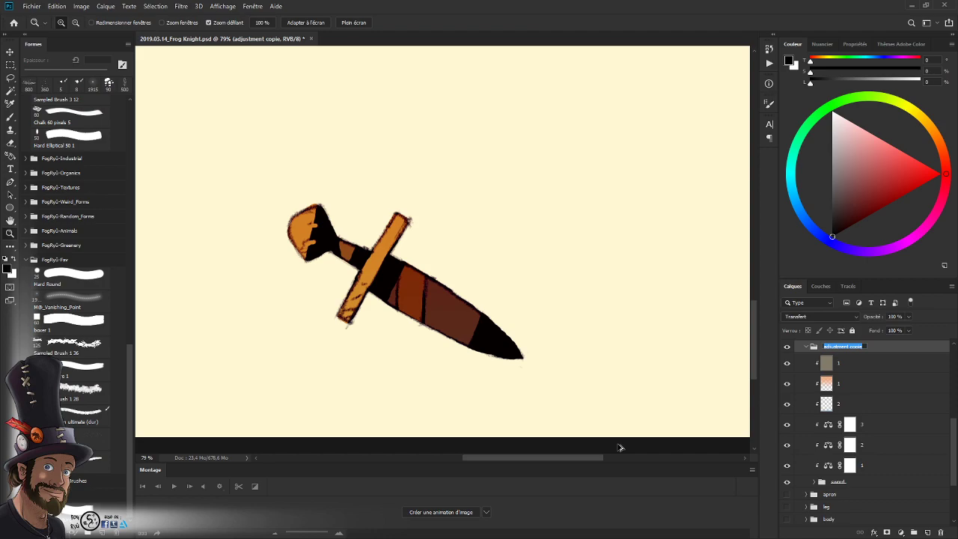
key(BackSpace)
text([merge] Sword)
key(Return)
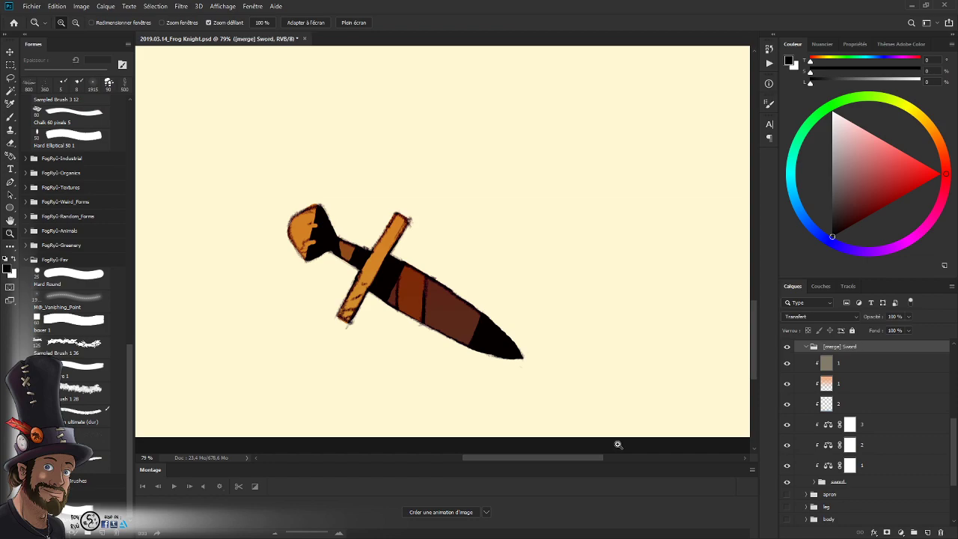
drag(478, 275, 444, 367)
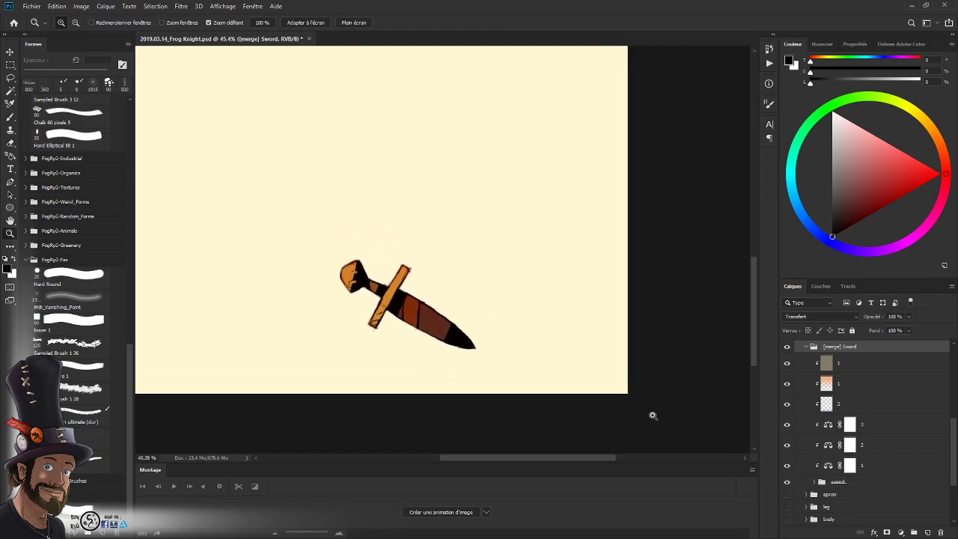
click(805, 347)
- Label the [merge] Sword group green and hide it
click(785, 392)
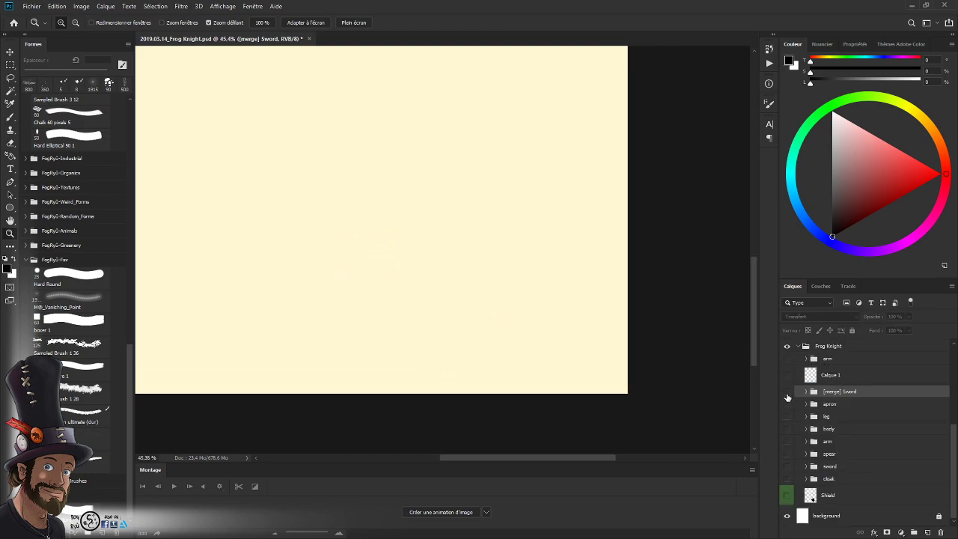
click(786, 392)
drag(472, 302, 415, 311)
drag(465, 323, 539, 367)
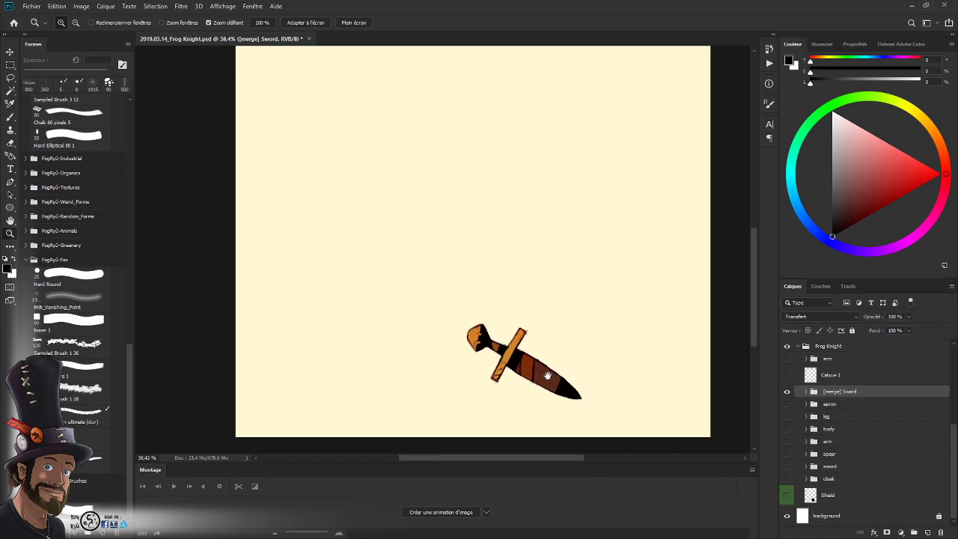
right_click(868, 397)
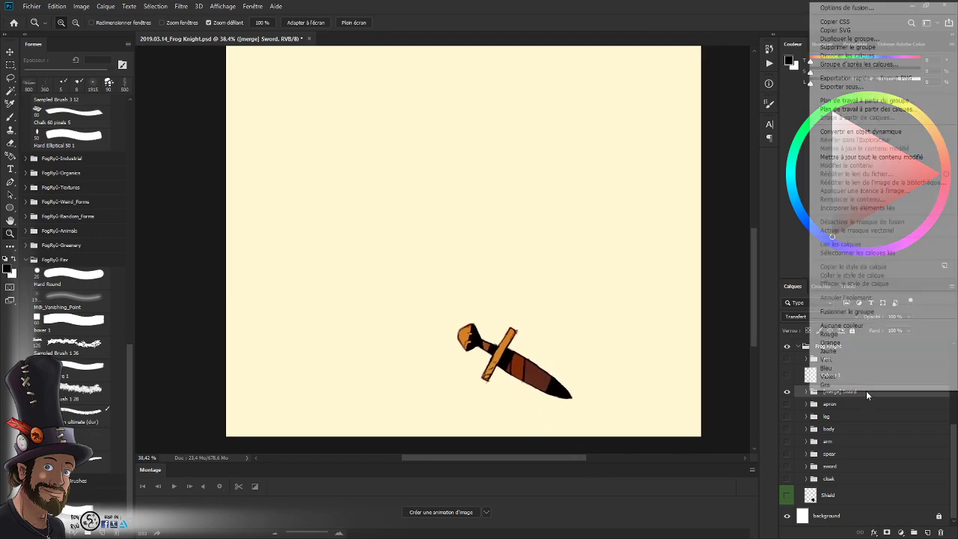
click(830, 358)
click(785, 391)
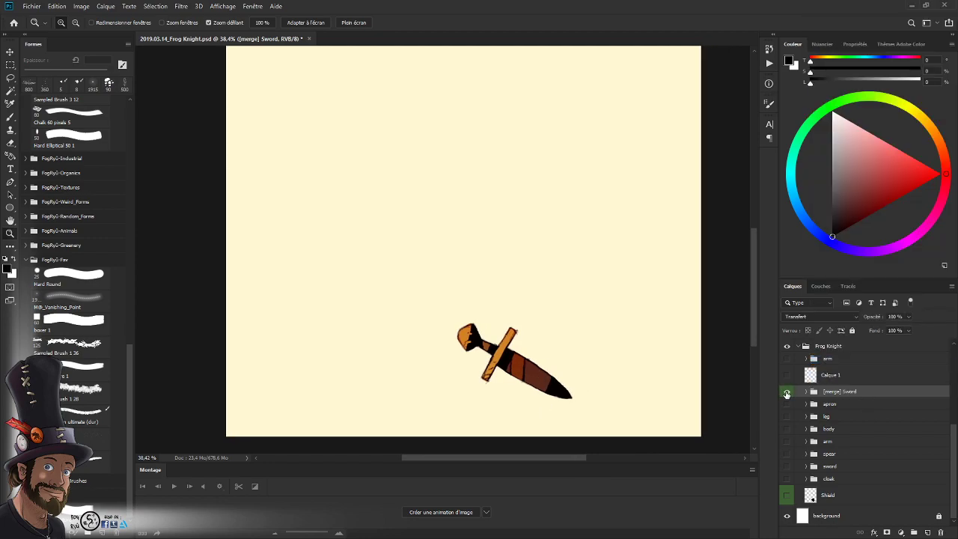
click(786, 391)
click(786, 392)
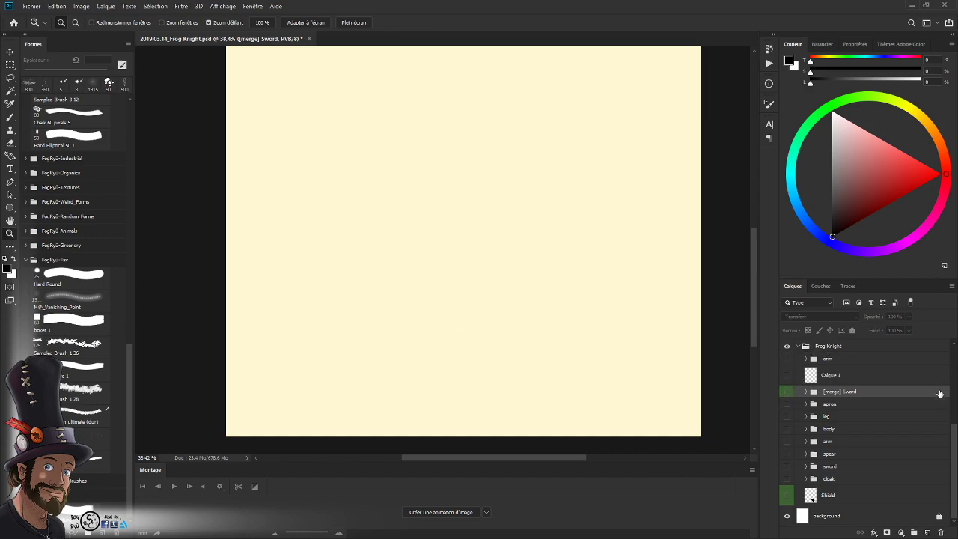
- Show the upper arm group and move the Calque 1 layer directly above it, at the top of the Frog Knight group
scroll(948, 423, up, 2)
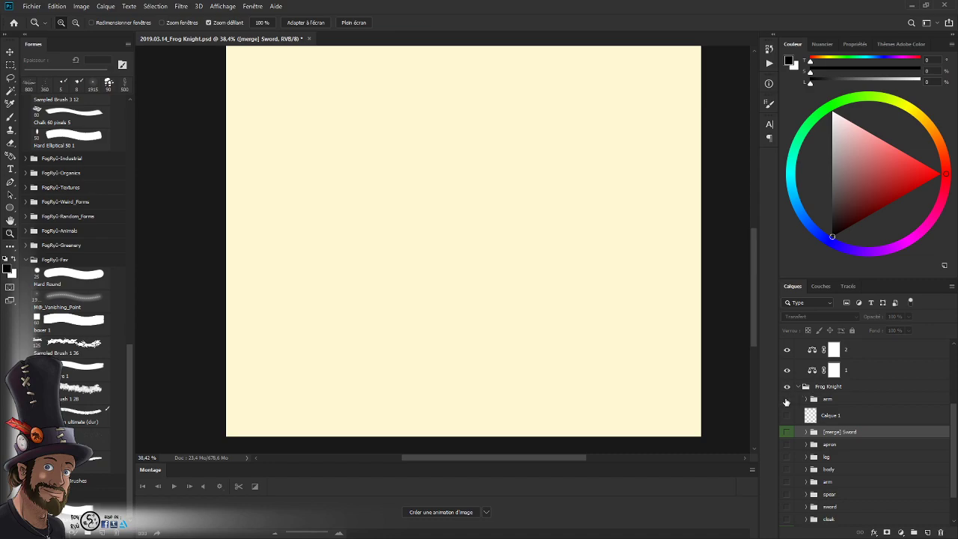
click(786, 400)
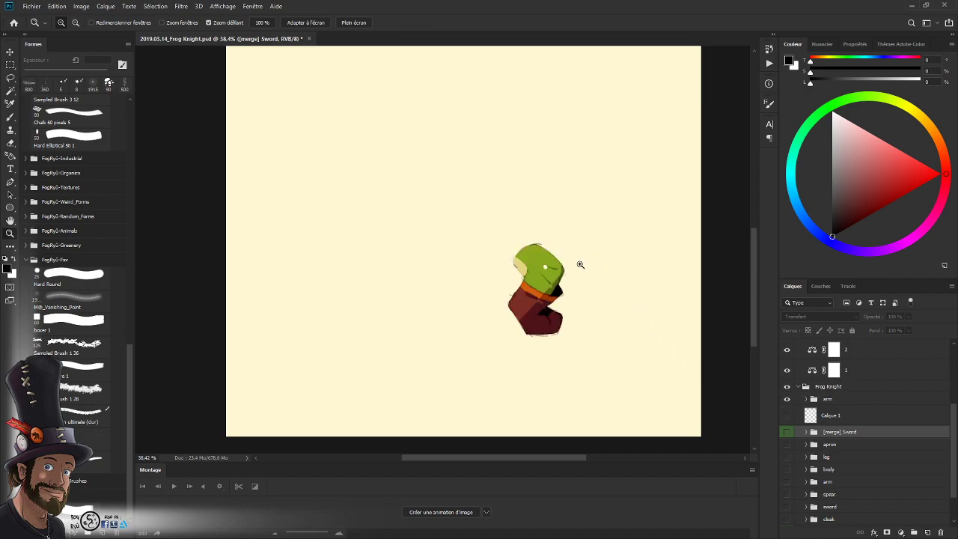
drag(572, 271, 588, 271)
drag(582, 317, 532, 336)
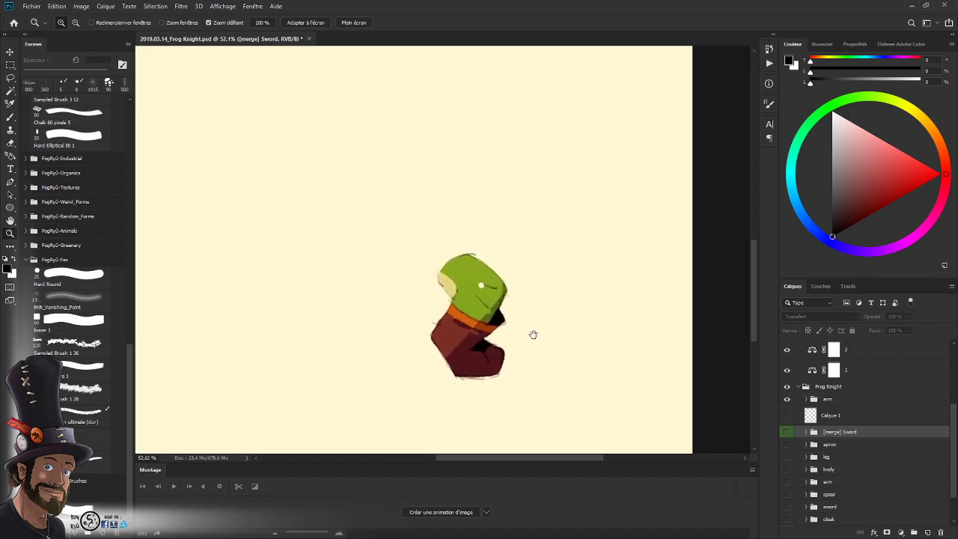
drag(527, 372, 540, 347)
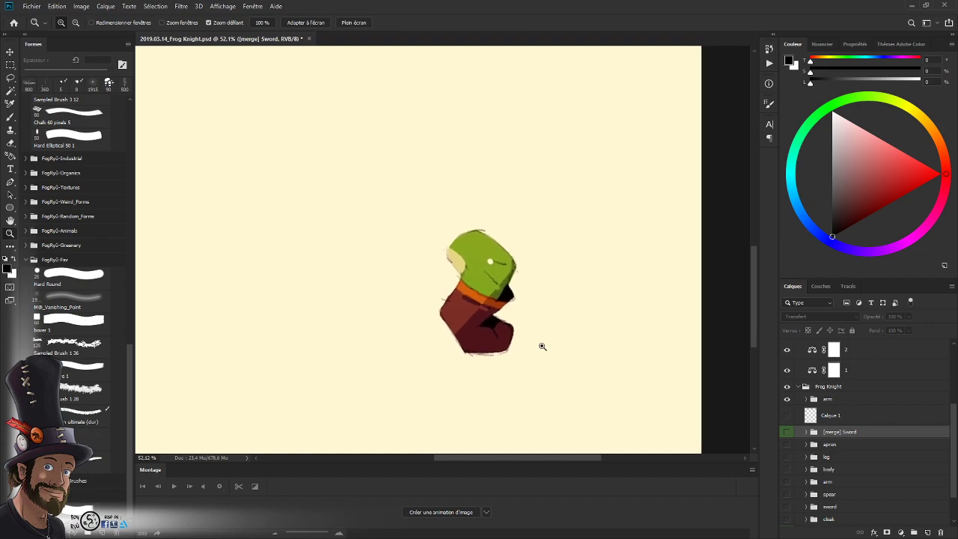
click(785, 417)
click(785, 417)
drag(839, 420, 824, 389)
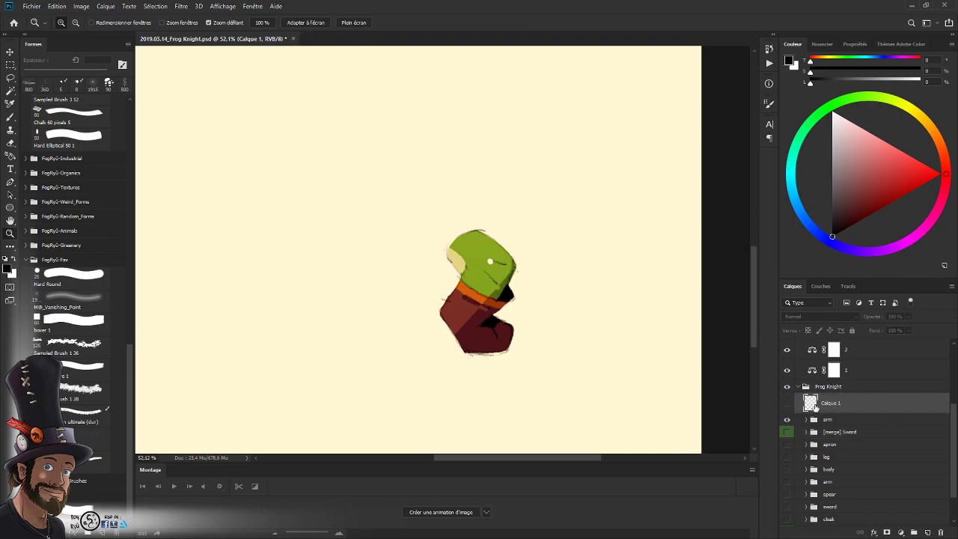
- Show the apron, leg, body, lower arm, spear, lower sword and cloak groups
drag(954, 416, 954, 424)
scroll(898, 419, down, 2)
drag(787, 409, 787, 483)
drag(490, 270, 430, 270)
drag(479, 341, 486, 323)
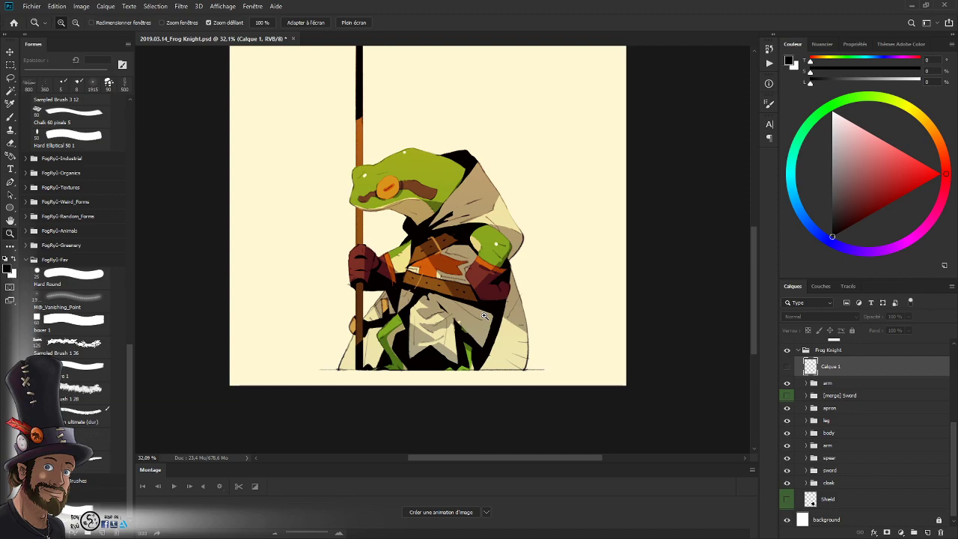
- Examine the assembled frog knight up close and as a whole, checking which part the upper arm group covers
drag(536, 235, 510, 325)
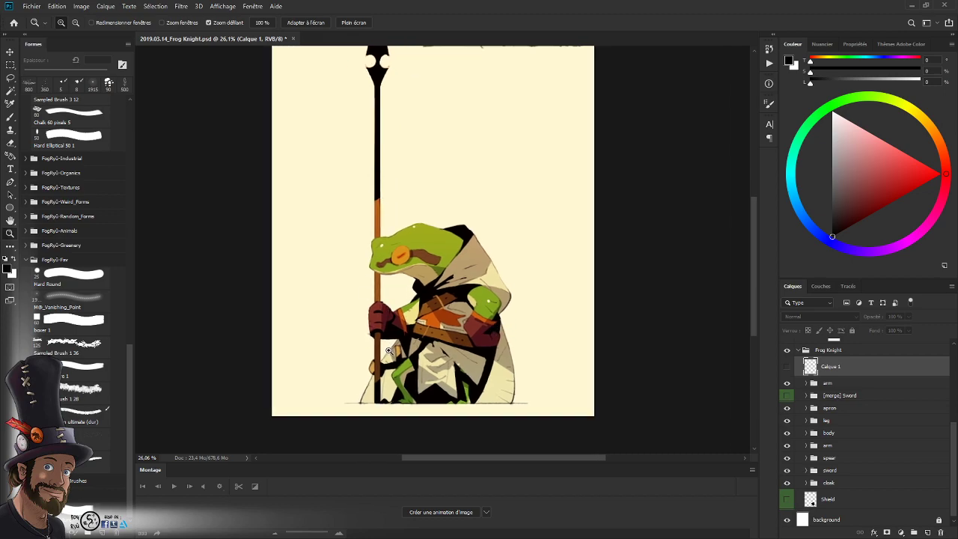
drag(503, 268, 463, 311)
drag(467, 359, 468, 340)
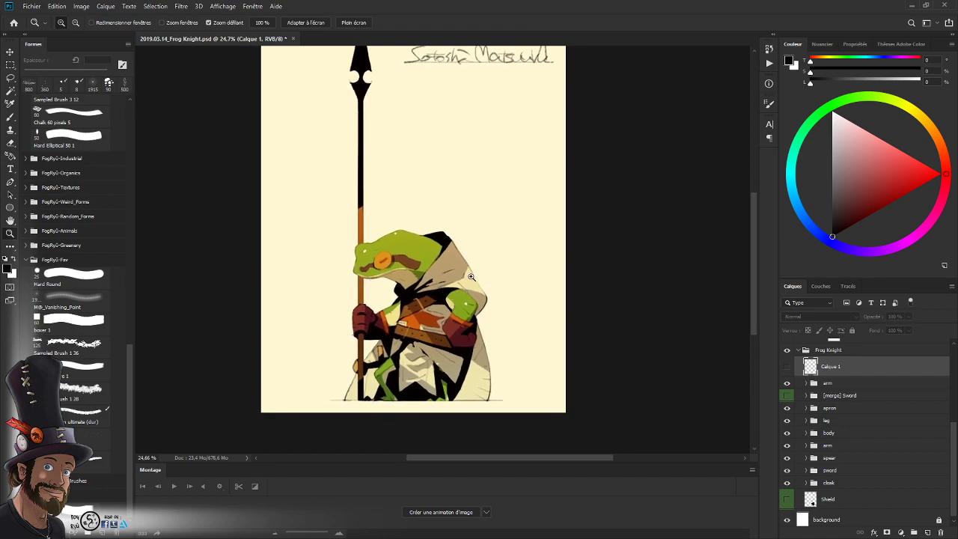
drag(509, 293, 522, 275)
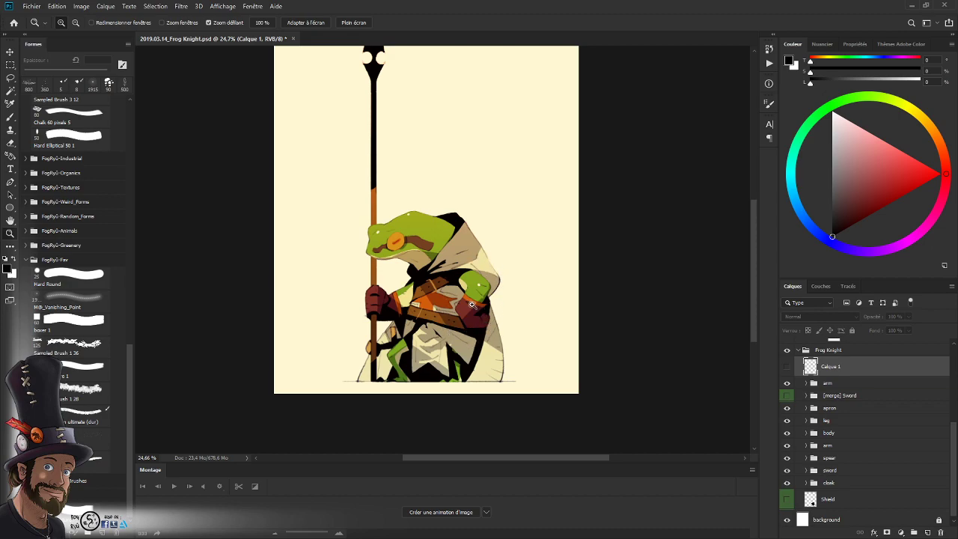
drag(472, 305, 510, 297)
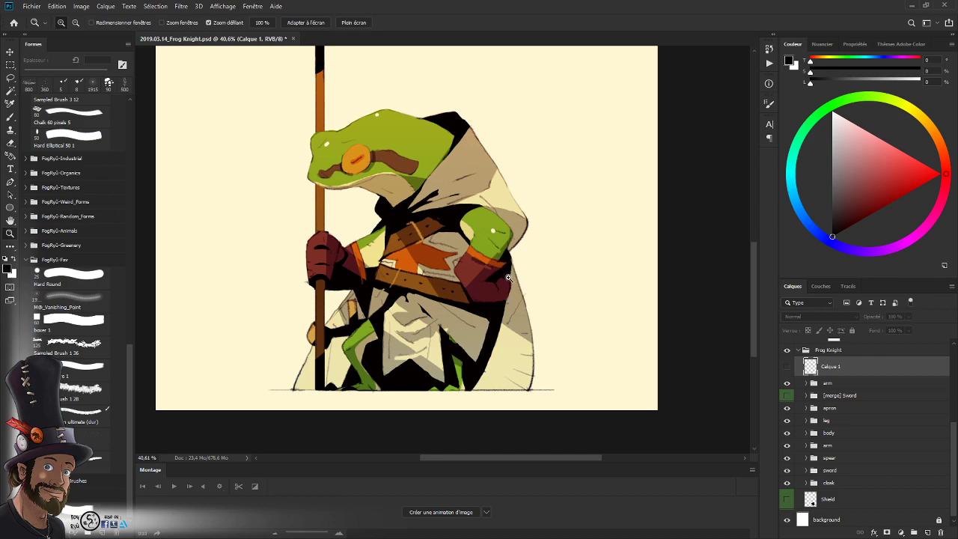
drag(509, 279, 493, 302)
drag(493, 303, 458, 329)
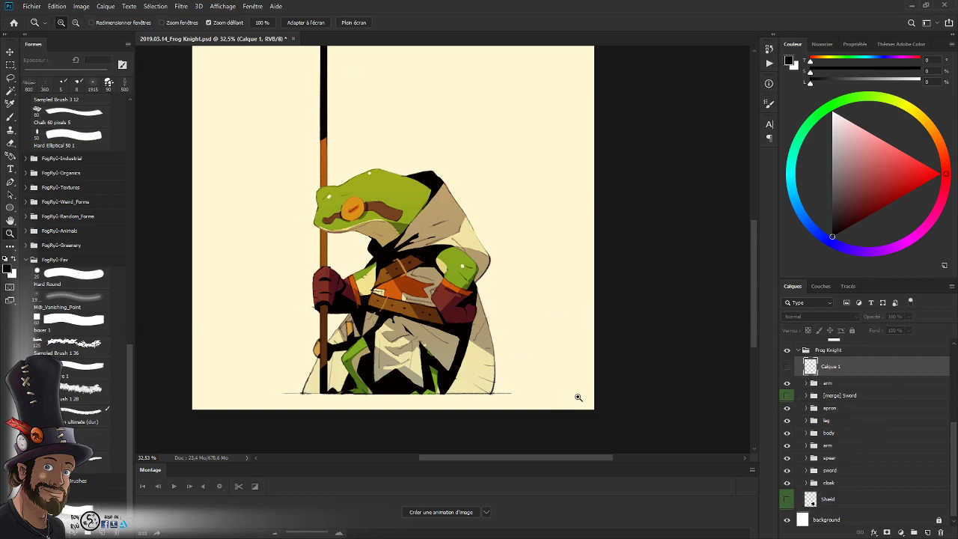
click(786, 383)
click(786, 383)
- Duplicate the adjustment group directly above the upper arm group and move that arm group into the copy, beneath its colour balance layers
drag(954, 430, 955, 380)
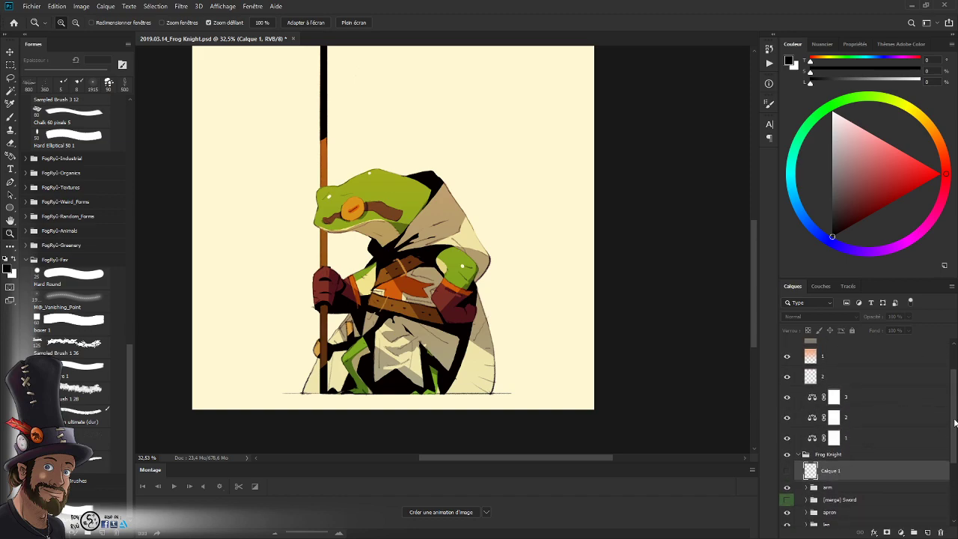
scroll(877, 372, up, 2)
drag(841, 346, 837, 502)
drag(954, 402, 951, 469)
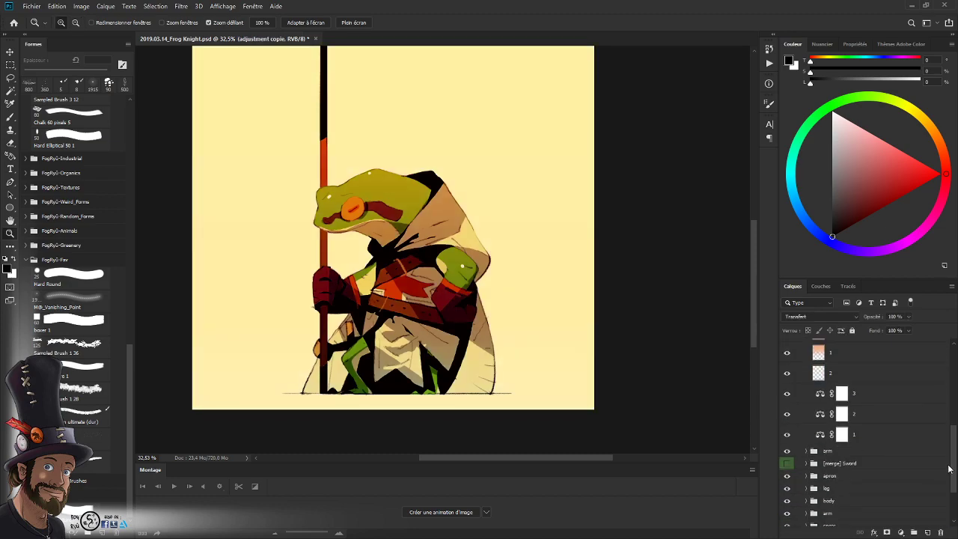
drag(840, 450, 838, 442)
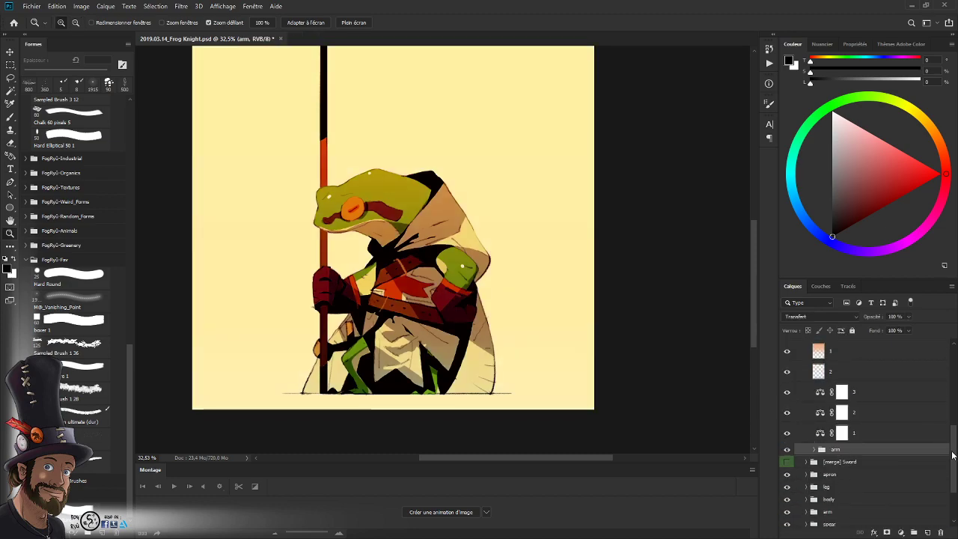
- Clip the six layers of the duplicated adjustment group to the arm group as clipping masks
drag(952, 447, 952, 437)
alt+click(854, 468)
alt+click(866, 449)
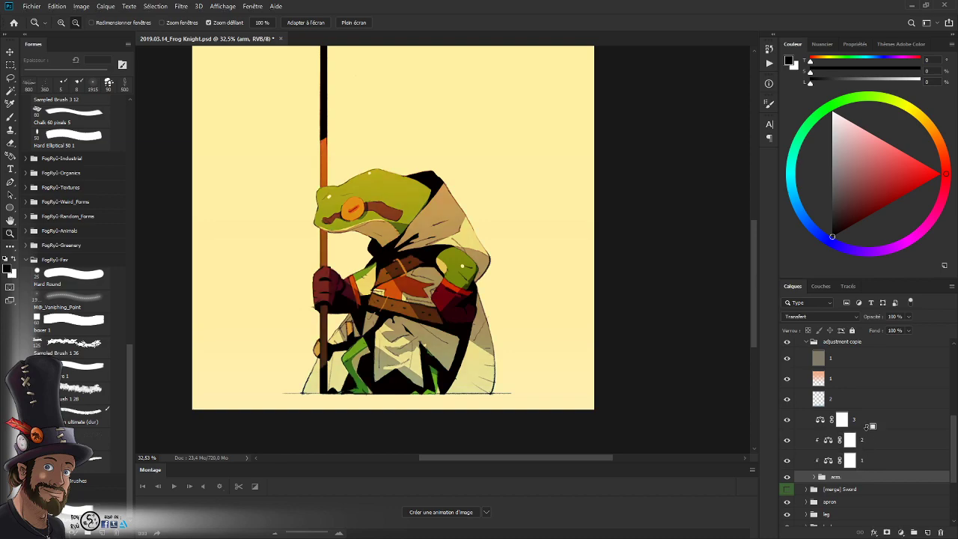
alt+click(868, 429)
alt+click(862, 408)
alt+click(859, 388)
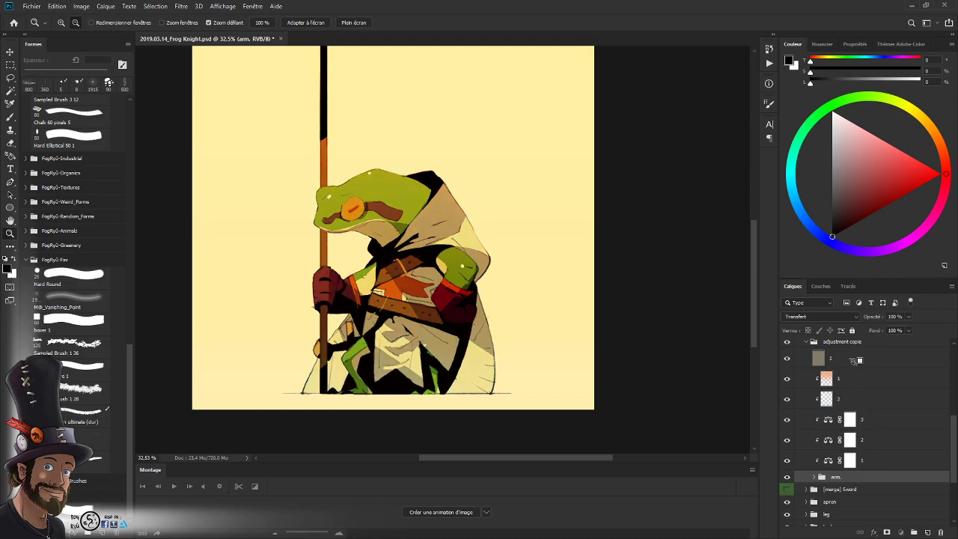
alt+click(851, 369)
- Rename the duplicated adjustment group around the arm to "[merge] Arm_L" and collapse it
double_click(841, 343)
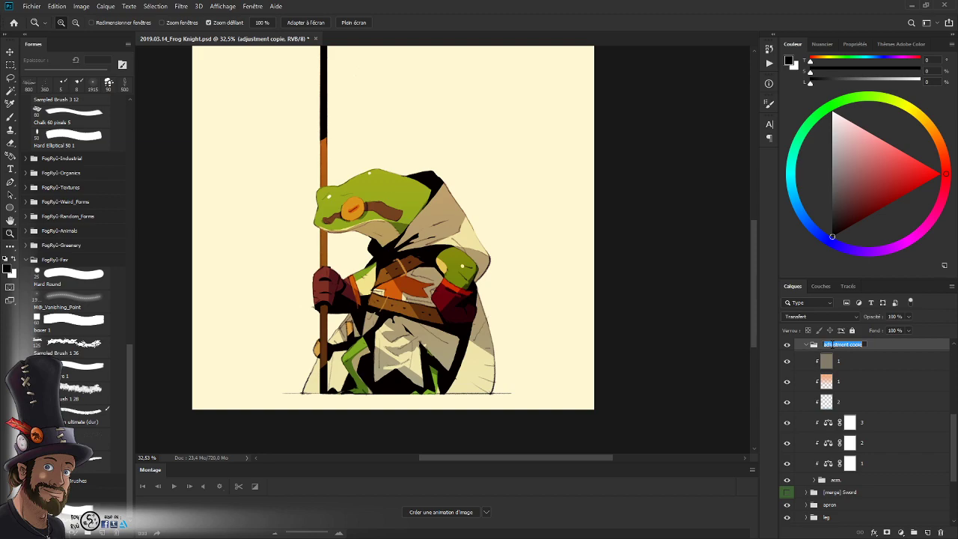
key(BackSpace)
key(Return)
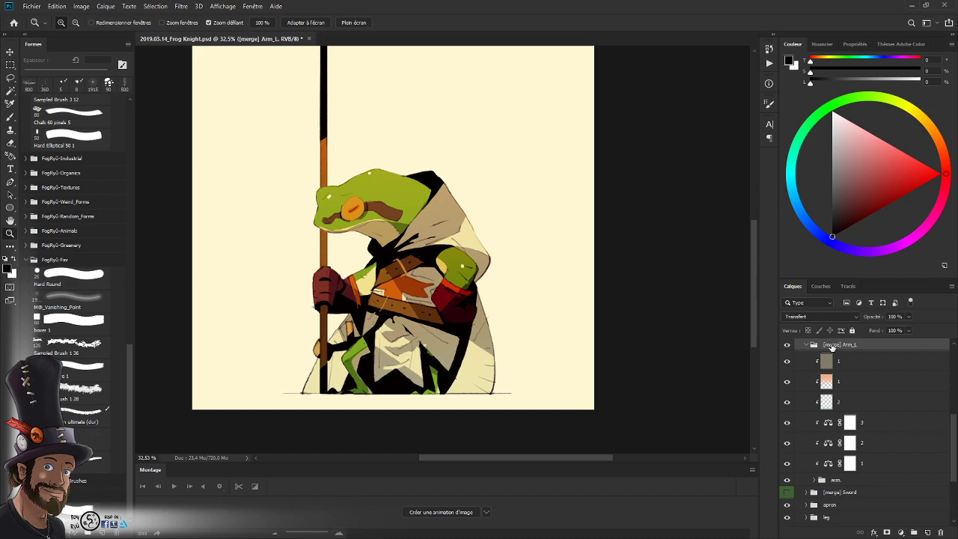
click(805, 345)
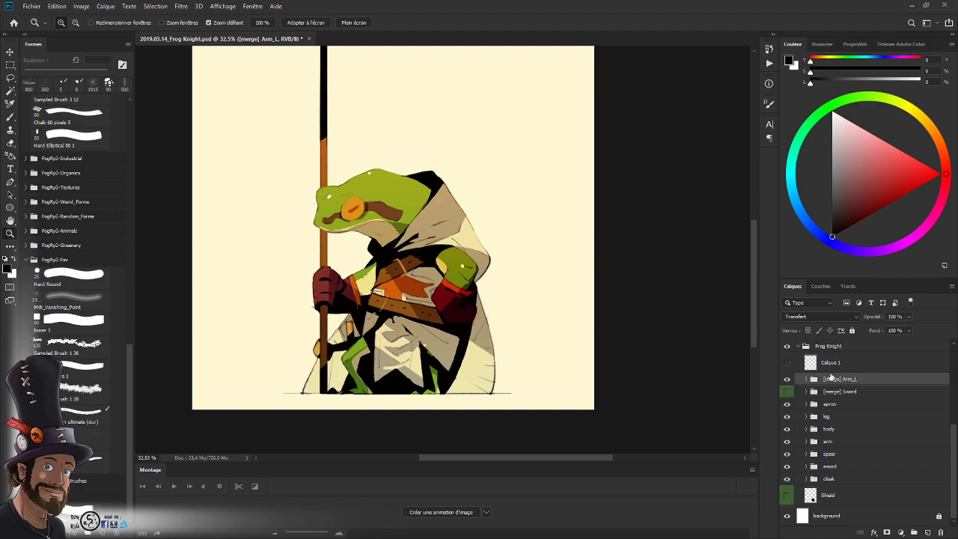
- Label the [merge] Arm_L group green and hide it
right_click(855, 381)
click(786, 379)
drag(504, 301, 461, 336)
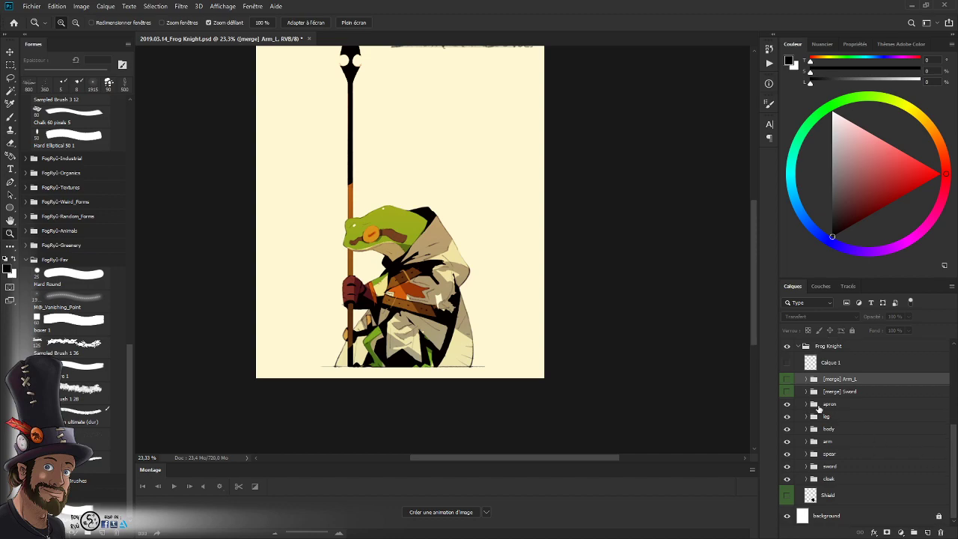
- Hide the groups from leg down to cloak, compare the leg with the apron, and leave both of these hidden too
drag(787, 417, 786, 477)
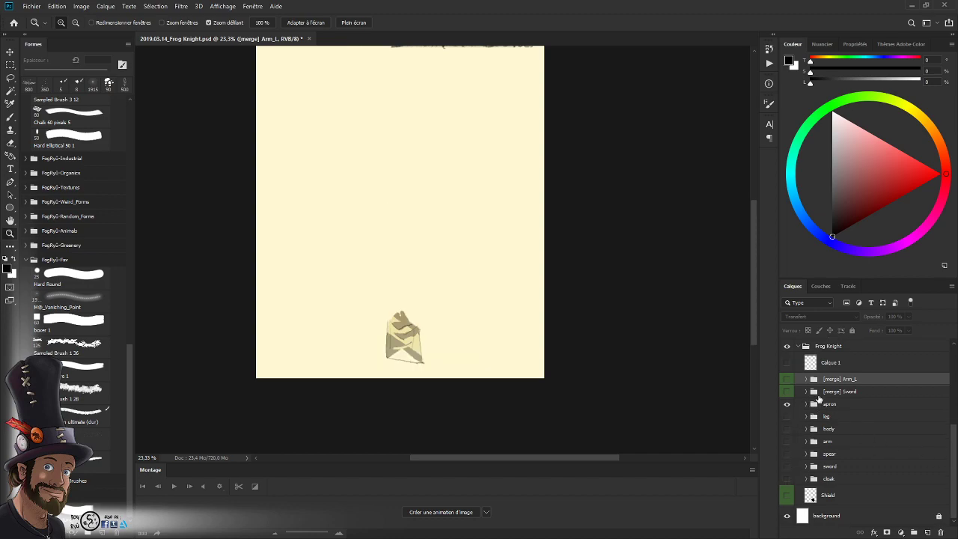
drag(428, 333, 441, 338)
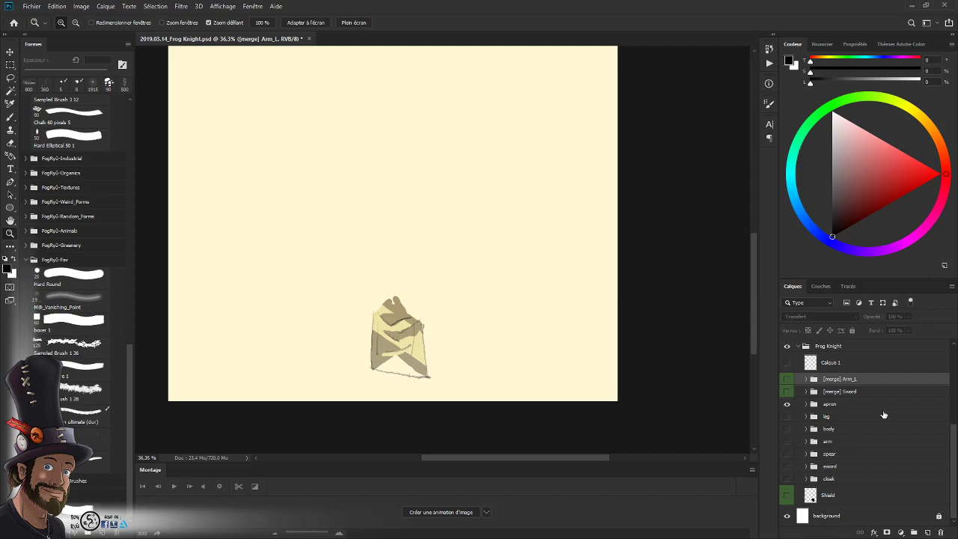
click(787, 417)
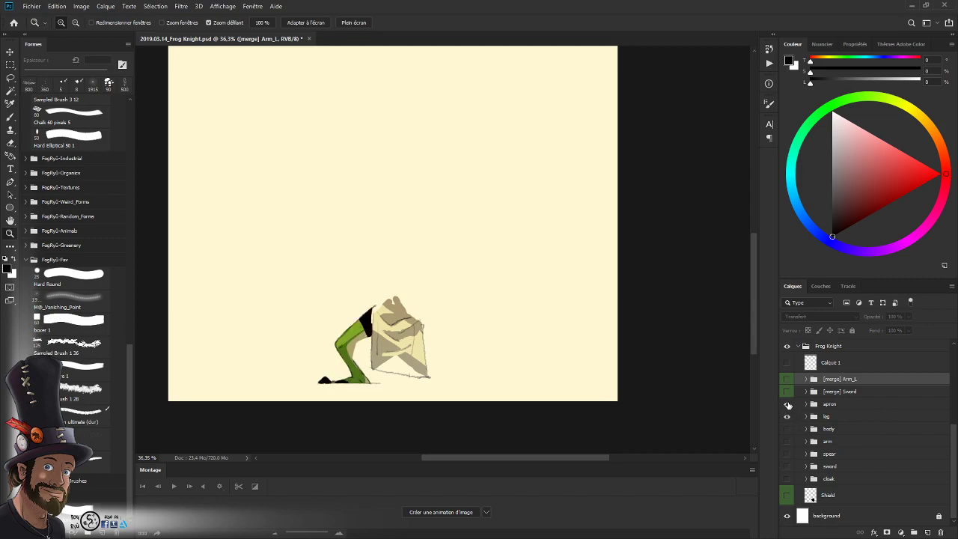
click(786, 404)
click(787, 404)
click(787, 417)
click(786, 404)
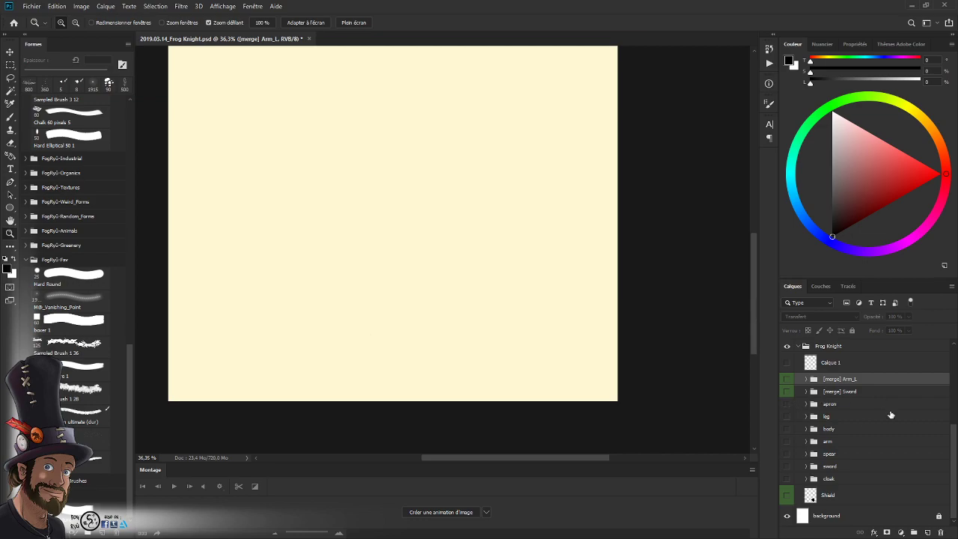
- Show the body group on its own, checking it with and without the apron
click(786, 429)
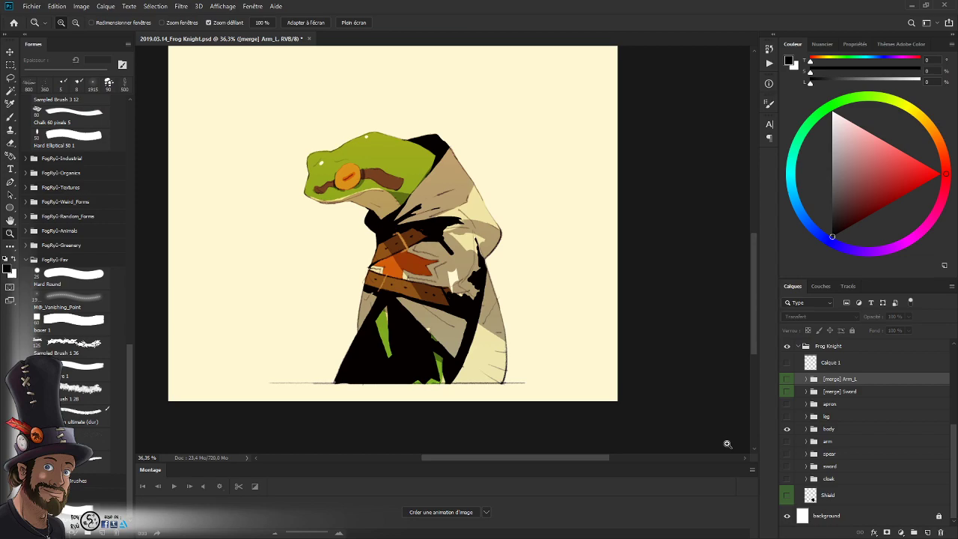
click(786, 404)
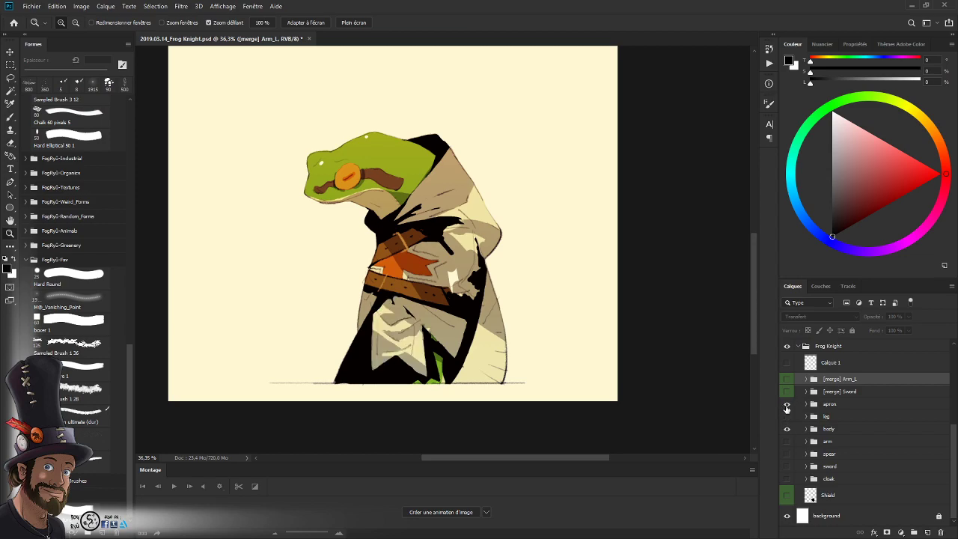
click(787, 404)
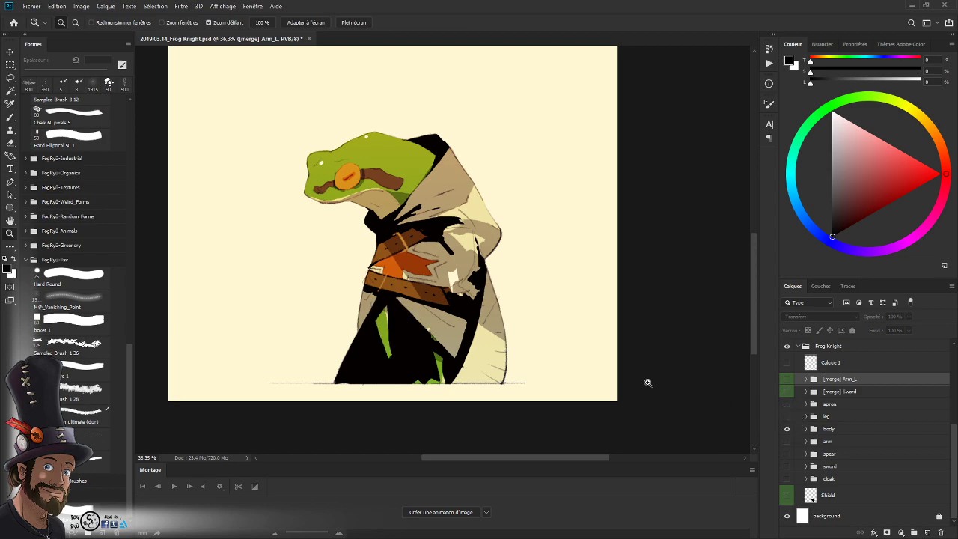
- Compare the body group with the apron and leg groups switched on and off to examine how the parts overlap
scroll(408, 337, down, 1)
scroll(419, 350, up, 2)
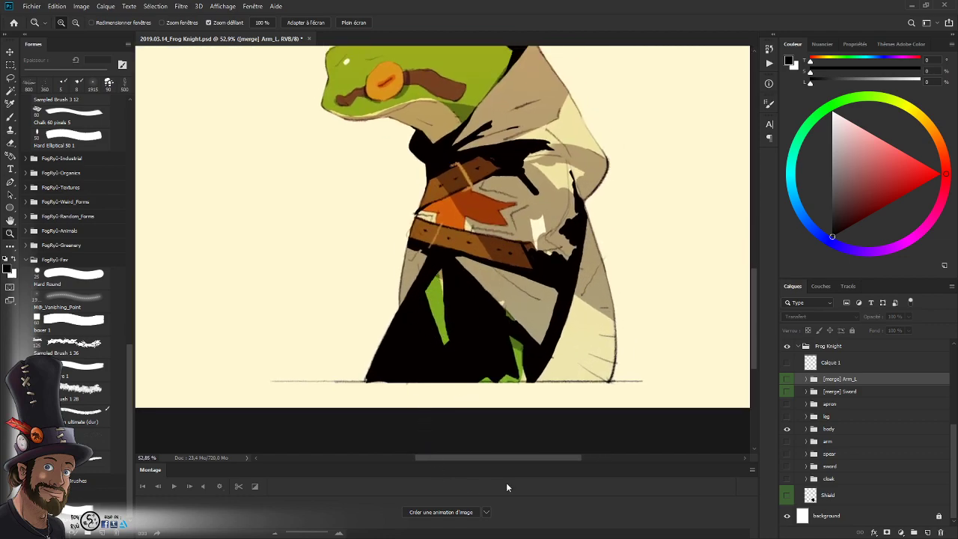
click(791, 417)
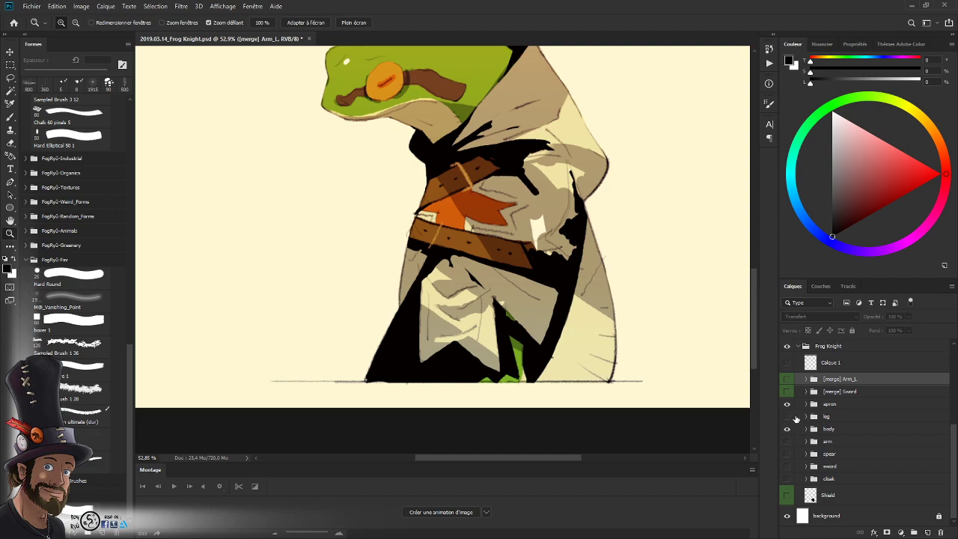
click(787, 416)
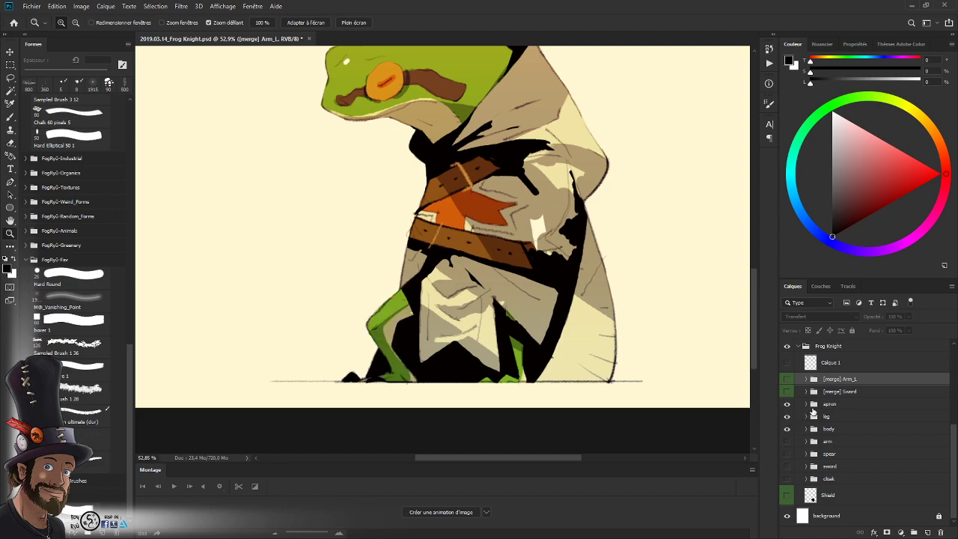
click(786, 404)
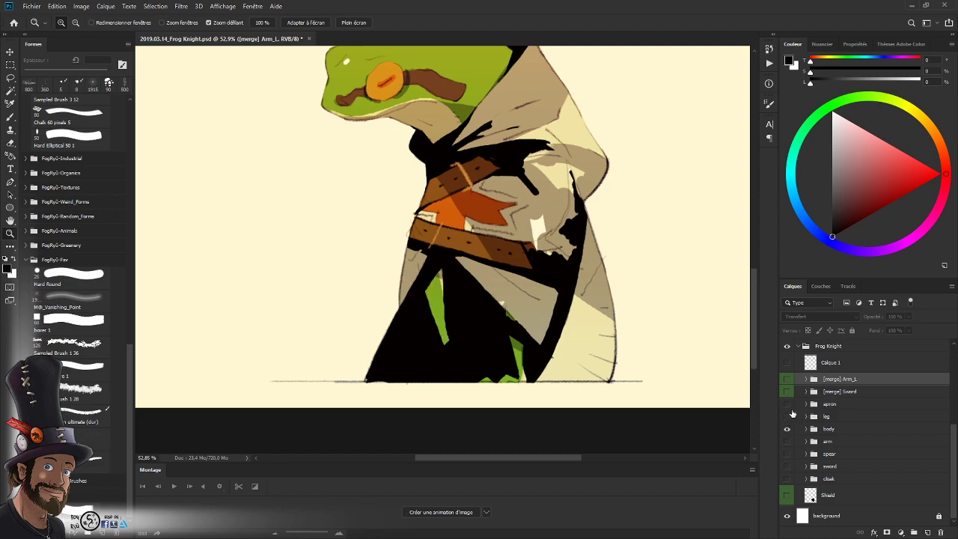
click(786, 404)
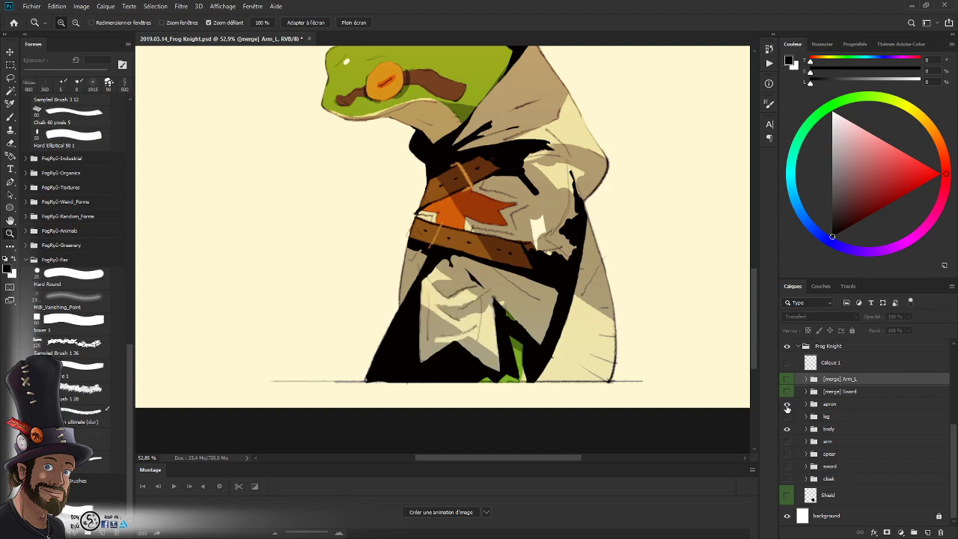
click(788, 407)
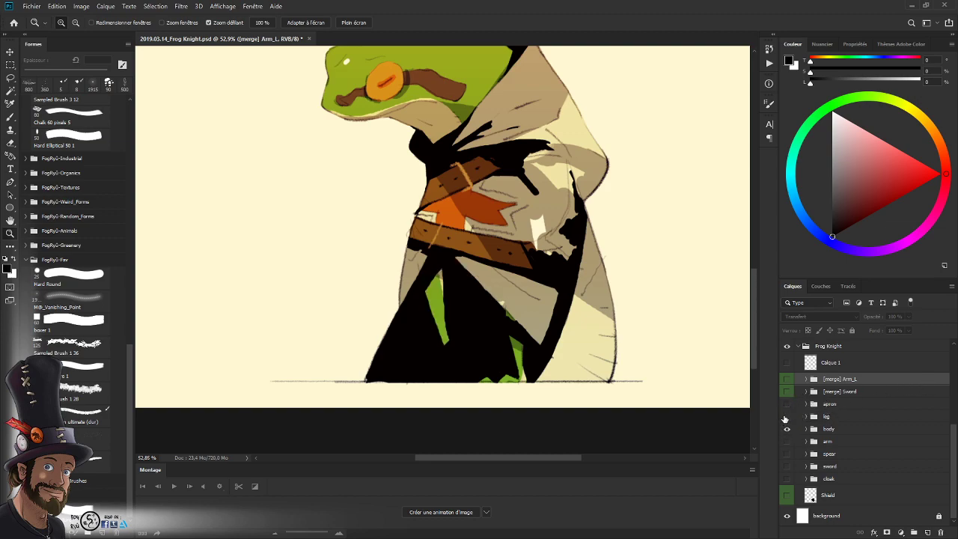
click(786, 416)
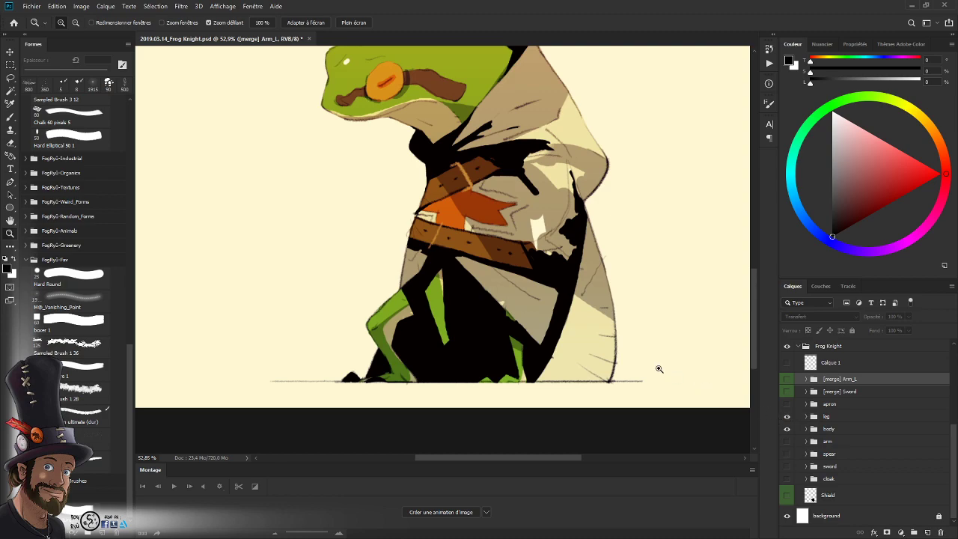
drag(576, 305, 511, 371)
drag(528, 312, 551, 311)
drag(535, 356, 494, 361)
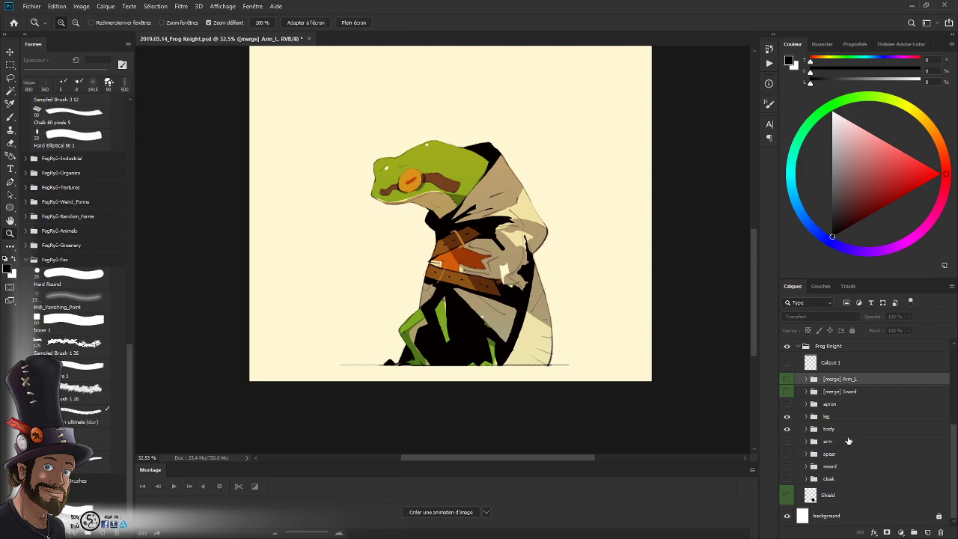
- Hide the leg and body groups and show only the spear group, framing the whole spear
click(787, 417)
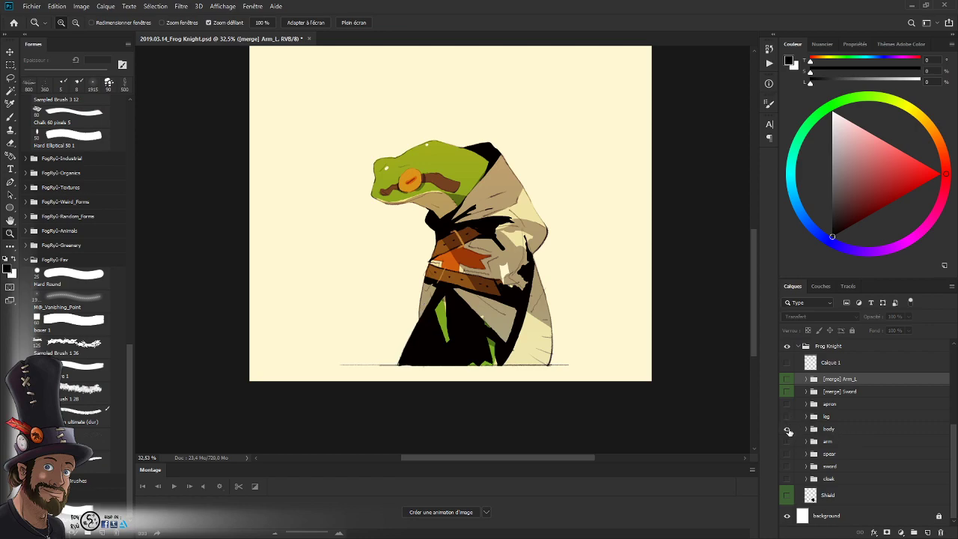
click(787, 429)
click(786, 453)
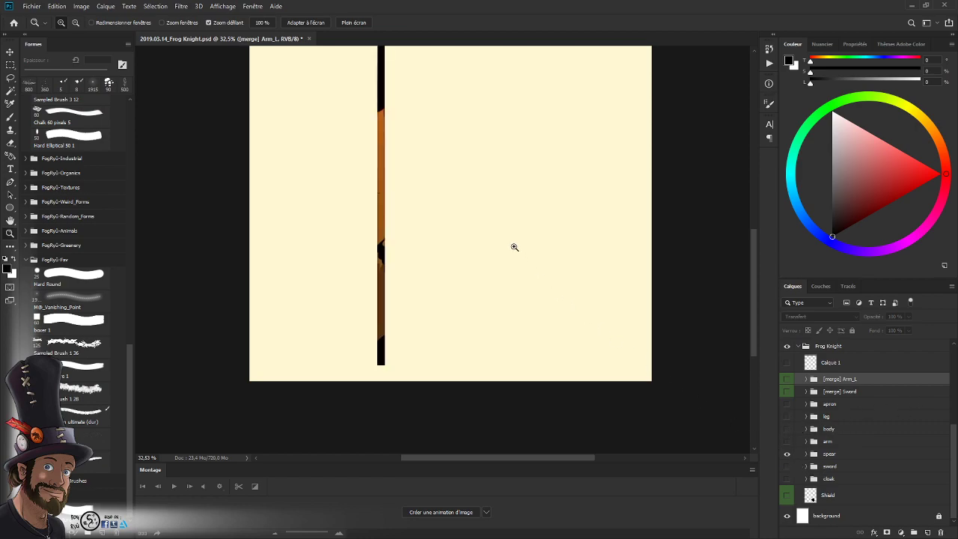
drag(513, 247, 489, 249)
drag(489, 250, 439, 333)
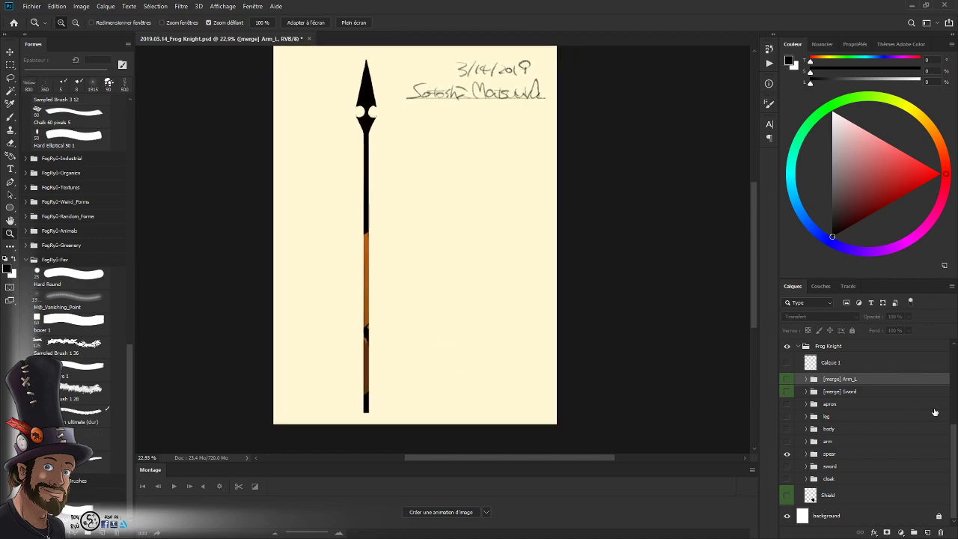
- Duplicate the adjustment group inside the Frog Knight group, placing the copy directly above the spear group
drag(953, 439, 952, 379)
click(831, 350)
drag(851, 357, 846, 443)
- Move the spear group to the bottom of the duplicated adjustment group and clip all the adjustment layers to it
scroll(954, 424, down, 5)
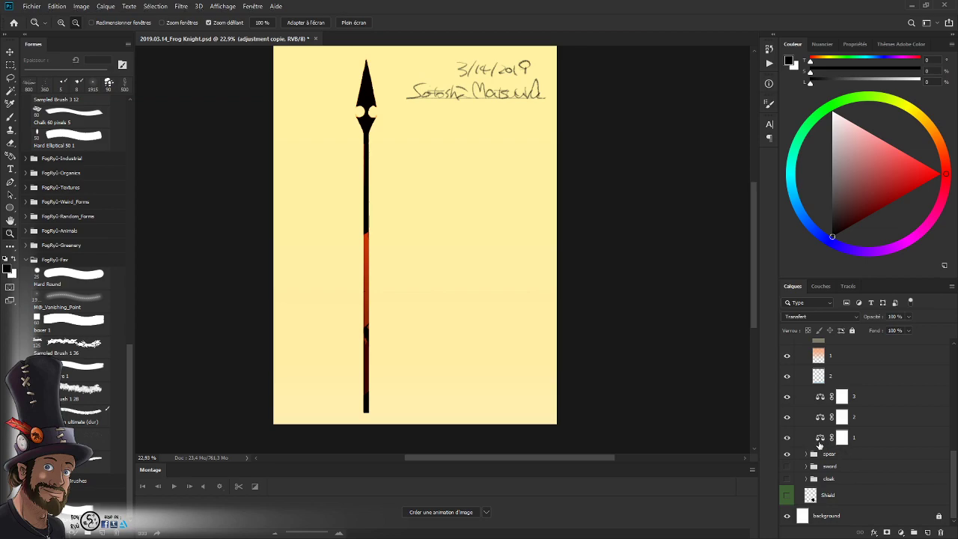
click(866, 437)
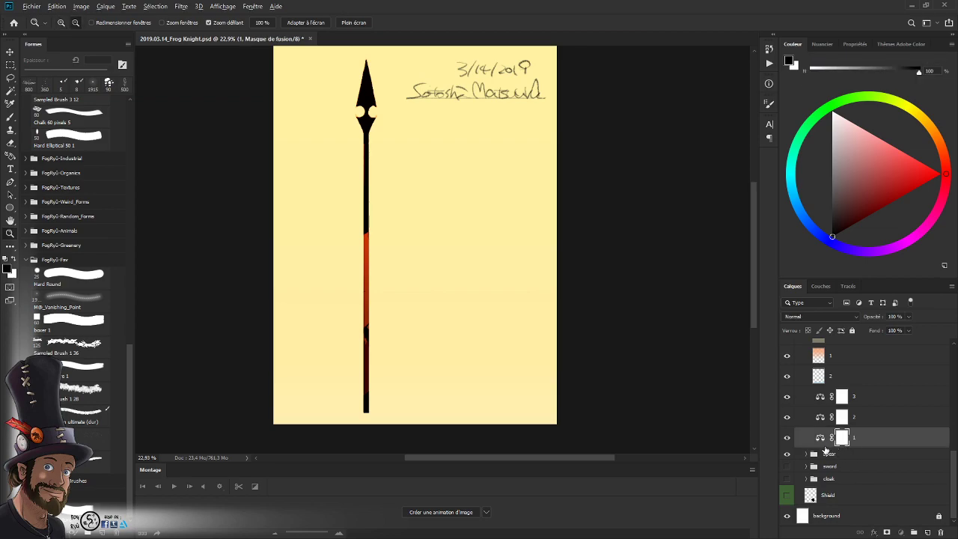
click(828, 452)
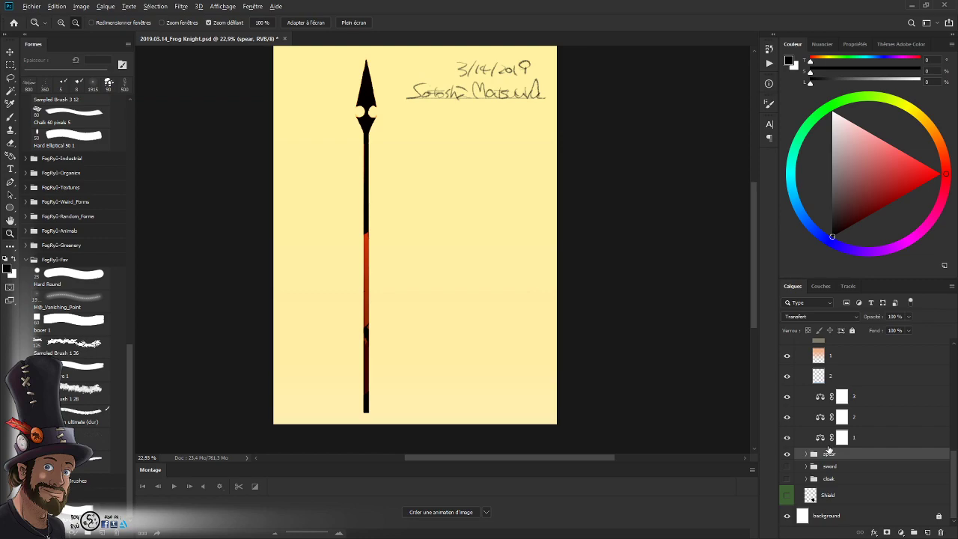
click(866, 437)
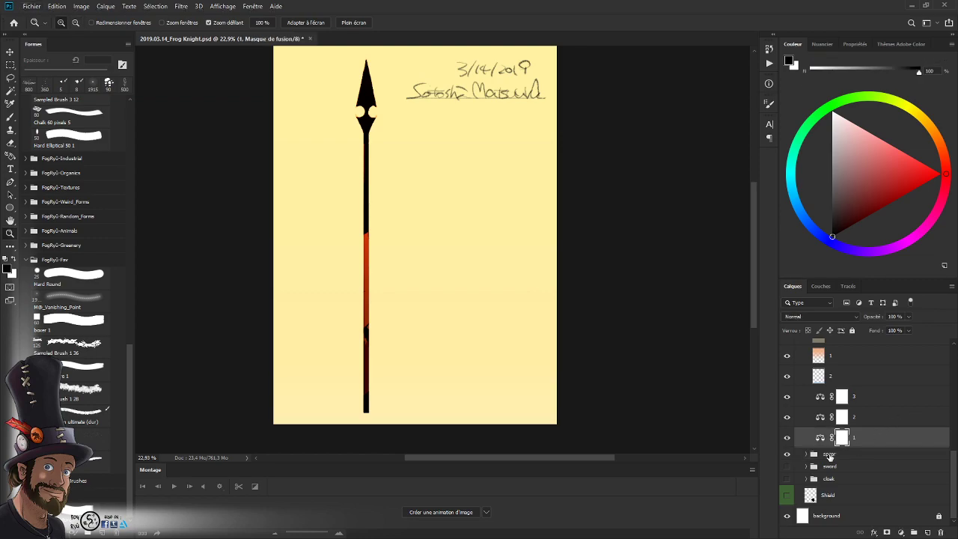
drag(829, 455, 850, 424)
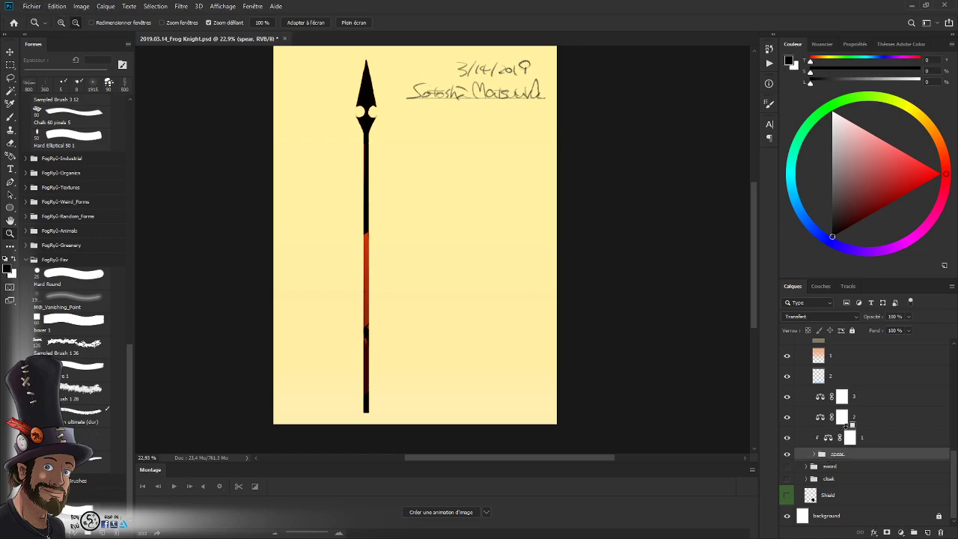
alt+click(848, 427)
alt+click(846, 406)
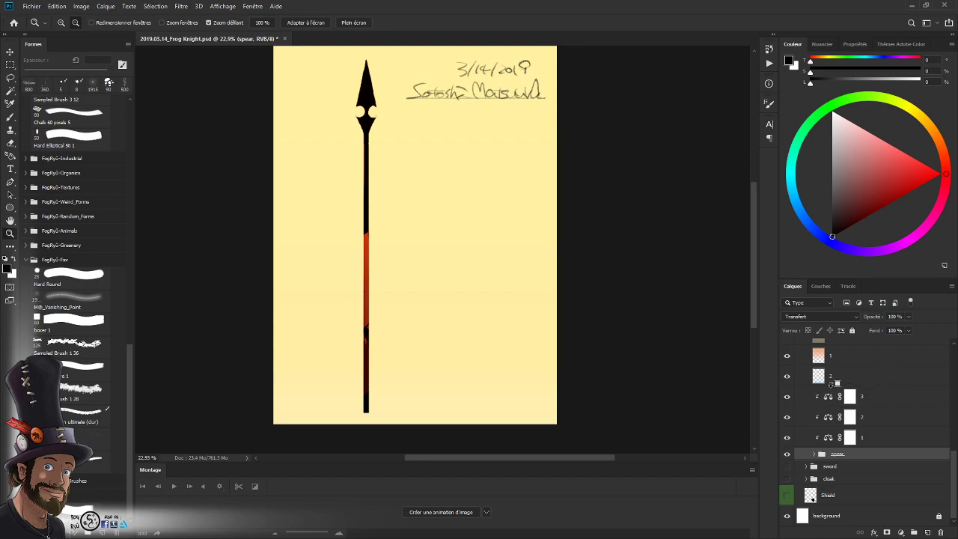
alt+click(832, 384)
alt+click(841, 365)
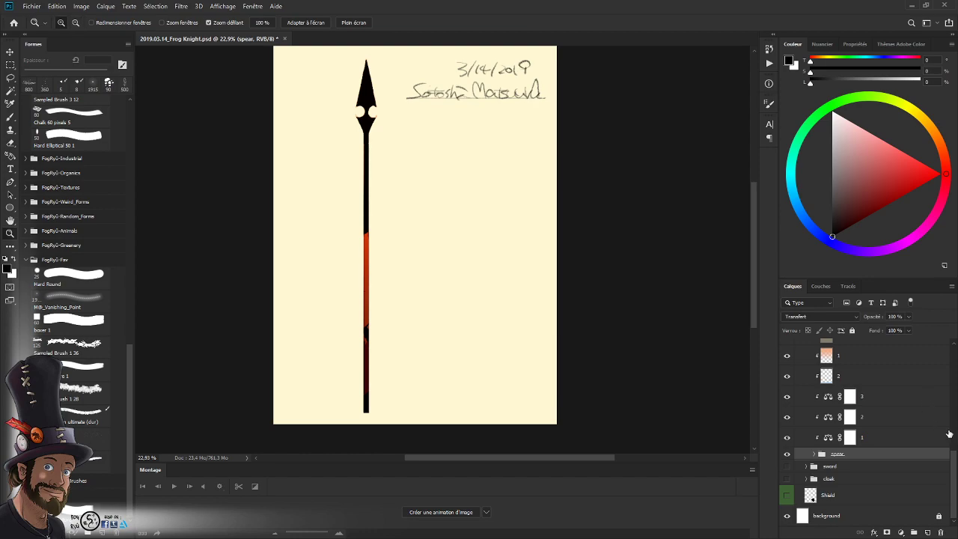
- Rename the duplicated adjustment group around the spear to "[merge] Spear" and collapse it
scroll(949, 434, up, 2)
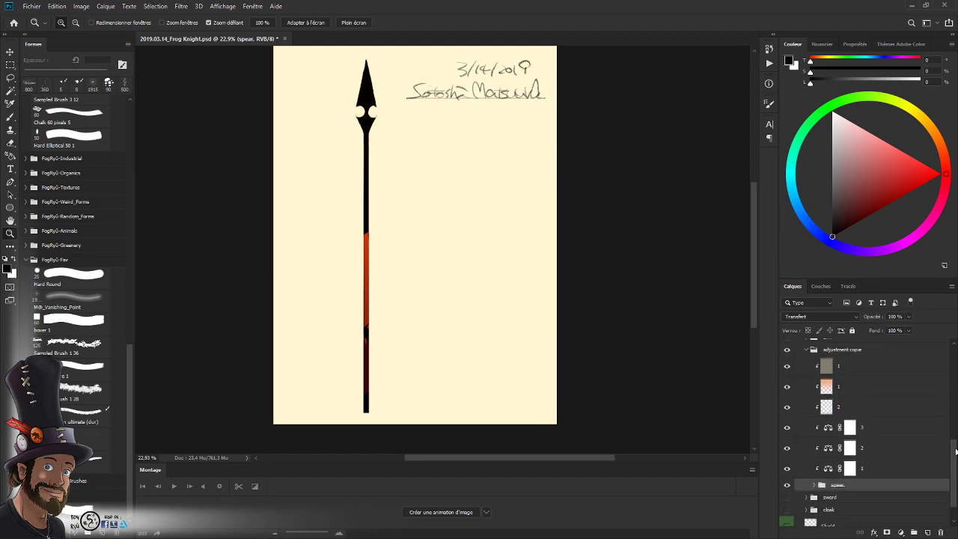
scroll(954, 449, up, 1)
double_click(843, 358)
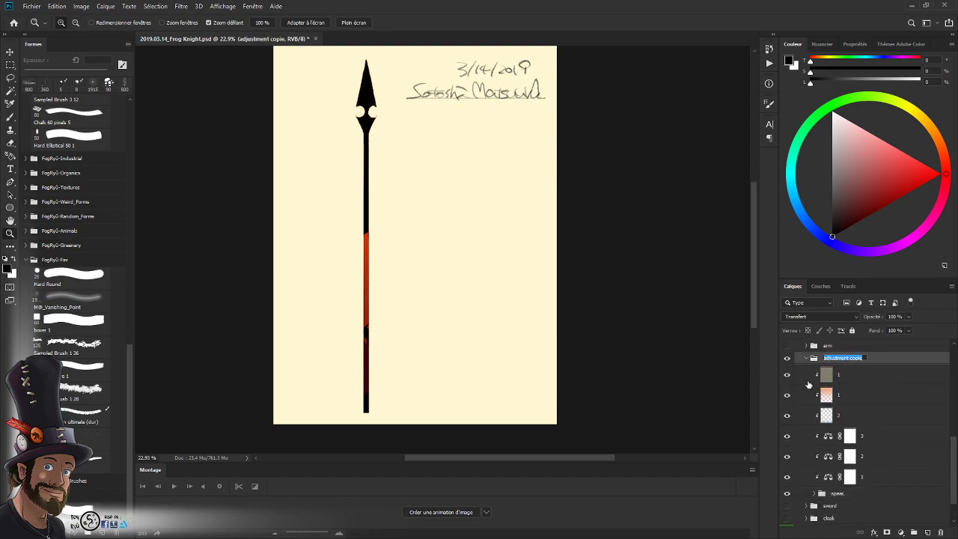
key(BackSpace)
key(Return)
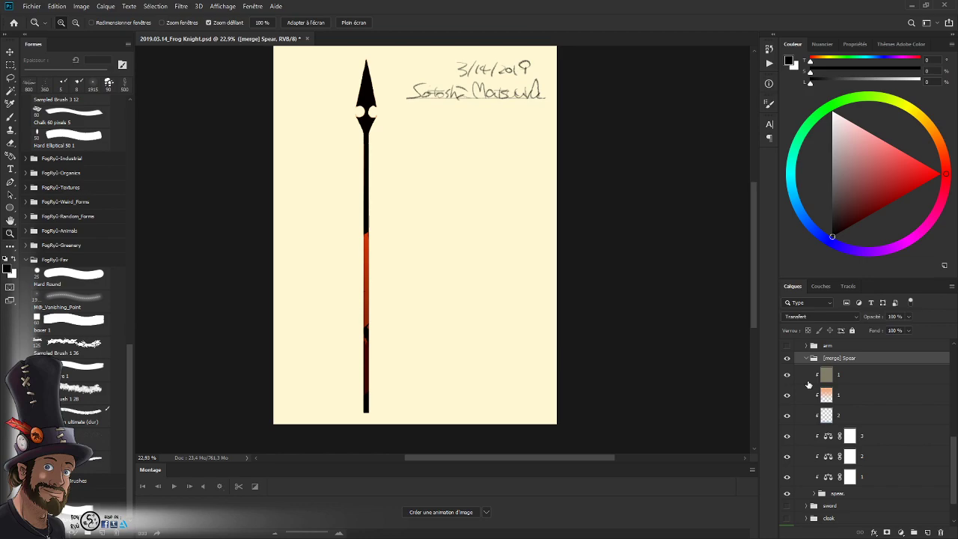
drag(510, 242, 494, 263)
drag(489, 316, 448, 323)
click(806, 358)
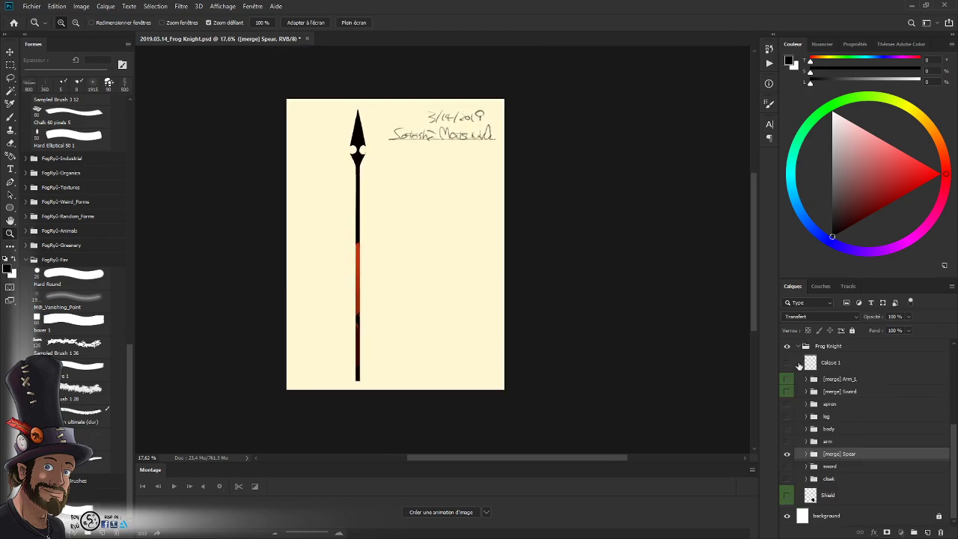
- Label the [merge] Spear group green and hide it
right_click(854, 454)
click(834, 421)
click(786, 454)
- Show the sword group, check it against the cloak and the rest of the figure, and leave only the sword visible
click(787, 466)
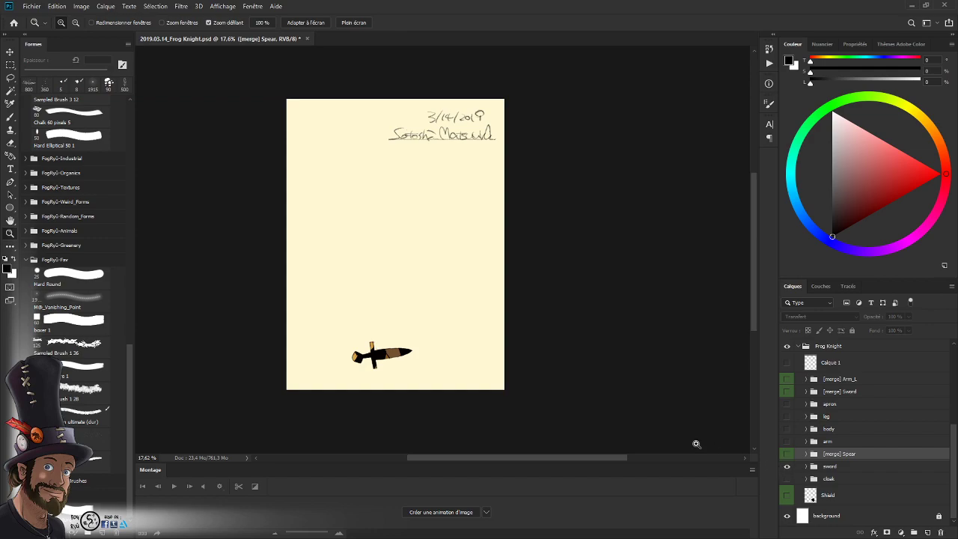
drag(380, 362, 445, 342)
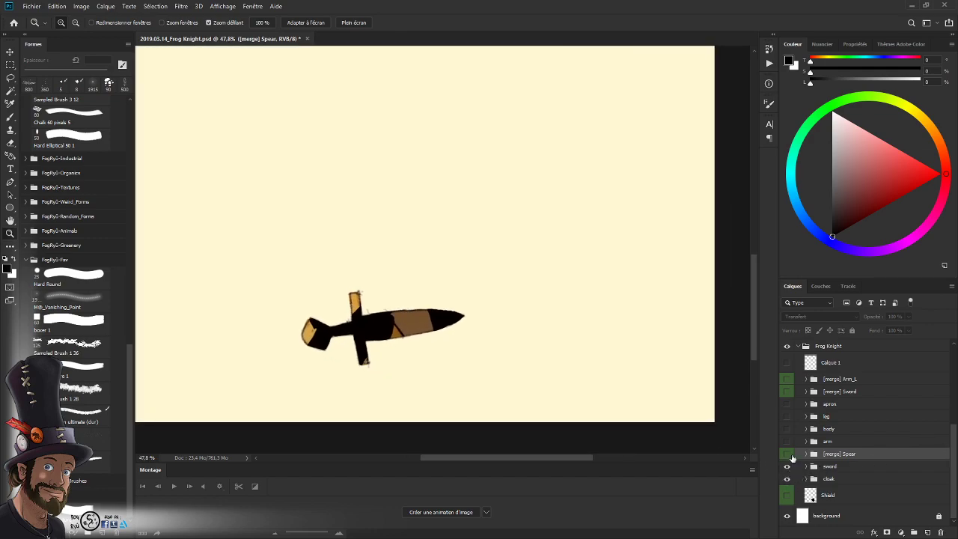
drag(786, 442, 783, 367)
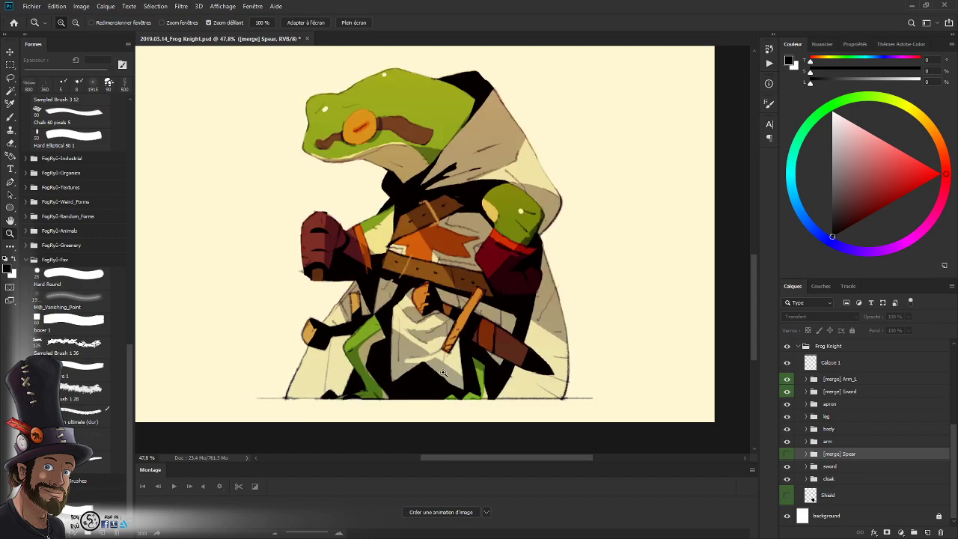
drag(786, 366, 790, 452)
click(787, 479)
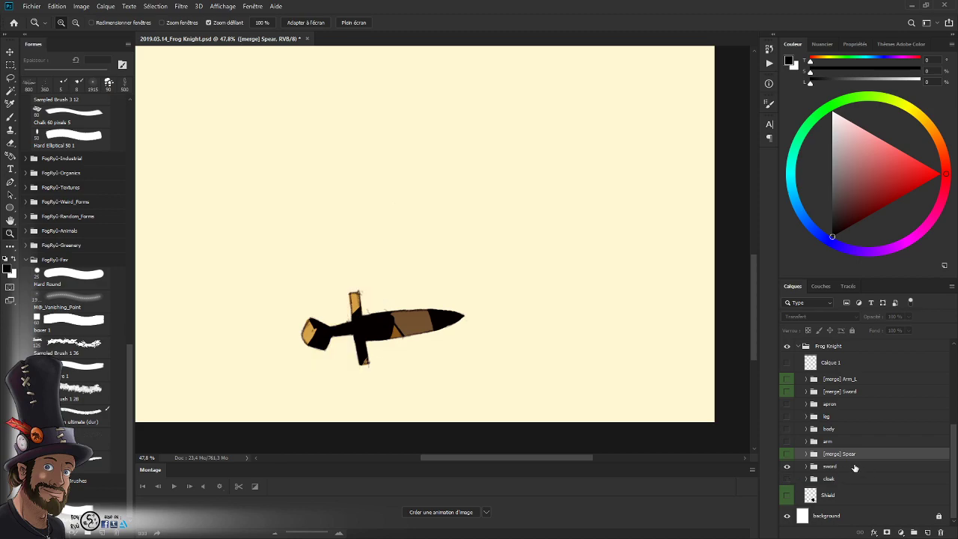
- Duplicate the adjustment group into the Frog Knight group, directly above the lower sword group
click(836, 468)
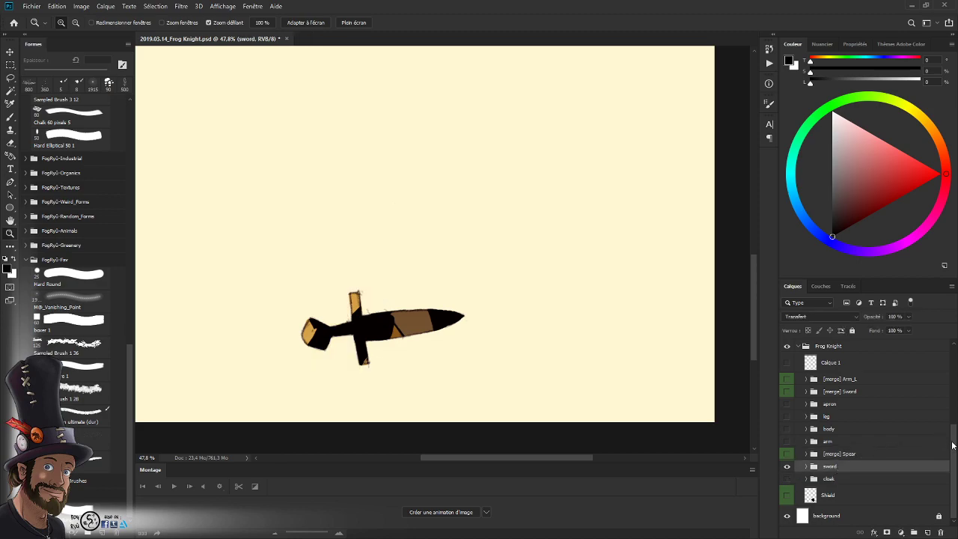
scroll(953, 445, up, 5)
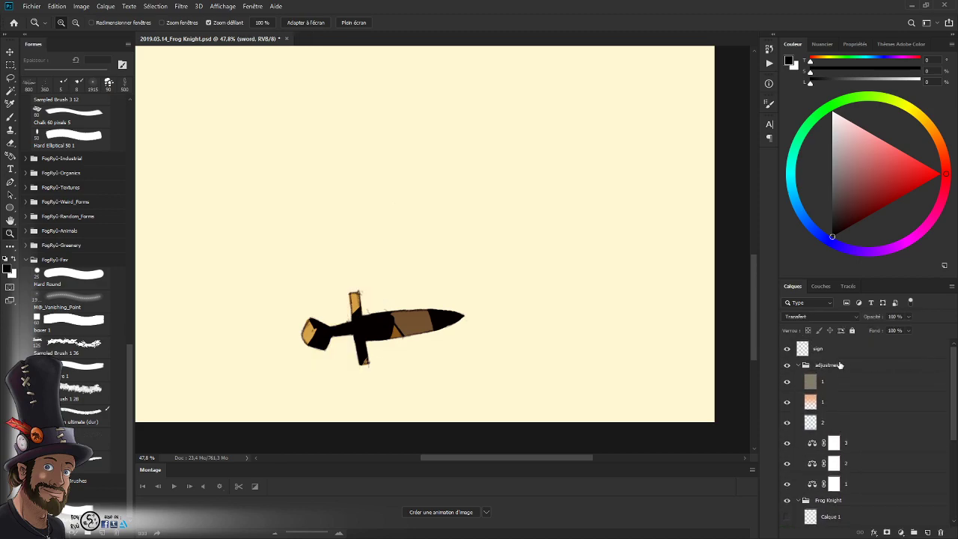
drag(840, 365, 849, 470)
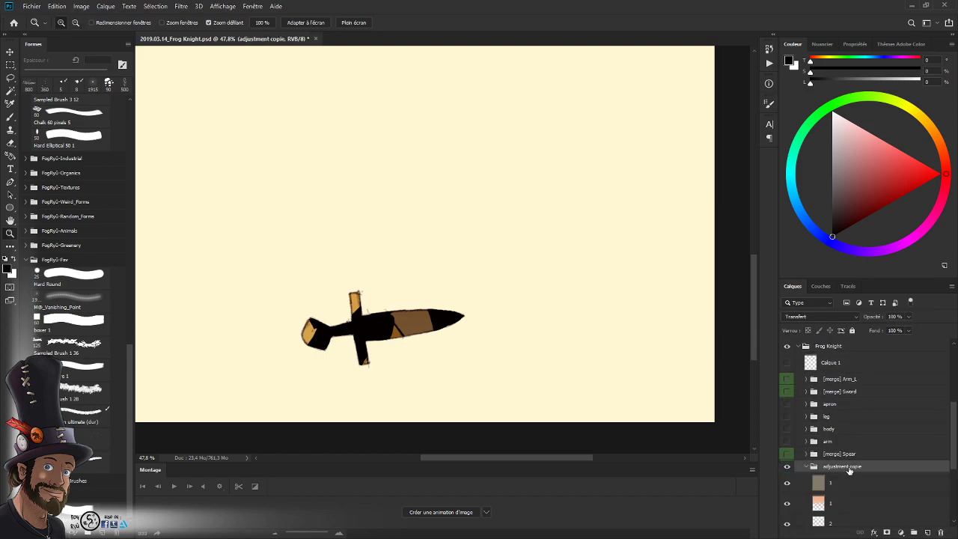
- Move the sword group to the bottom of the duplicated adjustment group and clip all the adjustment layers to it
scroll(847, 465, down, 4)
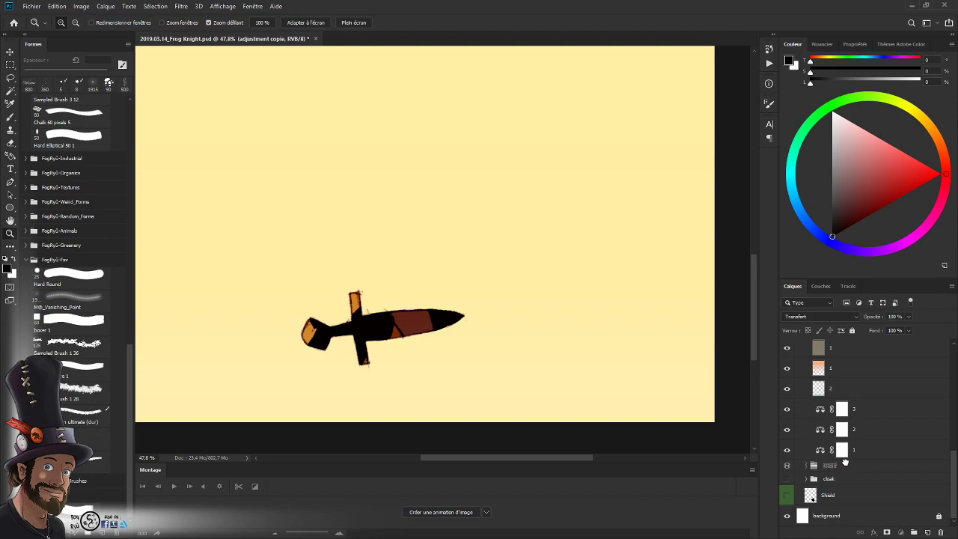
click(845, 463)
alt+click(857, 458)
alt+click(862, 440)
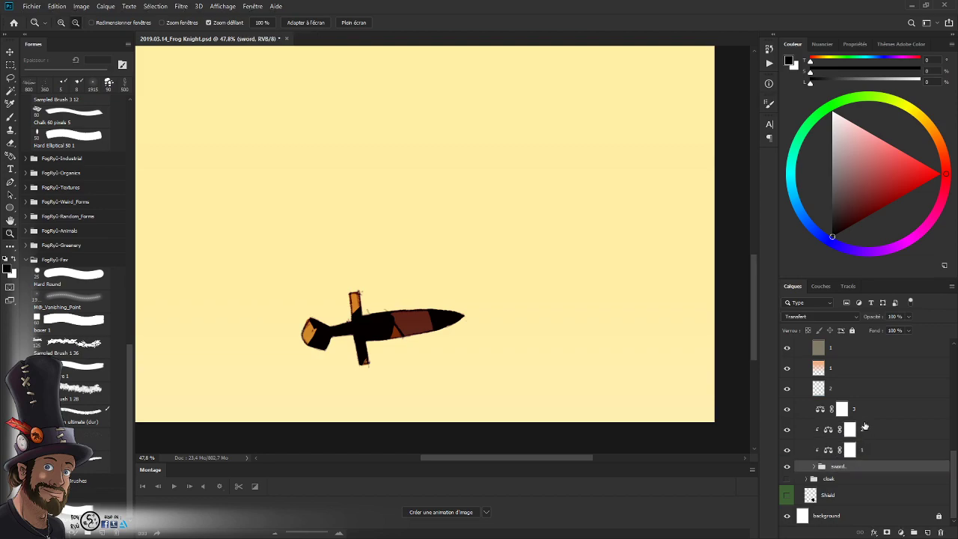
alt+click(861, 419)
alt+click(858, 398)
alt+click(853, 378)
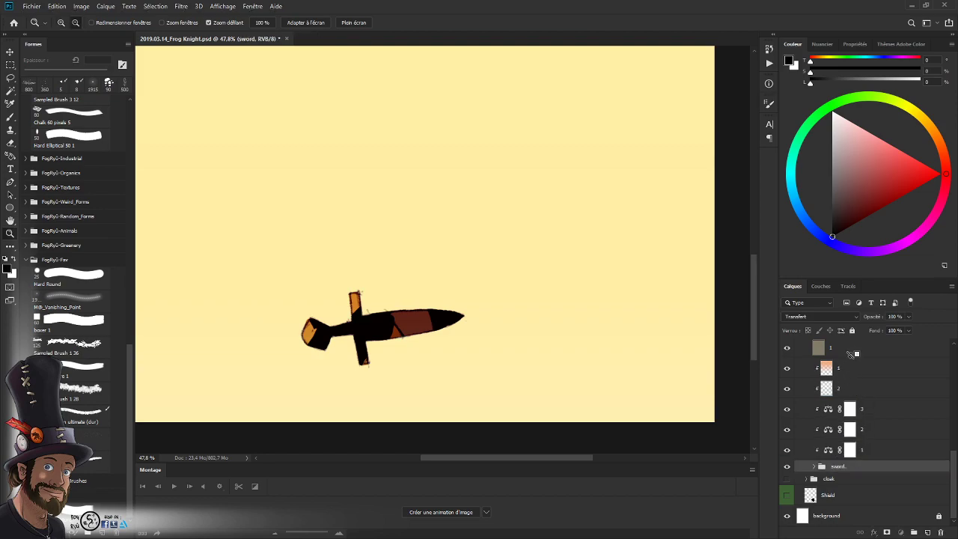
alt+click(852, 352)
- Rename the adjustment group copy containing the lower sword as "[merge] Sword_B"
scroll(868, 436, up, 2)
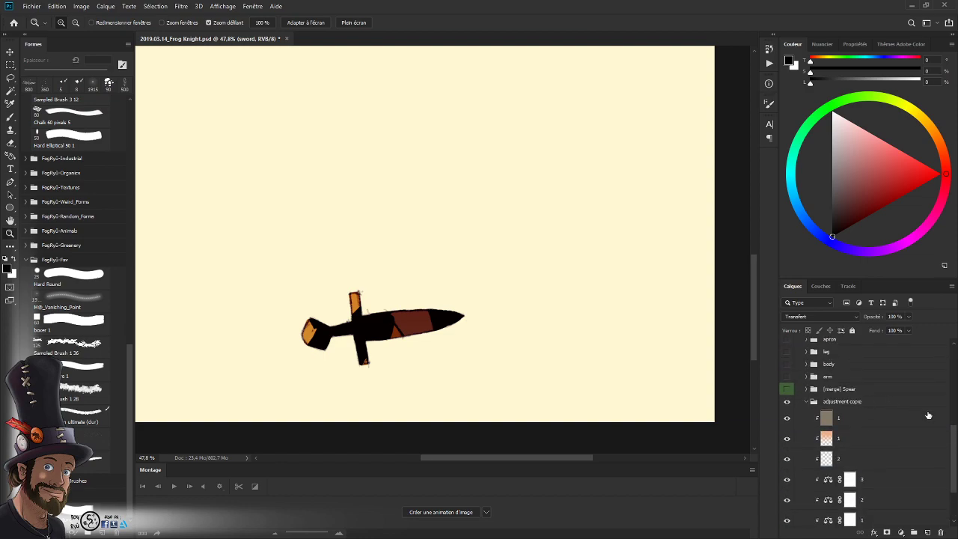
scroll(947, 434, down, 2)
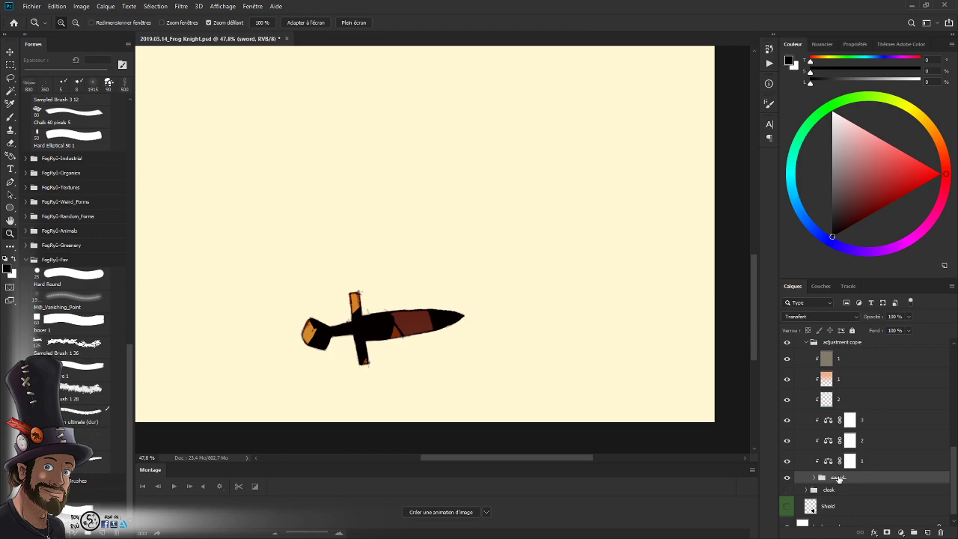
double_click(842, 343)
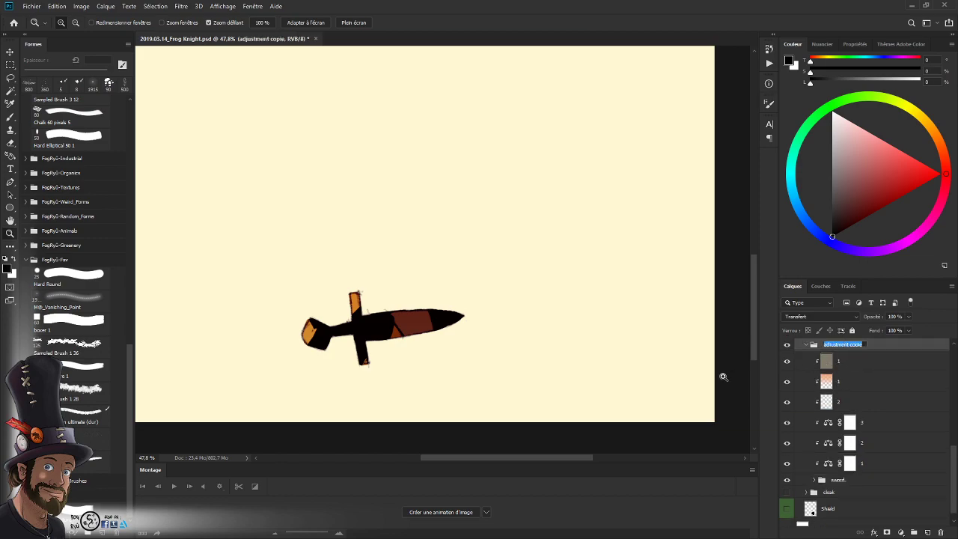
key(BackSpace)
text(merge] Sword_B)
key(Return)
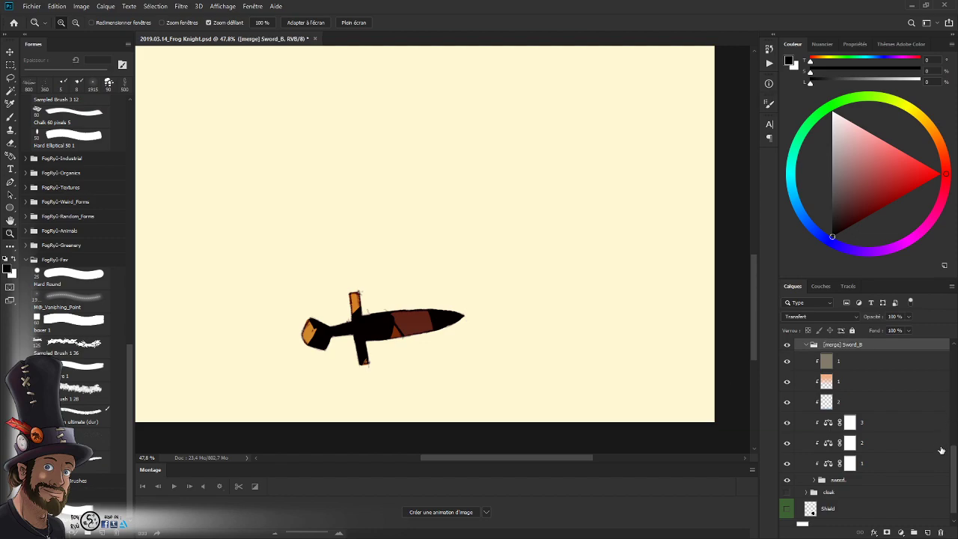
- Collapse and hide the [merge] Sword_B group and label it green
click(804, 344)
click(786, 466)
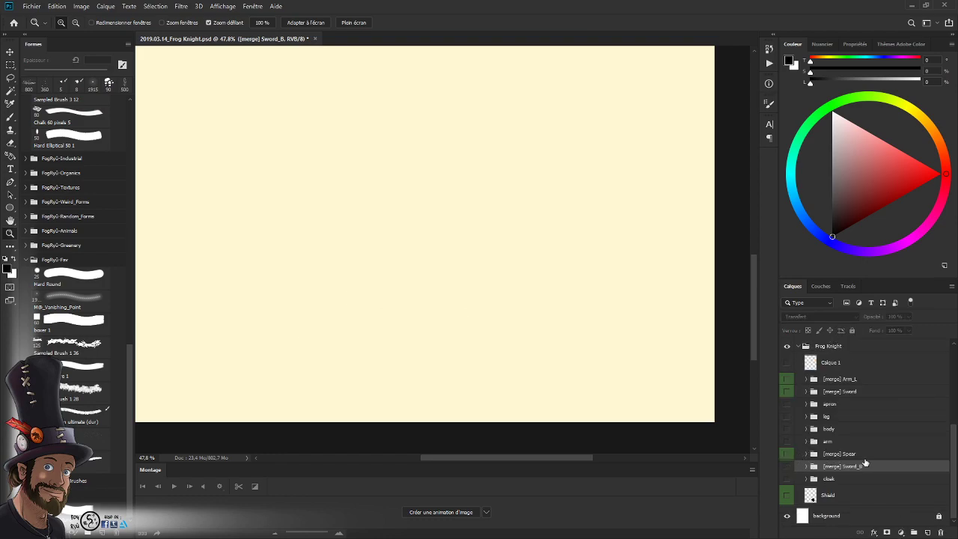
right_click(857, 465)
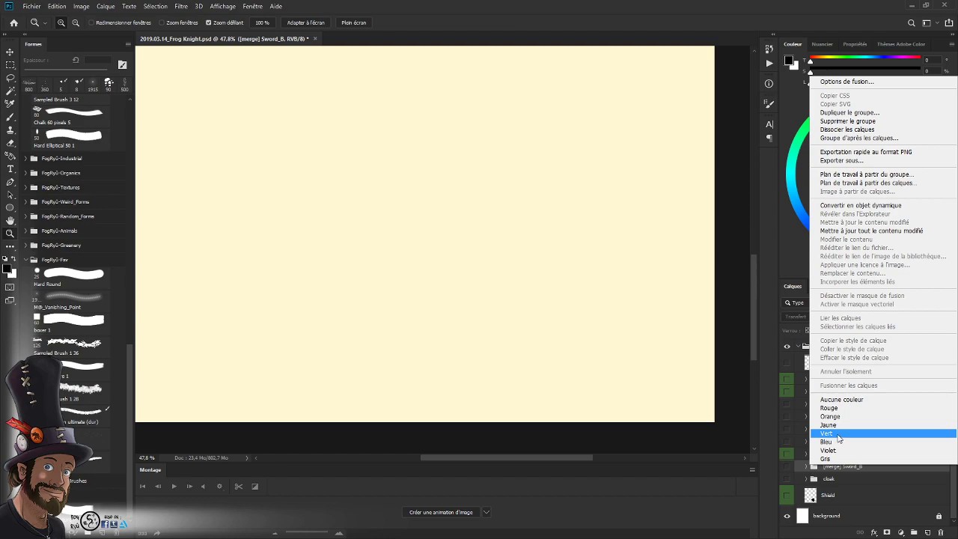
click(839, 439)
- Preview the cloak group briefly, hide it again and show only the arm group
click(786, 480)
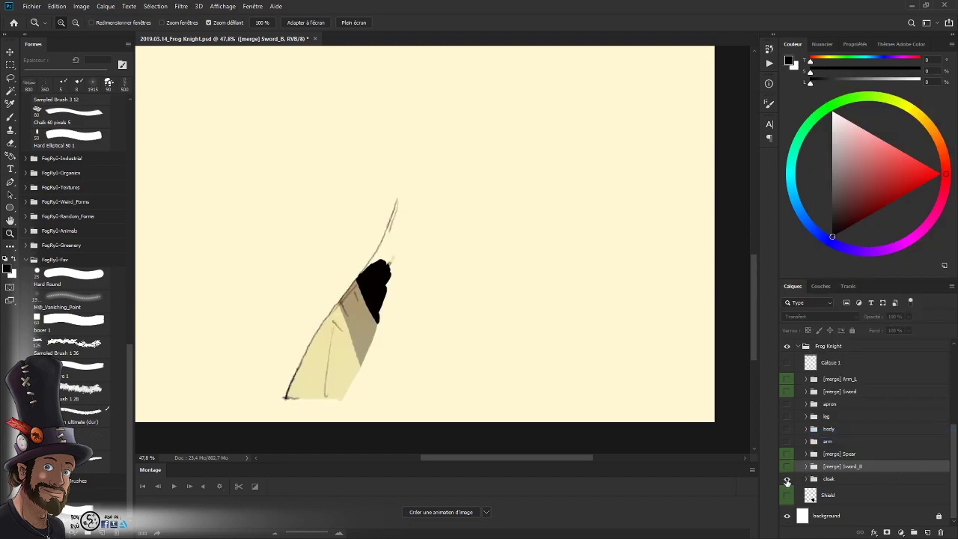
click(786, 480)
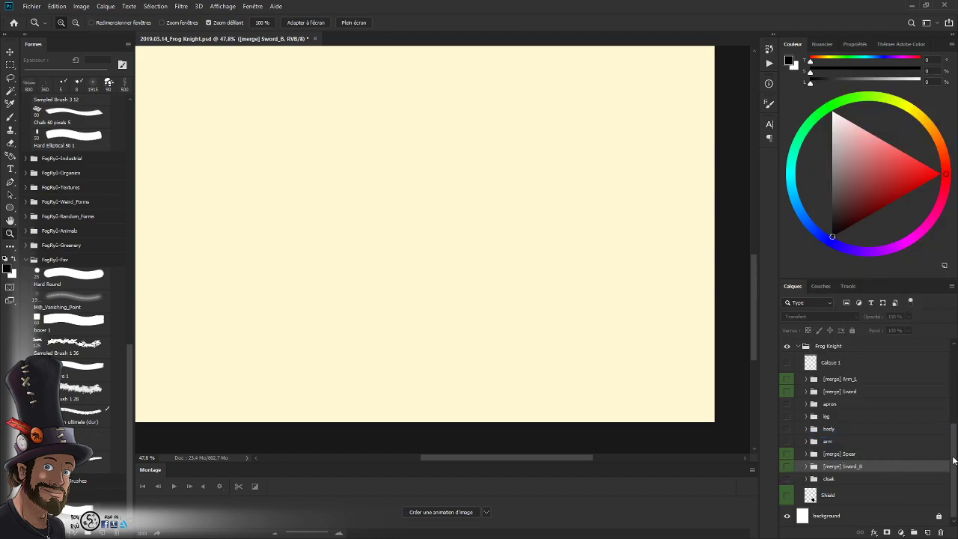
scroll(953, 460, up, 2)
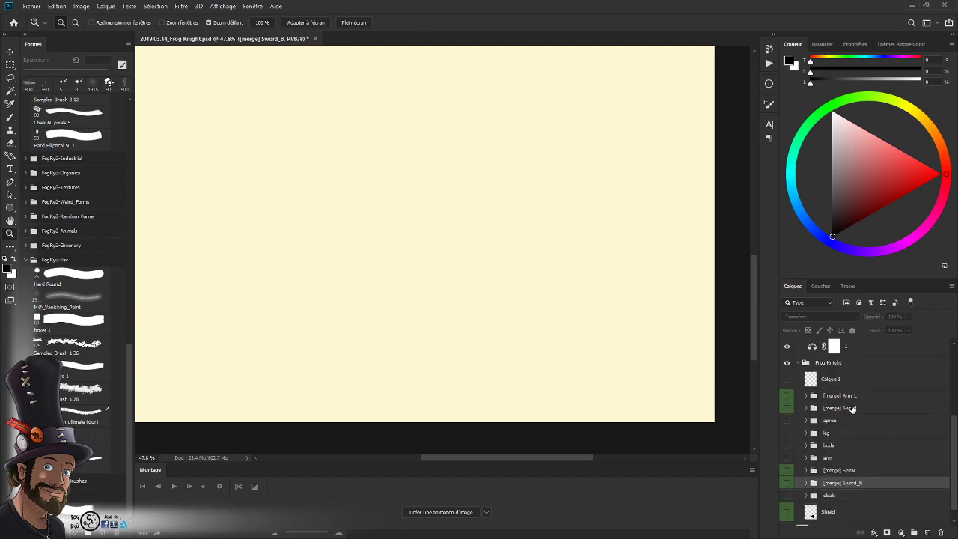
click(786, 457)
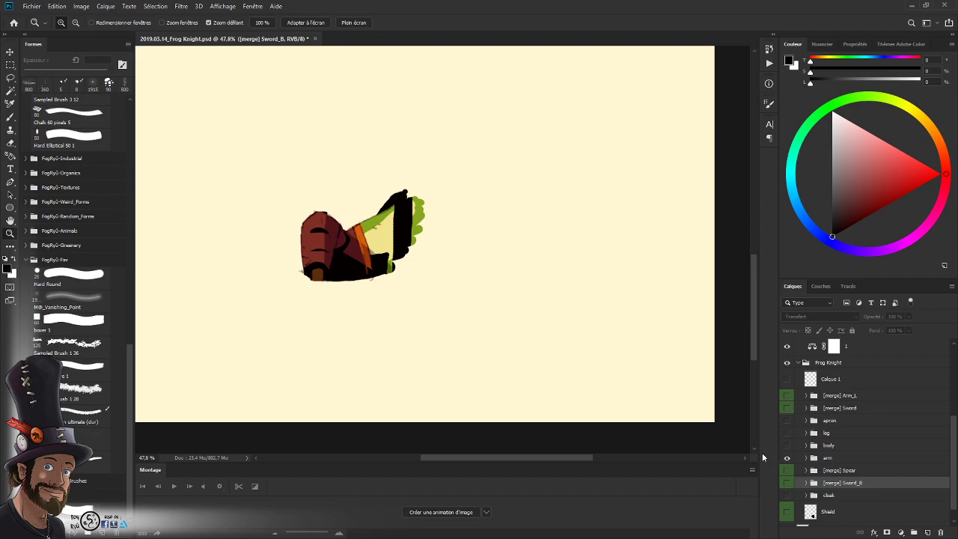
scroll(378, 284, down, 3)
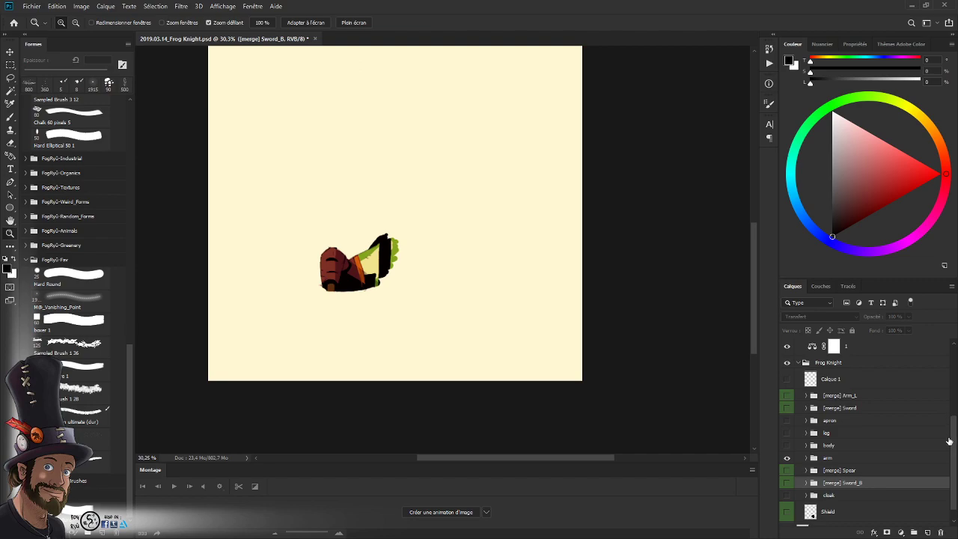
scroll(949, 441, down, 2)
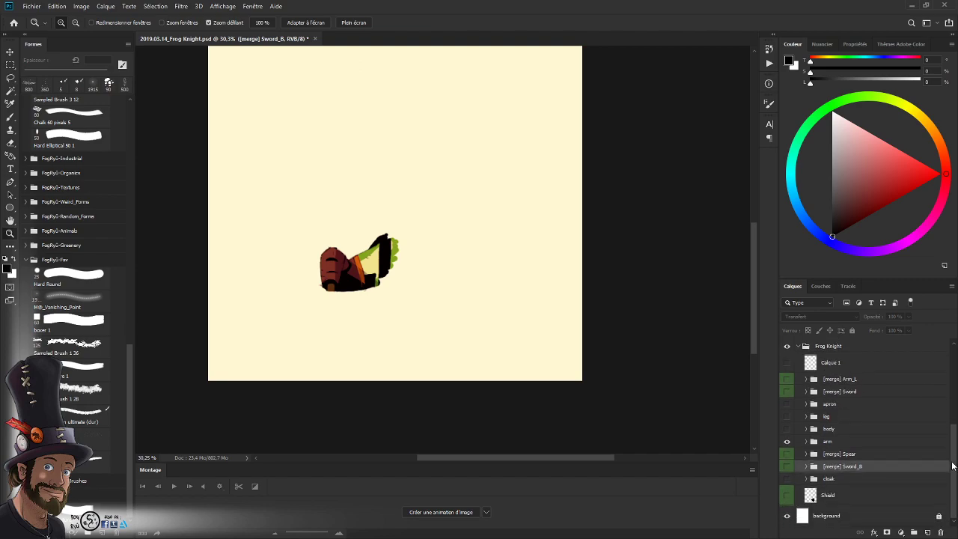
- Compare the arm with the [merge] Spear, Sword_B, Arm_L and Sword groups, then hide those merged groups again
click(786, 441)
click(787, 441)
drag(787, 454, 786, 466)
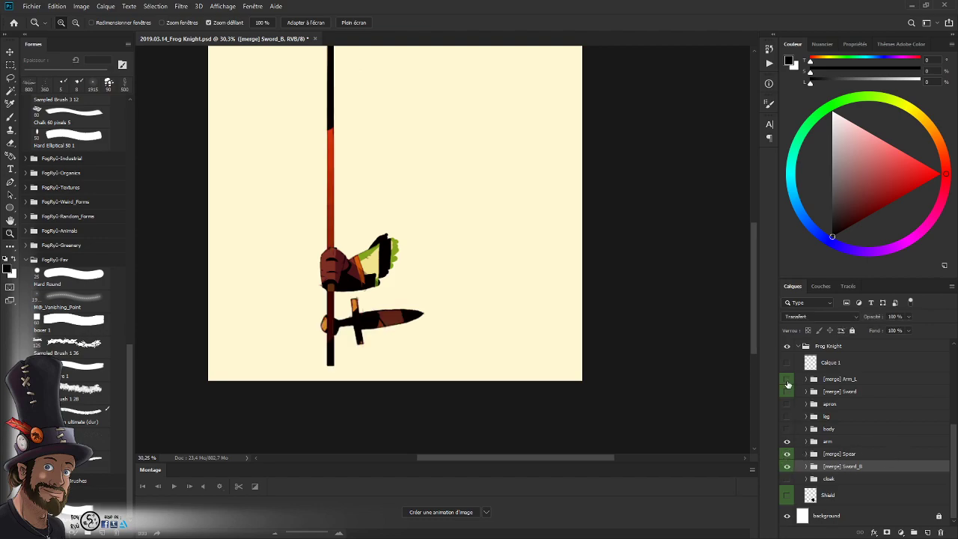
drag(786, 380, 786, 392)
drag(503, 298, 486, 343)
drag(458, 261, 493, 264)
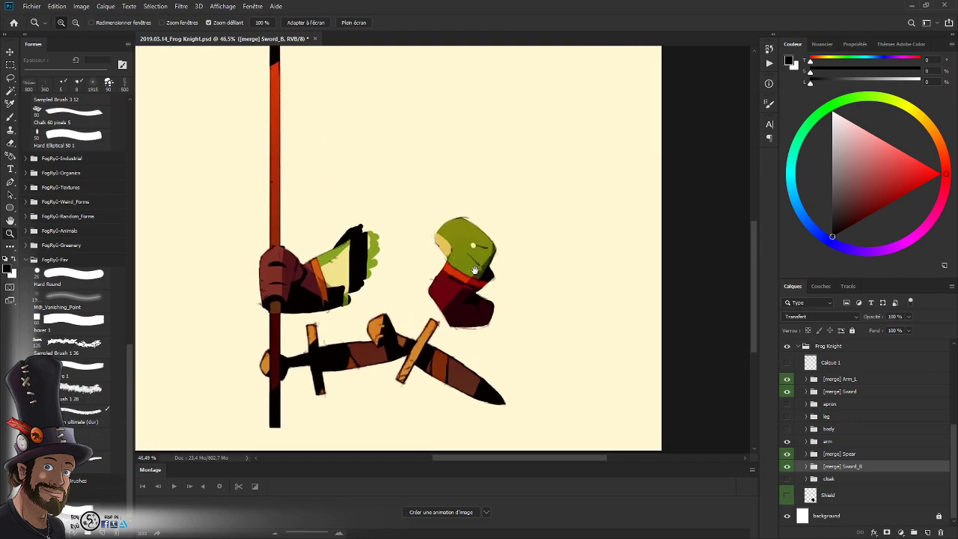
drag(469, 340, 483, 332)
drag(786, 466, 787, 453)
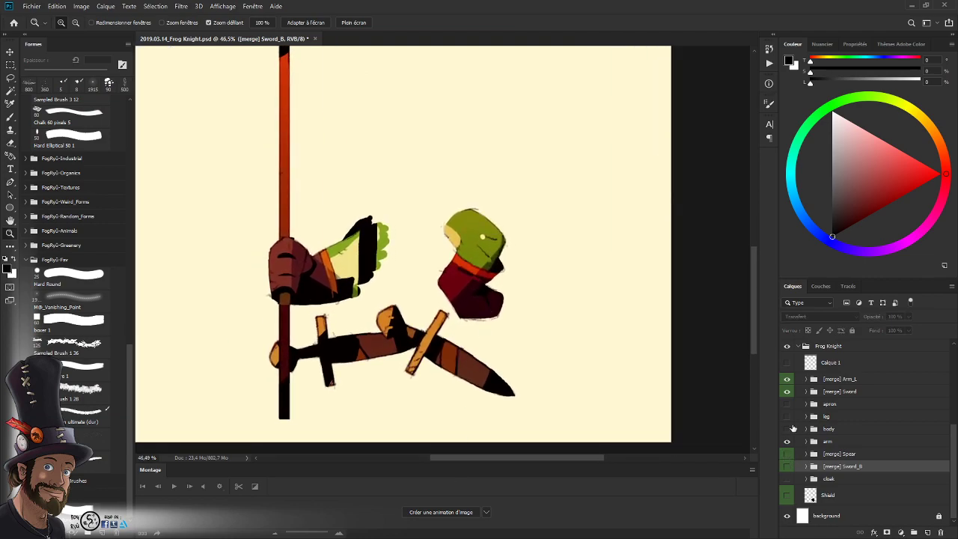
drag(786, 379, 787, 392)
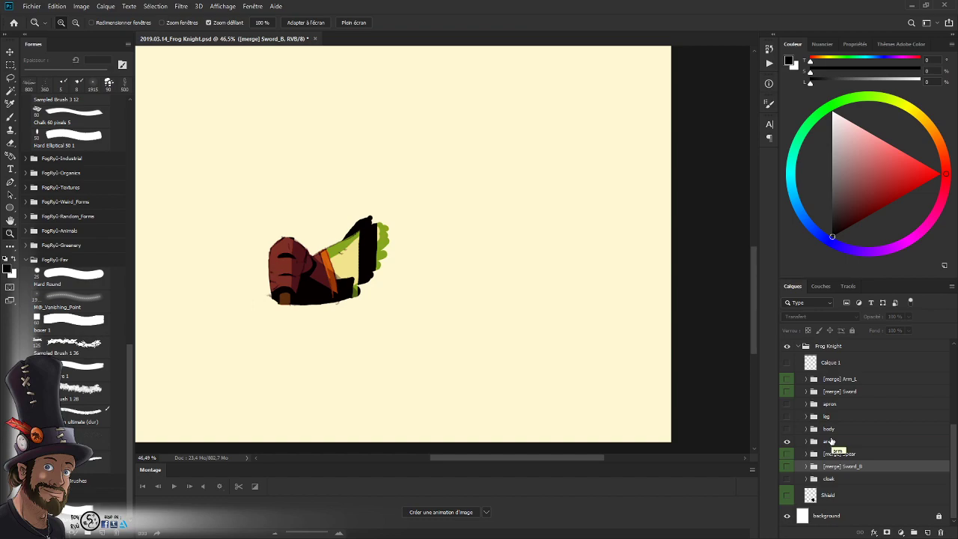
- Check how the arm connects to the body group and leave the body hidden
click(786, 429)
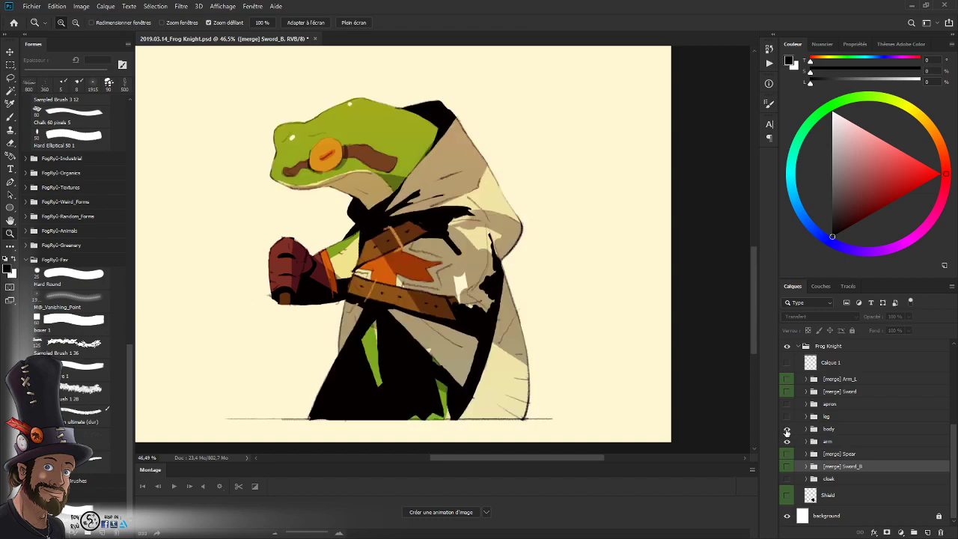
click(787, 430)
click(786, 430)
click(787, 430)
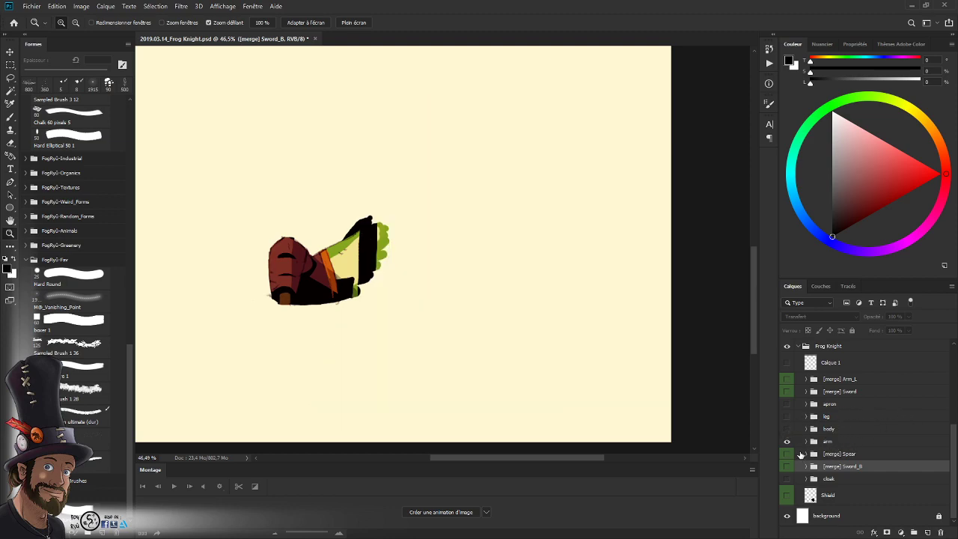
- Expand the arm group, then collapse and hide the main adjustment group
click(806, 442)
scroll(951, 434, up, 3)
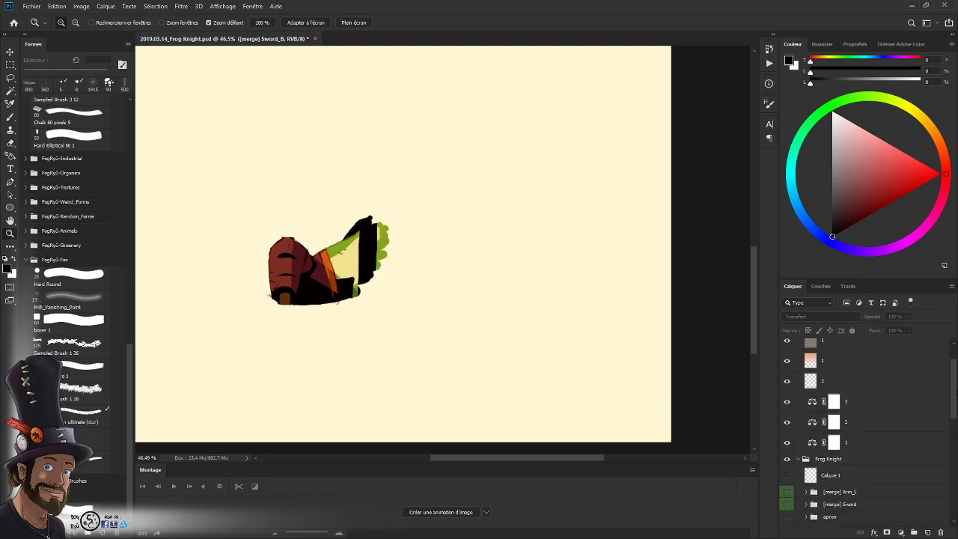
scroll(943, 401, up, 2)
click(800, 367)
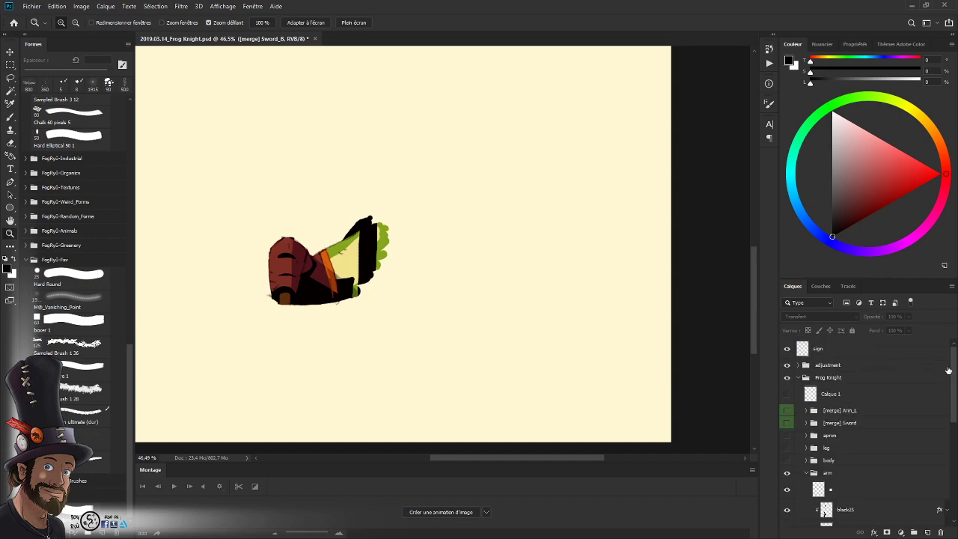
click(786, 365)
drag(953, 372, 948, 416)
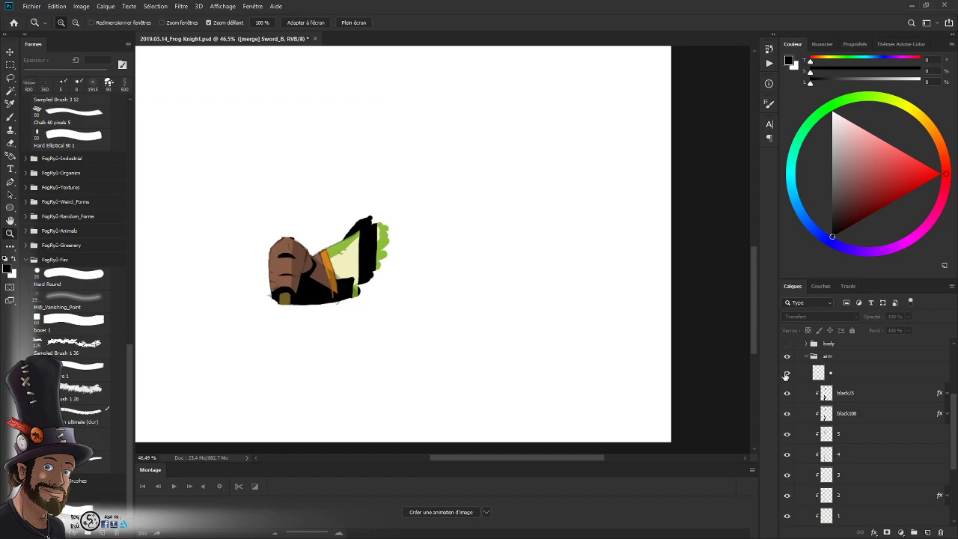
- Examine the arm group's top layer and layers black25, black100 and 5 by toggling their visibility
click(786, 374)
click(786, 373)
mouse_move(346, 269)
mouse_down()
mouse_move(376, 314)
mouse_move(354, 305)
mouse_up()
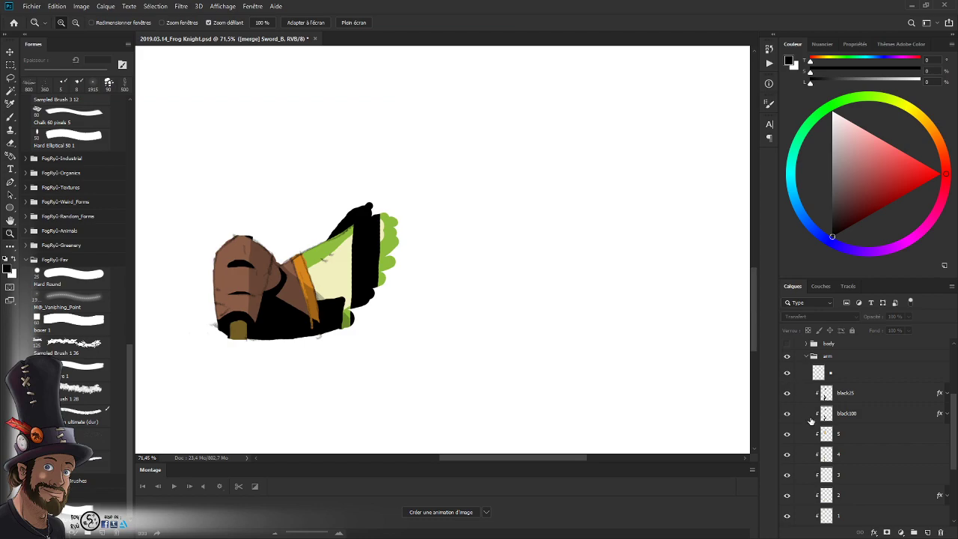
scroll(823, 404, down, 1)
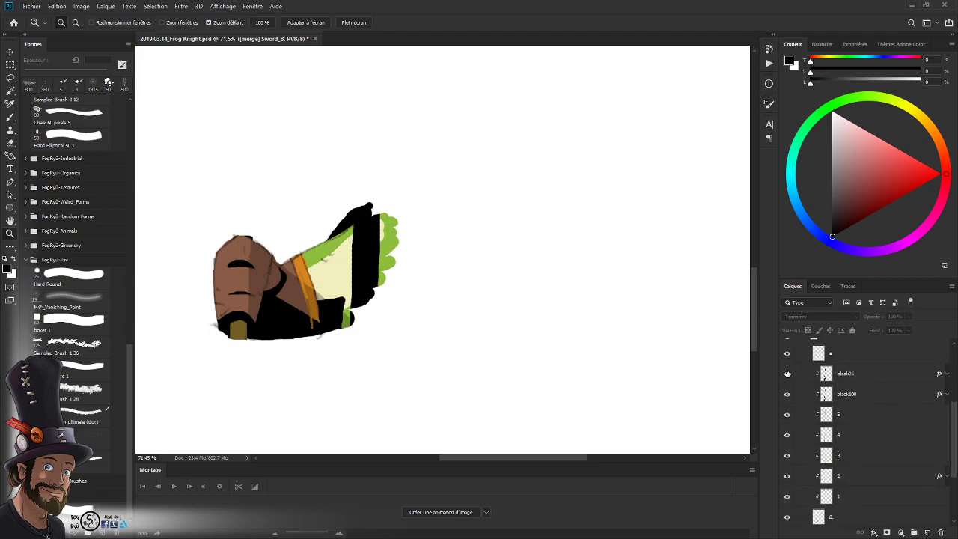
click(786, 374)
click(786, 375)
click(787, 395)
click(787, 395)
click(786, 396)
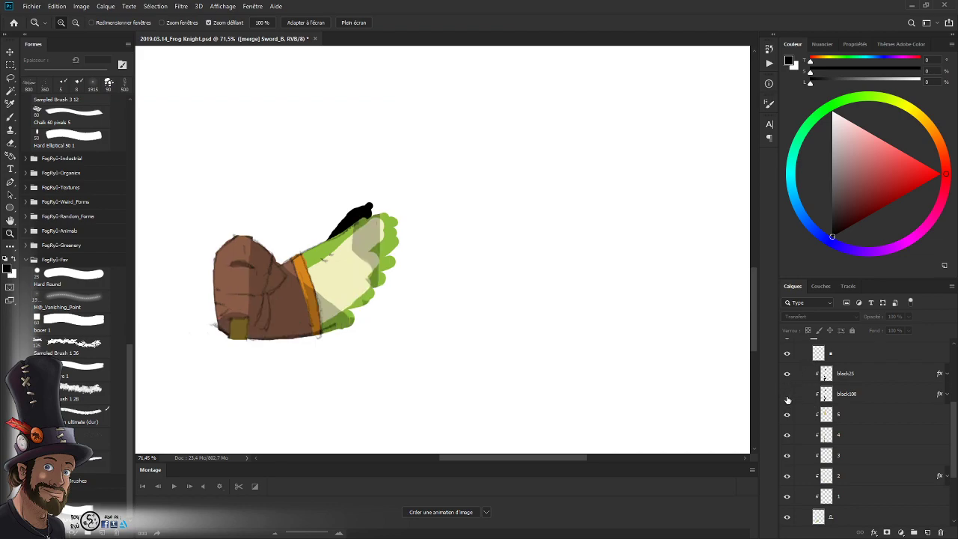
click(786, 395)
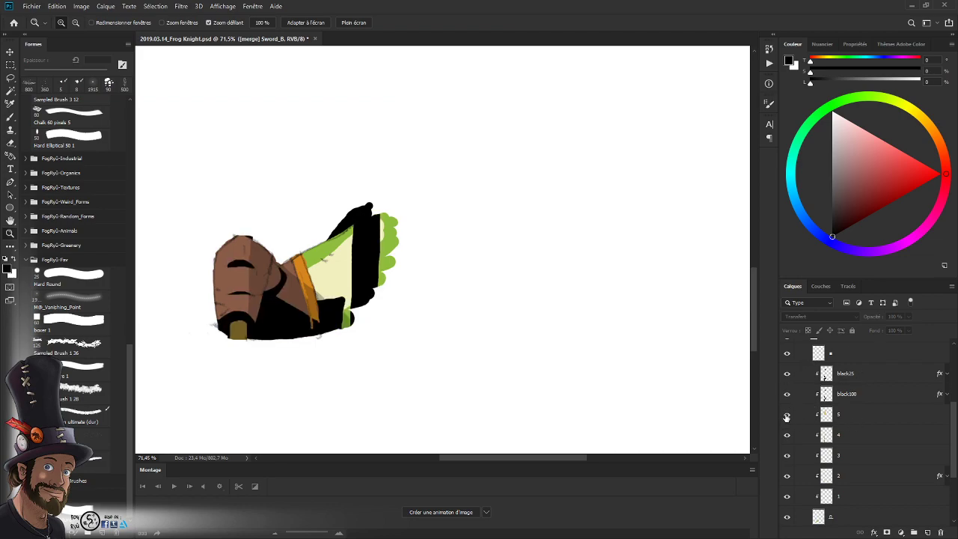
click(787, 419)
- Load the outline of layer 4 in the arm group as a selection to locate its pixels, then deselect
alt+click(445, 300)
mouse_move(445, 301)
mouse_down()
mouse_move(436, 402)
mouse_move(486, 380)
mouse_move(470, 412)
mouse_up()
key(ctrl+d)
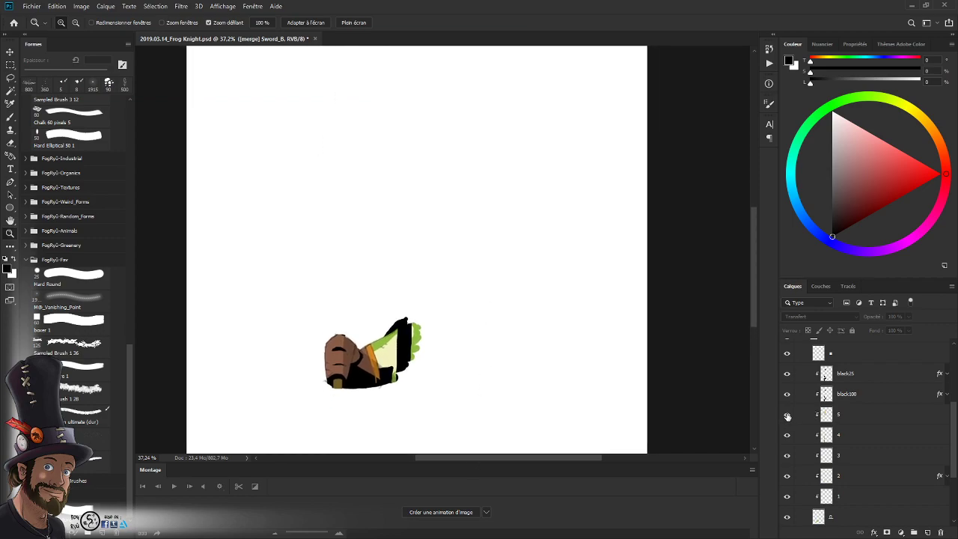
ctrl+click(826, 433)
drag(507, 257, 483, 353)
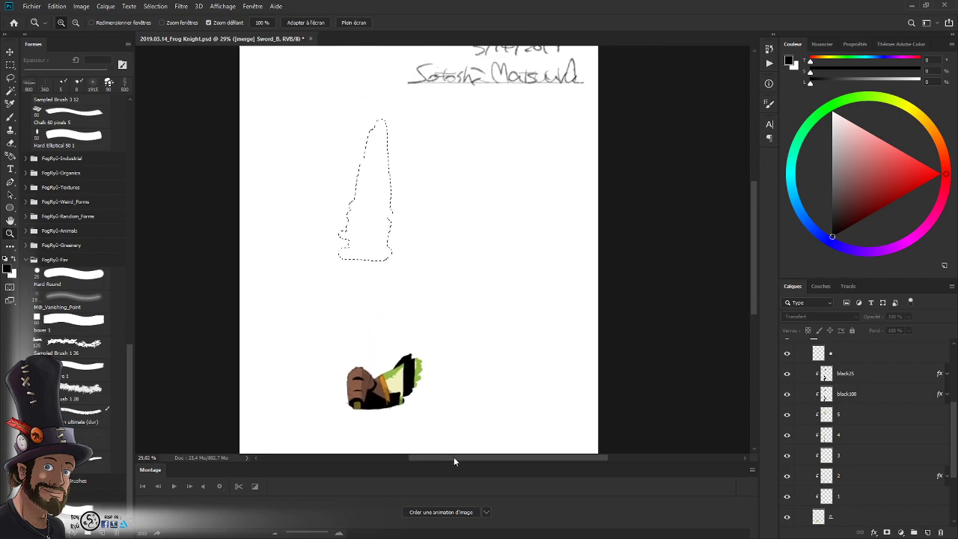
key(ctrl+d)
ctrl+click(826, 435)
key(ctrl+d)
- Collapse the arm group, show the [merge] Spear group and compare them by toggling the arm's visibility
mouse_move(955, 421)
mouse_down()
mouse_move(956, 400)
mouse_move(952, 436)
mouse_move(951, 407)
mouse_up()
click(805, 373)
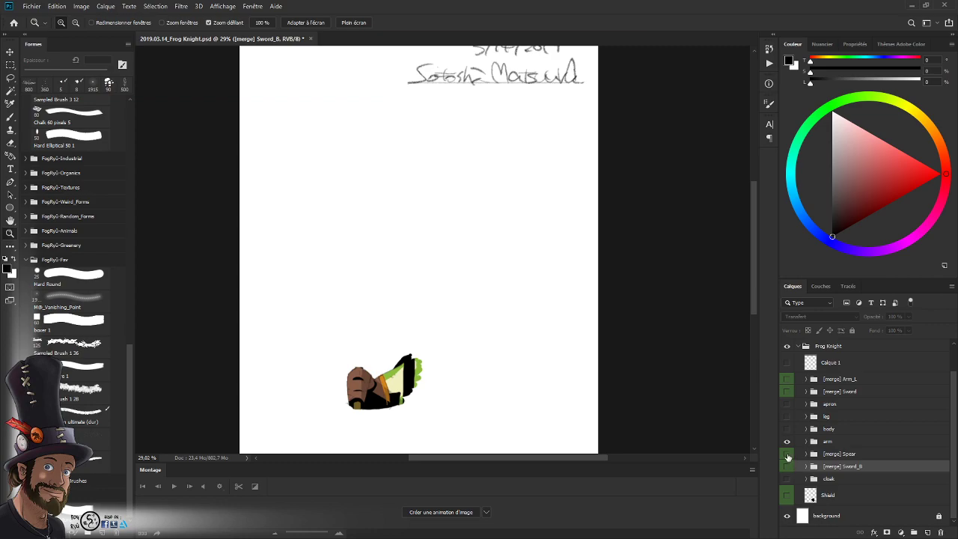
click(786, 454)
click(786, 443)
click(786, 442)
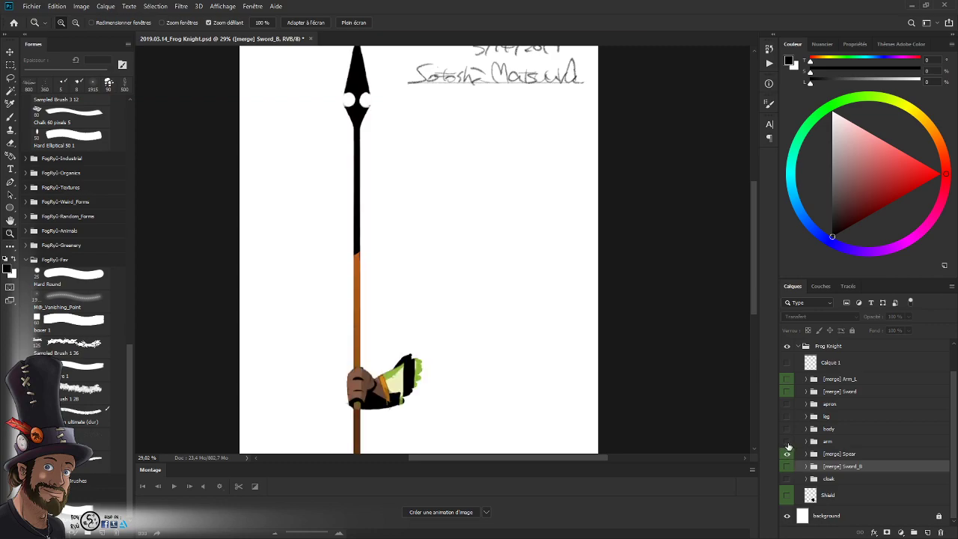
click(786, 442)
click(787, 442)
click(787, 443)
click(787, 443)
- Temporarily hide the six adjustment layers in [merge] Spear to compare the spear with the arm, then restore them and collapse the group
click(805, 454)
drag(951, 430, 953, 471)
drag(787, 495, 786, 392)
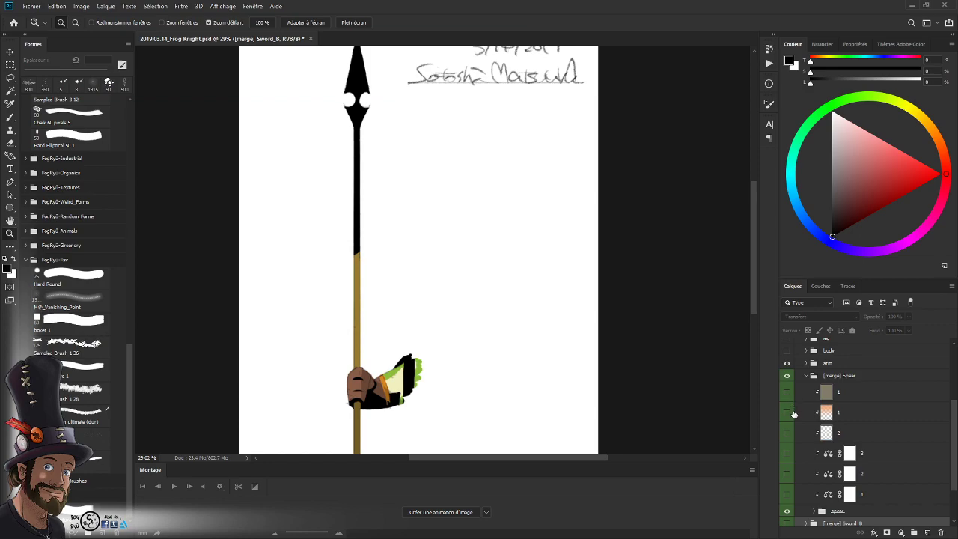
scroll(831, 407, up, 2)
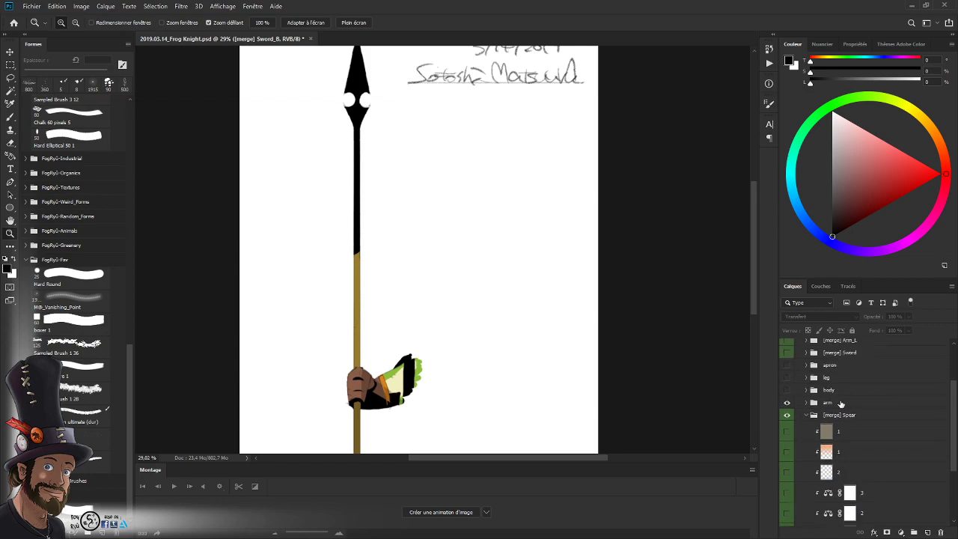
click(786, 404)
click(786, 404)
click(787, 403)
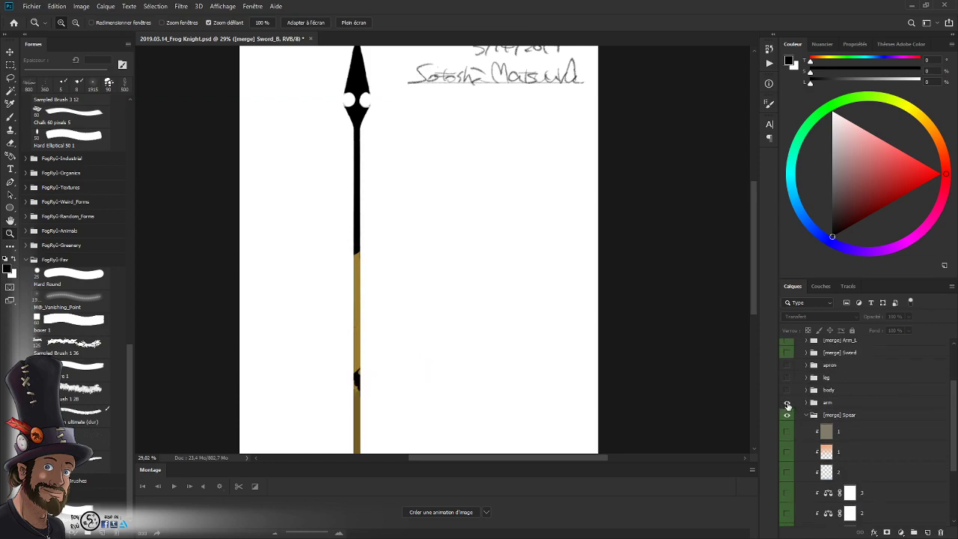
click(787, 403)
drag(951, 425, 952, 450)
drag(787, 380, 785, 480)
click(805, 362)
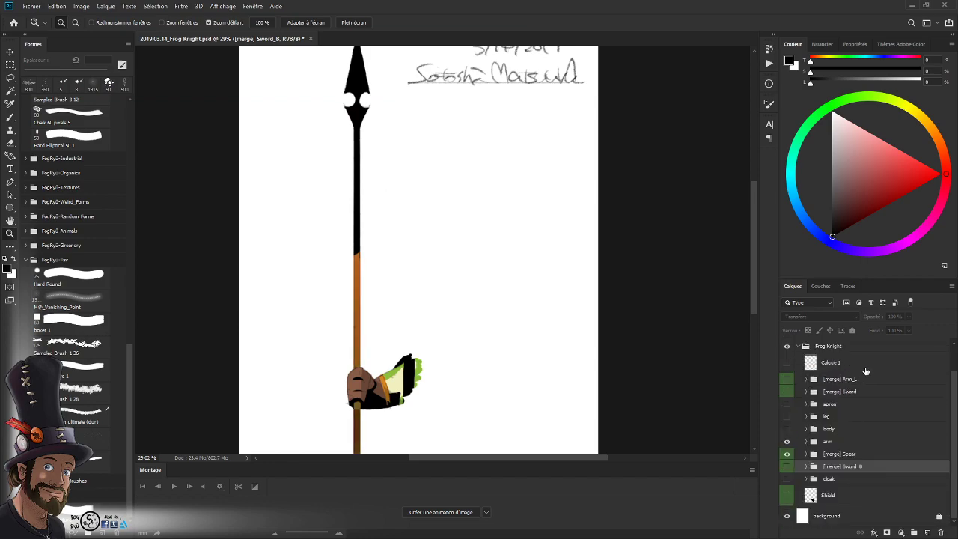
- Hide the [merge] Spear group and expand the arm group
click(786, 453)
click(805, 441)
scroll(953, 408, down, 4)
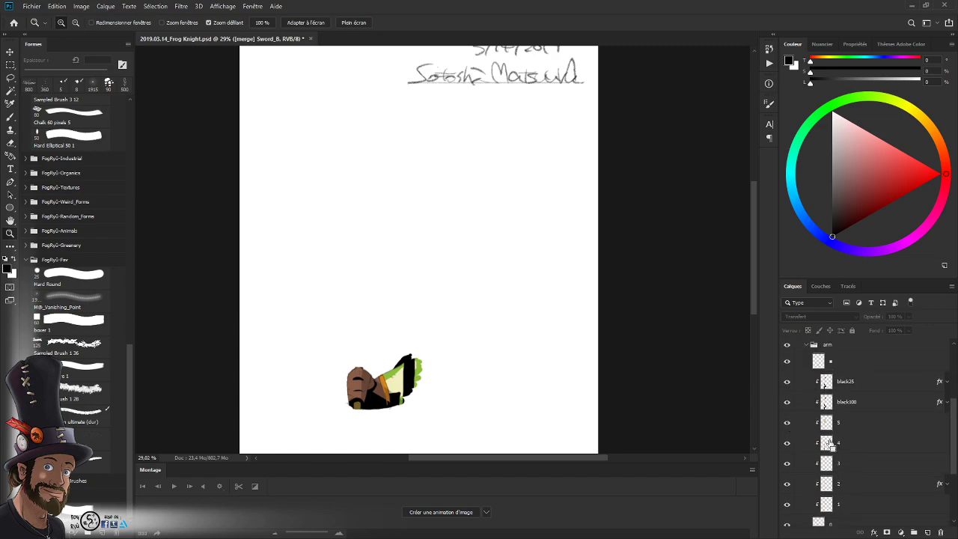
- Load the outlines of layers 4 and 3 in the arm group as selections, then delete layers 5 and 4
ctrl+click(826, 444)
ctrl+click(827, 465)
click(832, 423)
shift+click(850, 442)
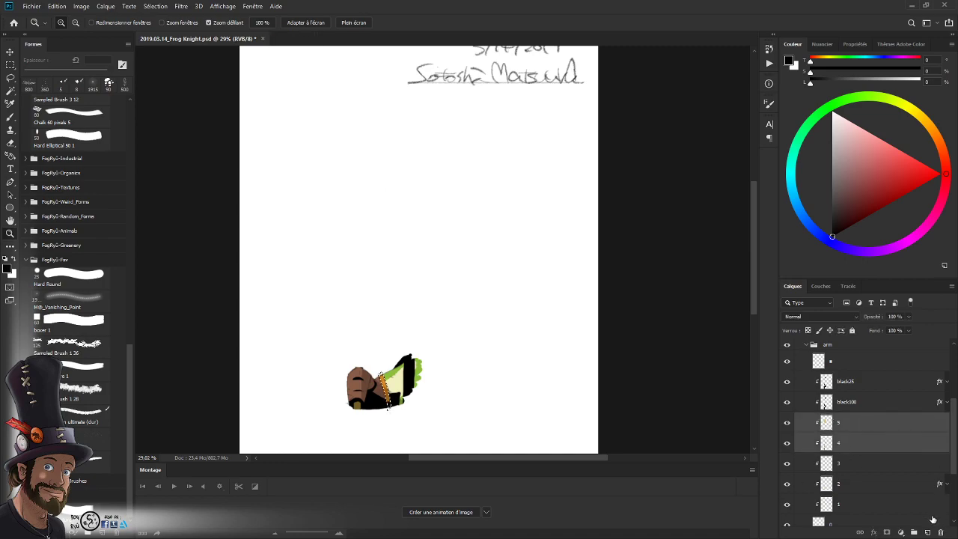
key(Delete)
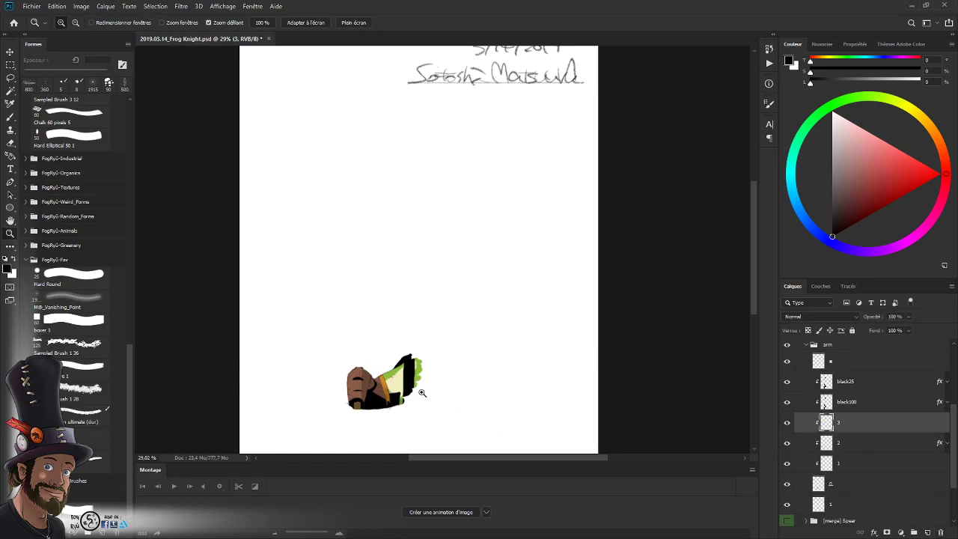
- Toggle the visibility of layers 2, 1, 0 and the bottom layer 1 in the arm group to examine what each contains
scroll(434, 404, up, 2)
drag(434, 404, 420, 359)
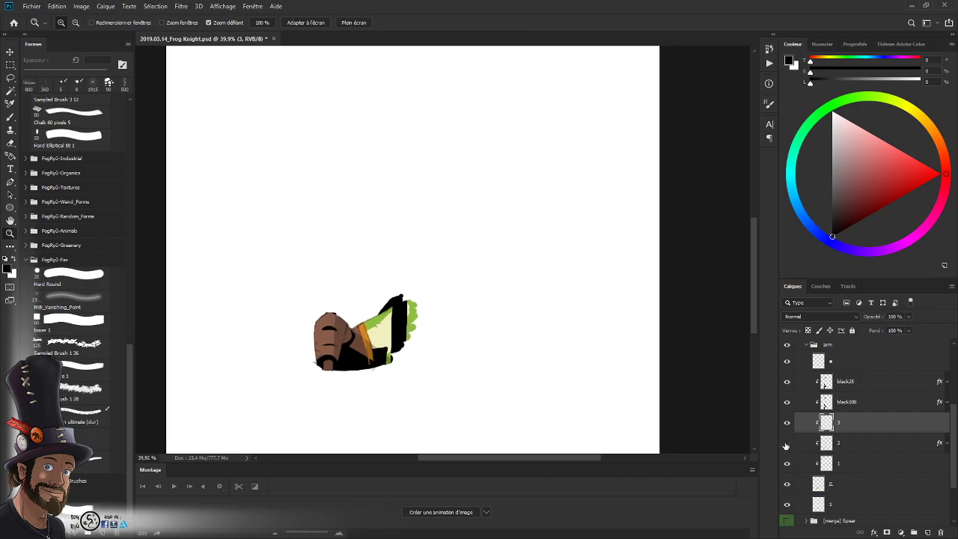
click(786, 444)
click(785, 444)
click(786, 444)
click(787, 444)
click(786, 463)
click(787, 464)
click(786, 464)
click(787, 464)
click(786, 484)
click(787, 484)
scroll(880, 477, down, 1)
click(788, 486)
click(788, 487)
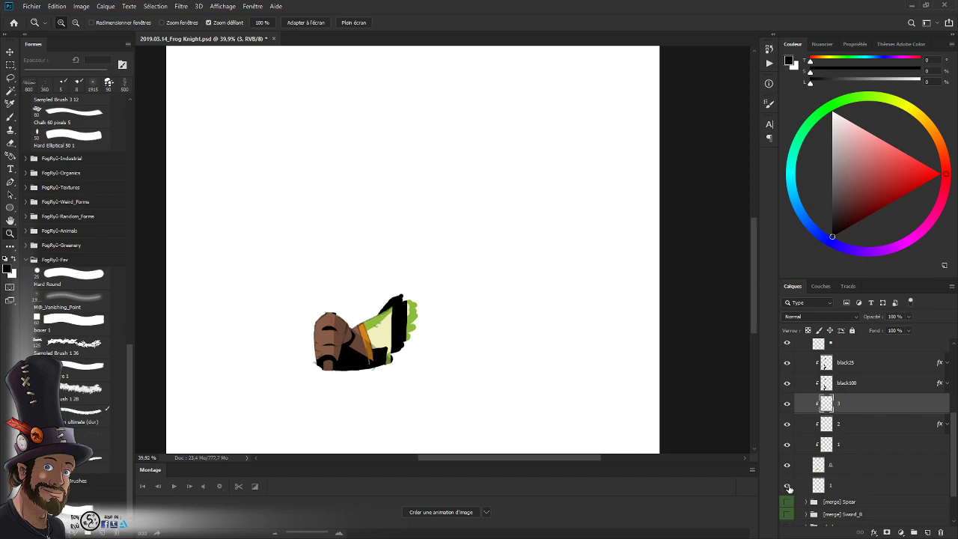
- Add a new layer directly above the bottom layer 1 in the arm group
click(866, 486)
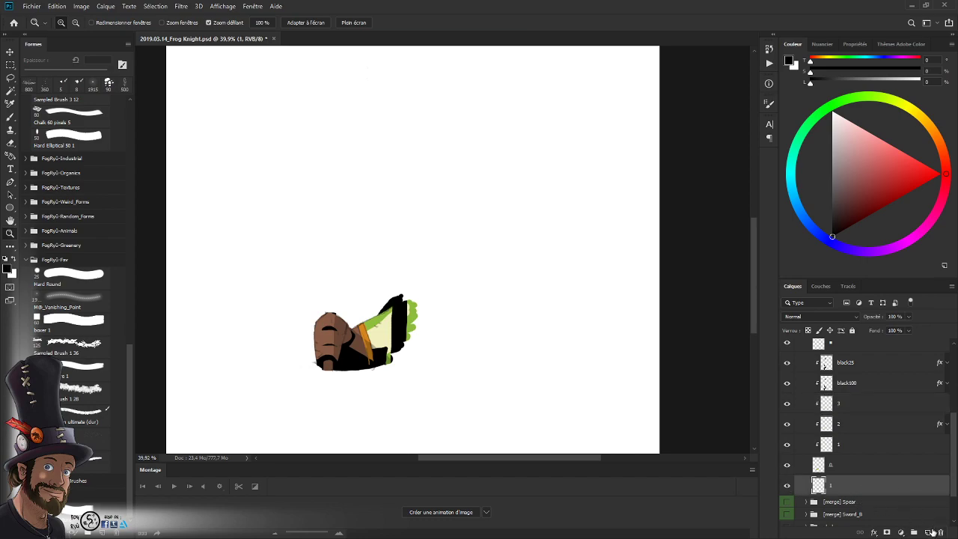
click(929, 532)
mouse_move(409, 334)
mouse_down()
mouse_move(479, 318)
mouse_move(507, 284)
mouse_up()
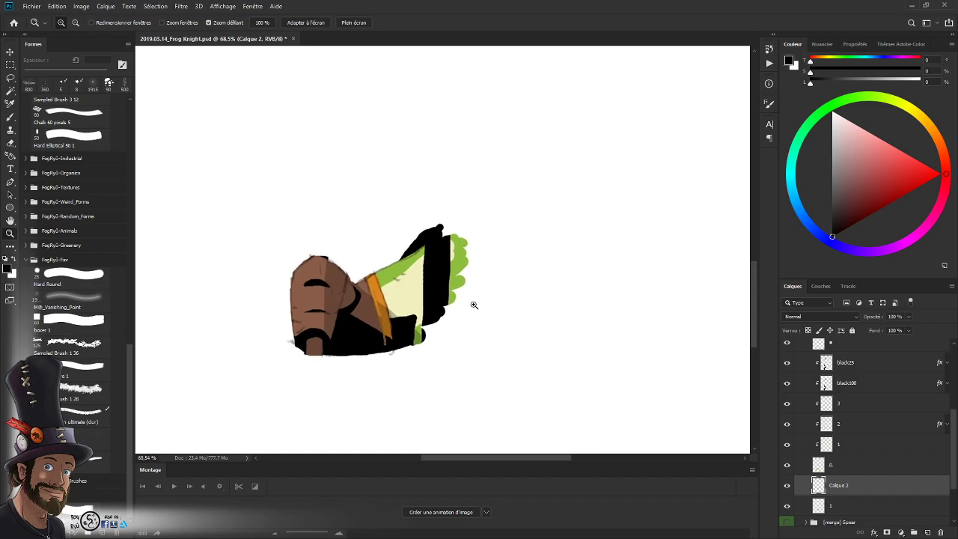
- Choose the square boxer 1 brush for painting, undoing the test stroke made beside the arm
key(b)
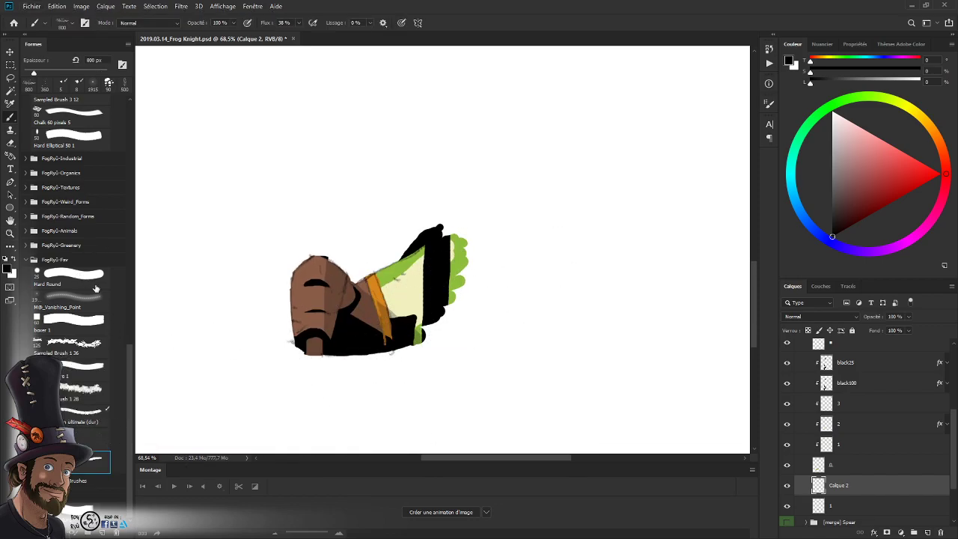
click(72, 275)
click(84, 319)
mouse_move(530, 246)
mouse_down()
mouse_move(558, 263)
mouse_move(562, 308)
mouse_up()
key(ctrl+z)
key(z)
drag(472, 323, 488, 317)
key(b)
drag(444, 342, 466, 343)
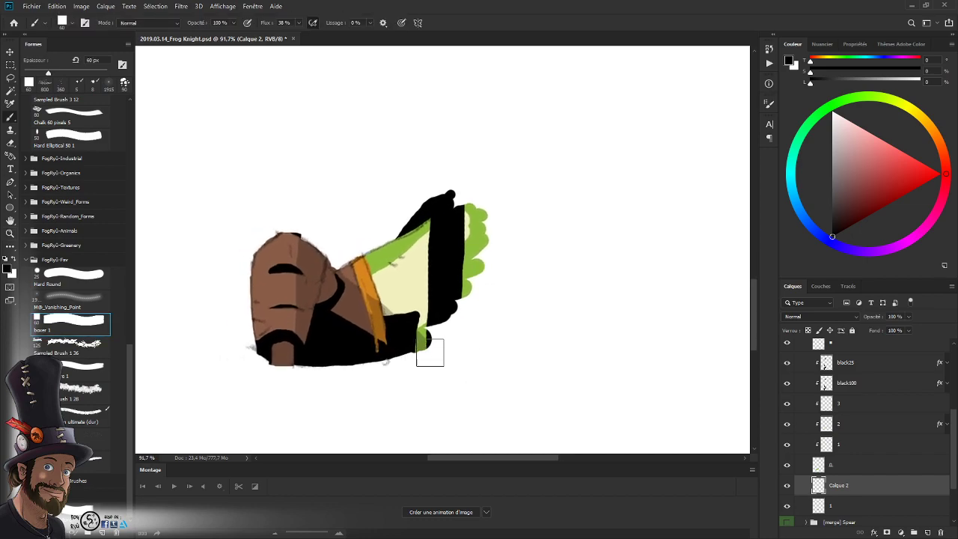
- Lasso a rounded area around the arm's sleeve end on Calque 2, fill it with black and deselect
key(l)
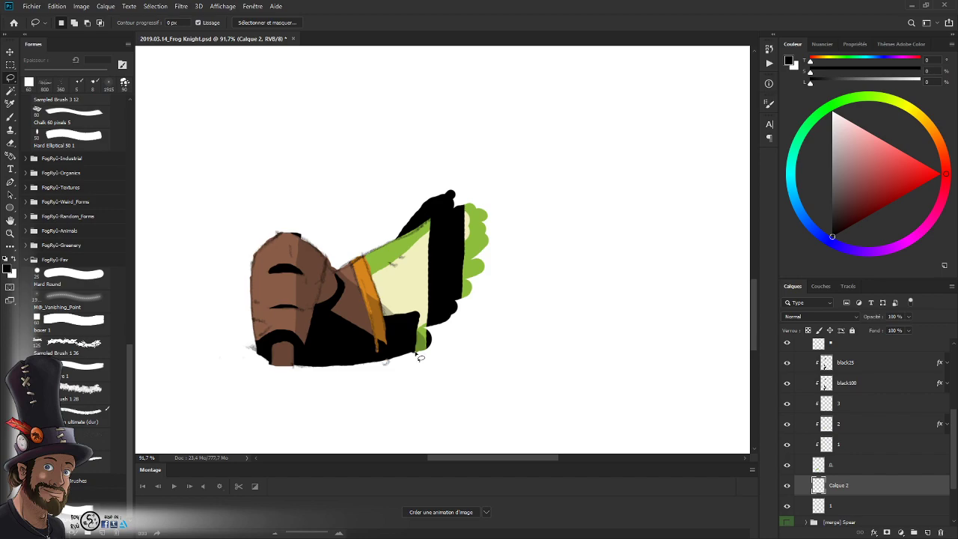
mouse_move(420, 355)
mouse_down()
mouse_move(443, 350)
mouse_move(534, 250)
mouse_move(476, 187)
mouse_move(434, 207)
mouse_move(421, 348)
mouse_up()
key(b)
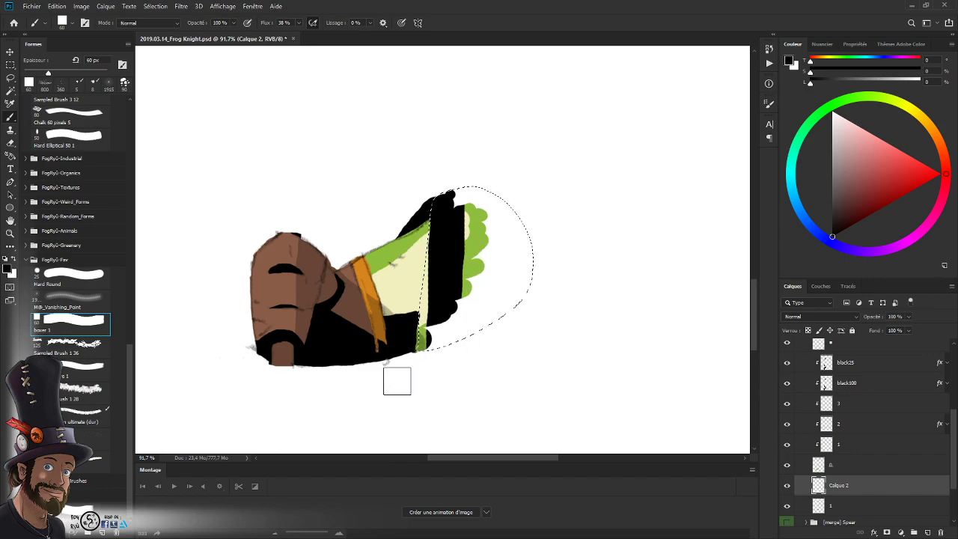
key(alt+BackSpace)
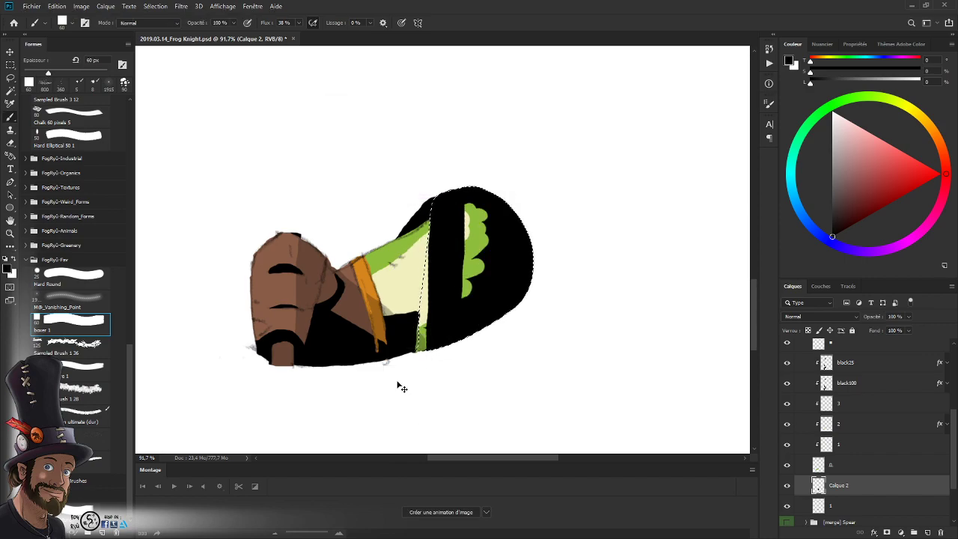
key(ctrl+d)
key(z)
drag(490, 287, 485, 314)
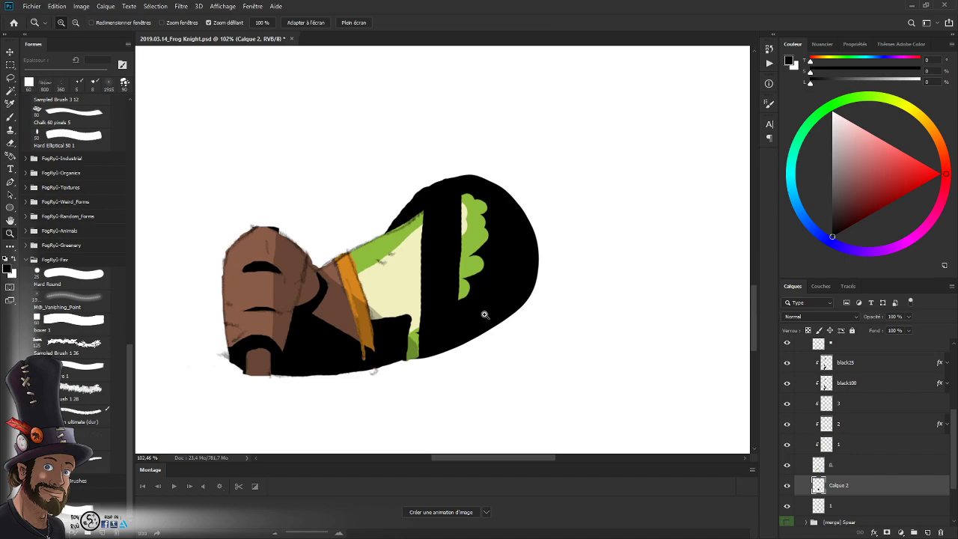
- Load Calque 2's outline as a selection, paint the arm's rounded end with green sampled from the arm, then deselect
ctrl+click(818, 487)
key(b)
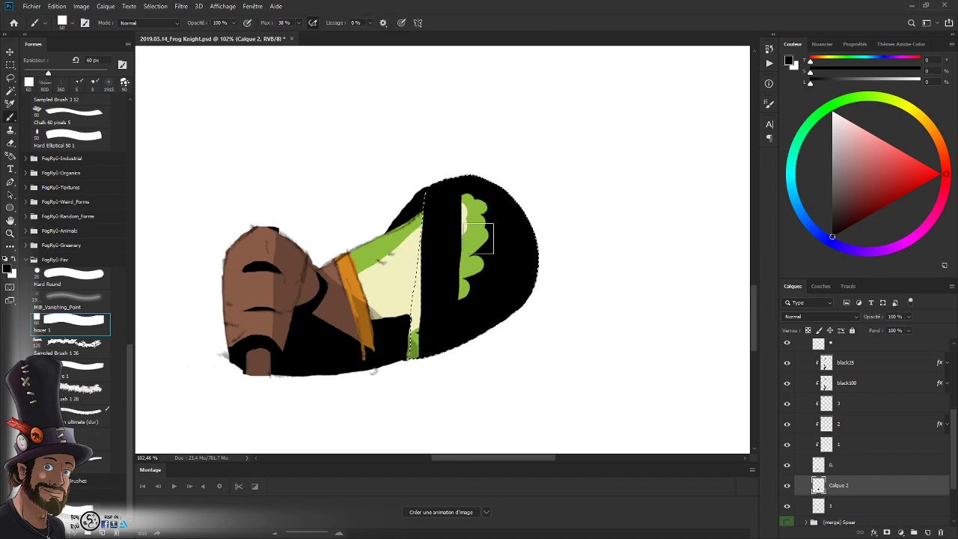
alt+click(479, 238)
mouse_move(483, 284)
mouse_down()
mouse_move(474, 347)
mouse_move(493, 279)
mouse_move(538, 251)
mouse_move(508, 240)
mouse_move(482, 270)
mouse_move(493, 241)
mouse_up()
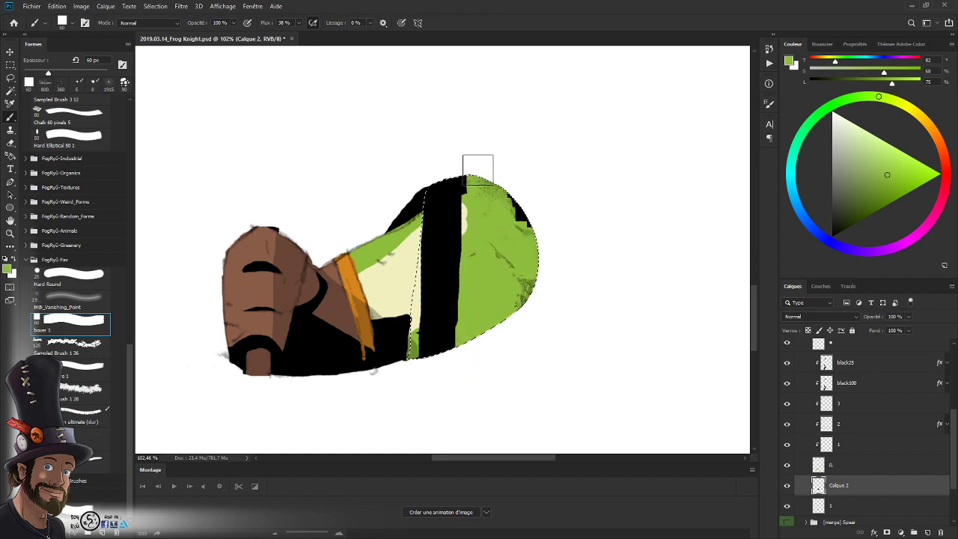
mouse_move(478, 169)
mouse_down()
mouse_move(512, 301)
mouse_move(540, 261)
mouse_move(519, 349)
mouse_up()
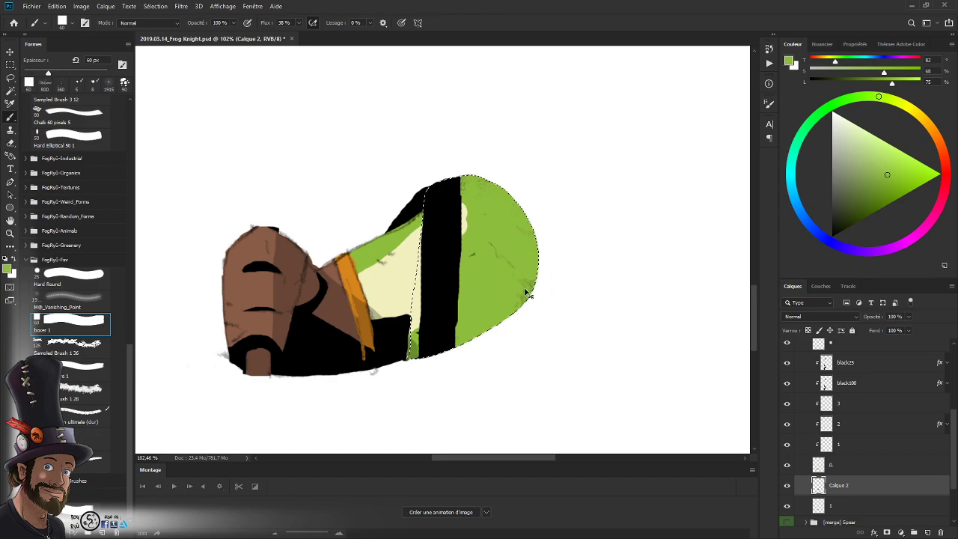
key(ctrl+d)
drag(524, 291, 496, 343)
click(519, 286)
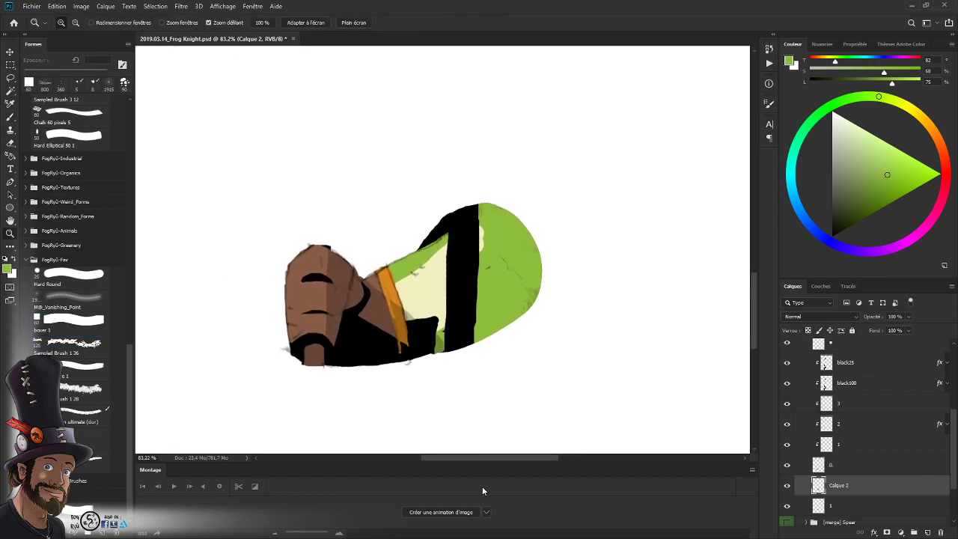
- Undo the deselection and the last green strokes on the arm's rounded end
key(ctrl+z)
key(ctrl+z)
key(ctrl+z)
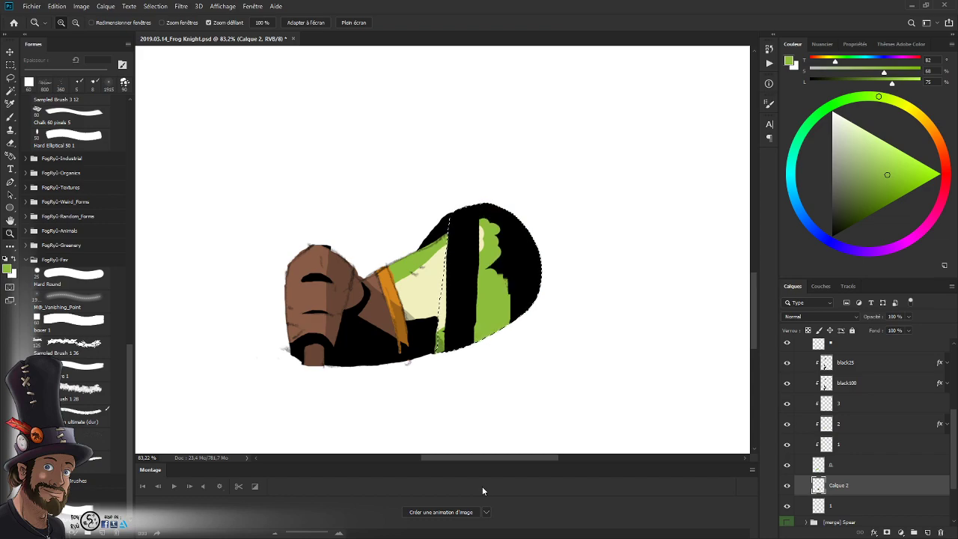
- Paint the arm's rounded end with sampled green fading into black shading along the outer edge, then deselect
key(b)
key(d)
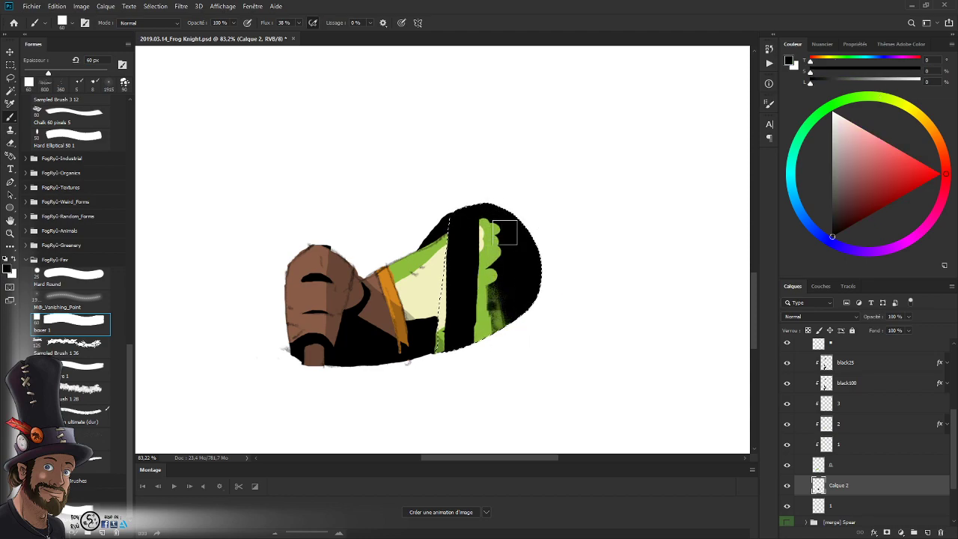
alt+click(489, 318)
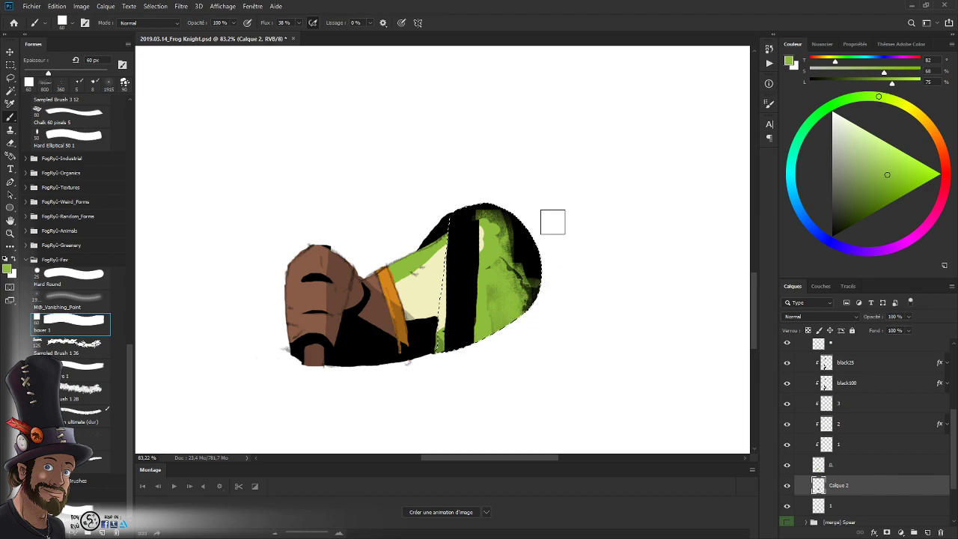
alt+click(524, 231)
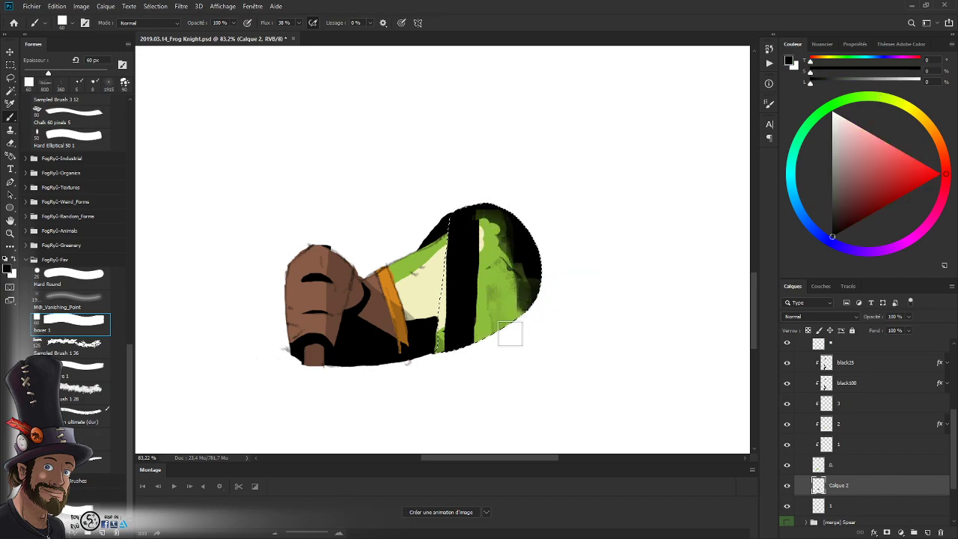
alt+click(488, 228)
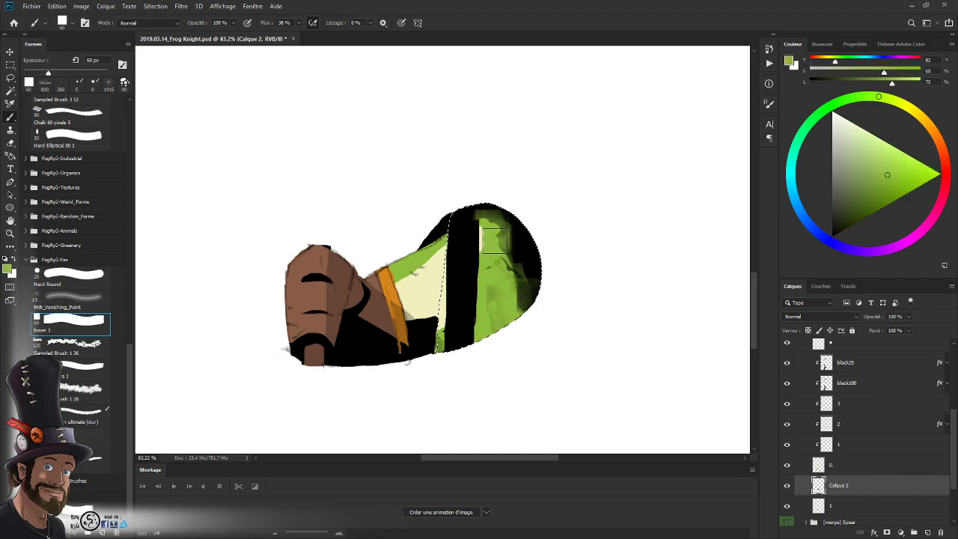
mouse_move(494, 241)
mouse_down()
mouse_move(499, 265)
mouse_move(481, 303)
mouse_move(494, 337)
mouse_move(484, 353)
mouse_up()
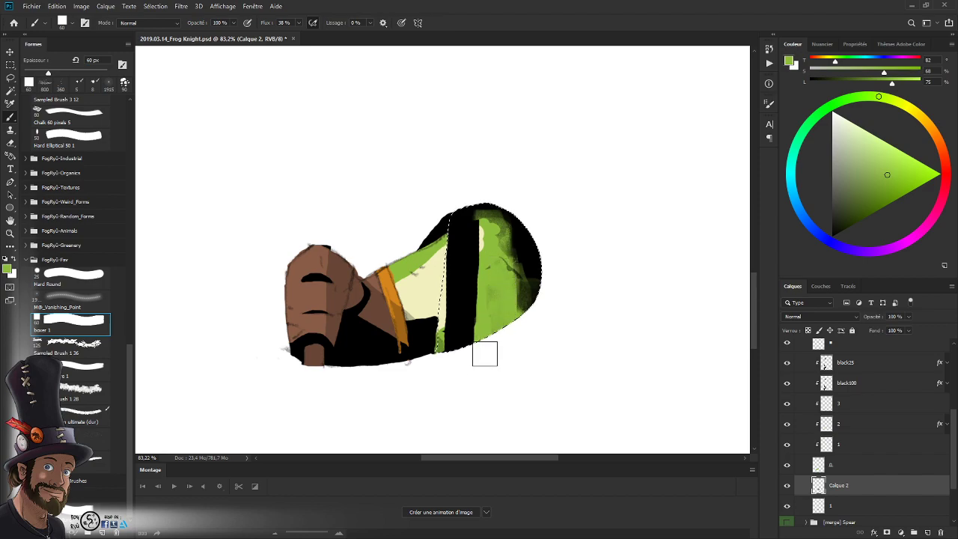
key(ctrl+d)
key(z)
drag(536, 276, 450, 364)
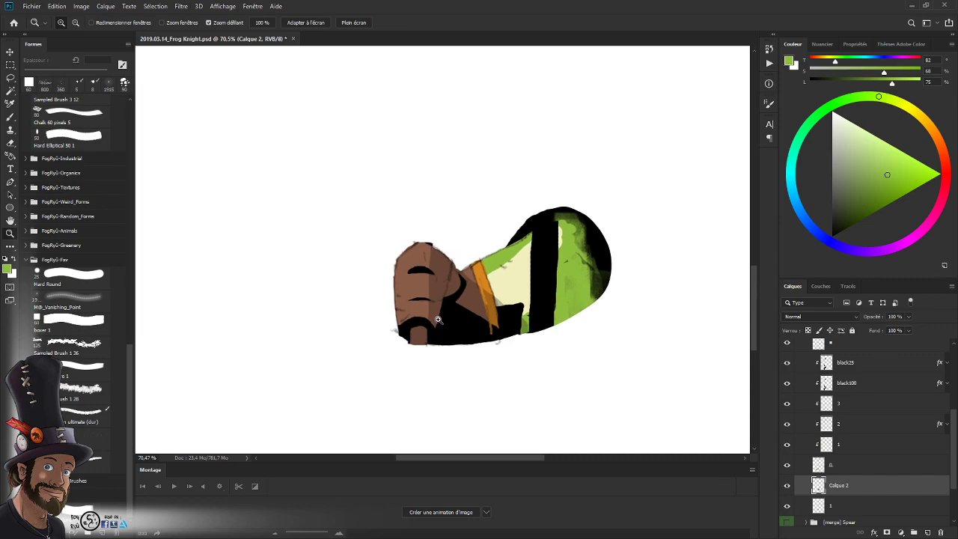
- Toggle the visibility of layer 0, the top layer and black25 in the arm group to examine their contents
drag(451, 324, 402, 449)
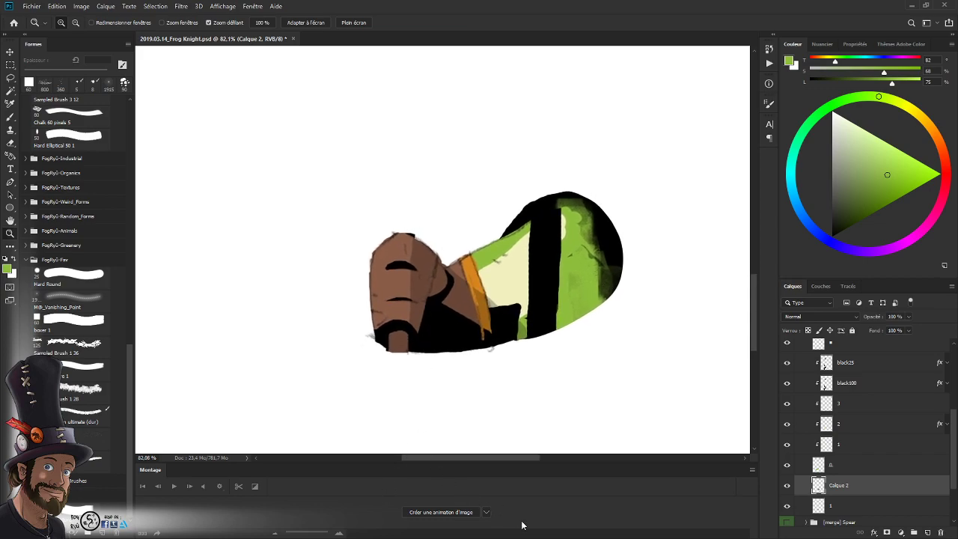
click(787, 466)
click(786, 465)
scroll(953, 444, up, 3)
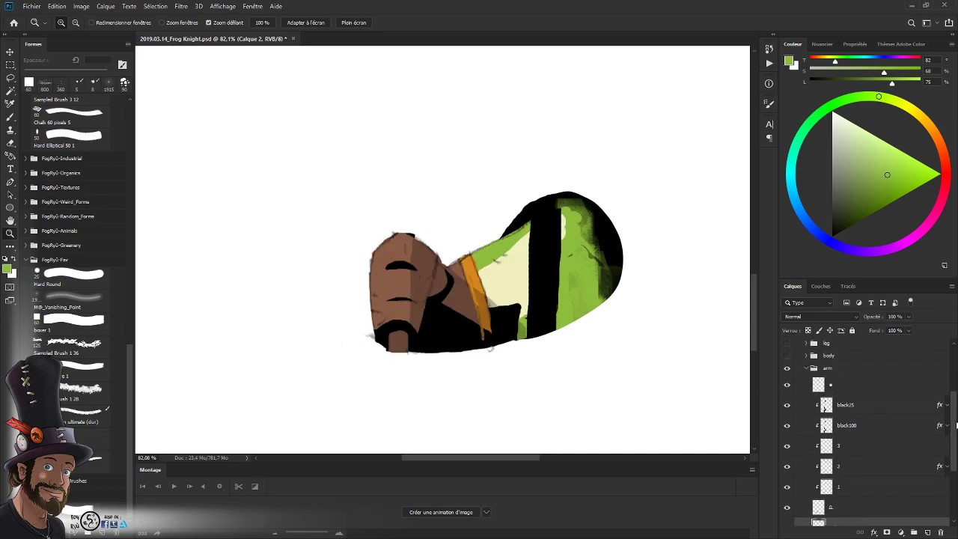
click(786, 380)
click(786, 380)
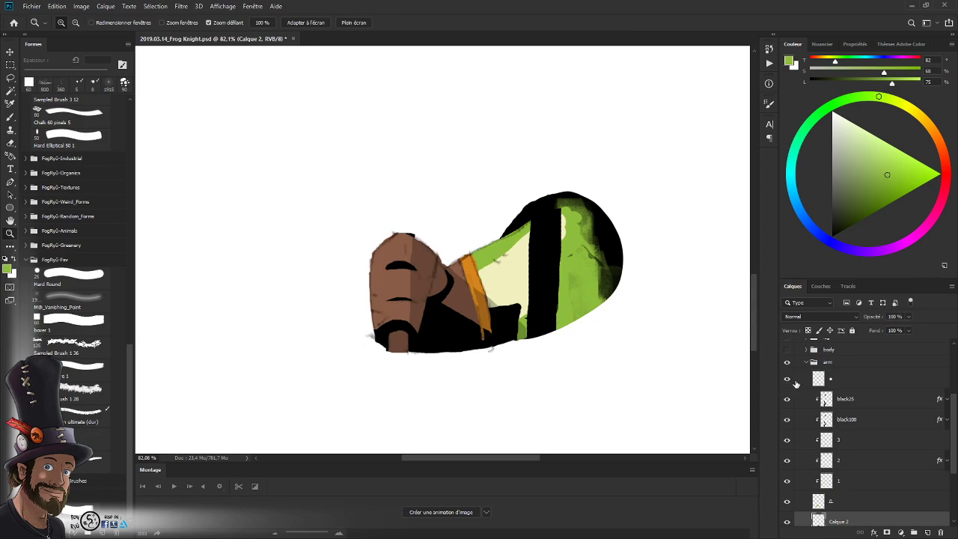
click(787, 380)
click(786, 380)
click(786, 402)
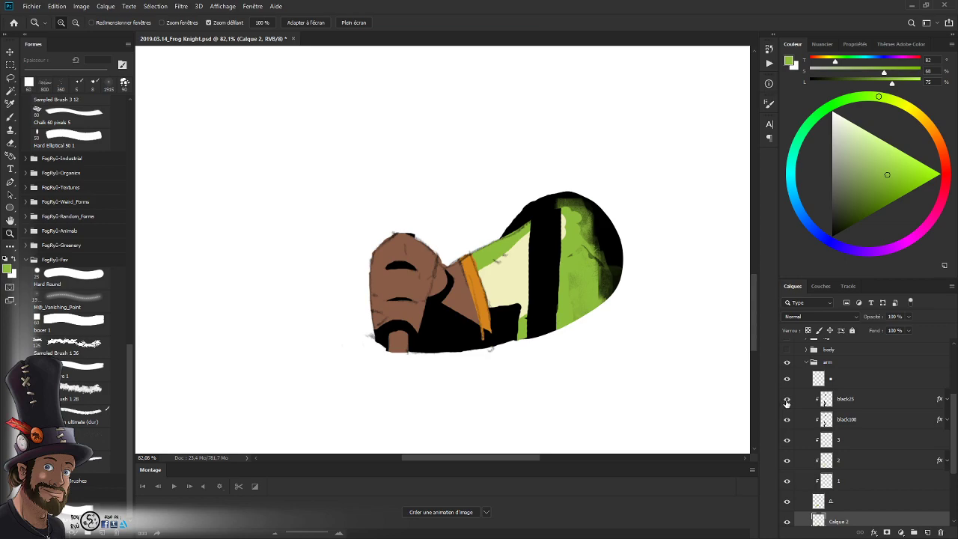
click(786, 401)
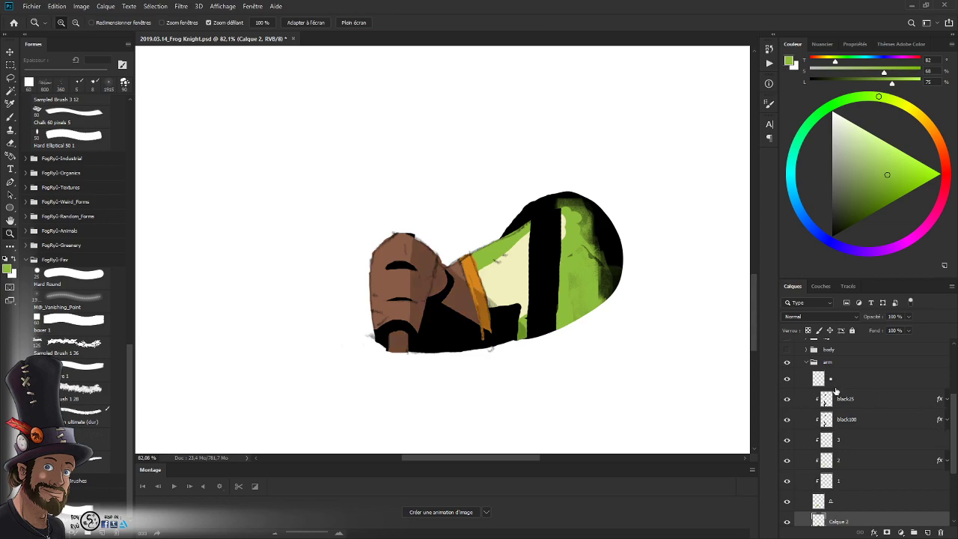
- Add a new layer above the top layer of the arm group
click(864, 399)
click(857, 381)
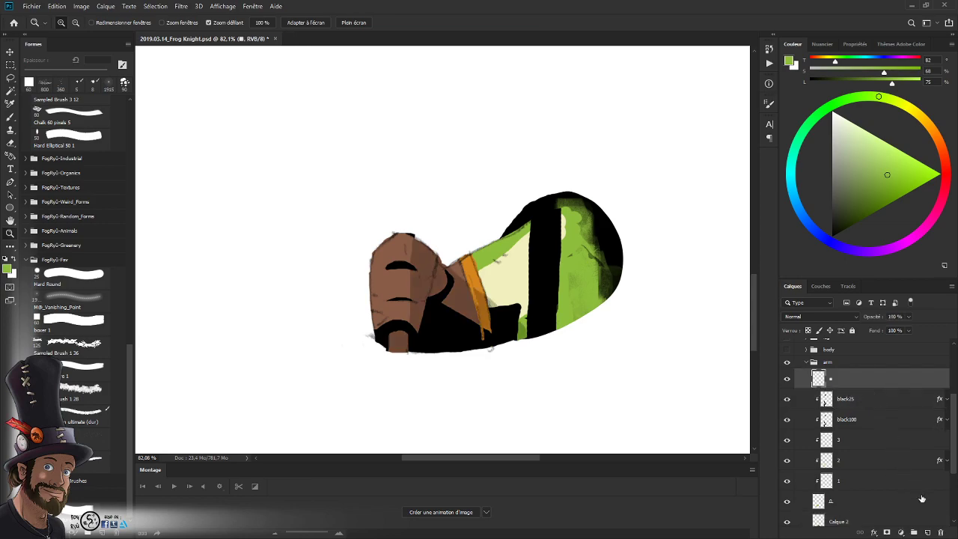
click(926, 532)
mouse_move(428, 343)
mouse_down()
mouse_move(439, 358)
mouse_move(412, 353)
mouse_up()
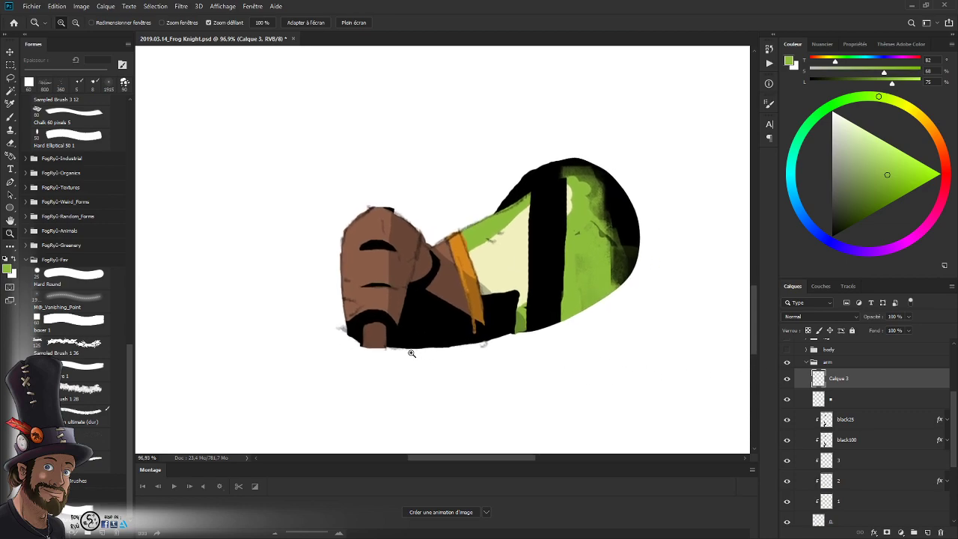
scroll(411, 352, up, 1)
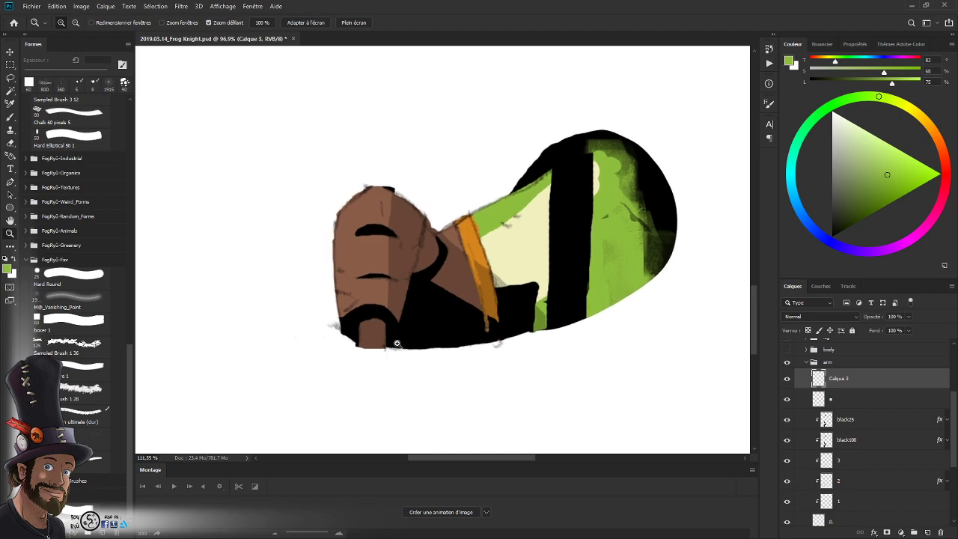
- Check which layer holds the pixels beneath the fist by picking them on the canvas and toggling black25 and layer 0
key(v)
click(377, 348)
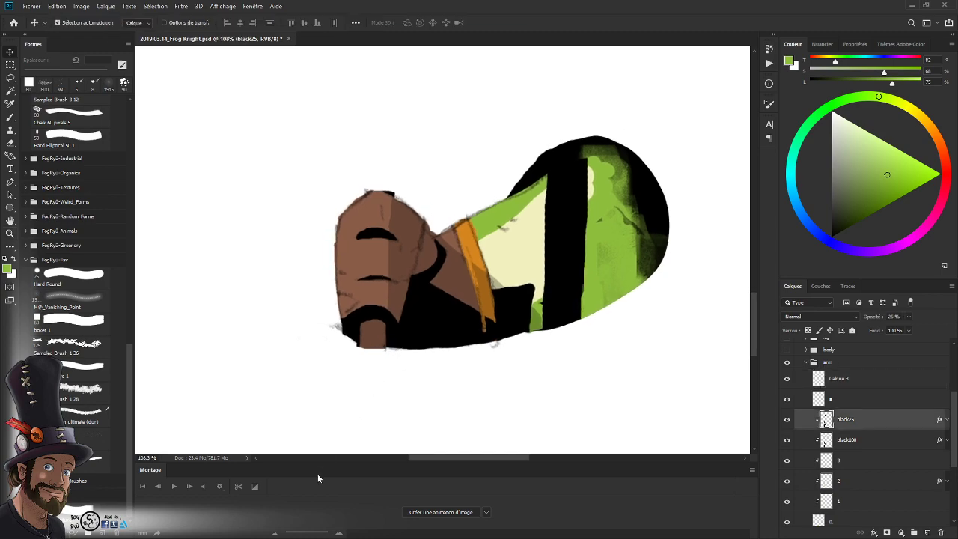
click(786, 421)
click(786, 420)
scroll(795, 449, down, 3)
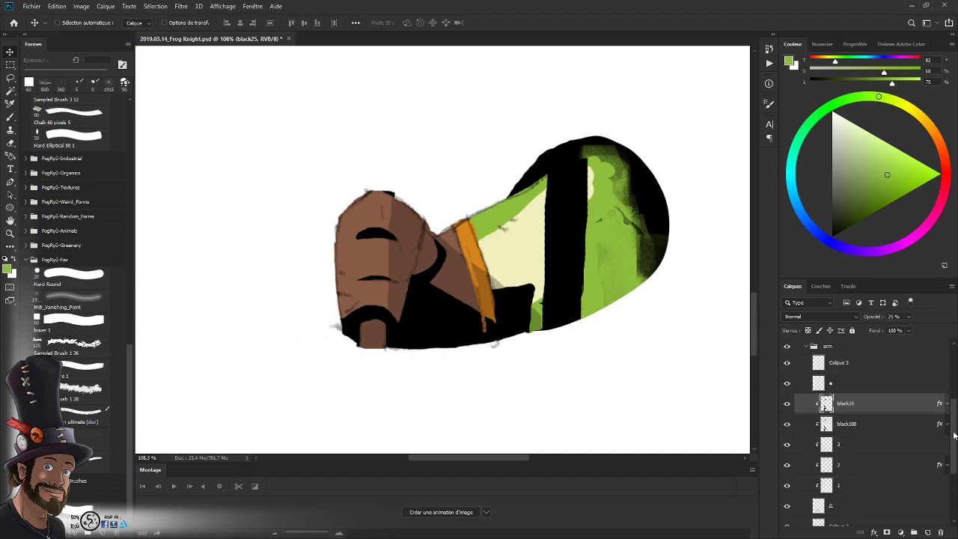
click(786, 457)
click(786, 457)
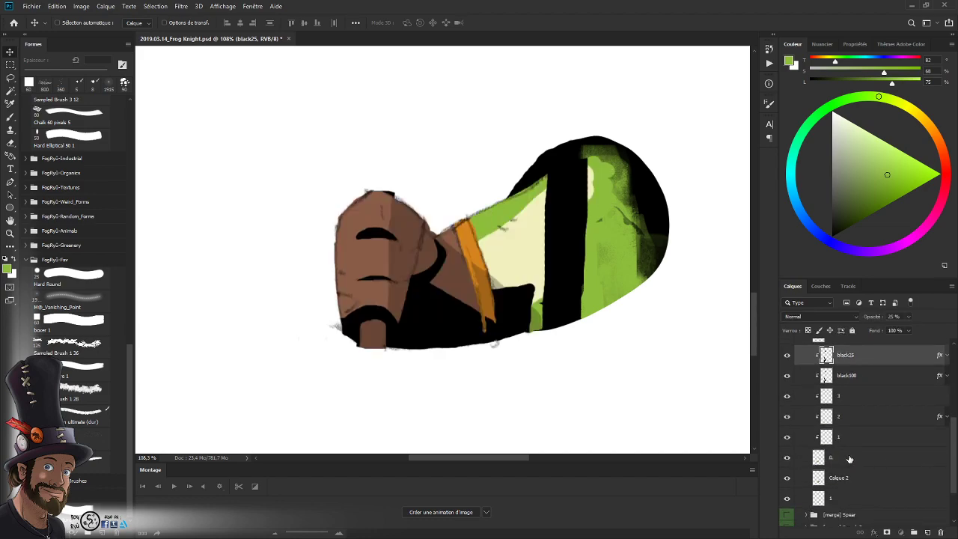
- Trim the excess pixels beneath the fist on layer 0 with a freehand lasso selection, then deselect
click(850, 457)
key(z)
mouse_move(402, 357)
mouse_down()
mouse_move(417, 339)
mouse_move(398, 373)
mouse_move(368, 346)
mouse_move(336, 343)
mouse_move(340, 398)
mouse_move(483, 374)
mouse_up()
key(l)
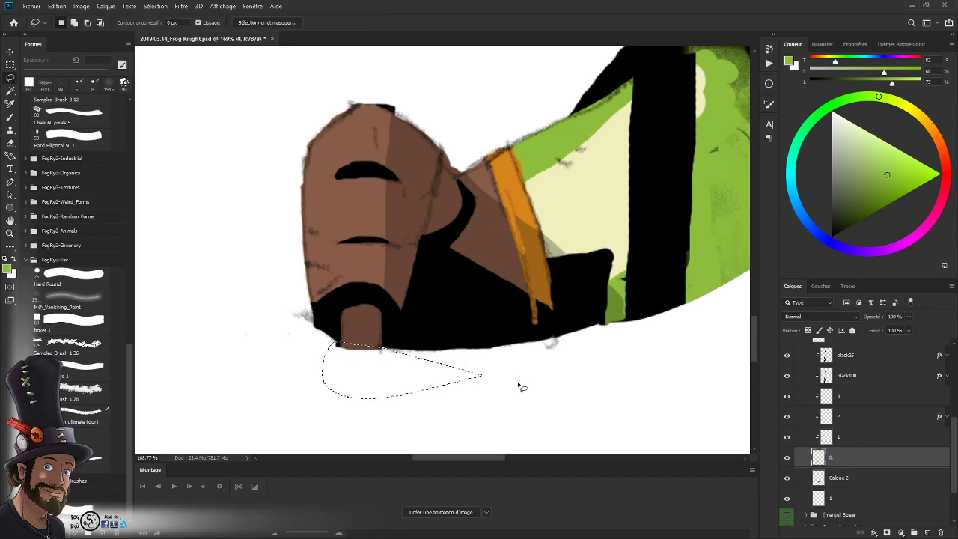
key(ctrl+d)
- Erase the stray linework beneath the fist on the line layer under Calque 3 with a 9 px eraser
key(z)
drag(424, 322, 405, 348)
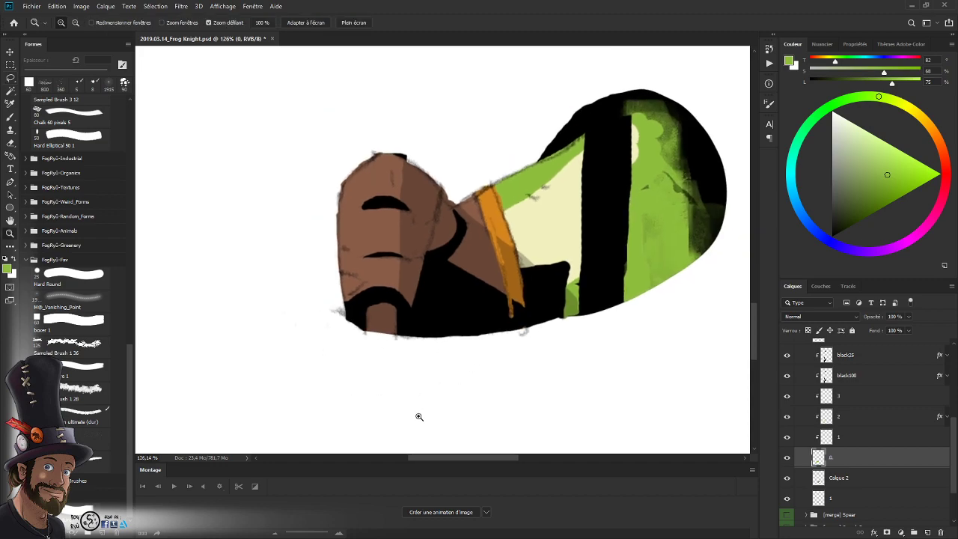
drag(953, 451, 951, 402)
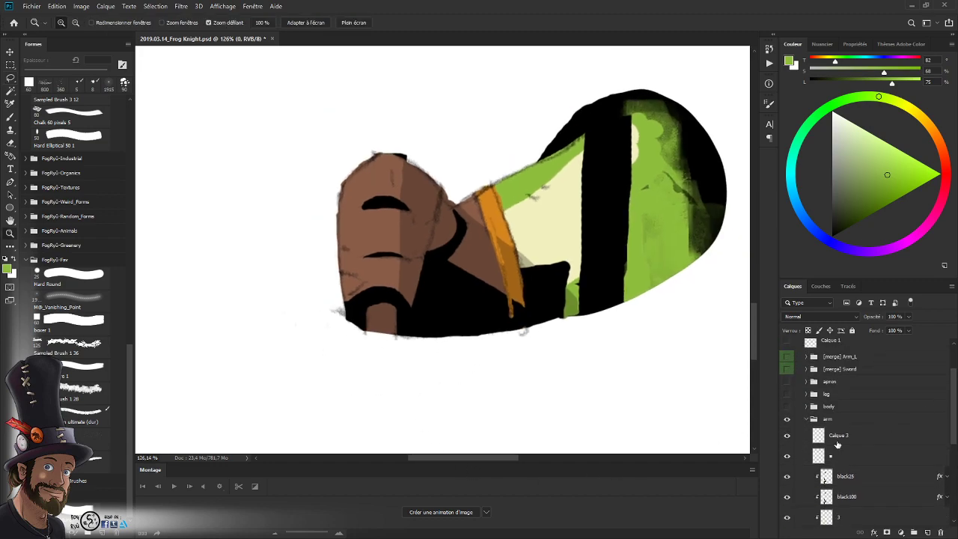
click(839, 455)
key(bracketleft)
key(bracketleft)
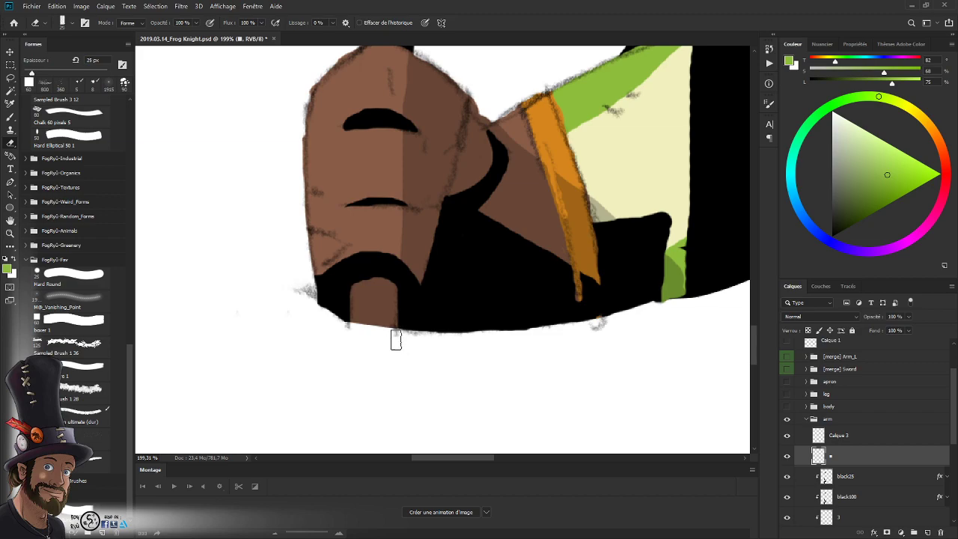
key(bracketleft)
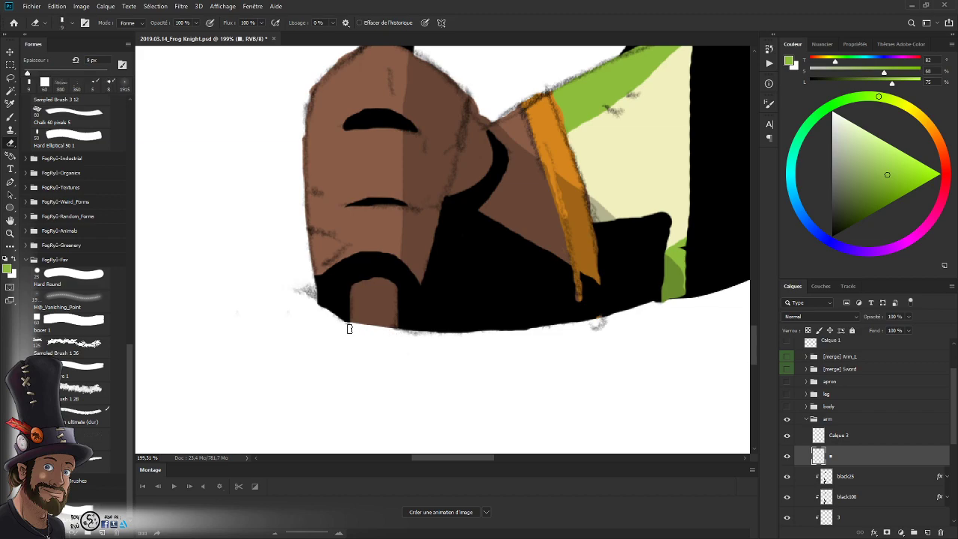
key(z)
drag(440, 330, 388, 381)
drag(412, 342, 388, 367)
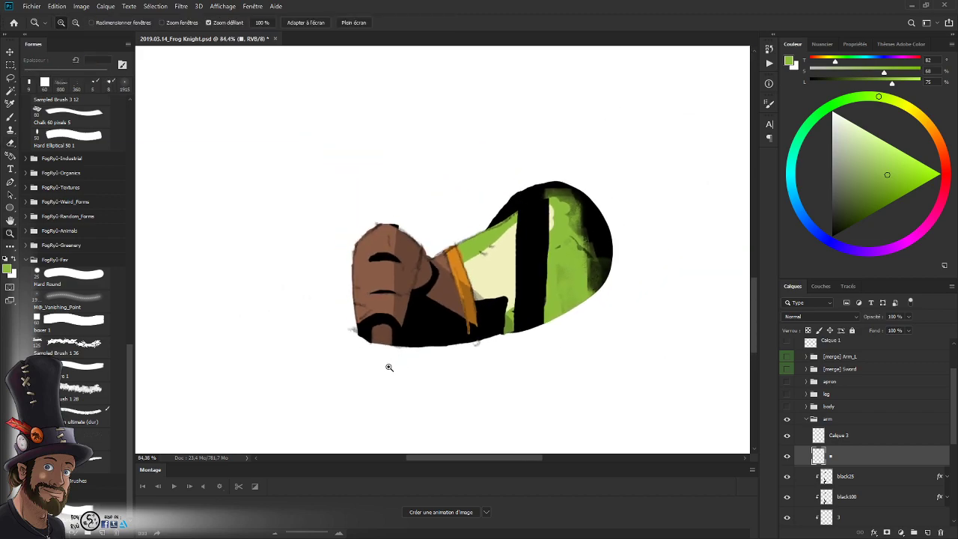
- Toggle the visibility of black25 and black100 to check which shading each one holds
scroll(943, 441, down, 3)
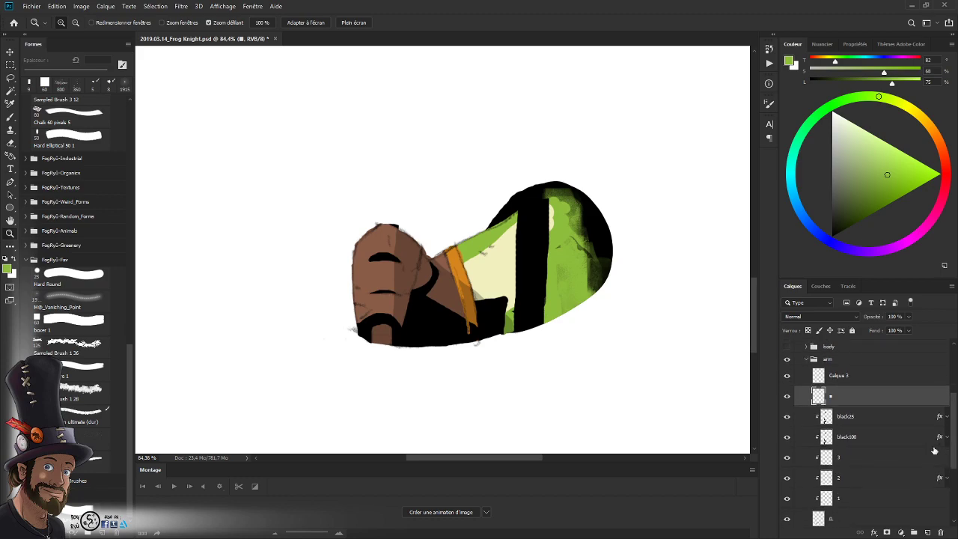
click(785, 416)
click(786, 418)
click(786, 437)
click(786, 437)
- Lasso the brown peg at the base of the fist and fill it with sampled black on black100, then deselect
click(851, 438)
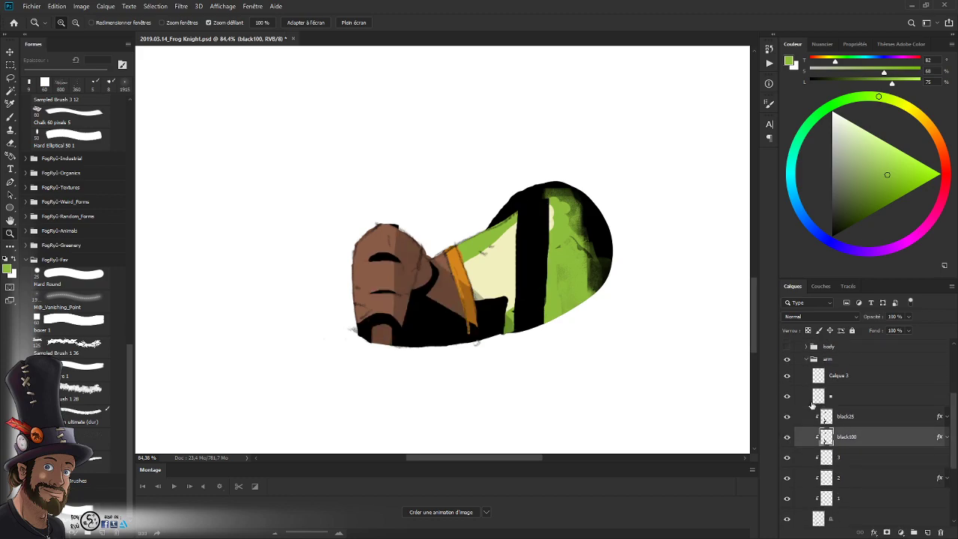
click(435, 340)
alt+click(443, 319)
key(b)
alt+click(442, 323)
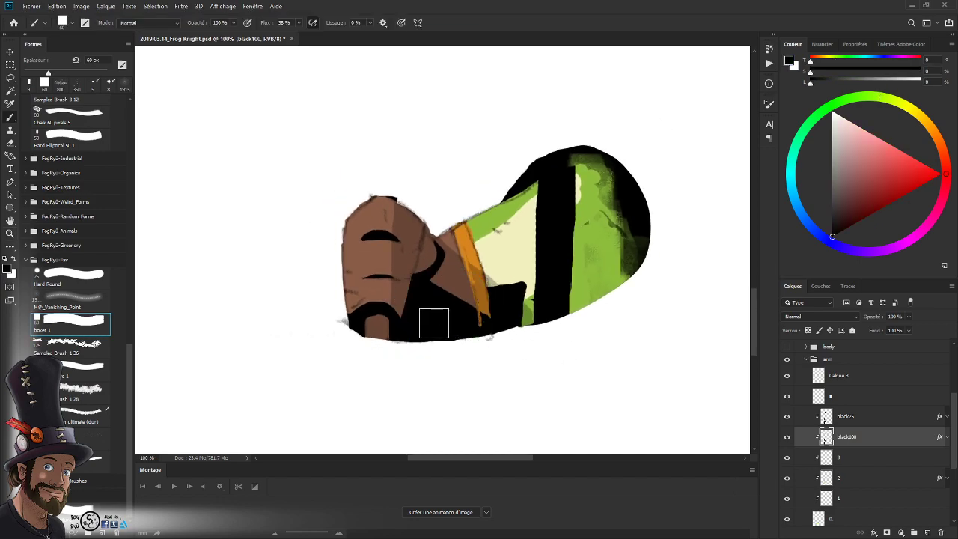
key(z)
drag(408, 332, 498, 332)
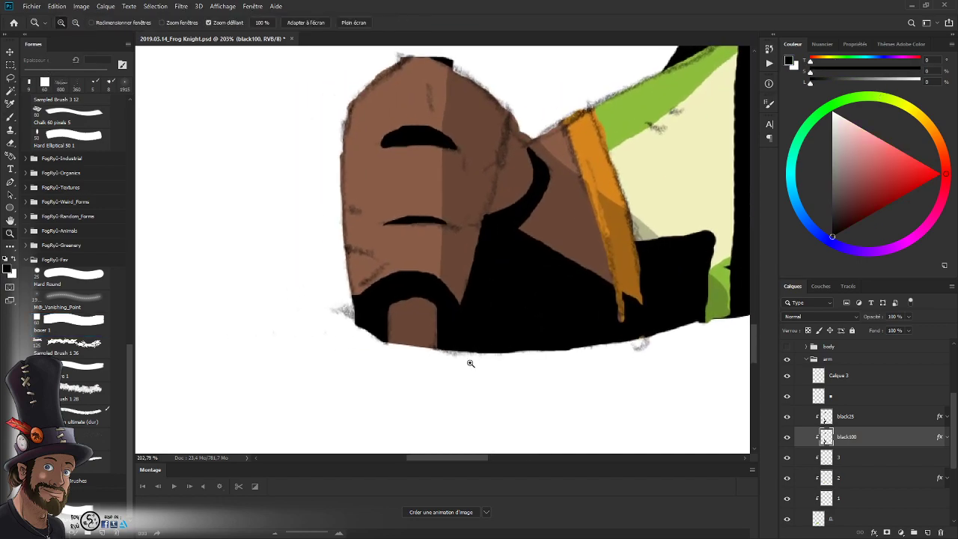
key(l)
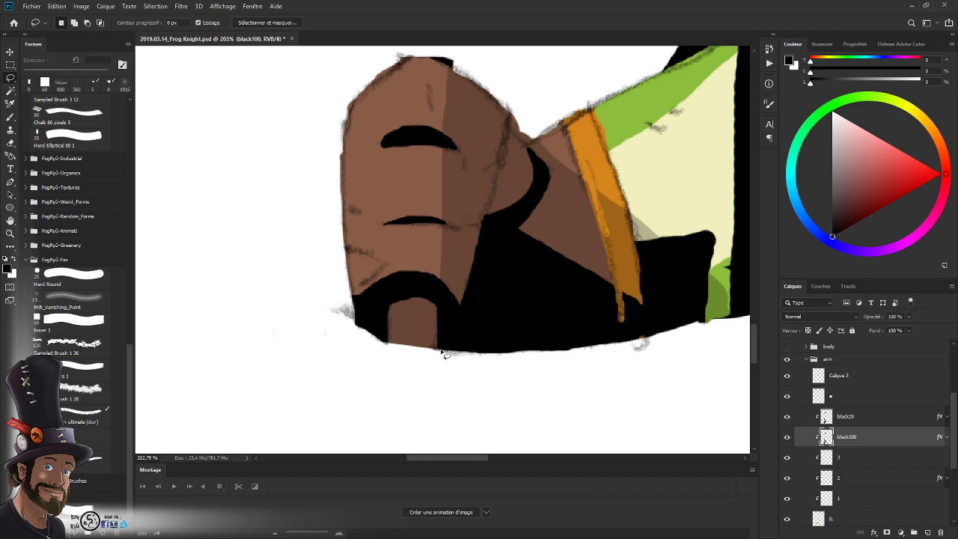
mouse_move(387, 346)
mouse_down()
mouse_move(378, 318)
mouse_move(388, 291)
mouse_move(441, 292)
mouse_move(455, 337)
mouse_up()
key(alt+BackSpace)
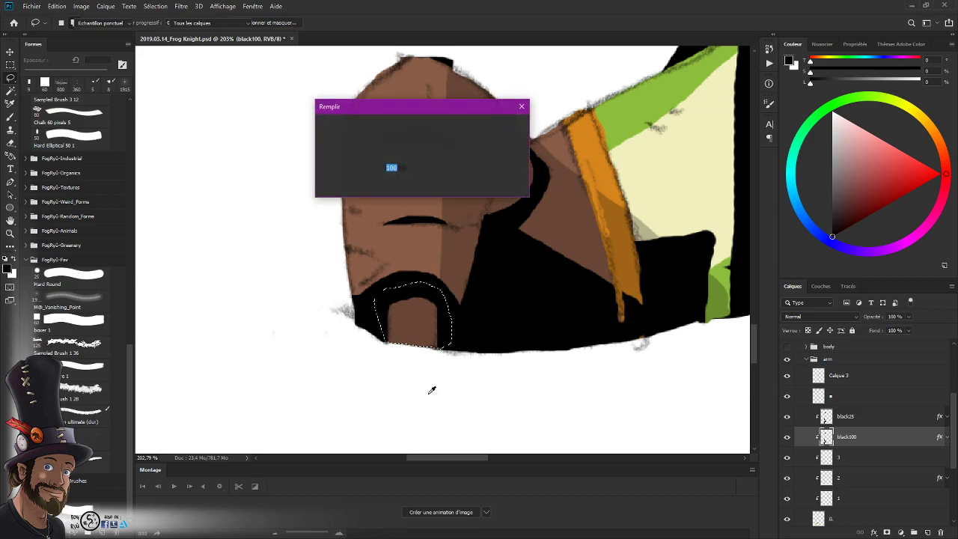
key(ctrl+d)
key(z)
drag(487, 352, 482, 378)
click(486, 317)
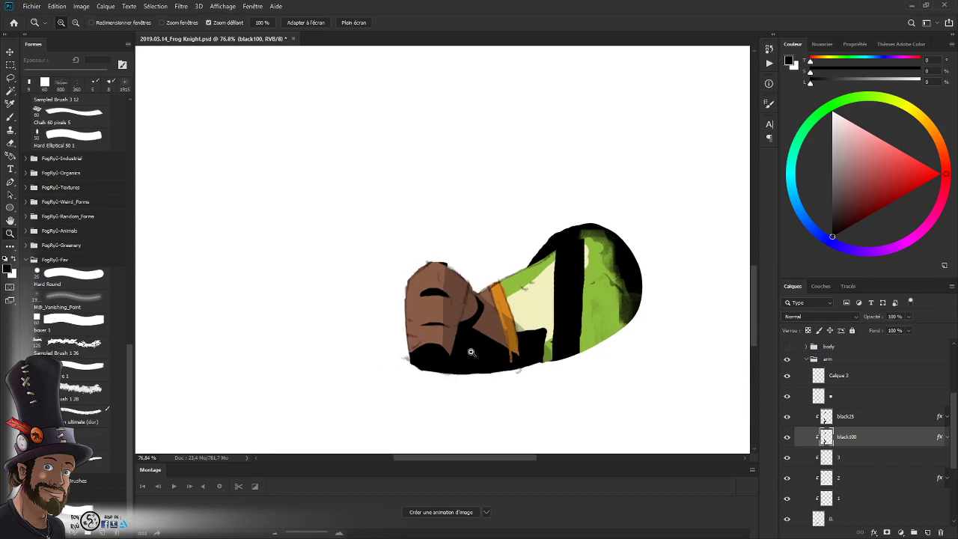
drag(474, 326, 450, 351)
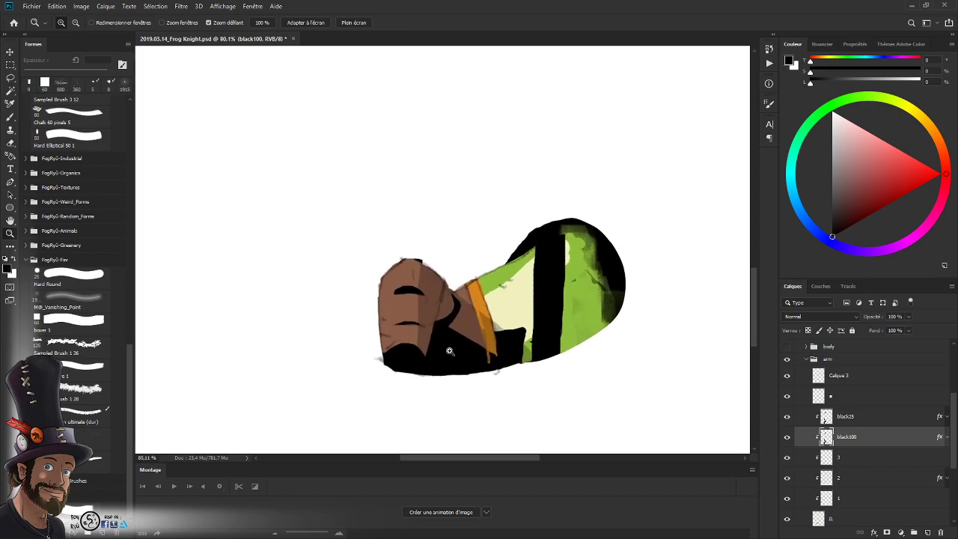
drag(462, 302, 470, 351)
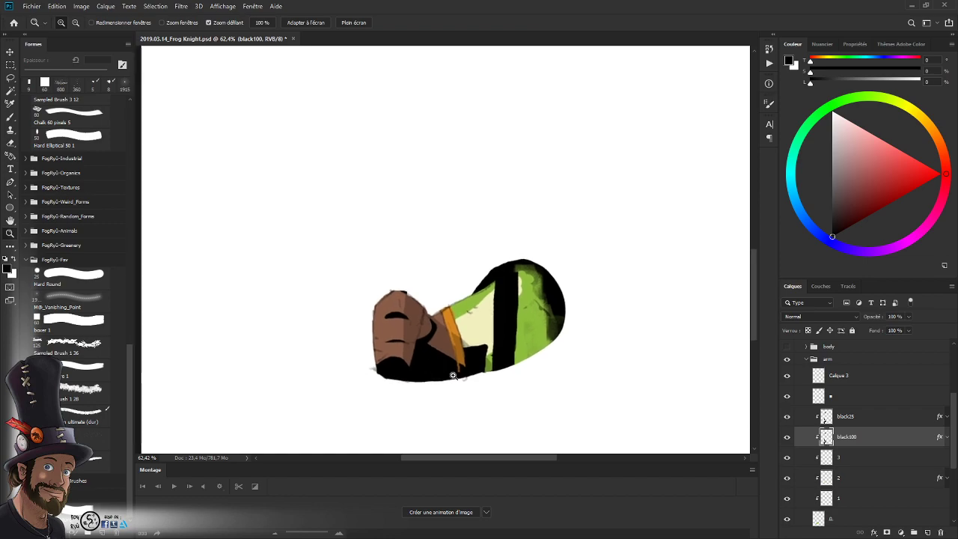
drag(407, 291, 412, 314)
drag(445, 354, 442, 345)
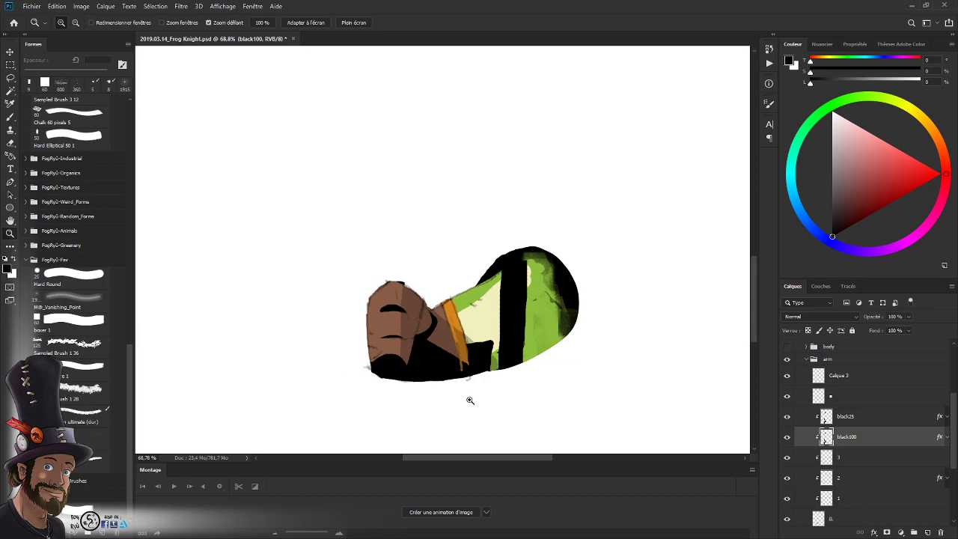
mouse_move(437, 325)
mouse_down()
mouse_move(426, 333)
mouse_move(446, 333)
mouse_up()
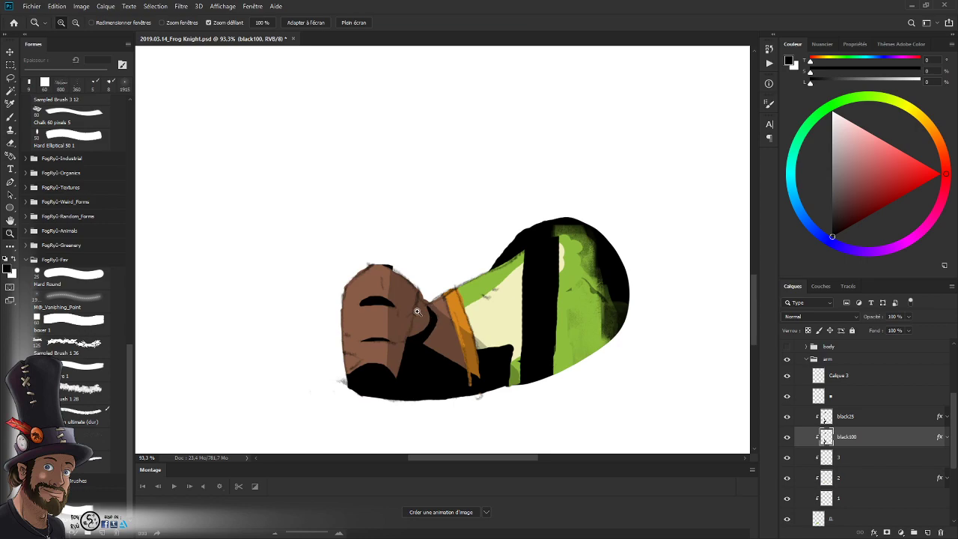
drag(436, 309, 433, 332)
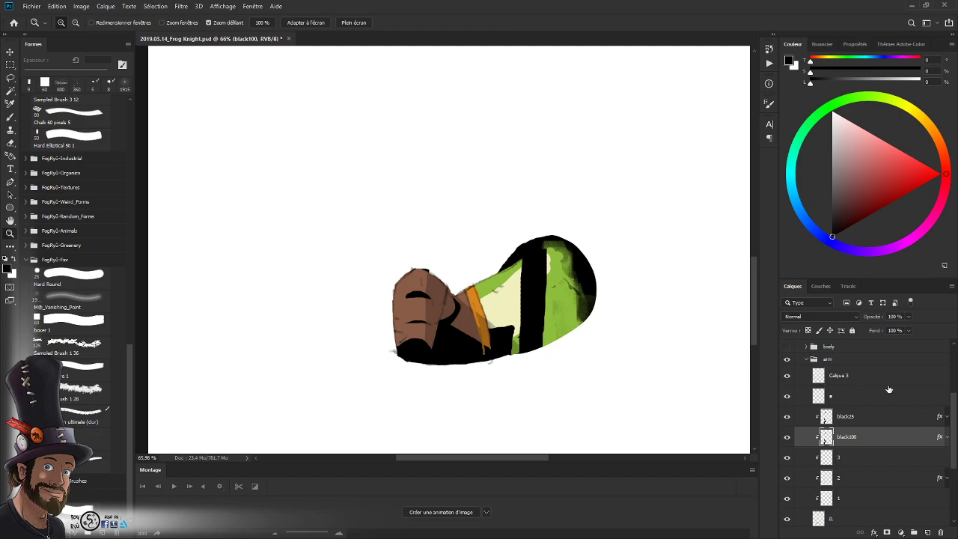
mouse_move(953, 417)
mouse_down()
mouse_move(953, 466)
mouse_move(952, 413)
mouse_move(952, 421)
mouse_up()
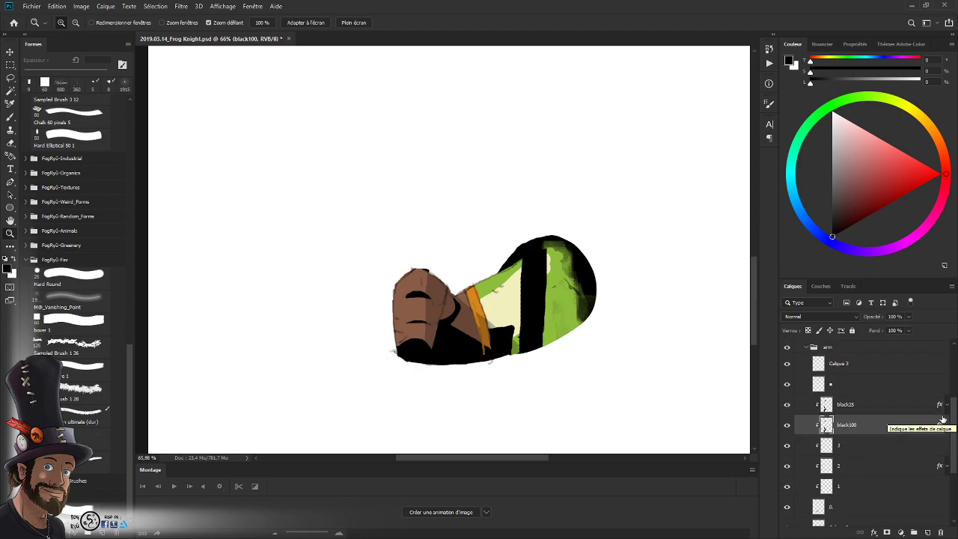
- Find which layer holds the black corner atop the fist by picking it on the canvas and hiding the line layer and black25
drag(431, 266, 459, 265)
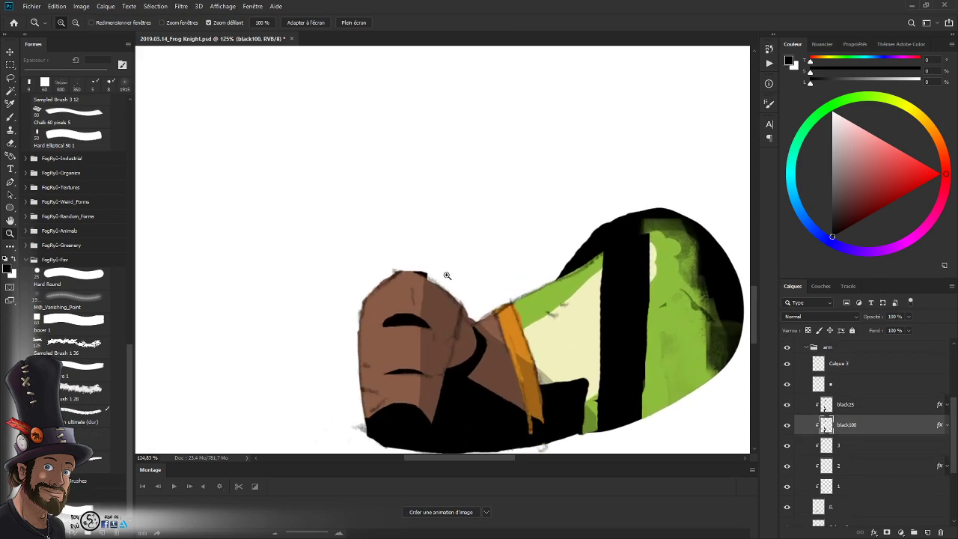
key(v)
ctrl+click(427, 280)
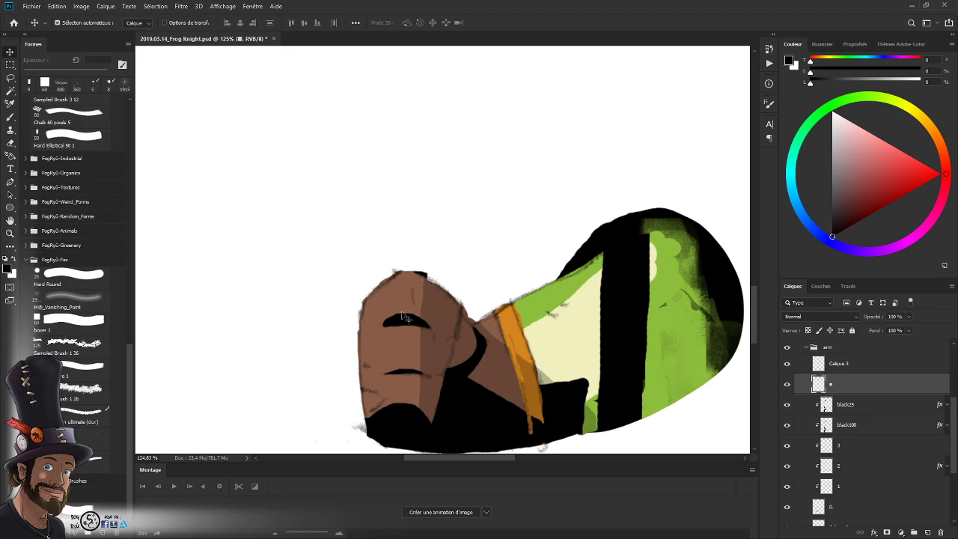
click(786, 385)
ctrl+click(425, 280)
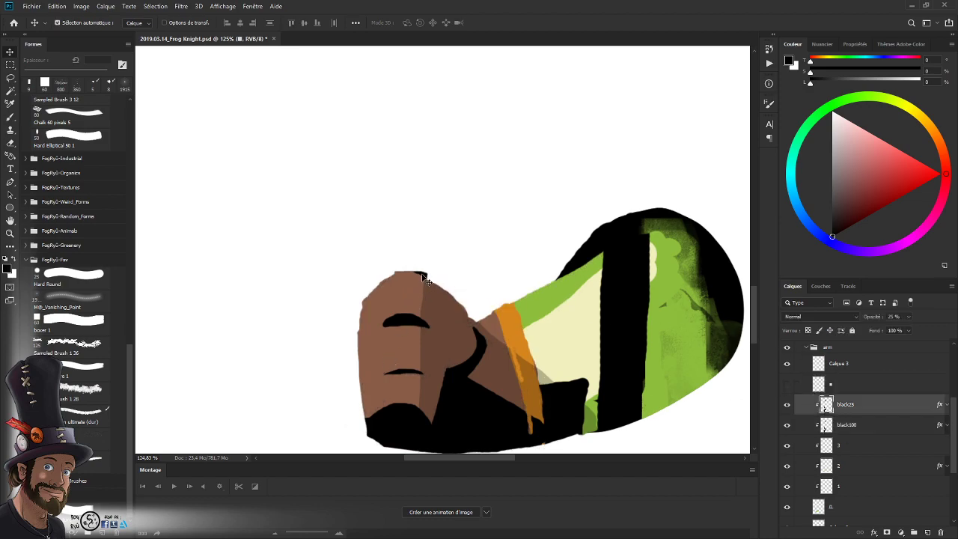
click(786, 404)
click(786, 404)
click(786, 405)
click(786, 425)
click(786, 425)
click(848, 424)
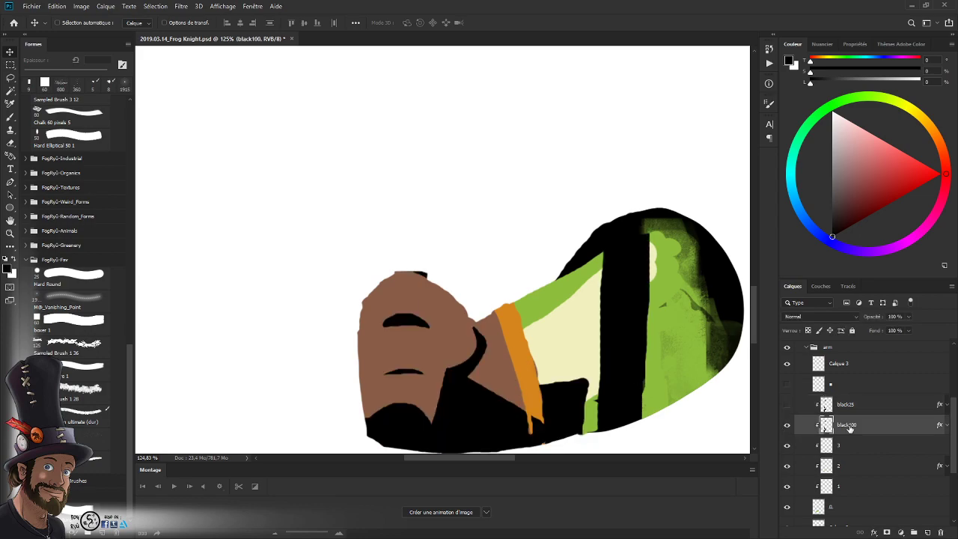
- Lasso the angular excess along the top of the fist on layer 0, delete it and deselect
scroll(949, 424, down, 2)
click(844, 473)
key(z)
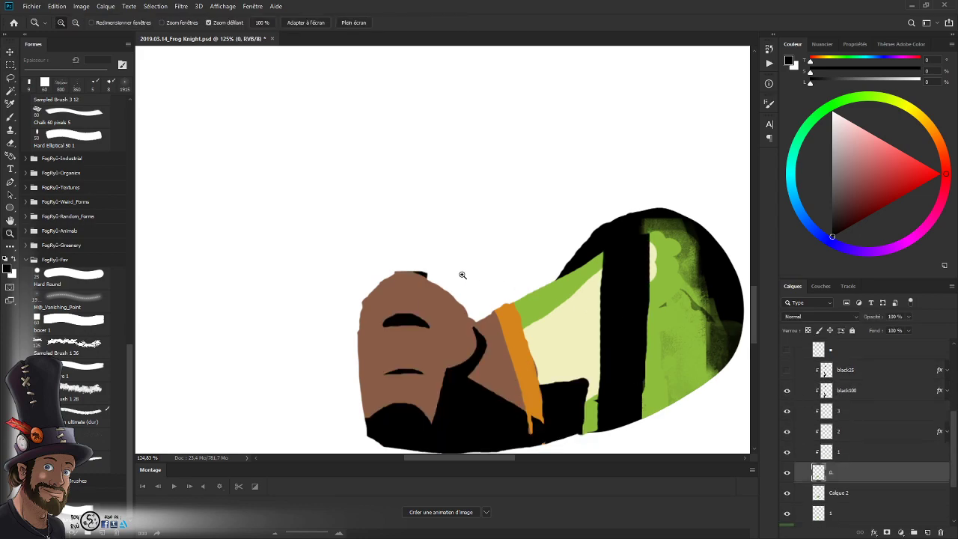
click(431, 274)
key(l)
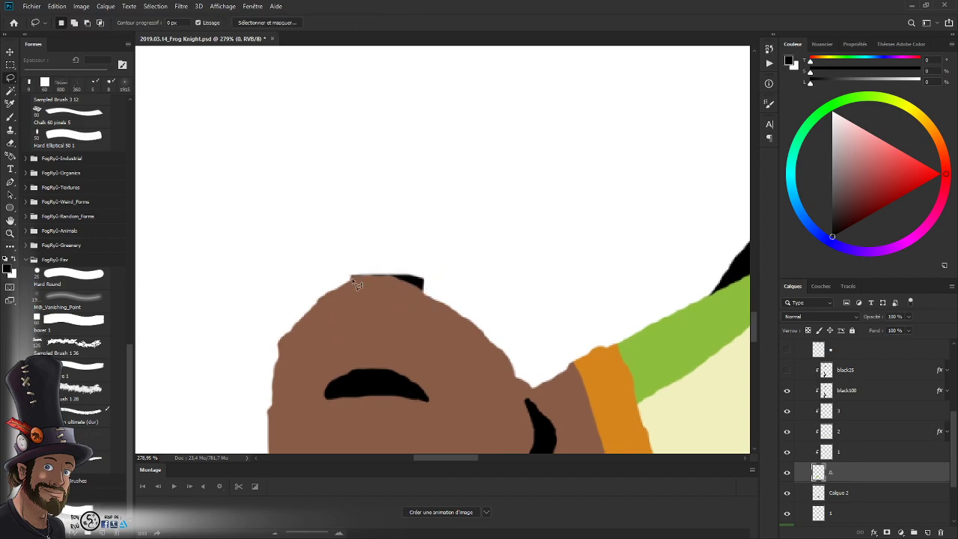
mouse_move(366, 278)
mouse_down()
mouse_move(394, 277)
mouse_move(435, 297)
mouse_move(374, 233)
mouse_move(320, 255)
mouse_up()
key(Delete)
key(ctrl+d)
key(ctrl+space)
mouse_move(480, 286)
mouse_down()
mouse_move(452, 303)
mouse_move(453, 240)
mouse_move(466, 342)
mouse_move(456, 389)
mouse_up()
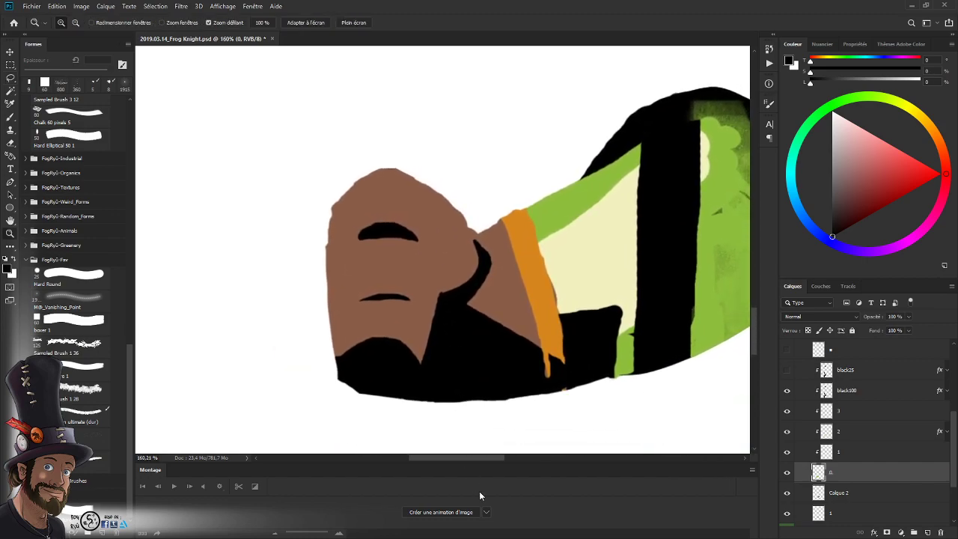
- Show black25 and the line layer again
scroll(928, 443, up, 1)
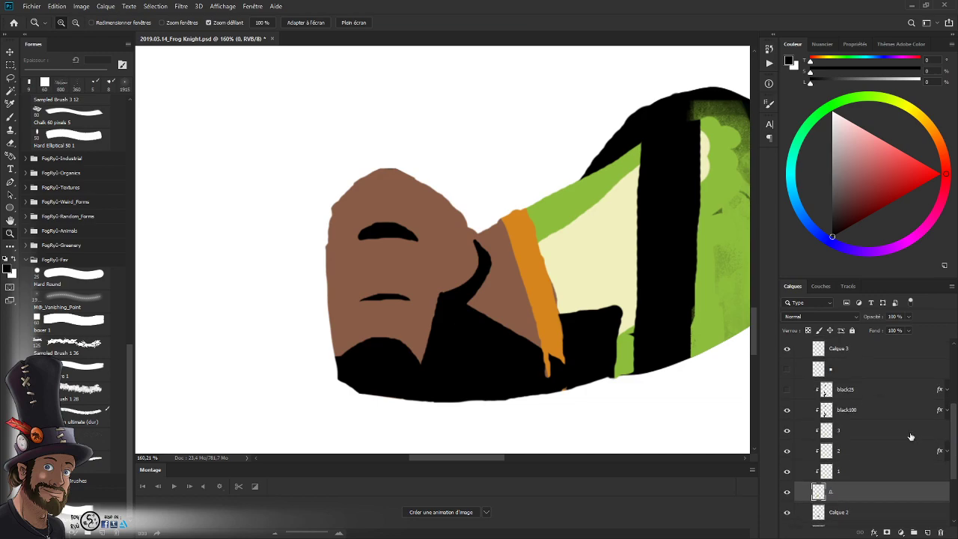
click(785, 390)
click(787, 368)
drag(550, 312, 526, 372)
key(space)
mouse_move(526, 373)
mouse_down()
mouse_move(491, 377)
mouse_move(484, 362)
mouse_move(507, 385)
mouse_up()
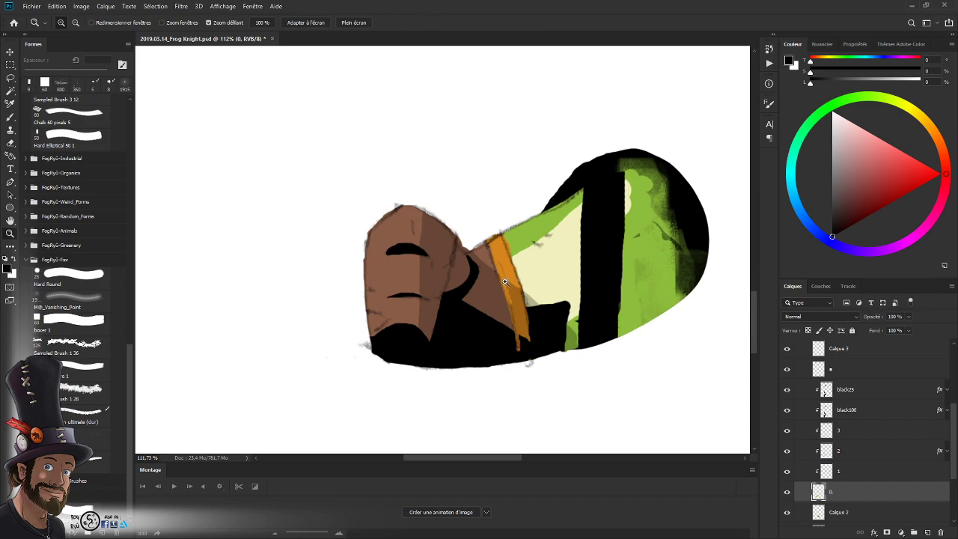
drag(501, 306, 484, 309)
- Erase the stray linework above the top of the fist on the line layer with the 9 px eraser
click(844, 370)
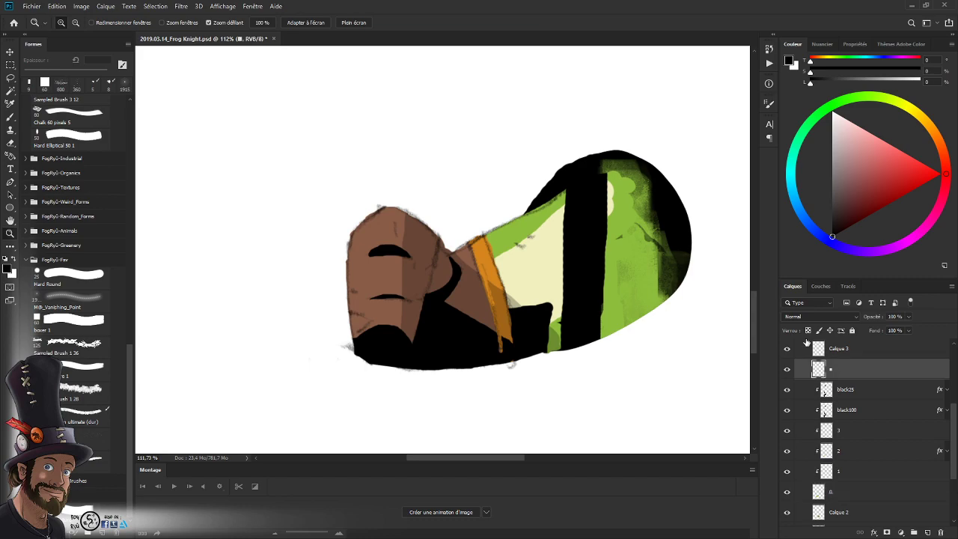
click(384, 216)
key(e)
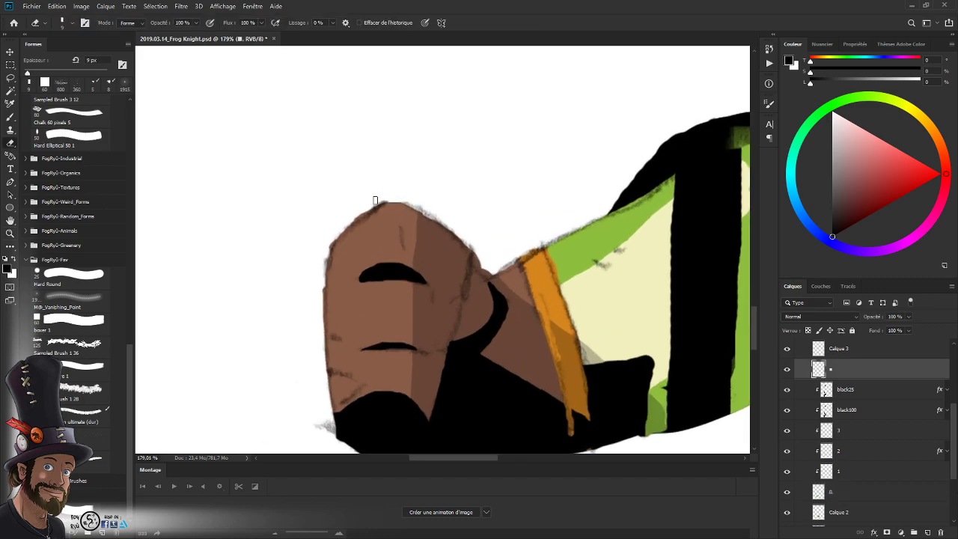
key(z)
alt+click(524, 239)
drag(518, 339, 480, 304)
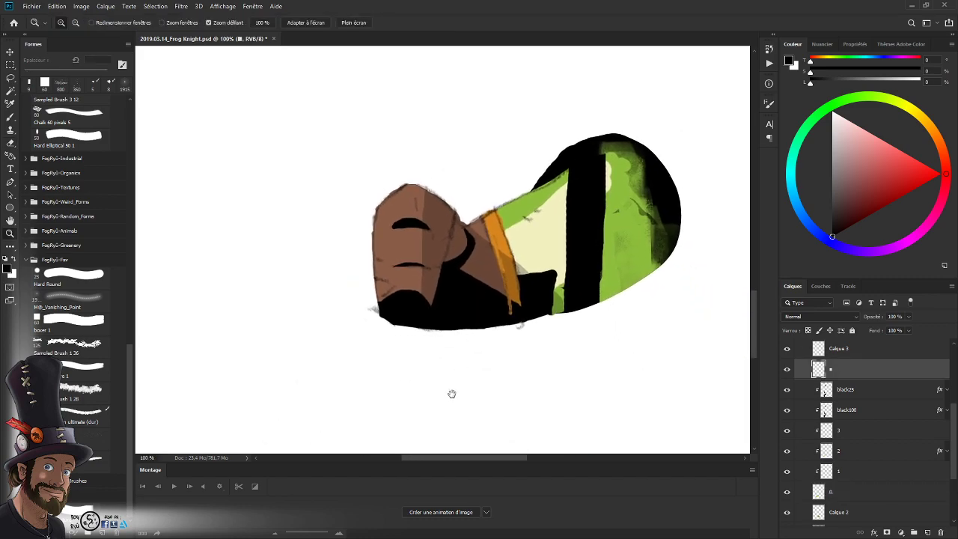
- Toggle black25, black100, 3, 2 and 1 one by one to examine what each clipped layer contributes to the arm
scroll(947, 445, up, 1)
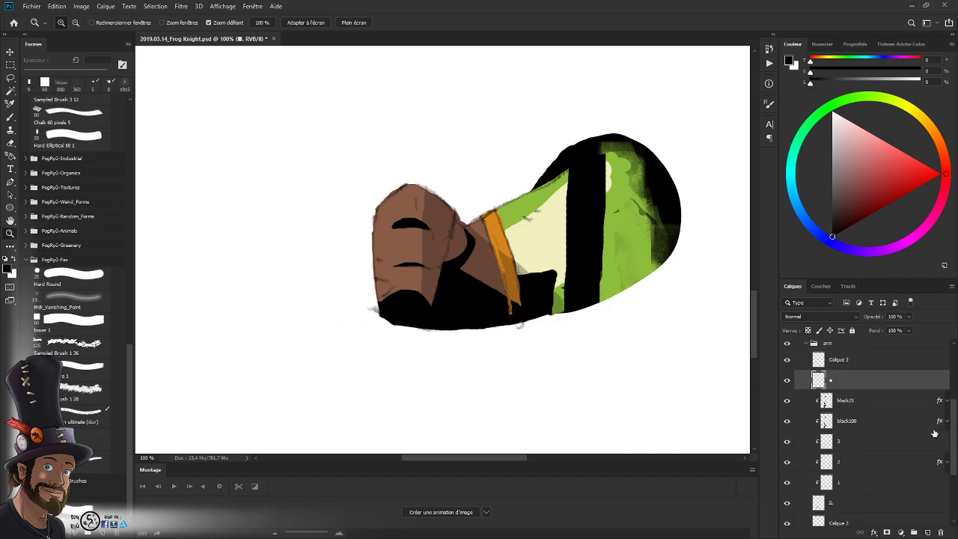
click(786, 402)
click(787, 403)
click(786, 423)
click(786, 423)
click(787, 442)
click(786, 442)
click(786, 463)
click(787, 463)
click(786, 483)
click(788, 483)
- Merge the arm layers from black25 down to layer 0 into one layer and display the rulers
click(857, 400)
shift+click(851, 503)
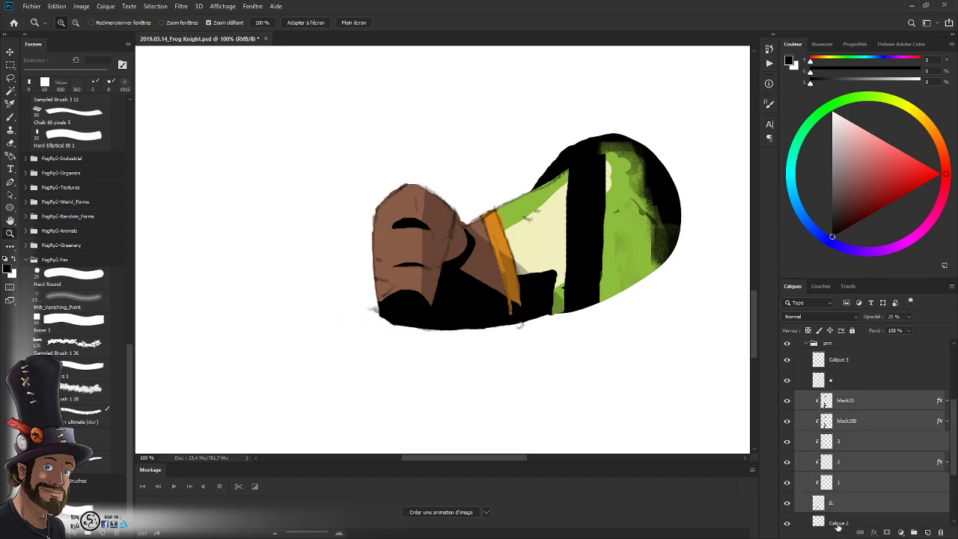
key(ctrl+e)
key(ctrl+r)
- Check the merged arm layer by toggling its visibility, merge it down into Calque 2 and toggle the result
click(787, 401)
click(786, 401)
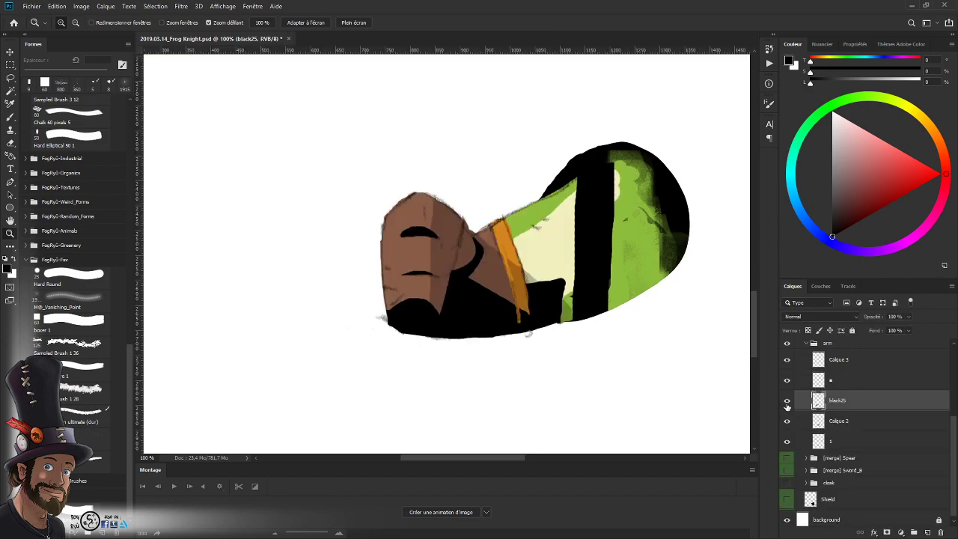
click(787, 402)
click(786, 401)
click(786, 401)
click(787, 401)
key(ctrl+e)
click(786, 419)
click(787, 419)
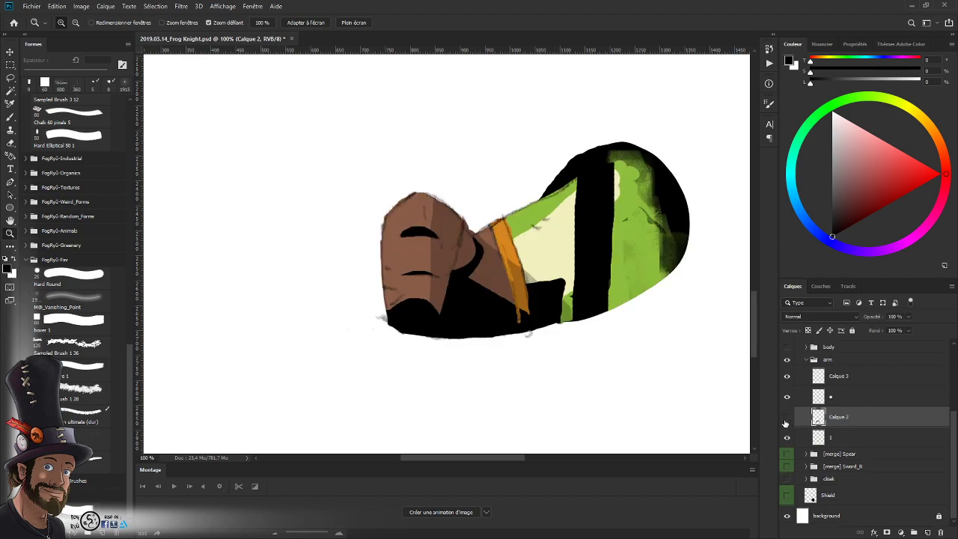
- Toggle Calque 2 and layer 1 to compare them, hide Calque 3 and merge Calque 2 down into layer 1
click(786, 419)
click(786, 419)
click(786, 437)
click(786, 437)
click(787, 438)
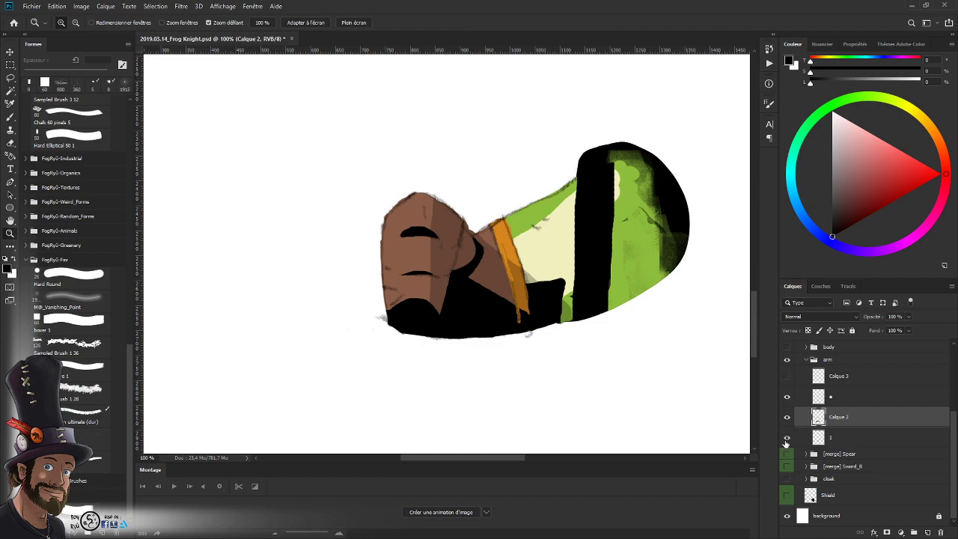
click(786, 438)
key(ctrl+e)
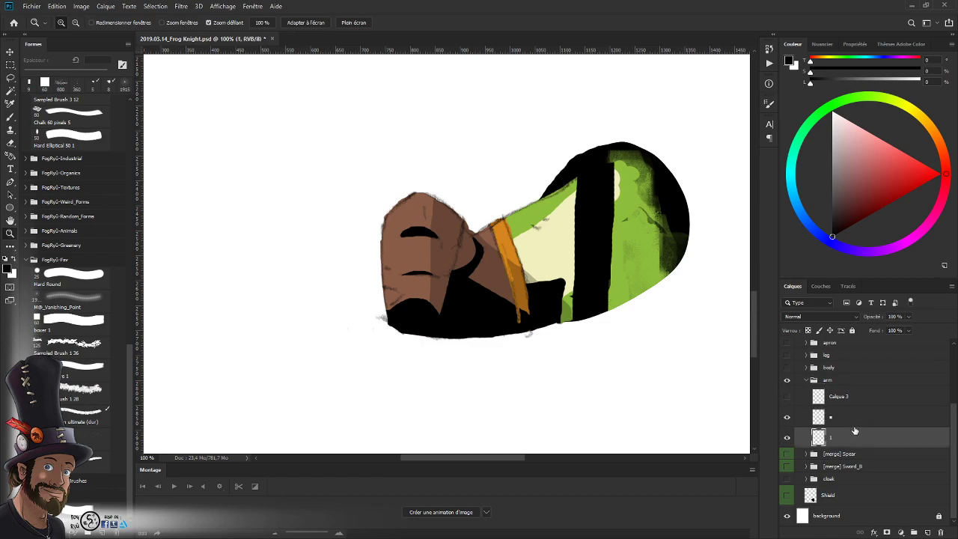
- Examine the merged arm up close and toggle the line layer to see what it contributes
scroll(591, 199, up, 2)
key(e)
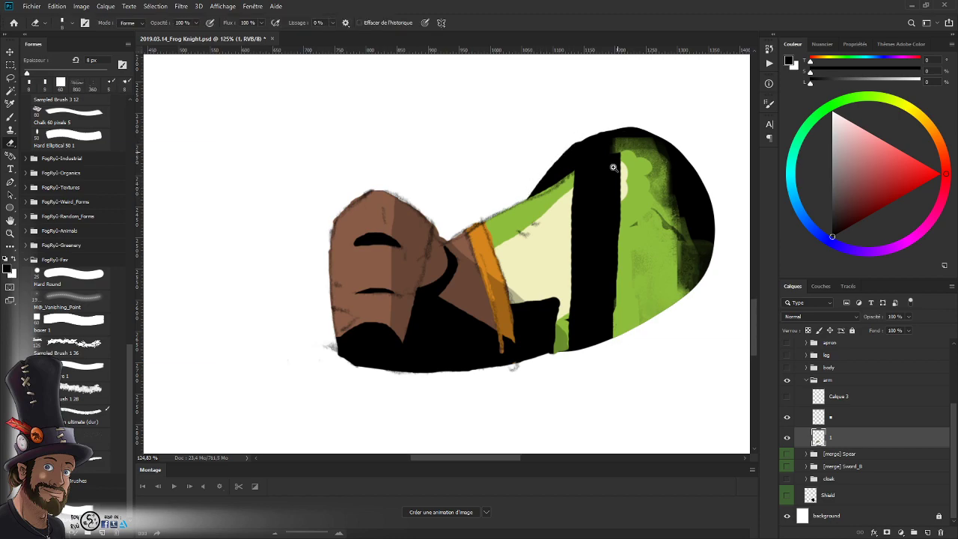
drag(614, 230, 540, 230)
drag(539, 302, 557, 293)
drag(514, 233, 557, 233)
drag(514, 354, 501, 352)
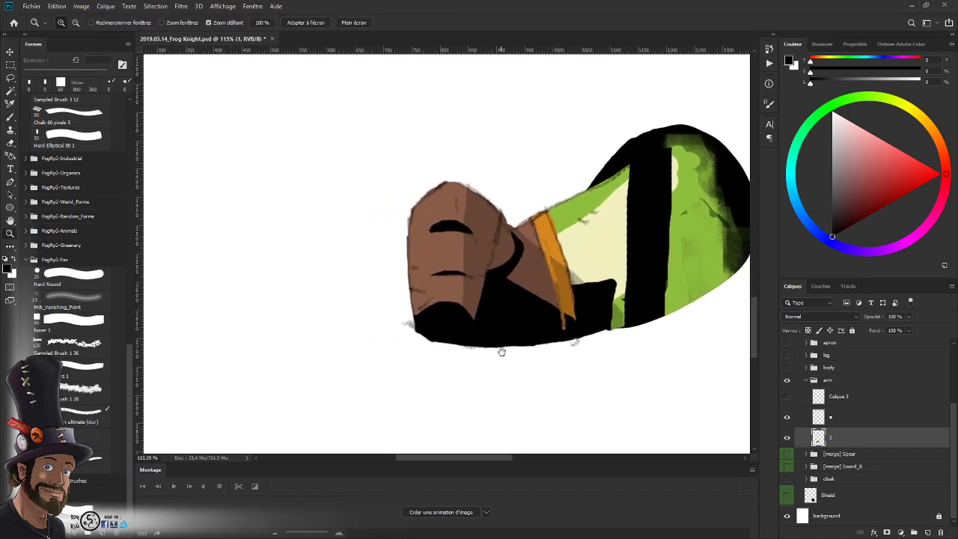
click(788, 418)
click(787, 418)
drag(487, 274, 461, 333)
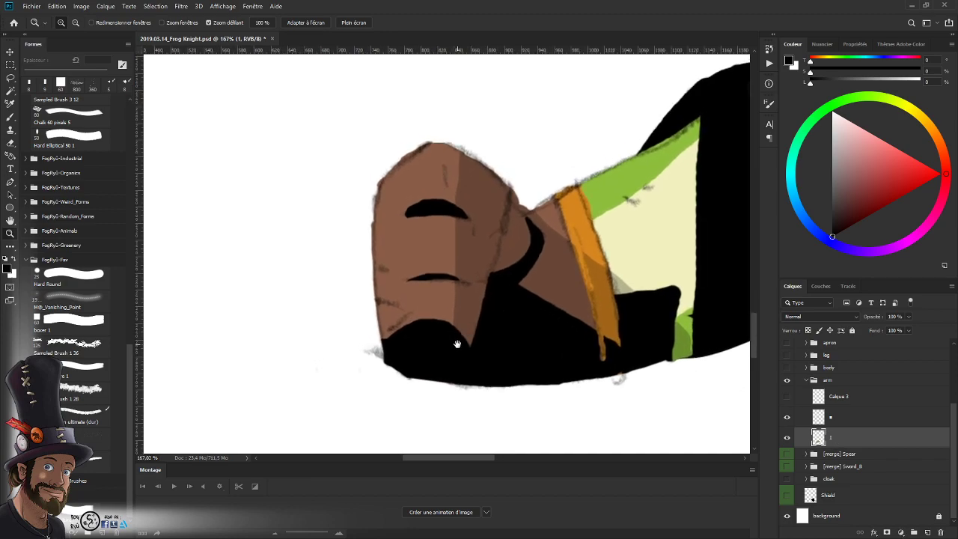
- Lasso the fist's main block along the thumb and glove edge and move it from layer 1 onto a new layer
key(l)
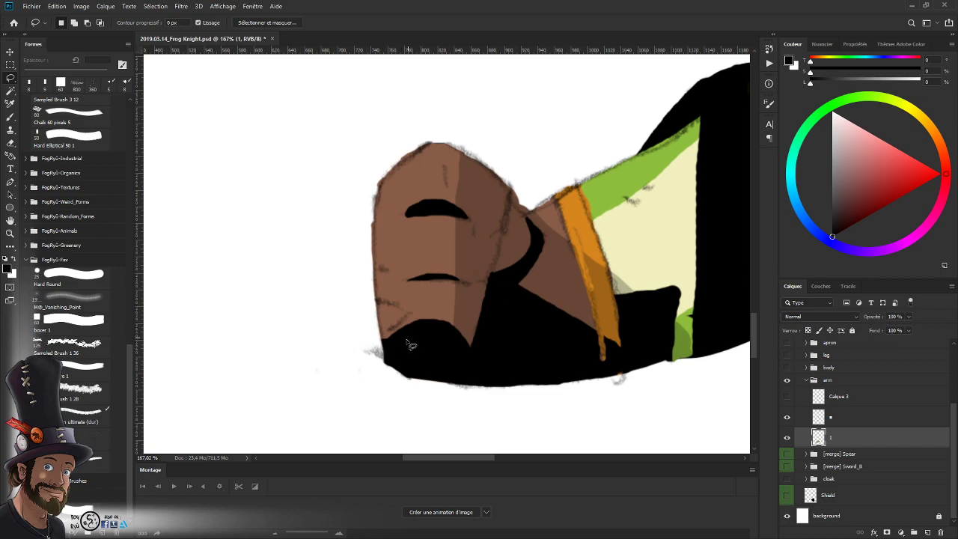
mouse_move(380, 344)
mouse_down()
mouse_move(440, 341)
mouse_move(469, 363)
mouse_move(482, 322)
mouse_move(475, 356)
mouse_move(480, 345)
mouse_move(517, 186)
mouse_move(445, 110)
mouse_move(344, 278)
mouse_move(374, 366)
mouse_up()
key(Delete)
key(ctrl+v)
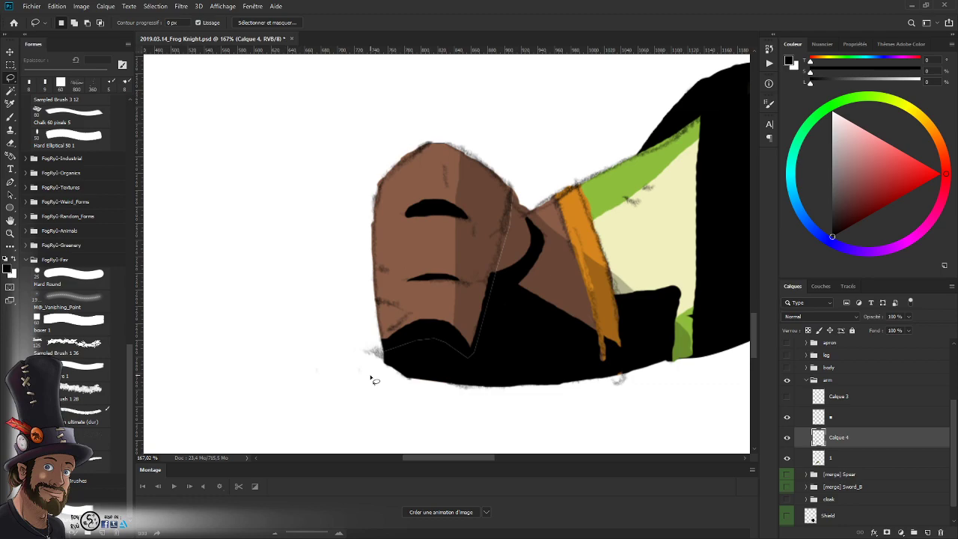
- Use Calque 4's outline to cut the fist's linework onto its own layer and place Calque 4 directly beneath it
ctrl+click(818, 438)
key(alt+bracketright)
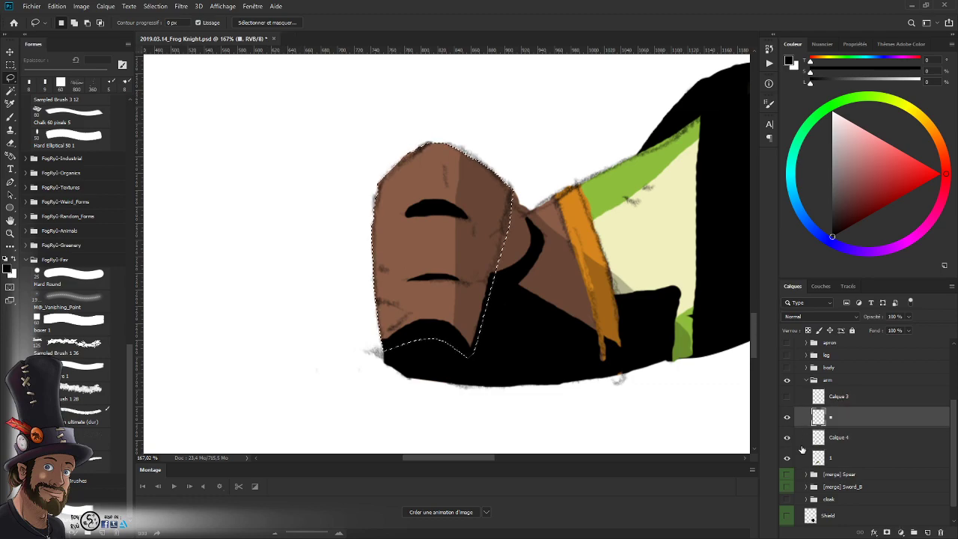
key(Delete)
key(ctrl+d)
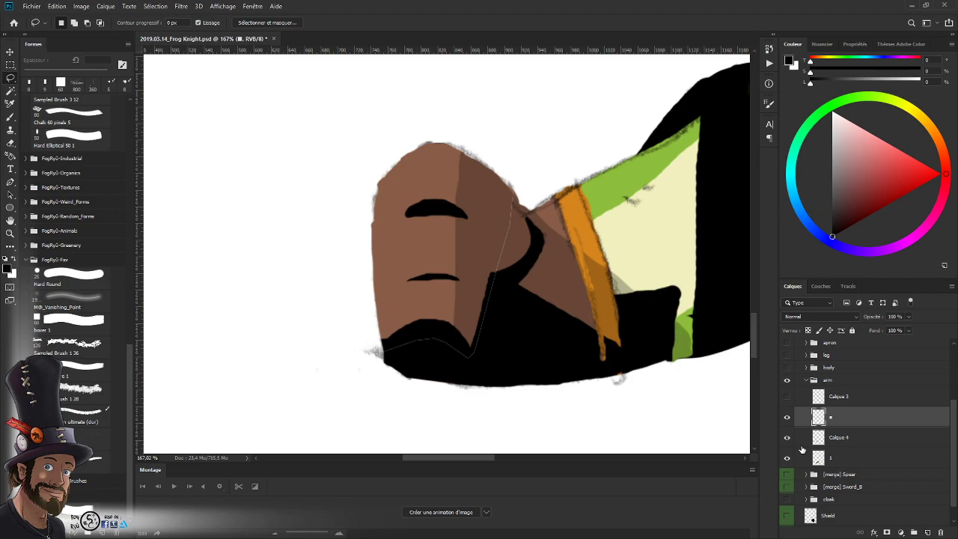
key(ctrl+v)
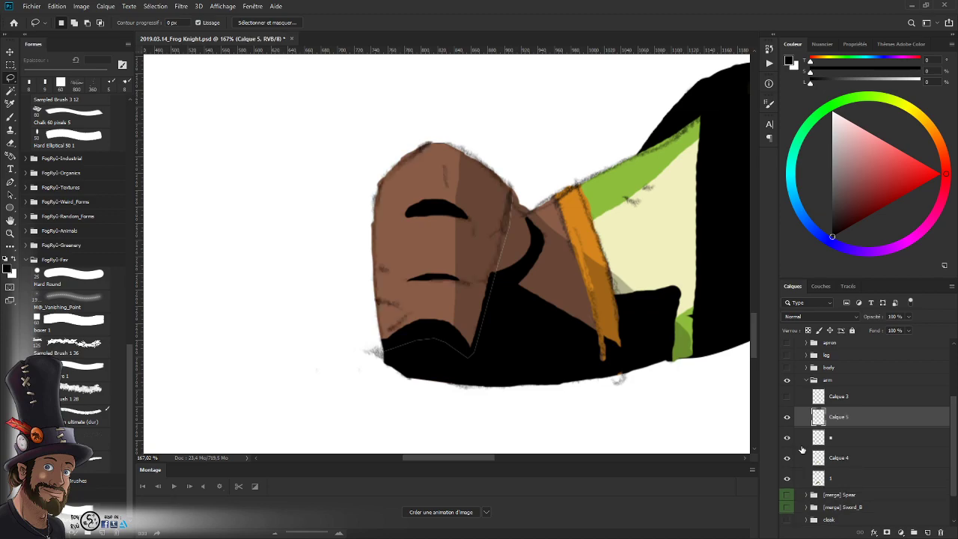
key(ctrl+e)
key(ctrl+shift+d)
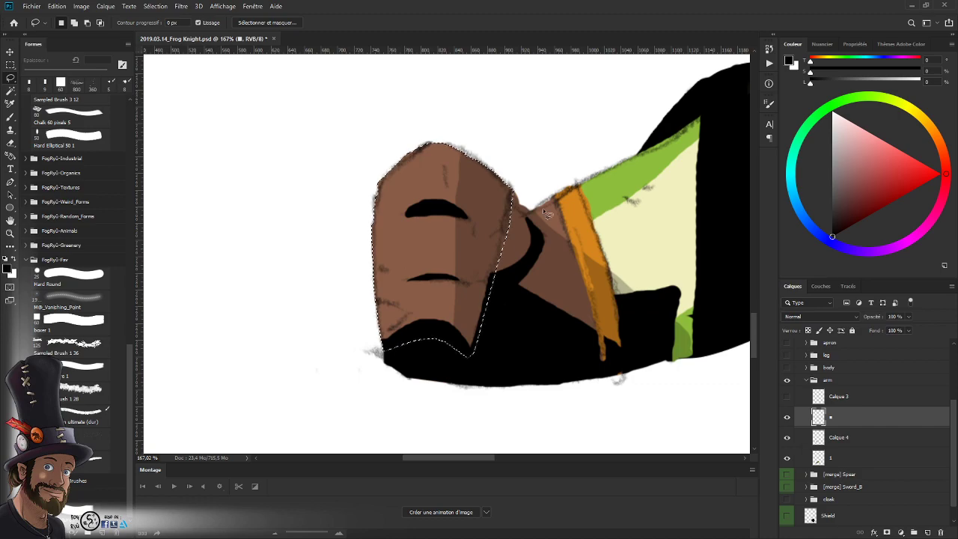
mouse_move(516, 196)
mouse_down()
mouse_move(520, 150)
mouse_move(365, 117)
mouse_move(347, 298)
mouse_move(383, 348)
mouse_up()
key(ctrl+j)
drag(842, 455, 870, 419)
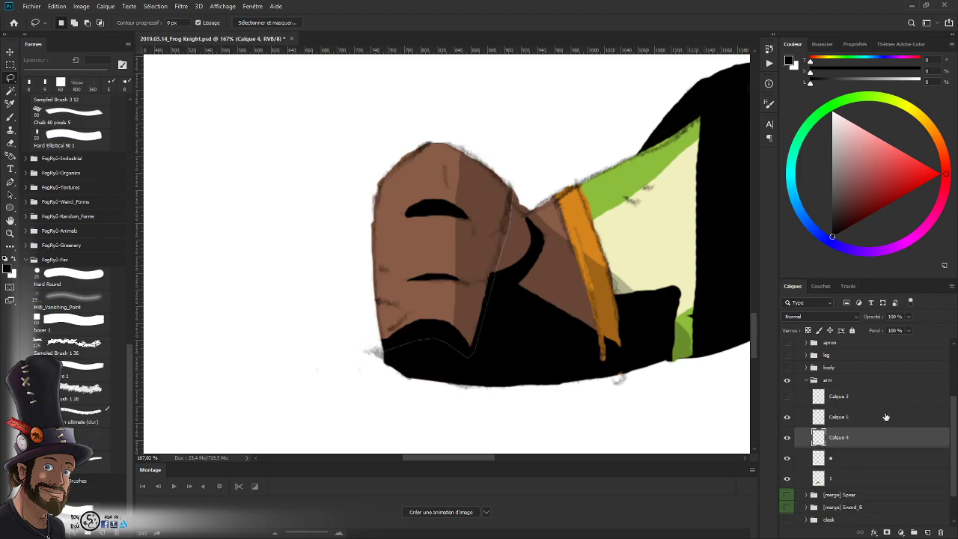
- Hide Calque 4 and Calque 5 and select layer 1 to work on the arm beneath the fist
drag(787, 442, 787, 420)
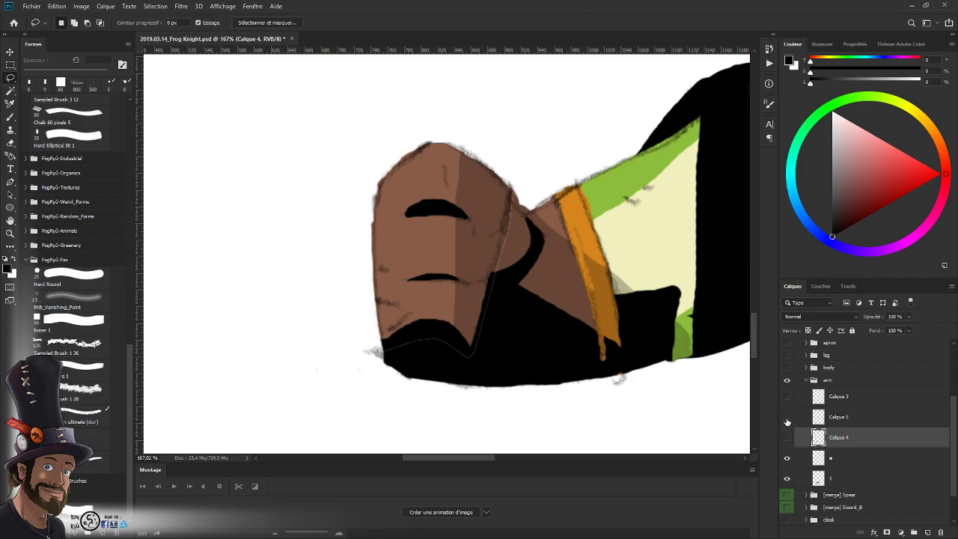
click(847, 480)
key(z)
drag(521, 262, 532, 261)
alt+click(530, 230)
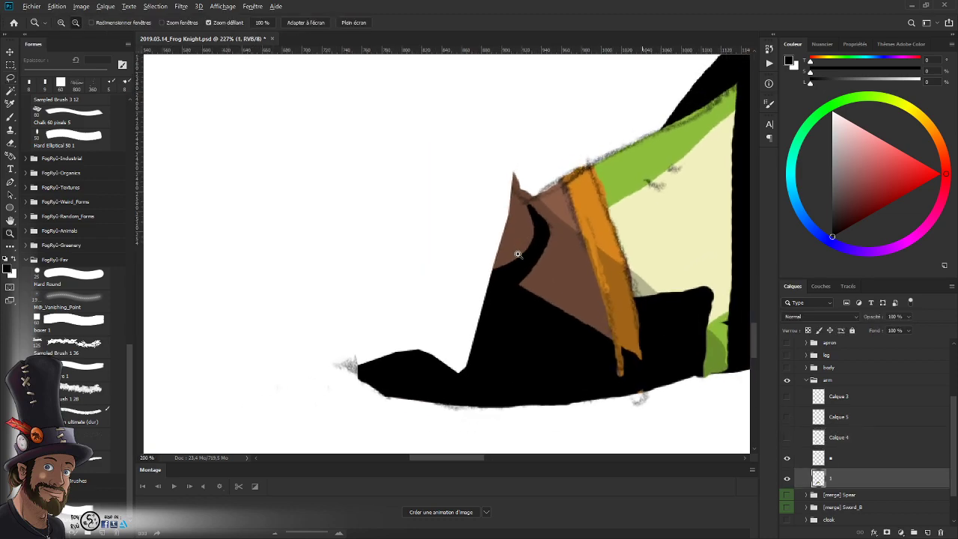
- Sample the thumb's dark brown and lasso a rounded area that completes the thumb beyond its cut edge on layer 1
key(b)
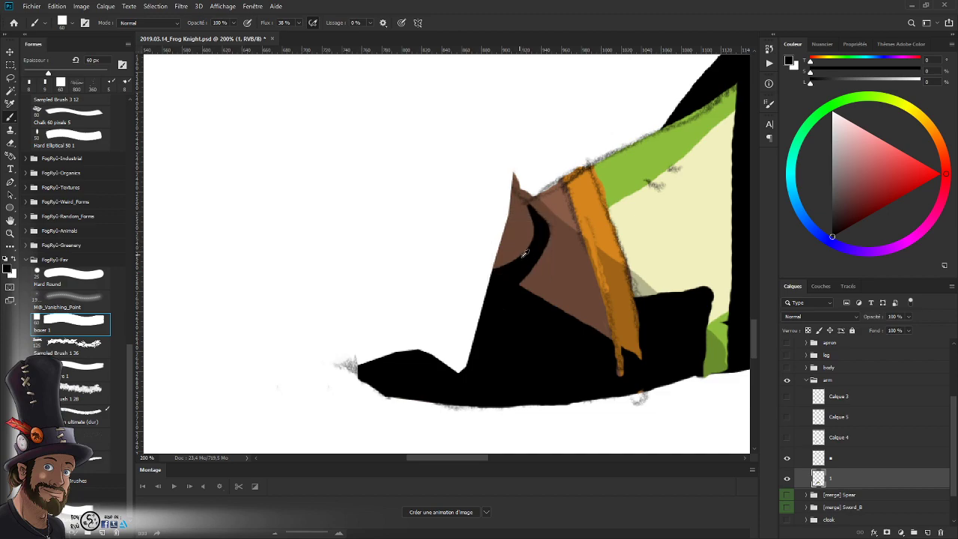
alt+click(524, 235)
drag(529, 261, 580, 276)
key(l)
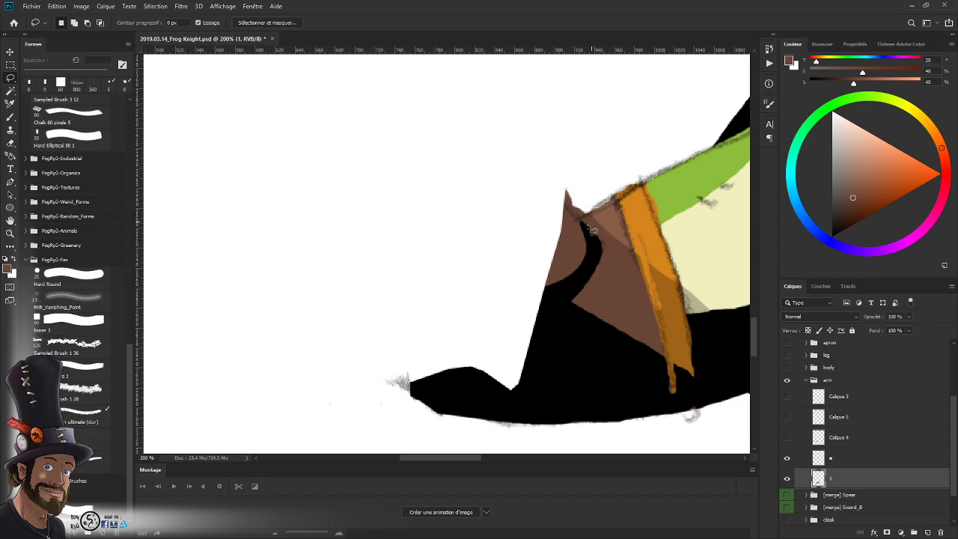
key(z)
mouse_move(576, 213)
mouse_down()
mouse_move(552, 248)
mouse_move(596, 217)
mouse_move(590, 202)
mouse_up()
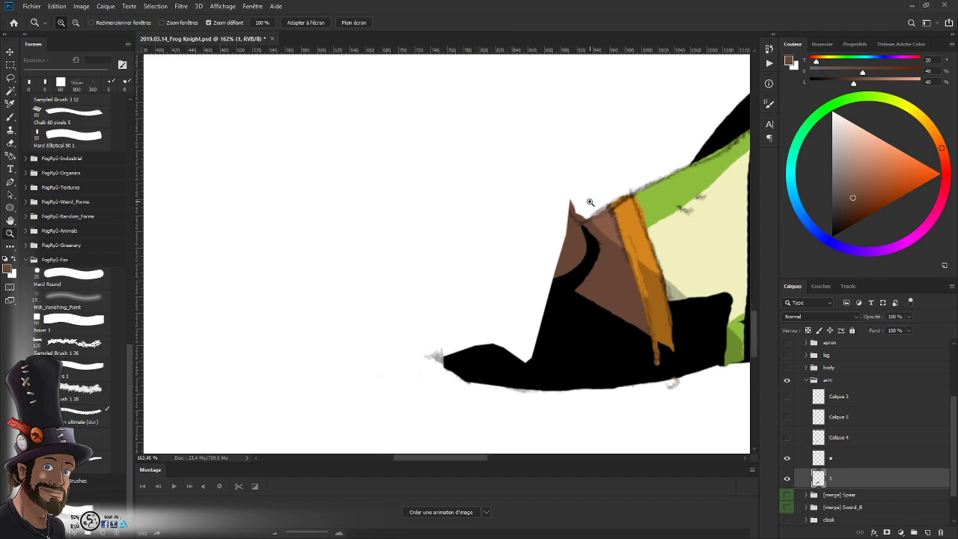
key(l)
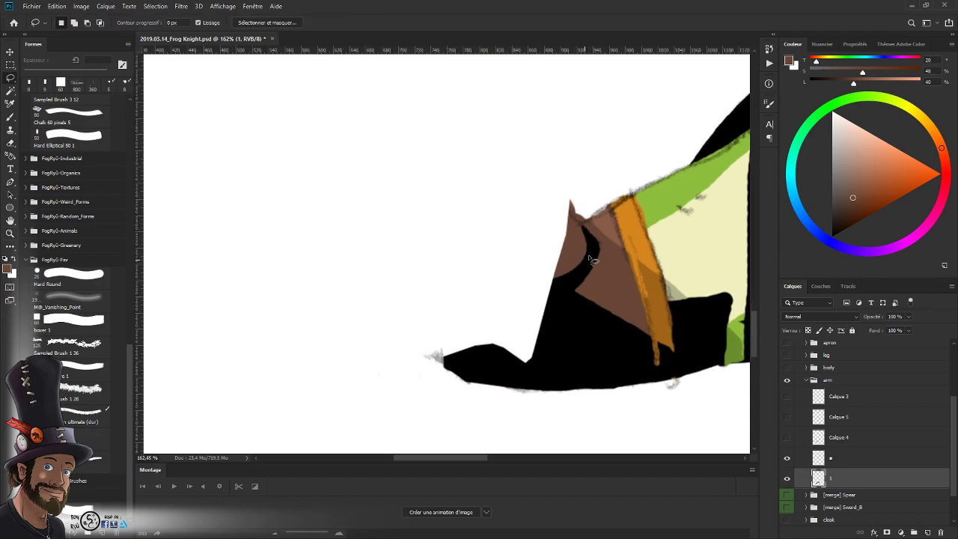
mouse_move(572, 209)
mouse_down()
mouse_move(544, 210)
mouse_move(531, 283)
mouse_move(571, 212)
mouse_up()
mouse_move(578, 274)
mouse_down()
mouse_move(588, 250)
mouse_move(583, 228)
mouse_move(559, 210)
mouse_move(540, 212)
mouse_move(516, 238)
mouse_move(516, 262)
mouse_move(557, 282)
mouse_up()
- Fill the rounded thumb selection with the sampled brown and move it from layer 1 onto a new layer
key(b)
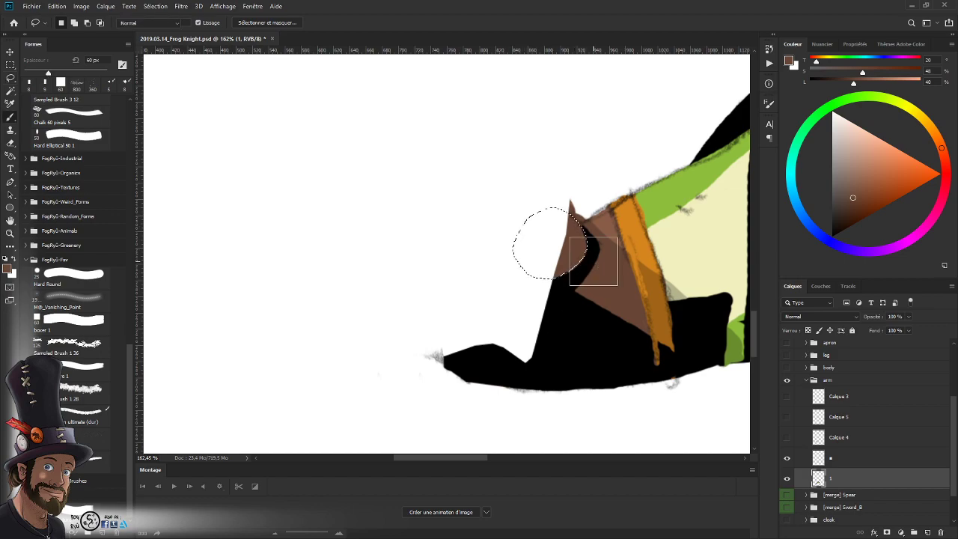
key(shift+F5)
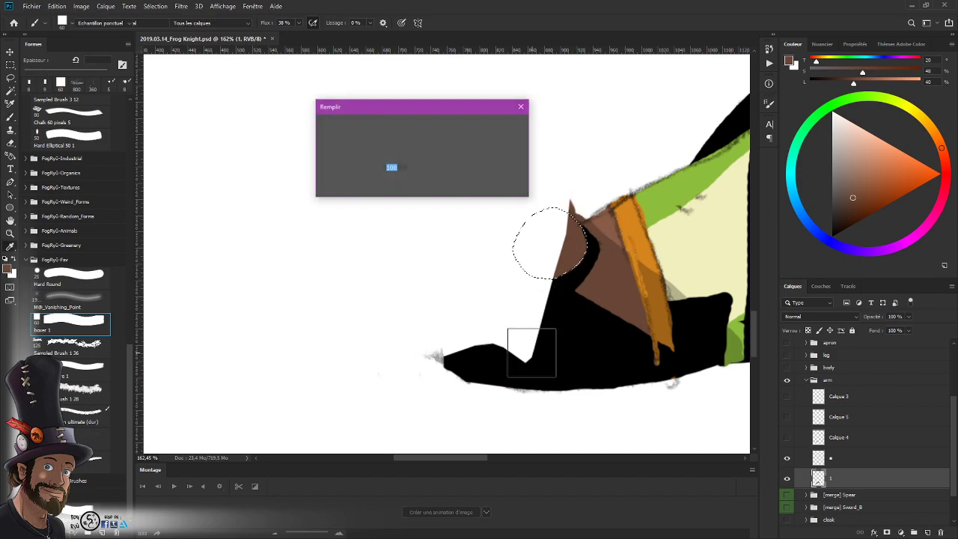
key(Return)
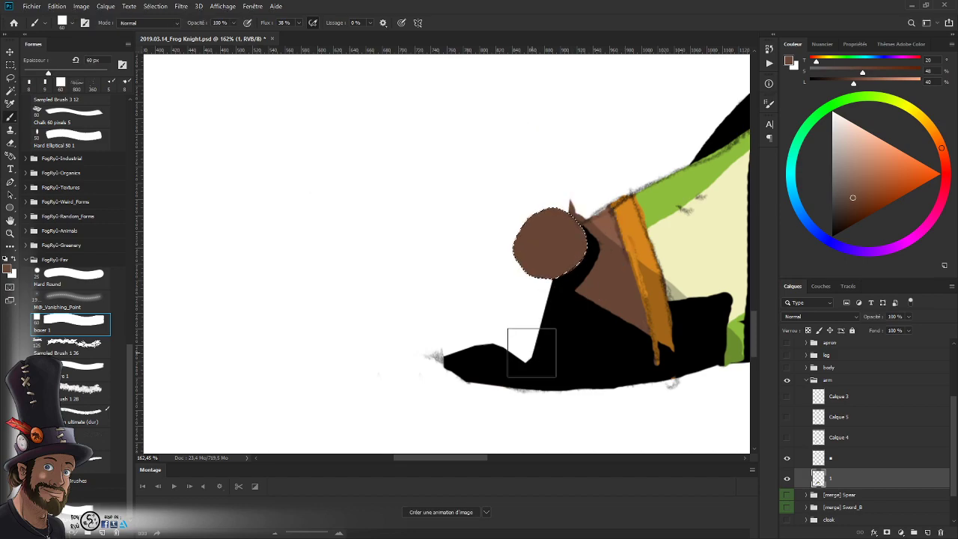
key(ctrl+x)
key(ctrl+shift+v)
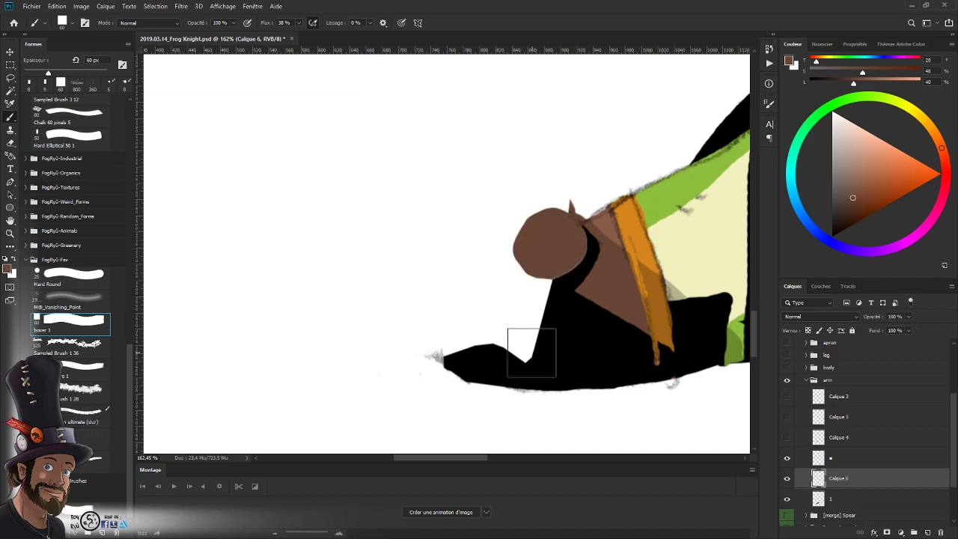
- Hide the separated thumb layer Calque 6, show the fist layer Calque 4 and select layer 1
key(z)
drag(589, 256, 592, 277)
drag(585, 296, 558, 278)
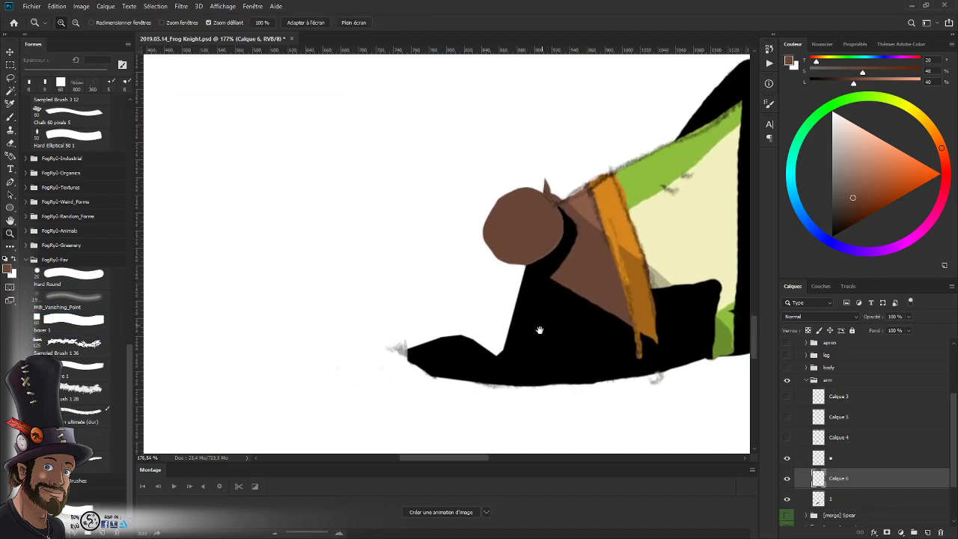
drag(546, 416, 543, 402)
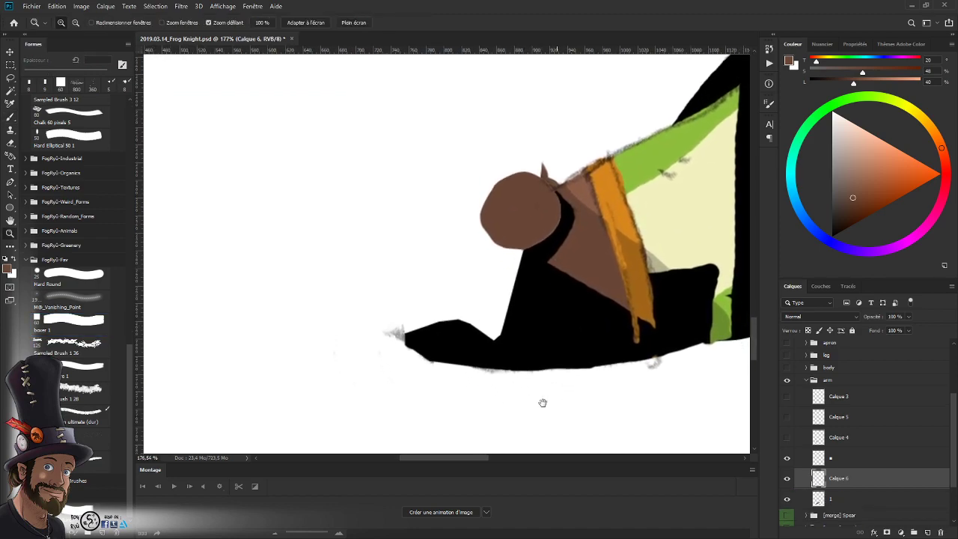
click(787, 478)
click(787, 439)
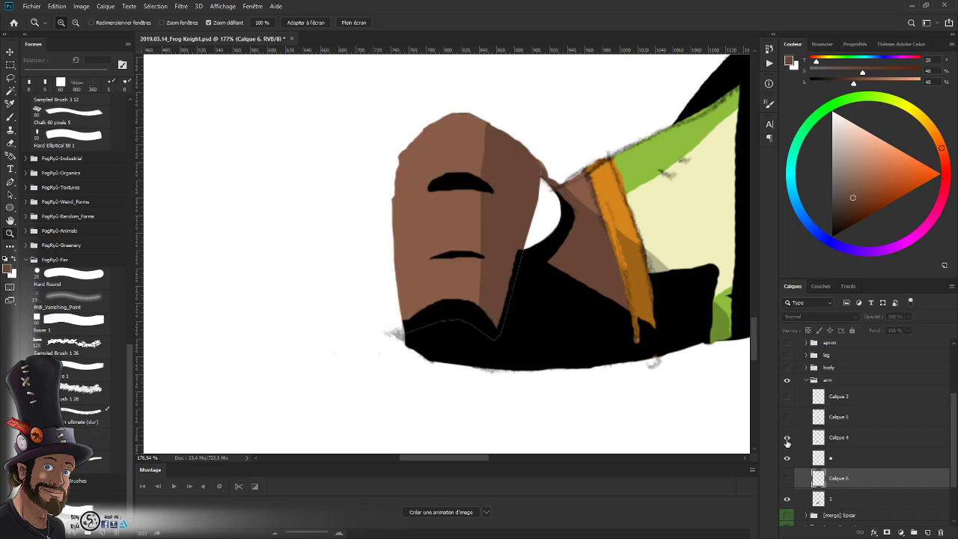
click(847, 499)
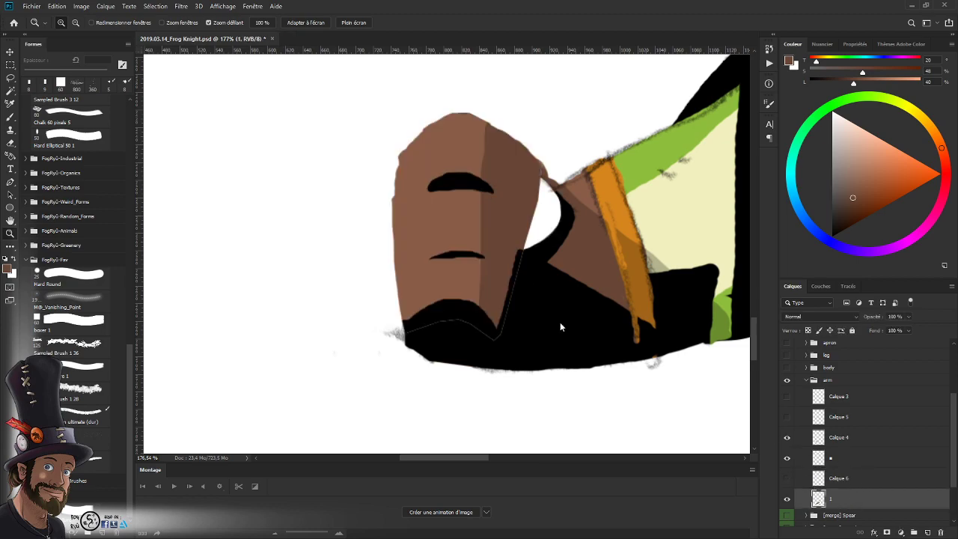
- Lasso the area behind the fist and thumb on layer 1, fill it with the sampled black and deselect
key(l)
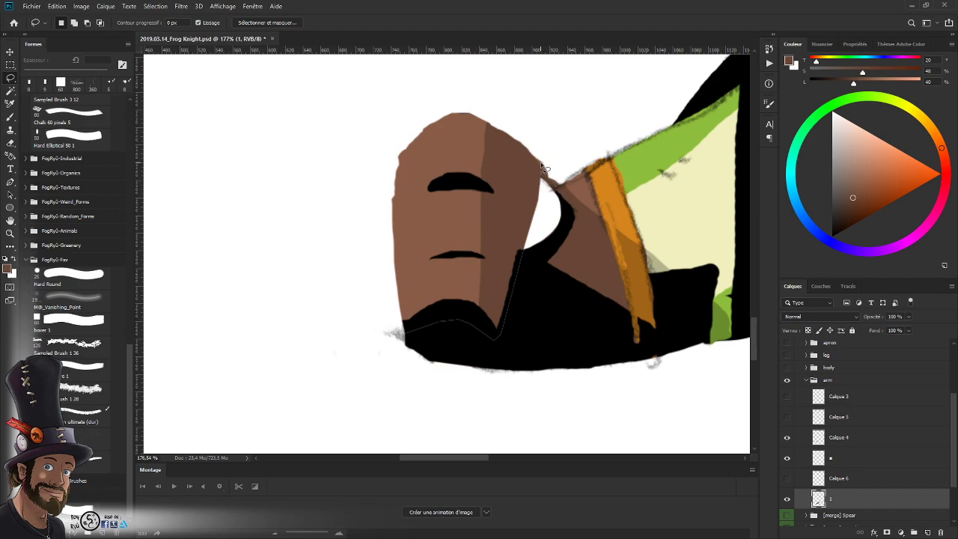
mouse_move(544, 167)
mouse_down()
mouse_move(496, 139)
mouse_move(450, 134)
mouse_move(422, 155)
mouse_move(402, 223)
mouse_move(407, 338)
mouse_move(438, 349)
mouse_move(502, 345)
mouse_move(529, 323)
mouse_move(539, 253)
mouse_move(566, 212)
mouse_move(547, 179)
mouse_up()
key(b)
alt+click(564, 321)
key(shift+BackSpace)
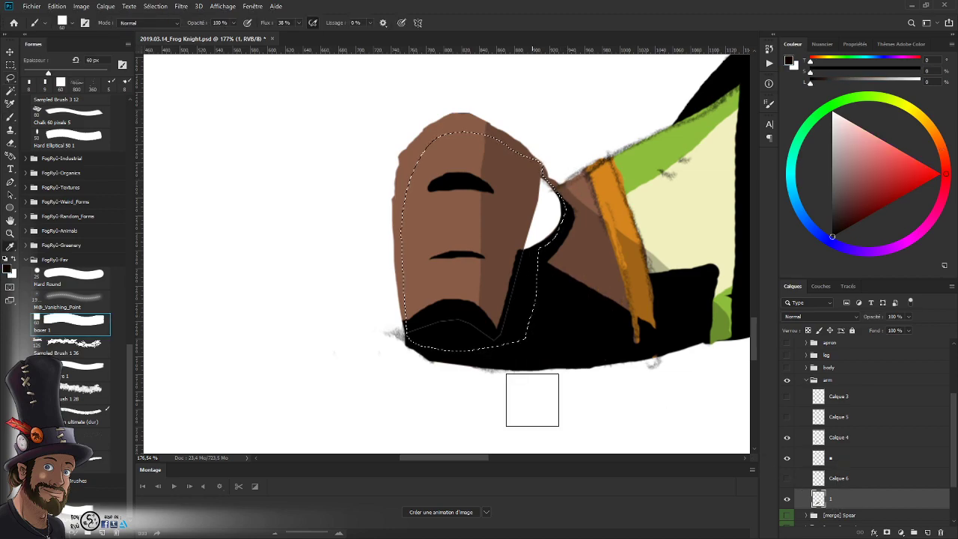
key(Escape)
mouse_move(550, 263)
mouse_down()
mouse_move(556, 219)
mouse_move(545, 187)
mouse_move(517, 274)
mouse_move(491, 311)
mouse_up()
key(ctrl+d)
key(z)
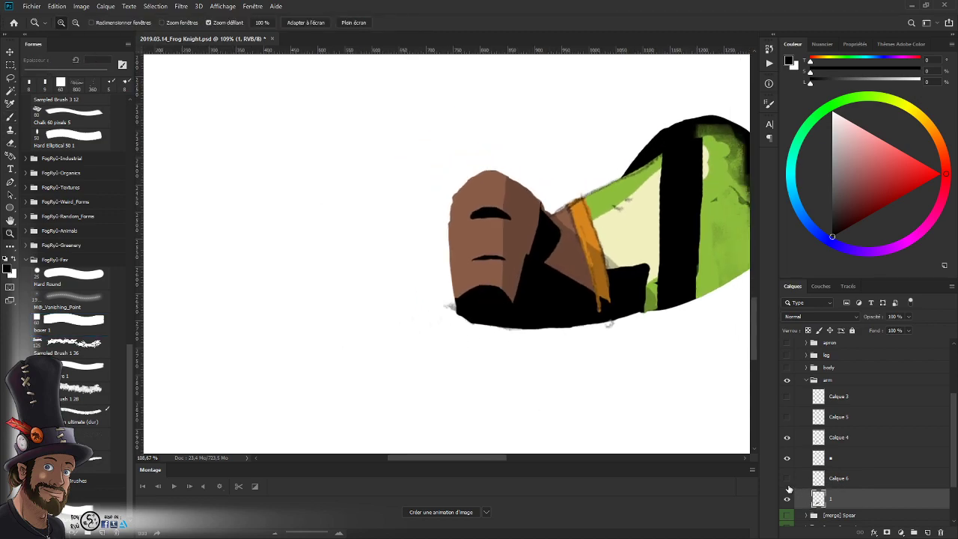
- Turn on the visibility of the Calque 6 and Calque 5 layers inside the arm group
click(787, 479)
click(787, 479)
click(787, 480)
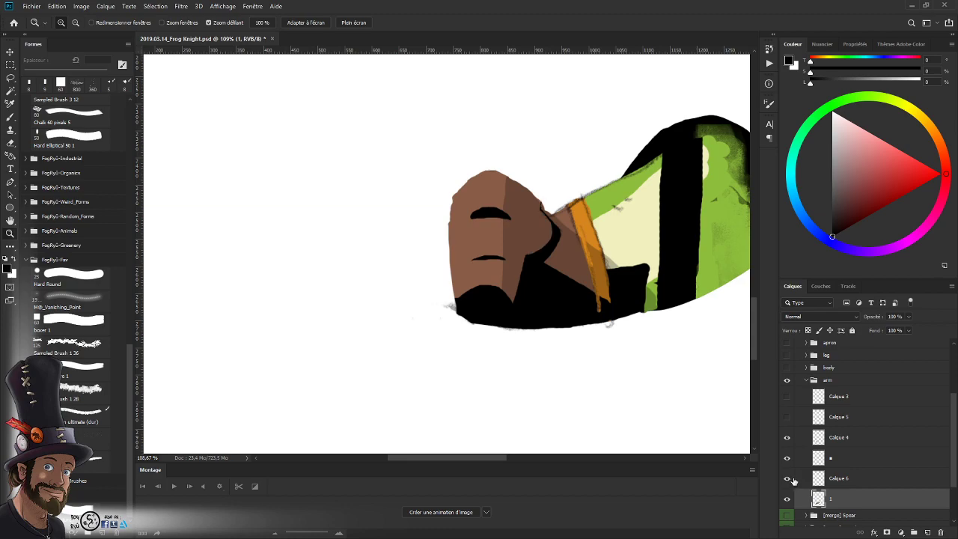
click(786, 417)
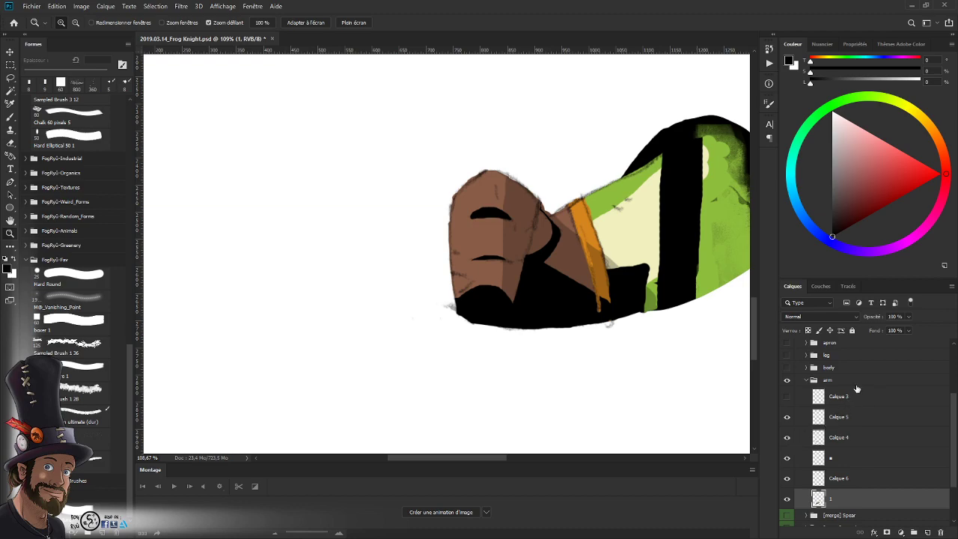
- Toggle the visibility of Calque 4 and Calque 5 to check which parts of the fist they contain
drag(786, 434, 786, 419)
drag(562, 307, 490, 307)
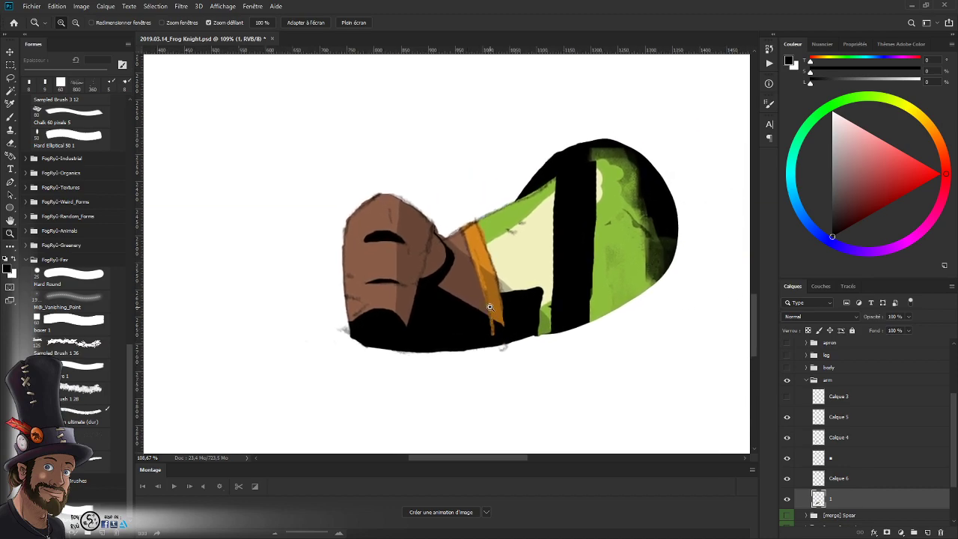
mouse_move(787, 417)
mouse_down()
mouse_move(787, 438)
mouse_move(785, 421)
mouse_up()
click(787, 438)
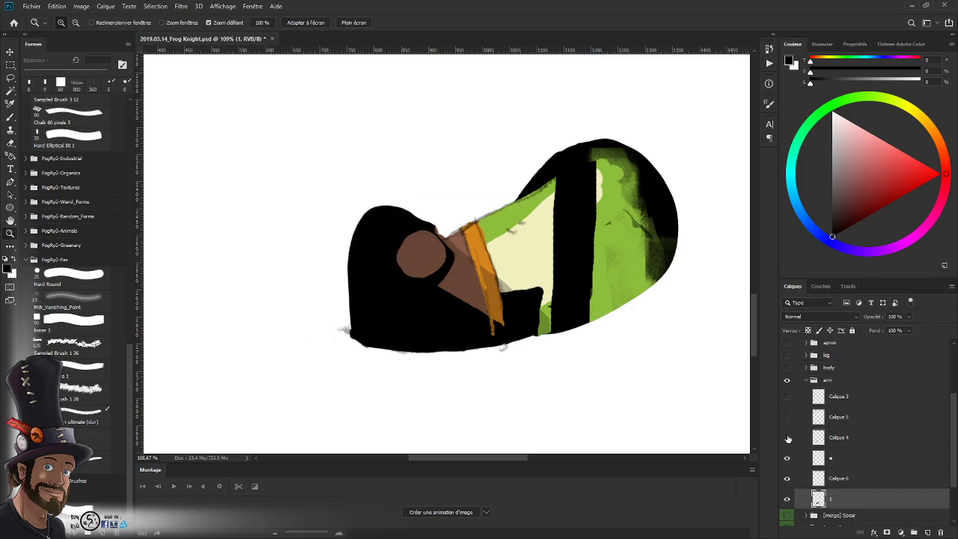
click(785, 417)
click(785, 437)
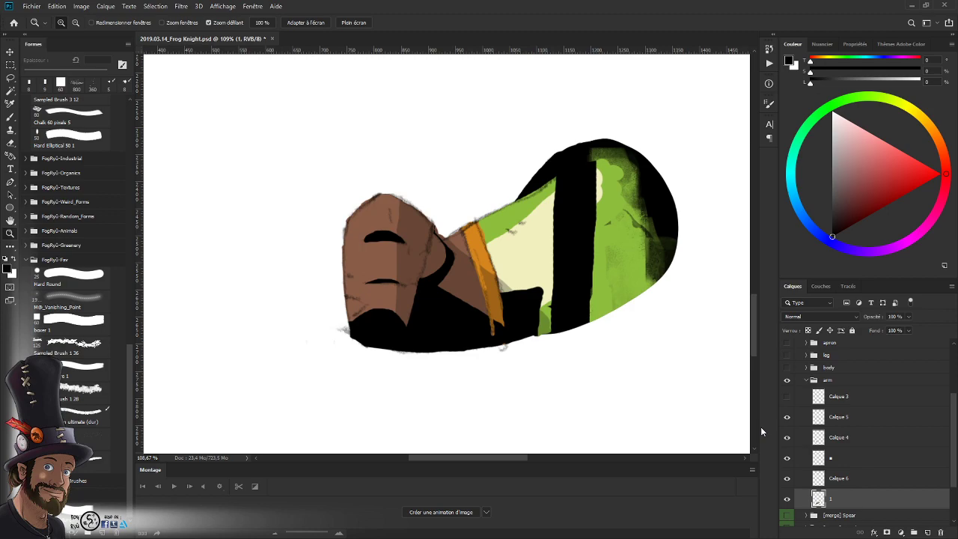
- Group the Calque 5 and Calque 4 layers together and check the fingers by toggling the group's visibility
click(852, 418)
shift+click(852, 437)
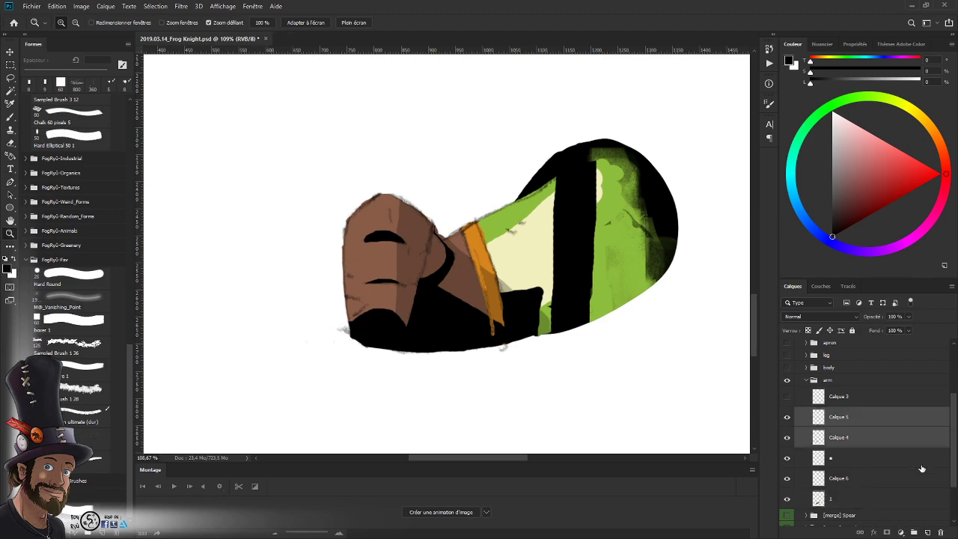
click(912, 532)
click(786, 417)
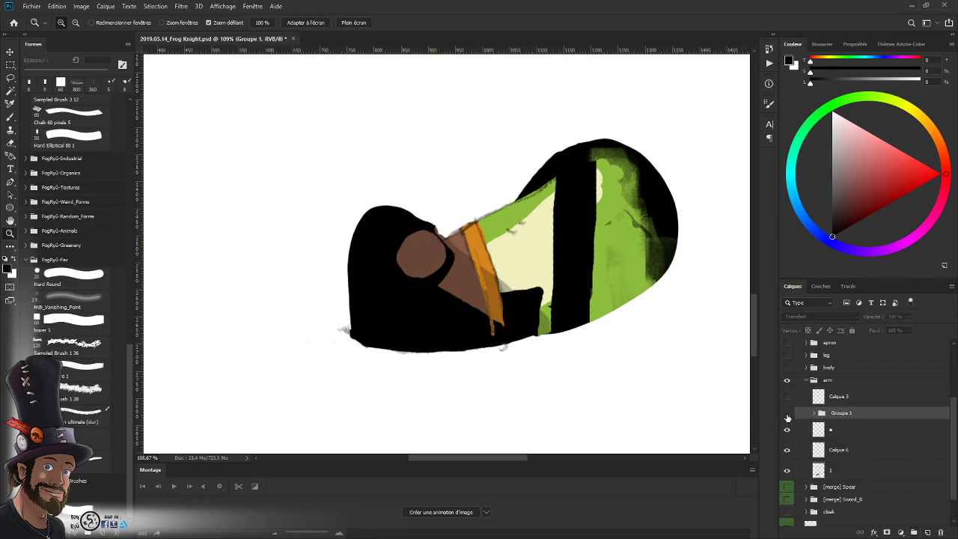
click(786, 414)
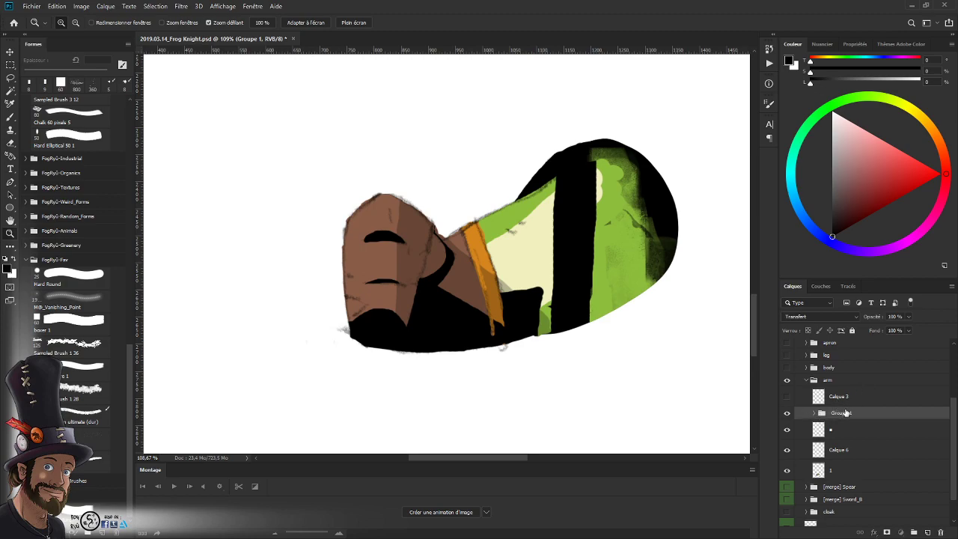
- Move the new fingers group out of the arm group, placing it directly above arm
drag(846, 414, 852, 380)
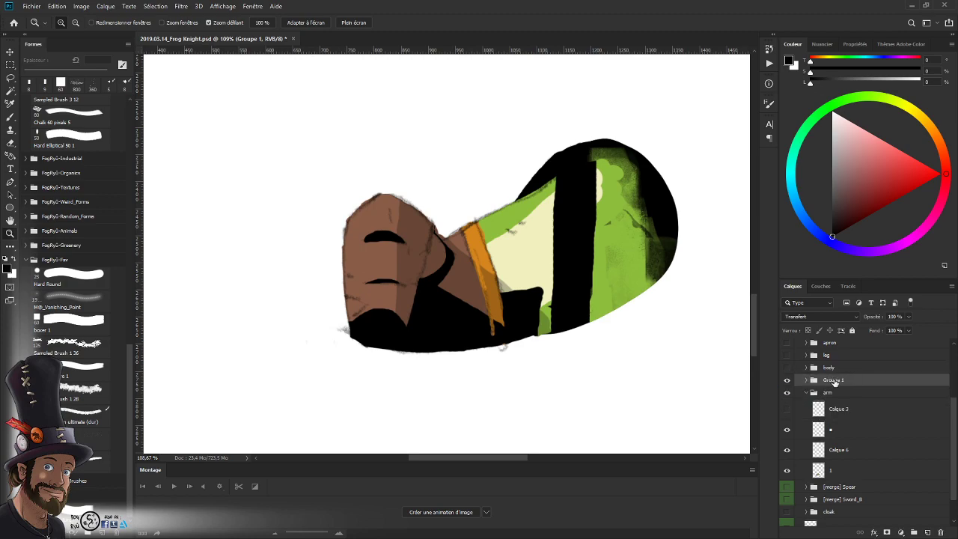
click(786, 381)
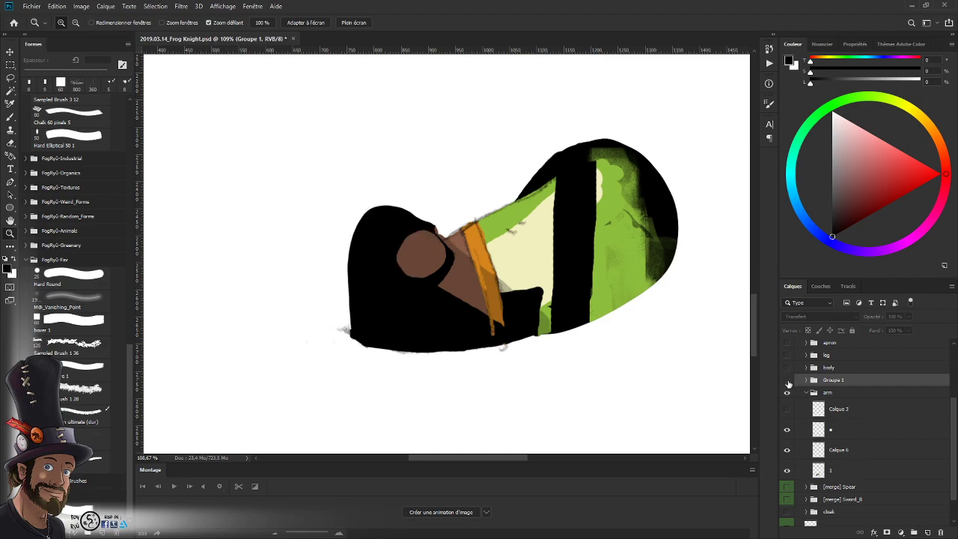
click(785, 380)
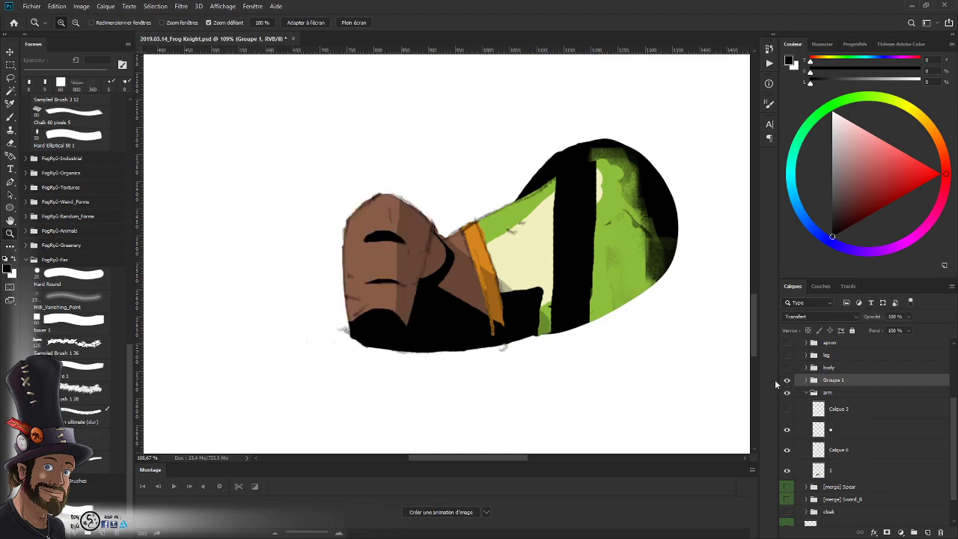
- Duplicate the adjustment group directly above Groupe 1 and move Groupe 1 into the bottom of the copy
drag(951, 425, 955, 368)
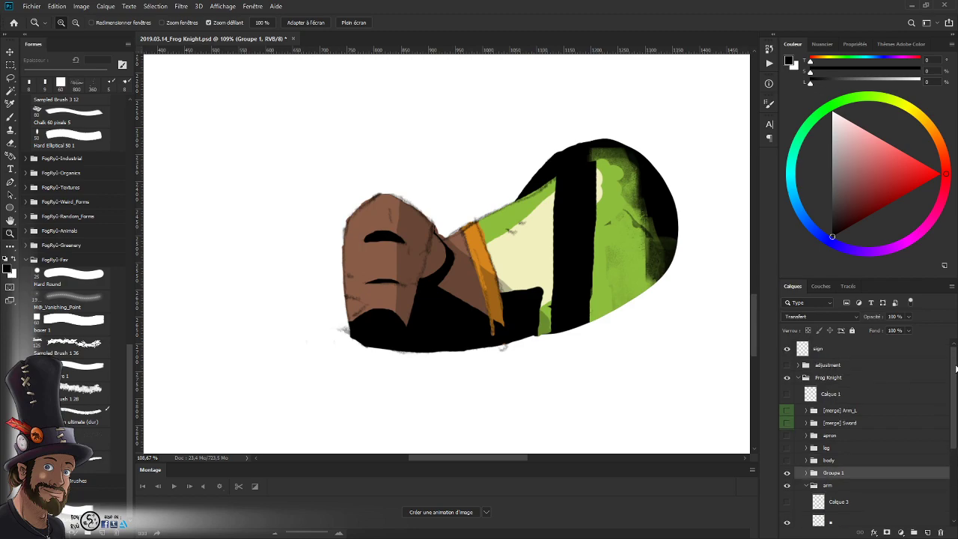
drag(842, 365, 850, 471)
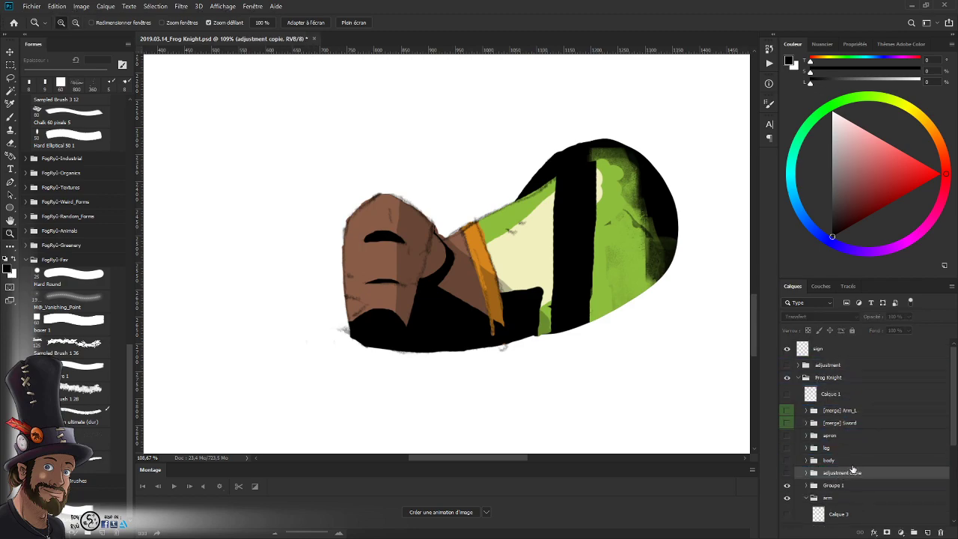
scroll(812, 449, down, 1)
click(807, 438)
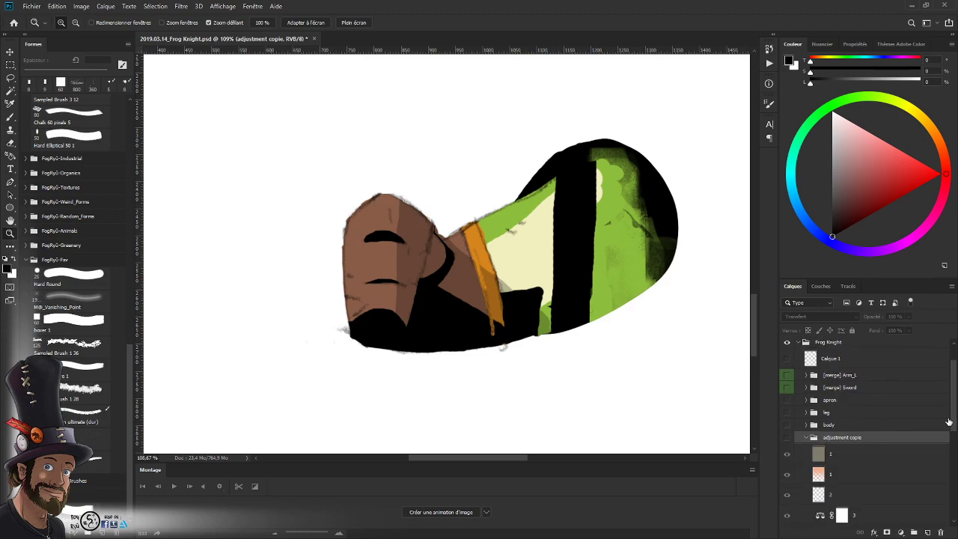
scroll(831, 449, down, 3)
click(849, 461)
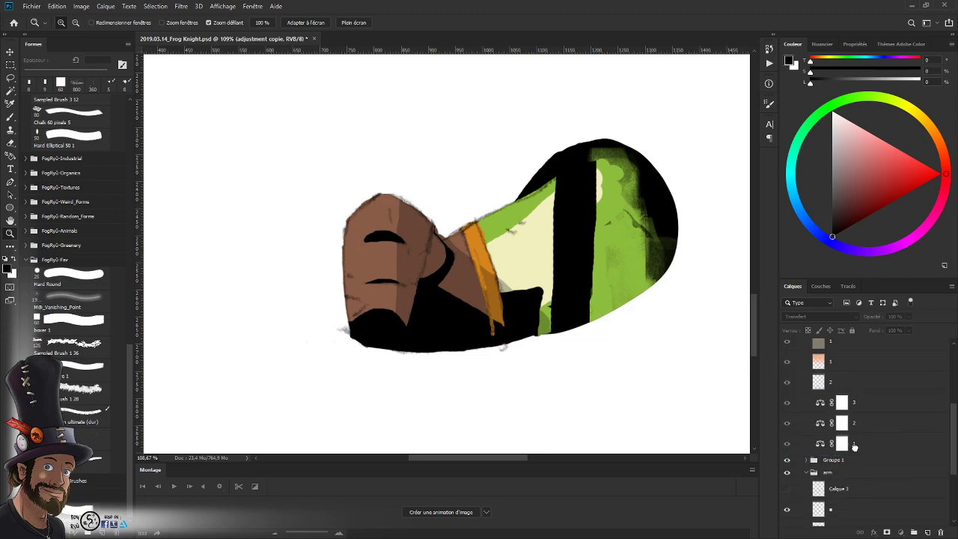
- Clip all six adjustment layers in the adjustment copy to Groupe 1 and make the copied group visible
alt+click(849, 451)
alt+click(859, 430)
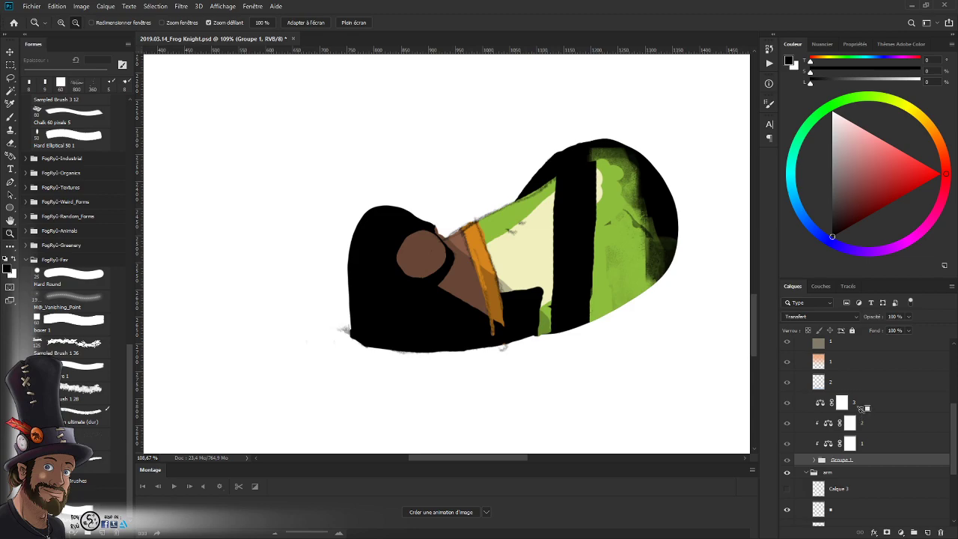
alt+click(853, 412)
alt+click(843, 392)
alt+click(843, 371)
alt+click(846, 351)
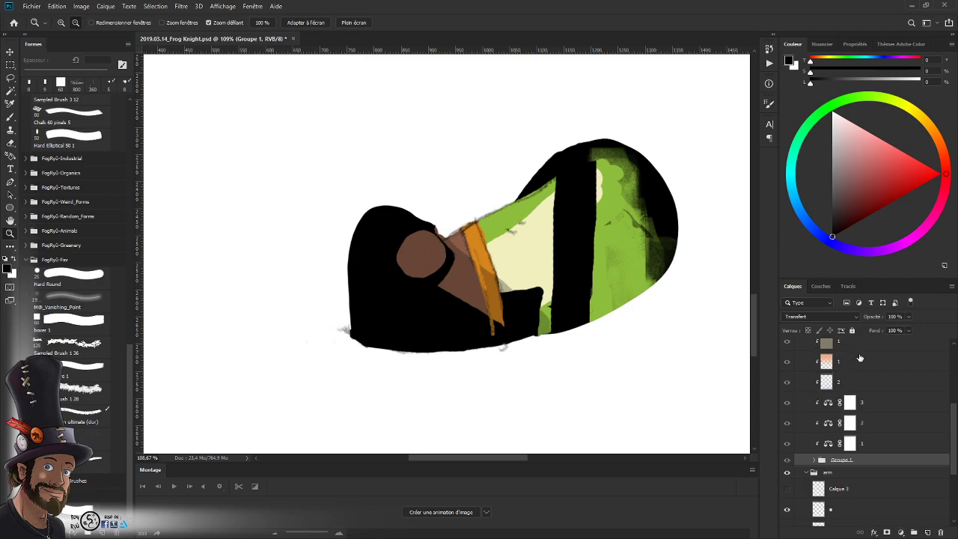
scroll(830, 419, up, 2)
click(786, 372)
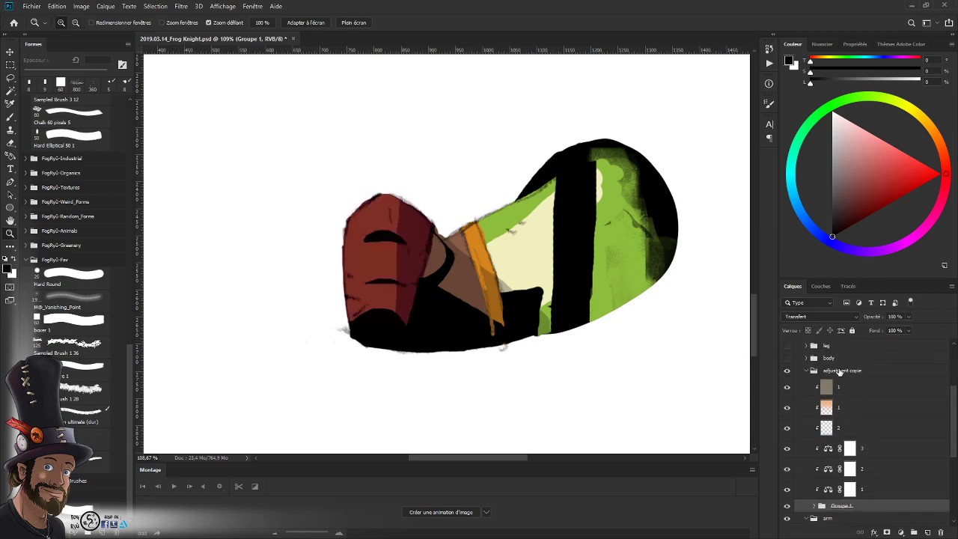
- Rename the adjustment copy group as "[merge] Hand_R_Fingers" and collapse it
double_click(840, 370)
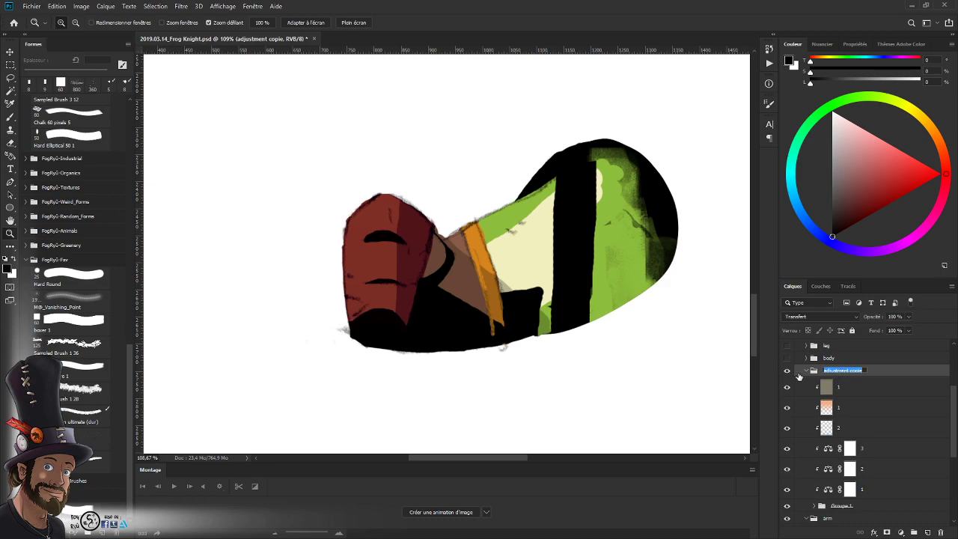
key(BackSpace)
text([merge] Hand_R_Fingers)
key(Return)
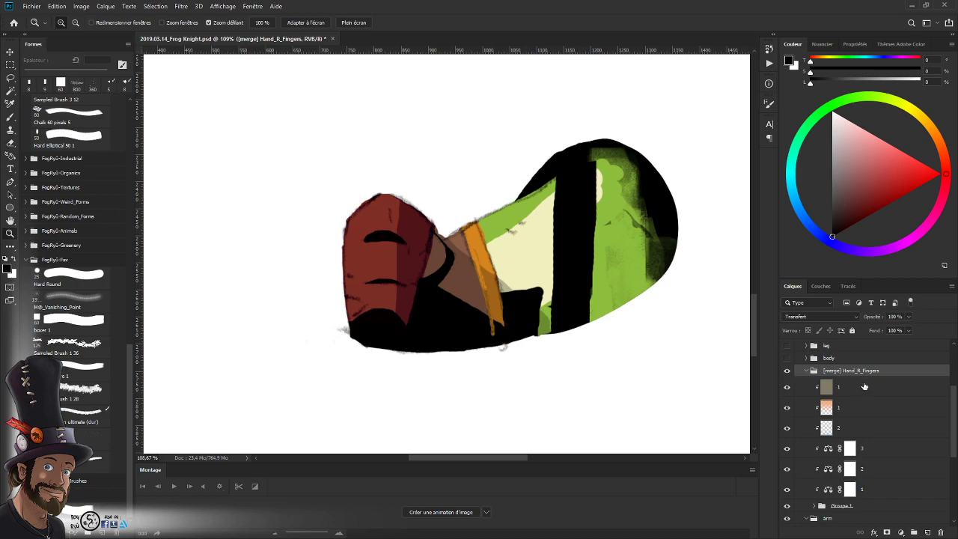
click(806, 371)
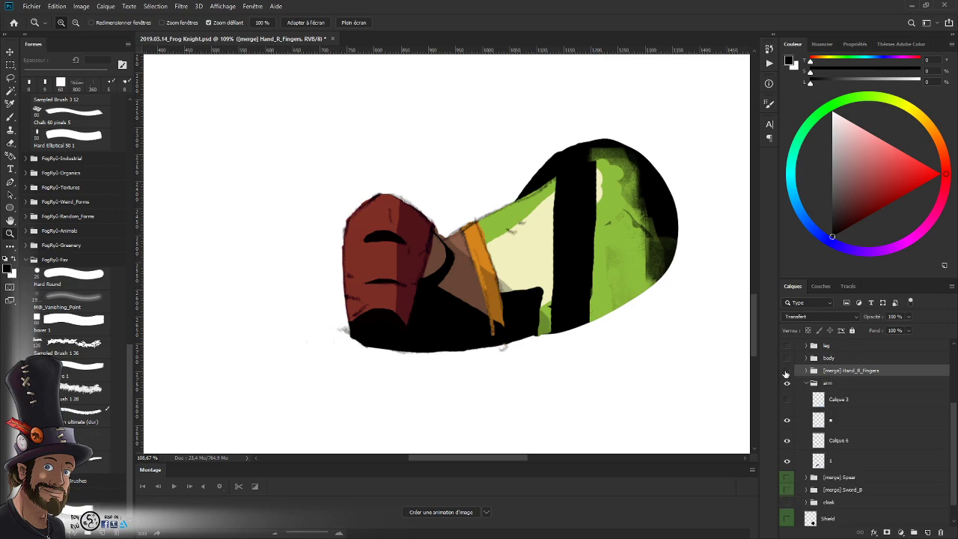
- Hide the [merge] Hand_R_Fingers group and give it the green colour label
click(785, 371)
click(785, 371)
click(786, 371)
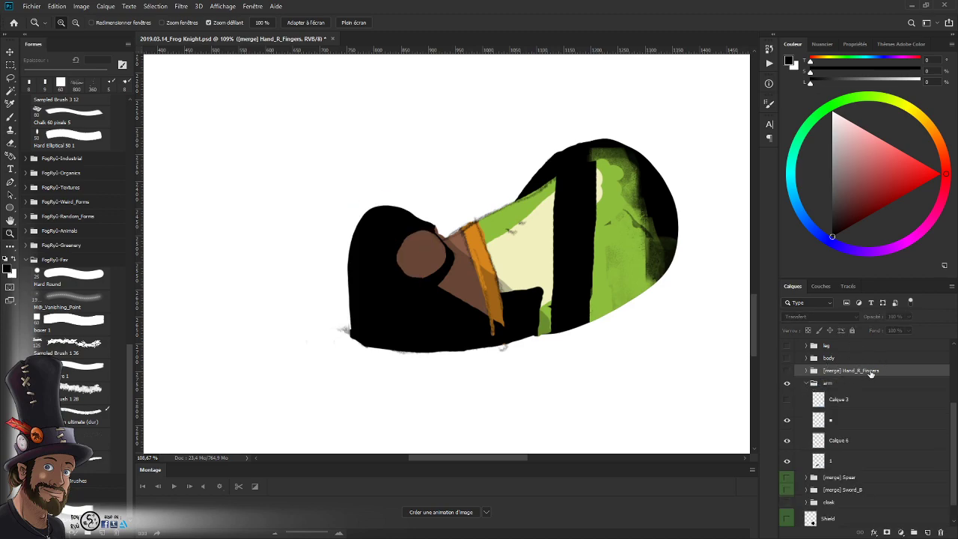
right_click(870, 373)
click(752, 508)
- Examine the remaining layers of the arm group, toggling their visibility to identify the one holding the thumb
click(785, 402)
drag(551, 310, 496, 332)
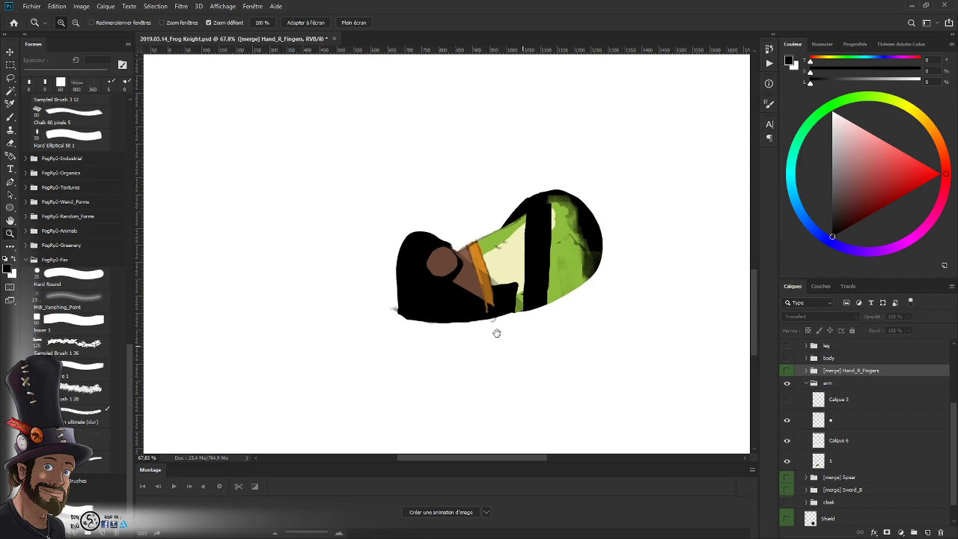
drag(449, 259, 467, 359)
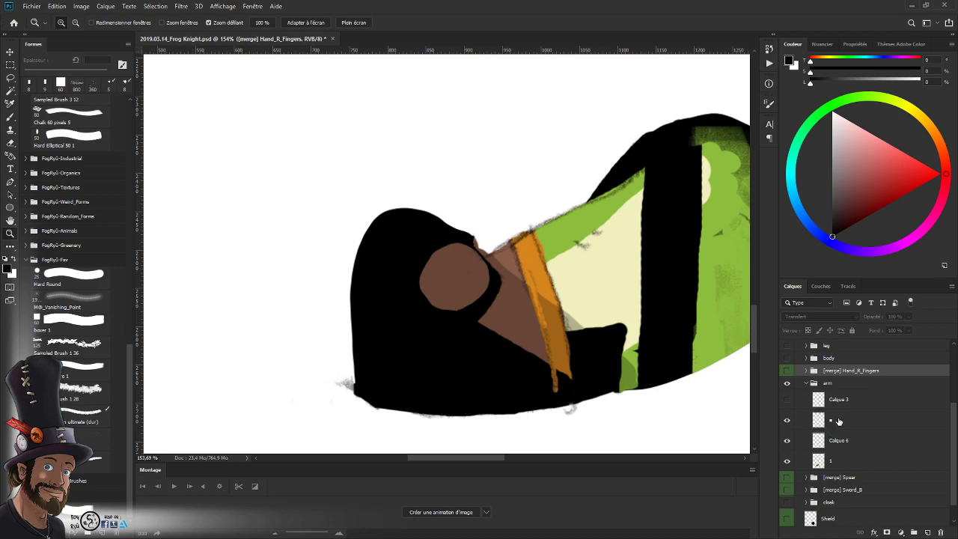
click(787, 420)
drag(599, 353, 536, 355)
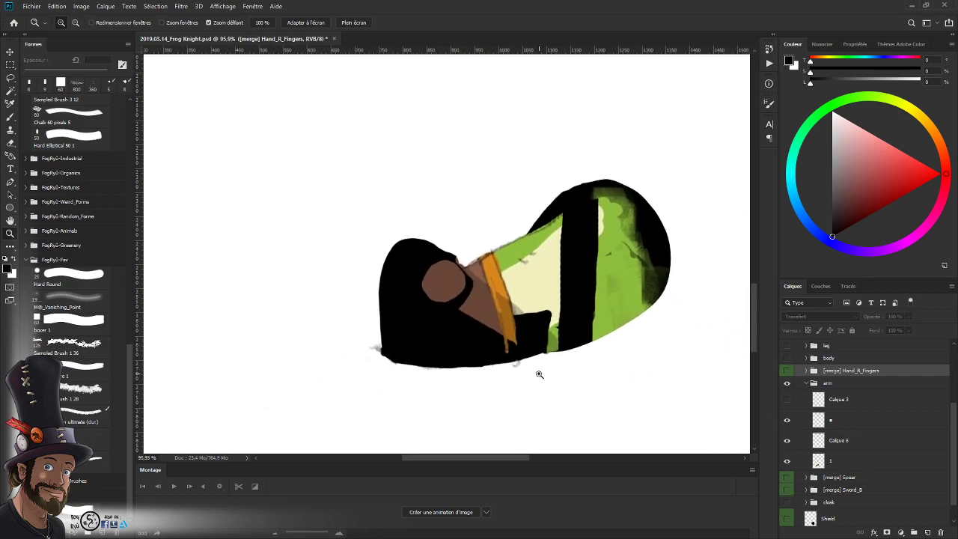
scroll(550, 372, down, 3)
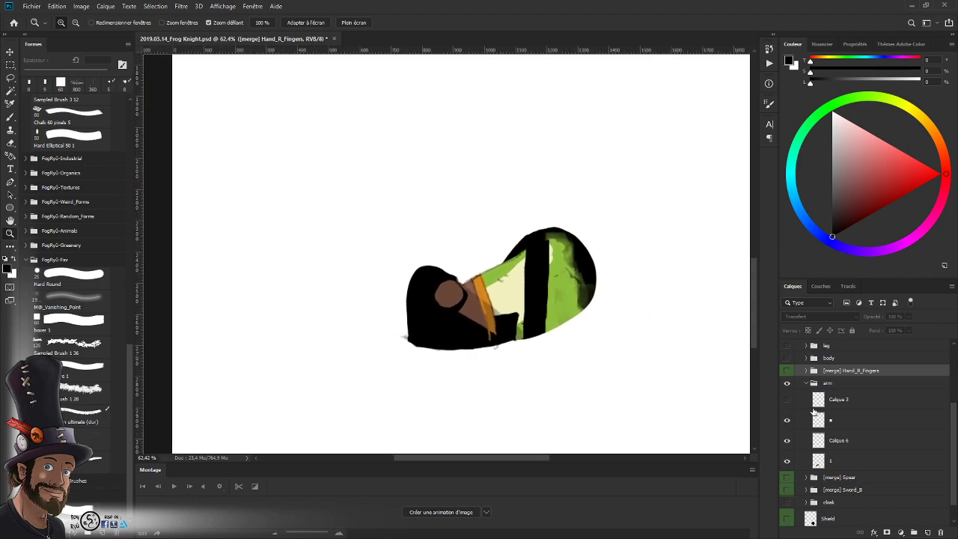
click(786, 442)
click(786, 441)
- Move Calque 6 out of the arm group to just above it and rename it "Hand_R_Thumb"
click(860, 446)
drag(868, 446, 860, 383)
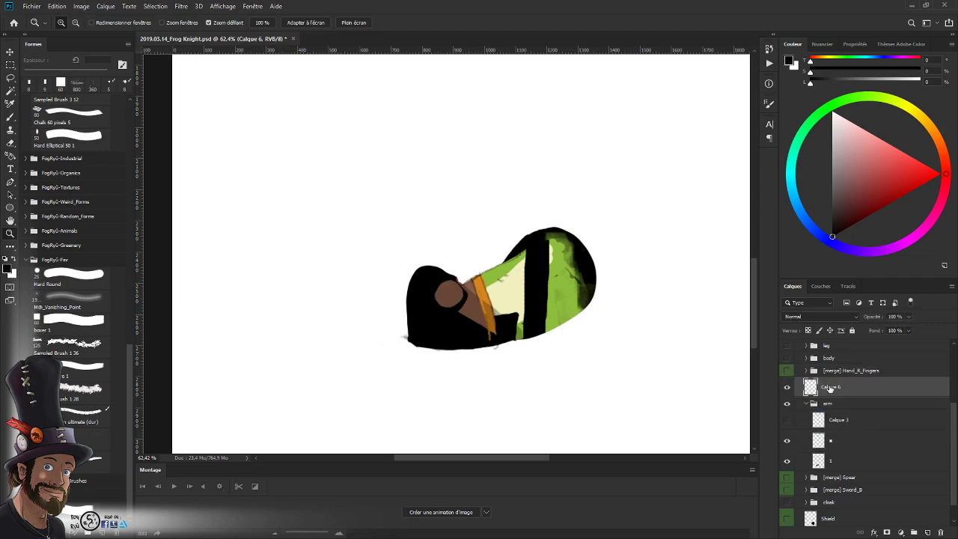
double_click(830, 388)
text(Hand_R_Thumb)
key(Return)
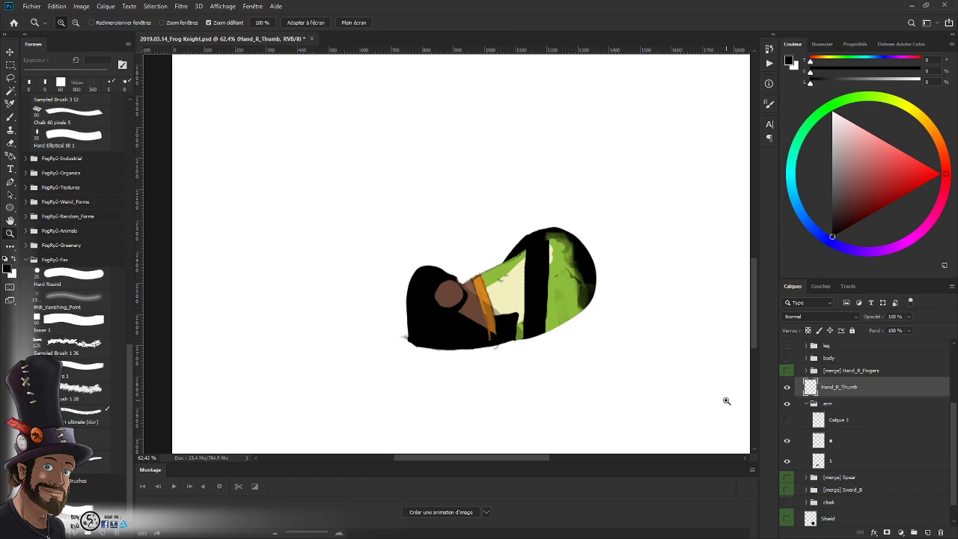
- Give the Hand_R_Thumb layer the green colour label and check the arm group by toggling its visibility
right_click(861, 387)
click(714, 477)
click(787, 406)
click(786, 405)
- Delete the hidden Calque 3 layer from the arm group and collapse the group
click(846, 422)
key(Delete)
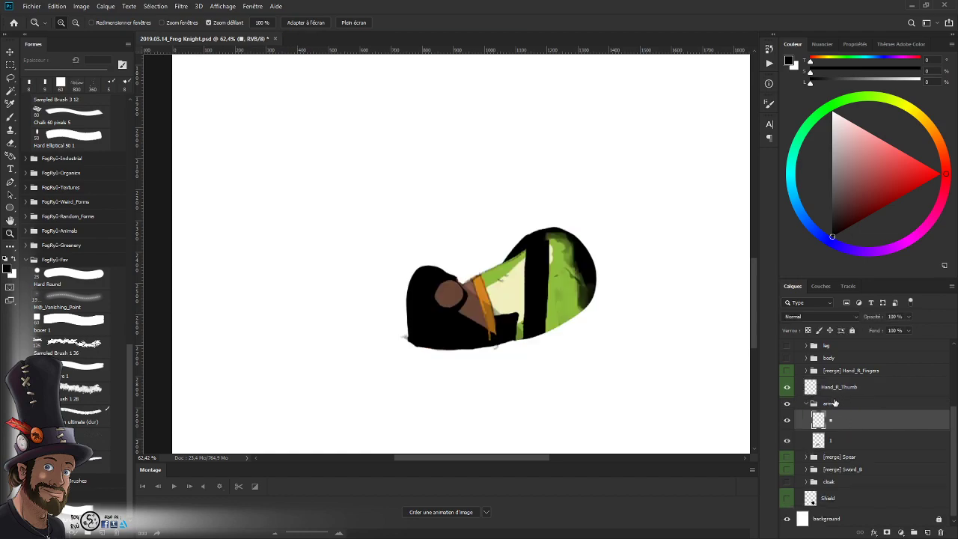
click(806, 404)
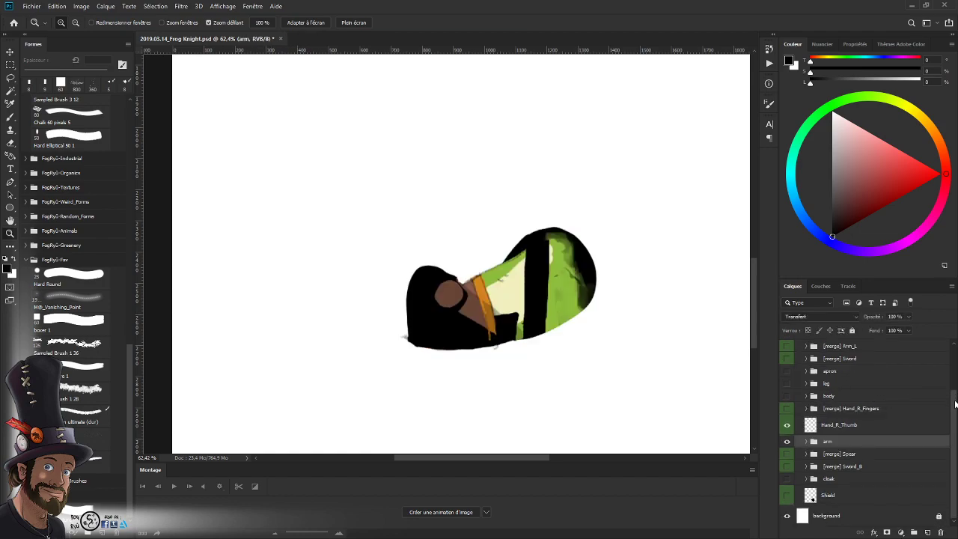
- Duplicate the adjustment group directly above arm and move the arm group into the bottom of the copy
scroll(955, 404, up, 4)
click(852, 361)
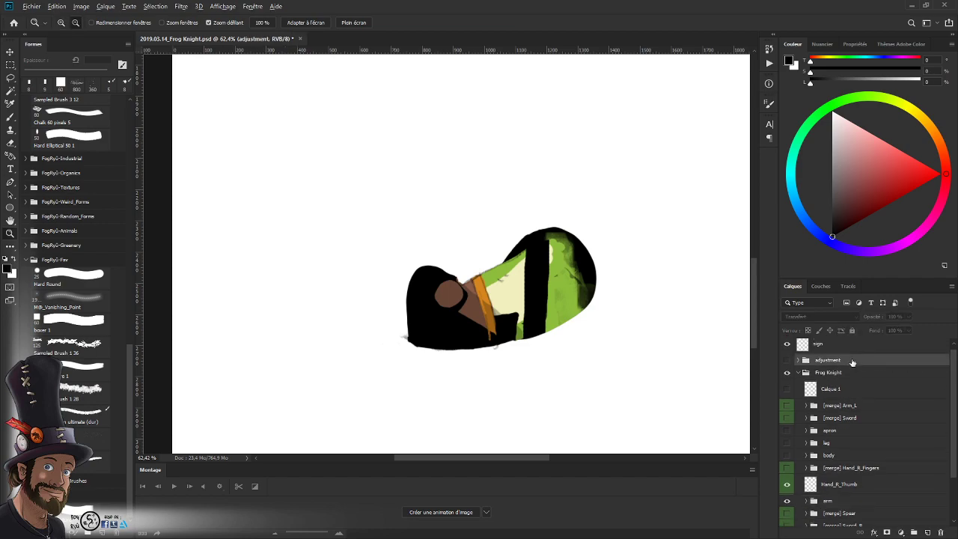
drag(851, 361, 838, 492)
scroll(953, 435, down, 2)
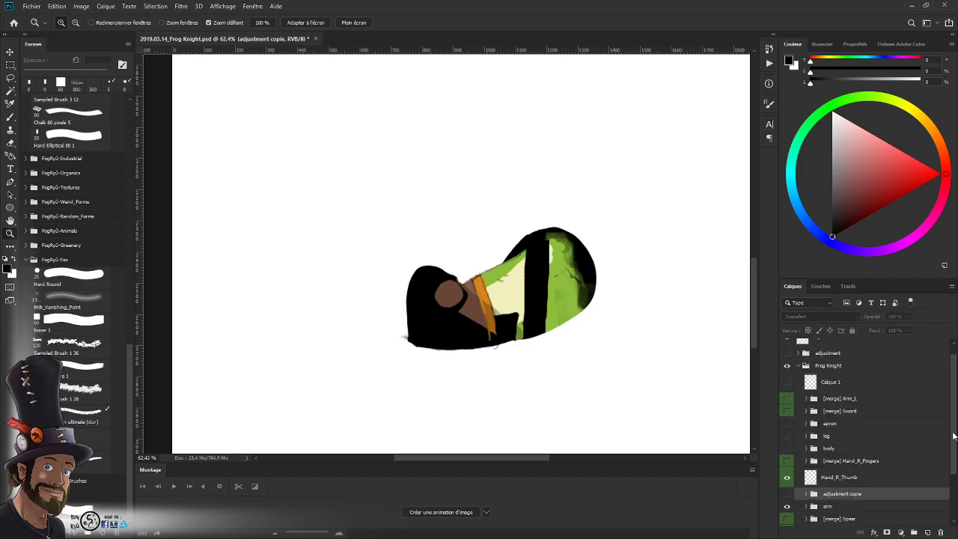
scroll(953, 435, down, 2)
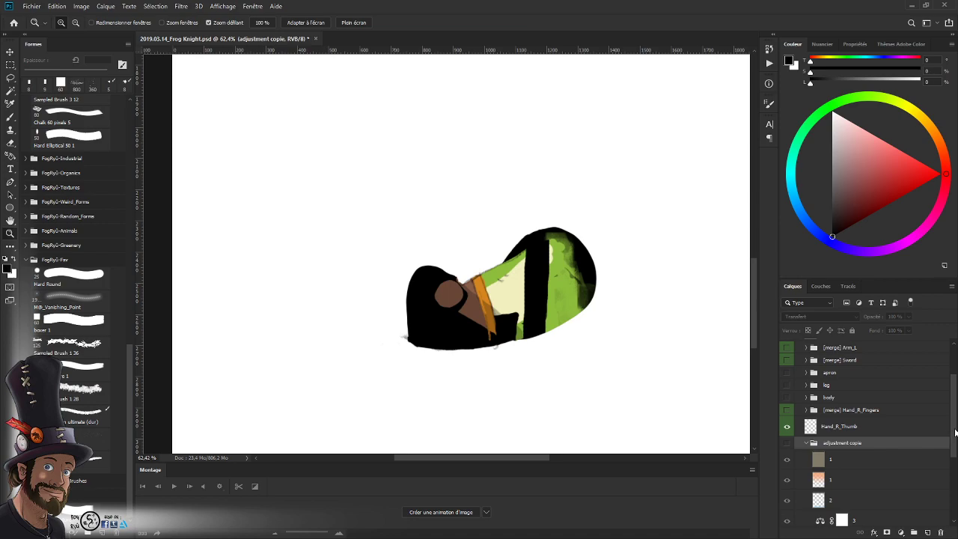
drag(955, 433, 939, 487)
drag(836, 461, 843, 447)
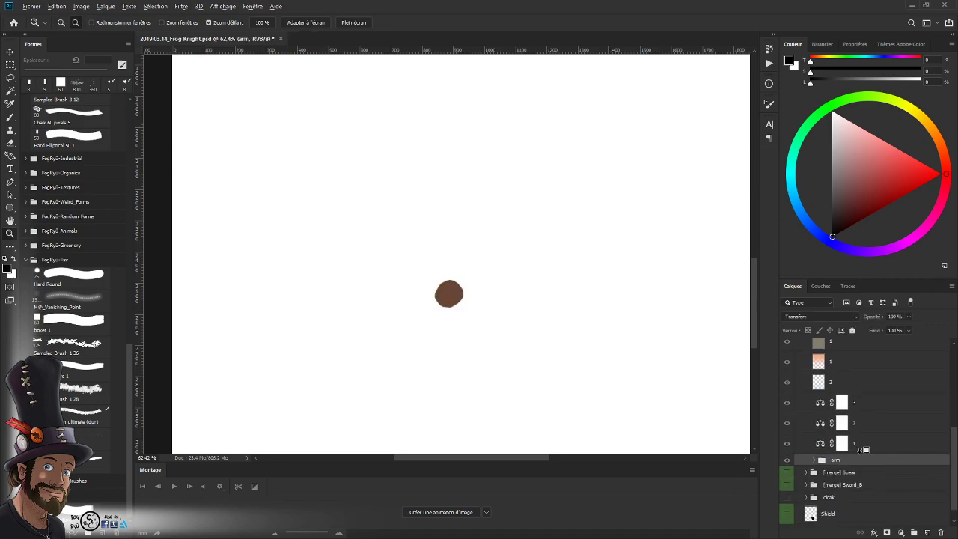
- Clip the three colour balance adjustments and the three layers above them to the arm group in the adjustment copy
alt+click(861, 447)
alt+click(858, 428)
alt+click(851, 407)
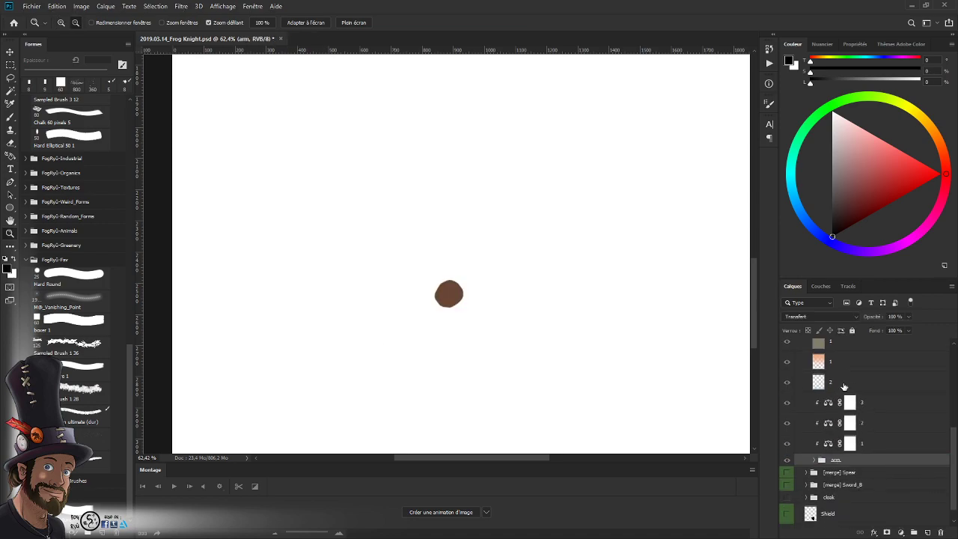
alt+click(844, 387)
alt+click(844, 371)
alt+click(845, 351)
scroll(954, 426, up, 2)
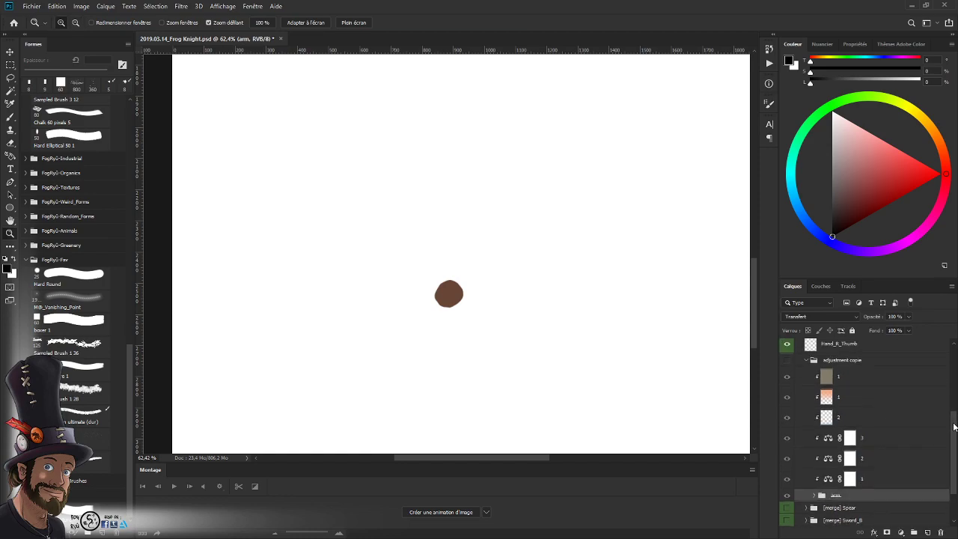
- Show the adjustment copie group and hide Hand_R_Thumb to inspect the arm on its own
scroll(954, 426, up, 1)
click(786, 364)
drag(577, 357, 489, 329)
click(786, 350)
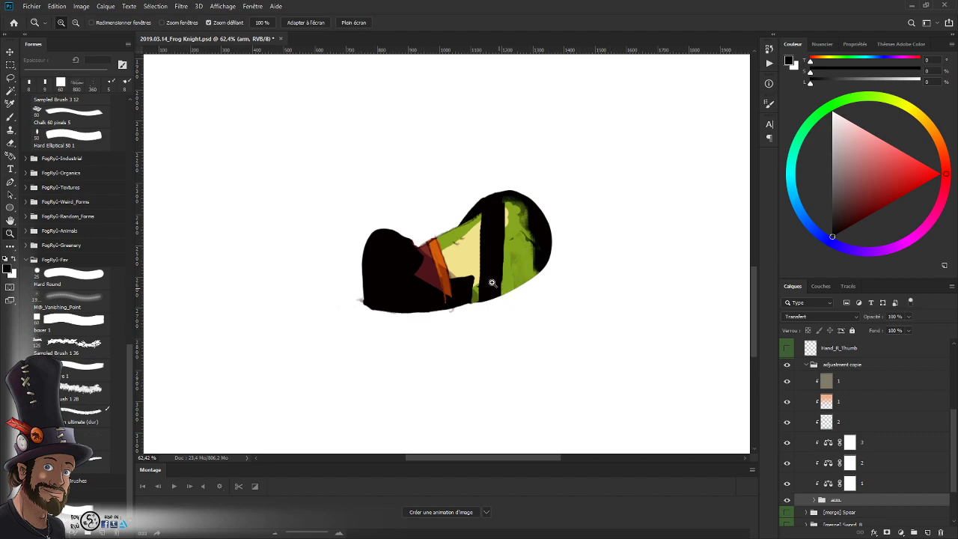
drag(471, 275, 516, 278)
drag(469, 342, 458, 368)
scroll(457, 368, down, 3)
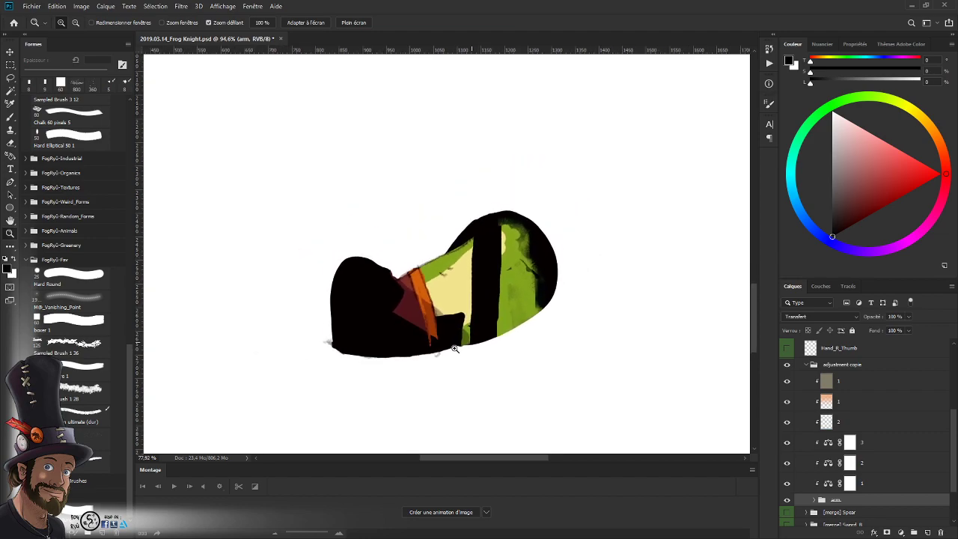
- Rename the fingers group to "[merge] Hand_B_Fingers" and the thumb layer to "Hand_B_Thumb"
drag(950, 453, 951, 416)
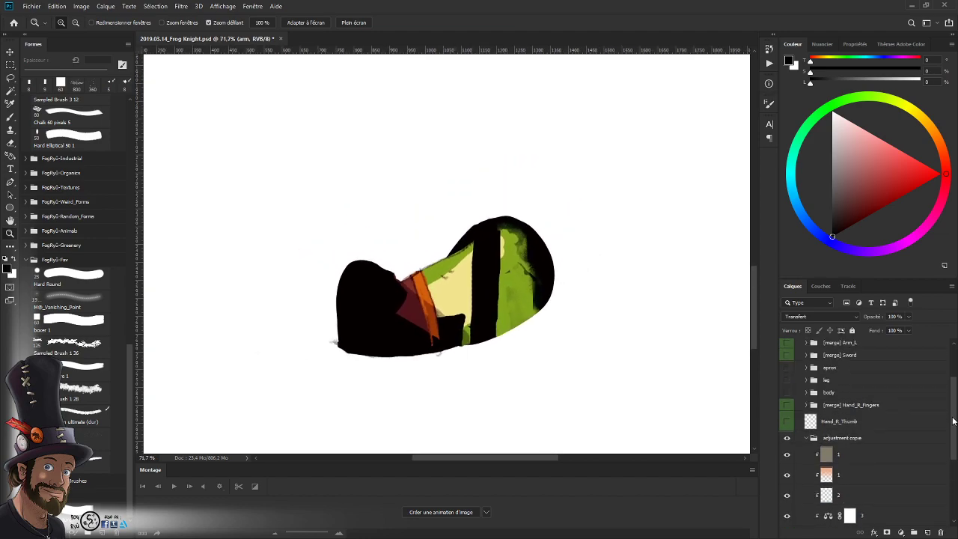
double_click(855, 412)
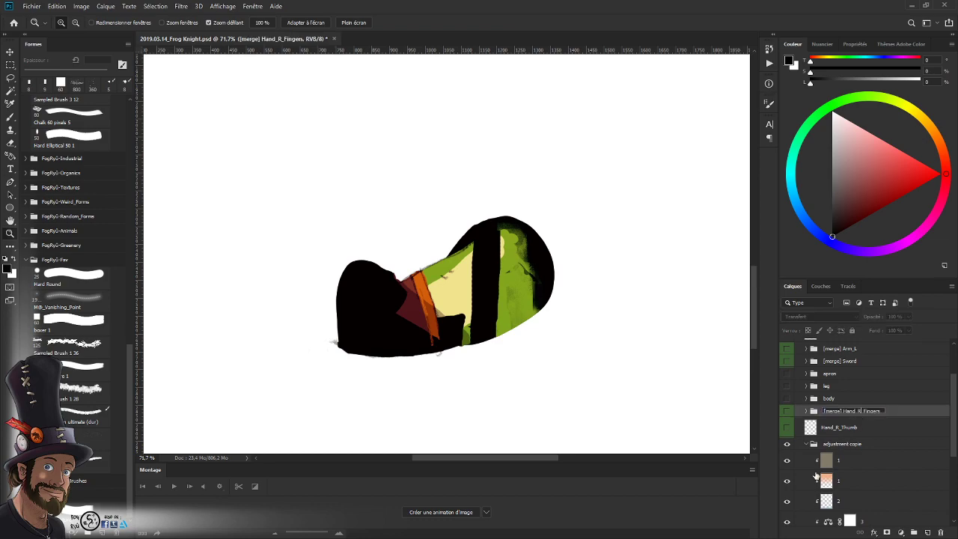
key(Return)
double_click(838, 427)
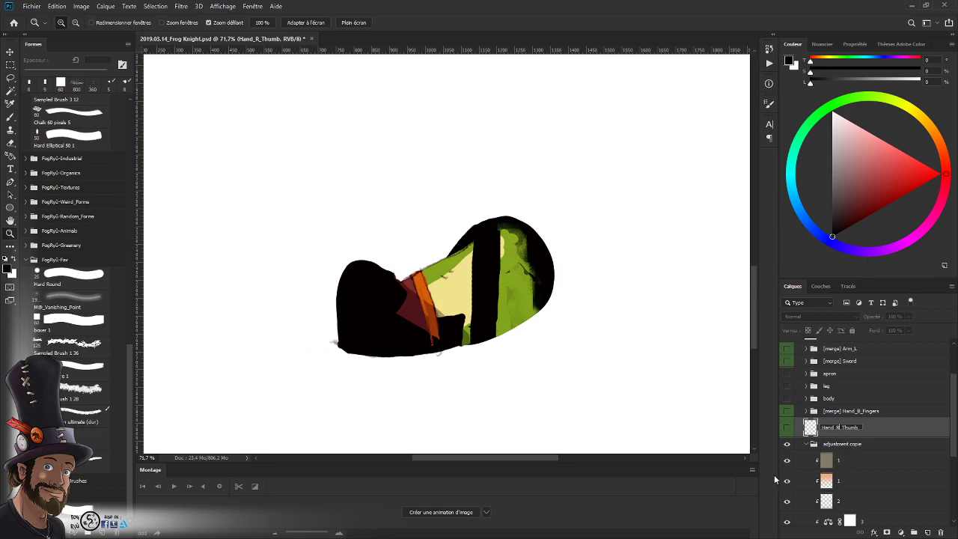
text(B)
key(Return)
- Rename the adjustment copie group to "[merge] Arm_B" and collapse it
scroll(921, 433, down, 2)
double_click(842, 404)
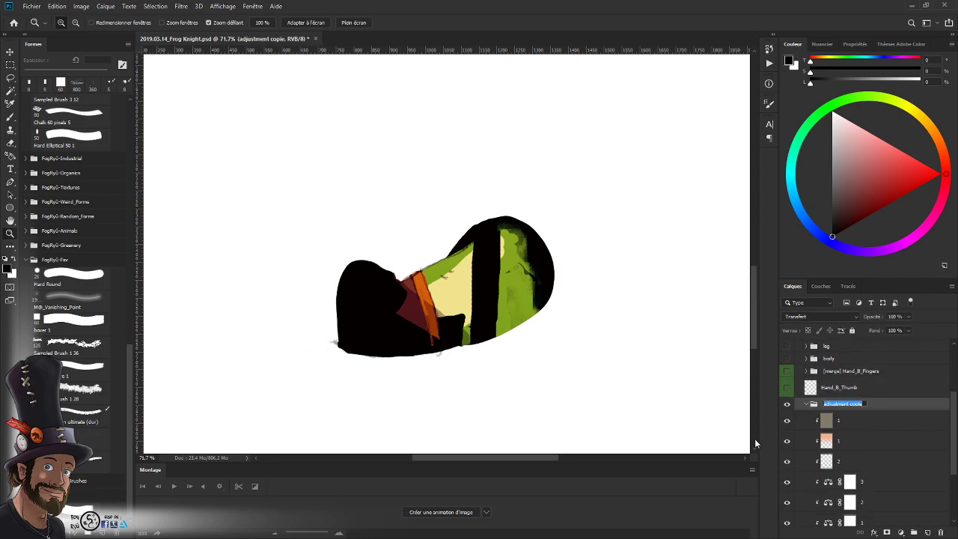
key(BackSpace)
key(Return)
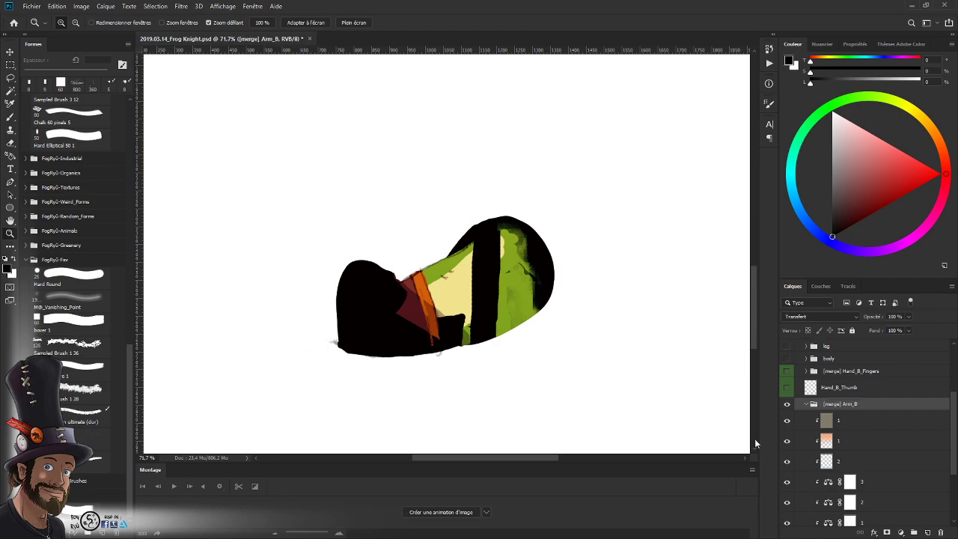
click(811, 404)
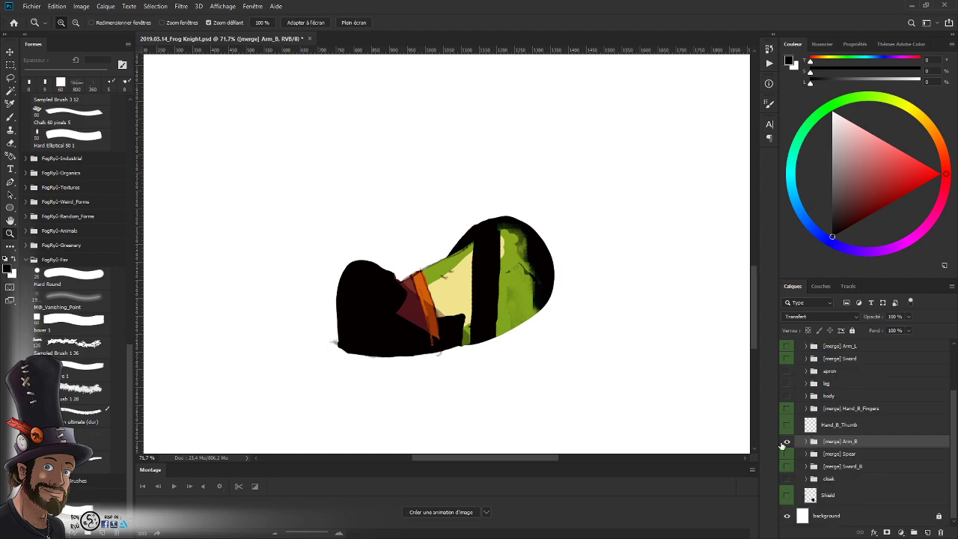
- Check the [merge] Arm_B group by toggling its visibility, give it the green colour label, and hide it
click(786, 441)
click(786, 442)
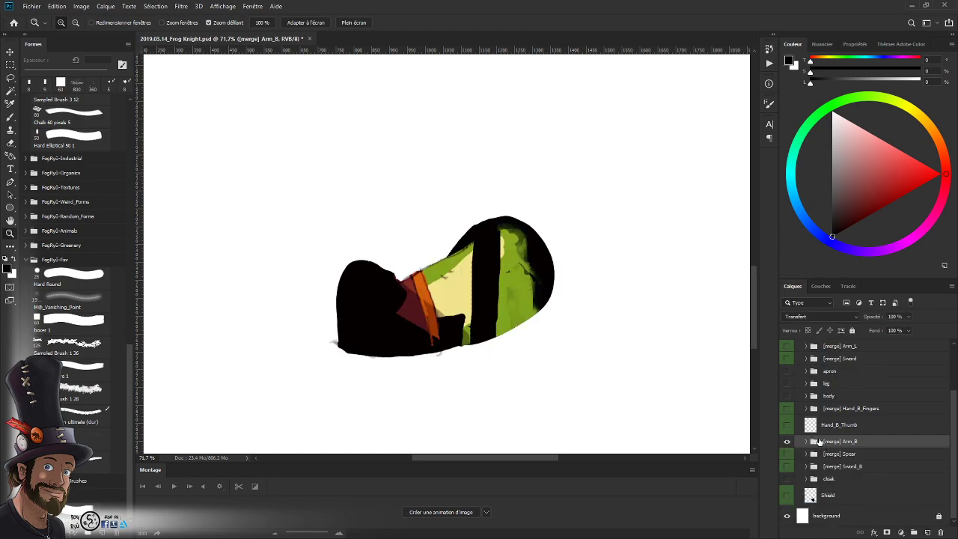
right_click(865, 442)
click(836, 408)
click(787, 442)
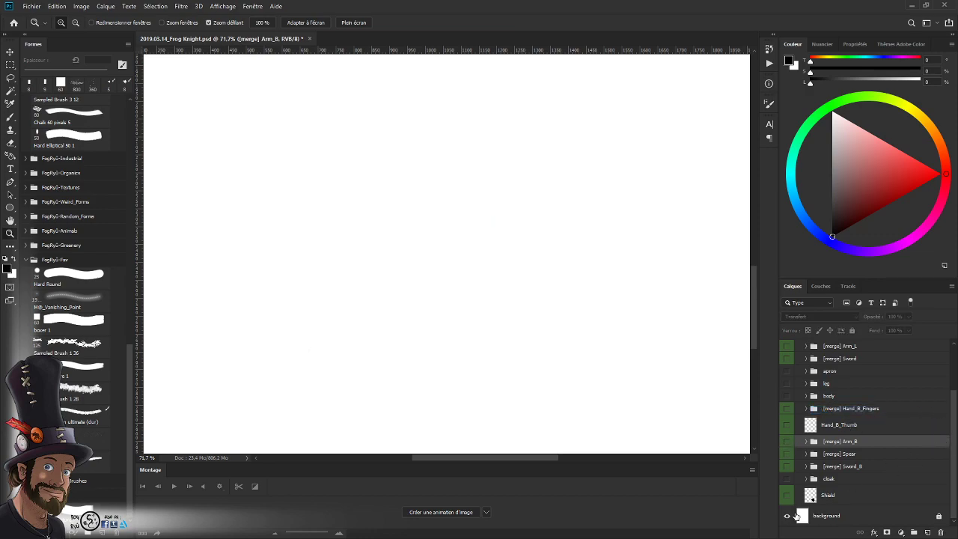
- Move the [merge] Spear group between Hand_B_Fingers and Hand_B_Thumb, and show the arm, thumb, spear and fingers together
drag(861, 454, 879, 414)
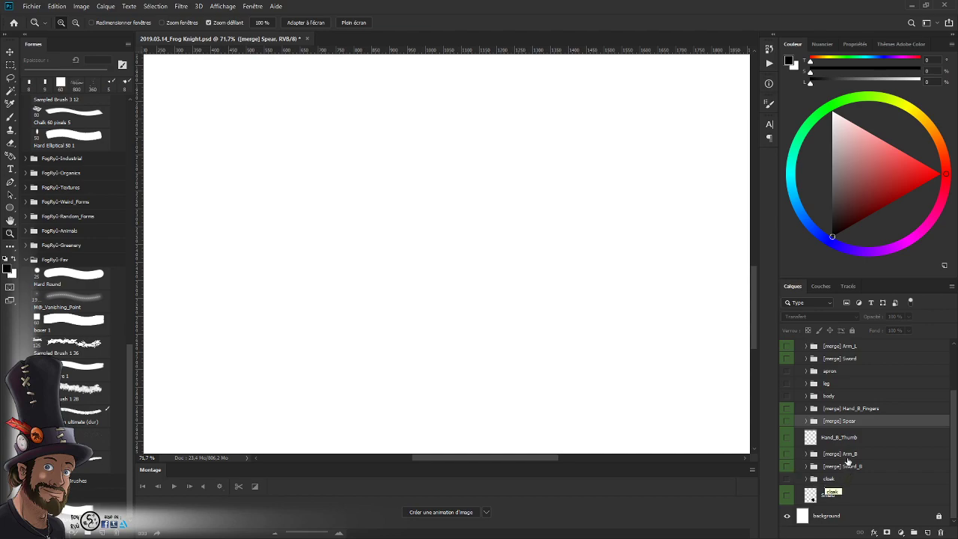
click(787, 453)
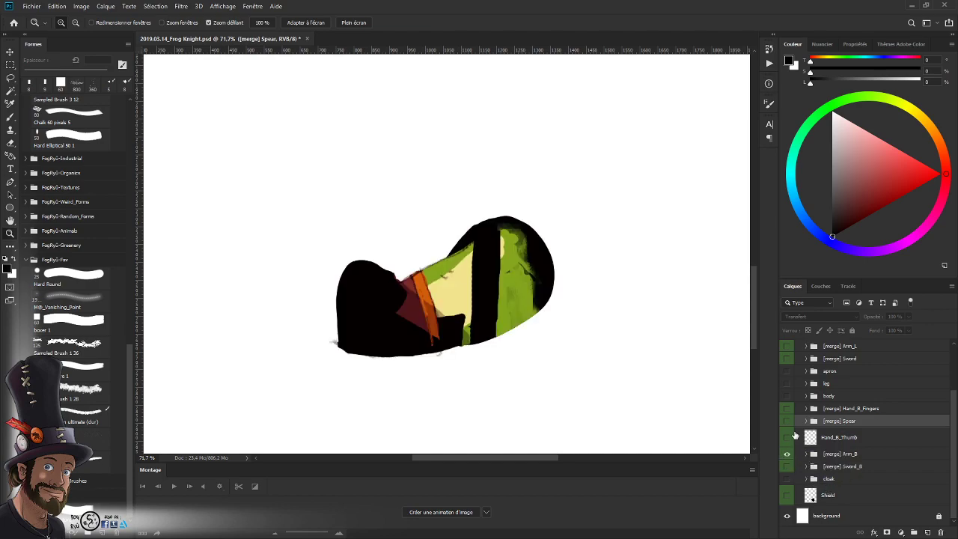
click(787, 437)
click(787, 421)
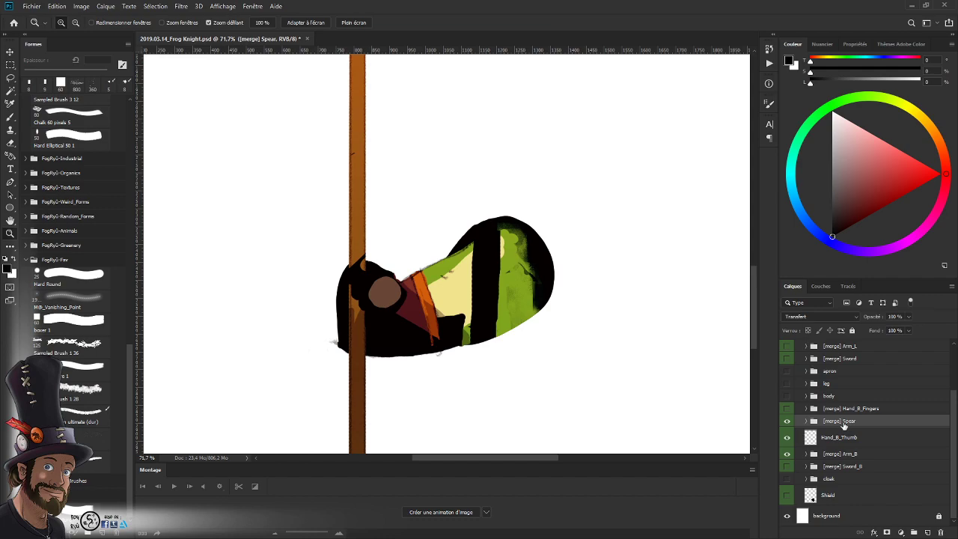
click(787, 409)
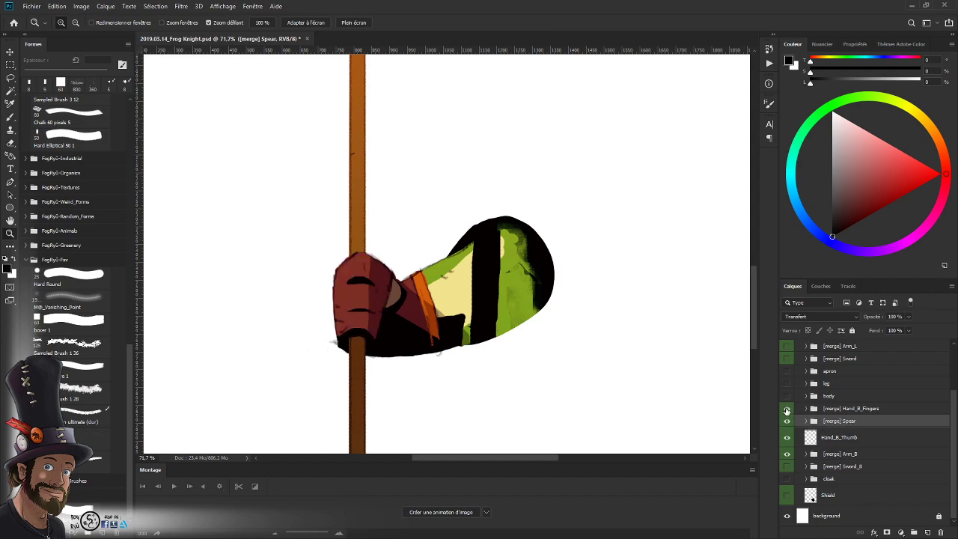
- Hide the [merge] Hand_B_Fingers group, then expand [merge] Spear and hide its six clipped adjustment layers
click(787, 410)
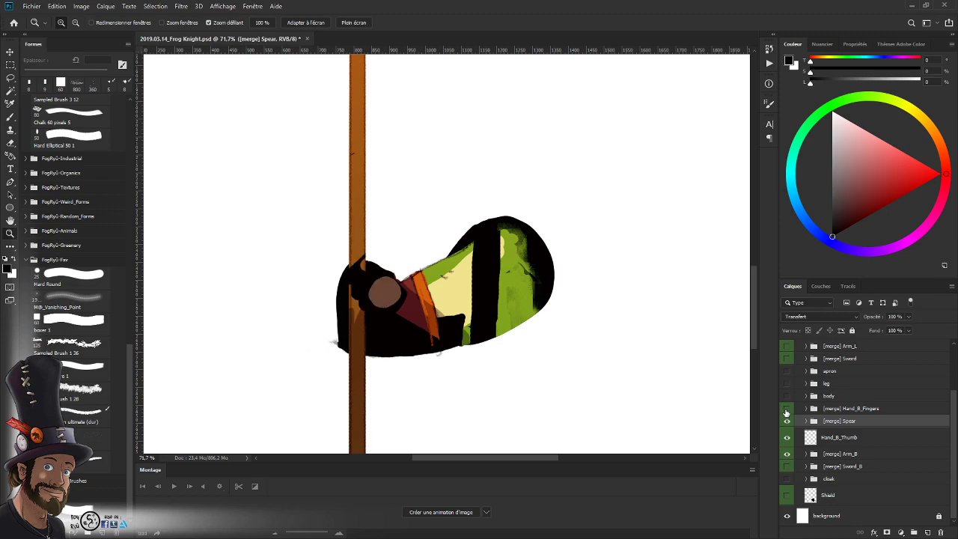
click(787, 410)
click(787, 410)
click(814, 421)
scroll(949, 416, down, 3)
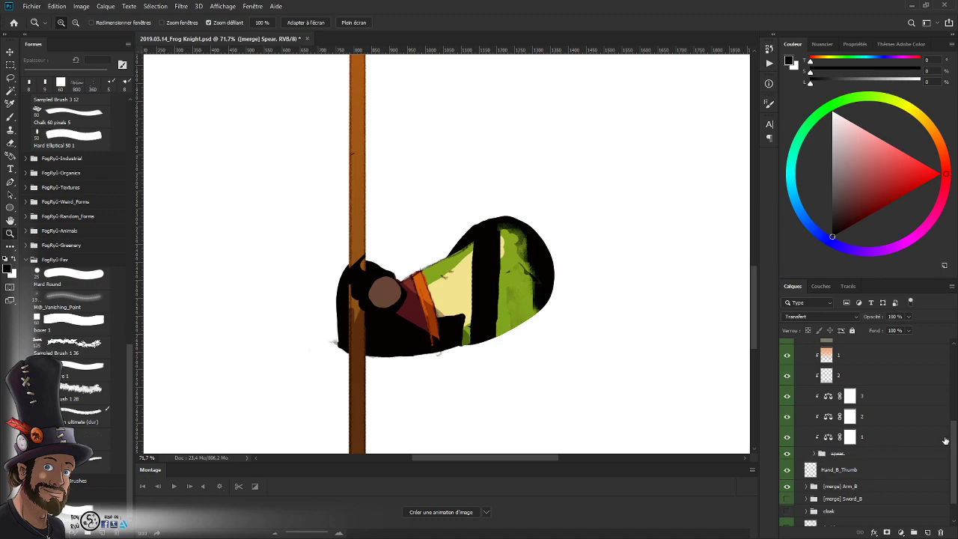
drag(954, 441, 952, 421)
drag(786, 483, 786, 386)
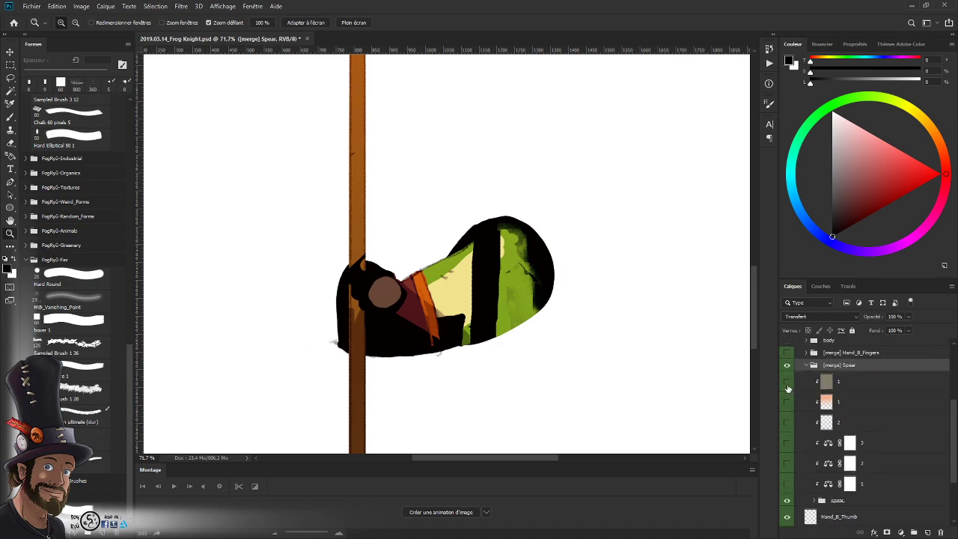
scroll(860, 419, down, 2)
- Expand the inner spear group and toggle its layers to examine which one holds the black marks on the shaft near the hand
click(813, 421)
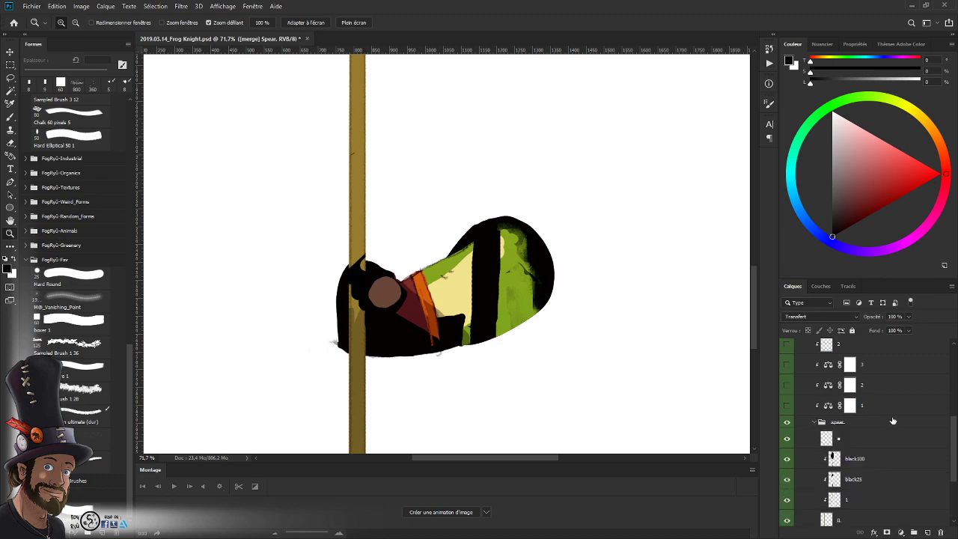
scroll(945, 451, down, 2)
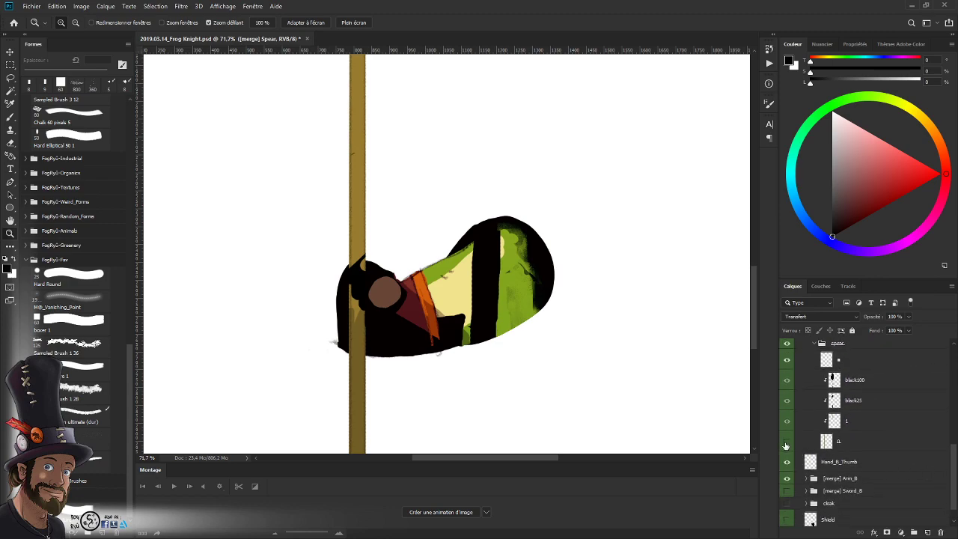
click(787, 441)
ctrl+click(826, 441)
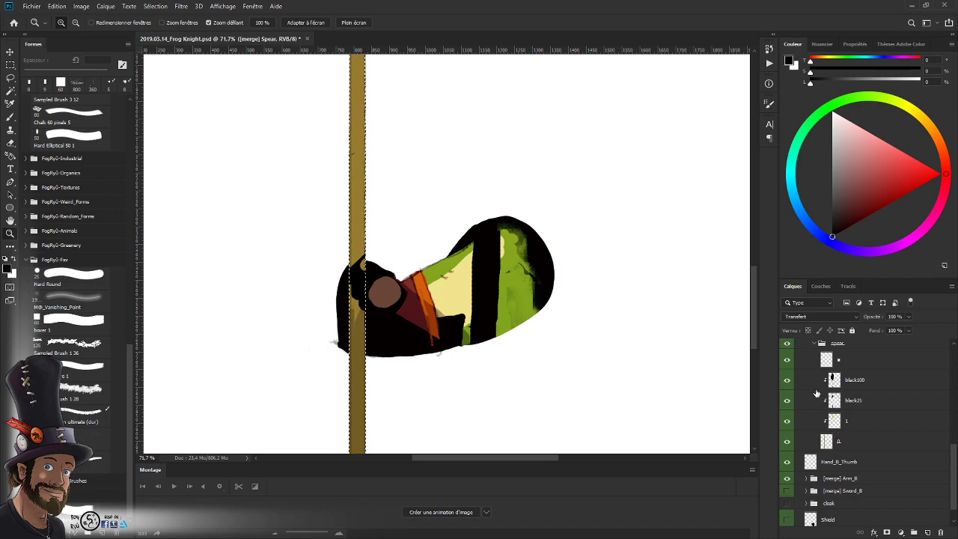
key(ctrl+d)
click(786, 402)
click(786, 402)
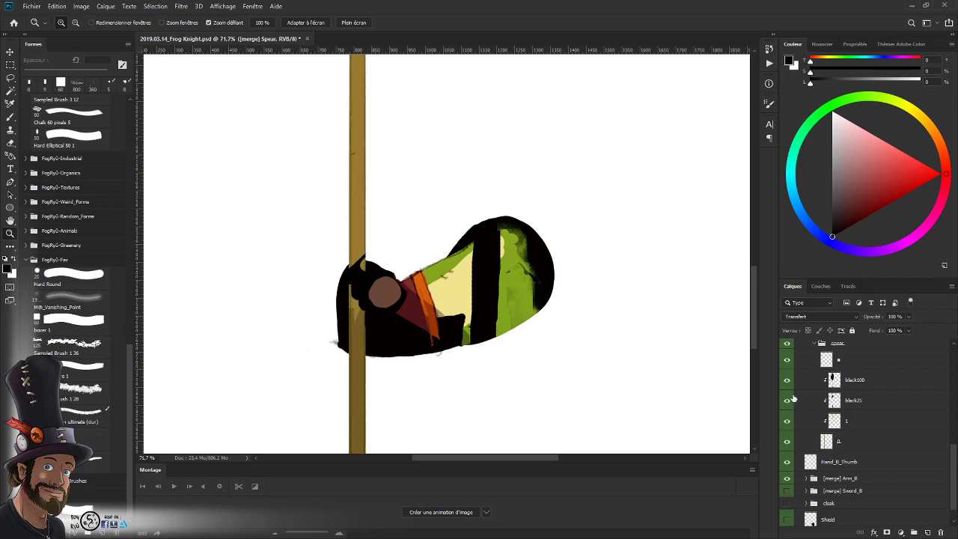
click(786, 381)
click(786, 380)
mouse_move(553, 317)
mouse_down()
mouse_move(486, 332)
mouse_move(501, 342)
mouse_move(478, 352)
mouse_up()
drag(505, 375, 496, 397)
mouse_move(526, 297)
mouse_down()
mouse_move(514, 387)
mouse_move(500, 378)
mouse_up()
scroll(501, 378, down, 2)
click(786, 381)
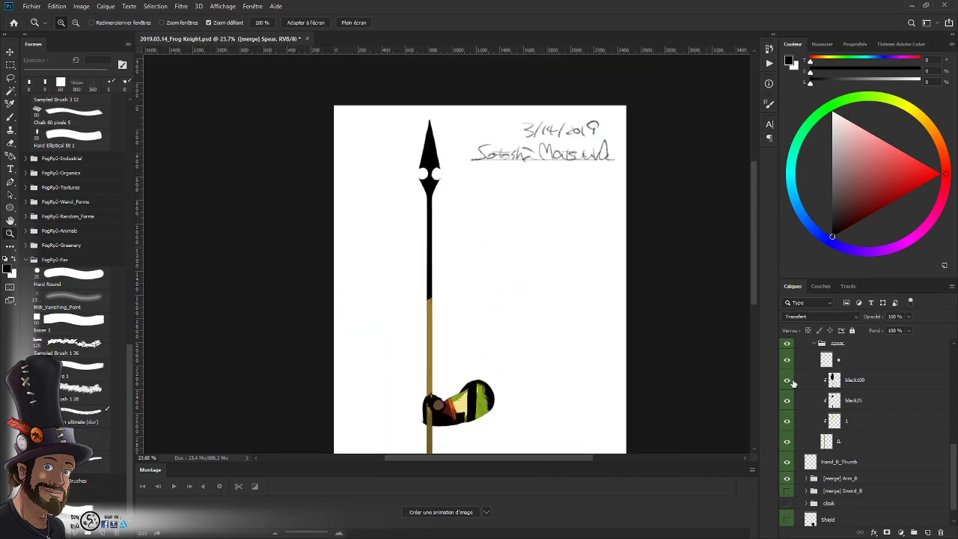
- On the black100 layer, lasso the shaft area around the hand, delete the black marks inside it, and deselect
click(854, 380)
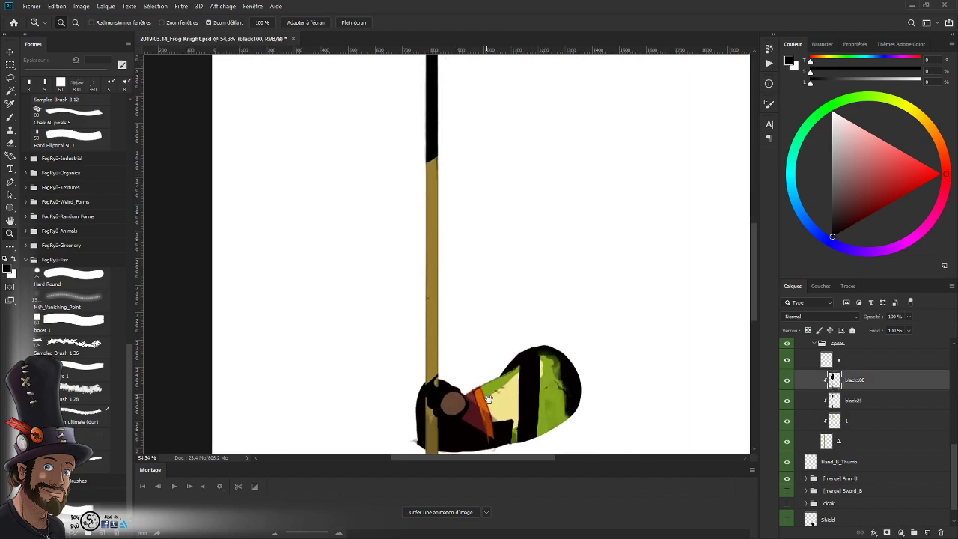
scroll(472, 404, up, 4)
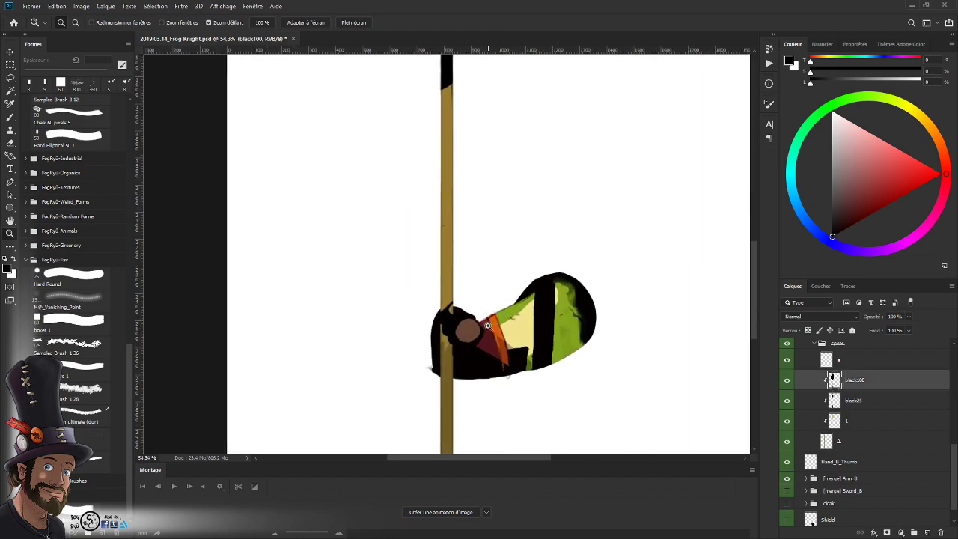
scroll(457, 334, up, 3)
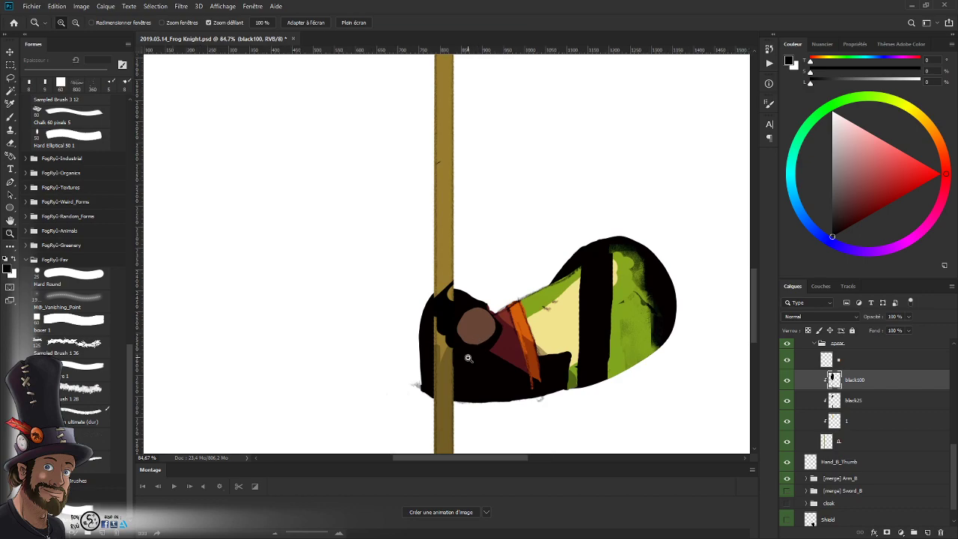
key(l)
mouse_move(469, 352)
mouse_down()
mouse_move(487, 273)
mouse_move(453, 377)
mouse_up()
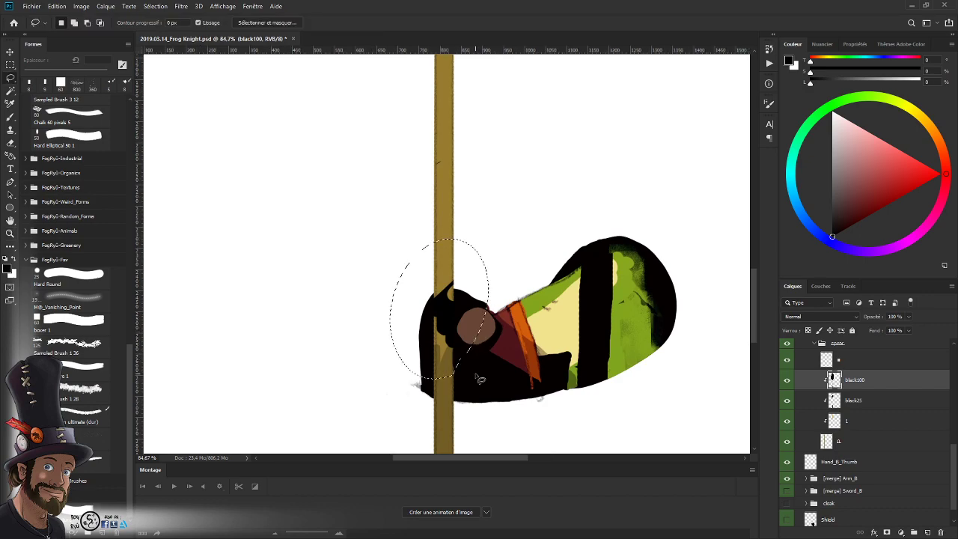
key(Delete)
key(ctrl+d)
key(z)
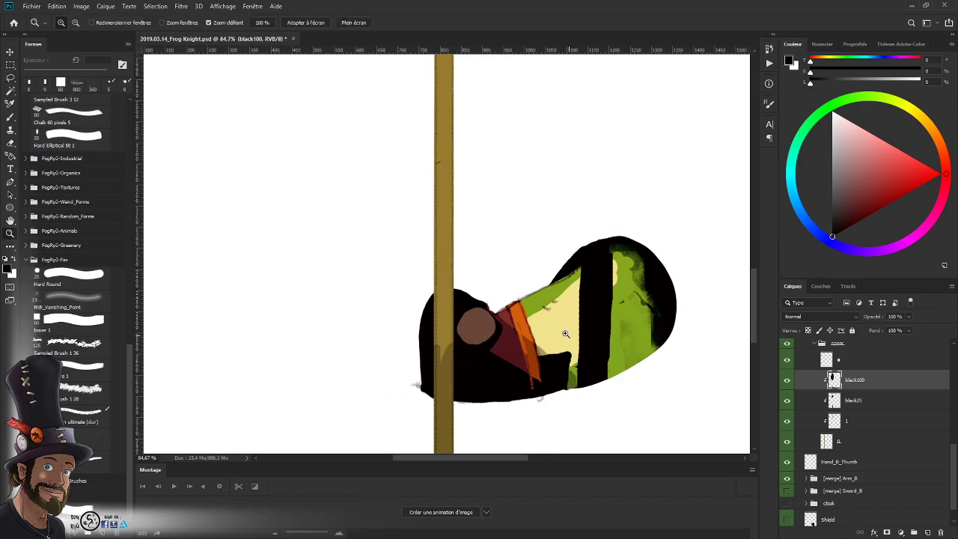
- Collapse the inner spear group, show the clipped adjustment layers again, and collapse [merge] Spear
scroll(569, 329, down, 6)
drag(954, 457, 953, 422)
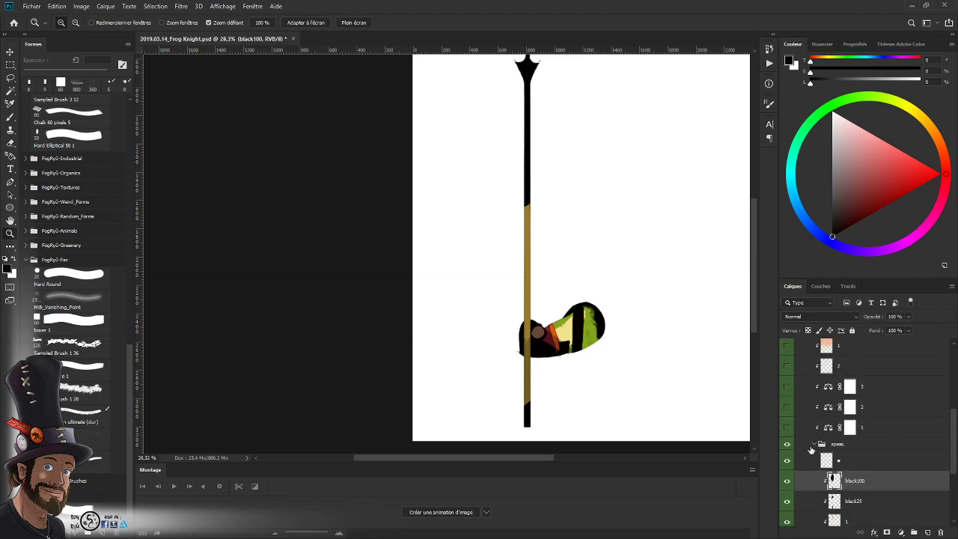
click(812, 445)
scroll(954, 431, up, 2)
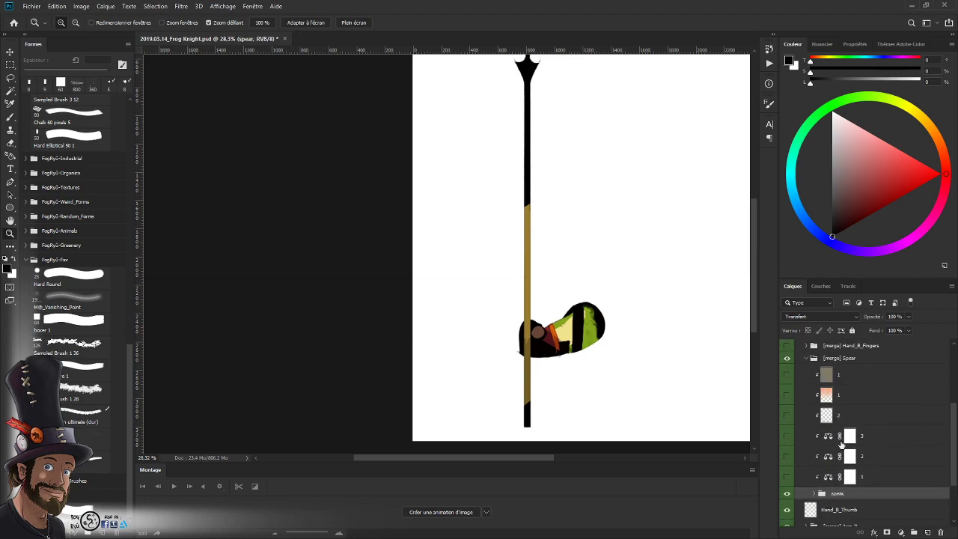
click(786, 376)
click(806, 358)
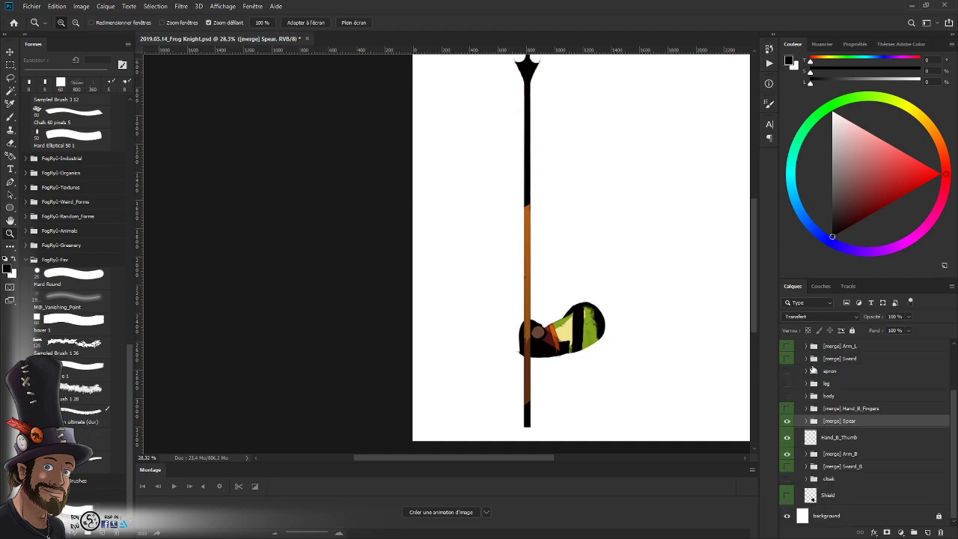
- Check the spear by toggling its visibility and show [merge] Hand_B_Fingers to view the hand gripping the shaft
click(786, 420)
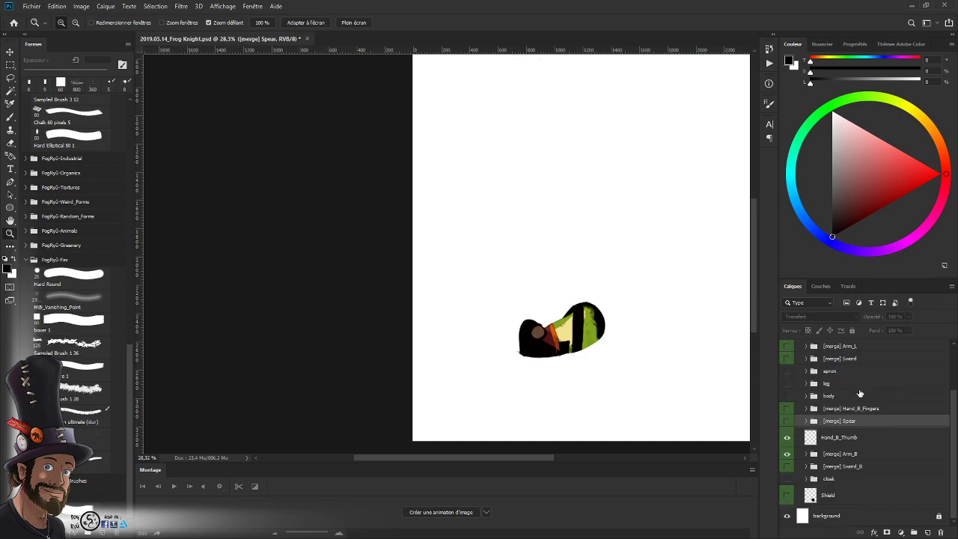
click(787, 421)
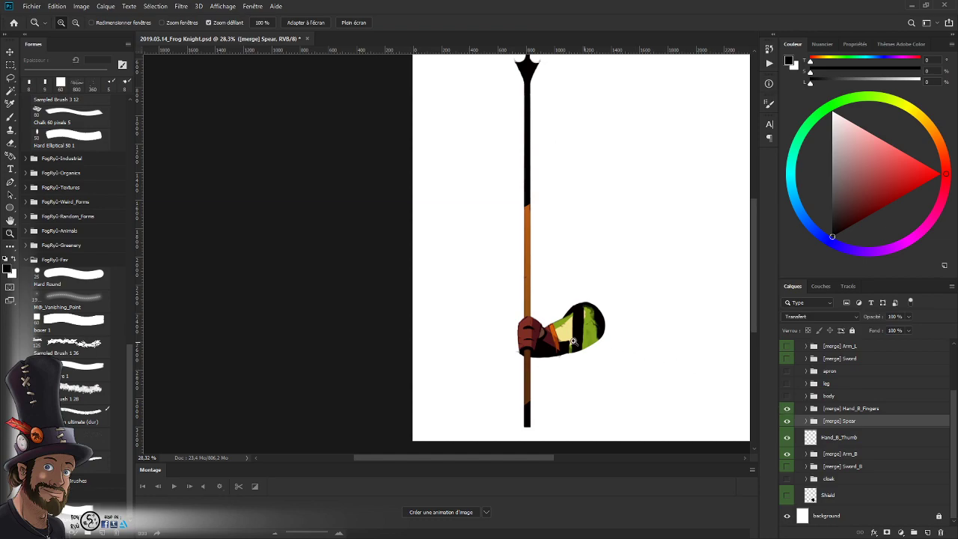
drag(543, 332, 512, 377)
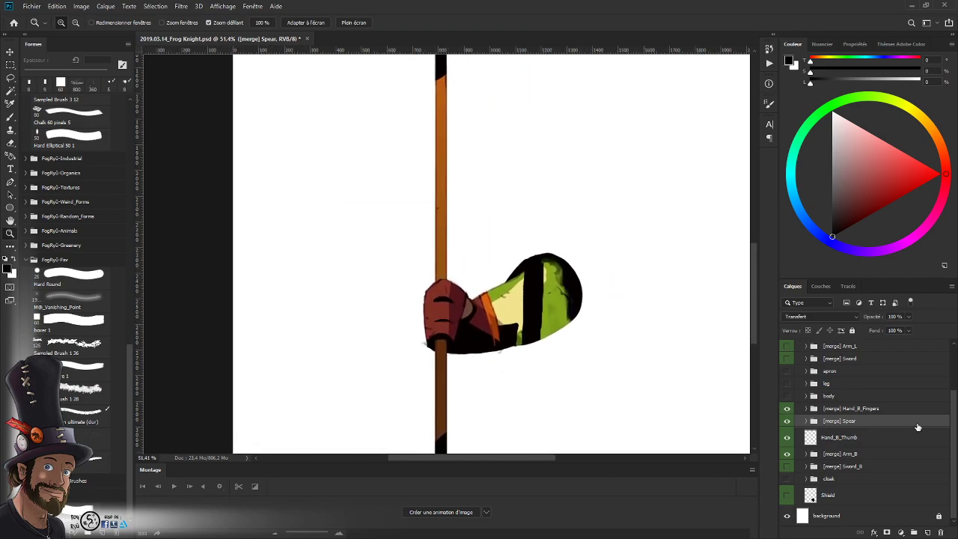
- Duplicate the adjustment group directly above Hand_B_Thumb and expand the copy
scroll(920, 426, up, 2)
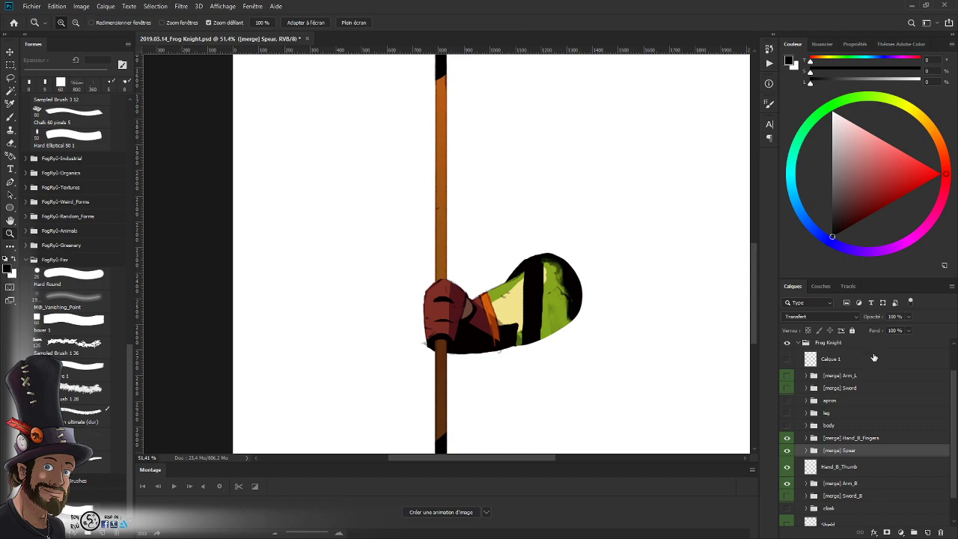
scroll(954, 425, up, 2)
drag(830, 355, 850, 487)
scroll(911, 452, down, 4)
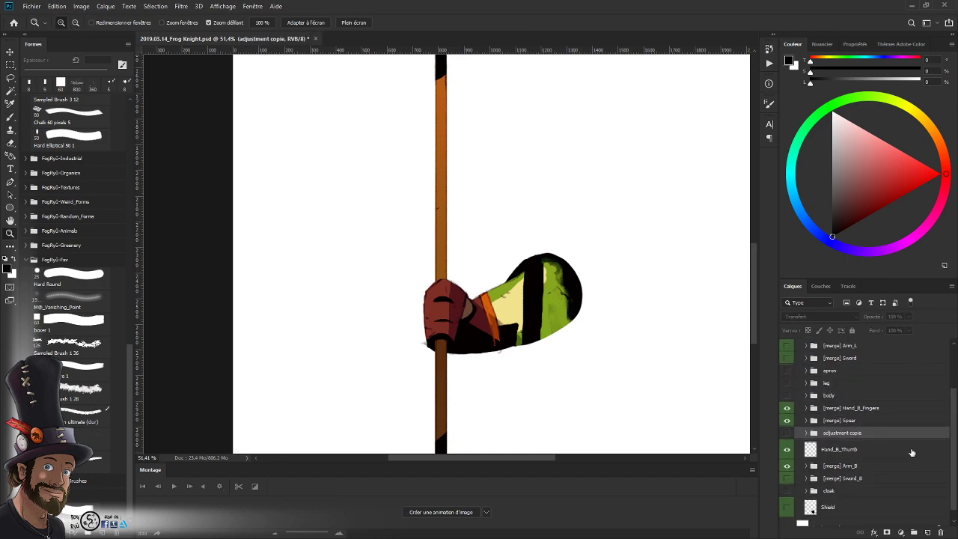
click(805, 435)
scroll(858, 440, down, 8)
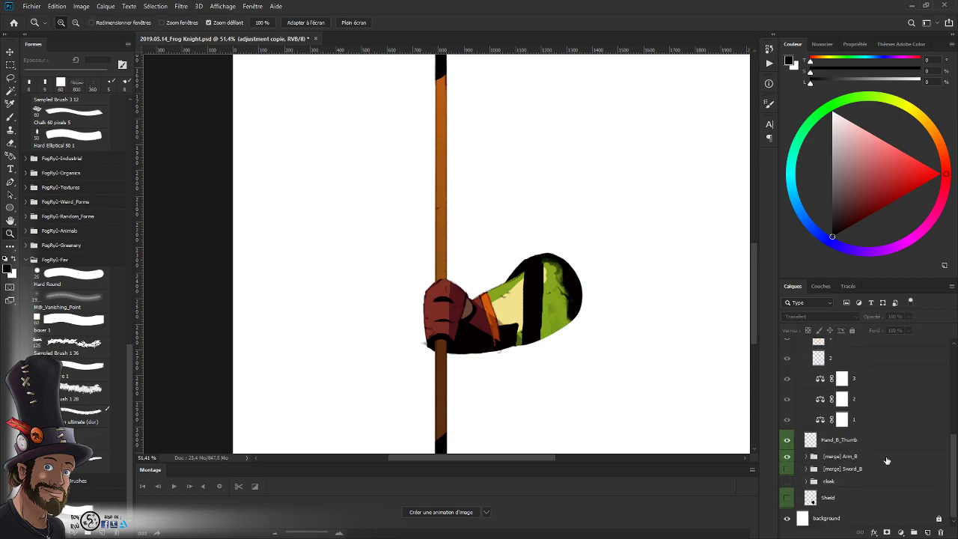
- Move Hand_B_Thumb into the base of the copied adjustment group and clip the adjustment and colour layers to it
drag(857, 440, 859, 426)
alt+click(860, 429)
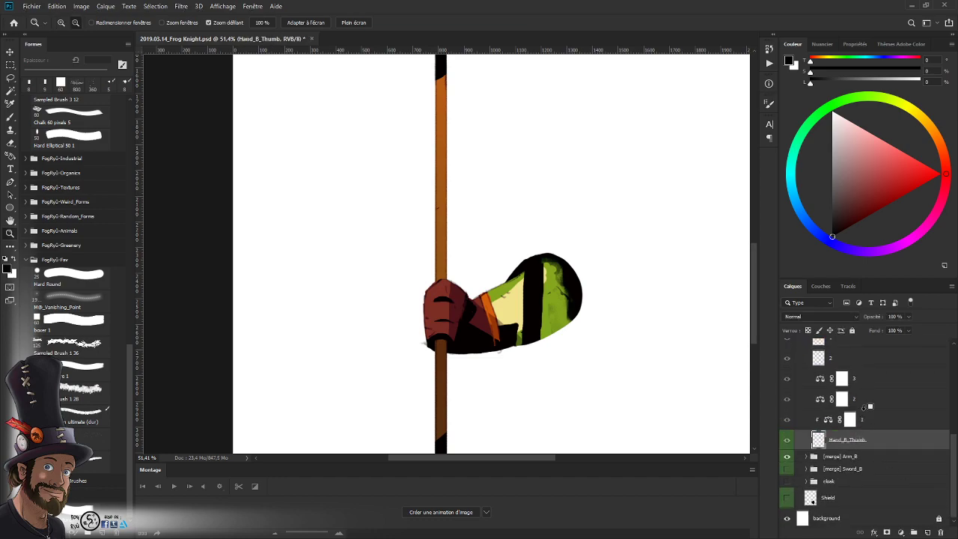
alt+click(867, 408)
alt+click(867, 385)
alt+click(867, 367)
alt+click(866, 345)
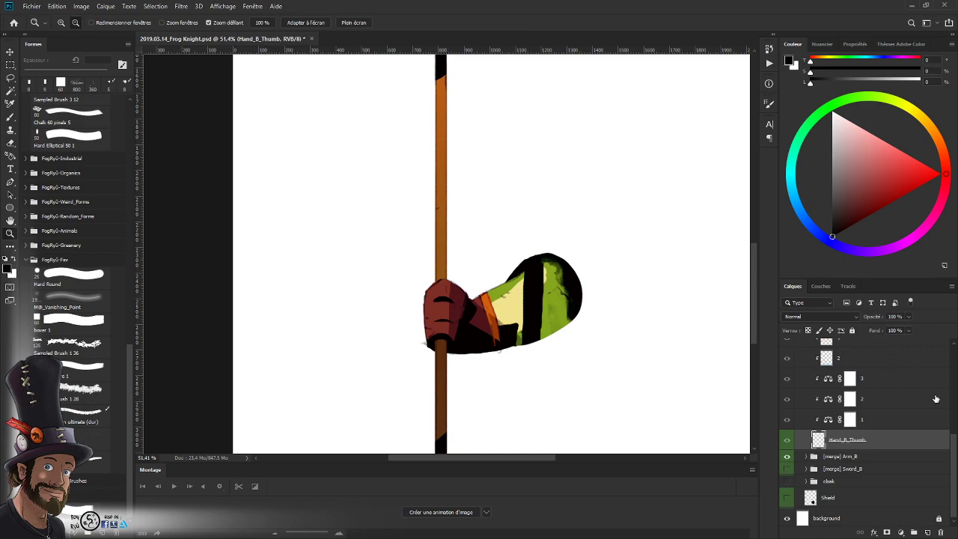
scroll(953, 443, down, 1)
scroll(952, 443, up, 1)
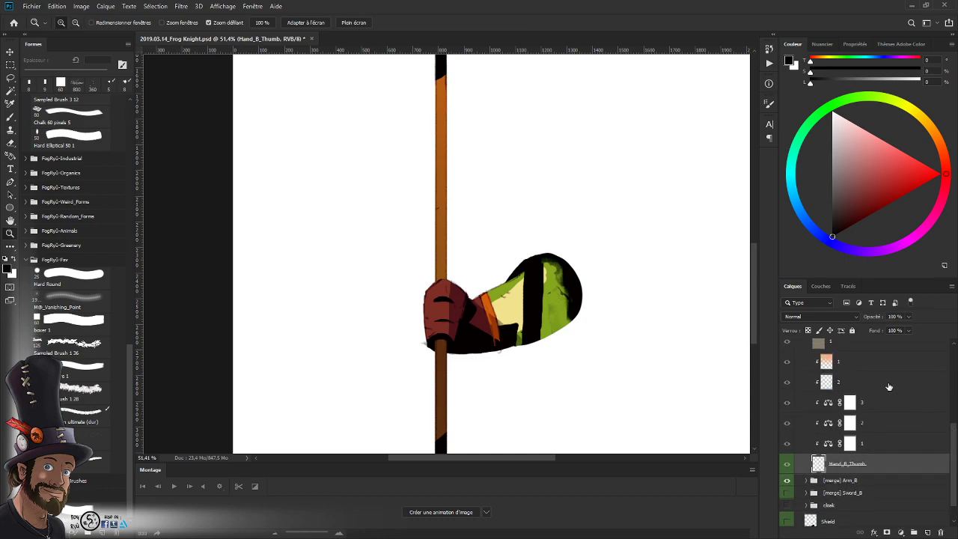
- Rename the copied adjustment group as [merge] Hand_B_Thumb and collapse it
double_click(848, 463)
key(Return)
drag(951, 429, 951, 401)
double_click(833, 389)
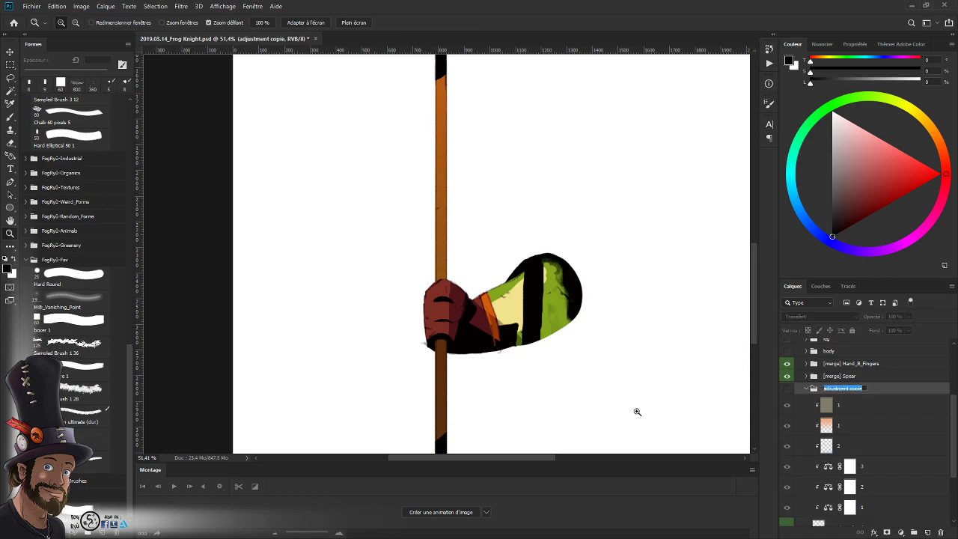
text(f)
key(Return)
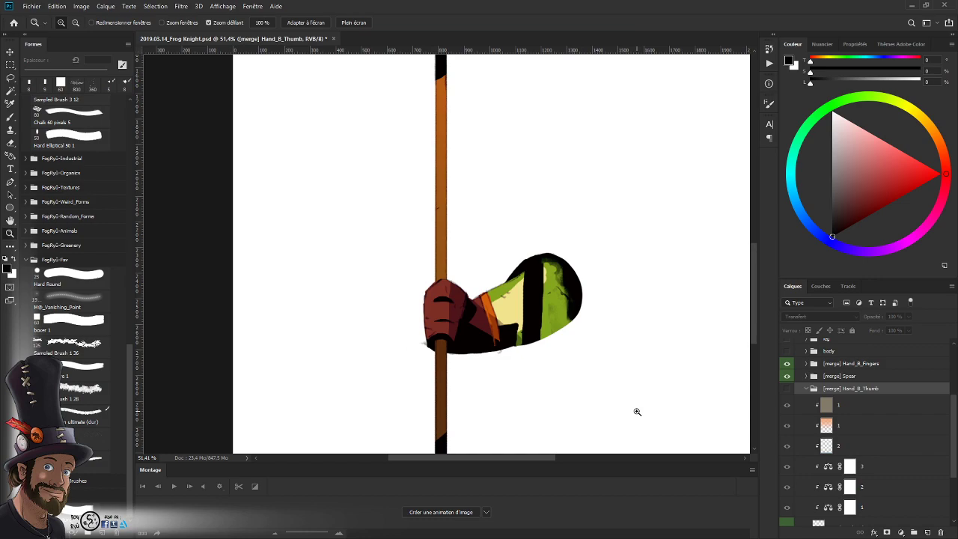
click(805, 389)
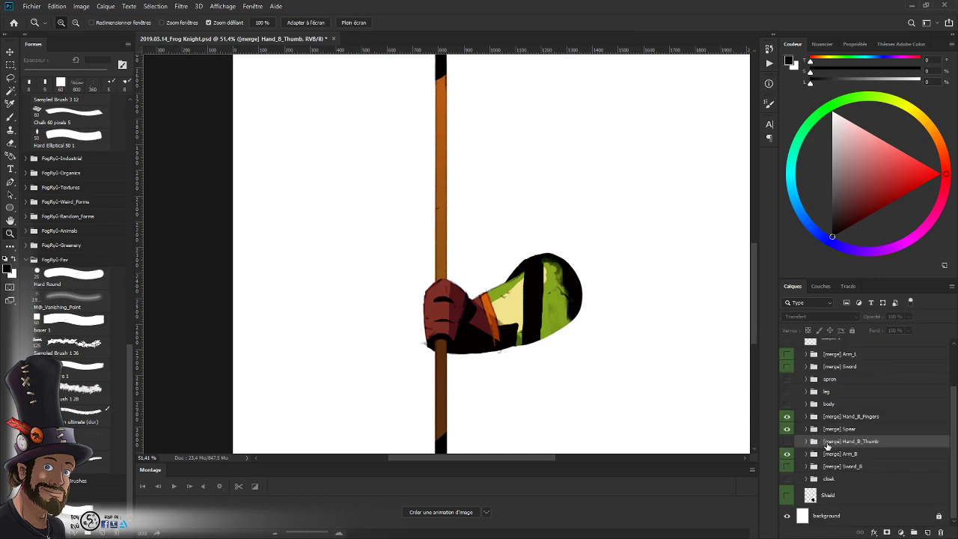
- Show the [merge] Hand_B_Thumb group and label it green
mouse_move(953, 410)
mouse_down()
mouse_move(956, 364)
mouse_move(954, 415)
mouse_up()
click(786, 442)
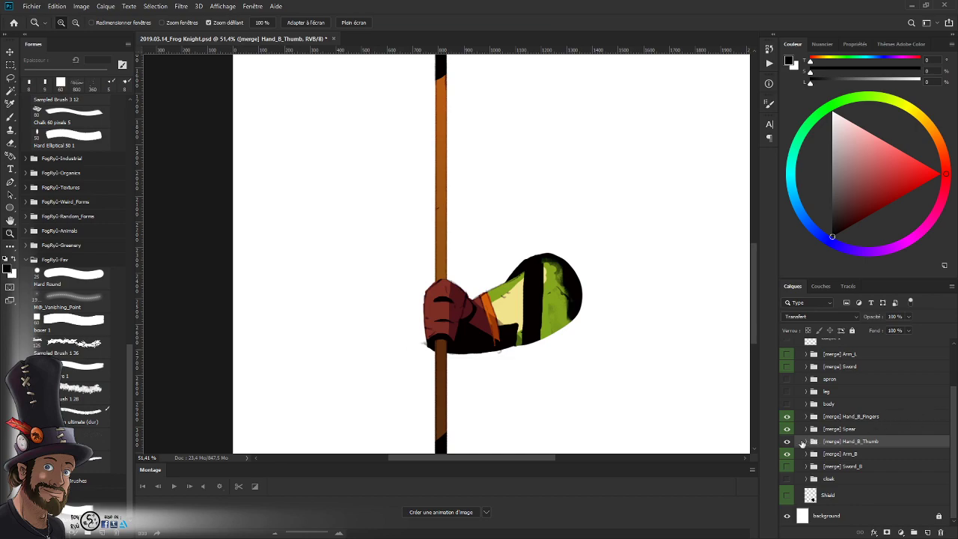
right_click(877, 441)
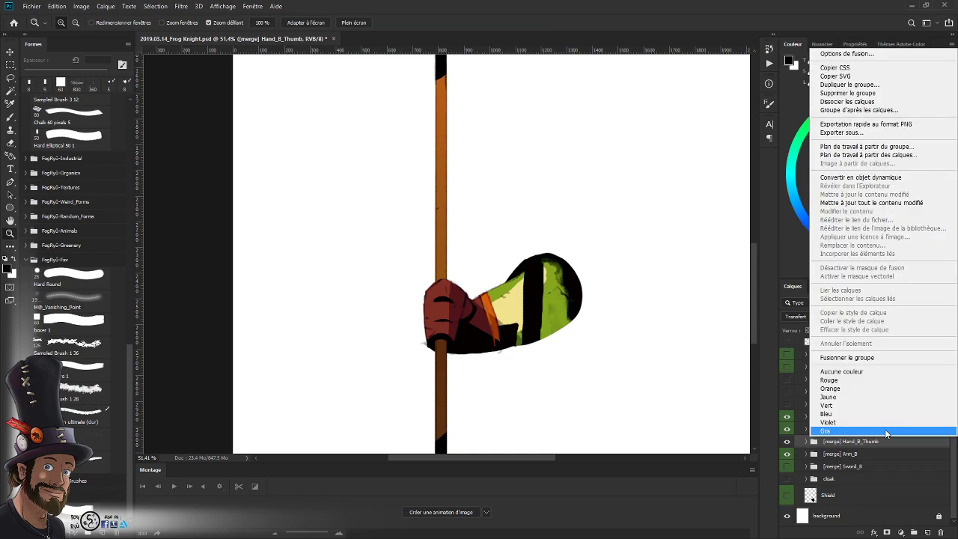
click(836, 407)
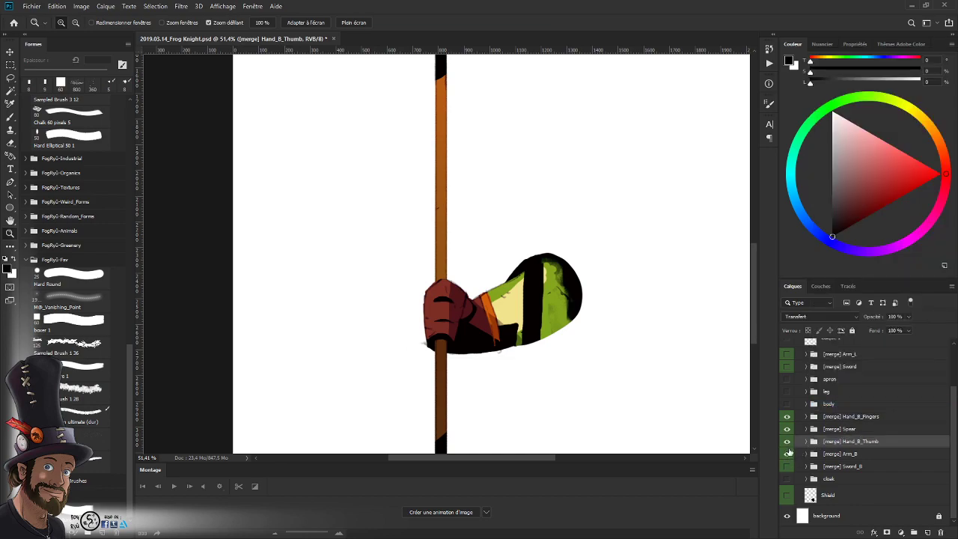
- Hide the fingers, spear, thumb and Arm_B groups, and show the body and leg groups to inspect the figure
drag(572, 342, 511, 342)
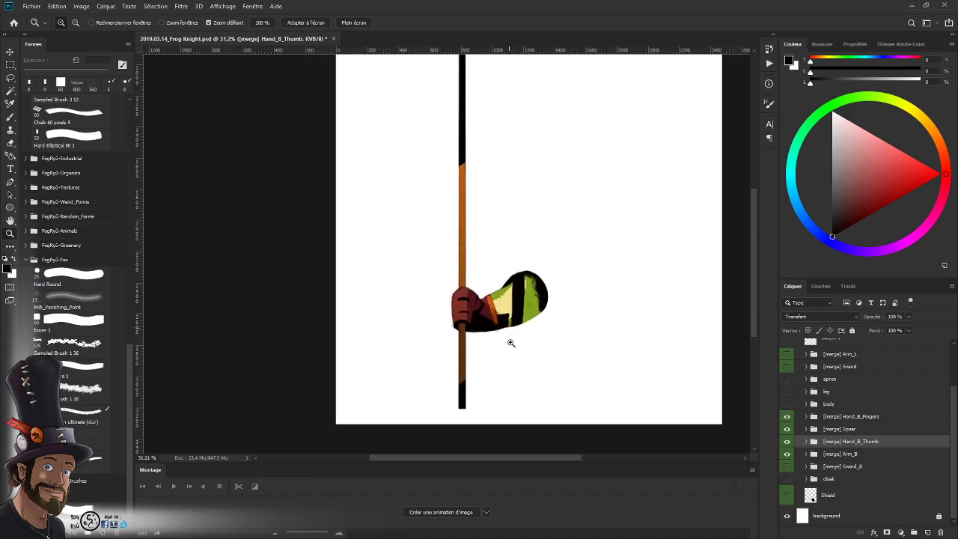
drag(788, 419, 804, 454)
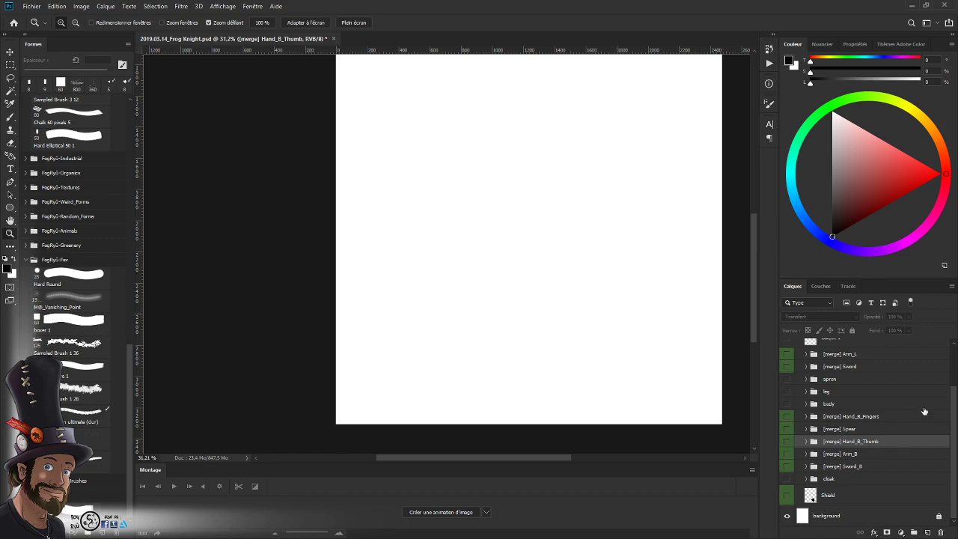
click(787, 405)
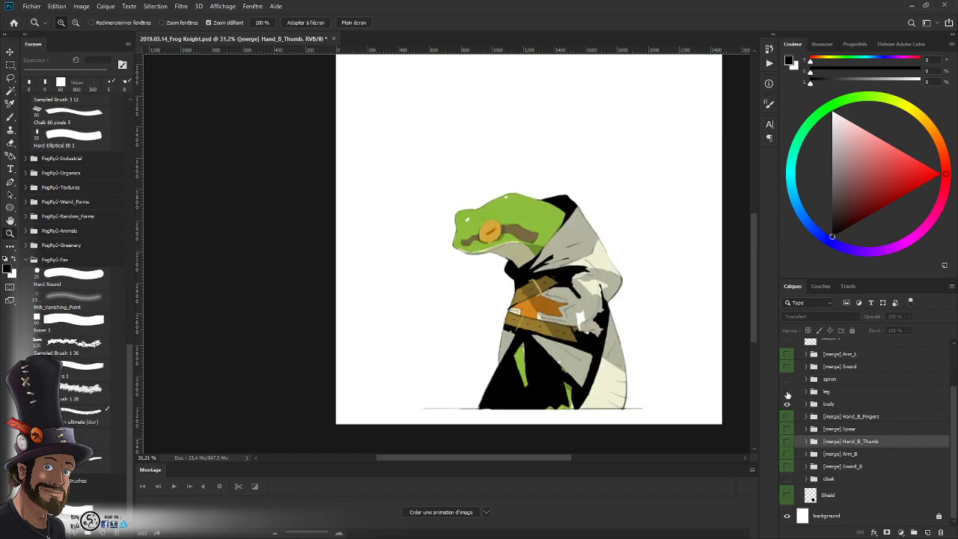
click(787, 392)
drag(552, 345, 494, 308)
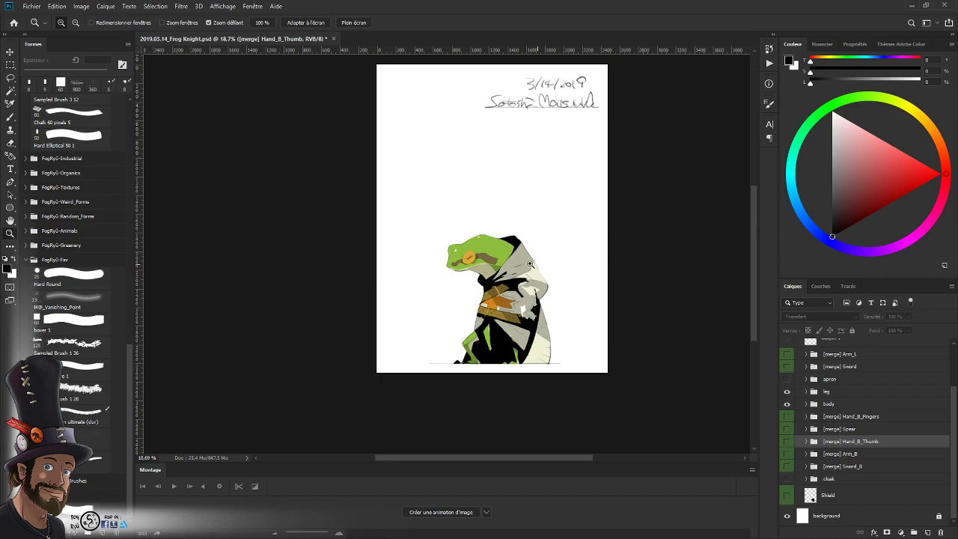
scroll(495, 308, up, 2)
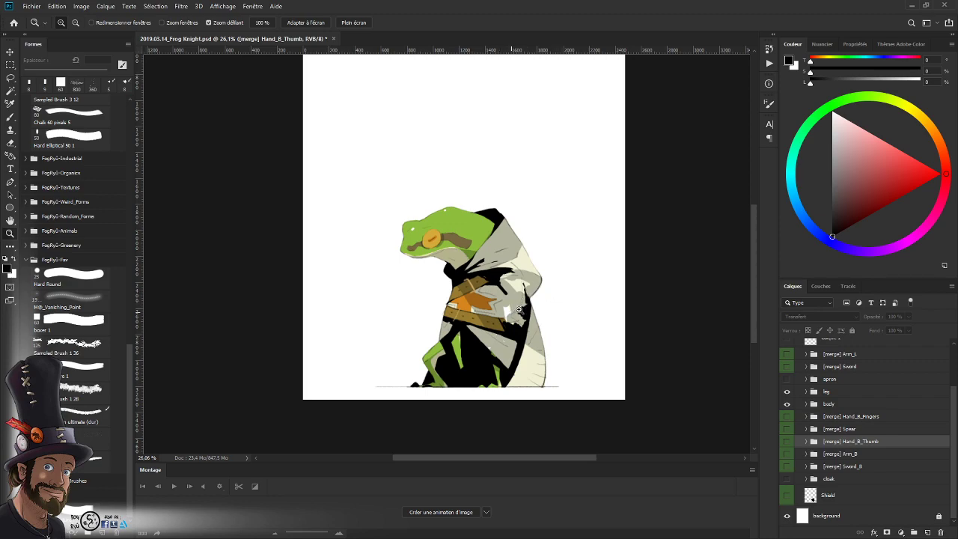
scroll(523, 303, up, 2)
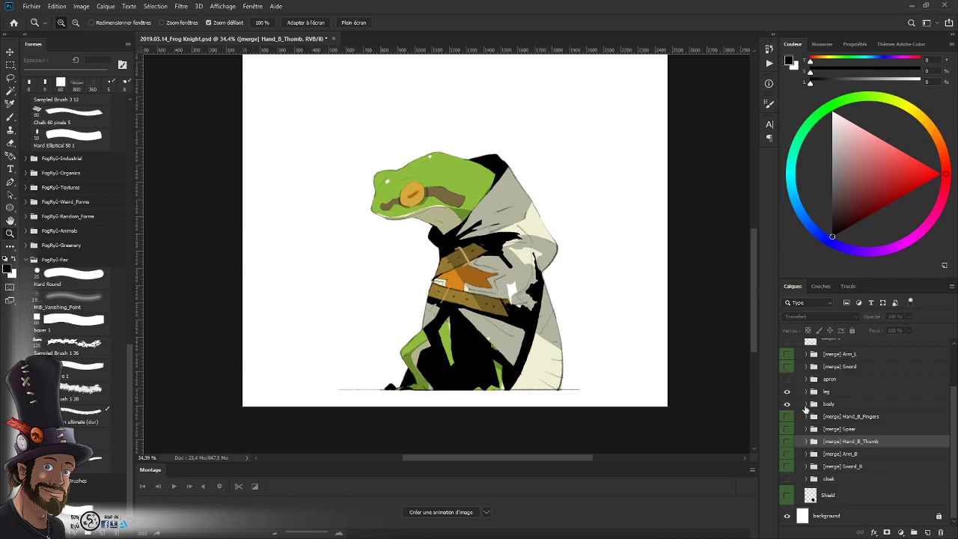
- Isolate the body group and examine the head, hood and torso for parts that need separating
click(786, 391)
click(787, 404)
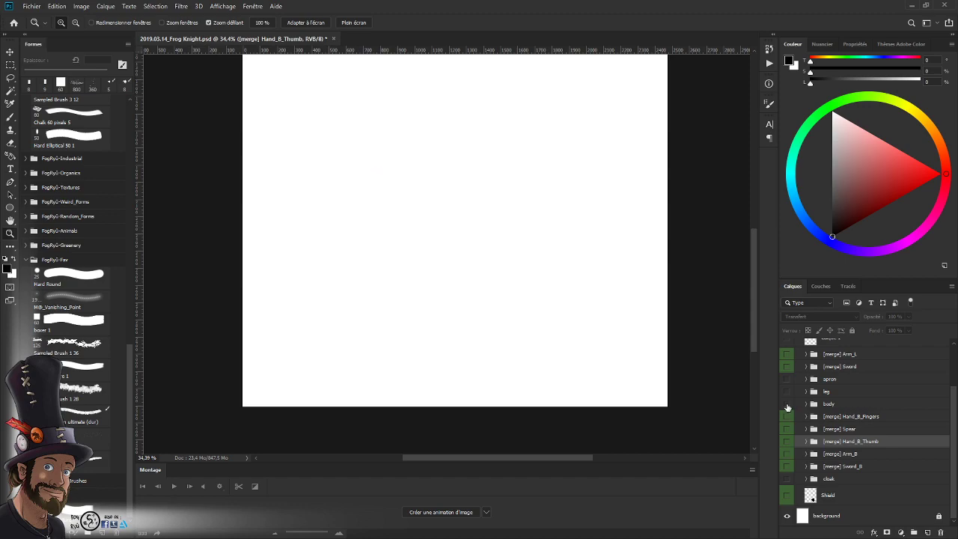
click(787, 404)
drag(524, 251, 549, 293)
scroll(548, 293, down, 2)
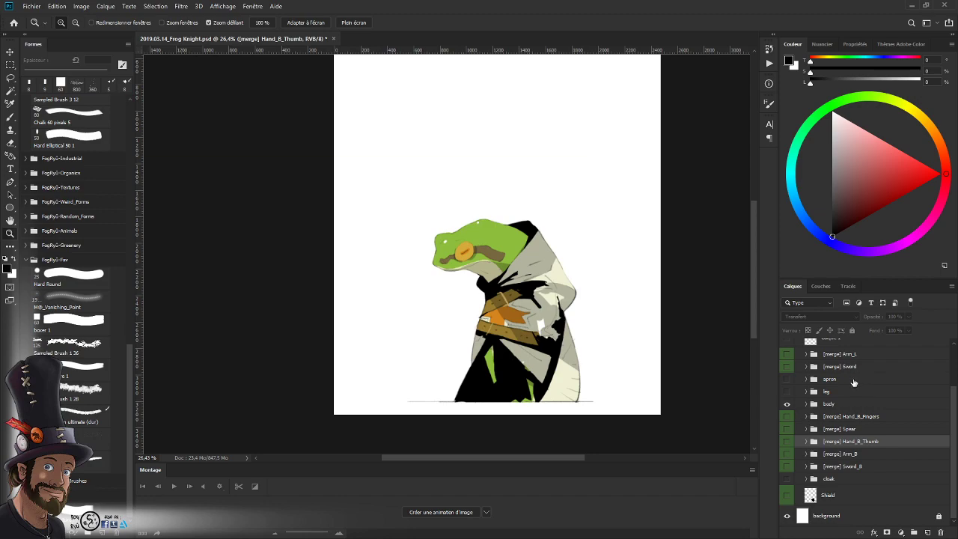
scroll(506, 267, up, 5)
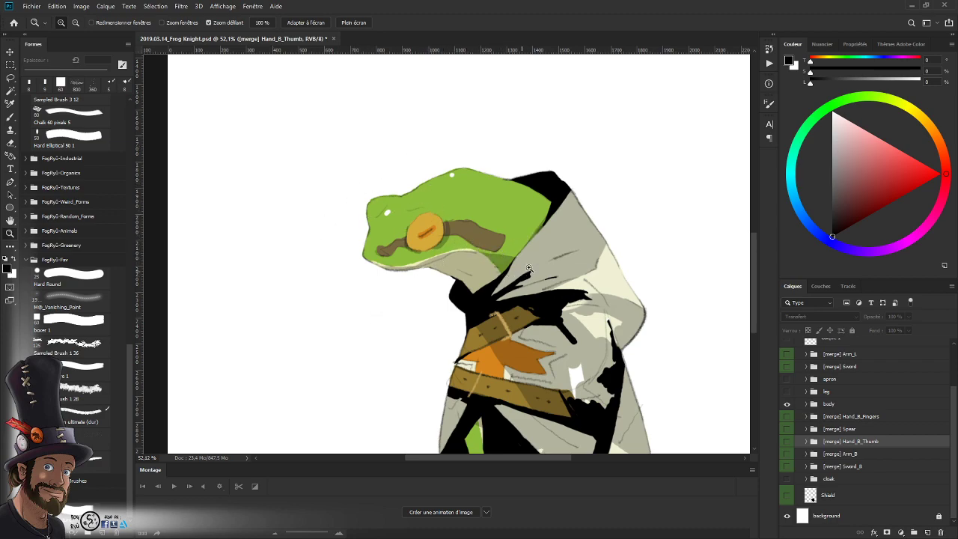
drag(543, 239, 494, 299)
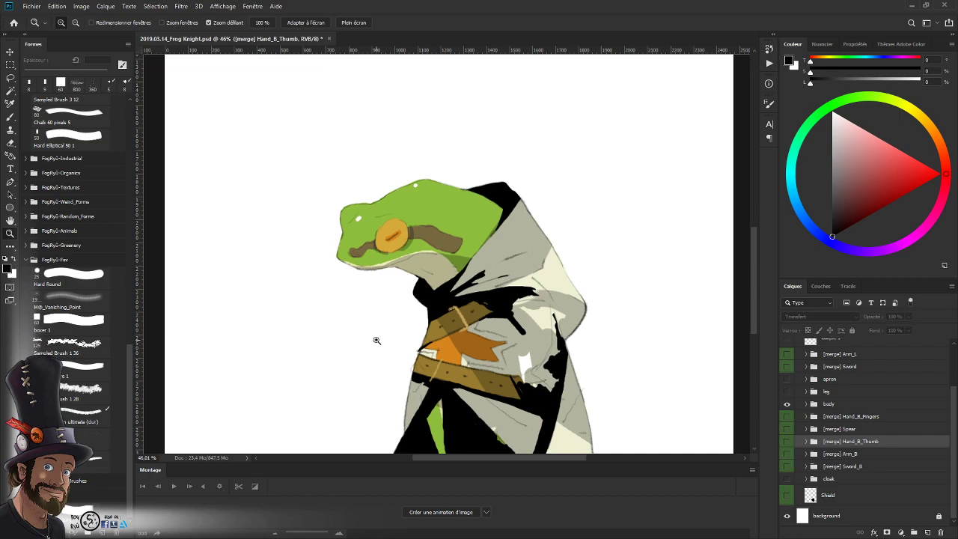
drag(573, 259, 442, 278)
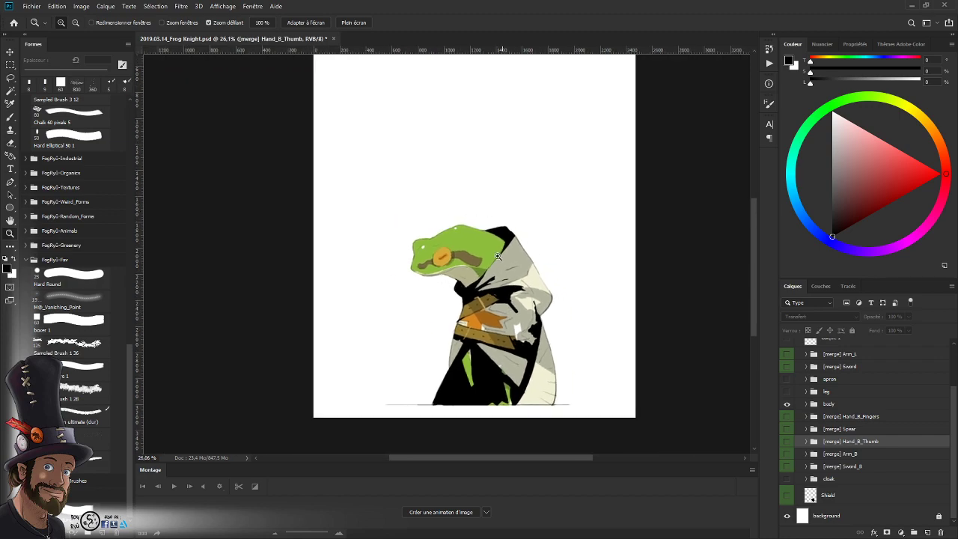
drag(502, 324, 600, 279)
drag(518, 351, 511, 308)
drag(548, 354, 470, 354)
drag(530, 369, 518, 349)
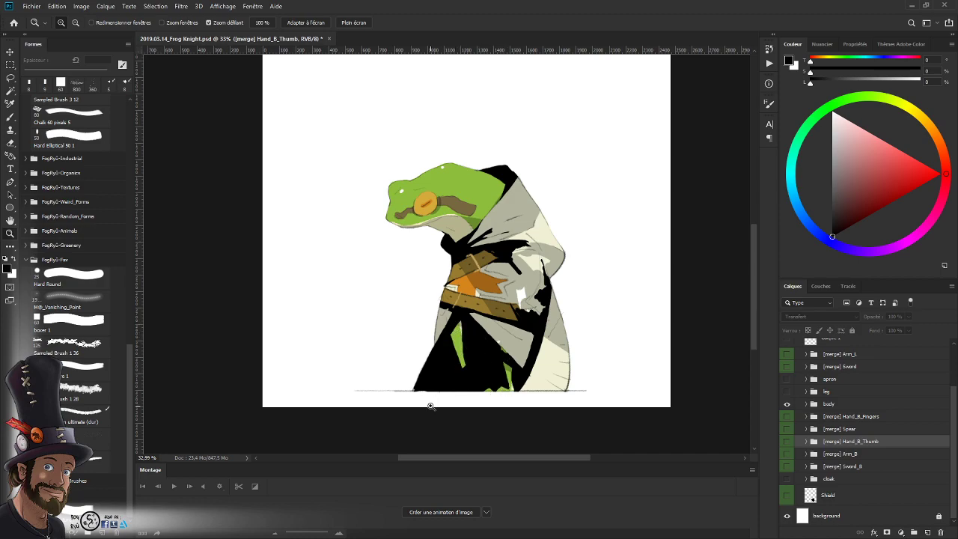
- Toggle the leg and body groups to examine how the front leg and its ground line fit against the body
click(786, 391)
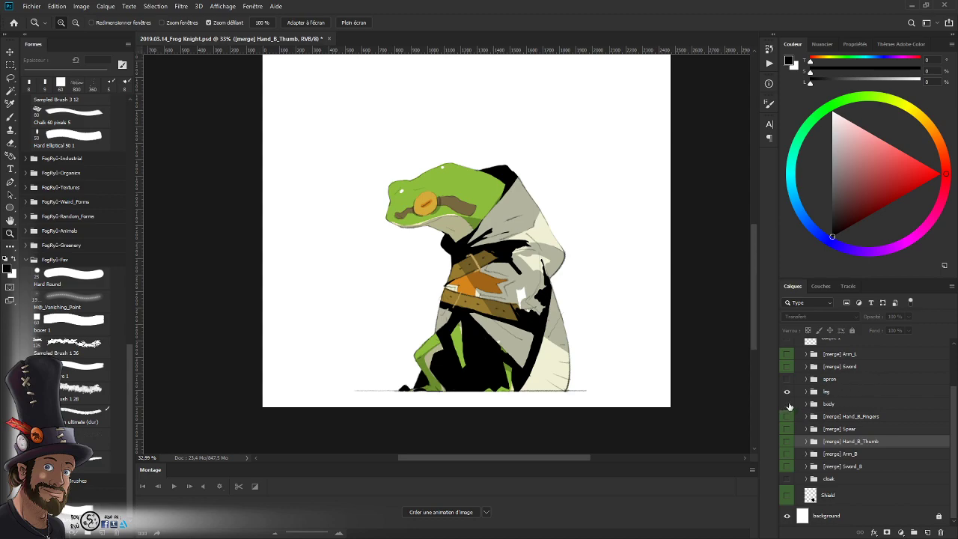
click(787, 404)
click(787, 404)
click(788, 404)
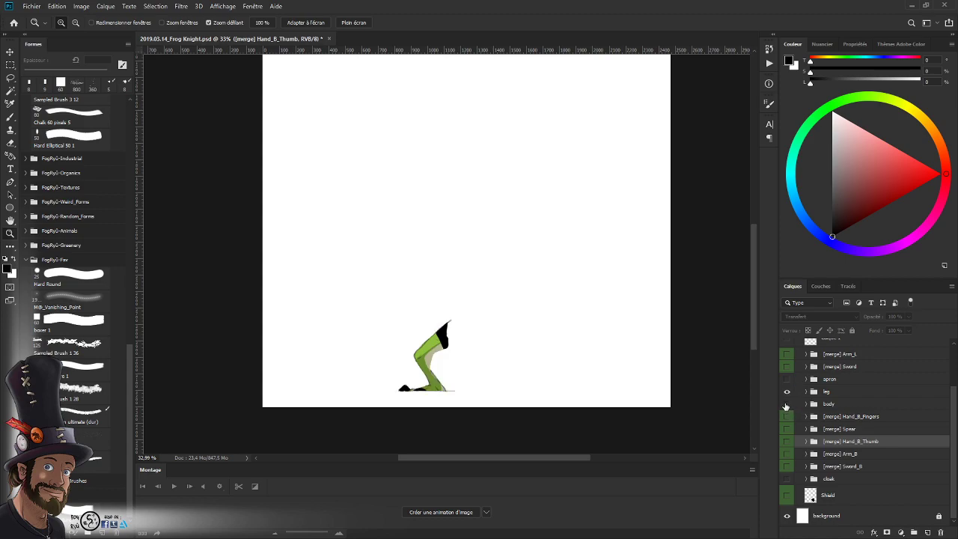
click(837, 392)
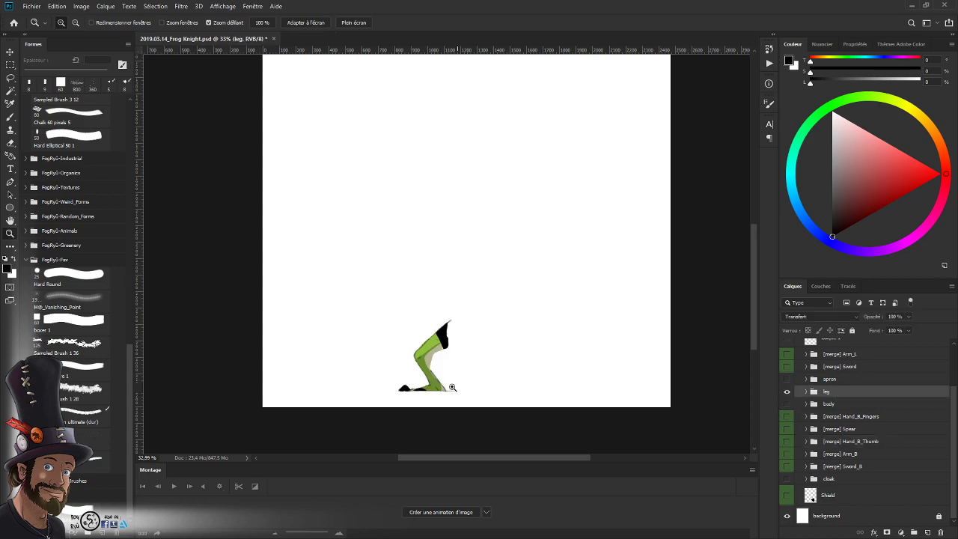
drag(453, 389, 479, 360)
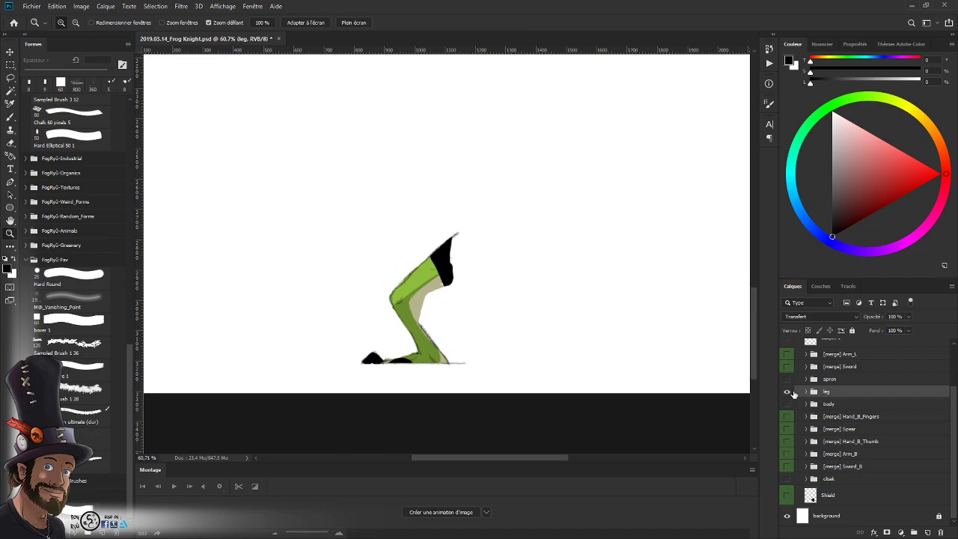
click(786, 391)
click(786, 404)
click(786, 392)
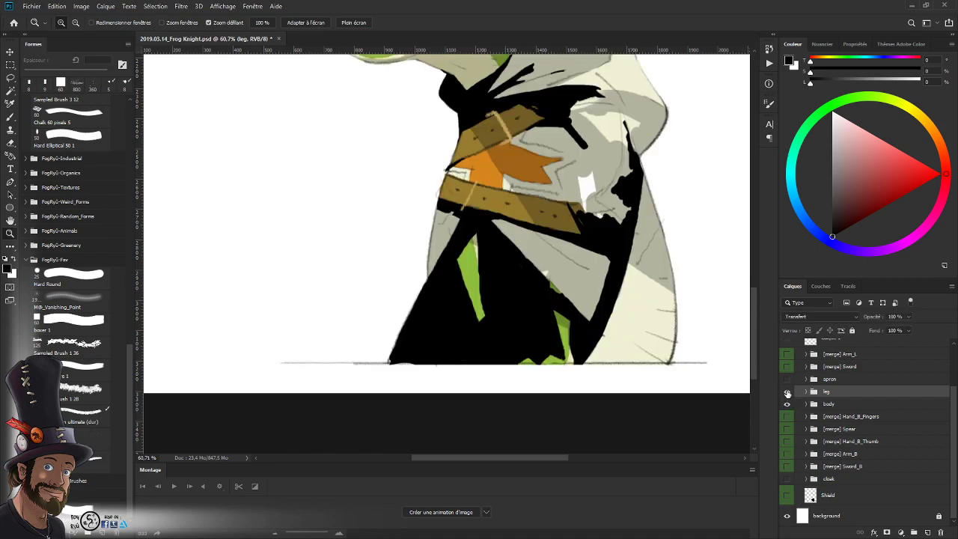
click(787, 392)
click(786, 404)
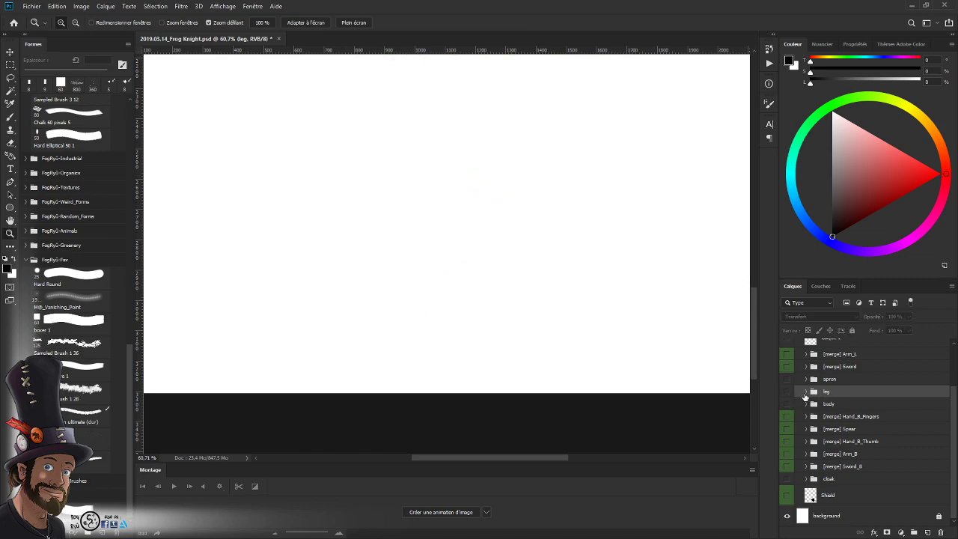
- On the line-art layer of the leg group, erase the stray ground line extending past the heel, and collapse the group
click(806, 392)
click(841, 408)
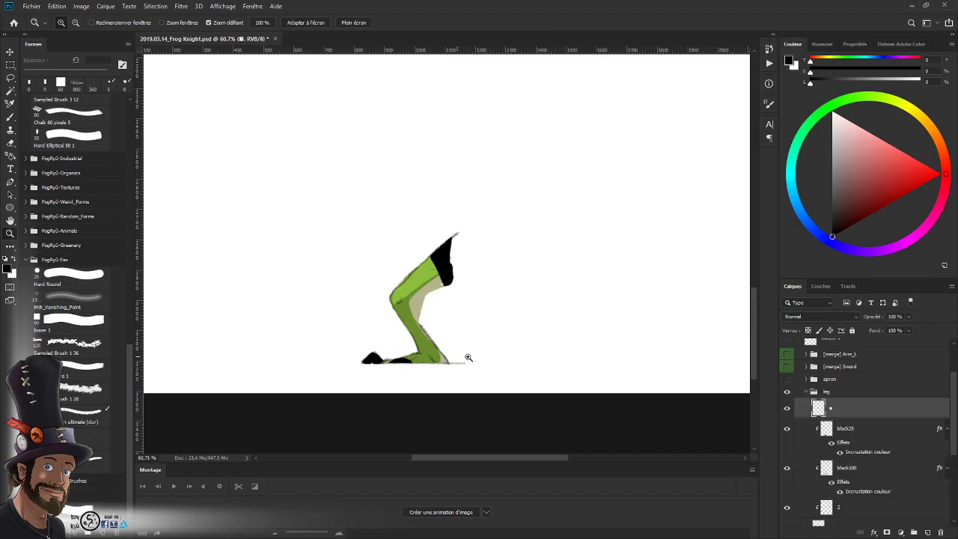
key(e)
mouse_move(469, 356)
mouse_down()
mouse_move(516, 357)
mouse_move(452, 372)
mouse_up()
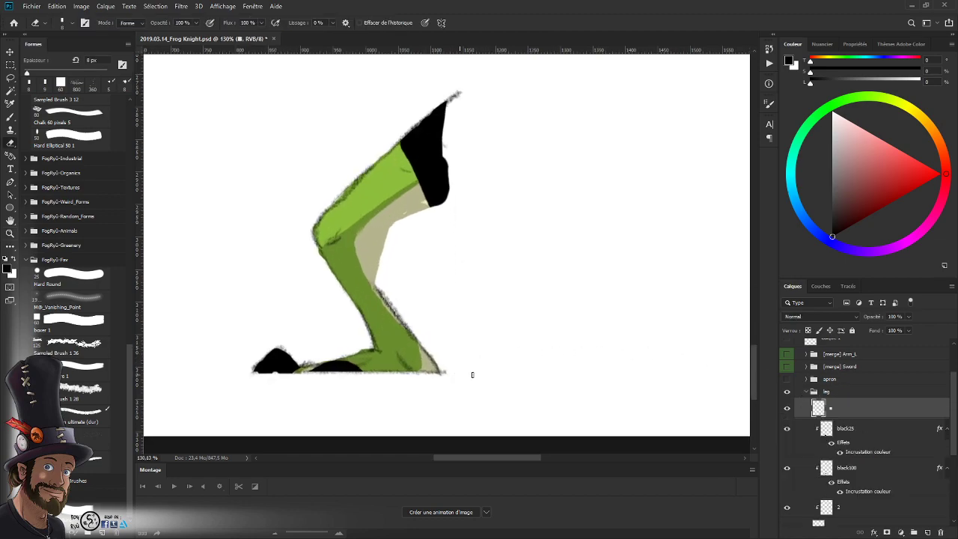
key(z)
drag(470, 404, 426, 404)
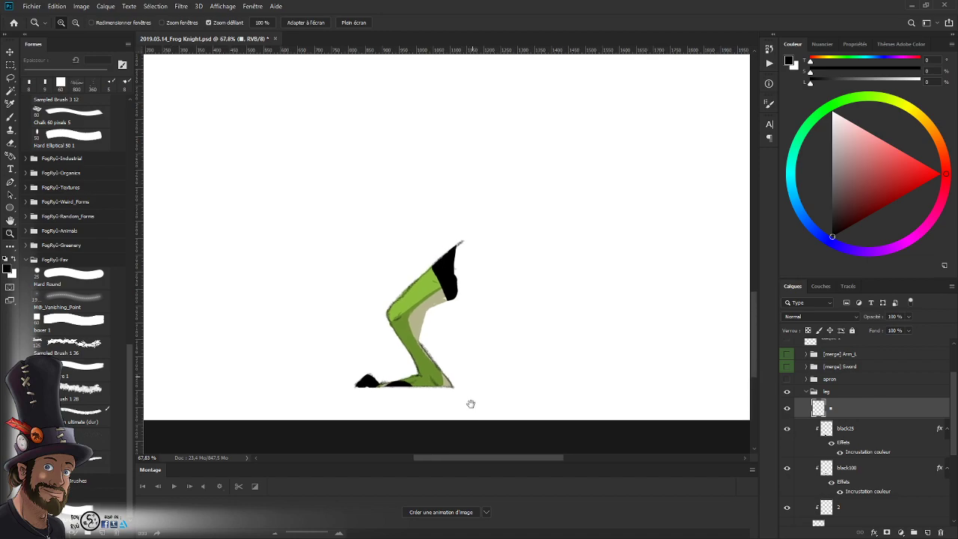
mouse_move(469, 302)
mouse_down()
mouse_move(509, 301)
mouse_move(434, 342)
mouse_move(441, 332)
mouse_up()
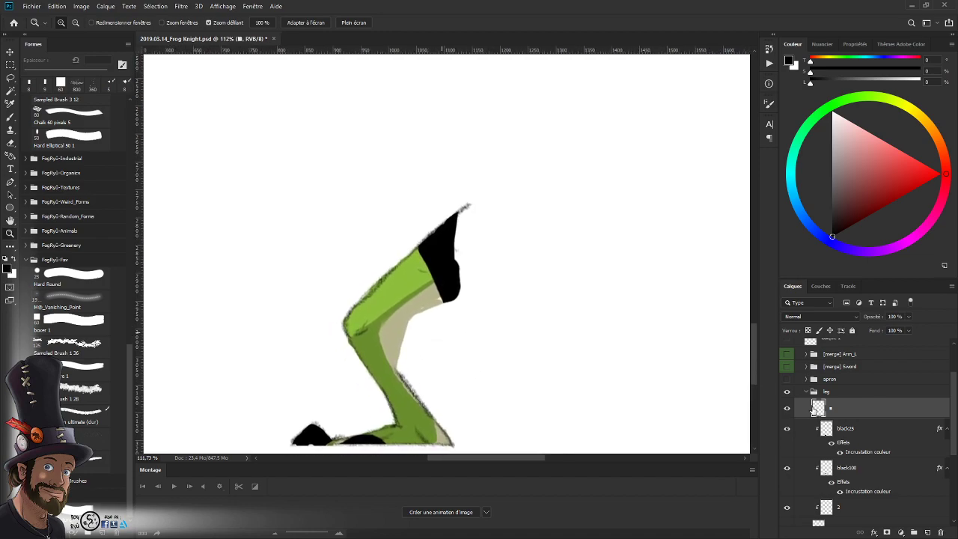
click(806, 391)
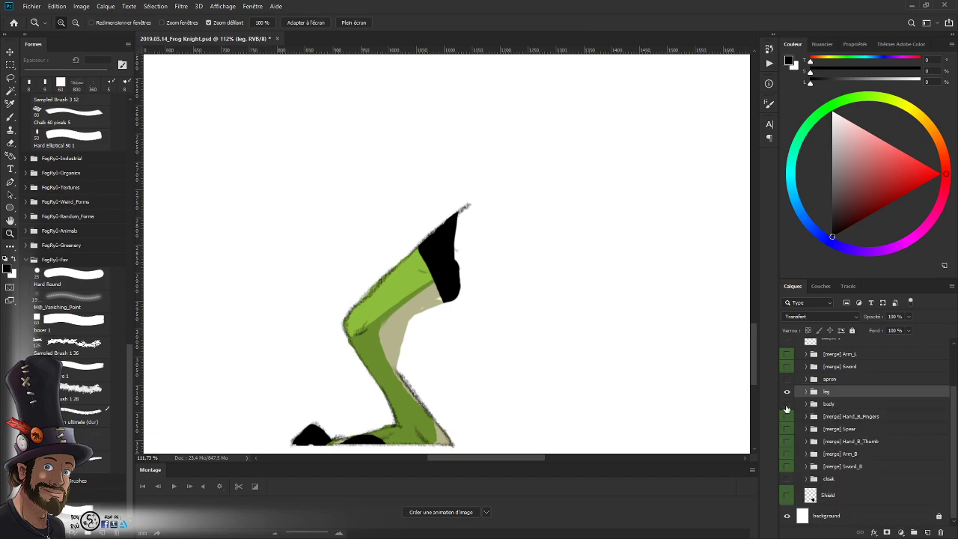
- Toggle the body group to compare the isolated leg with the figure around it
click(786, 406)
click(786, 406)
drag(633, 399, 528, 385)
- On the bottom base layer of the leg group, lasso a rounded thigh extension behind the knee section and fill it with black
click(806, 392)
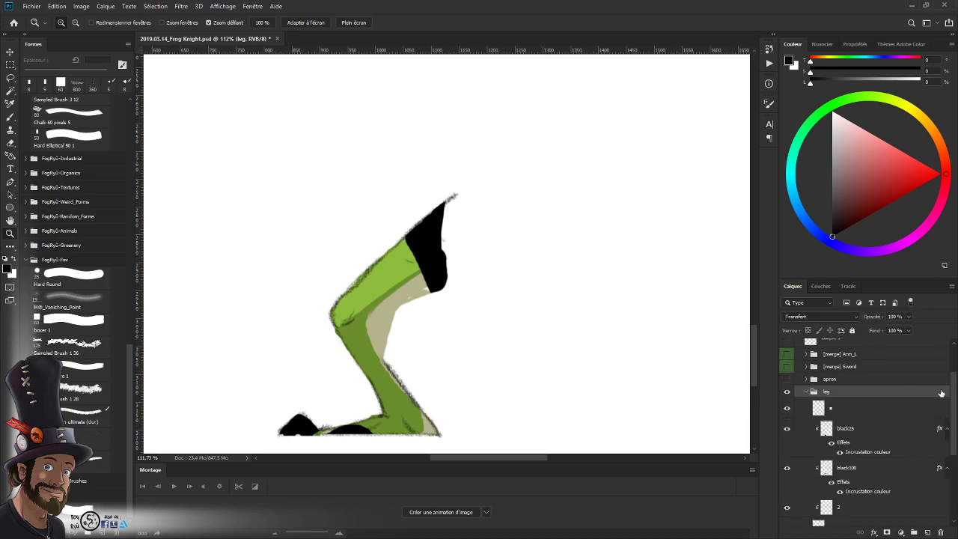
drag(953, 407, 952, 433)
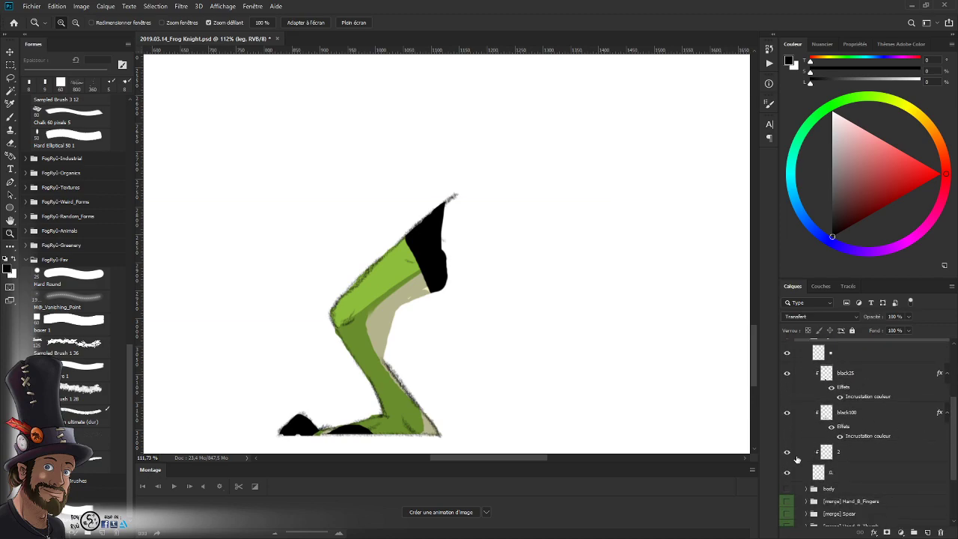
click(789, 472)
click(790, 471)
click(848, 472)
drag(448, 293, 461, 322)
key(b)
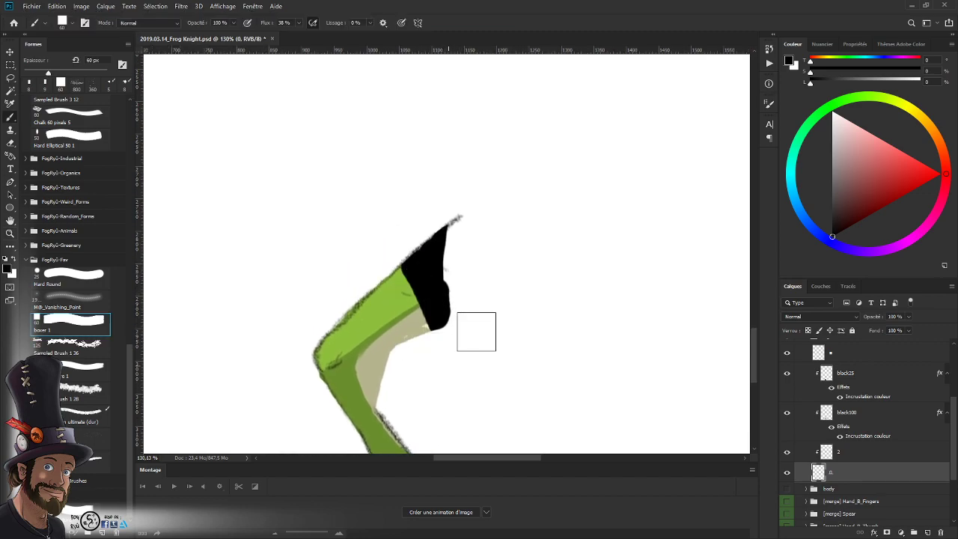
key(l)
mouse_move(439, 329)
mouse_down()
mouse_move(491, 318)
mouse_move(521, 298)
mouse_move(533, 246)
mouse_move(529, 253)
mouse_move(525, 234)
mouse_move(483, 217)
mouse_move(438, 233)
mouse_move(428, 309)
mouse_move(440, 340)
mouse_up()
mouse_move(443, 233)
mouse_down()
mouse_move(491, 213)
mouse_move(520, 220)
mouse_move(538, 252)
mouse_move(515, 302)
mouse_move(487, 314)
mouse_move(442, 323)
mouse_up()
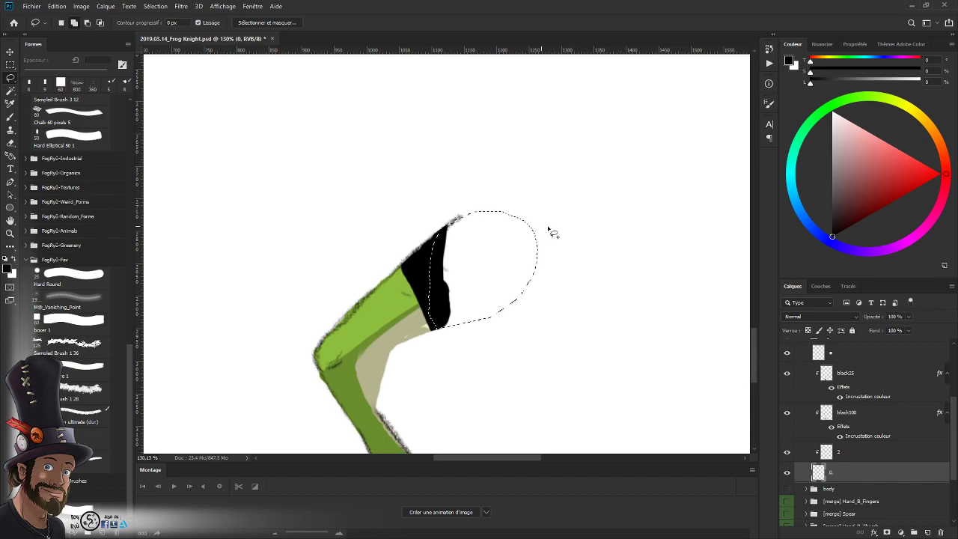
key(shift+F5)
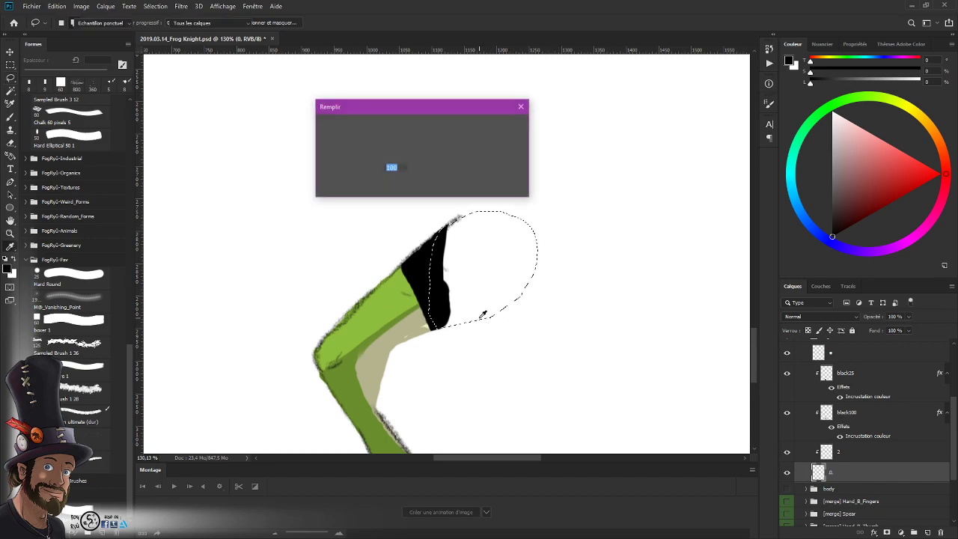
key(Return)
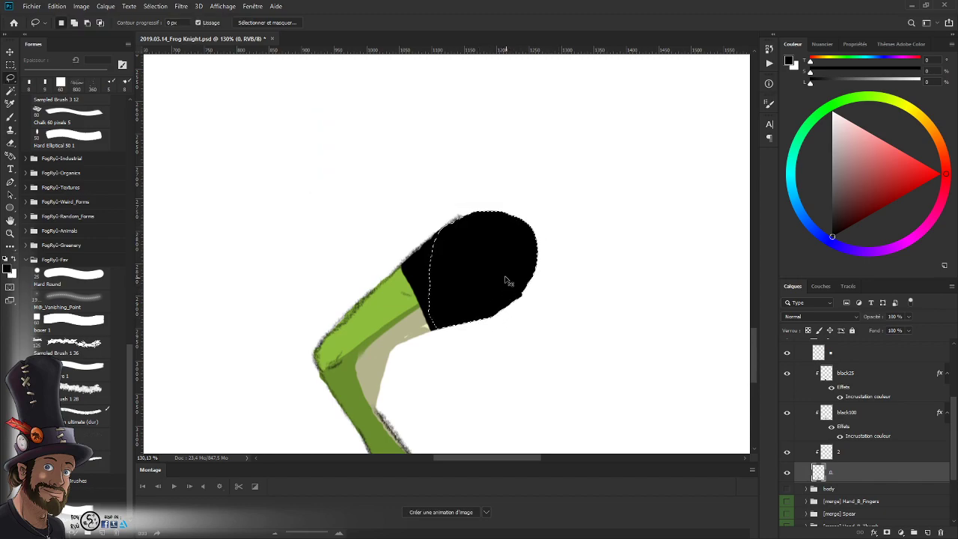
key(ctrl+d)
- Check the extended thigh by toggling the leg group's visibility, and collapse the group
key(z)
drag(500, 284, 493, 357)
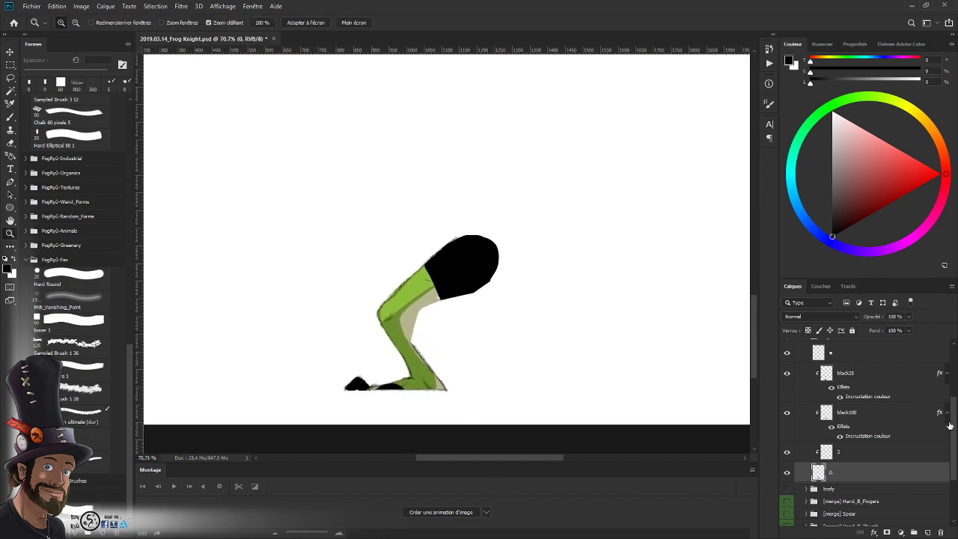
scroll(920, 416, up, 2)
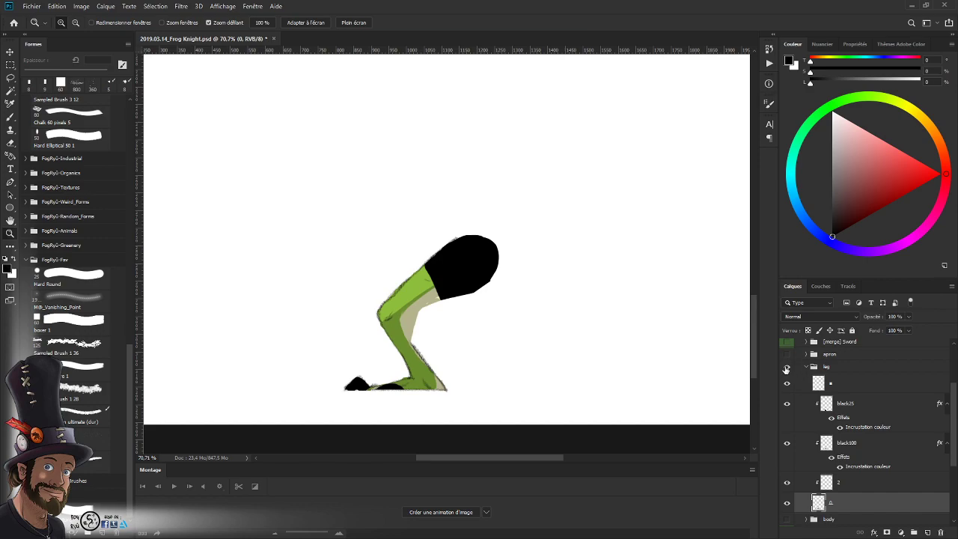
click(786, 368)
click(786, 367)
click(810, 367)
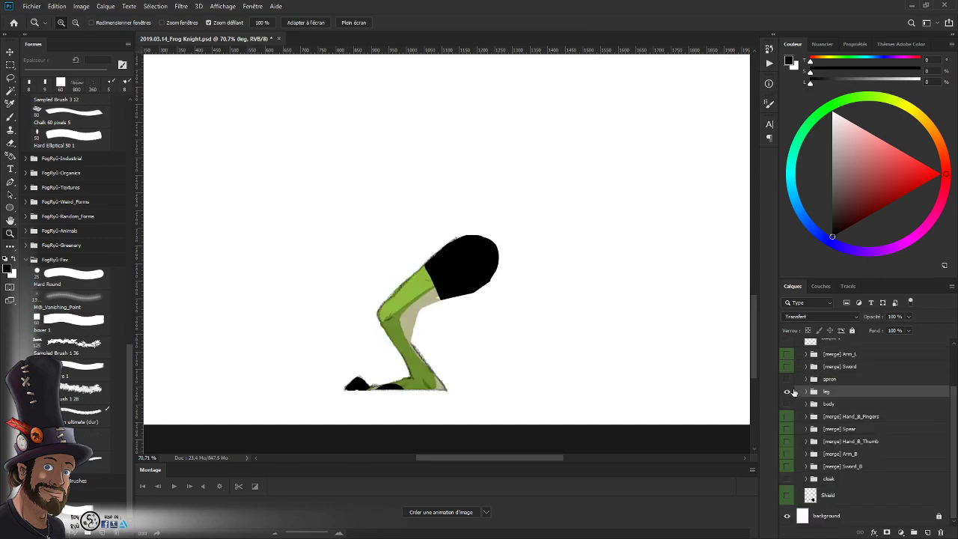
- Duplicate the adjustment group above the leg group, and move the leg group inside the copy below its adjustment layers
scroll(953, 421, up, 3)
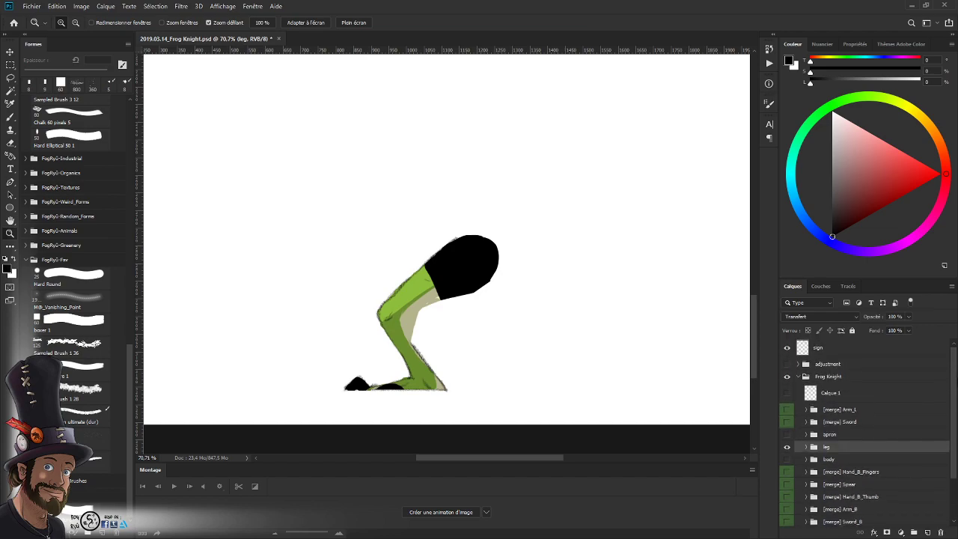
drag(842, 365, 835, 446)
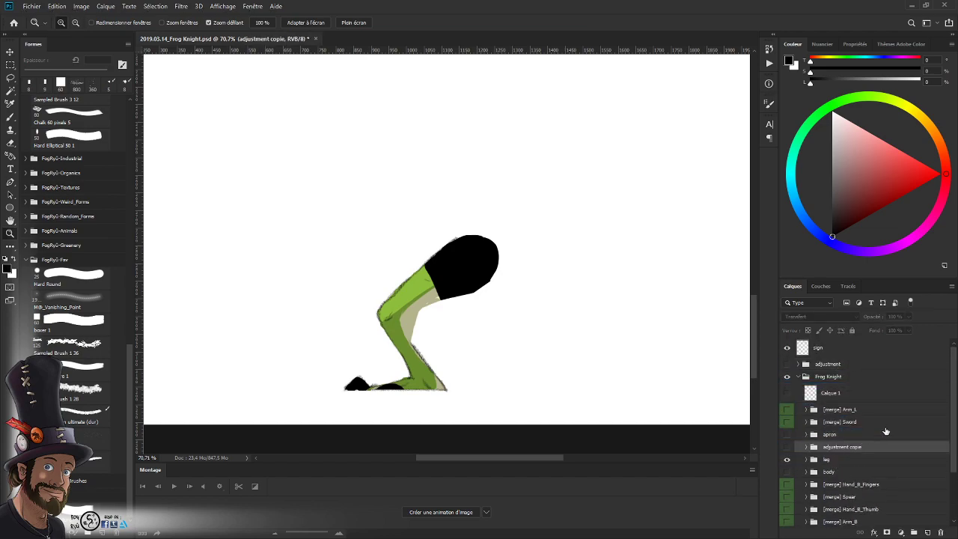
click(805, 459)
click(806, 447)
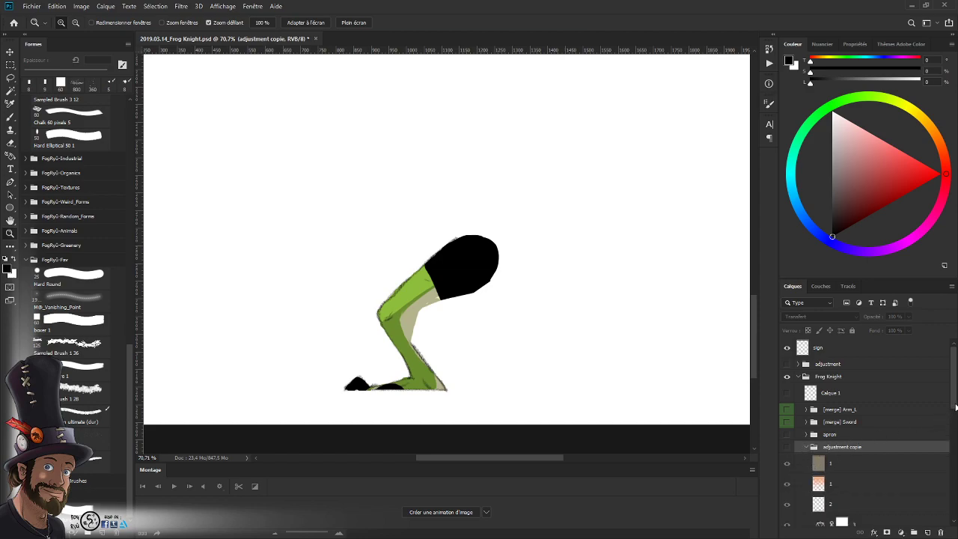
scroll(840, 419, down, 5)
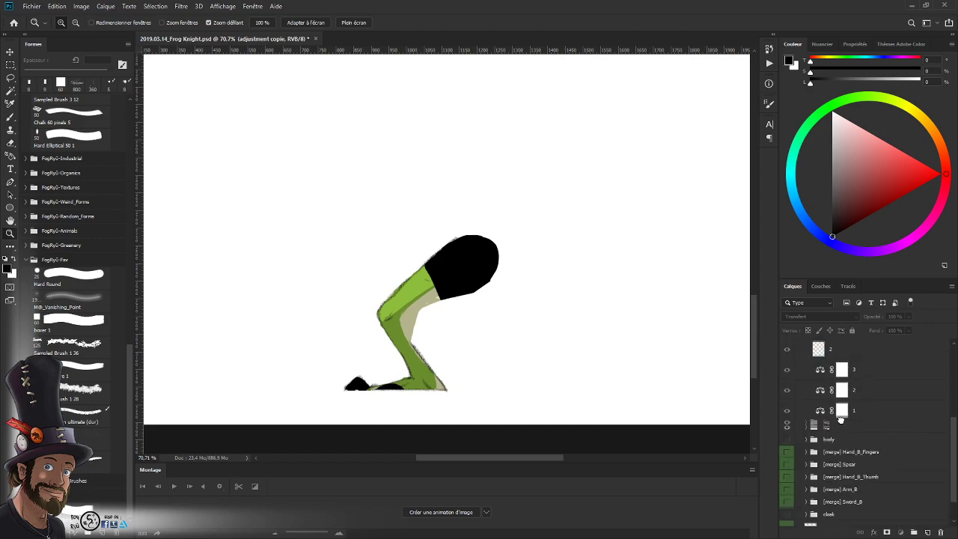
drag(840, 419, 841, 417)
- Clip all six layers of the adjustment copy to the leg group beneath them
alt+click(858, 418)
alt+click(860, 399)
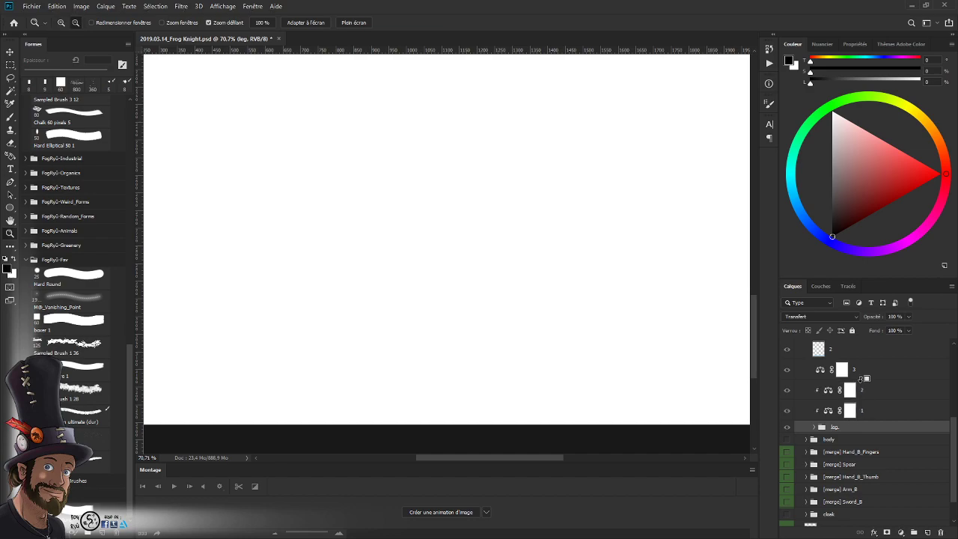
alt+click(860, 379)
alt+click(861, 358)
drag(954, 428, 955, 395)
alt+click(847, 414)
alt+click(847, 392)
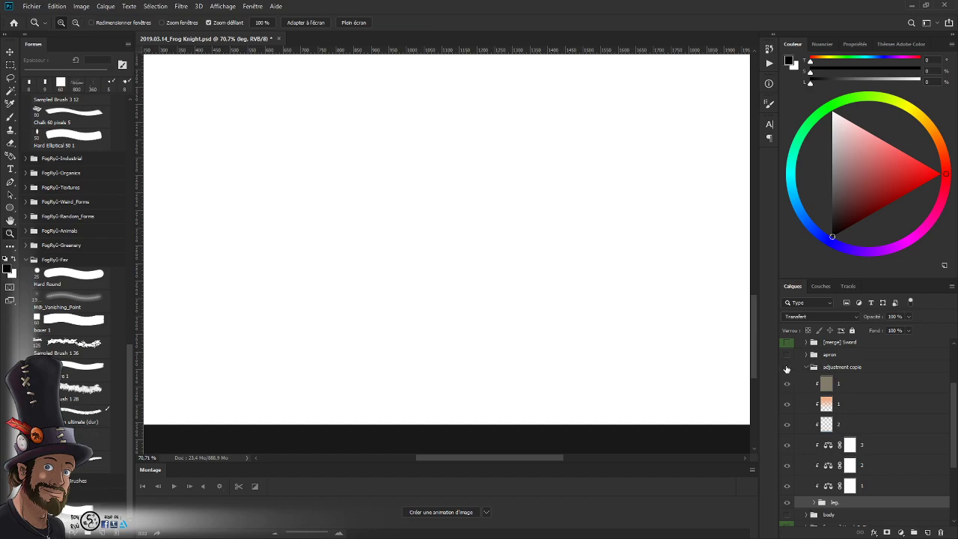
- Show the adjustment copy group and rename it [merge] Leg_B
click(787, 367)
double_click(842, 367)
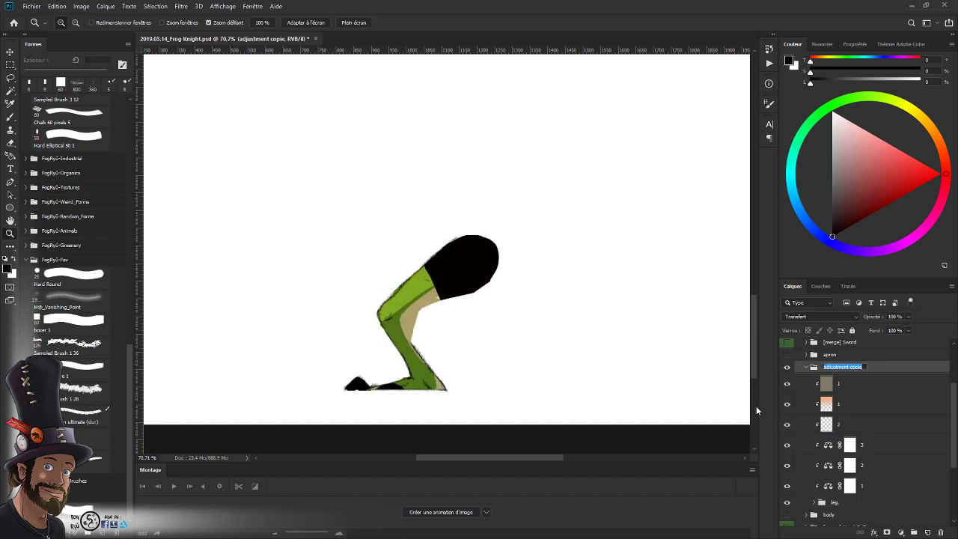
text([merge]B Leg_B)
key(Return)
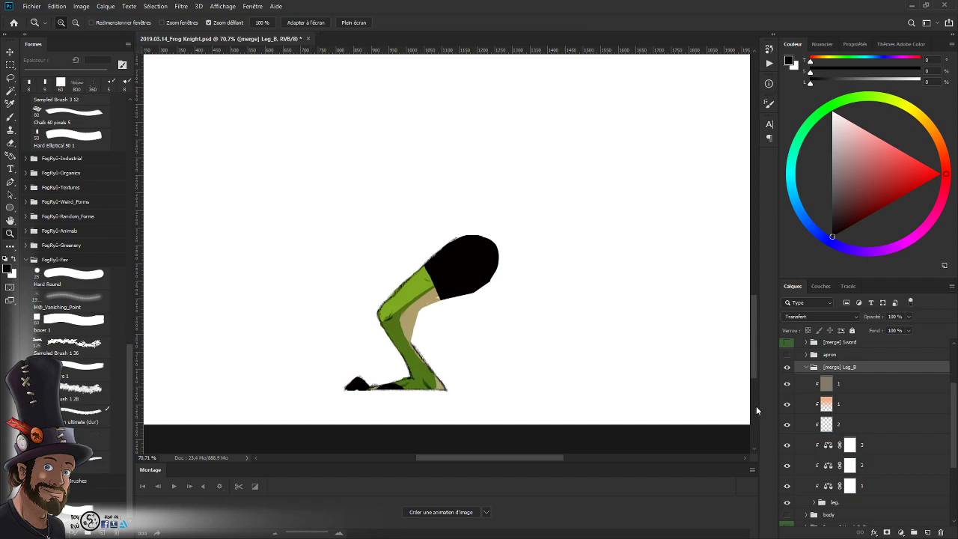
- Check and collapse the [merge] Leg_B group, then label it green (Vert) and hide it
click(786, 366)
click(786, 367)
click(805, 367)
drag(950, 405, 954, 392)
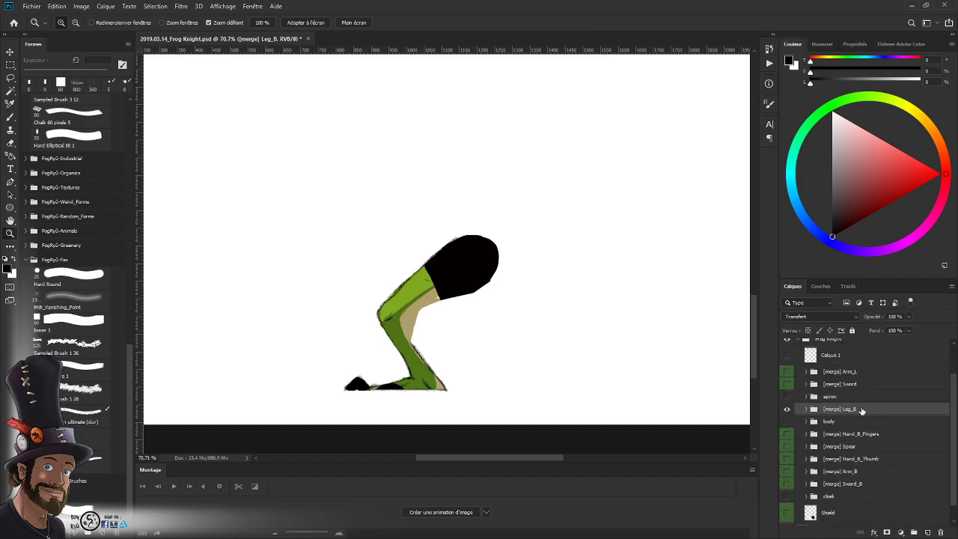
right_click(861, 410)
click(838, 382)
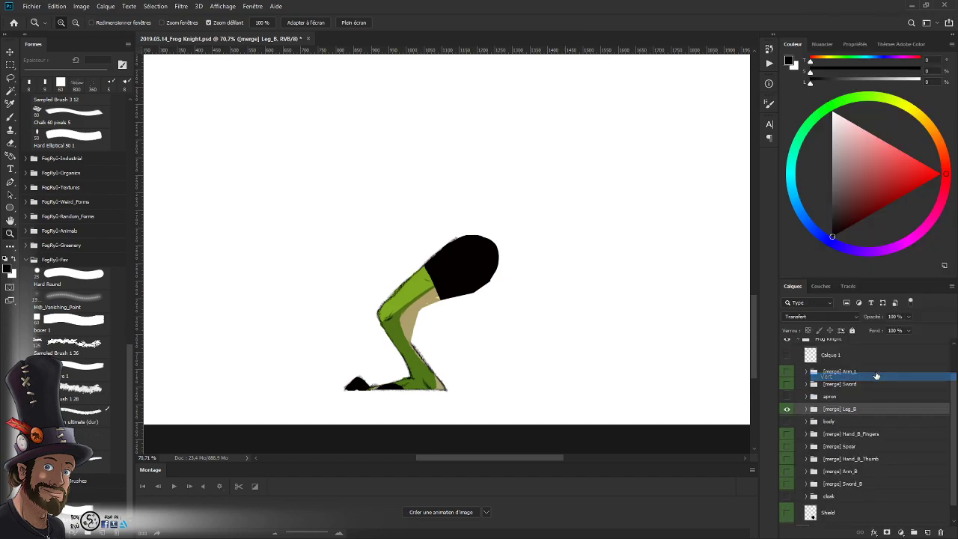
click(787, 408)
- Show the body group and the Calque 1 layer
drag(573, 321, 512, 391)
click(786, 421)
scroll(952, 419, down, 1)
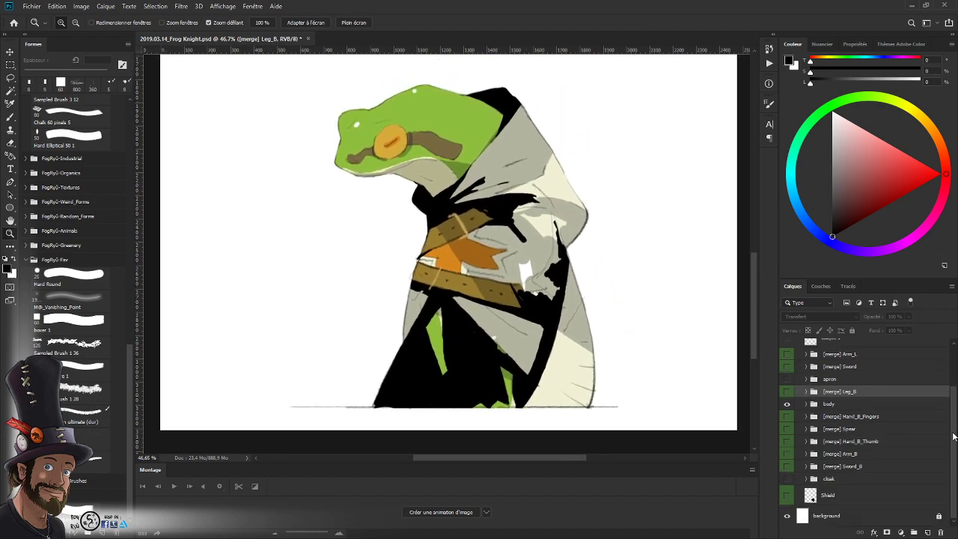
scroll(952, 419, up, 2)
click(787, 362)
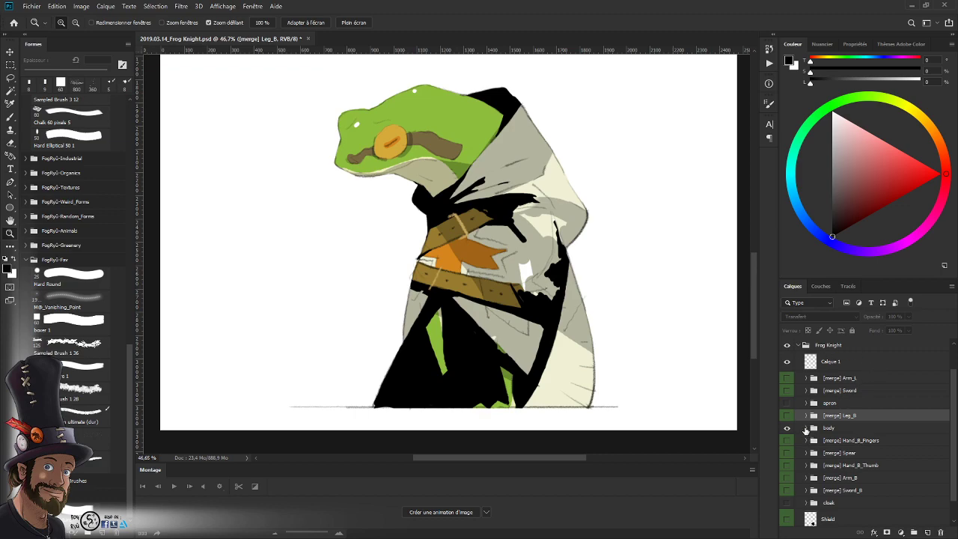
- Move Calque 1 into the body group directly above its line-art layer and merge it down into that layer
click(805, 428)
drag(855, 365, 787, 480)
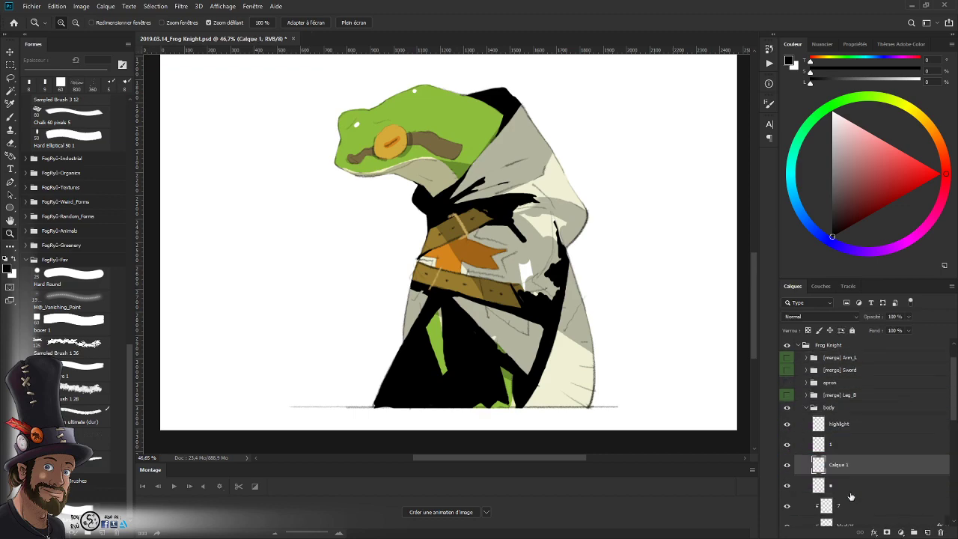
click(787, 489)
key(ctrl+e)
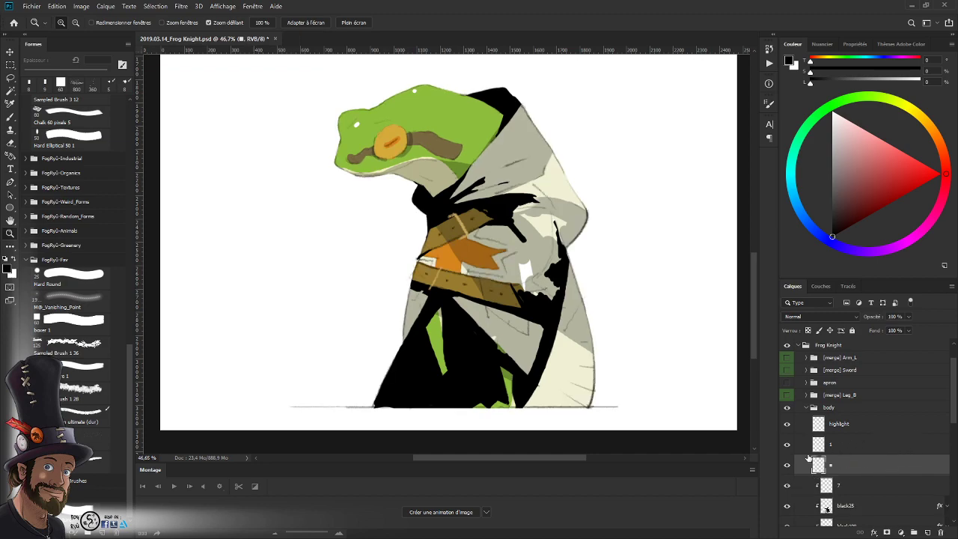
click(787, 465)
click(788, 467)
- Show the apron and [merge] Leg_B groups, and toggle [merge] Sword to examine how the parts overlap the body
drag(954, 424, 953, 380)
click(786, 403)
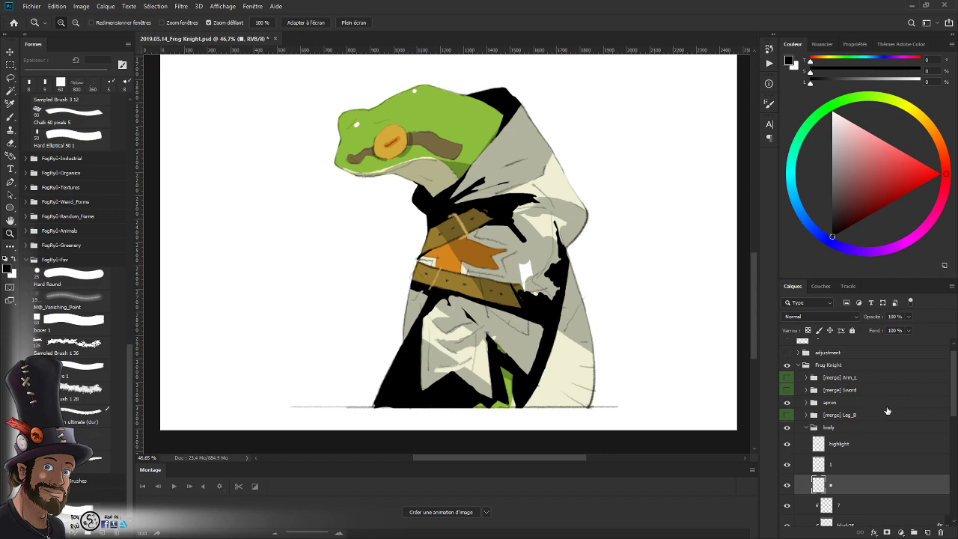
mouse_move(952, 418)
mouse_down()
mouse_move(947, 485)
mouse_move(943, 403)
mouse_up()
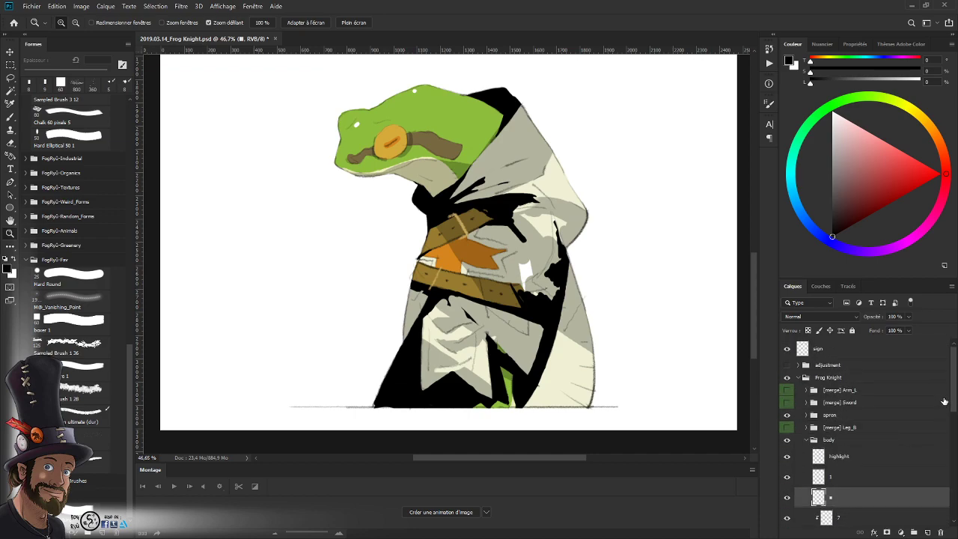
click(786, 428)
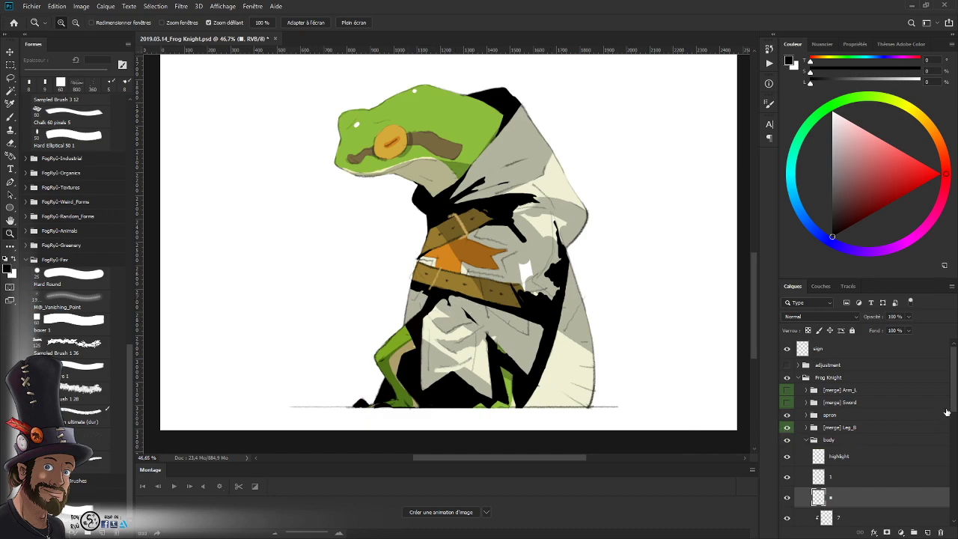
click(786, 404)
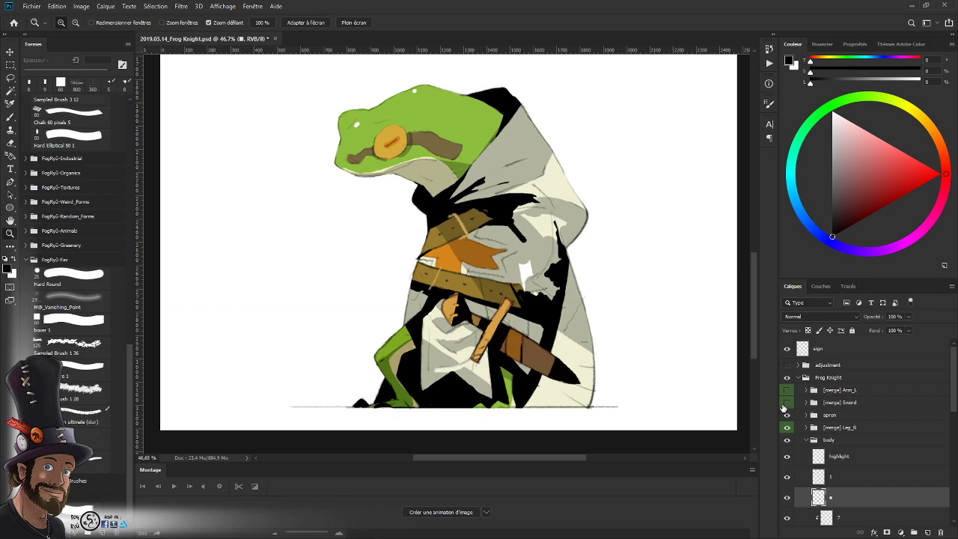
click(787, 402)
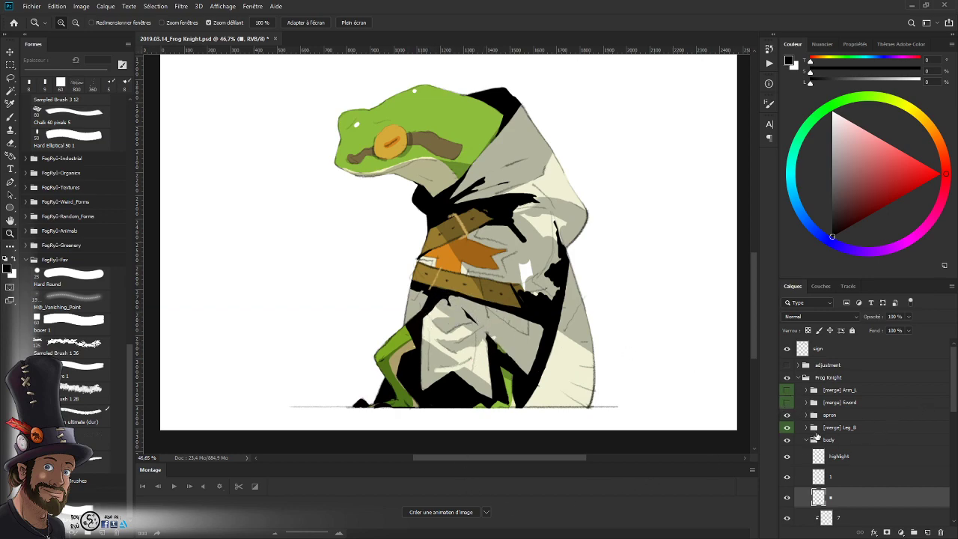
- Isolate the apron group by hiding the body and [merge] Leg_B, and examine its layers and painted shape
click(787, 441)
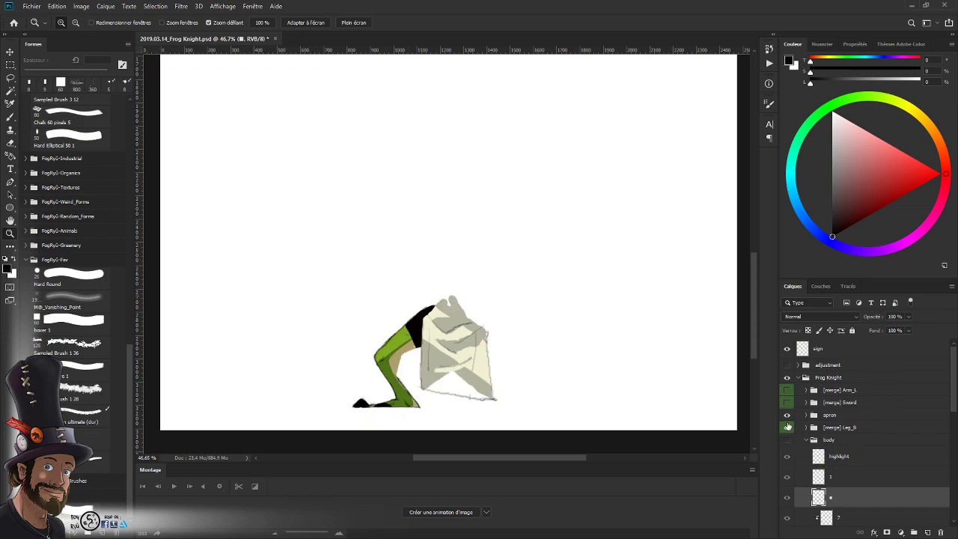
click(786, 427)
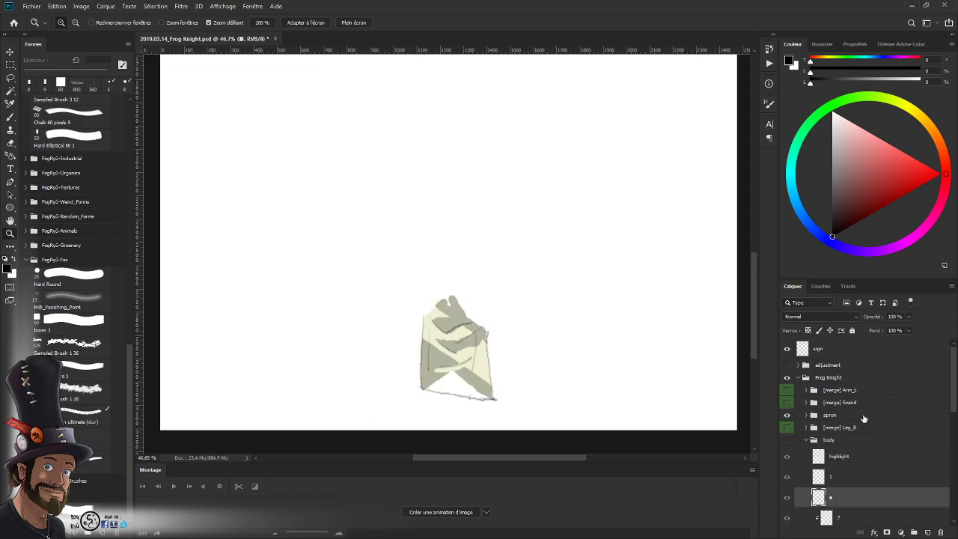
click(805, 416)
drag(480, 372, 501, 366)
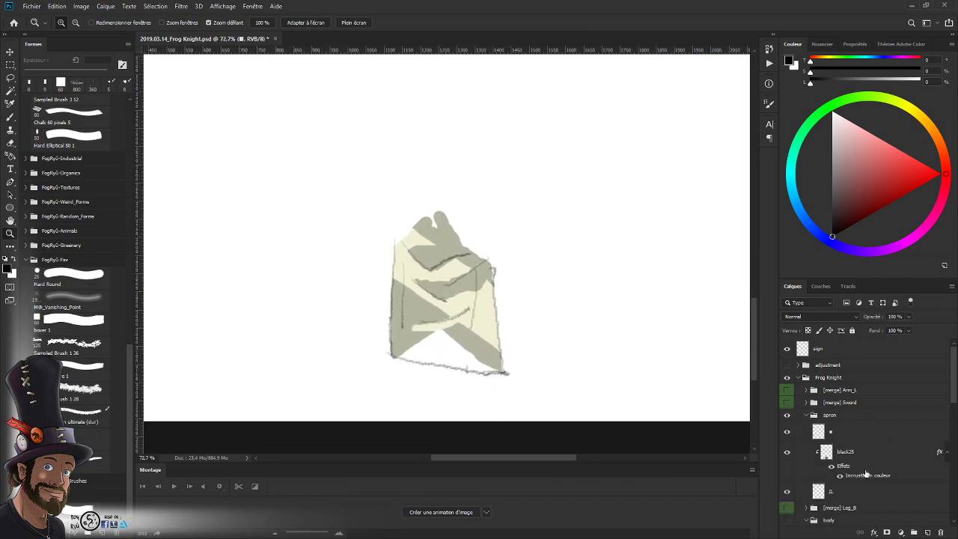
ctrl+click(819, 492)
key(ctrl+d)
click(805, 414)
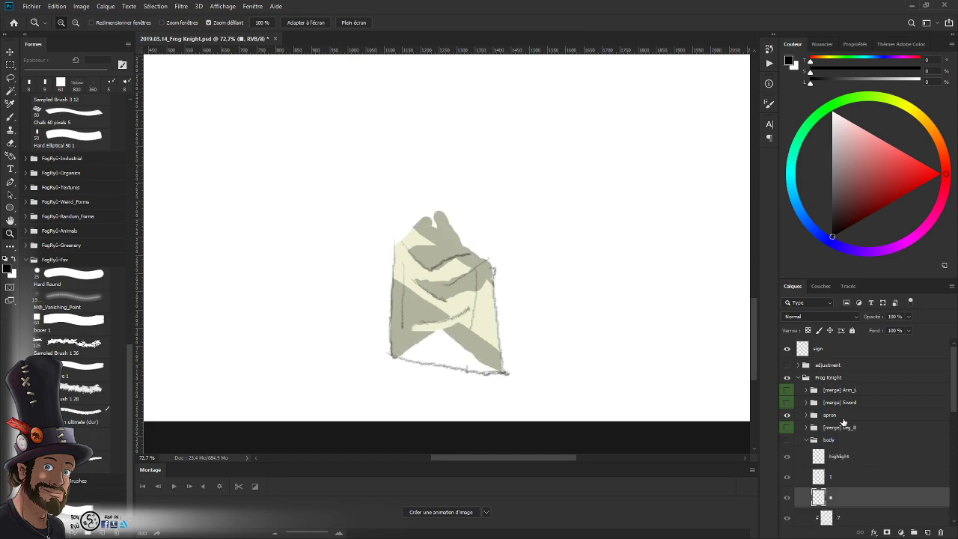
- Show the body and toggle the apron to compare their shapes, then isolate the apron group again
click(787, 440)
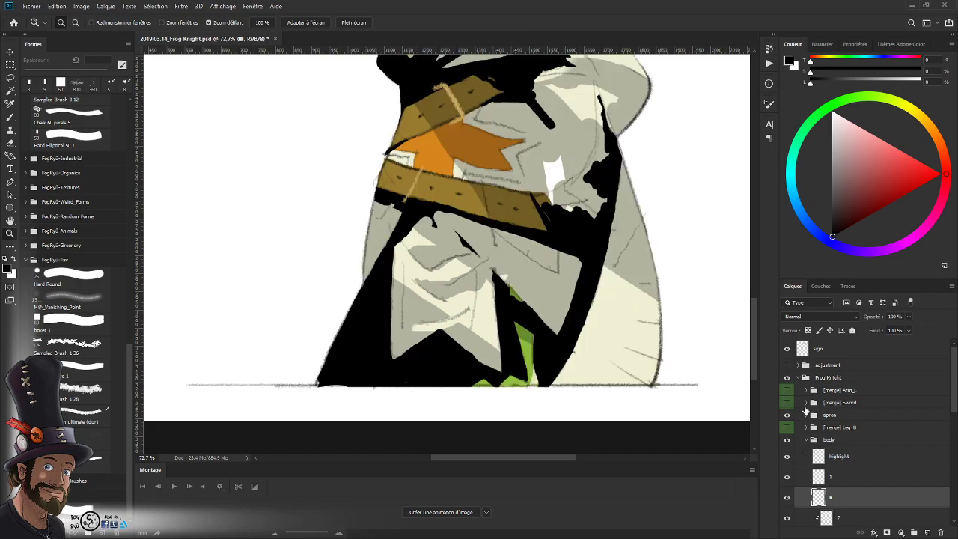
click(787, 416)
click(787, 416)
drag(479, 383, 496, 380)
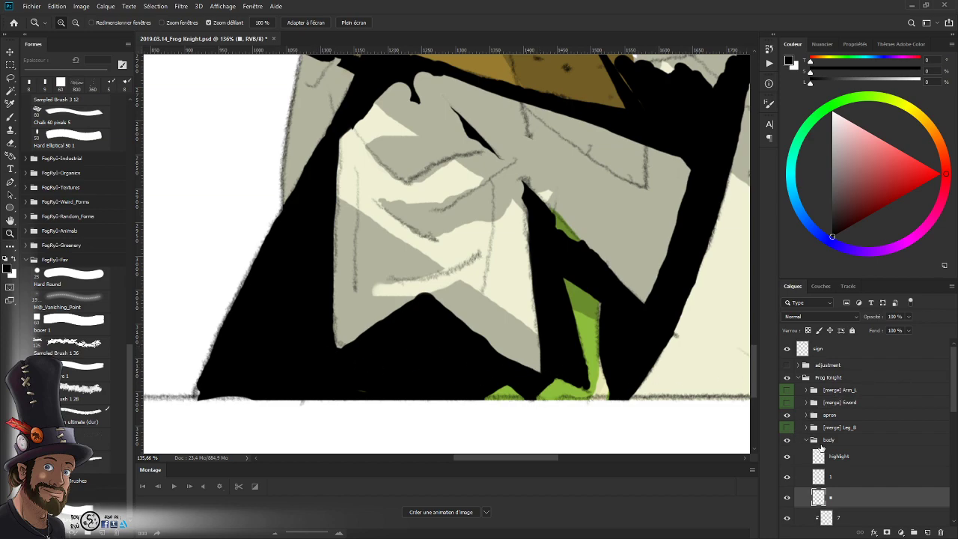
alt+click(786, 440)
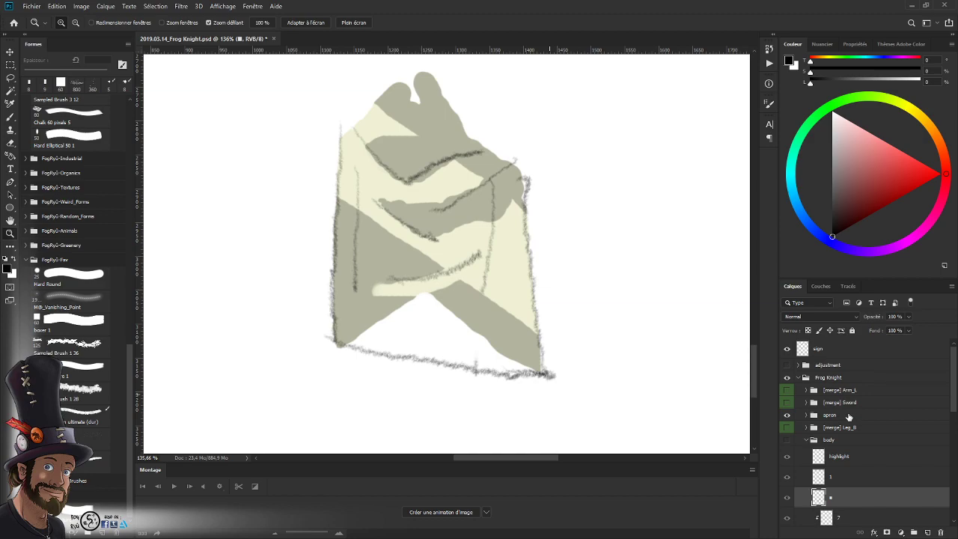
- Erase the stray sketch line along the bottom edge of the apron's line-art layer with a 20 px eraser
click(805, 416)
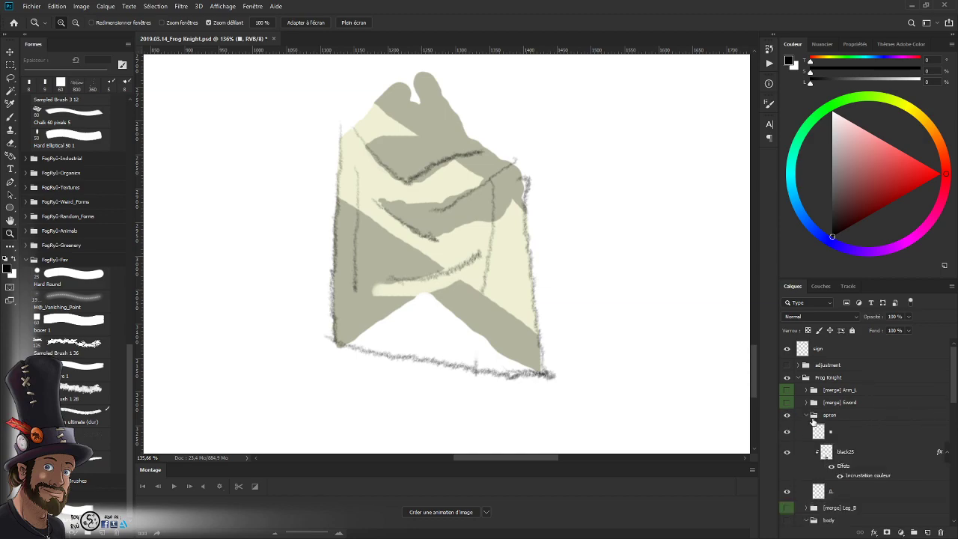
scroll(954, 387, down, 1)
click(788, 394)
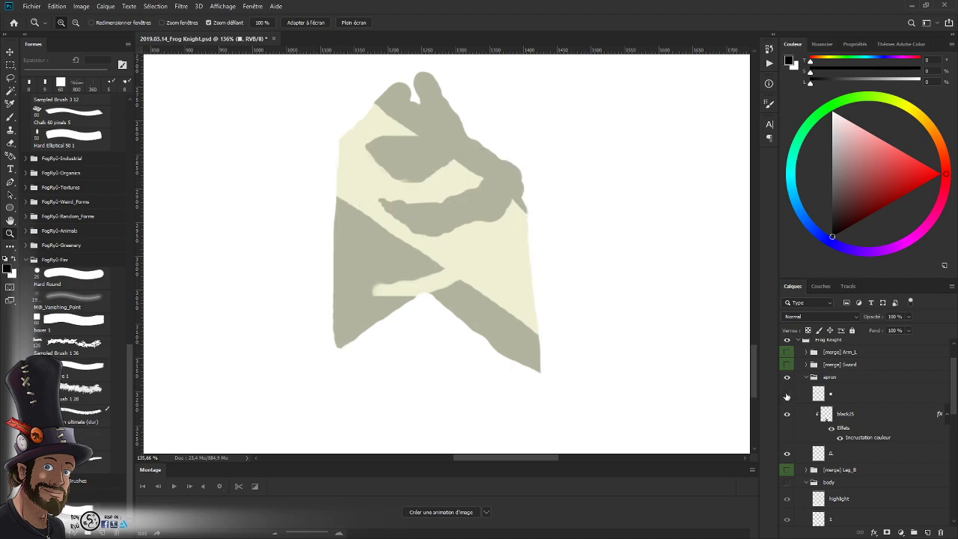
click(788, 395)
click(863, 391)
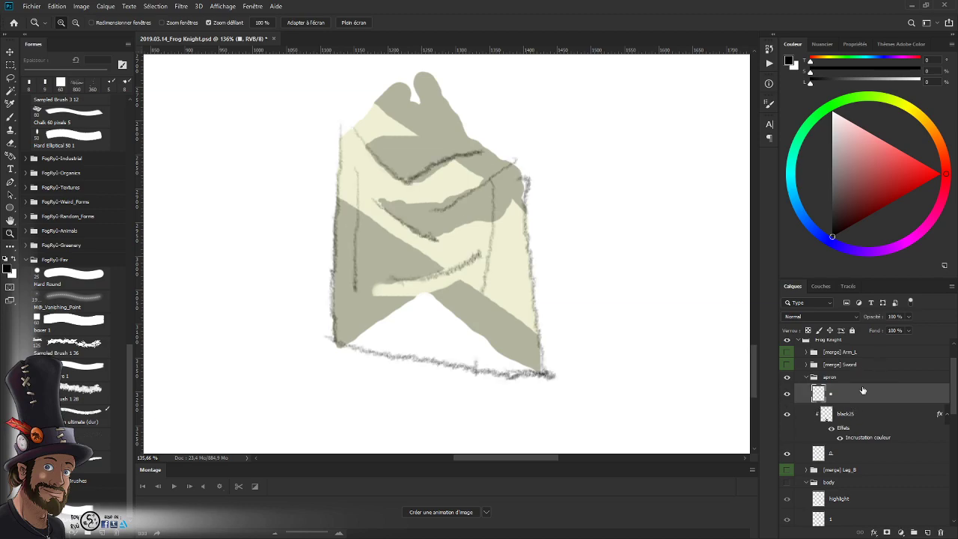
key(e)
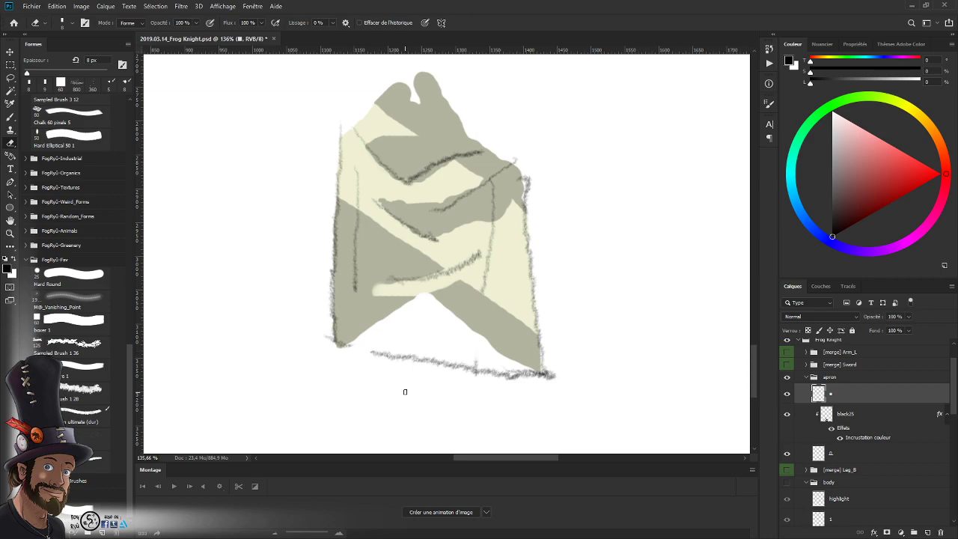
key(bracketright)
key(bracketright)
key(bracketright)
key(bracketright)
mouse_move(367, 347)
mouse_down()
mouse_move(434, 364)
mouse_move(479, 362)
mouse_move(532, 381)
mouse_move(526, 370)
mouse_move(512, 385)
mouse_up()
- Examine the apron's remaining line art, toggling the line-art and base colour layers to compare them
key(space)
key(ctrl+space)
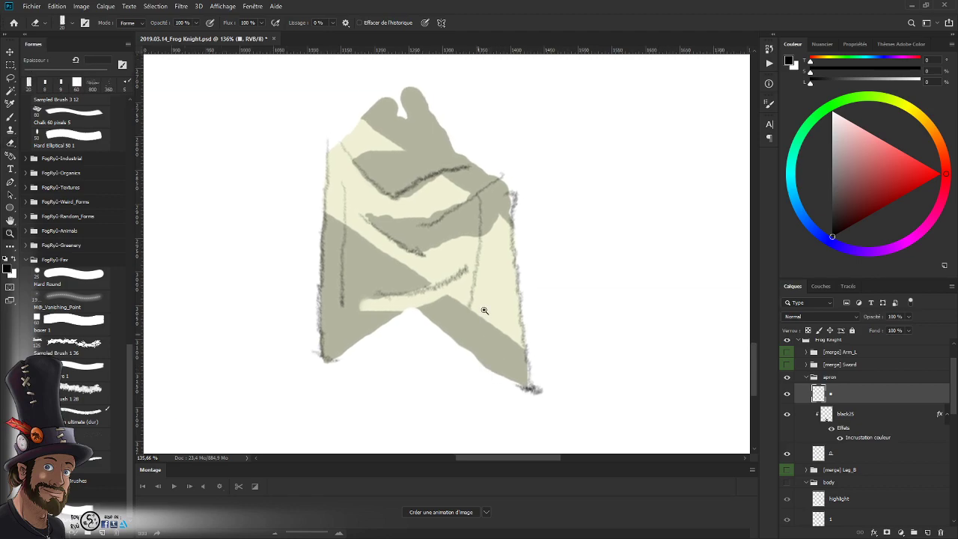
drag(484, 310, 474, 334)
drag(474, 334, 448, 351)
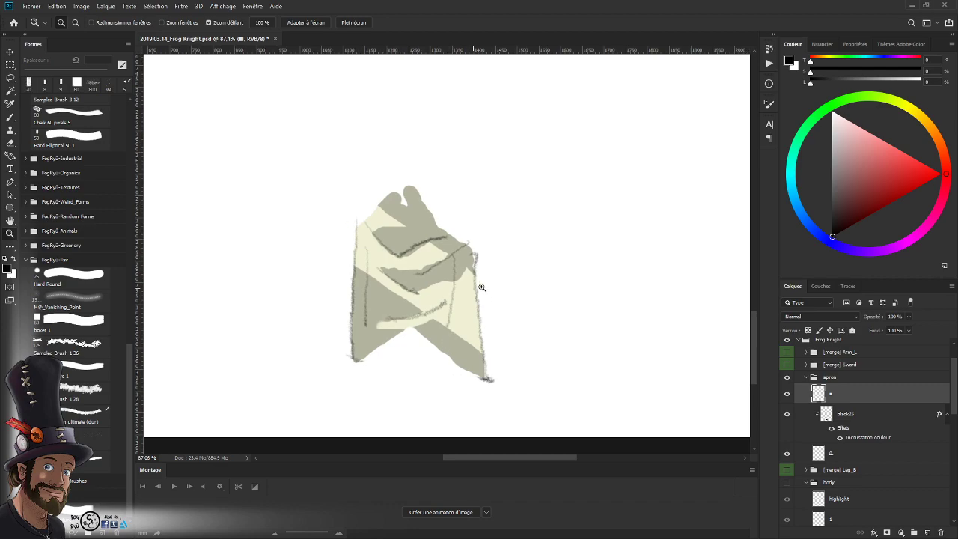
drag(481, 286, 509, 321)
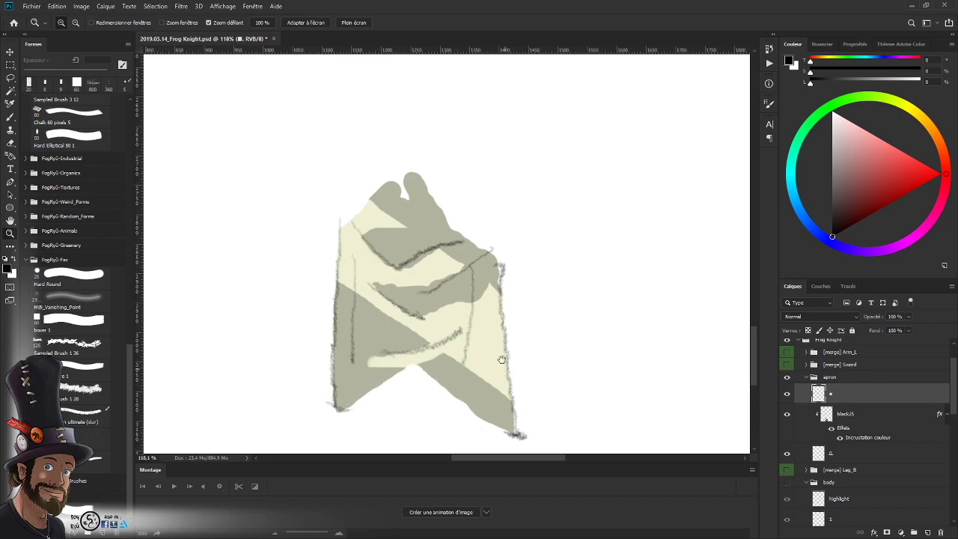
mouse_move(503, 359)
mouse_down()
mouse_move(509, 330)
mouse_move(483, 345)
mouse_move(504, 334)
mouse_move(481, 365)
mouse_move(504, 360)
mouse_up()
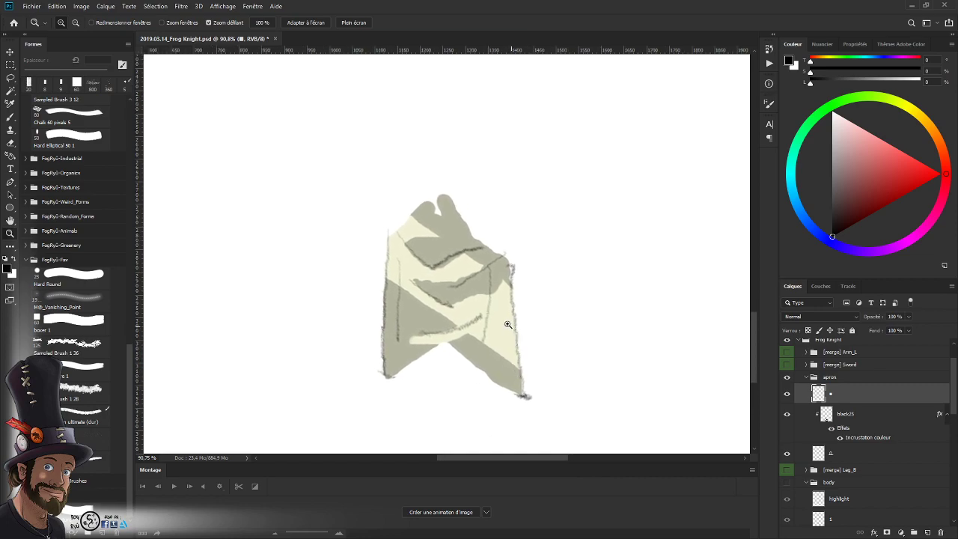
drag(508, 324, 537, 323)
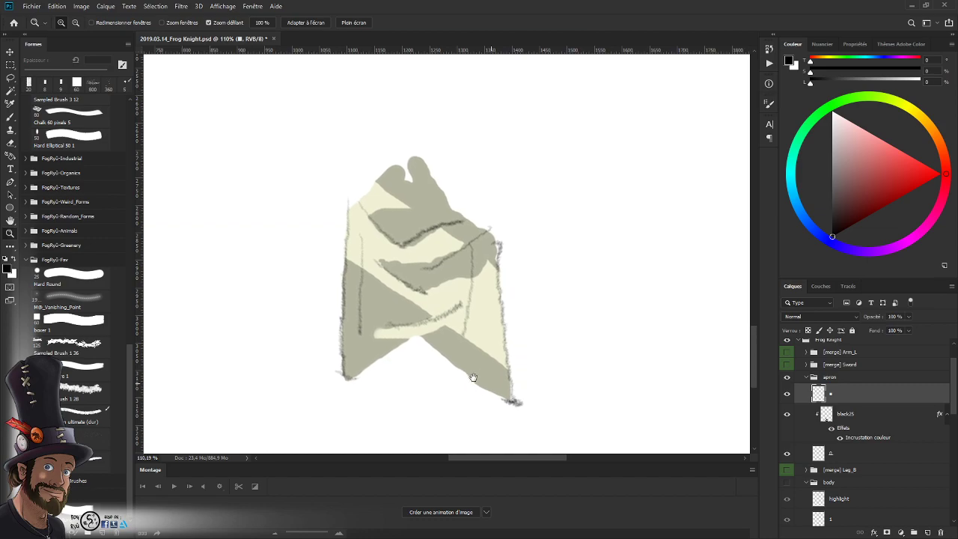
click(787, 395)
click(788, 395)
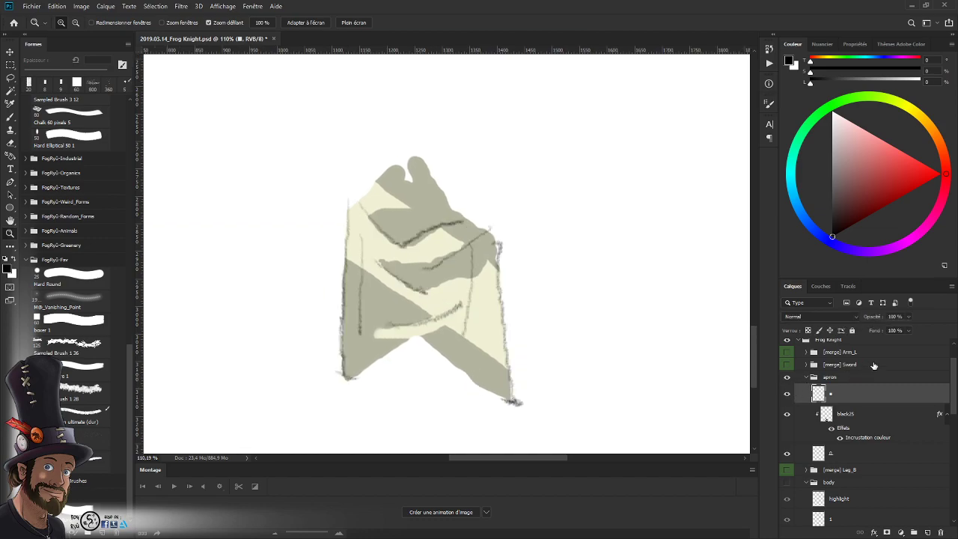
key(e)
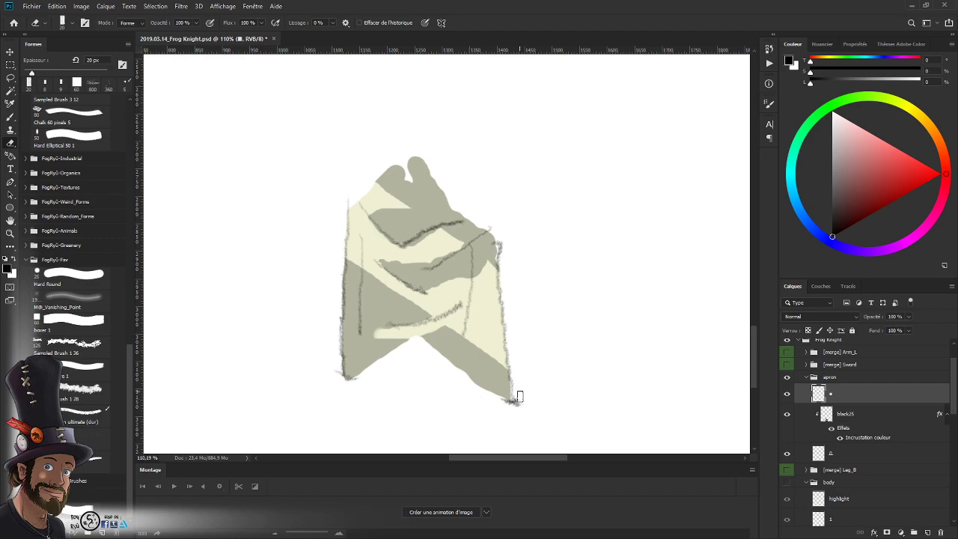
key(z)
alt+click(506, 373)
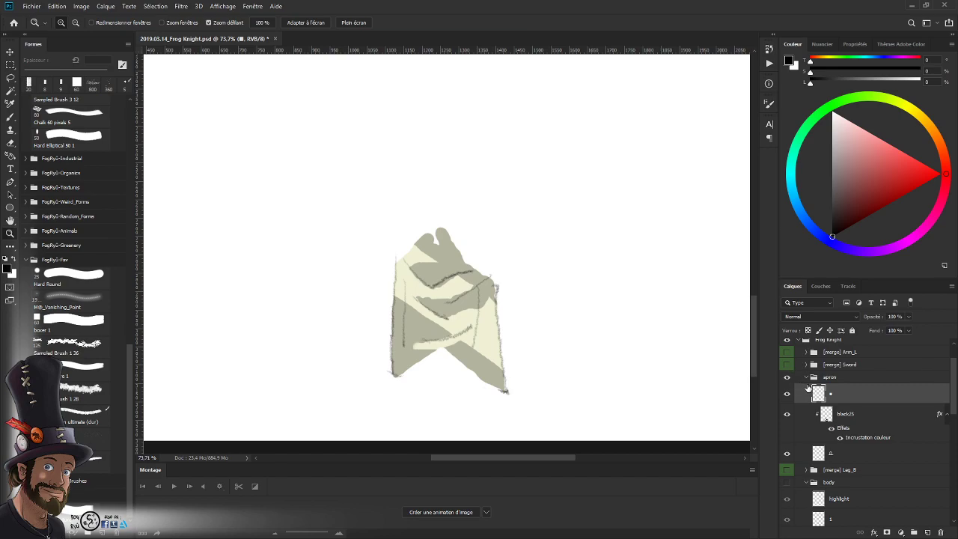
click(786, 453)
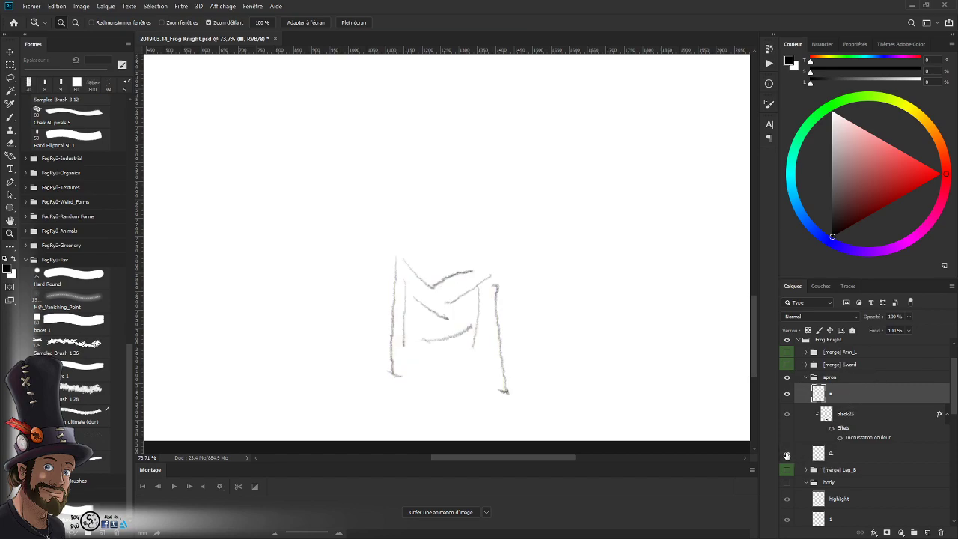
click(786, 453)
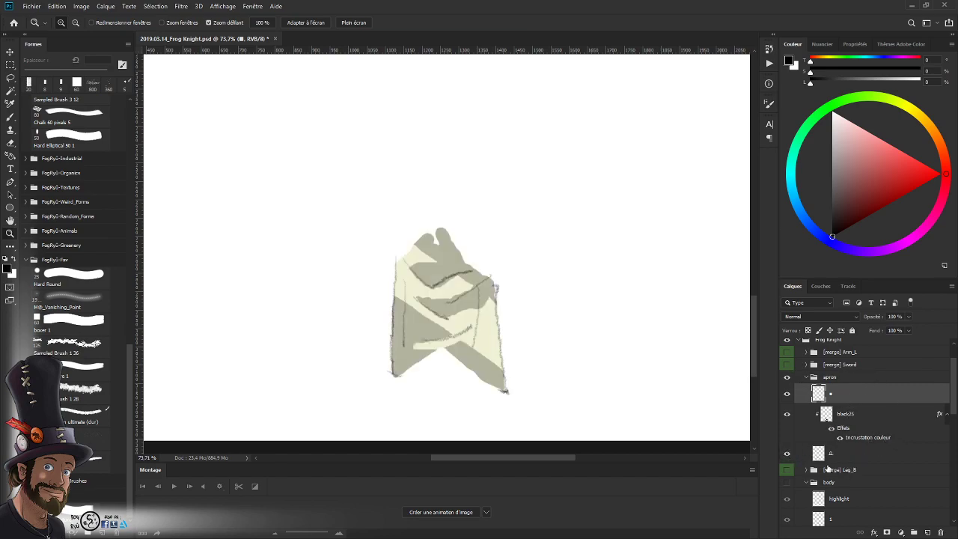
- Show the body group, load and clear the apron base outline as a selection, and sample the apron's shadow grey
click(786, 483)
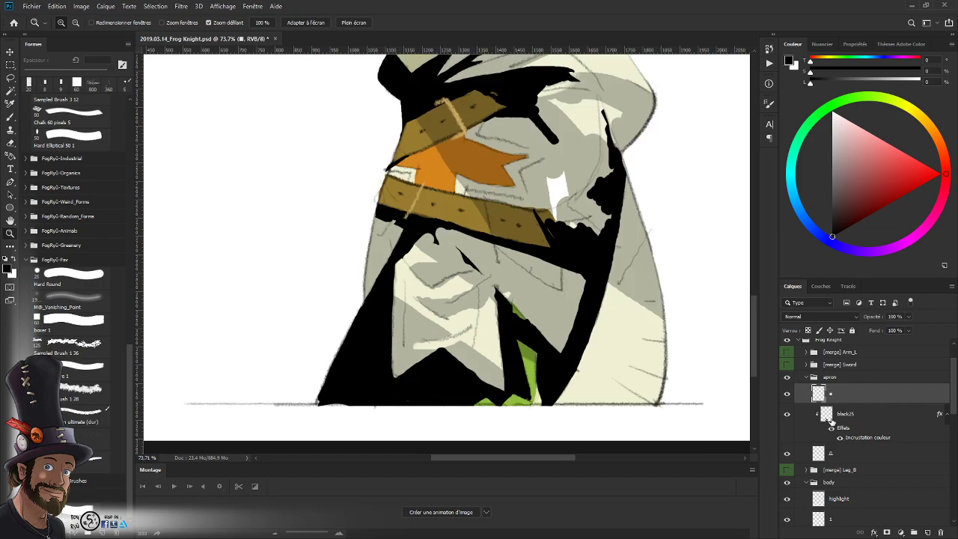
ctrl+click(818, 455)
drag(481, 274, 526, 300)
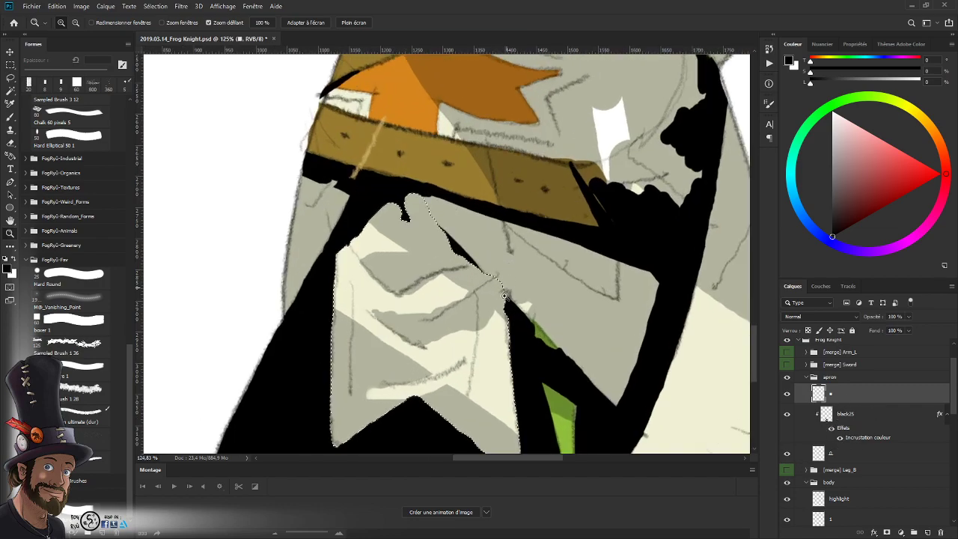
key(ctrl+d)
key(b)
alt+click(493, 286)
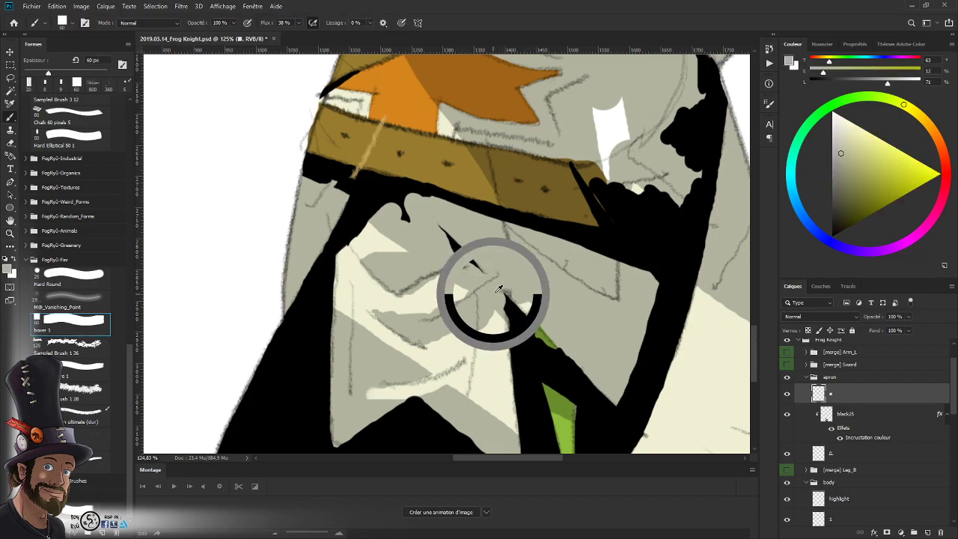
- Lasso a curved area around the apron's uneven upper edge, trimming its lower part, with the apron's base layer active
key(l)
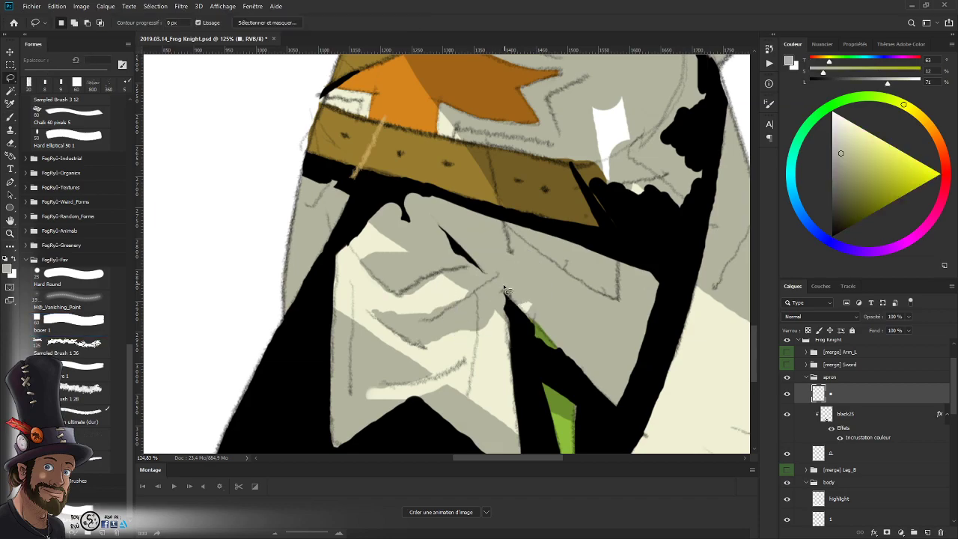
mouse_move(503, 288)
mouse_down()
mouse_move(486, 241)
mouse_move(458, 213)
mouse_move(416, 197)
mouse_move(392, 204)
mouse_move(347, 251)
mouse_move(353, 271)
mouse_move(438, 324)
mouse_move(503, 336)
mouse_up()
click(851, 453)
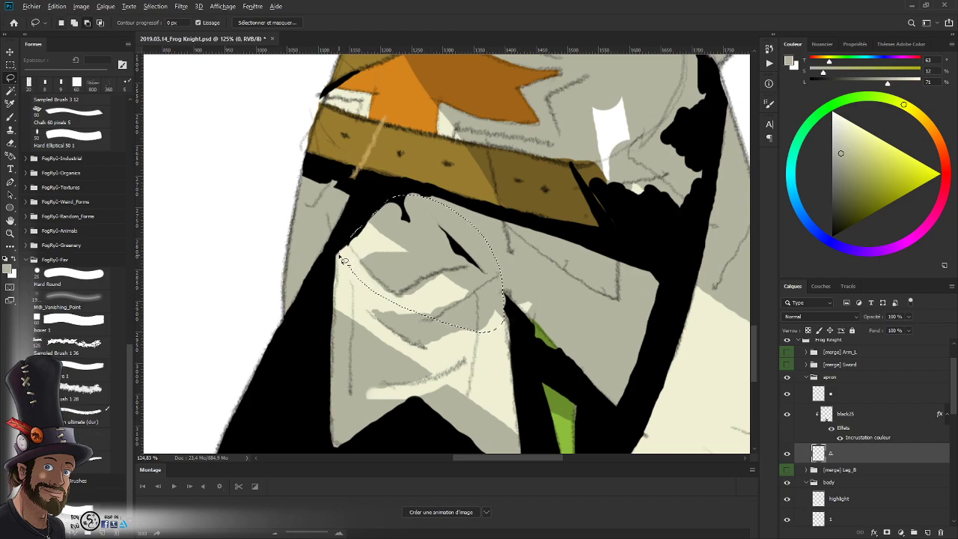
mouse_move(369, 237)
mouse_down()
mouse_move(448, 263)
mouse_move(480, 312)
mouse_move(500, 314)
mouse_move(505, 327)
mouse_move(423, 365)
mouse_move(303, 330)
mouse_up()
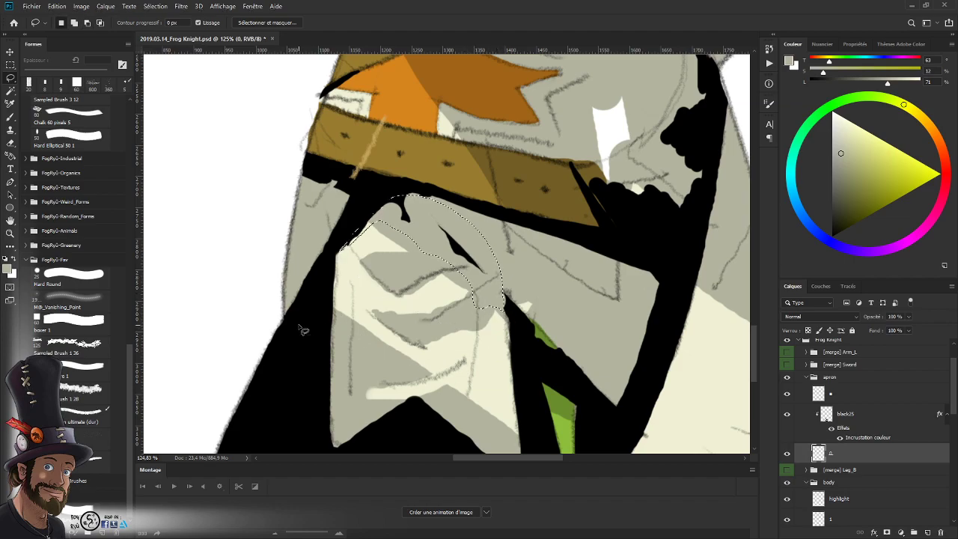
mouse_move(375, 220)
mouse_down()
mouse_move(343, 254)
mouse_move(374, 224)
mouse_move(354, 239)
mouse_move(362, 230)
mouse_up()
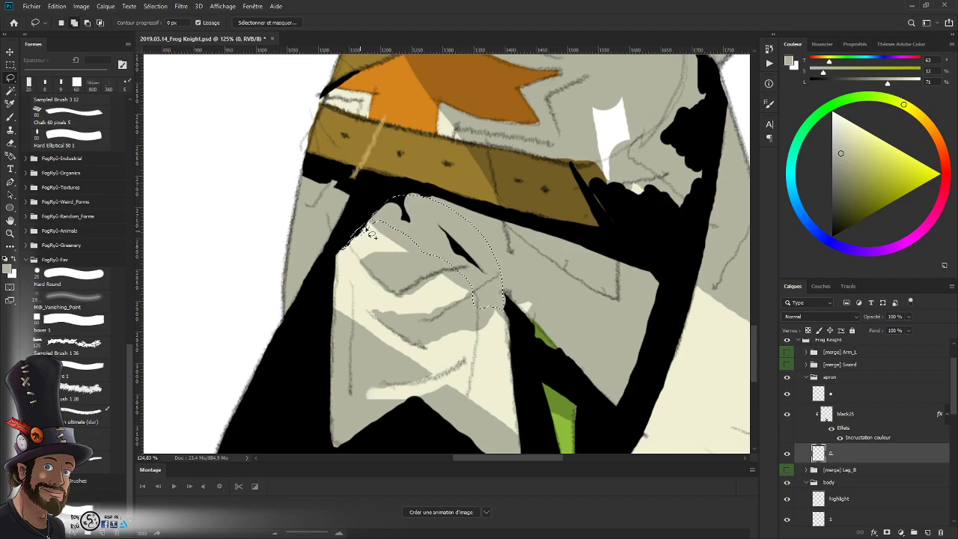
- Try filling the selection with the sampled grey on the apron's base layer, and undo the fill
key(b)
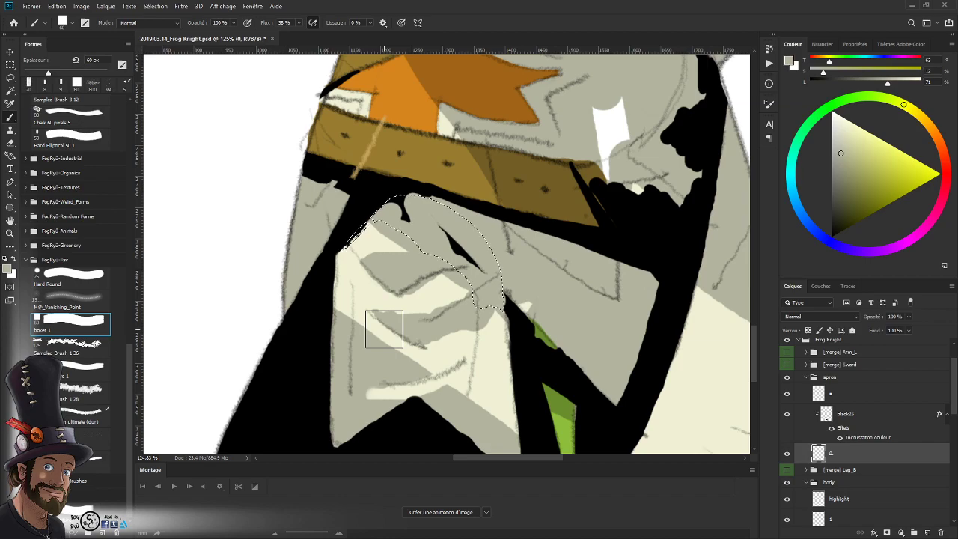
key(alt+BackSpace)
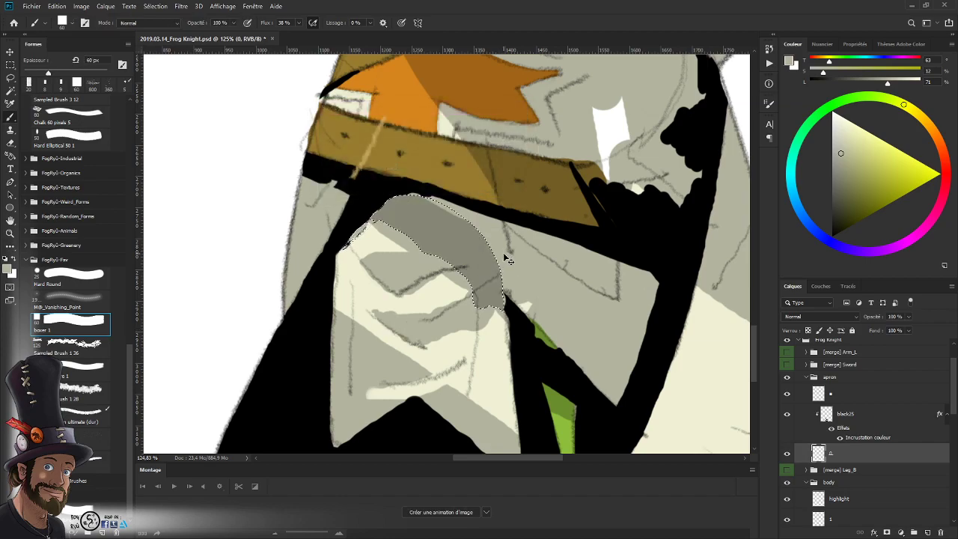
key(ctrl+z)
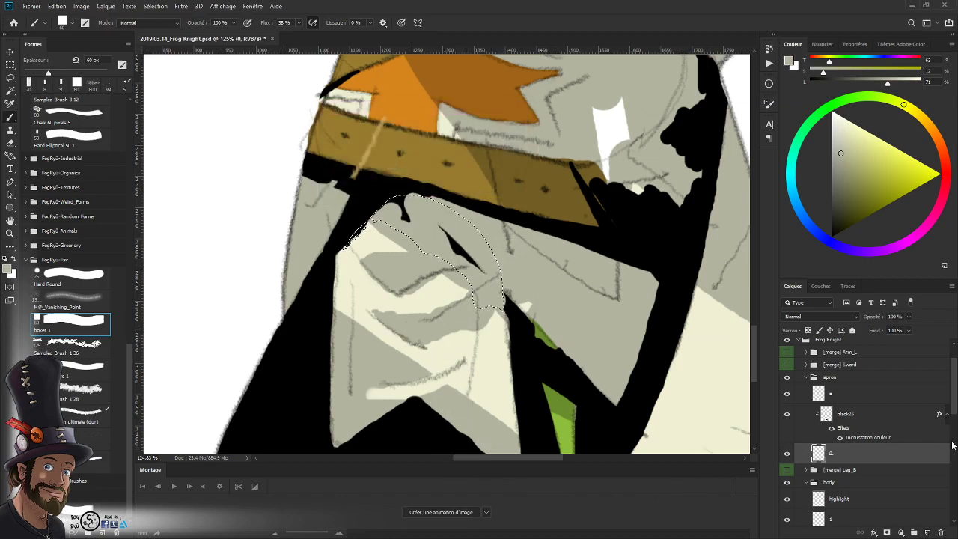
- Add a new layer above black25 in the apron group, fill the selected upper area with the shadow grey, and deselect
scroll(953, 382, up, 2)
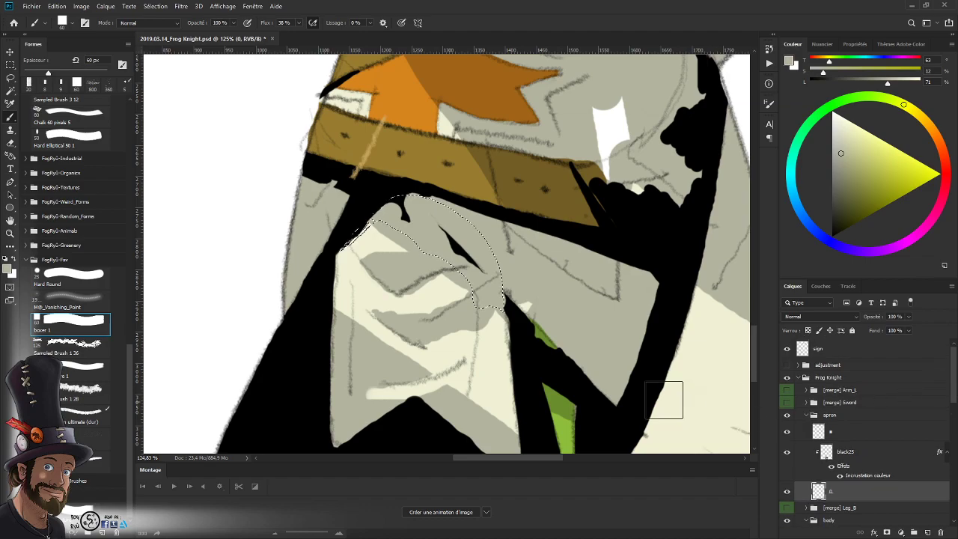
alt+click(472, 240)
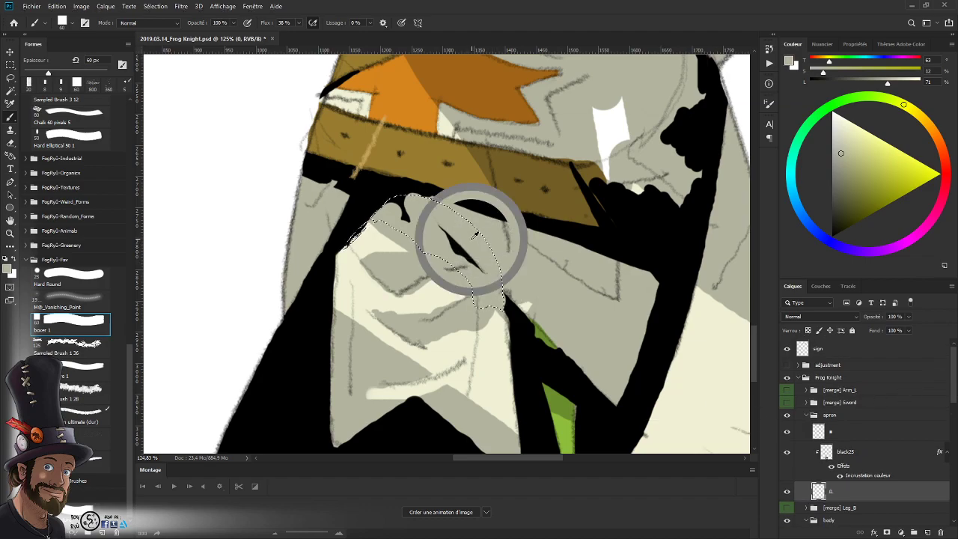
click(787, 453)
click(788, 453)
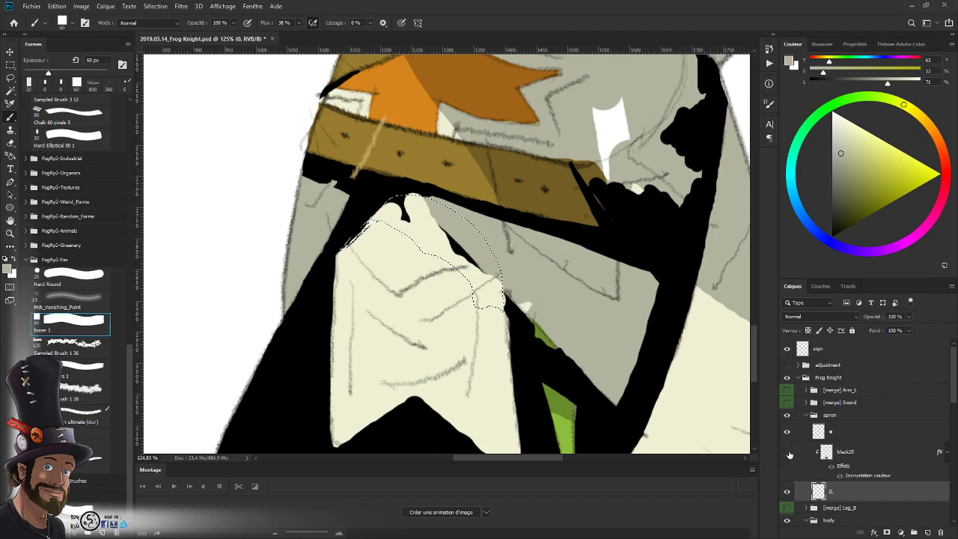
click(787, 453)
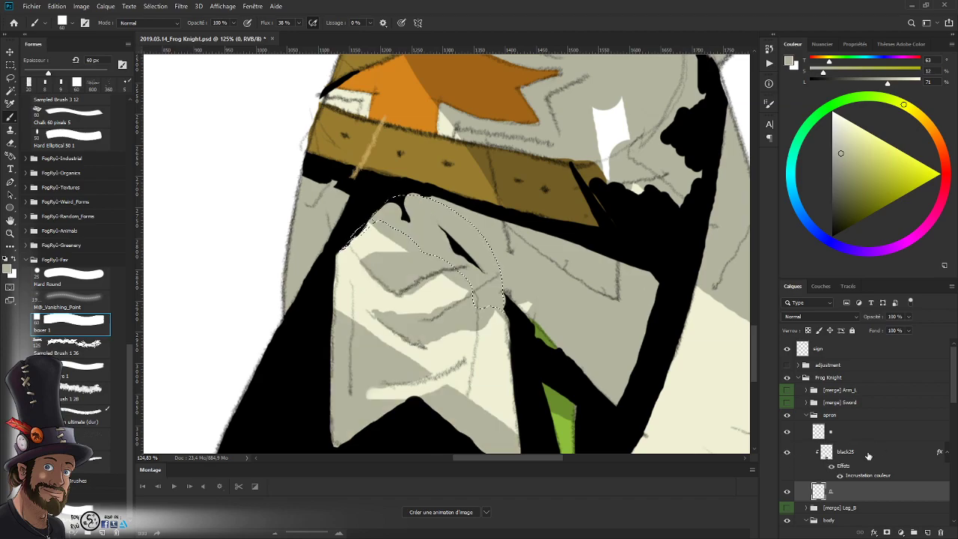
click(881, 449)
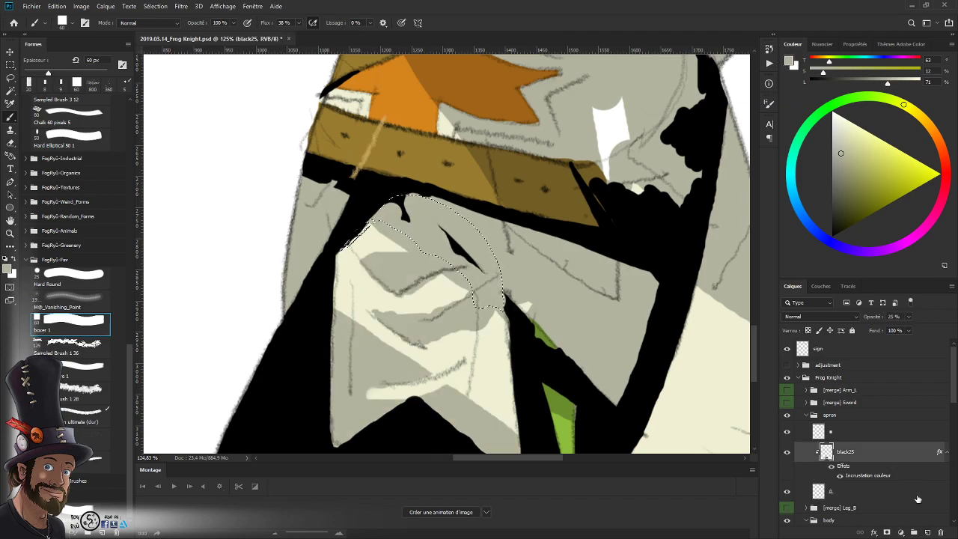
click(926, 532)
key(shift+F5)
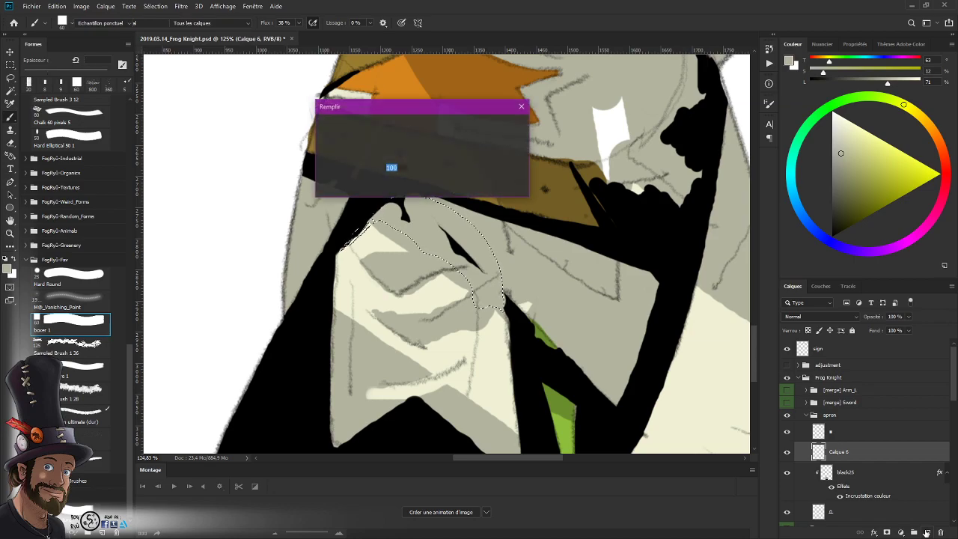
key(Return)
key(ctrl+d)
- Touch up the upper-left edge of the new grey fill on the apron with a 4 px brush and check the overall shape
key(z)
drag(499, 272, 464, 287)
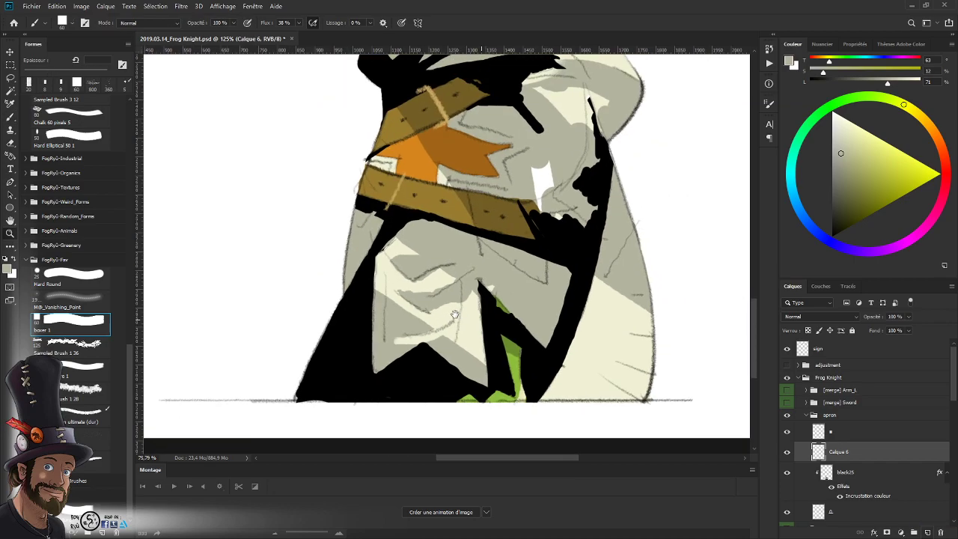
key(z)
drag(395, 232, 439, 228)
key(b)
key(bracketleft)
key(bracketleft)
key(bracketleft)
key(bracketleft)
key(bracketleft)
key(bracketleft)
key(bracketleft)
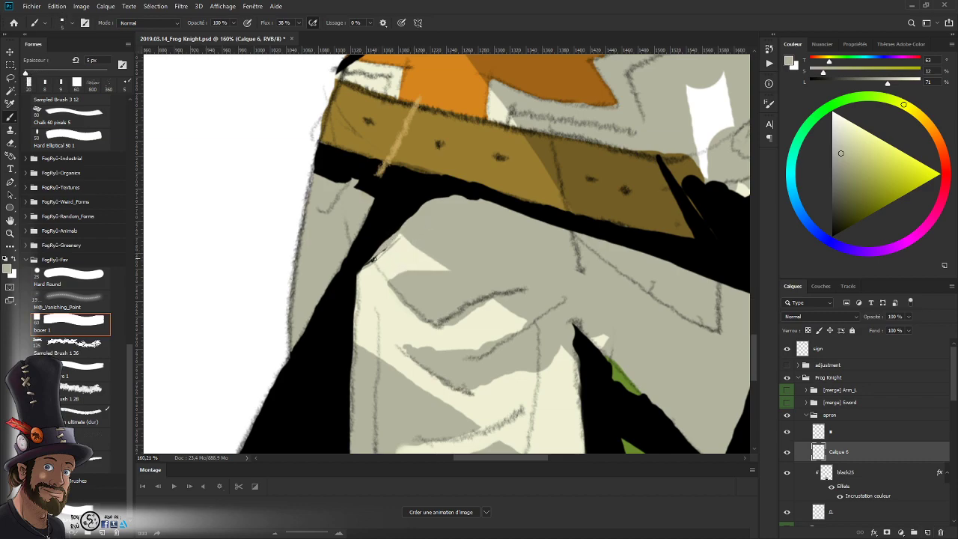
drag(371, 259, 376, 257)
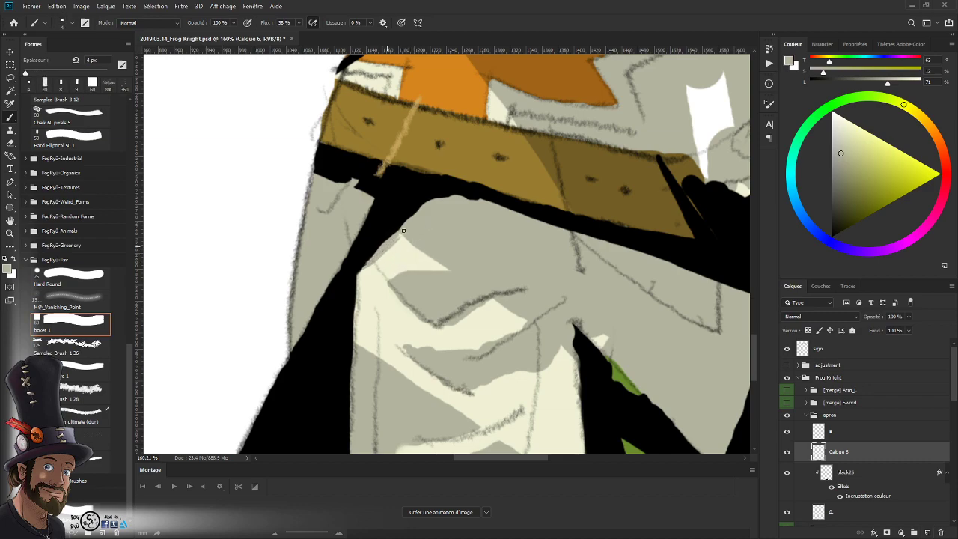
key(z)
drag(494, 248, 465, 251)
drag(481, 301, 453, 303)
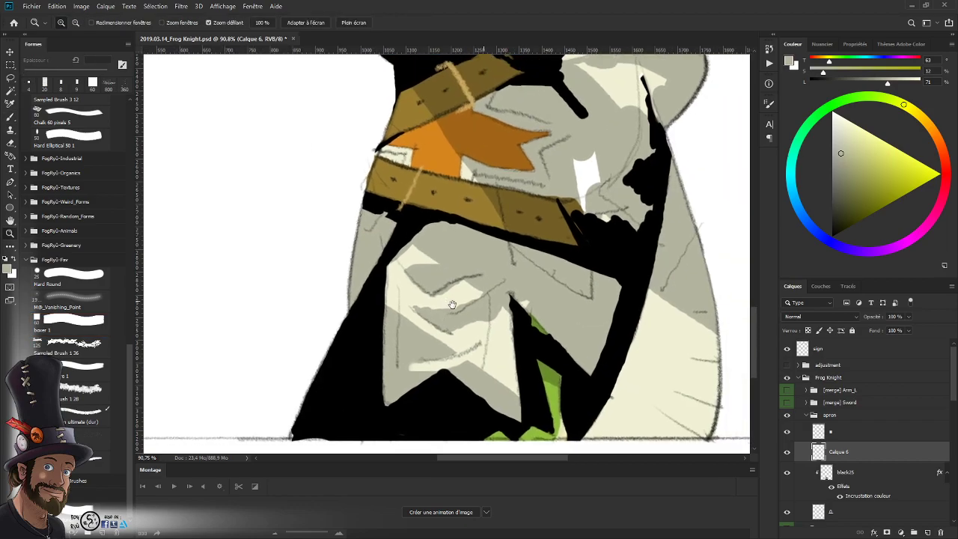
drag(495, 278, 474, 282)
drag(500, 342, 463, 343)
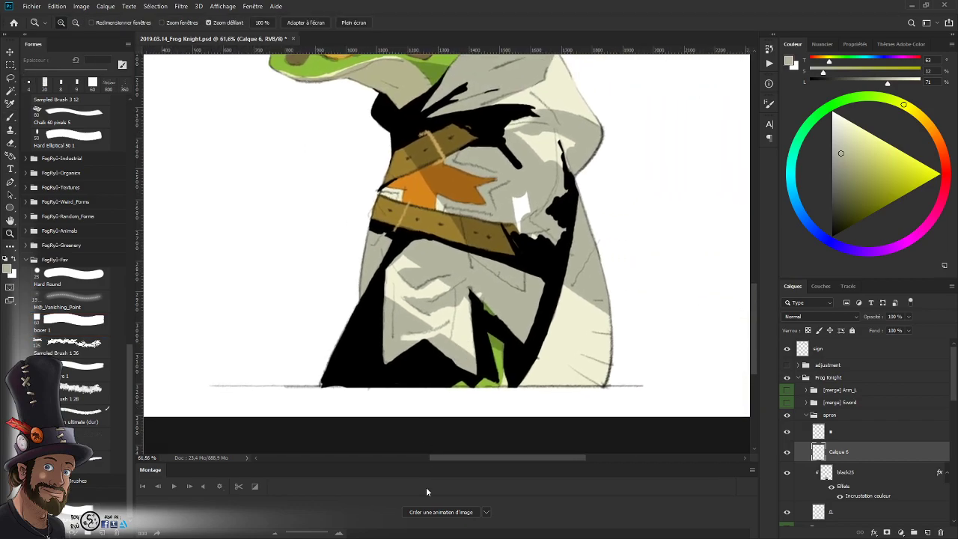
- Toggle the apron group's visibility to check its painted shape against the body, and collapse the group
click(787, 416)
click(787, 416)
click(787, 416)
click(787, 416)
click(805, 415)
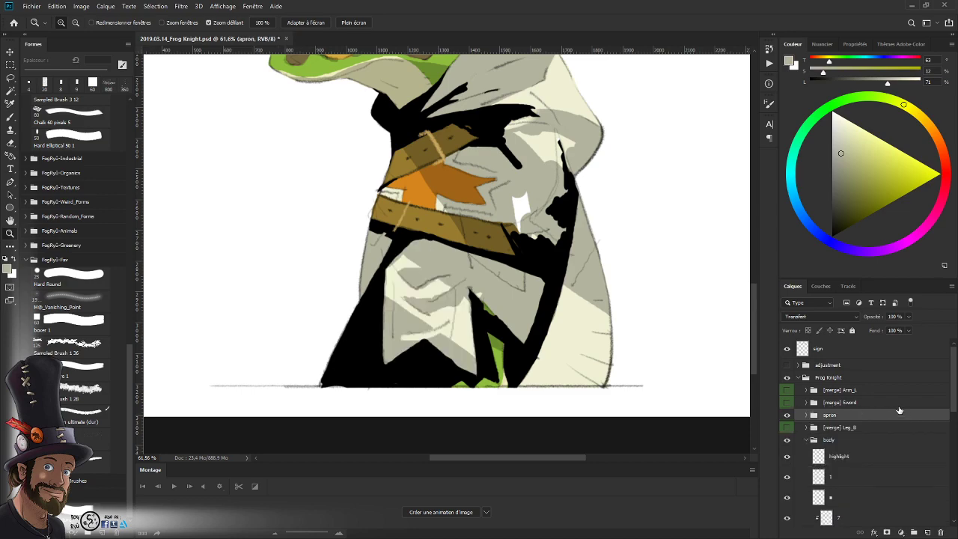
- Duplicate the adjustment group to just above the apron group, expand the copy and make it visible
drag(846, 366, 861, 411)
drag(954, 394, 952, 411)
click(806, 374)
scroll(953, 410, up, 2)
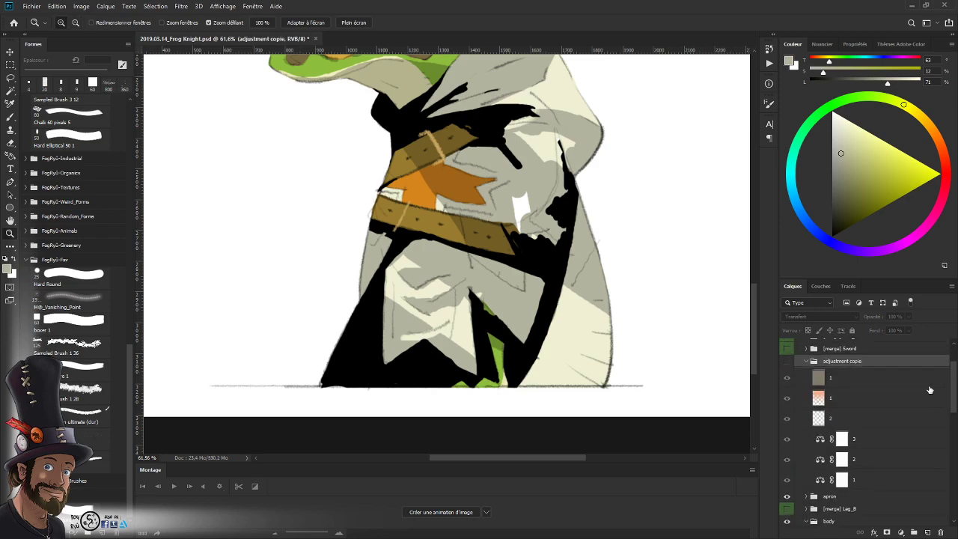
click(787, 362)
- Move the apron group into the bottom of the adjustment copy and clip all of the copy's adjustment layers to it
scroll(953, 408, down, 1)
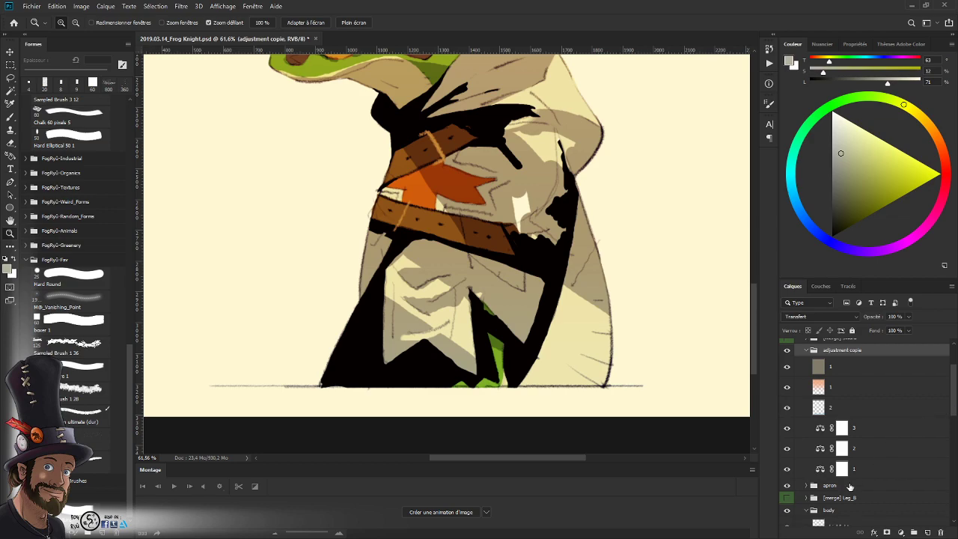
click(845, 486)
alt+click(853, 477)
alt+click(862, 457)
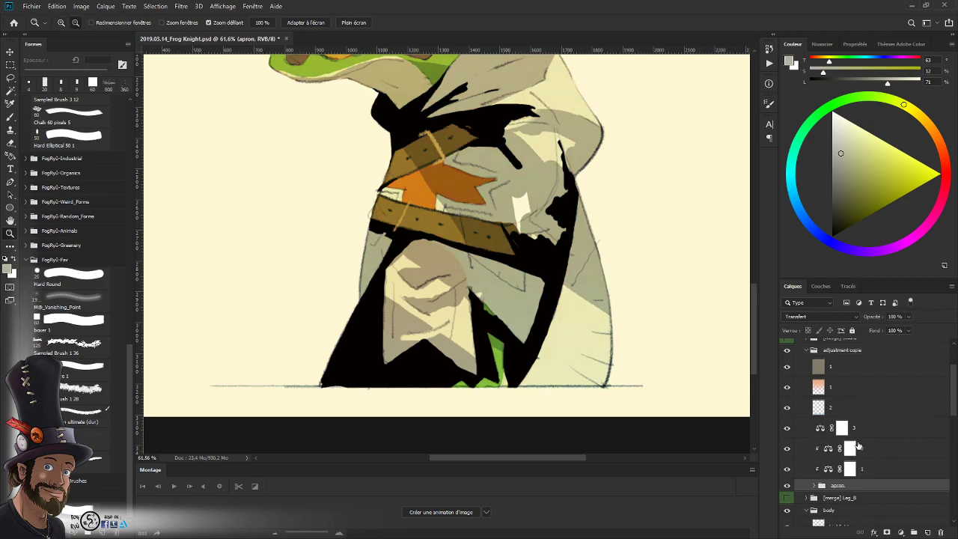
alt+click(860, 437)
alt+click(859, 417)
alt+click(845, 393)
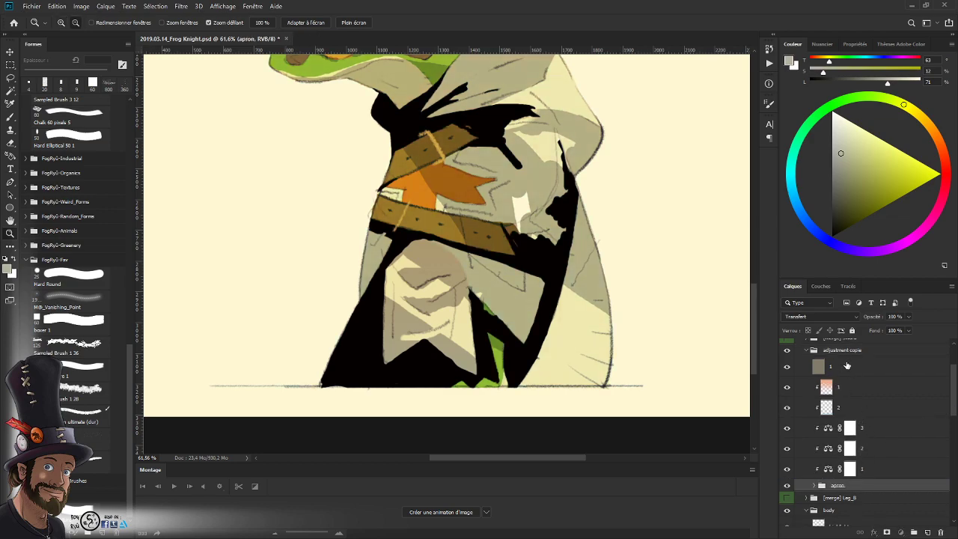
alt+click(842, 376)
- Rename the adjustment copy group as "[merge] Apron" and collapse it
double_click(838, 350)
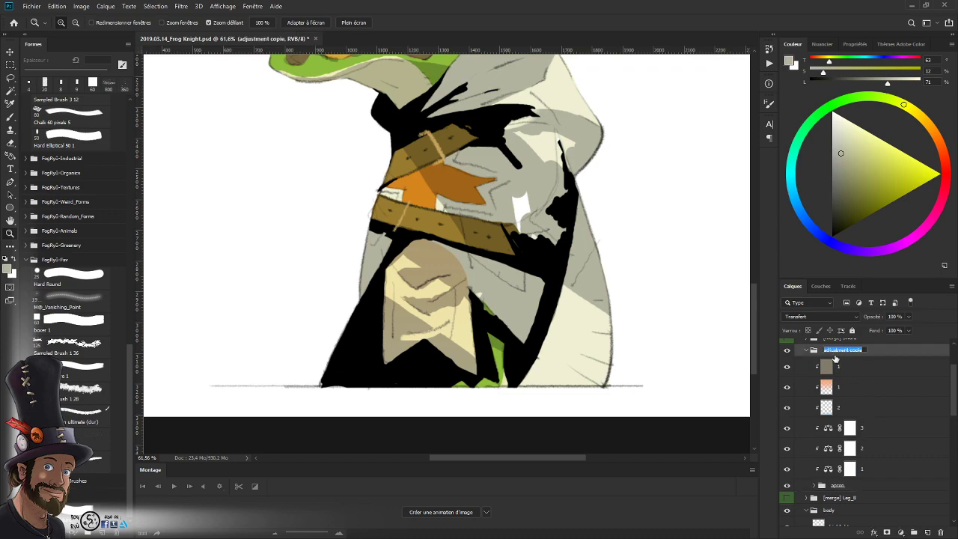
key(BackSpace)
text(ron)
key(Return)
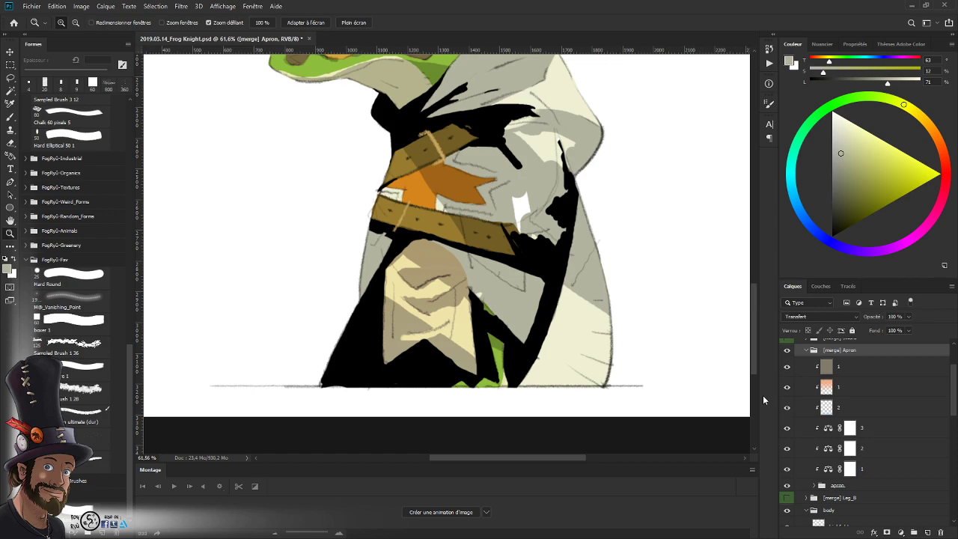
click(806, 350)
- Give the [merge] Apron group a green label and hide it after a quick visibility check
scroll(782, 406, up, 3)
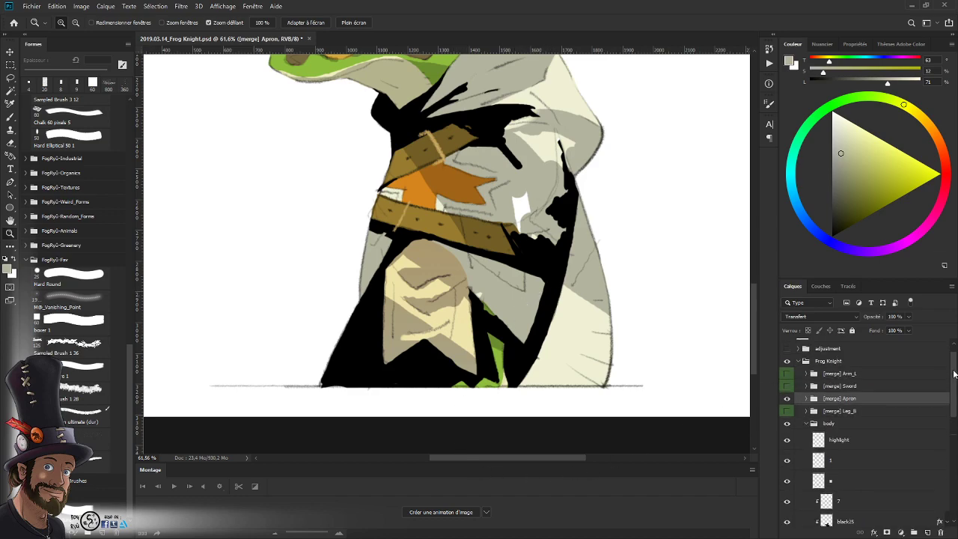
right_click(870, 403)
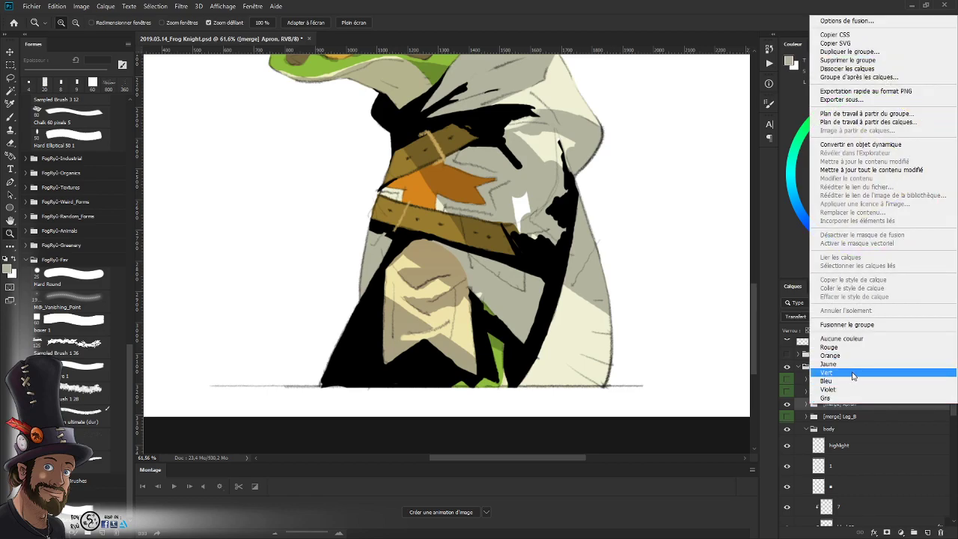
click(845, 374)
click(786, 405)
click(786, 405)
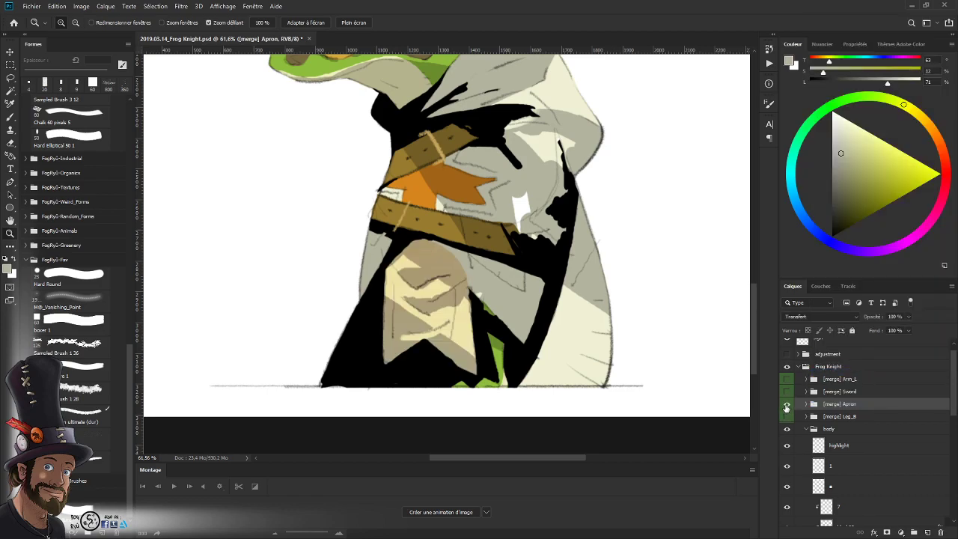
click(787, 404)
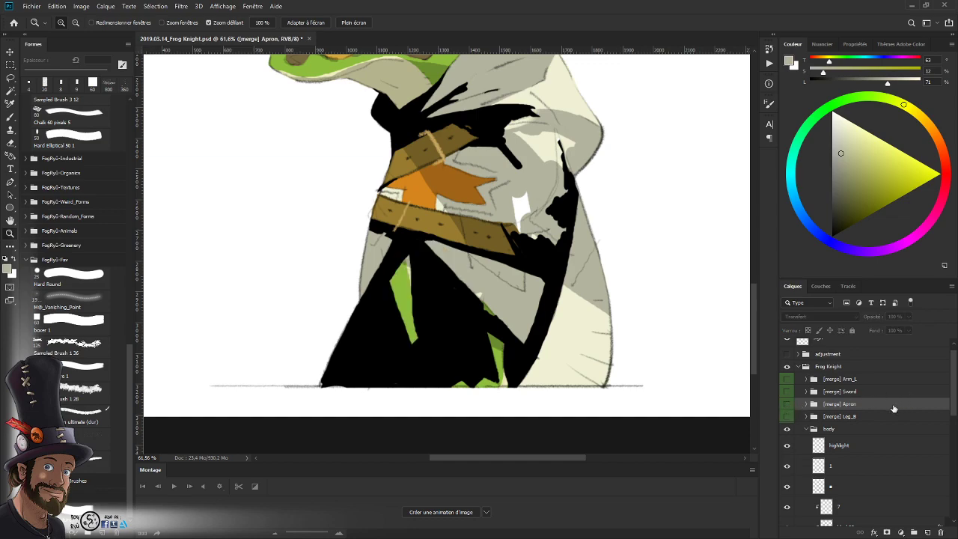
- Show the [merge] Apron group, examine the adjusted apron against the surrounding clothing at several zoom levels, and hide it again
click(786, 405)
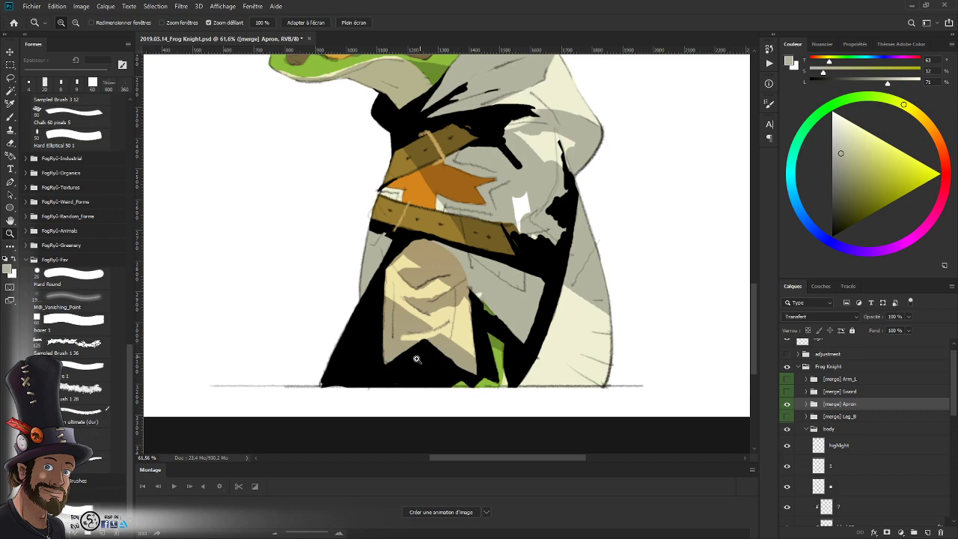
drag(417, 360, 453, 358)
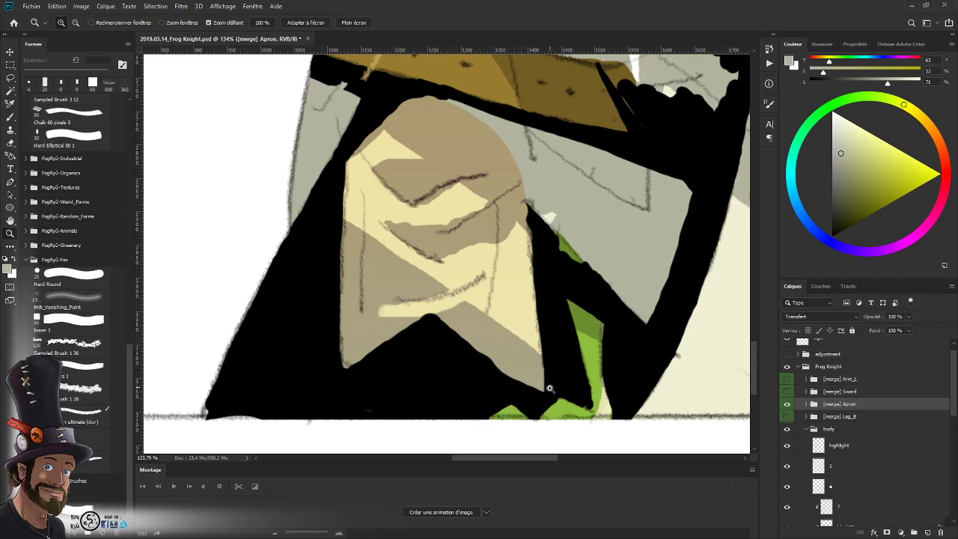
drag(557, 356, 487, 381)
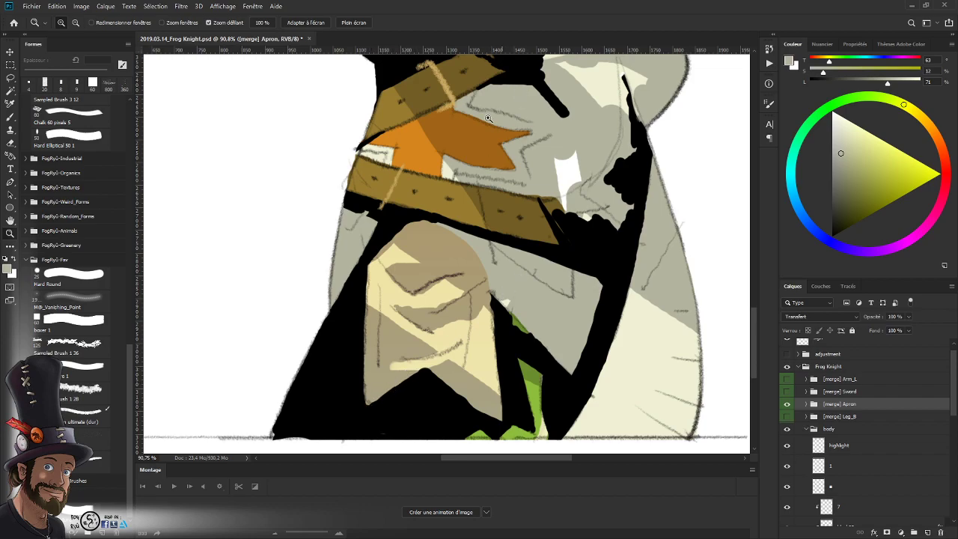
drag(546, 222, 534, 175)
mouse_move(541, 261)
mouse_down()
mouse_move(538, 277)
mouse_move(447, 341)
mouse_move(519, 277)
mouse_move(514, 284)
mouse_up()
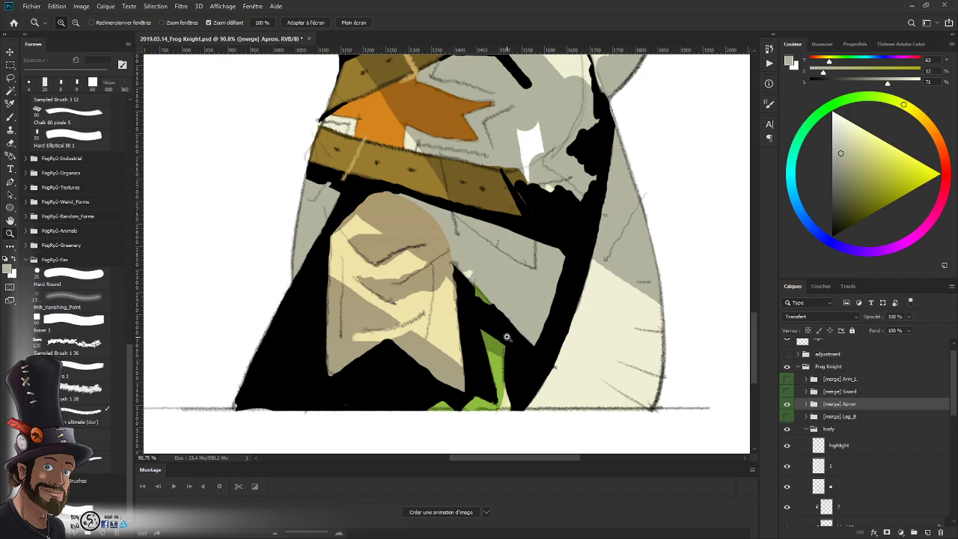
mouse_move(472, 329)
mouse_down()
mouse_move(455, 337)
mouse_move(545, 341)
mouse_move(469, 341)
mouse_move(423, 365)
mouse_move(449, 419)
mouse_move(492, 207)
mouse_up()
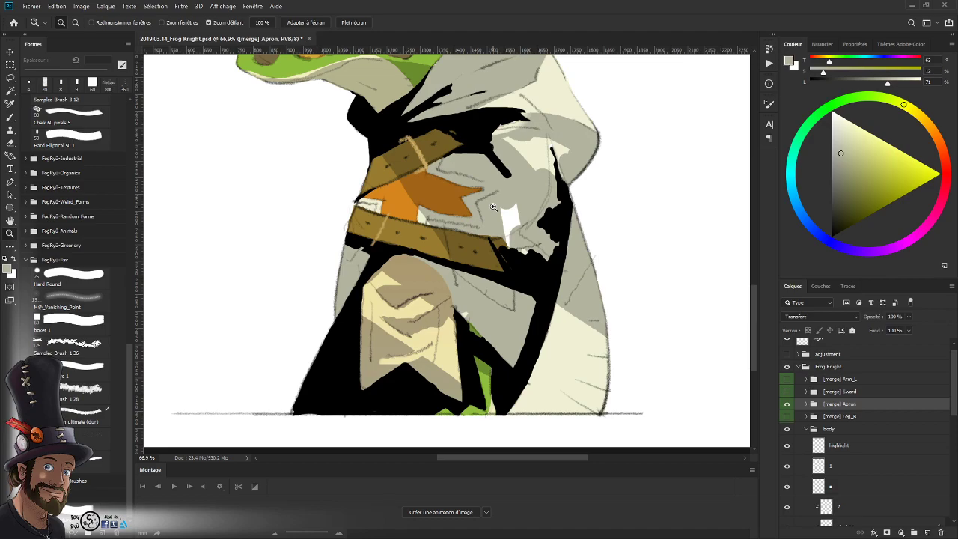
drag(453, 352, 457, 393)
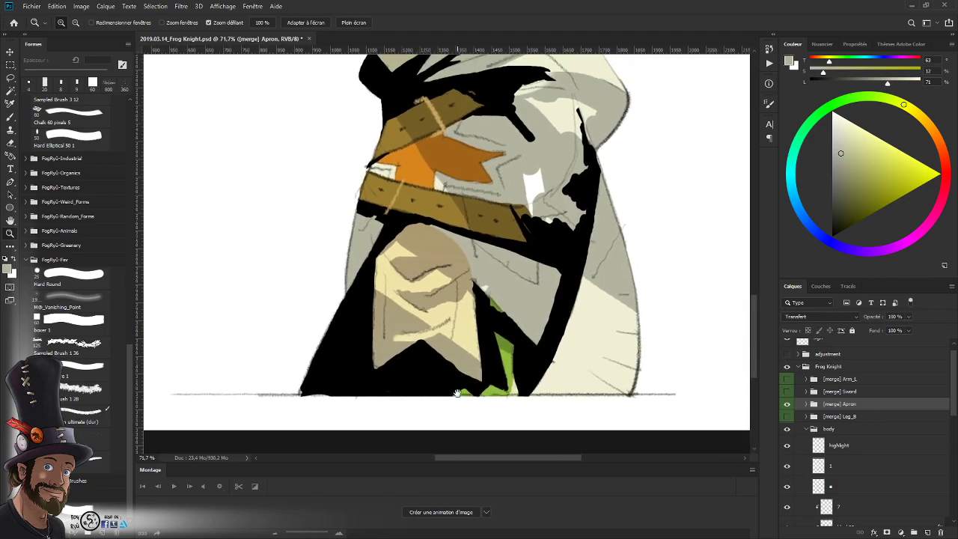
click(786, 404)
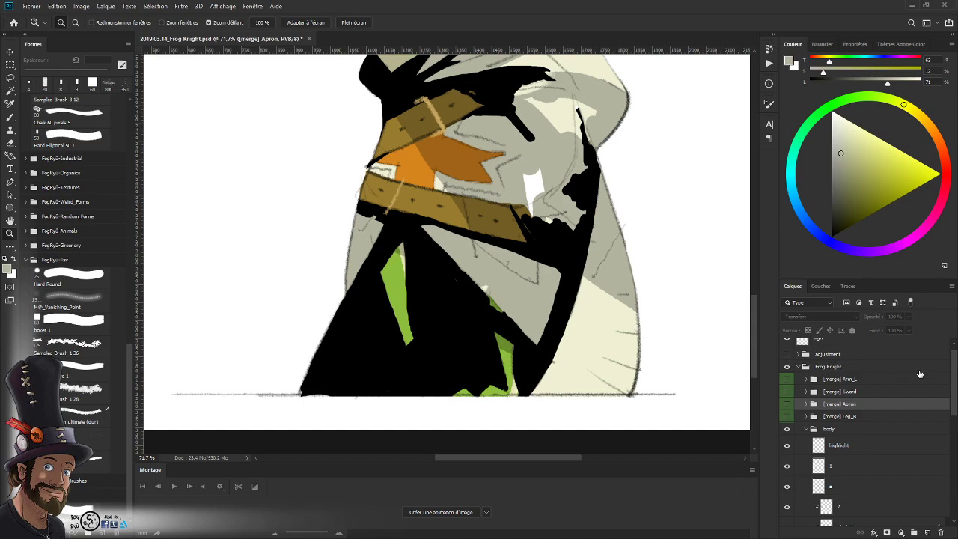
- Make the cloak group near the bottom of the layer stack visible behind the body
drag(951, 395, 953, 383)
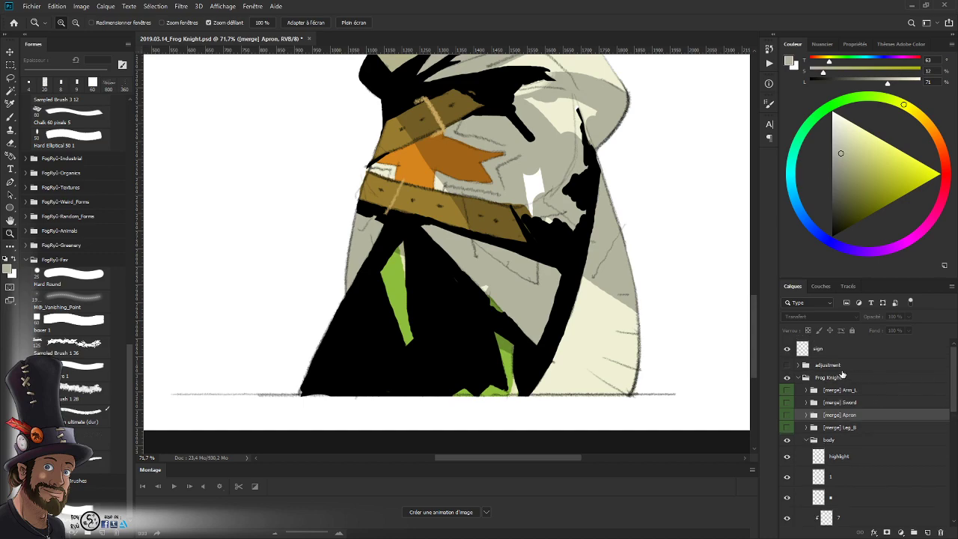
click(787, 365)
drag(951, 398, 952, 415)
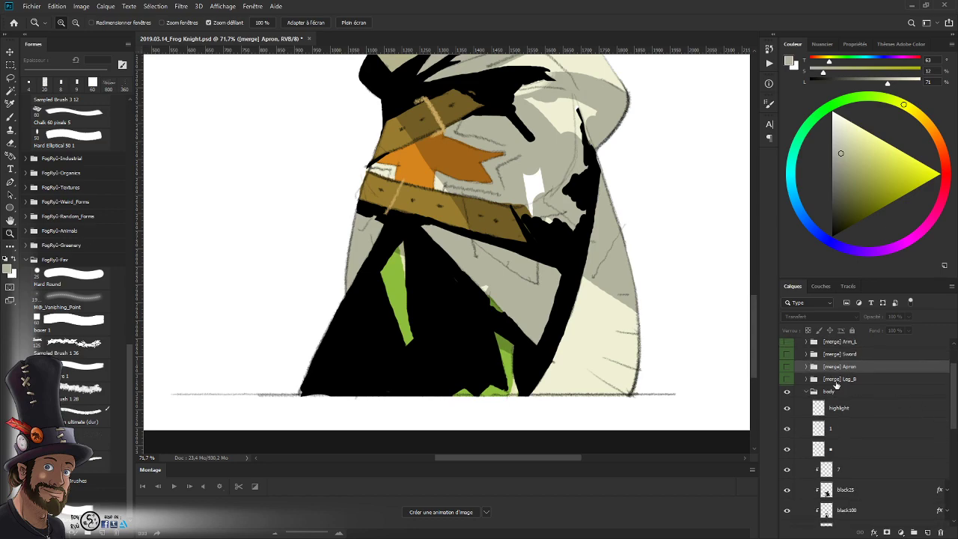
drag(604, 330, 545, 369)
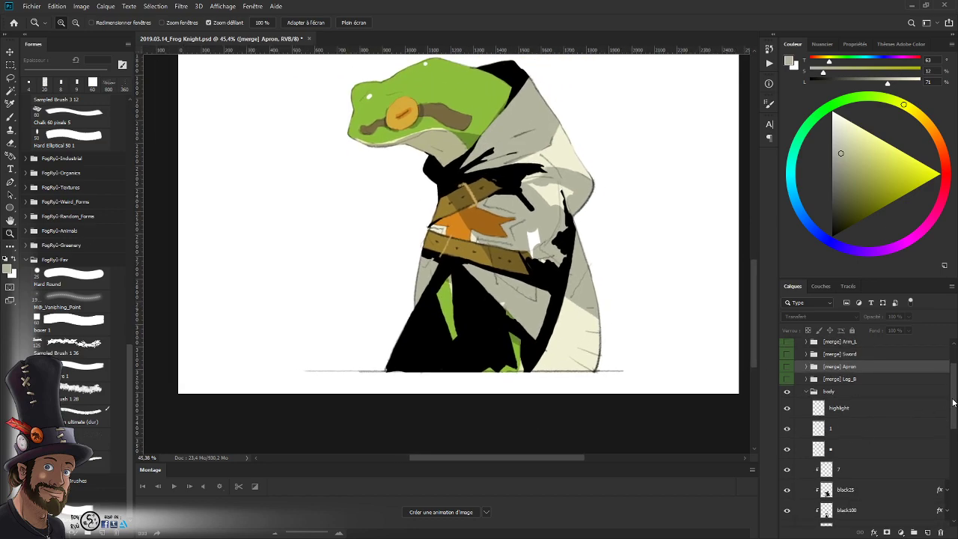
drag(953, 404, 946, 494)
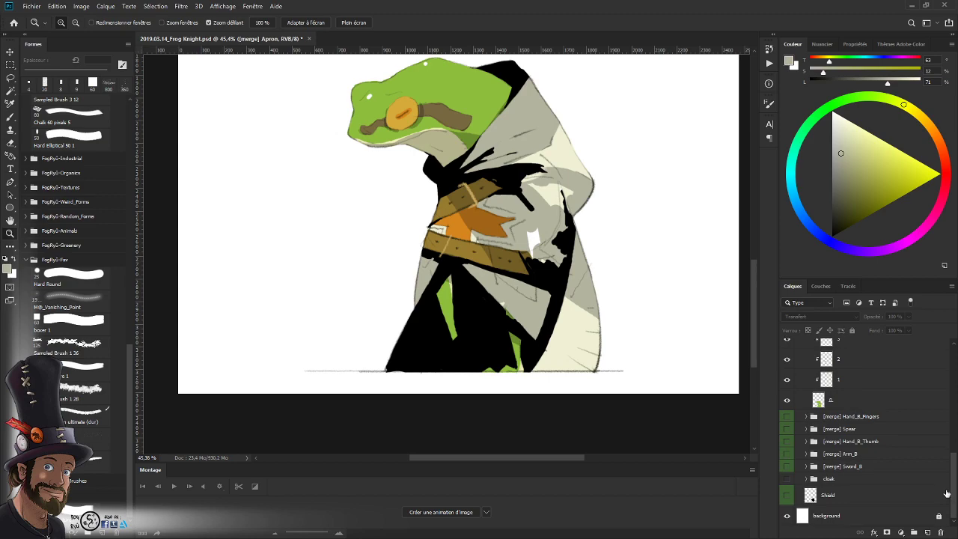
click(786, 479)
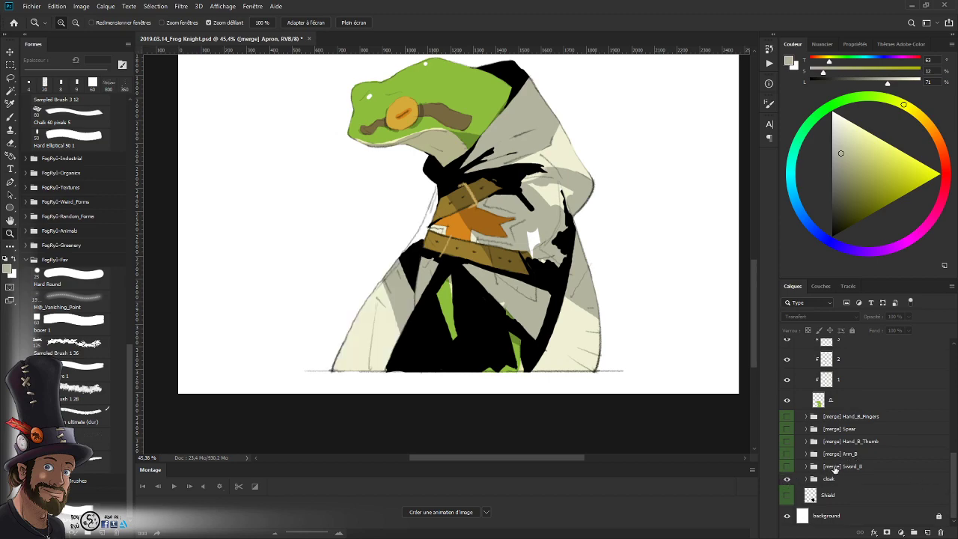
click(787, 482)
click(786, 481)
- Collapse the body group, expand the cloak group, and inspect the cloak with the body hidden and shown
scroll(952, 461, up, 10)
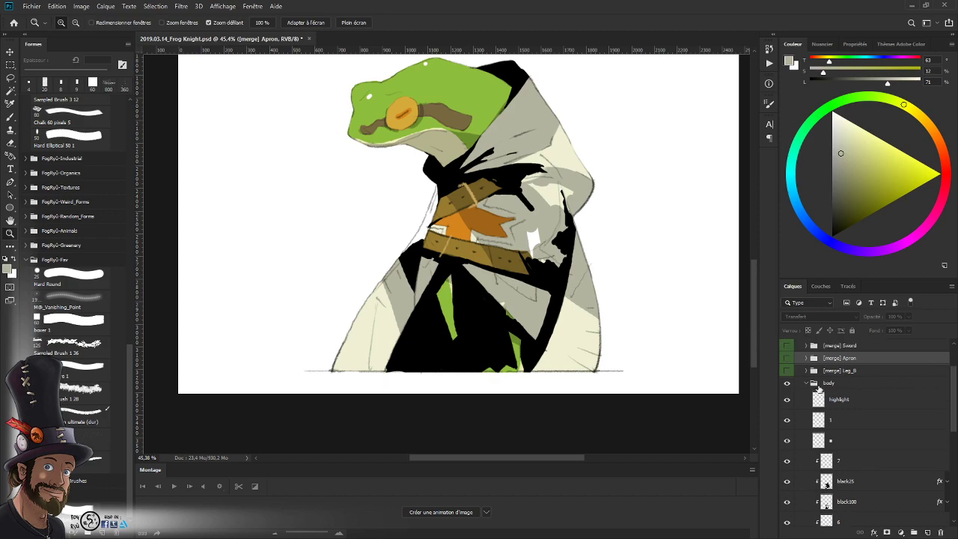
click(807, 383)
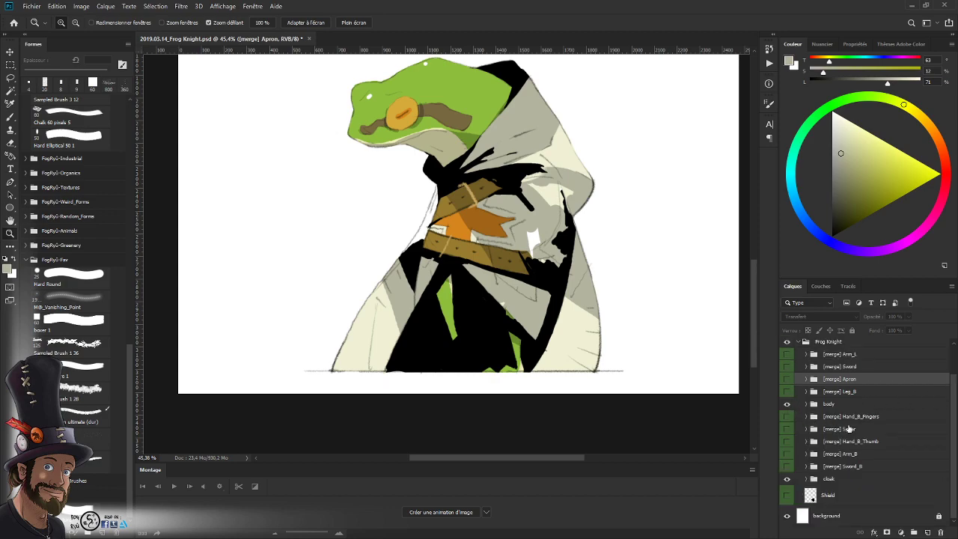
click(787, 404)
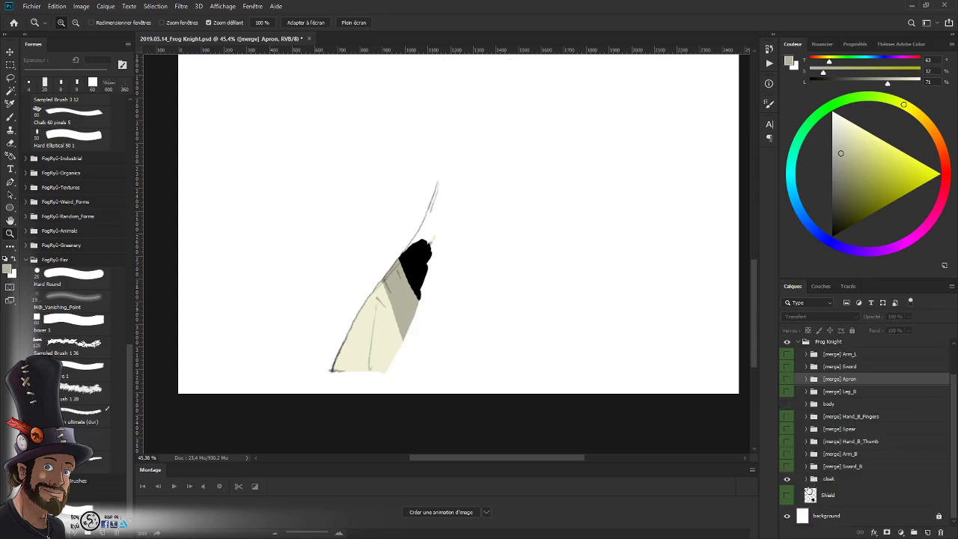
click(805, 479)
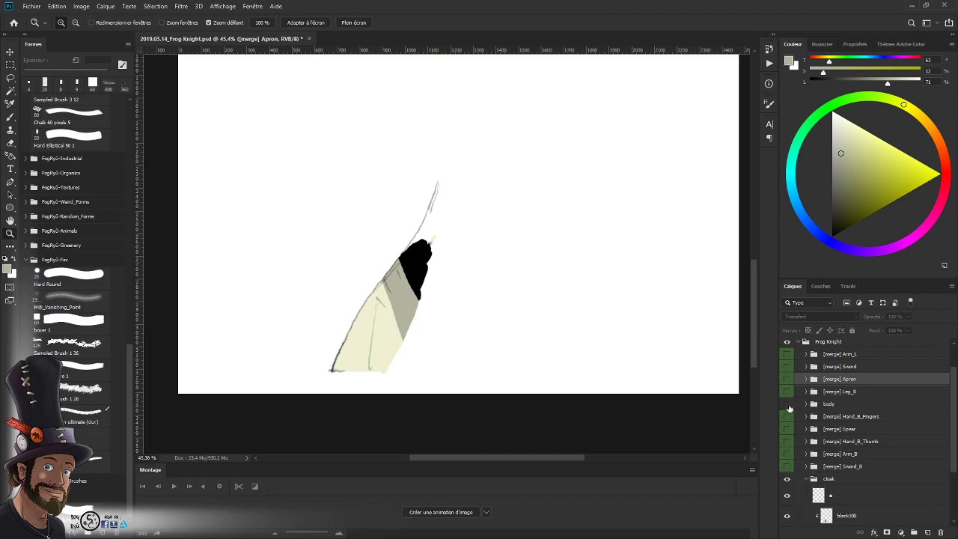
click(786, 404)
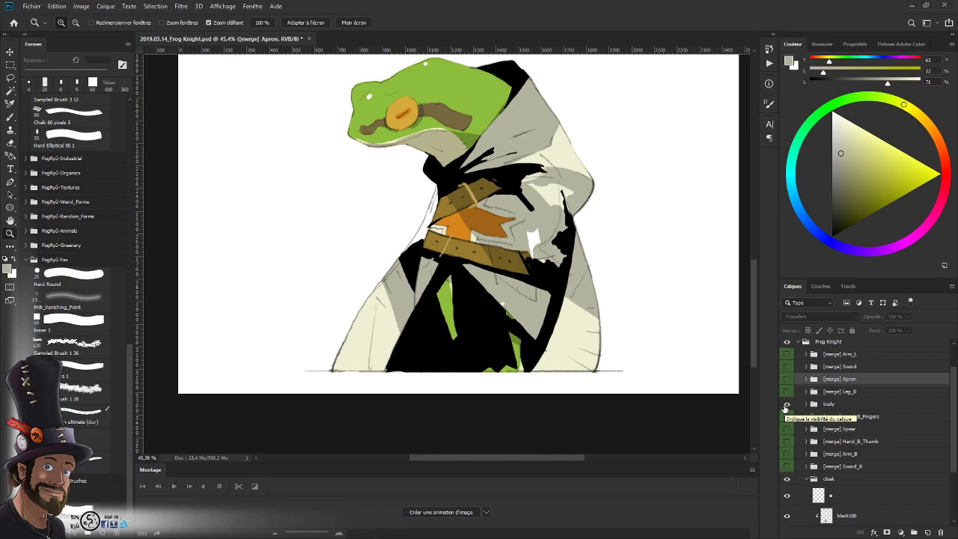
- Hide the body group and the cloak's black25 and black100 layers to expose its base shape
mouse_move(469, 238)
mouse_down()
mouse_move(449, 241)
mouse_move(482, 224)
mouse_up()
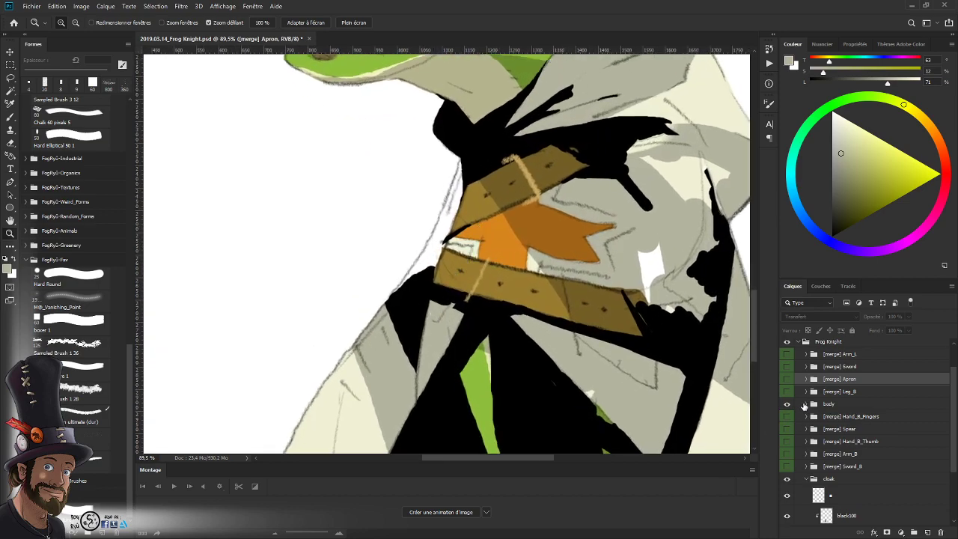
click(803, 406)
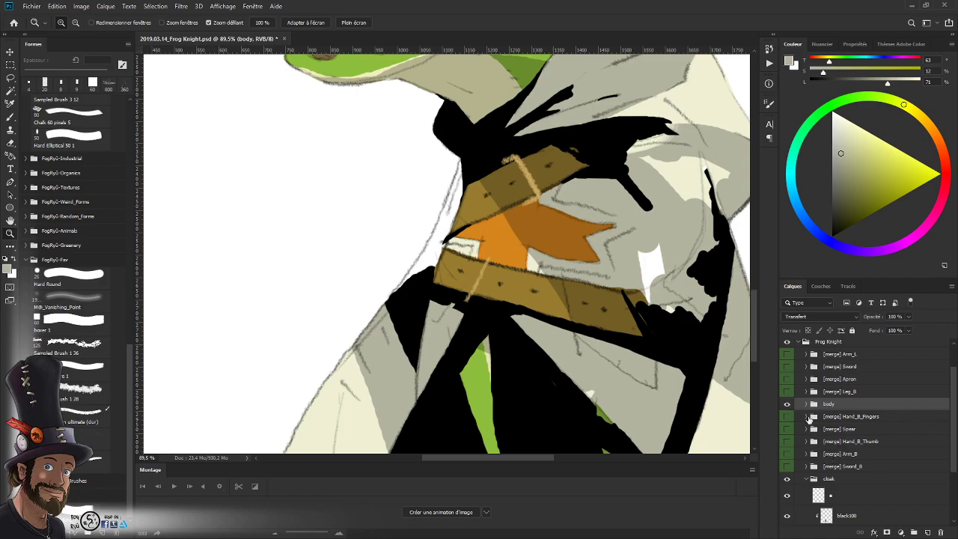
click(787, 404)
scroll(940, 473, down, 3)
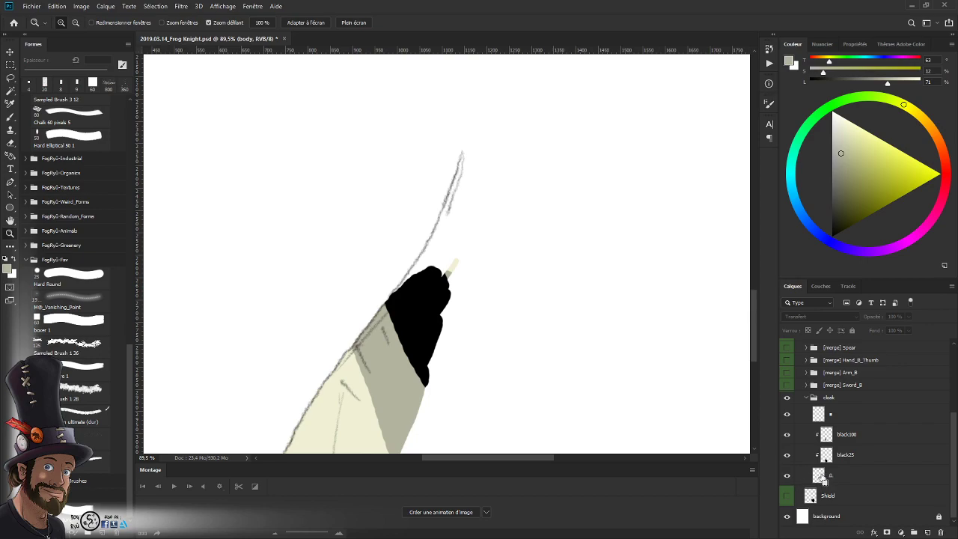
ctrl+click(821, 476)
drag(786, 455, 786, 436)
- Select the cloak's base layer and sample its pale cream as the painting colour
drag(559, 346, 518, 233)
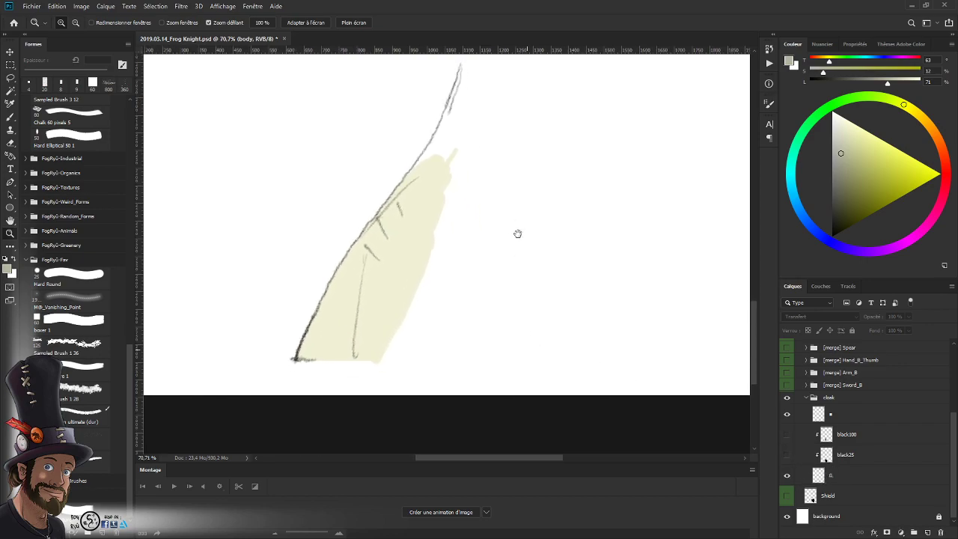
click(842, 473)
drag(446, 247, 474, 244)
mouse_move(461, 253)
mouse_down()
mouse_move(458, 289)
mouse_move(450, 288)
mouse_up()
key(b)
alt+click(419, 239)
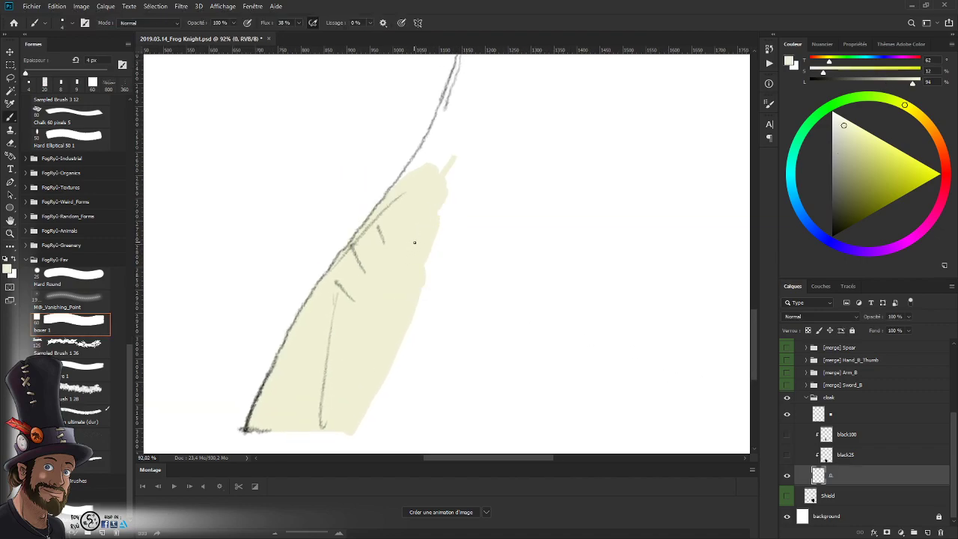
drag(414, 242, 421, 325)
- Extend the cloak's base beyond its ragged inner edge and up to the sketched tip by filling a freehand selection with cream, then deselect
key(l)
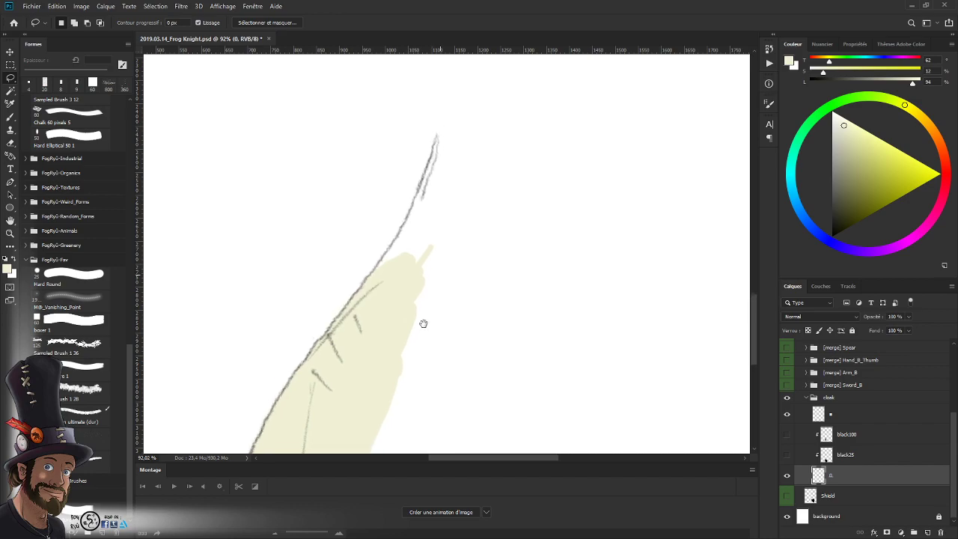
mouse_move(360, 300)
mouse_down()
mouse_move(415, 211)
mouse_move(449, 115)
mouse_move(482, 177)
mouse_move(451, 347)
mouse_move(422, 398)
mouse_move(392, 418)
mouse_up()
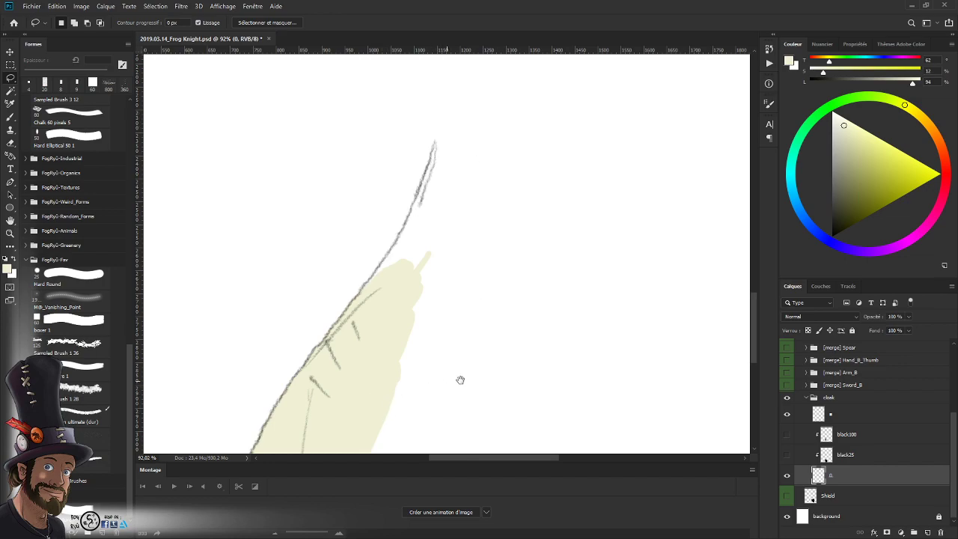
drag(460, 381, 524, 220)
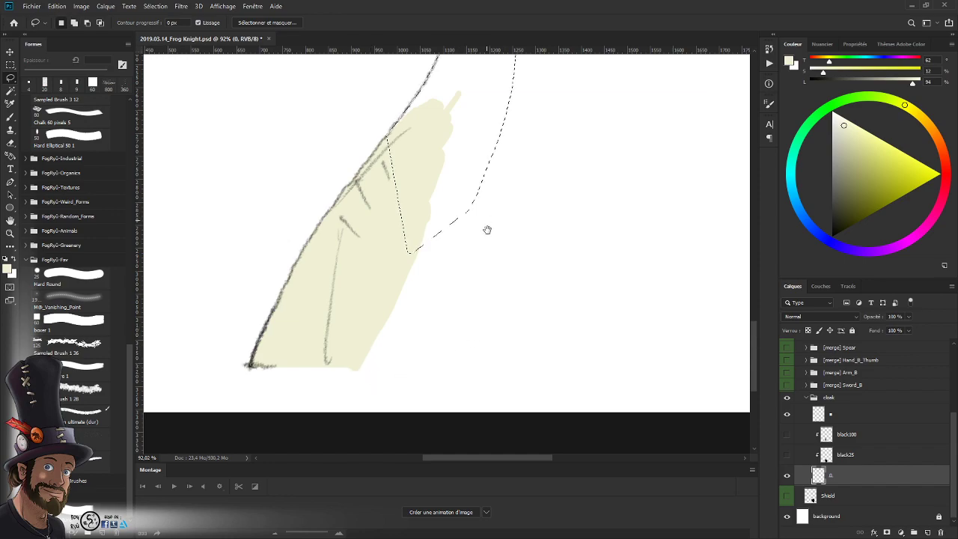
mouse_move(488, 229)
mouse_down()
mouse_move(468, 323)
mouse_move(476, 222)
mouse_move(468, 233)
mouse_up()
mouse_move(386, 374)
mouse_down()
mouse_move(418, 373)
mouse_move(483, 229)
mouse_move(489, 181)
mouse_move(462, 149)
mouse_move(397, 230)
mouse_move(346, 374)
mouse_up()
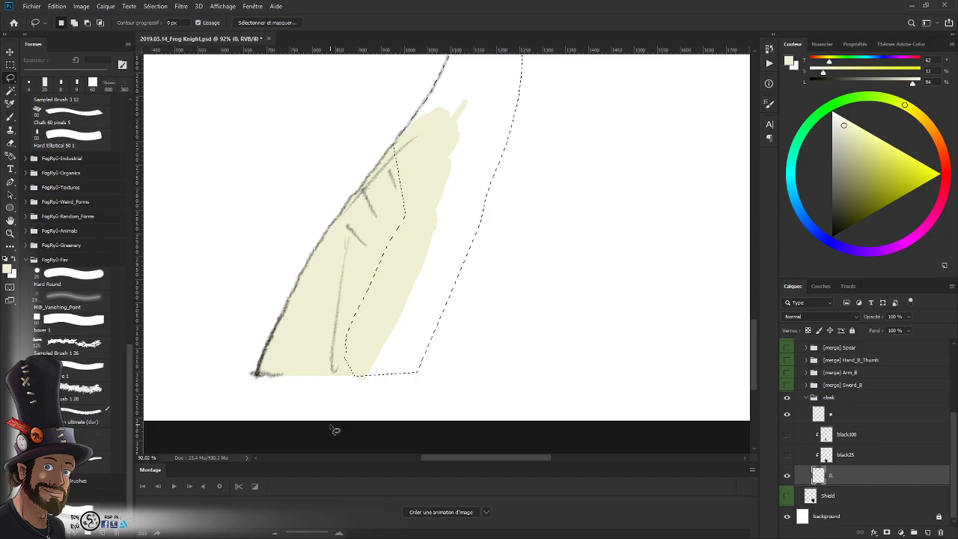
key(shift+BackSpace)
key(Return)
key(ctrl+d)
- Show the body group and check the extended cloak base against the whole figure
key(z)
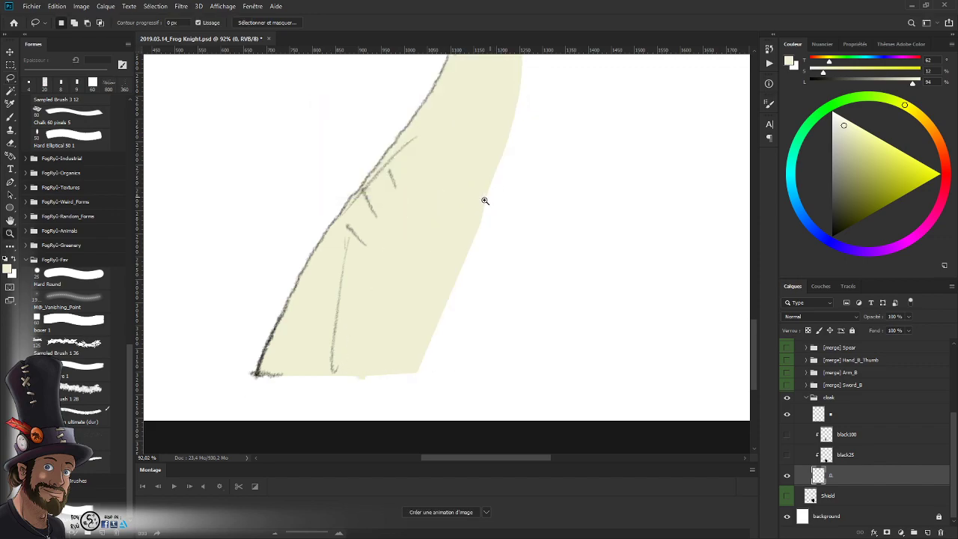
drag(483, 202, 464, 242)
drag(463, 242, 450, 286)
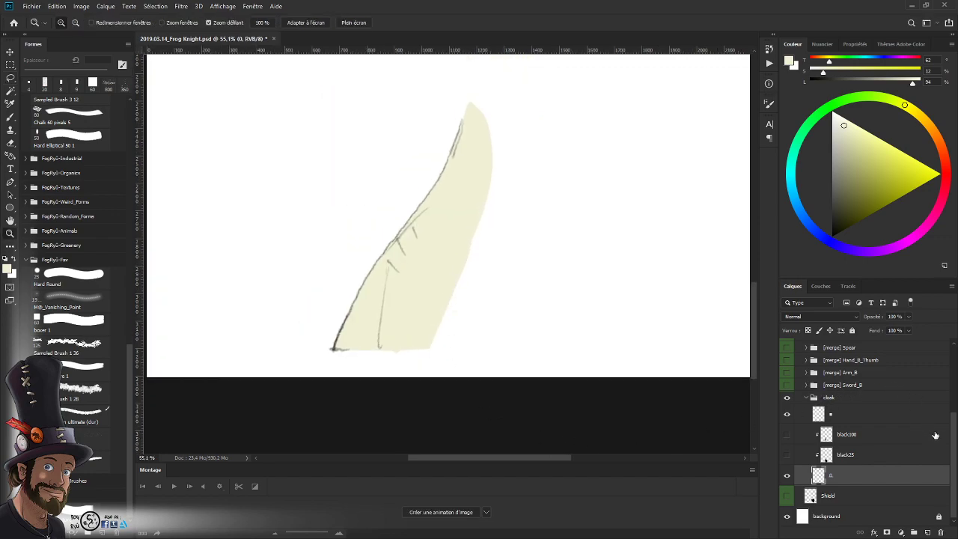
scroll(953, 443, up, 3)
click(786, 373)
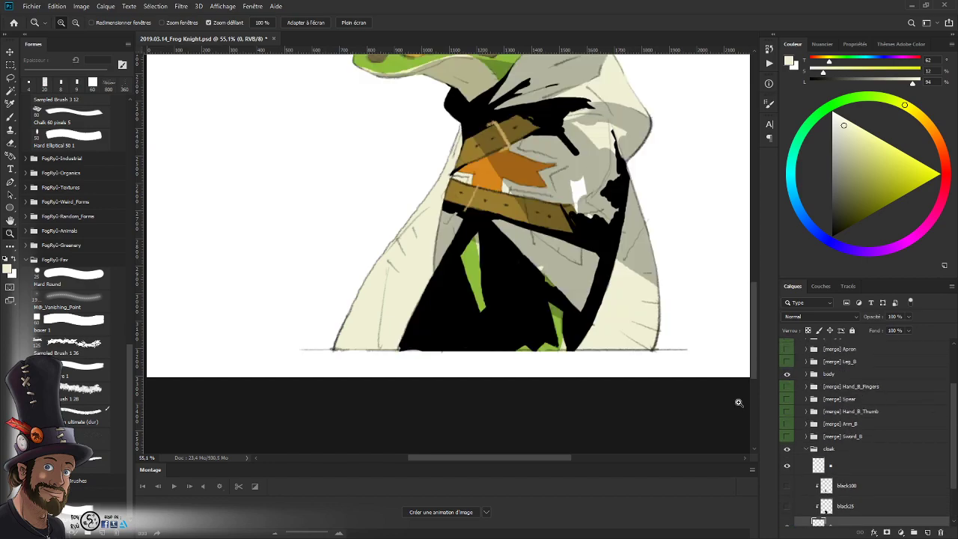
drag(595, 243, 524, 254)
- Make the cloak's black100 and black25 layers visible again and check the shading beside the body
drag(951, 411, 953, 430)
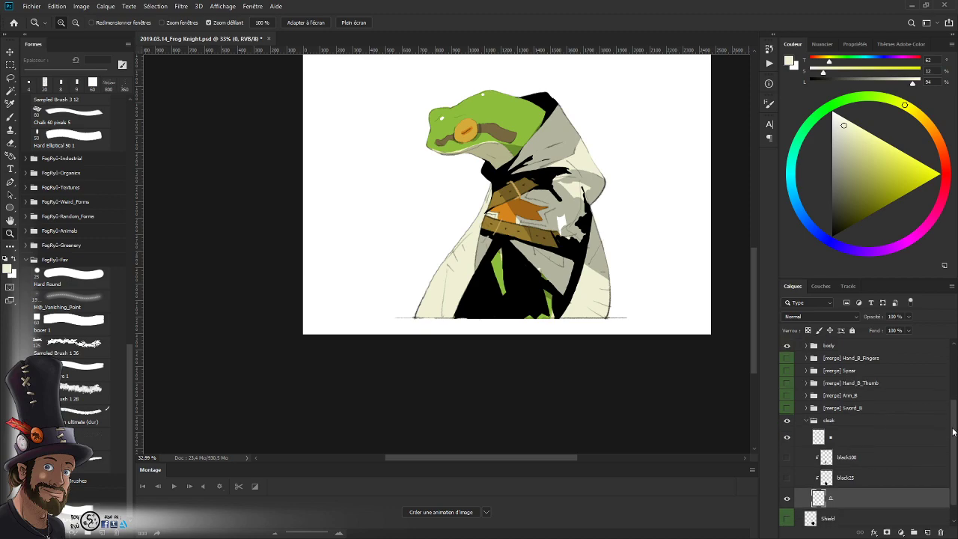
click(785, 460)
click(785, 475)
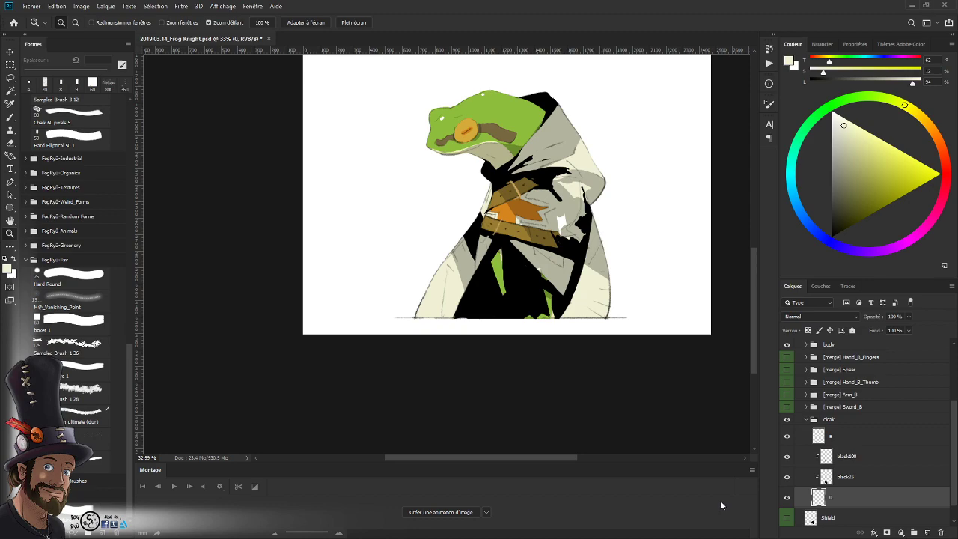
drag(487, 220, 499, 240)
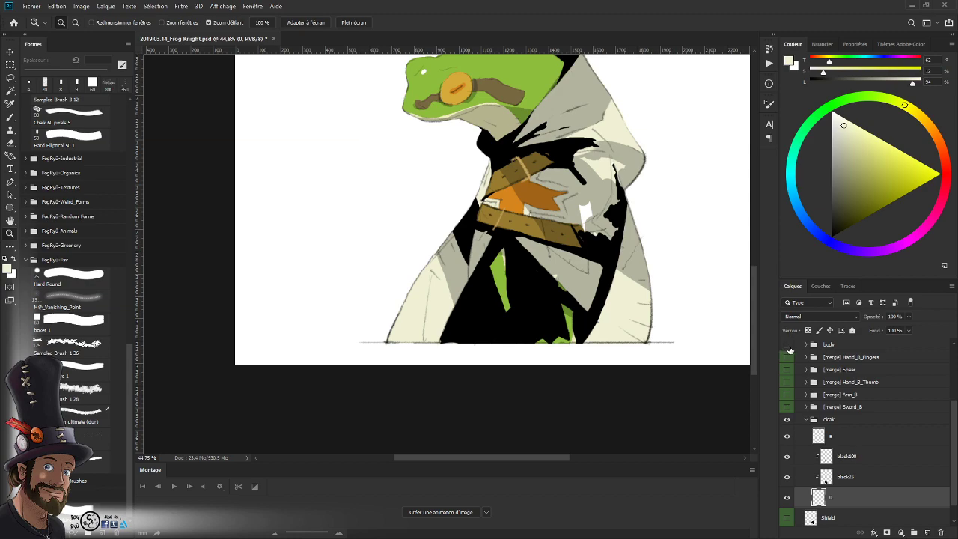
- Hide the body group and examine the isolated cloak's shading with the black25 layer off and on
click(787, 345)
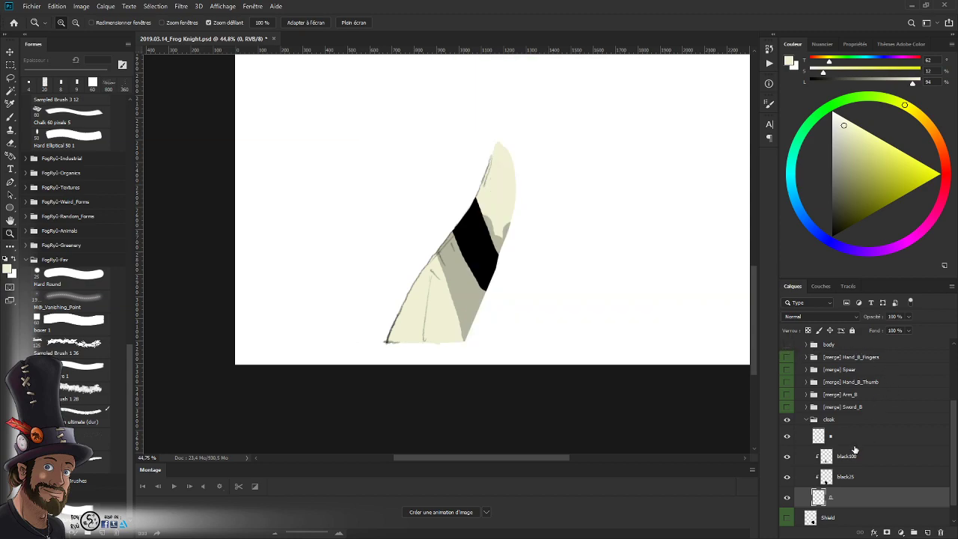
click(786, 479)
click(786, 479)
drag(530, 255, 511, 259)
drag(514, 294, 476, 327)
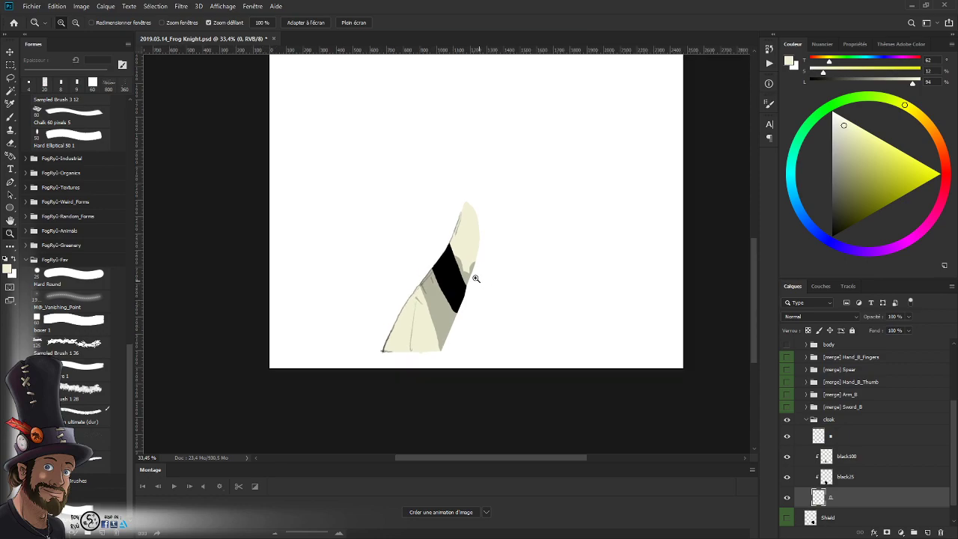
drag(476, 279, 491, 291)
drag(491, 291, 447, 294)
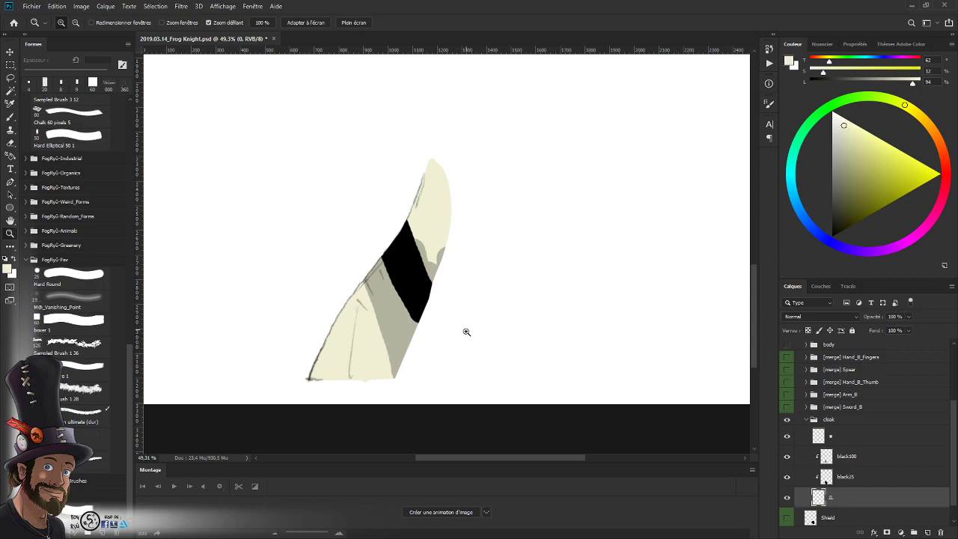
scroll(455, 274, up, 3)
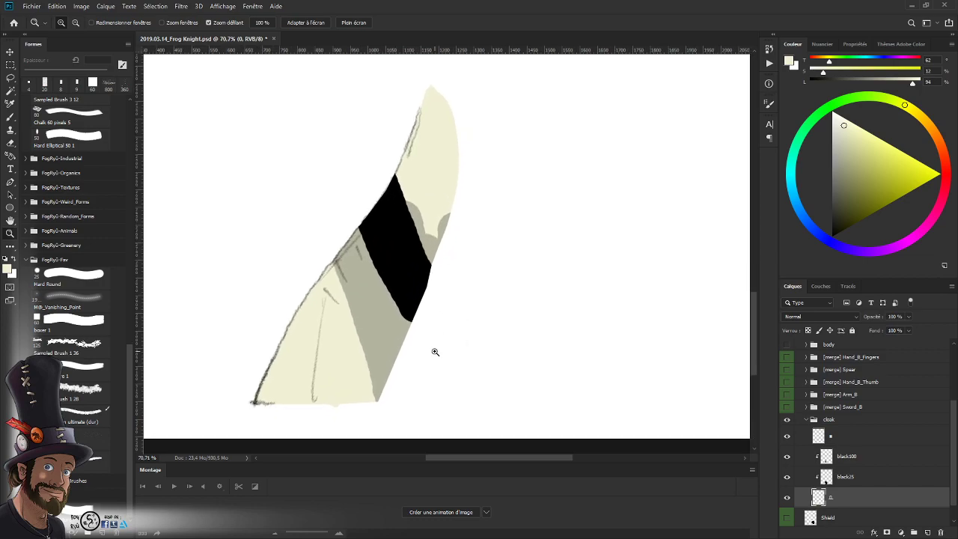
- Collapse the cloak group, place a duplicate of the adjustment group directly above it, and make the duplicate visible
click(809, 419)
scroll(951, 431, up, 2)
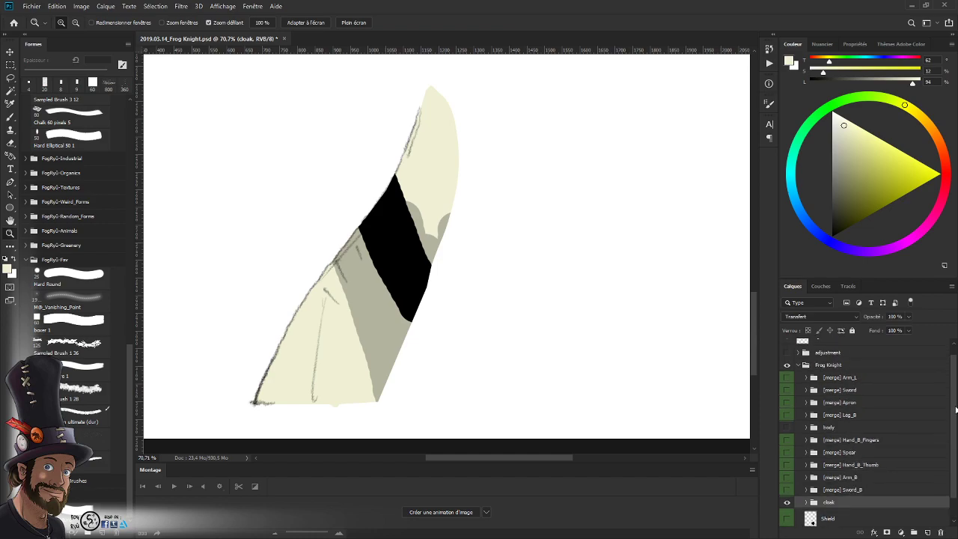
drag(847, 362, 858, 504)
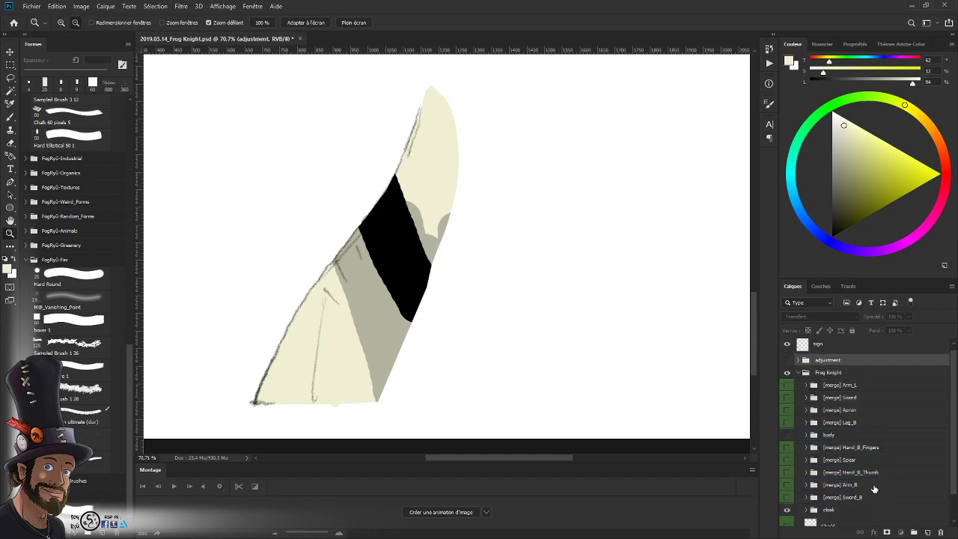
drag(953, 434, 953, 469)
click(785, 466)
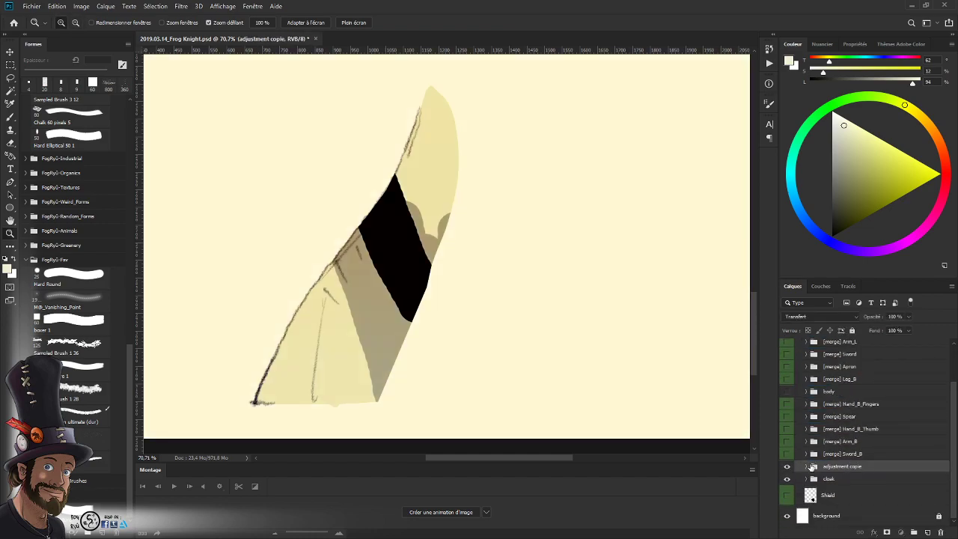
- Expand the duplicated adjustment group and move the cloak group inside it, beneath its adjustment layers
click(805, 466)
scroll(864, 487, down, 3)
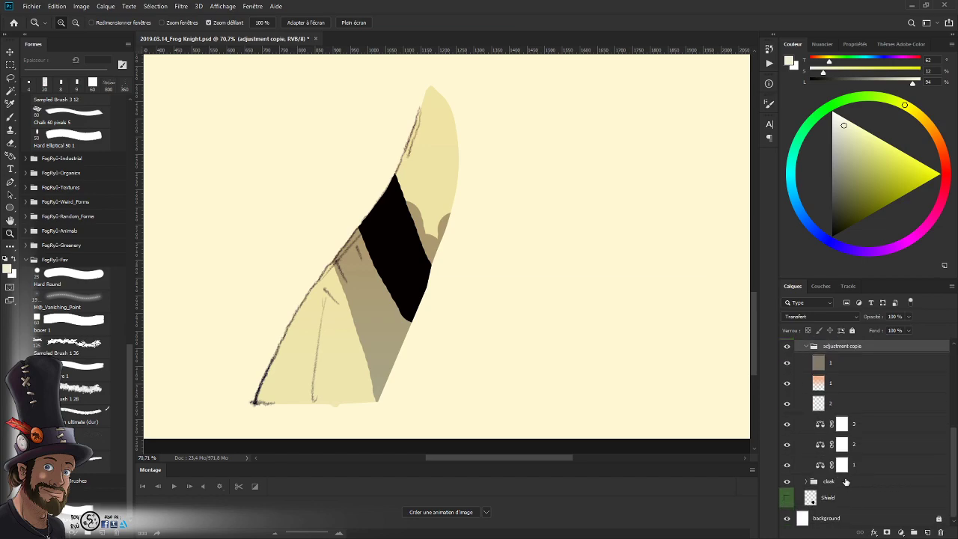
drag(844, 482, 861, 449)
- Clip all the colour and adjustment layers in the duplicated group to the cloak group
alt+click(865, 451)
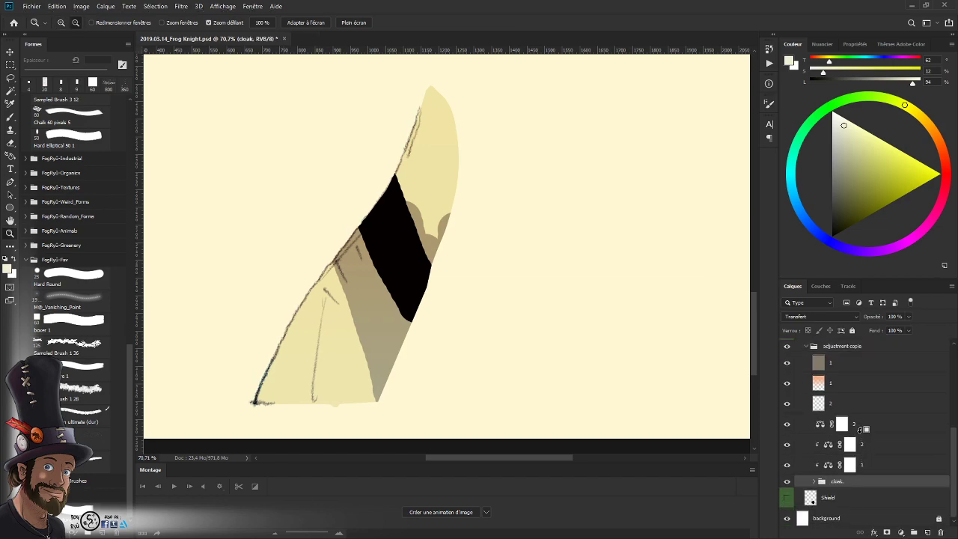
alt+click(862, 431)
alt+click(864, 411)
alt+click(862, 389)
alt+click(863, 367)
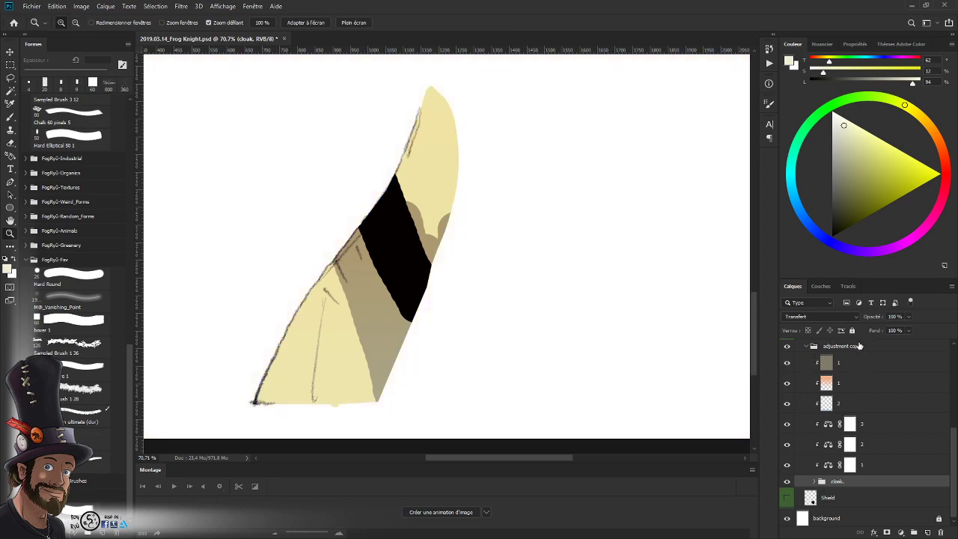
- Rename the duplicated adjustment group "[merge] Cloak_B" and collapse it
double_click(835, 347)
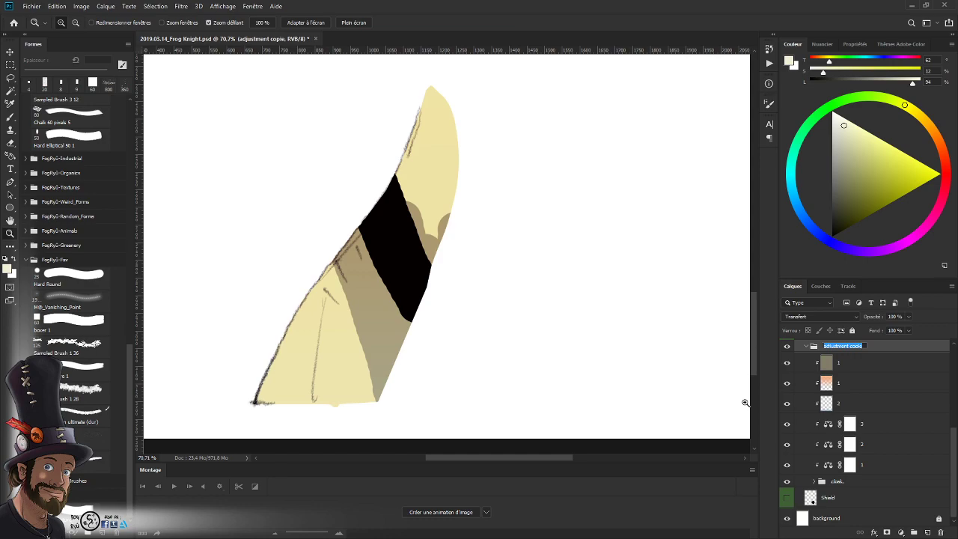
text(BFroloak_B)
key(Return)
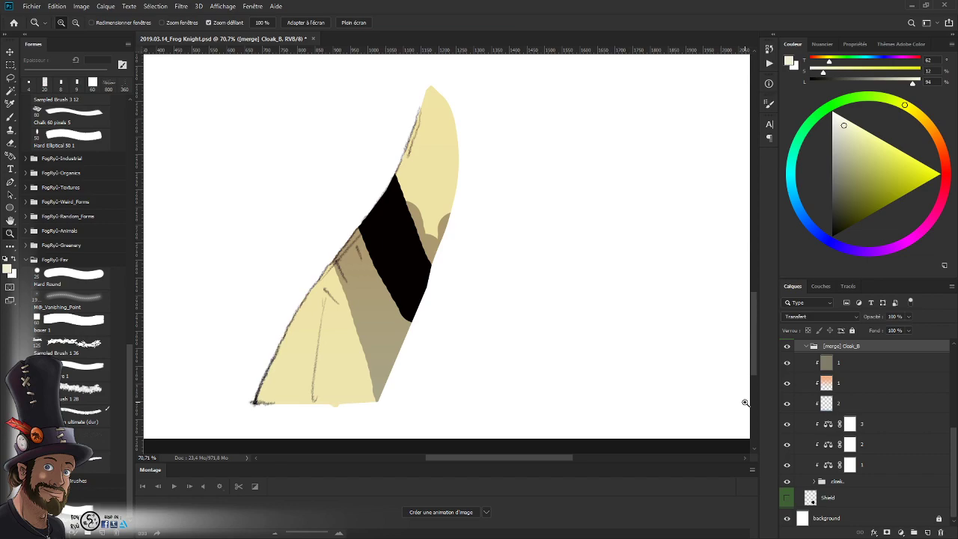
click(806, 345)
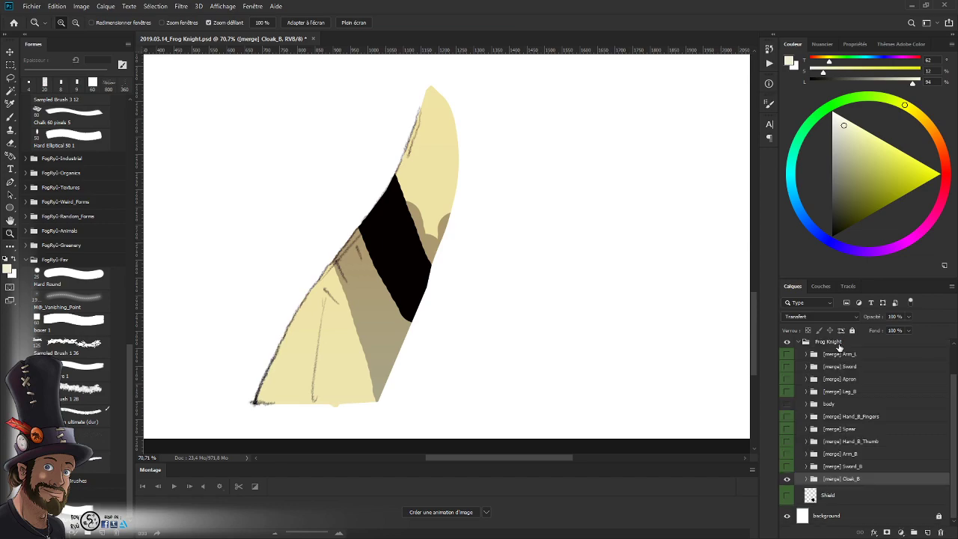
- Label the [merge] Cloak_B group green and hide it
right_click(866, 478)
click(839, 445)
click(786, 478)
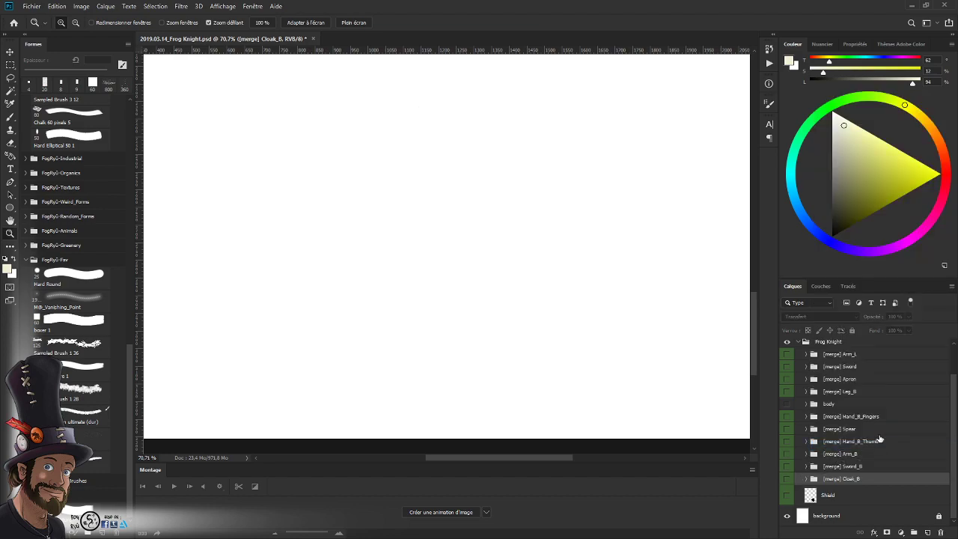
- Show the body group and examine the remaining figure without the cloak part
scroll(956, 412, up, 2)
click(787, 434)
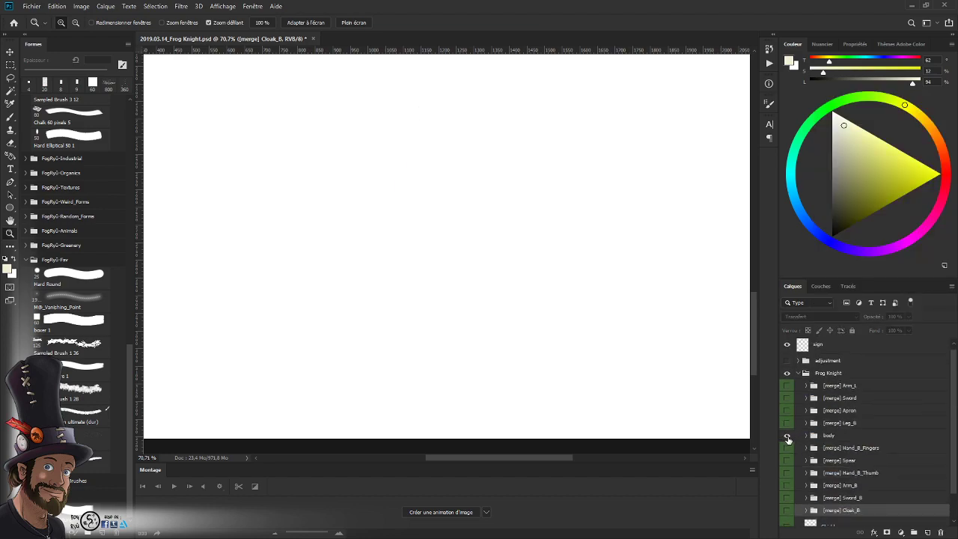
scroll(590, 287, down, 3)
drag(590, 287, 550, 322)
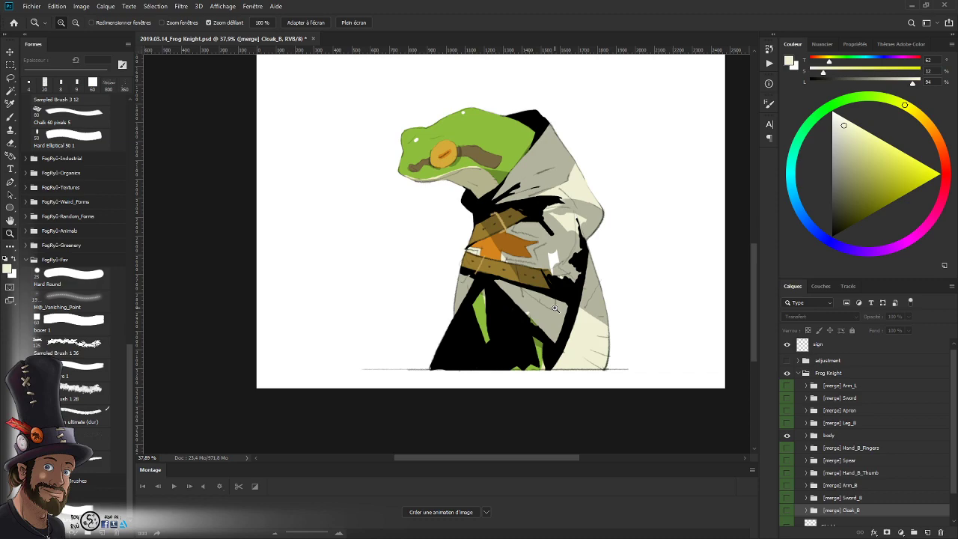
drag(577, 245, 540, 278)
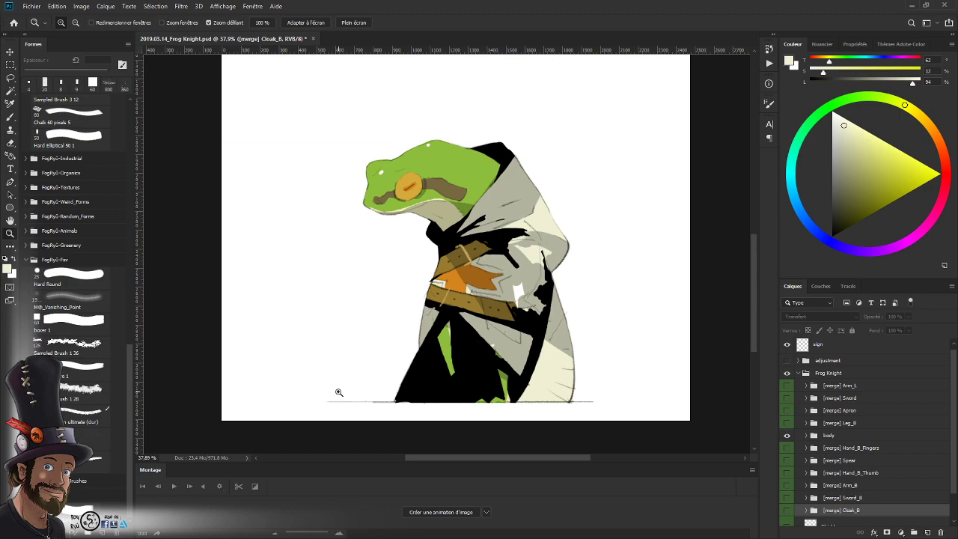
drag(518, 350, 505, 337)
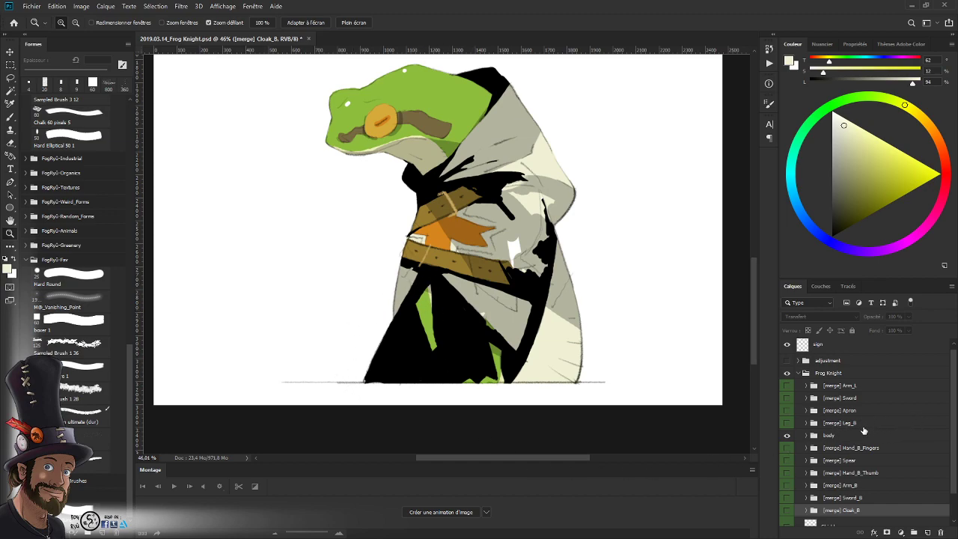
- Show the [merge] Leg_B group, compare it with the body's lower clothing, and hide it again
click(786, 422)
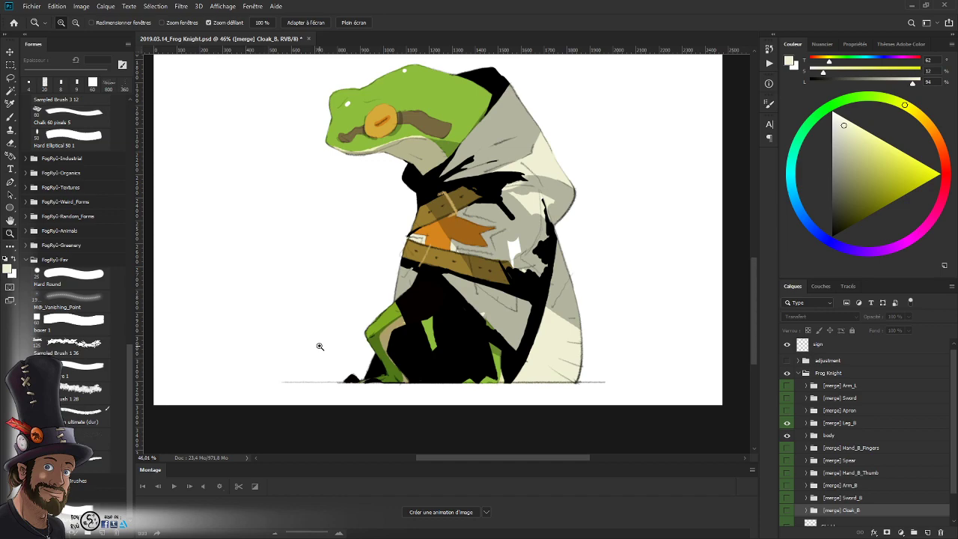
drag(493, 297, 467, 335)
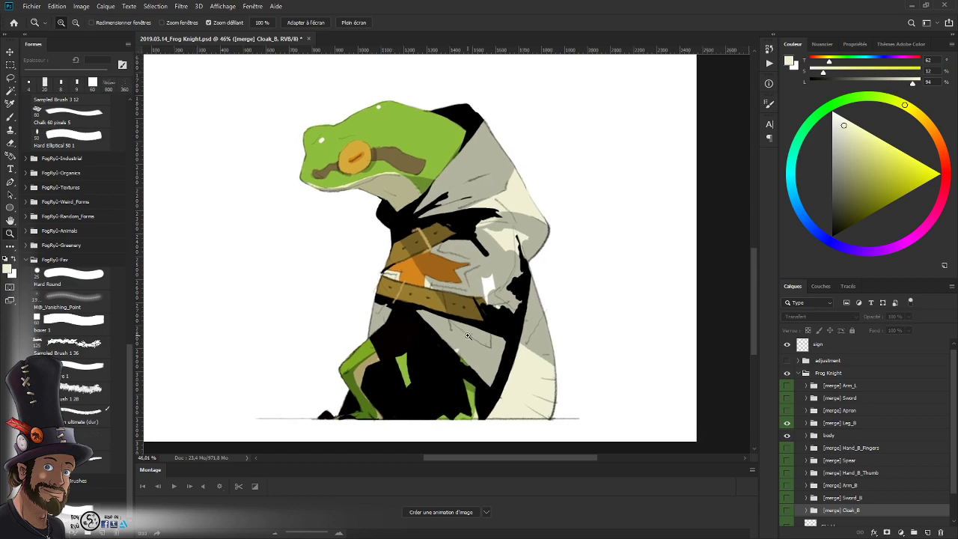
alt+click(786, 435)
alt+click(786, 435)
click(787, 423)
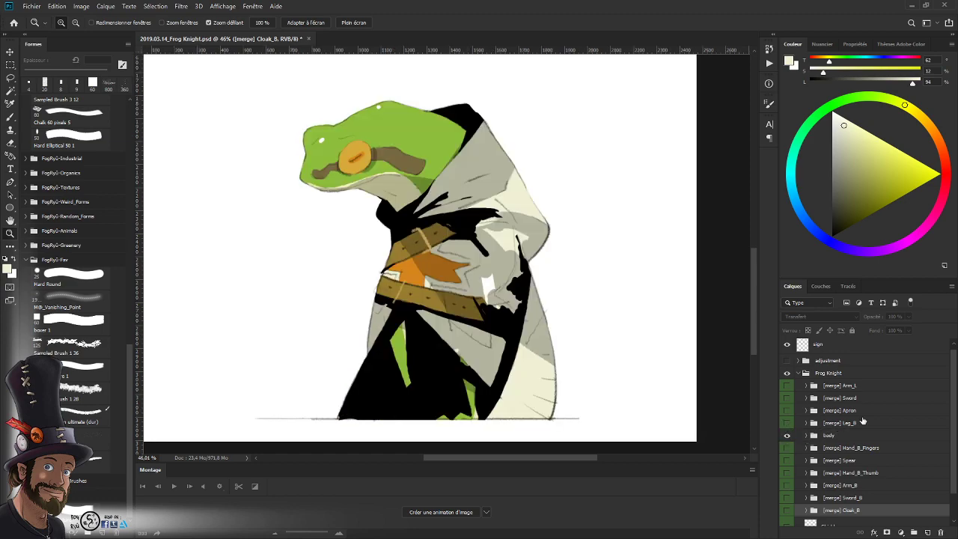
- Expand the body group and bring its highlight, shading and colour layers into view
click(809, 434)
click(807, 434)
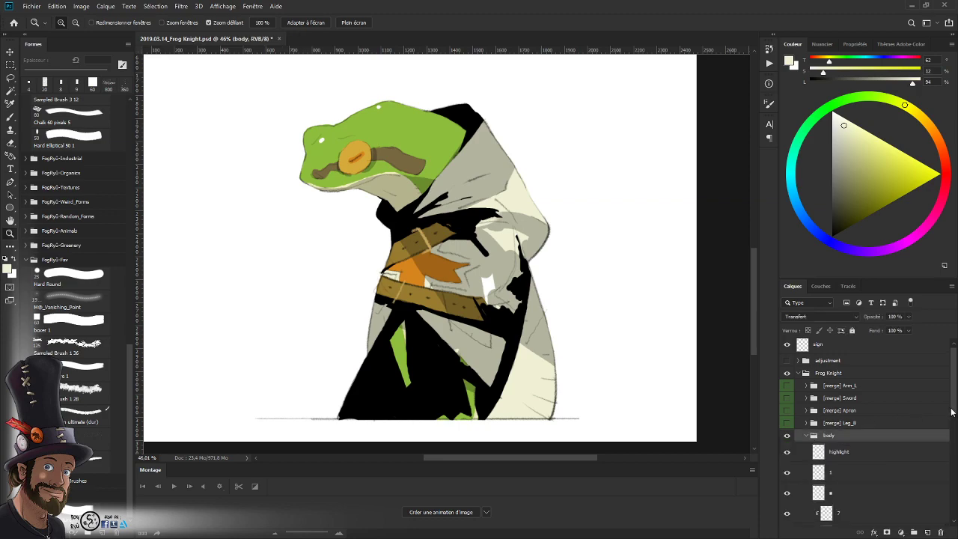
scroll(797, 397, down, 3)
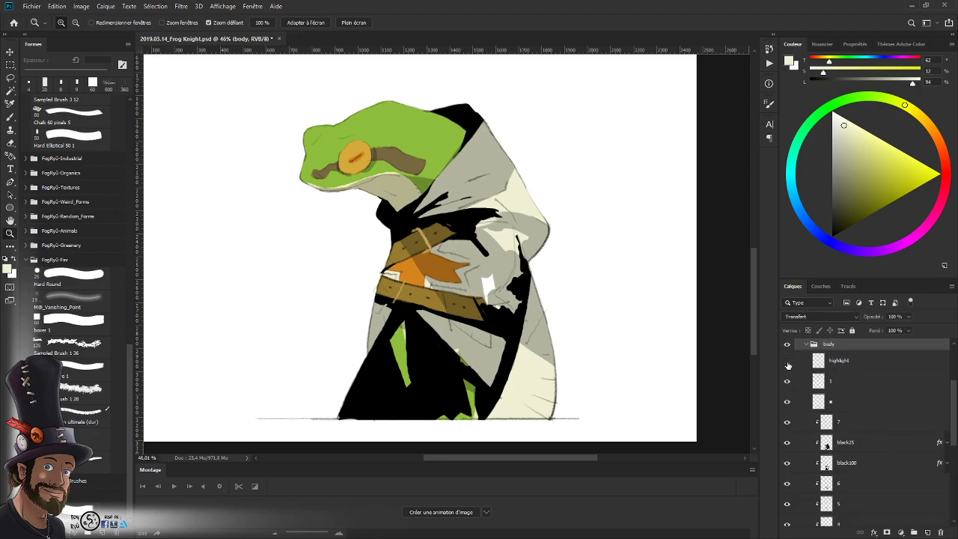
- Show the body's highlight layer, move it below the line art into the clipped stack, and check layer 7 beneath it
click(787, 363)
drag(863, 361, 856, 413)
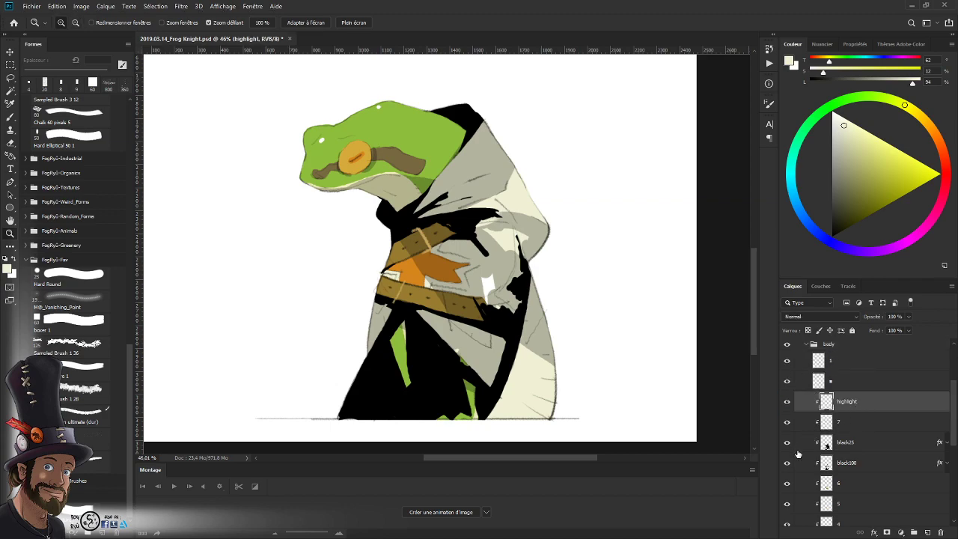
click(786, 424)
click(787, 424)
click(787, 423)
click(786, 423)
click(786, 423)
click(787, 424)
- Hide the body's line art, move layer 1 directly above highlight, and clip it to the body's base layer
click(786, 382)
click(786, 383)
click(786, 382)
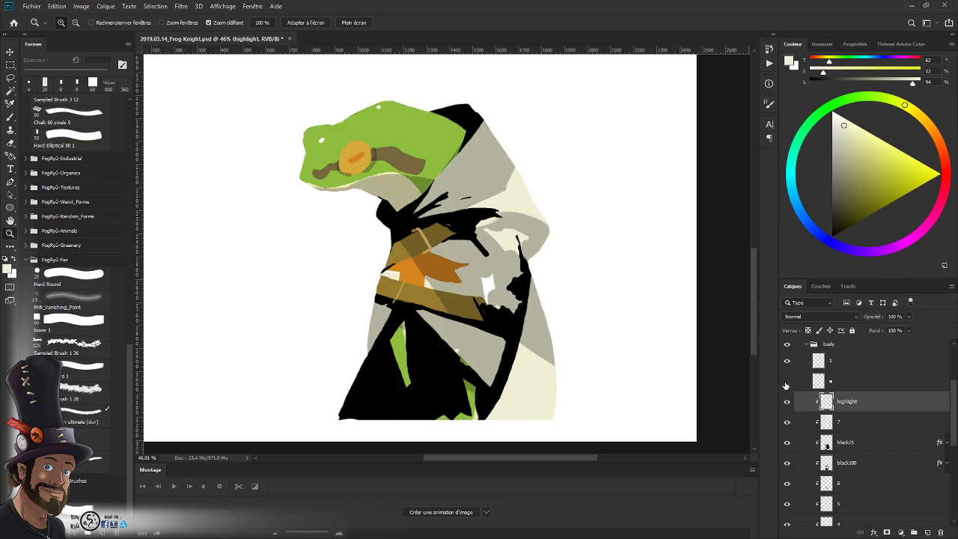
click(786, 362)
click(786, 362)
click(787, 363)
click(787, 362)
drag(852, 366, 859, 401)
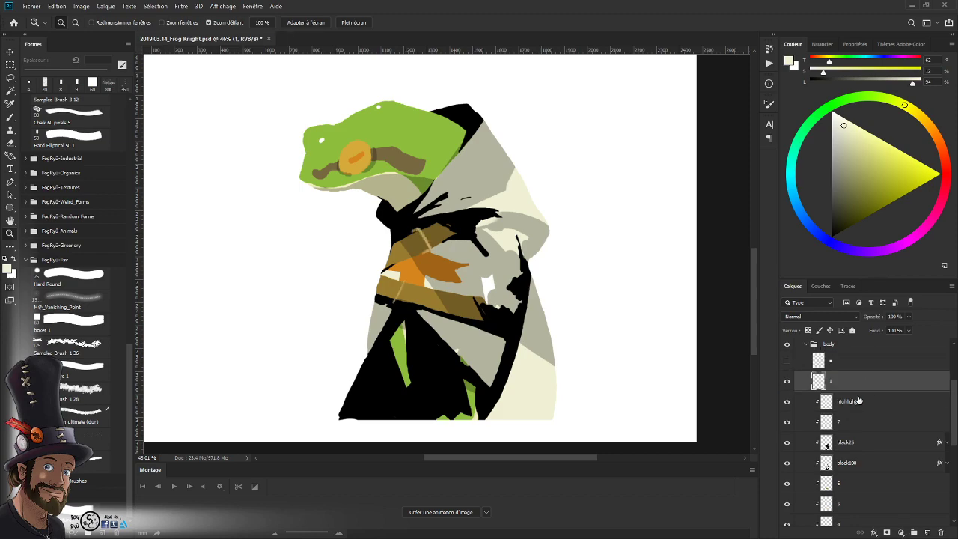
alt+click(855, 395)
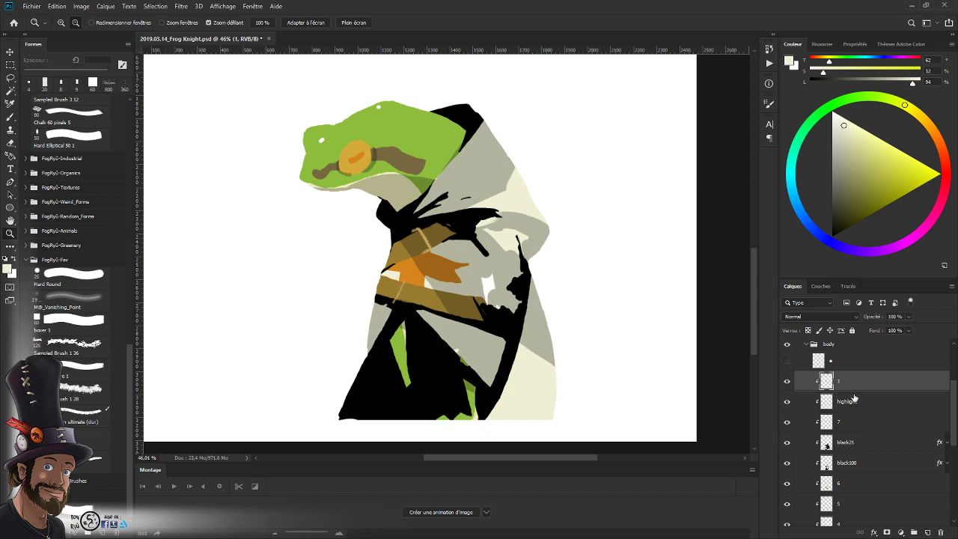
- Toggle the body's black25, black100, 6 and 5 layers to examine what each one contributes to the figure
scroll(952, 408, down, 2)
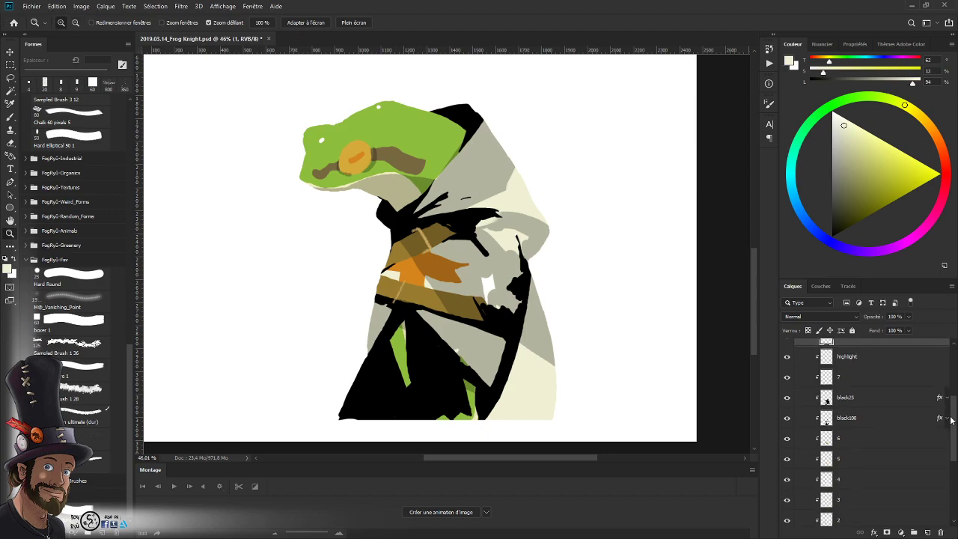
click(786, 400)
click(786, 400)
click(786, 401)
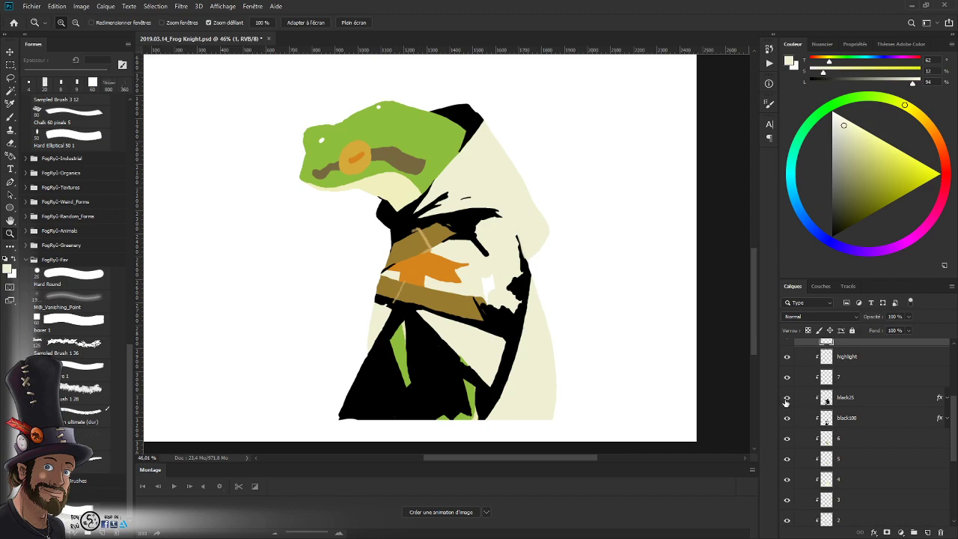
click(786, 402)
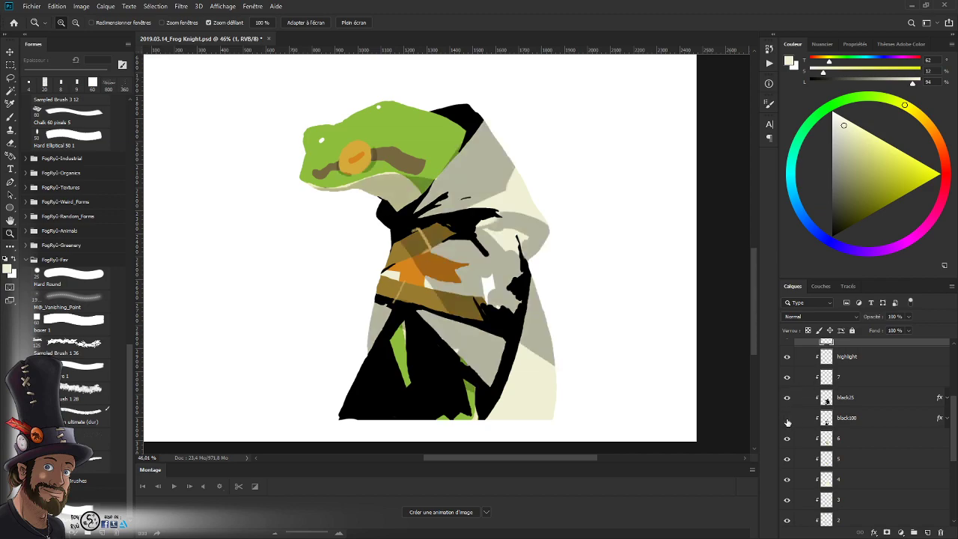
click(786, 421)
click(788, 421)
click(787, 440)
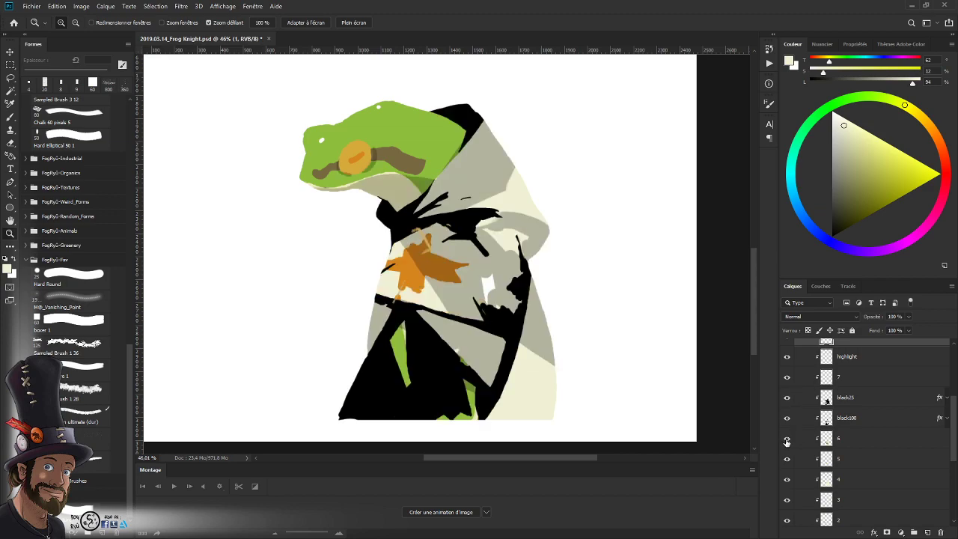
click(786, 440)
click(787, 440)
click(786, 440)
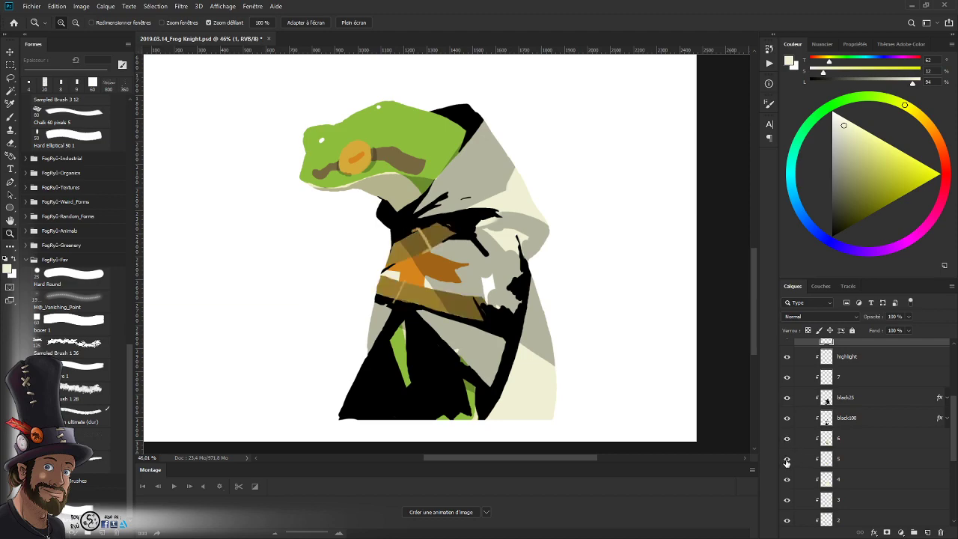
click(787, 460)
click(786, 461)
click(786, 461)
click(787, 460)
- Briefly show the [merge] Sword, [merge] Apron and [merge] Arm_L groups to compare them with the body, leaving them hidden
drag(954, 428, 953, 383)
click(787, 389)
click(786, 388)
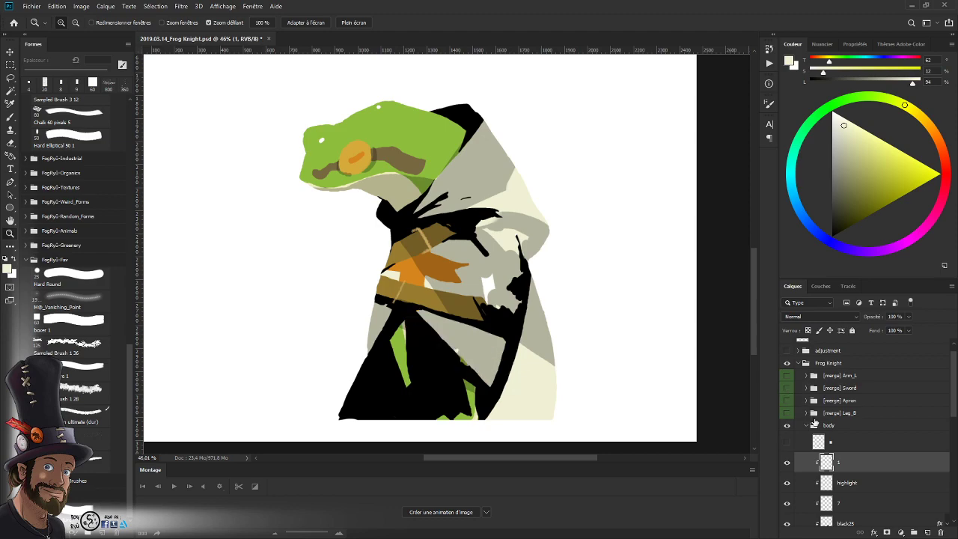
click(786, 402)
click(787, 401)
click(786, 376)
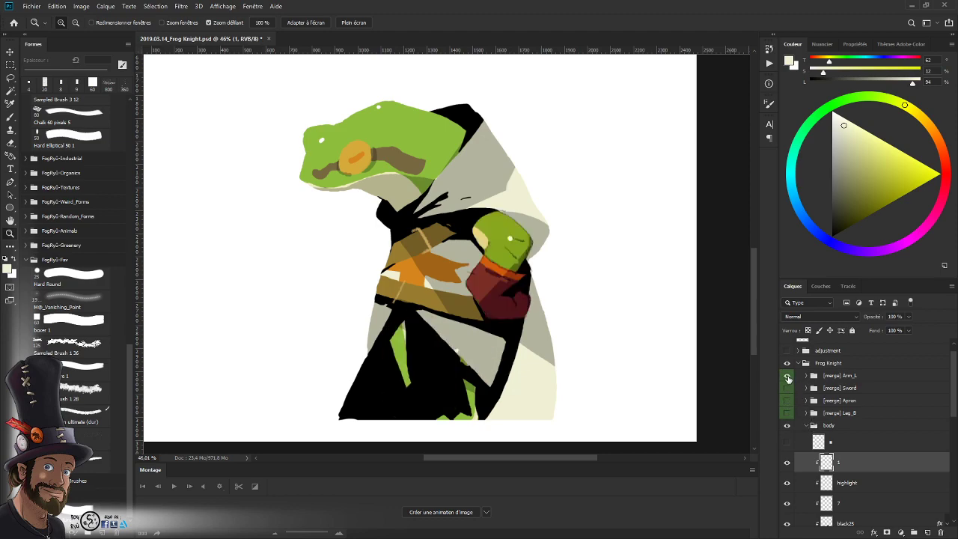
click(787, 377)
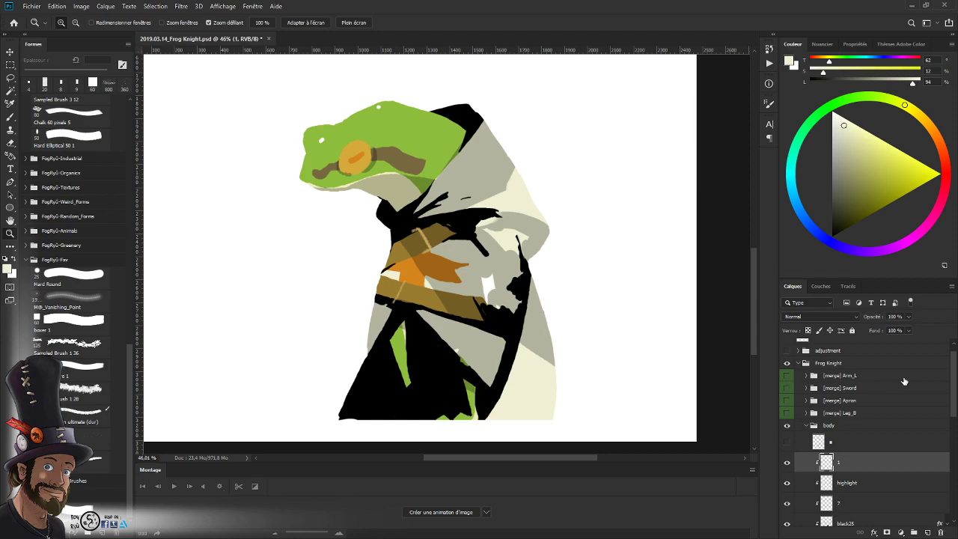
- Merge the body's clipped colour, shading and highlight layers with their base into a single layer
scroll(953, 406, down, 1)
scroll(953, 406, down, 2)
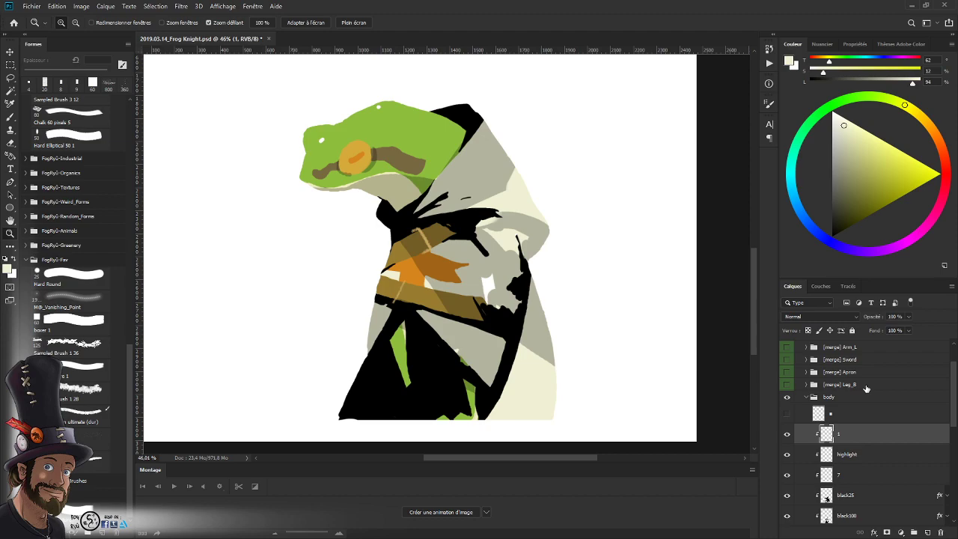
drag(951, 398, 946, 450)
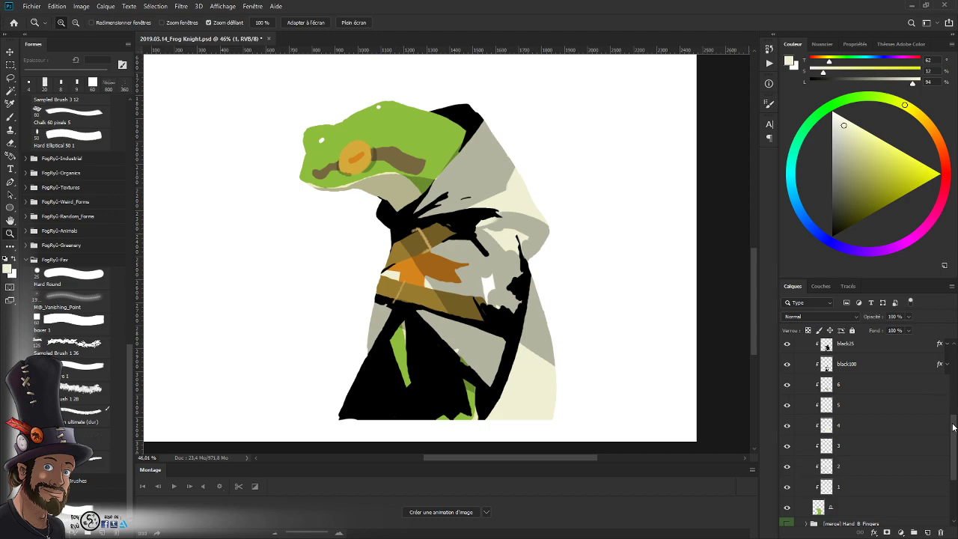
mouse_move(955, 427)
mouse_down()
mouse_move(955, 401)
mouse_move(955, 444)
mouse_move(954, 378)
mouse_move(955, 417)
mouse_up()
drag(954, 441, 957, 410)
shift+click(856, 484)
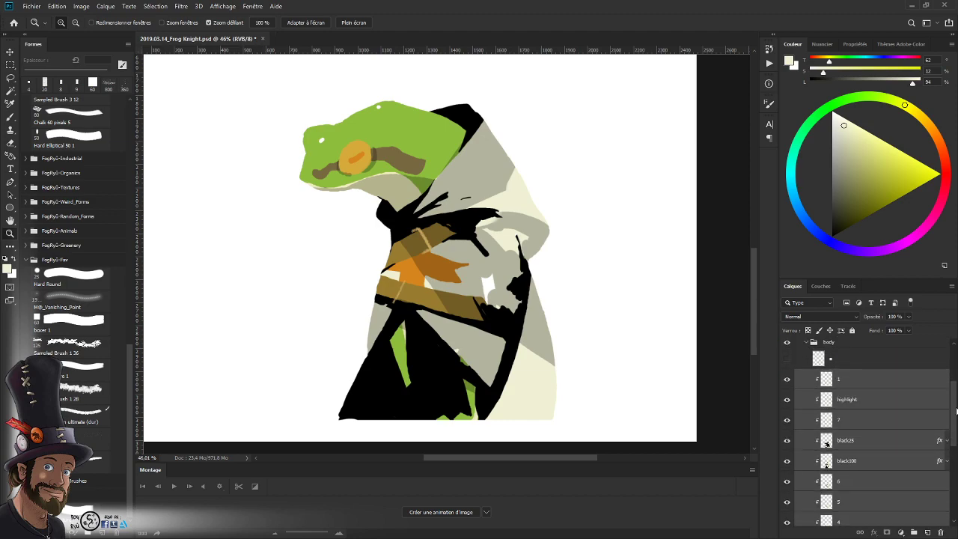
key(ctrl+e)
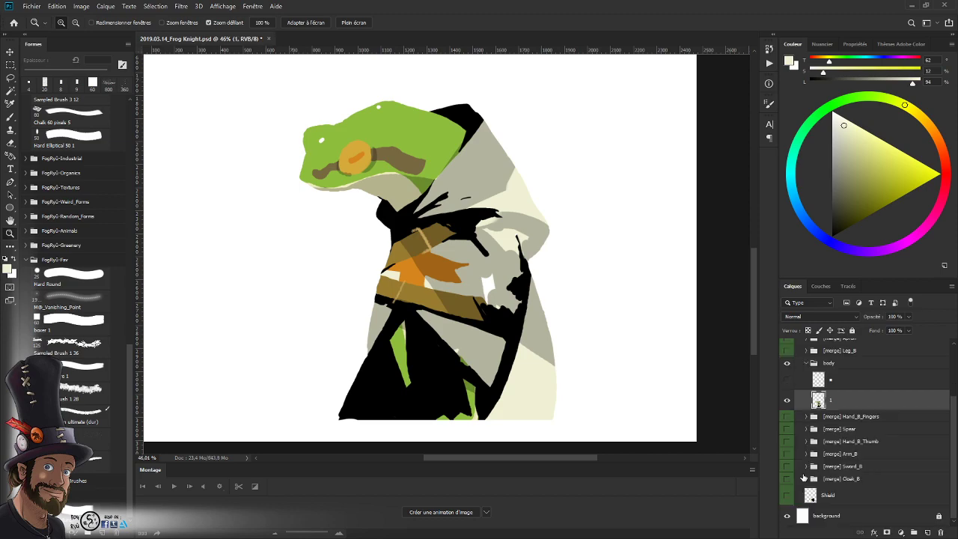
- Toggle the merged body layer and the line art to compare the figure with and without its lines
click(786, 402)
click(787, 402)
click(786, 381)
click(787, 381)
click(787, 381)
click(787, 381)
click(787, 381)
click(787, 381)
click(788, 382)
click(787, 381)
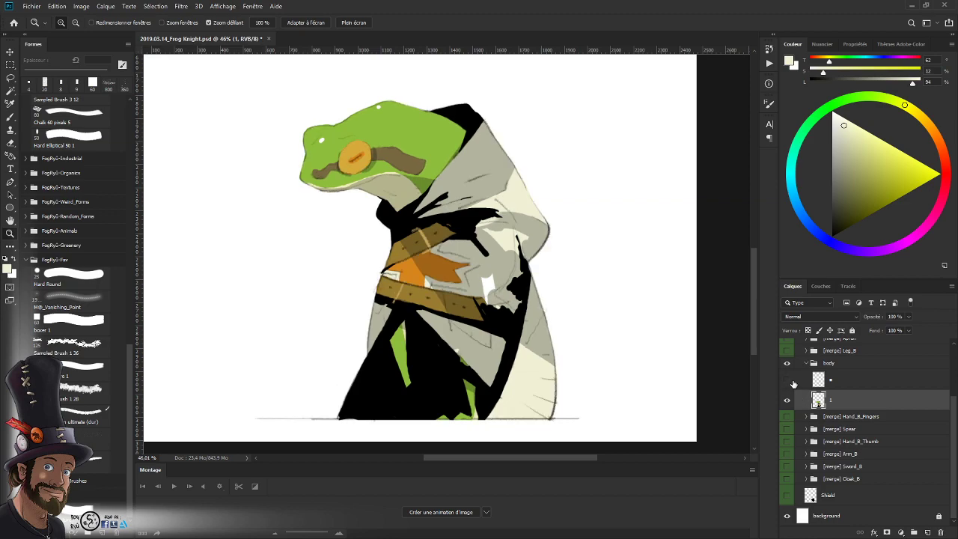
- Outline the narrow green leg area in the dark lower clothing with the Lasso and fill it with black
drag(609, 381, 622, 342)
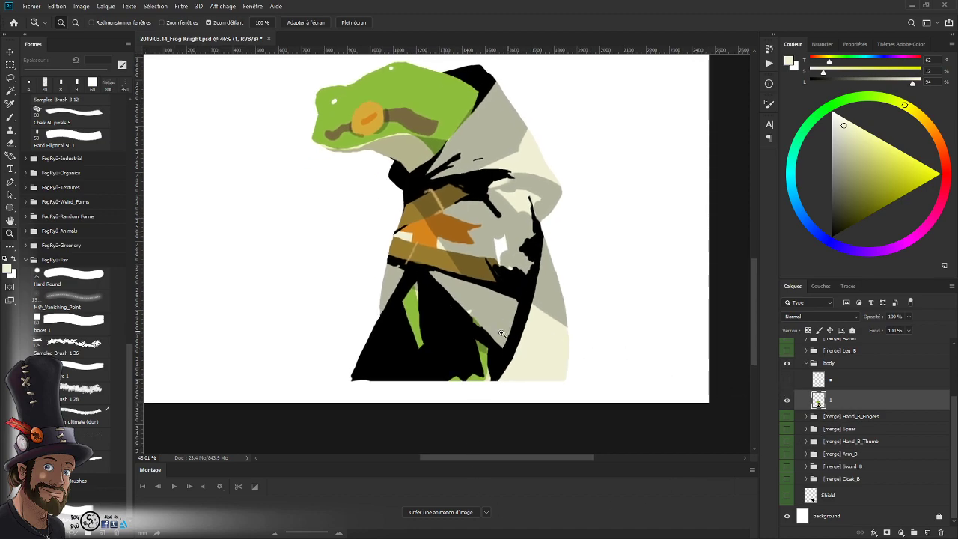
drag(501, 334, 534, 383)
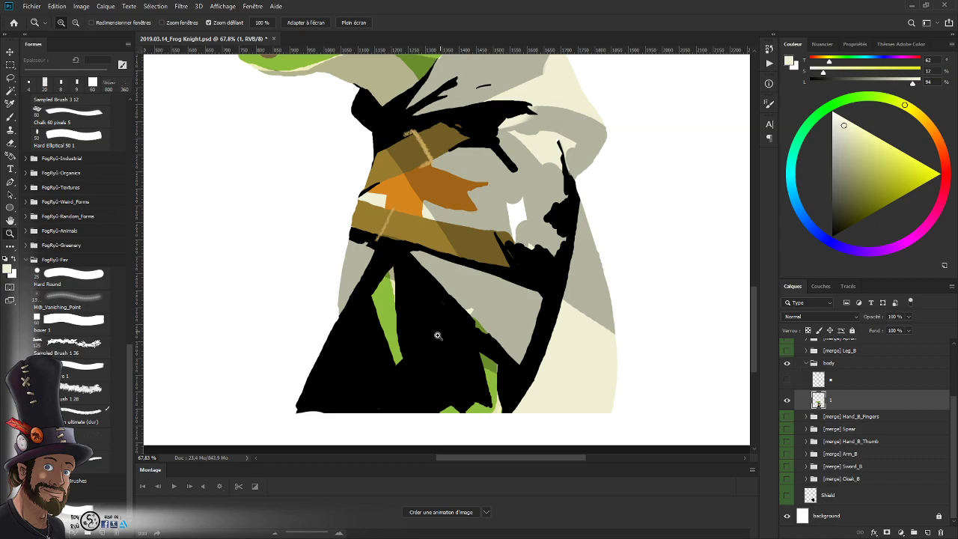
key(b)
key(d)
key(l)
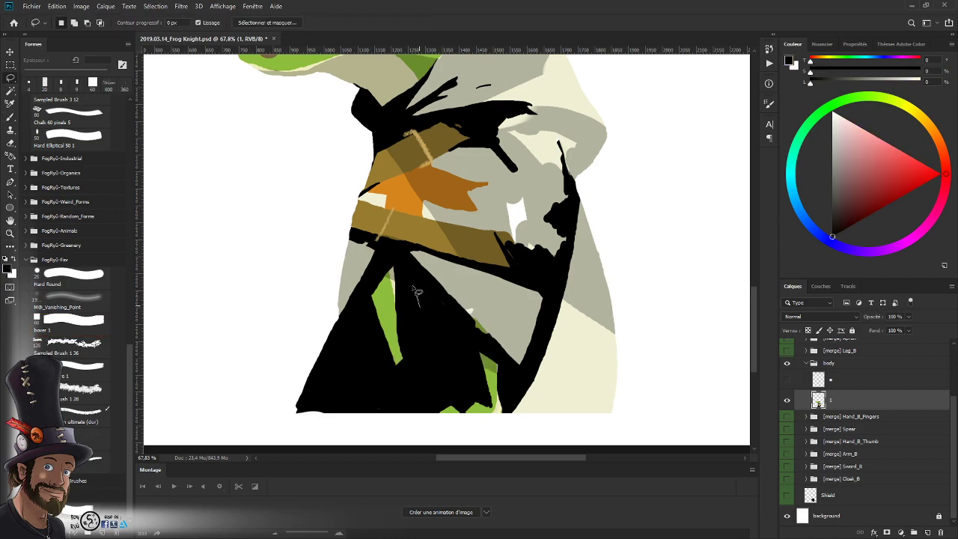
mouse_move(408, 256)
mouse_down()
mouse_move(364, 330)
mouse_move(410, 258)
mouse_up()
key(shift+F5)
key(Return)
key(ctrl+d)
key(z)
alt+click(449, 357)
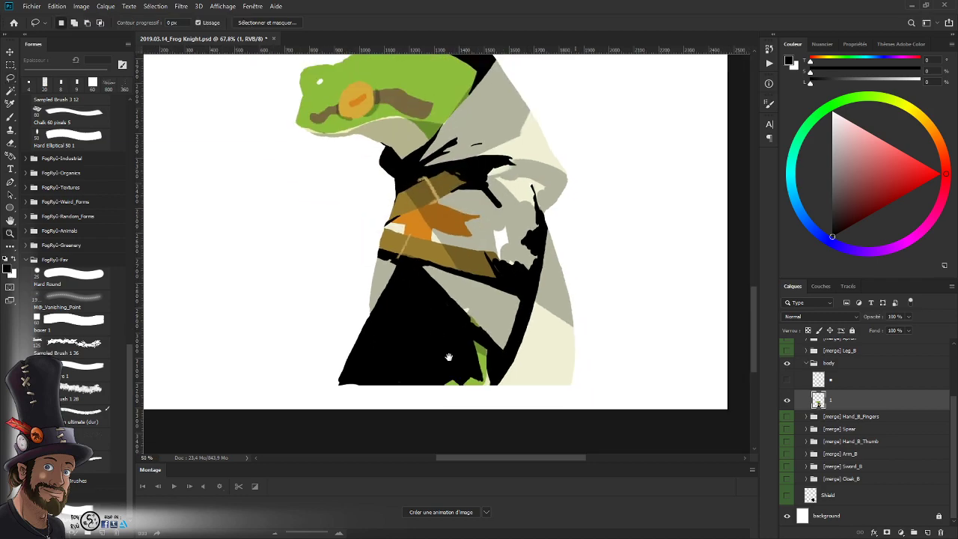
drag(449, 356, 446, 384)
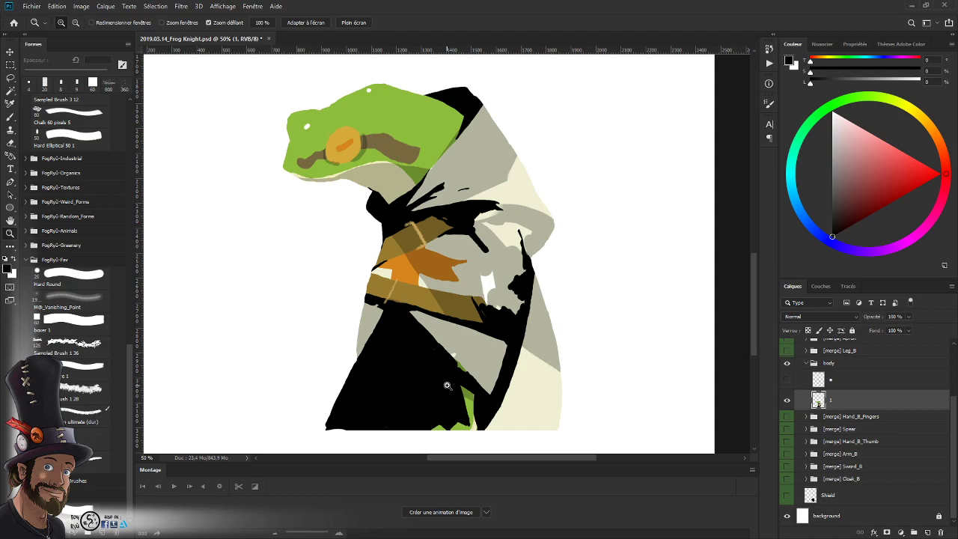
- Undo the black fill over the leg and the merge of the body's layers
key(ctrl+z)
key(ctrl+z)
key(ctrl+z)
key(ctrl+z)
key(ctrl+z)
key(ctrl+z)
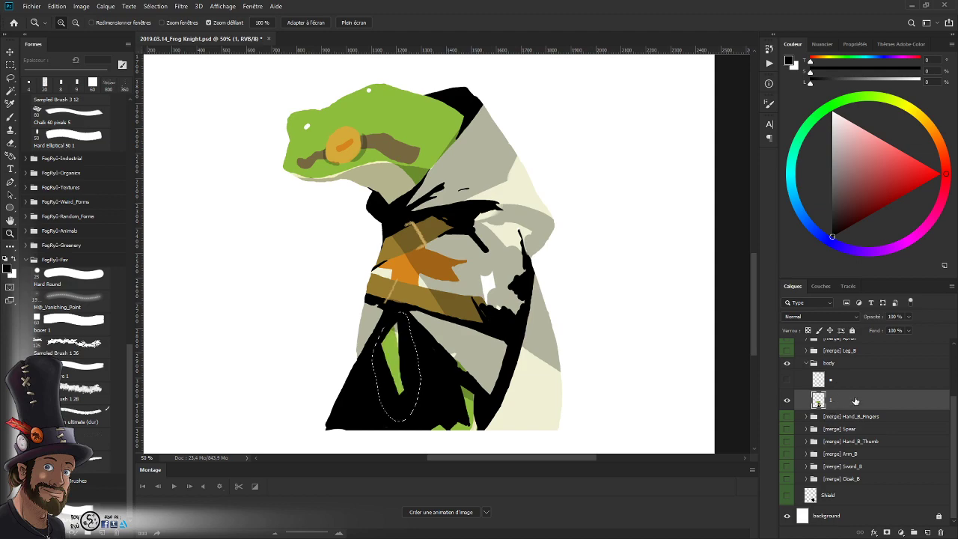
key(ctrl+z)
key(ctrl+z)
key(ctrl+z)
key(ctrl+z)
key(ctrl+z)
key(ctrl+z)
key(ctrl+comma)
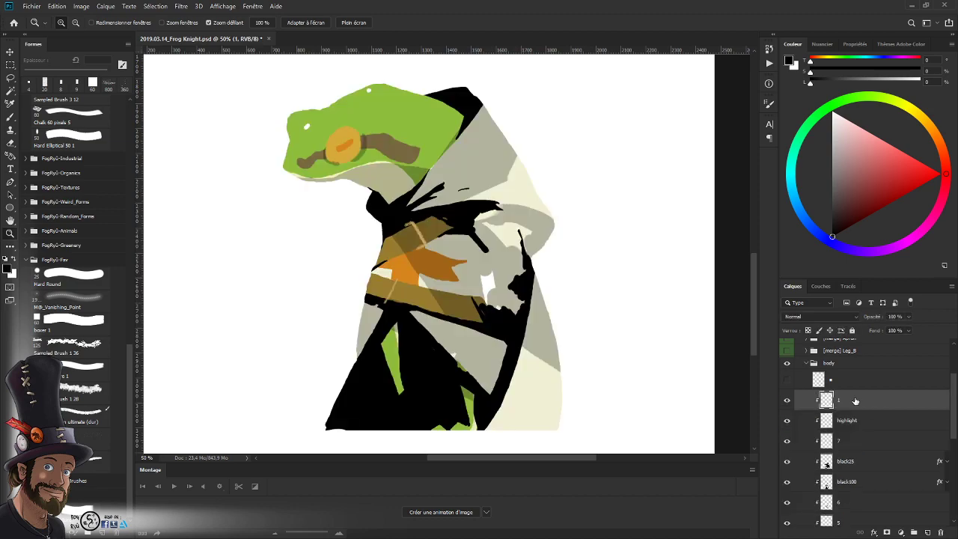
- Load the outlines of the body's base and numbered colour layers, and toggle layers 4, 5 and 6 to examine their areas
scroll(944, 410, down, 5)
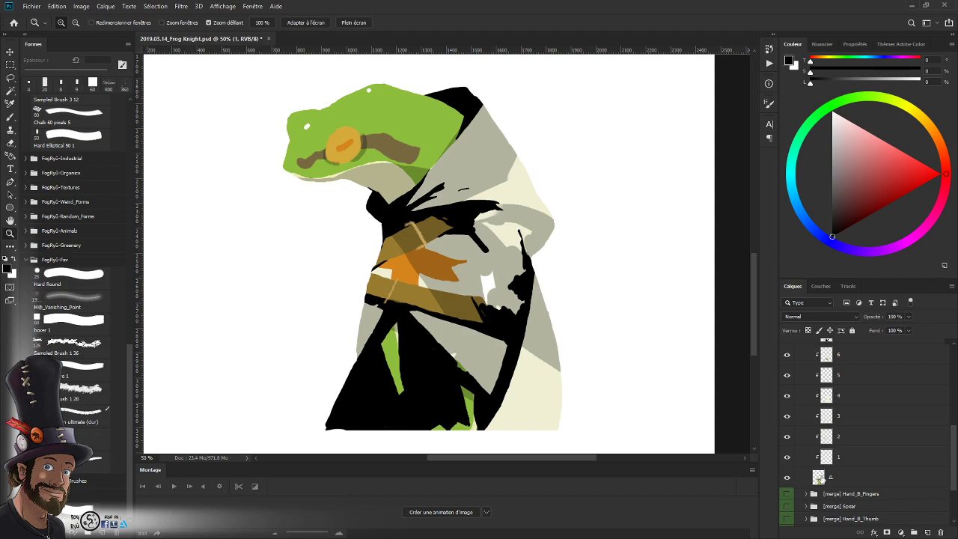
ctrl+click(819, 478)
ctrl+click(826, 458)
ctrl+click(826, 436)
ctrl+click(827, 398)
click(787, 399)
click(787, 399)
click(787, 376)
click(787, 376)
click(786, 356)
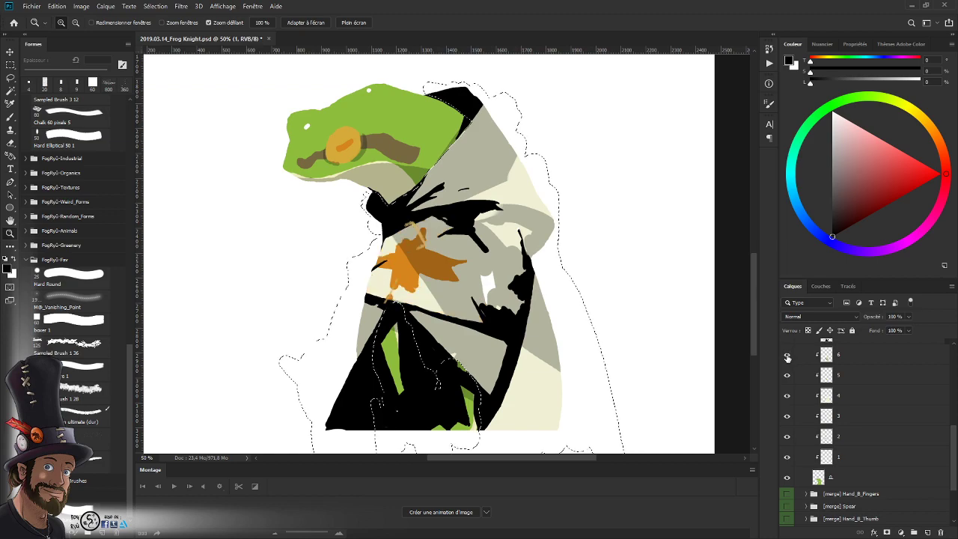
click(787, 357)
- Load the outlines of colour layers 1, 3, 4 and 5 in turn to inspect their extents, and deselect
ctrl+click(826, 456)
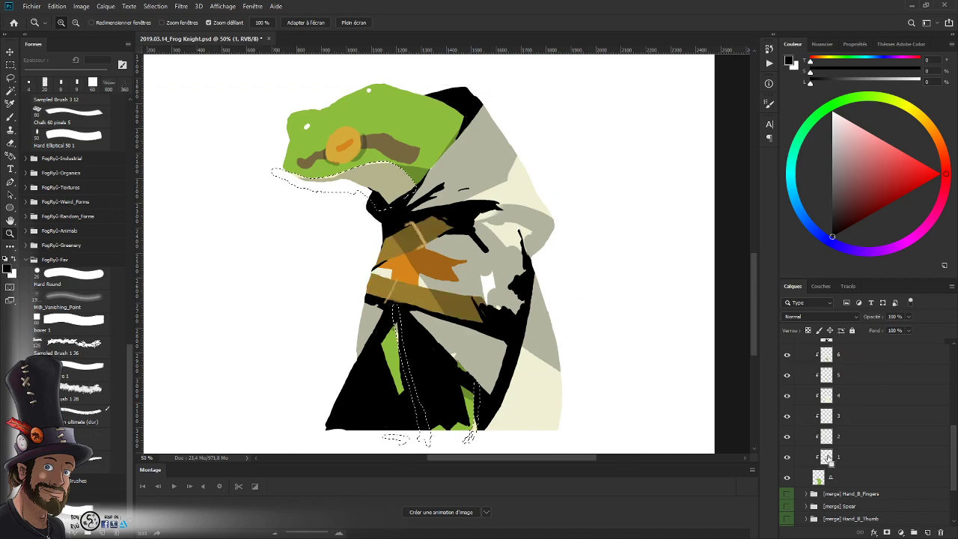
ctrl+click(829, 418)
ctrl+click(828, 397)
ctrl+click(827, 377)
drag(953, 434, 955, 406)
key(ctrl+d)
scroll(939, 419, down, 2)
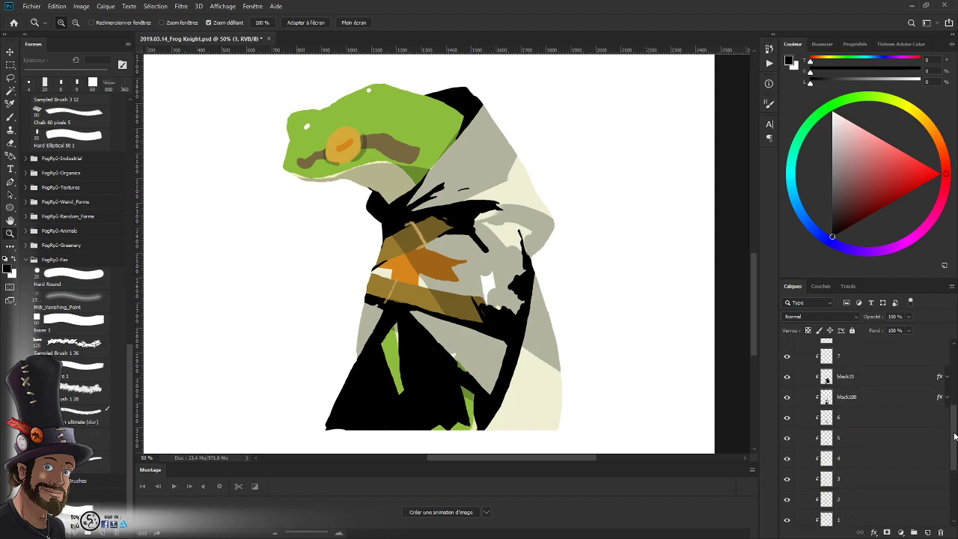
- Toggle the body's colour layers 1, 2 and 3 and the black25 and black100 shading layers to examine each one's coverage
click(786, 497)
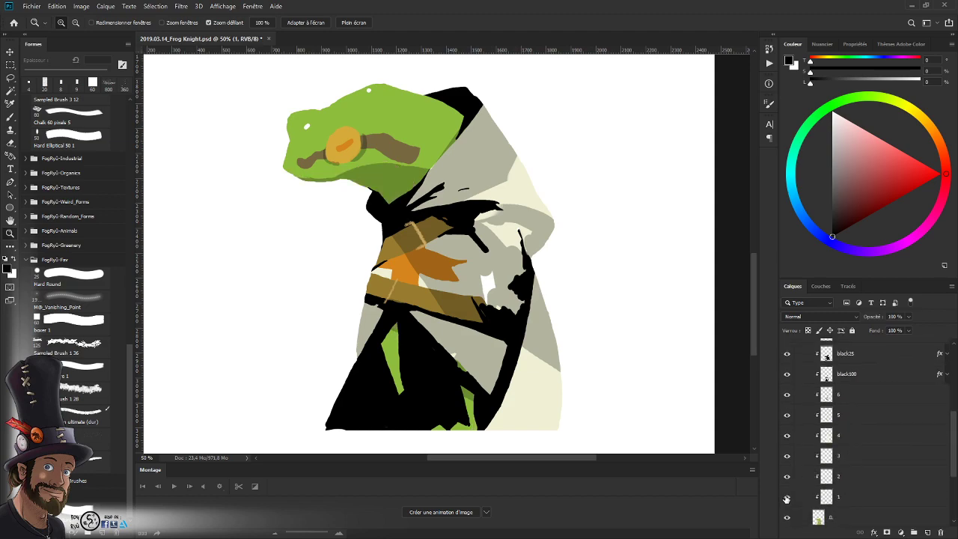
click(786, 497)
click(786, 477)
click(786, 476)
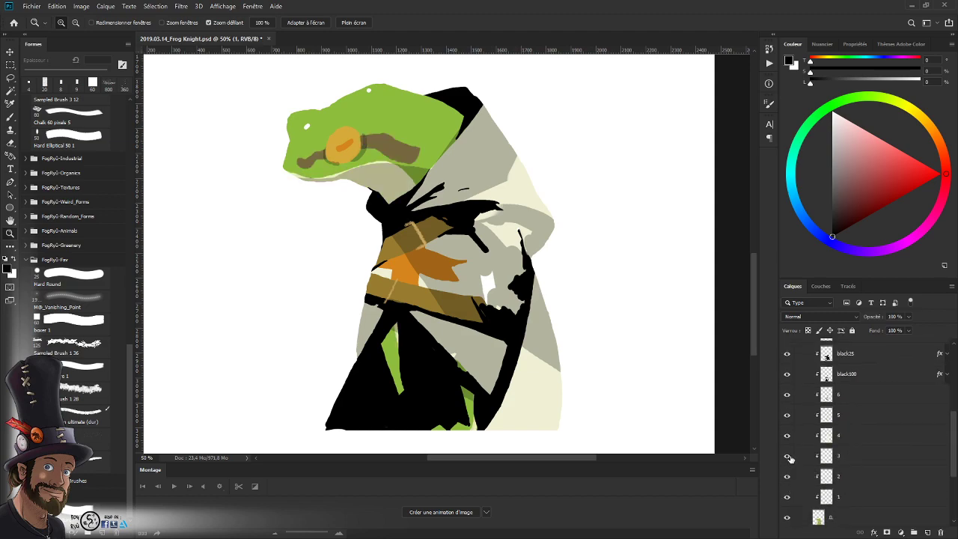
click(786, 456)
click(786, 457)
click(787, 356)
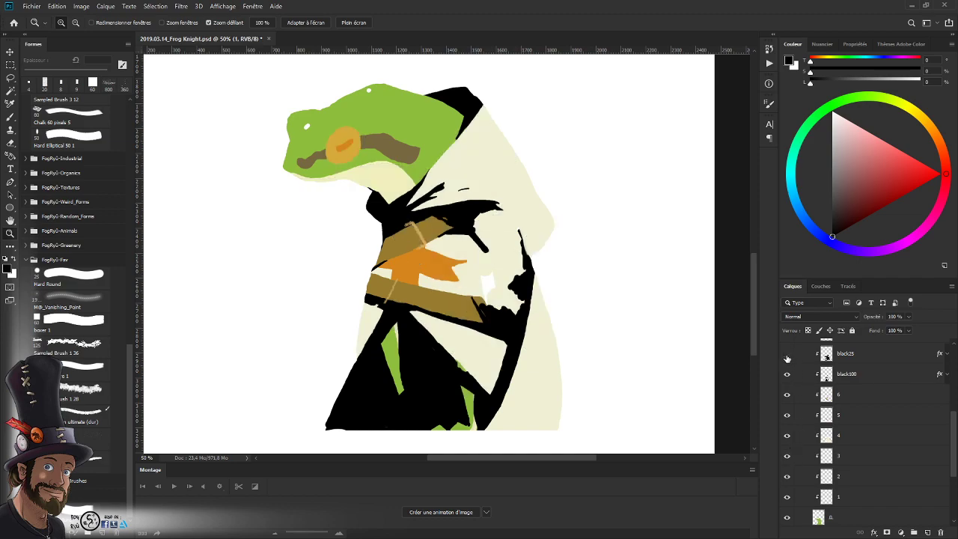
click(786, 357)
click(787, 374)
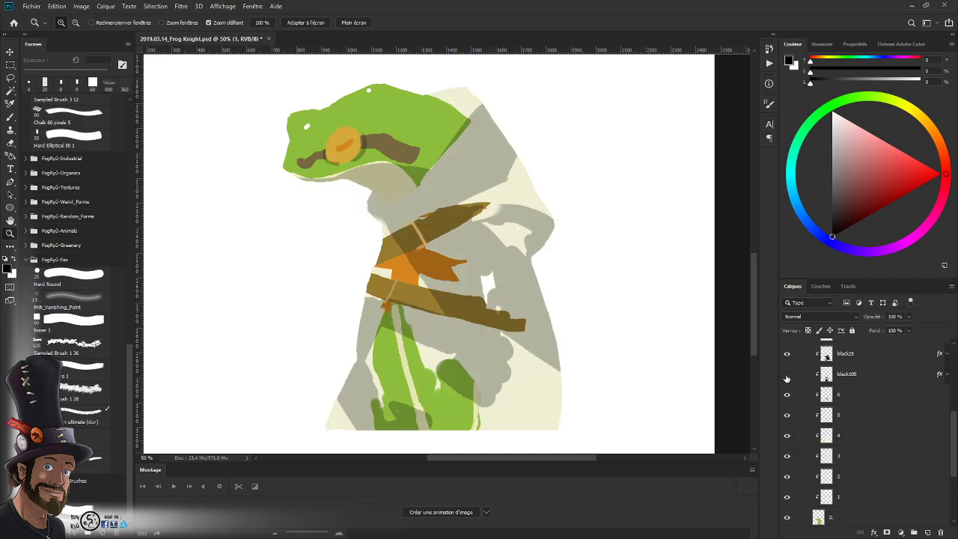
click(786, 374)
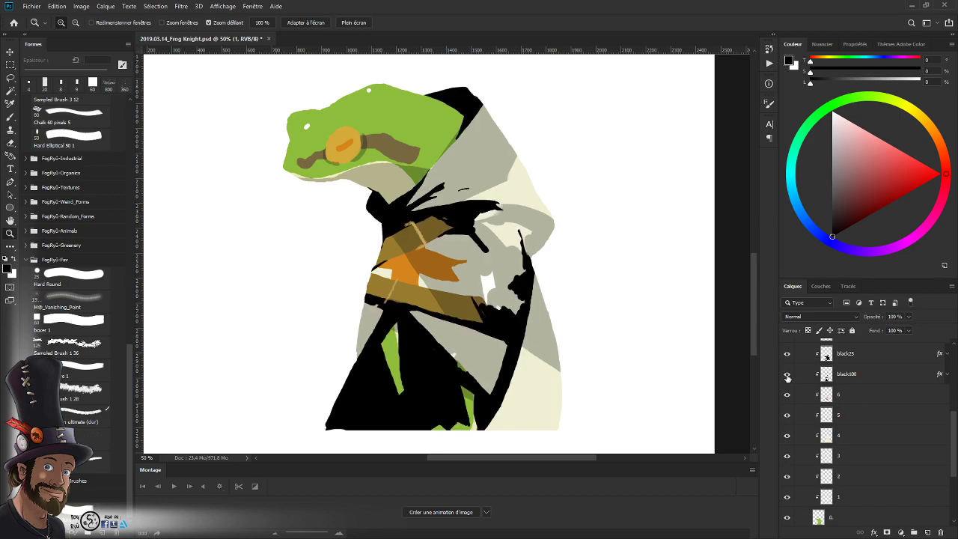
click(787, 378)
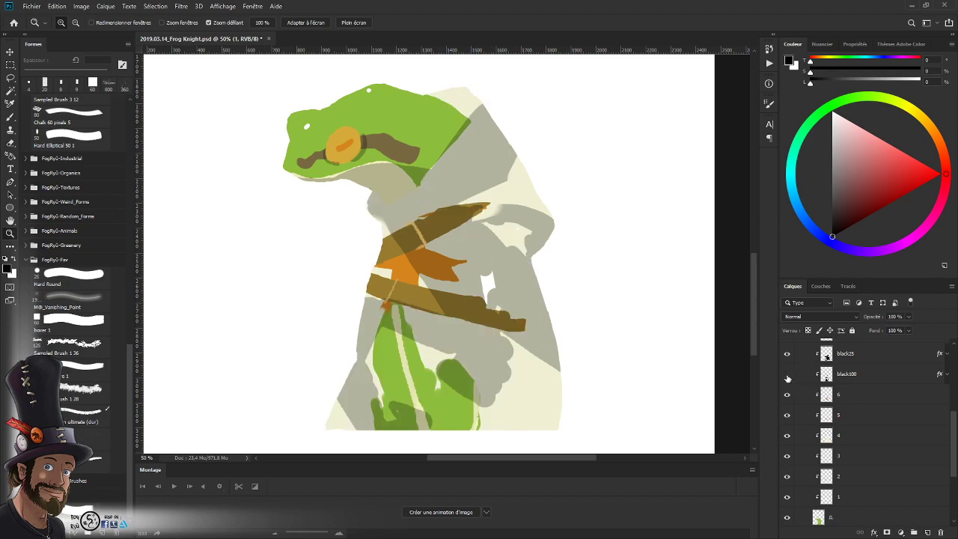
click(786, 375)
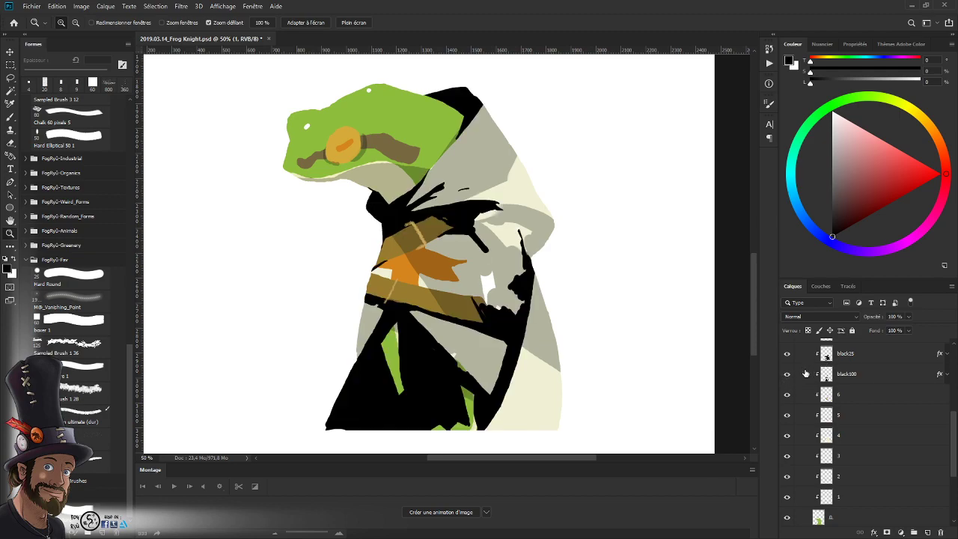
- Check the black100 shading's coverage, then merge the body's layers from the top layer 1 down to the base into one layer
click(786, 374)
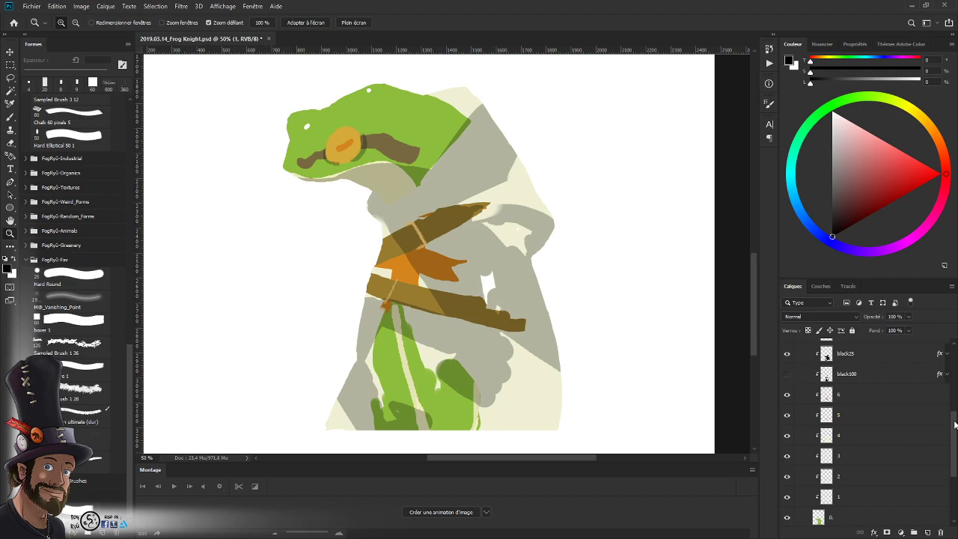
scroll(955, 424, up, 3)
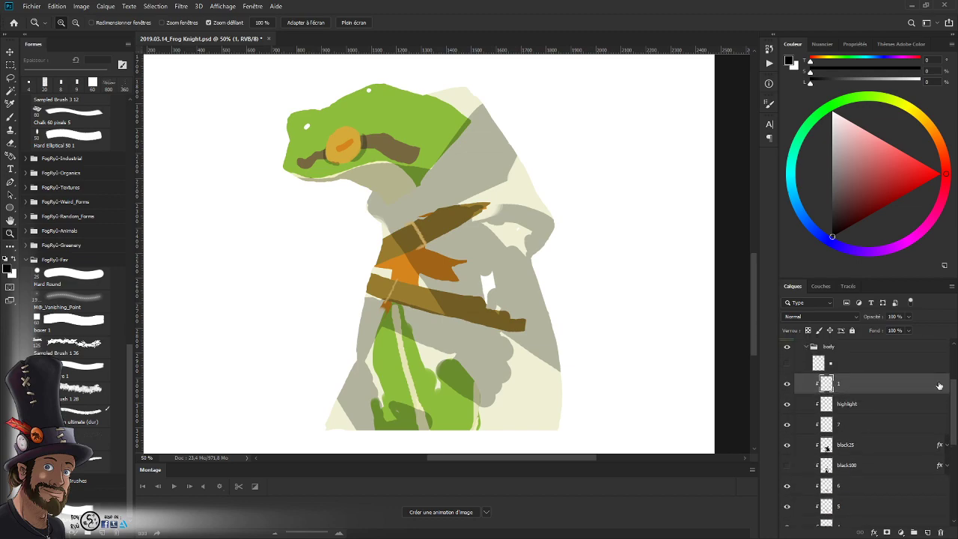
click(786, 465)
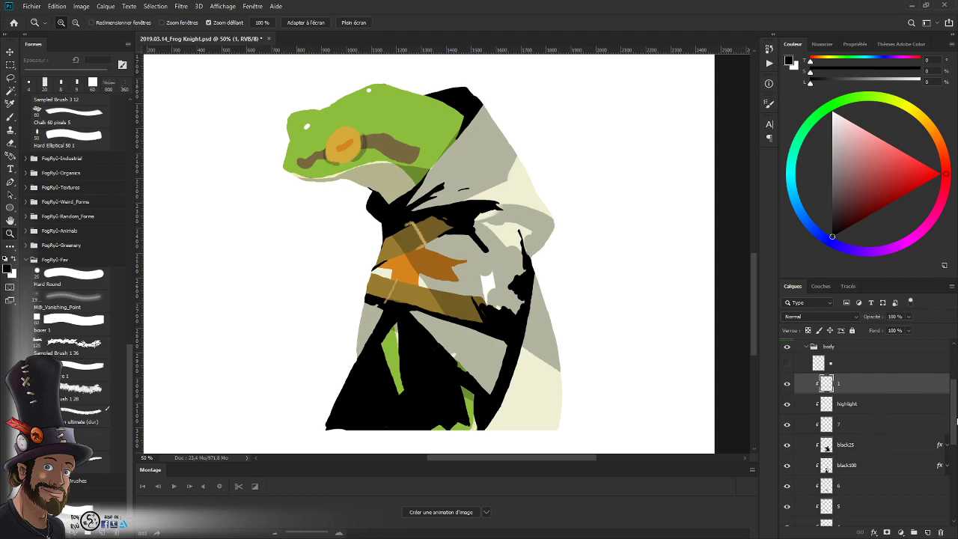
scroll(955, 421, down, 3)
shift+click(818, 502)
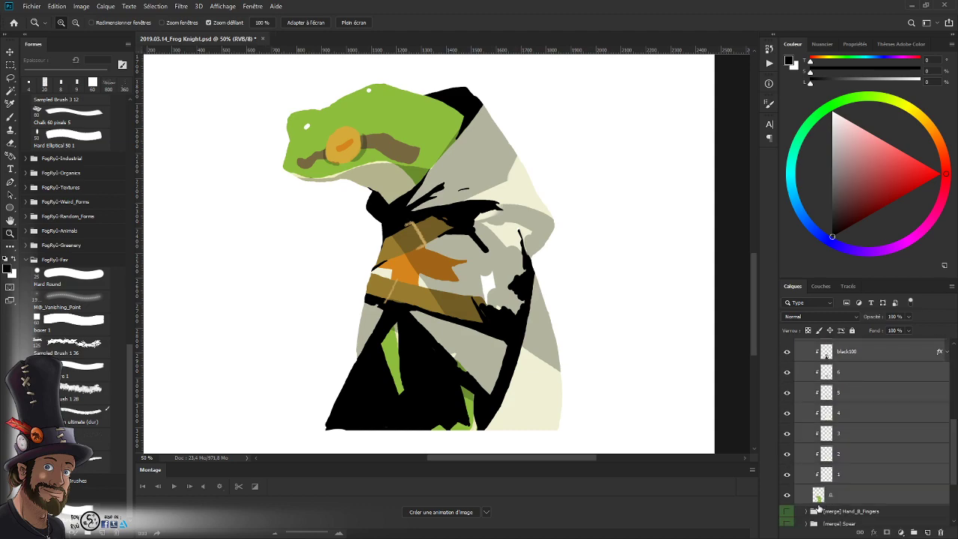
key(ctrl+e)
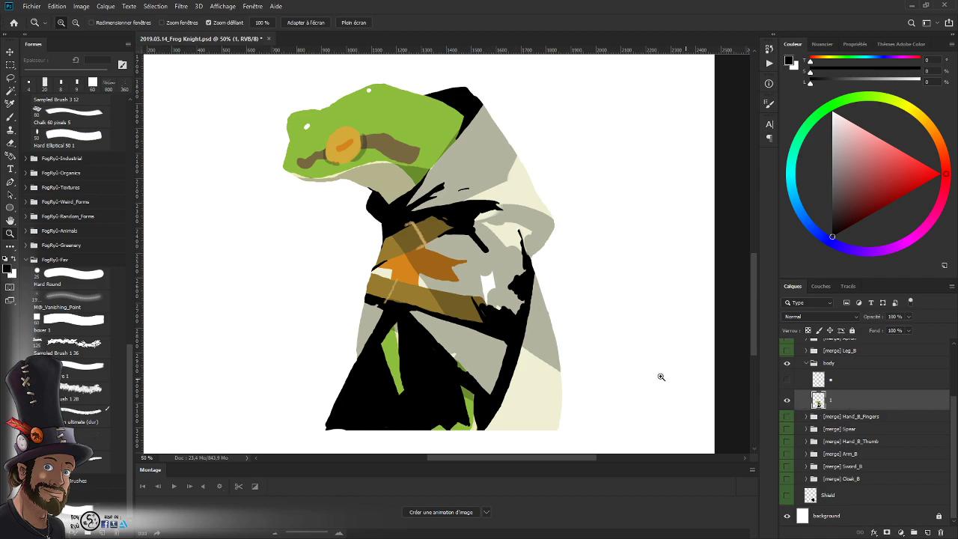
- Lasso the narrow green gap inside the black area below the belt, fill it with black and deselect
scroll(434, 369, up, 2)
key(l)
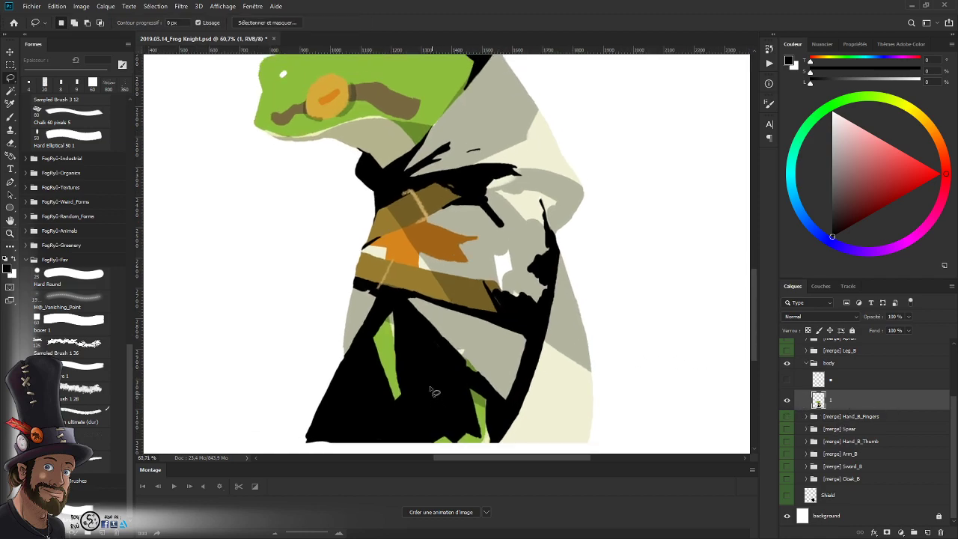
mouse_move(418, 391)
mouse_down()
mouse_move(383, 303)
mouse_move(365, 352)
mouse_move(399, 413)
mouse_up()
key(i)
key(shift+BackSpace)
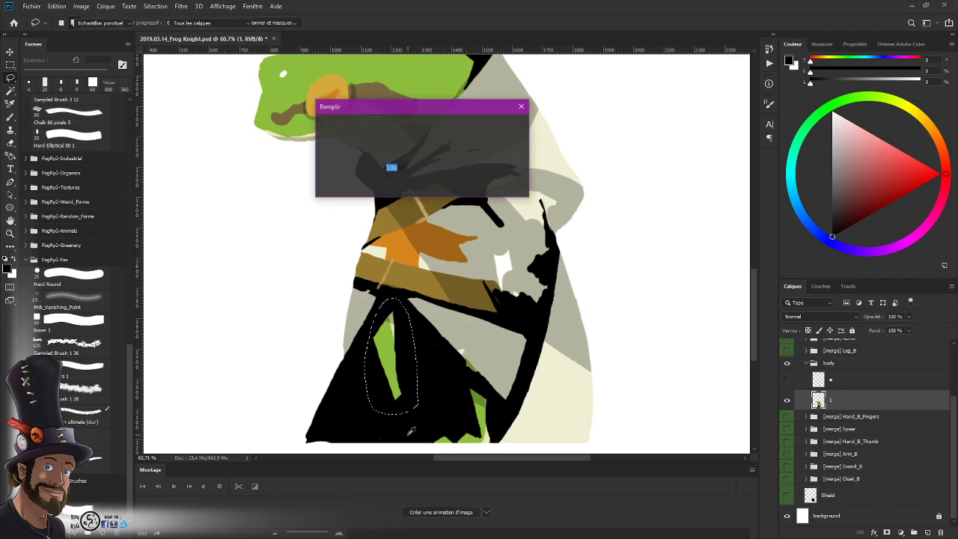
key(Return)
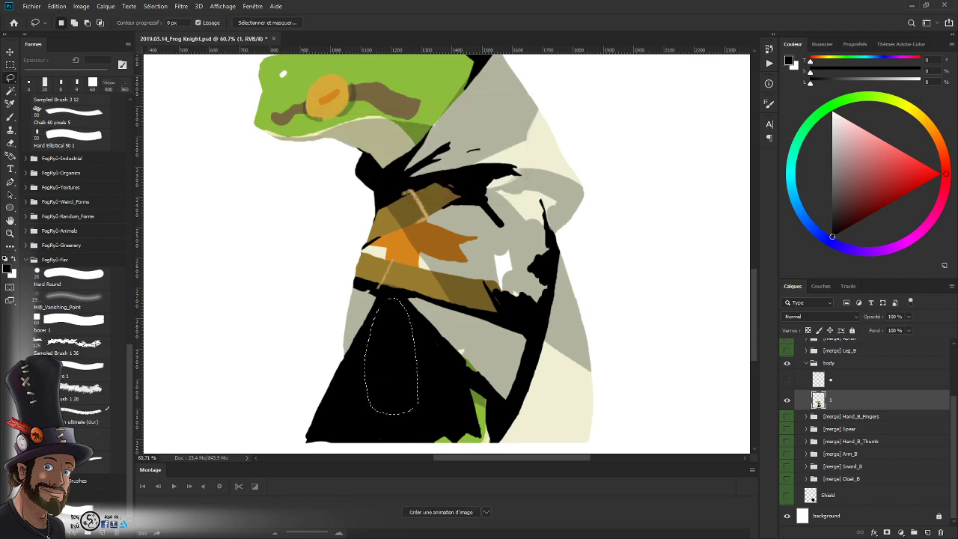
key(ctrl+d)
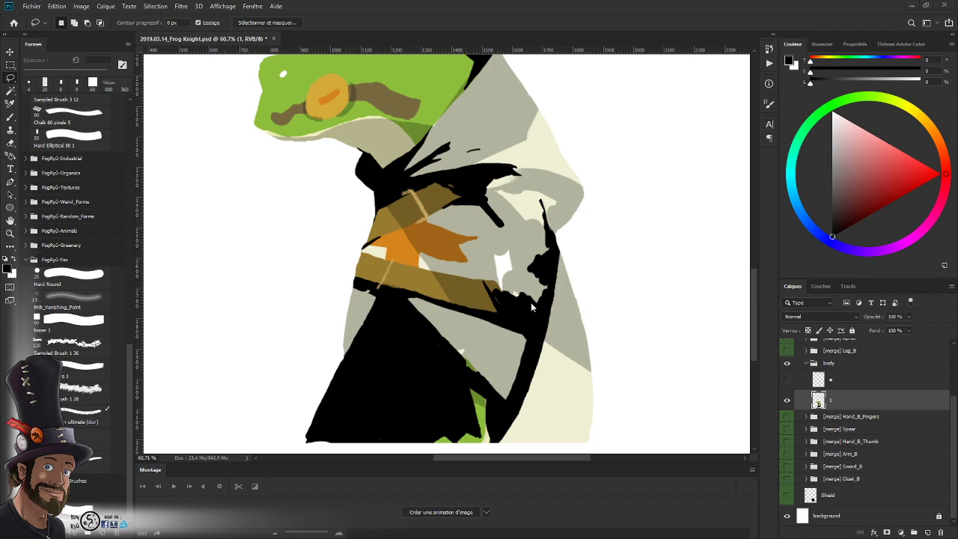
- Check the line art over the lower body, then lasso the remaining green leg area and move it onto its own layer
key(z)
drag(530, 302, 514, 323)
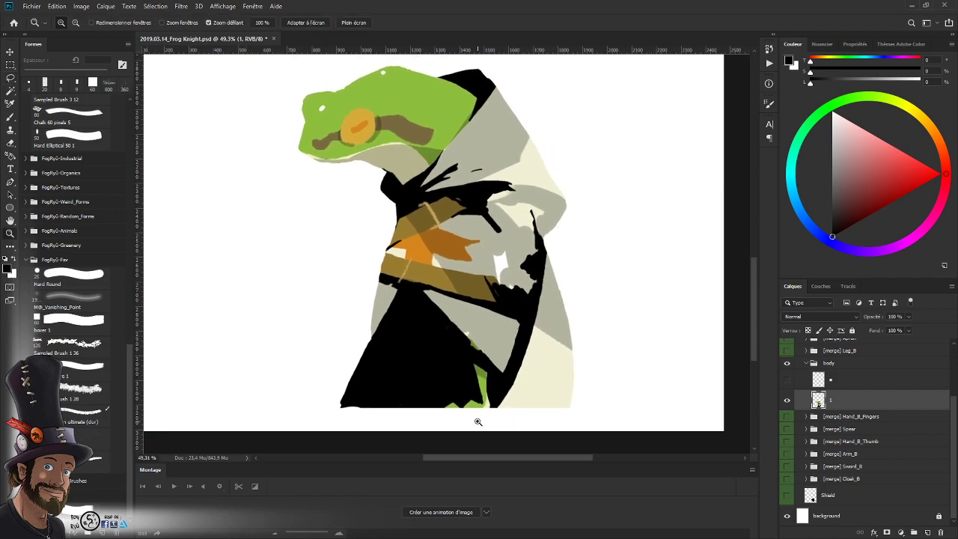
drag(494, 385, 552, 349)
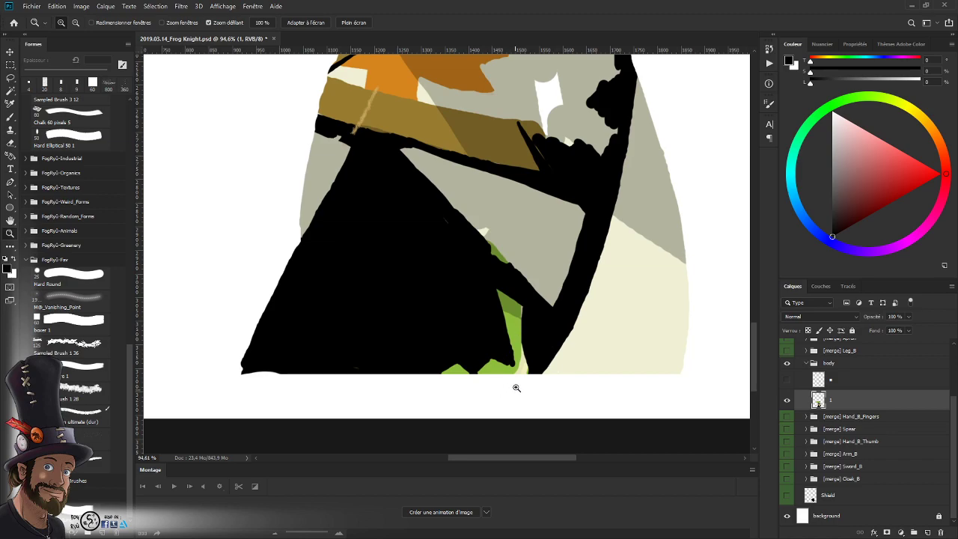
click(787, 381)
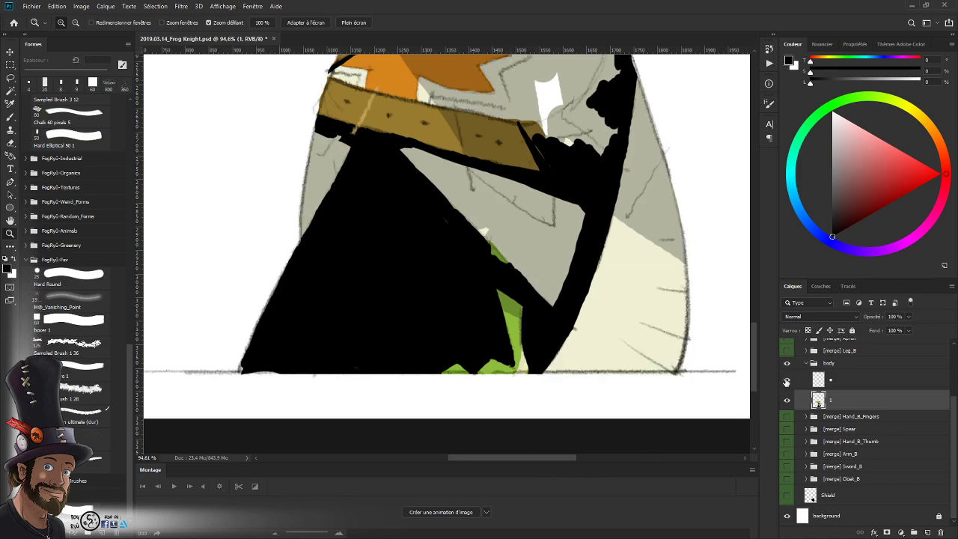
click(786, 380)
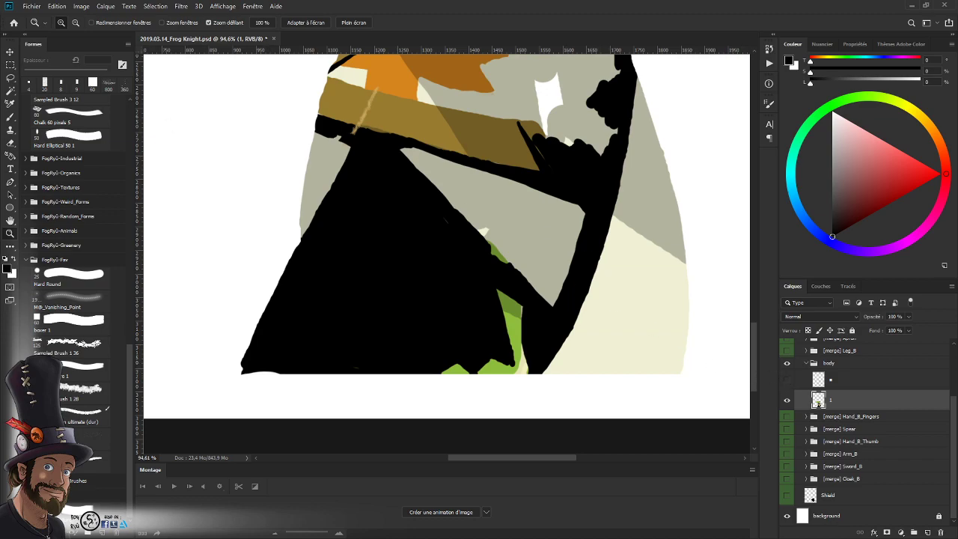
click(542, 320)
drag(529, 340, 504, 370)
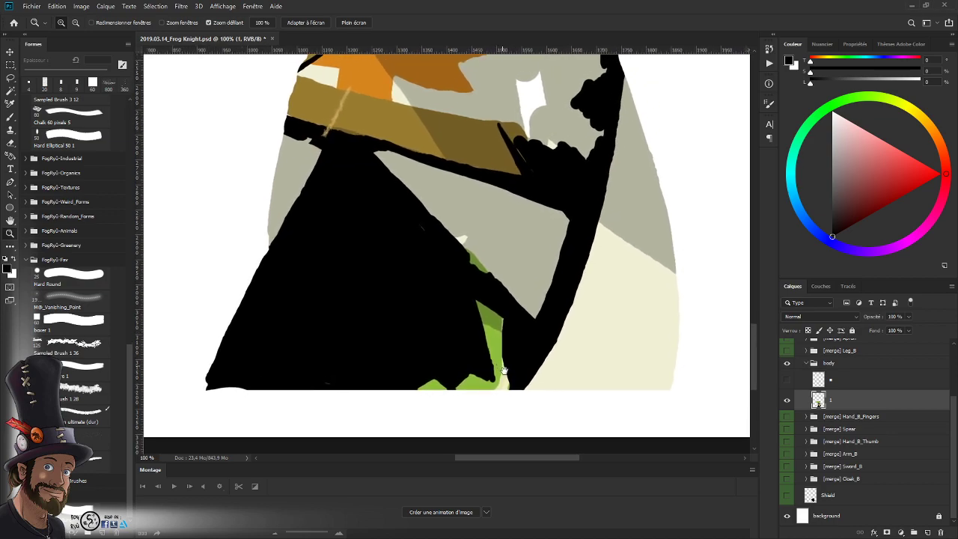
key(l)
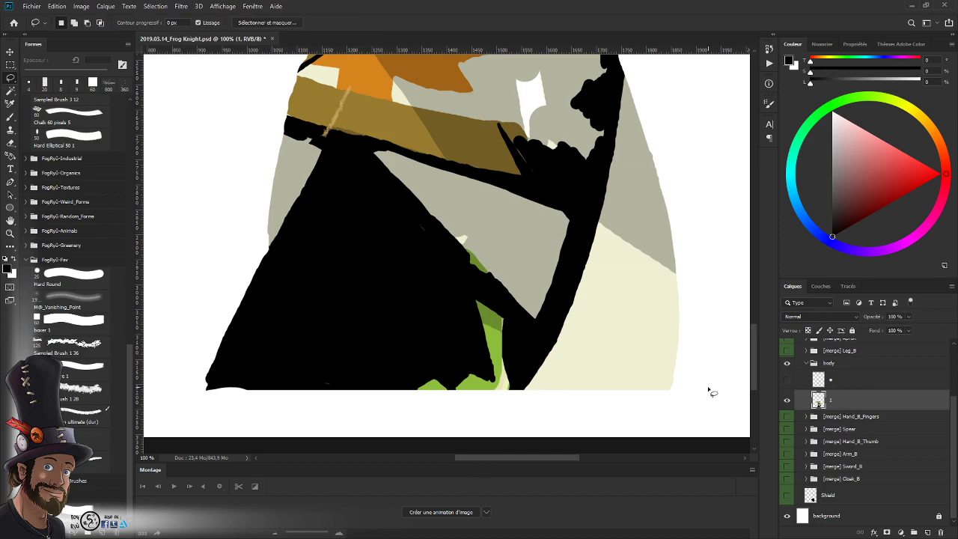
mouse_move(417, 389)
mouse_down()
mouse_move(432, 379)
mouse_move(455, 392)
mouse_move(469, 374)
mouse_move(499, 385)
mouse_move(490, 387)
mouse_move(496, 370)
mouse_move(469, 265)
mouse_move(513, 299)
mouse_move(511, 393)
mouse_move(412, 409)
mouse_move(406, 419)
mouse_up()
key(Delete)
key(ctrl+shift+v)
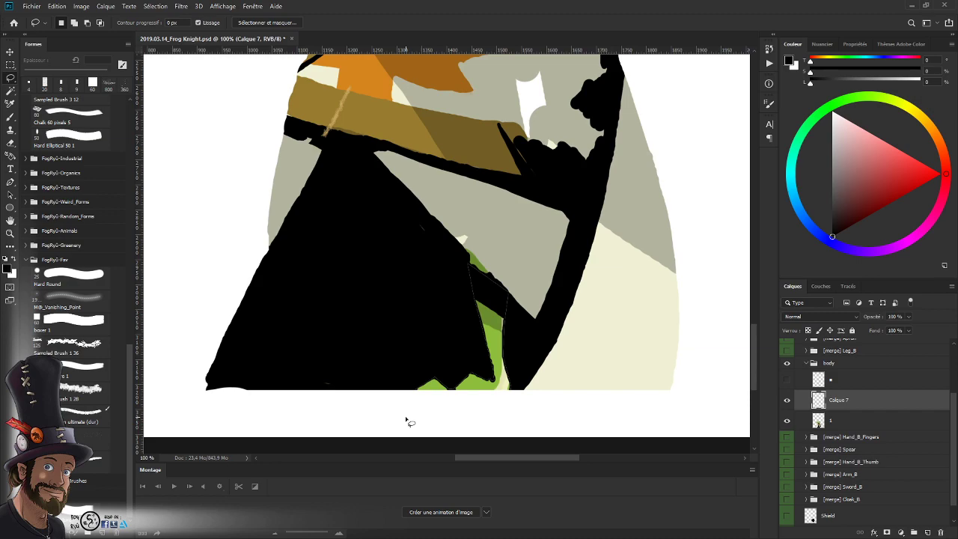
- Rename the extracted leg layer as Leg_F, check its content and hide it
double_click(841, 400)
text(Leg_F)
key(Return)
click(786, 400)
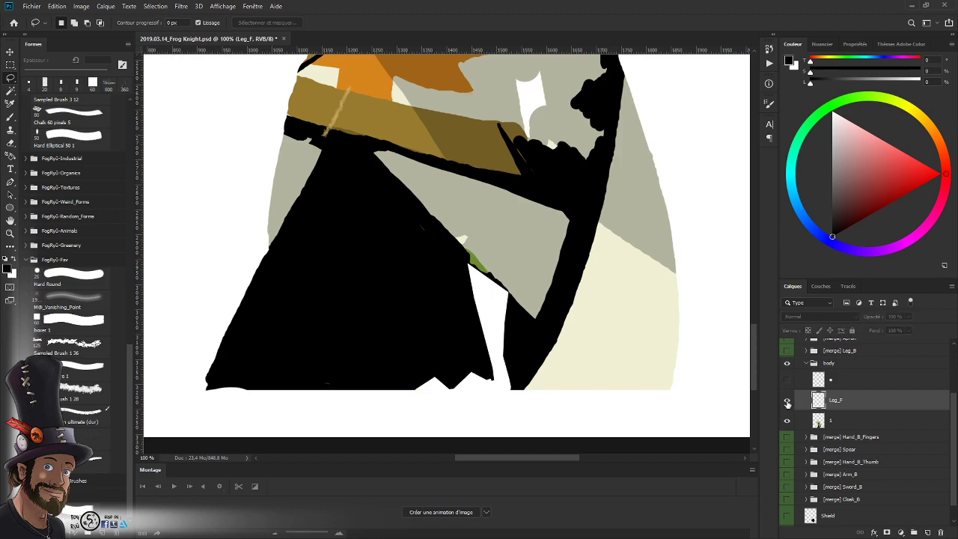
click(786, 400)
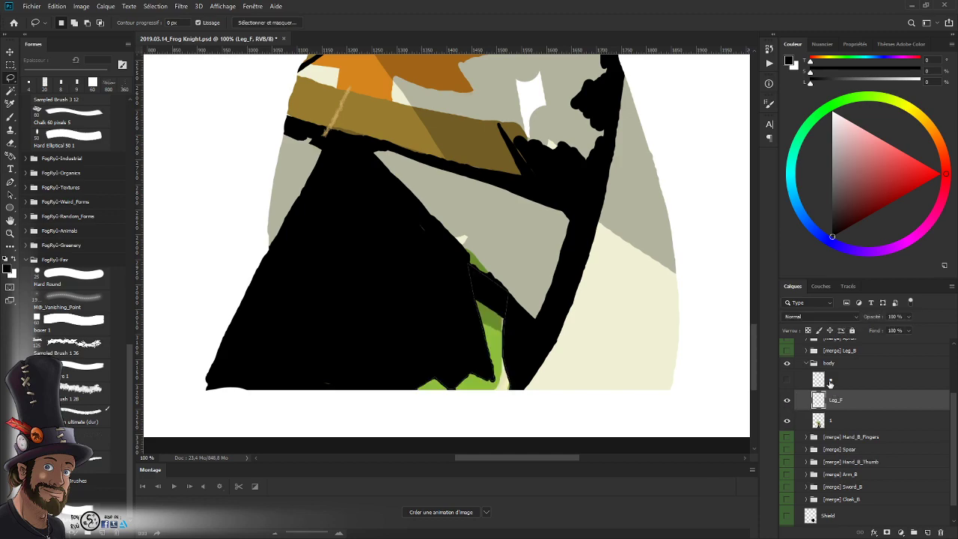
click(787, 402)
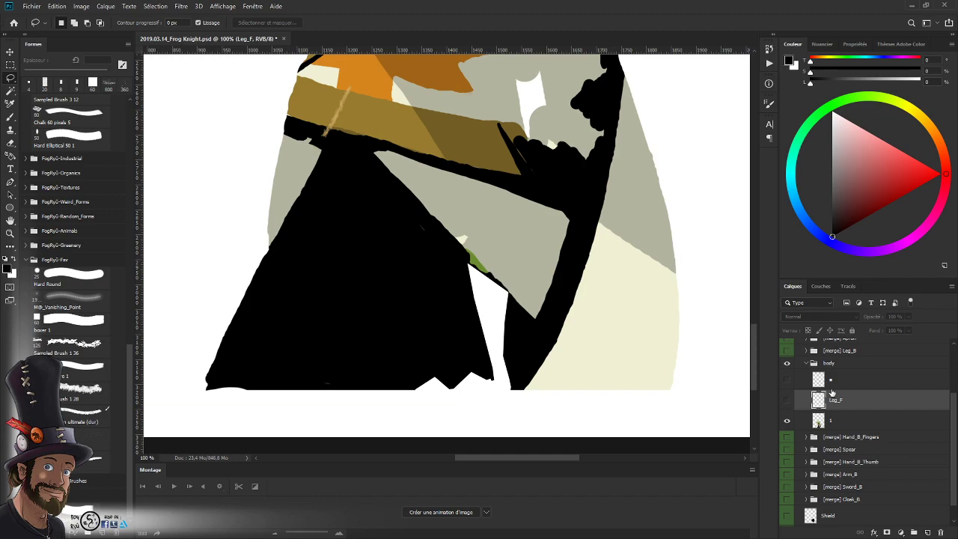
- Fill the hole left by the leg on the body's layer 1 with black, using a lasso selection, and deselect
click(838, 420)
key(b)
key(b)
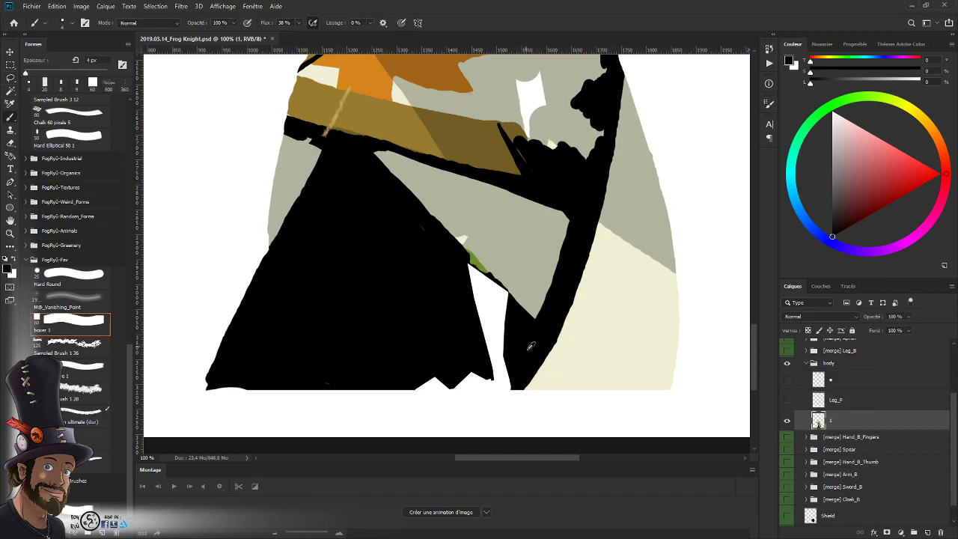
key(l)
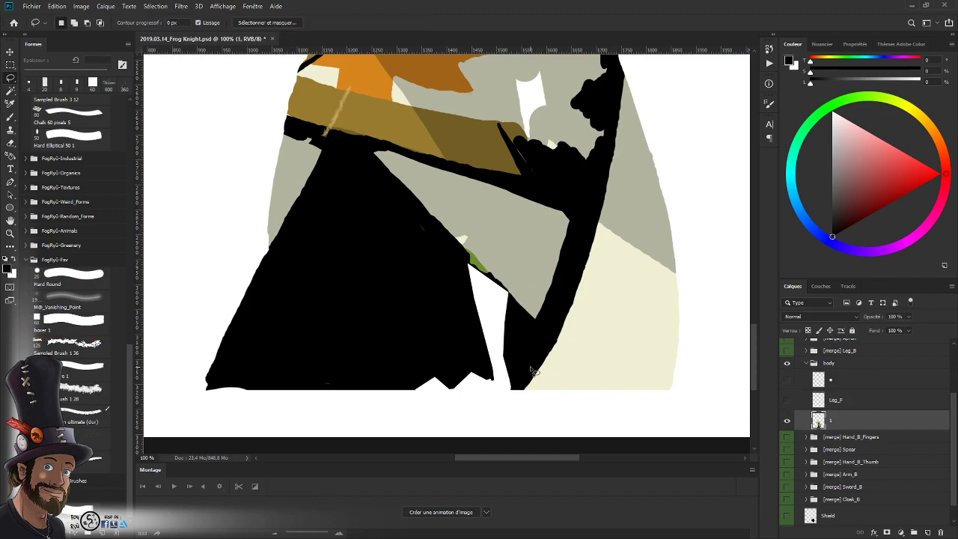
mouse_move(399, 390)
mouse_down()
mouse_move(522, 394)
mouse_move(456, 382)
mouse_move(410, 391)
mouse_move(501, 380)
mouse_move(522, 391)
mouse_move(528, 346)
mouse_move(511, 291)
mouse_move(471, 253)
mouse_move(452, 262)
mouse_move(445, 314)
mouse_move(397, 362)
mouse_move(389, 394)
mouse_up()
key(b)
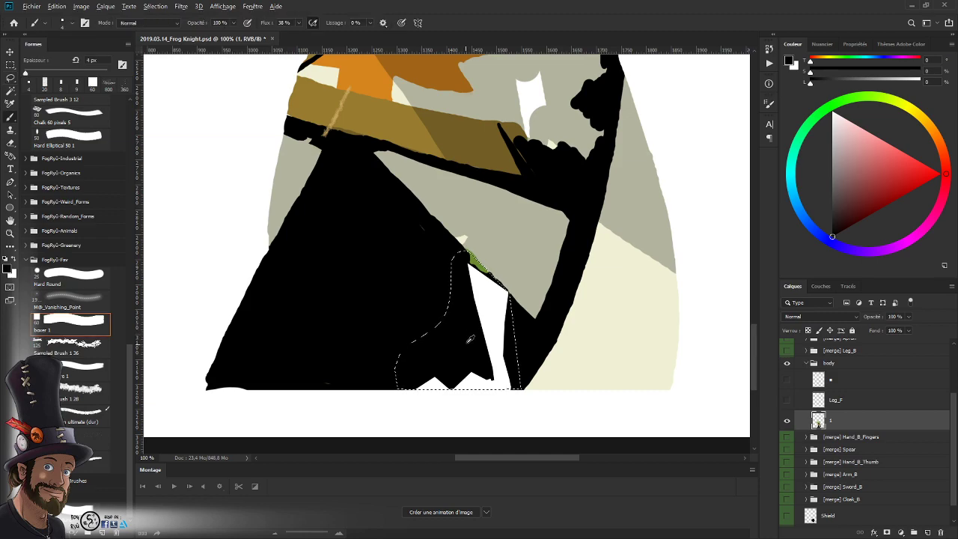
key(shift+F5)
key(Return)
key(ctrl+d)
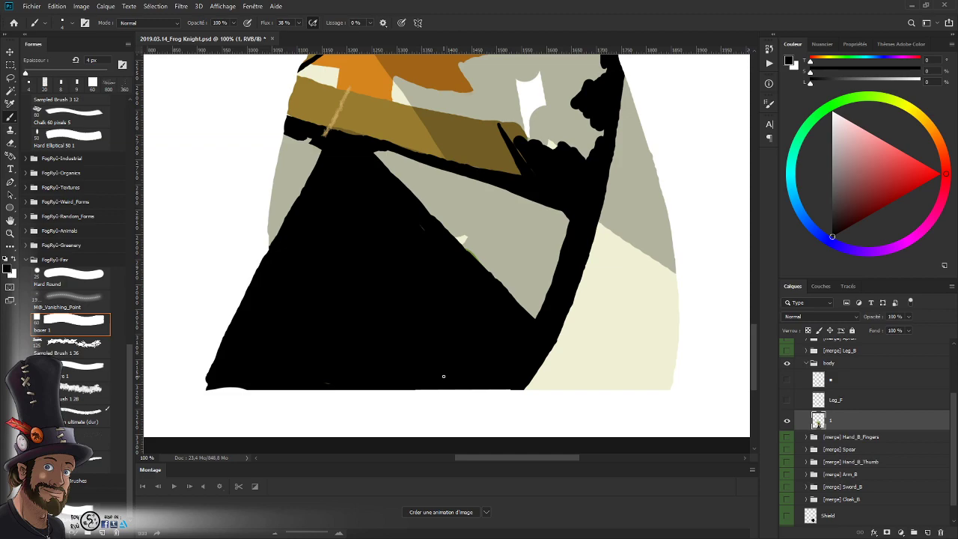
- Cover the leftover green sliver along the cloth's edge with the sampled grey-beige cloth colour, using a lasso selection
key(ctrl+space)
drag(476, 257, 502, 279)
alt+click(512, 271)
key(ctrl+space)
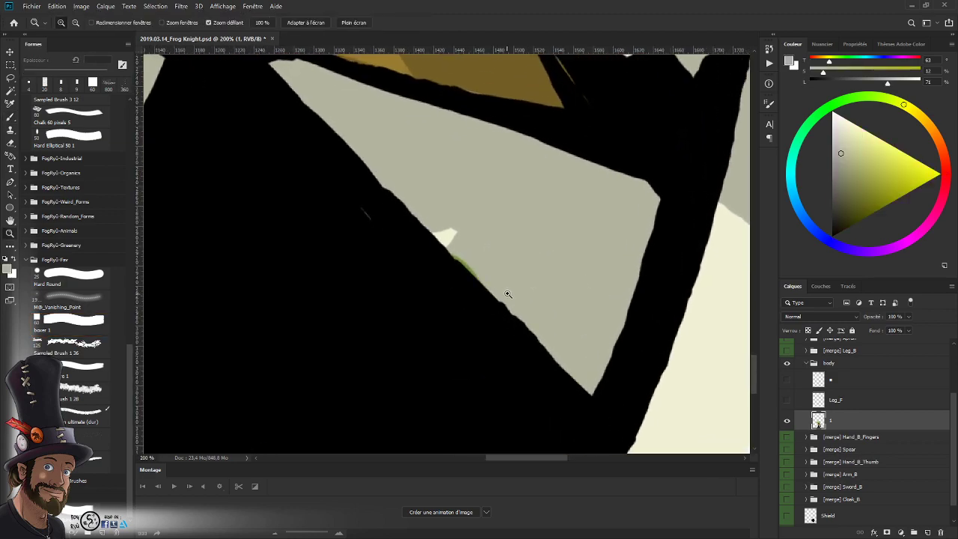
key(l)
mouse_move(454, 258)
mouse_down()
mouse_move(498, 303)
mouse_move(497, 282)
mouse_up()
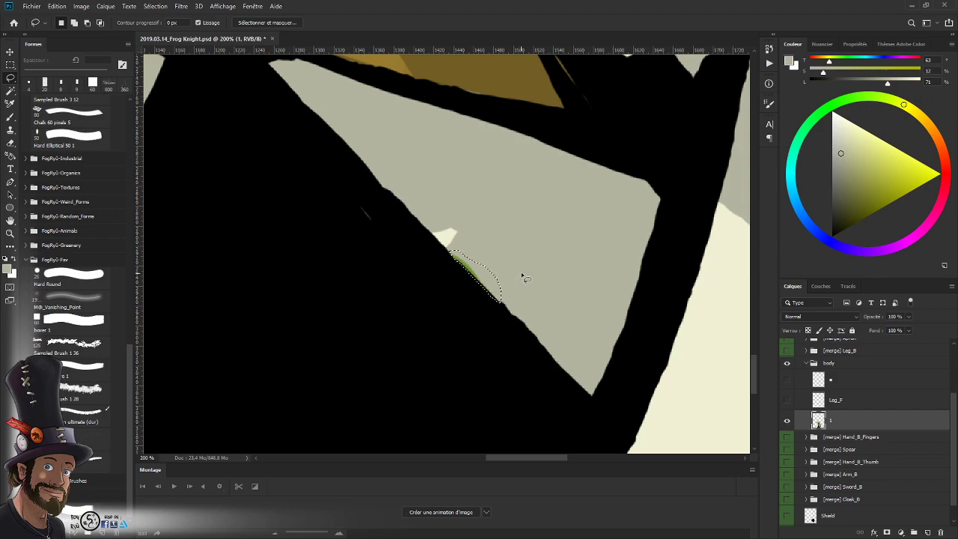
key(b)
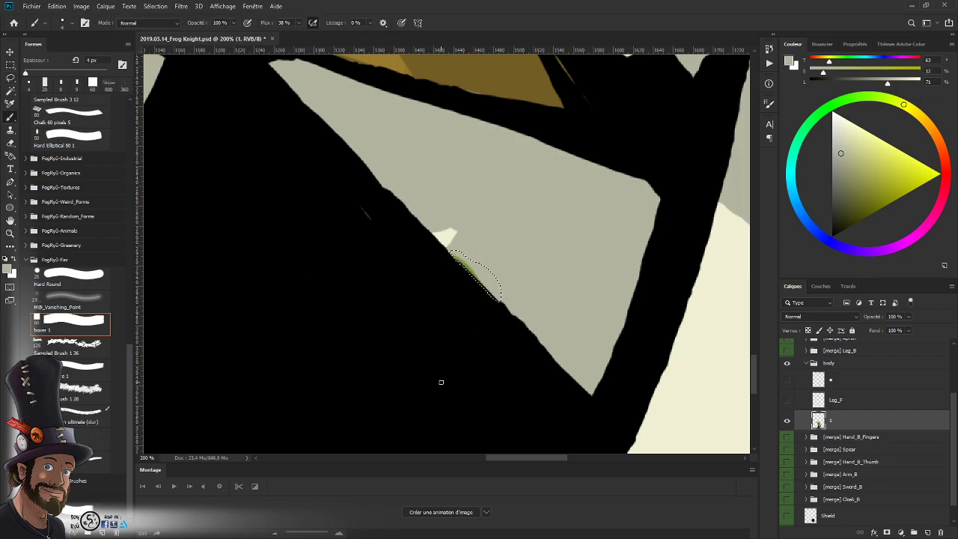
key(shift+BackSpace)
key(Return)
key(ctrl+d)
- Sample black and paint over the small stray line in the black area beside the cloth's edge
key(z)
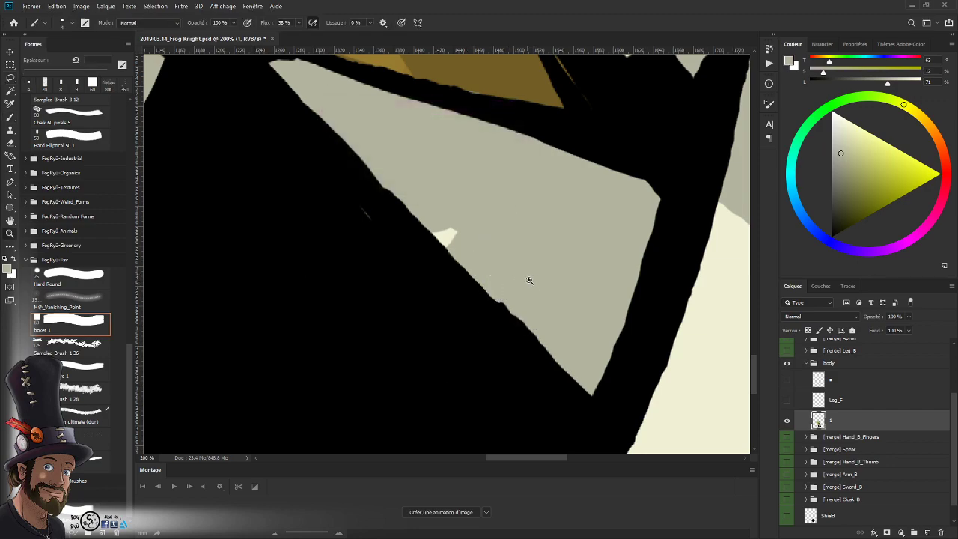
drag(529, 280, 524, 329)
drag(461, 265, 493, 267)
key(b)
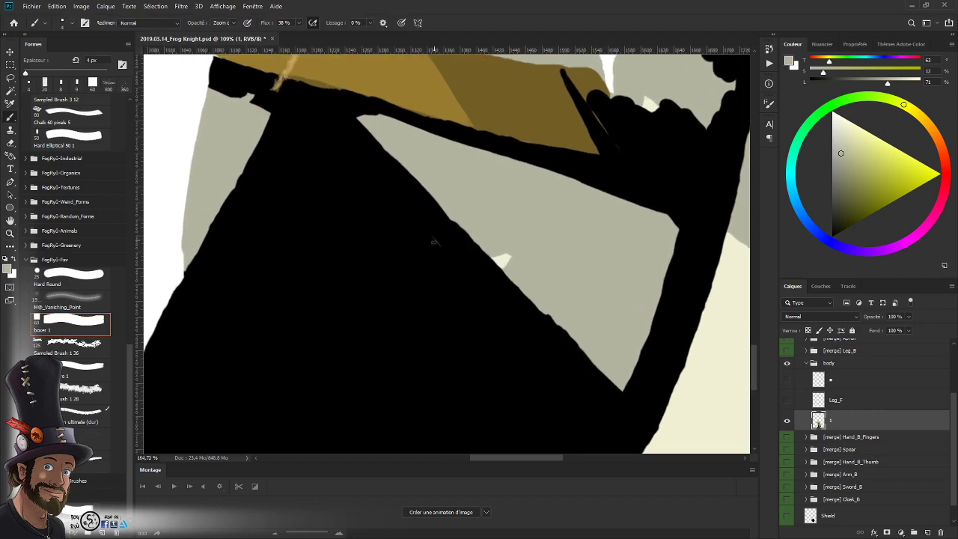
mouse_move(430, 238)
mouse_down()
mouse_move(441, 248)
mouse_move(433, 241)
mouse_up()
alt+click(454, 258)
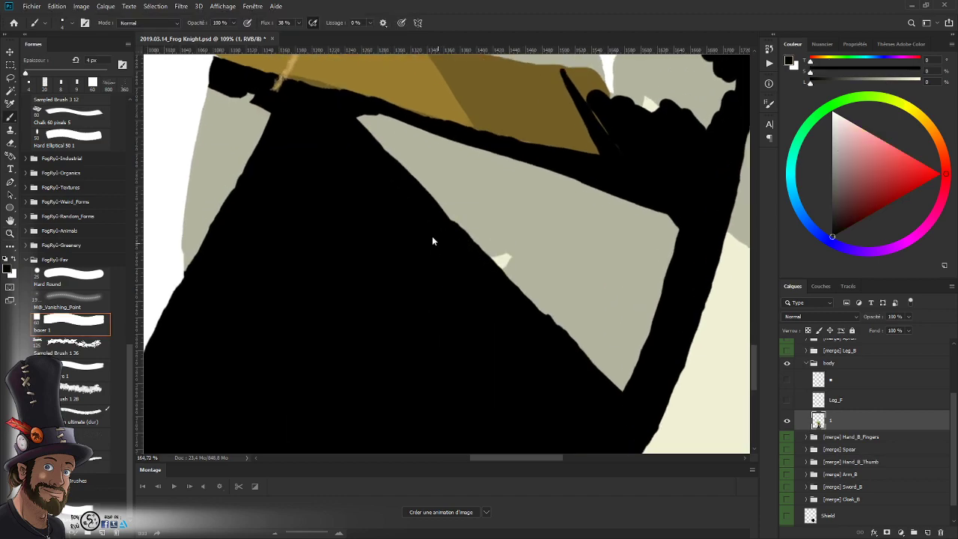
- Toggle Shield, Cloak_B, Sword_B, Arm_B, Hand_B_Thumb, Spear and Hand_B_Fingers one by one to examine each part against the body
key(z)
drag(528, 293, 446, 395)
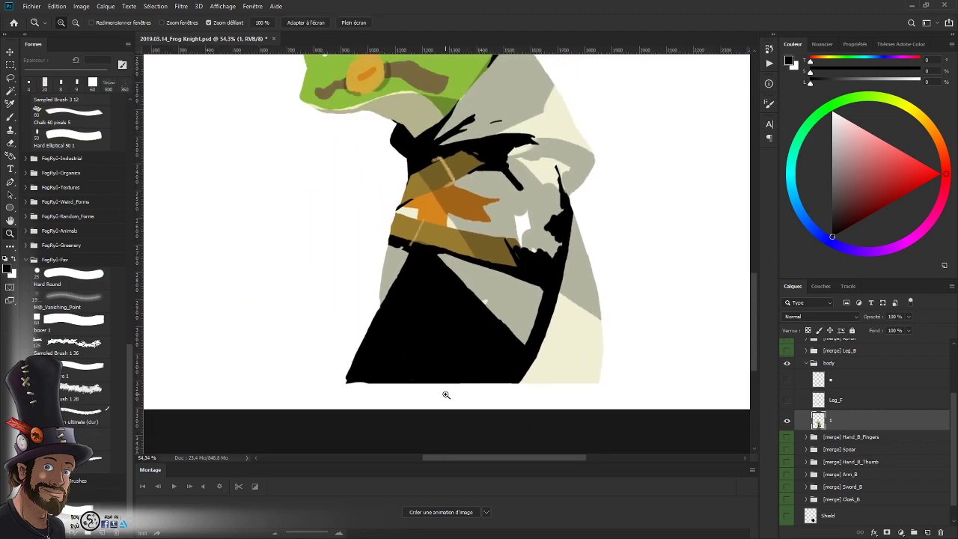
scroll(867, 459, down, 1)
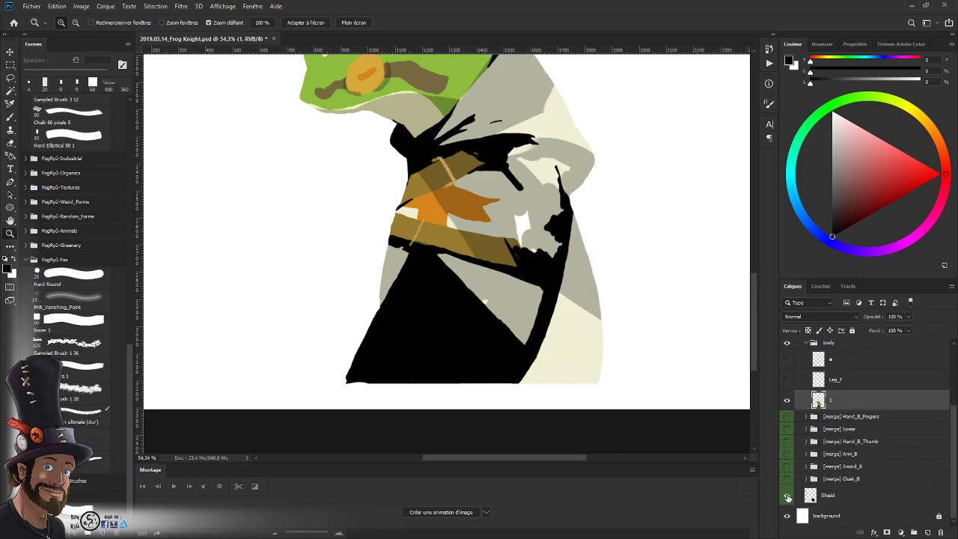
click(786, 496)
click(787, 497)
click(787, 496)
click(787, 497)
click(786, 479)
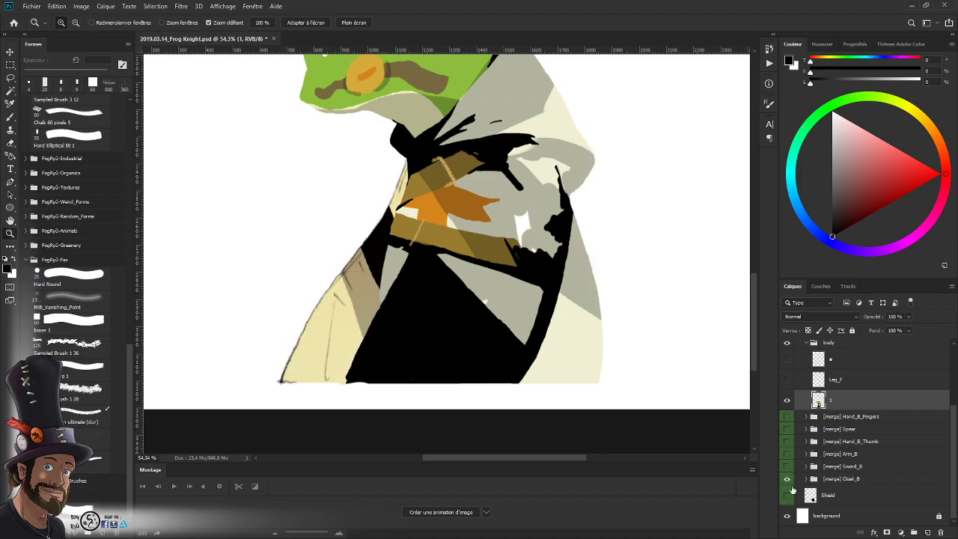
click(787, 478)
click(787, 467)
click(786, 467)
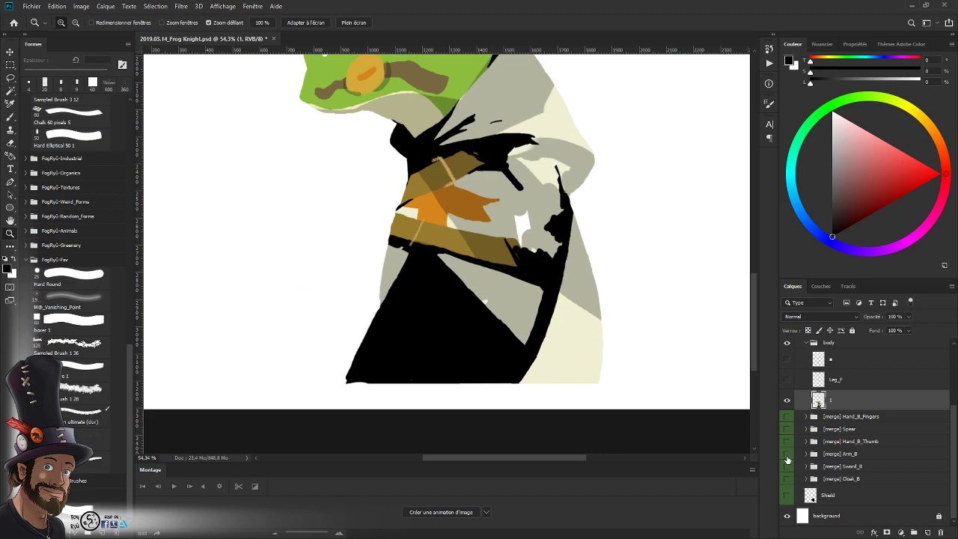
click(786, 454)
click(787, 454)
click(786, 441)
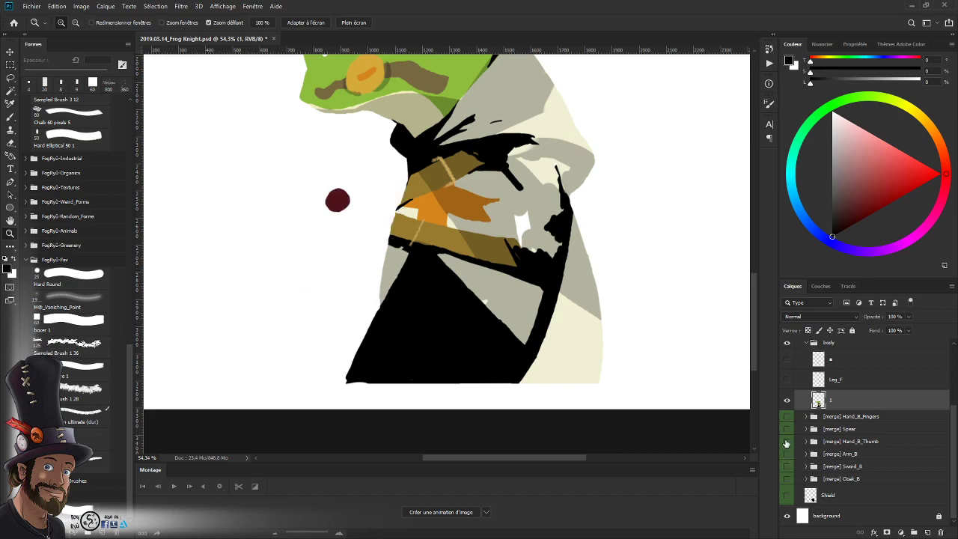
click(787, 441)
click(786, 428)
click(786, 429)
click(787, 416)
click(787, 416)
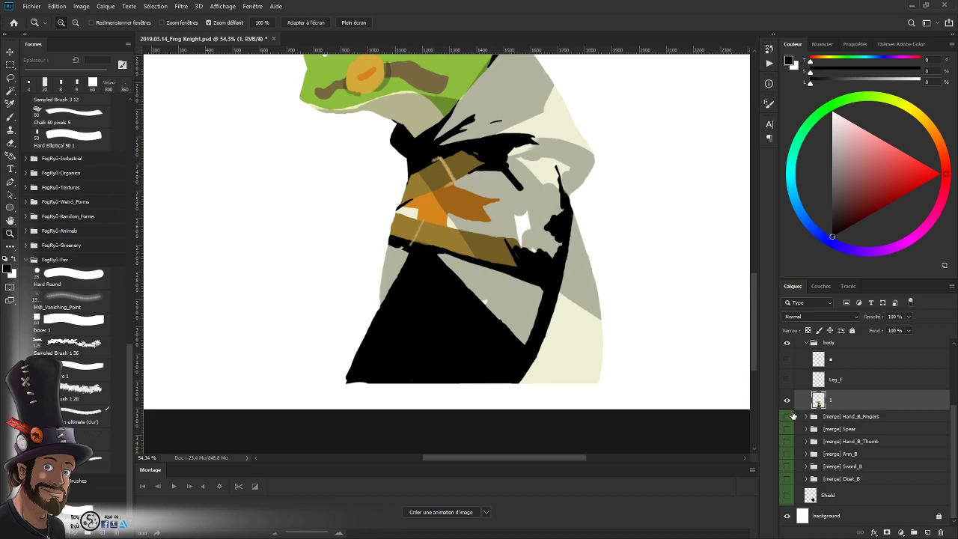
- Toggle Leg_F and layer 1, reveal Leg_B, Apron, Sword and Arm_L, and compare the torso with and without Arm_L
click(785, 381)
click(786, 381)
scroll(953, 423, up, 5)
click(786, 421)
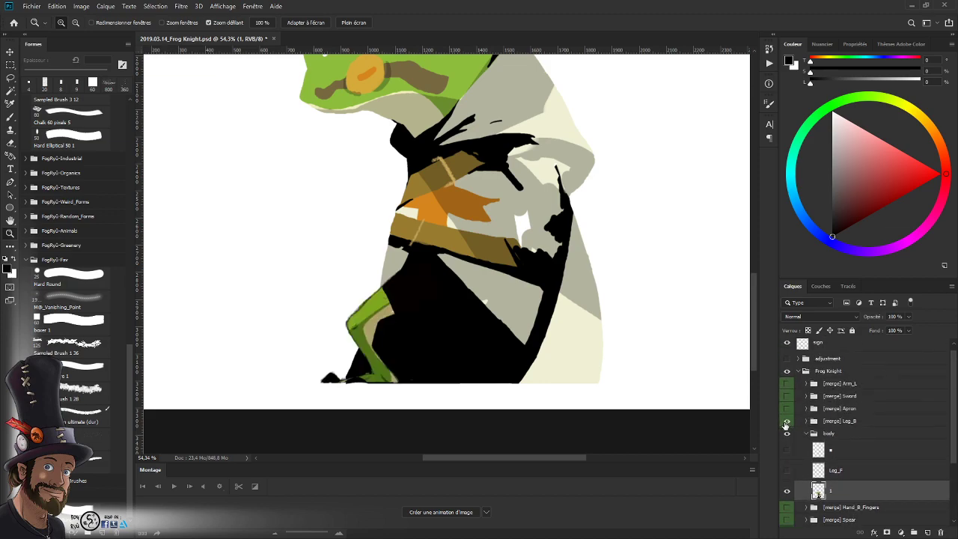
click(786, 408)
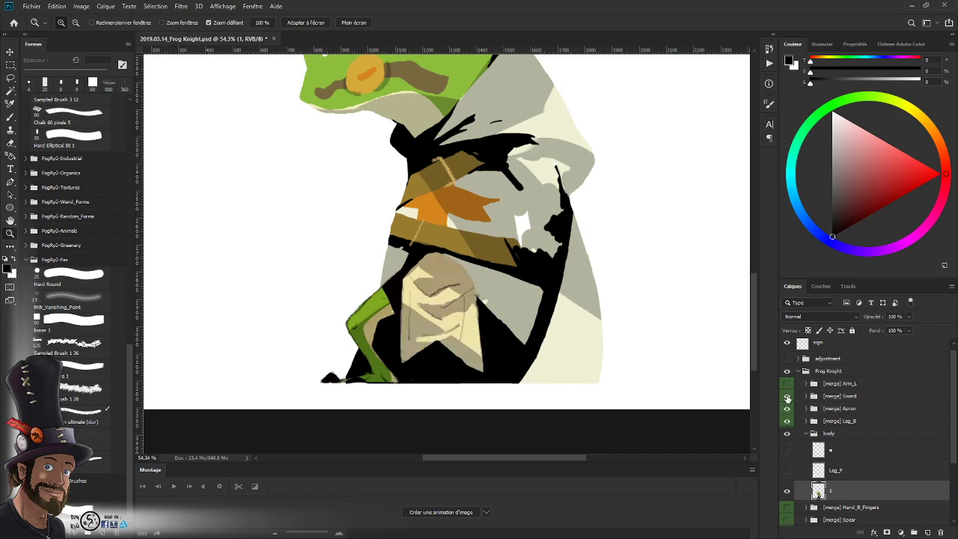
click(786, 395)
click(787, 384)
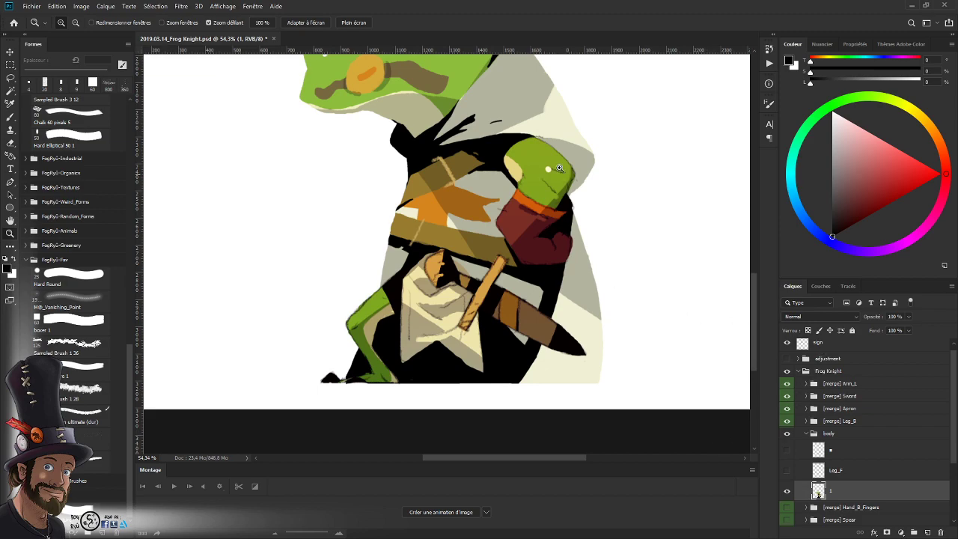
click(786, 385)
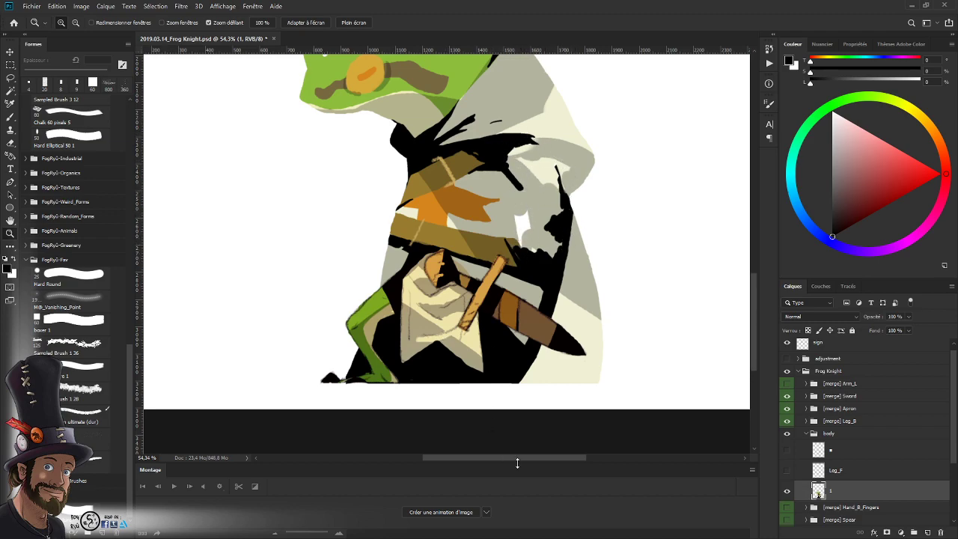
click(787, 490)
click(541, 260)
click(786, 384)
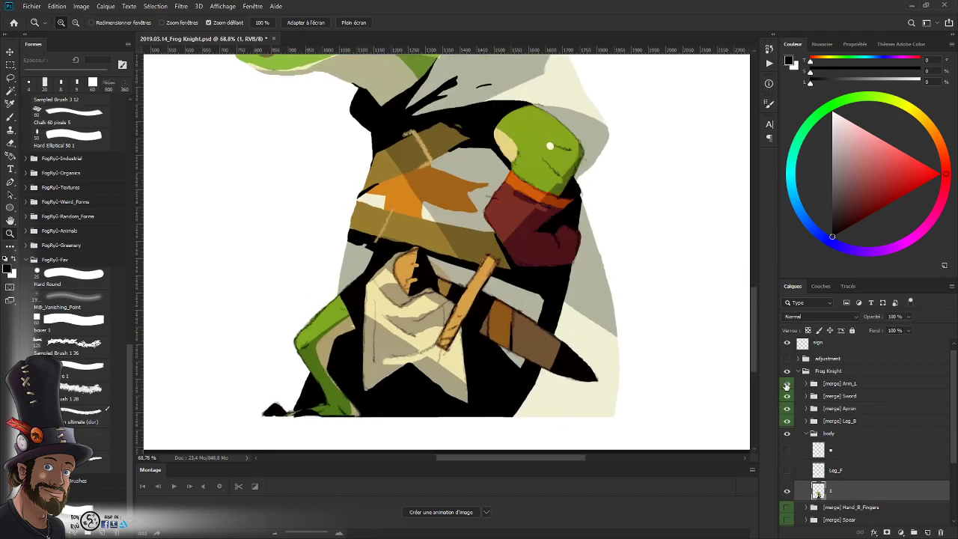
click(786, 384)
- Lasso the unfinished torso area hidden behind Arm_L on the body's layer 1 and fill it with black
key(b)
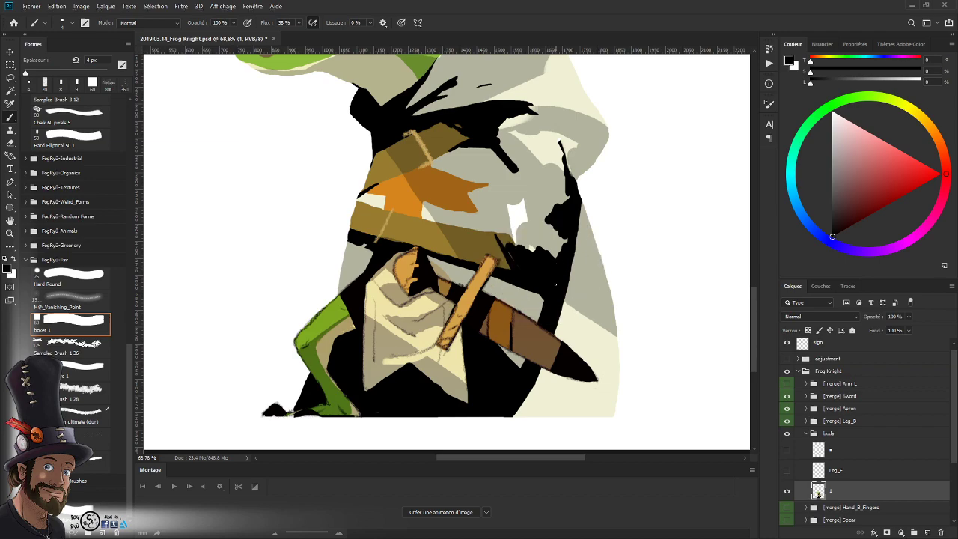
key(l)
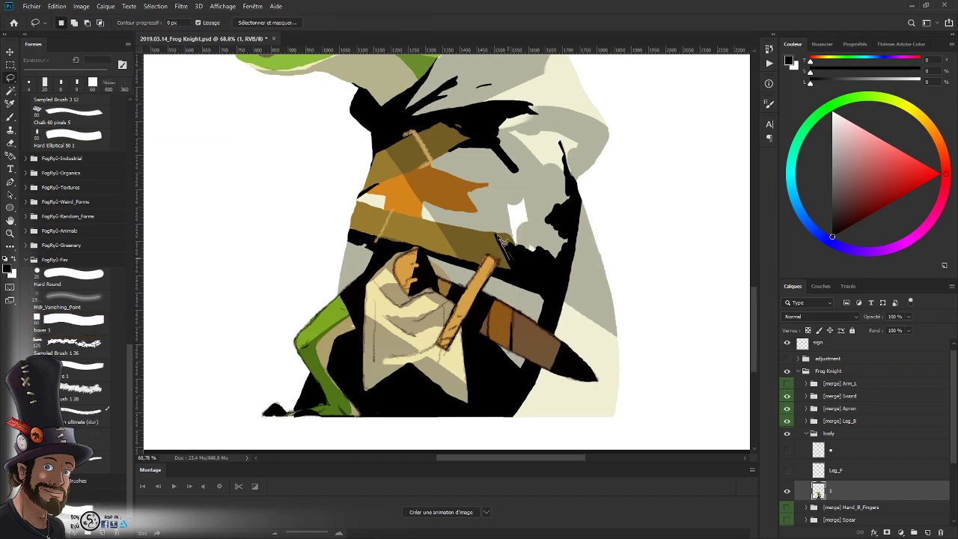
mouse_move(496, 238)
mouse_down()
mouse_move(524, 214)
mouse_move(512, 210)
mouse_move(519, 181)
mouse_move(492, 131)
mouse_move(504, 112)
mouse_move(532, 107)
mouse_move(565, 141)
mouse_move(579, 193)
mouse_move(565, 266)
mouse_move(530, 267)
mouse_up()
click(786, 383)
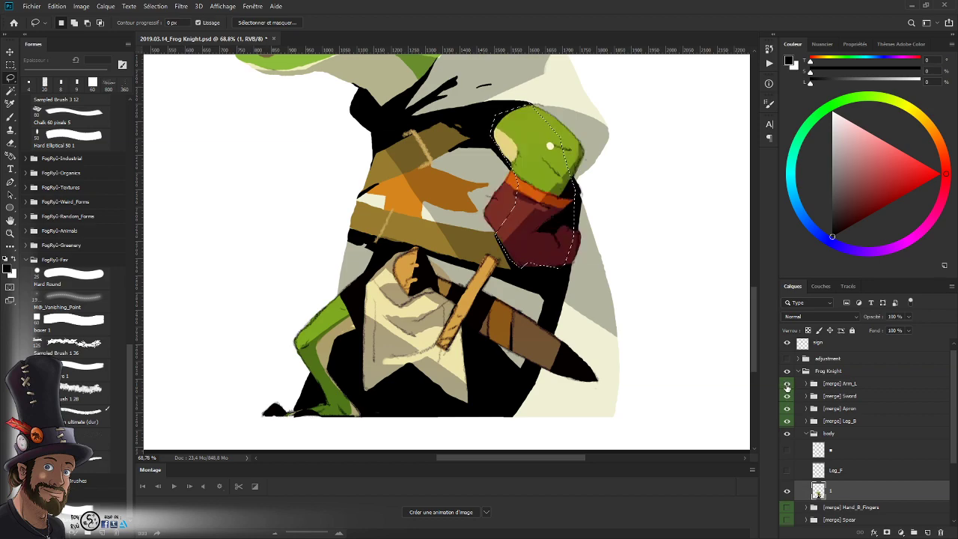
click(786, 384)
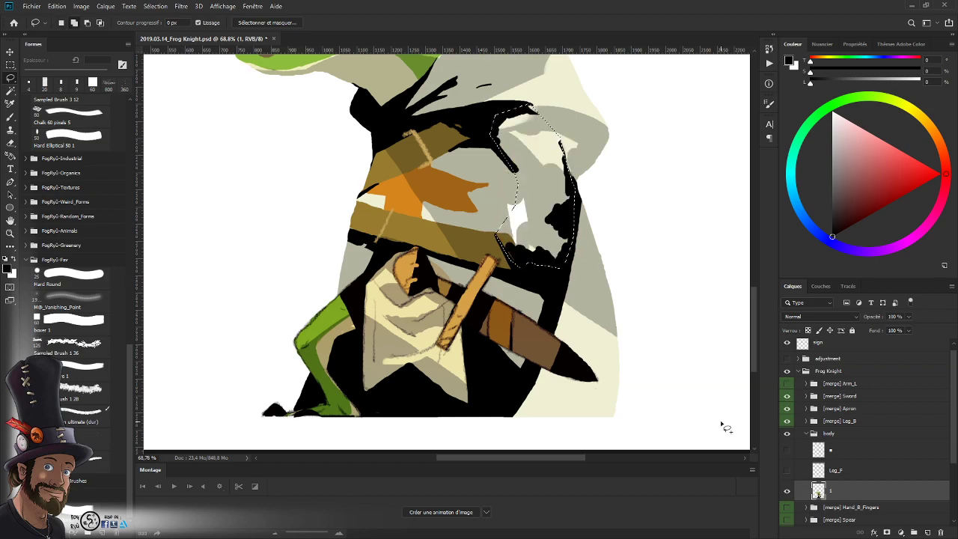
key(shift+F5)
key(Return)
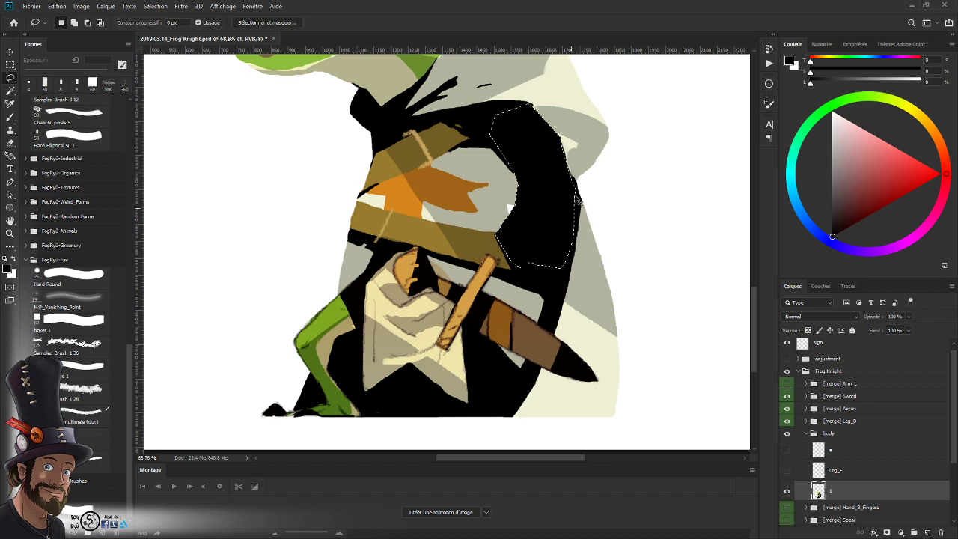
- Deselect and touch up the edges of the new black area beside the belt and the cloak with a small black brush
key(ctrl+space)
mouse_move(567, 204)
mouse_down()
mouse_move(523, 221)
mouse_move(605, 188)
mouse_move(558, 237)
mouse_up()
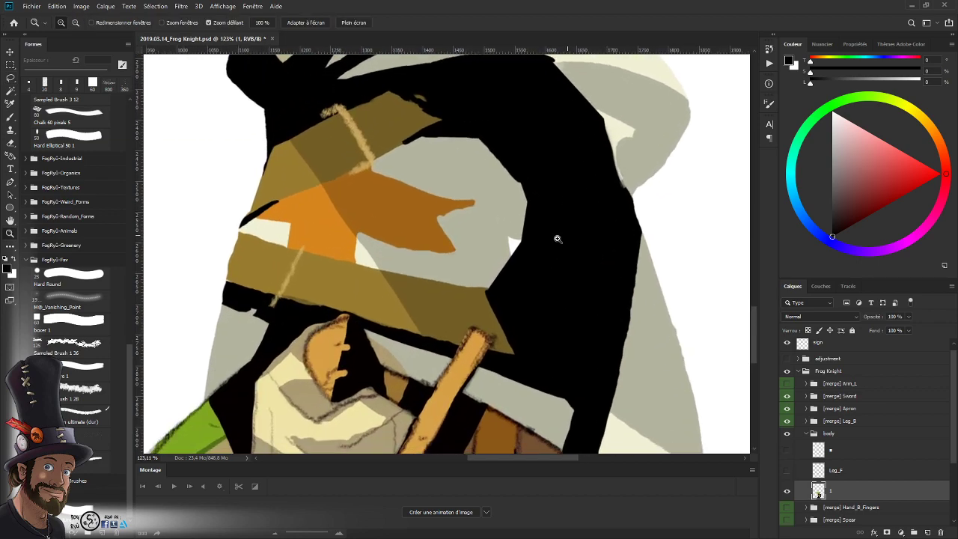
key(b)
key(b)
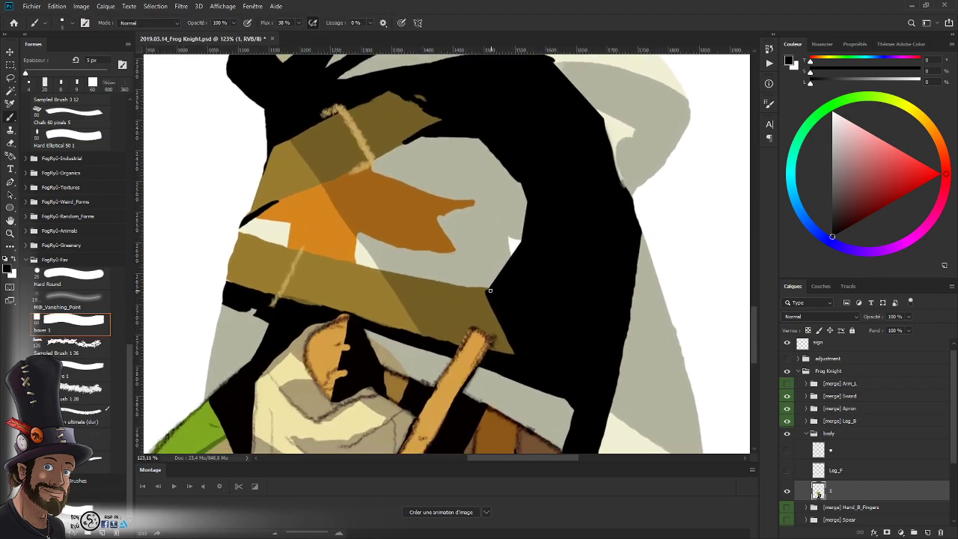
drag(490, 290, 491, 287)
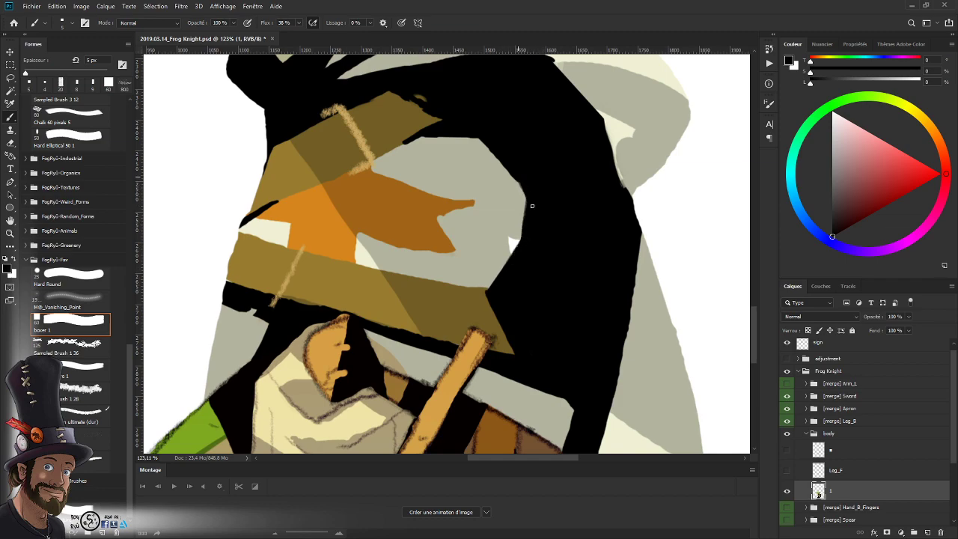
drag(551, 257, 544, 278)
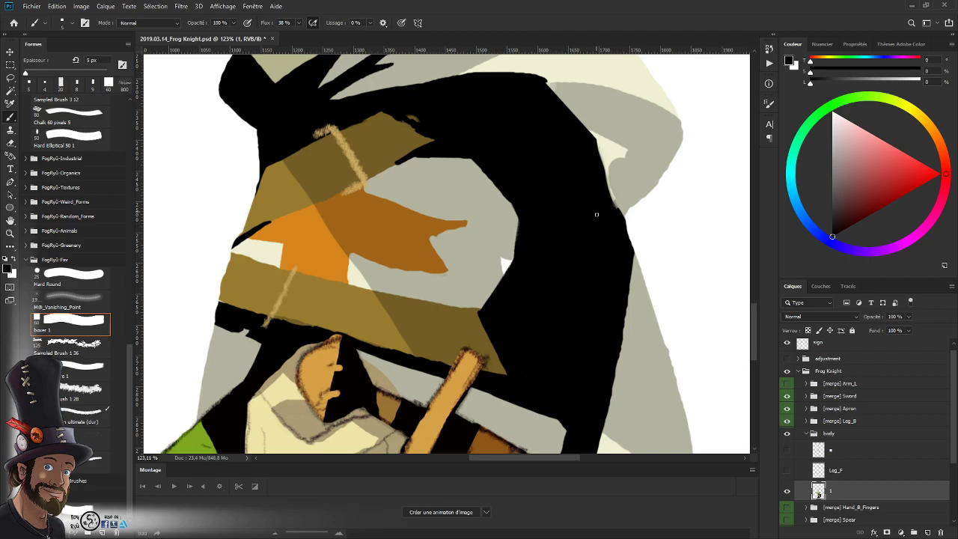
key(z)
mouse_move(596, 214)
mouse_down()
mouse_move(576, 242)
mouse_move(605, 157)
mouse_move(599, 140)
mouse_move(568, 113)
mouse_move(481, 100)
mouse_move(494, 280)
mouse_move(534, 257)
mouse_move(494, 238)
mouse_up()
key(r)
key(b)
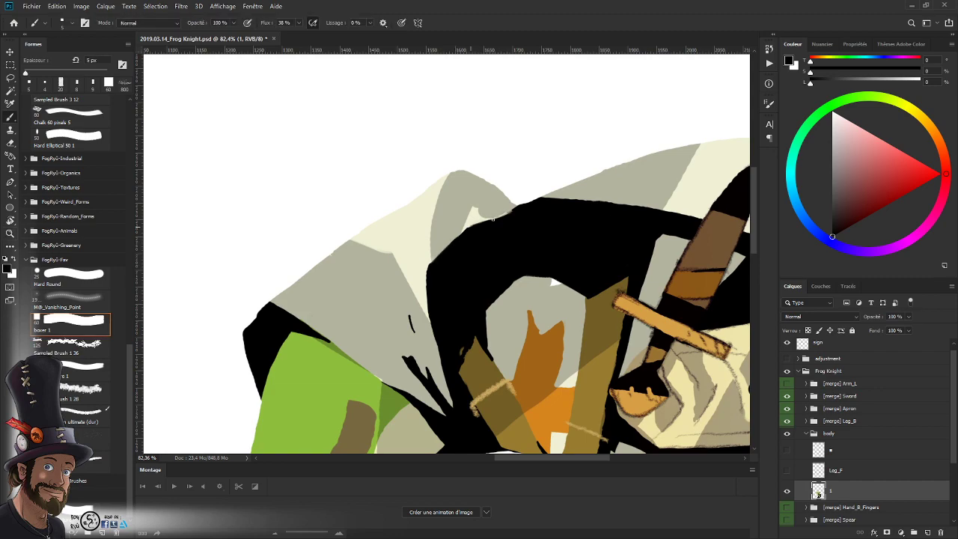
key(Escape)
drag(505, 236, 479, 247)
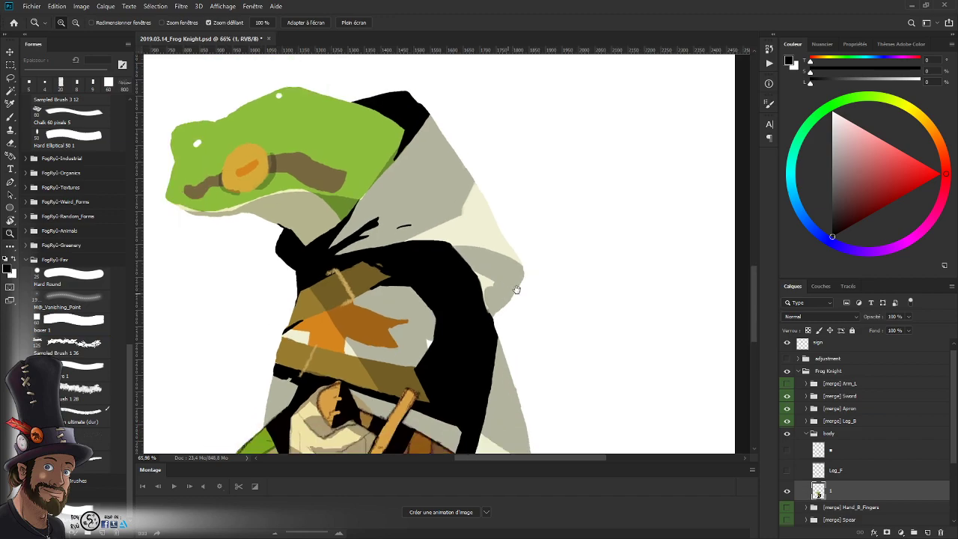
drag(514, 289, 565, 193)
mouse_move(527, 238)
mouse_down()
mouse_move(554, 230)
mouse_move(537, 248)
mouse_up()
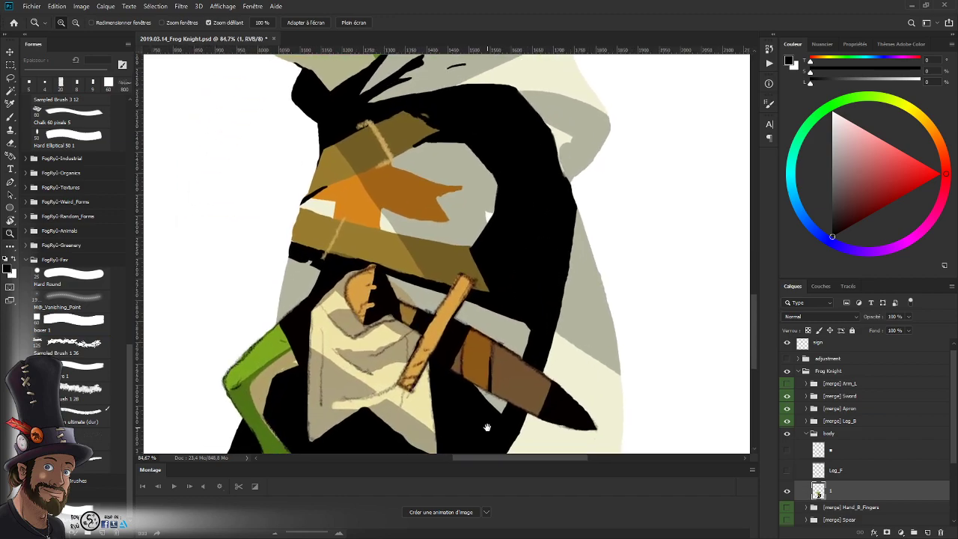
- Make Leg_F visible and hide the Sword, Apron and Leg_B groups to expose the body
click(786, 471)
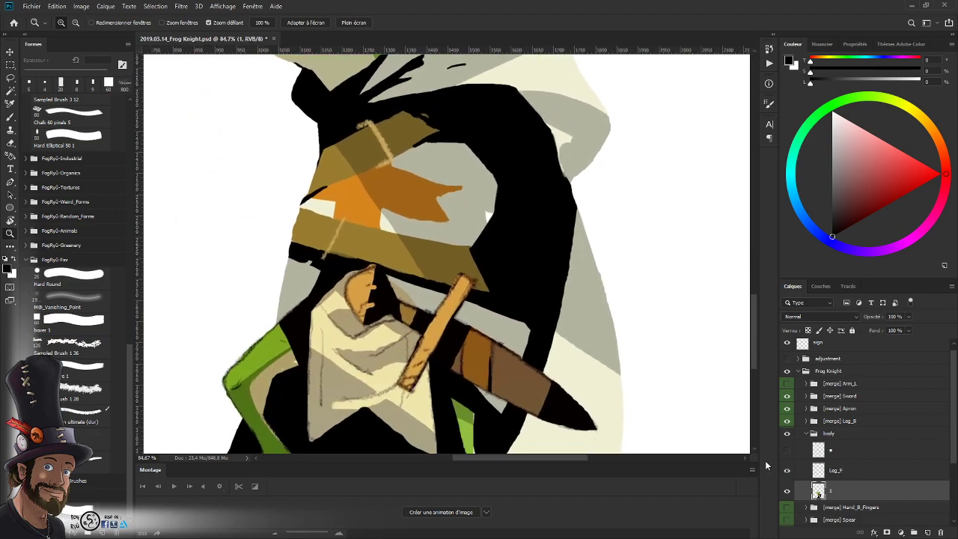
drag(595, 337, 596, 244)
drag(536, 316, 522, 337)
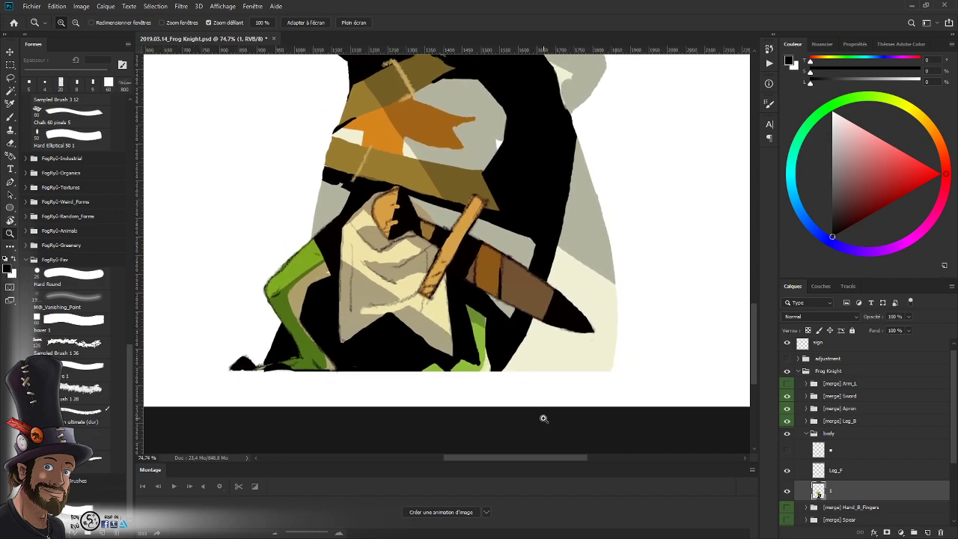
drag(785, 398, 786, 421)
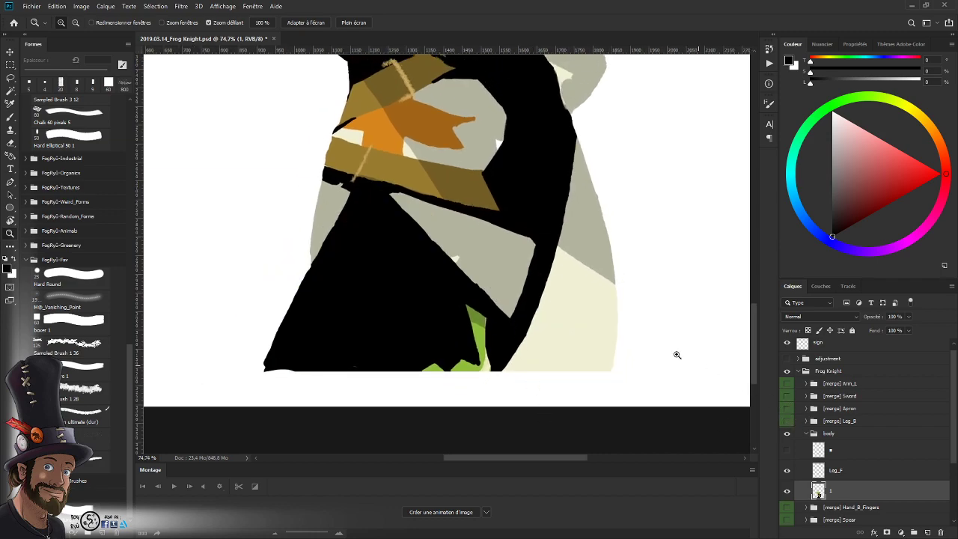
drag(575, 283, 571, 314)
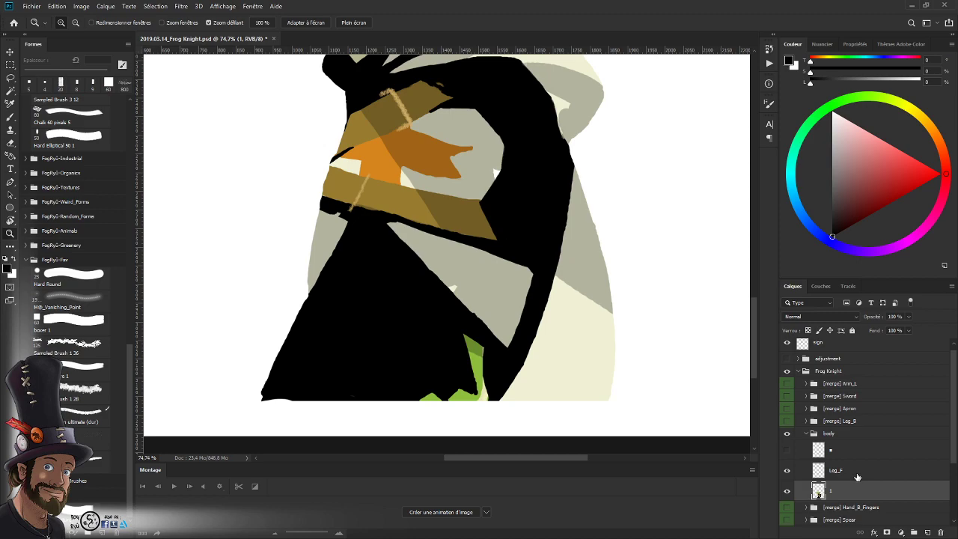
- Sample the grey-beige cloth colour and paint over the small cream patch beside the black area on the chest
drag(500, 182, 524, 172)
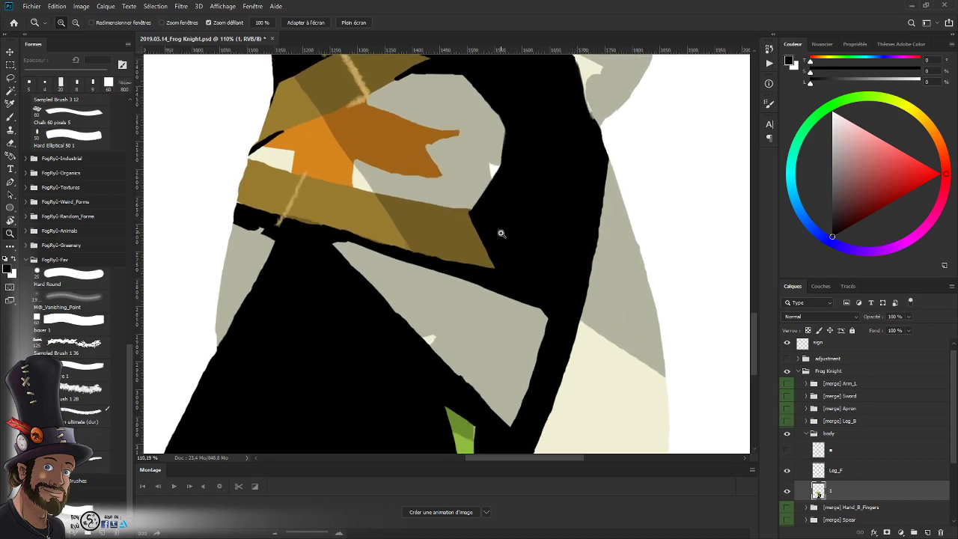
key(b)
alt+click(484, 171)
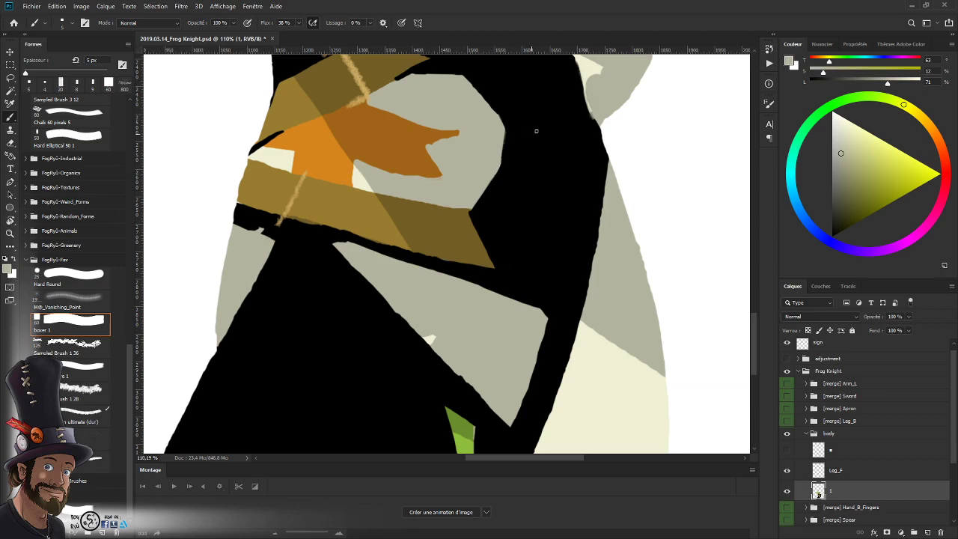
mouse_move(594, 290)
mouse_down()
mouse_move(604, 330)
mouse_move(594, 343)
mouse_move(578, 342)
mouse_move(576, 312)
mouse_move(575, 336)
mouse_move(560, 333)
mouse_up()
key(z)
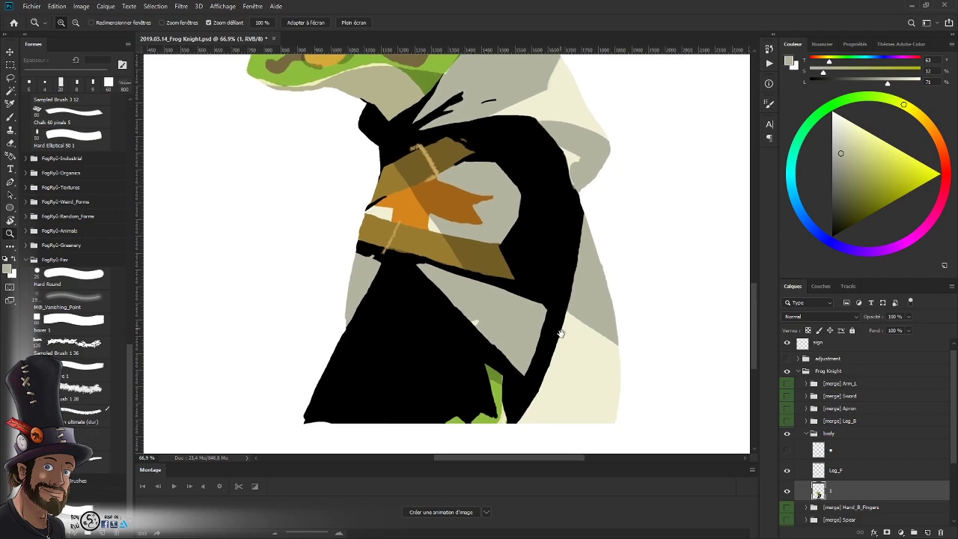
- Compare the figure with and without the Leg_F layer and show the sketch lines layer in the body group
click(787, 473)
click(787, 473)
click(787, 473)
click(786, 473)
drag(526, 373, 515, 330)
drag(494, 297, 520, 321)
drag(514, 363, 506, 359)
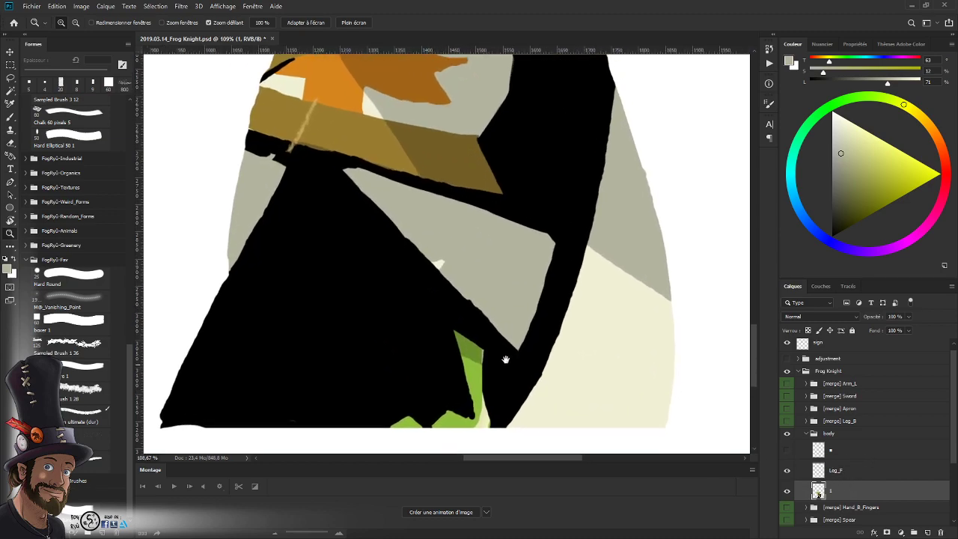
drag(560, 321, 555, 390)
drag(589, 346, 548, 381)
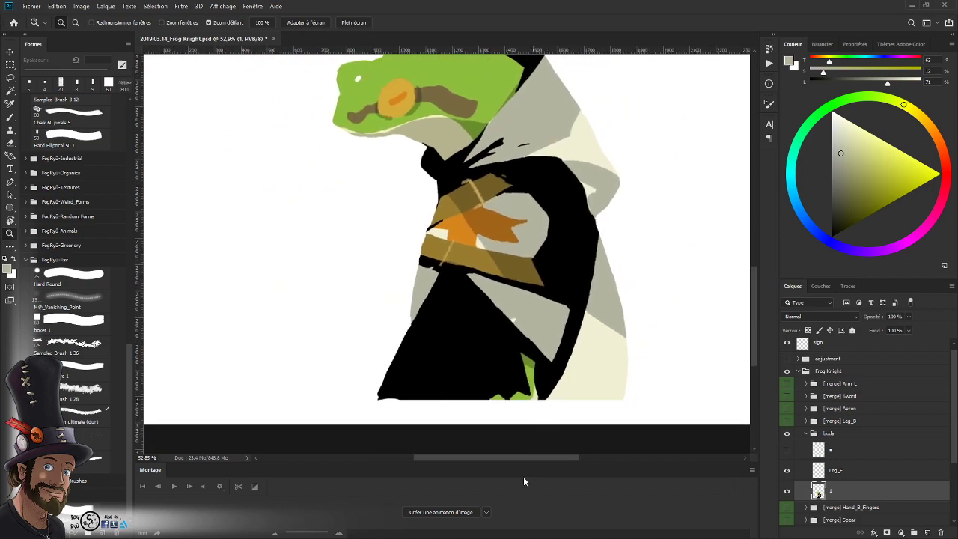
click(788, 451)
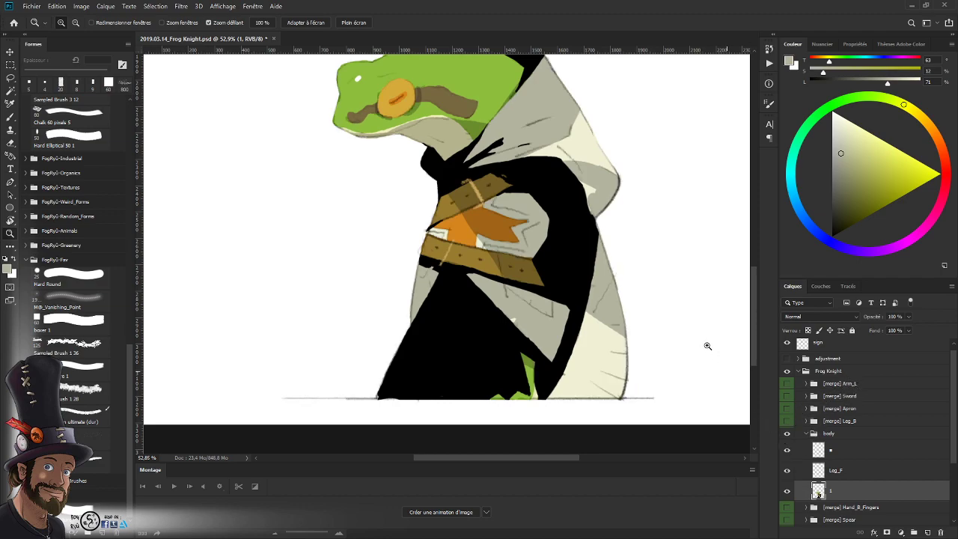
drag(600, 294, 564, 246)
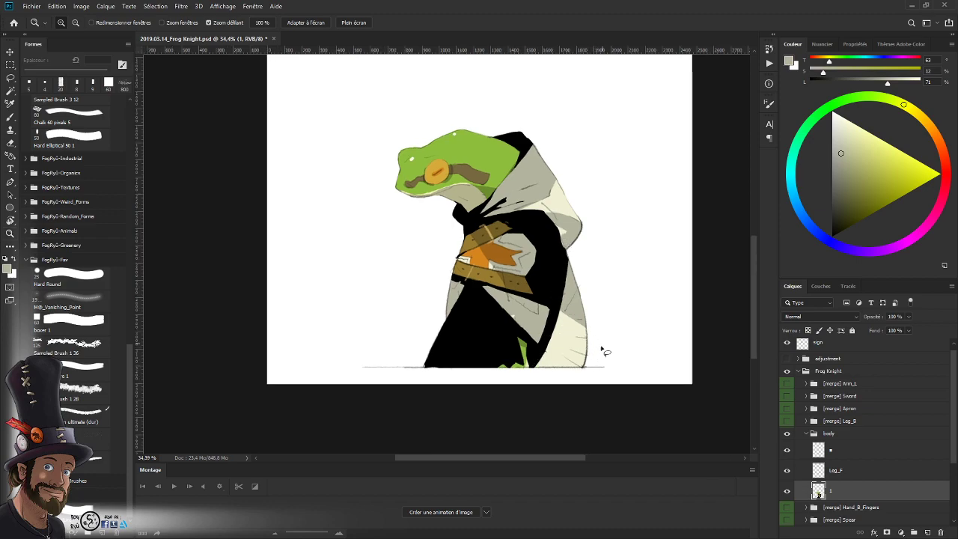
key(l)
mouse_move(595, 369)
mouse_down()
mouse_move(595, 323)
mouse_move(572, 239)
mouse_move(526, 368)
mouse_move(559, 386)
mouse_move(573, 241)
mouse_up()
click(609, 287)
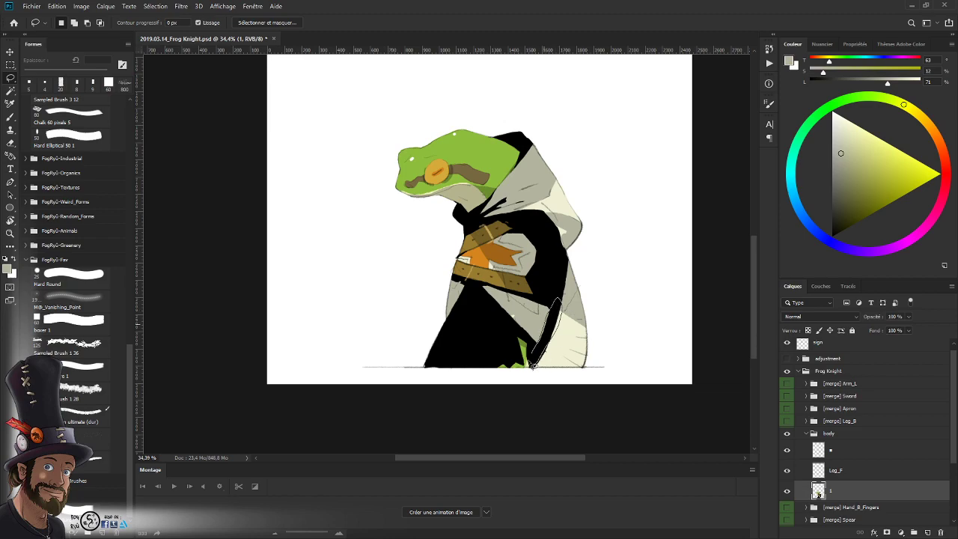
drag(561, 320, 563, 315)
mouse_move(559, 335)
mouse_down()
mouse_move(482, 289)
mouse_move(528, 340)
mouse_move(542, 342)
mouse_move(556, 310)
mouse_move(490, 299)
mouse_up()
key(ctrl+d)
mouse_move(559, 313)
mouse_down()
mouse_move(443, 279)
mouse_move(418, 361)
mouse_move(484, 376)
mouse_move(544, 343)
mouse_move(560, 310)
mouse_up()
key(ctrl+d)
mouse_move(409, 356)
mouse_down()
mouse_move(449, 311)
mouse_move(494, 314)
mouse_move(457, 314)
mouse_move(464, 281)
mouse_up()
key(ctrl+d)
- Outline the grey cloth panel below the belt on layer 1, cut it out and paste it in place on a new layer
key(z)
drag(522, 325, 522, 357)
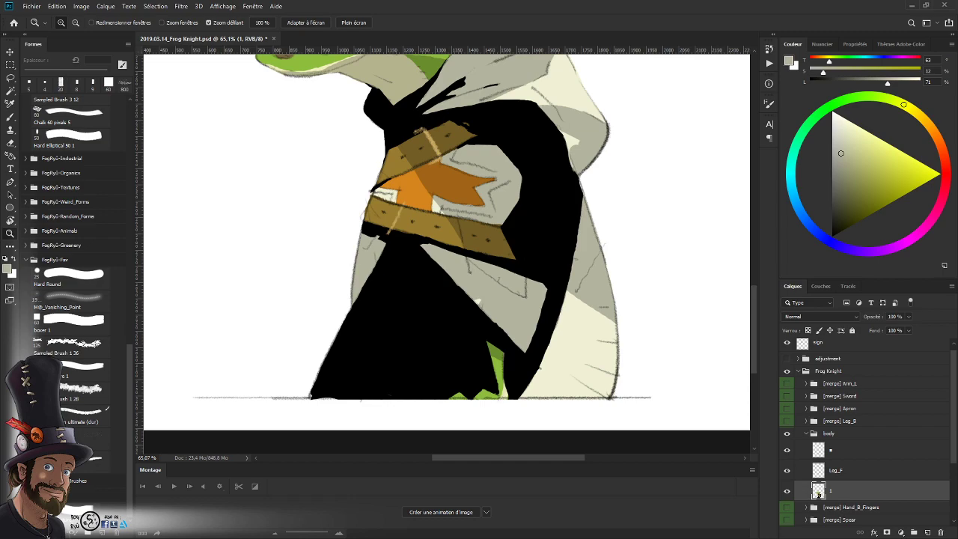
click(512, 263)
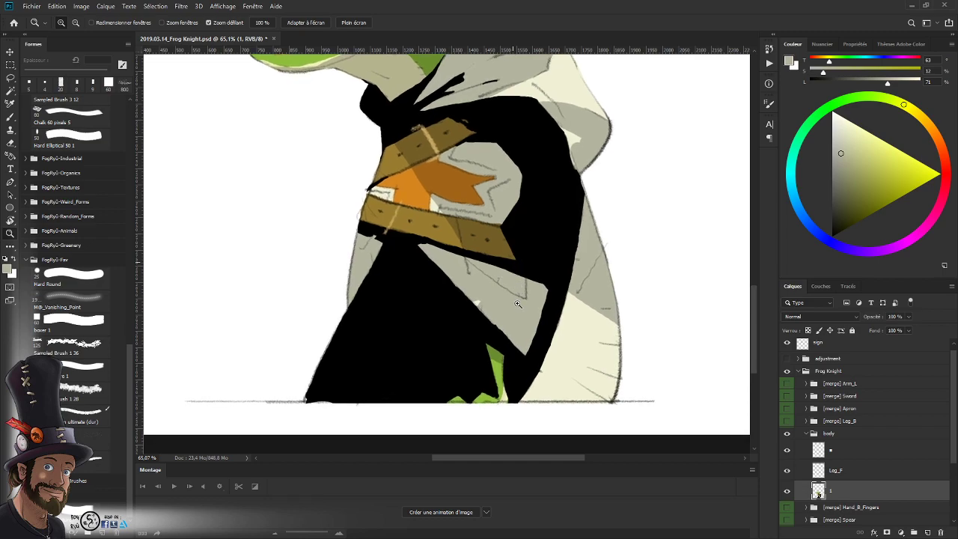
click(786, 491)
click(786, 491)
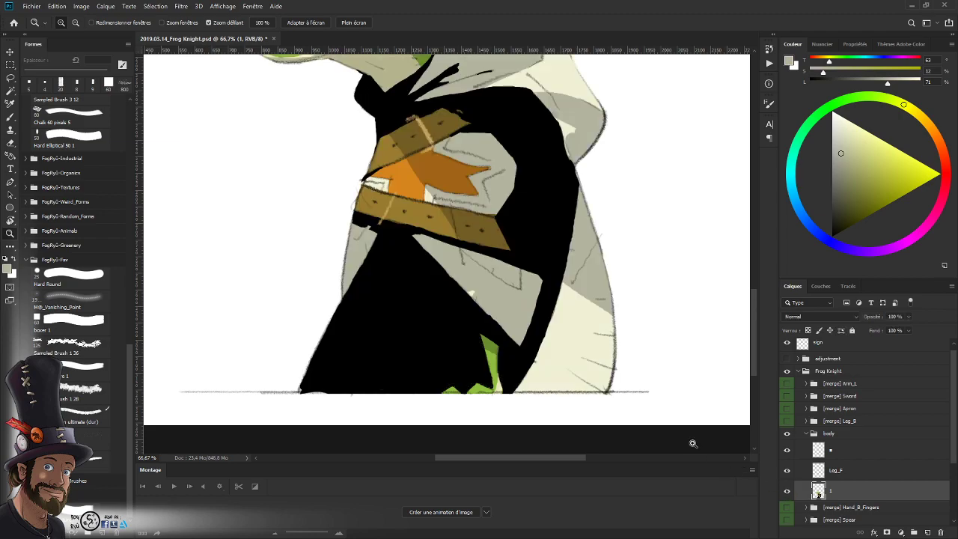
drag(512, 329, 519, 319)
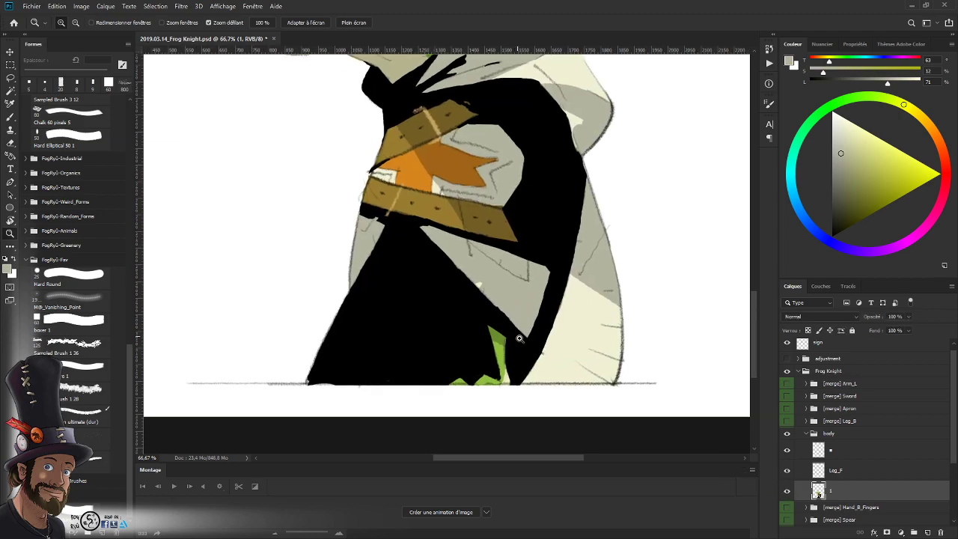
click(482, 270)
click(485, 227)
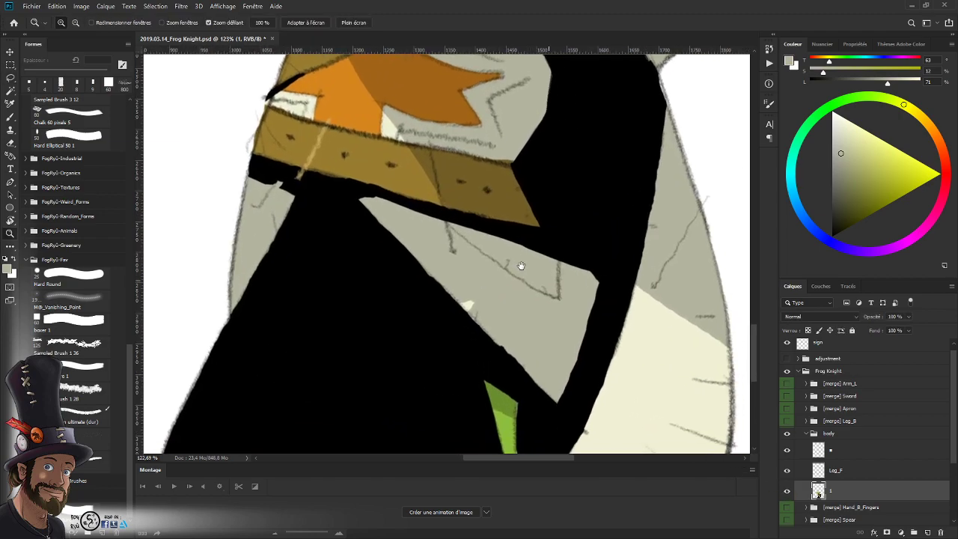
key(l)
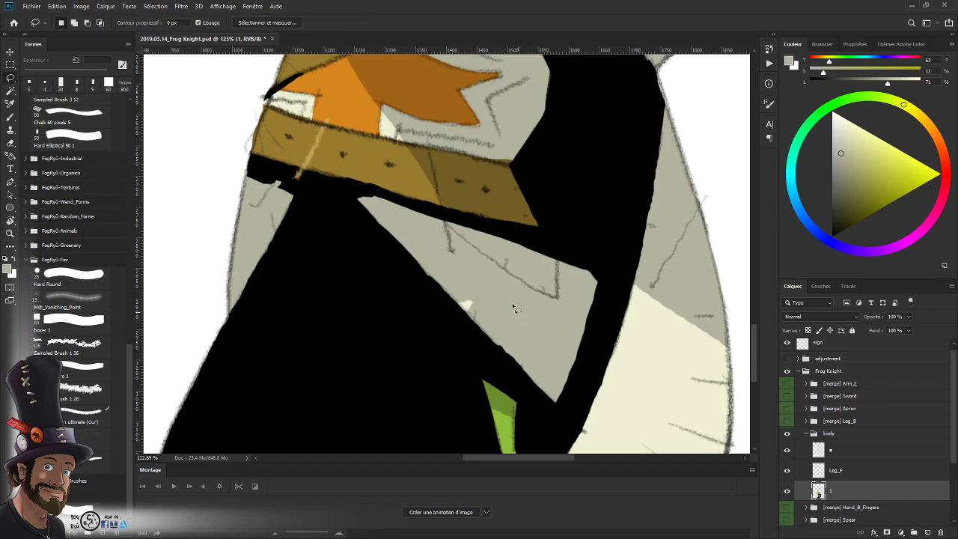
alt+click(354, 198)
mouse_move(367, 212)
mouse_down()
mouse_move(544, 397)
mouse_move(572, 395)
mouse_move(602, 302)
mouse_move(593, 268)
mouse_move(386, 202)
mouse_move(364, 199)
mouse_move(341, 212)
mouse_up()
key(ctrl+x)
key(ctrl+shift+v)
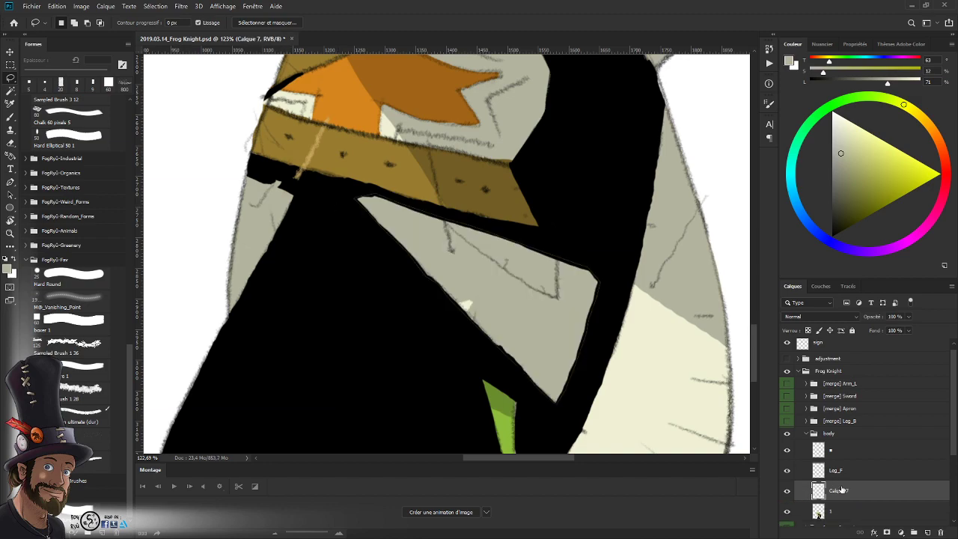
- Hide the cut-out cloth panel's layer, Calque 7, and make layer 1 active
key(z)
drag(579, 302, 539, 359)
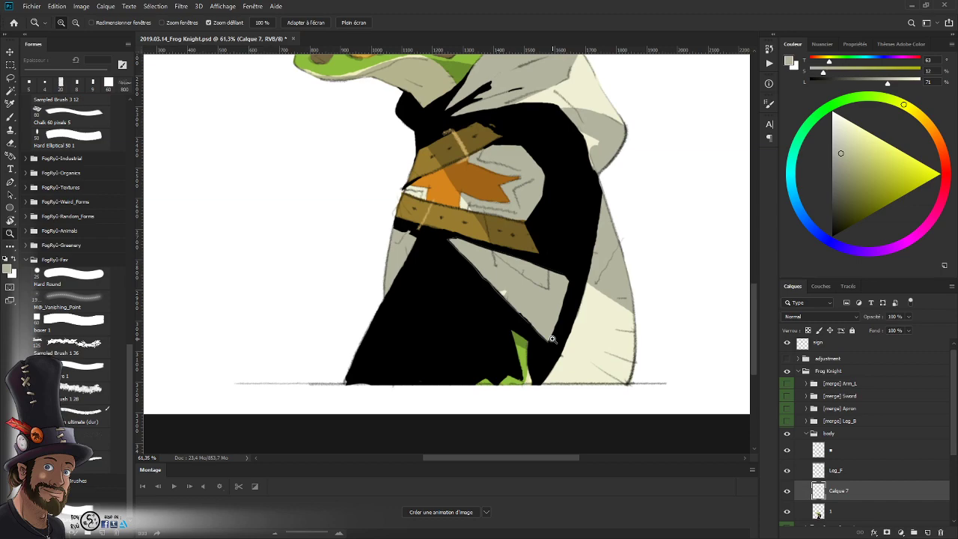
double_click(840, 490)
click(859, 504)
click(786, 491)
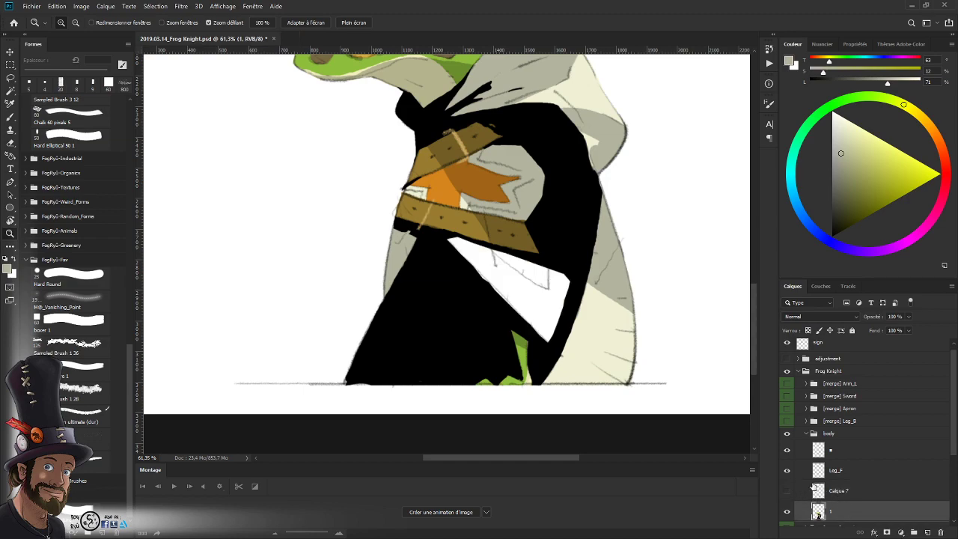
- Outline the empty panel area below the belt on layer 1 and fill it with black
scroll(566, 315, up, 3)
scroll(567, 317, up, 1)
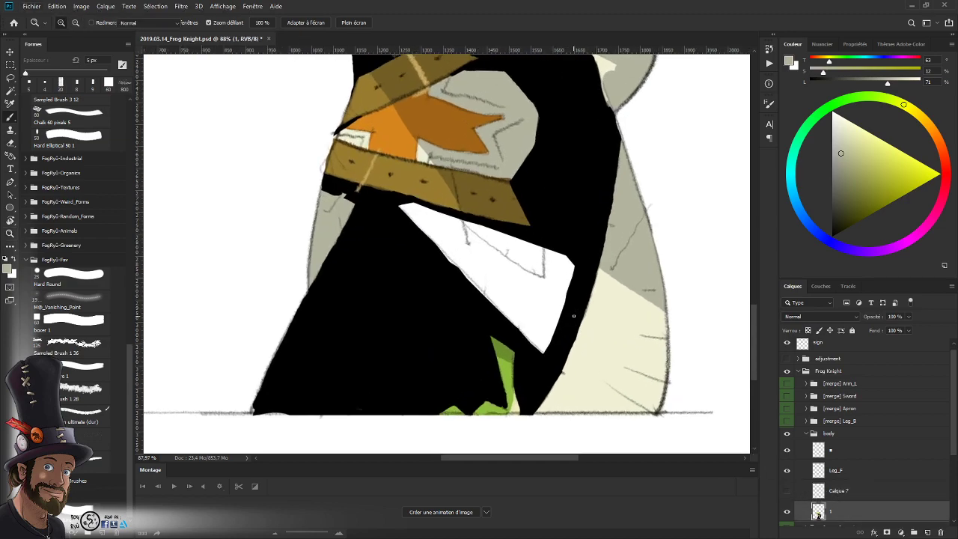
key(b)
key(d)
key(l)
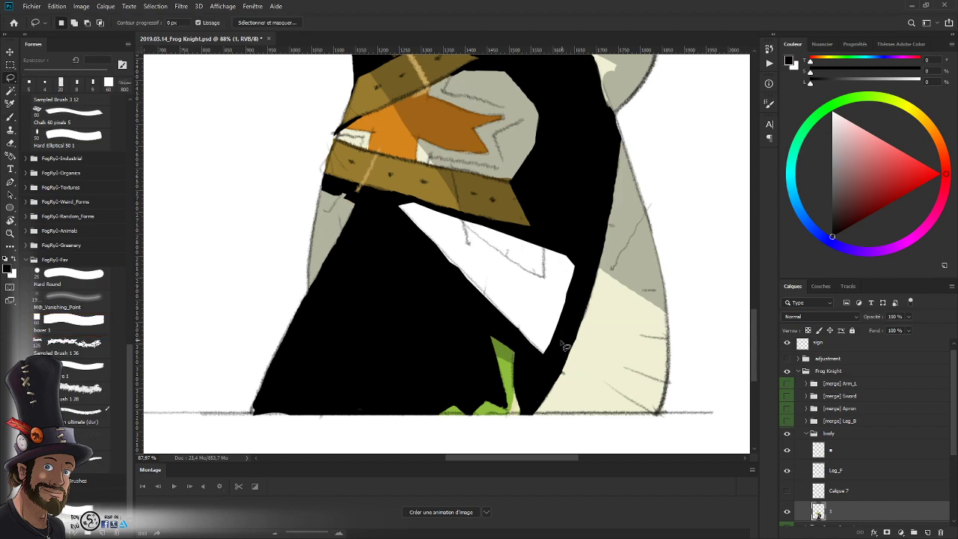
mouse_move(560, 346)
mouse_down()
mouse_move(581, 257)
mouse_move(574, 248)
mouse_move(397, 194)
mouse_move(406, 197)
mouse_move(390, 202)
mouse_move(425, 259)
mouse_move(503, 318)
mouse_move(553, 376)
mouse_up()
key(shift+BackSpace)
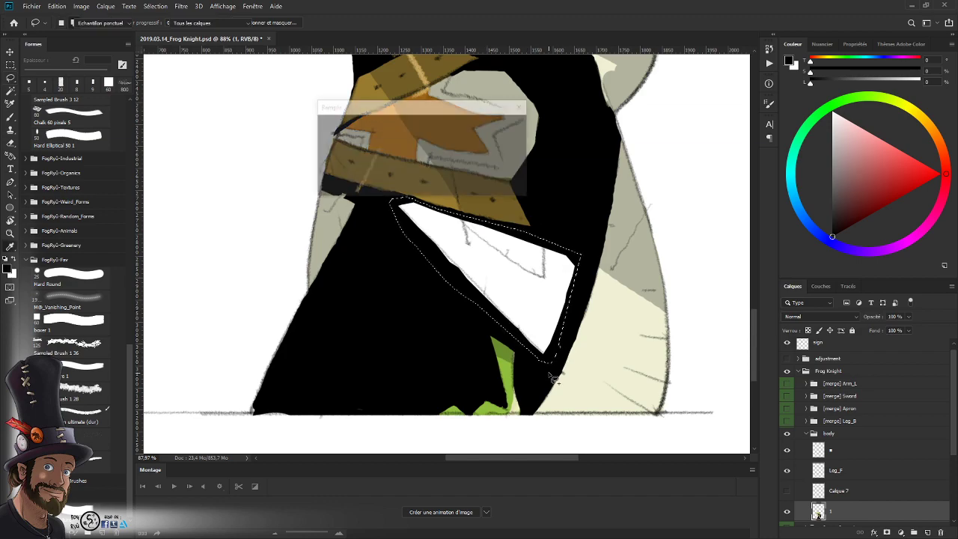
key(Return)
key(ctrl+d)
key(z)
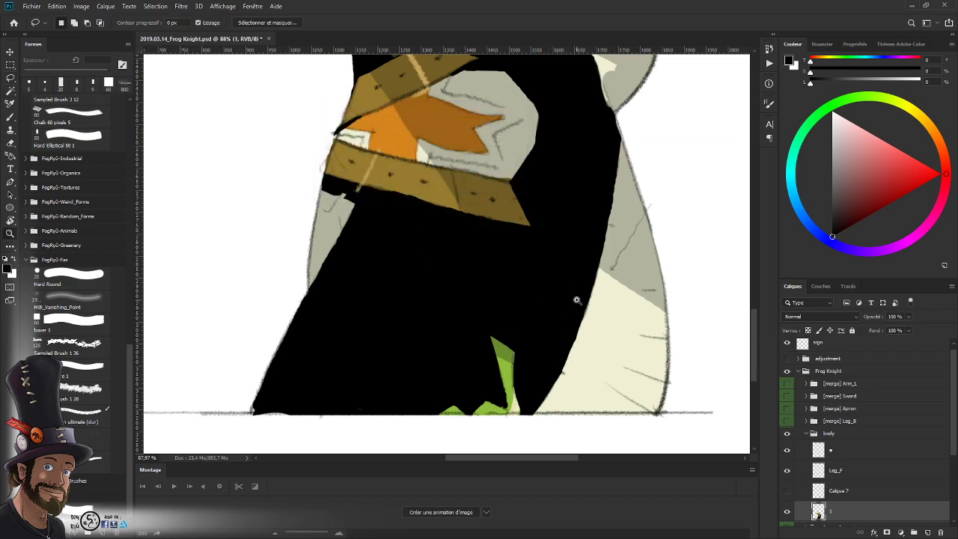
- Check the figure with Leg_F toggled off and on, and show the Calque 7 panel again
drag(577, 300, 504, 231)
drag(557, 346, 523, 348)
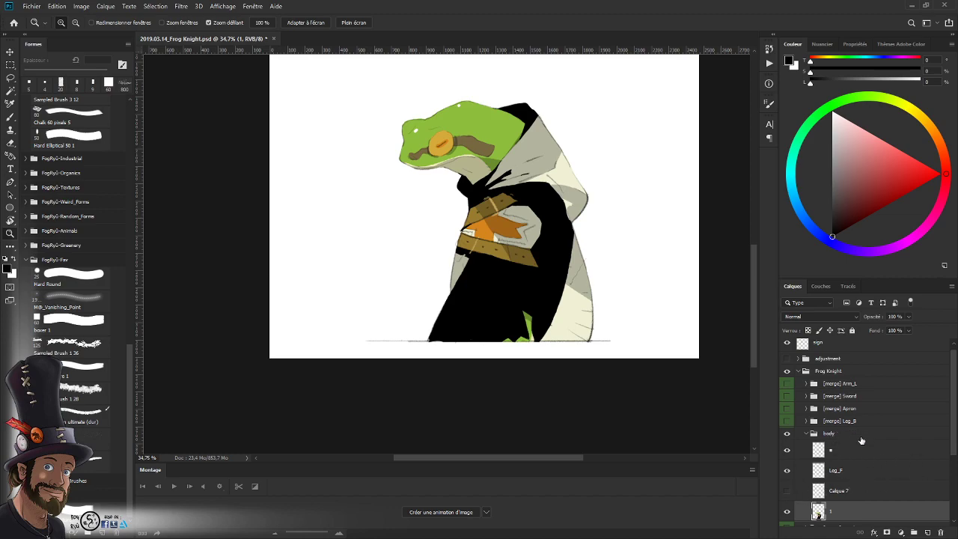
click(787, 471)
click(787, 471)
click(786, 492)
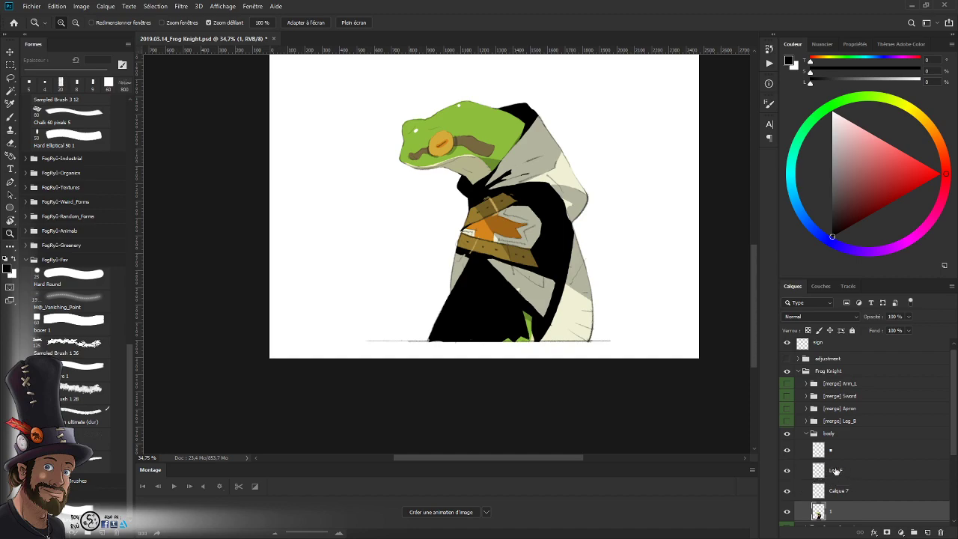
- Load the Leg_F layer's outline as a selection and extend it upward with a rounded thigh shape
click(837, 472)
drag(538, 307, 571, 319)
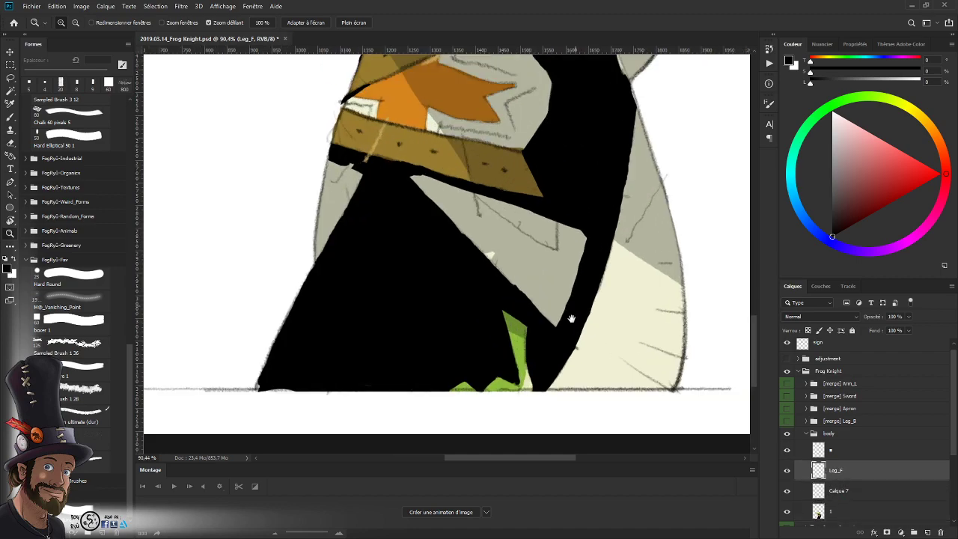
ctrl+click(818, 470)
scroll(575, 320, up, 2)
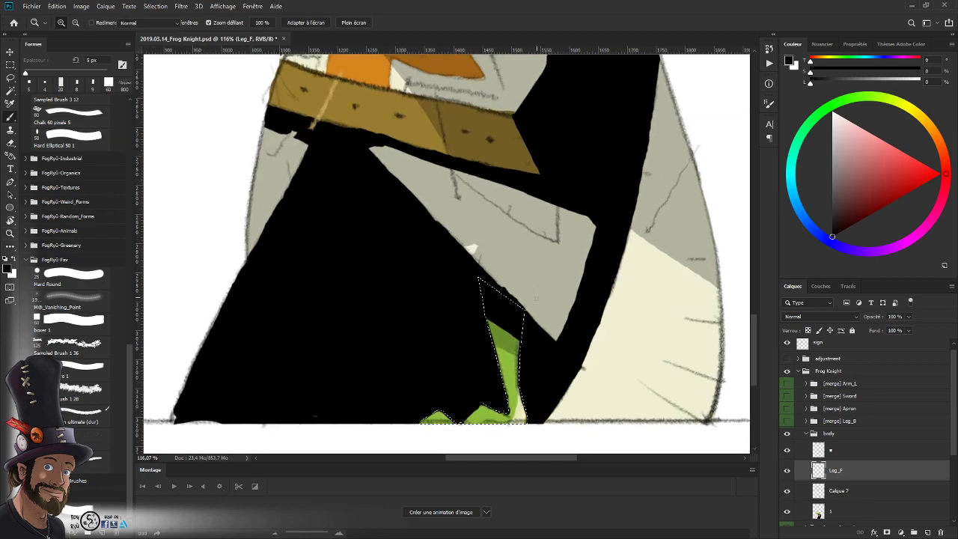
key(b)
key(l)
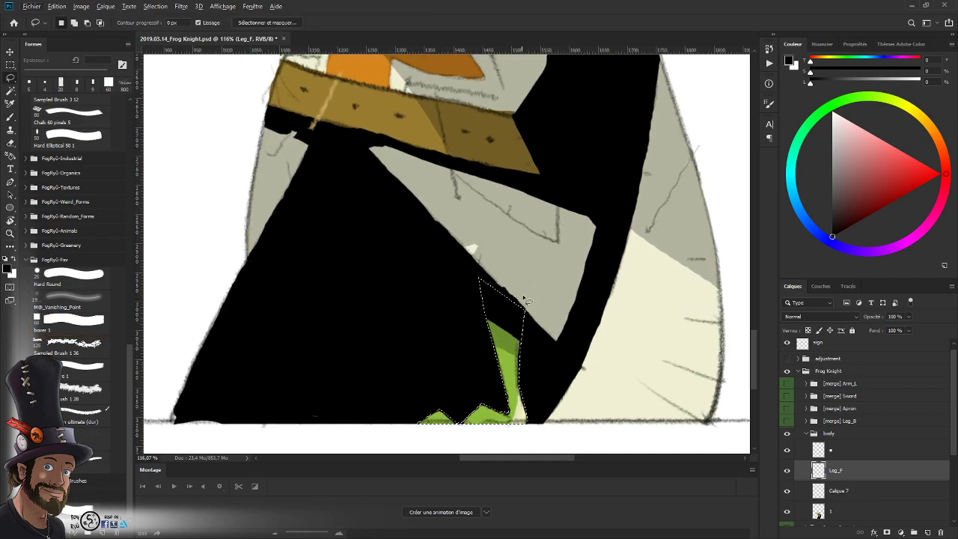
mouse_move(529, 313)
mouse_down()
mouse_move(526, 264)
mouse_move(506, 239)
mouse_move(492, 243)
mouse_move(480, 280)
mouse_move(502, 311)
mouse_move(487, 260)
mouse_move(480, 281)
mouse_move(481, 244)
mouse_move(493, 230)
mouse_move(523, 249)
mouse_move(516, 317)
mouse_up()
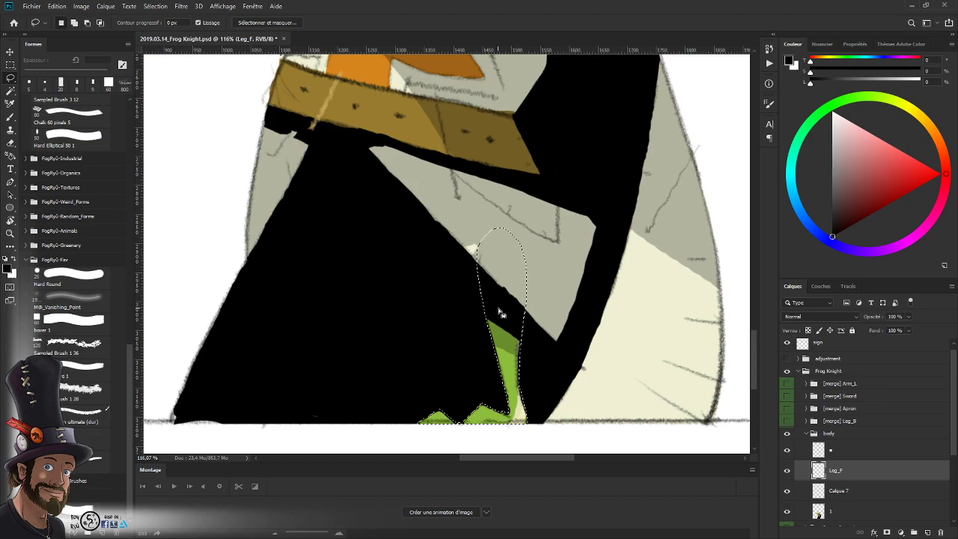
- Remove the green lower leg from the selection and fill the remaining rounded upper part with black on Leg_F
key(b)
key(l)
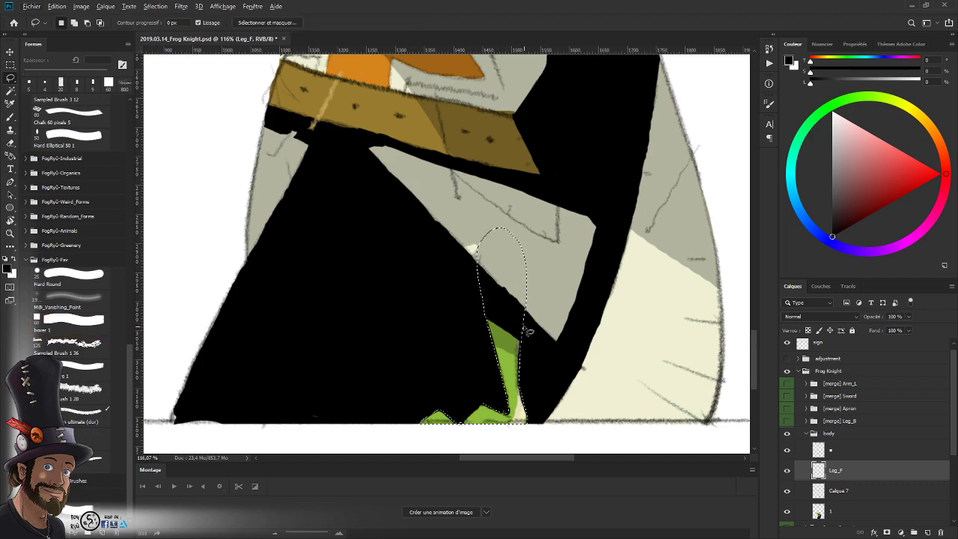
mouse_move(523, 330)
mouse_down()
mouse_move(418, 470)
mouse_move(528, 337)
mouse_up()
key(b)
key(shift+F5)
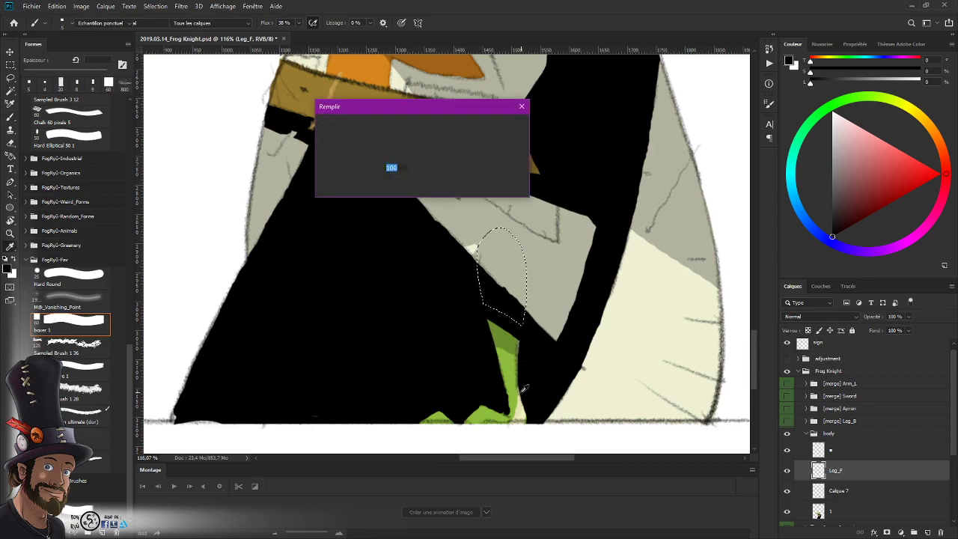
key(Return)
key(ctrl+d)
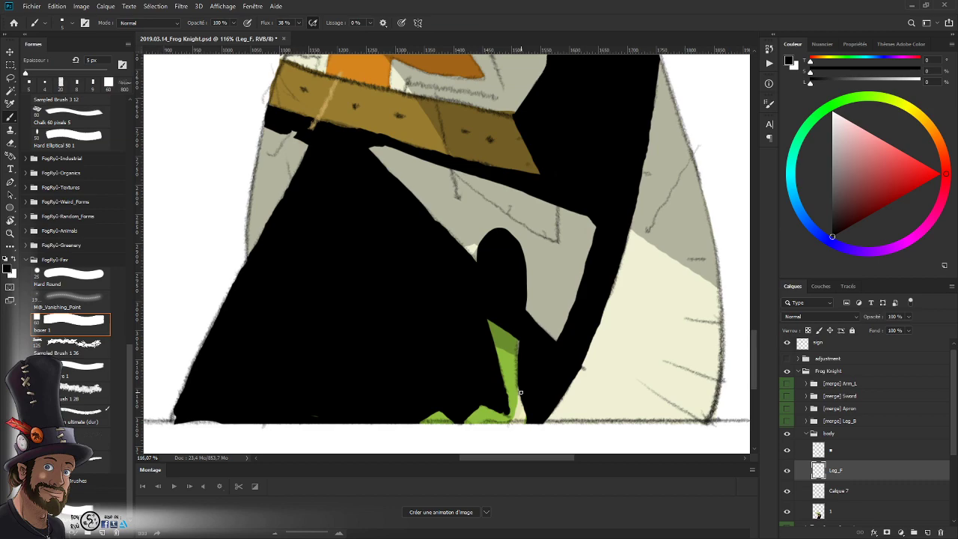
ctrl+click(819, 473)
key(ctrl+d)
- Move Calque 7 above Leg_F in the body group and check both layers by toggling their visibility
key(z)
drag(550, 327, 510, 329)
drag(844, 491, 860, 457)
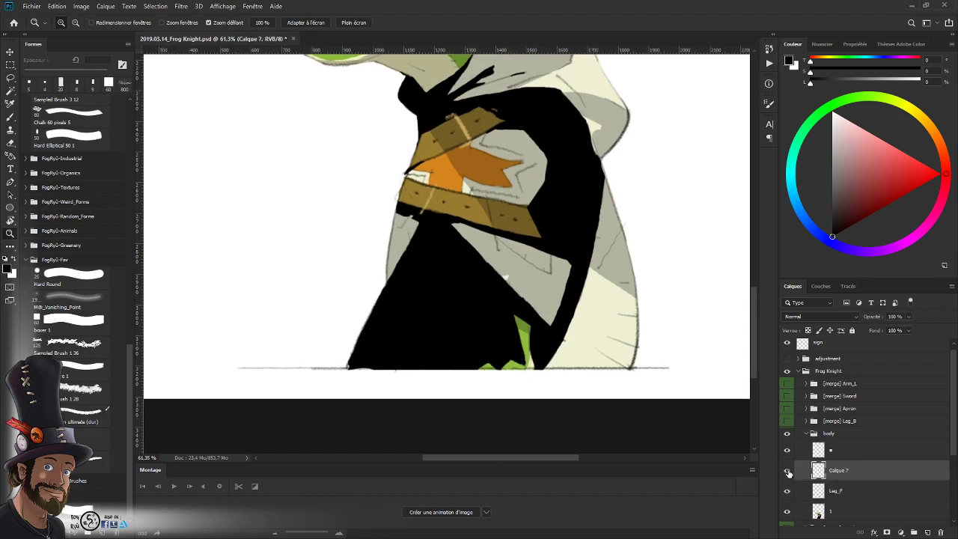
click(786, 470)
click(786, 470)
click(787, 470)
click(787, 490)
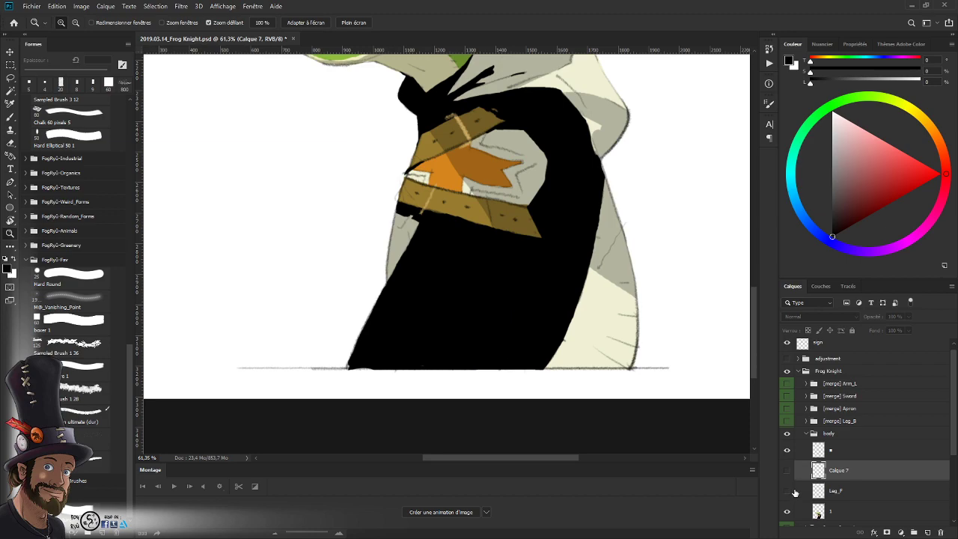
drag(656, 356, 618, 332)
drag(787, 470, 792, 494)
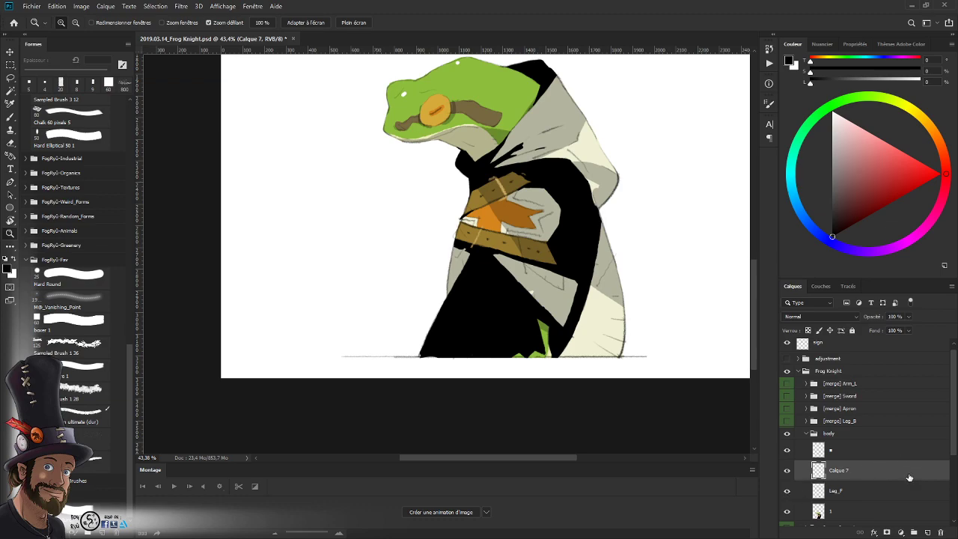
- Outline the rear lower cape on layer 1, cut it out and paste it in place on a new layer
click(852, 510)
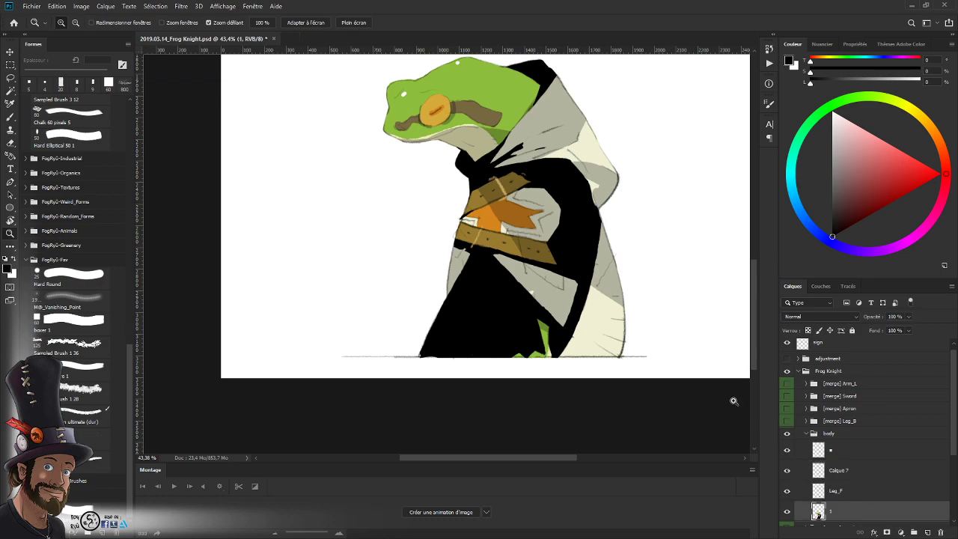
drag(562, 346, 598, 341)
drag(587, 349, 573, 377)
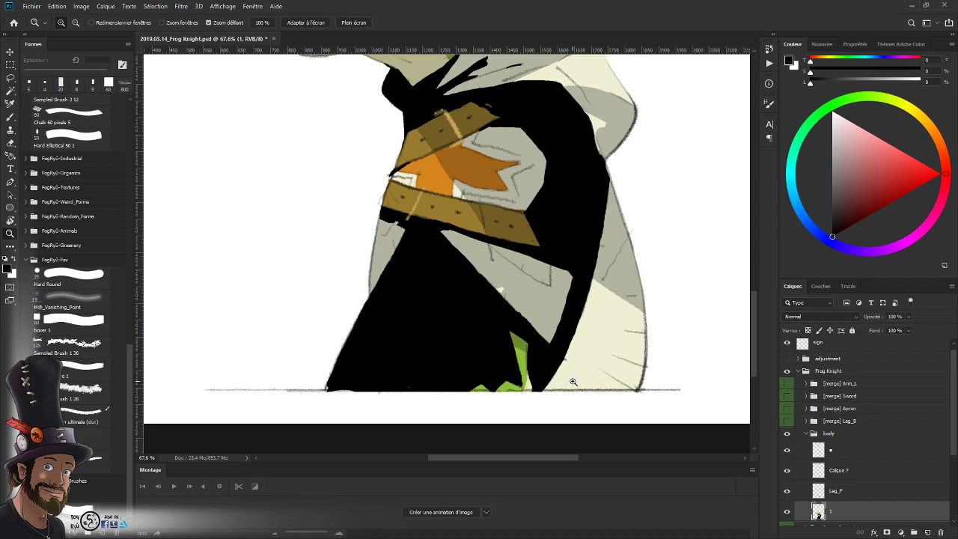
key(l)
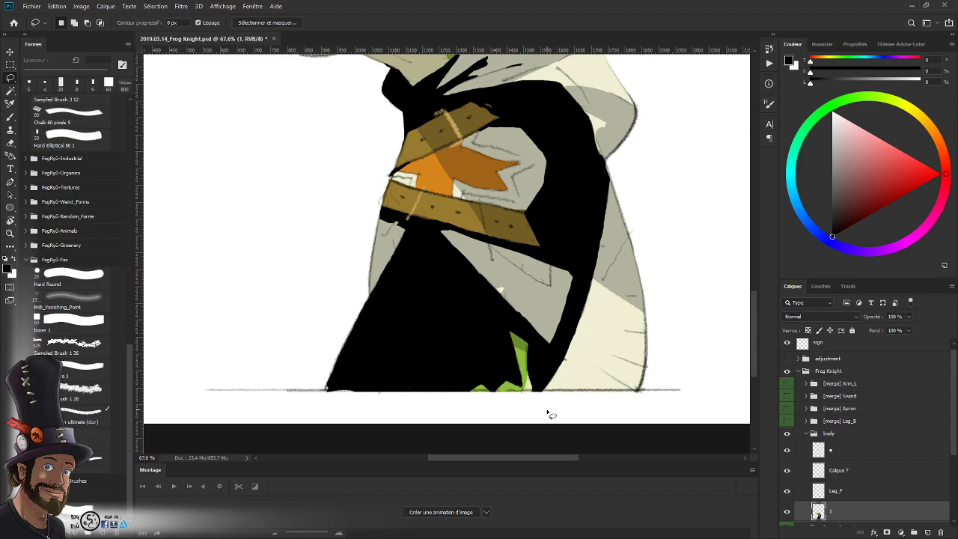
alt+click(538, 392)
mouse_move(564, 368)
mouse_down()
mouse_move(596, 298)
mouse_move(581, 312)
mouse_move(608, 163)
mouse_move(648, 170)
mouse_move(694, 356)
mouse_move(679, 403)
mouse_move(494, 419)
mouse_up()
key(Delete)
key(ctrl+d)
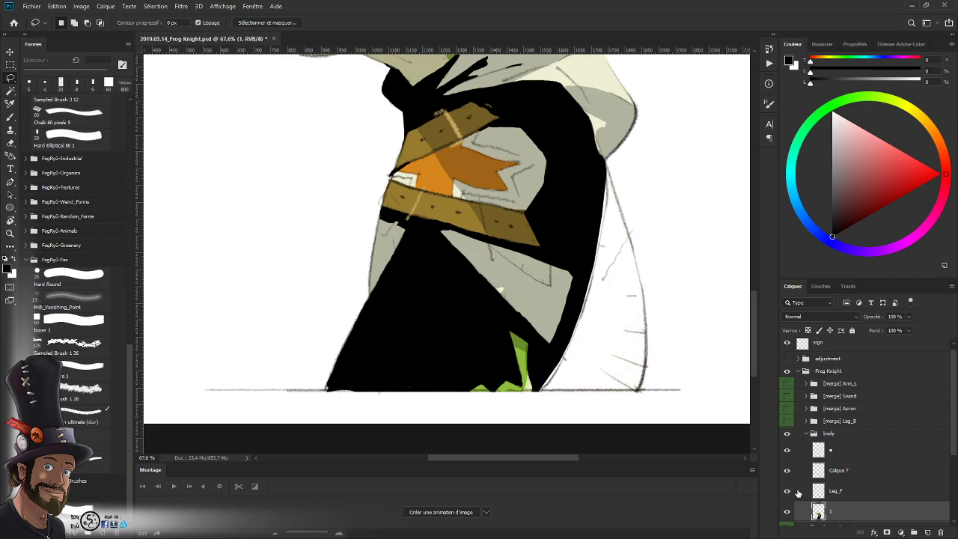
key(ctrl+shift+v)
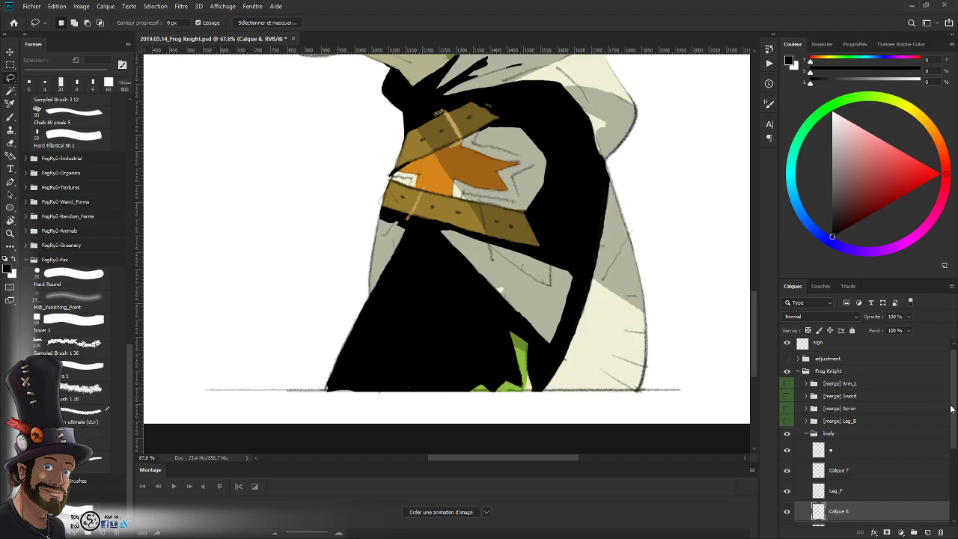
- Check the cut-out cape layer Calque 8, rename it Cloak_F, and hide it together with Leg_F and Calque 7
scroll(850, 461, down, 2)
click(787, 466)
click(786, 466)
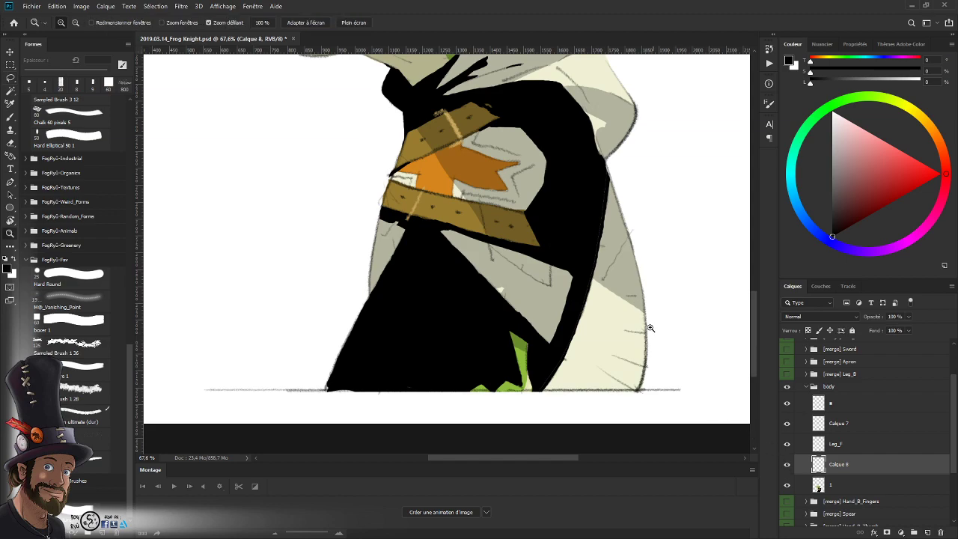
drag(651, 326, 580, 298)
scroll(602, 311, down, 1)
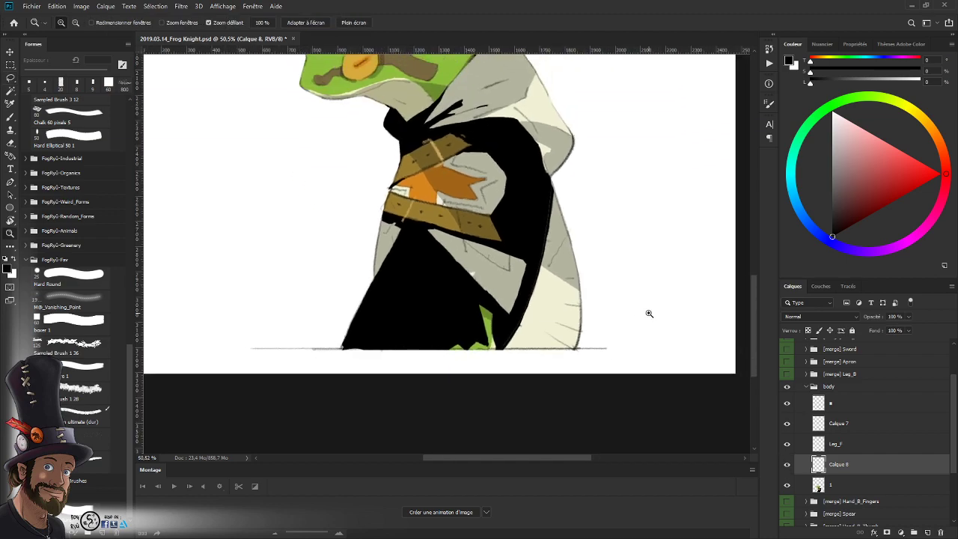
double_click(841, 464)
text(Cloak_F)
key(Return)
drag(787, 465, 797, 448)
- On layer 1, outline the black lower body under the belt and behind the torso, cut it out and paste it in place on a new layer
click(834, 486)
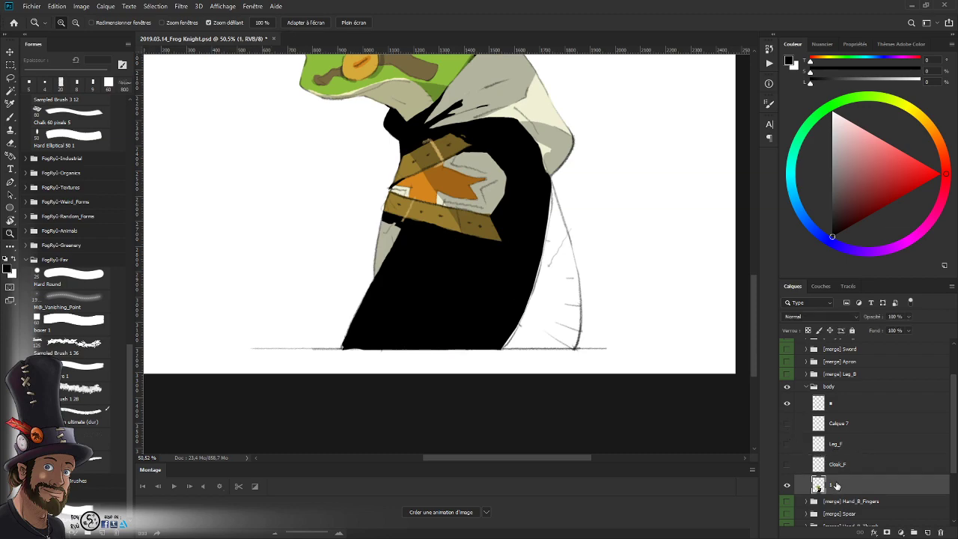
scroll(562, 259, up, 3)
drag(520, 286, 519, 288)
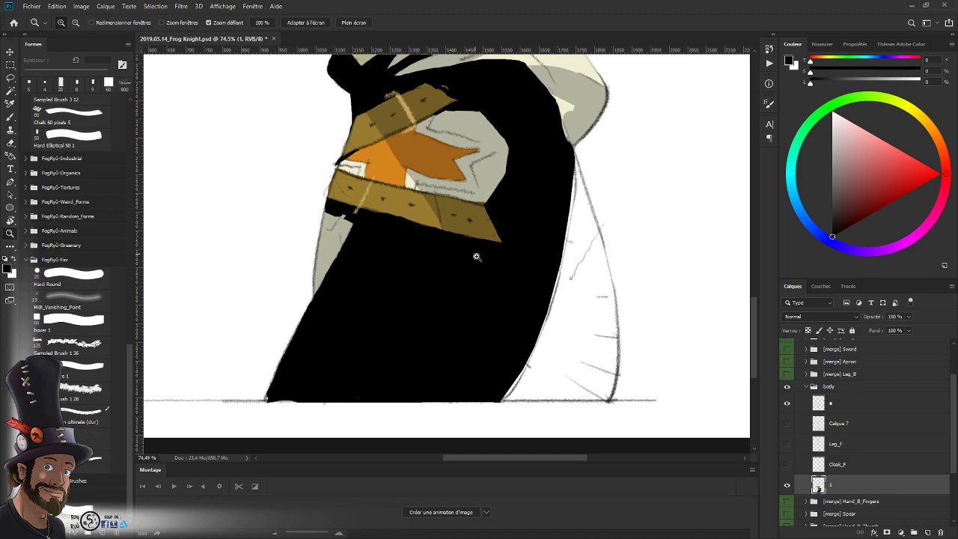
drag(477, 256, 501, 297)
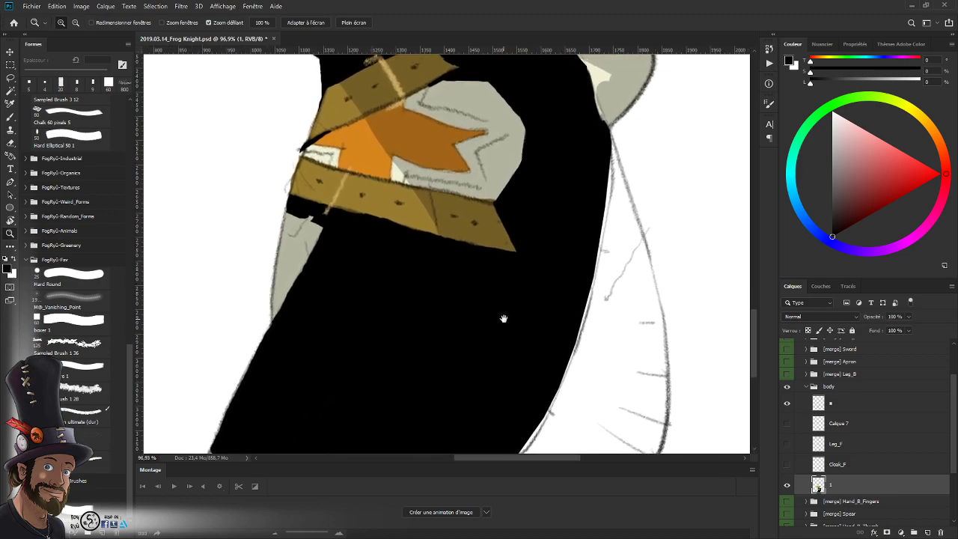
key(l)
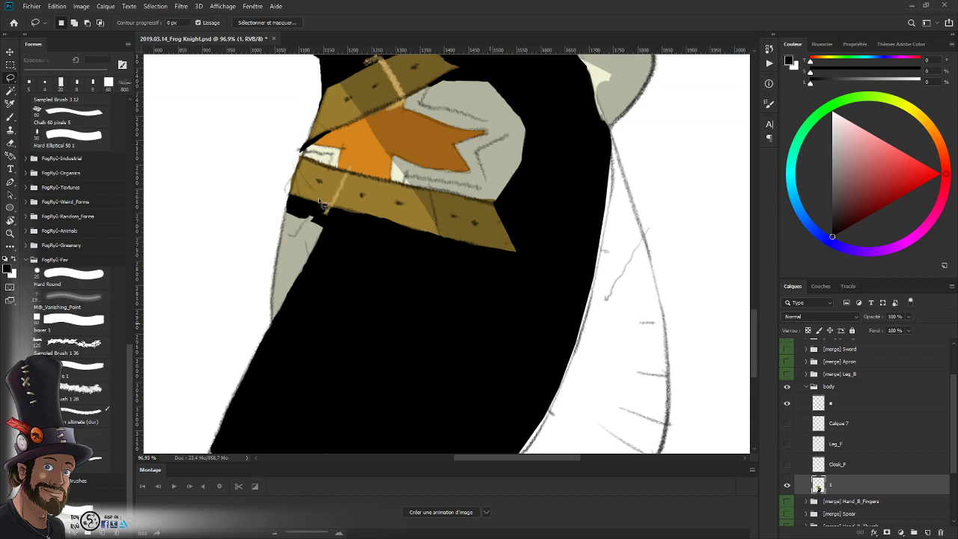
mouse_move(288, 200)
mouse_down()
mouse_move(326, 221)
mouse_move(388, 228)
mouse_move(431, 245)
mouse_move(474, 243)
mouse_move(532, 264)
mouse_move(517, 219)
mouse_move(521, 100)
mouse_move(541, 107)
mouse_move(537, 277)
mouse_move(508, 264)
mouse_up()
mouse_move(544, 211)
mouse_down()
mouse_move(559, 136)
mouse_move(561, 16)
mouse_move(556, 151)
mouse_move(528, 204)
mouse_move(531, 215)
mouse_move(569, 114)
mouse_move(558, 160)
mouse_move(593, 188)
mouse_move(598, 233)
mouse_move(617, 263)
mouse_move(597, 518)
mouse_move(601, 431)
mouse_move(590, 451)
mouse_move(493, 481)
mouse_move(494, 376)
mouse_move(203, 355)
mouse_move(214, 126)
mouse_move(248, 11)
mouse_move(286, 182)
mouse_move(299, 202)
mouse_up()
key(ctrl+x)
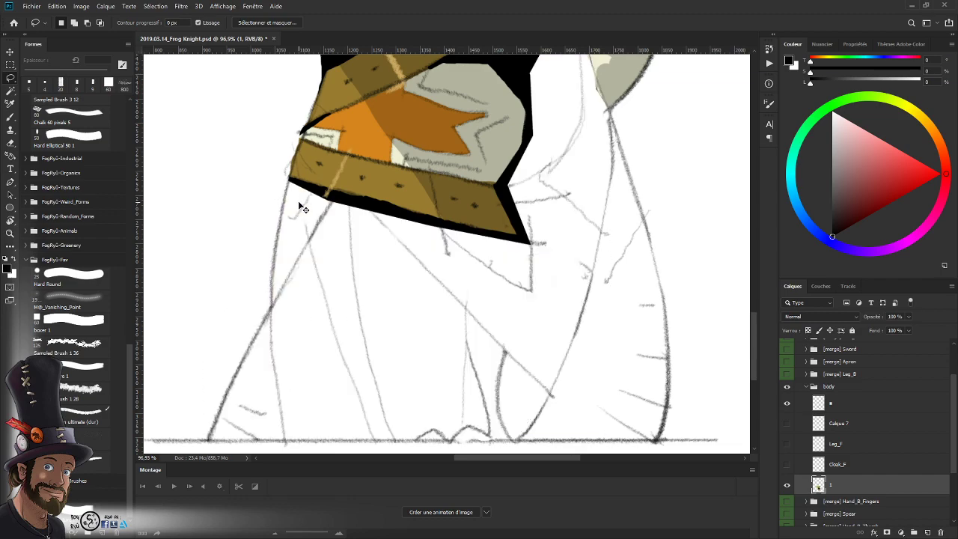
key(ctrl+v)
- Move the pasted lower-body layer Calque 8 below layer 1 and load its outline as a selection
key(z)
alt+click(503, 278)
drag(496, 307, 478, 343)
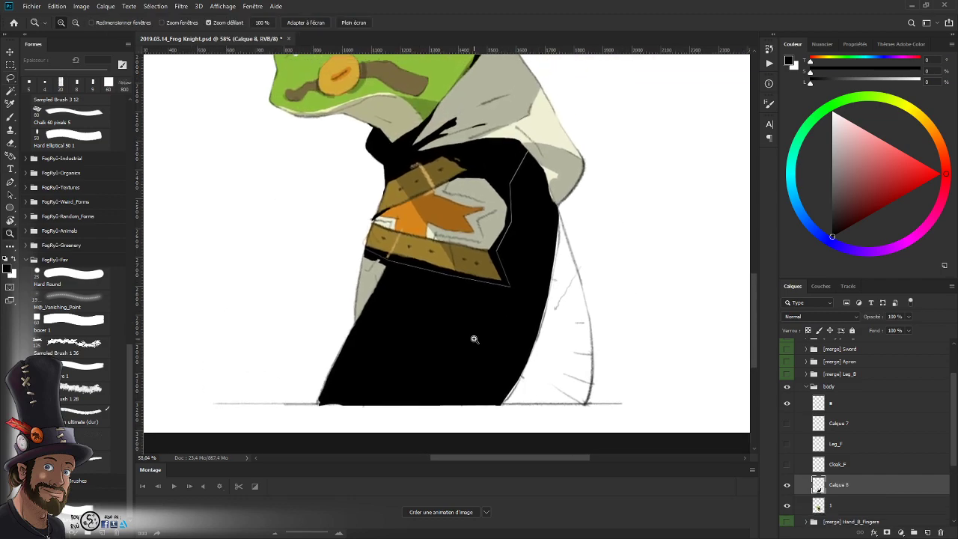
drag(476, 262, 473, 299)
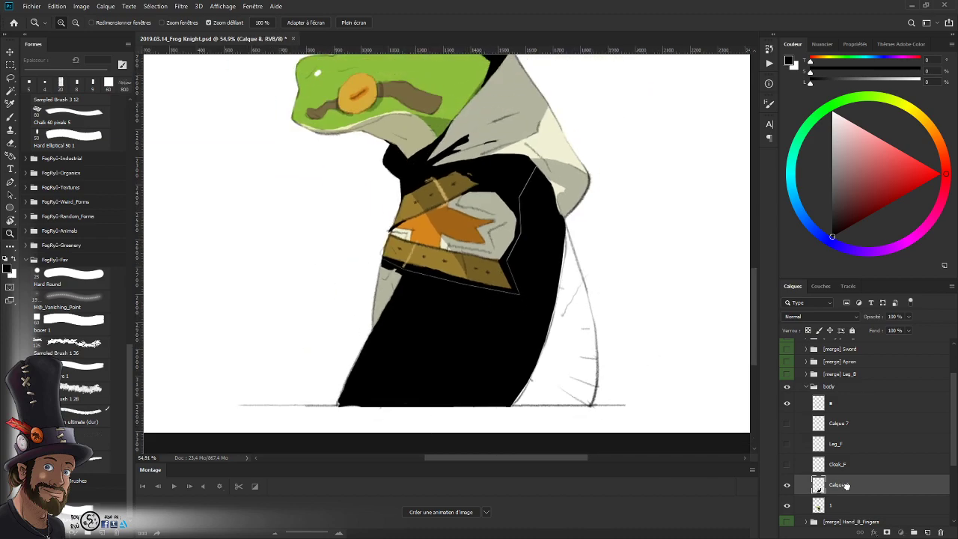
drag(846, 486, 854, 508)
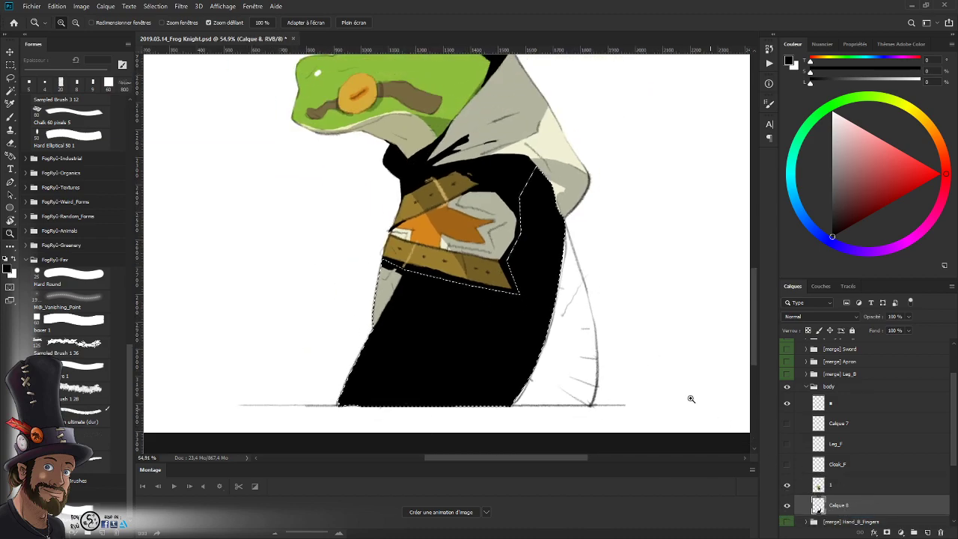
- Extend the lower-body selection upward behind the belts and torso with a rounded shape
drag(500, 267, 531, 278)
key(l)
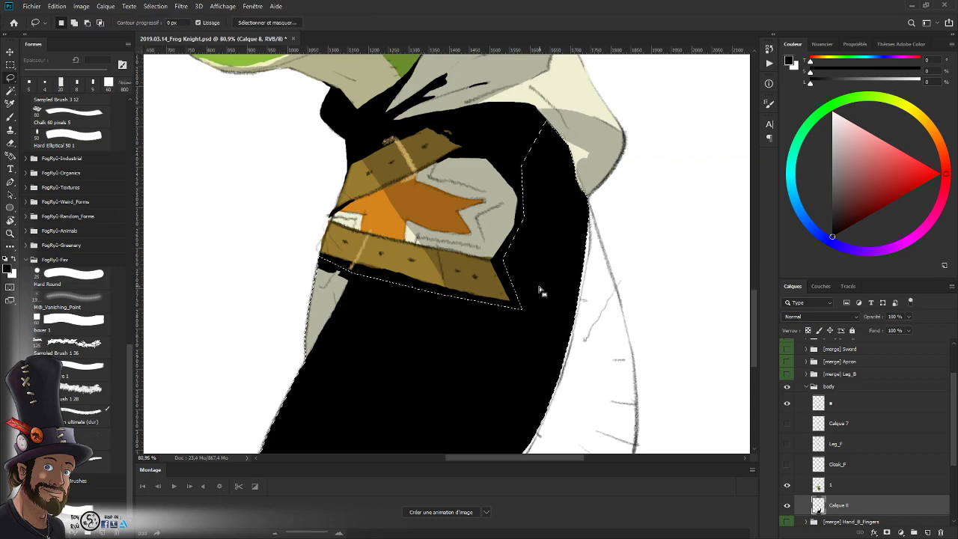
mouse_move(550, 127)
mouse_down()
mouse_move(512, 97)
mouse_move(449, 99)
mouse_move(371, 159)
mouse_move(343, 196)
mouse_move(320, 258)
mouse_move(325, 271)
mouse_move(522, 306)
mouse_move(516, 299)
mouse_move(540, 313)
mouse_move(533, 260)
mouse_up()
key(w)
key(z)
key(space)
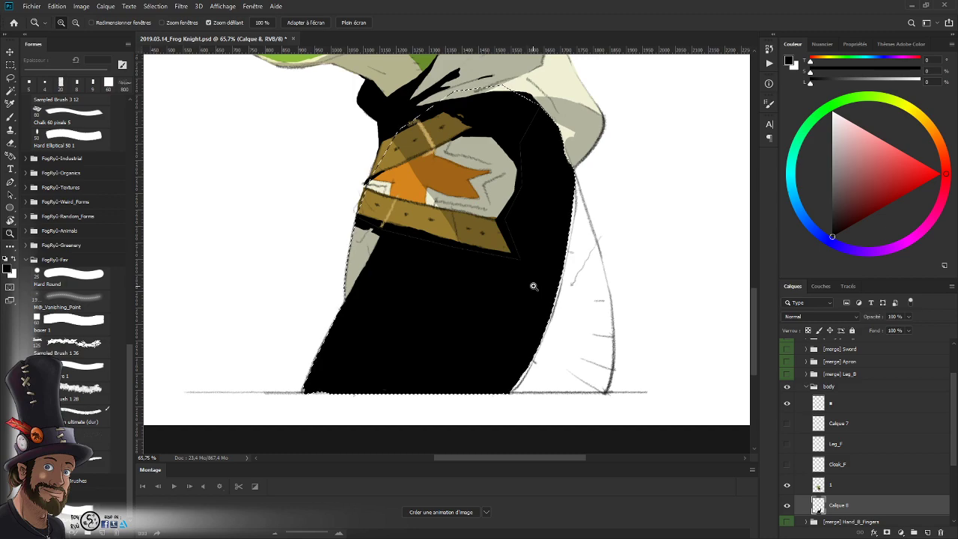
- Remove the lower body from the selection along a diagonal curve running from the front of the belt down to the back
key(l)
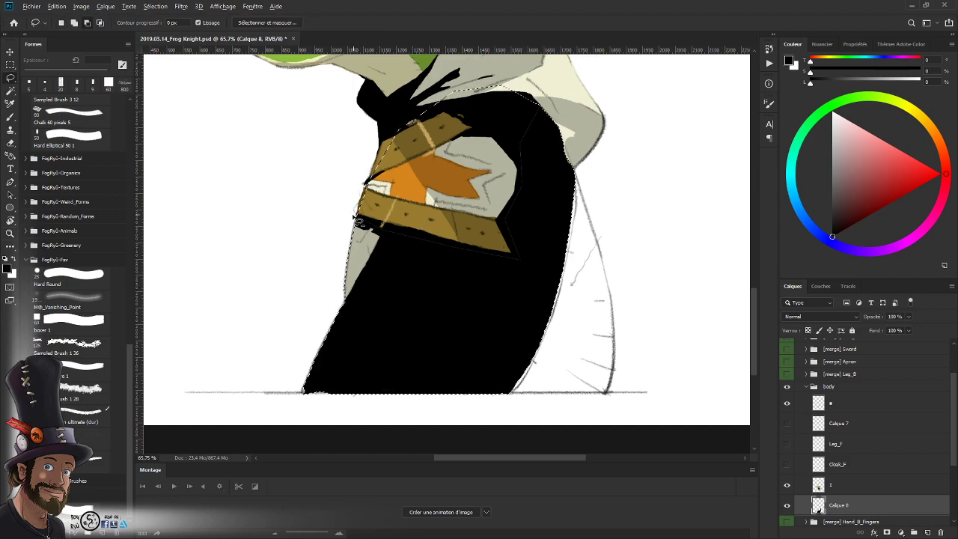
mouse_move(356, 218)
mouse_down()
mouse_move(394, 238)
mouse_move(373, 282)
mouse_move(321, 332)
mouse_move(297, 309)
mouse_up()
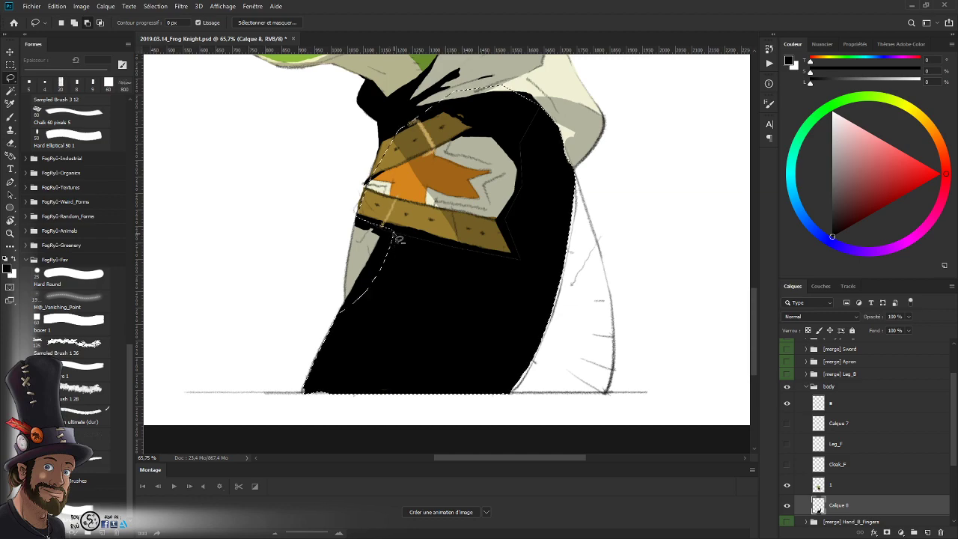
key(shift)
mouse_move(360, 225)
mouse_down()
mouse_move(403, 241)
mouse_move(413, 192)
mouse_move(392, 255)
mouse_move(393, 245)
mouse_move(571, 343)
mouse_move(529, 413)
mouse_move(343, 419)
mouse_move(264, 322)
mouse_up()
key(alt)
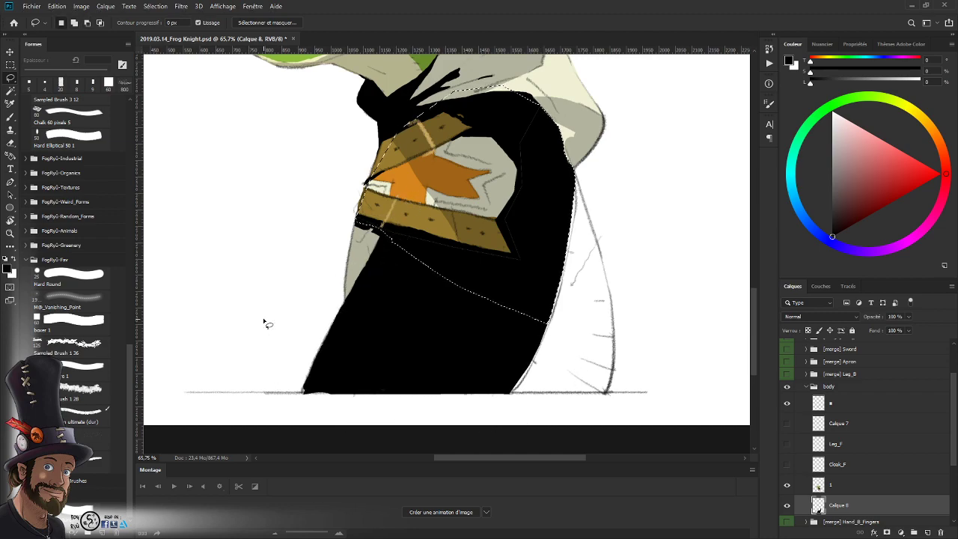
- Add a curved strip along the lower back down to the ground line to the selection, fill it with black on Calque 8 and deselect
key(shift)
mouse_move(579, 207)
mouse_down()
mouse_move(581, 316)
mouse_move(564, 395)
mouse_up()
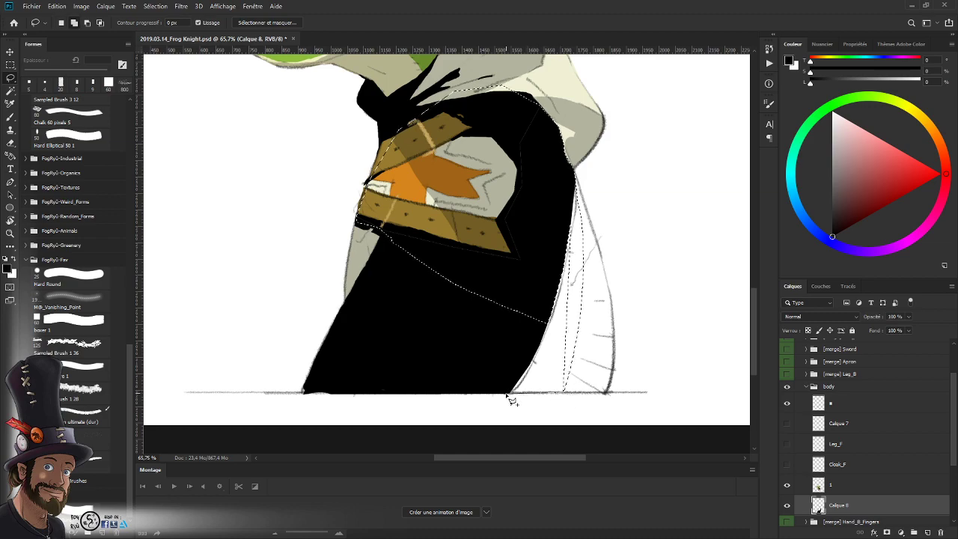
mouse_move(509, 395)
mouse_down()
mouse_move(529, 299)
mouse_move(573, 198)
mouse_move(578, 299)
mouse_move(565, 394)
mouse_up()
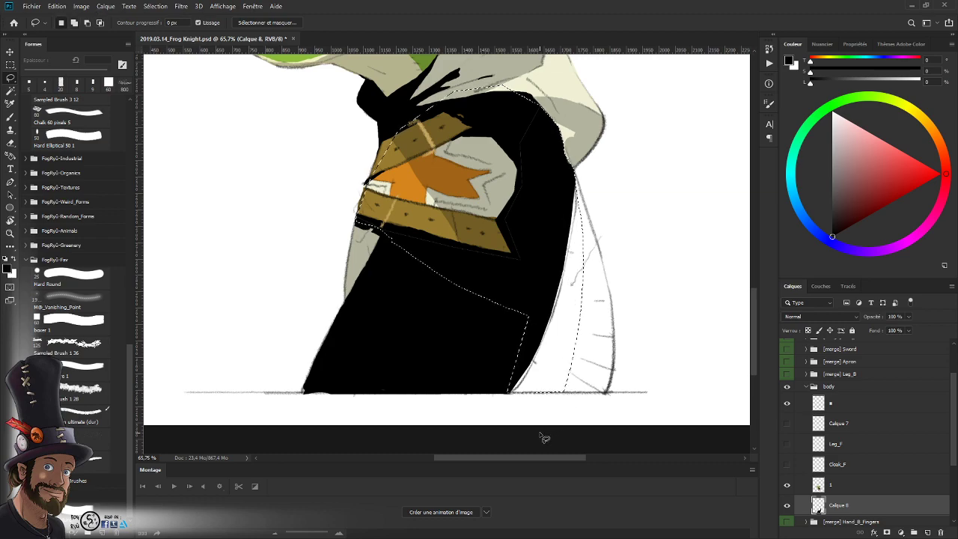
key(shift+F5)
key(Return)
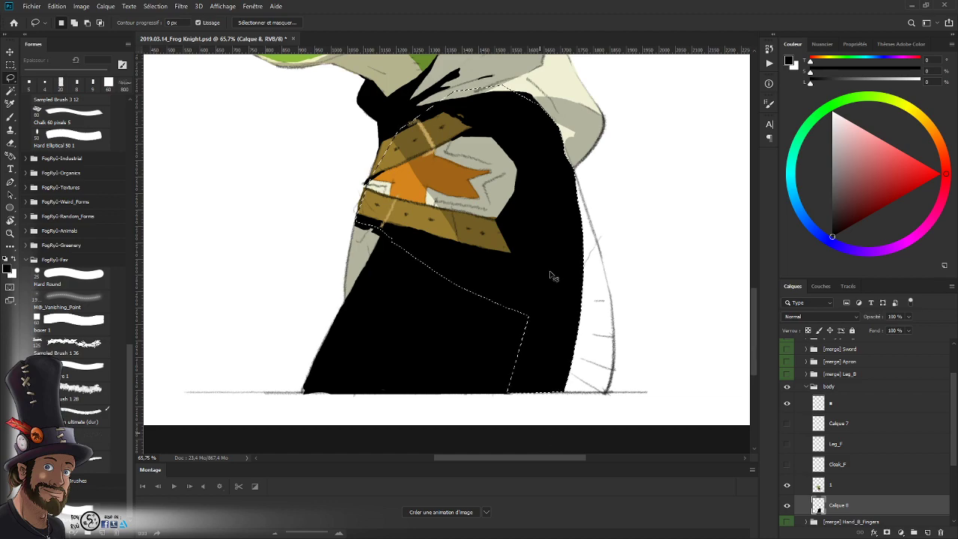
key(z)
mouse_move(551, 262)
mouse_down()
mouse_move(517, 284)
mouse_move(548, 288)
mouse_move(513, 317)
mouse_up()
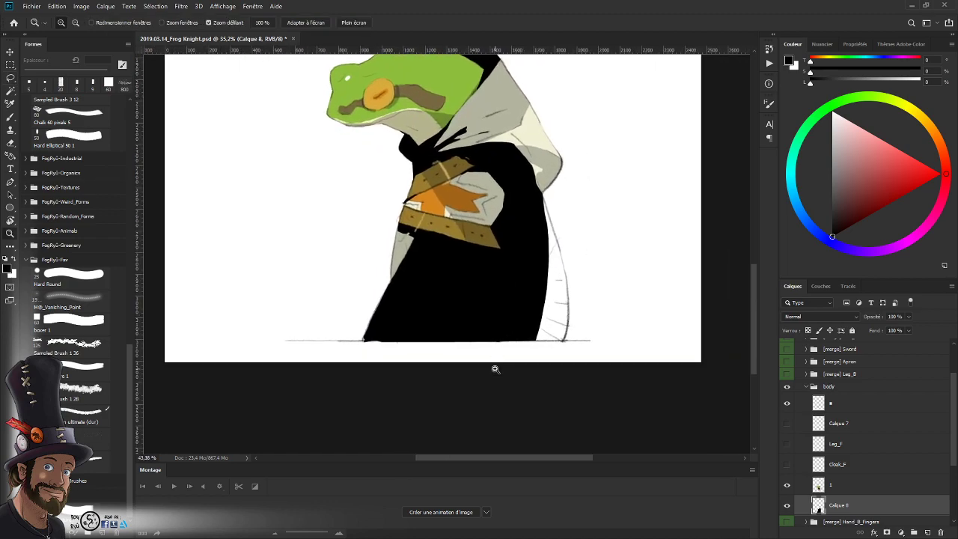
ctrl+click(818, 505)
key(ctrl+d)
- Check the Cloak_B group, Calque 8 and layer 1 by toggling their visibility, leaving only Calque 8 hidden among layer 1 and itself
drag(951, 415, 948, 451)
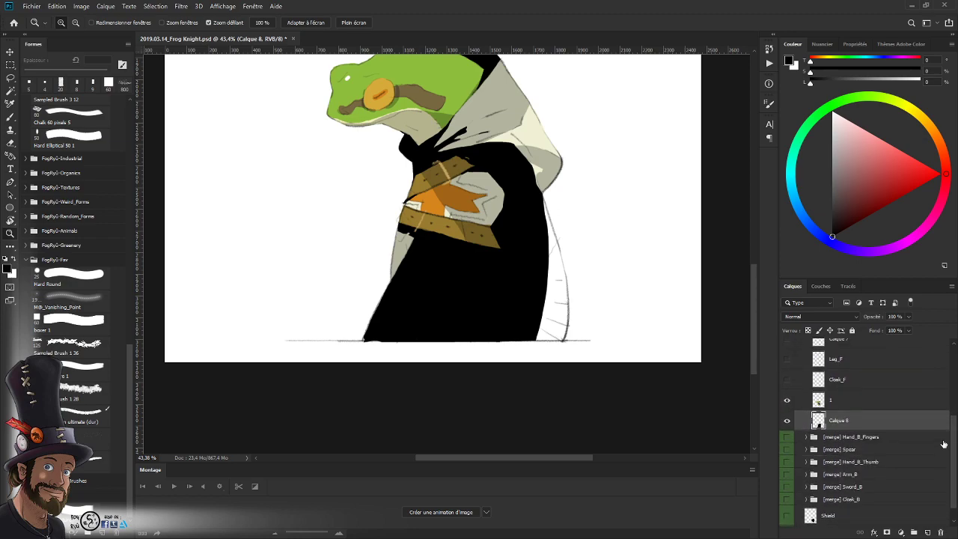
click(786, 500)
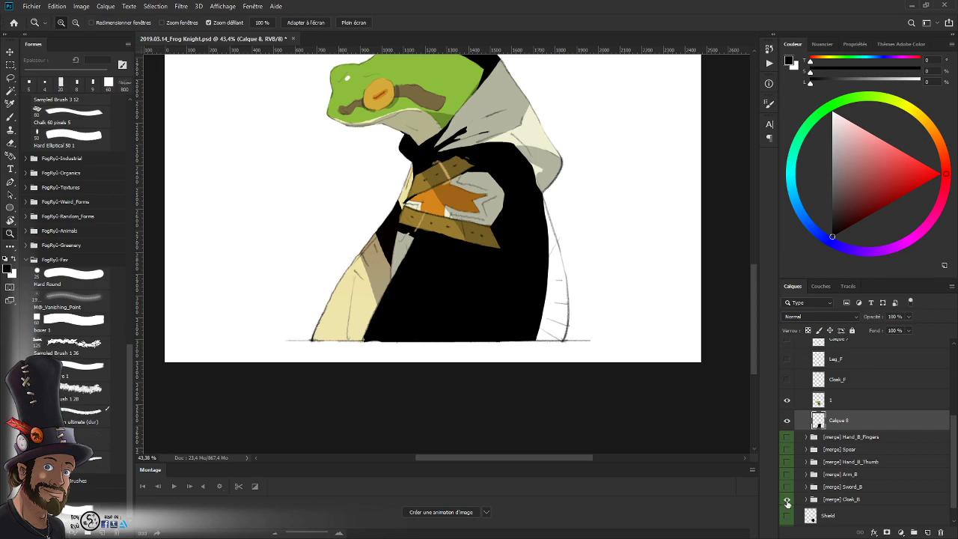
click(786, 500)
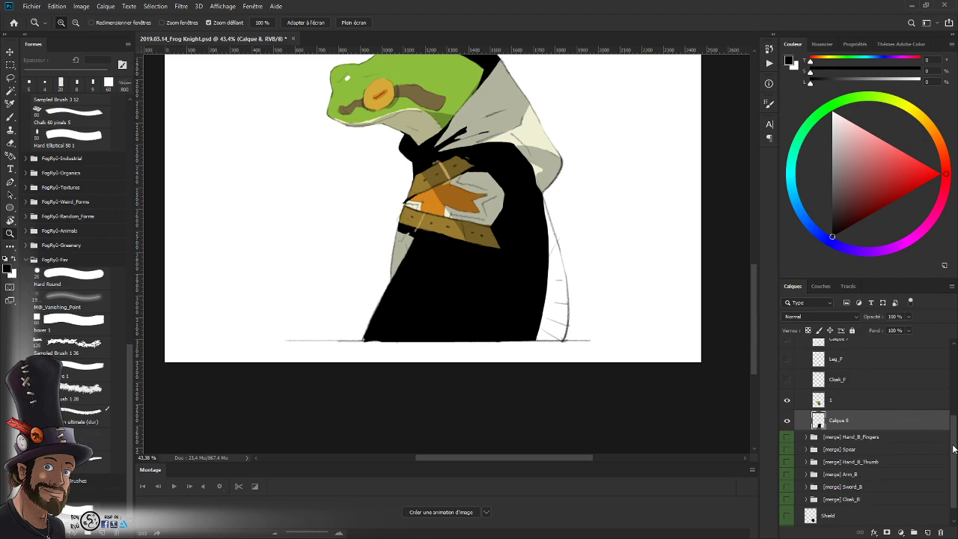
scroll(953, 448, up, 2)
click(786, 461)
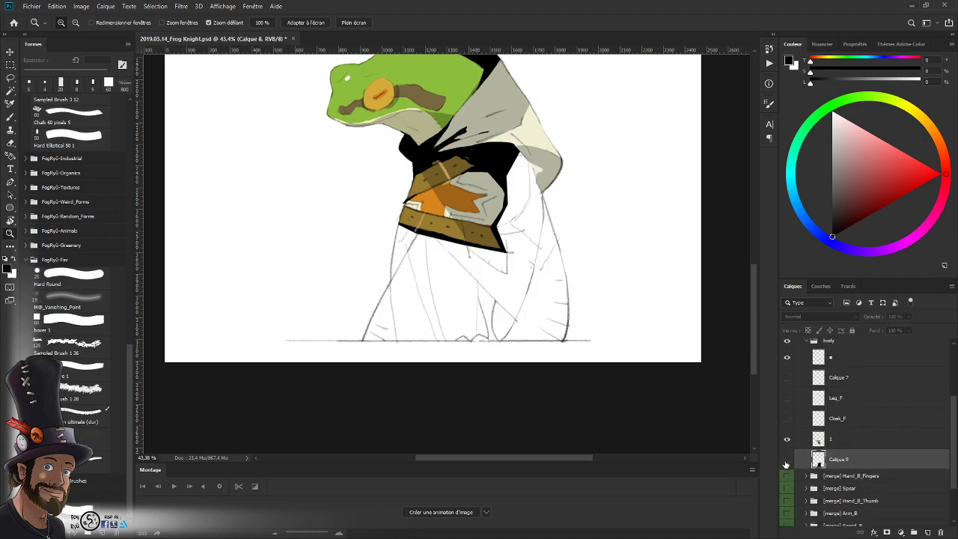
click(786, 463)
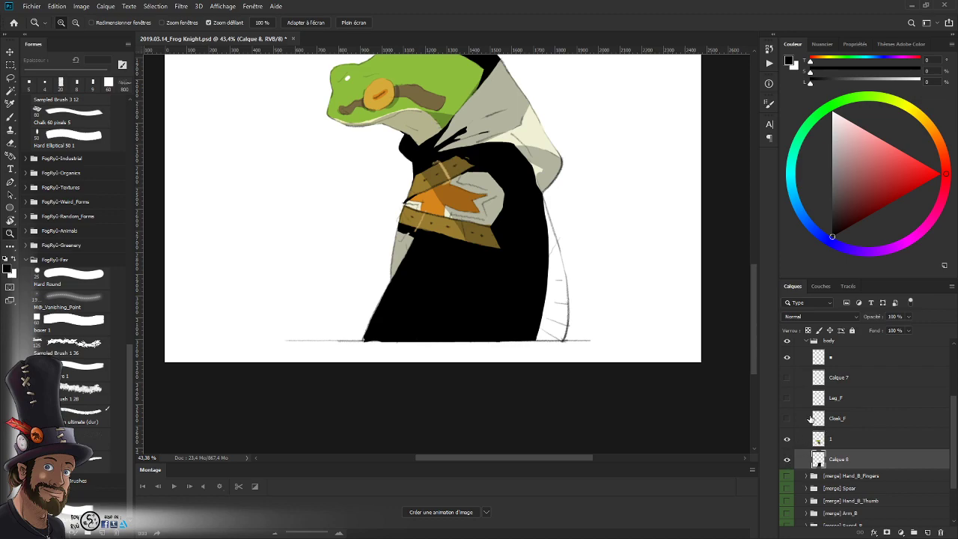
click(787, 460)
click(786, 439)
click(787, 439)
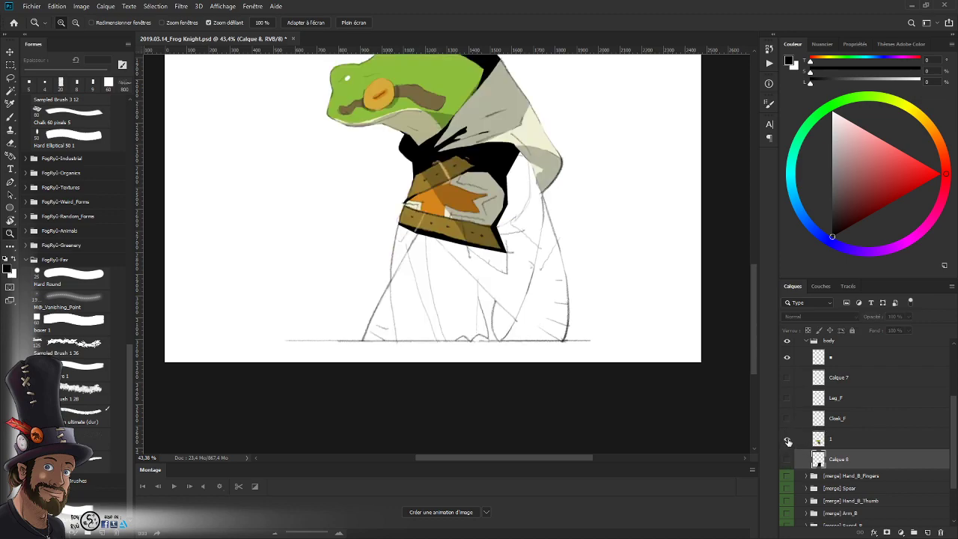
- Identify the front arm by toggling the [merge] Arm_L group's visibility and rename the group [merge] Arm_F
drag(548, 225, 510, 263)
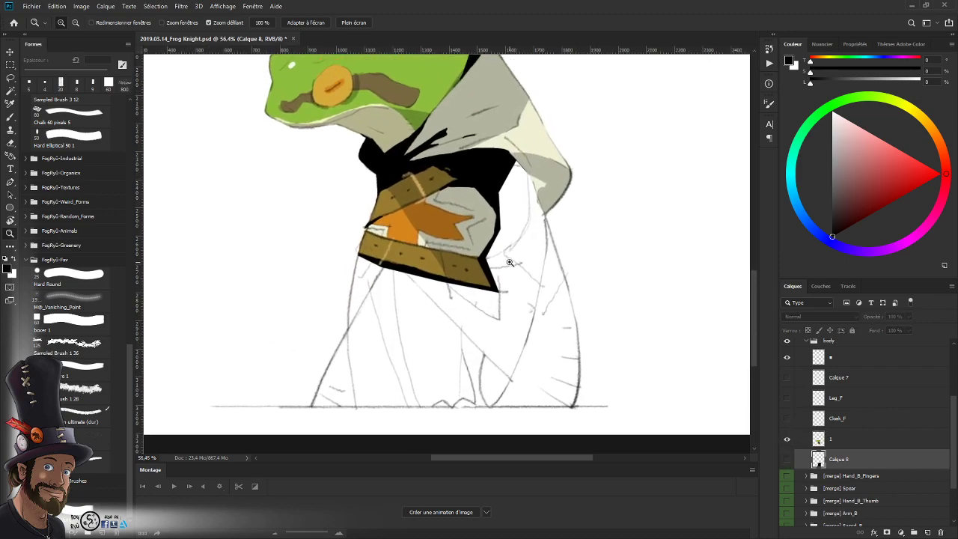
click(842, 446)
scroll(531, 260, up, 2)
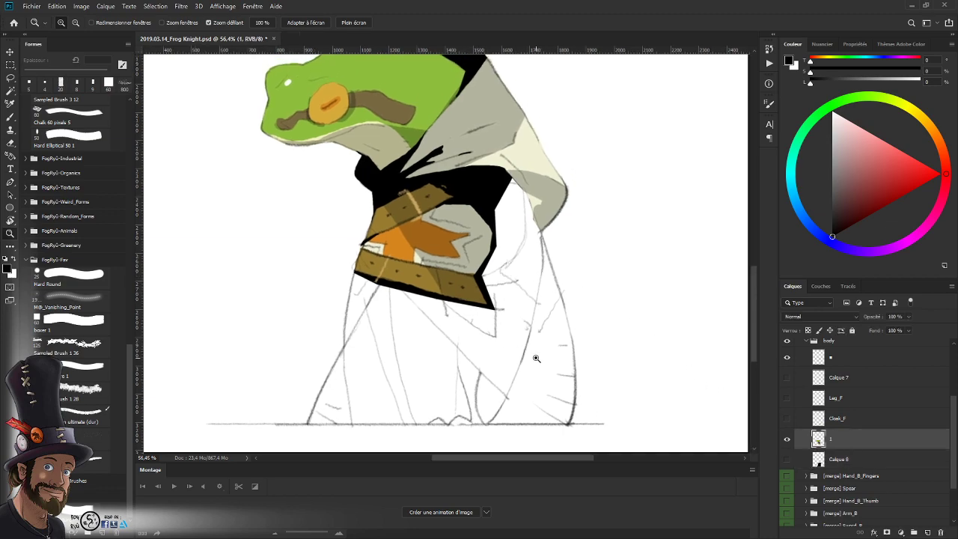
drag(950, 423, 956, 374)
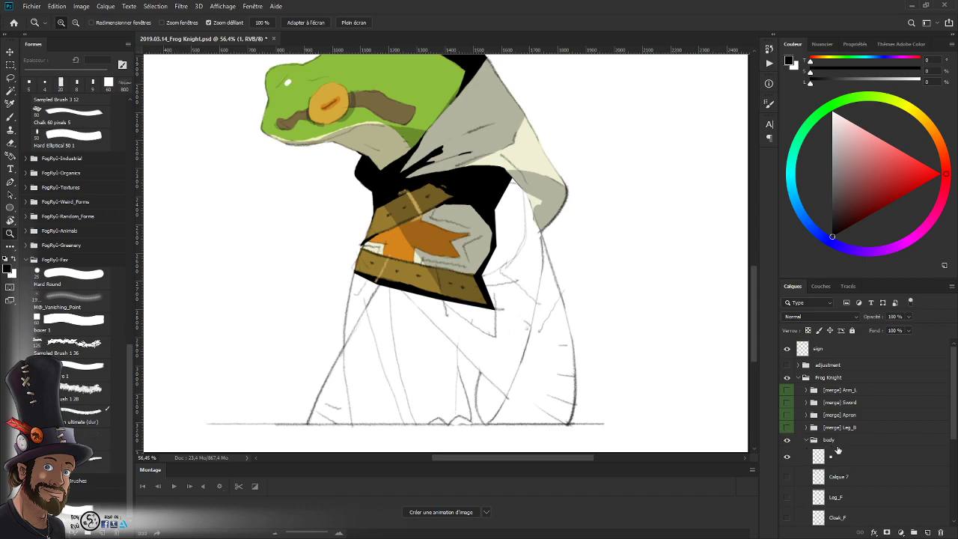
click(787, 391)
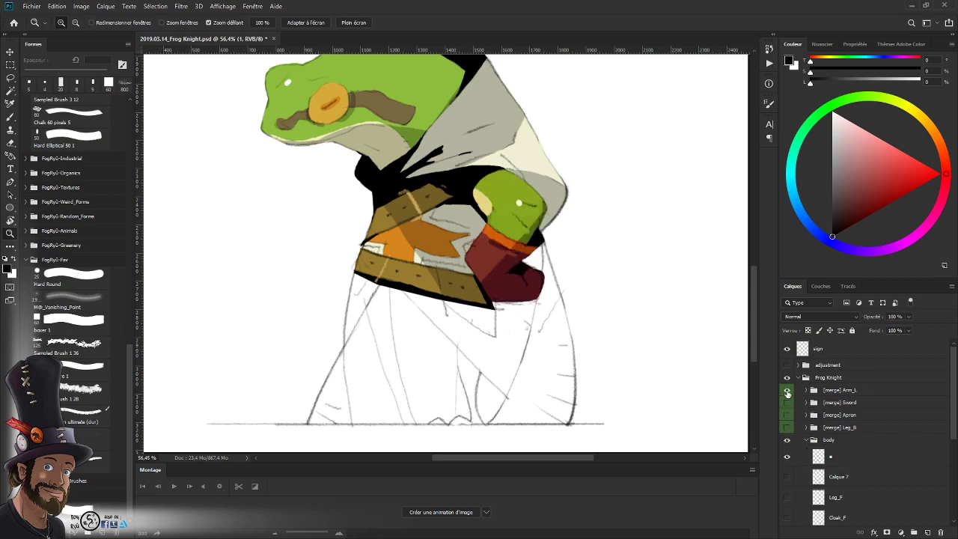
click(786, 390)
double_click(840, 389)
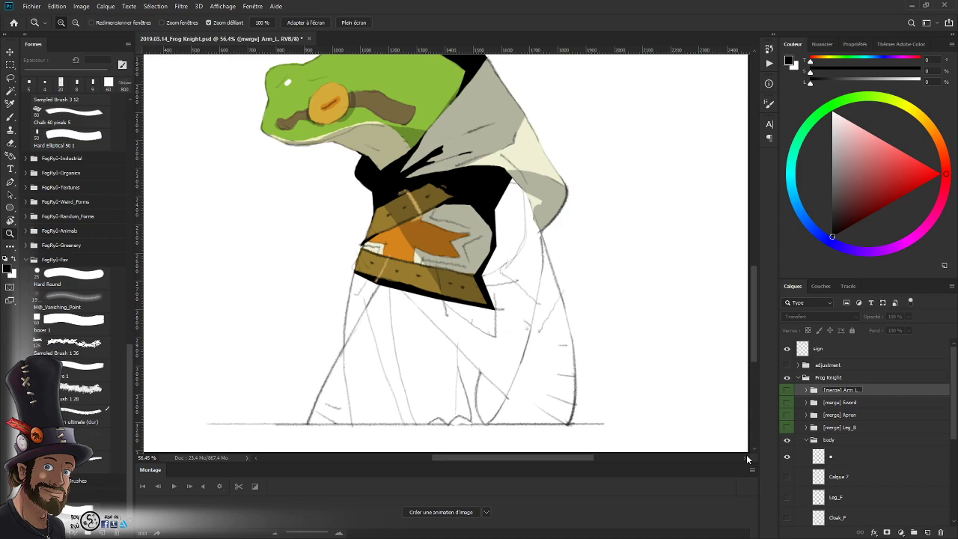
key(BackSpace)
text(F)
key(Return)
- Compare the torso with and without the front arm by toggling the Arm_F group, leaving it hidden
click(786, 390)
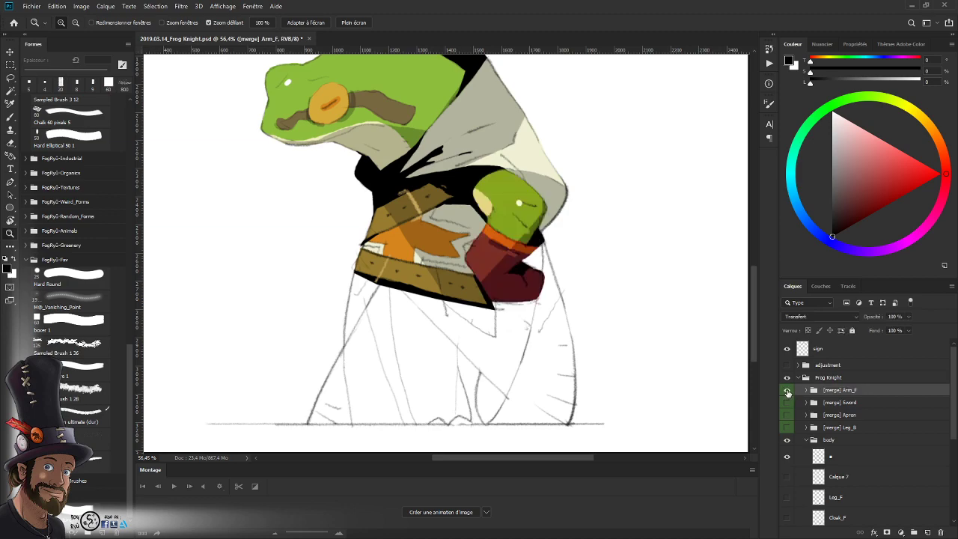
click(787, 391)
click(787, 391)
click(786, 390)
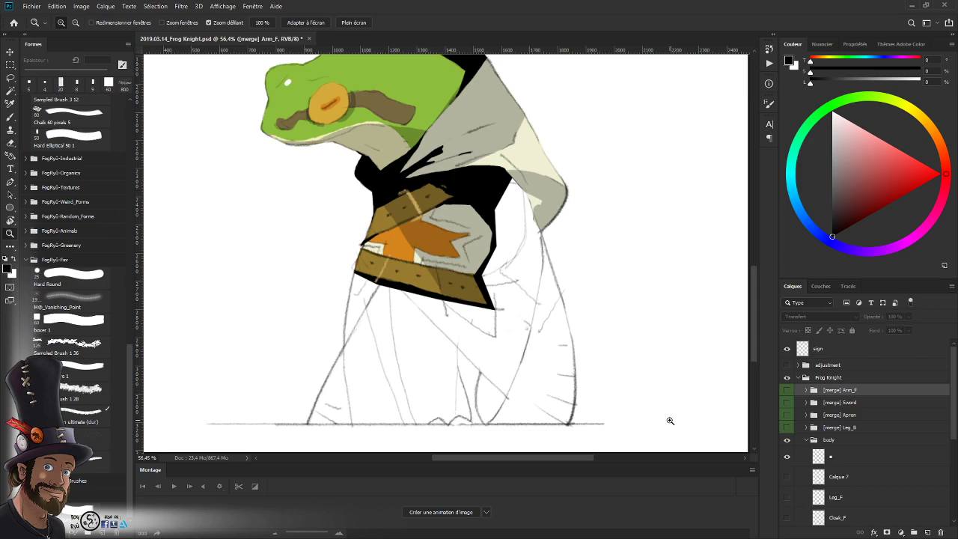
- On layer 1, lasso the missing strip along the torso's back, from the belt's rear lower corner up to the hood
drag(547, 287, 522, 345)
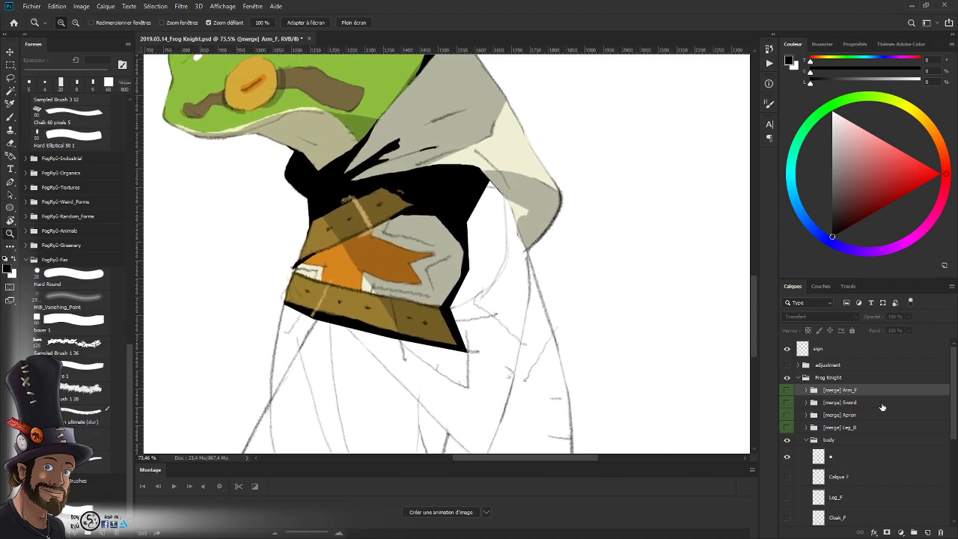
scroll(871, 449, down, 3)
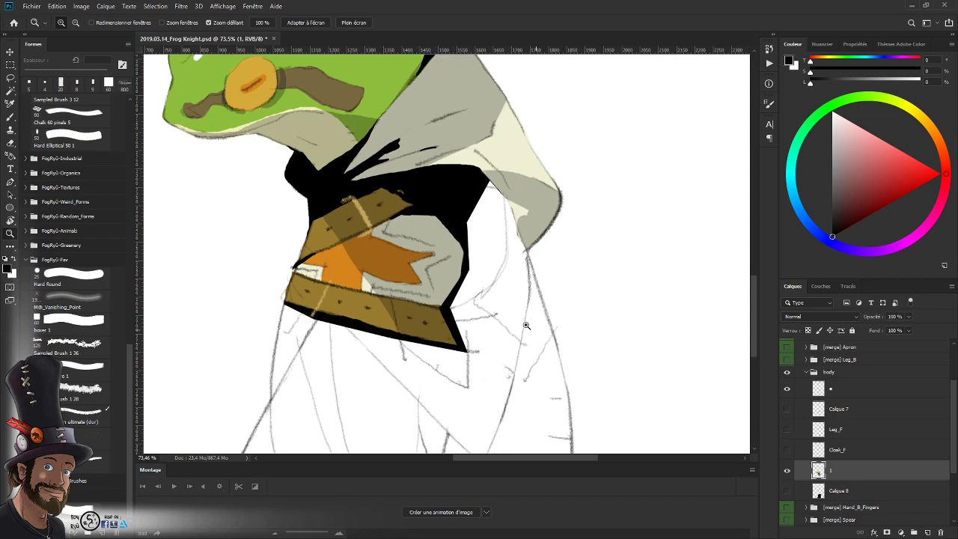
scroll(472, 301, up, 2)
key(b)
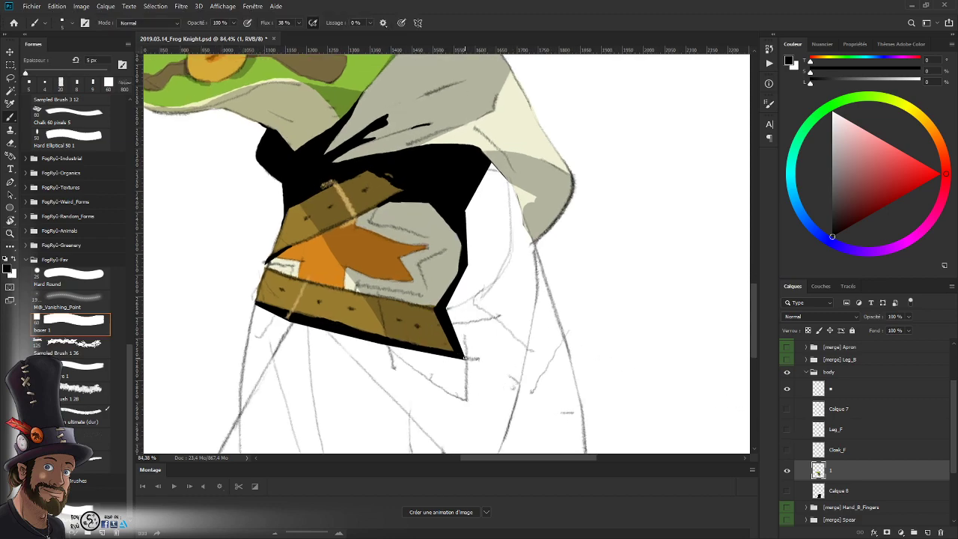
key(l)
click(465, 358)
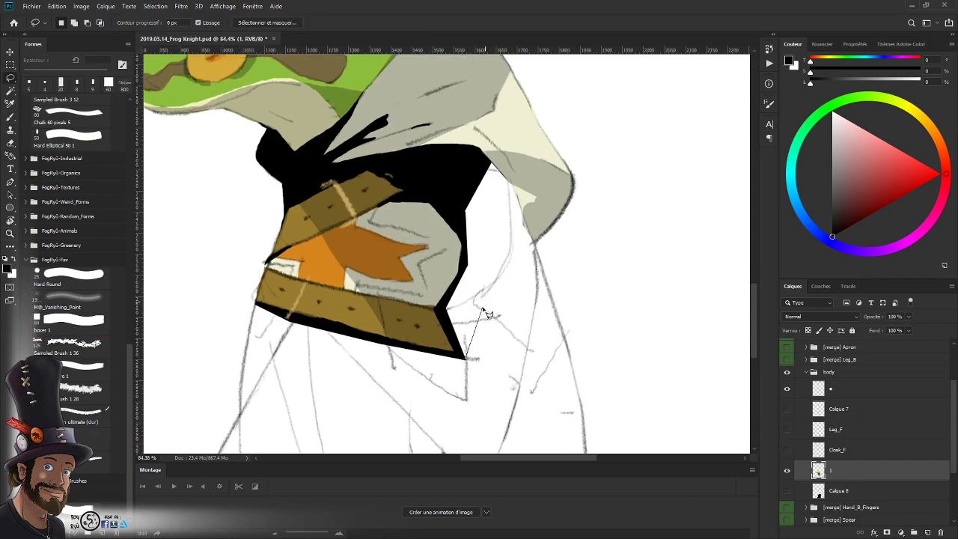
click(496, 234)
click(492, 163)
click(486, 157)
click(471, 173)
click(459, 209)
click(465, 246)
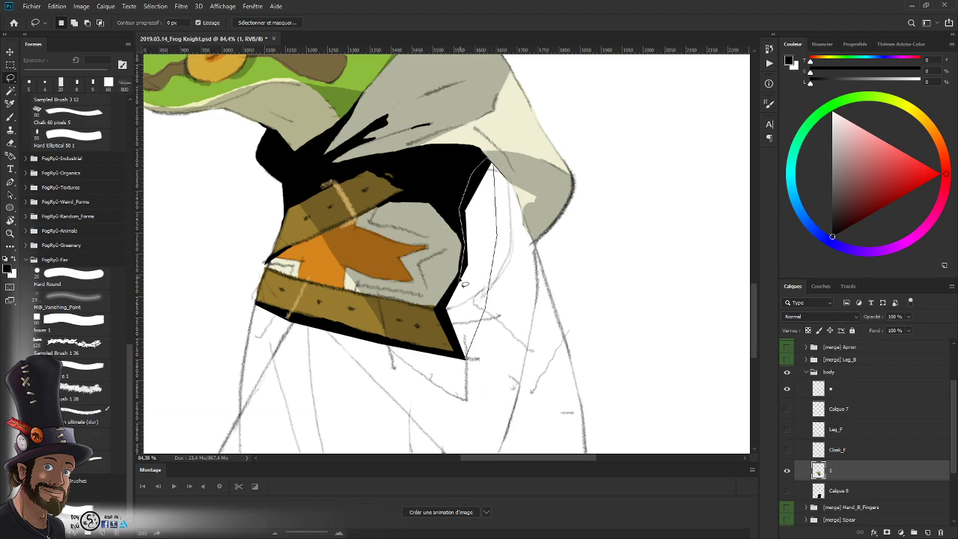
click(445, 306)
click(465, 359)
- Fill the selected back strip with black and deselect
key(shift+F5)
key(Return)
key(ctrl+d)
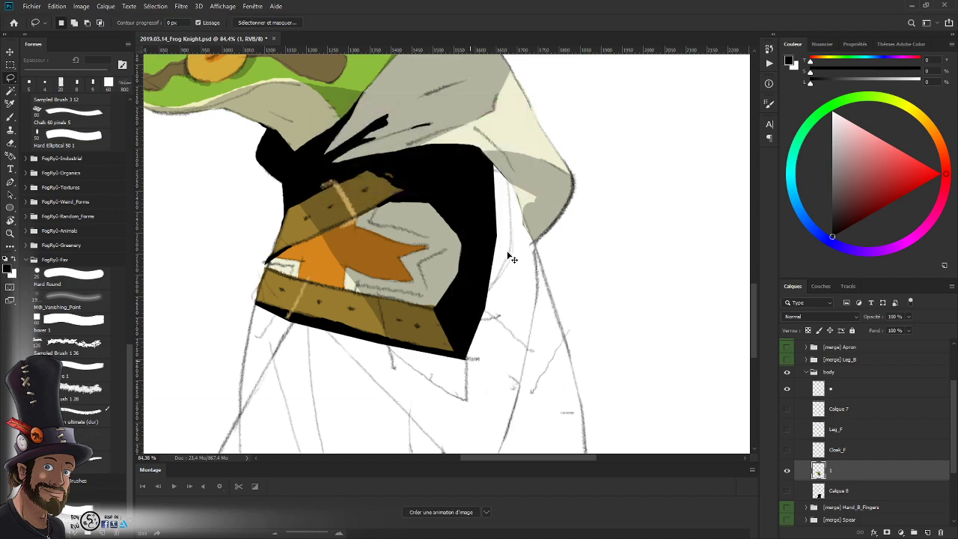
- Compare the torso with and without the Calque 8 shape by toggling that layer's visibility, leaving it hidden
key(z)
drag(510, 336, 462, 360)
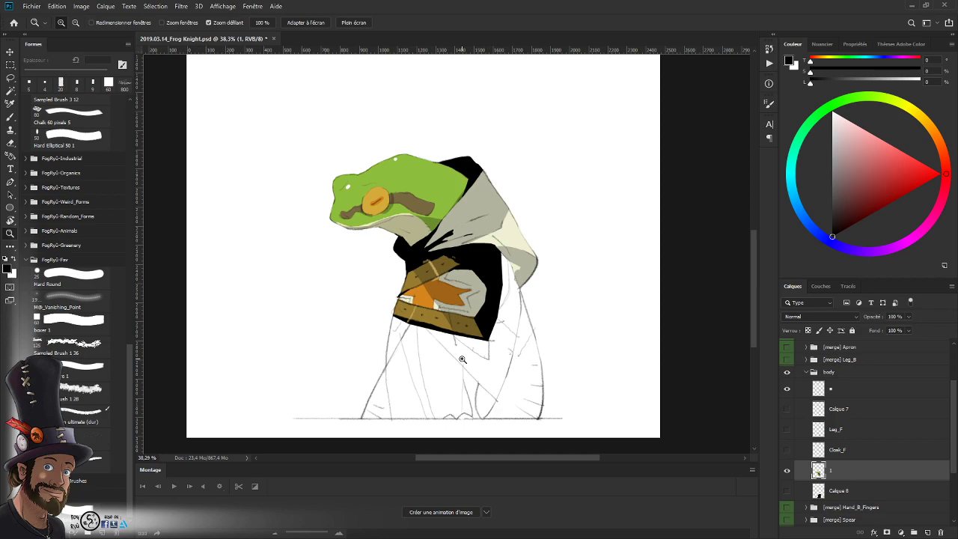
drag(512, 248, 537, 283)
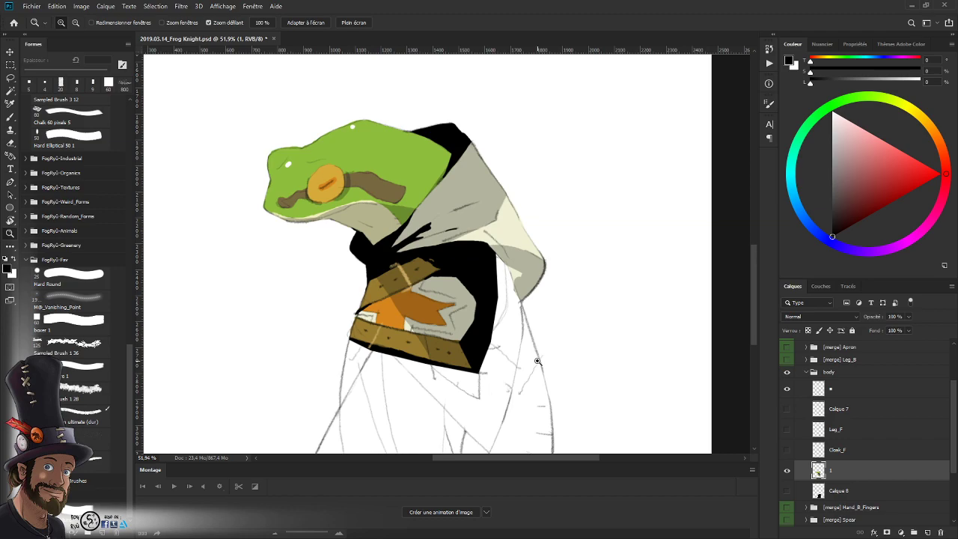
drag(556, 346, 576, 327)
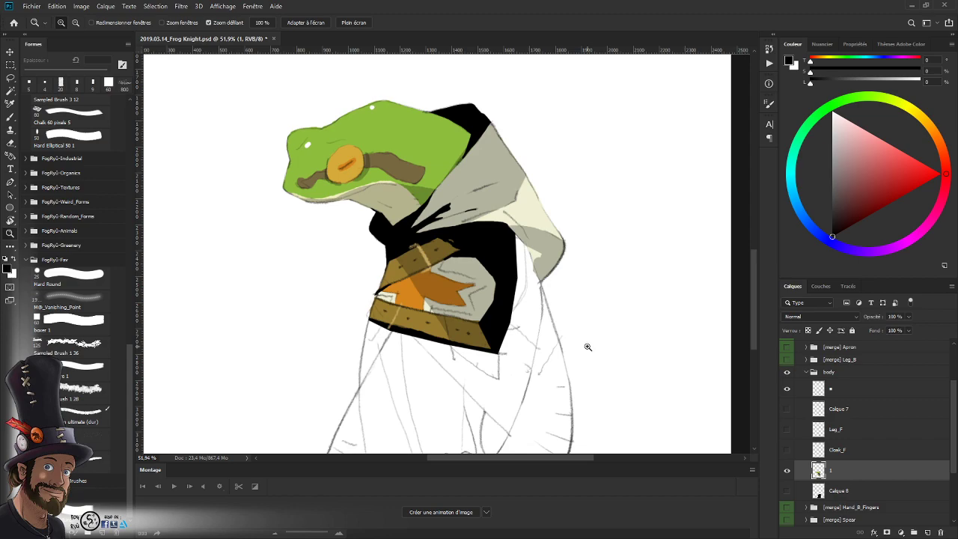
mouse_move(565, 339)
mouse_down()
mouse_move(582, 302)
mouse_move(576, 341)
mouse_up()
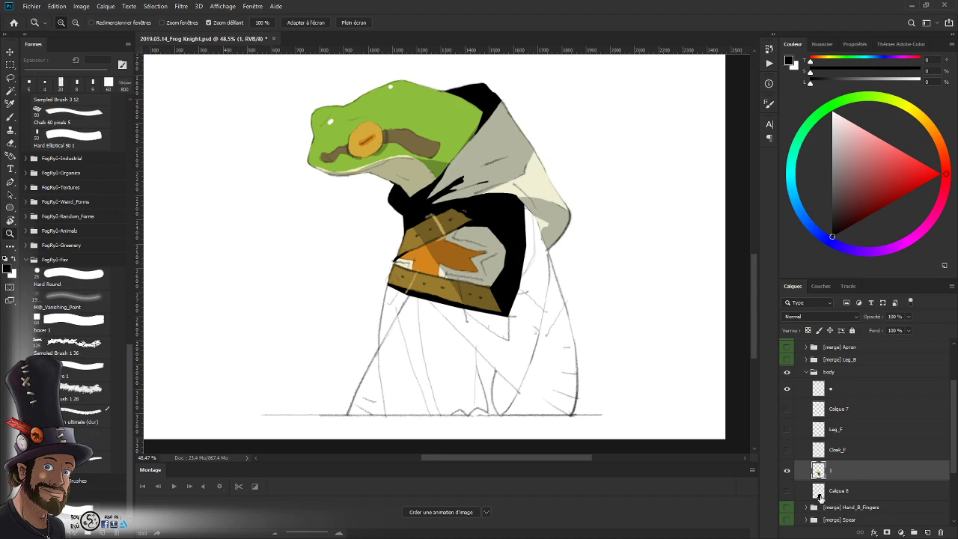
click(787, 491)
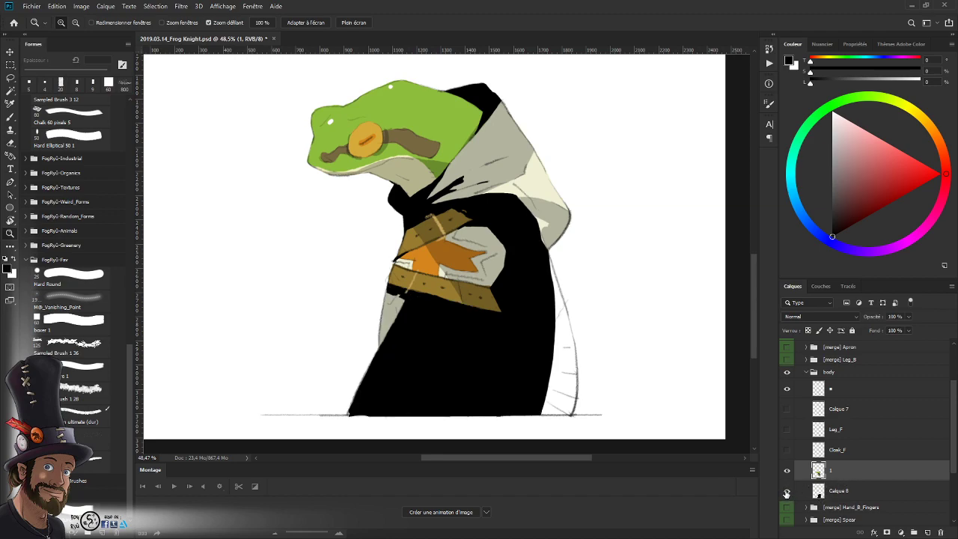
click(787, 492)
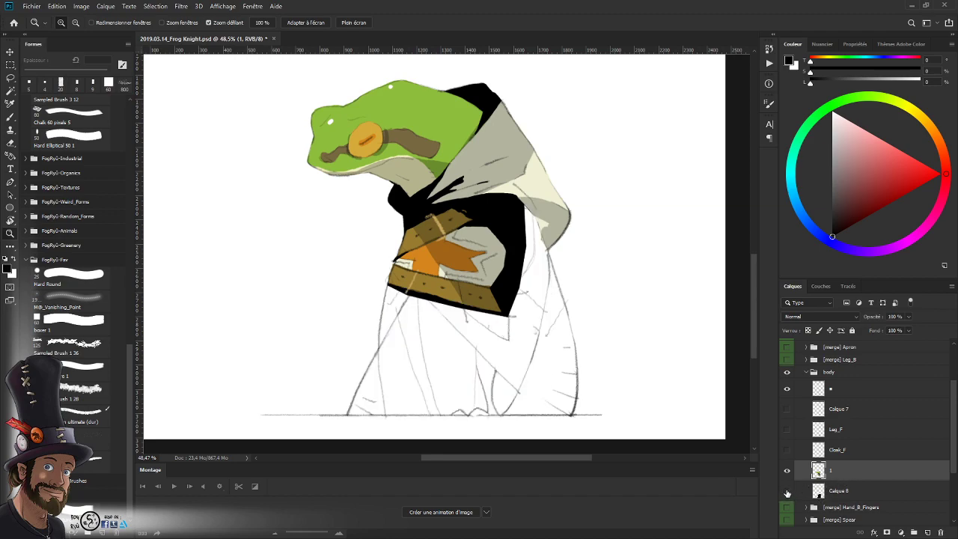
- Rename the [merge] Cloak_B group as [merge] Cloak_Side_B
drag(949, 442, 949, 492)
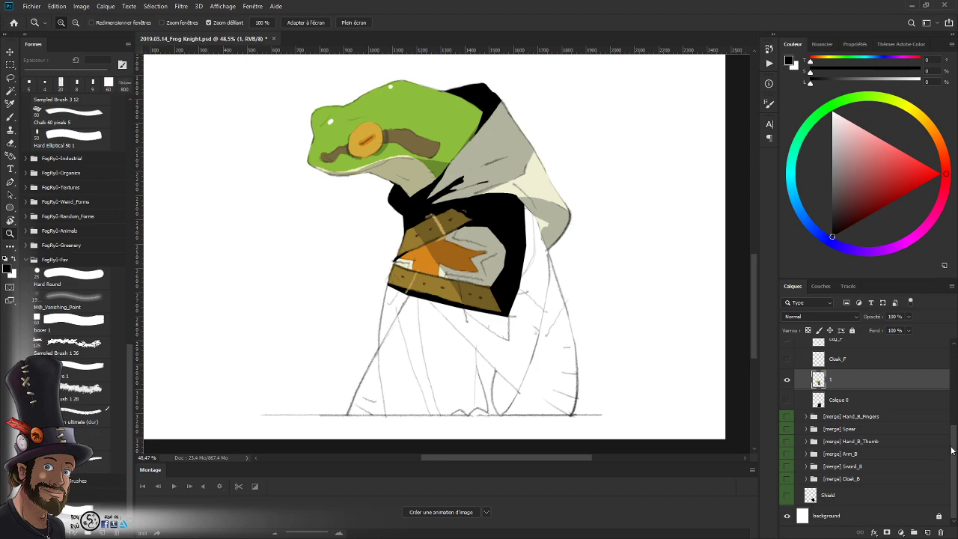
scroll(951, 450, up, 1)
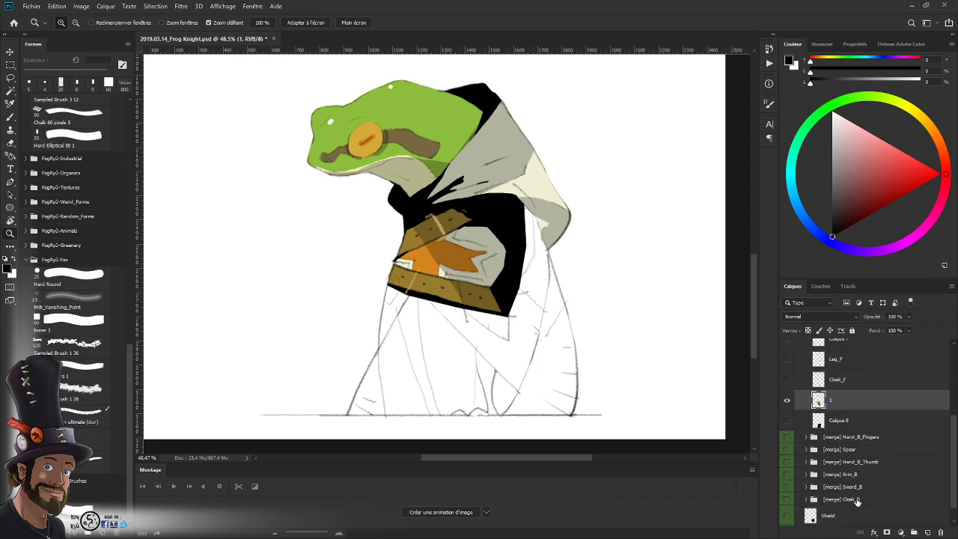
double_click(844, 499)
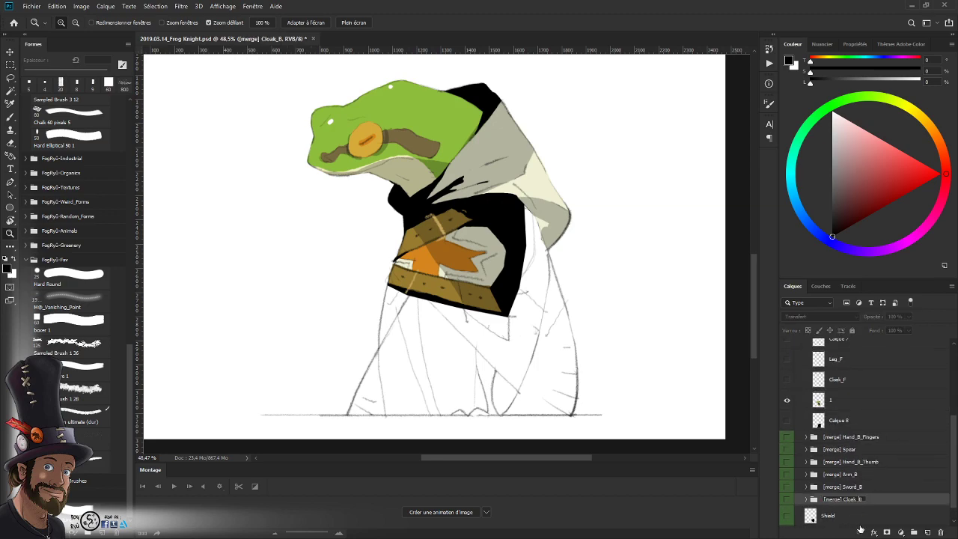
text(Side_)
key(Return)
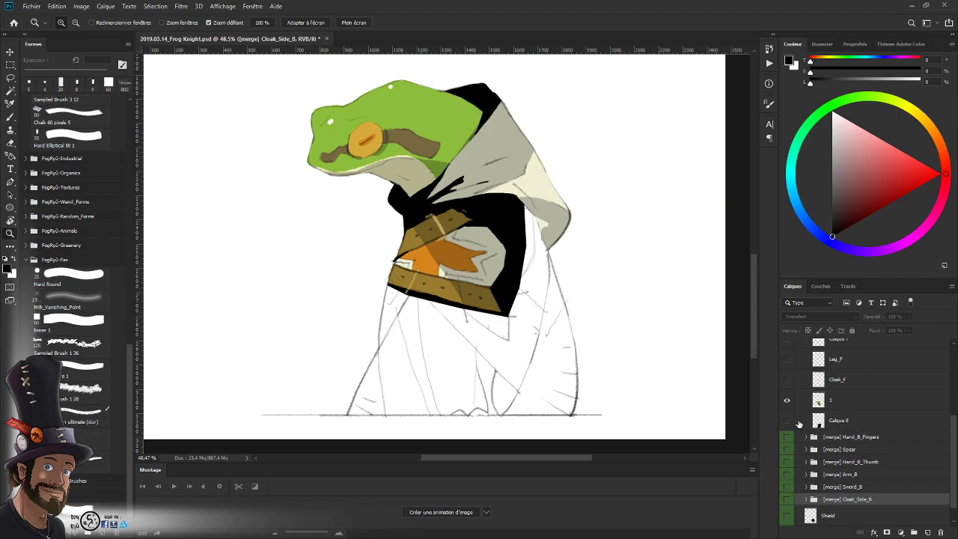
- Rename the Calque 8 layer as Cloak_B
double_click(839, 420)
text(Cloa)
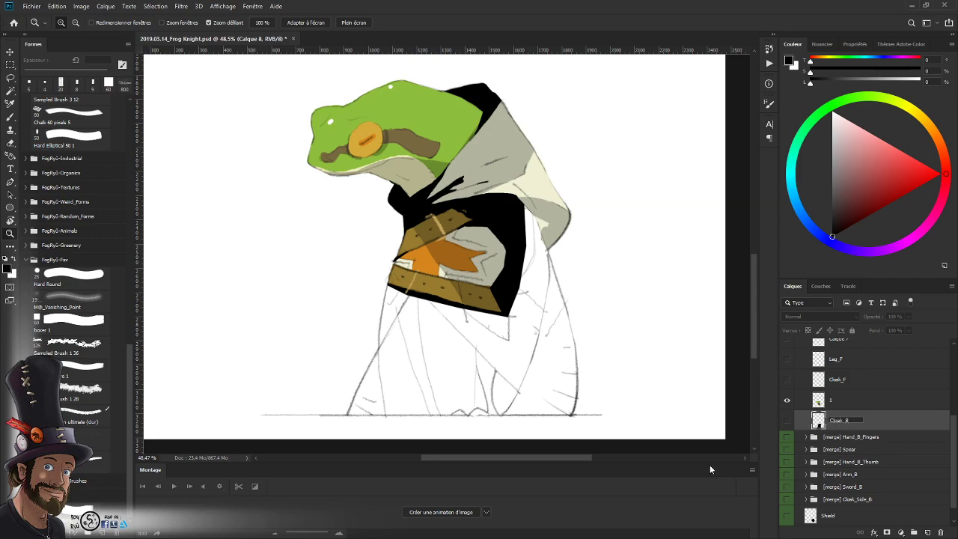
text(k_B)
key(Return)
- Check what Cloak_B and layer 1 contain by toggling their visibility, leaving Cloak_B hidden and layer 1 shown
click(787, 421)
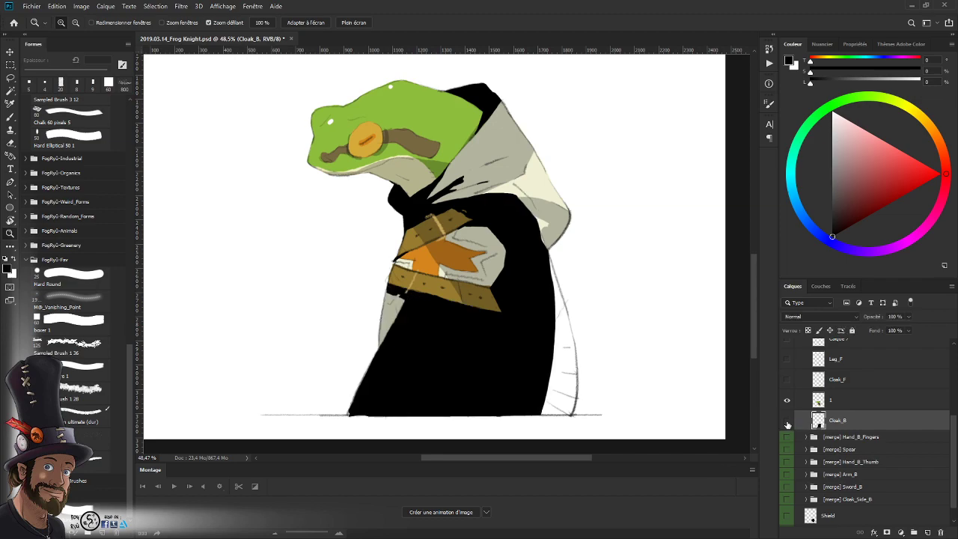
click(787, 422)
click(785, 403)
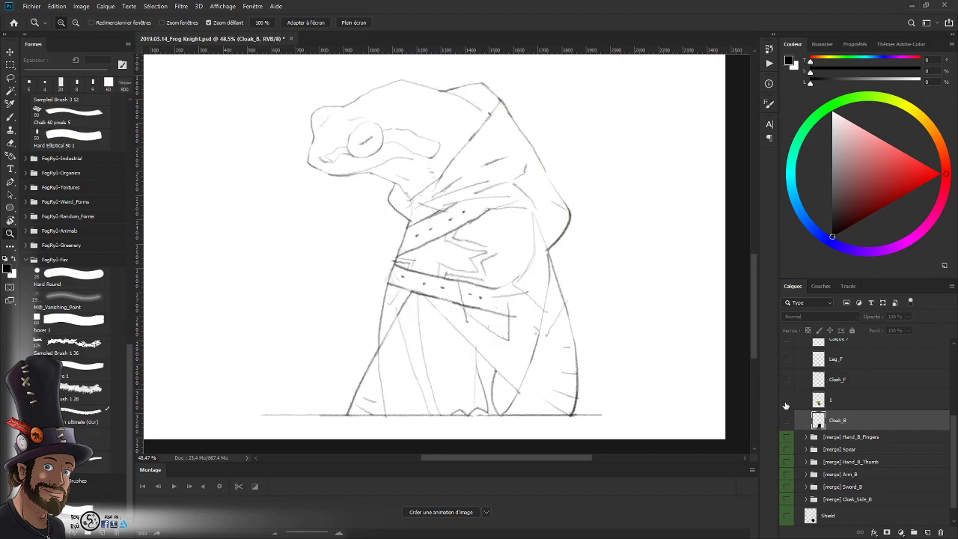
click(786, 404)
click(786, 404)
click(786, 403)
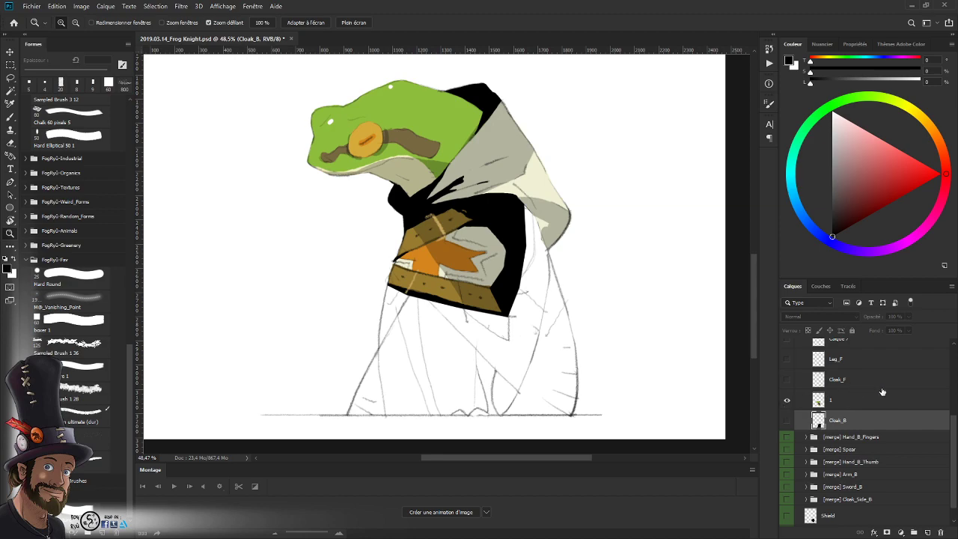
- Show the Cloak_F, Cloak_B, Leg_F and Calque 7 layers together with layer 1
scroll(952, 424, up, 2)
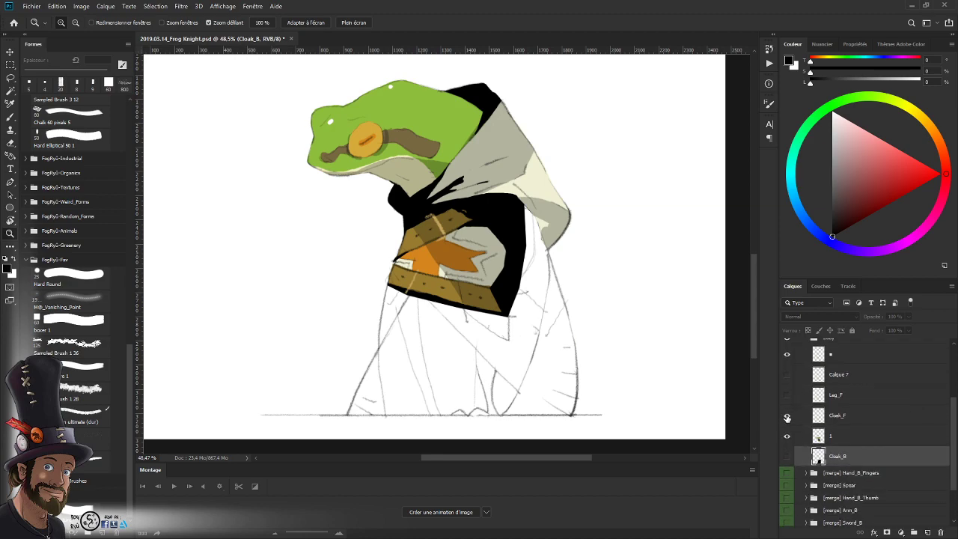
click(787, 416)
click(787, 456)
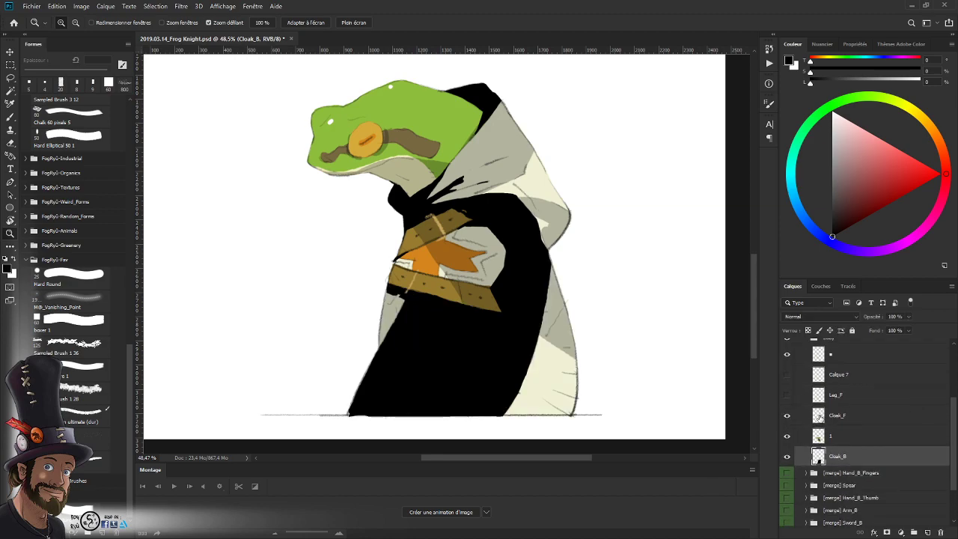
click(787, 396)
click(787, 397)
click(787, 397)
click(787, 374)
click(787, 375)
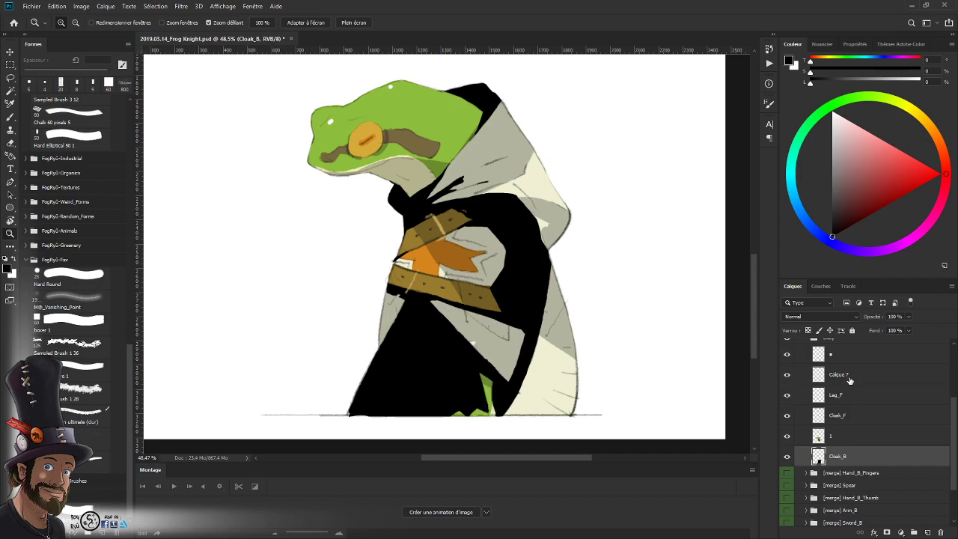
- Make layer 1 active, load its outline as a selection and extend it with the lasso below the belt and along the back
ctrl+click(820, 443)
click(835, 437)
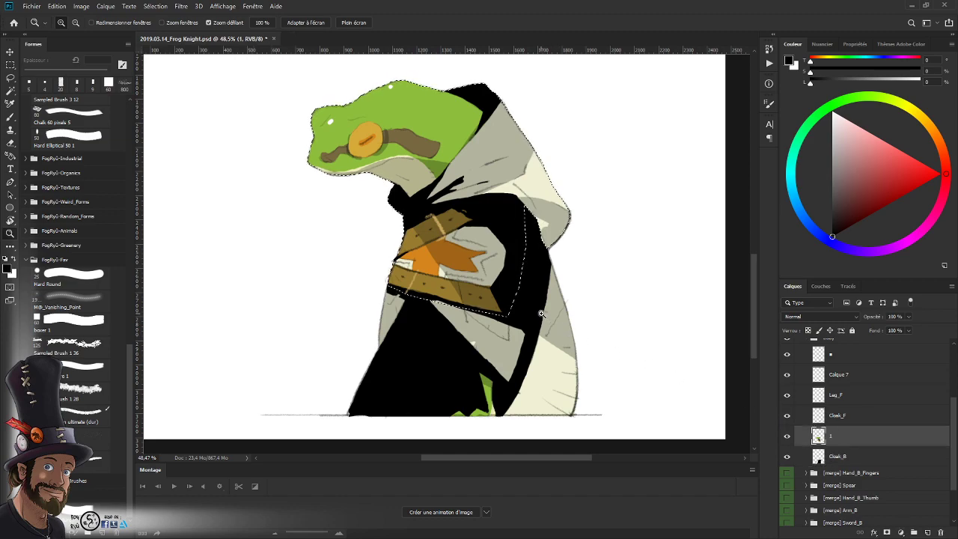
drag(554, 322, 554, 335)
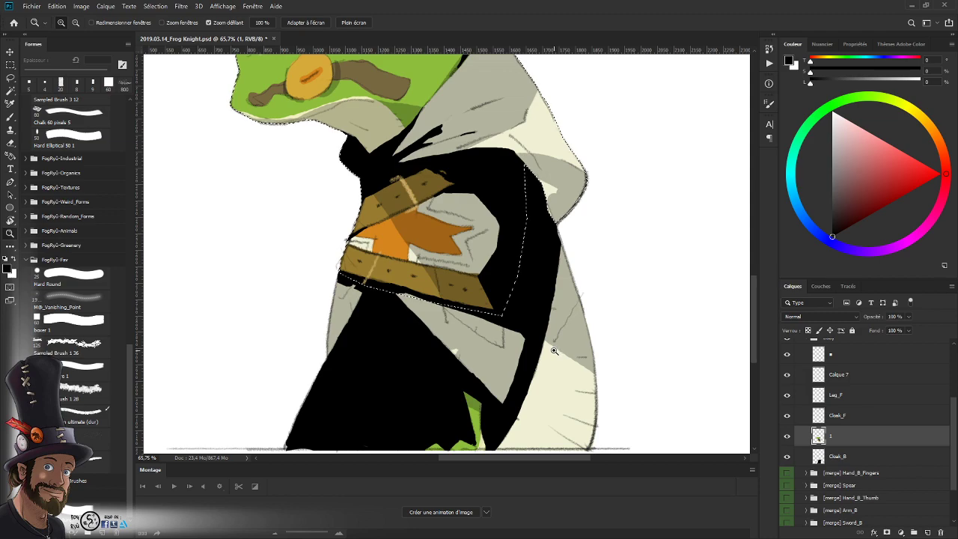
key(b)
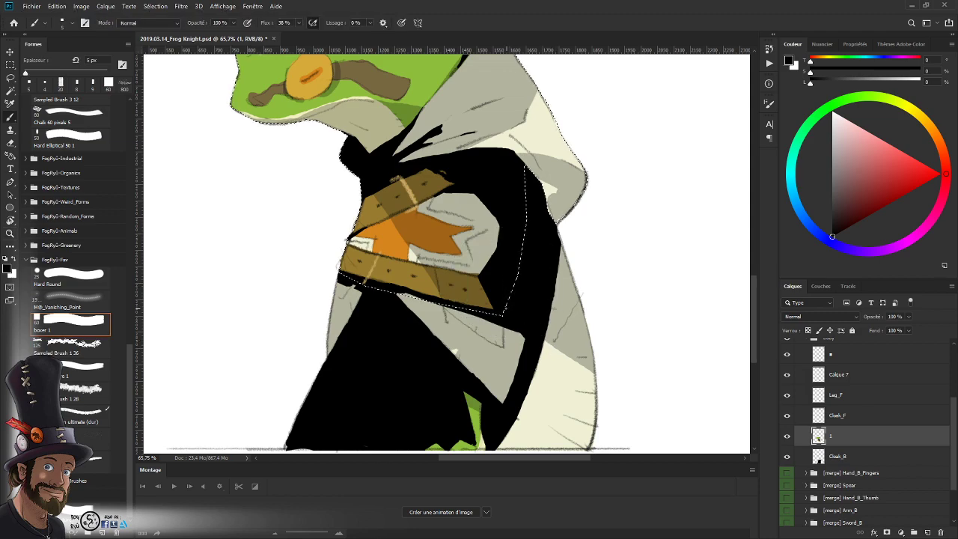
key(l)
key(ctrl+d)
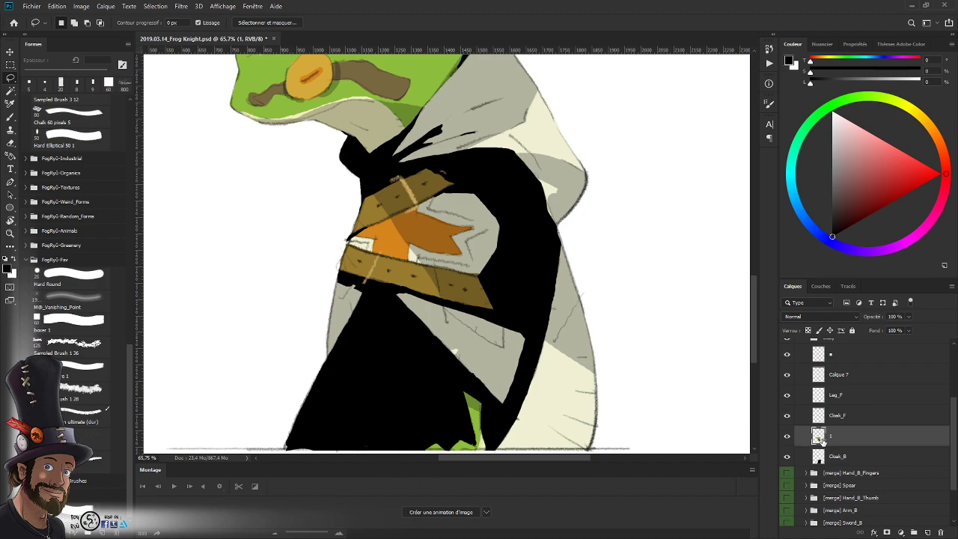
ctrl+click(817, 437)
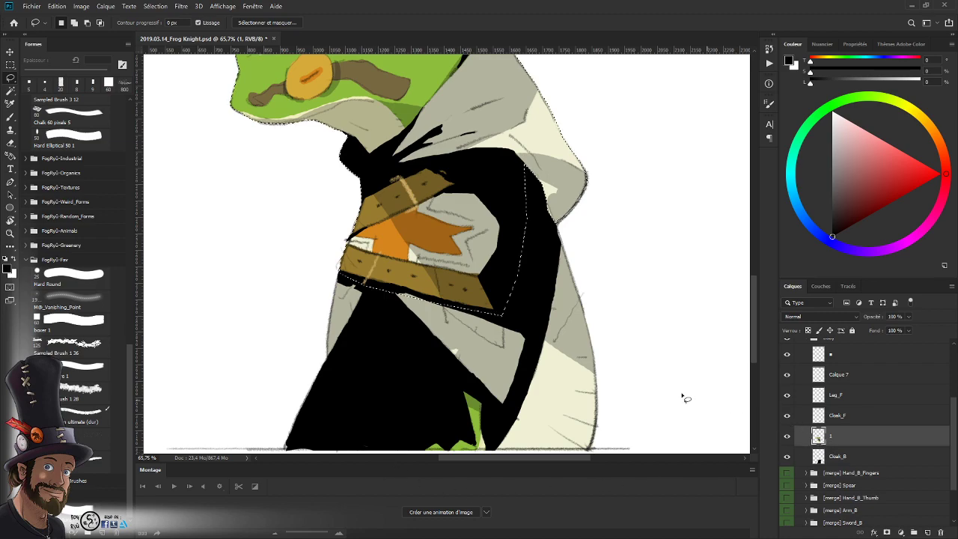
shift+click(399, 295)
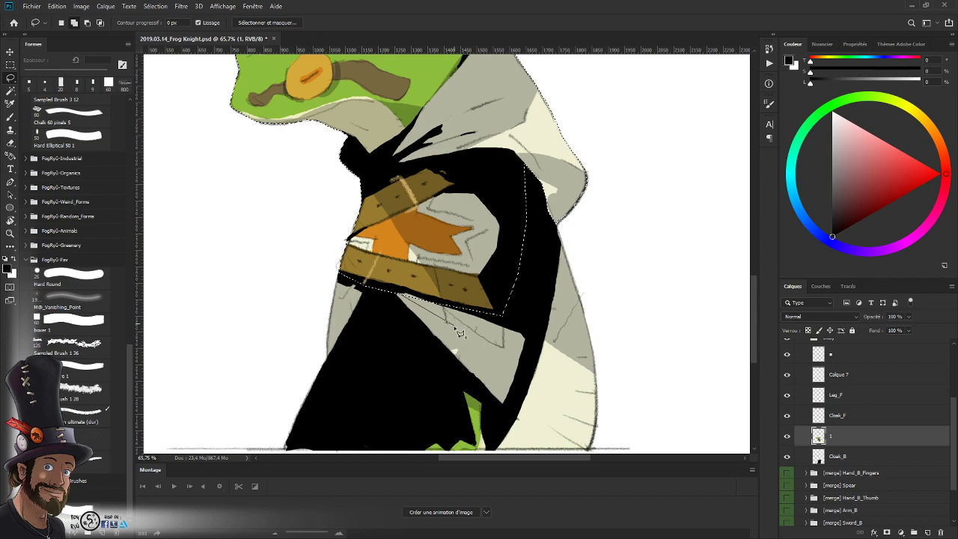
alt+click(447, 321)
mouse_move(515, 338)
mouse_down()
mouse_move(530, 340)
mouse_move(550, 267)
mouse_move(546, 187)
mouse_up()
mouse_move(538, 181)
mouse_down()
mouse_move(529, 170)
mouse_move(500, 281)
mouse_move(503, 313)
mouse_move(407, 291)
mouse_move(416, 280)
mouse_up()
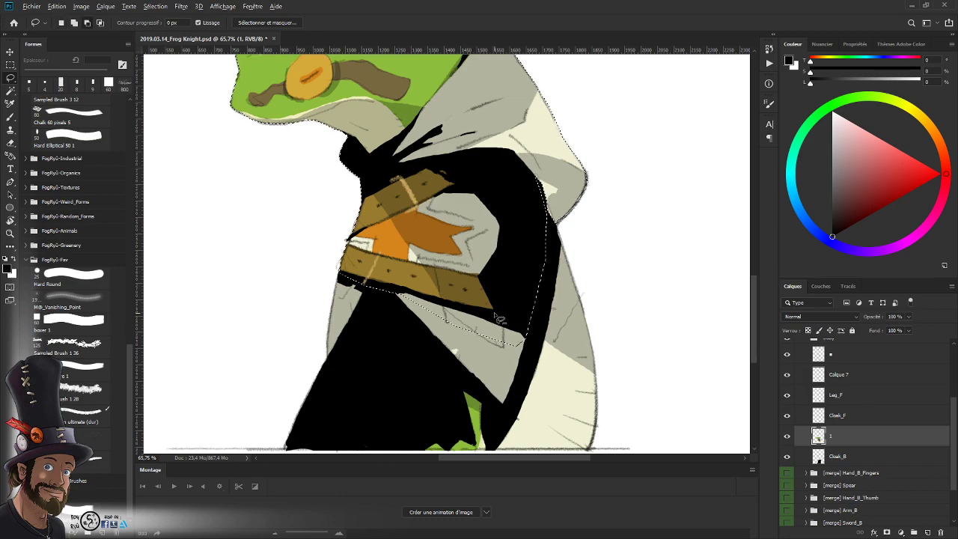
- Subtract the head, hood and inner torso from the selection, keeping only the strip below the belt and along the back
mouse_move(497, 315)
mouse_down()
mouse_move(512, 232)
mouse_move(491, 163)
mouse_move(318, 161)
mouse_move(359, 281)
mouse_move(523, 315)
mouse_move(496, 317)
mouse_move(501, 323)
mouse_up()
key(ctrl+d)
drag(543, 228, 549, 323)
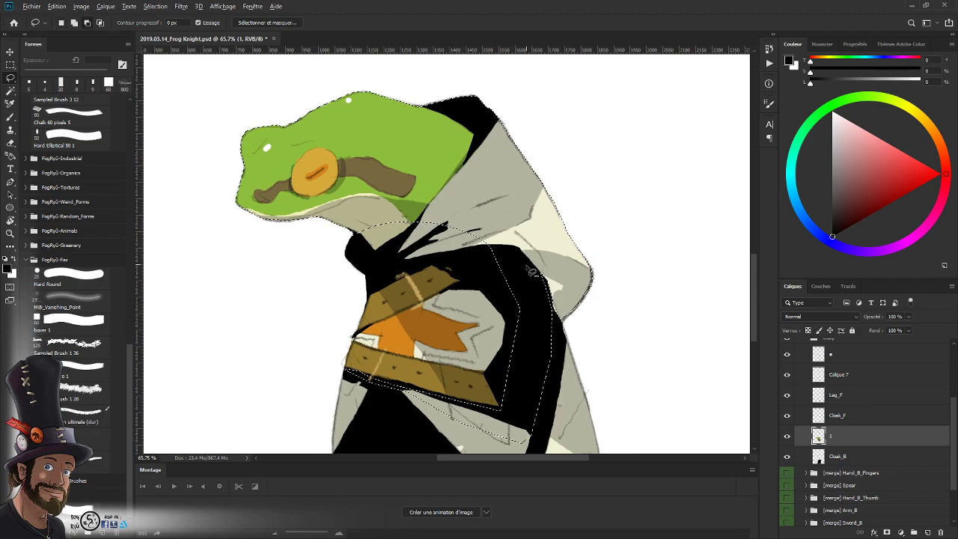
mouse_move(500, 275)
mouse_down()
mouse_move(608, 318)
mouse_move(579, 144)
mouse_move(394, 65)
mouse_move(233, 94)
mouse_move(215, 232)
mouse_move(325, 253)
mouse_move(400, 223)
mouse_up()
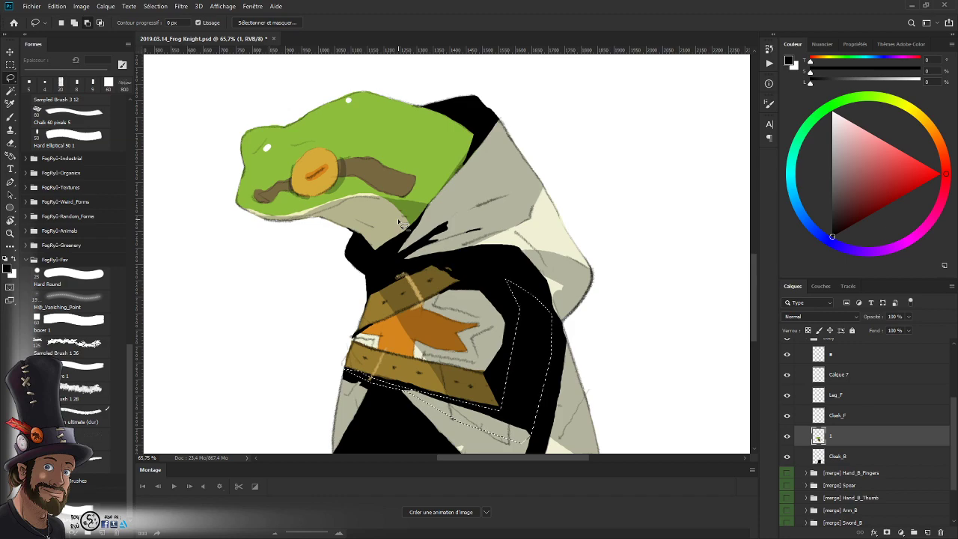
- Fill the remaining strip with black on layer 1 and load the layer's outline as a selection
scroll(577, 353, down, 3)
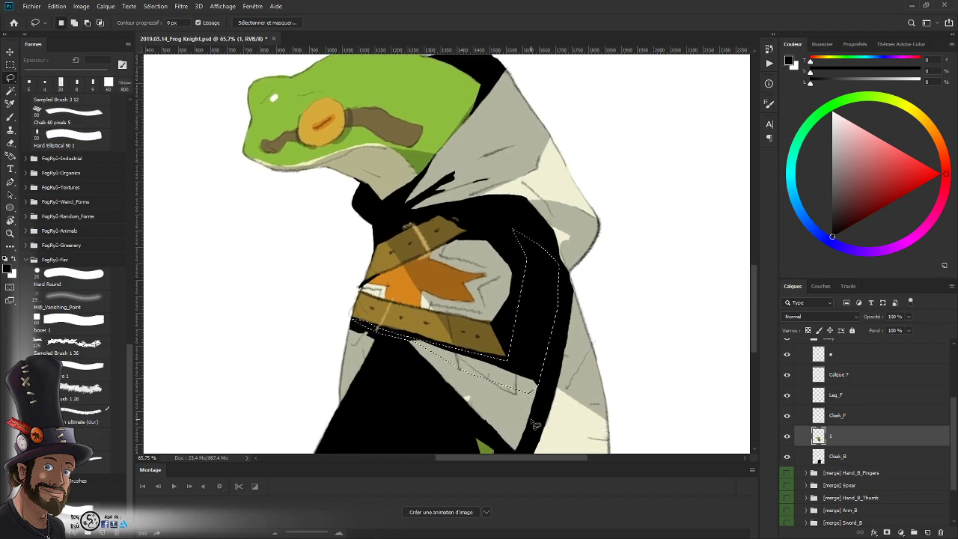
key(shift+BackSpace)
key(Escape)
key(Caps_Lock)
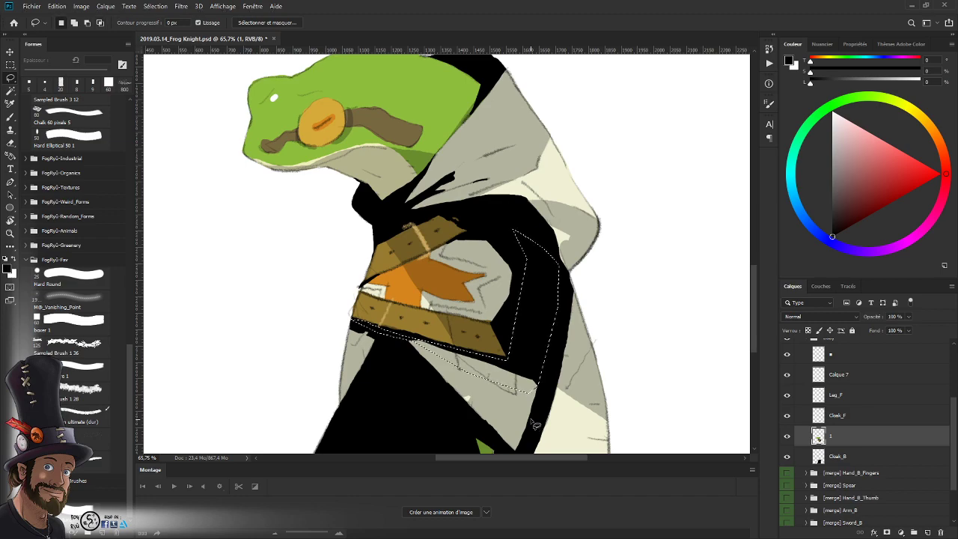
ctrl+click(818, 438)
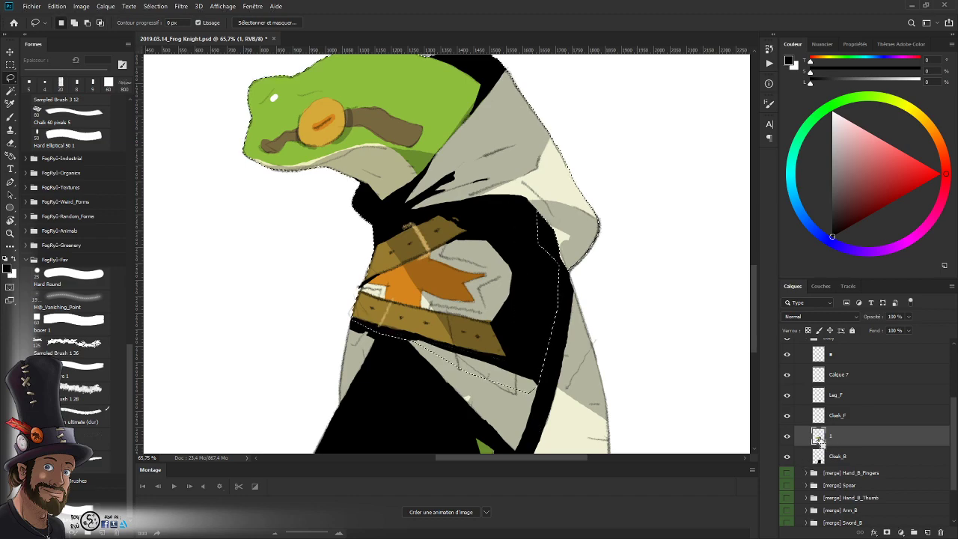
- Clear the selection and check the black fill on layer 1 by hiding and reshowing the layer
key(ctrl+d)
key(z)
drag(572, 271, 545, 302)
ctrl+click(819, 440)
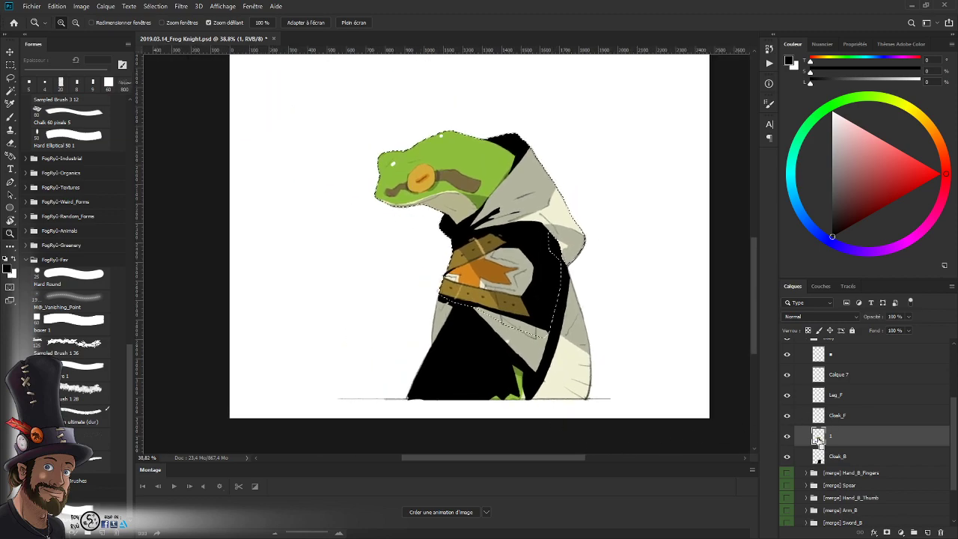
key(ctrl+d)
click(786, 437)
click(787, 439)
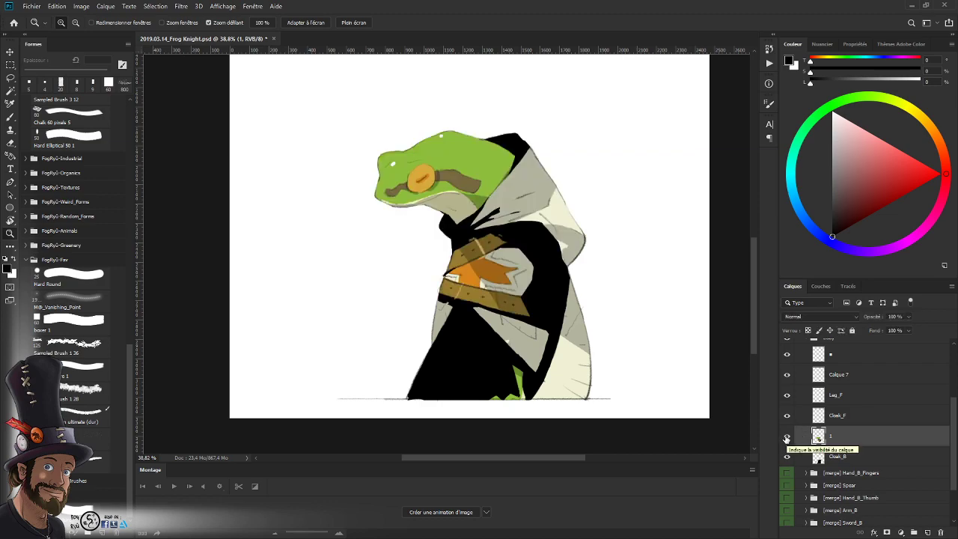
- Compare the Cloak_F, layer 1 and Calque 7 artwork by hiding and reshowing each layer in turn
click(786, 417)
click(785, 419)
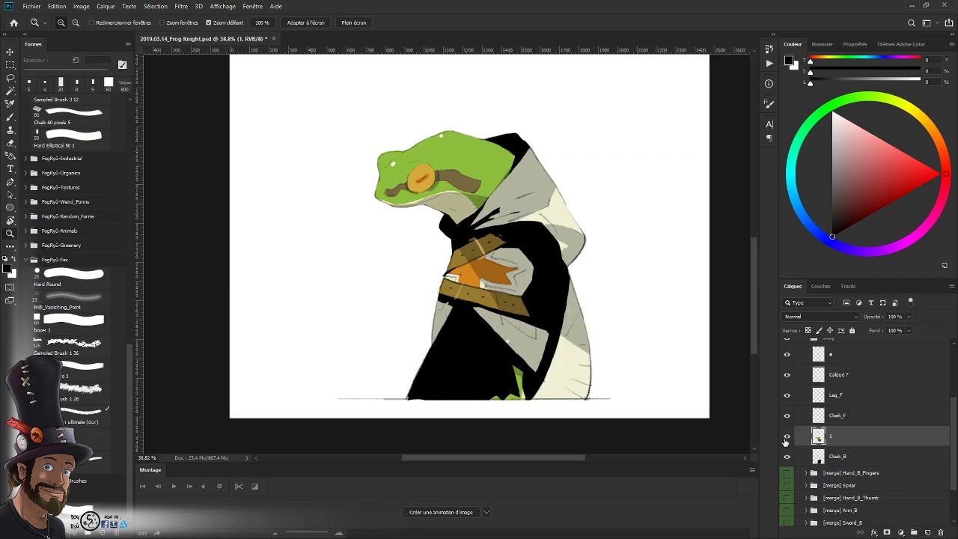
click(785, 440)
click(785, 440)
click(786, 375)
click(787, 375)
- Merge Calque 7 down into layer 1, move layer 1 above Leg_F and clear the selection
drag(845, 376, 853, 419)
key(ctrl+e)
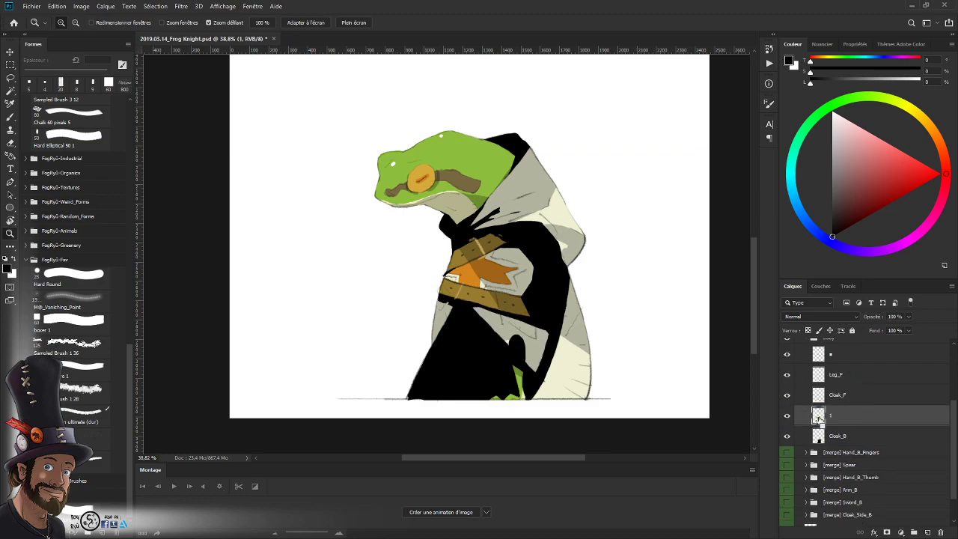
ctrl+click(819, 419)
drag(844, 414, 851, 370)
key(ctrl+d)
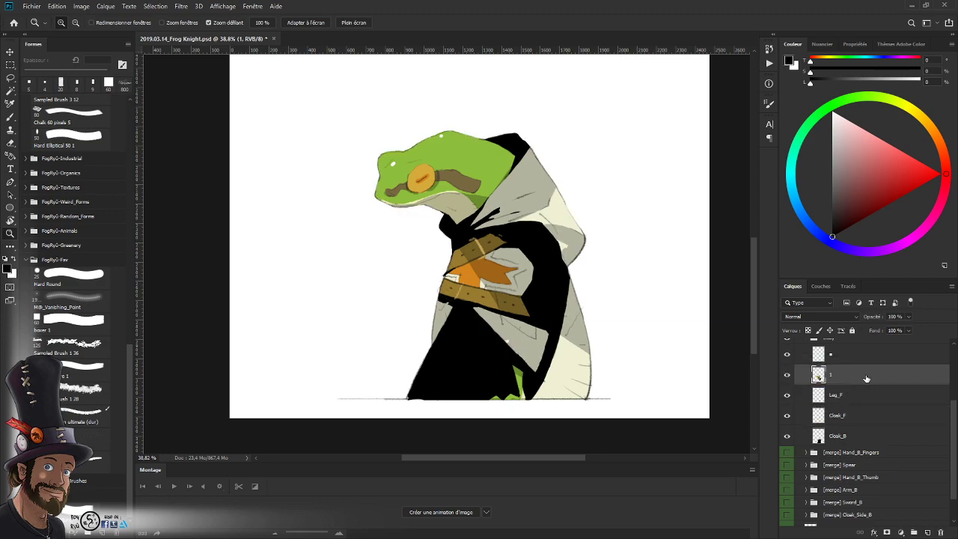
click(787, 376)
click(787, 377)
- Examine what the line-art, Cloak_B, Cloak_F and Leg_F layers each contribute by hiding and reshowing them one after another
drag(546, 312, 569, 314)
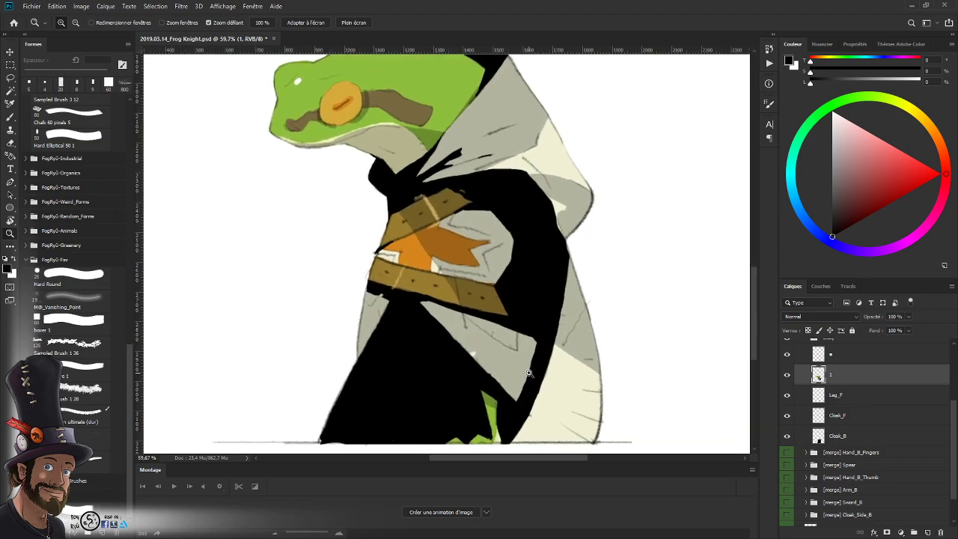
scroll(880, 389, up, 2)
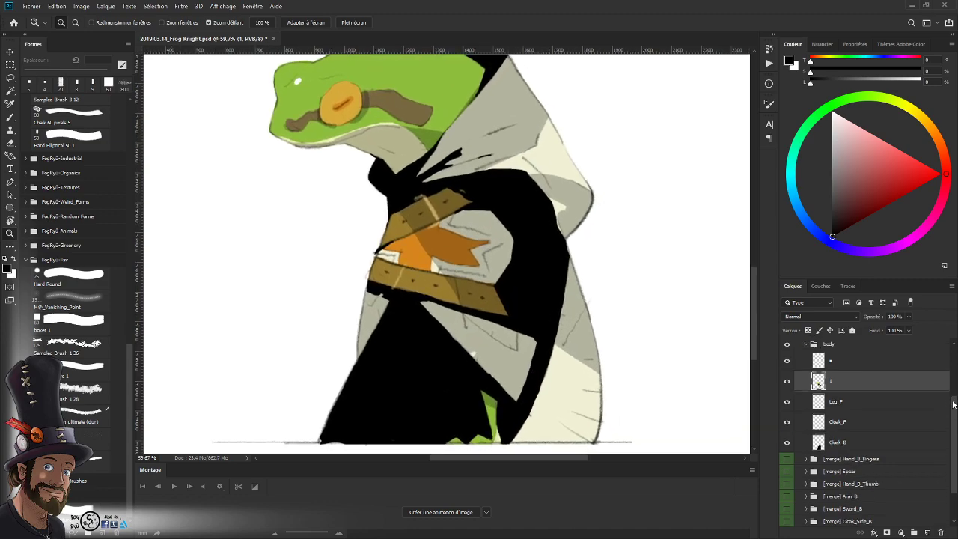
click(787, 394)
click(787, 394)
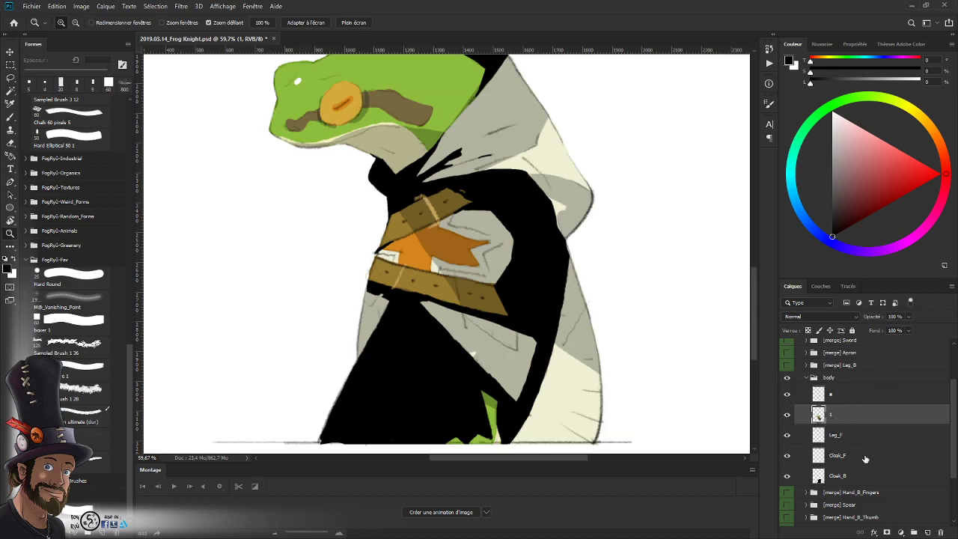
click(788, 477)
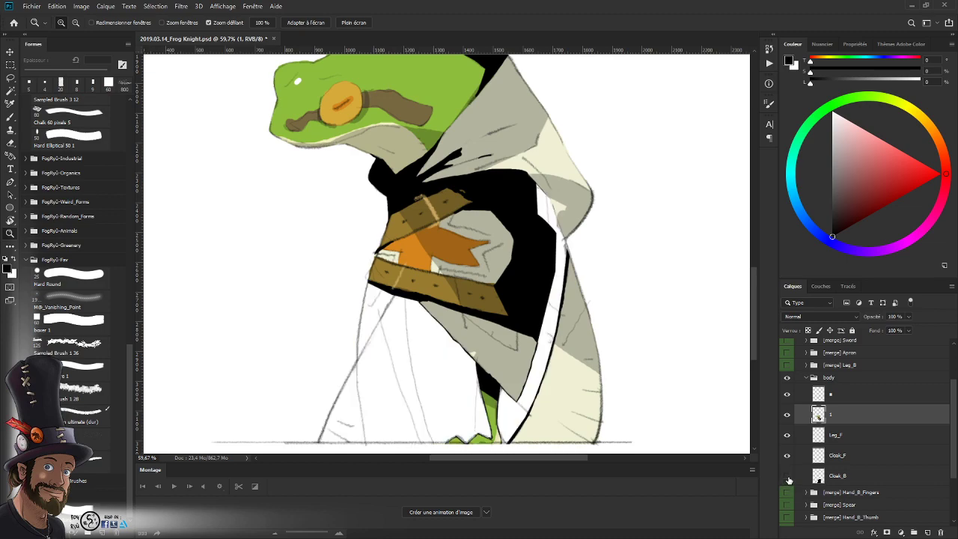
click(787, 476)
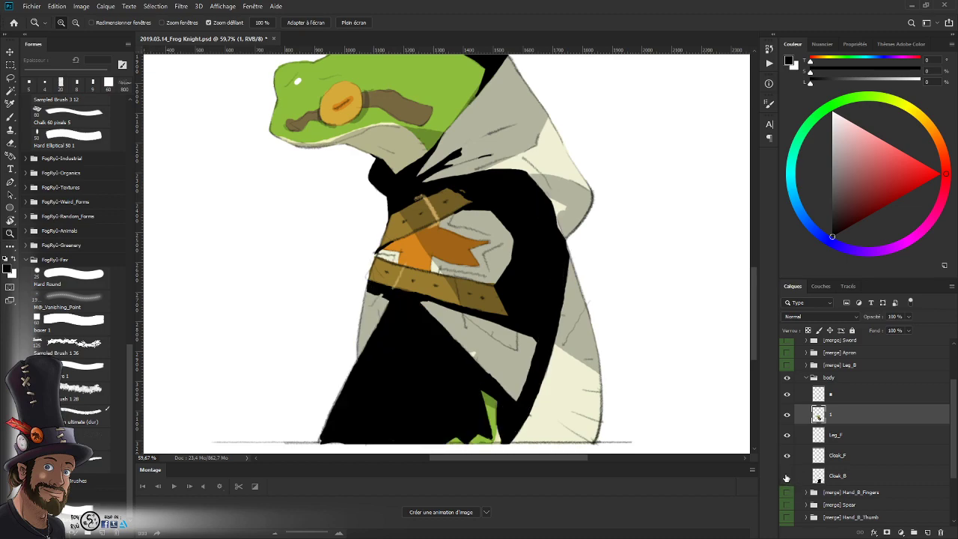
click(786, 478)
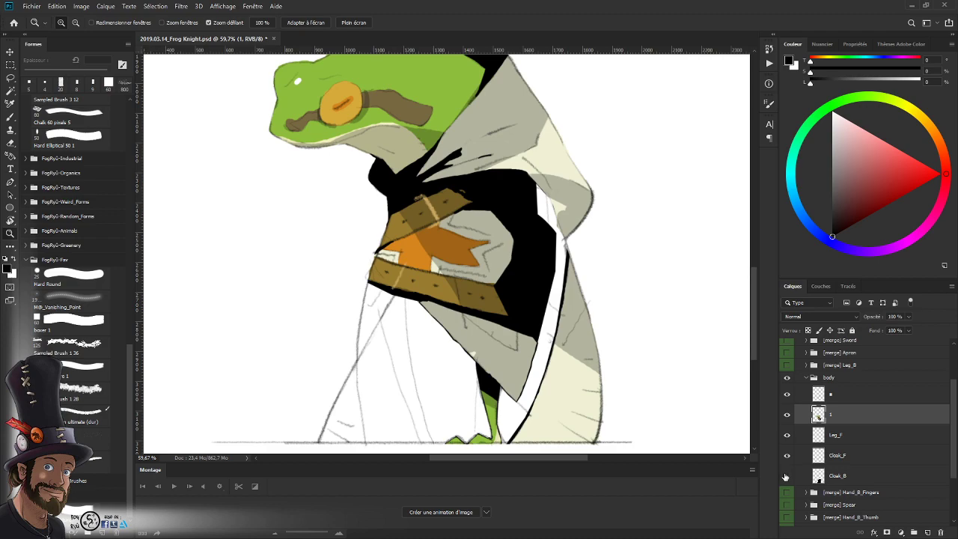
click(786, 476)
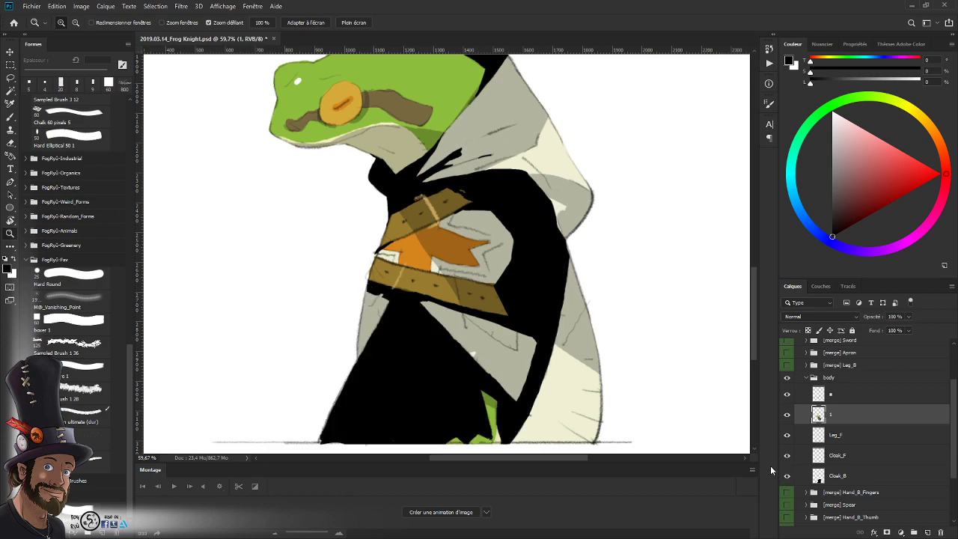
click(787, 456)
click(787, 456)
click(787, 437)
click(787, 437)
scroll(583, 404, down, 2)
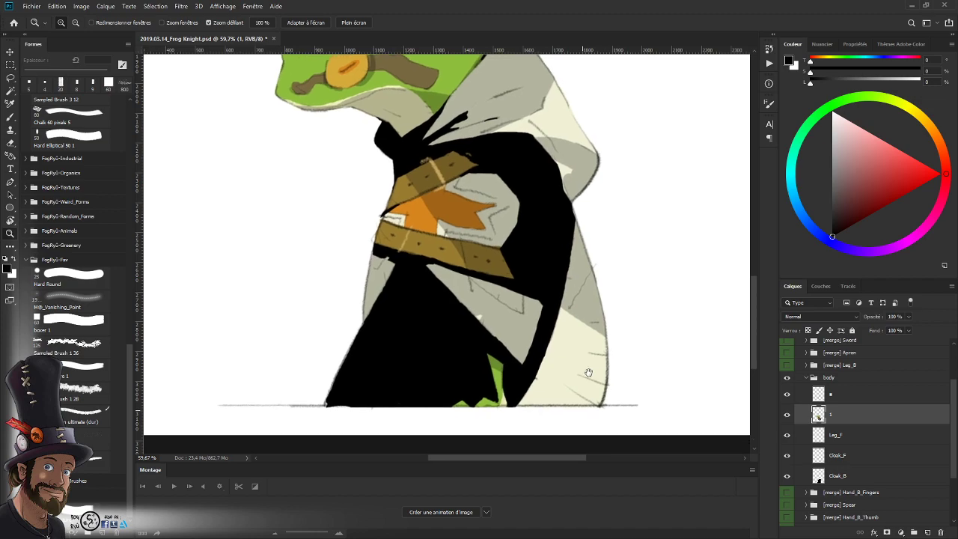
- Load the Leg_F outline as a selection and adjust it with the lasso to surround only the visible leg and foot
click(821, 437)
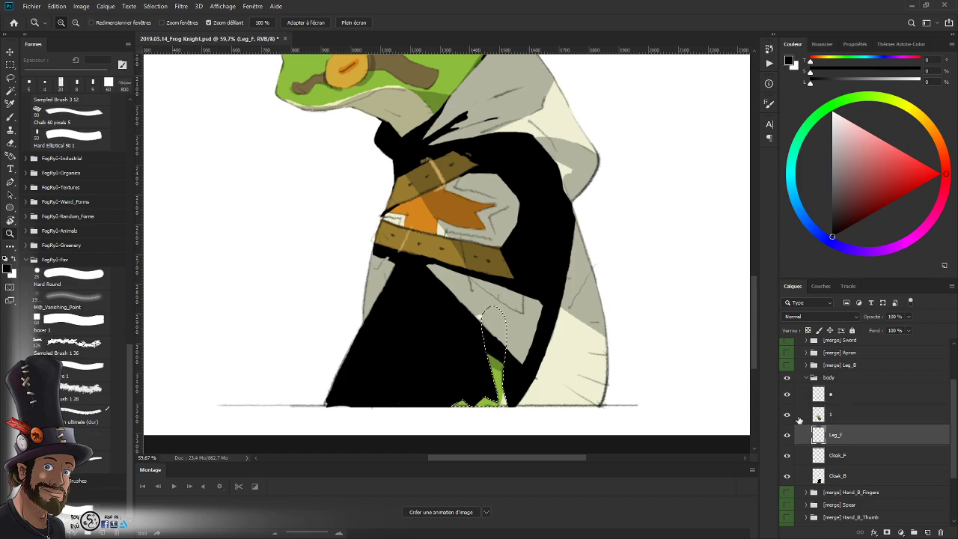
key(l)
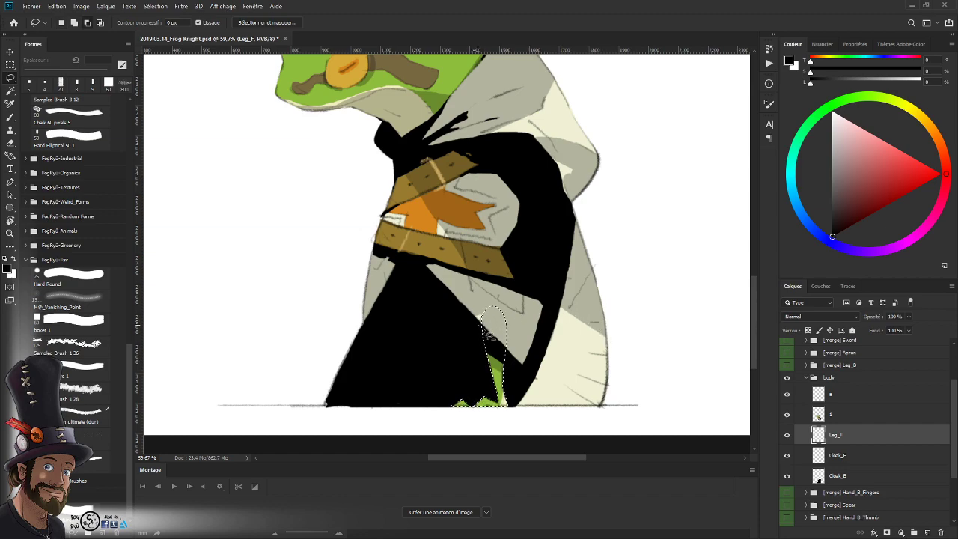
mouse_move(478, 345)
mouse_down()
mouse_move(515, 361)
mouse_move(505, 360)
mouse_move(511, 410)
mouse_move(449, 410)
mouse_move(481, 398)
mouse_move(487, 353)
mouse_move(507, 363)
mouse_move(513, 392)
mouse_up()
- Copy the selected leg line art from the line-art layer to a new layer placed directly above Leg_F
click(835, 394)
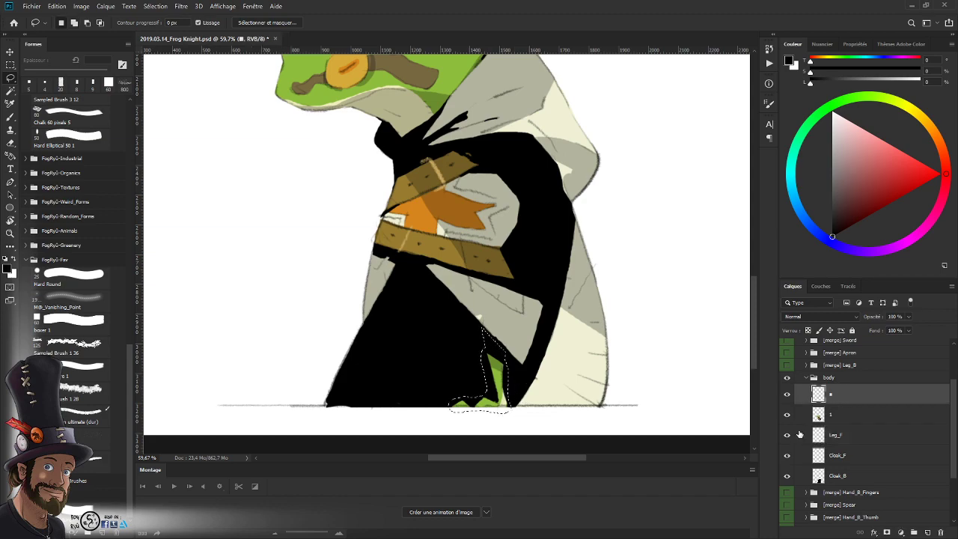
key(ctrl+j)
drag(839, 398, 856, 451)
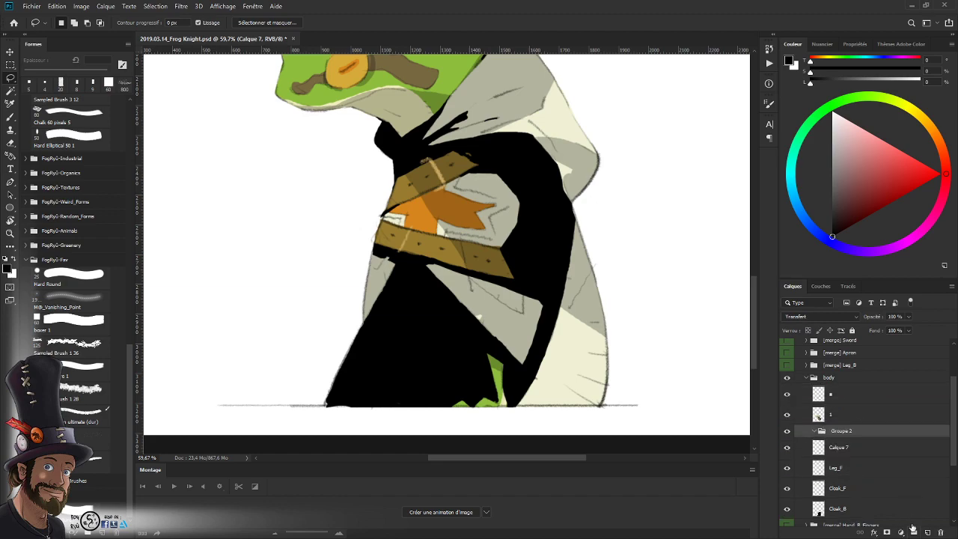
- Group the extracted leg line art with the Leg_F layer and name the group Leg_F, keeping it inside the body group
shift+click(857, 452)
key(ctrl+g)
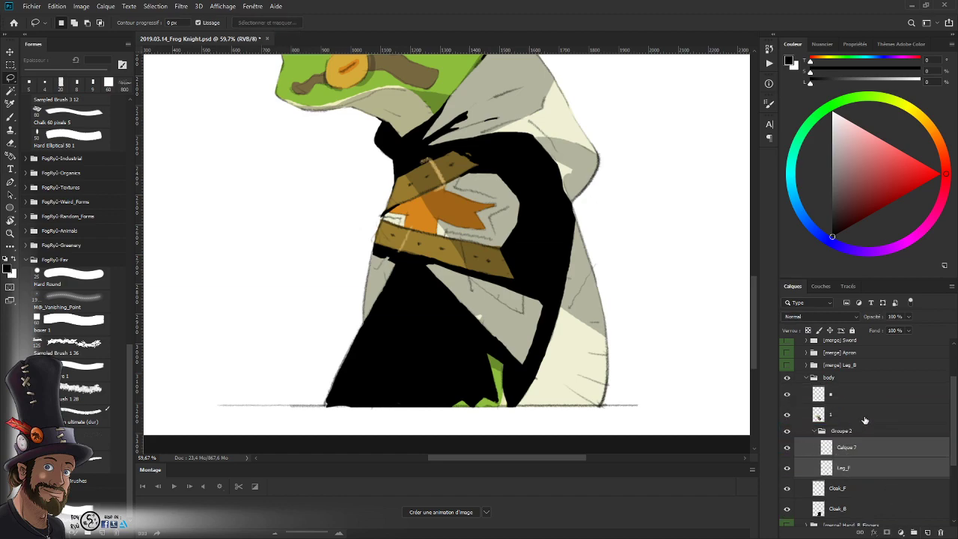
double_click(841, 431)
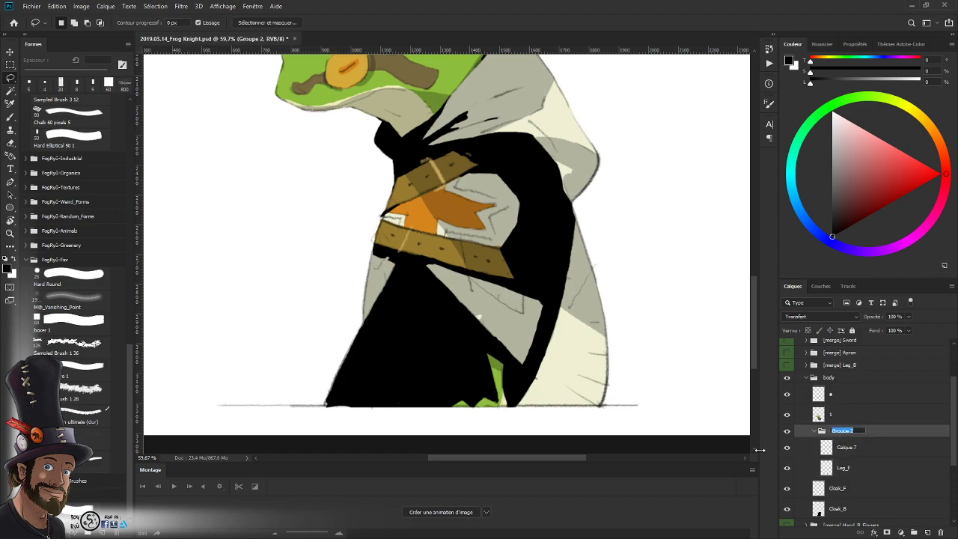
text(Leg_F)
key(Return)
drag(845, 432, 882, 369)
key(ctrl+z)
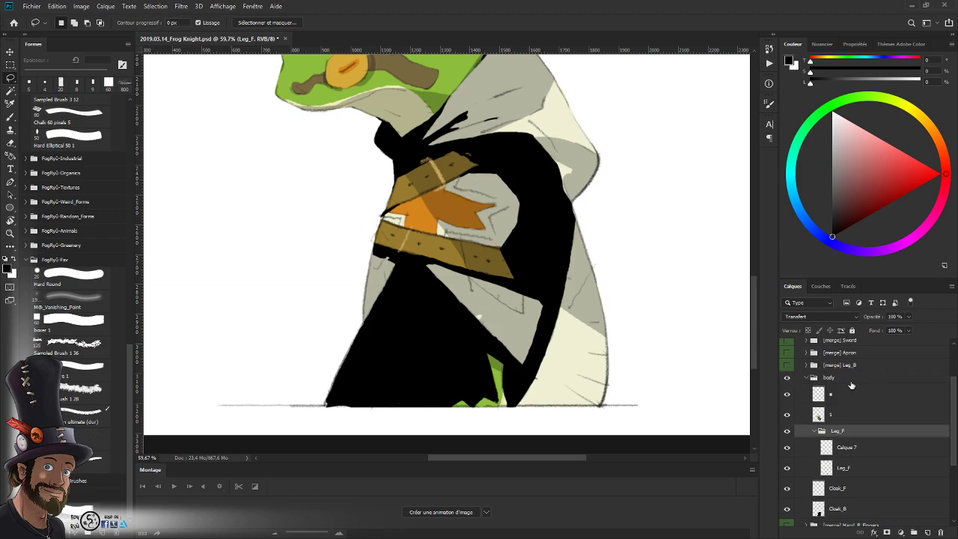
- Check the Leg_F group's contents by toggling its visibility, and collapse the group
click(786, 432)
click(786, 432)
click(787, 433)
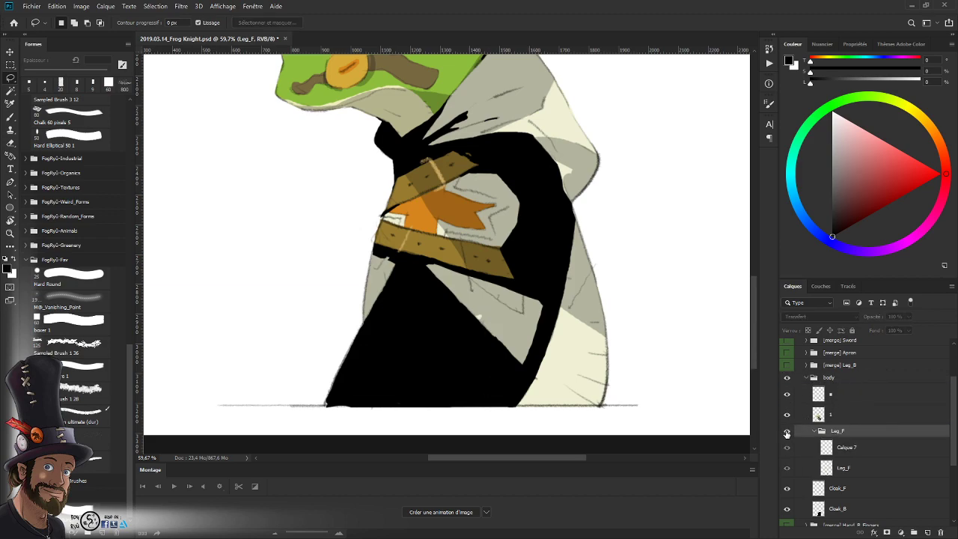
click(787, 433)
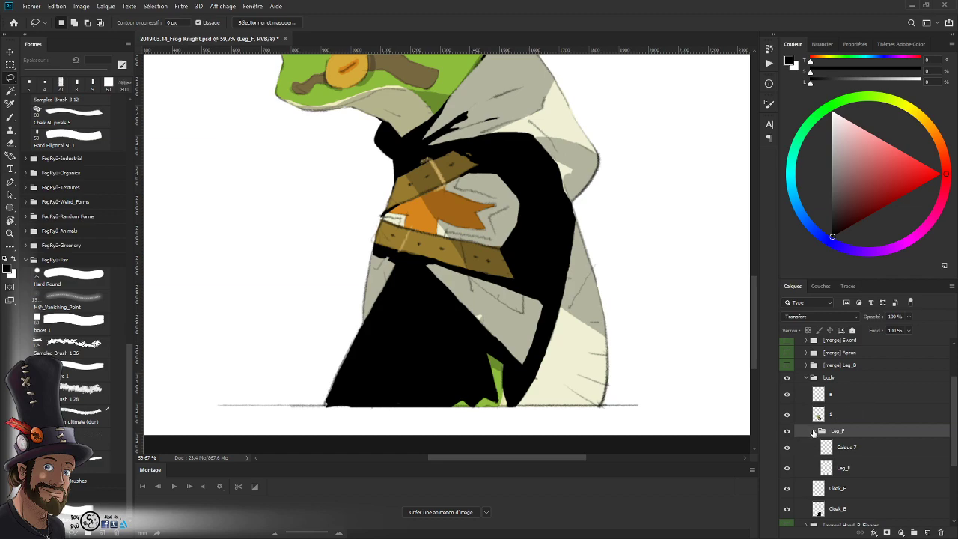
click(814, 432)
click(786, 432)
click(787, 433)
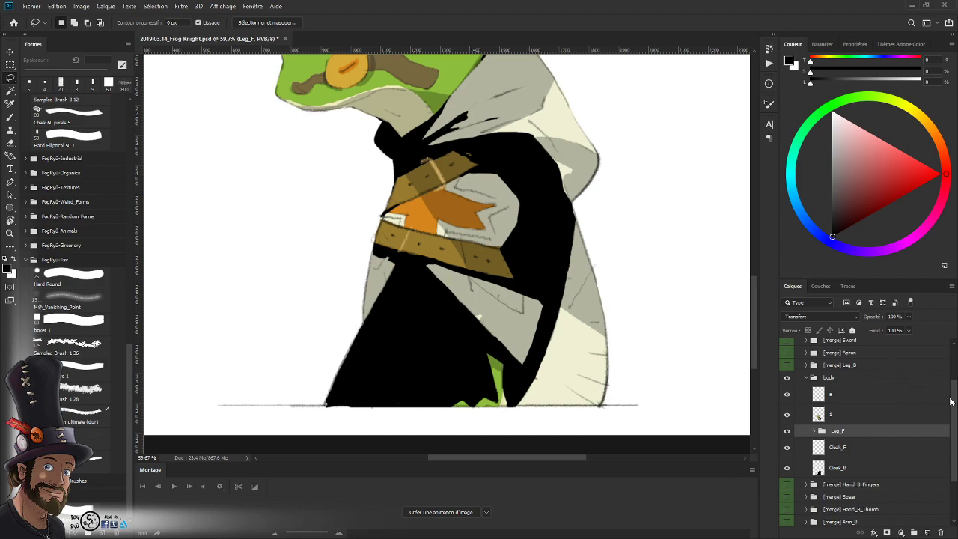
- Place a copy of the adjustment group directly above the Leg_F group, then show and expand it
scroll(898, 386, up, 3)
click(859, 363)
drag(859, 366, 861, 480)
scroll(950, 454, down, 3)
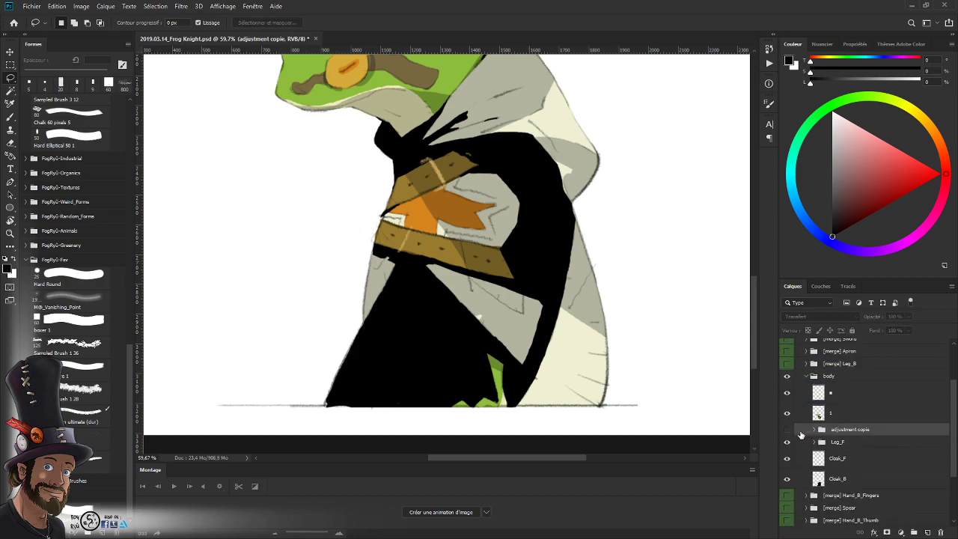
click(786, 432)
click(814, 432)
scroll(949, 420, down, 1)
scroll(950, 426, down, 3)
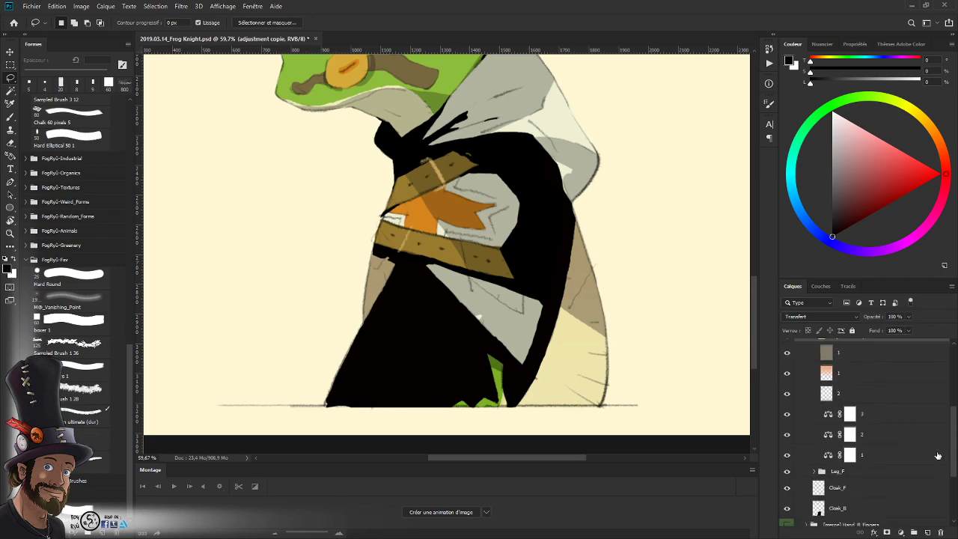
- Move the Leg_F group to the bottom of the copied adjustment group and clip all the adjustment and colour layers to it
click(861, 471)
alt+click(868, 444)
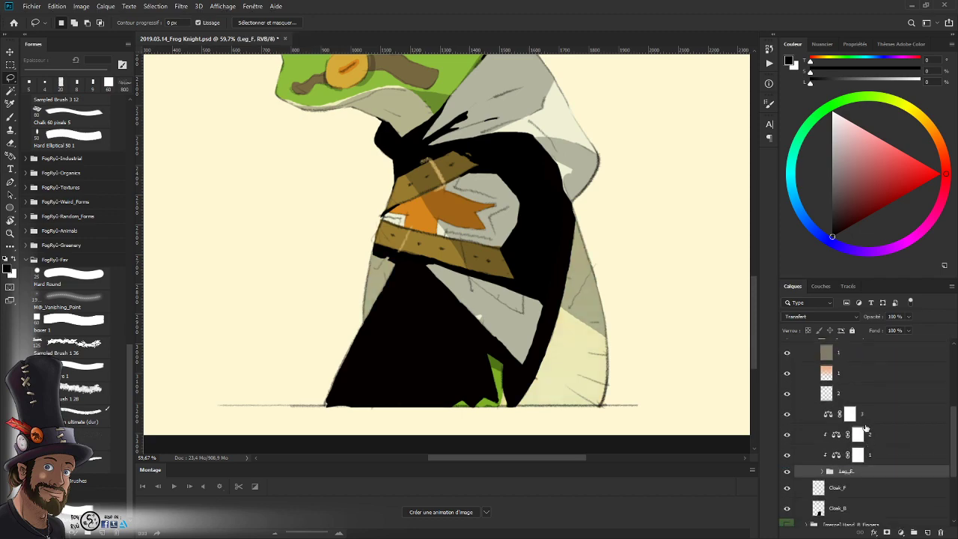
alt+click(865, 423)
alt+click(861, 403)
alt+click(857, 382)
alt+click(856, 364)
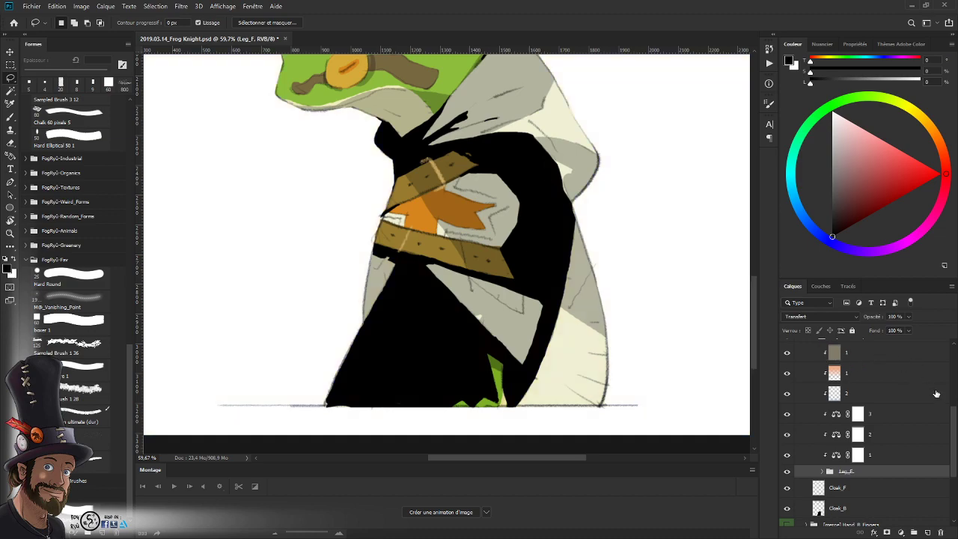
- Rename the copied adjustment group as [merge] Leg_F
scroll(855, 369, up, 2)
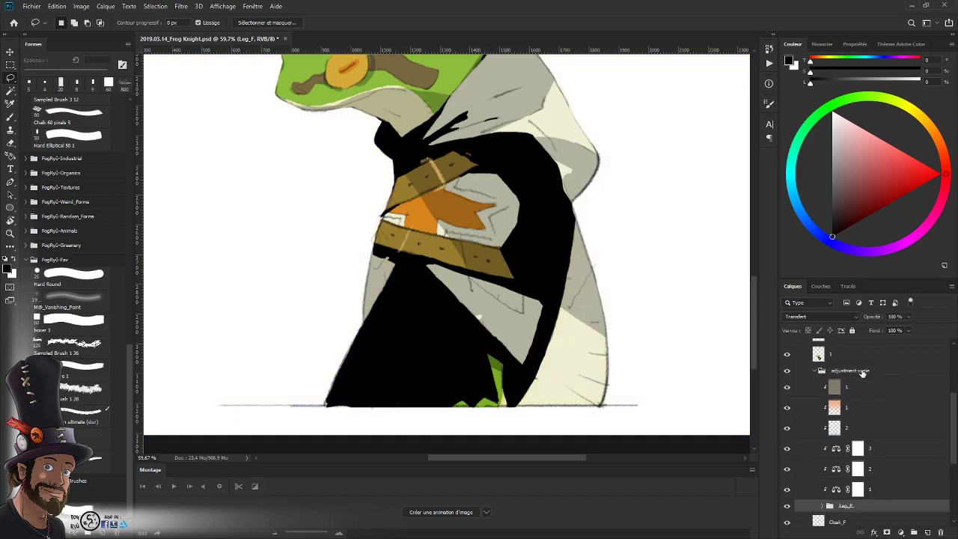
double_click(861, 371)
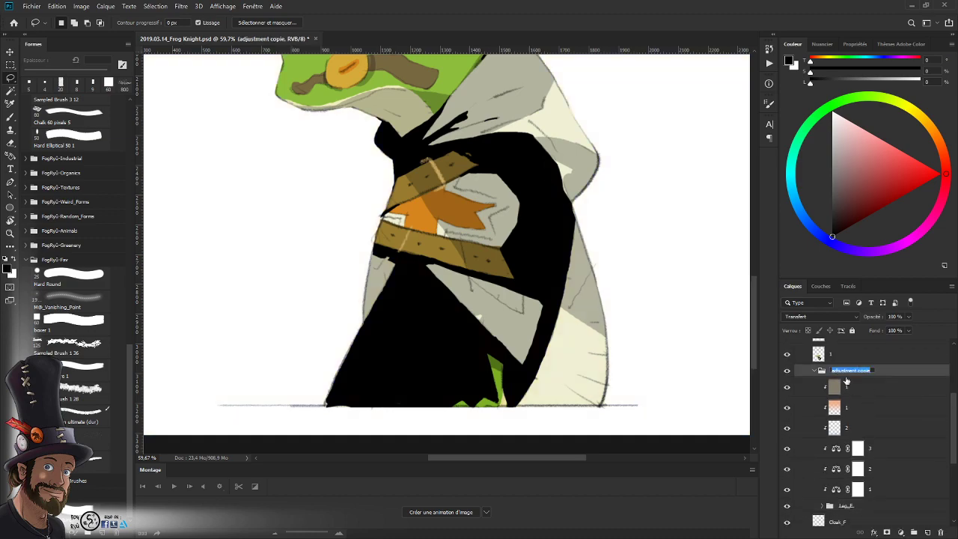
text(l)
key(Return)
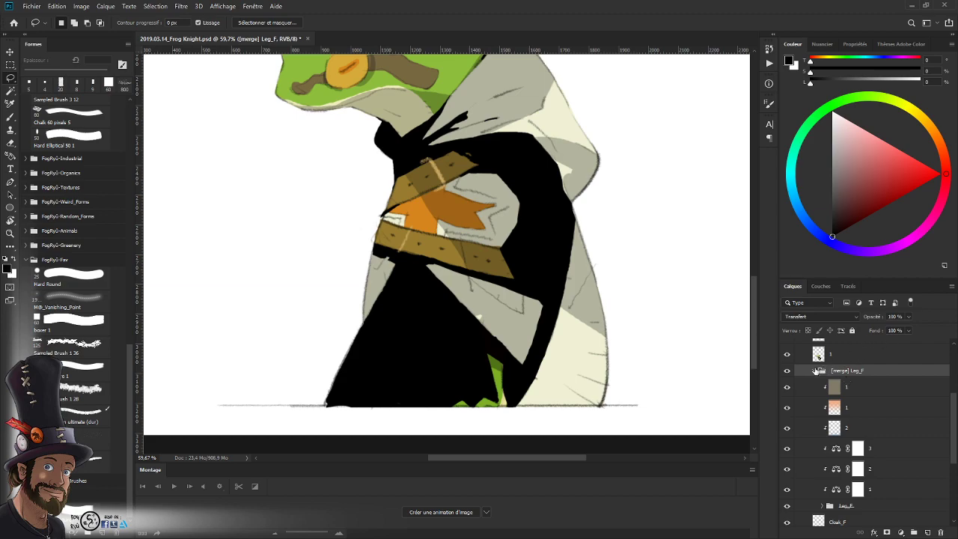
- Collapse the [merge] Leg_F group, label it green (Vert) and hide it
click(820, 370)
right_click(867, 368)
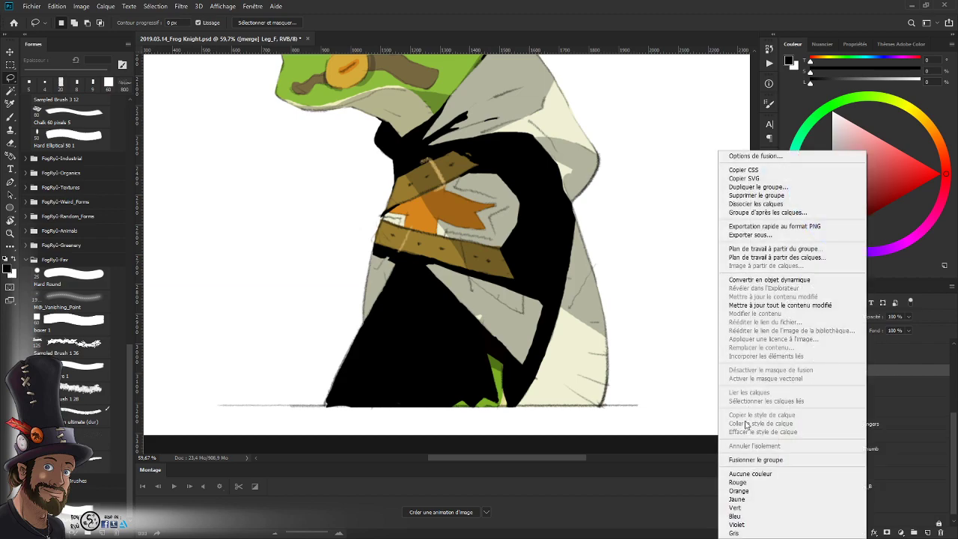
click(749, 507)
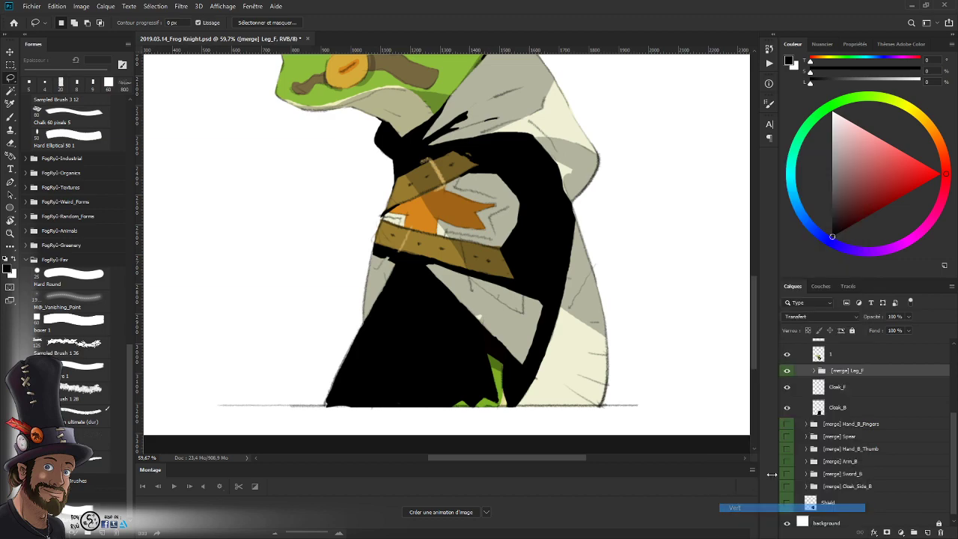
click(784, 370)
- Check the extent of the Cloak_F artwork by hiding and reshowing the layer
scroll(907, 368, up, 2)
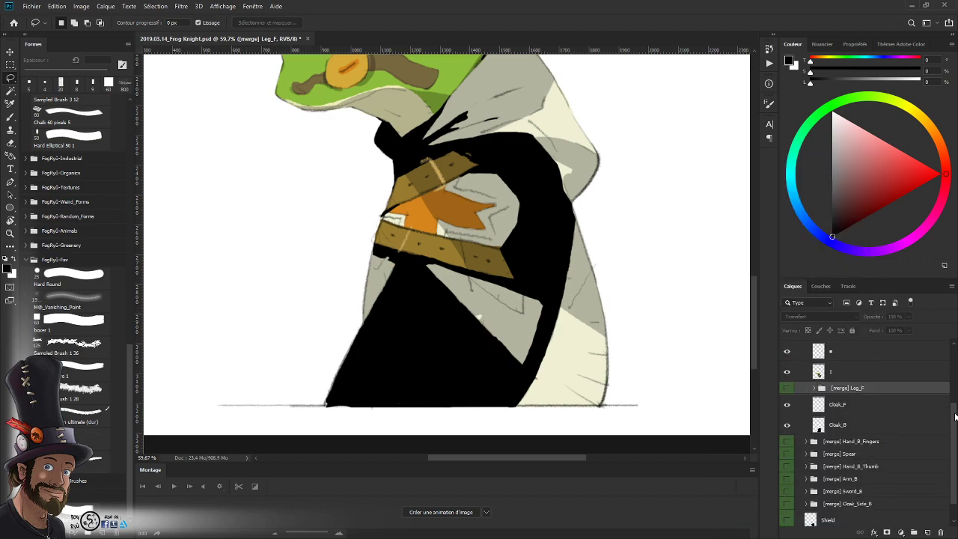
click(788, 426)
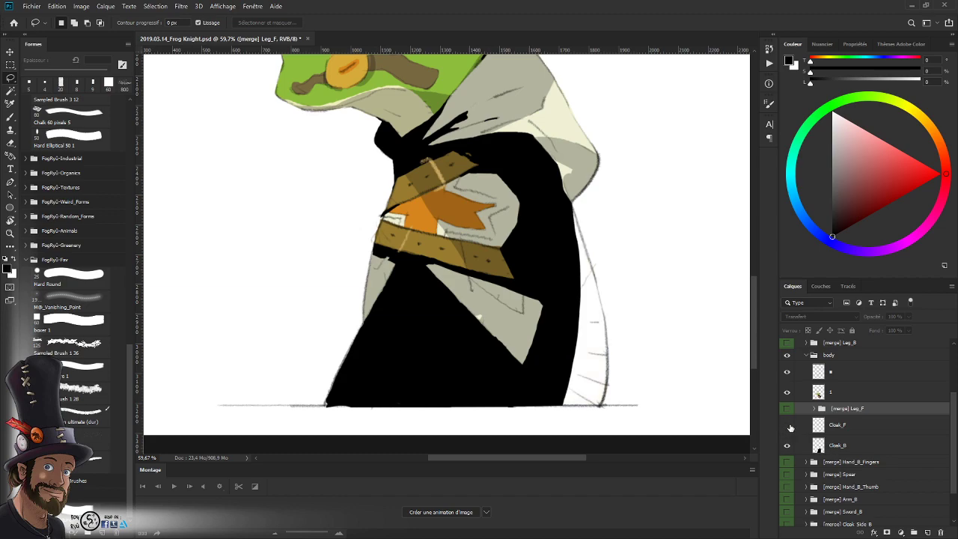
click(787, 426)
click(786, 426)
click(786, 425)
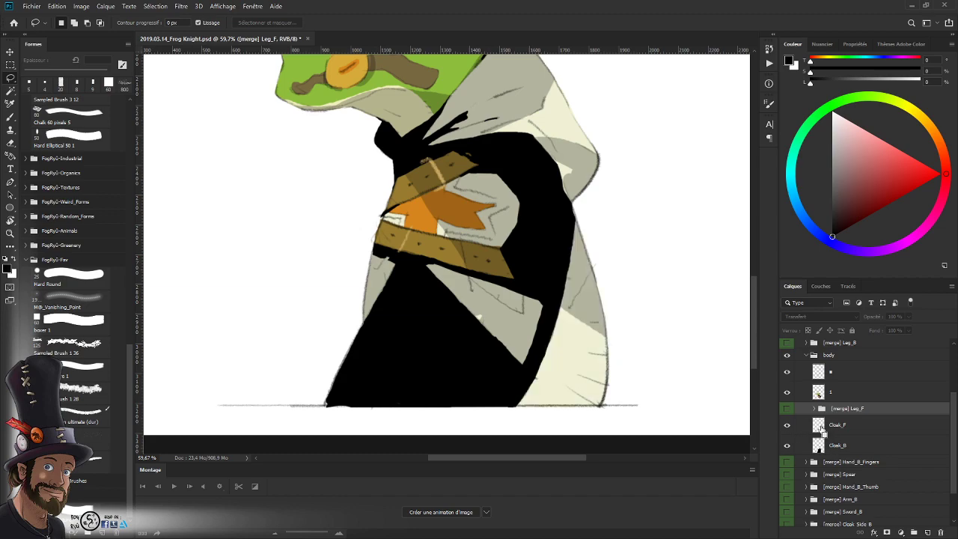
- Lasso a loose selection around the Cloak_F artwork that takes in its surrounding line art
ctrl+click(819, 426)
drag(634, 349, 605, 334)
key(ctrl+z)
key(z)
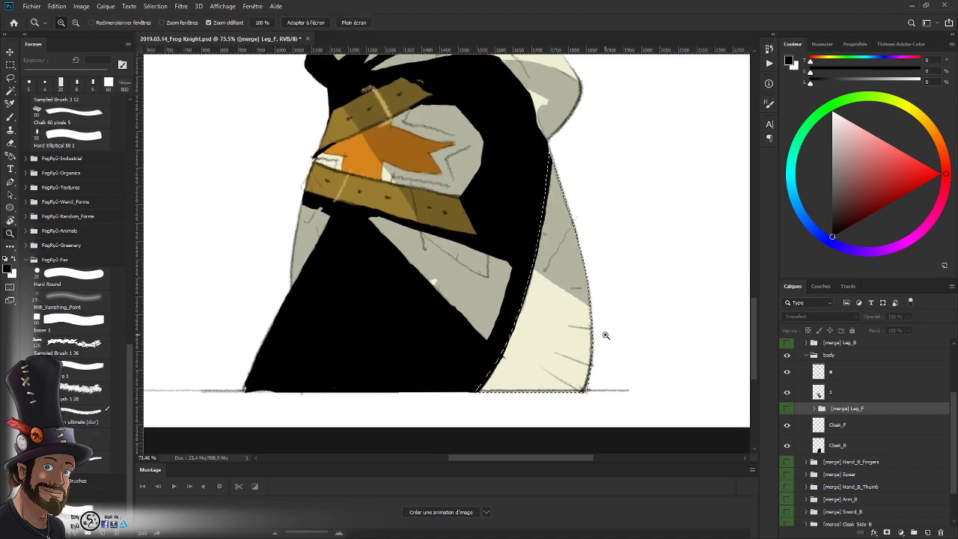
key(l)
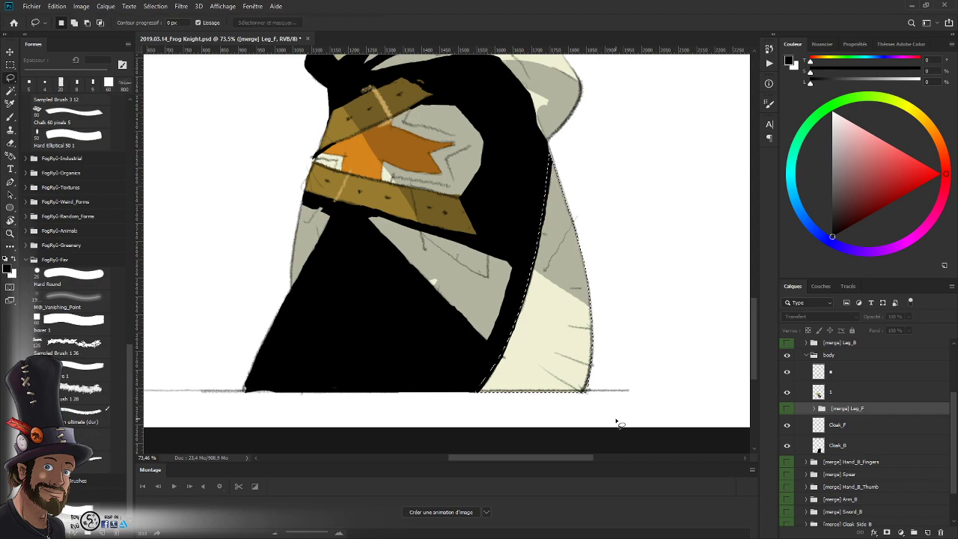
mouse_move(476, 390)
mouse_down()
mouse_move(515, 340)
mouse_move(552, 155)
mouse_move(570, 165)
mouse_move(606, 275)
mouse_move(610, 370)
mouse_move(596, 392)
mouse_move(489, 400)
mouse_move(474, 416)
mouse_up()
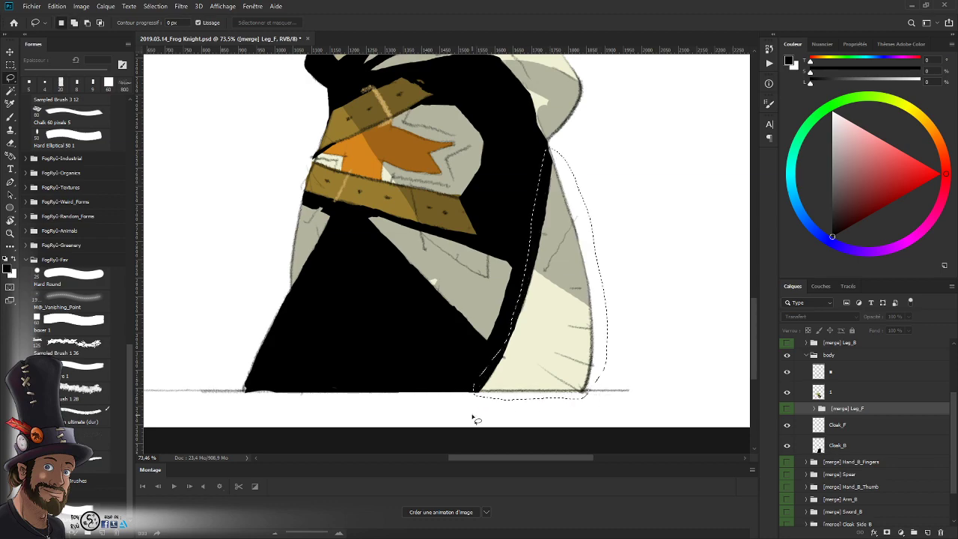
- Cut the selected cloak line art onto its own layer and place it directly above Cloak_F
click(846, 371)
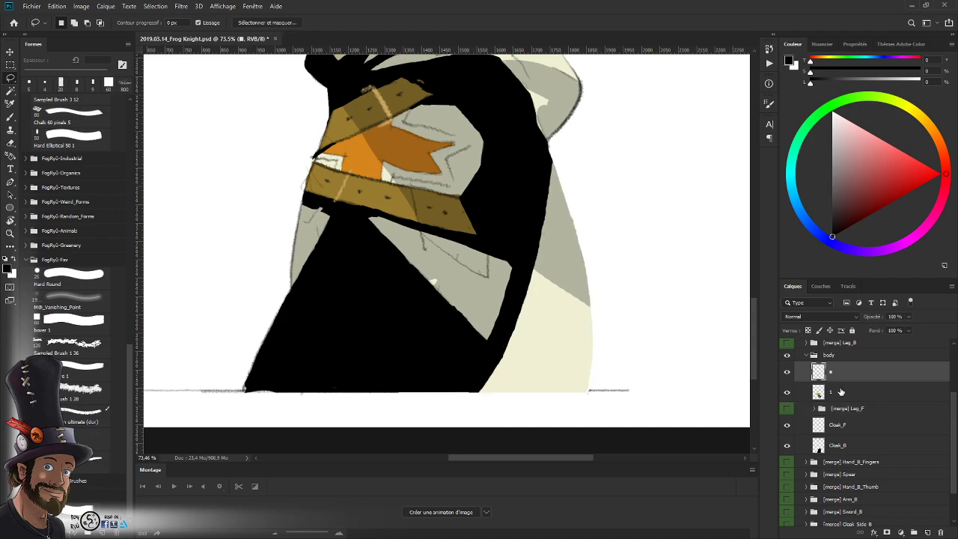
key(ctrl+j)
drag(856, 374, 851, 437)
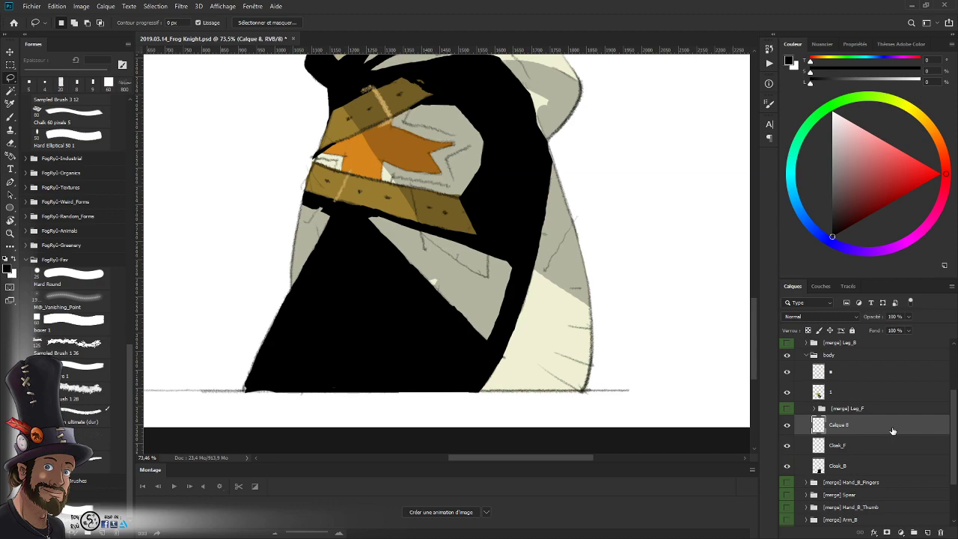
- Group the separated line art with the Cloak_F artwork and name the group Cloak_F
shift+click(860, 448)
drag(860, 447, 913, 531)
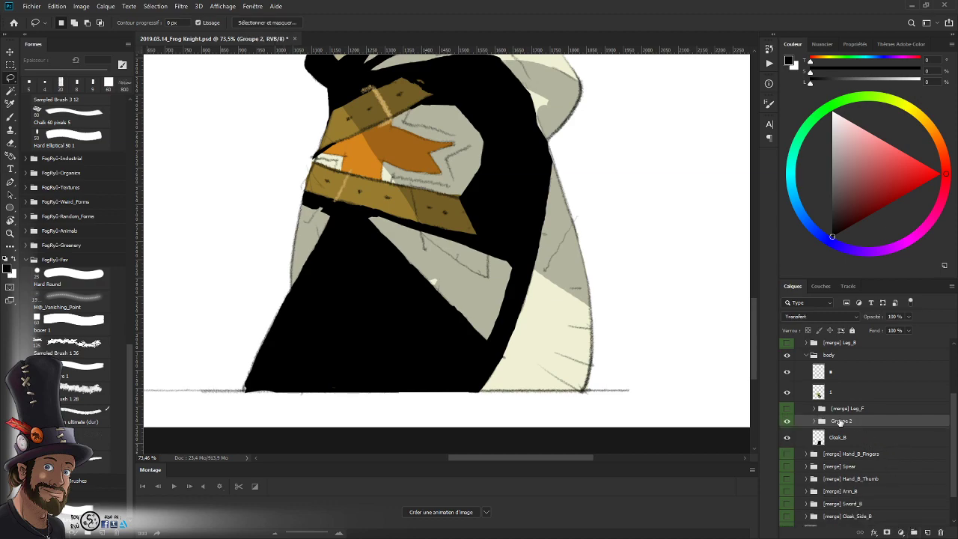
double_click(840, 421)
text(Cloak_F)
key(ctrl+a)
key(Return)
- Show the [merge] Leg_F group and place a copy of the adjustment group directly above the Cloak_F group
drag(950, 417, 954, 389)
click(786, 464)
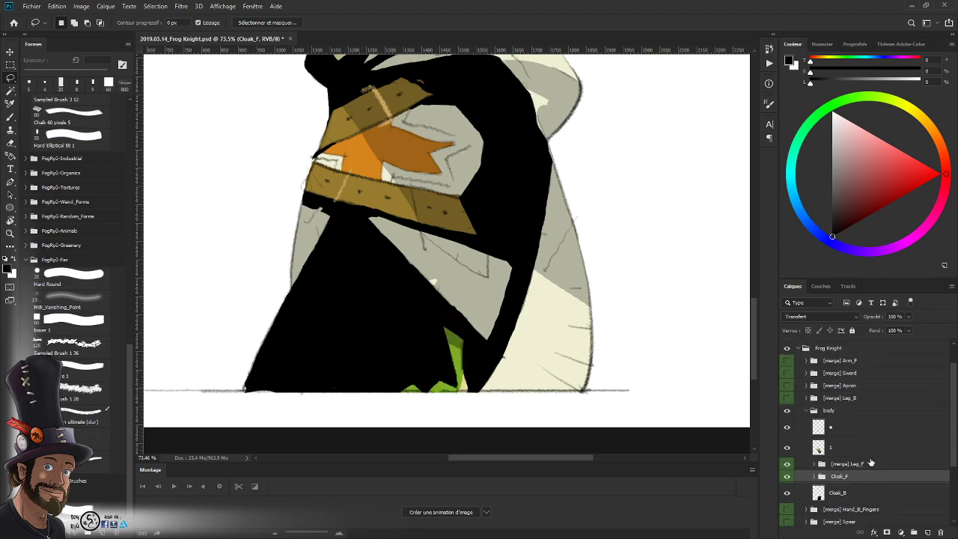
drag(951, 415, 952, 422)
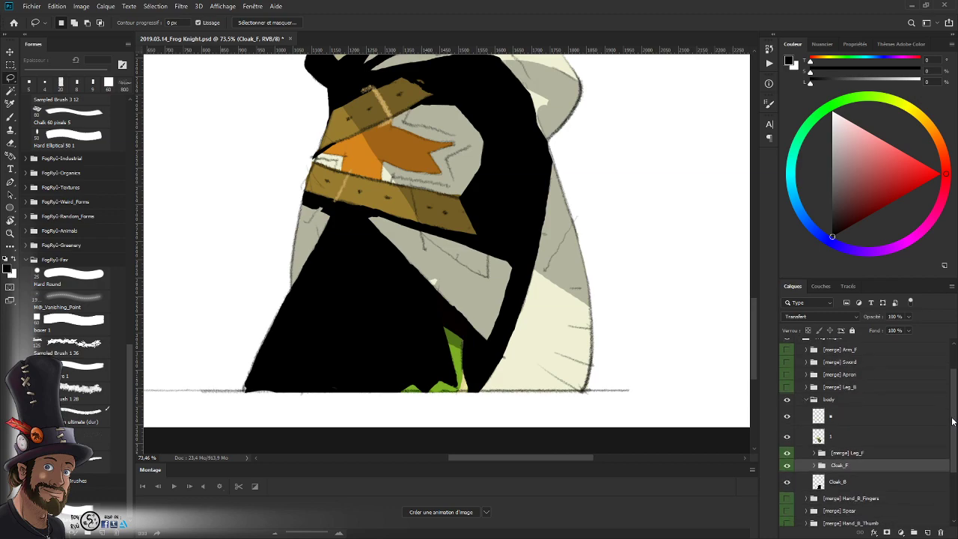
scroll(853, 367, up, 1)
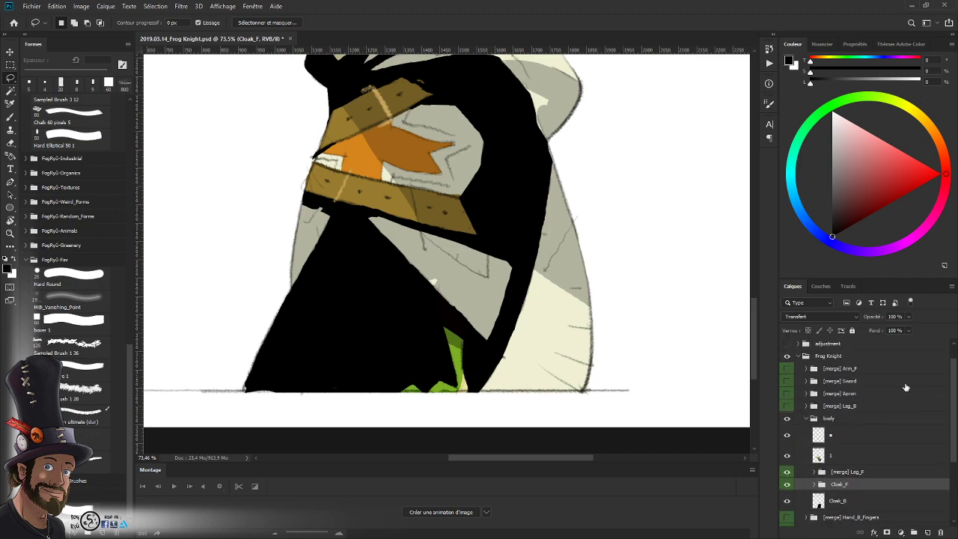
click(855, 349)
drag(857, 349, 863, 482)
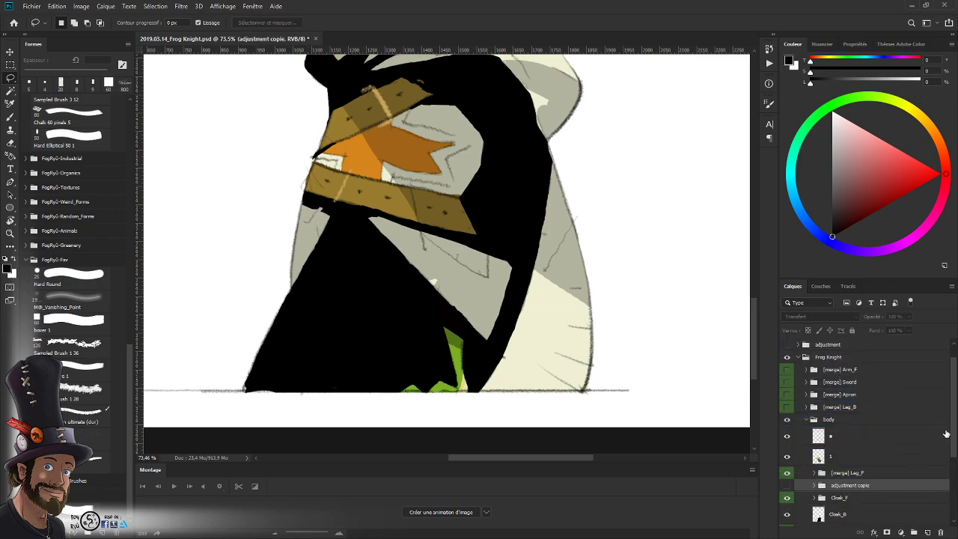
- Expand and show the copied adjustment group, and move the Cloak_F group to its bottom
drag(951, 434, 951, 450)
click(813, 452)
click(788, 452)
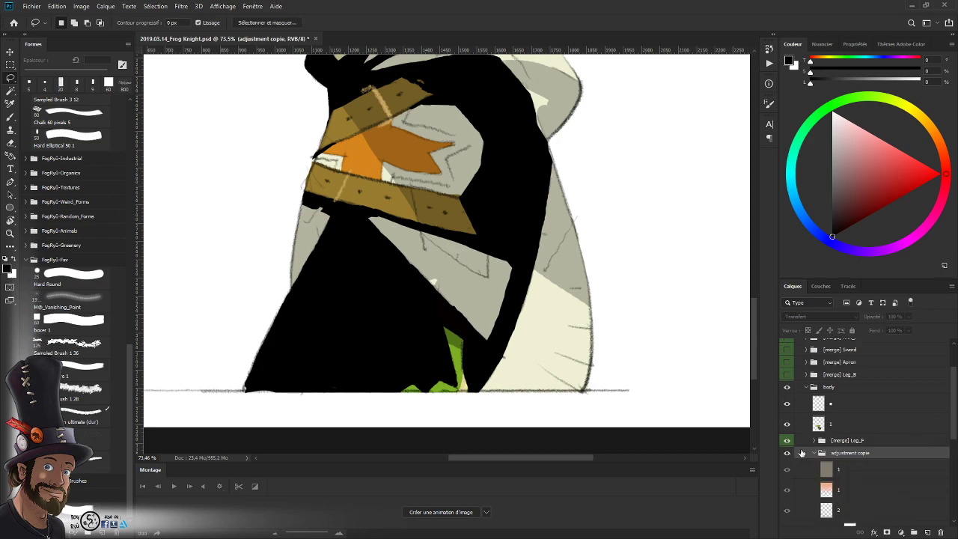
drag(954, 417, 954, 459)
click(861, 476)
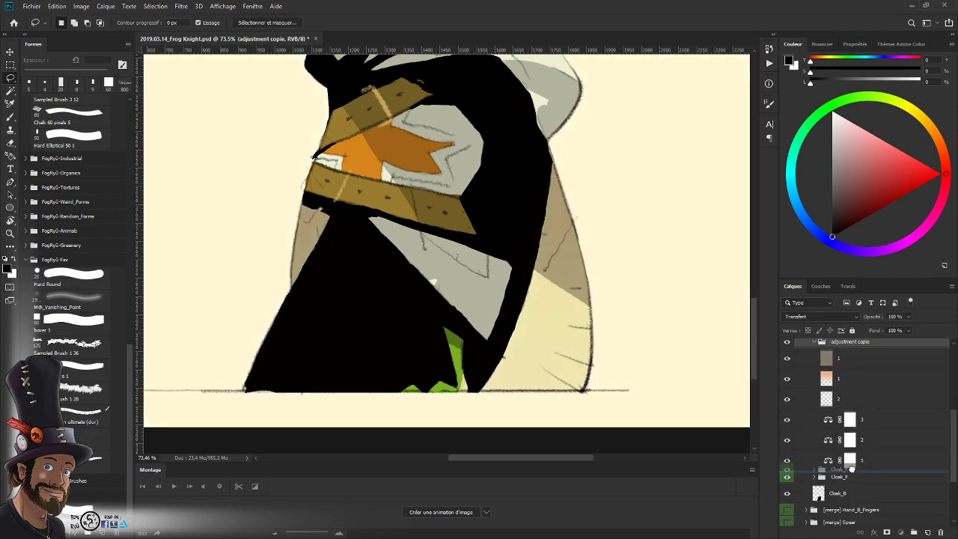
- Clip all three adjustment layers and the three colour layers above them to the Cloak_F group
alt+click(865, 467)
alt+click(866, 449)
alt+click(868, 428)
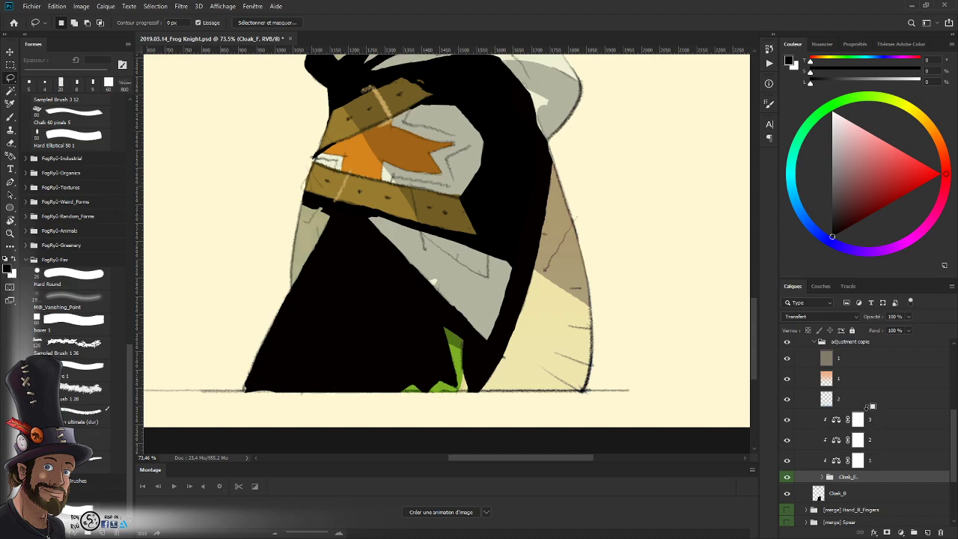
alt+click(862, 408)
drag(860, 387, 864, 388)
key(ctrl+z)
alt+click(862, 381)
alt+click(872, 363)
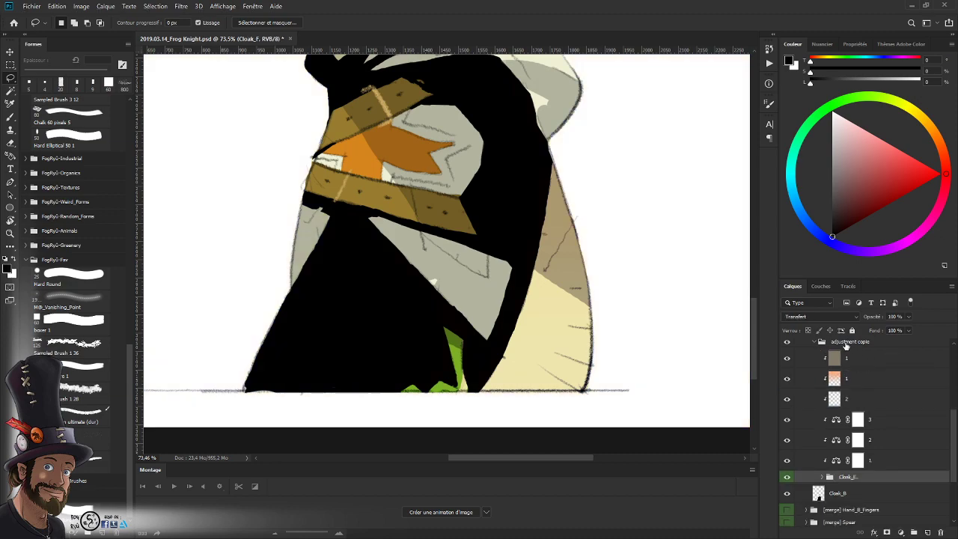
- Rename the copied adjustment group as [merge] Cloak_F
double_click(845, 343)
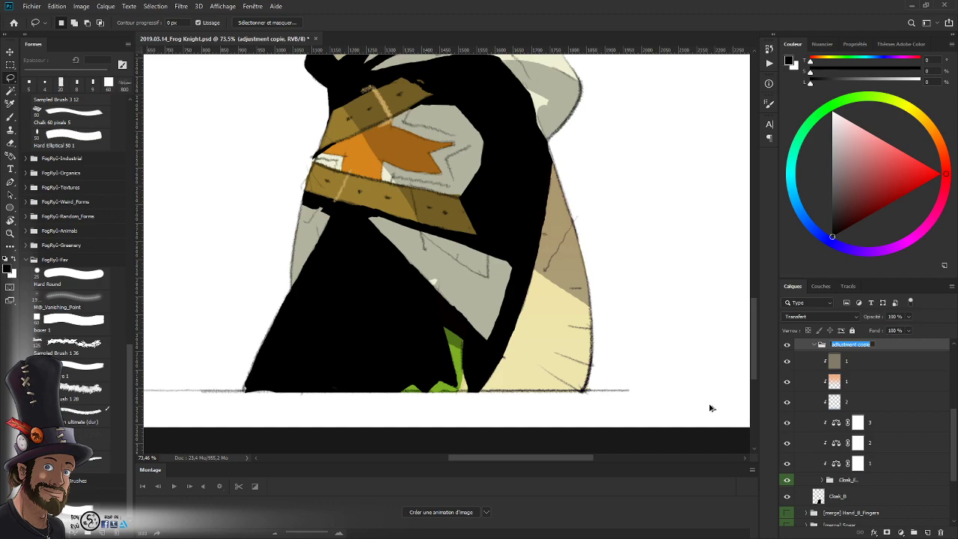
text([merge] Cloak_F)
key(Return)
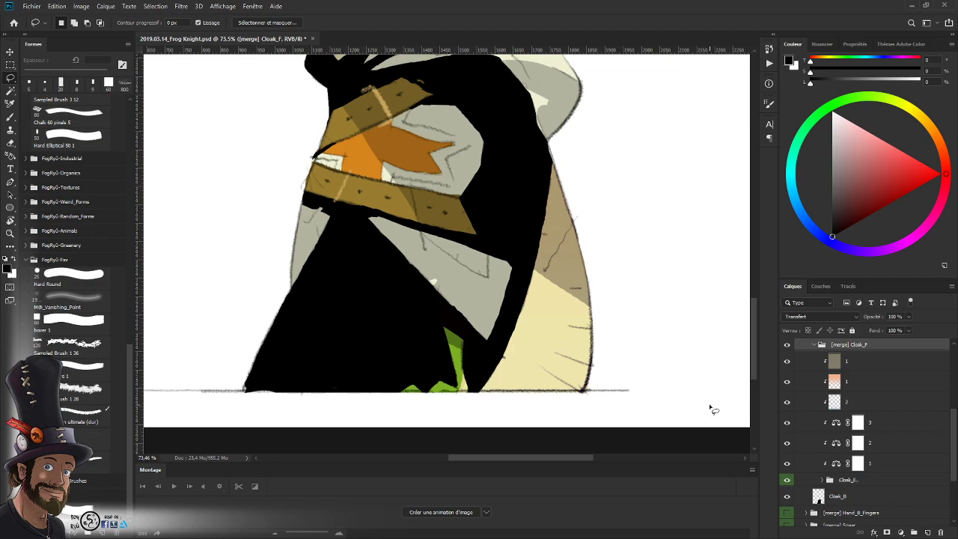
- Collapse the [merge] Cloak_F group, label it green (Vert), and hide it along with [merge] Leg_F
click(817, 346)
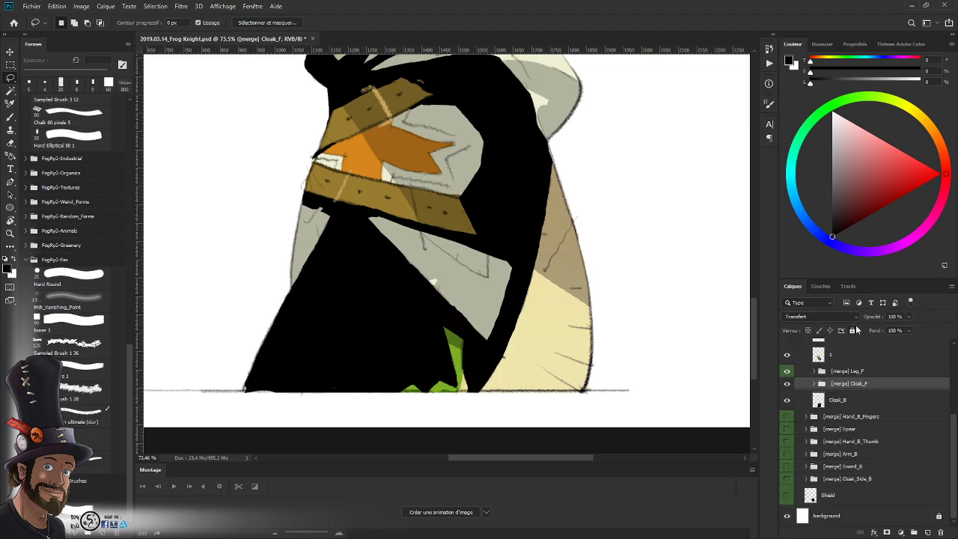
right_click(863, 383)
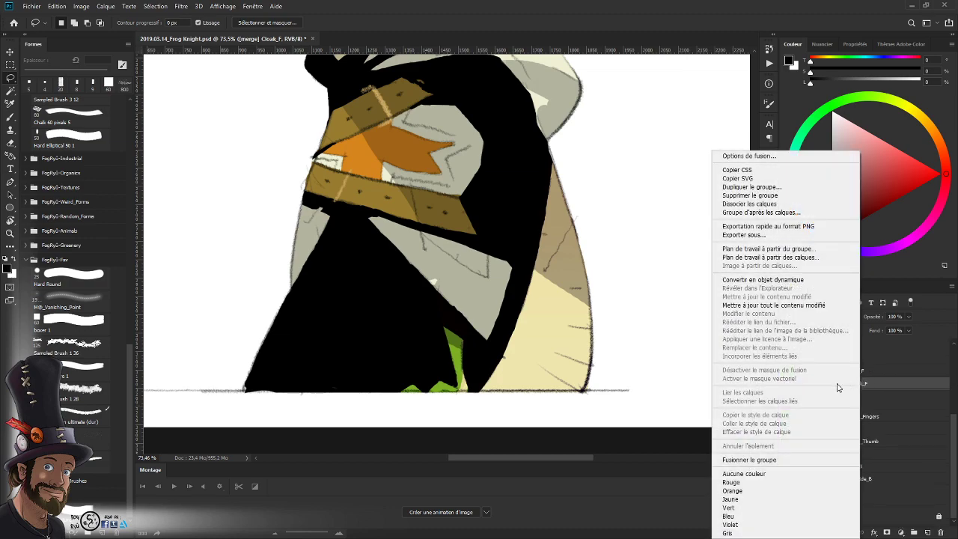
click(741, 508)
click(787, 383)
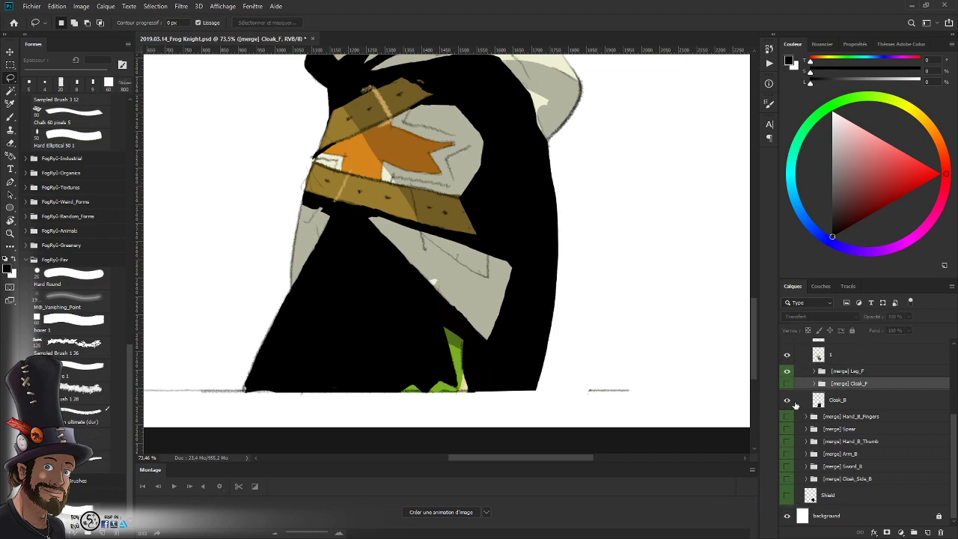
click(787, 371)
- Compare the artwork on layer 1 and Cloak_B by toggling their visibility, leaving Cloak_B hidden
key(z)
drag(534, 302, 614, 298)
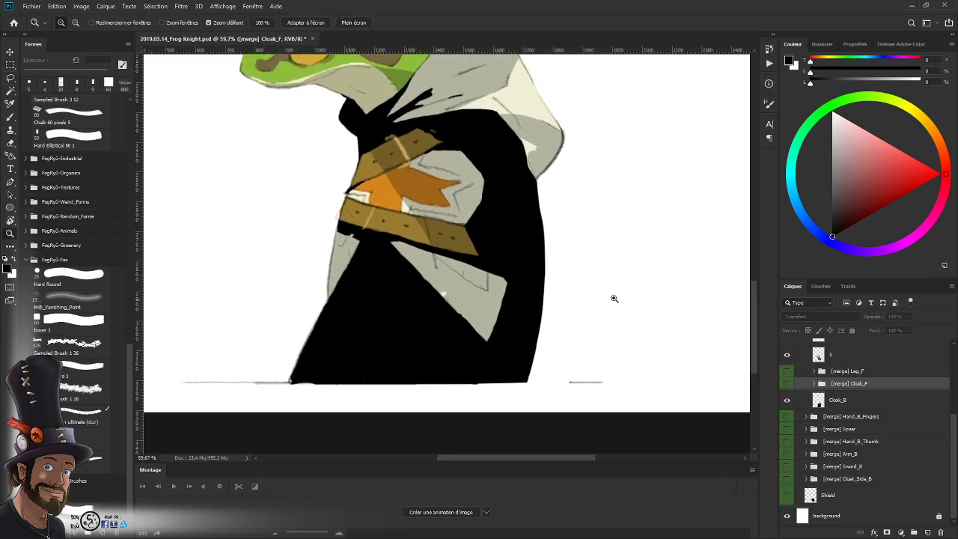
drag(606, 365, 592, 402)
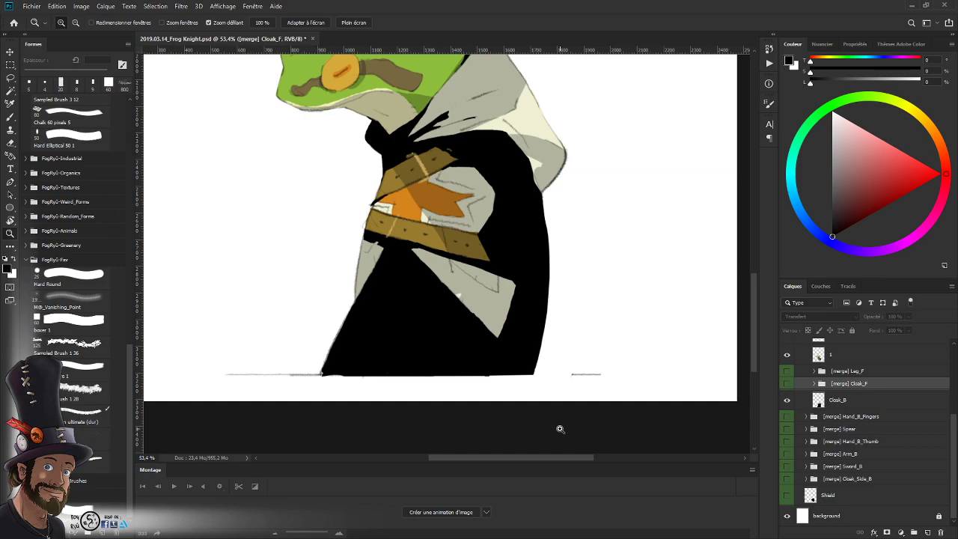
drag(534, 332, 515, 344)
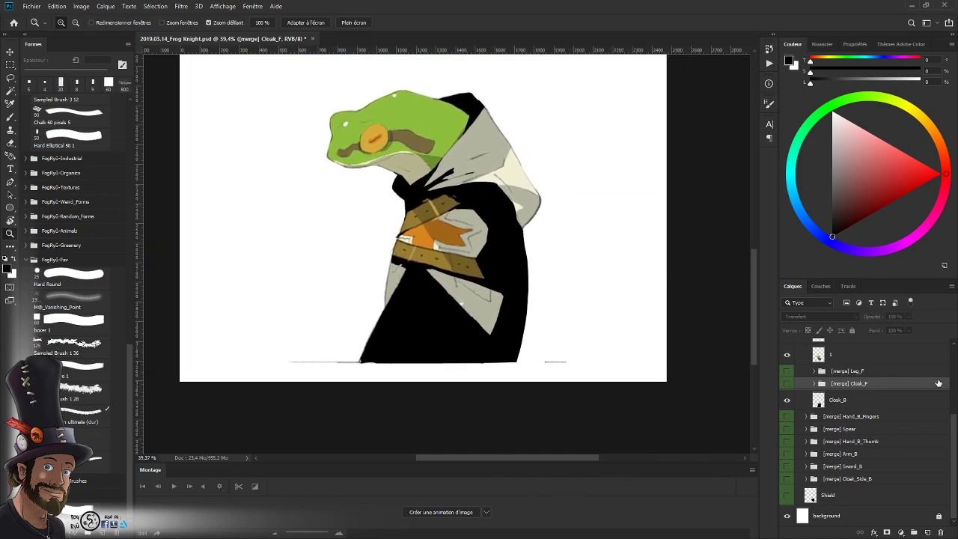
scroll(952, 423, up, 3)
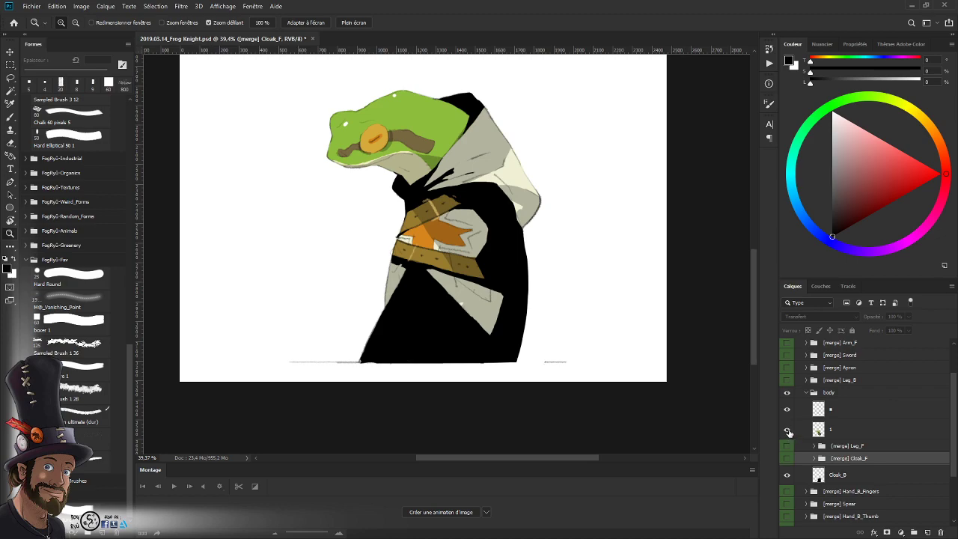
click(786, 431)
click(786, 433)
click(786, 476)
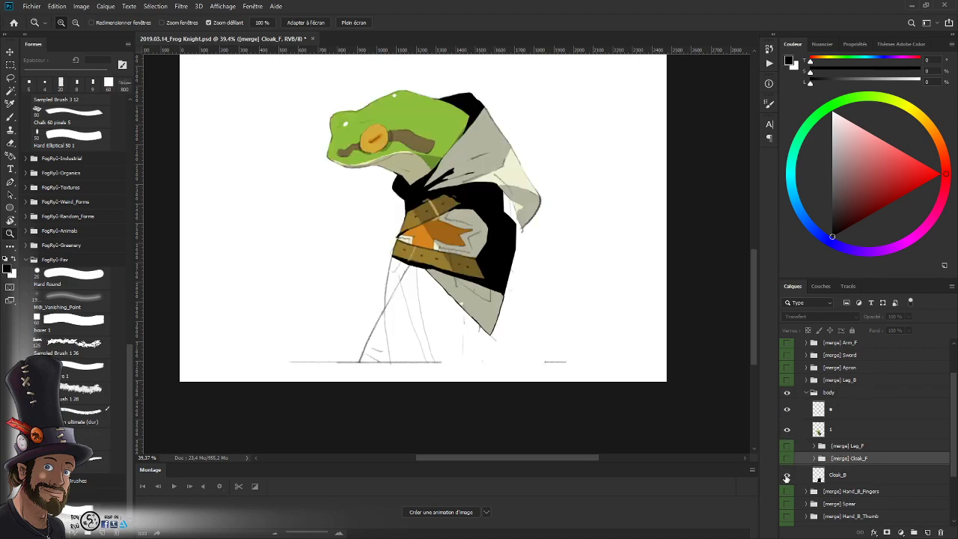
click(786, 476)
click(786, 477)
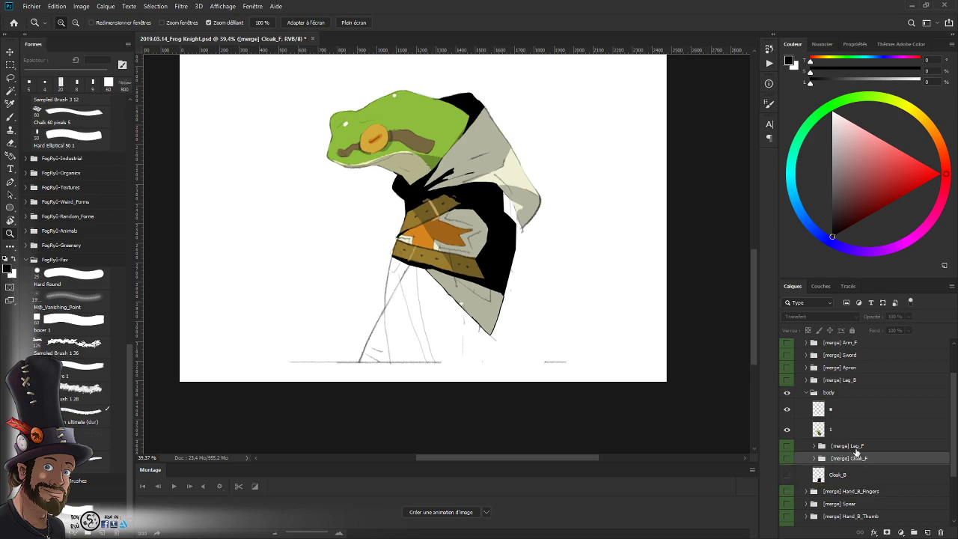
- Lasso the line art of the head, hood and torso down to the pointed cloth, and cut it onto its own layer
click(843, 418)
scroll(508, 321, up, 2)
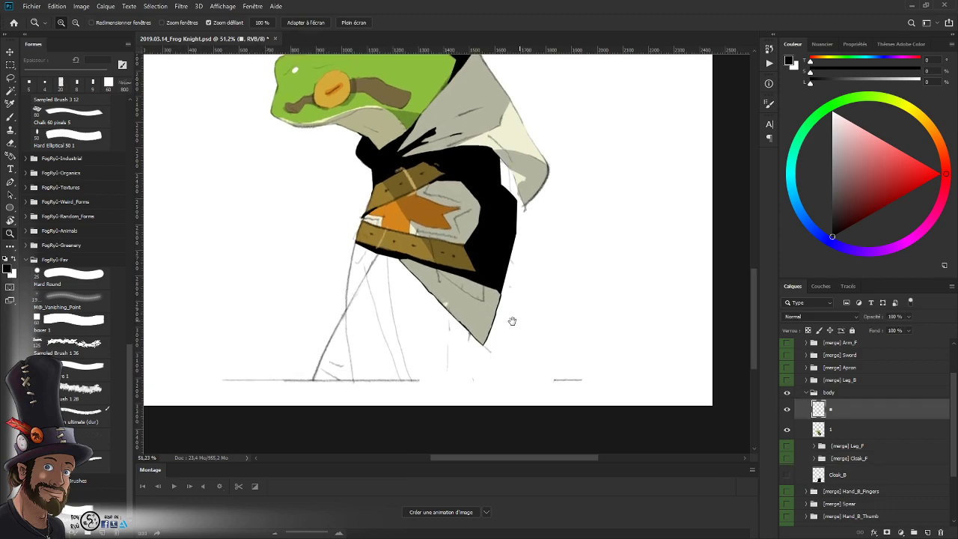
key(l)
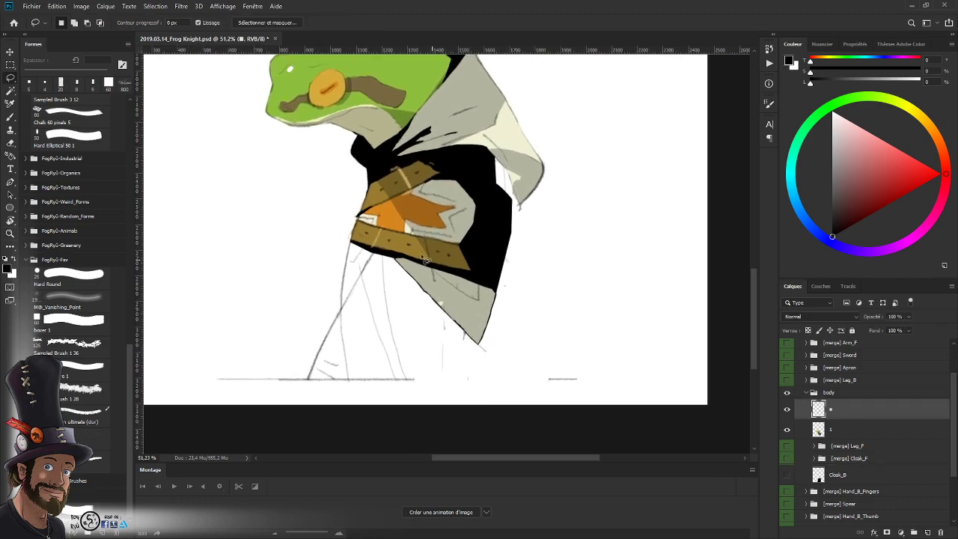
drag(347, 242, 359, 252)
mouse_move(357, 251)
mouse_down()
mouse_move(395, 260)
mouse_move(486, 358)
mouse_move(521, 218)
mouse_move(557, 168)
mouse_move(556, 115)
mouse_move(525, 23)
mouse_move(514, 34)
mouse_move(511, 112)
mouse_move(454, 95)
mouse_move(320, 114)
mouse_move(239, 200)
mouse_move(278, 276)
mouse_move(323, 327)
mouse_move(327, 405)
mouse_move(341, 386)
mouse_move(351, 299)
mouse_move(345, 337)
mouse_up()
scroll(551, 325, down, 3)
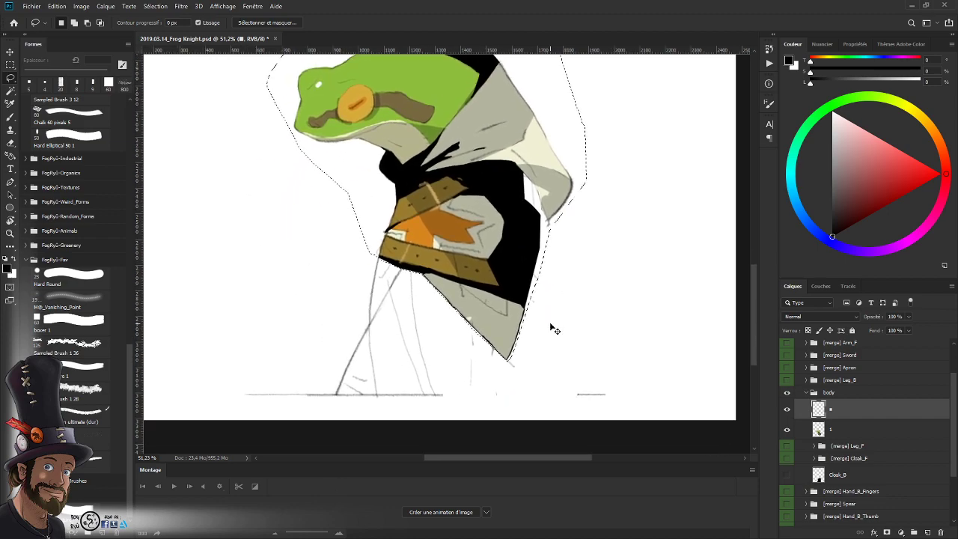
key(ctrl+j)
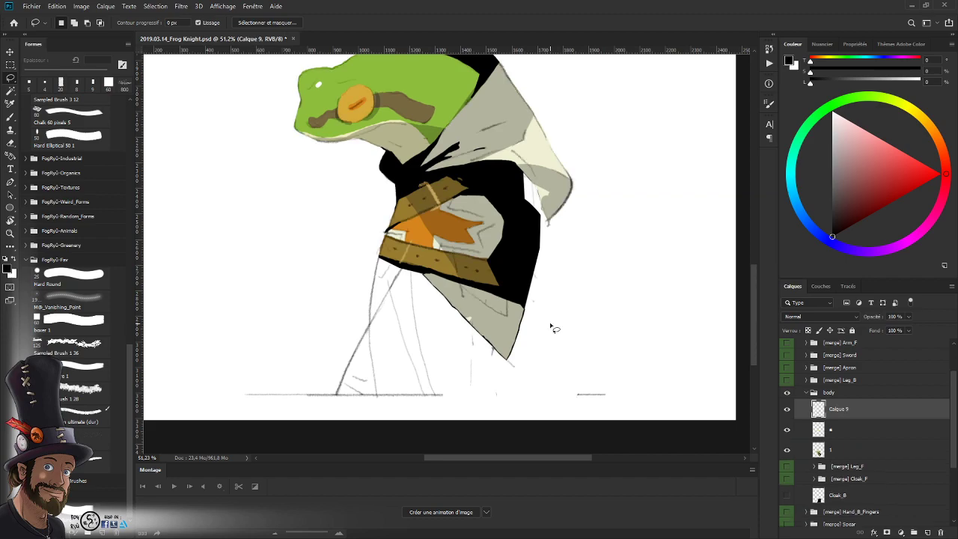
- Lasso the line art of the lower cloak below the belt and cut it onto its own layer
click(850, 434)
mouse_move(585, 376)
mouse_down()
mouse_move(577, 304)
mouse_move(519, 342)
mouse_up()
key(z)
key(l)
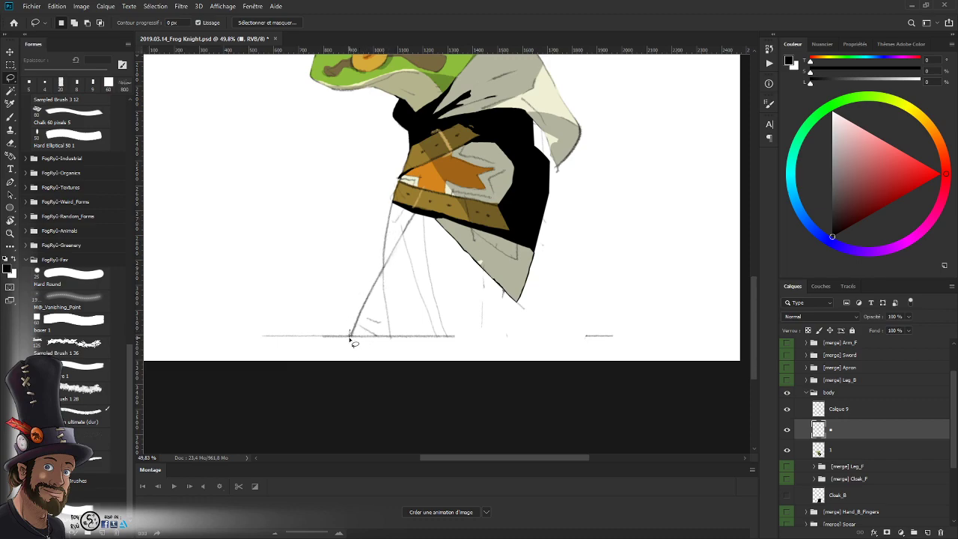
mouse_move(350, 338)
mouse_down()
mouse_move(252, 312)
mouse_move(350, 334)
mouse_up()
mouse_move(582, 350)
mouse_down()
mouse_move(554, 325)
mouse_move(591, 360)
mouse_up()
mouse_move(519, 344)
mouse_down()
mouse_move(499, 334)
mouse_move(515, 330)
mouse_up()
key(ctrl+j)
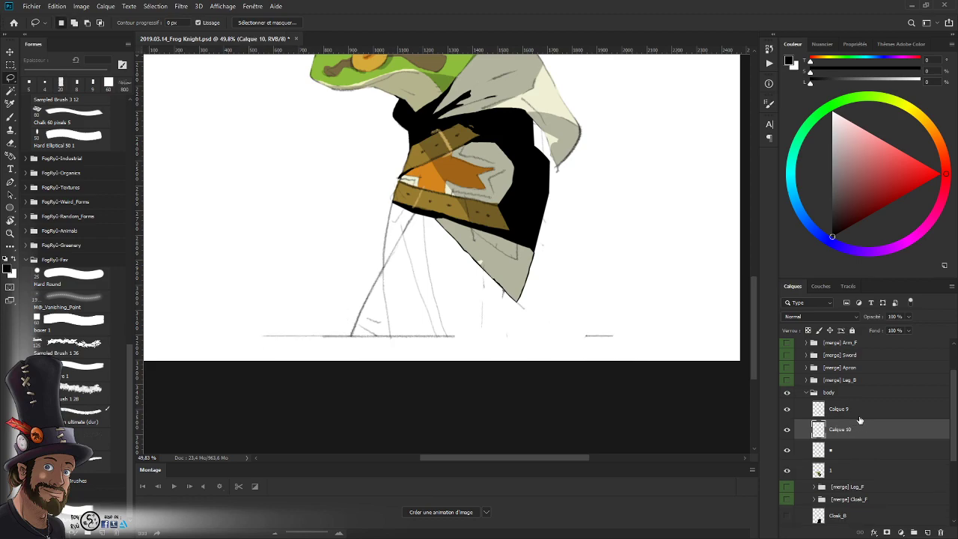
- Check the separated line art against the layer 1 artwork by hiding and reshowing the layers
click(786, 470)
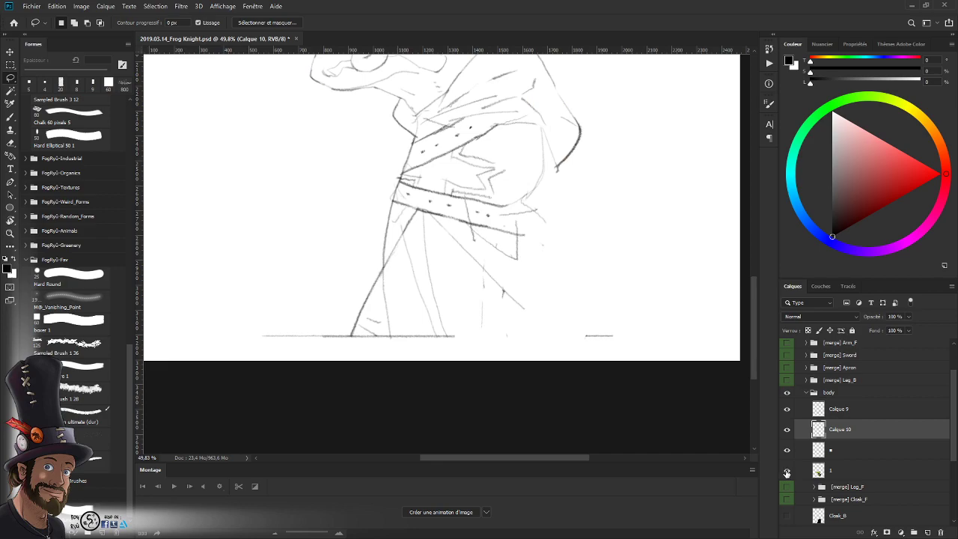
click(787, 470)
click(786, 449)
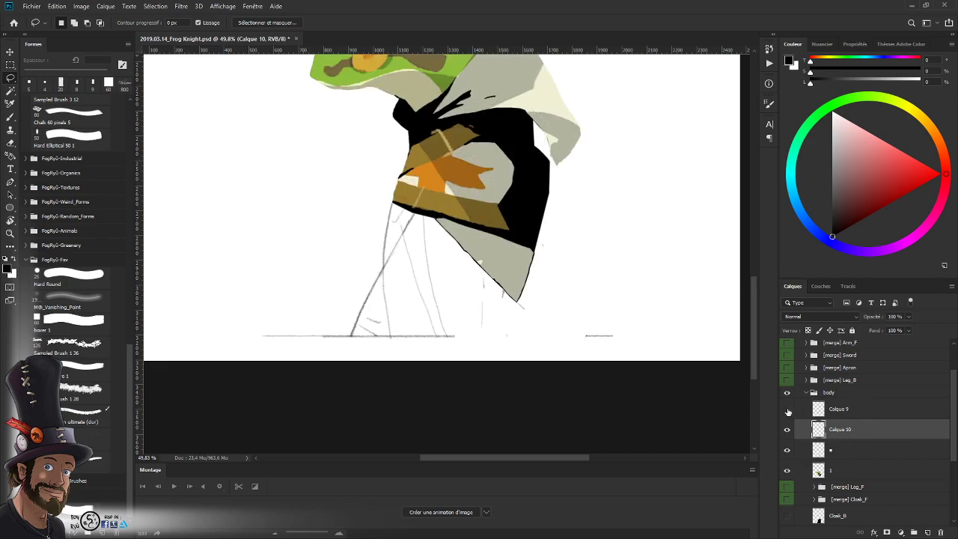
click(787, 449)
click(786, 450)
click(786, 449)
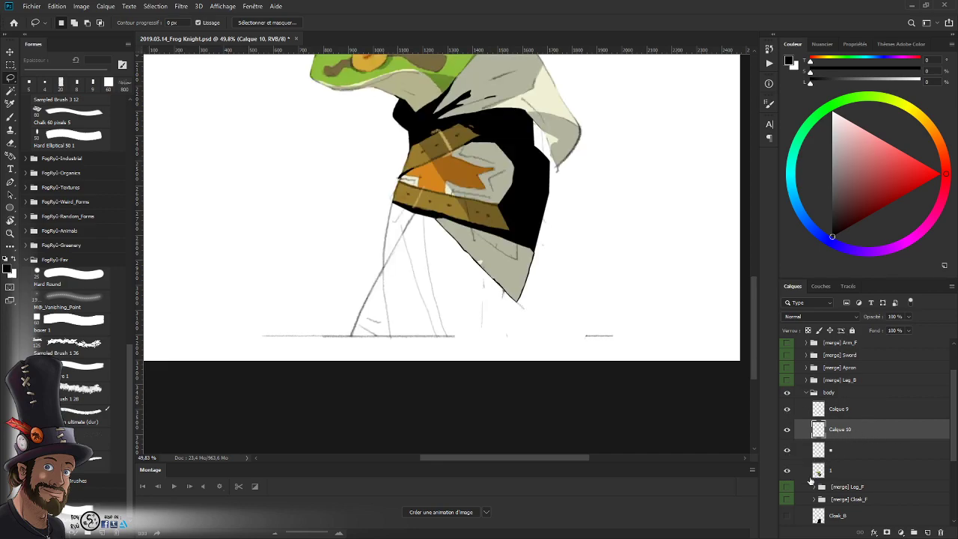
click(787, 470)
click(786, 471)
scroll(949, 428, down, 2)
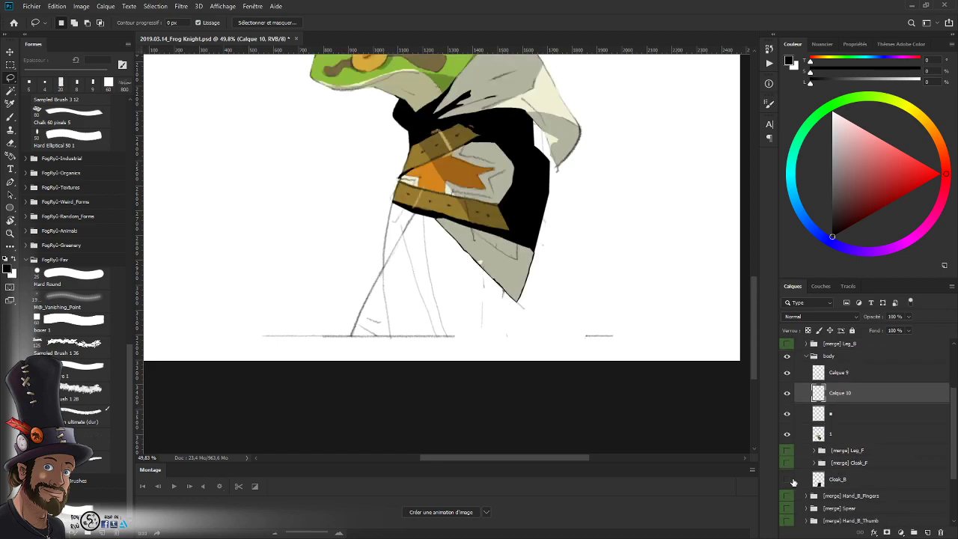
- Show Cloak_B and toggle each separated line art layer to identify which one holds the lower cloak's lines
click(787, 480)
click(786, 373)
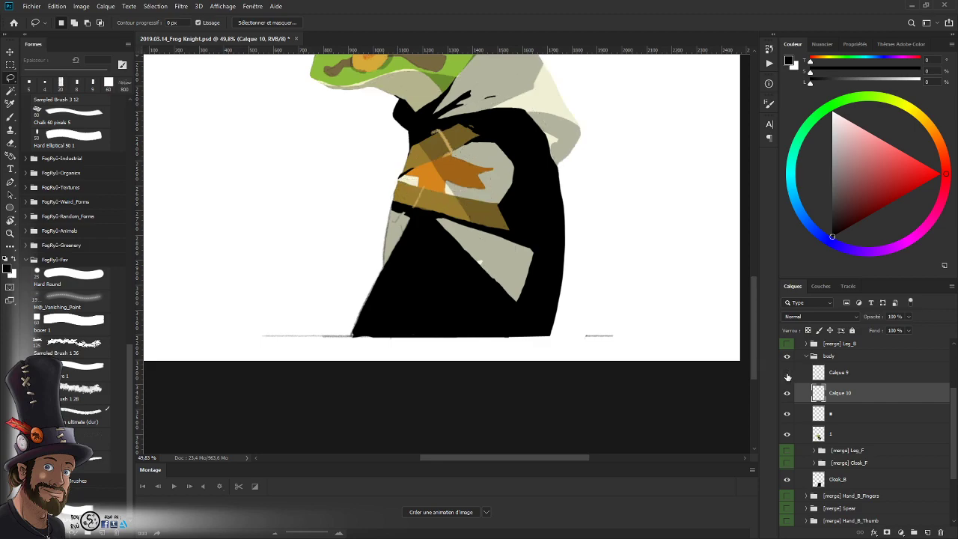
click(786, 374)
click(786, 381)
click(786, 374)
click(787, 395)
click(787, 398)
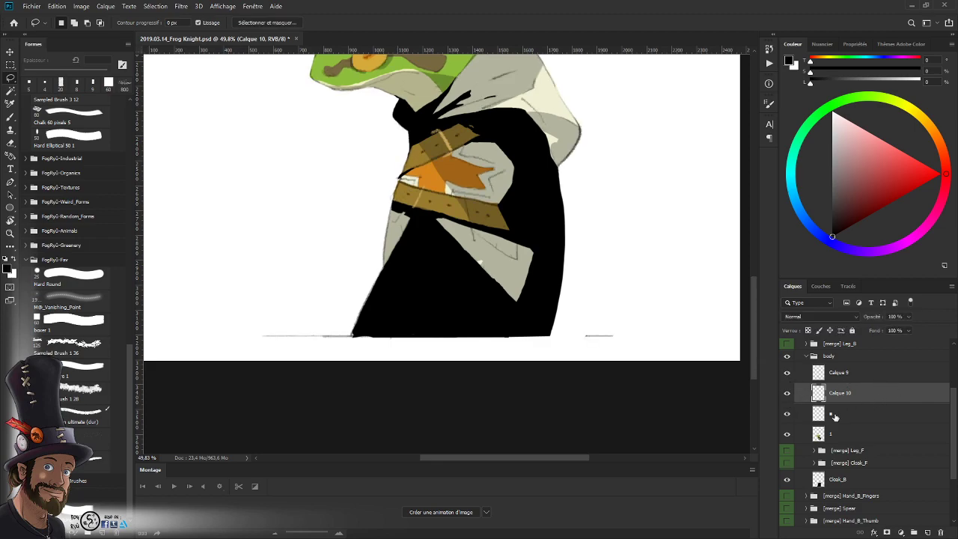
click(786, 416)
click(787, 417)
- Move the lower cloak's line art layer directly above Cloak_B in the layer stack
click(865, 420)
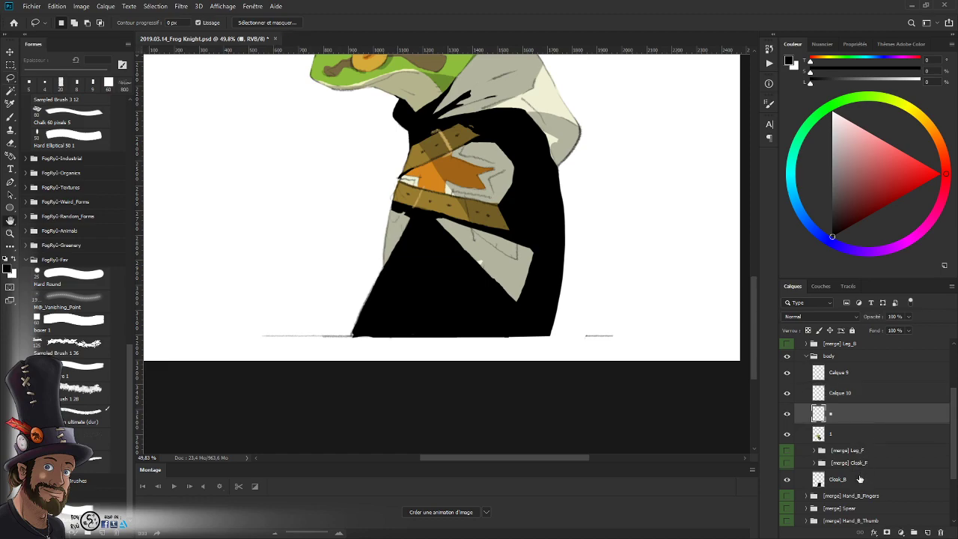
double_click(861, 414)
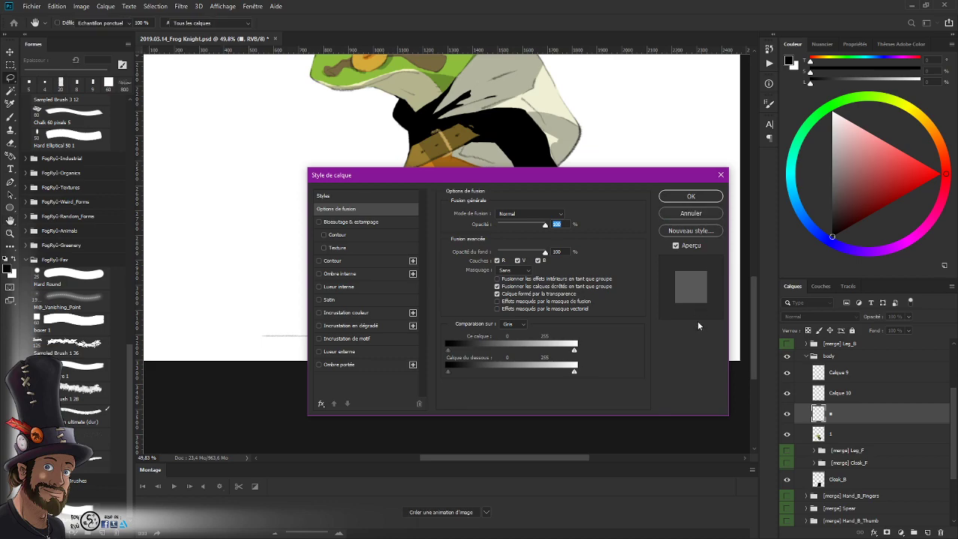
click(690, 213)
drag(867, 417, 853, 479)
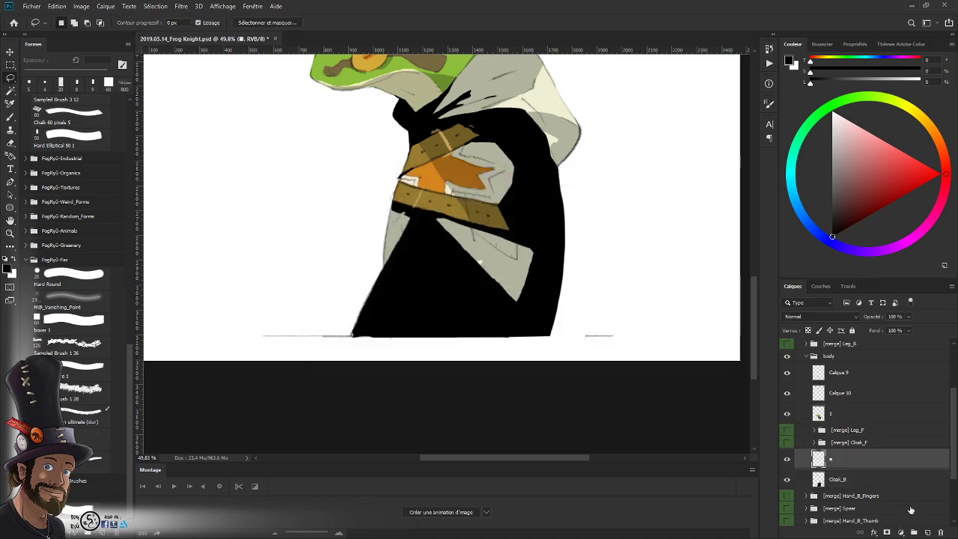
- Group the lower cloak's line art with its colour layer, name the group Cloak_B and check its visibility
shift+click(865, 482)
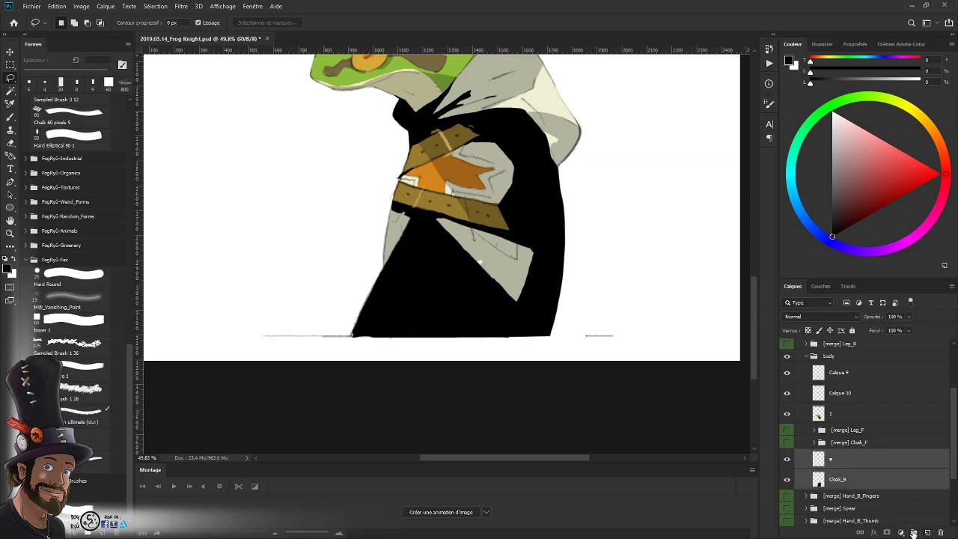
click(914, 532)
double_click(841, 454)
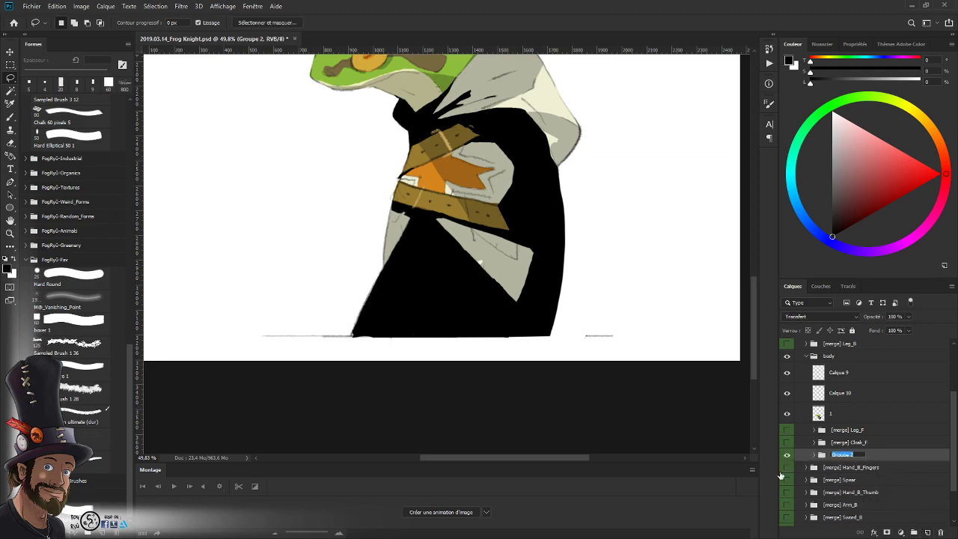
text(Cloak_B)
key(ctrl+a)
key(Return)
click(786, 456)
click(787, 455)
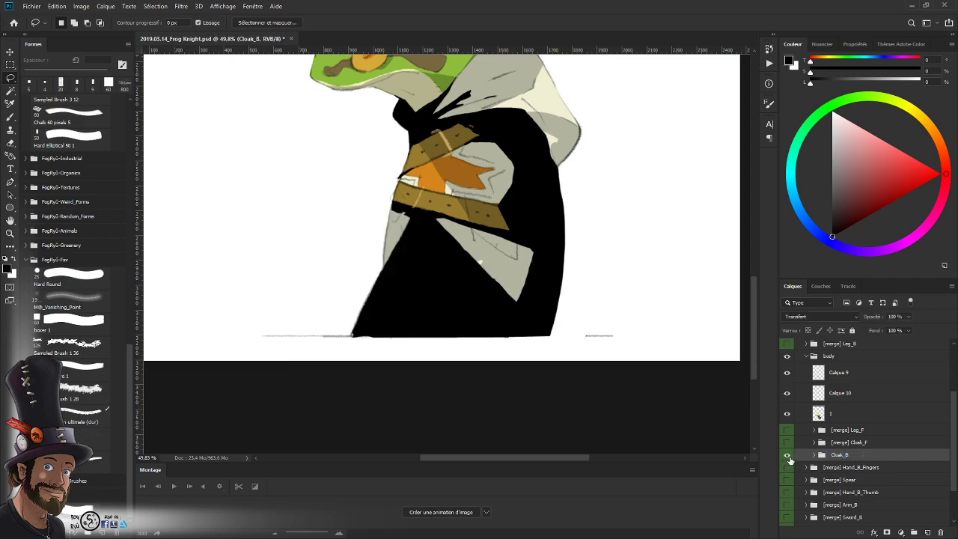
- Duplicate the adjustment group into the body group just above Cloak_B and make the copy visible
scroll(953, 435, up, 4)
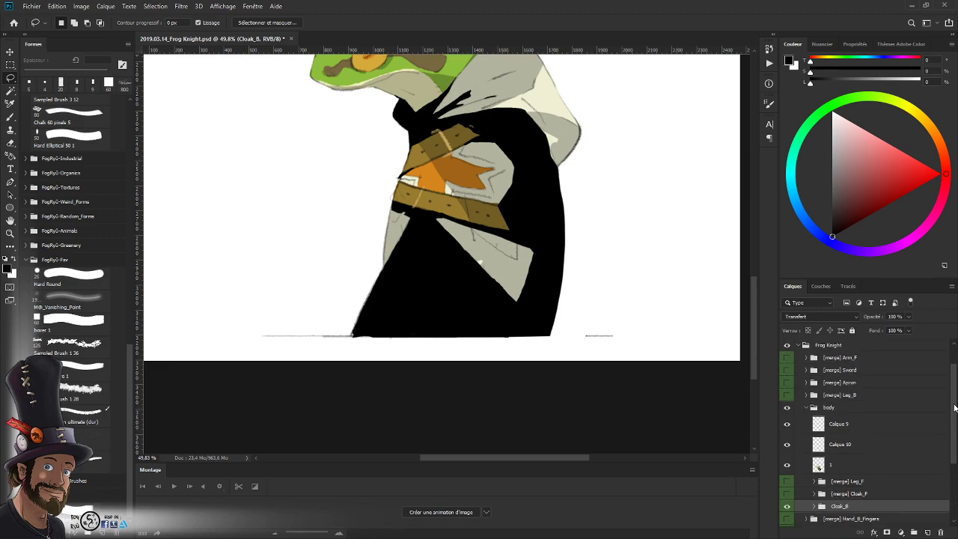
drag(847, 341, 858, 496)
scroll(953, 442, down, 2)
click(814, 472)
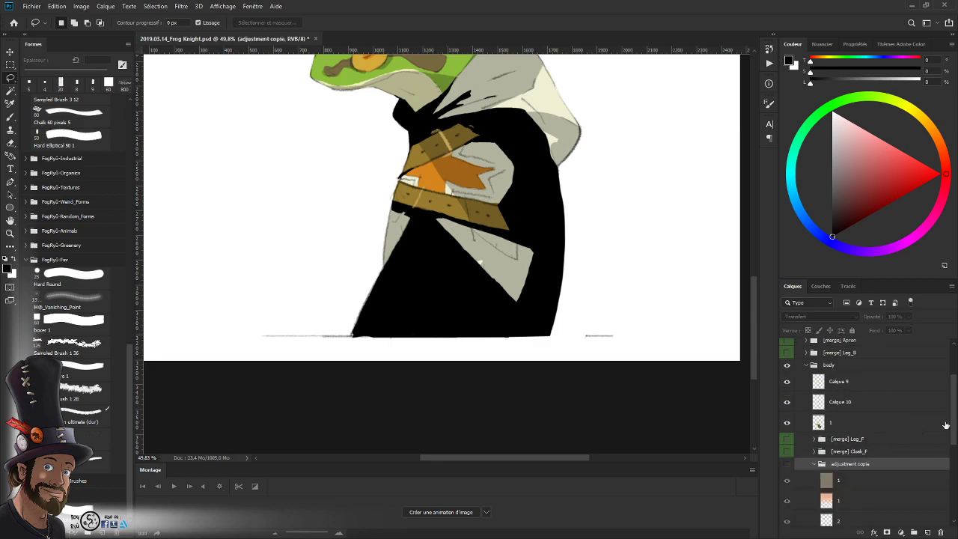
scroll(804, 448, down, 5)
click(786, 397)
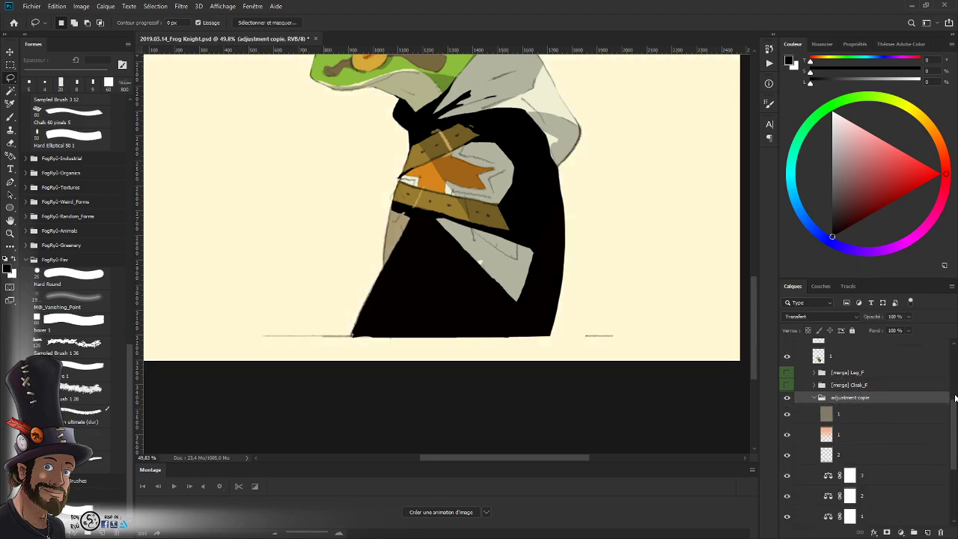
- Put the Cloak_B group at the base of the copied adjustment group and clip all its adjustment and colour layers to it
scroll(879, 448, down, 4)
click(851, 457)
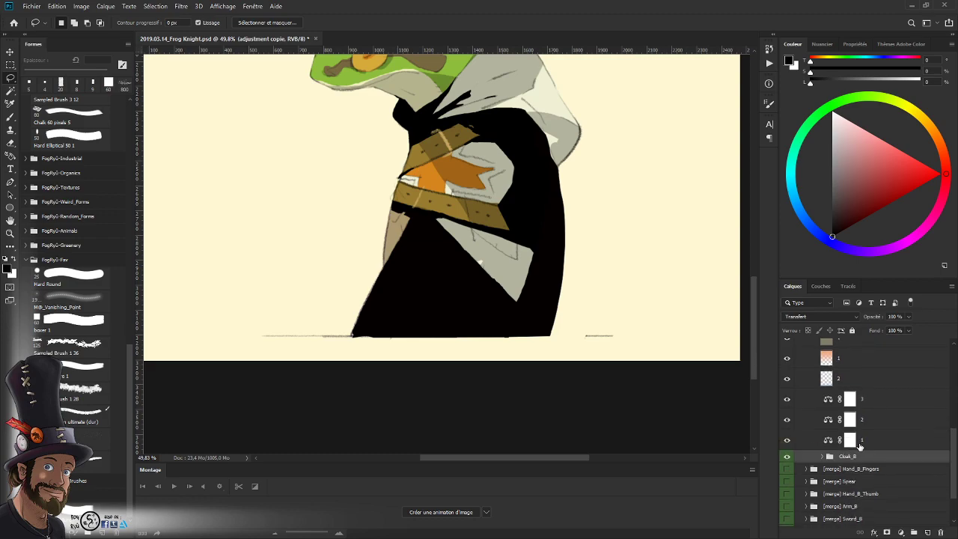
alt+click(865, 448)
alt+click(867, 428)
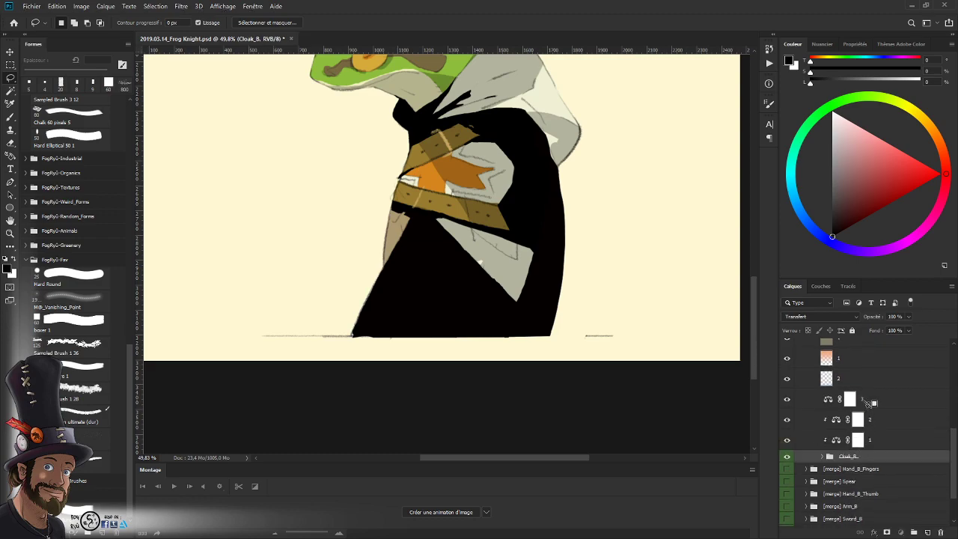
alt+click(867, 408)
alt+click(867, 388)
alt+click(868, 367)
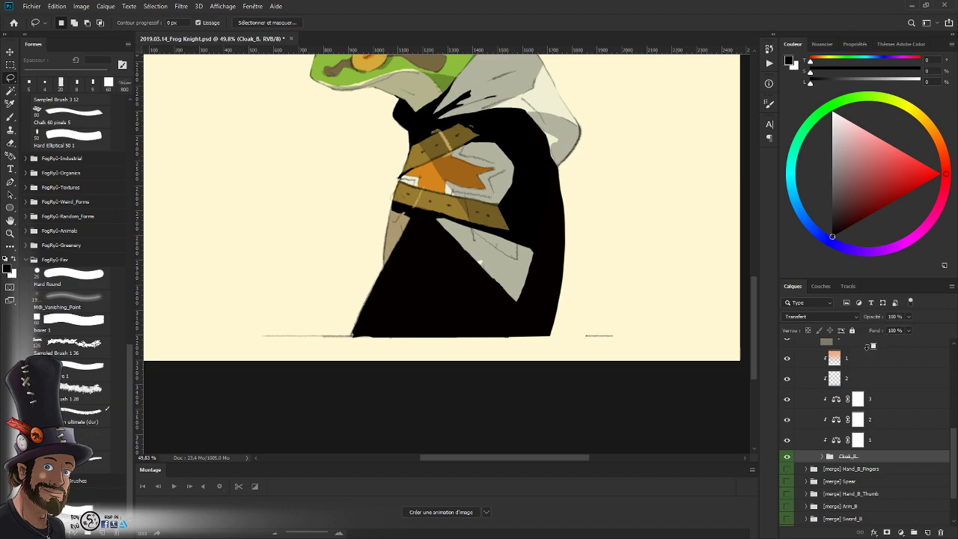
alt+click(870, 348)
- Rename the copied adjustment group as [merge] Cloak_B
drag(952, 443, 952, 407)
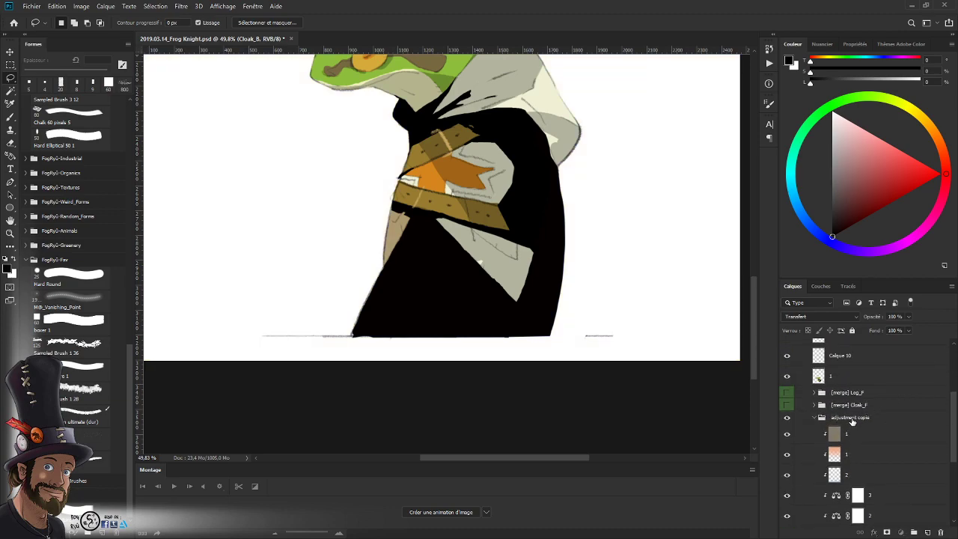
double_click(852, 418)
text([)
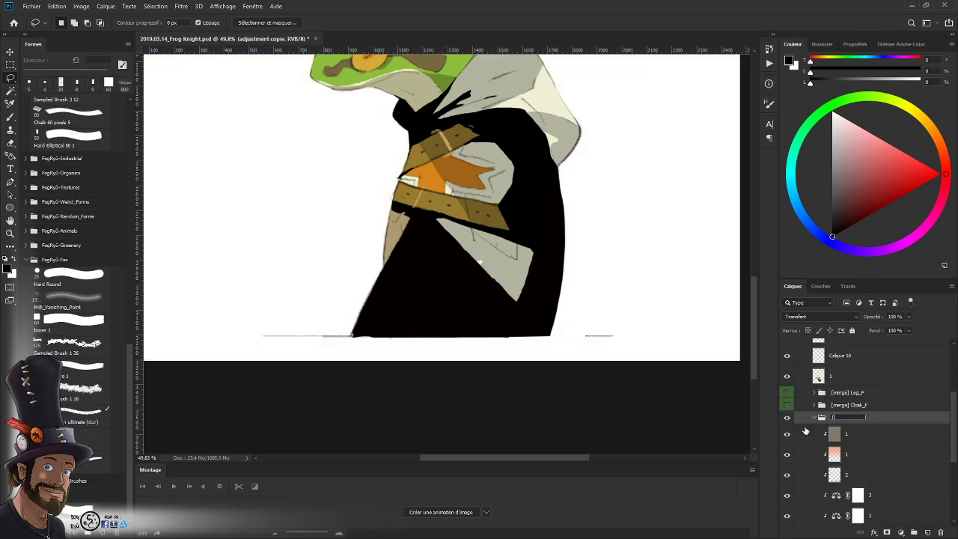
text(merge] Cloak_B)
key(Return)
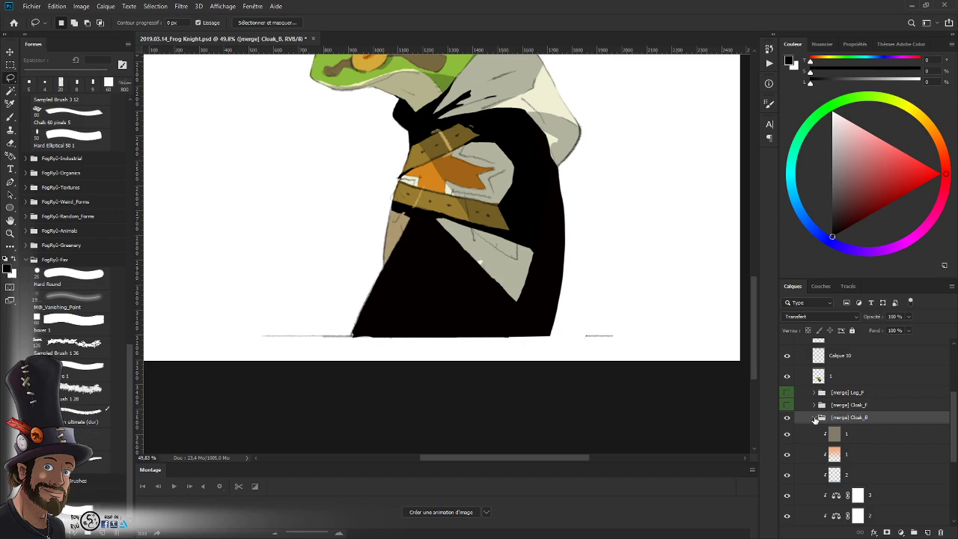
- Collapse the [merge] Cloak_B group, label it green and hide it
click(814, 418)
right_click(853, 418)
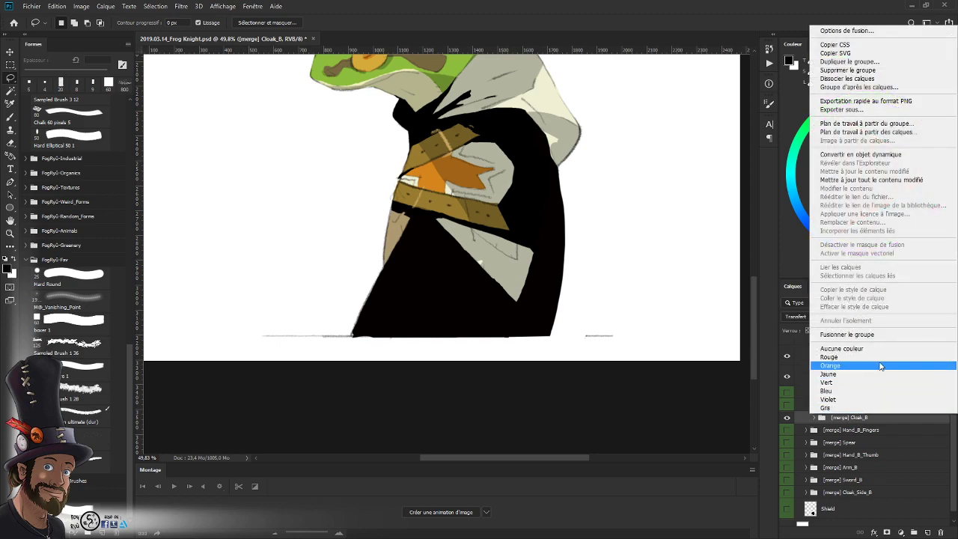
click(823, 395)
click(786, 417)
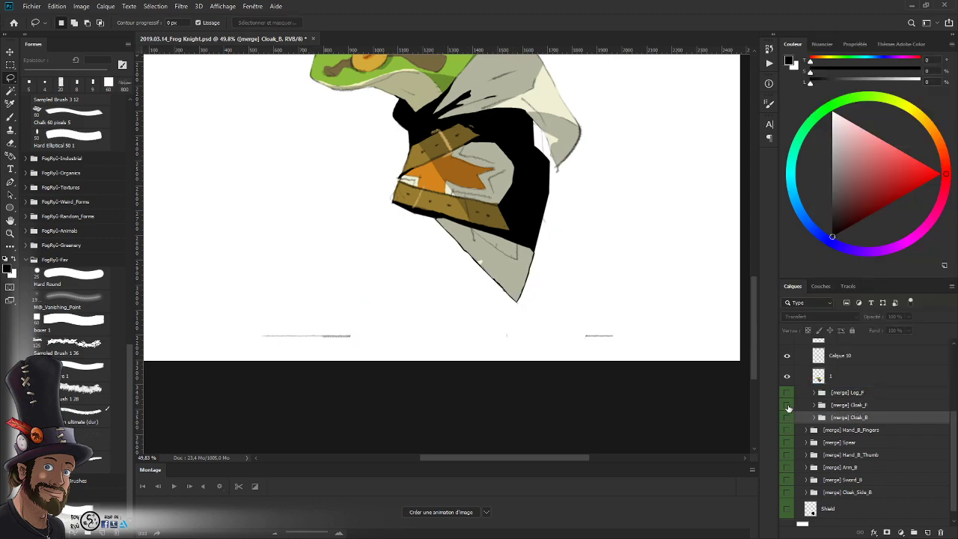
- Check how Cloak_F, Leg_F, Hand_B_Fingers and Cloak_B fit with the body by showing them and hiding them again
click(786, 405)
click(786, 405)
click(787, 393)
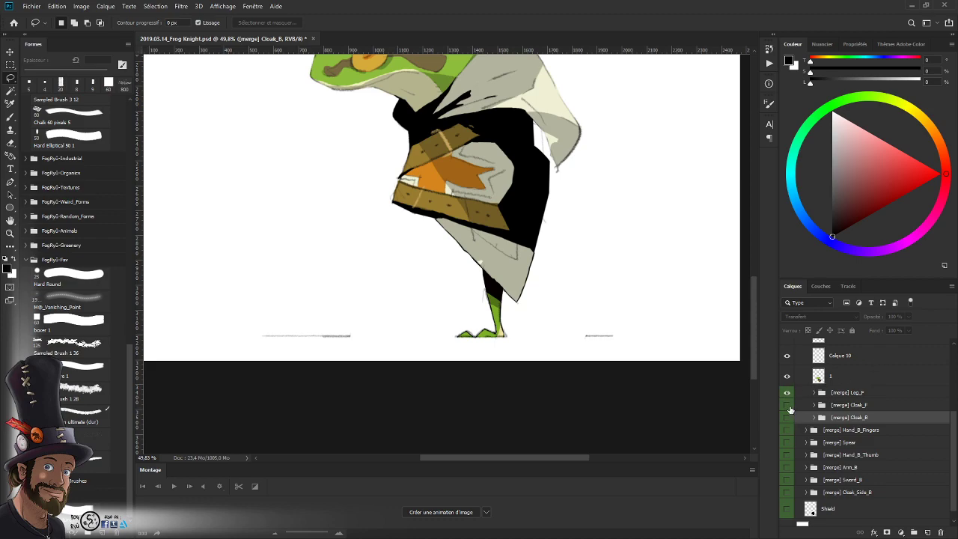
click(787, 406)
click(786, 431)
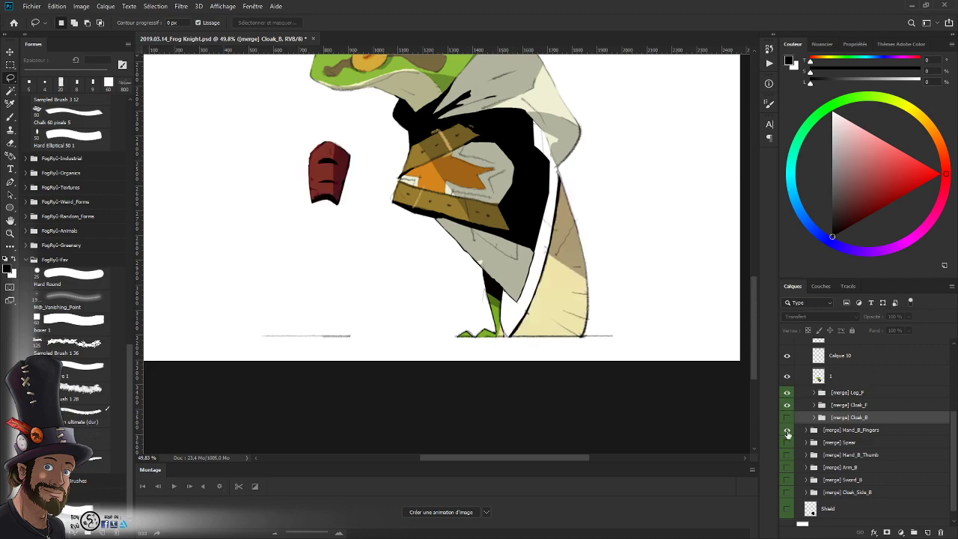
click(786, 419)
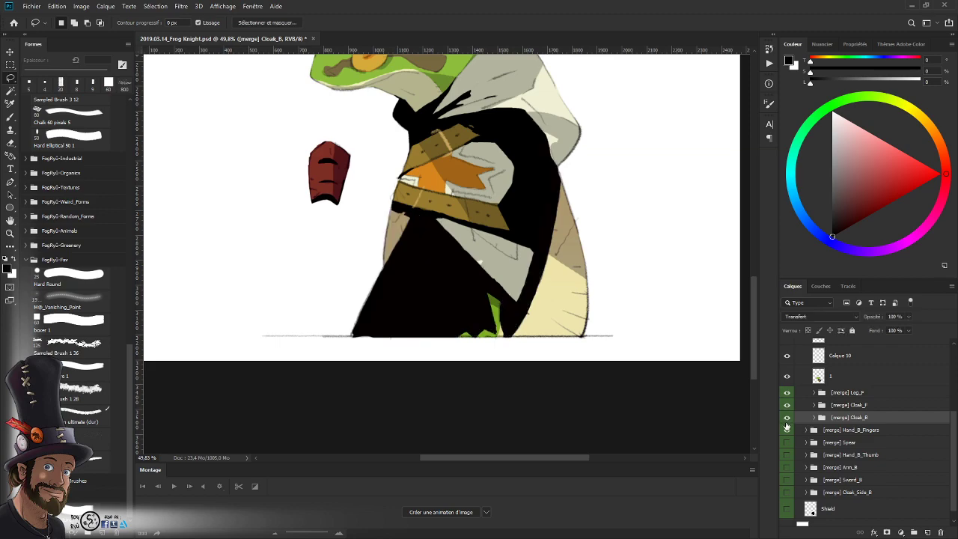
click(786, 418)
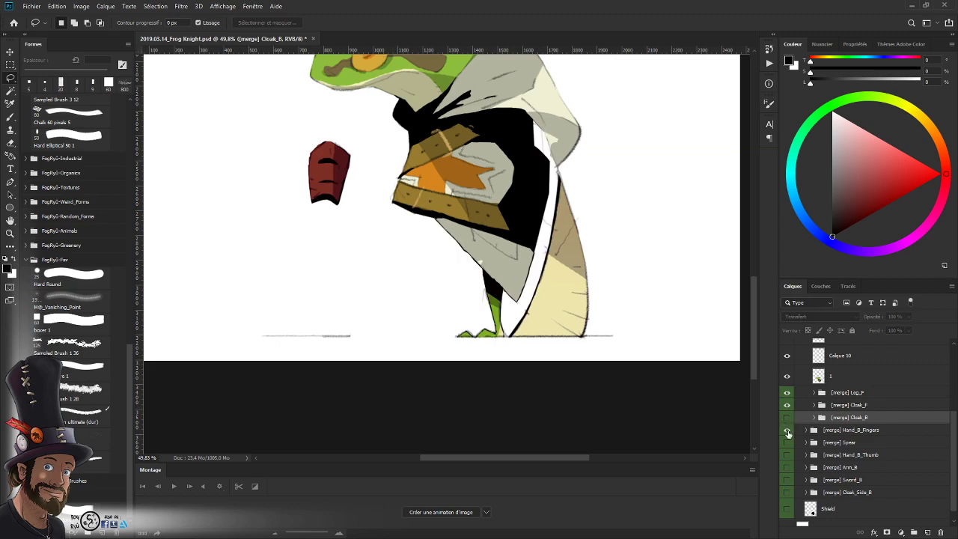
click(787, 431)
click(786, 405)
click(786, 392)
- Compare the torso artwork with the front arm by repeatedly toggling [merge] Arm_F and layer 1
key(z)
drag(576, 246, 530, 362)
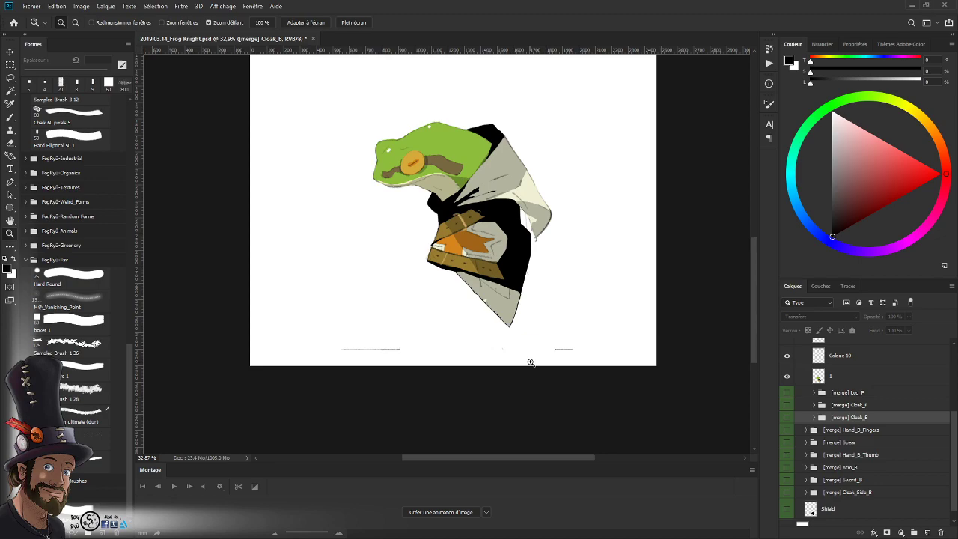
drag(504, 240, 502, 262)
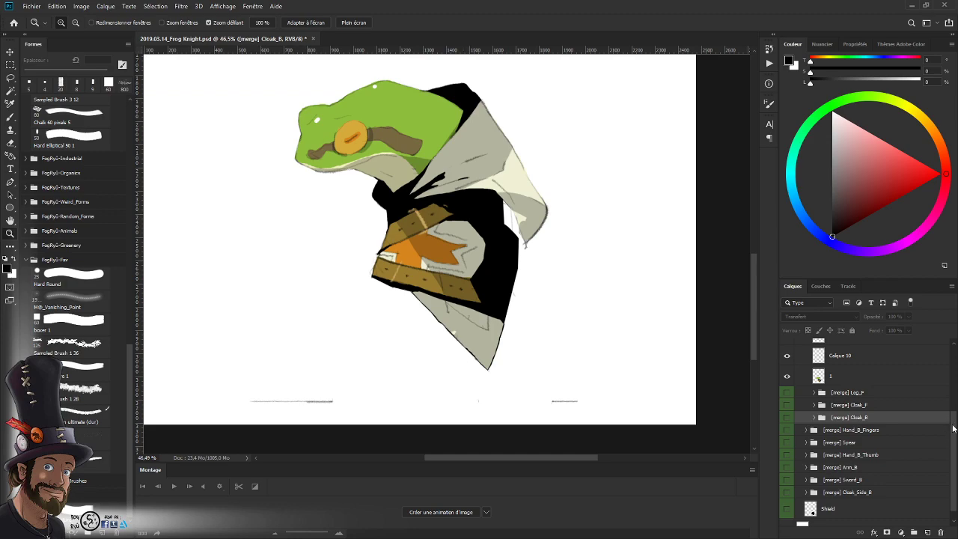
scroll(860, 419, up, 5)
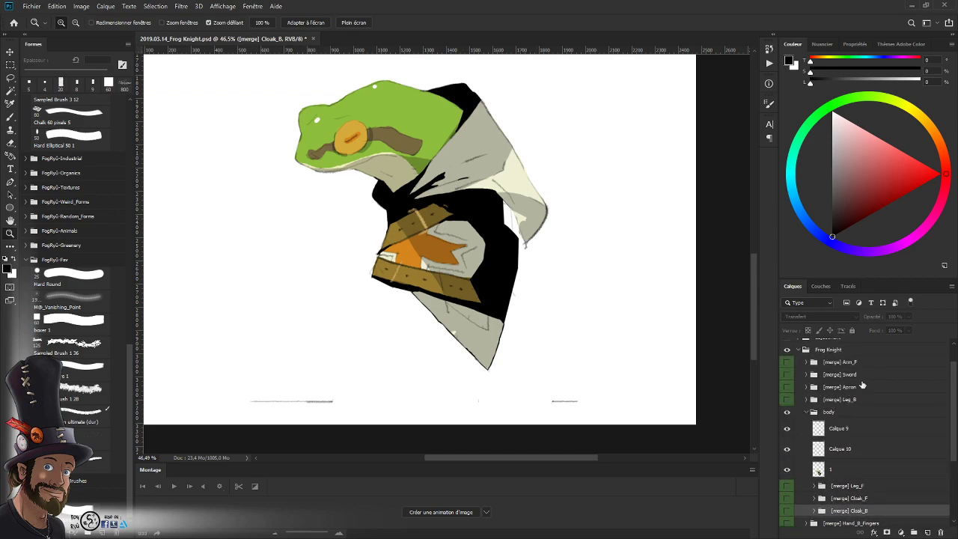
click(787, 363)
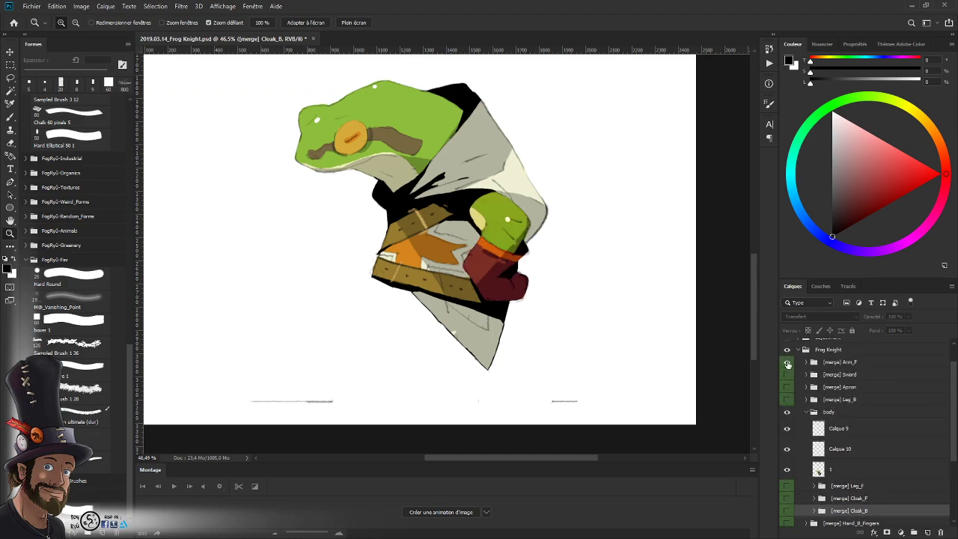
click(787, 363)
click(787, 363)
click(787, 362)
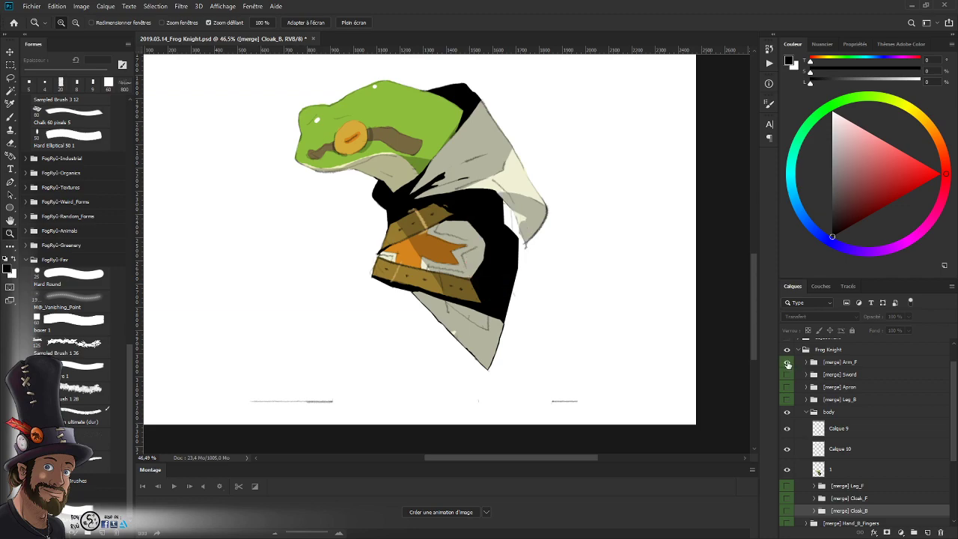
click(787, 364)
click(787, 363)
click(787, 364)
click(787, 363)
click(787, 364)
click(787, 364)
click(788, 470)
click(787, 470)
click(789, 470)
click(789, 470)
- On layer 1, paint the pale patch at the hood's lower tip with the sampled shadow grey, using a 10 px brush
click(842, 470)
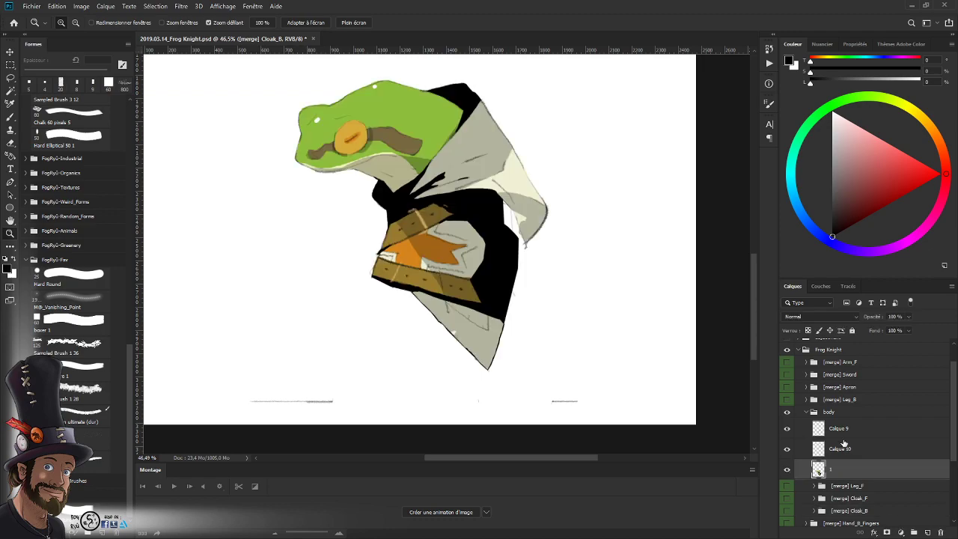
drag(525, 243, 561, 243)
key(b)
alt+click(549, 207)
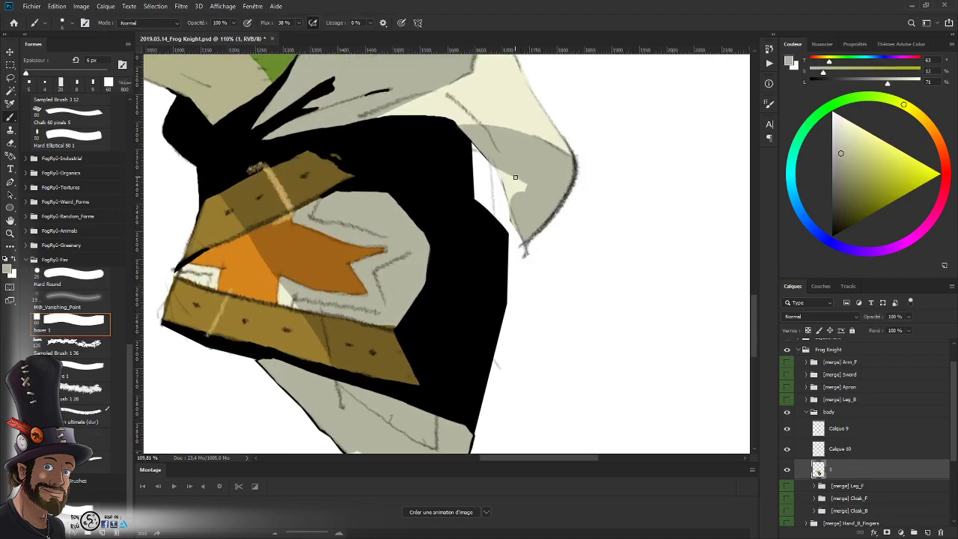
key(])
key(])
key(])
key(])
mouse_move(511, 184)
mouse_down()
mouse_move(502, 167)
mouse_move(526, 190)
mouse_move(508, 186)
mouse_move(528, 184)
mouse_up()
- Check the body against the arm, sword, apron, back leg and Cloak_B by showing and hiding those groups
key(z)
mouse_move(544, 245)
mouse_down()
mouse_move(550, 258)
mouse_move(545, 242)
mouse_up()
drag(534, 323, 520, 327)
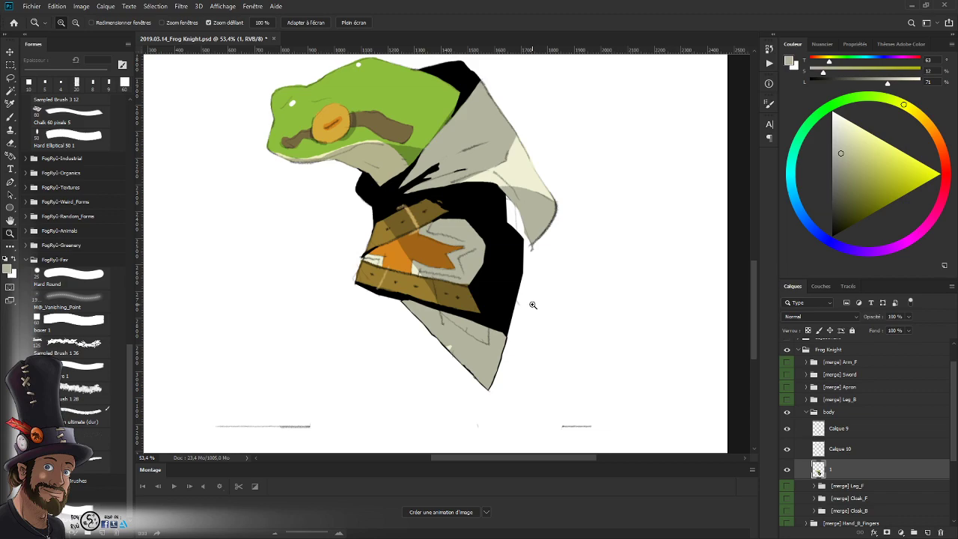
drag(787, 362, 786, 399)
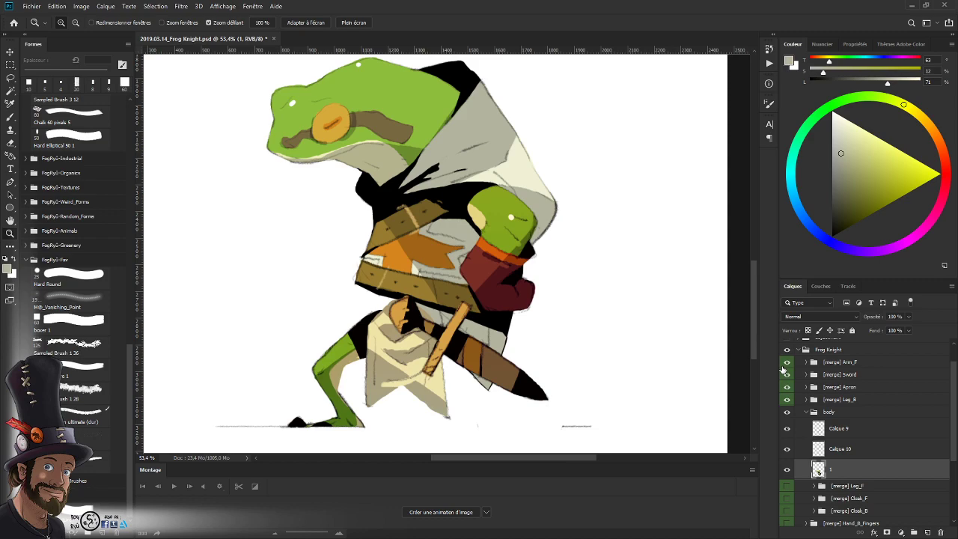
drag(786, 362, 787, 401)
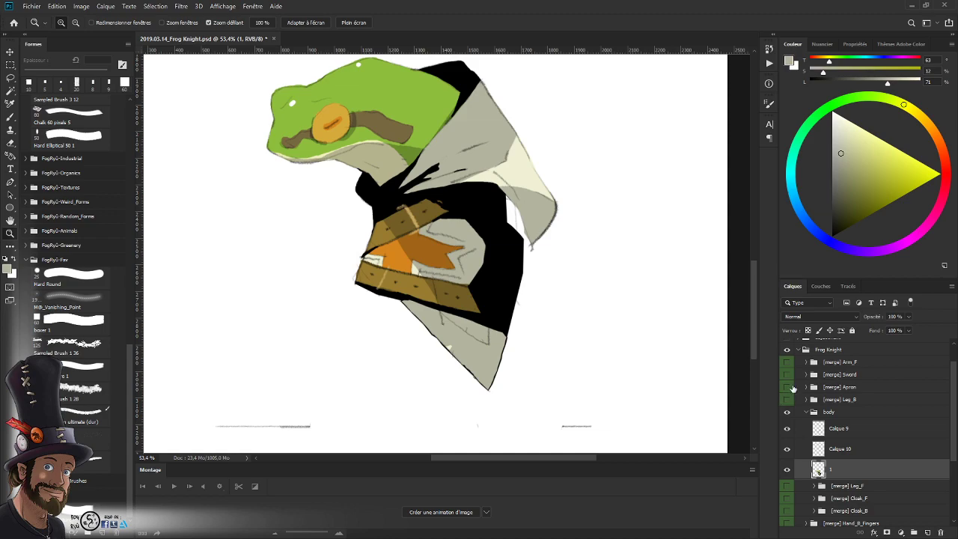
click(787, 511)
click(787, 512)
click(786, 511)
click(787, 513)
click(786, 513)
click(786, 512)
- On layer 1, extend the hood's lower tip in grey and fill the white gap beside the torso with the sampled black and grey
click(557, 247)
key(b)
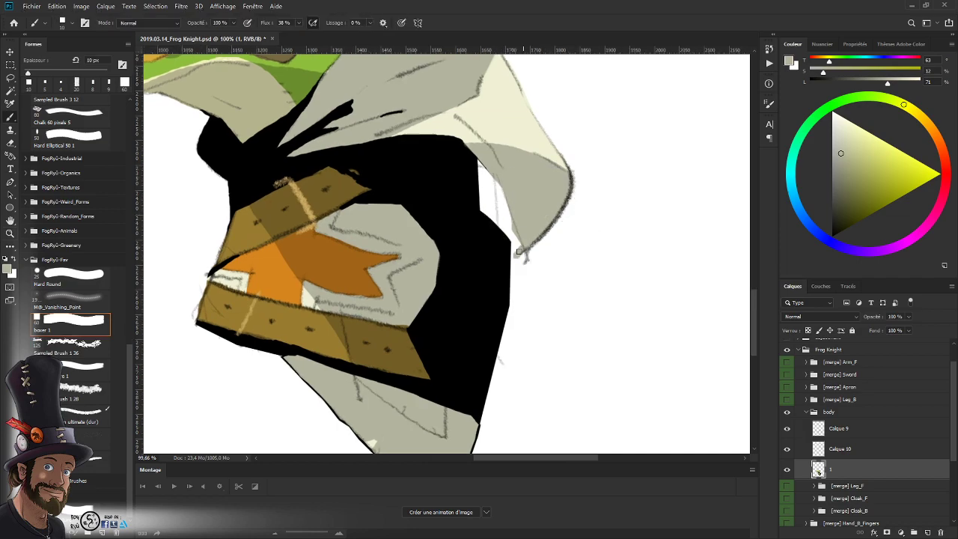
drag(517, 251, 514, 240)
drag(481, 161, 492, 187)
mouse_move(487, 178)
mouse_down()
mouse_move(515, 244)
mouse_move(519, 230)
mouse_up()
alt+click(476, 178)
key(r)
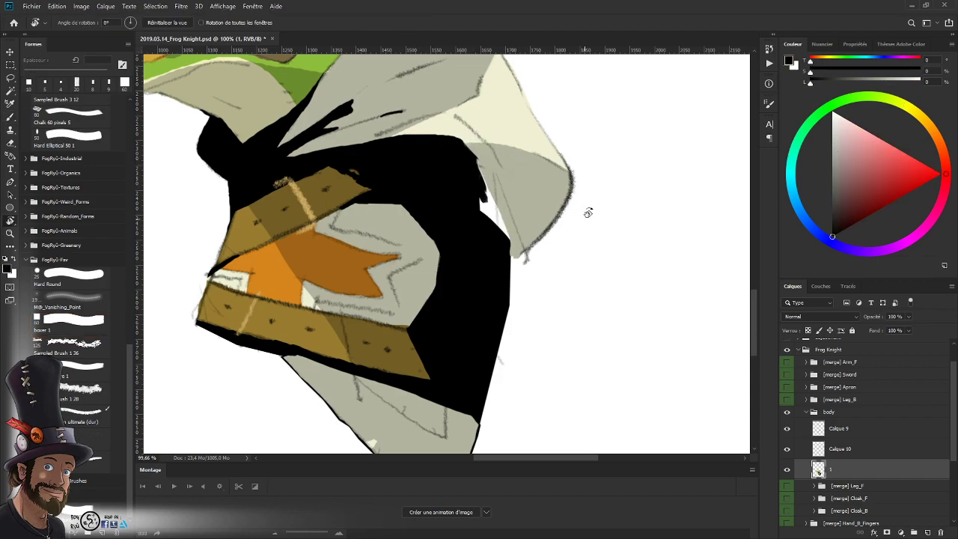
mouse_move(588, 210)
mouse_down()
mouse_move(526, 121)
mouse_move(394, 137)
mouse_move(368, 188)
mouse_move(367, 271)
mouse_move(401, 212)
mouse_move(375, 265)
mouse_move(399, 237)
mouse_up()
key(b)
key(Escape)
drag(549, 276, 531, 318)
alt+click(511, 275)
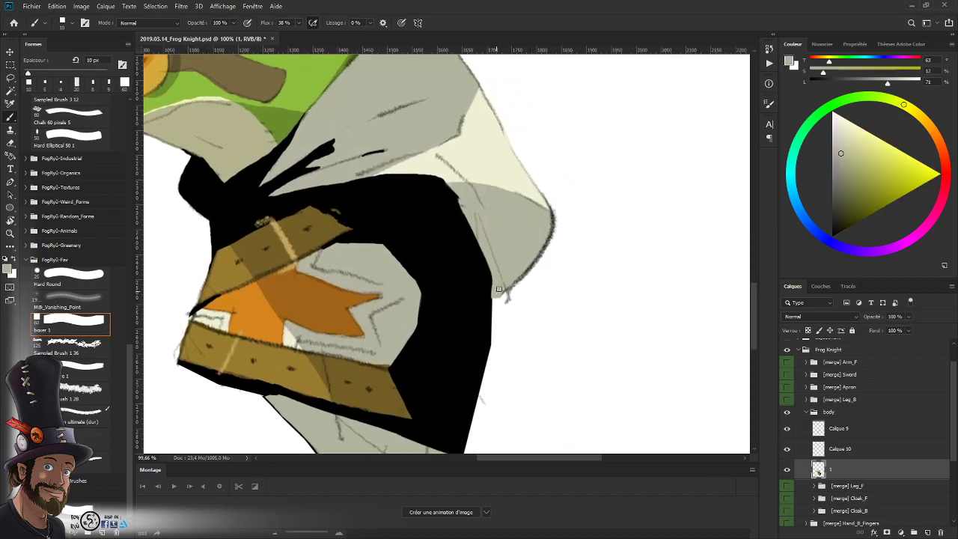
- Check the retouched hood and torso against the rest by hiding and showing layer 1
key(z)
drag(512, 286, 492, 329)
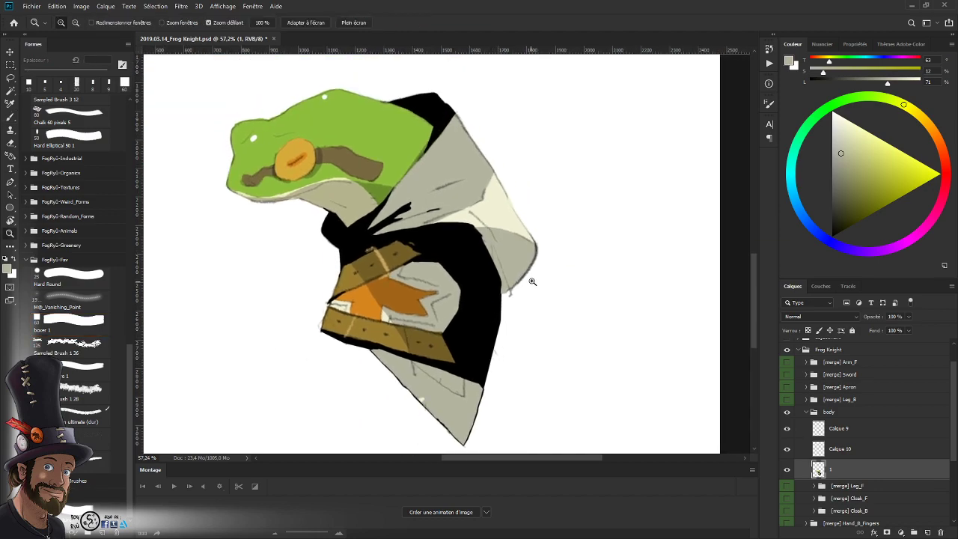
drag(532, 281, 489, 414)
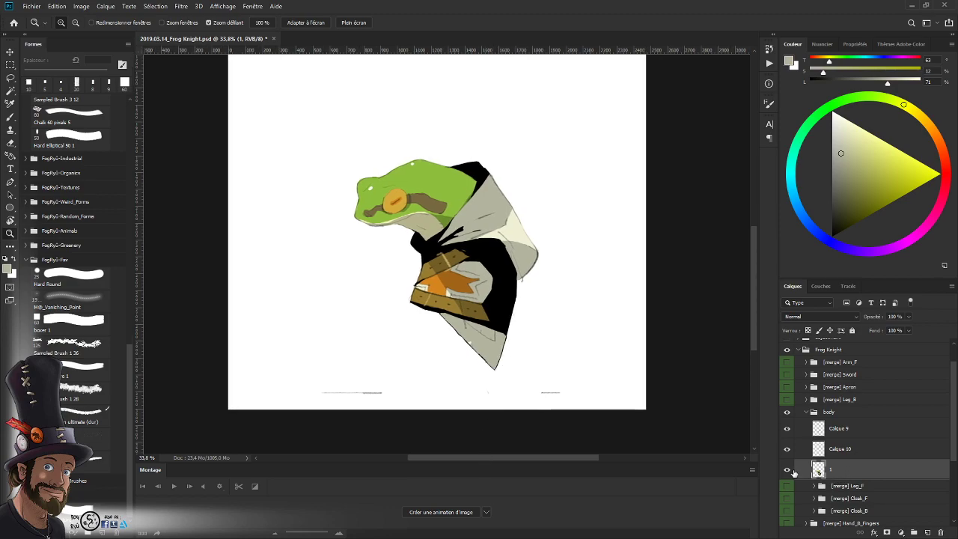
click(787, 470)
click(787, 470)
- Cut the front part of the hood out of layer 1 with a Lasso selection and paste it in place on its own layer
drag(500, 231, 511, 260)
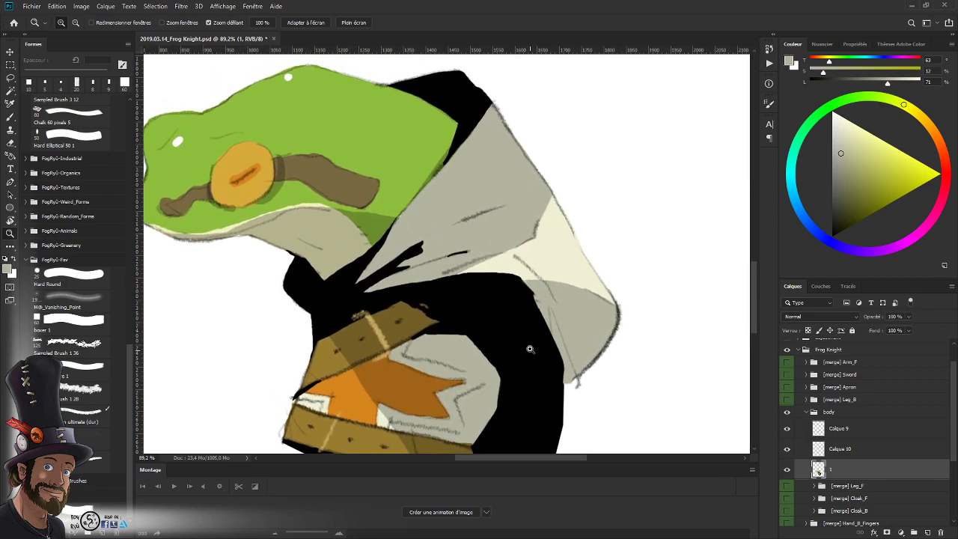
key(l)
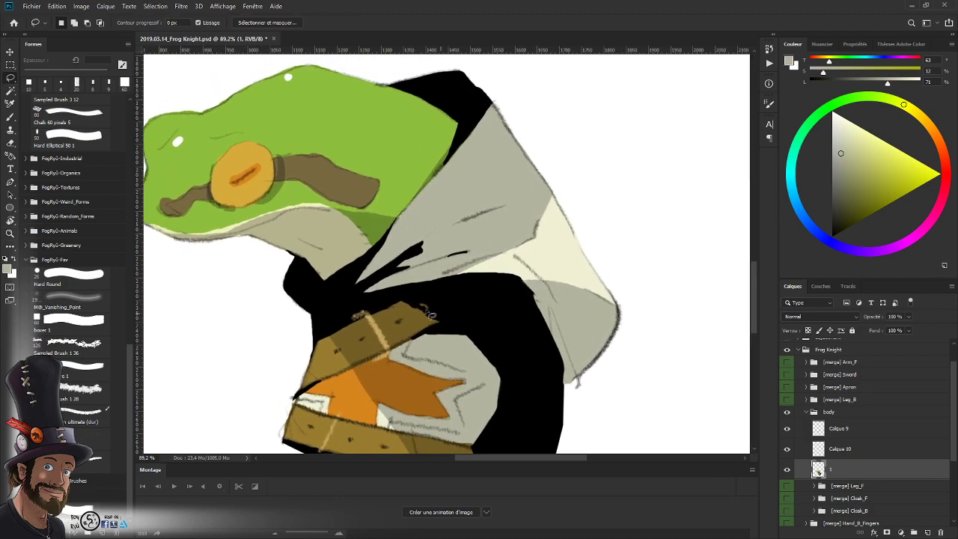
mouse_move(314, 316)
mouse_down()
mouse_move(319, 286)
mouse_move(387, 240)
mouse_move(448, 164)
mouse_move(472, 86)
mouse_move(578, 155)
mouse_move(626, 224)
mouse_move(646, 323)
mouse_move(606, 400)
mouse_move(575, 408)
mouse_move(531, 294)
mouse_move(488, 270)
mouse_move(476, 277)
mouse_move(489, 278)
mouse_move(363, 295)
mouse_move(306, 339)
mouse_up()
key(Delete)
key(ctrl+d)
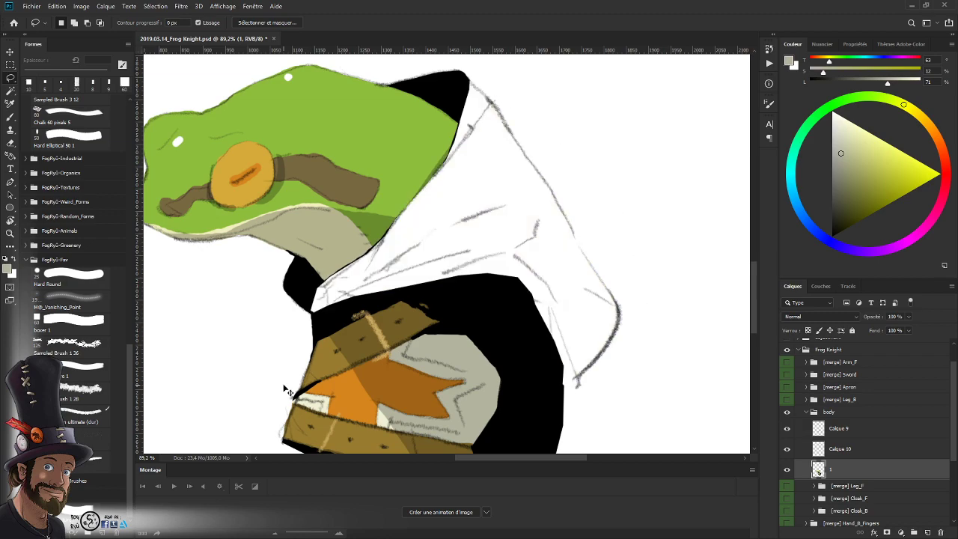
key(ctrl+v)
- Rename the new hood layer as Hoddie_F
key(z)
mouse_move(585, 259)
mouse_down()
mouse_move(553, 298)
mouse_move(522, 300)
mouse_up()
double_click(840, 469)
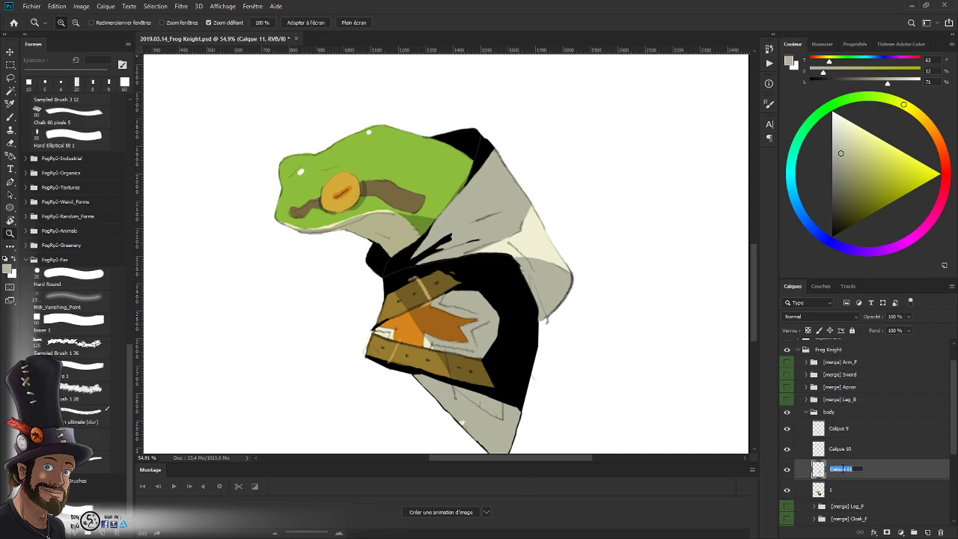
text(Hoddie_F)
key(Return)
- Check the separated hood by toggling the visibility of Hoddie_F
drag(566, 238, 489, 333)
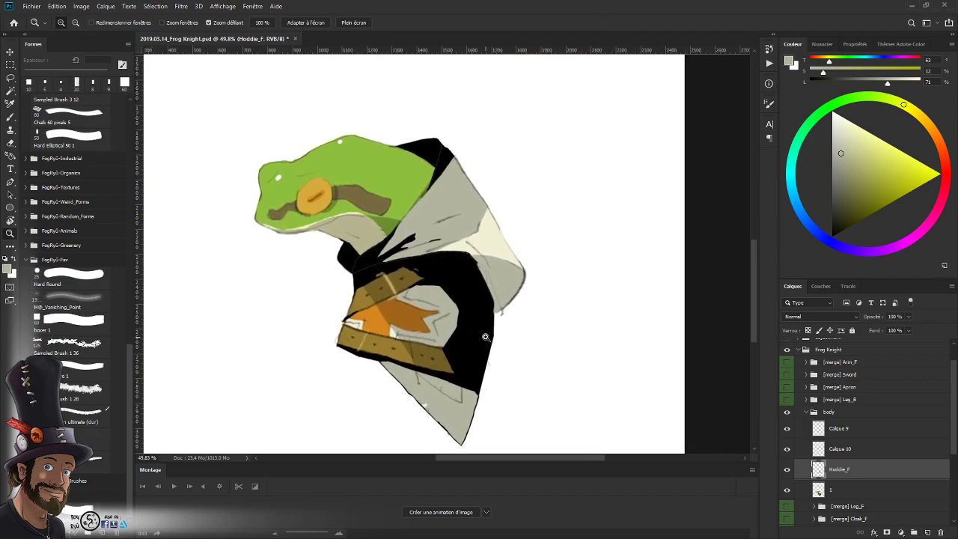
click(787, 469)
click(787, 470)
click(787, 470)
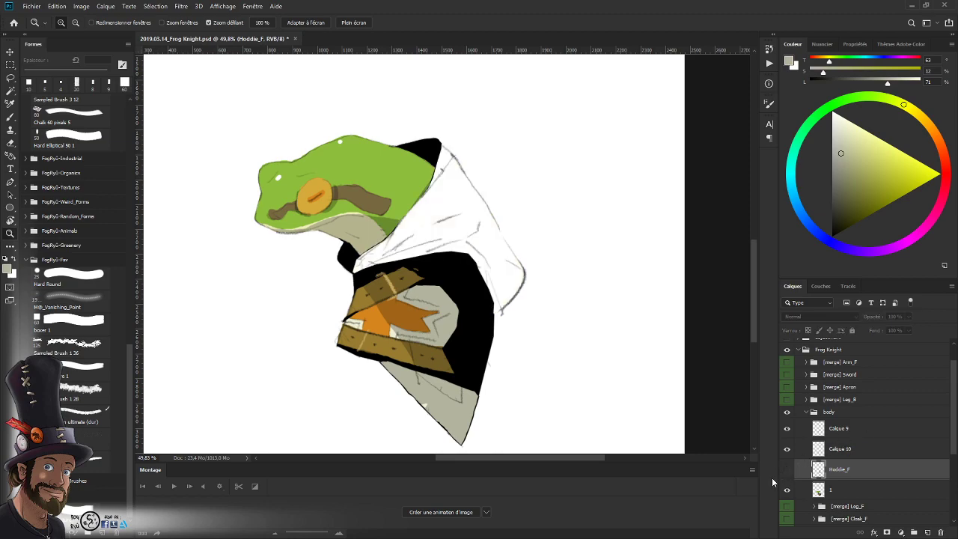
ctrl+click(817, 465)
click(846, 432)
click(787, 431)
click(787, 431)
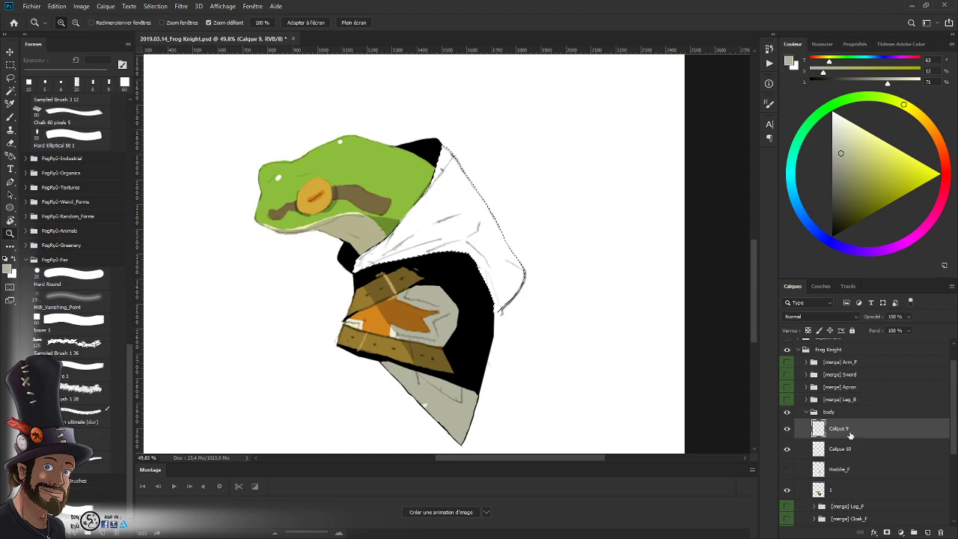
drag(493, 258, 526, 278)
key(l)
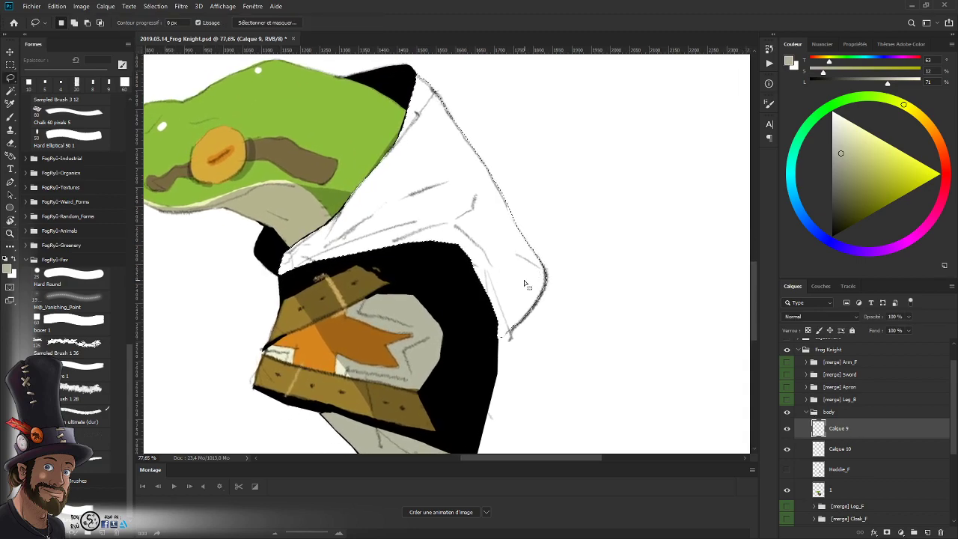
click(835, 470)
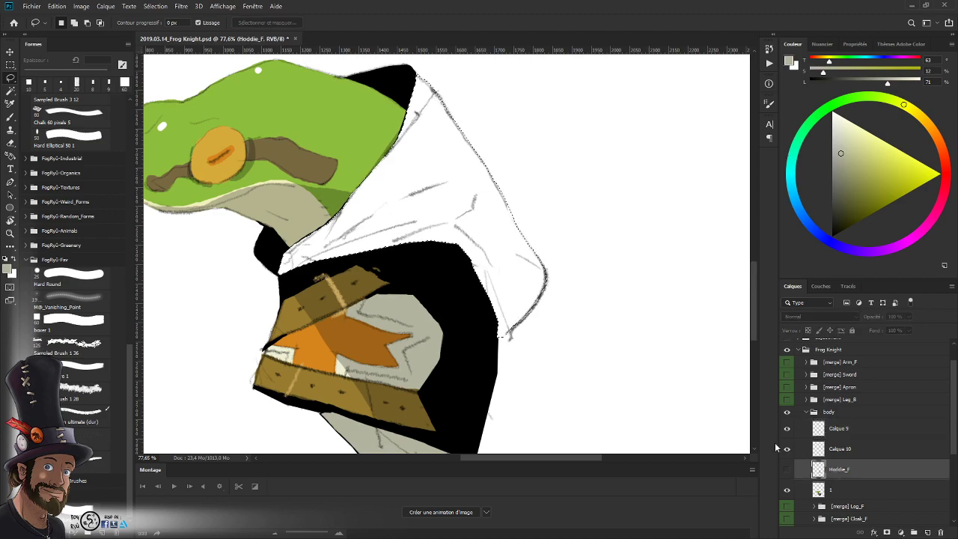
key(ctrl+d)
mouse_move(285, 249)
mouse_down()
mouse_move(288, 282)
mouse_move(277, 257)
mouse_move(292, 240)
mouse_up()
- Lasso a loose selection around the front hood that follows the head and torso edges and includes the outer line art
ctrl+click(818, 467)
key(l)
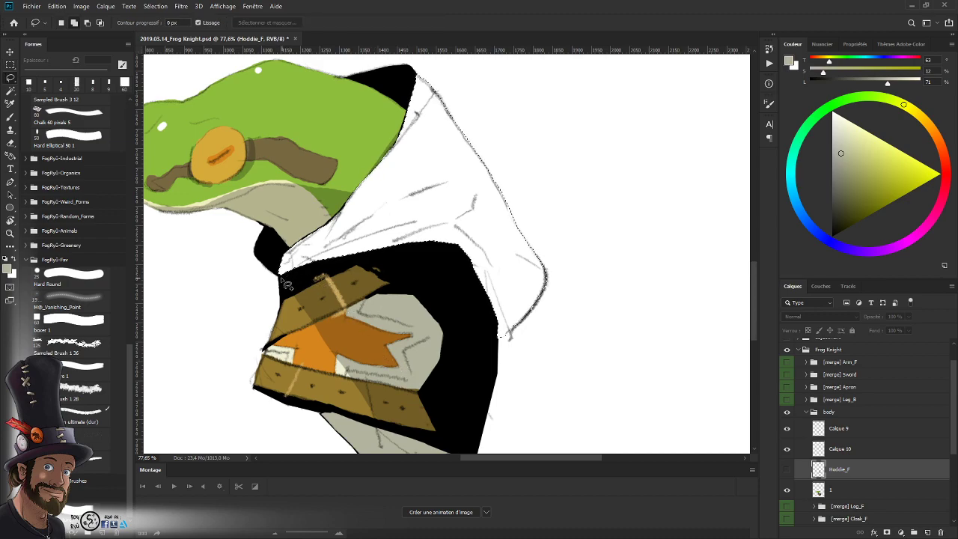
mouse_move(280, 276)
mouse_down()
mouse_move(282, 253)
mouse_move(311, 239)
mouse_up()
drag(368, 184, 402, 140)
mouse_move(419, 75)
mouse_down()
mouse_move(457, 69)
mouse_move(543, 152)
mouse_move(583, 289)
mouse_move(545, 357)
mouse_move(511, 356)
mouse_move(496, 345)
mouse_move(479, 284)
mouse_up()
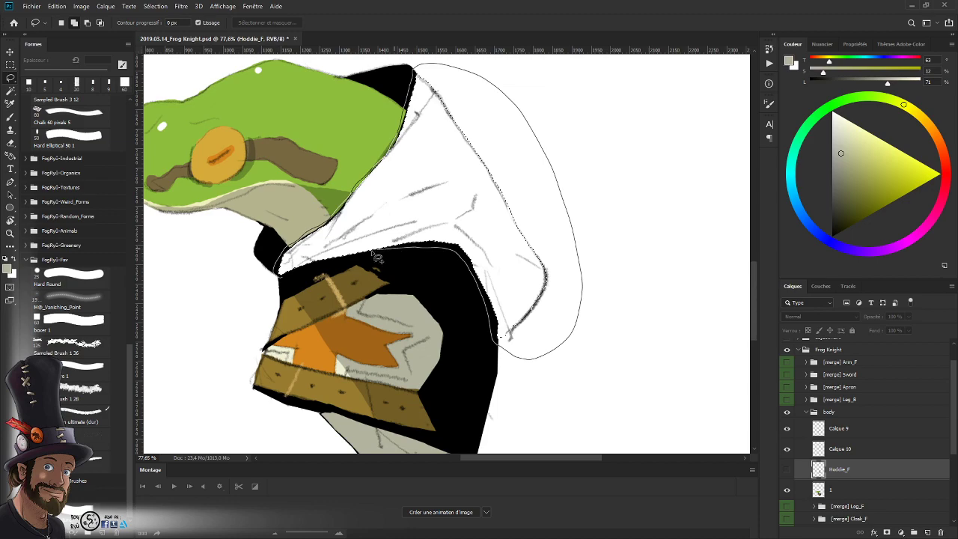
drag(282, 297, 276, 316)
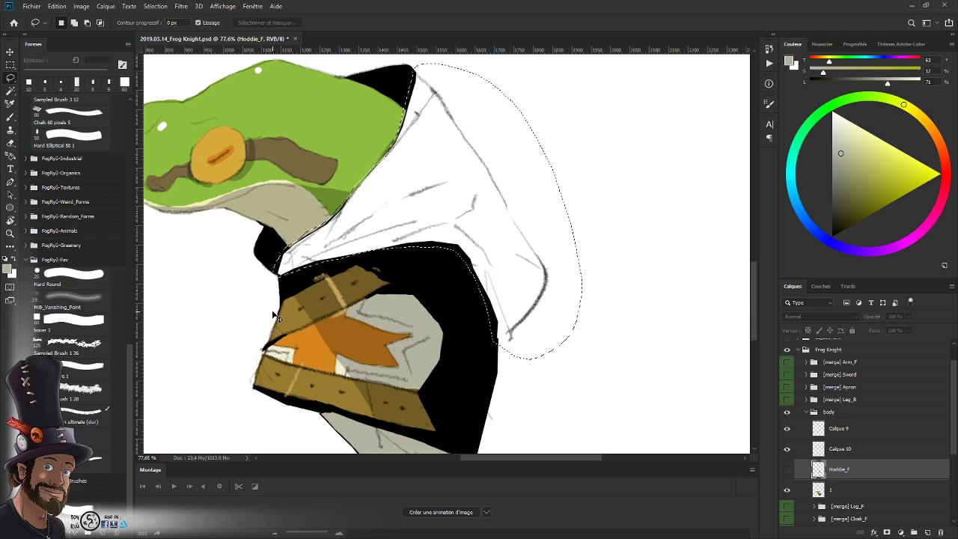
key(ctrl+Down)
- Cut the selected hood line art from Calque 9 onto a new layer and place that layer directly above Hoddie_F
click(852, 430)
click(787, 429)
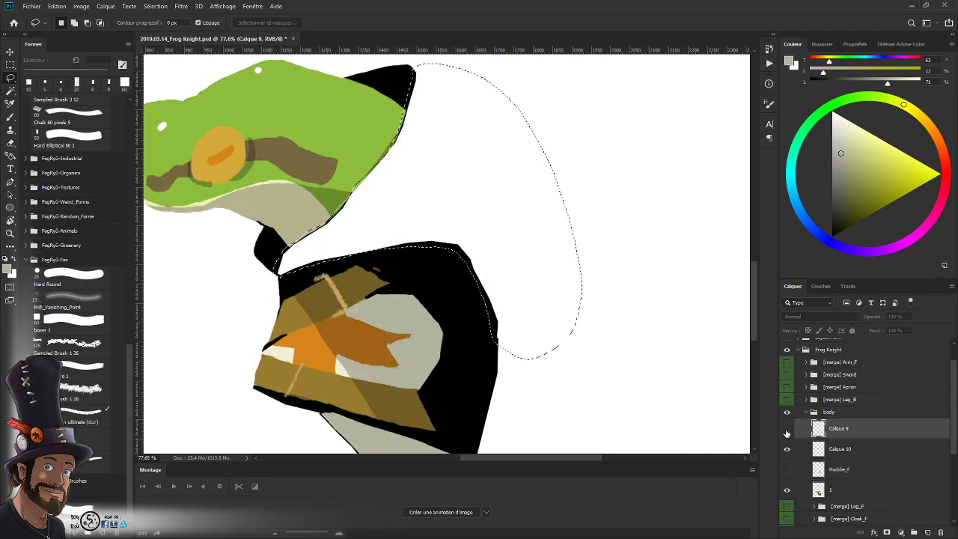
click(787, 429)
click(787, 429)
click(787, 429)
key(ctrl+shift+alt+n)
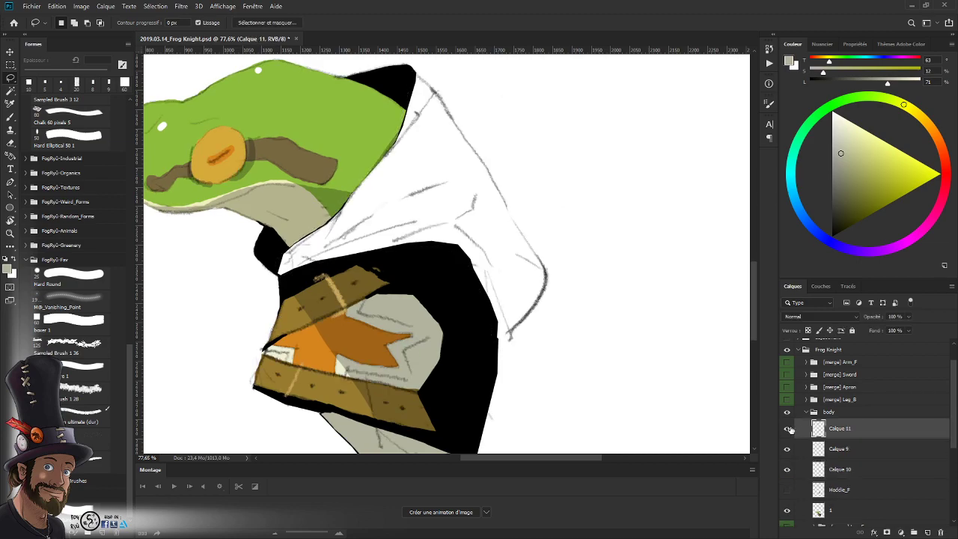
drag(860, 432, 872, 471)
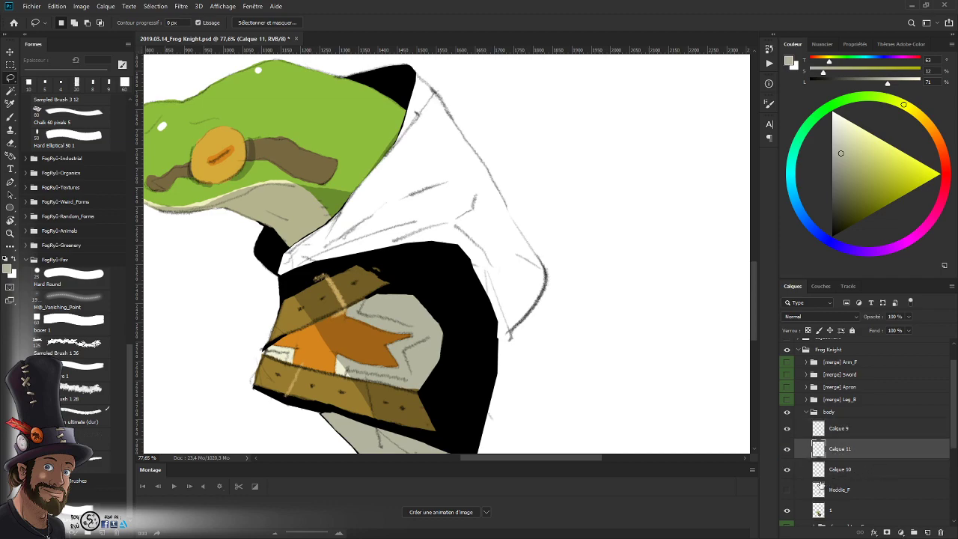
drag(802, 468, 791, 485)
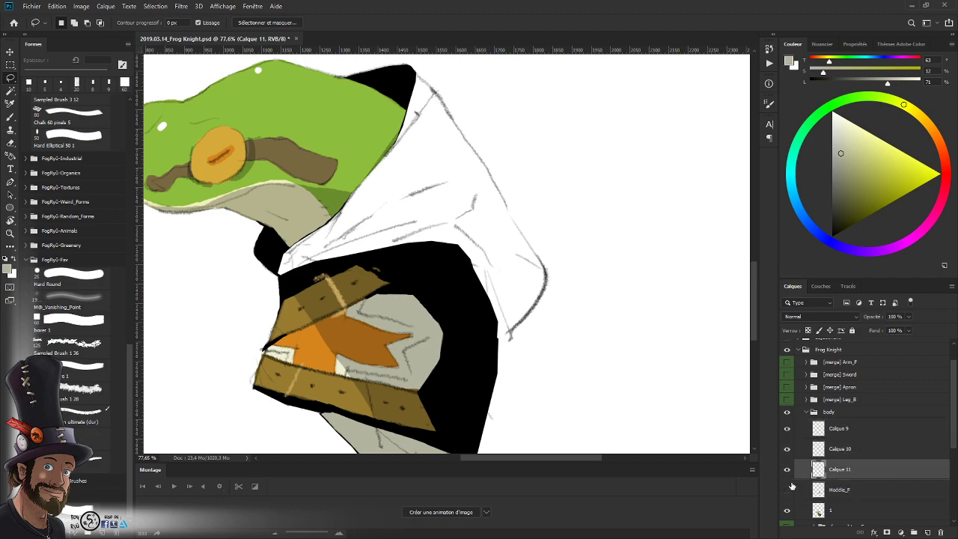
- Group the hood's line art layer with a visible Hoddie_F and name the group Hoodie_F
click(786, 489)
click(786, 490)
click(786, 470)
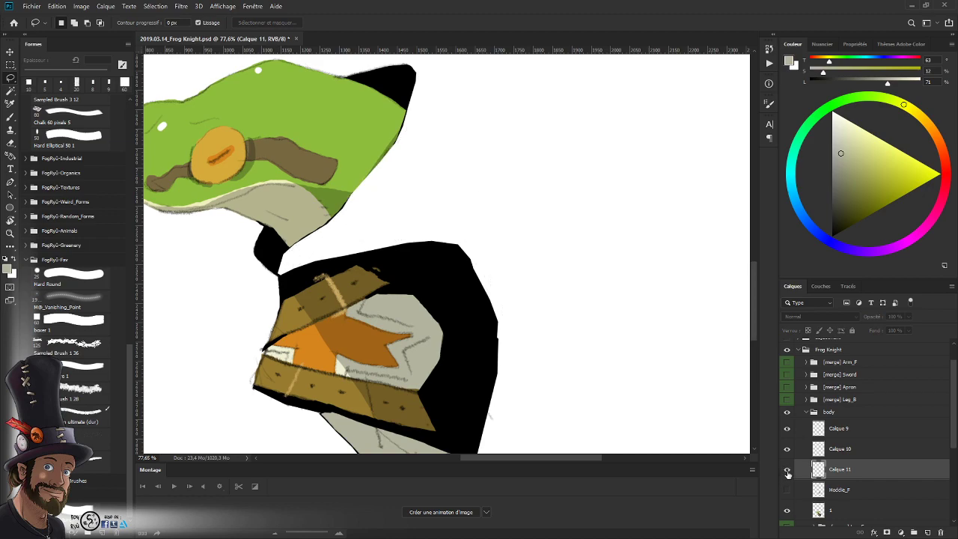
click(787, 490)
shift+click(853, 487)
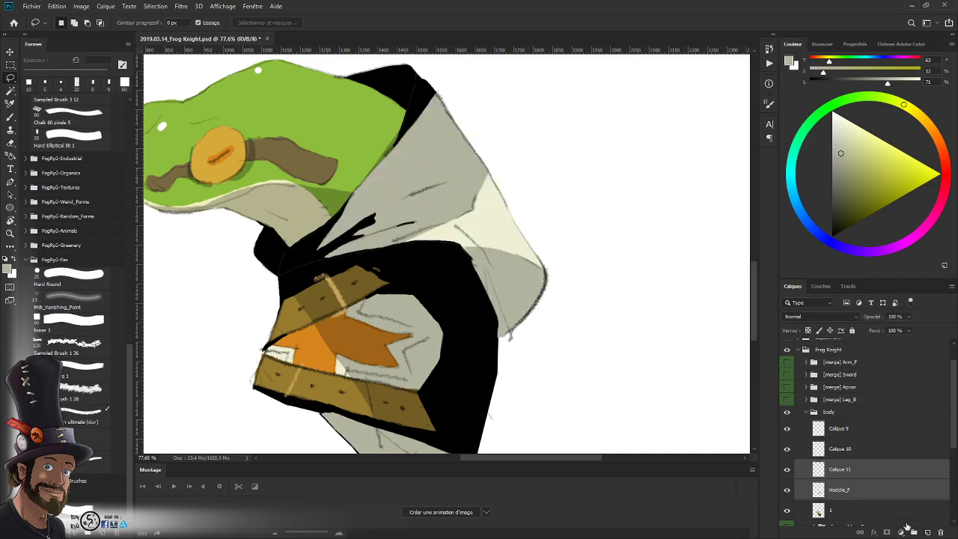
click(911, 532)
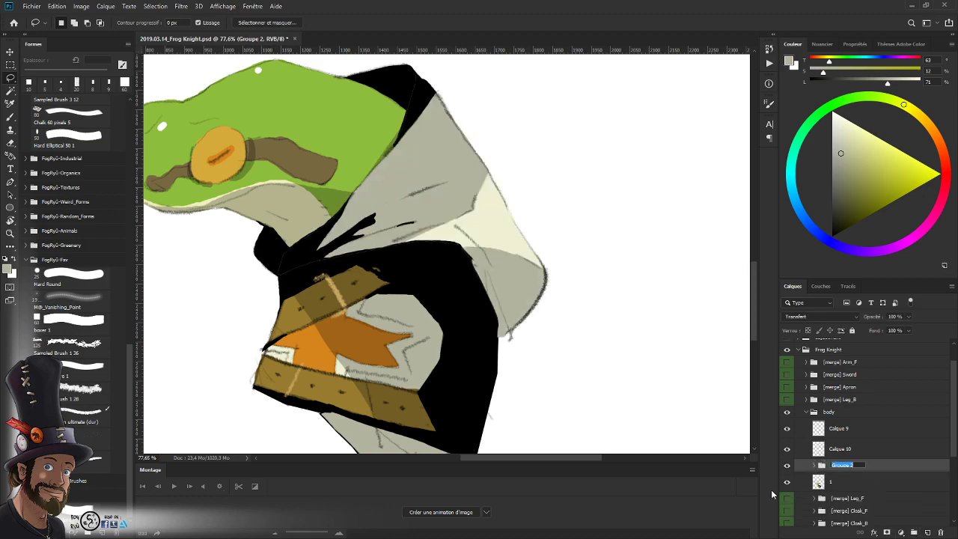
text(Hoodie_F)
key(Return)
- Examine the head and torso with and without the hood by toggling the Hoodie_F group
click(787, 466)
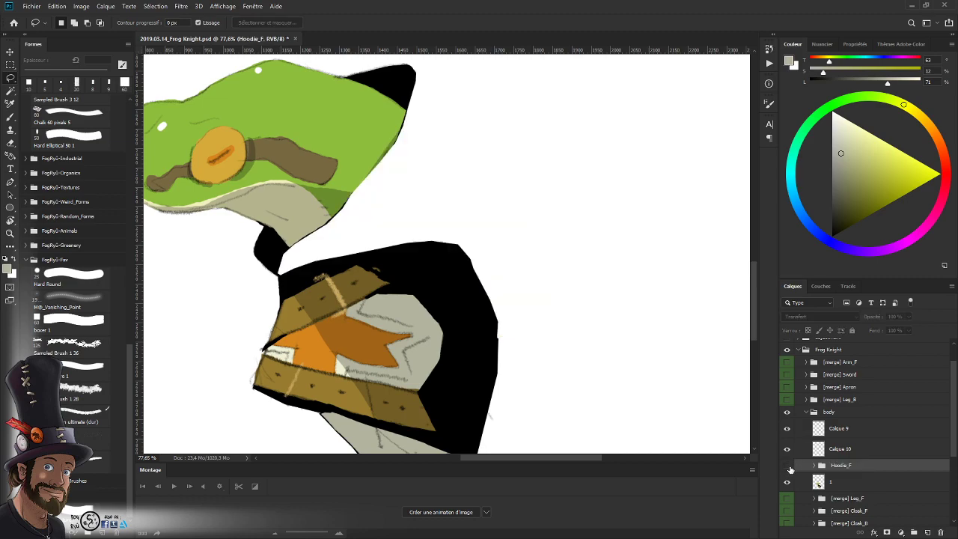
click(787, 466)
click(789, 465)
key(z)
drag(536, 235, 523, 258)
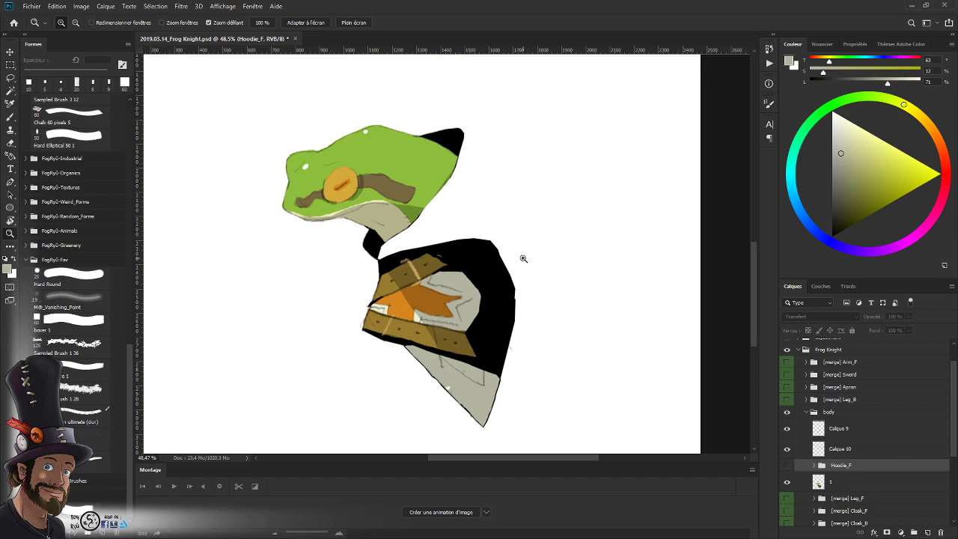
scroll(515, 288, up, 2)
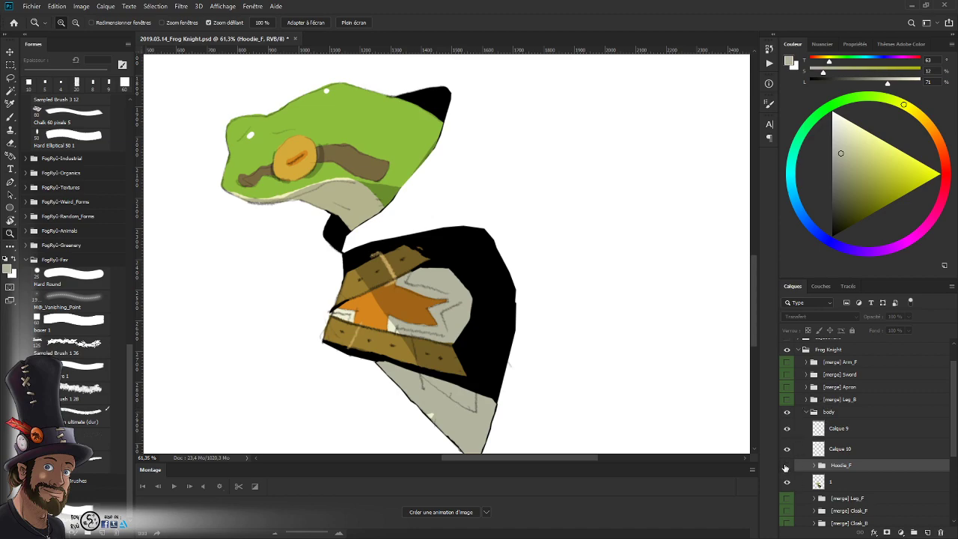
click(786, 465)
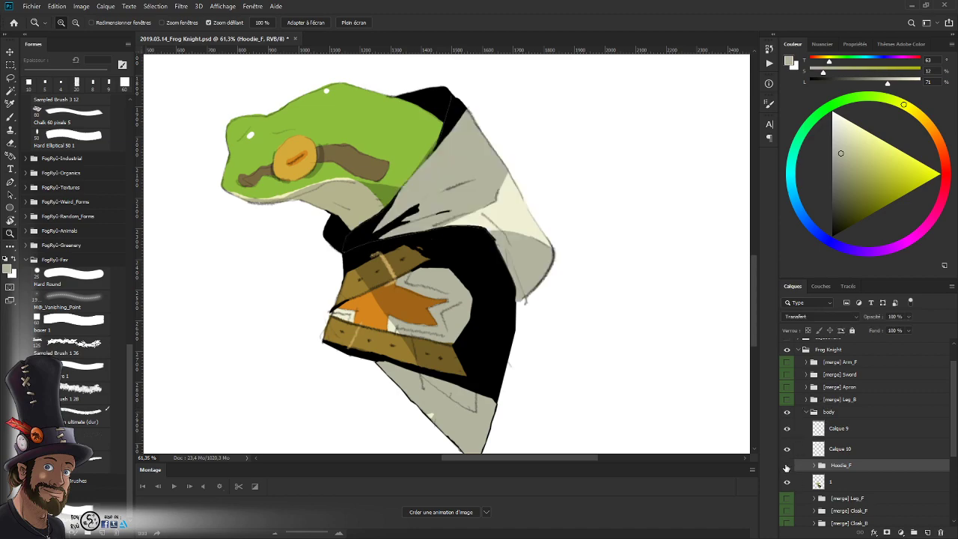
click(786, 466)
scroll(516, 284, up, 1)
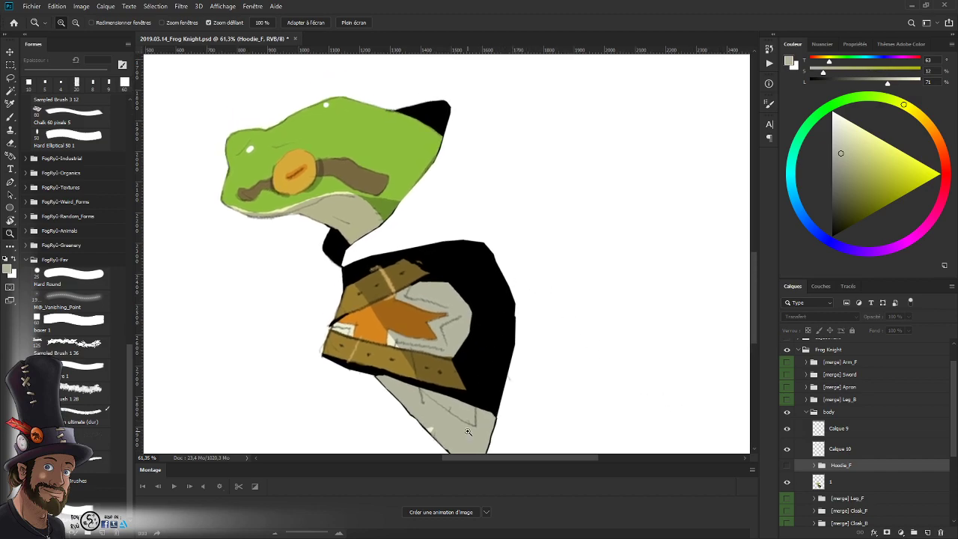
- Duplicate the adjustment group into the body group, directly above Hoodie_F
drag(951, 425, 955, 405)
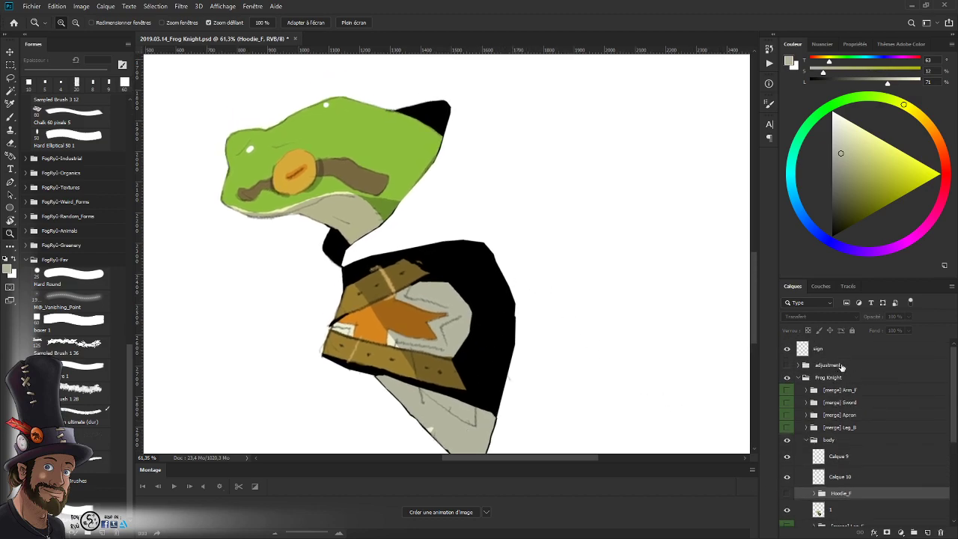
drag(841, 366, 860, 488)
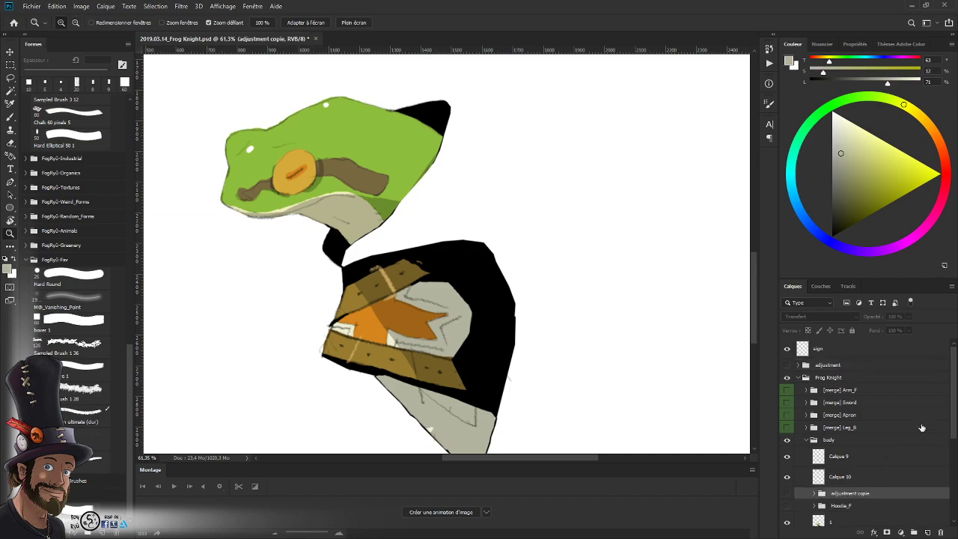
drag(953, 419, 953, 461)
double_click(845, 421)
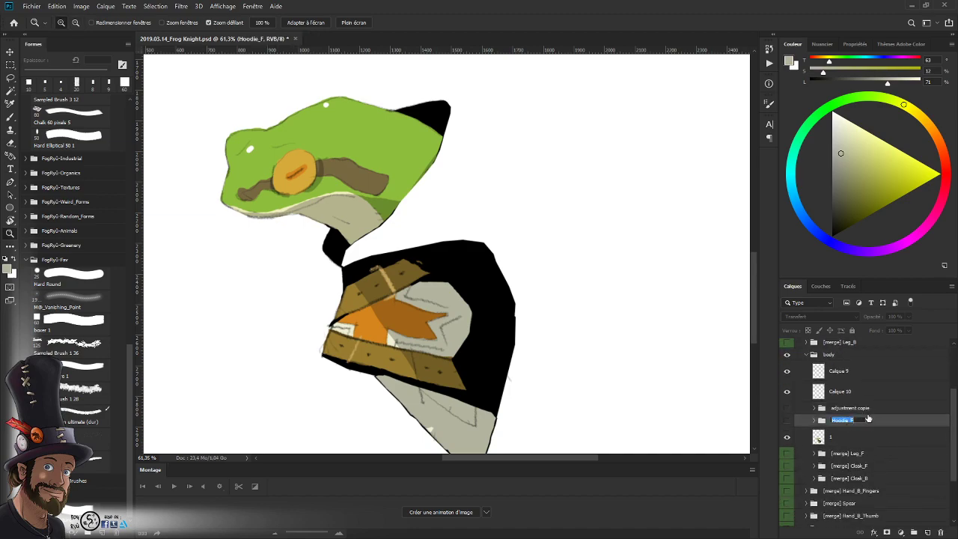
- Expand and show adjustment copie, show Hoodie_F and move it inside that group beneath the adjustment layers
click(833, 411)
click(809, 408)
click(786, 408)
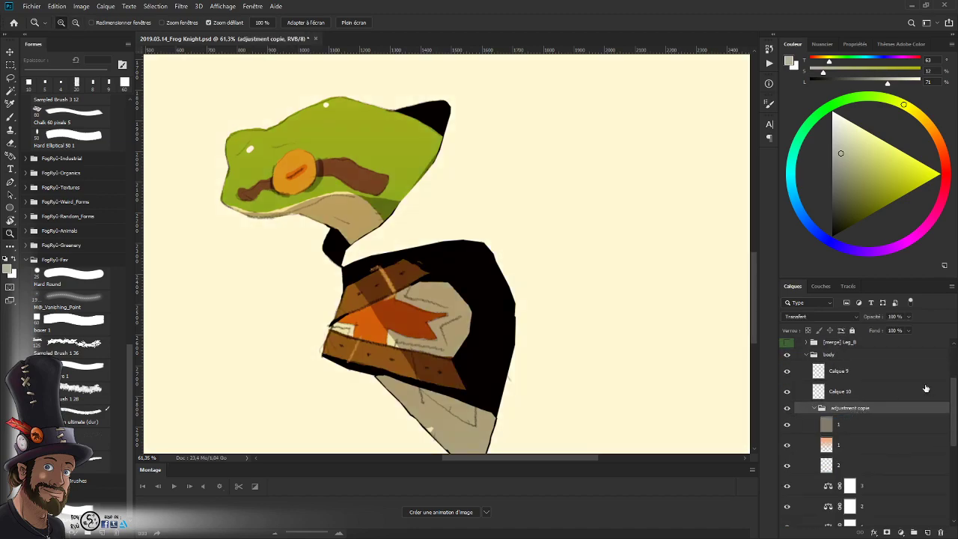
drag(954, 395, 953, 447)
click(786, 391)
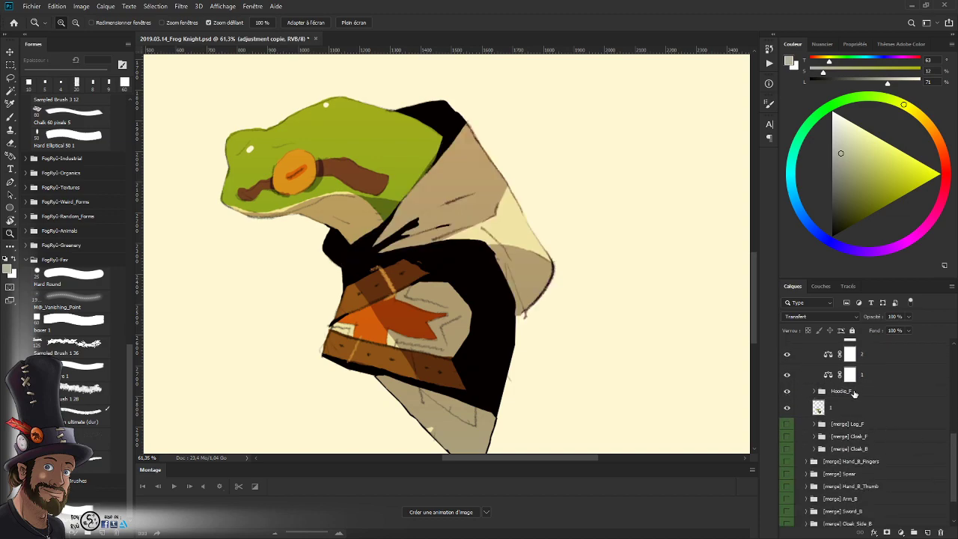
drag(853, 393, 858, 384)
drag(953, 448, 954, 428)
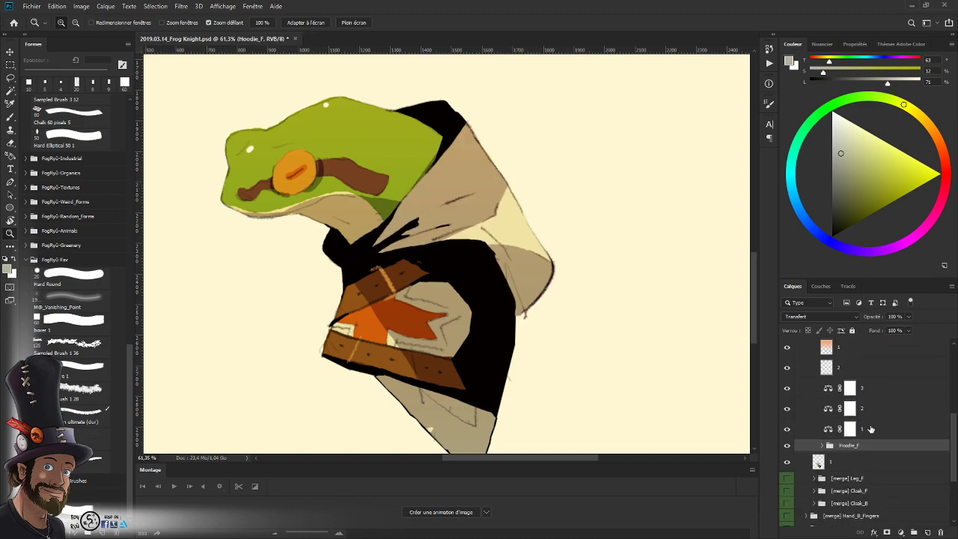
- Clip all the adjustment and colour layers in the adjustment copie group to the Hoodie_F group
alt+click(865, 438)
alt+click(869, 418)
alt+click(870, 397)
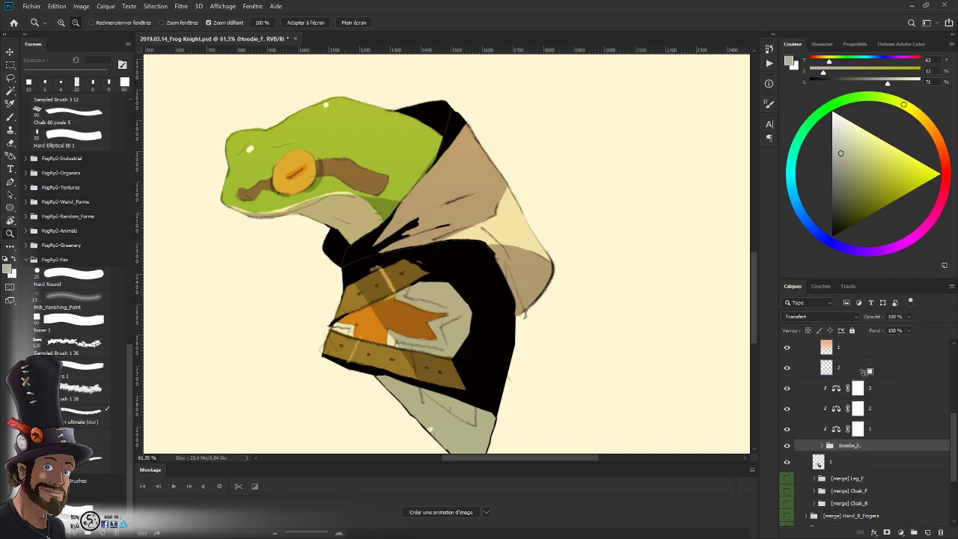
alt+click(865, 377)
alt+click(865, 357)
scroll(953, 404, up, 3)
scroll(952, 404, up, 2)
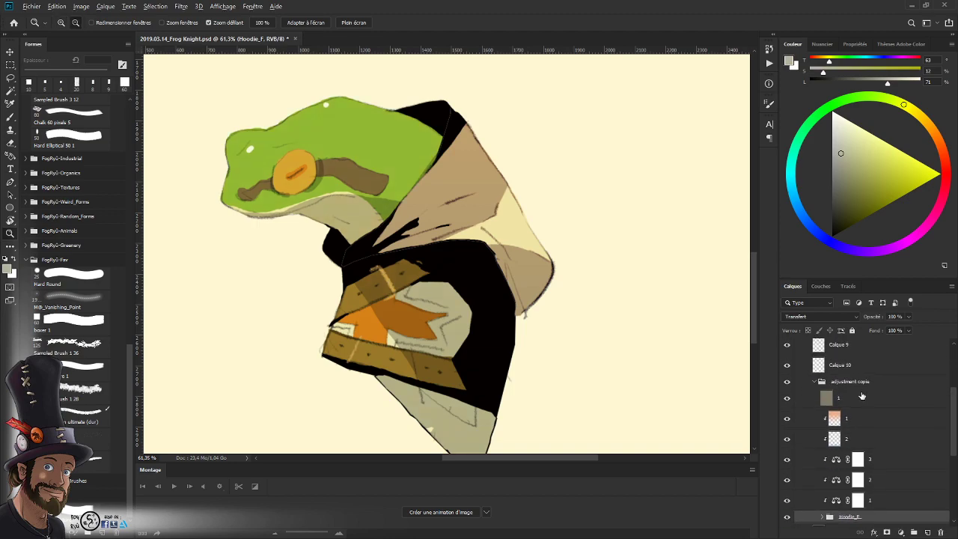
alt+click(850, 390)
- Rename the adjustment copie group as [merge] Hoodie_F
double_click(845, 382)
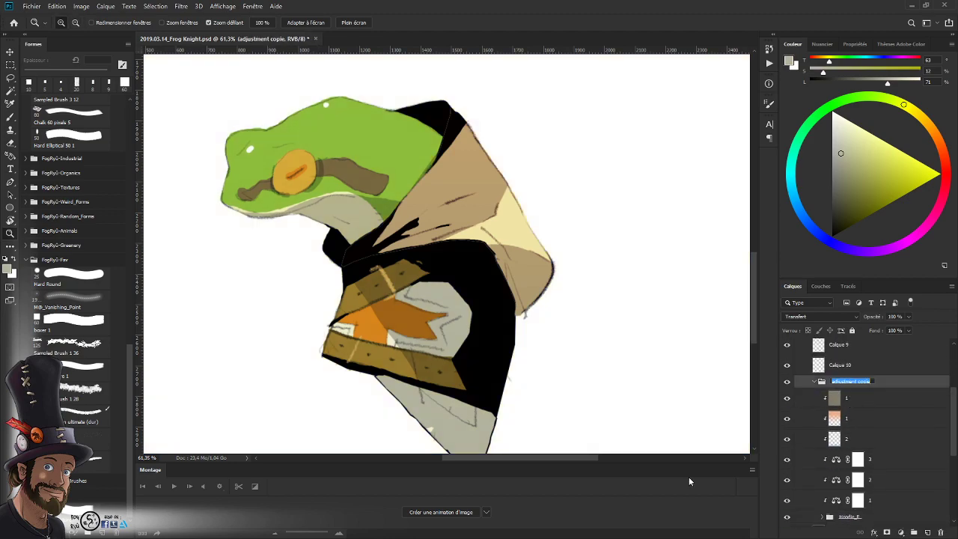
key(BackSpace)
text([merge] Hoodie_F)
key(Return)
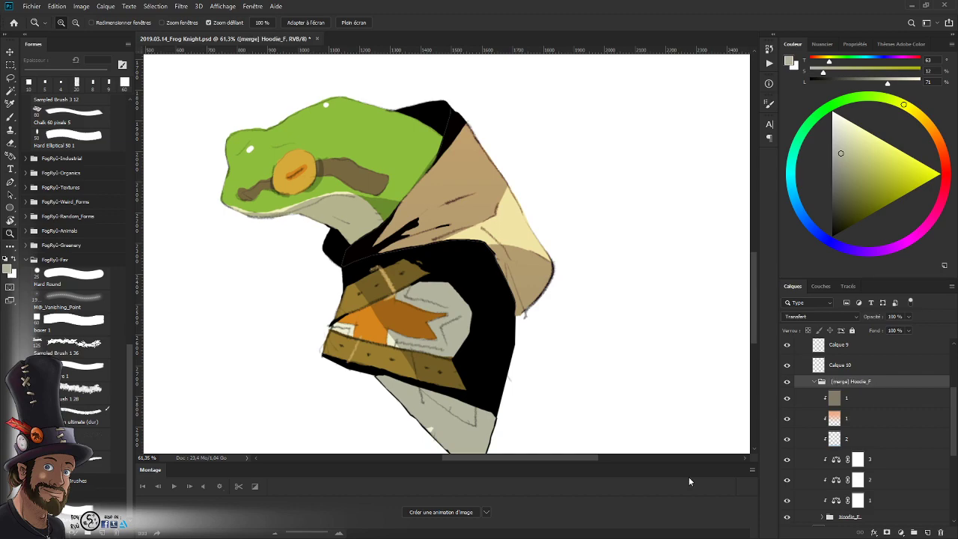
- Collapse the [merge] Hoodie_F group, give it the green colour label and hide it
click(814, 381)
right_click(880, 383)
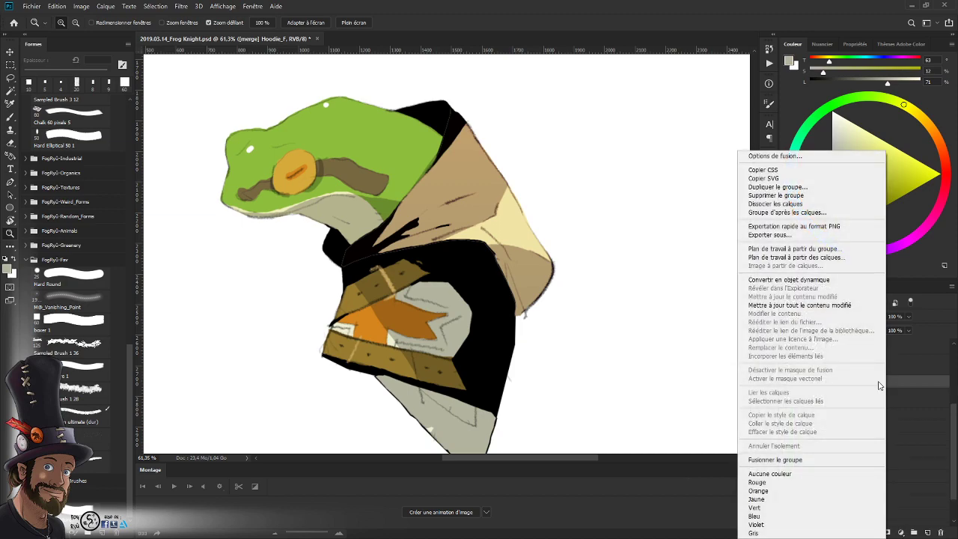
click(766, 507)
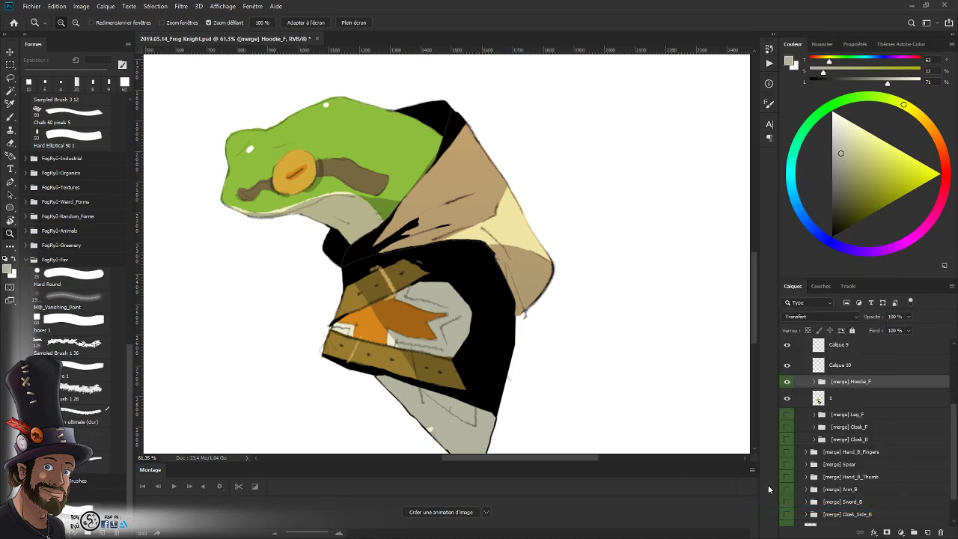
click(786, 380)
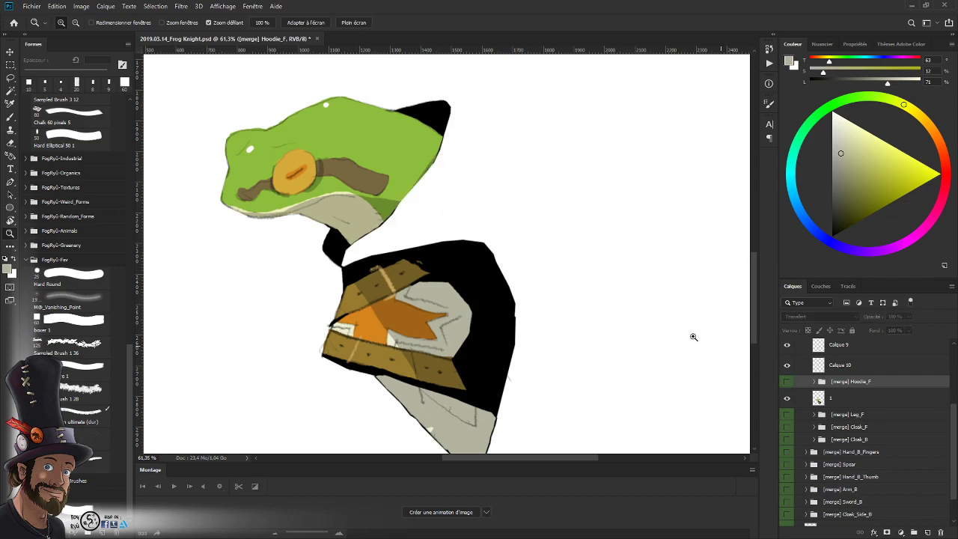
- Lasso the black back hood pieces around the head and neck on layer 1 and cut them to a new layer
scroll(533, 288, down, 2)
drag(514, 320, 513, 315)
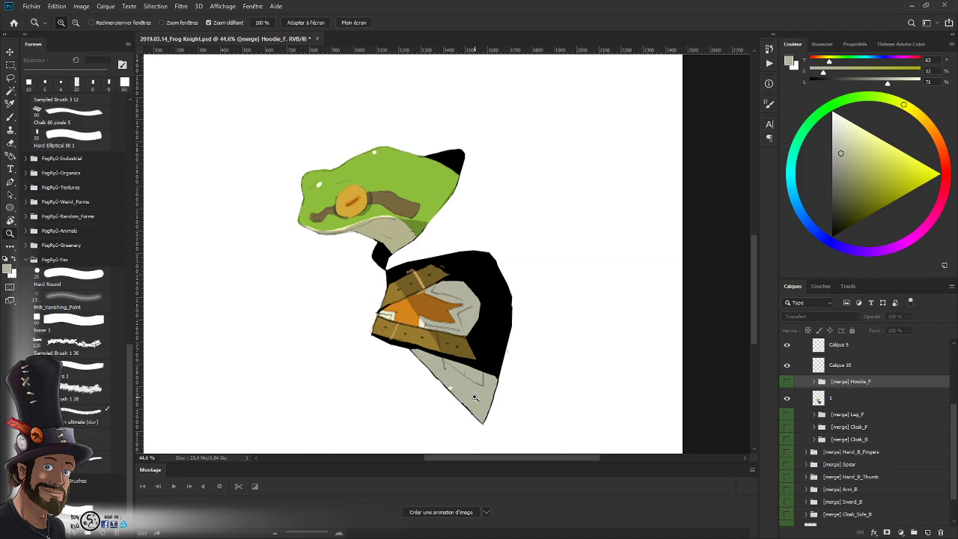
drag(458, 198, 502, 237)
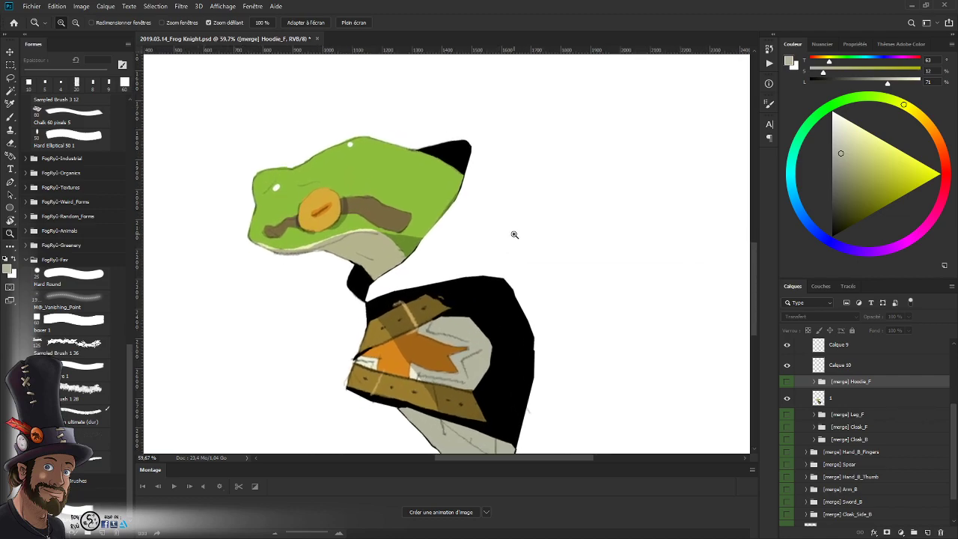
scroll(947, 412, up, 3)
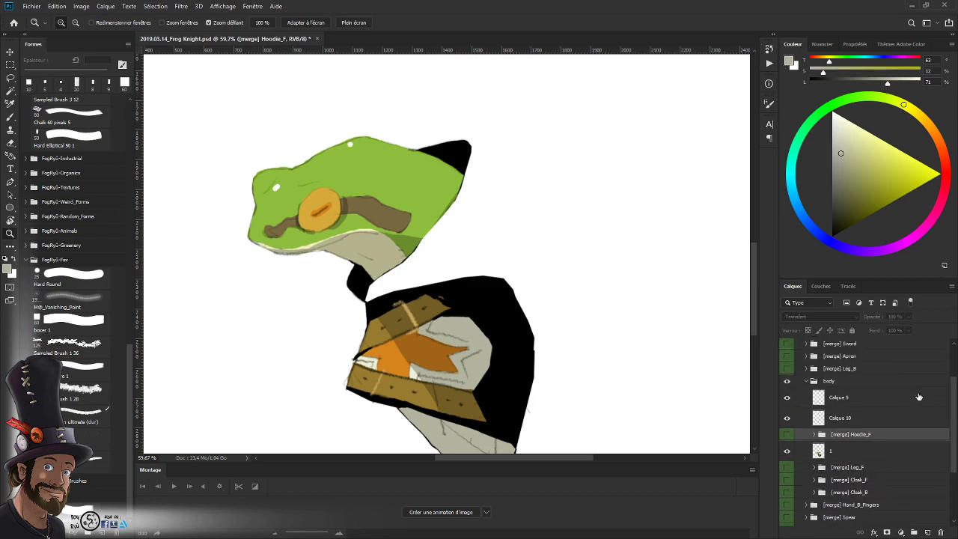
scroll(554, 359, down, 3)
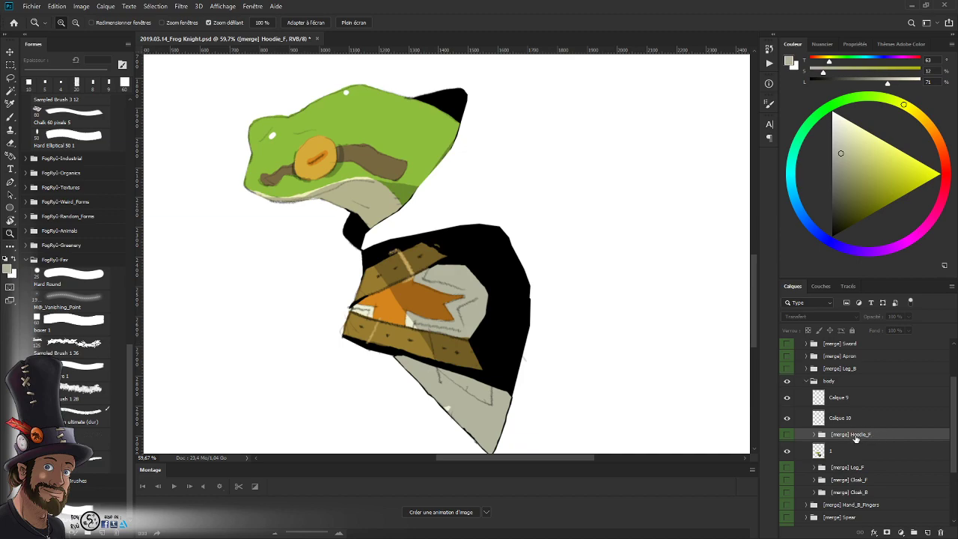
click(827, 451)
drag(446, 215, 470, 202)
drag(467, 209, 533, 278)
key(l)
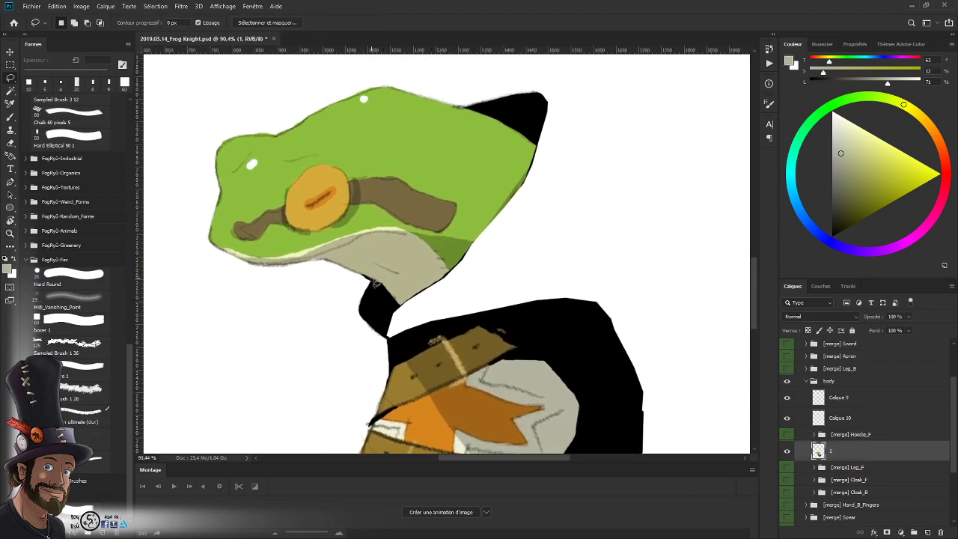
mouse_move(365, 279)
mouse_down()
mouse_move(402, 309)
mouse_move(385, 345)
mouse_move(344, 301)
mouse_move(365, 278)
mouse_up()
mouse_move(462, 106)
mouse_down()
mouse_move(513, 116)
mouse_move(503, 122)
mouse_move(550, 147)
mouse_move(562, 85)
mouse_move(482, 76)
mouse_move(464, 100)
mouse_up()
key(ctrl+shift+j)
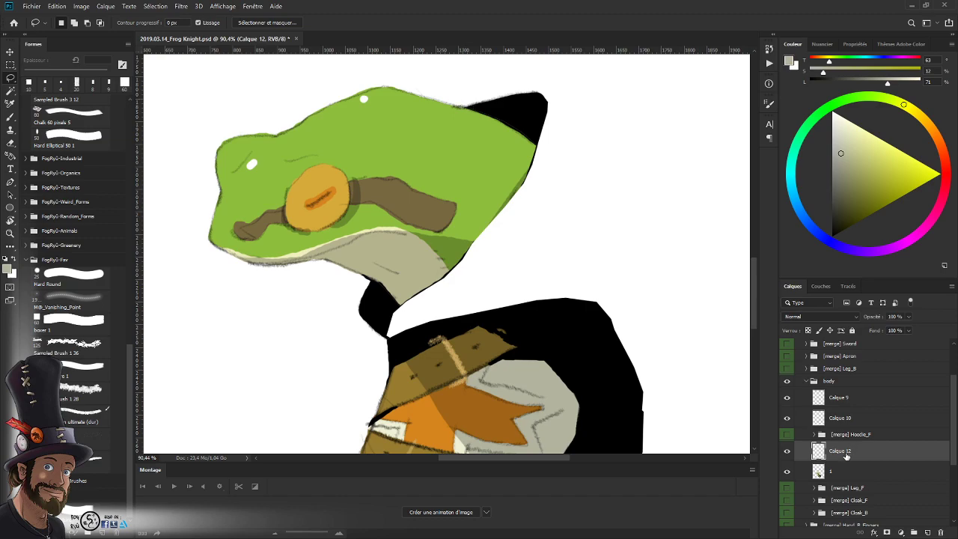
- Rename the new back hood layer as Hoodie_B
double_click(843, 451)
text(Hoodie_B)
key(Escape)
double_click(842, 451)
text(H)
key(Escape)
double_click(842, 454)
text(H)
key(Return)
- Copy the back hood's line art from Calque 9 to a new layer above Hoodie_B and group the two layers
click(839, 400)
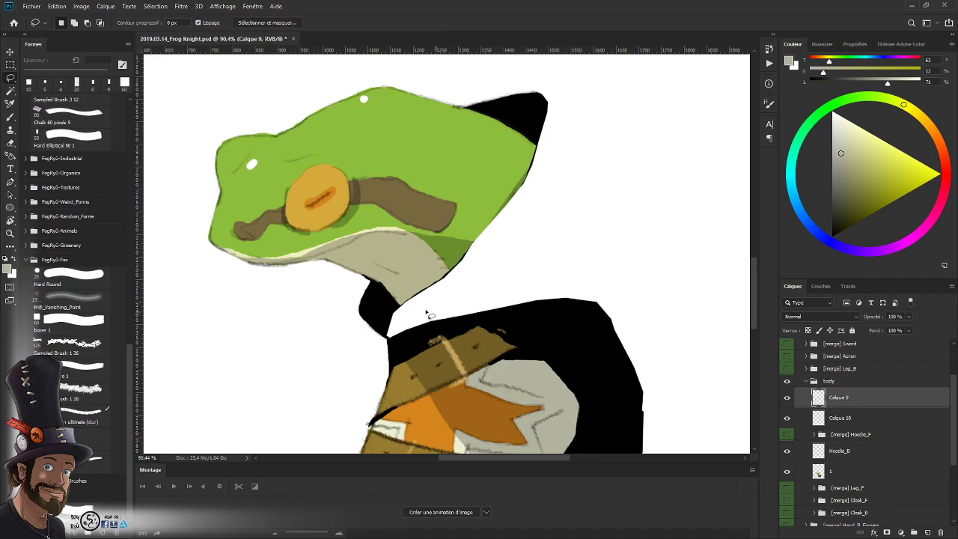
mouse_move(404, 315)
mouse_down()
mouse_move(375, 284)
mouse_move(350, 298)
mouse_move(363, 339)
mouse_move(382, 346)
mouse_move(409, 317)
mouse_up()
mouse_move(466, 106)
mouse_down()
mouse_move(556, 77)
mouse_move(563, 134)
mouse_move(542, 141)
mouse_move(471, 108)
mouse_up()
key(ctrl+j)
drag(853, 473, 872, 467)
shift+click(872, 472)
click(915, 532)
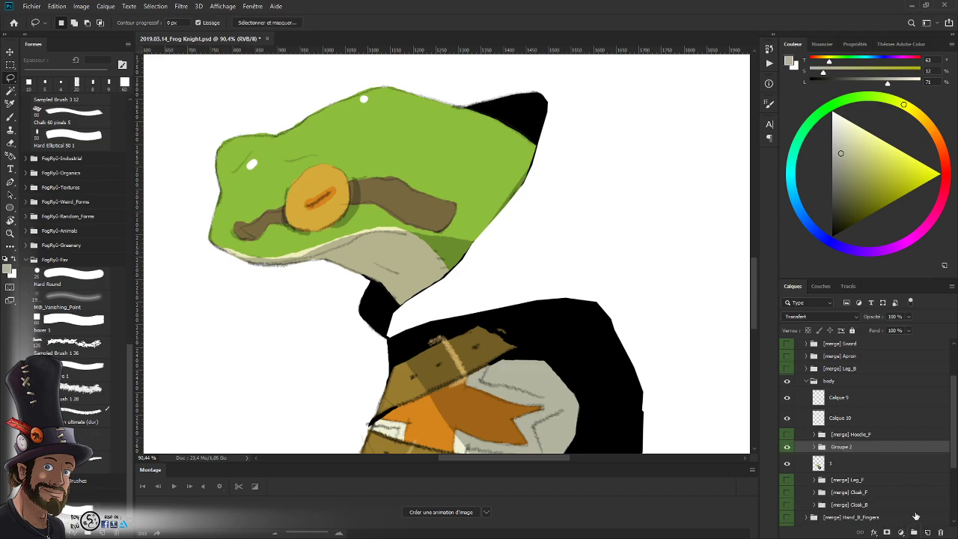
- Fill the hidden area of the back hood with black on the Hoodie_B layer, using a lasso selection behind the head and neck
click(813, 447)
scroll(955, 440, down, 1)
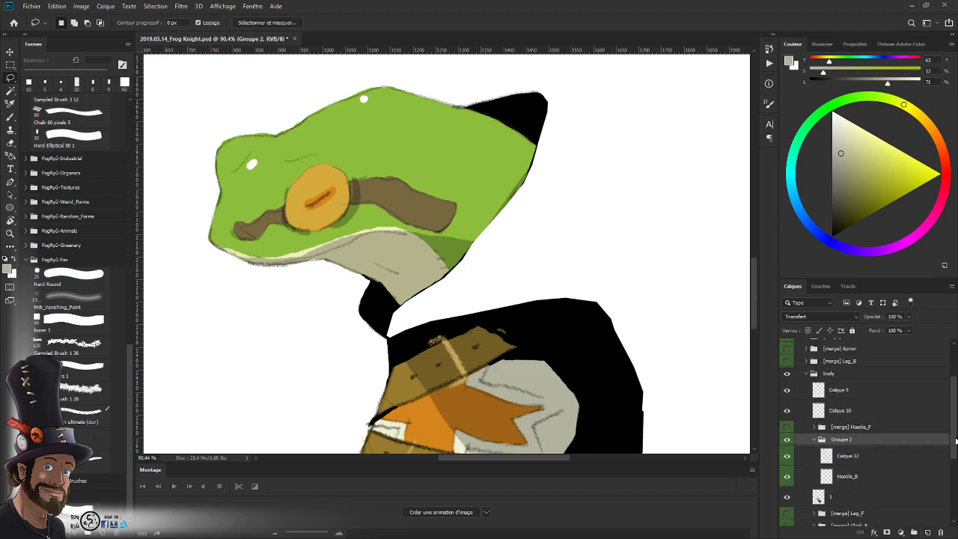
scroll(955, 440, down, 1)
click(856, 460)
key(b)
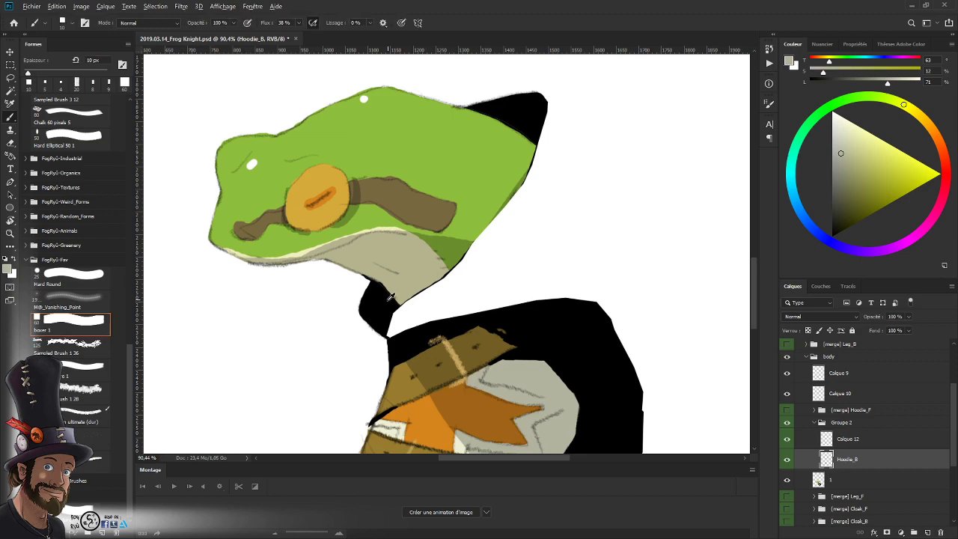
key(d)
key(l)
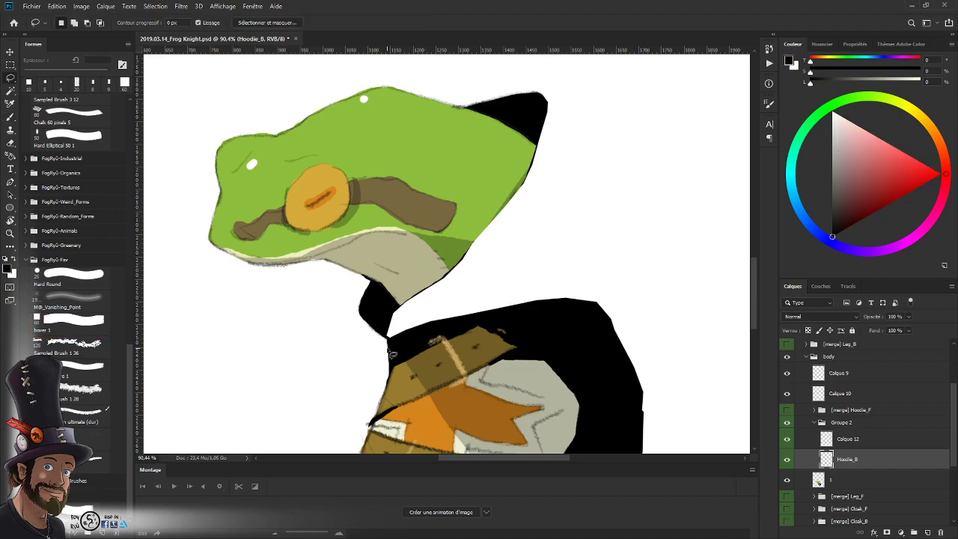
click(370, 281)
mouse_move(410, 198)
mouse_down()
mouse_move(438, 135)
mouse_move(463, 112)
mouse_move(524, 102)
mouse_move(550, 111)
mouse_move(551, 101)
mouse_move(605, 199)
mouse_move(610, 314)
mouse_move(569, 337)
mouse_move(422, 356)
mouse_move(389, 342)
mouse_move(378, 313)
mouse_up()
key(shift+BackSpace)
key(Return)
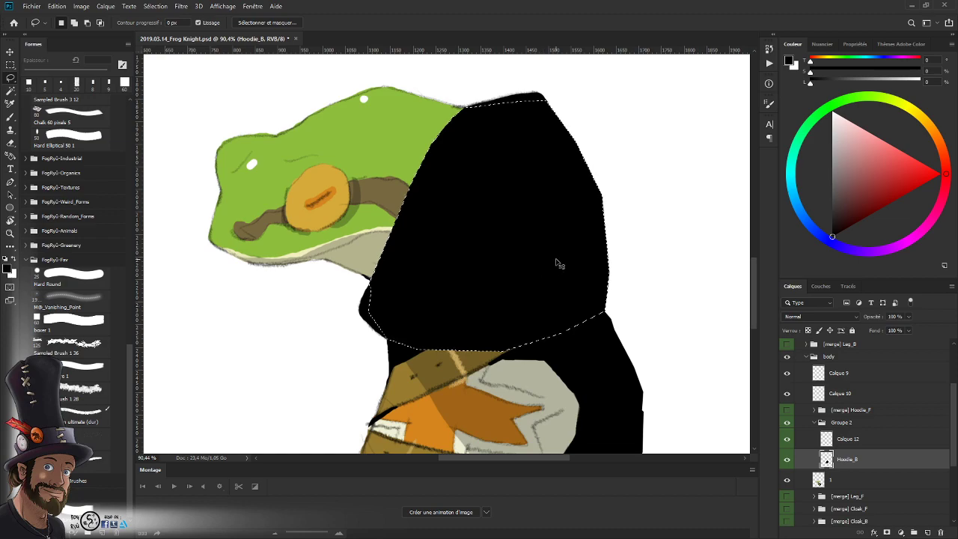
key(ctrl+d)
- Collapse Groupe 2 and move it beneath body layer 1
key(z)
drag(556, 262, 475, 381)
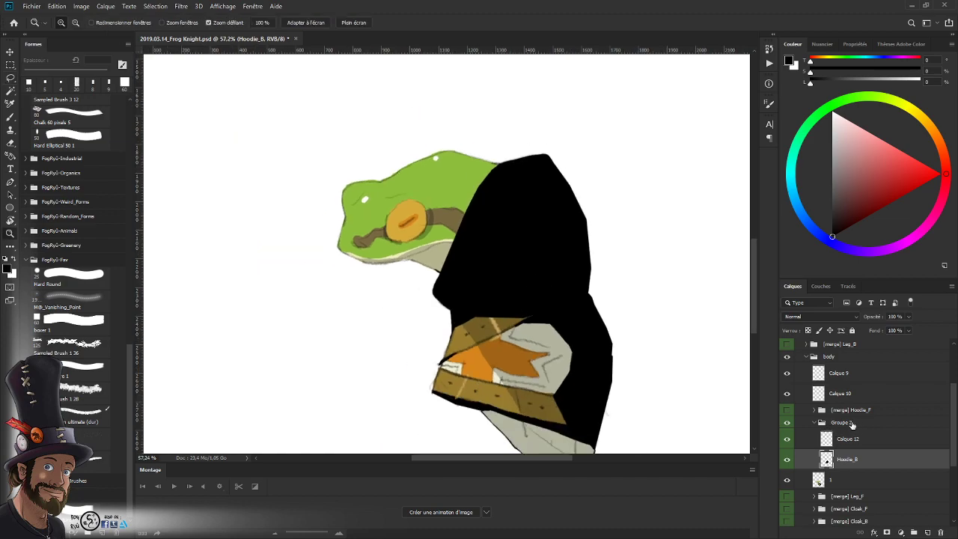
click(814, 422)
click(845, 422)
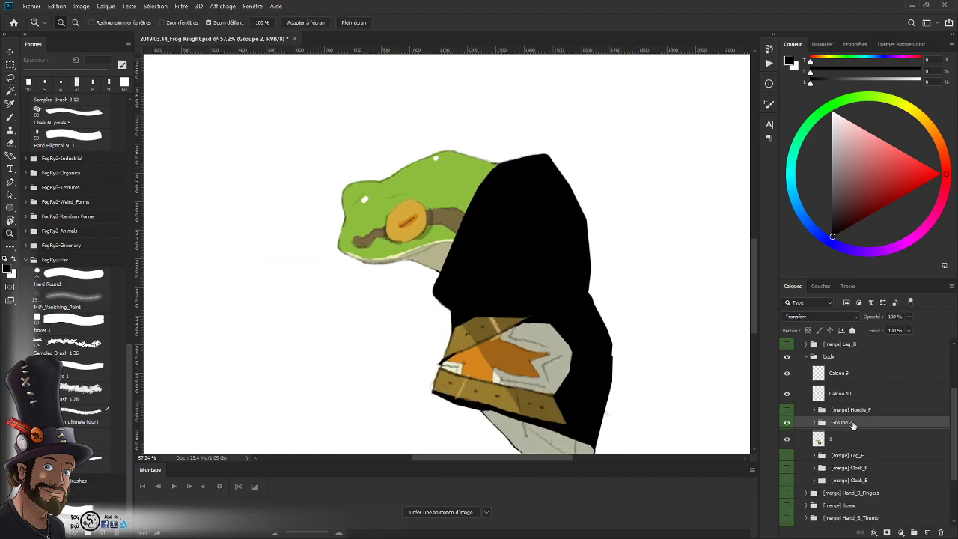
drag(853, 423, 859, 447)
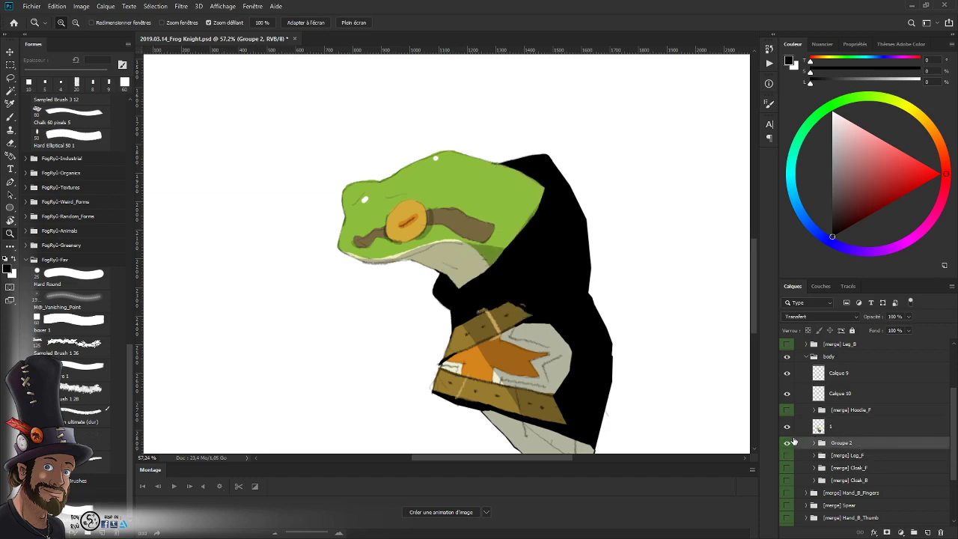
- Remove the colour label from Groupe 2 and toggle its visibility to check the back hood
right_click(845, 445)
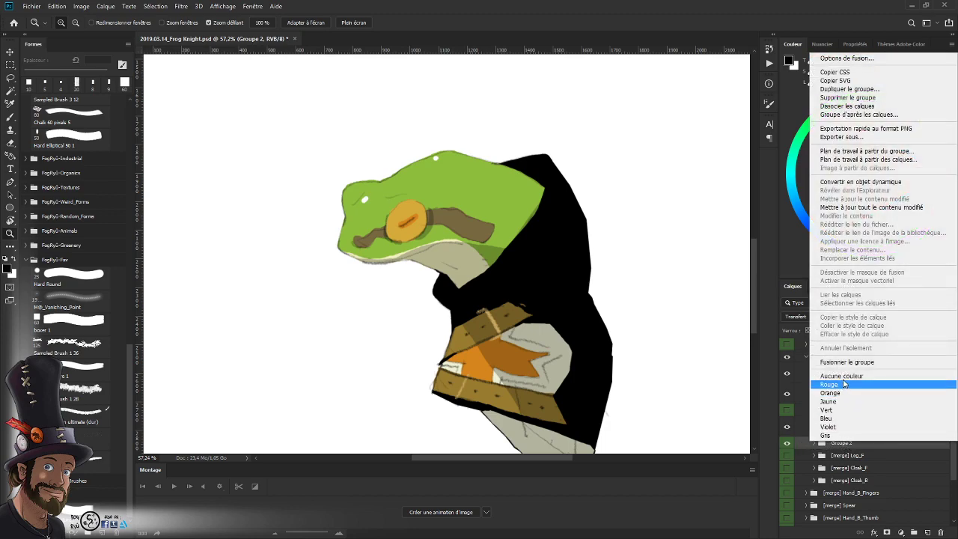
click(842, 376)
click(786, 442)
click(787, 443)
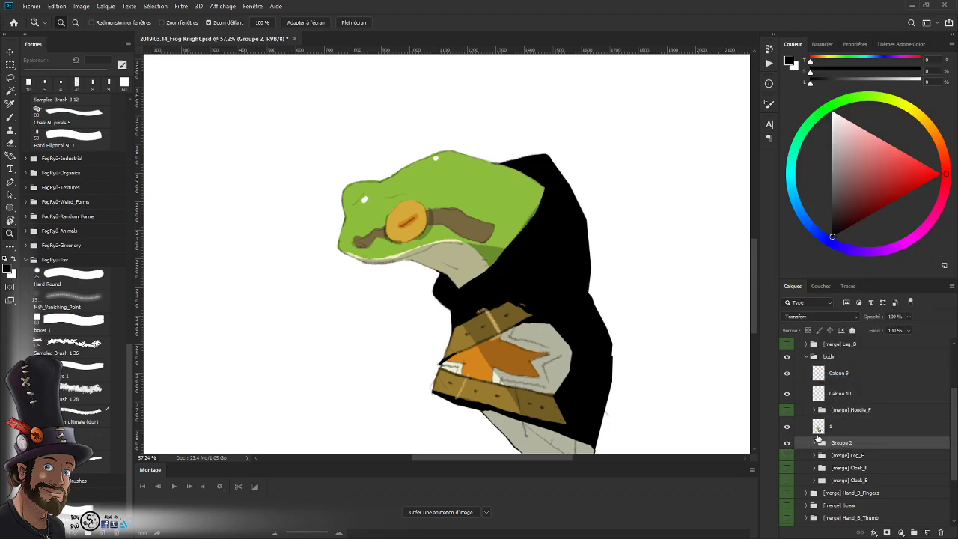
- Rename Groupe 2 as Hoodie_B and toggle its visibility to check the back hood
scroll(940, 411, up, 2)
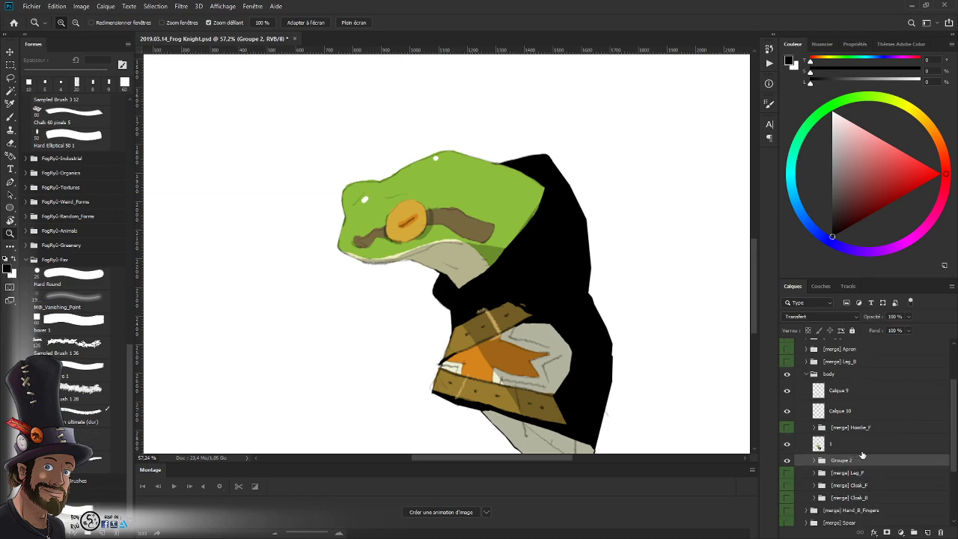
click(786, 373)
click(787, 373)
click(787, 462)
click(786, 462)
double_click(842, 460)
key(BackSpace)
key(ctrl+a)
key(Return)
click(786, 460)
click(786, 461)
- Duplicate the adjustment group into the body group directly above Hoodie_B, then show and expand the copy
scroll(953, 450, up, 2)
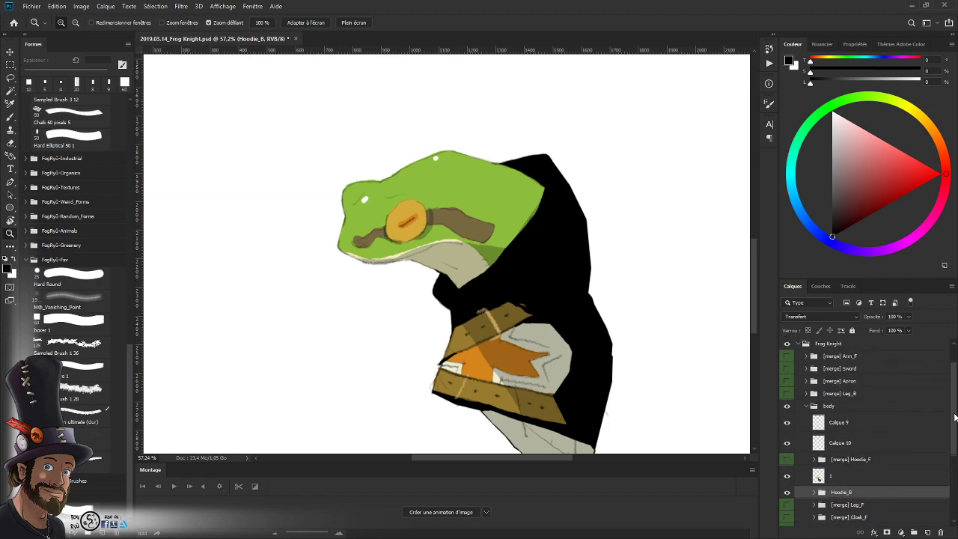
scroll(952, 417, up, 1)
drag(827, 359, 870, 516)
scroll(830, 479, down, 3)
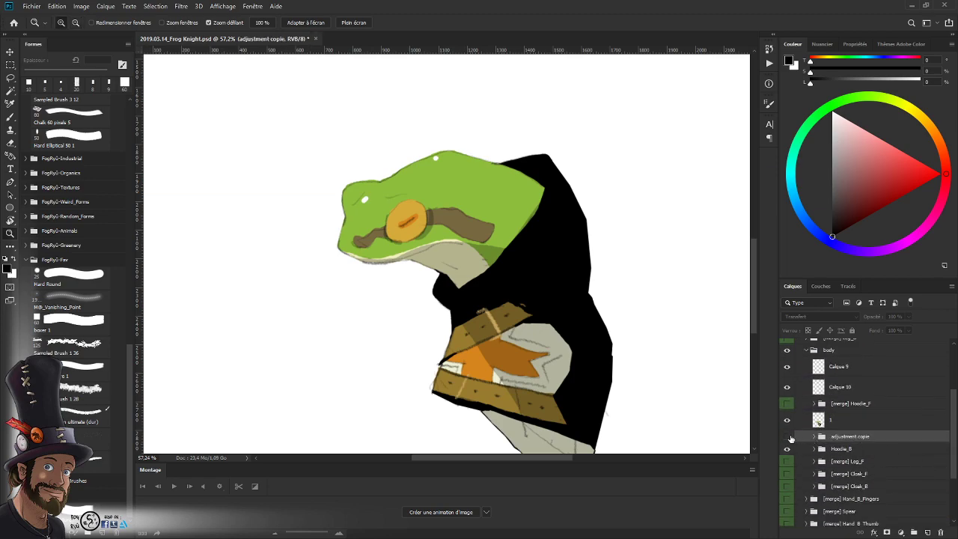
click(787, 435)
click(814, 435)
- Move Hoodie_B to the base of the adjustment copie group and clip all the adjustment and colour layers to it
scroll(926, 454, down, 3)
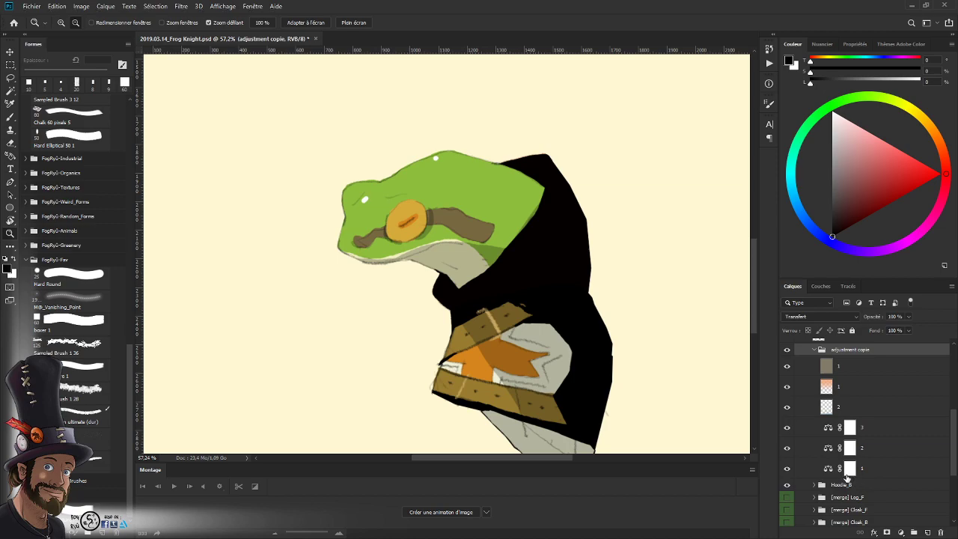
click(857, 483)
alt+click(853, 476)
alt+click(858, 468)
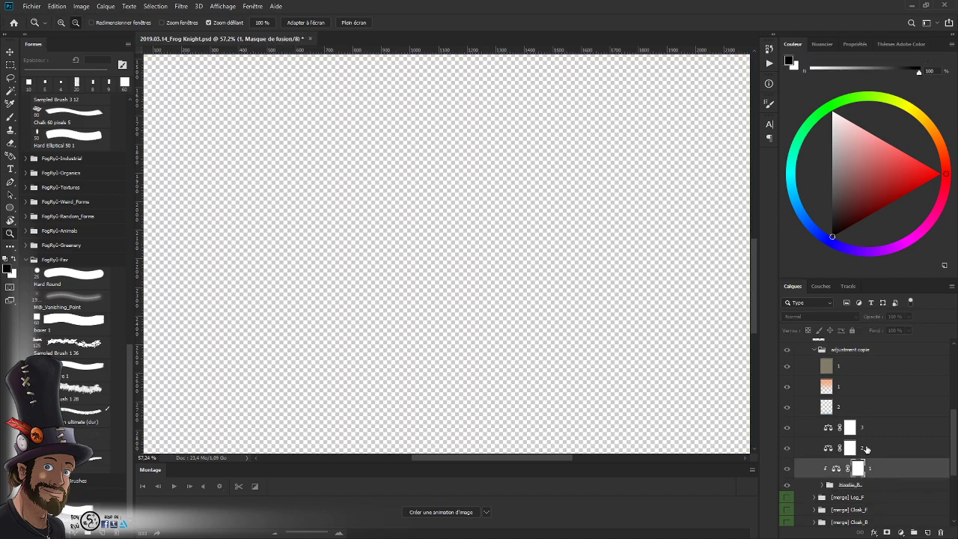
click(863, 485)
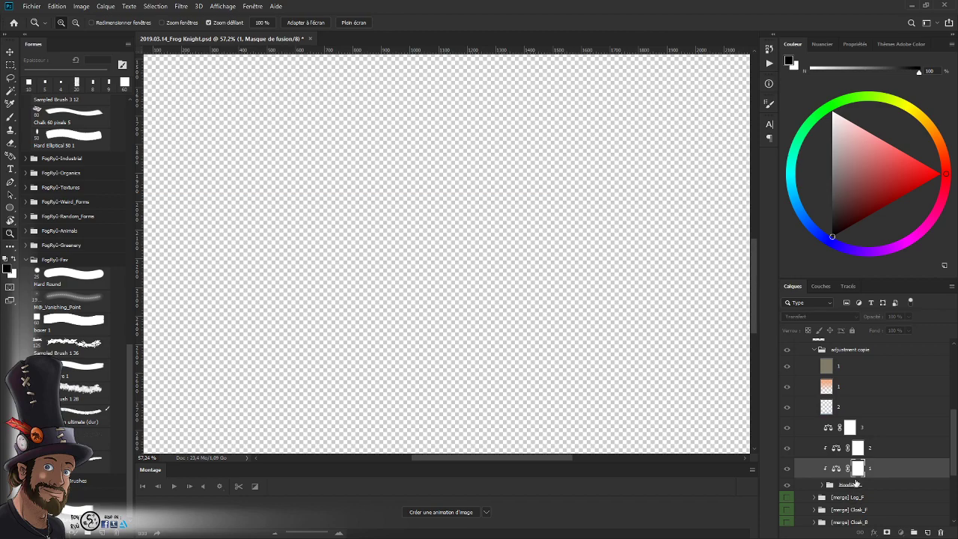
alt+click(868, 416)
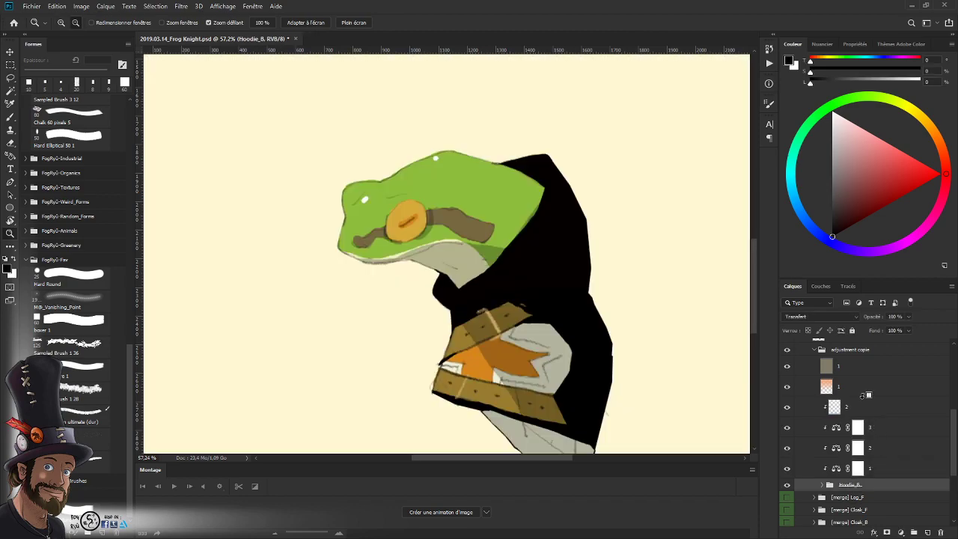
alt+click(866, 396)
alt+click(868, 375)
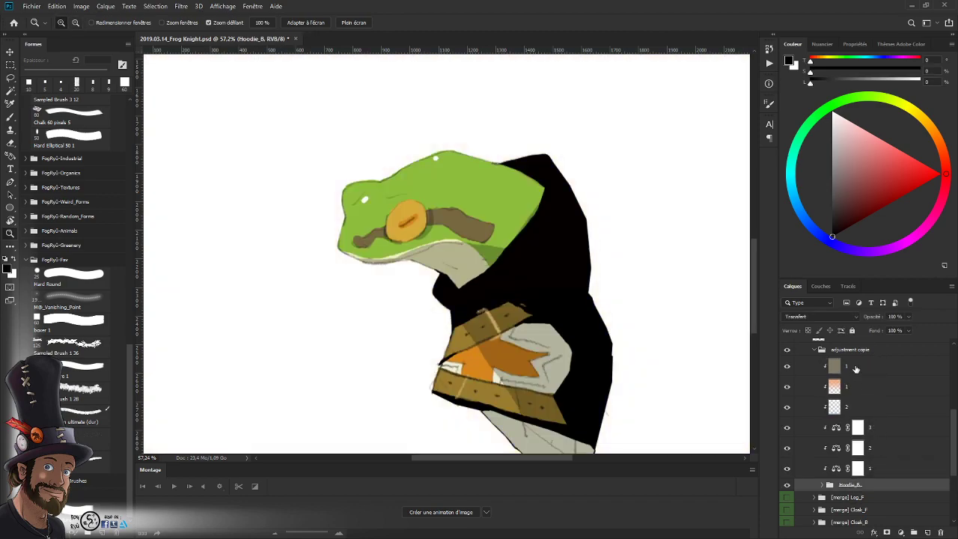
- Rename the adjustment copie group as [merge] Hoodie_B and collapse it
double_click(852, 350)
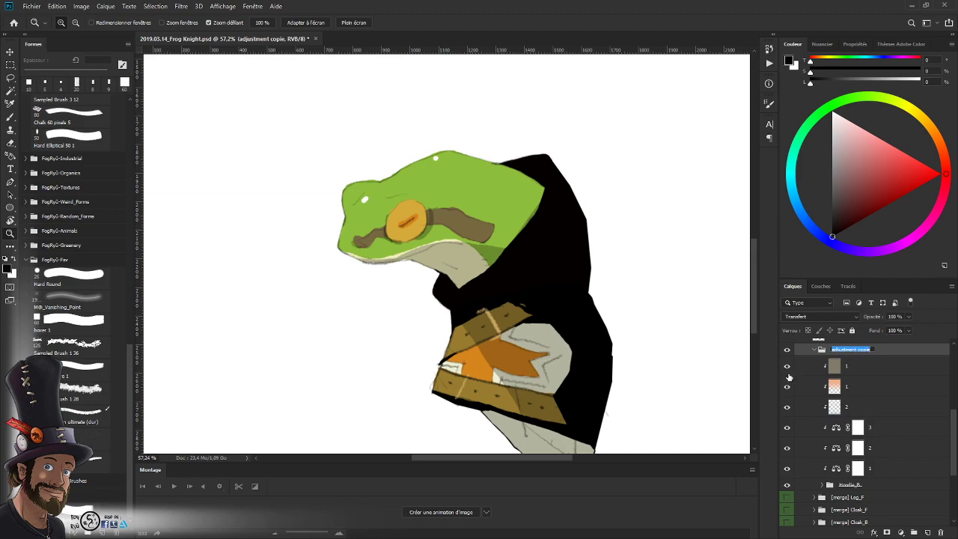
key(BackSpace)
key(Return)
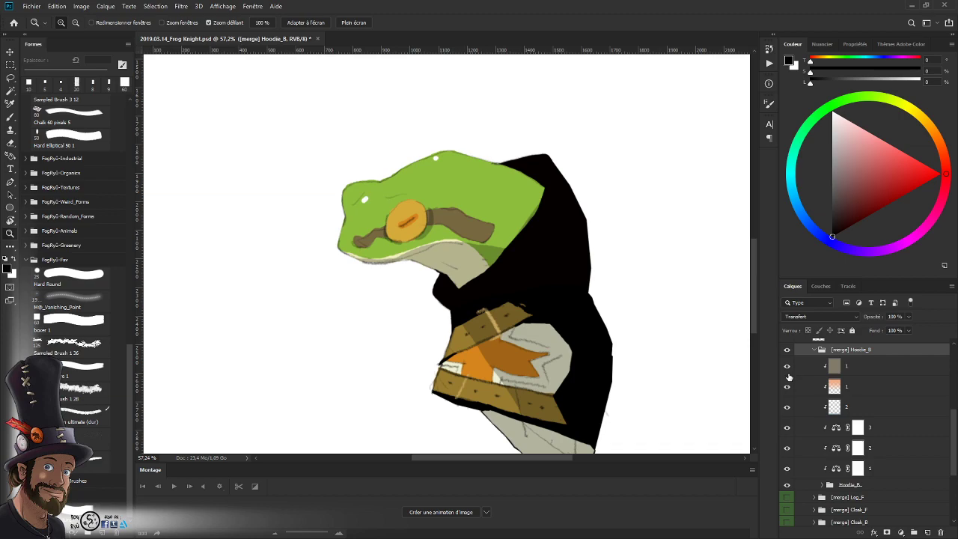
click(814, 349)
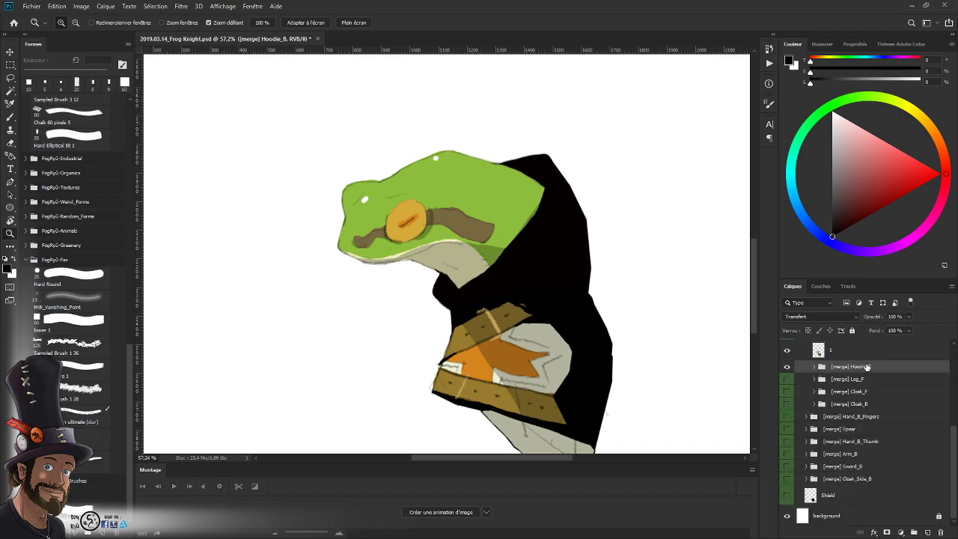
- Give the [merge] Hoodie_B group a green colour label and hide it
right_click(866, 366)
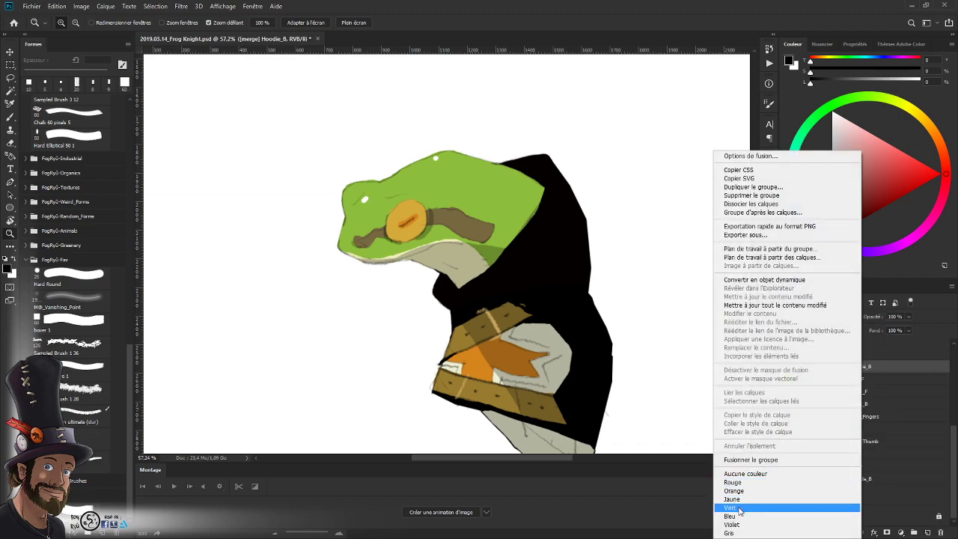
click(739, 508)
click(786, 368)
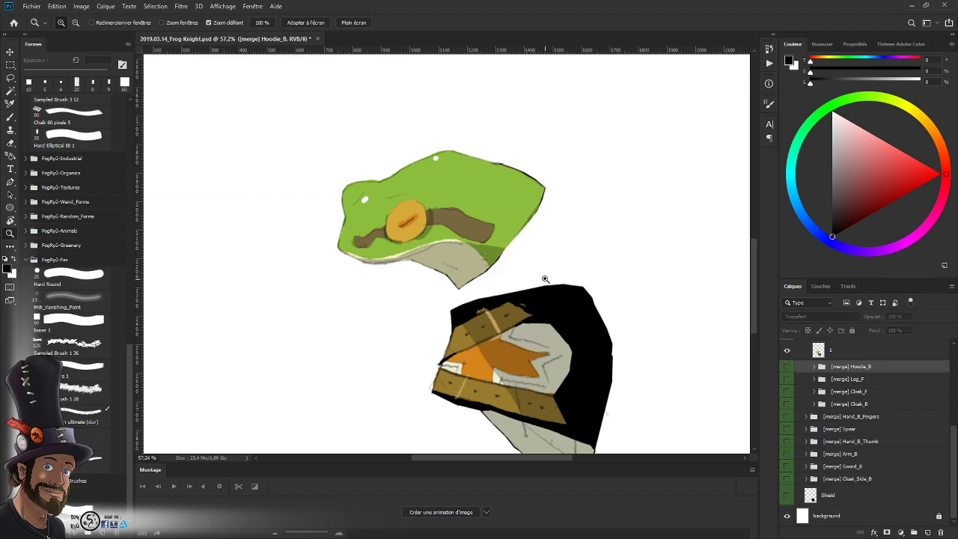
- Select the black areas of layer 1, including the black edge around the frog's head, with the Magic Wand
drag(527, 238, 559, 226)
drag(553, 251, 571, 292)
drag(522, 331, 559, 324)
drag(543, 339, 559, 316)
scroll(884, 407, up, 3)
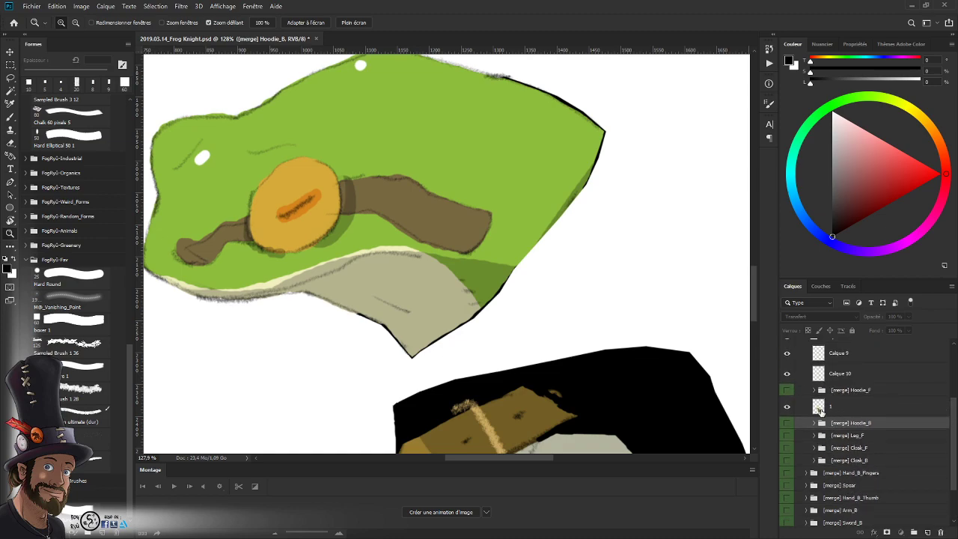
click(820, 410)
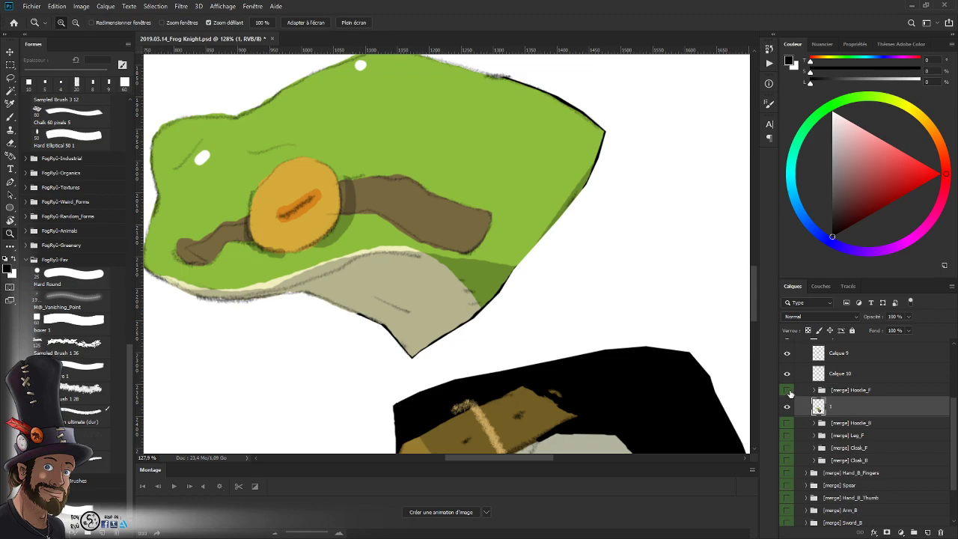
key(w)
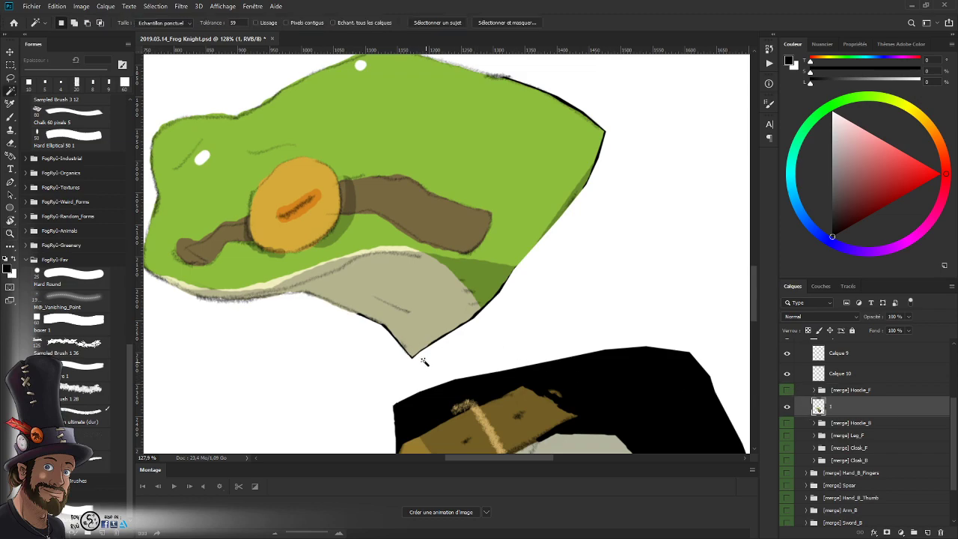
click(419, 404)
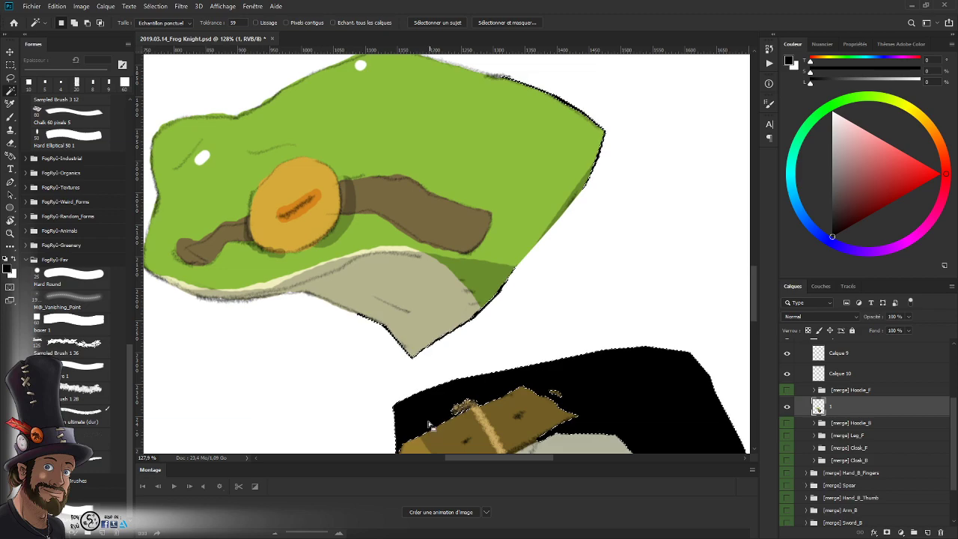
- Exclude the body from the selection and delete the black edge left around the frog's head
key(z)
drag(595, 218, 562, 231)
drag(577, 251, 555, 140)
drag(568, 164, 535, 168)
drag(580, 278, 577, 275)
key(l)
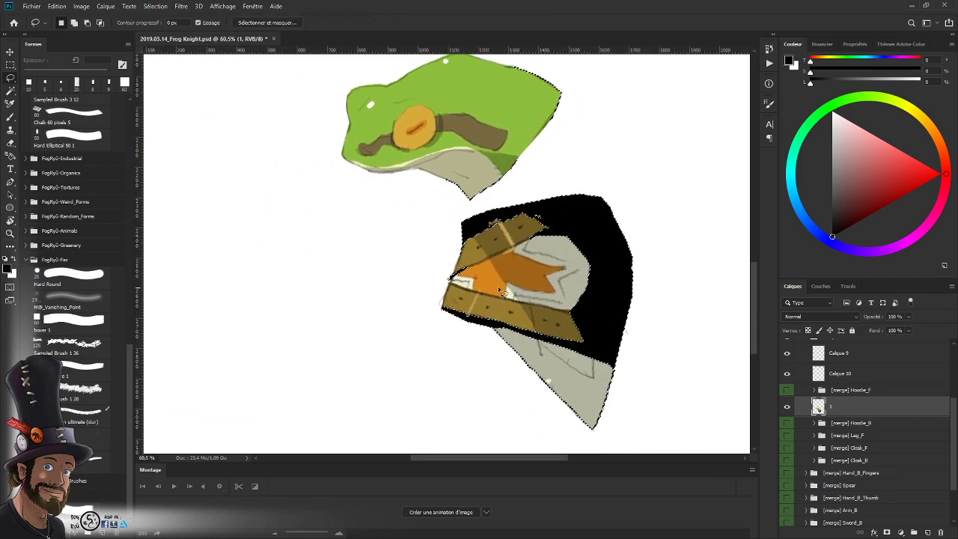
mouse_move(421, 292)
mouse_down()
mouse_move(524, 187)
mouse_move(663, 423)
mouse_move(352, 434)
mouse_up()
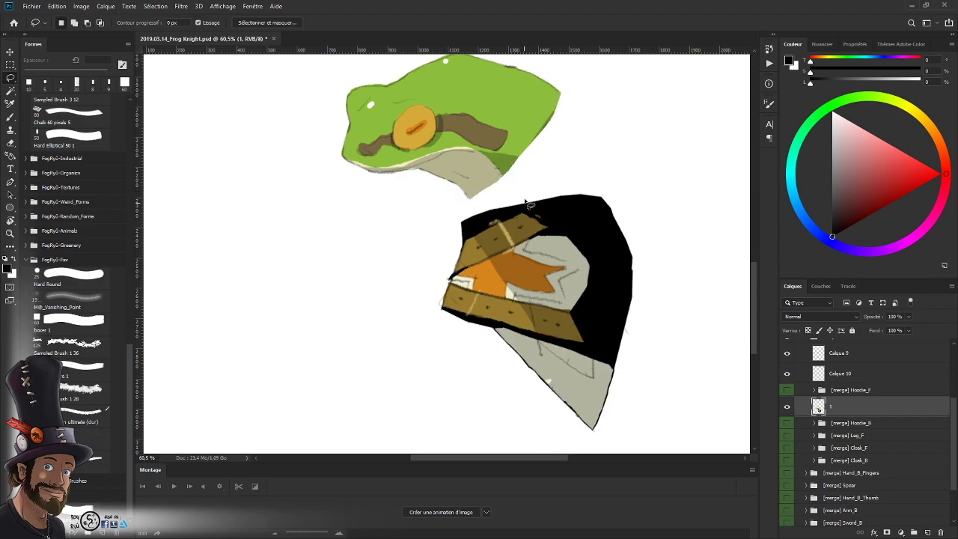
- Paint over the leftover dark pixels along the throat edge with the sampled beige, using a 3 px brush
key(z)
scroll(537, 158, up, 4)
drag(536, 158, 541, 157)
drag(553, 174, 546, 257)
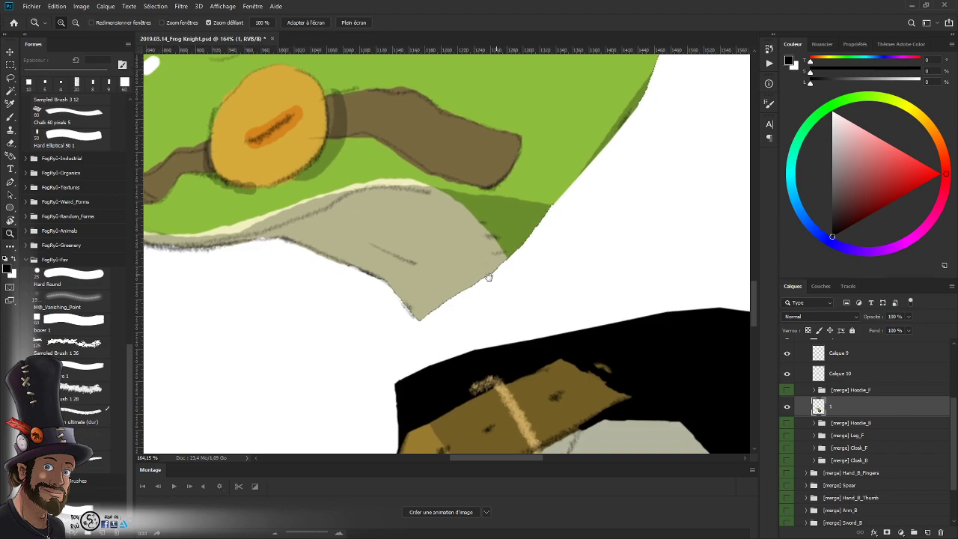
drag(392, 298, 419, 279)
scroll(420, 279, up, 2)
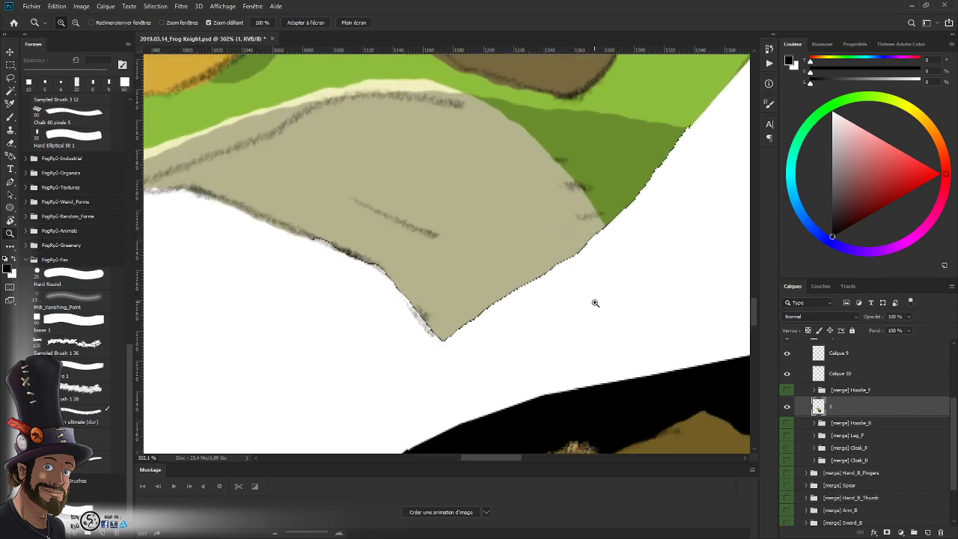
key(r)
mouse_move(595, 302)
mouse_down()
mouse_move(609, 289)
mouse_move(569, 128)
mouse_up()
key(b)
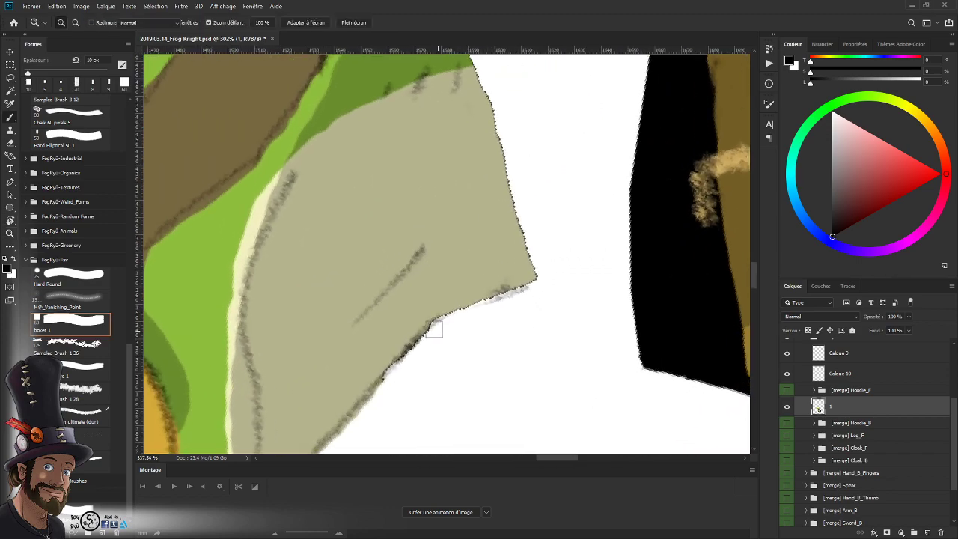
alt+click(396, 349)
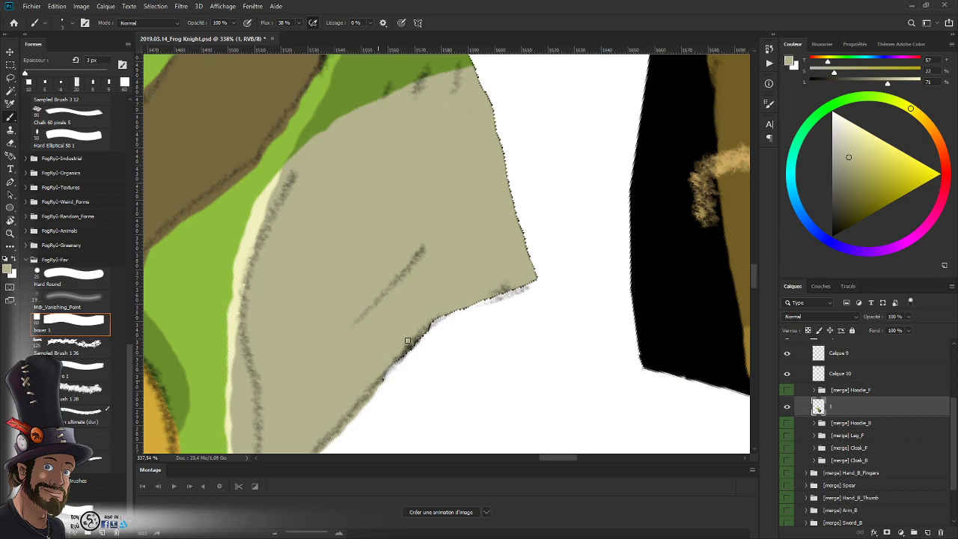
key(bracketleft)
key(bracketleft)
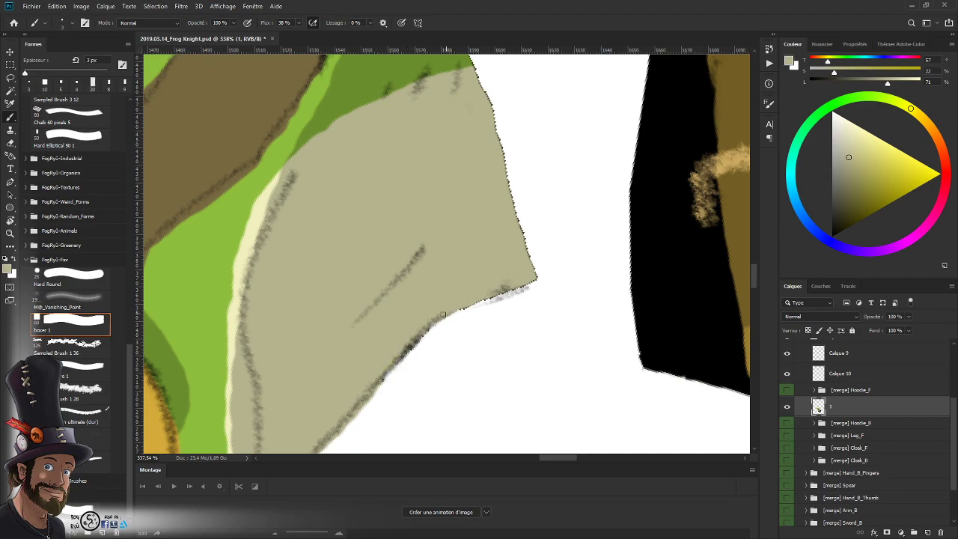
mouse_move(442, 315)
mouse_down()
mouse_move(533, 280)
mouse_move(599, 231)
mouse_move(520, 306)
mouse_move(454, 334)
mouse_up()
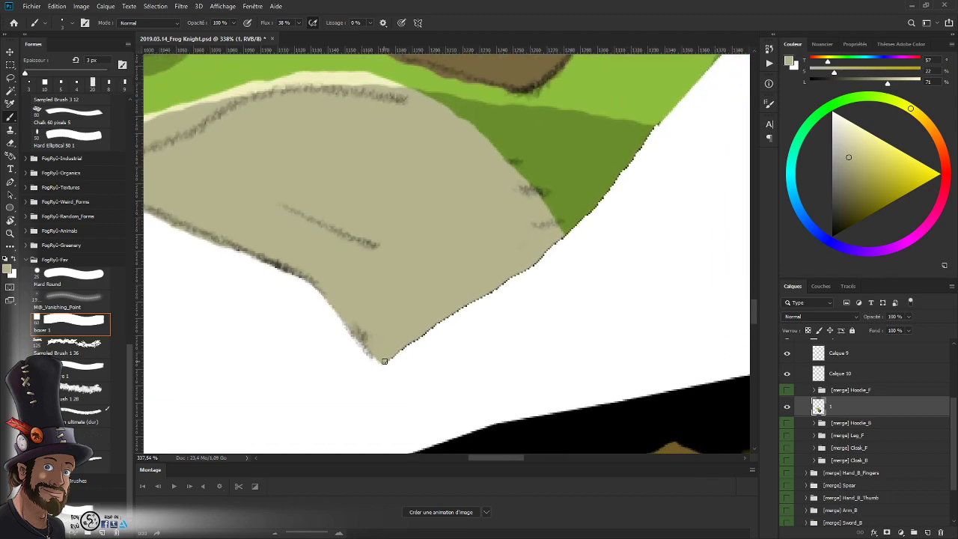
mouse_move(383, 361)
mouse_down()
mouse_move(532, 265)
mouse_move(567, 228)
mouse_move(452, 360)
mouse_move(453, 305)
mouse_move(503, 238)
mouse_move(456, 336)
mouse_up()
- Cover the dark pixels along the head's rear edge with the sampled dark green in the shadows and light green elsewhere
alt+click(452, 286)
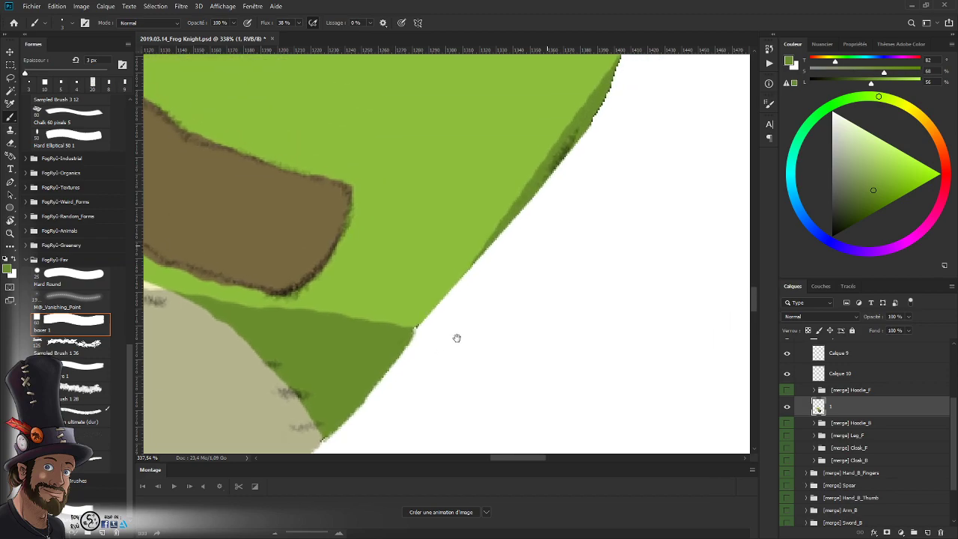
drag(544, 178, 460, 306)
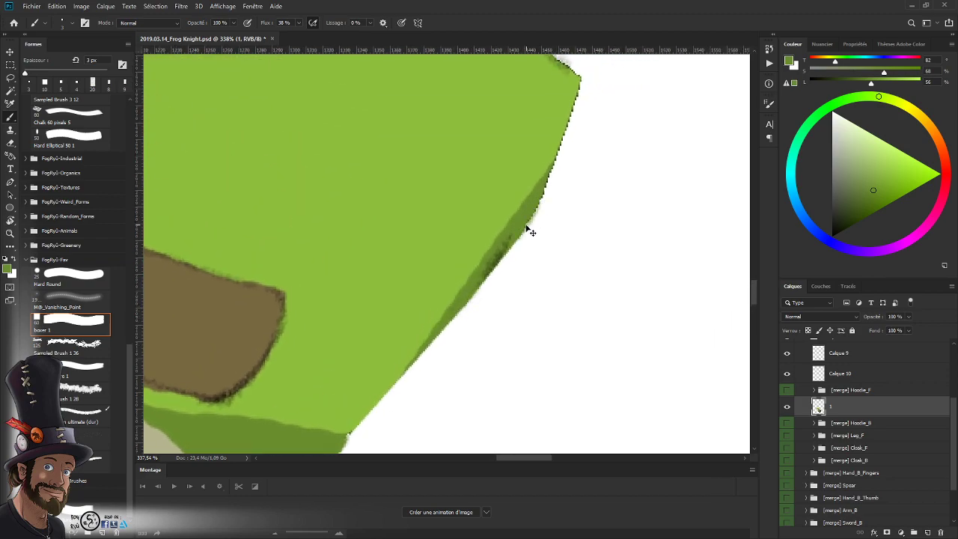
drag(528, 219, 554, 161)
alt+click(469, 277)
drag(427, 352, 445, 319)
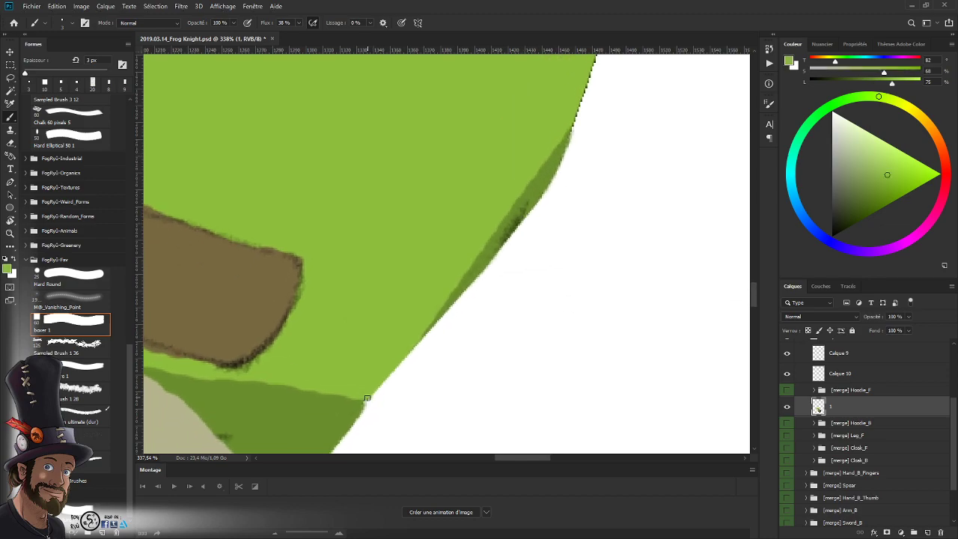
drag(543, 216, 417, 401)
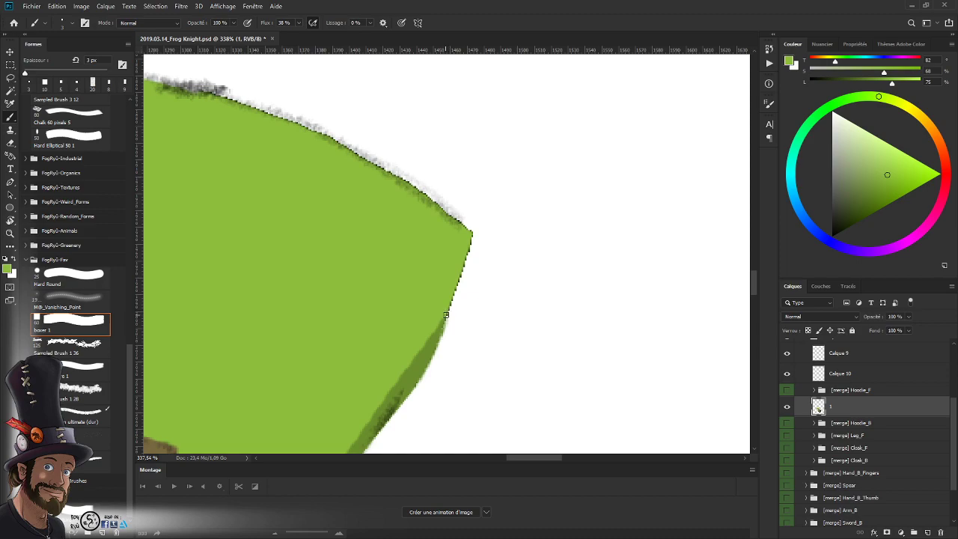
drag(460, 275, 450, 302)
- Paint light green over the dark pixels along the upper rear edge of the head, up to its tip
mouse_move(469, 237)
mouse_down()
mouse_move(458, 272)
mouse_move(471, 235)
mouse_move(515, 292)
mouse_up()
key(r)
mouse_move(584, 291)
mouse_down()
mouse_move(534, 141)
mouse_move(596, 135)
mouse_up()
key(b)
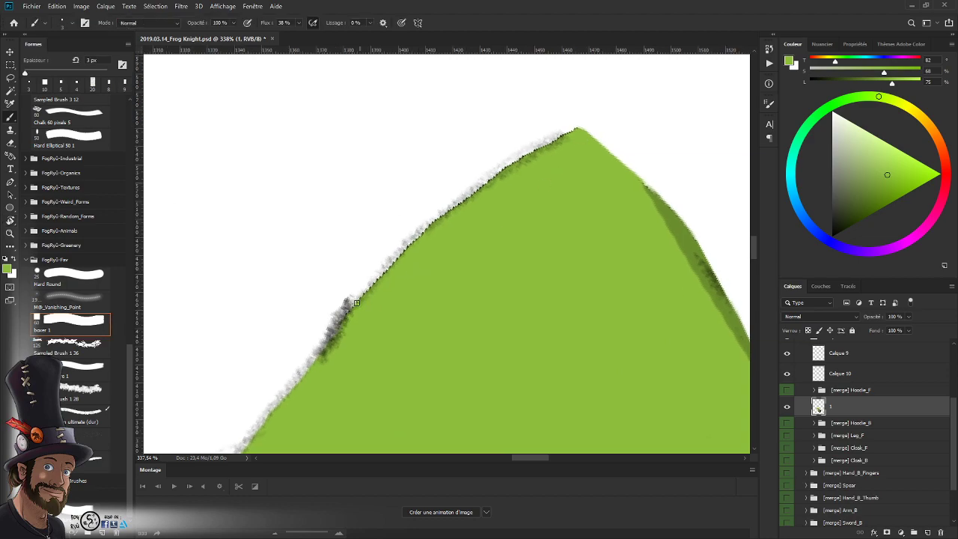
mouse_move(340, 329)
mouse_down()
mouse_move(453, 205)
mouse_move(425, 229)
mouse_move(520, 159)
mouse_up()
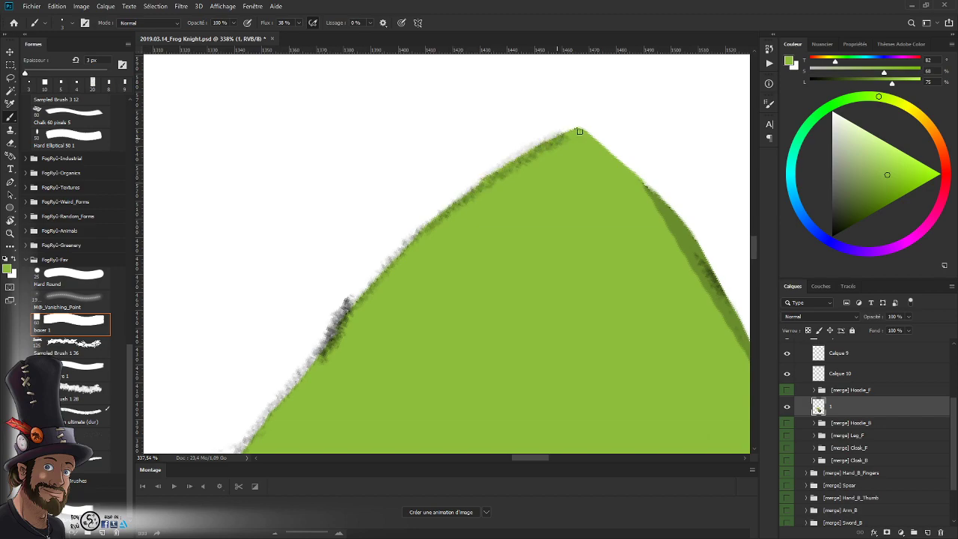
key(Escape)
- Toggle the visibility of [merge] Hoodie_F to check the cleaned head against the front hood
key(z)
drag(576, 269, 570, 250)
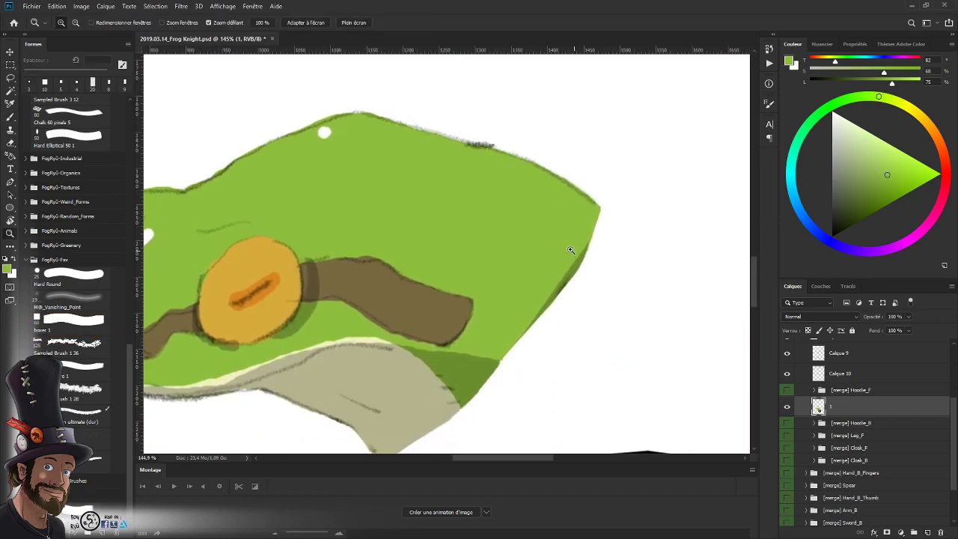
scroll(570, 249, down, 2)
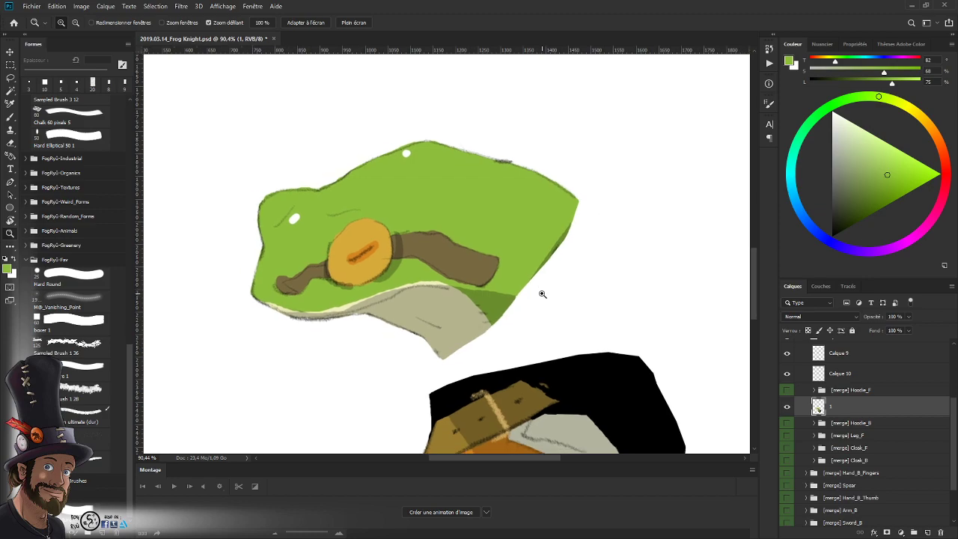
scroll(542, 294, down, 1)
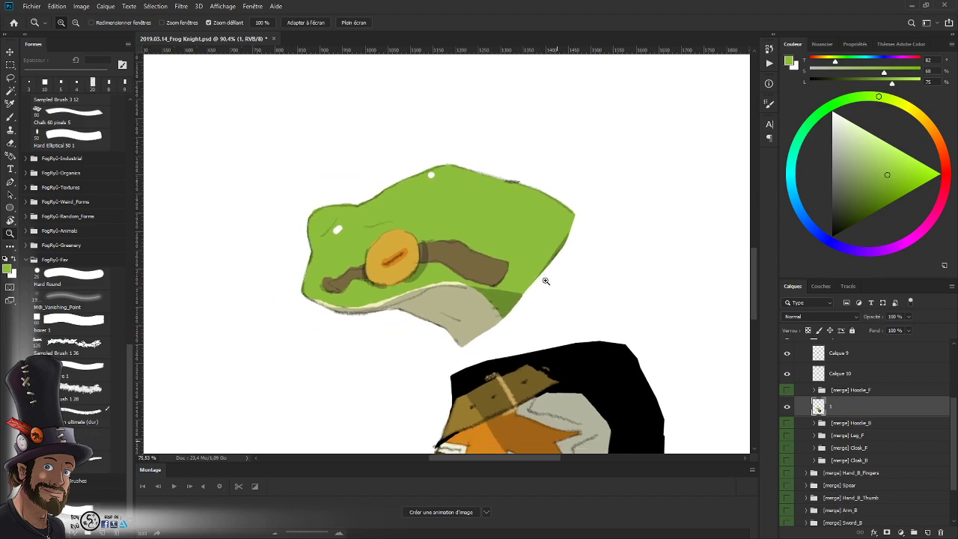
drag(541, 327, 526, 307)
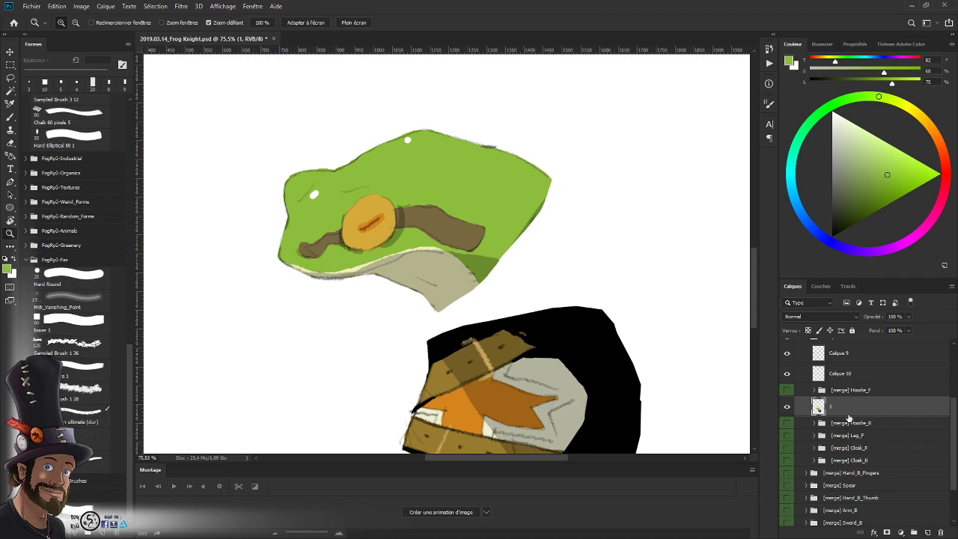
click(786, 391)
click(786, 390)
- Lasso the frog's head on layer 1, cut it out and paste it in place on its own layer
scroll(527, 278, down, 1)
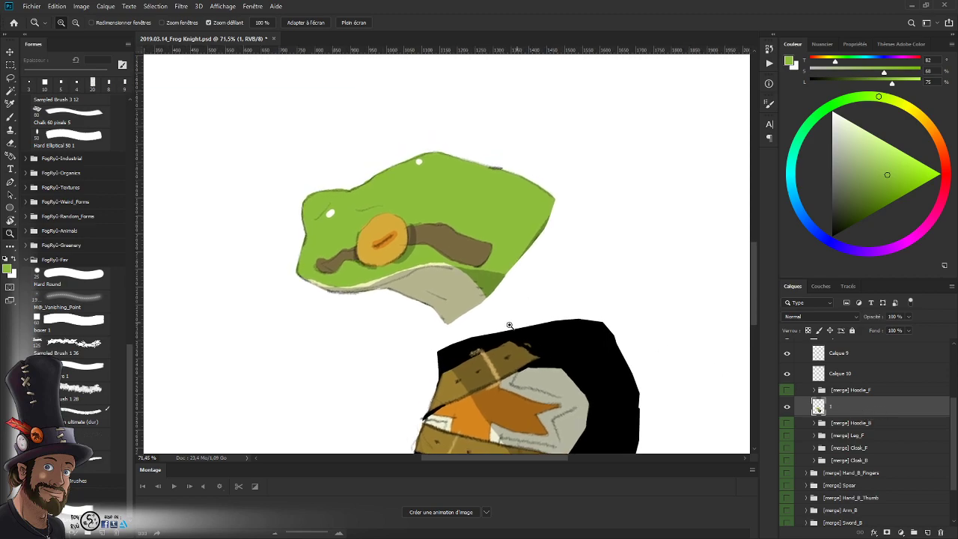
key(l)
mouse_move(483, 323)
mouse_down()
mouse_move(290, 171)
mouse_move(584, 261)
mouse_move(481, 324)
mouse_up()
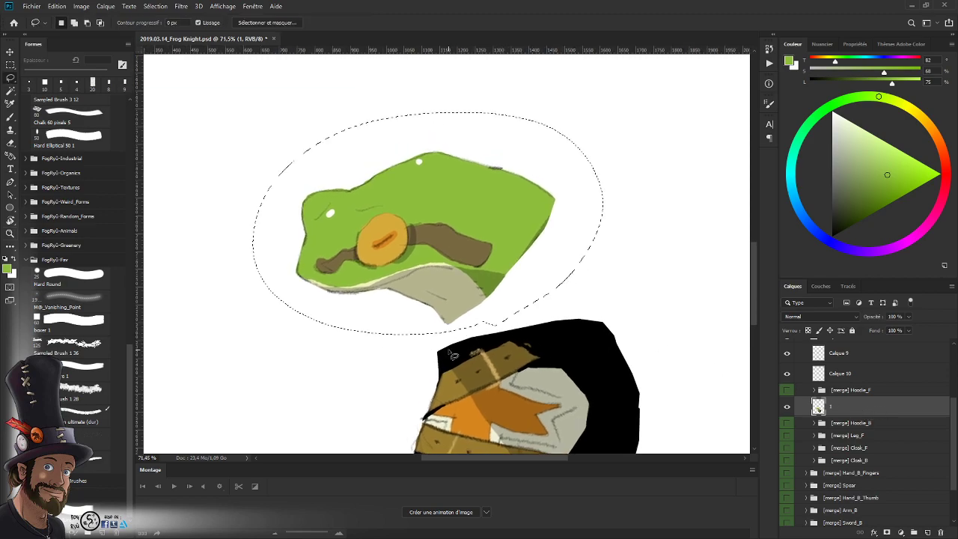
key(Delete)
key(ctrl+d)
key(ctrl+shift+v)
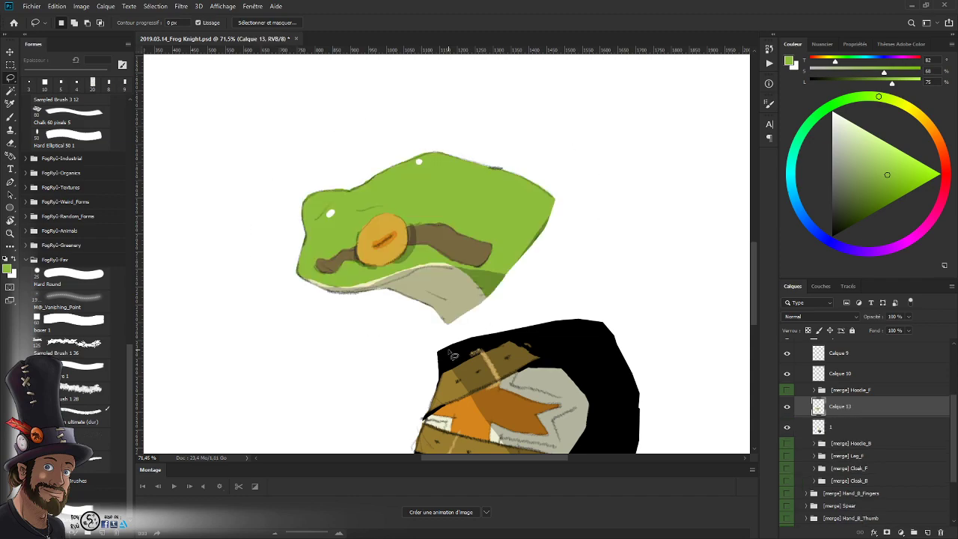
- On a new layer directly above layer 1, outline the hidden back of the head and neck and fill it with light green
click(854, 425)
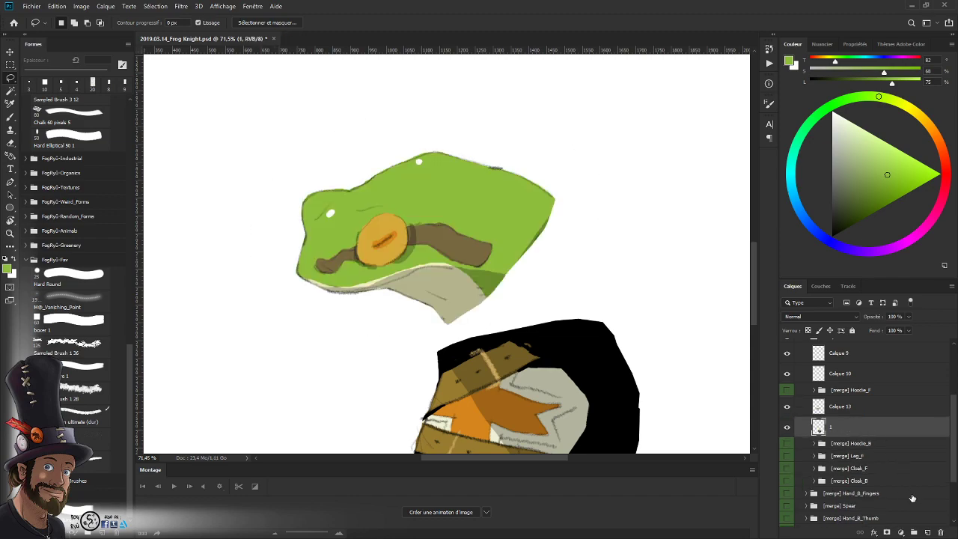
click(927, 532)
key(b)
scroll(532, 294, up, 3)
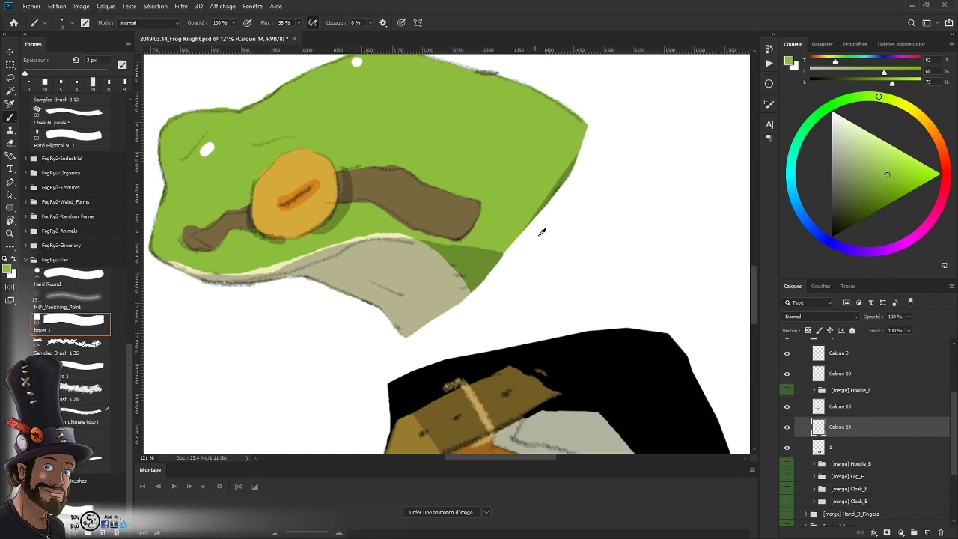
key(z)
key(l)
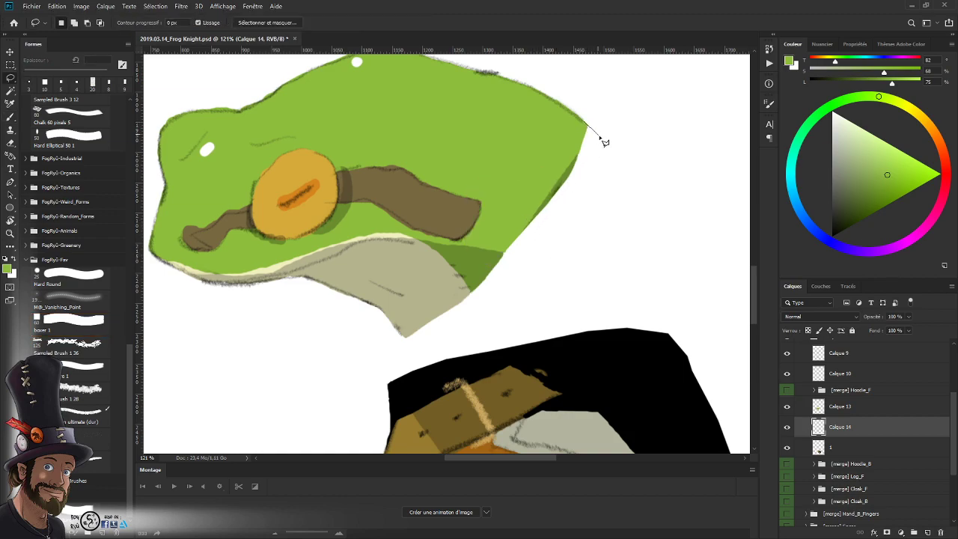
click(633, 184)
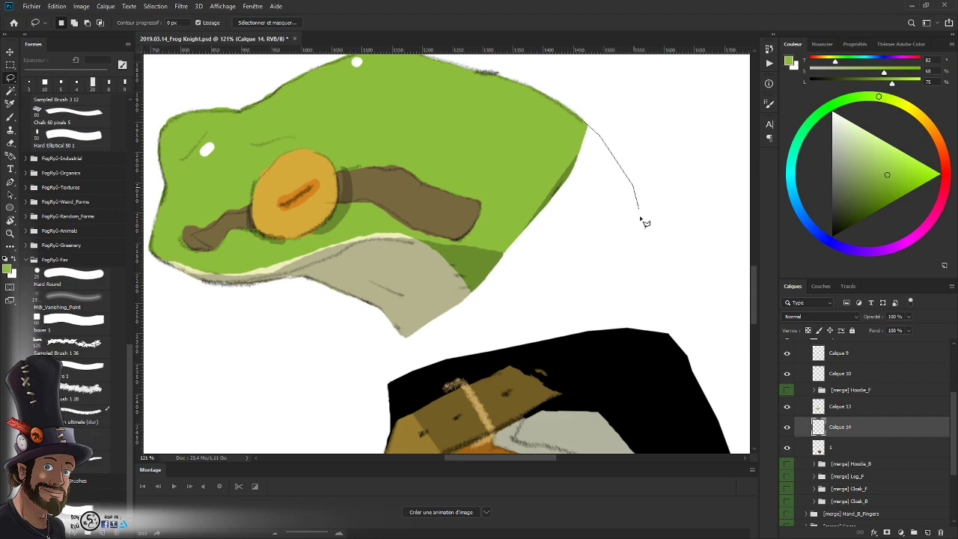
click(648, 255)
click(629, 297)
click(586, 330)
mouse_move(516, 358)
mouse_down()
mouse_move(444, 362)
mouse_move(416, 355)
mouse_move(401, 336)
mouse_move(417, 255)
mouse_move(554, 122)
mouse_up()
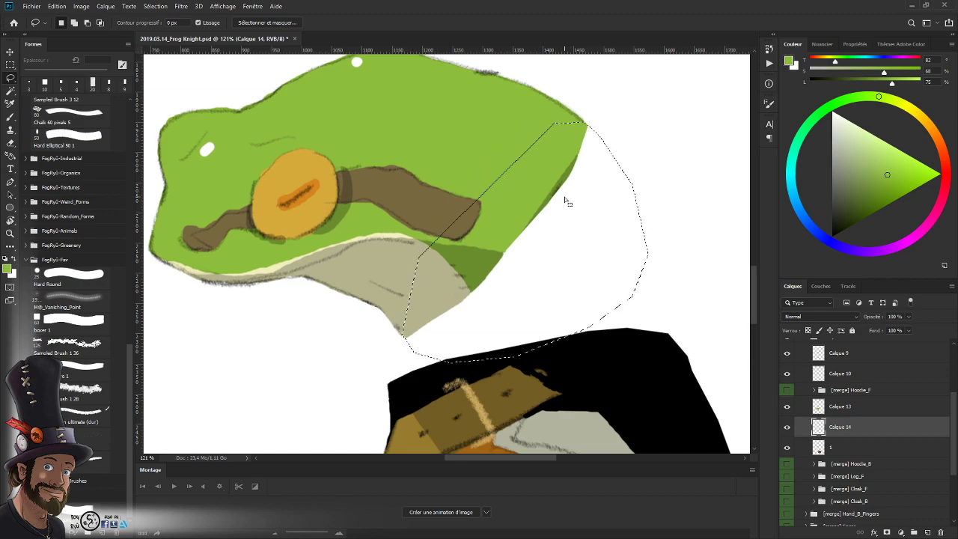
key(shift+F5)
key(Return)
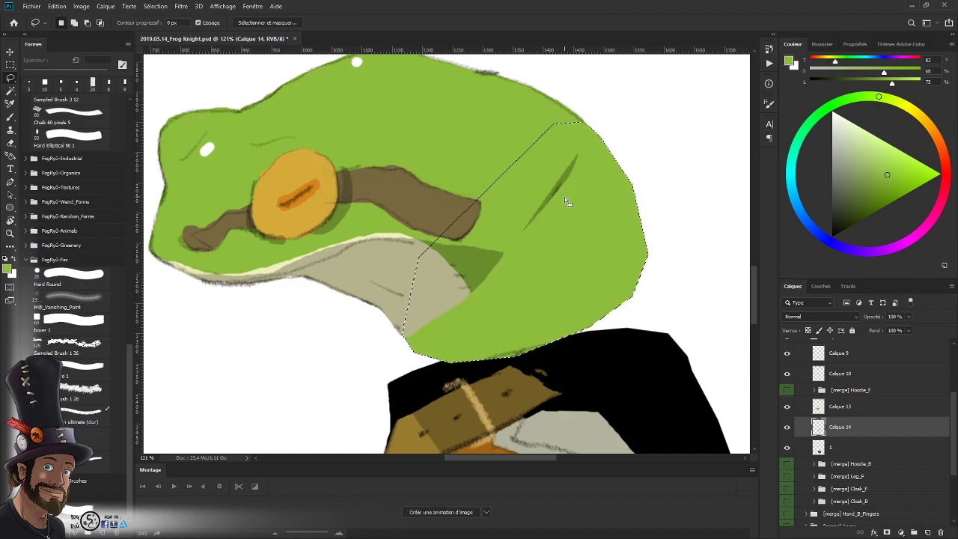
- On Calque 14, extend the beige throat colour down to the lower edge of the neck, covering the light green there
key(b)
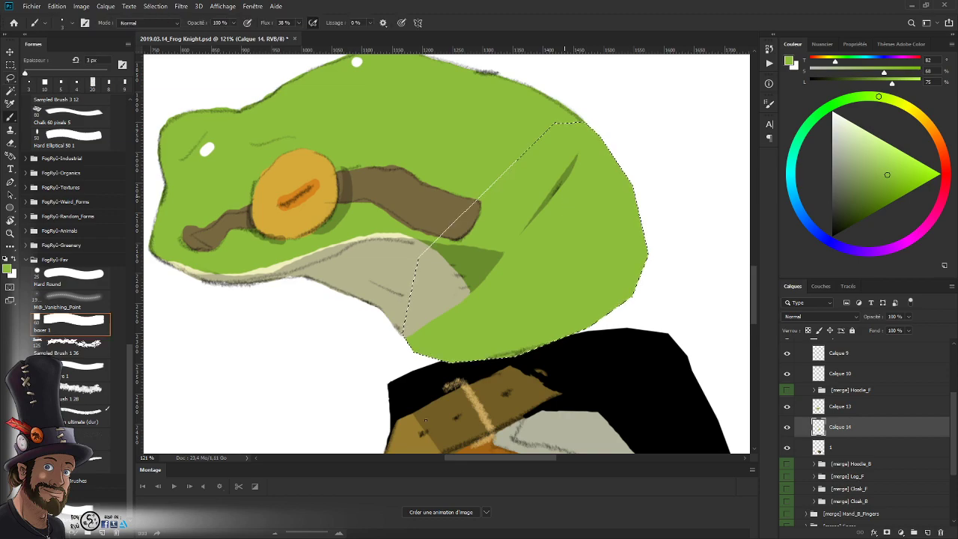
alt+click(459, 299)
key(bracketright)
key(bracketright)
key(bracketright)
key(bracketright)
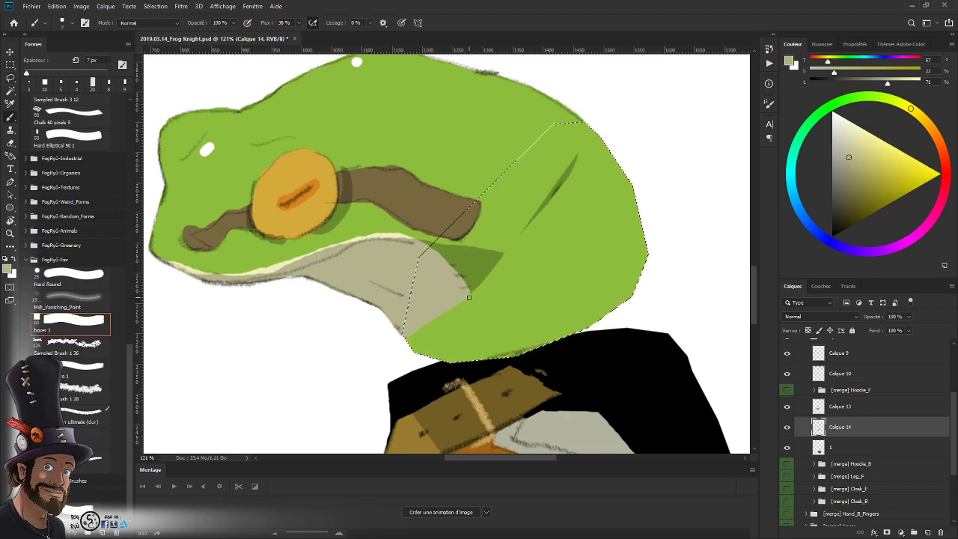
drag(469, 297, 484, 329)
key(bracketright)
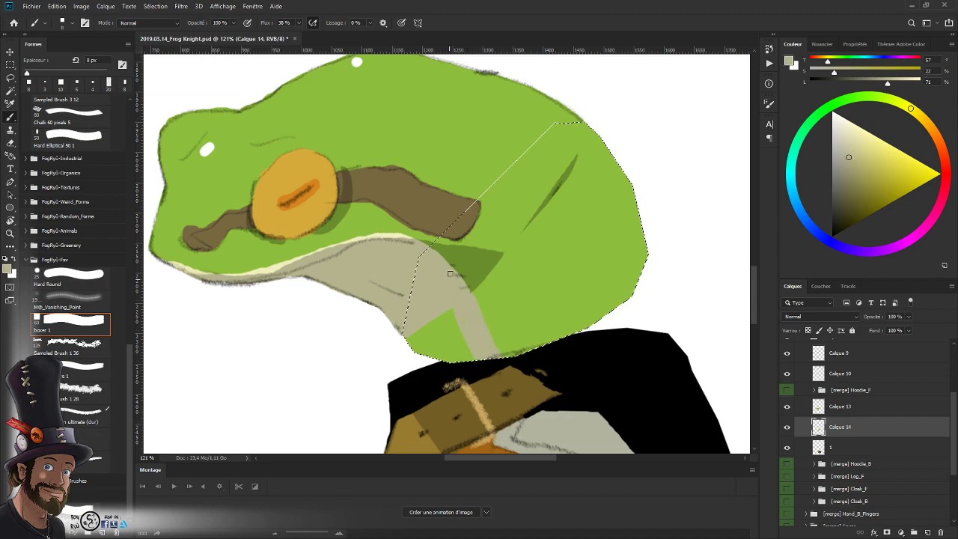
key(bracketright)
key(bracketright)
key(bracketright)
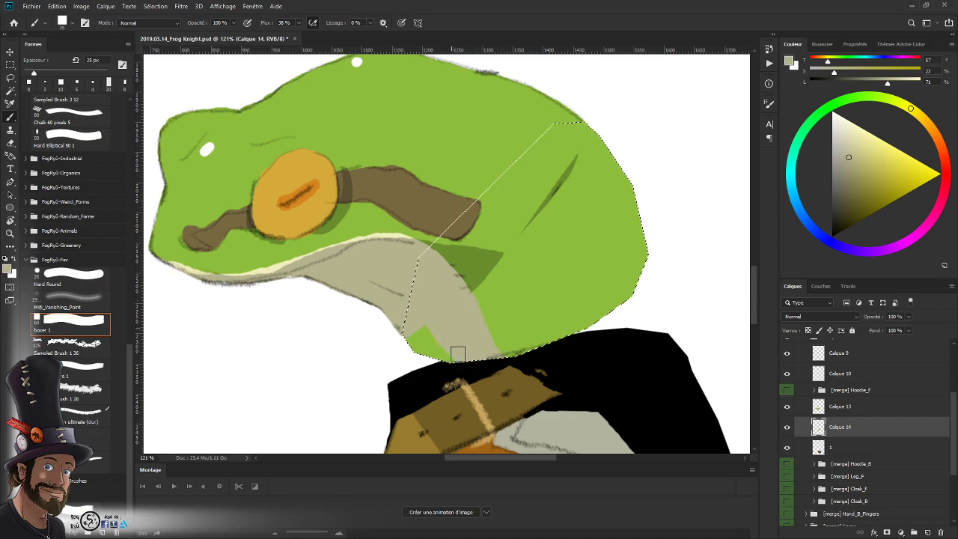
key(bracketleft)
- Sample the neck's dark green shadow and paint its boundary from the shadow's corner up to the rear edge of the head
alt+click(489, 257)
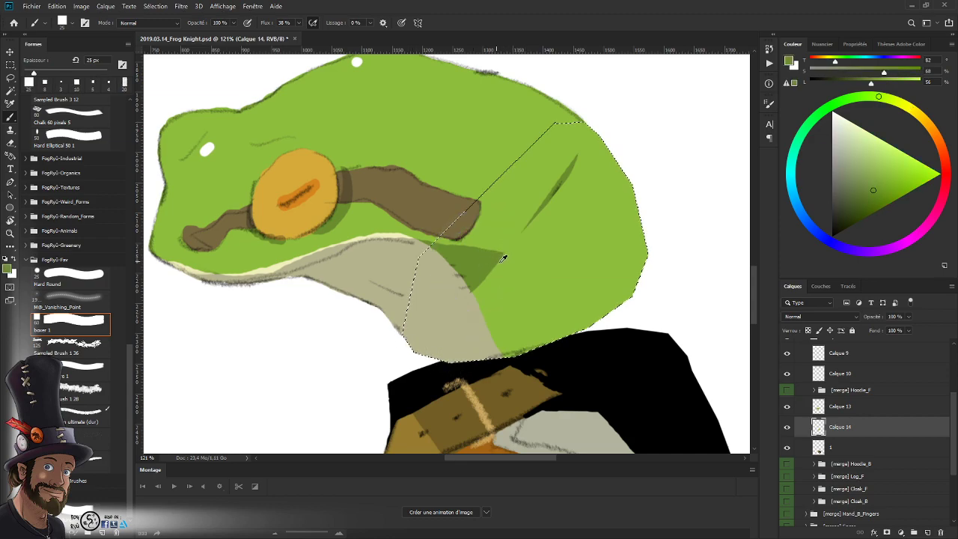
key(bracketleft)
key(bracketleft)
key(bracketleft)
key(bracketleft)
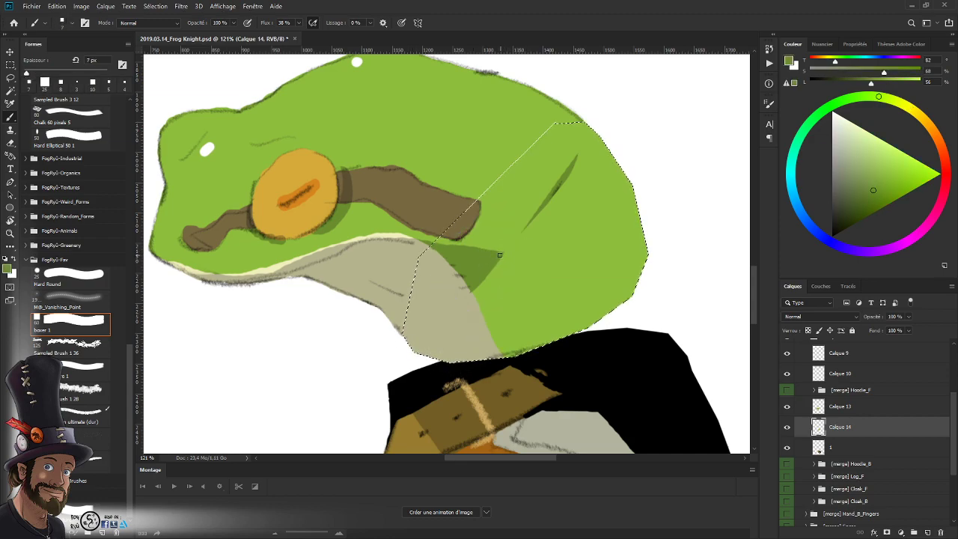
mouse_move(504, 250)
mouse_down()
mouse_move(524, 243)
mouse_move(545, 203)
mouse_up()
mouse_move(526, 234)
mouse_down()
mouse_move(574, 162)
mouse_move(606, 142)
mouse_up()
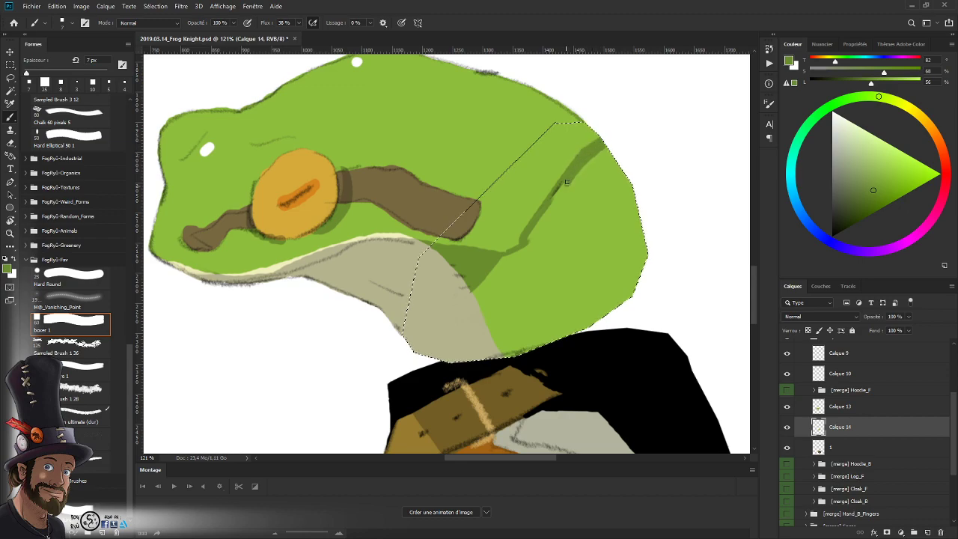
- Fill the area behind the shadow boundary, down to the throat and neck edge, with dark green and clear the selection
key(bracketright)
key(bracketright)
key(bracketright)
key(bracketright)
key(bracketright)
mouse_move(560, 191)
mouse_down()
mouse_move(523, 261)
mouse_move(495, 281)
mouse_move(583, 195)
mouse_move(605, 155)
mouse_move(608, 175)
mouse_move(632, 178)
mouse_move(607, 266)
mouse_move(617, 291)
mouse_move(624, 287)
mouse_move(639, 220)
mouse_move(609, 306)
mouse_move(594, 309)
mouse_move(580, 264)
mouse_move(568, 262)
mouse_move(572, 312)
mouse_move(557, 284)
mouse_move(581, 275)
mouse_move(582, 245)
mouse_move(584, 296)
mouse_move(594, 264)
mouse_move(583, 286)
mouse_move(601, 277)
mouse_move(606, 308)
mouse_move(568, 306)
mouse_move(566, 258)
mouse_move(556, 265)
mouse_move(579, 341)
mouse_move(529, 276)
mouse_move(548, 344)
mouse_move(503, 282)
mouse_move(483, 284)
mouse_move(501, 312)
mouse_move(472, 281)
mouse_move(516, 368)
mouse_move(500, 286)
mouse_move(518, 322)
mouse_move(487, 308)
mouse_up()
key(bracketright)
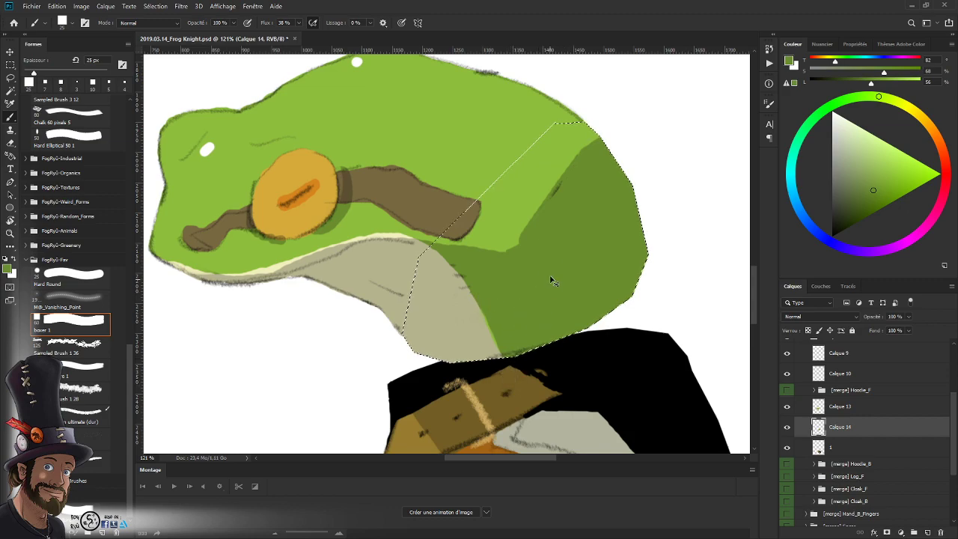
key(ctrl+d)
- Show [merge] Hoodie_F as a guide, lasso and delete the excess paint along the neck's lower edge on Calque 14, and hide the hood again
key(z)
drag(556, 246, 532, 286)
drag(532, 286, 542, 297)
drag(577, 265, 592, 282)
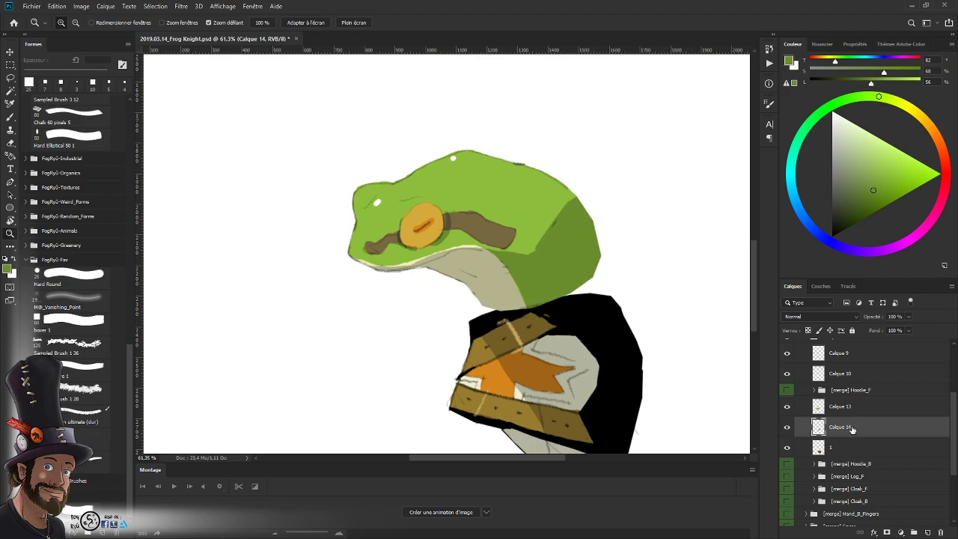
click(788, 390)
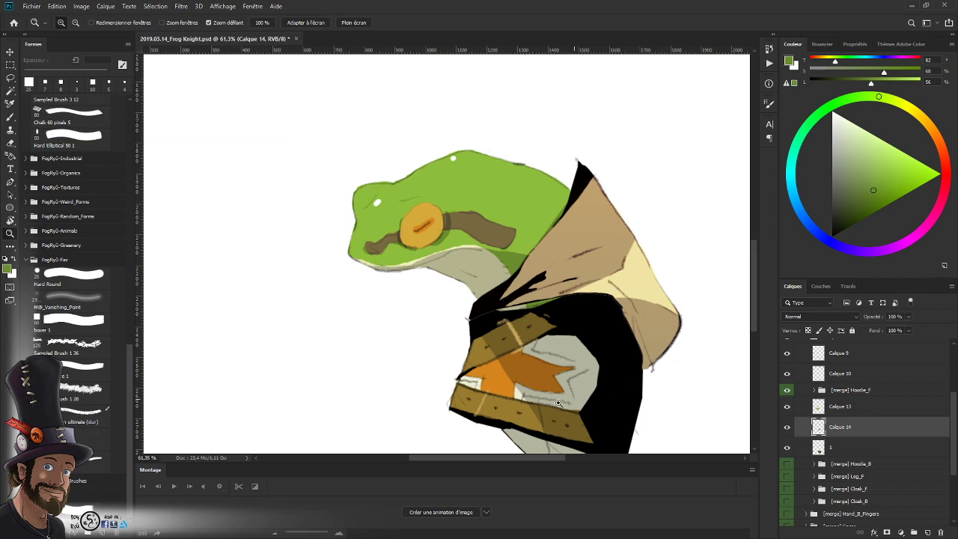
drag(525, 307, 541, 323)
key(l)
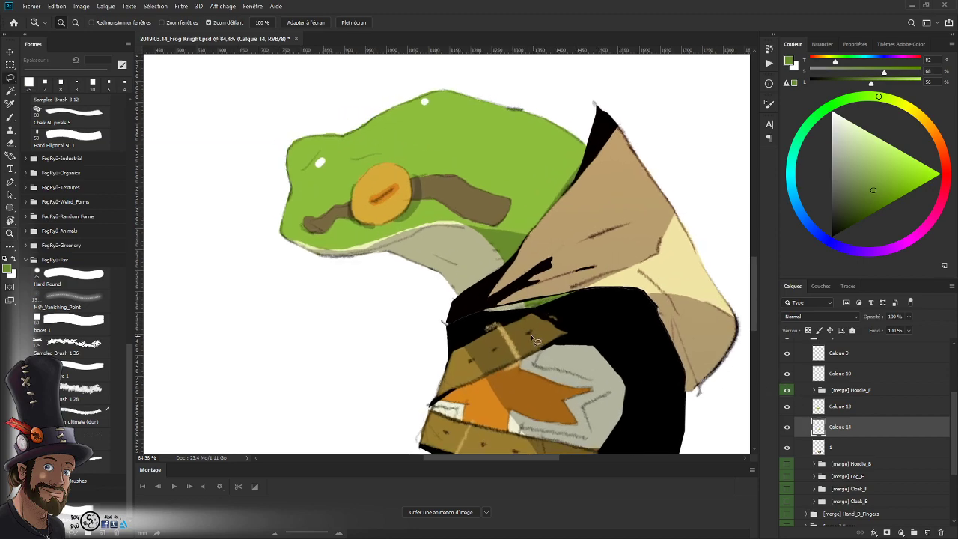
mouse_move(462, 300)
mouse_down()
mouse_move(494, 313)
mouse_move(543, 303)
mouse_move(608, 269)
mouse_move(633, 226)
mouse_move(625, 176)
mouse_move(705, 260)
mouse_move(416, 346)
mouse_up()
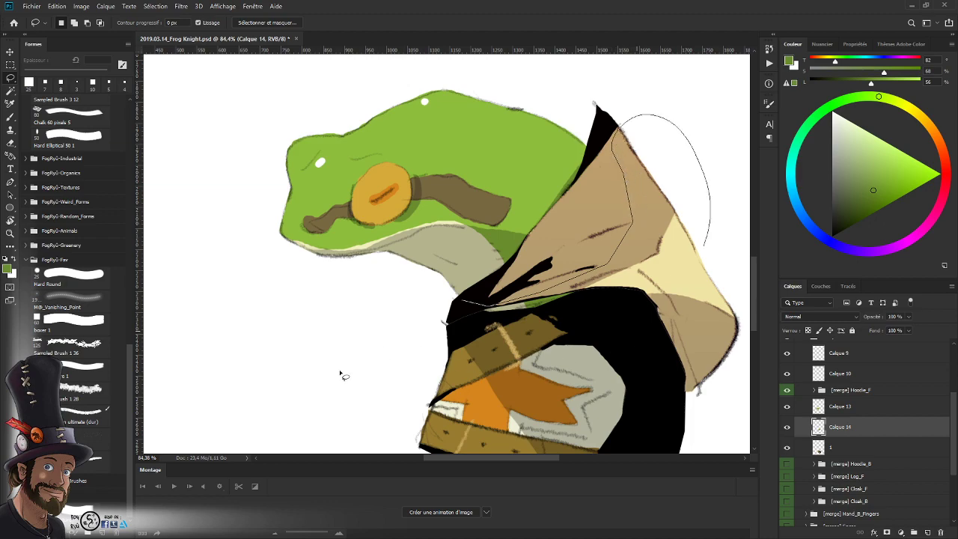
key(Delete)
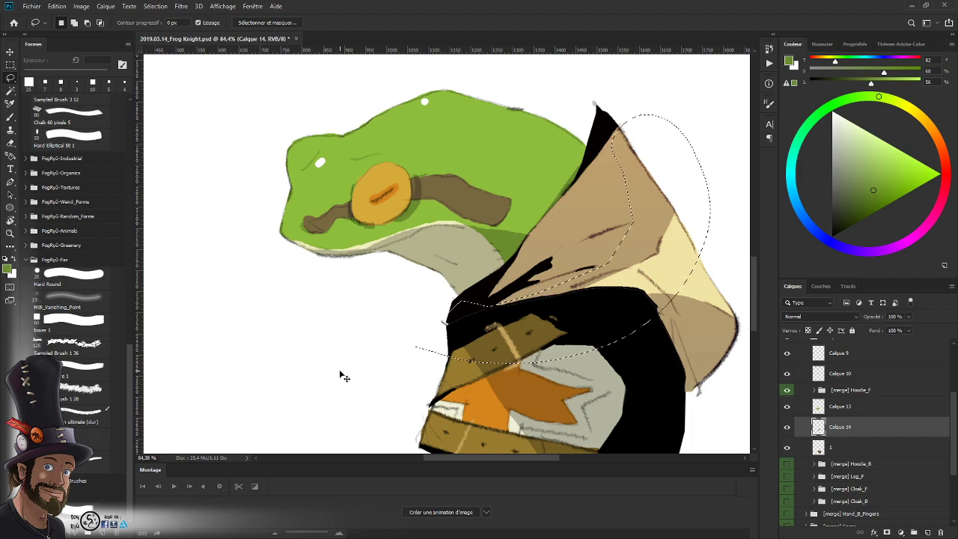
key(ctrl+d)
click(786, 390)
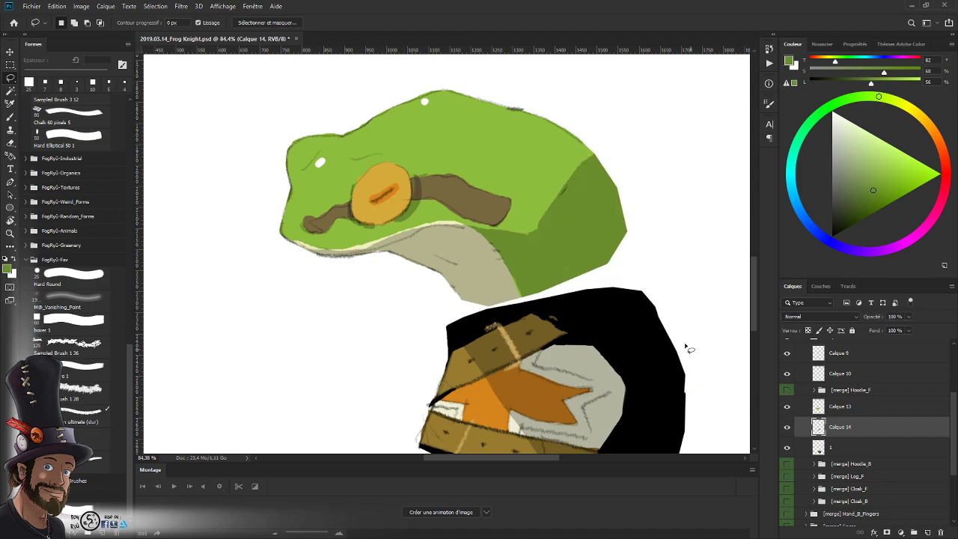
- Merge the head layer Calque 13 down into Calque 14, toggling the layer's visibility before and after to check its contents
key(z)
drag(625, 257, 658, 263)
mouse_move(567, 297)
mouse_down()
mouse_move(585, 279)
mouse_move(641, 291)
mouse_move(624, 282)
mouse_up()
drag(605, 322, 605, 326)
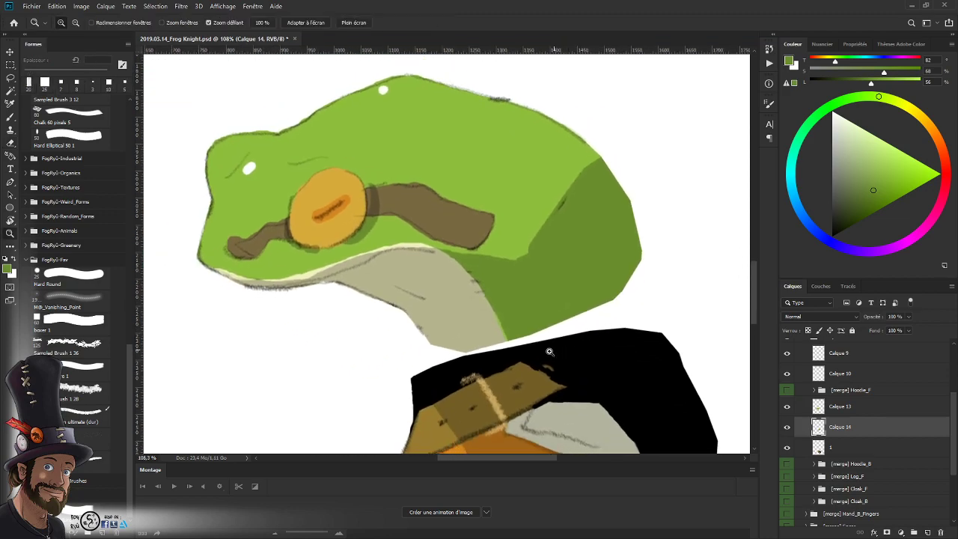
drag(584, 292, 563, 313)
drag(538, 358, 539, 310)
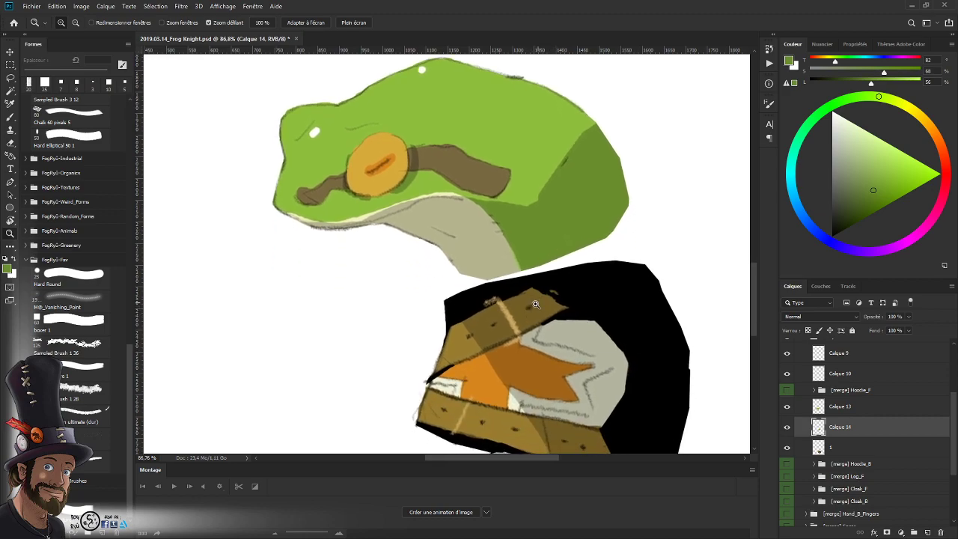
scroll(524, 336, down, 2)
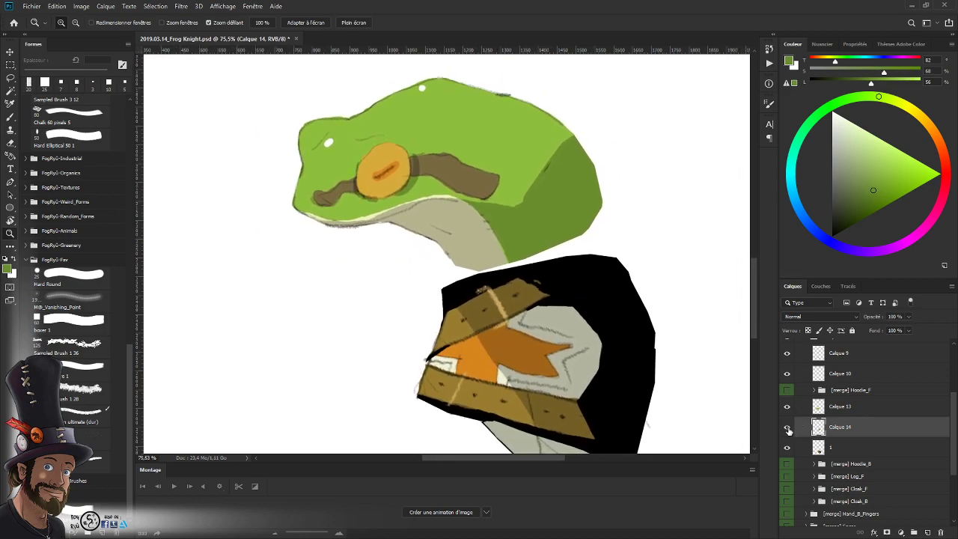
click(787, 428)
click(787, 427)
click(857, 411)
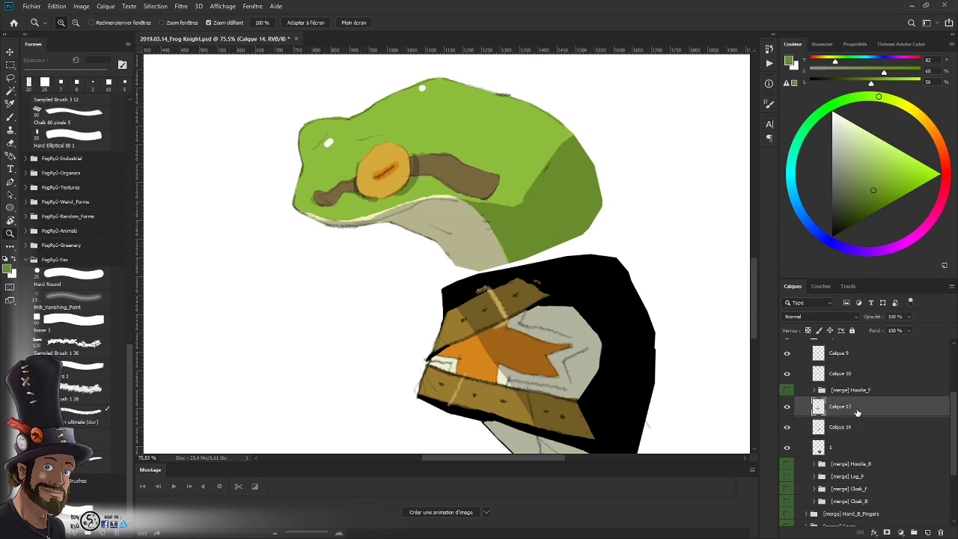
key(ctrl+e)
click(786, 407)
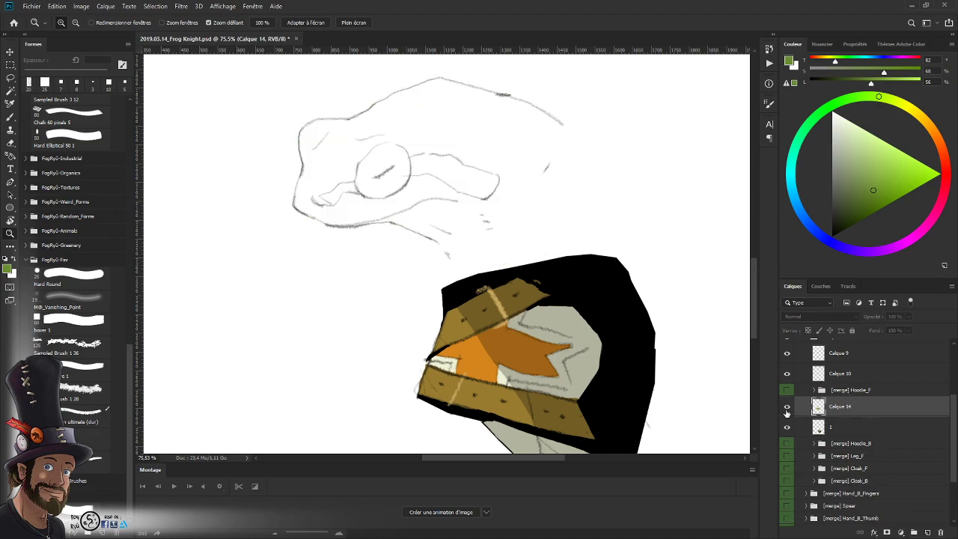
click(786, 407)
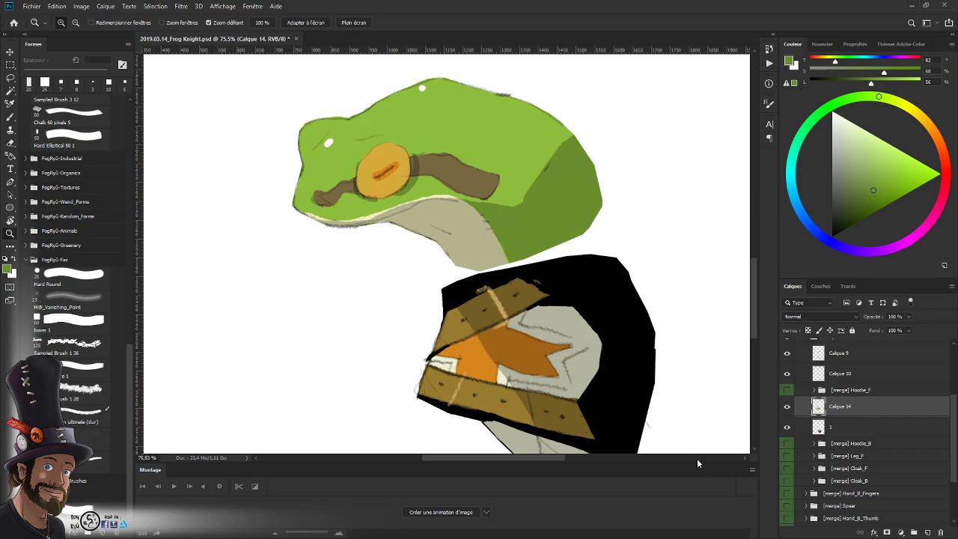
- Toggle the visibility of Calque 9 and Calque 10 in the body group to find what each contains, and select Calque 10
drag(472, 220, 469, 206)
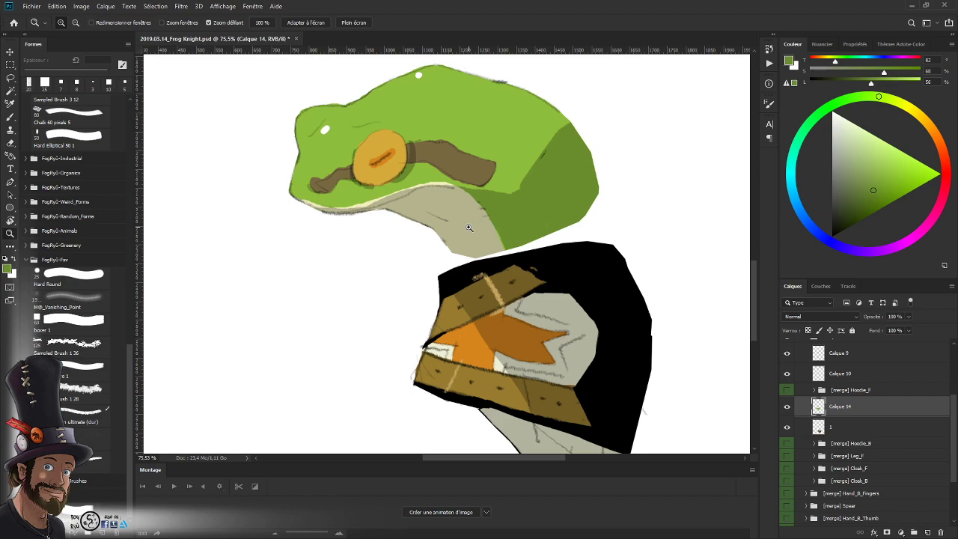
drag(534, 211, 470, 341)
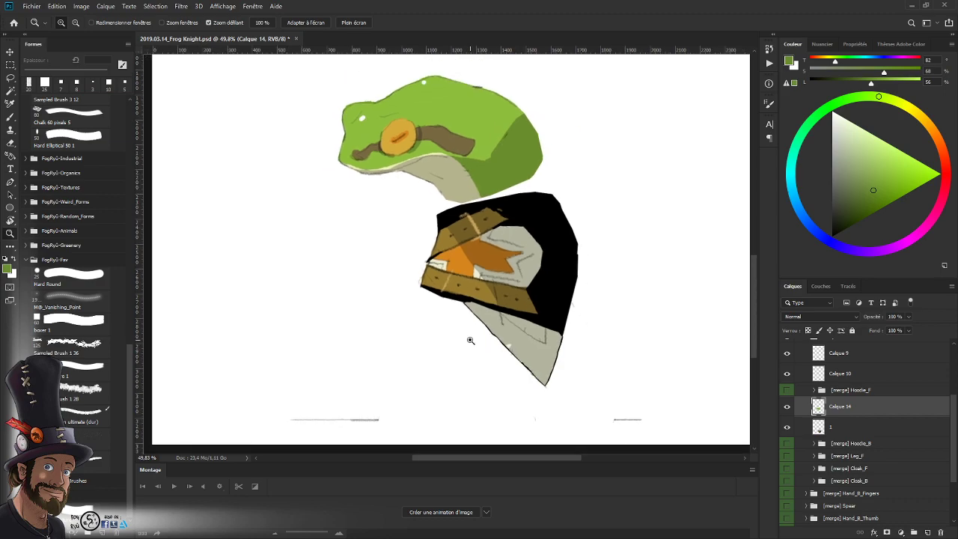
scroll(808, 406, up, 2)
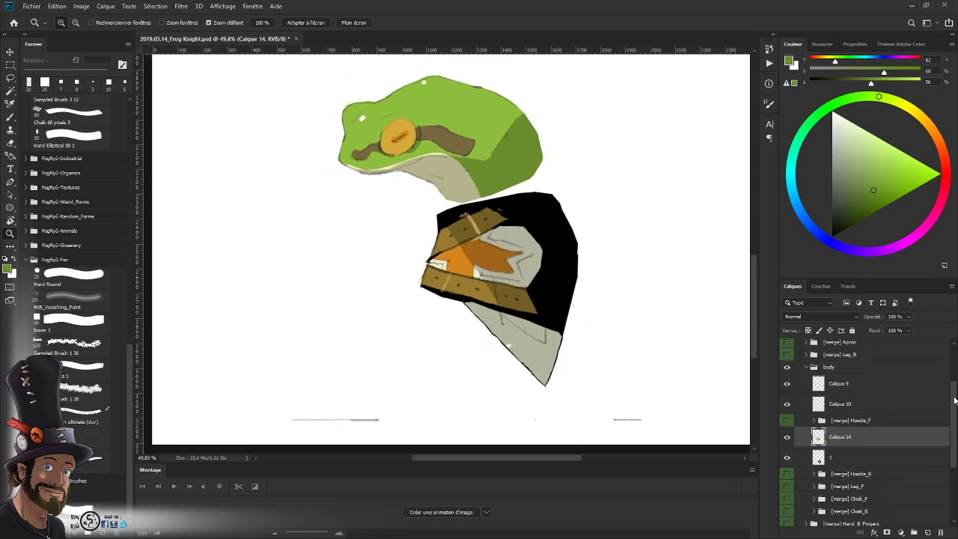
click(786, 400)
click(786, 401)
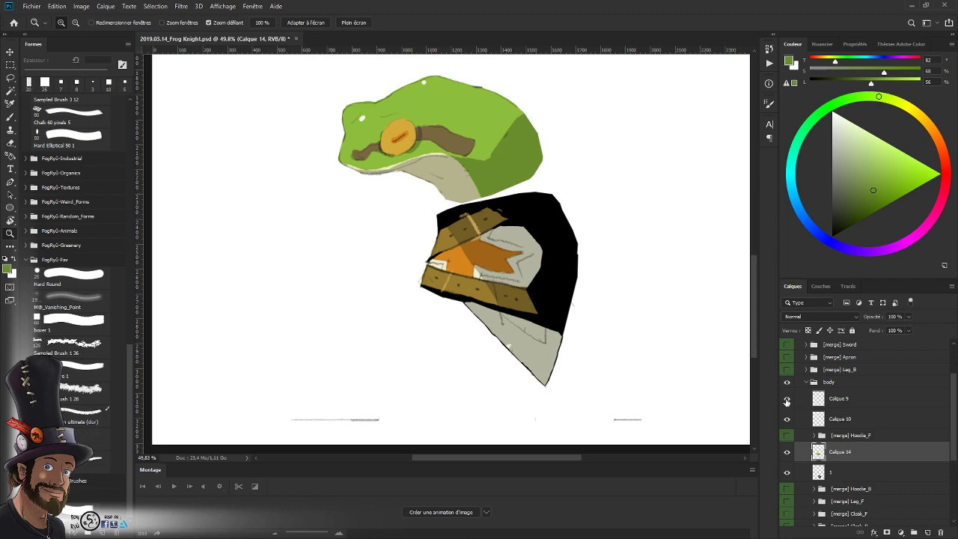
click(787, 401)
click(787, 402)
click(786, 419)
click(787, 420)
click(786, 421)
click(786, 422)
click(848, 420)
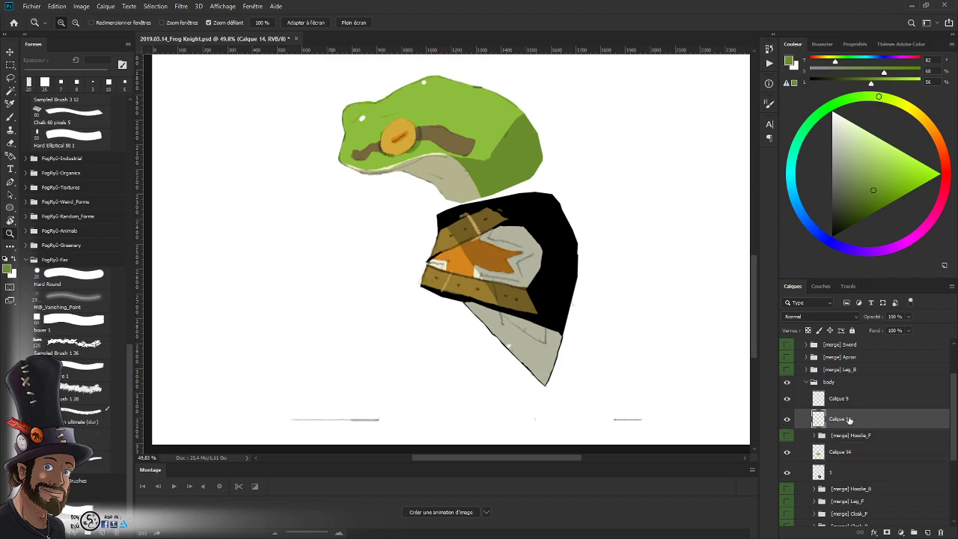
- Toggle the visibility of layer Calque 10 and examine the ground-line fragments below the frog's body
drag(593, 402, 675, 449)
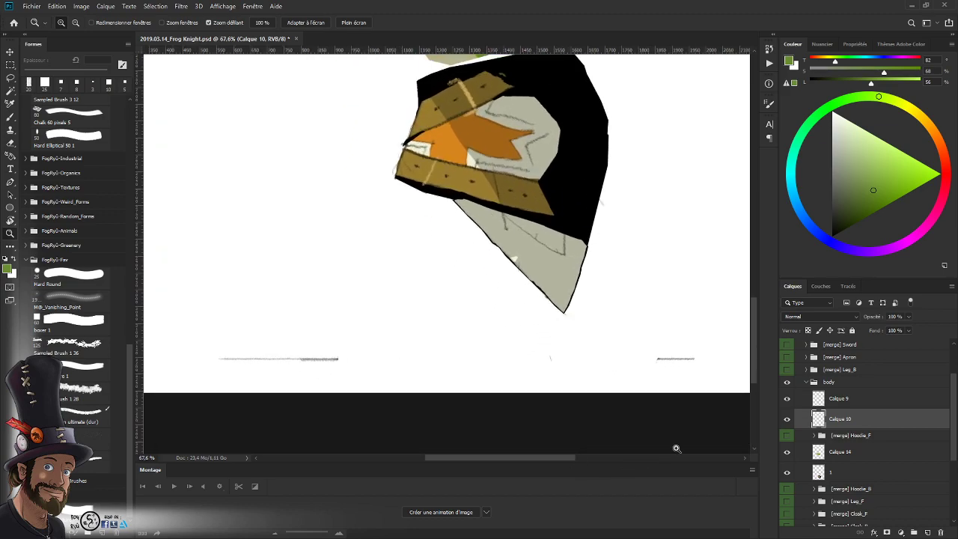
click(787, 420)
click(787, 420)
drag(569, 362, 592, 370)
drag(592, 369, 494, 376)
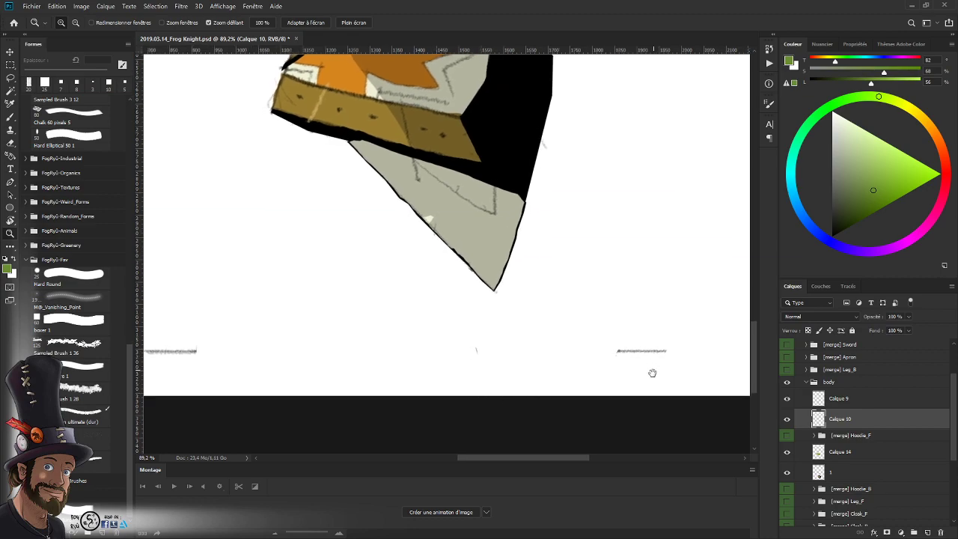
drag(652, 373, 618, 372)
drag(618, 372, 648, 391)
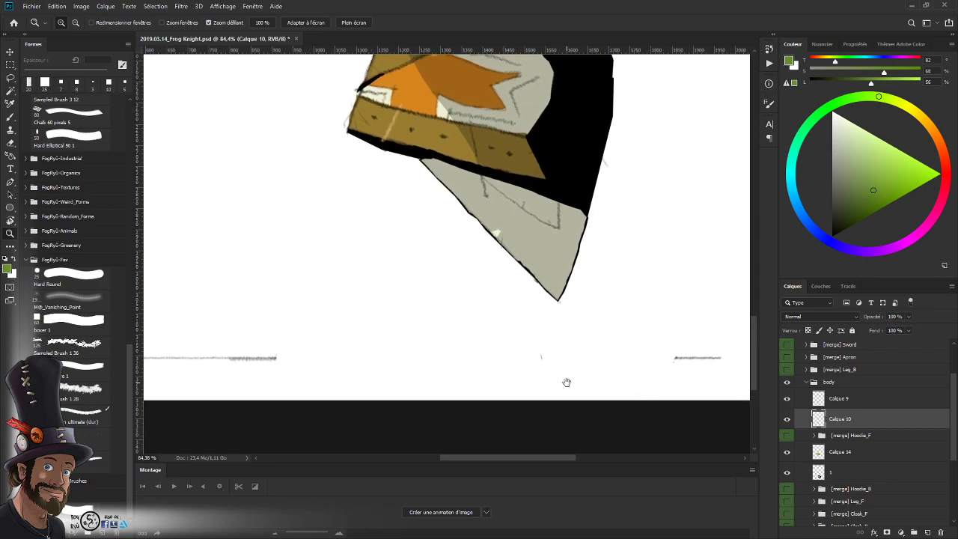
mouse_move(275, 356)
mouse_down()
mouse_move(379, 333)
mouse_move(368, 336)
mouse_up()
key(e)
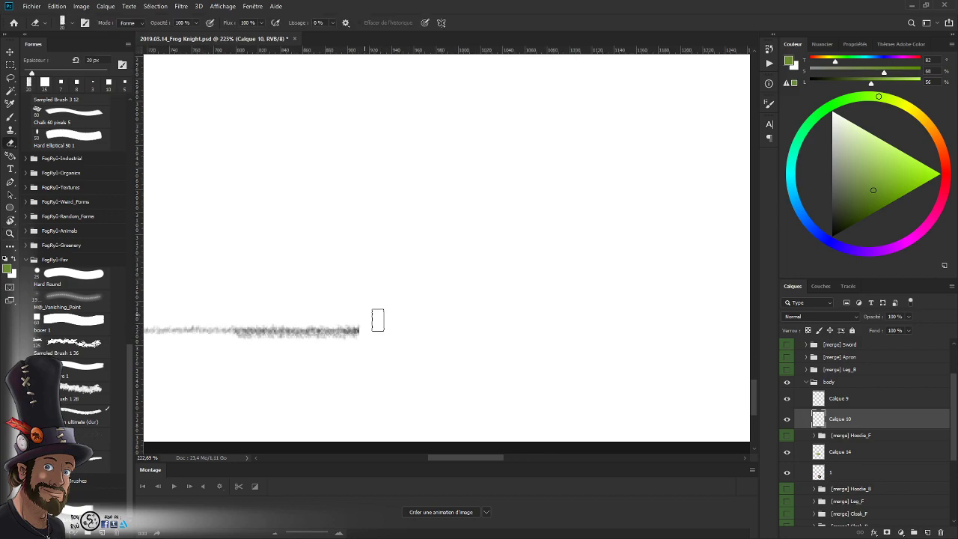
key(b)
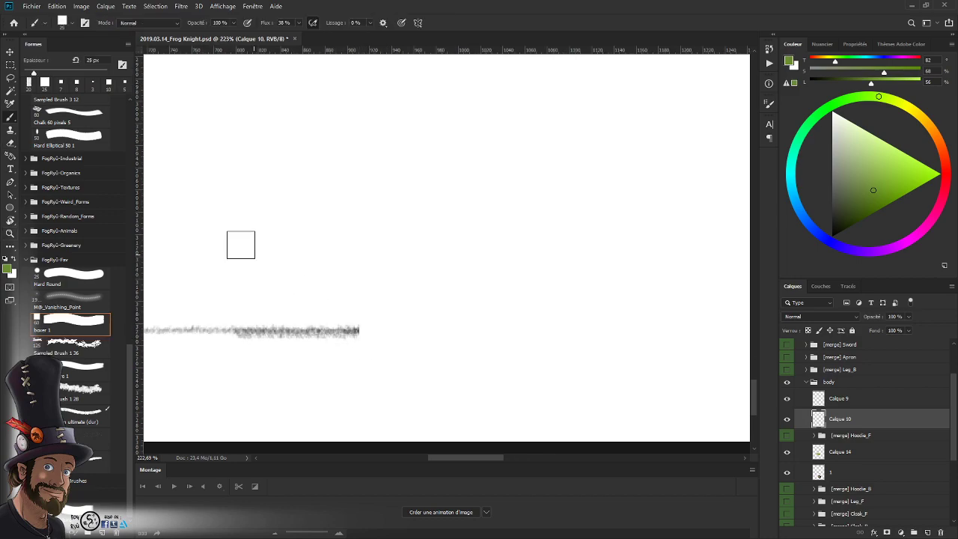
click(11, 105)
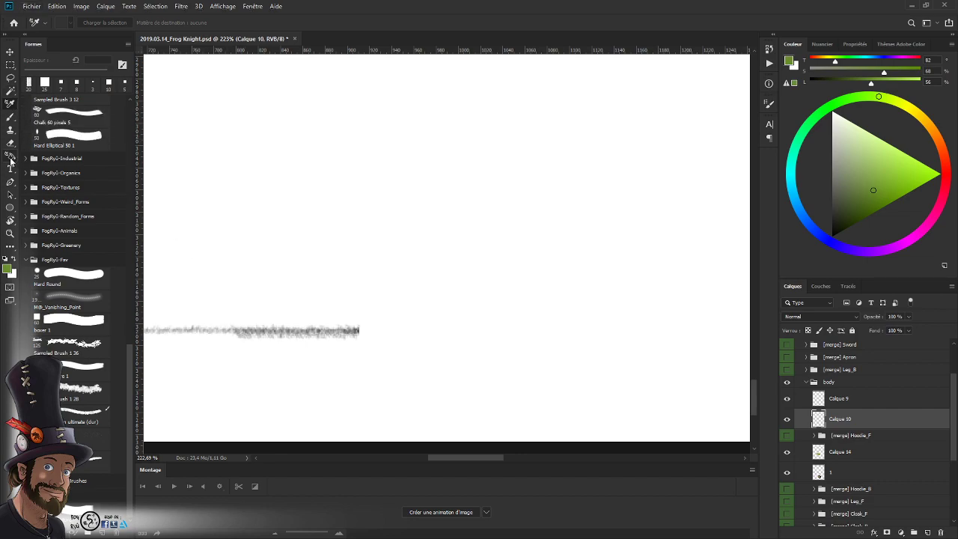
click(11, 158)
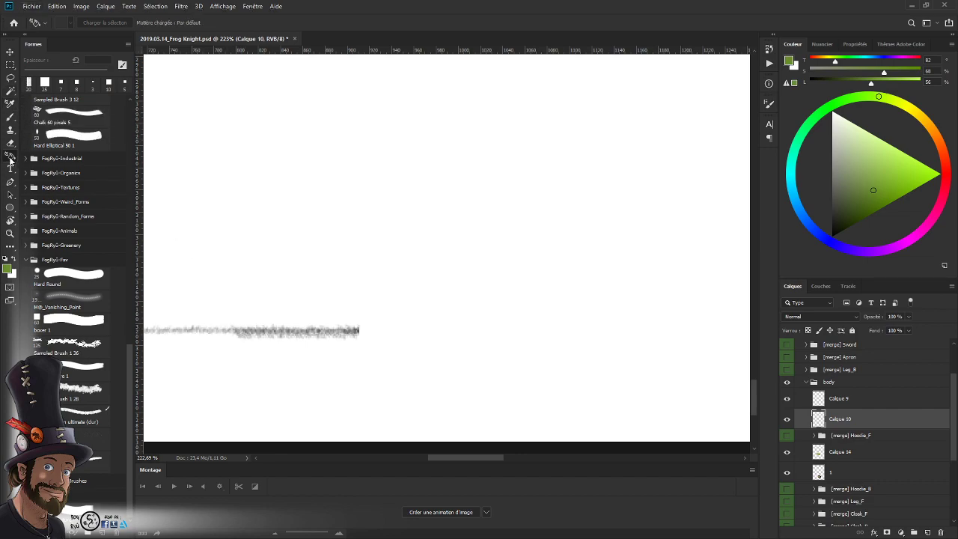
click(11, 106)
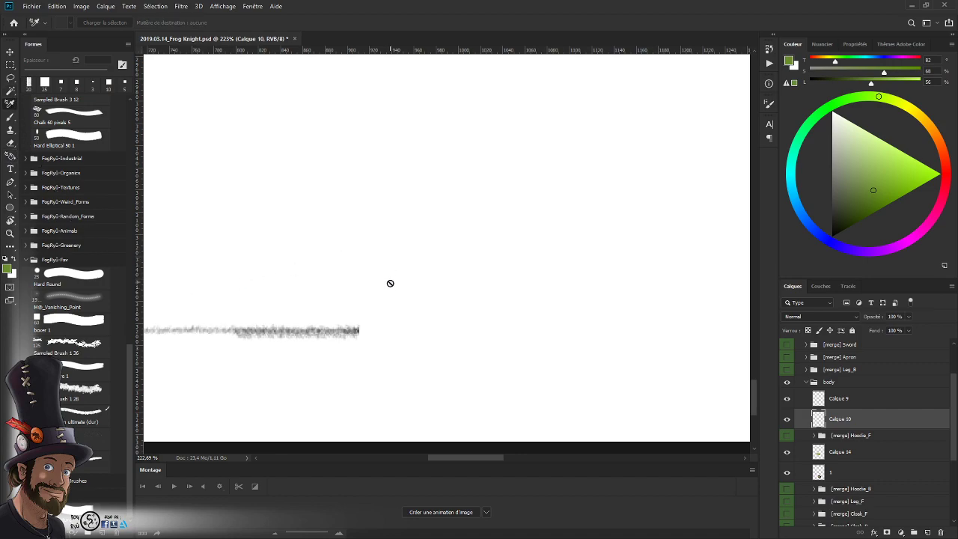
key(z)
drag(394, 280, 377, 285)
click(936, 24)
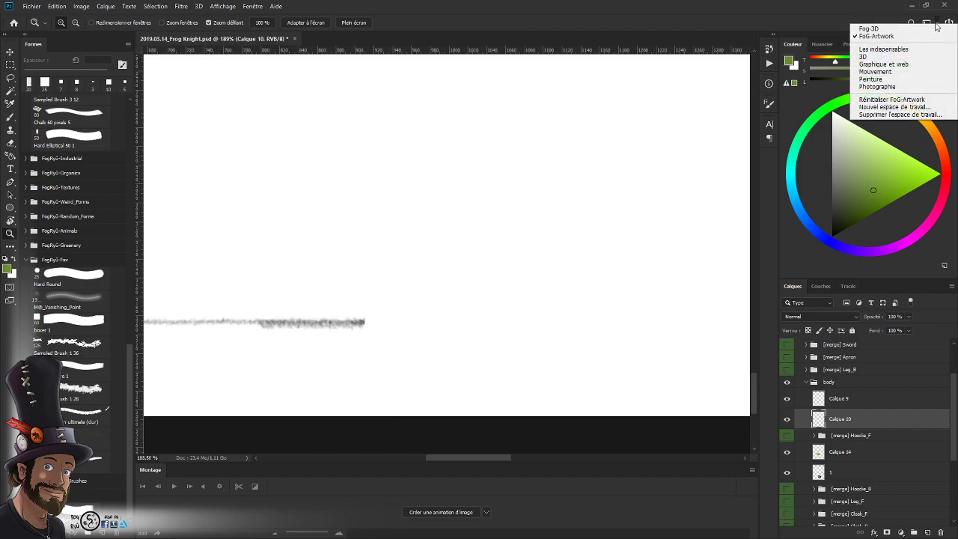
click(877, 37)
mouse_move(430, 260)
mouse_down()
mouse_move(412, 273)
mouse_move(437, 266)
mouse_up()
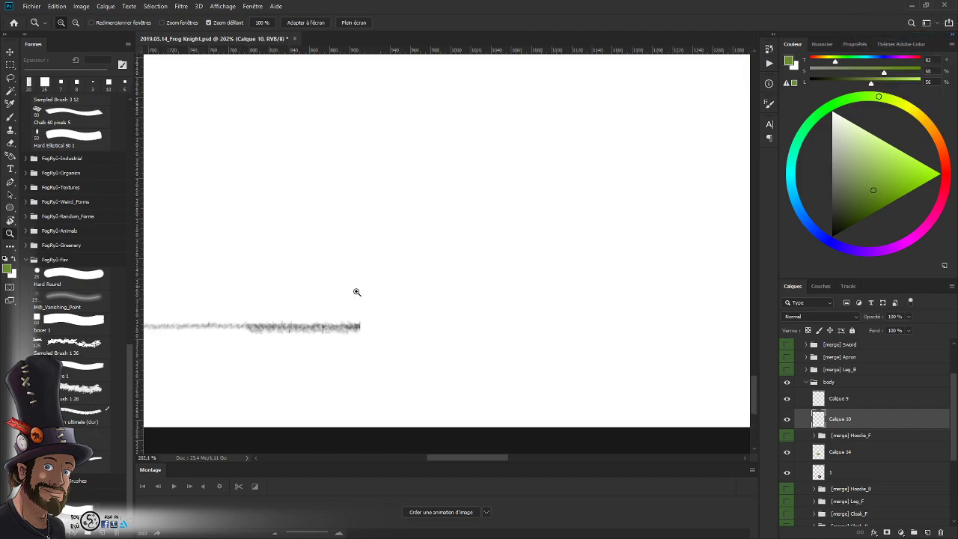
key(b)
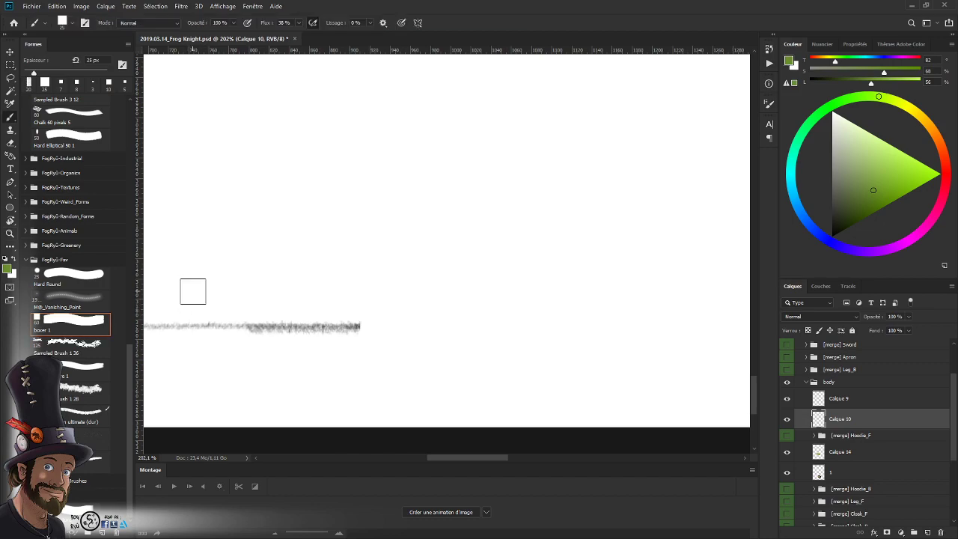
- Try the Pattern Stamp tool over the dark end of the longer ground-line fragment, and undo the stroke
click(11, 145)
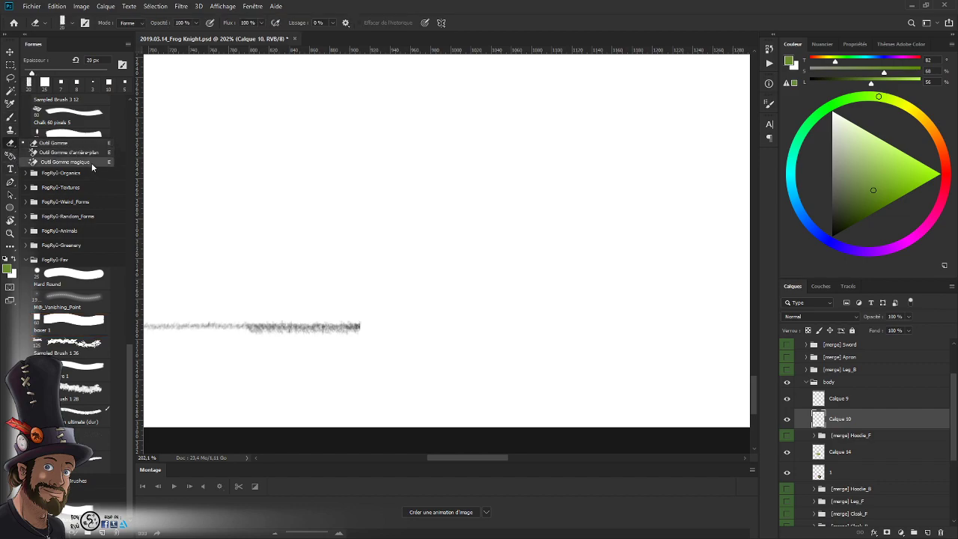
click(12, 134)
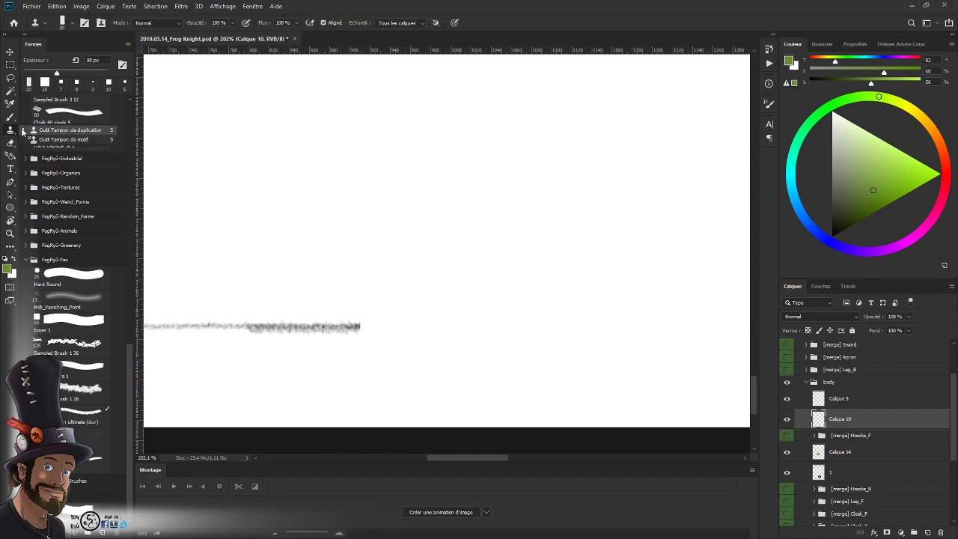
click(92, 142)
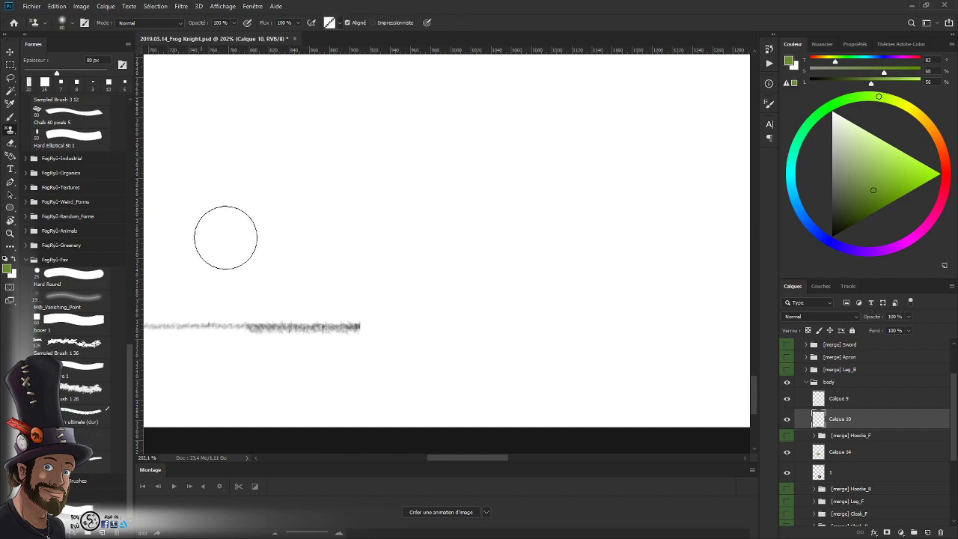
mouse_move(287, 327)
mouse_down()
mouse_move(379, 338)
mouse_move(374, 346)
mouse_up()
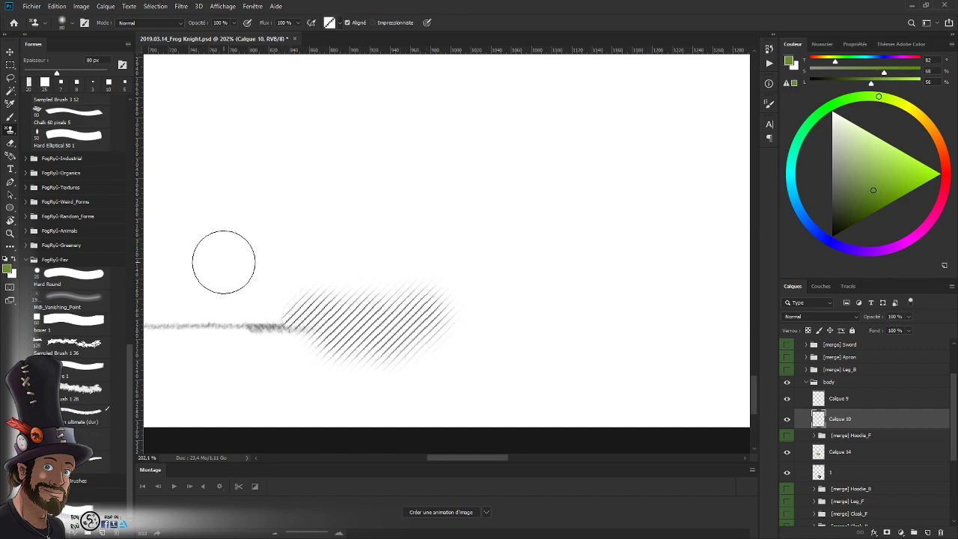
key(ctrl+z)
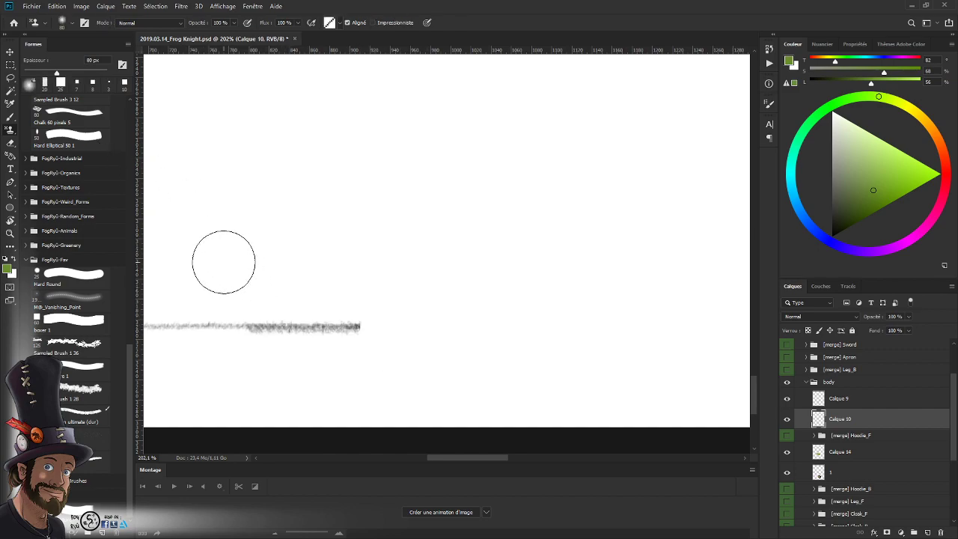
key(z)
drag(379, 321, 360, 321)
drag(375, 334, 438, 325)
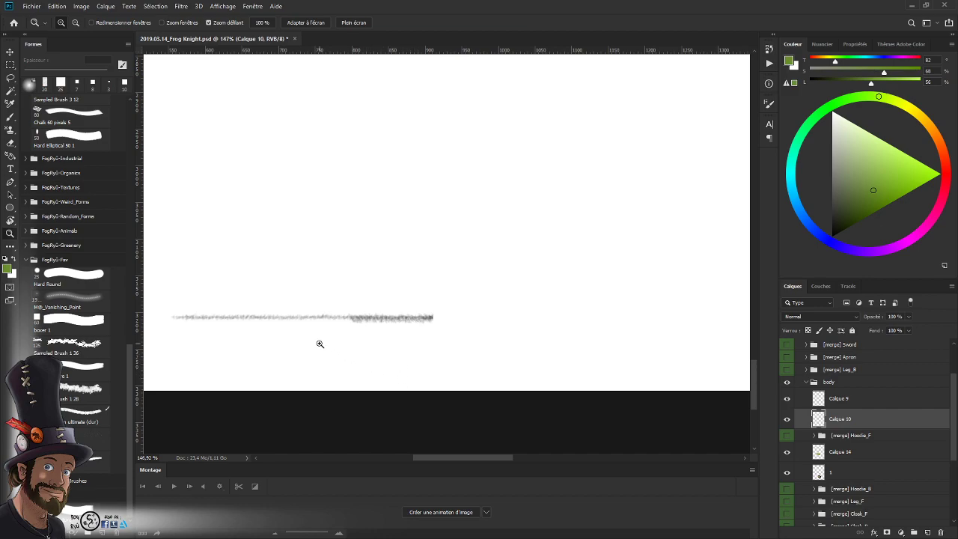
click(14, 156)
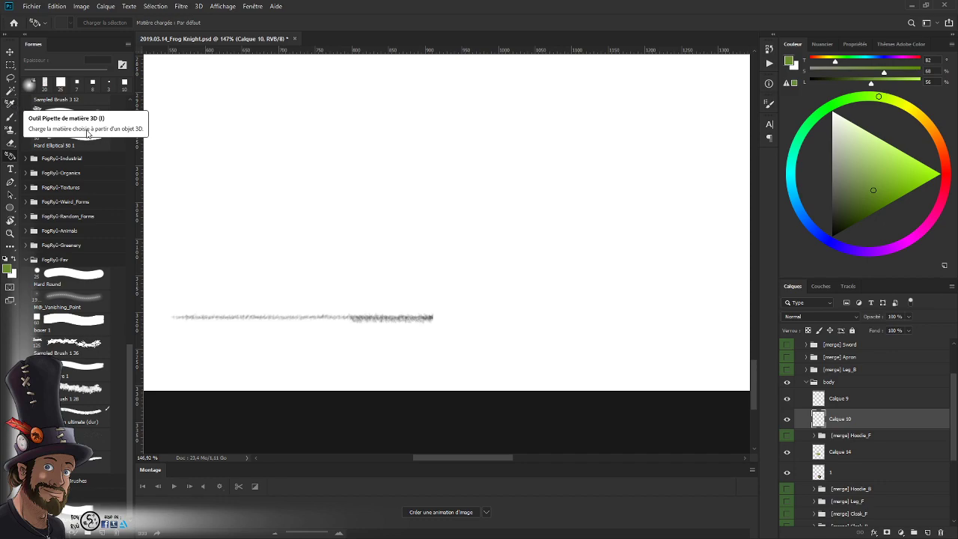
key(z)
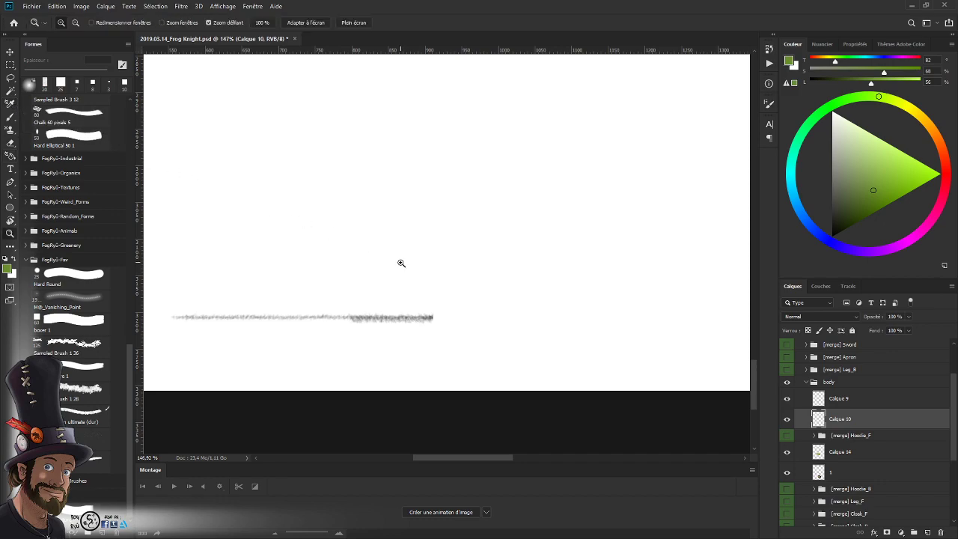
drag(398, 262, 380, 279)
drag(393, 310, 351, 297)
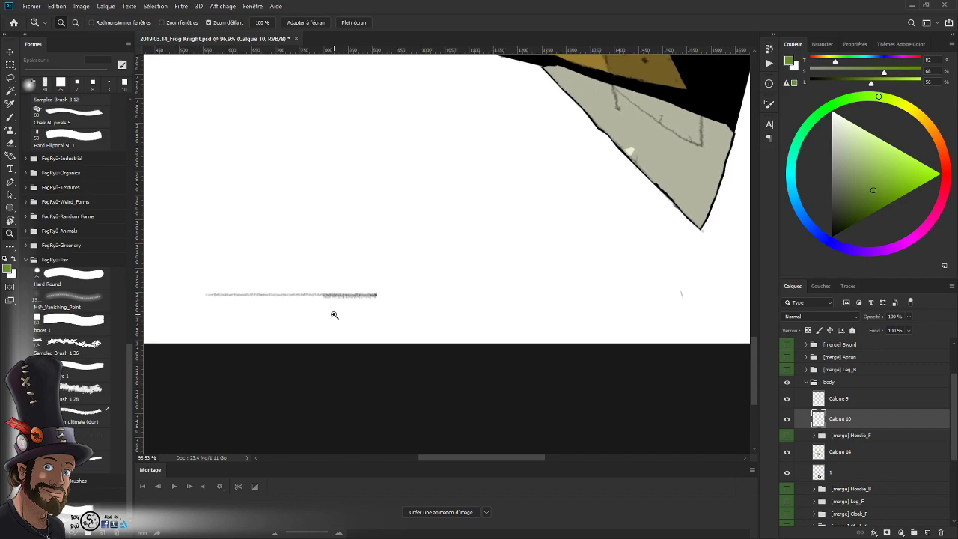
mouse_move(335, 315)
mouse_down()
mouse_move(491, 284)
mouse_move(514, 315)
mouse_move(396, 301)
mouse_move(356, 329)
mouse_up()
drag(499, 299, 508, 396)
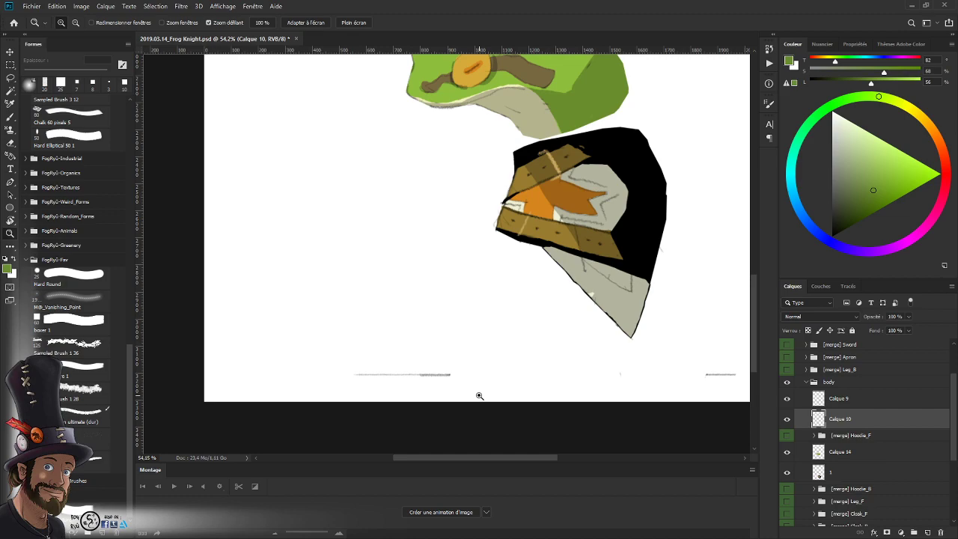
mouse_move(505, 280)
mouse_down()
mouse_move(491, 289)
mouse_move(522, 285)
mouse_up()
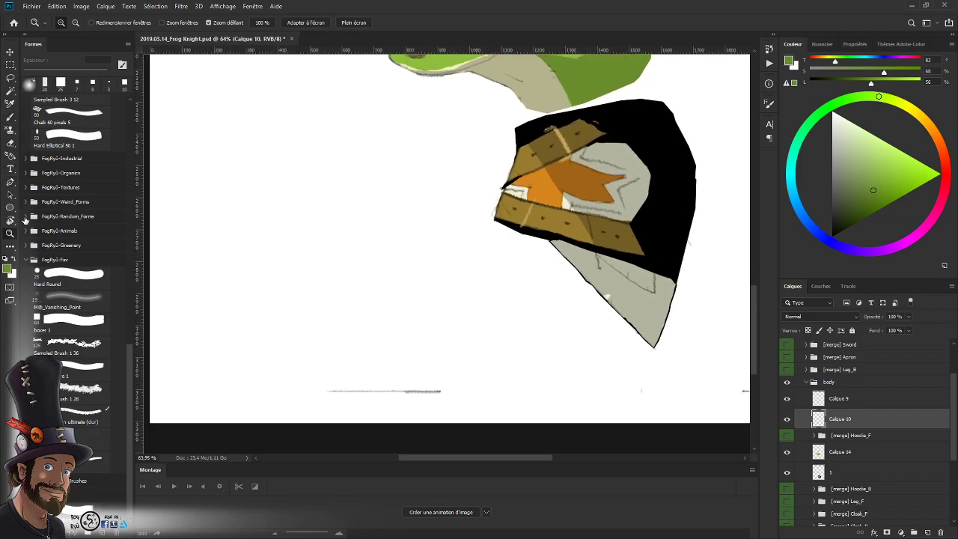
drag(524, 368, 369, 300)
drag(598, 336, 658, 326)
mouse_move(632, 335)
mouse_down()
mouse_move(667, 338)
mouse_move(573, 353)
mouse_move(536, 336)
mouse_move(553, 314)
mouse_move(567, 347)
mouse_move(647, 338)
mouse_up()
key(e)
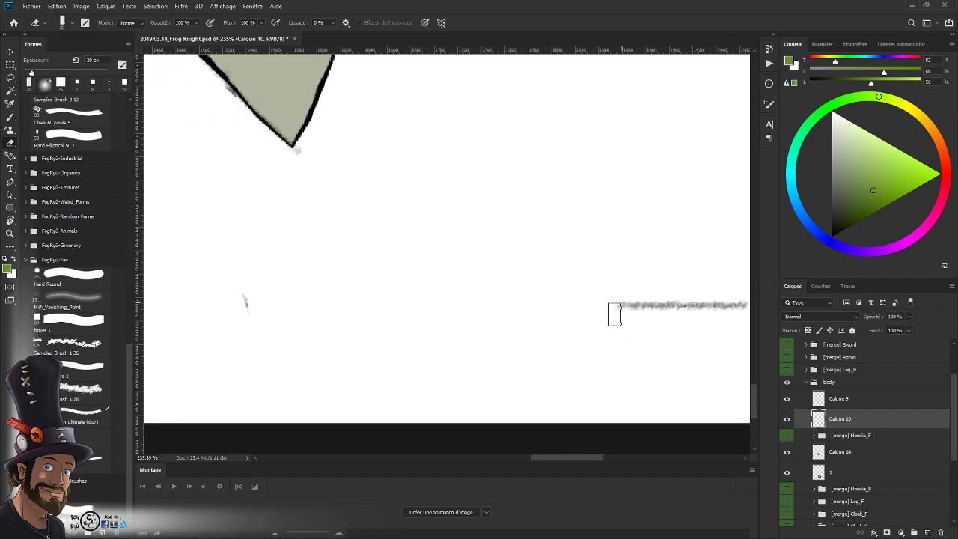
click(928, 23)
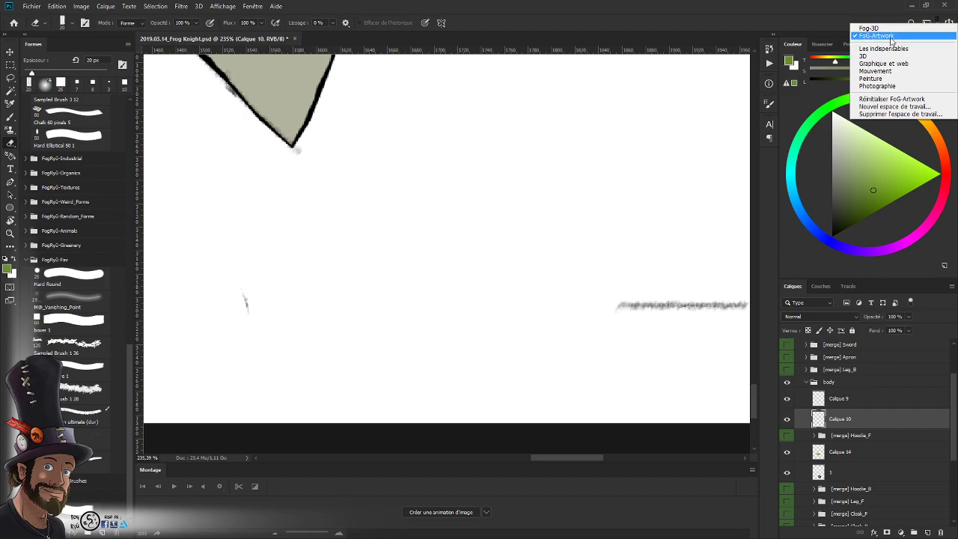
double_click(685, 12)
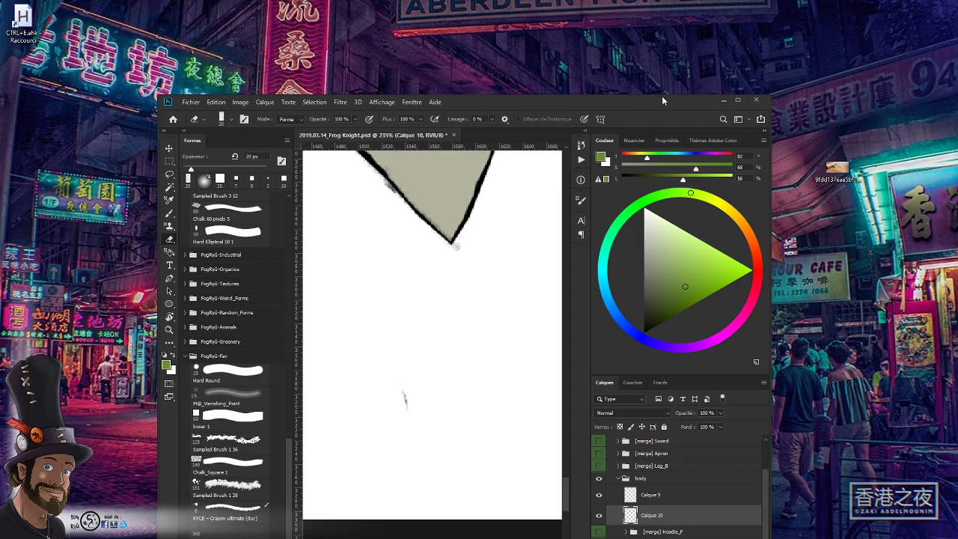
drag(661, 96, 661, 98)
click(736, 102)
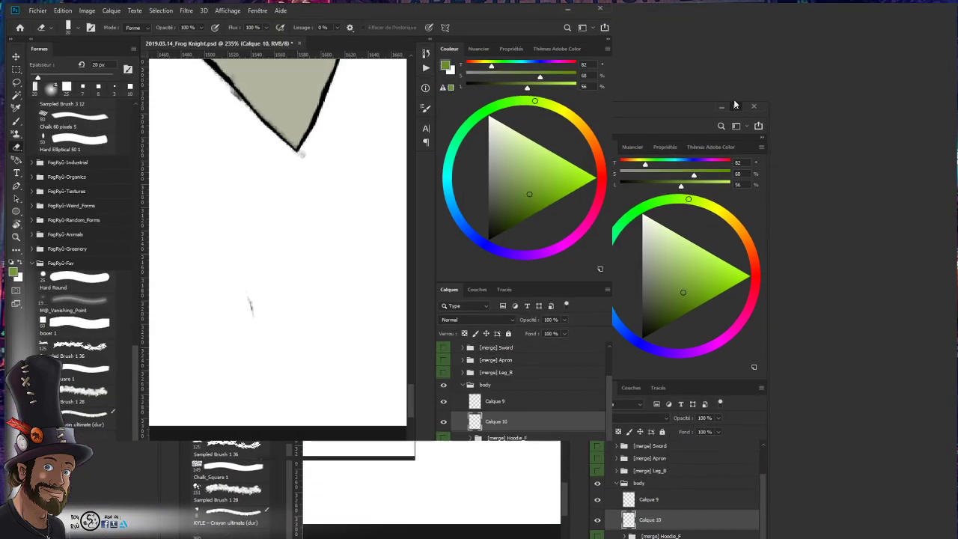
- Duplicate the short ground-line fragment right of the body, extend it leftward with the copy, and merge the copy into Calque 10
drag(497, 356, 482, 348)
mouse_move(560, 286)
mouse_down()
mouse_move(614, 287)
mouse_move(506, 333)
mouse_up()
scroll(506, 333, down, 4)
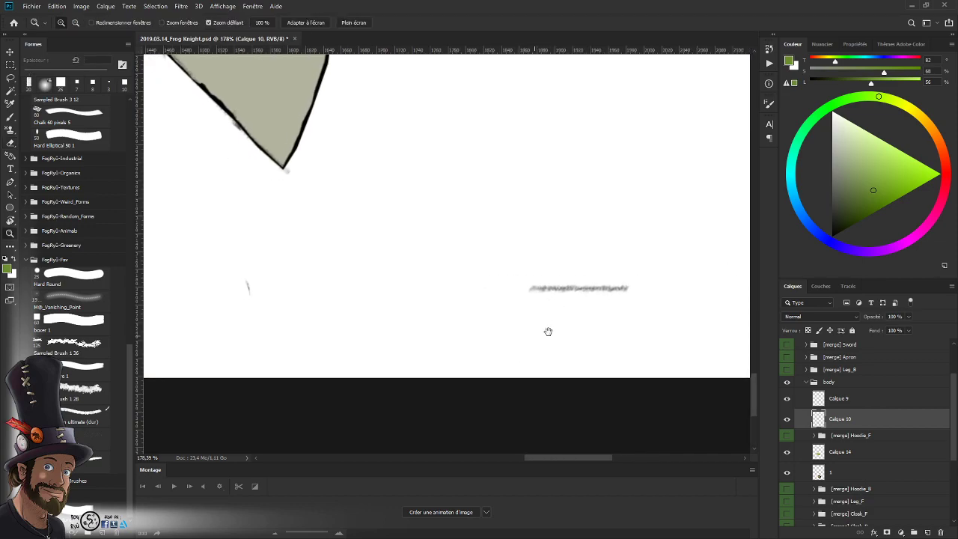
key(l)
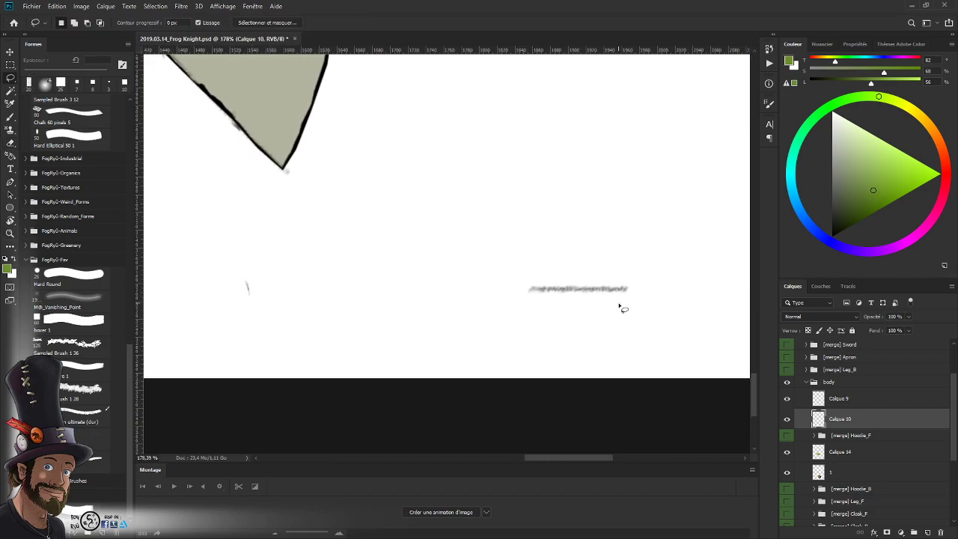
drag(619, 307, 508, 323)
key(ctrl+j)
key(v)
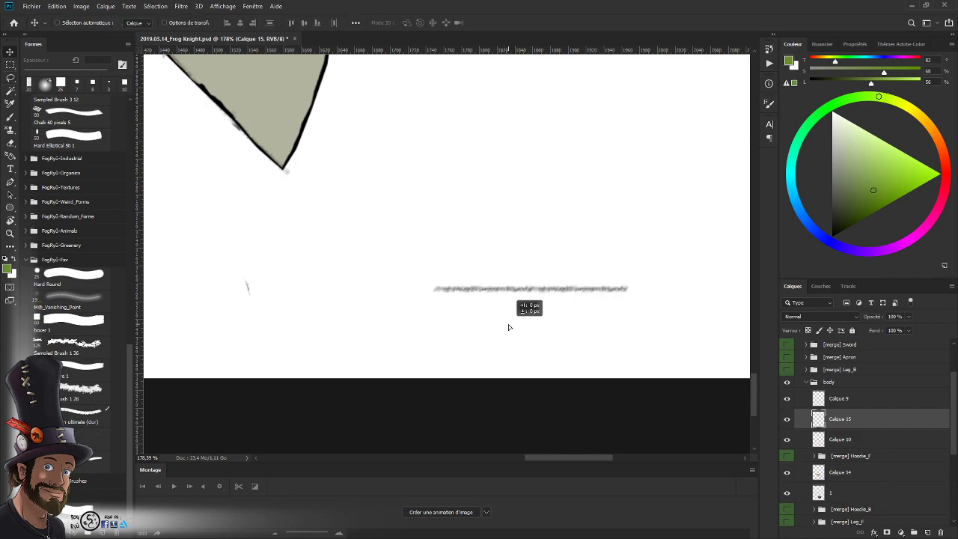
key(z)
drag(583, 312, 646, 311)
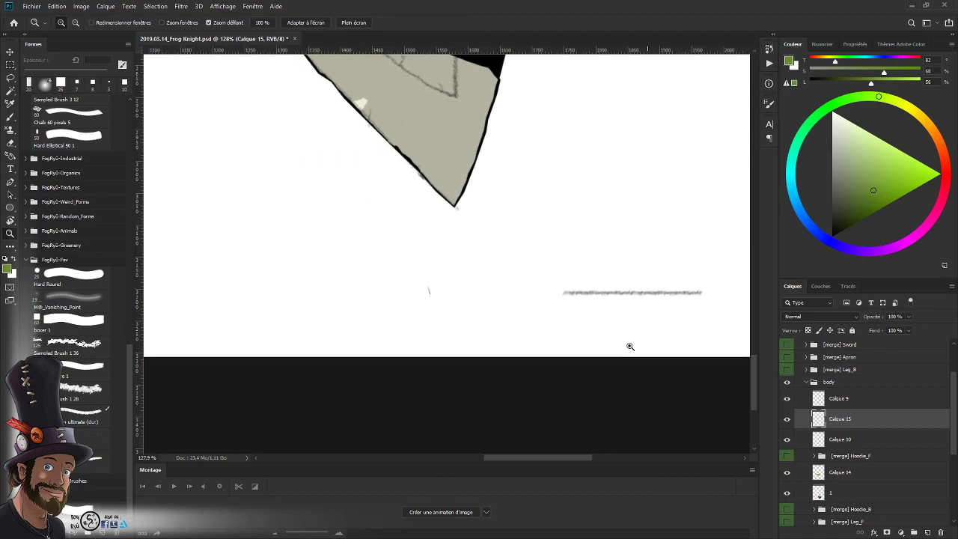
key(ctrl+e)
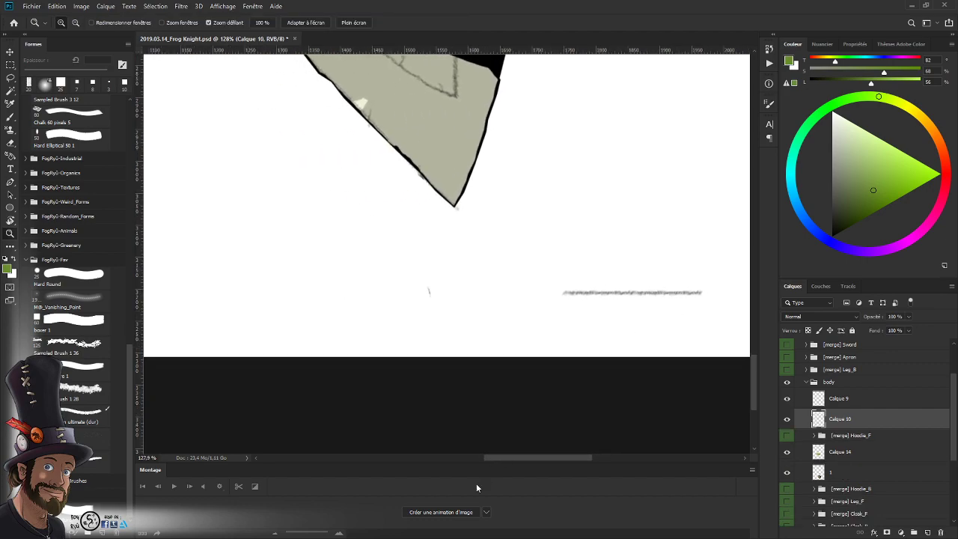
- Erase the small stray pencil mark below the pointed tip of the body on Calque 10
scroll(661, 301, up, 1)
key(e)
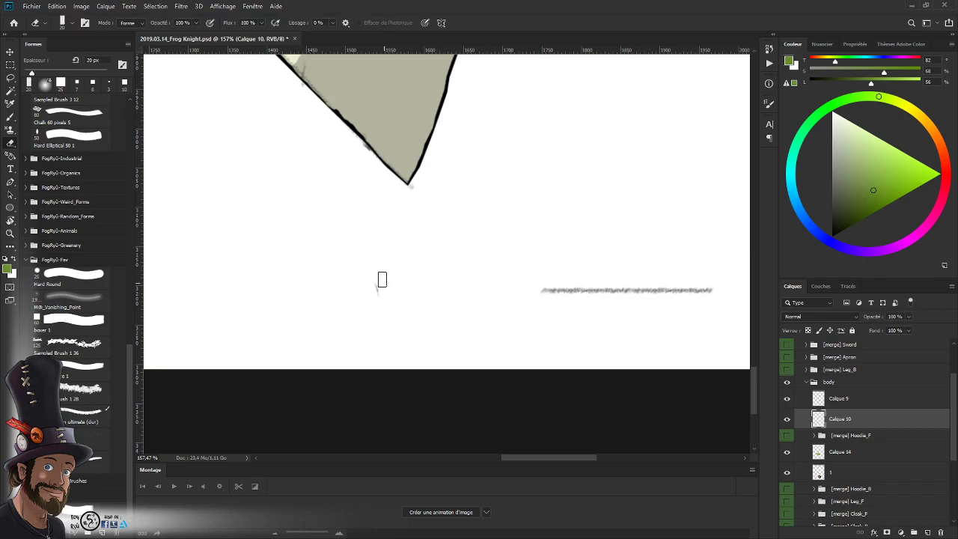
- Lasso a section of the lengthened ground line, copy it to a new layer, and place the copy leftward to continue the line
key(ctrl+space)
mouse_move(651, 307)
mouse_down()
mouse_move(665, 319)
mouse_move(626, 325)
mouse_up()
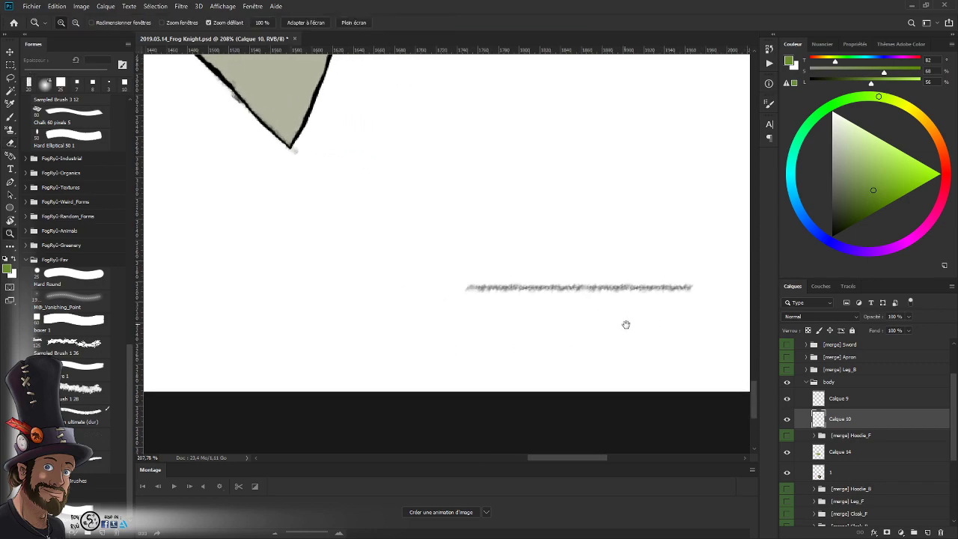
key(l)
mouse_move(697, 299)
mouse_down()
mouse_move(601, 239)
mouse_move(605, 342)
mouse_move(558, 322)
mouse_up()
key(ctrl+j)
key(v)
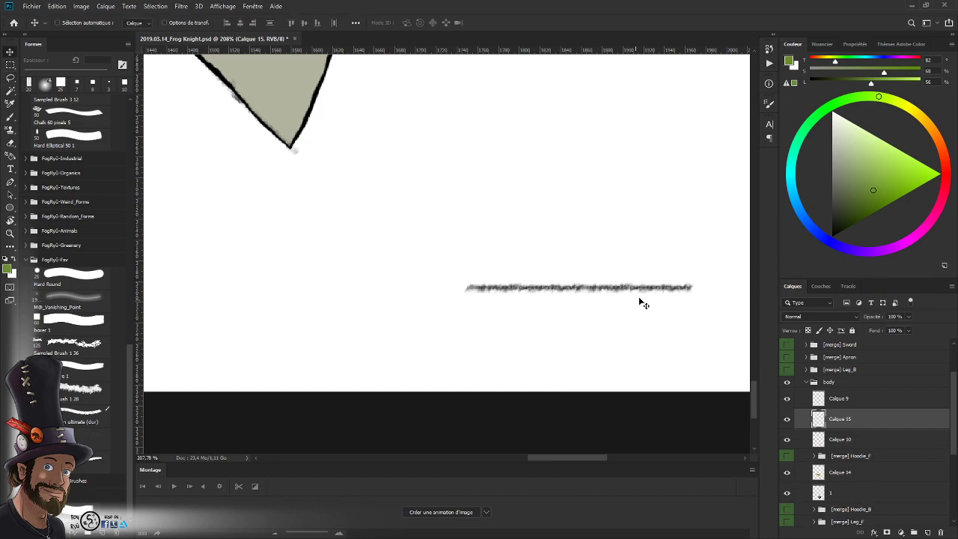
mouse_move(639, 298)
mouse_down()
mouse_move(566, 325)
mouse_move(420, 339)
mouse_up()
key(z)
drag(631, 343, 523, 351)
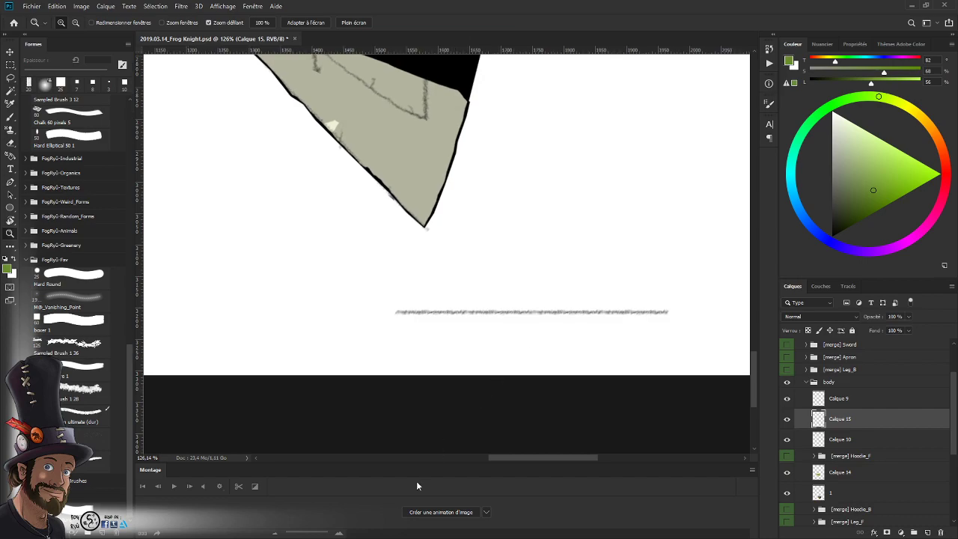
- Merge the placed copy into Calque 10, then lasso the lengthened ground line and copy it to a new layer
key(ctrl+e)
scroll(573, 327, down, 3)
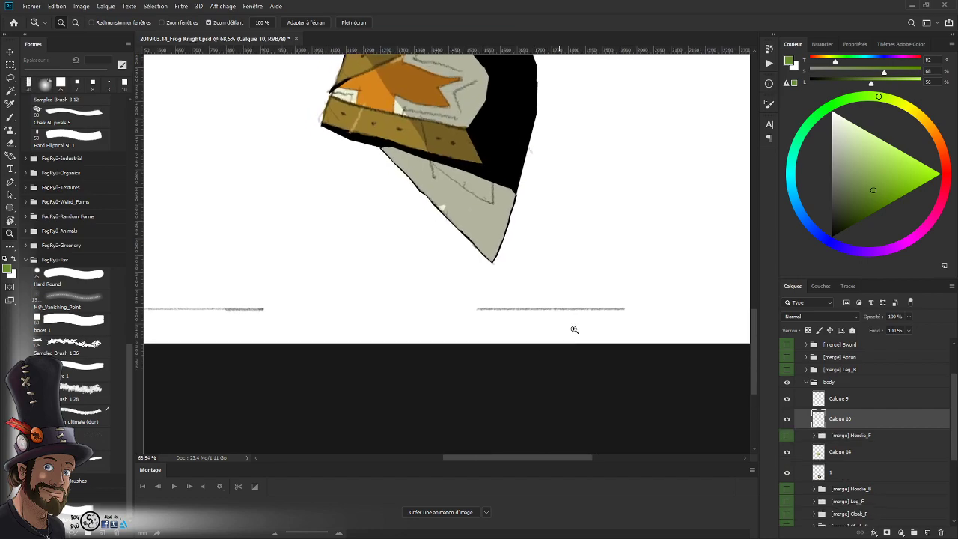
key(space)
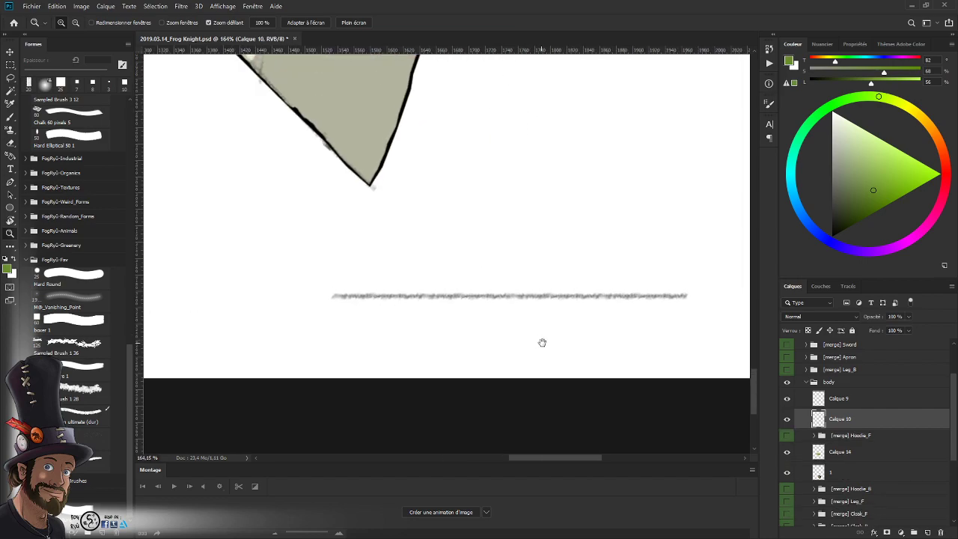
drag(541, 342, 550, 336)
key(l)
mouse_move(699, 311)
mouse_down()
mouse_move(359, 263)
mouse_move(576, 357)
mouse_up()
key(ctrl+j)
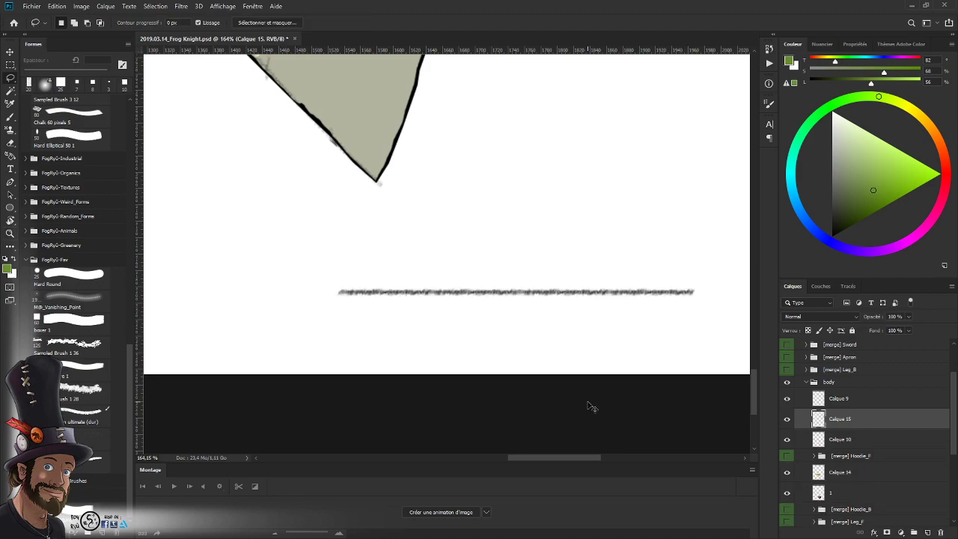
- Move the copied line section leftward along the ground line until its end meets the existing line without a gap
key(z)
key(space)
mouse_move(580, 315)
mouse_down()
mouse_move(552, 331)
mouse_move(626, 317)
mouse_up()
drag(559, 320, 586, 323)
key(v)
drag(664, 306, 430, 335)
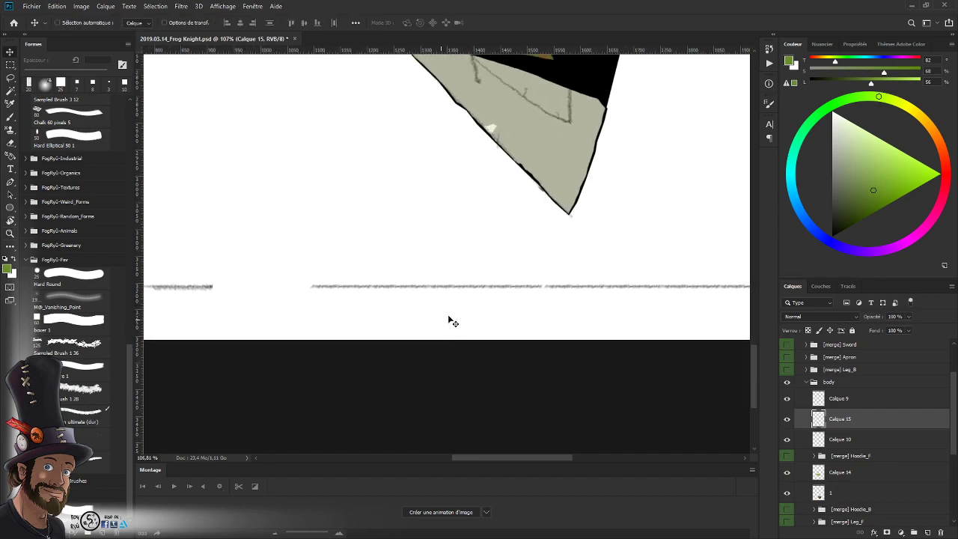
key(z)
drag(540, 294, 576, 288)
key(v)
drag(514, 327, 522, 327)
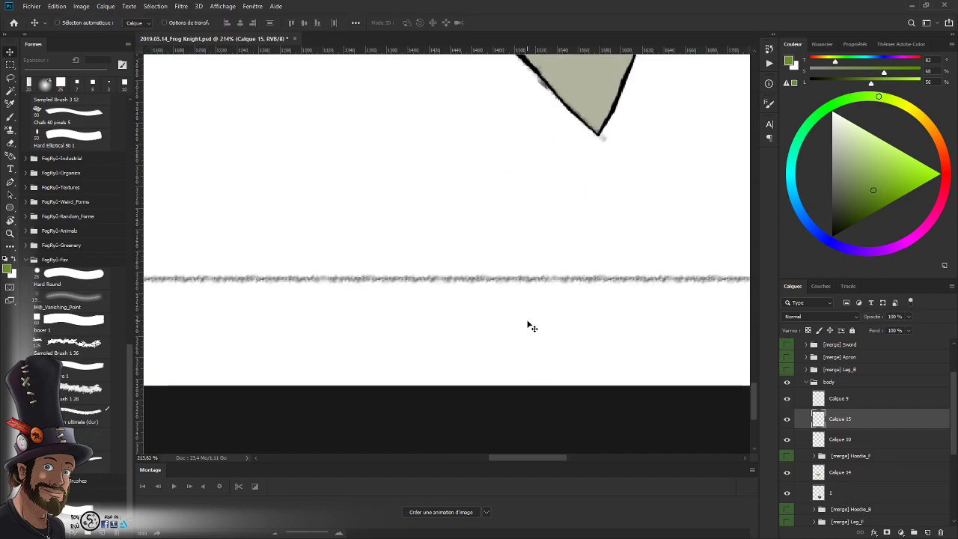
- Duplicate Calque 15 and move the copy horizontally leftward to bridge the remaining gap to the left ground-line fragment
key(z)
mouse_move(562, 295)
mouse_down()
mouse_move(512, 333)
mouse_move(567, 307)
mouse_move(376, 334)
mouse_up()
key(ctrl+j)
key(v)
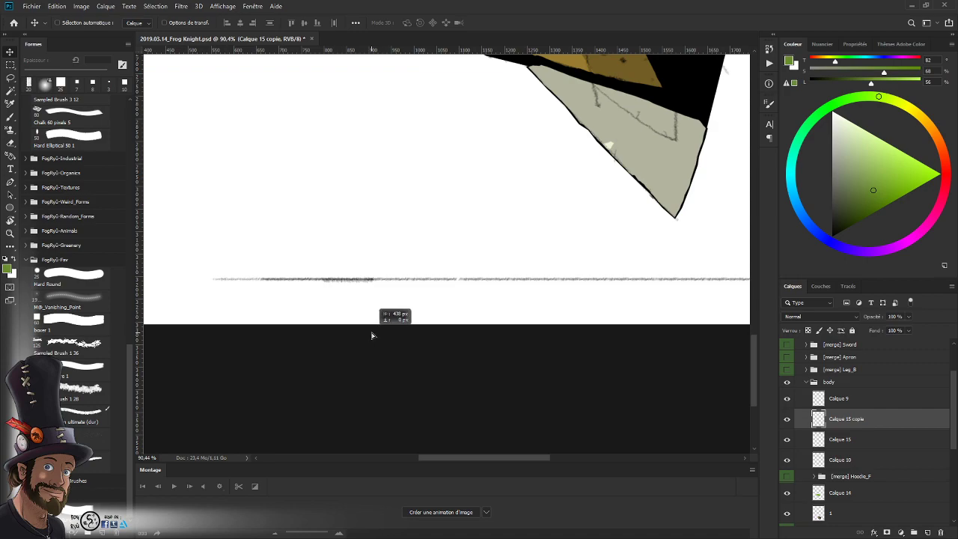
key(z)
mouse_move(449, 287)
mouse_down()
mouse_move(498, 291)
mouse_move(459, 312)
mouse_move(609, 293)
mouse_move(677, 302)
mouse_up()
key(v)
key(space)
key(z)
drag(552, 305, 511, 309)
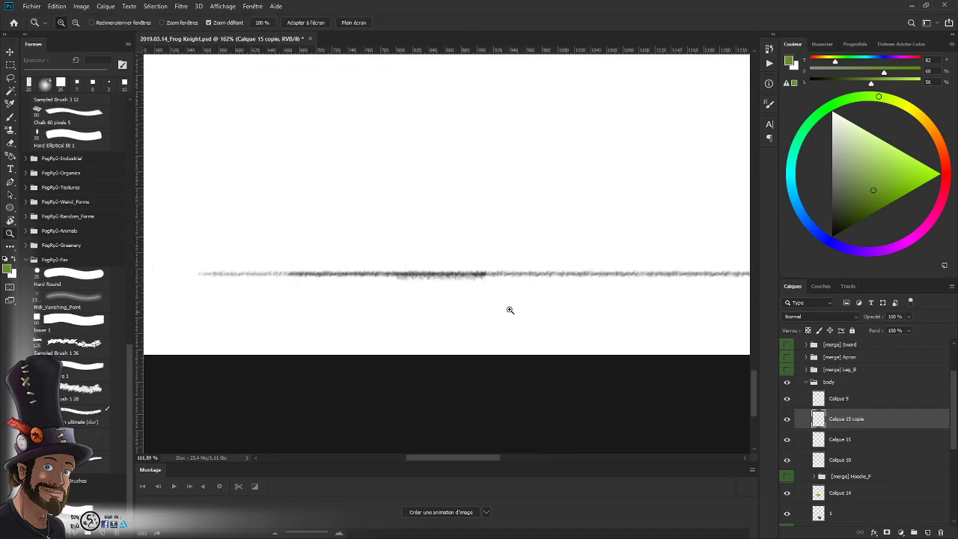
- Erase the far end of Calque 15 copie where it overlaps the left ground-line fragment, and undo the last stroke
key(e)
mouse_move(419, 276)
mouse_down()
mouse_move(289, 274)
mouse_move(301, 273)
mouse_move(295, 283)
mouse_move(497, 273)
mouse_up()
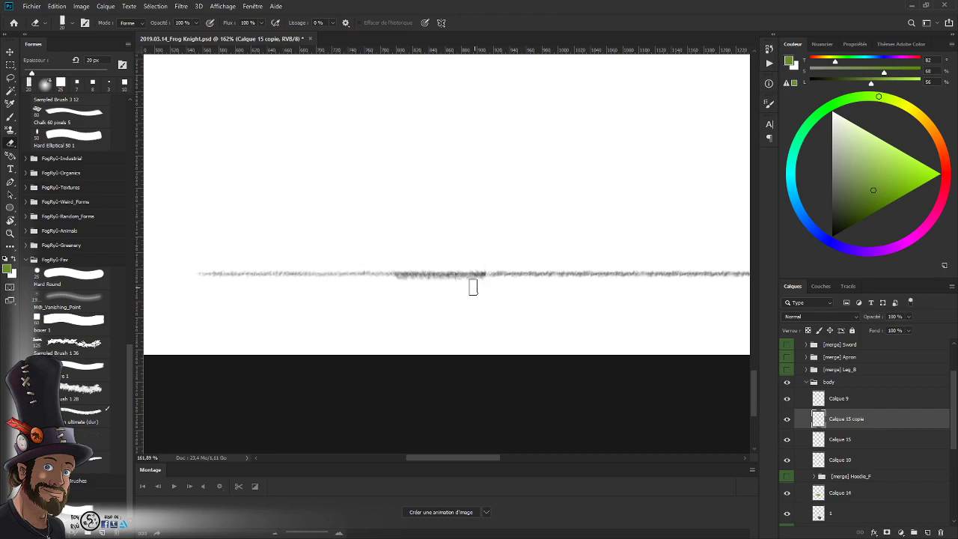
key(ctrl+z)
- Reduce the eraser to 8 px and erase more of the copy where it overlaps the fragment's thick dark end
key(z)
drag(487, 273, 541, 262)
key(bracketleft)
key(bracketleft)
key(bracketleft)
key(bracketleft)
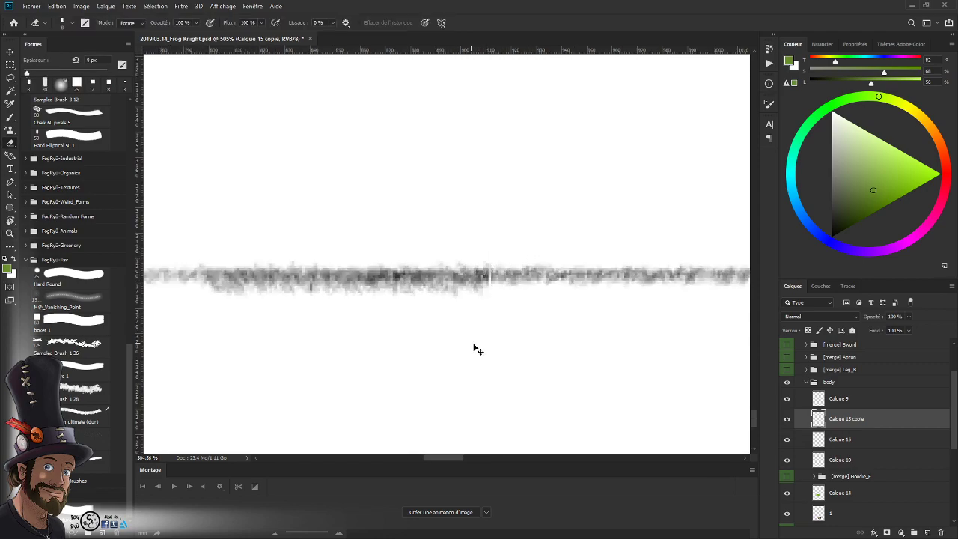
drag(423, 276, 332, 272)
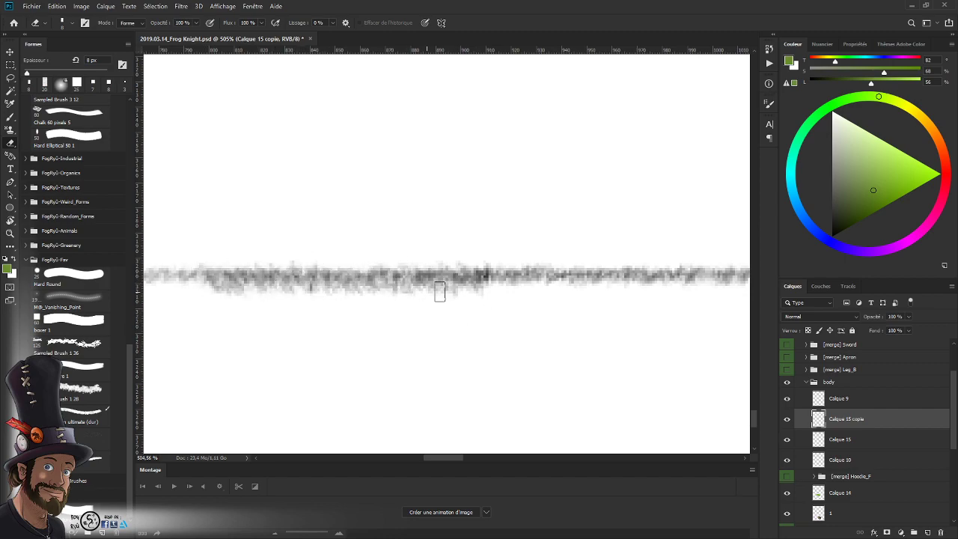
- Switch to Calque 10 and soften the dark overlap with the eraser where the left fragment meets the copy
key(z)
drag(481, 305, 452, 372)
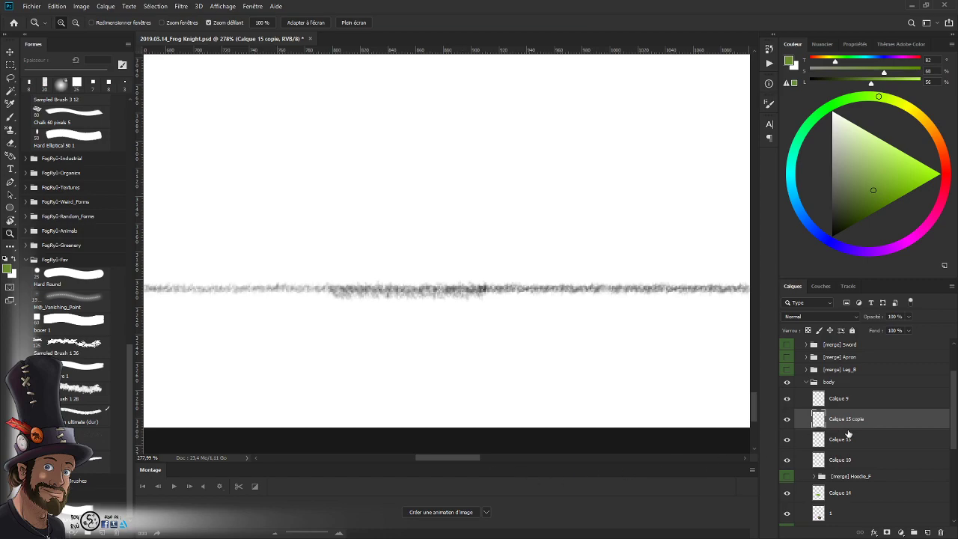
click(839, 457)
key(e)
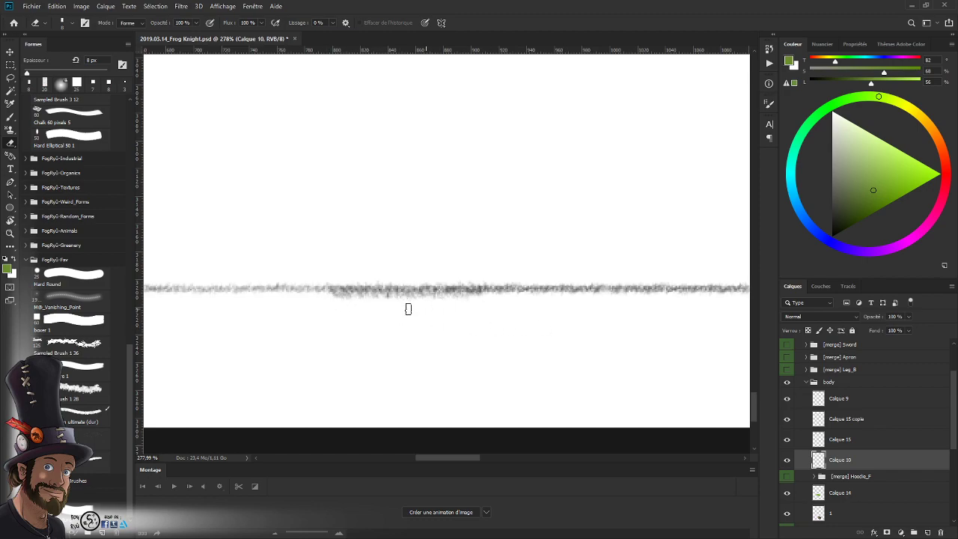
- Merge Calque 15 copie and Calque 15 down into Calque 10, and toggle the merged layer's visibility to check the line
key(z)
mouse_move(621, 314)
mouse_down()
mouse_move(575, 363)
mouse_move(379, 374)
mouse_up()
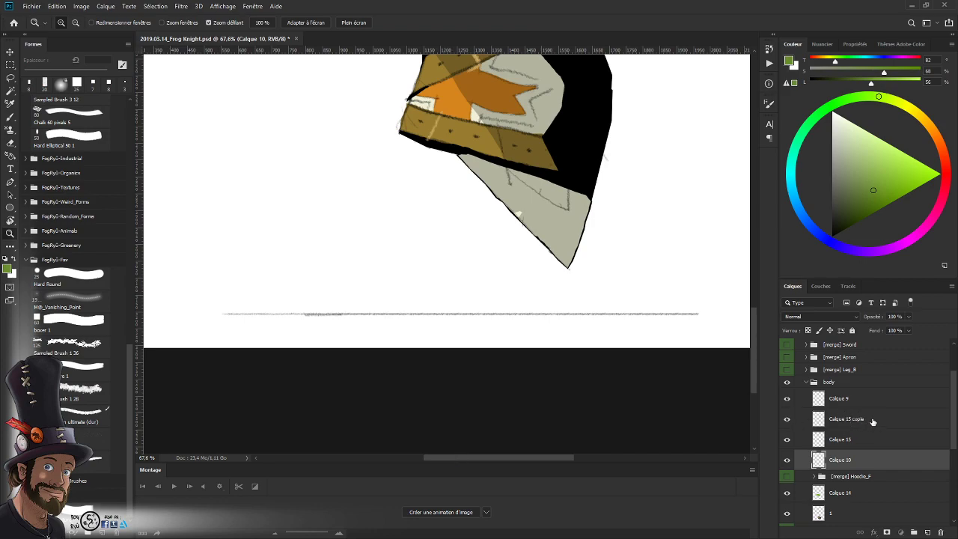
click(872, 419)
key(Delete)
key(Delete)
click(787, 419)
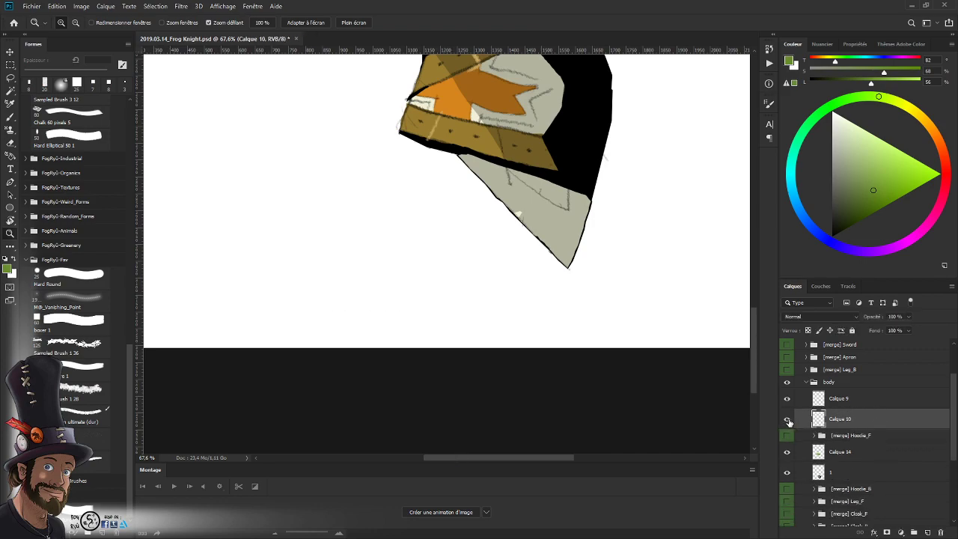
click(787, 419)
- Rename the merged ground-line layer Calque 10 to Floor_Line
double_click(840, 418)
text(F)
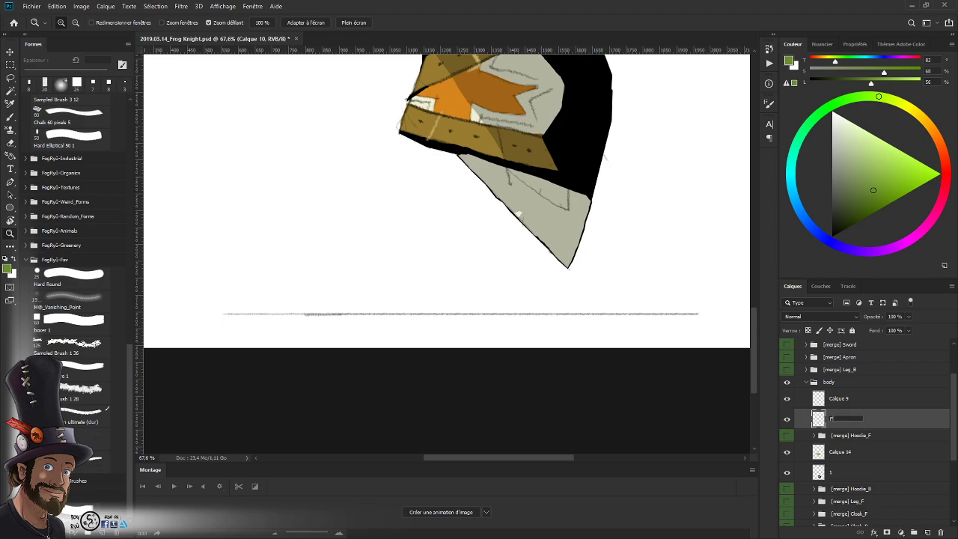
text(loor_Line)
key(Return)
- Give the Floor_Line layer the green color label and move it out of the body group to between Shield and background
drag(542, 305, 504, 384)
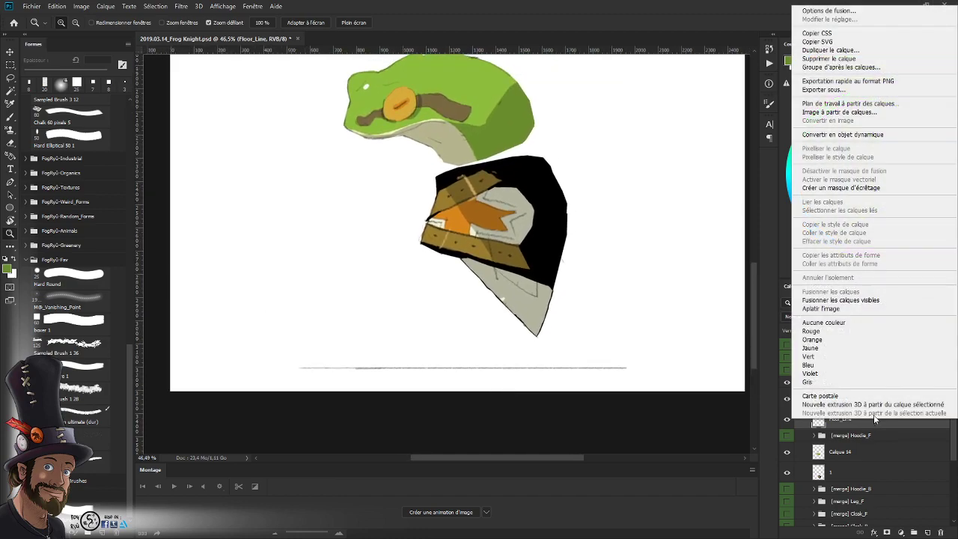
right_click(873, 419)
click(810, 357)
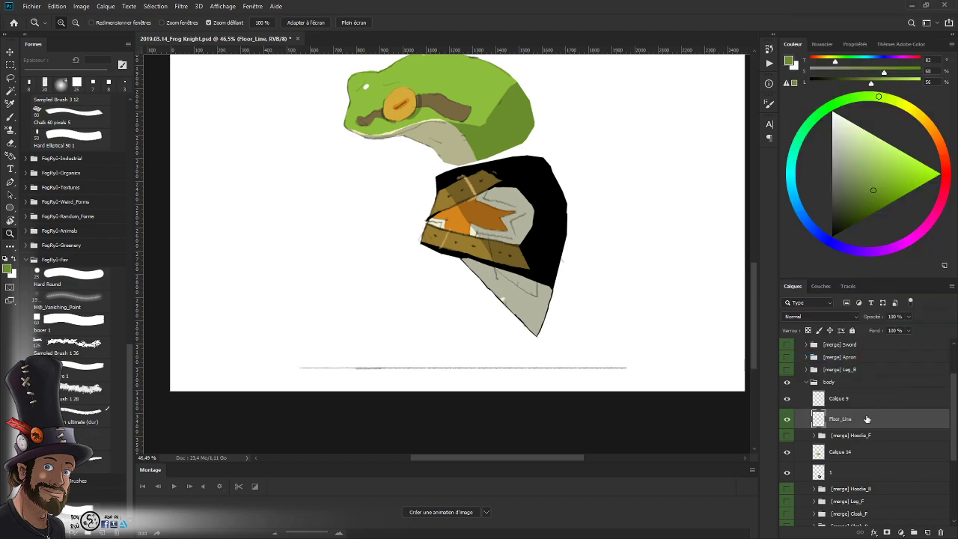
drag(863, 414, 860, 492)
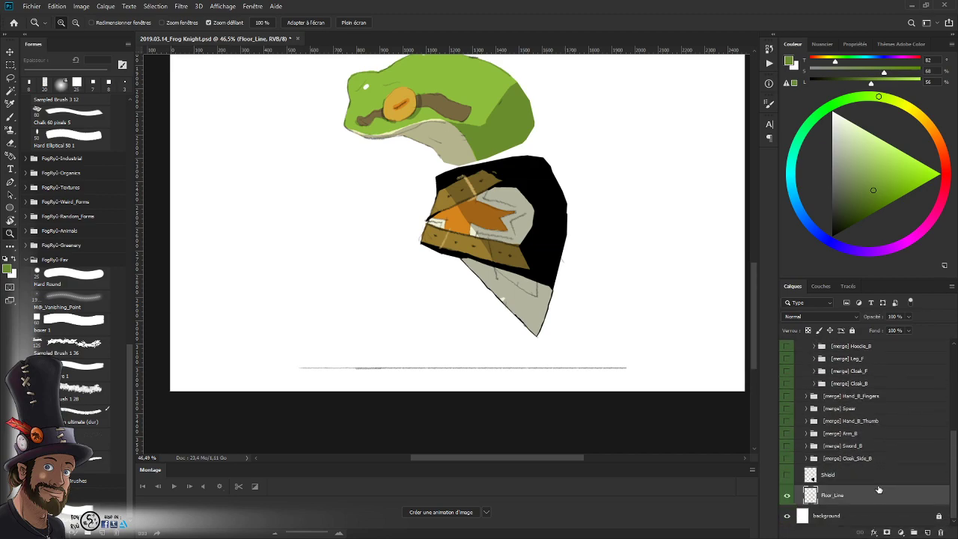
drag(953, 455, 951, 486)
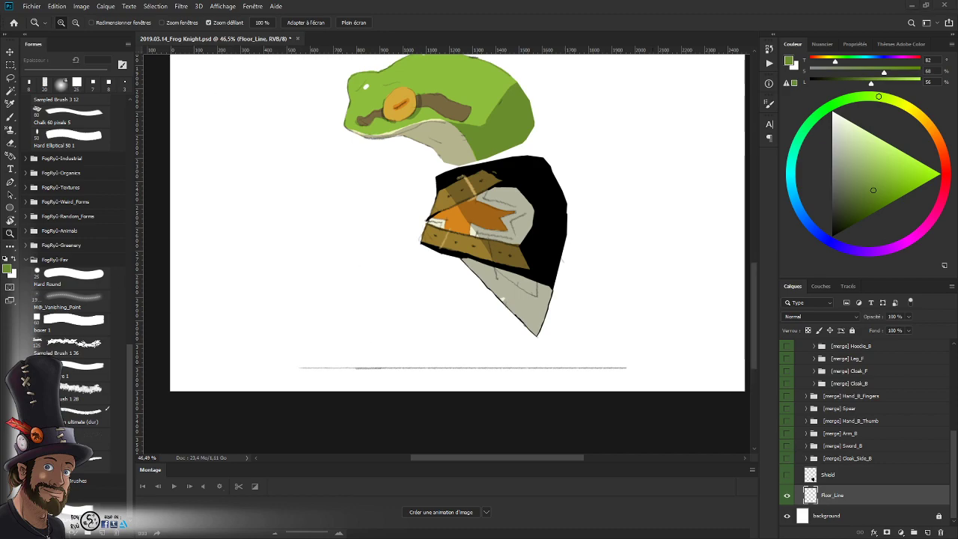
double_click(827, 516)
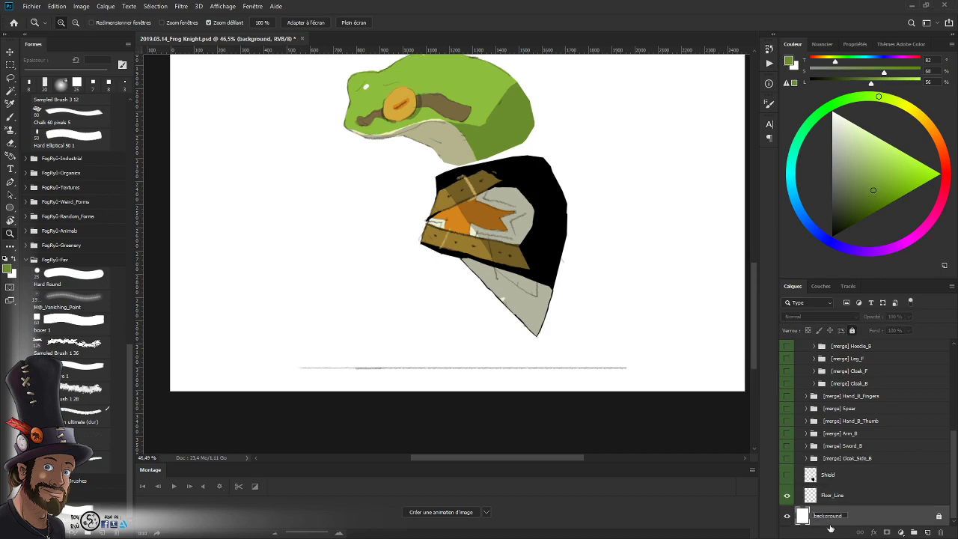
text([ign)
key(BackSpace)
key(Return)
- Toggle Floor_Line off and on, and show the Shield layer and the Cloak_Side_B, Sword_B and Arm_B groups
click(787, 494)
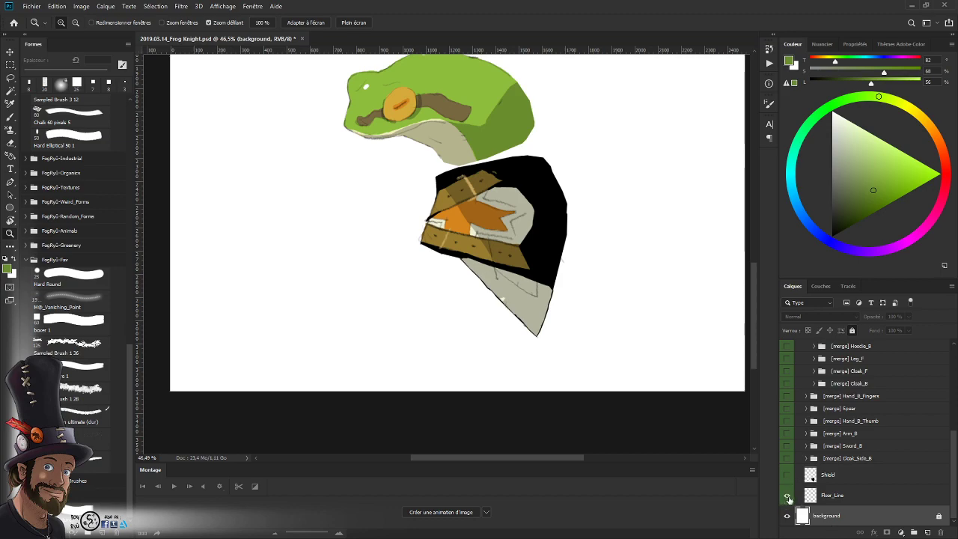
click(786, 495)
click(786, 476)
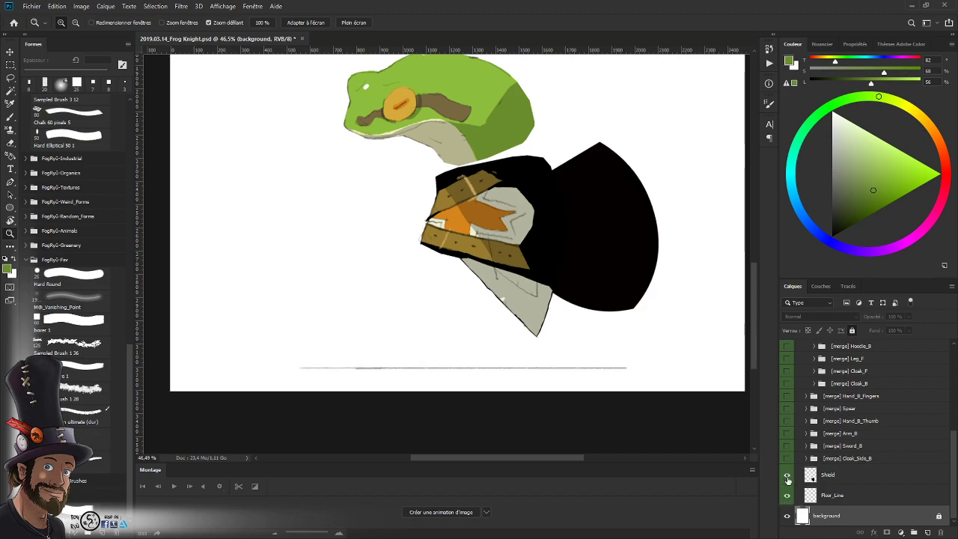
click(786, 458)
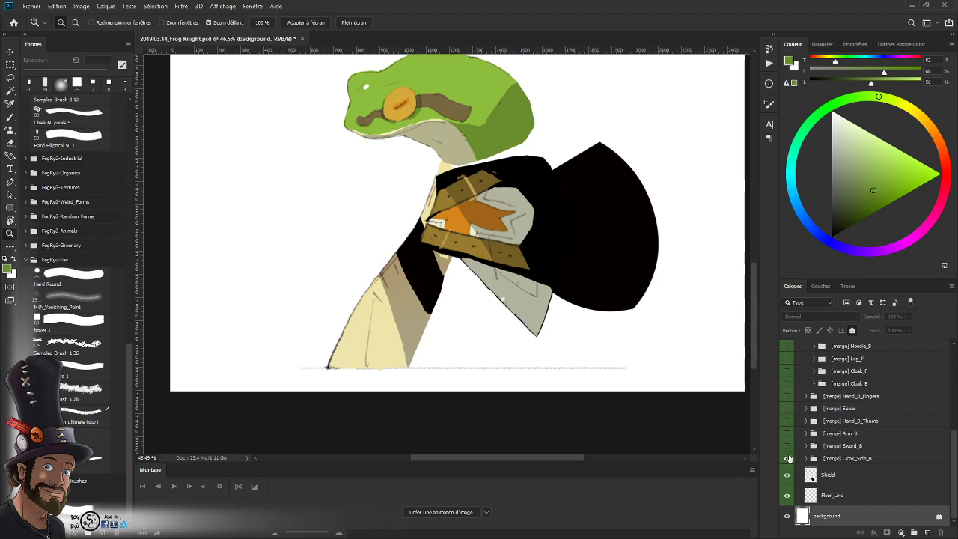
click(787, 446)
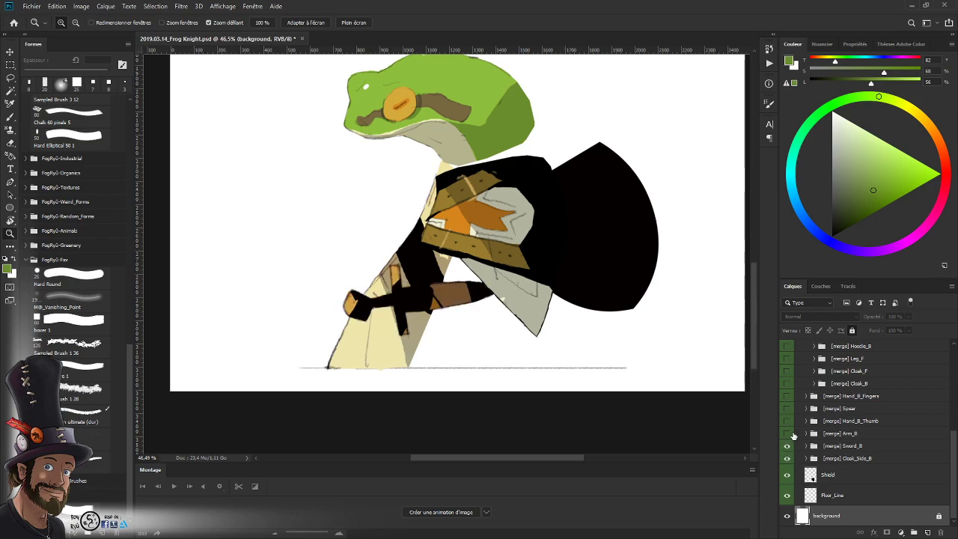
click(787, 433)
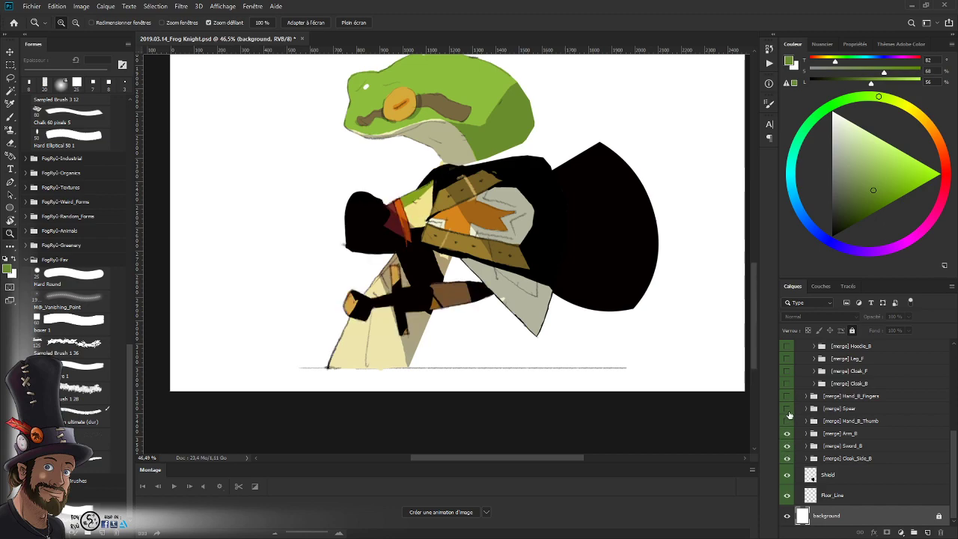
- Show the Hand_B_Thumb, Spear, Hand_B_Fingers, Cloak_B, Cloak_F, Leg_F and Hoodie_B groups
click(786, 420)
click(787, 408)
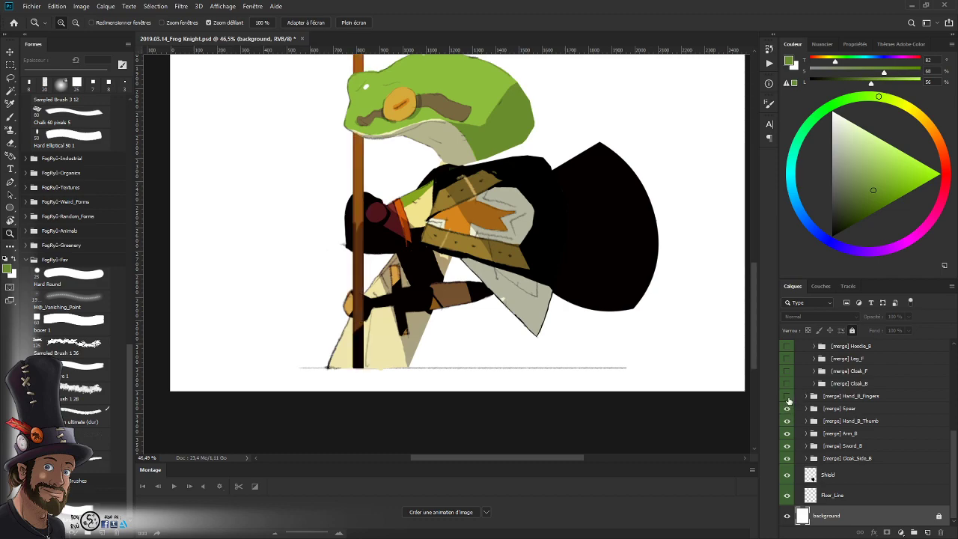
click(787, 396)
click(786, 383)
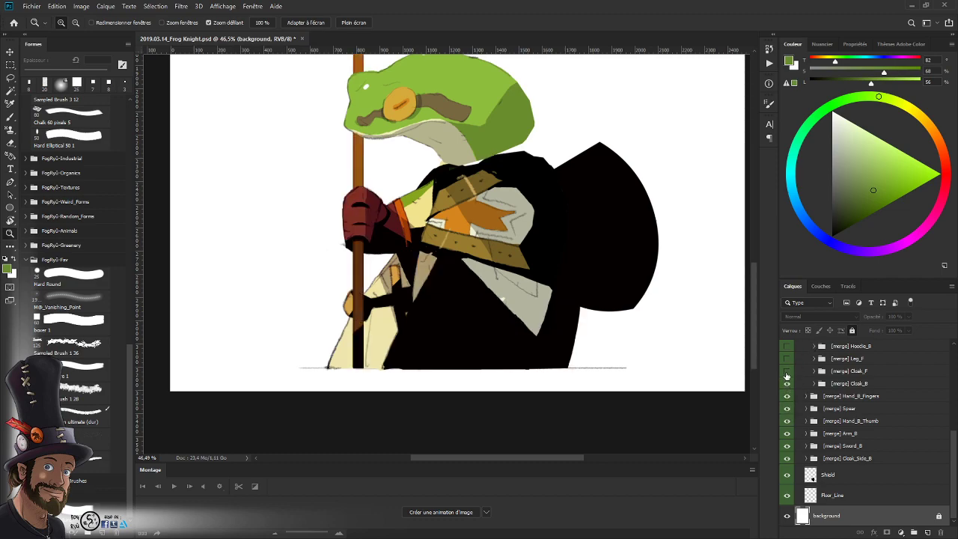
click(787, 371)
click(786, 359)
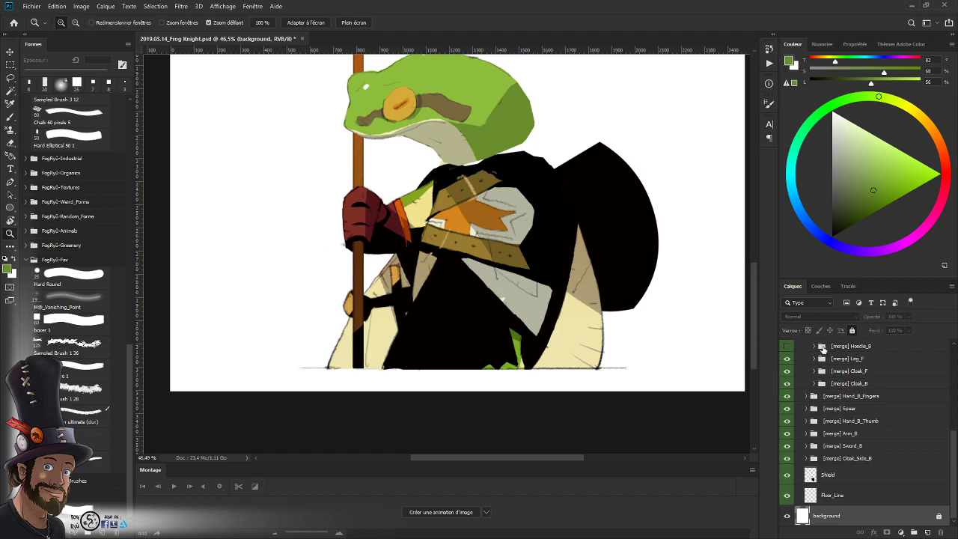
drag(955, 443, 953, 392)
click(786, 417)
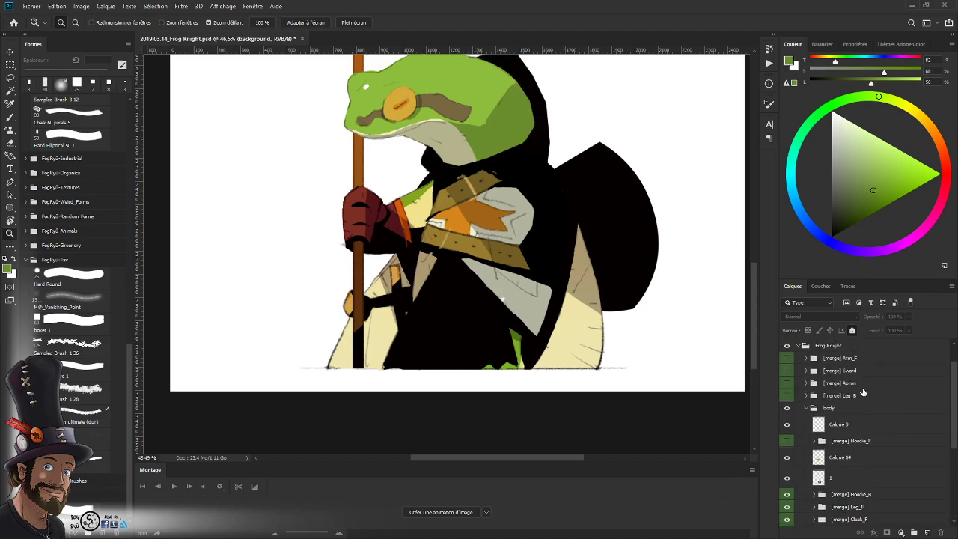
- Show the Hoodie_F, Leg_B, Apron, Sword and Arm_F groups to view the complete frog knight
scroll(648, 299, up, 3)
drag(645, 311, 594, 354)
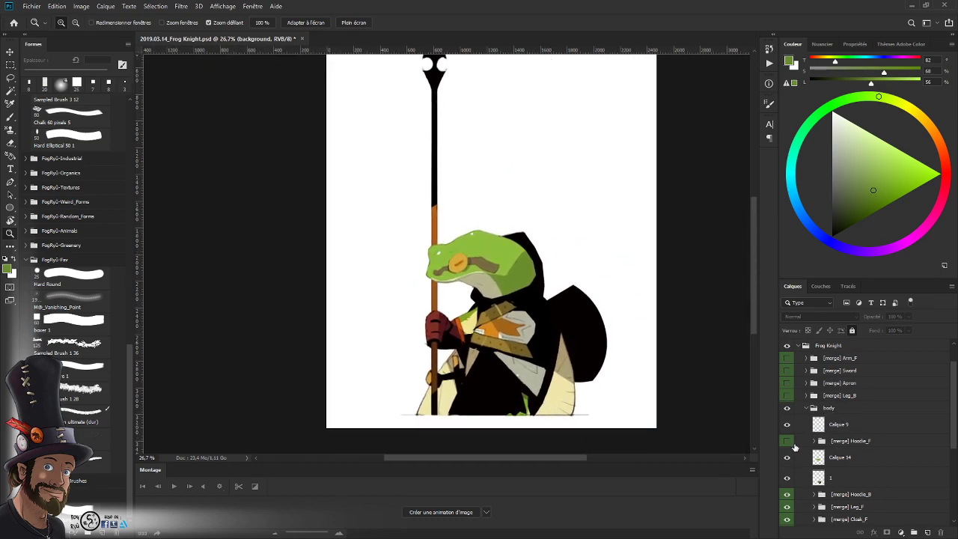
click(787, 440)
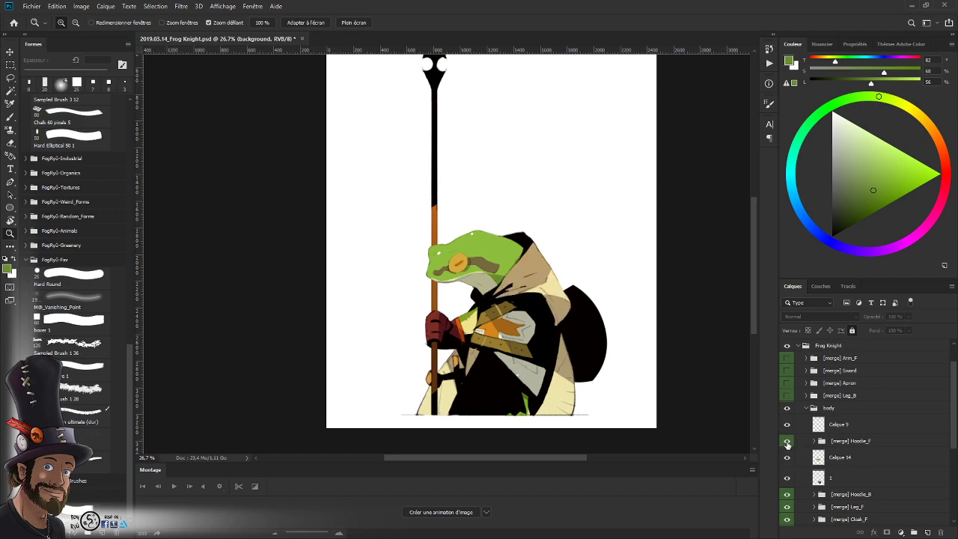
click(786, 395)
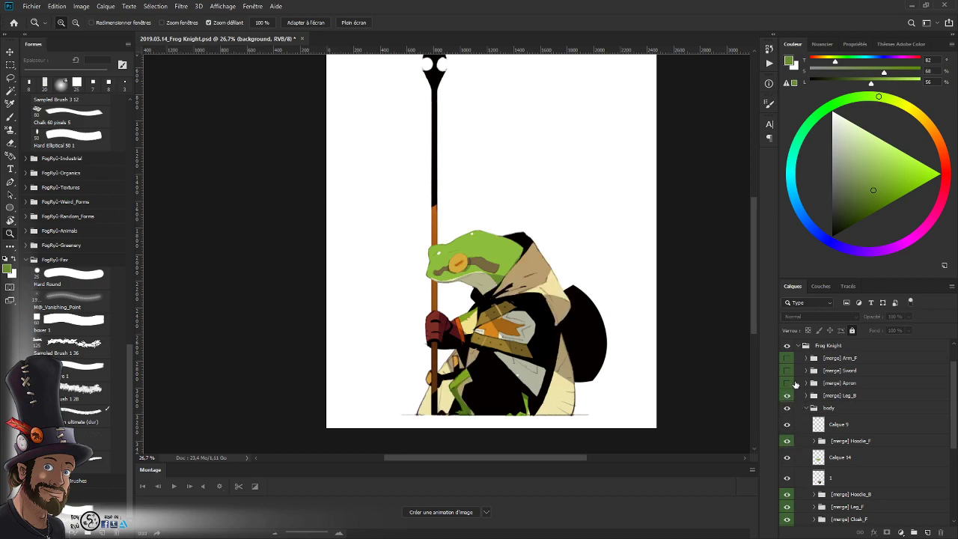
click(787, 383)
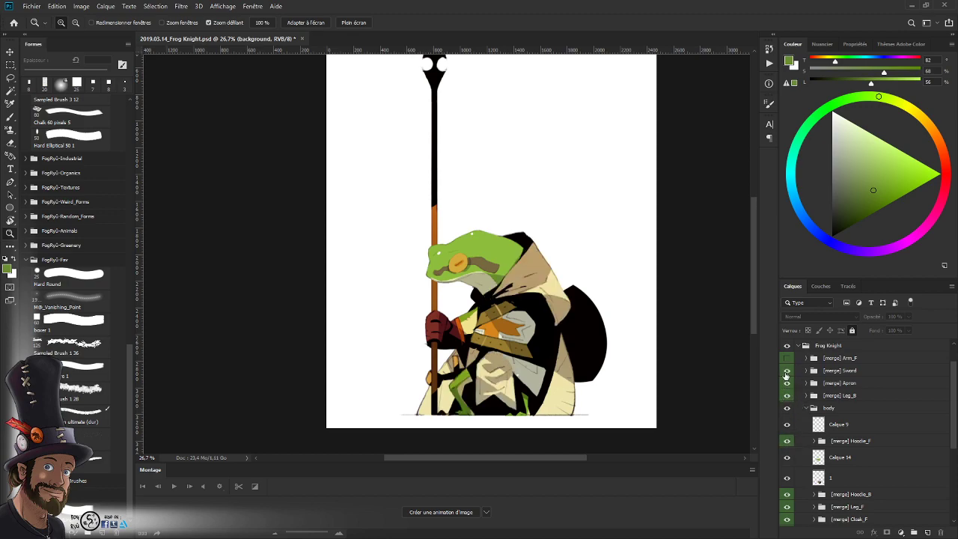
click(787, 371)
click(787, 358)
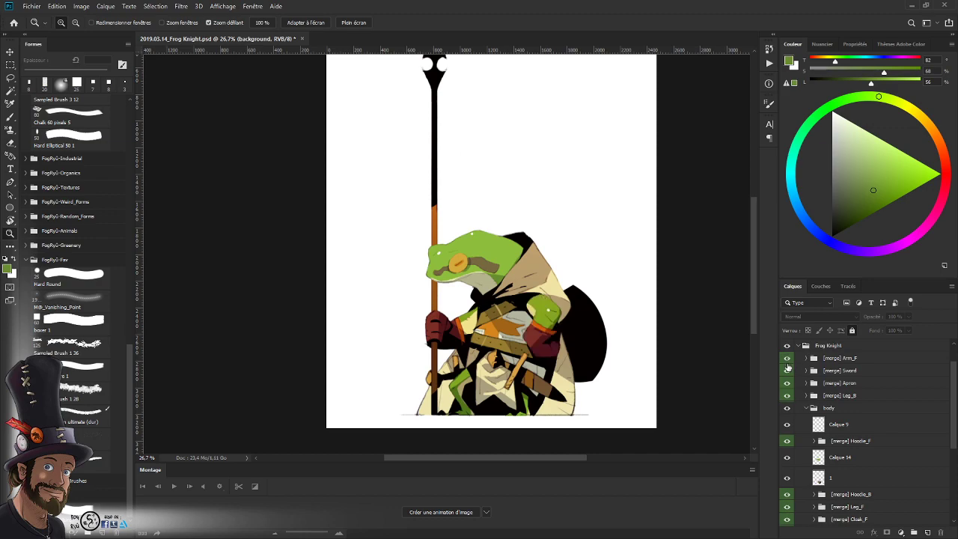
- Hide every green-labelled character group from Arm_F down to Cloak_Side_B, along with the Shield layer
drag(786, 359, 786, 396)
click(786, 441)
scroll(860, 419, down, 5)
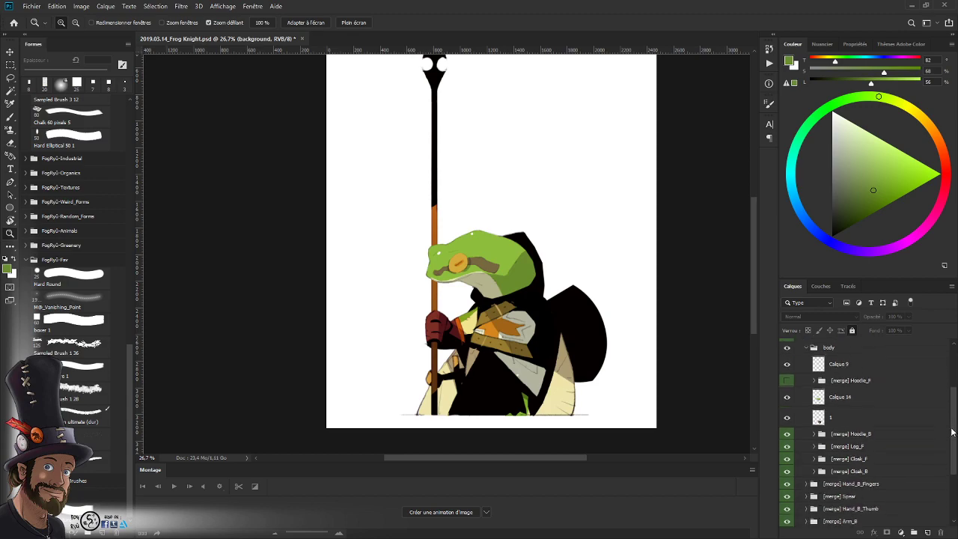
drag(787, 387, 787, 499)
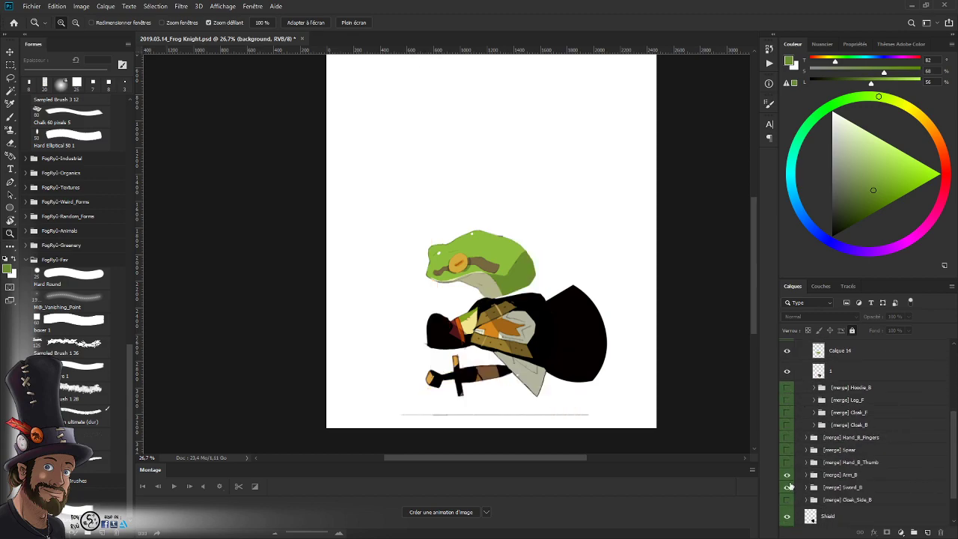
click(787, 516)
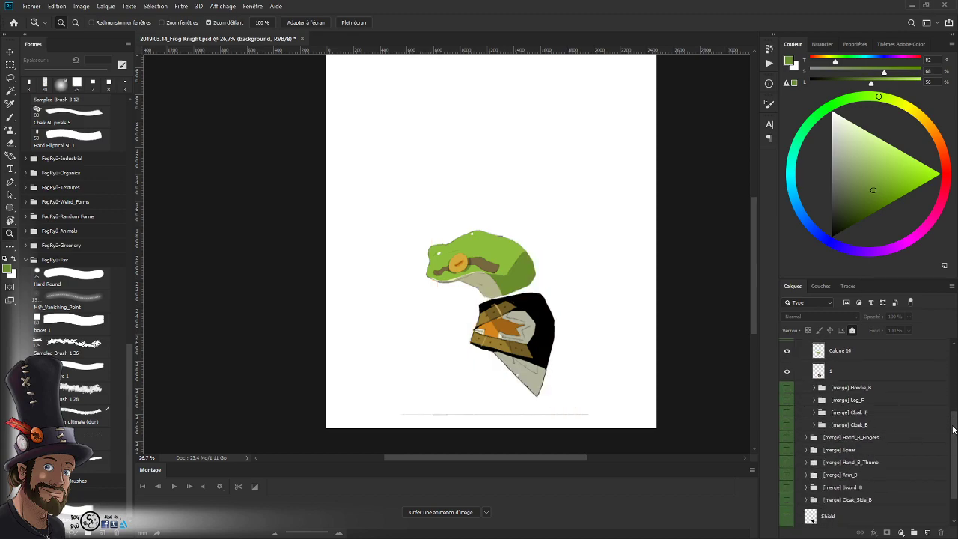
- Show Arm_F and toggle the Shield layer on and off to check both parts, leaving them hidden
drag(953, 429, 943, 387)
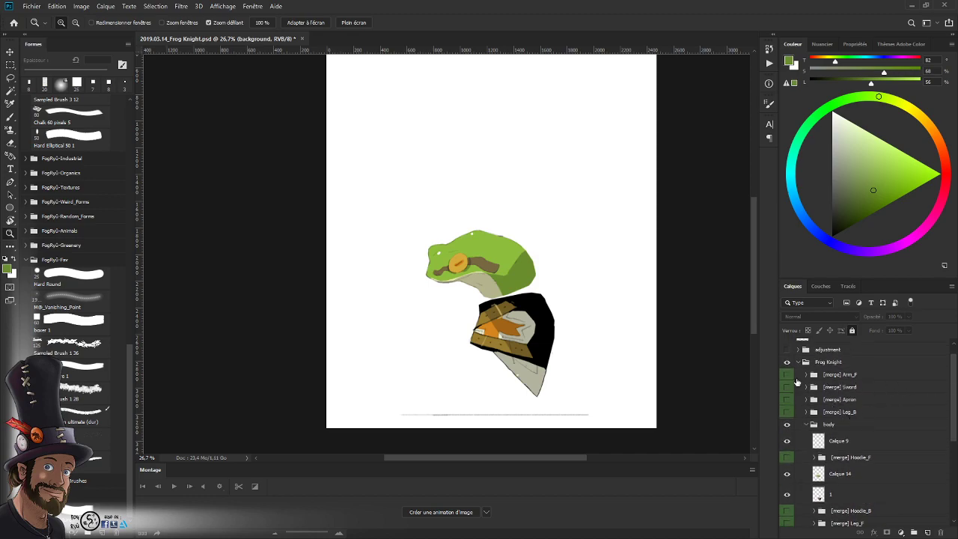
click(787, 374)
scroll(872, 471, down, 3)
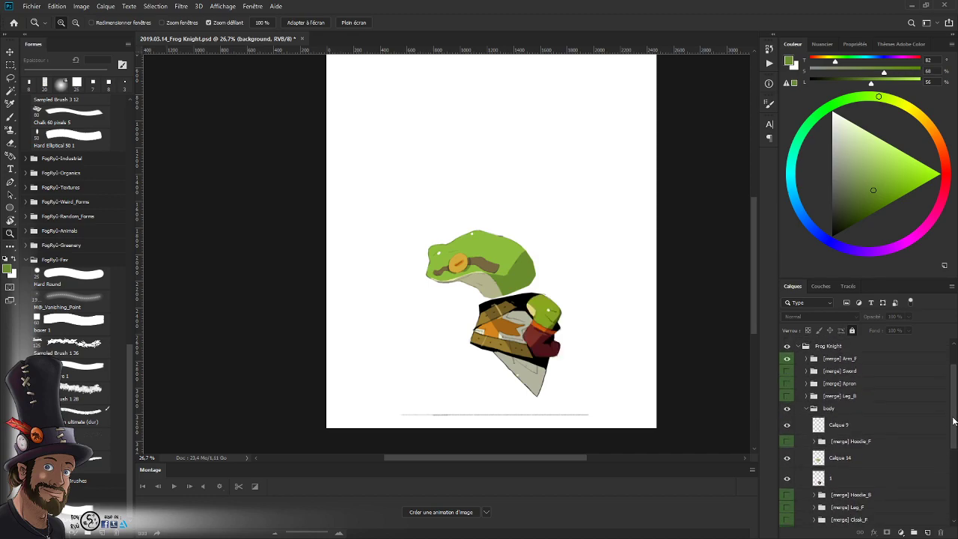
click(786, 523)
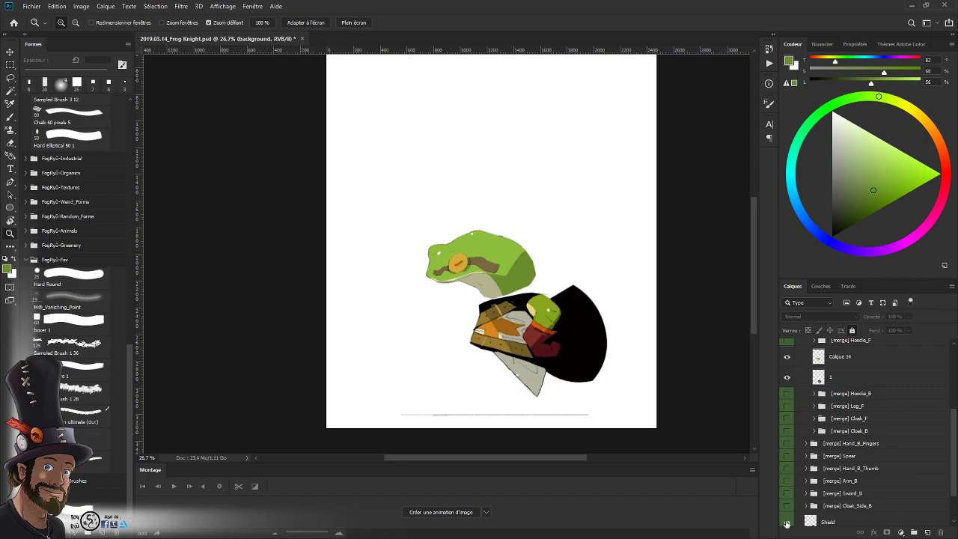
click(787, 523)
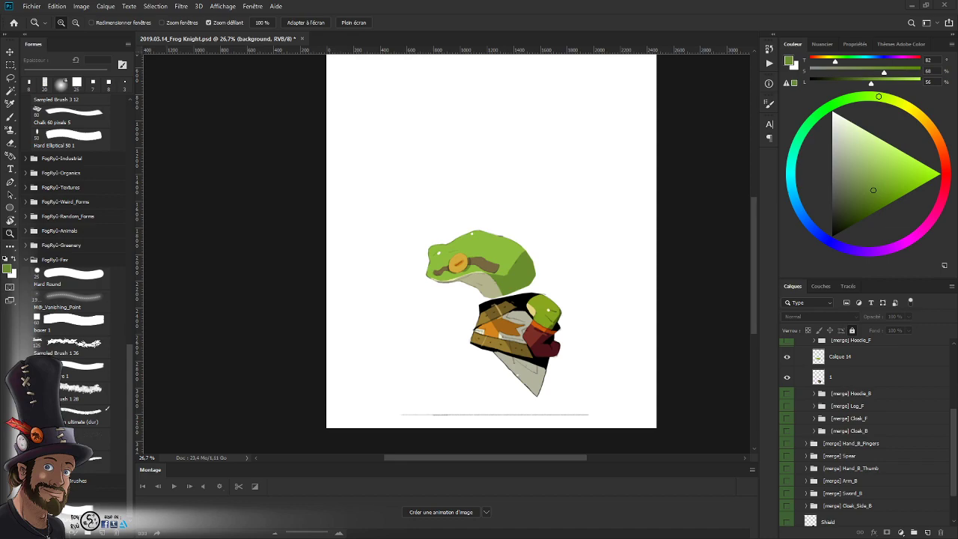
drag(567, 346, 641, 384)
drag(953, 434, 790, 478)
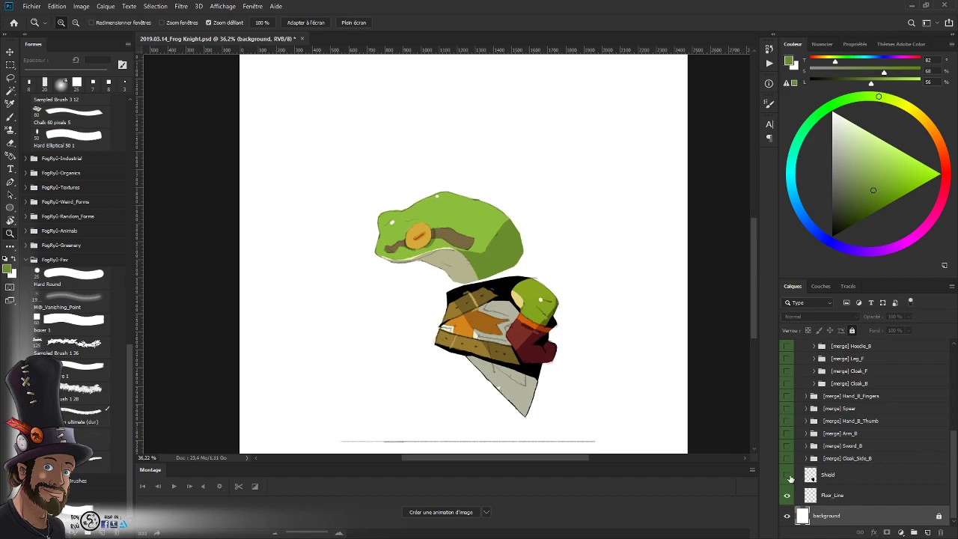
click(787, 476)
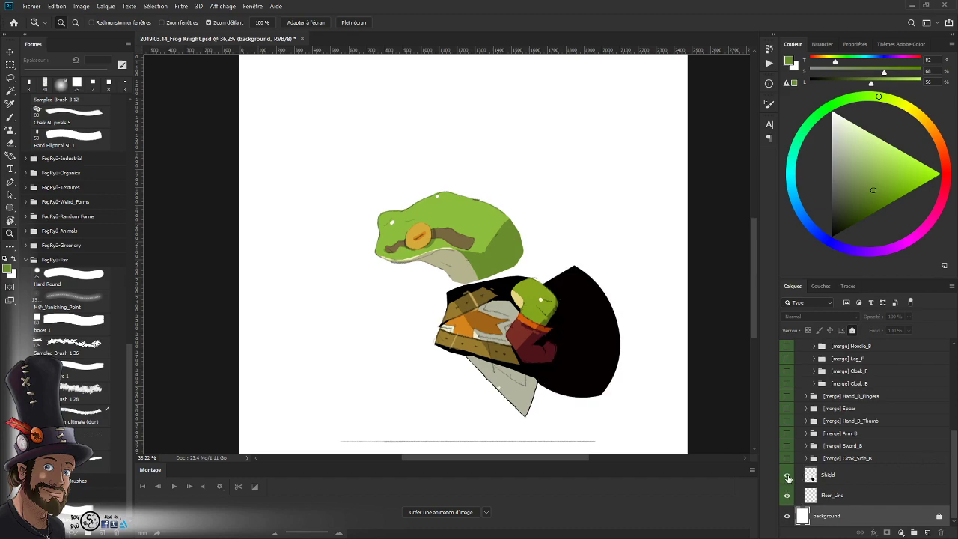
click(788, 477)
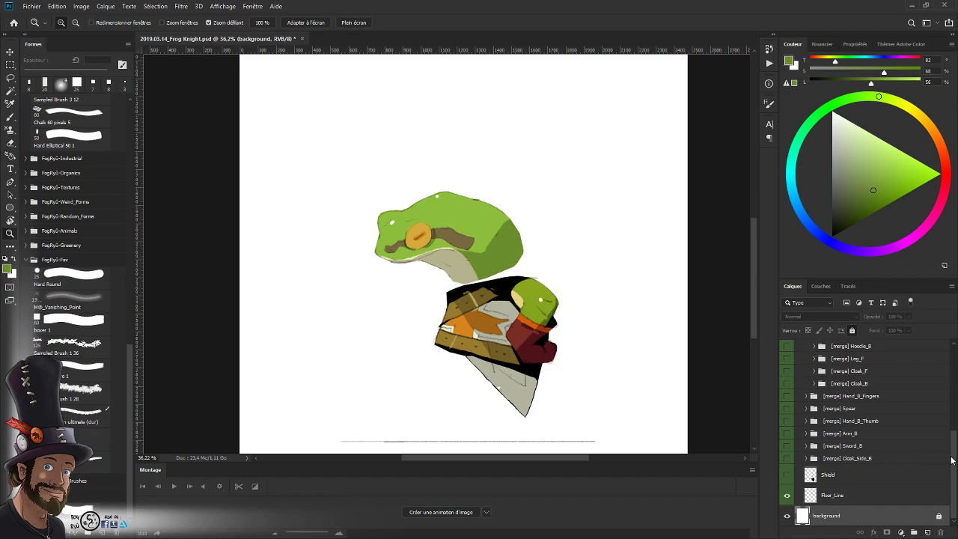
drag(952, 460, 953, 382)
click(787, 379)
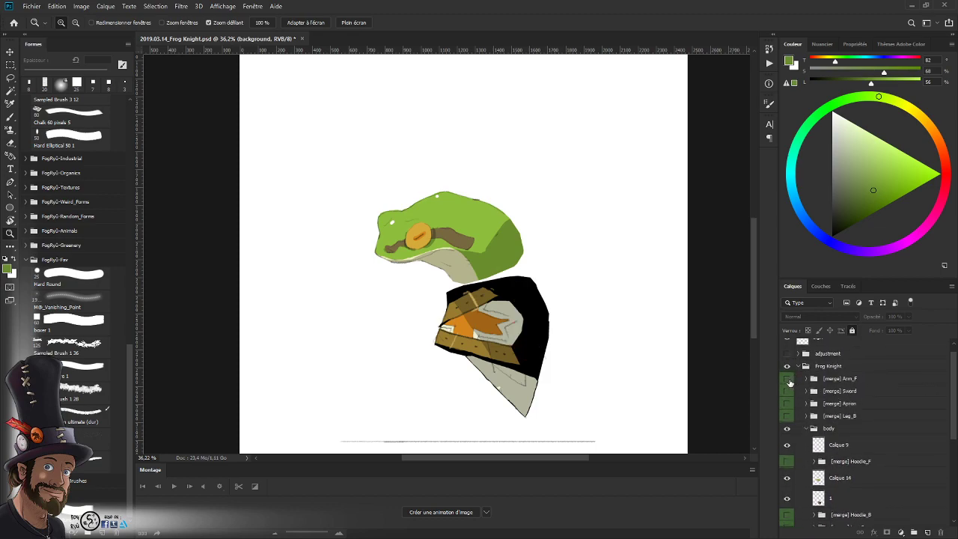
drag(952, 406, 953, 400)
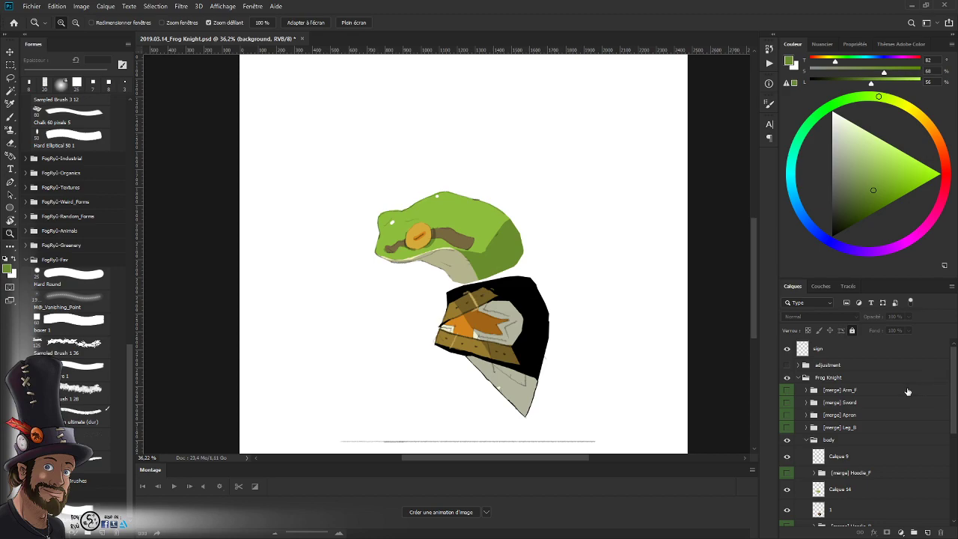
- Toggle the visibility of Calque 9 and Calque 14 to examine what they contribute to the remaining head and torso
drag(404, 284, 544, 325)
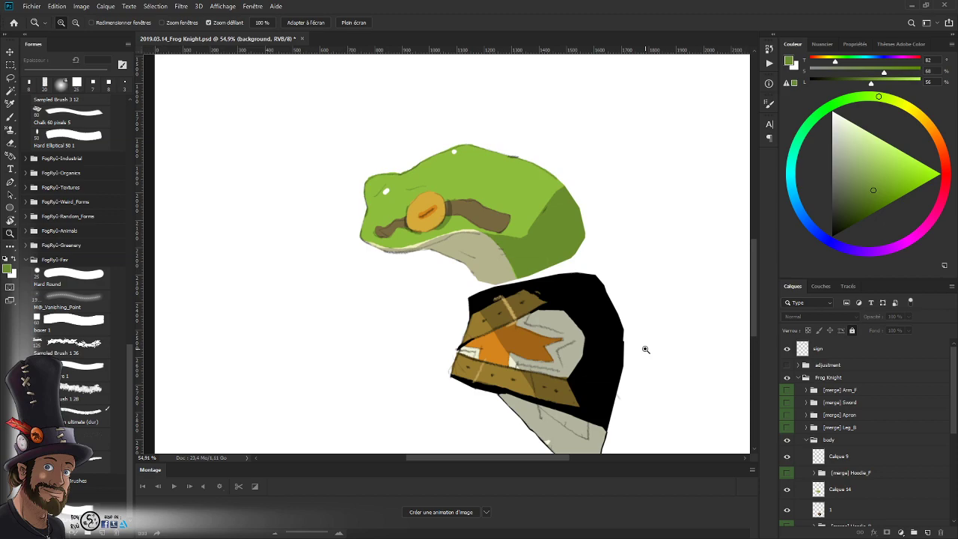
drag(569, 355, 521, 320)
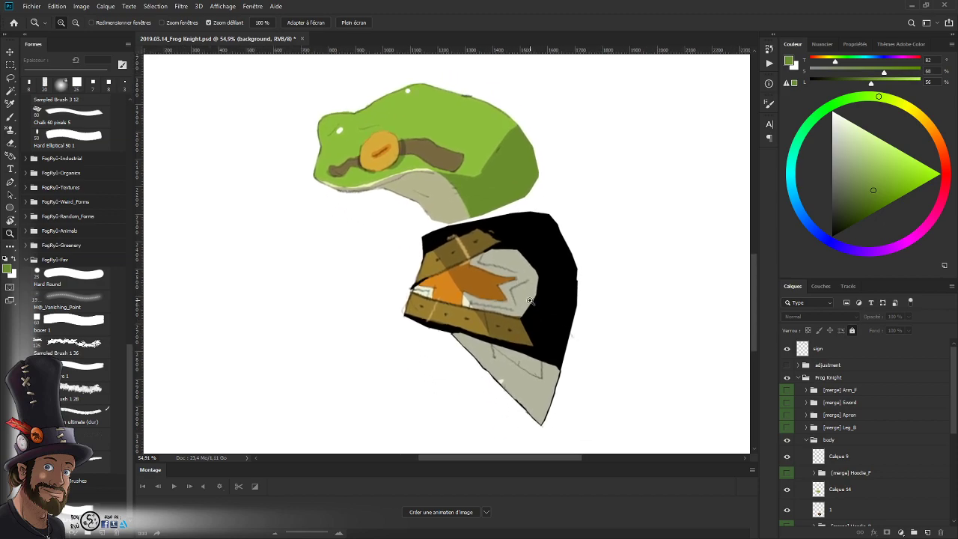
mouse_move(951, 372)
mouse_down()
mouse_move(951, 393)
mouse_move(952, 374)
mouse_up()
scroll(868, 389, down, 2)
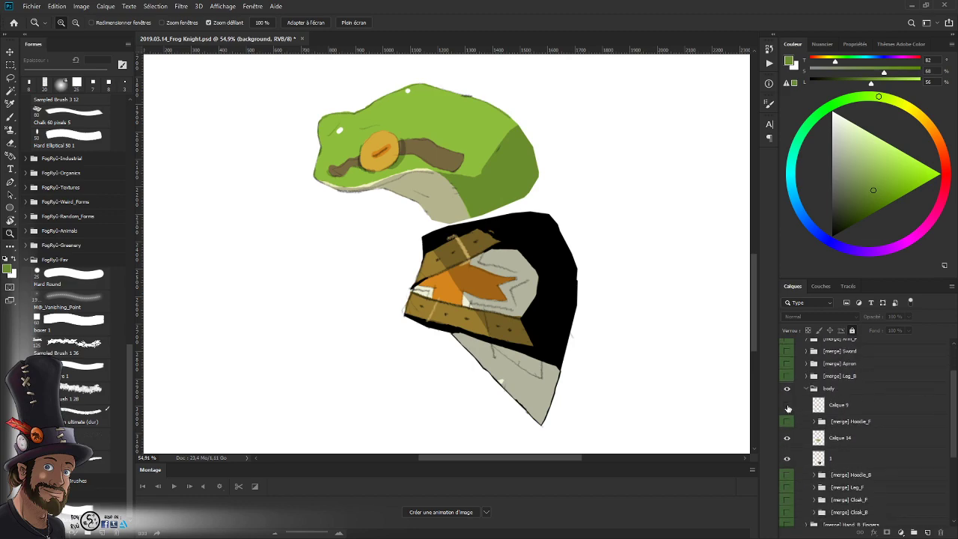
click(787, 404)
click(787, 405)
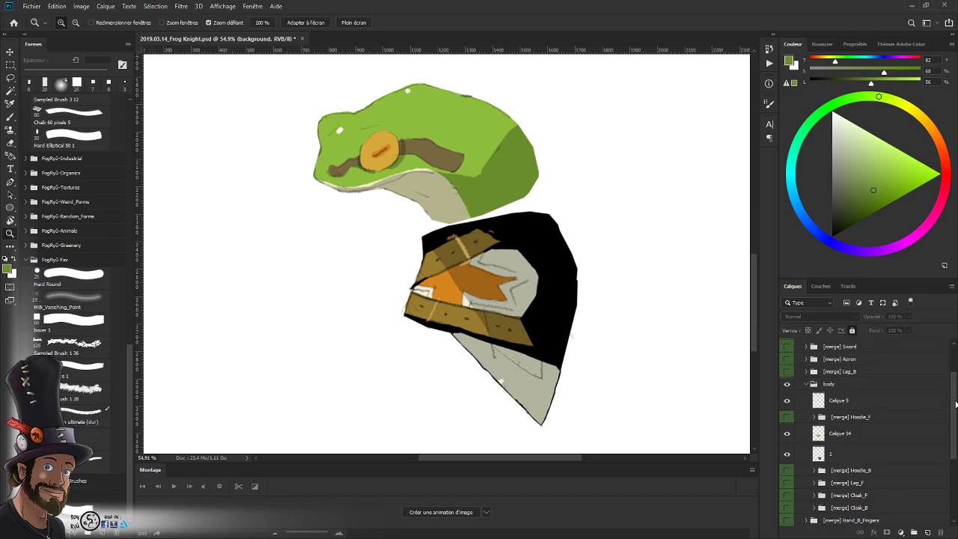
scroll(927, 398, down, 1)
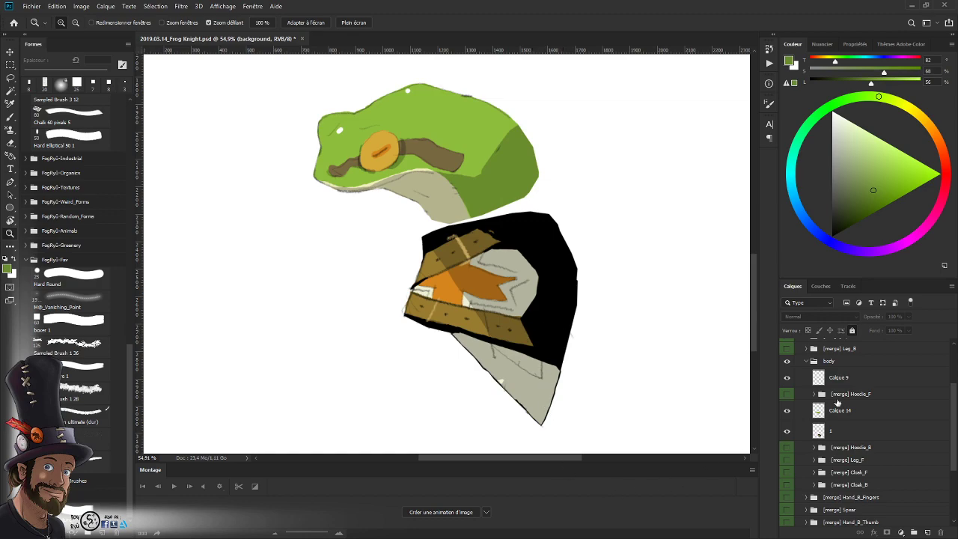
scroll(952, 417, up, 1)
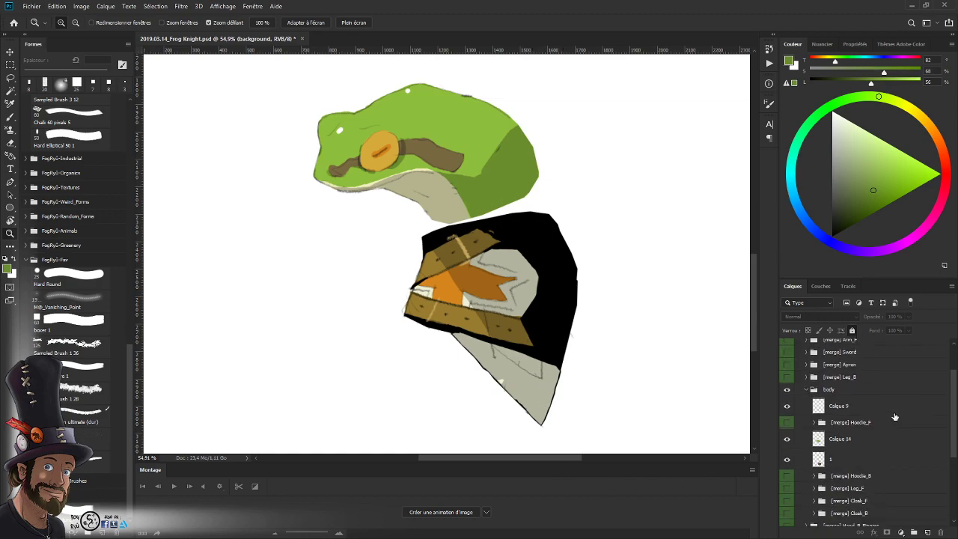
click(787, 405)
click(787, 406)
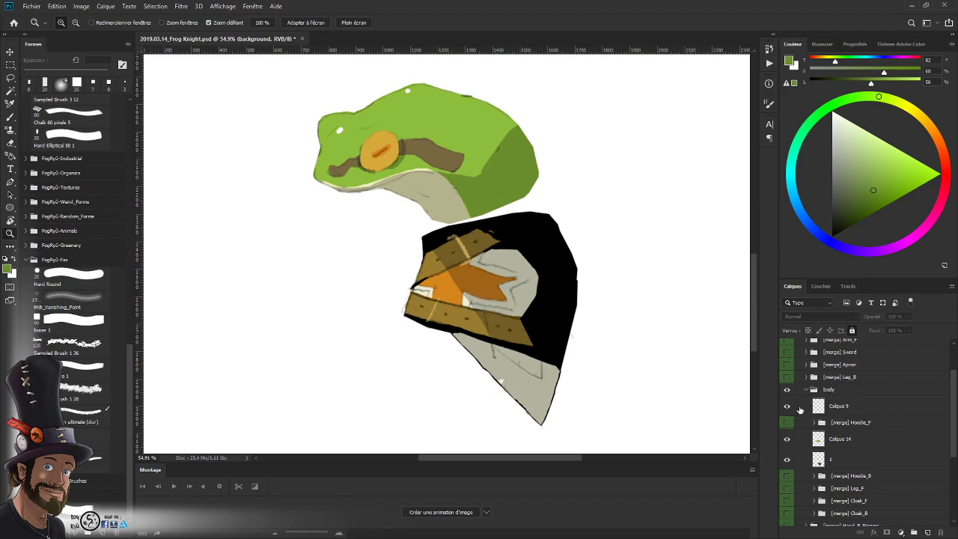
click(787, 443)
click(787, 443)
- Lasso the torso linework on Calque 9, cut it to its own layer, and place that layer directly above layer 1
click(820, 412)
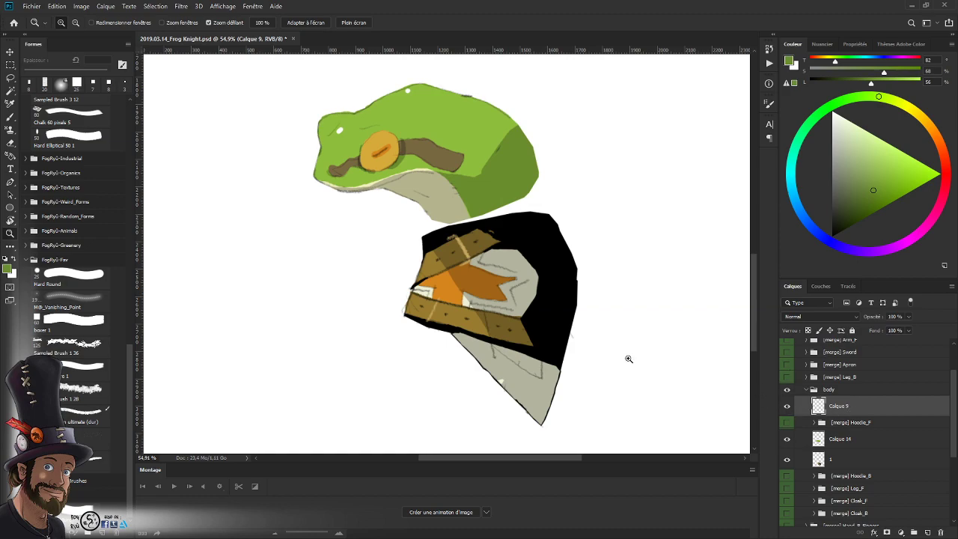
key(l)
mouse_move(420, 230)
mouse_down()
mouse_move(563, 202)
mouse_move(612, 367)
mouse_move(511, 451)
mouse_move(372, 332)
mouse_move(369, 263)
mouse_up()
scroll(590, 338, down, 2)
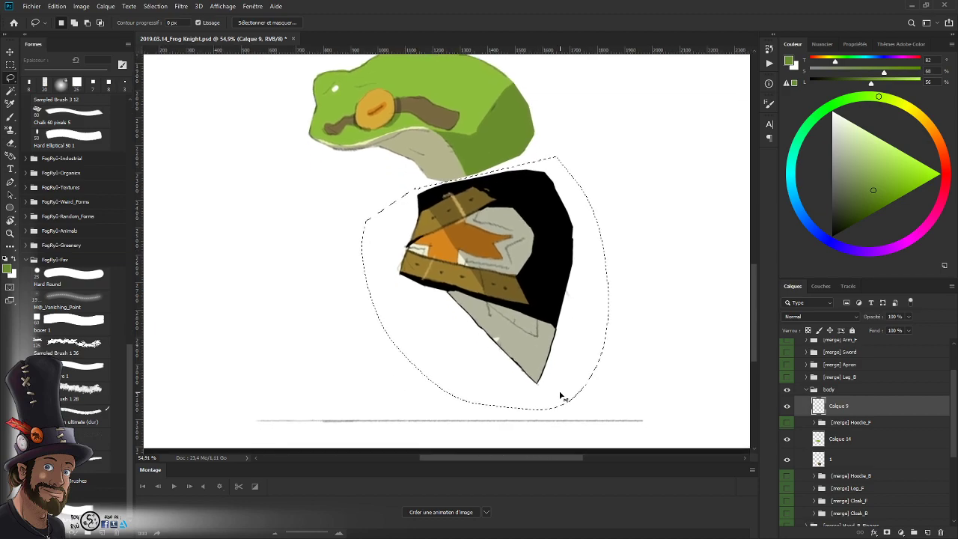
key(ctrl+d)
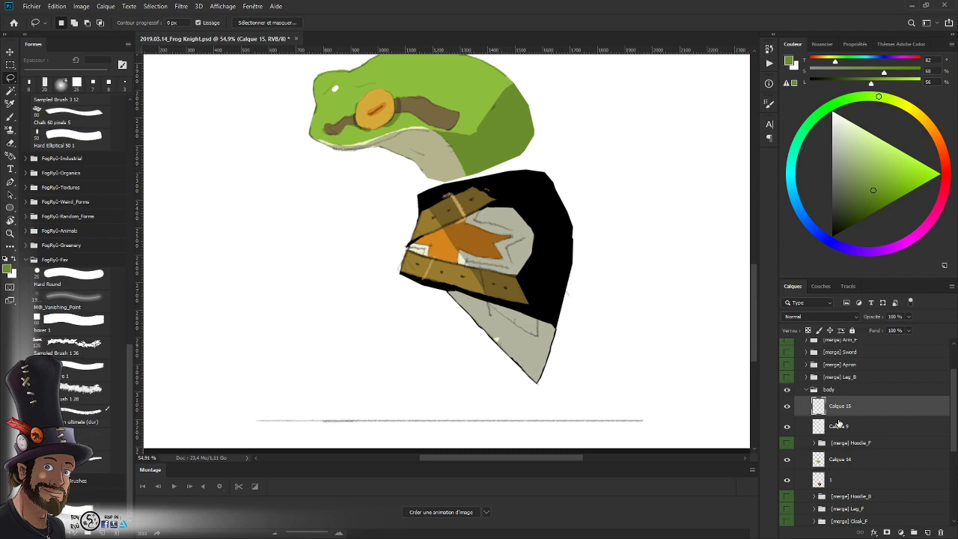
drag(842, 406, 820, 472)
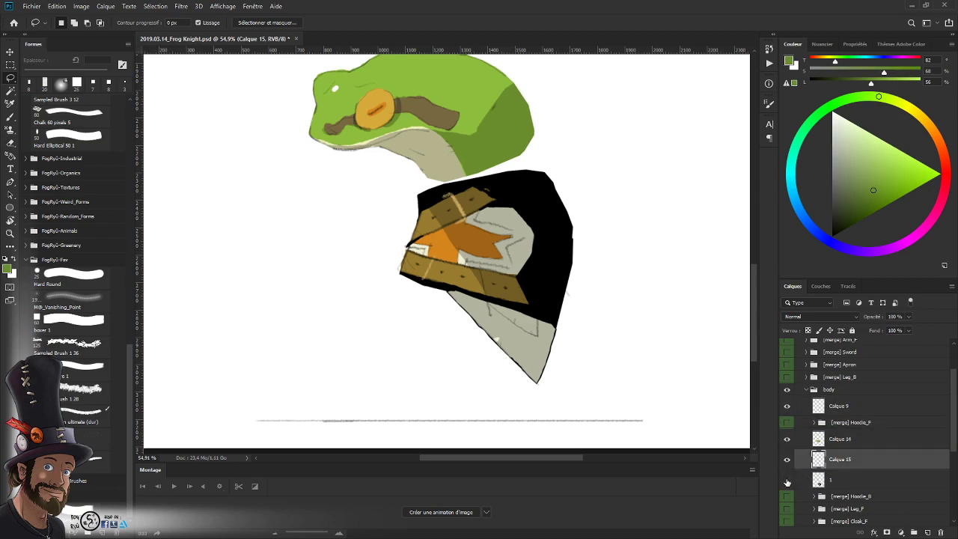
- Check layer 1's visibility, group it with the separated torso linework layer, and name the group Body
click(786, 480)
click(786, 480)
shift+click(860, 480)
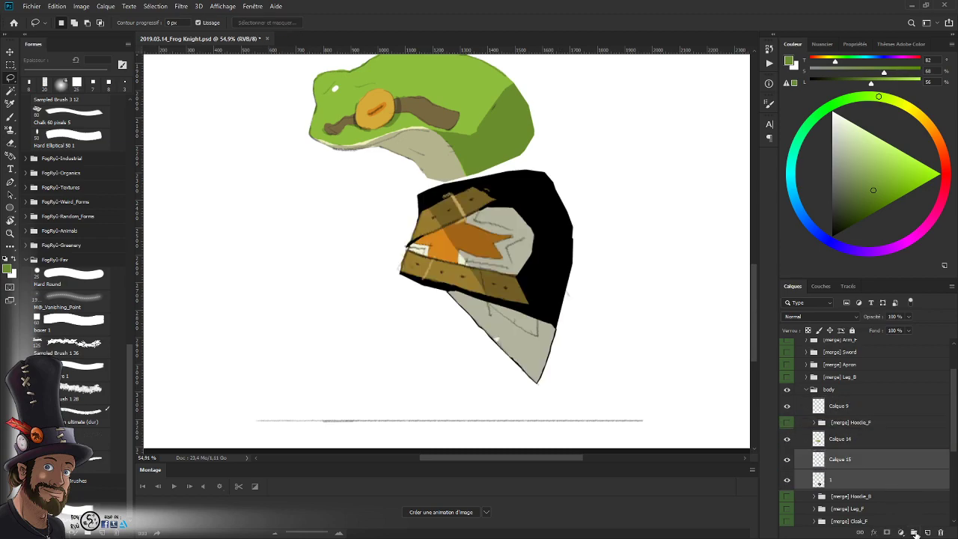
click(914, 532)
double_click(842, 455)
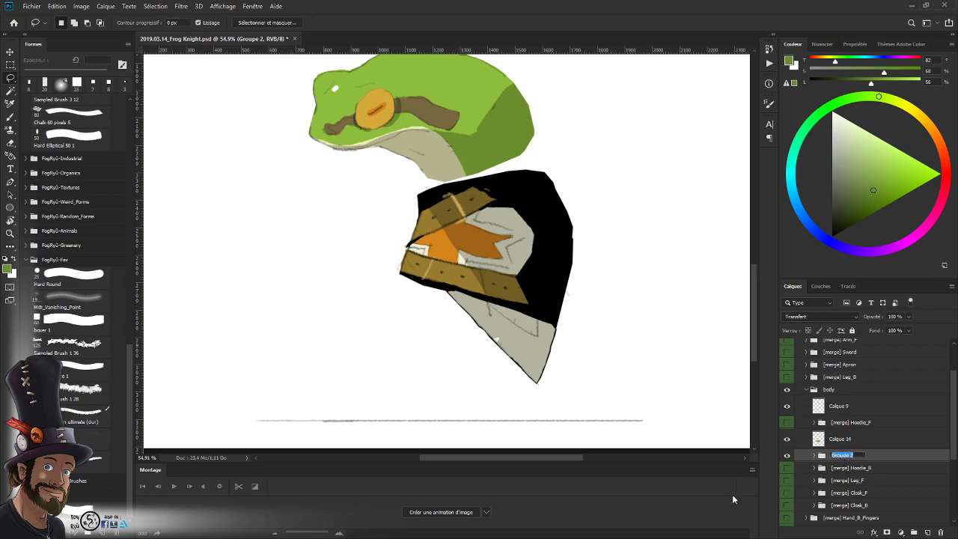
text(Body)
key(Return)
- Duplicate the adjustment group directly above the Body group and make the copy visible
scroll(854, 372, up, 3)
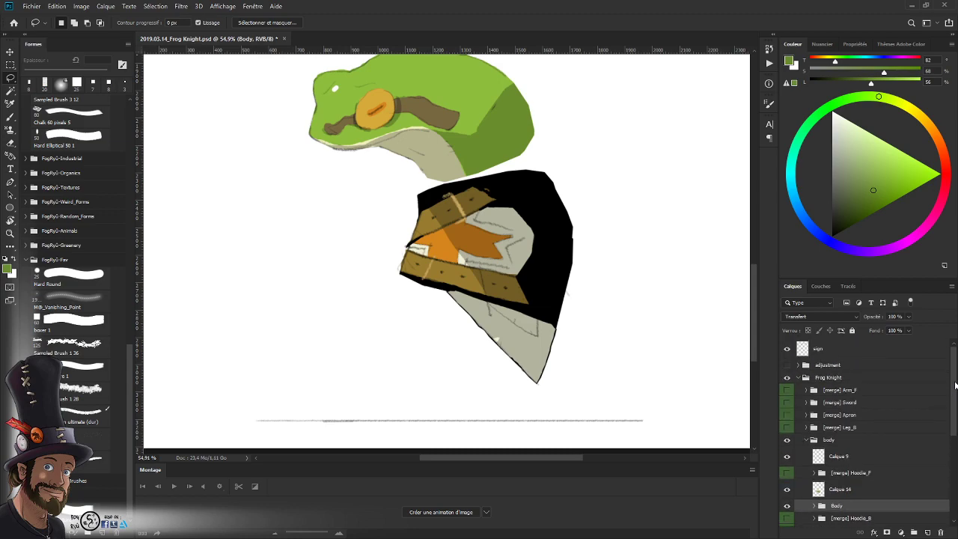
drag(853, 372, 886, 477)
scroll(886, 476, down, 5)
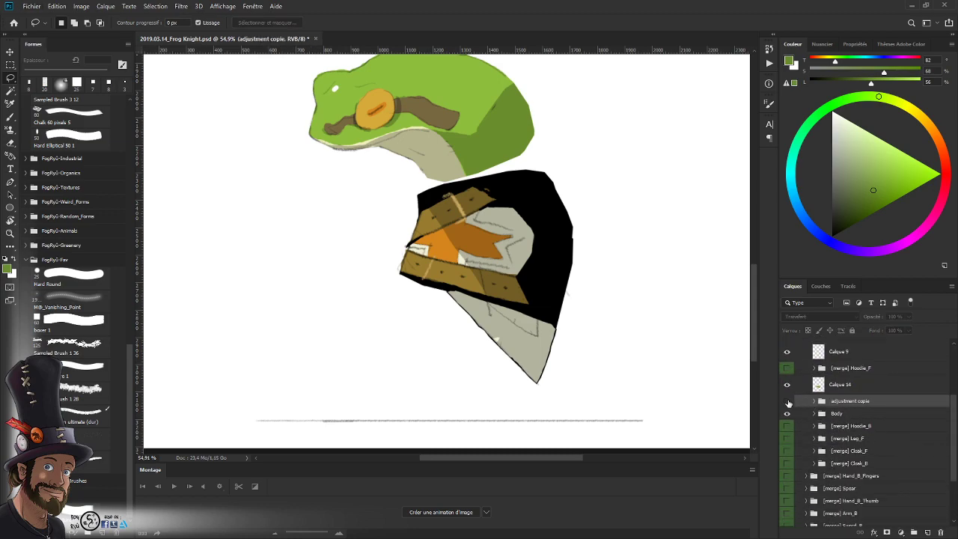
click(787, 400)
- Expand the copied adjustment group and move the Body group inside it, beneath its adjustment layers
click(814, 414)
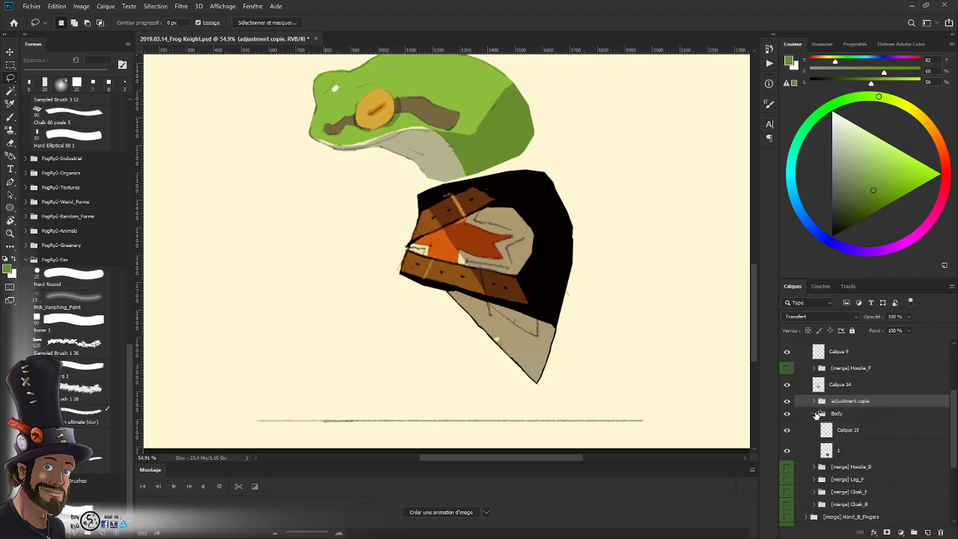
click(814, 414)
click(814, 401)
drag(953, 406, 954, 448)
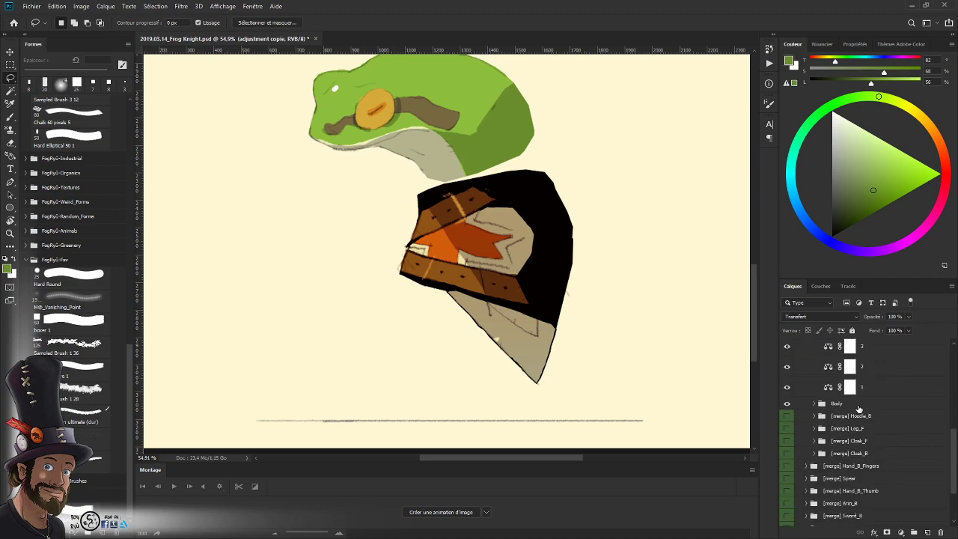
drag(860, 403, 862, 394)
- Clip all the color balance and paint layers in the copied adjustment group to the Body group
alt+click(872, 396)
alt+click(870, 376)
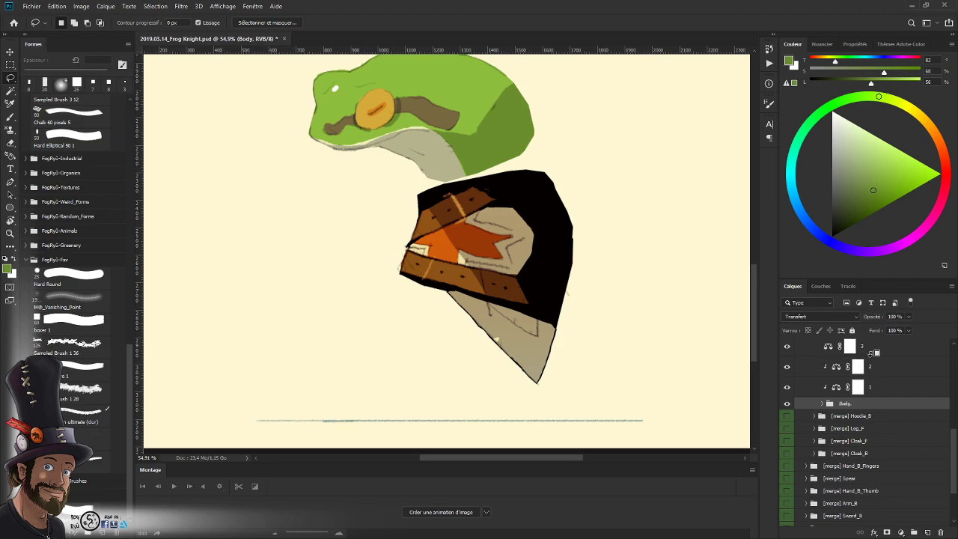
alt+click(873, 355)
scroll(954, 448, up, 3)
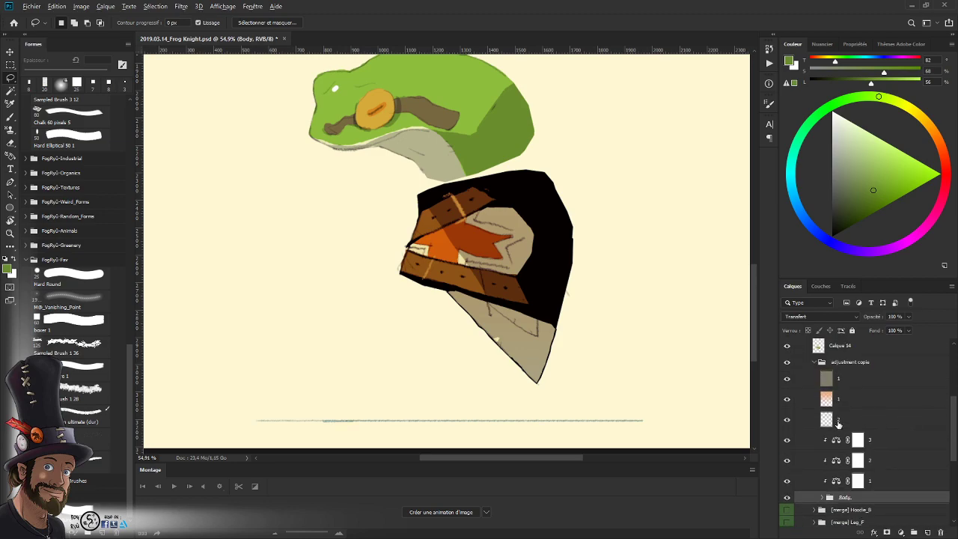
alt+click(844, 399)
alt+click(845, 379)
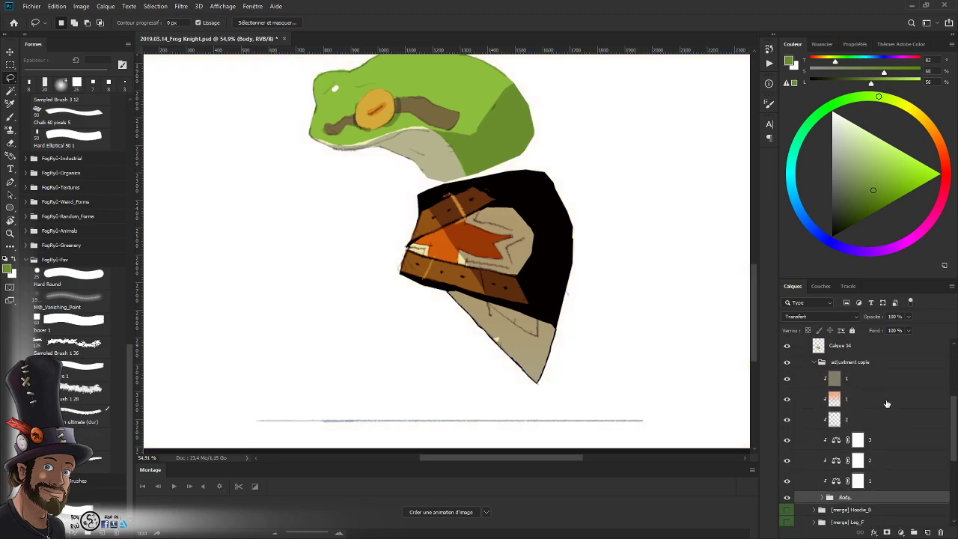
- Rename the copied adjustment group as [merge] Body, toggle its visibility to check it, and collapse it
double_click(851, 363)
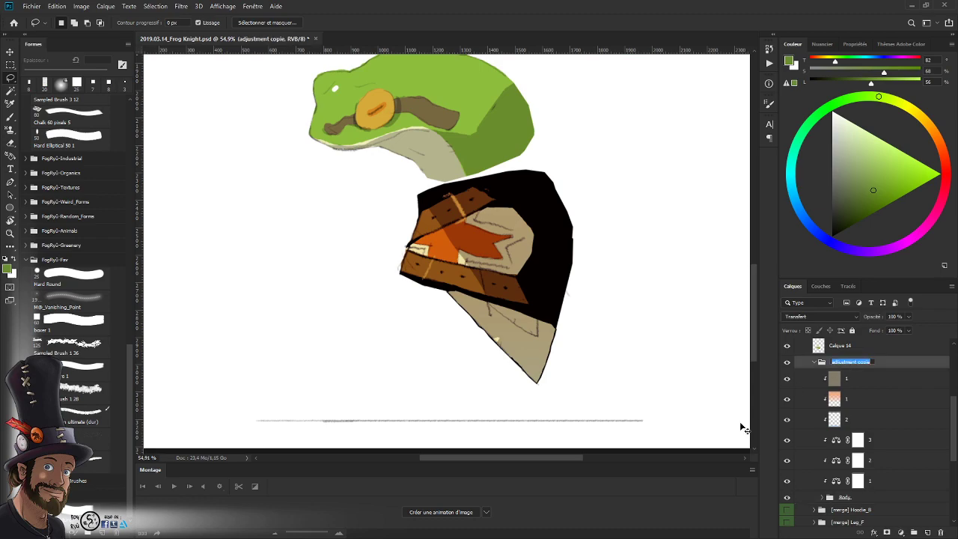
text([merge] Body)
key(Return)
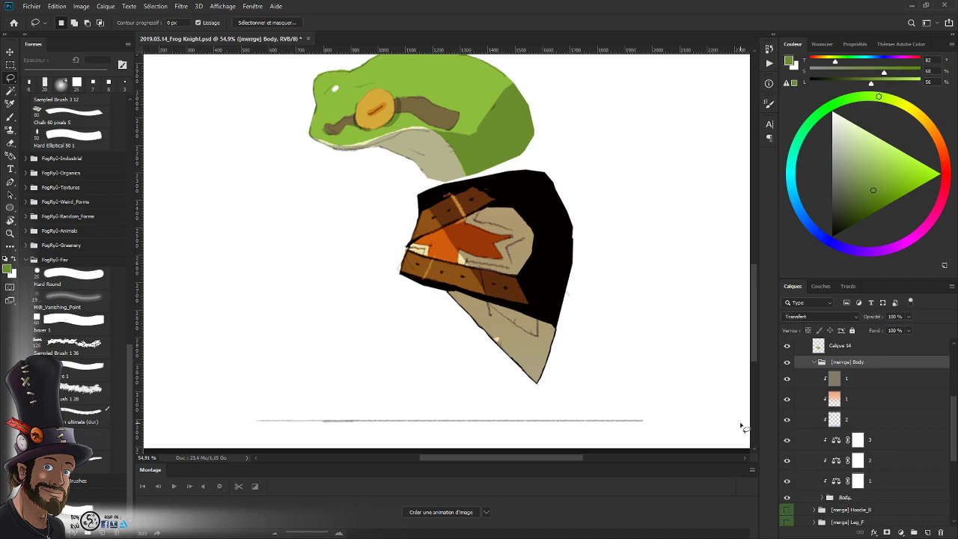
click(787, 362)
click(787, 362)
click(815, 362)
scroll(945, 422, up, 3)
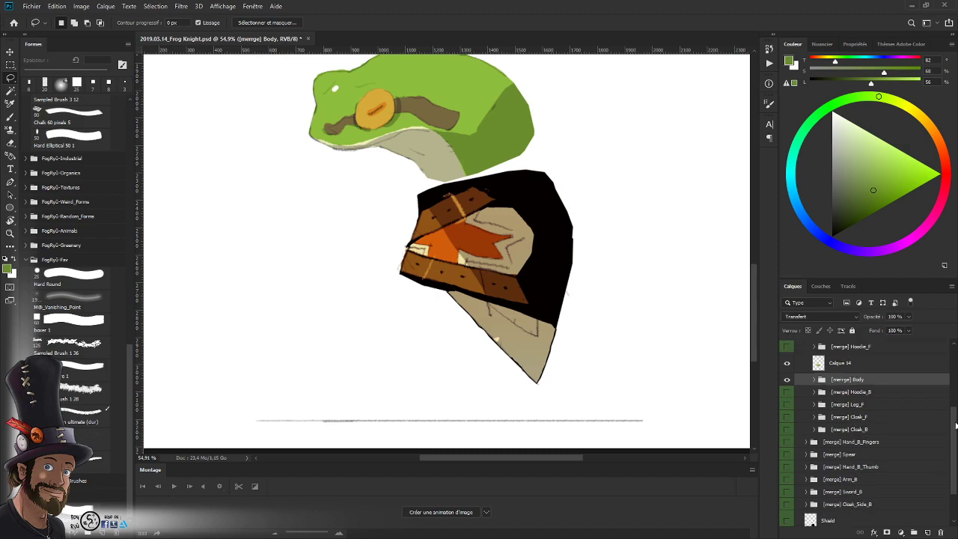
- Label the [merge] Body group green and hide it
right_click(872, 422)
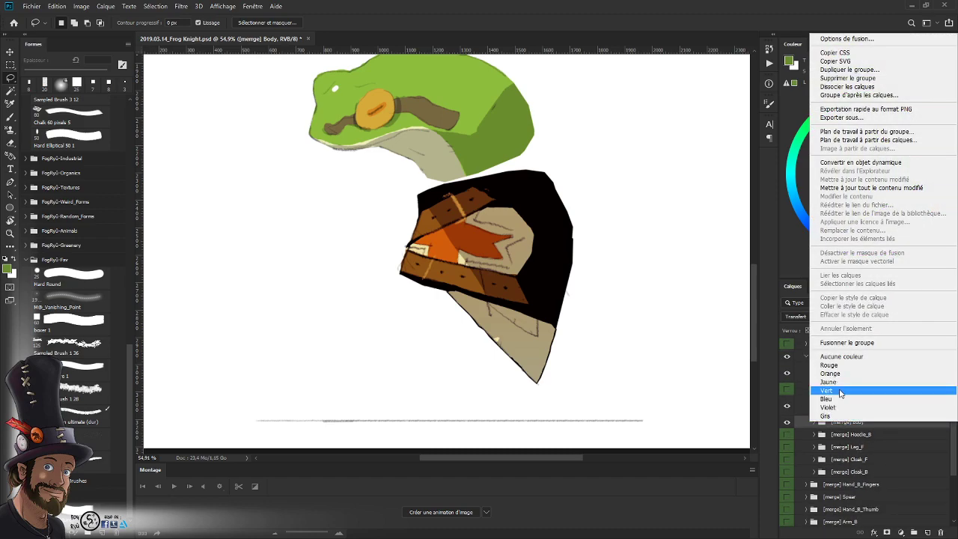
click(835, 390)
click(789, 422)
- Save the frog knight document
key(z)
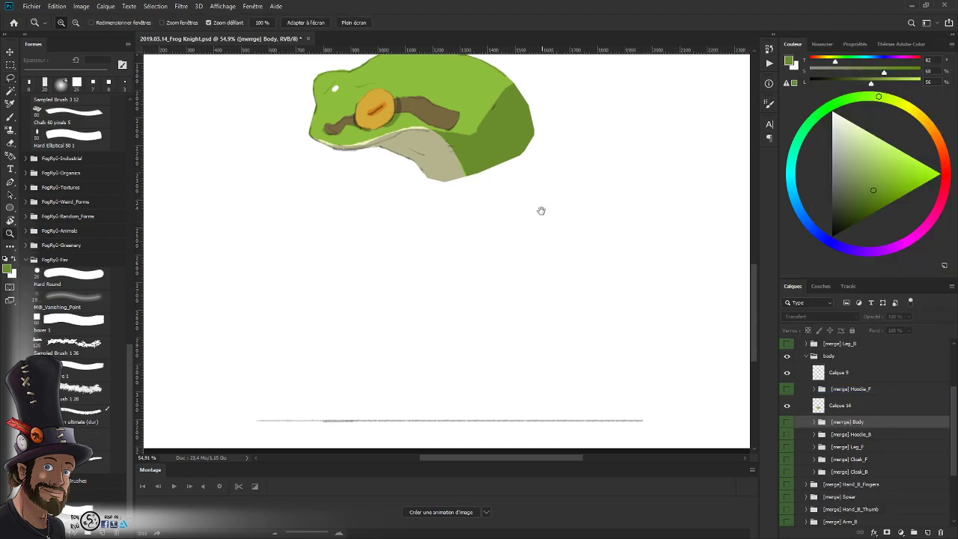
drag(541, 209, 594, 329)
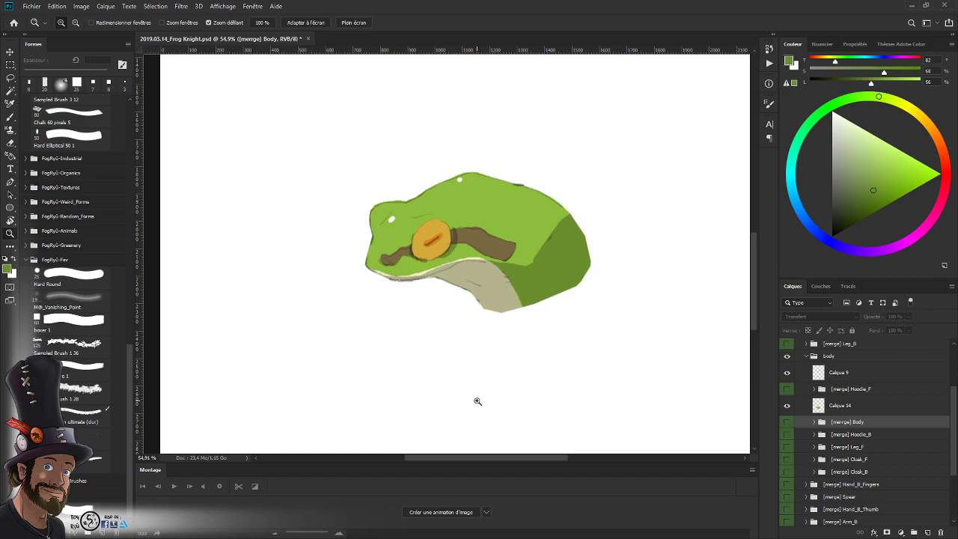
drag(522, 245, 564, 245)
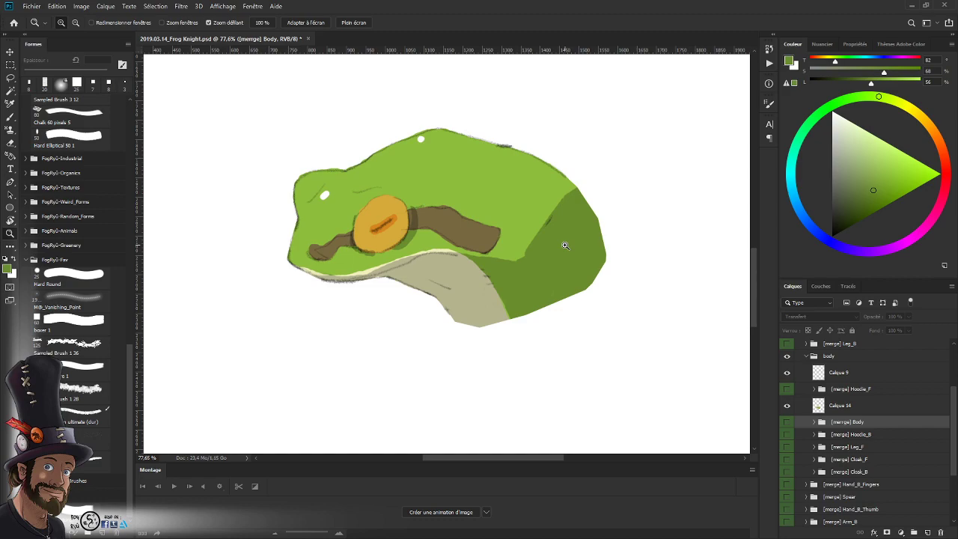
drag(574, 302, 541, 347)
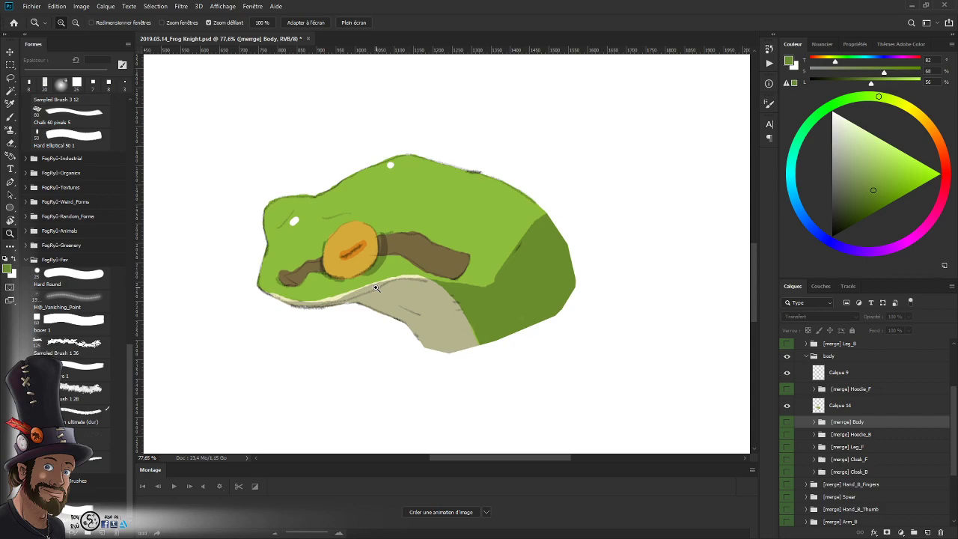
drag(375, 287, 376, 312)
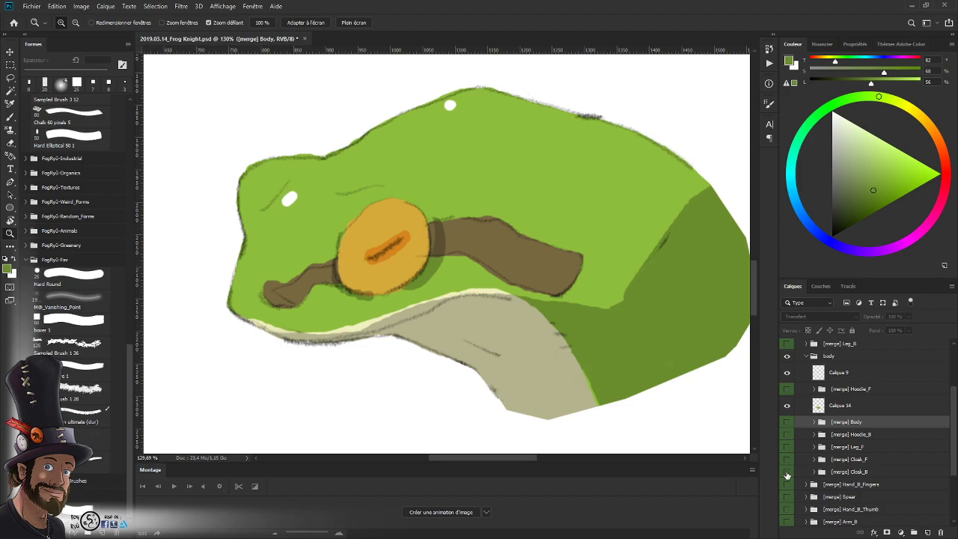
key(ctrl+s)
- Examine the frog's head, focusing on the eye and the brown stripe around it
drag(488, 252, 478, 307)
drag(479, 340, 415, 303)
drag(511, 324, 510, 321)
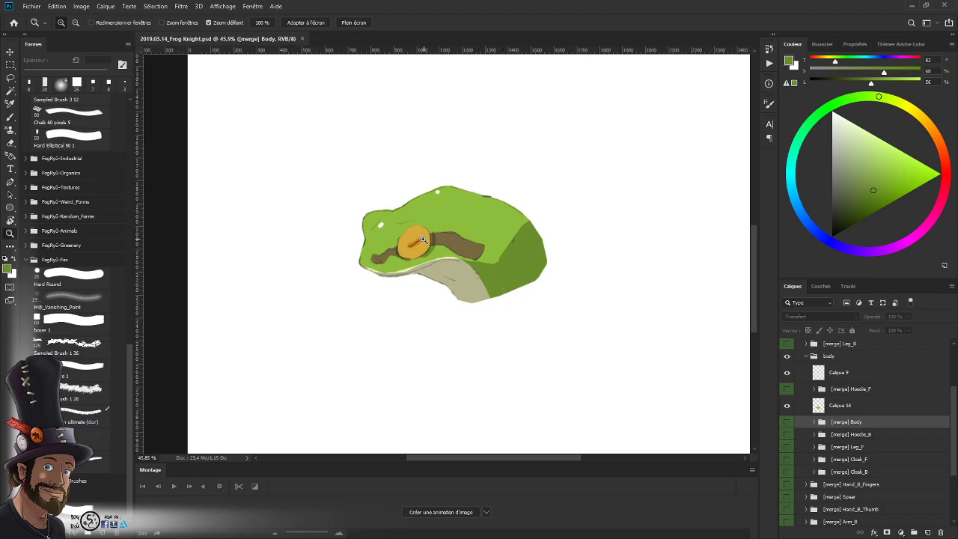
drag(423, 239, 487, 250)
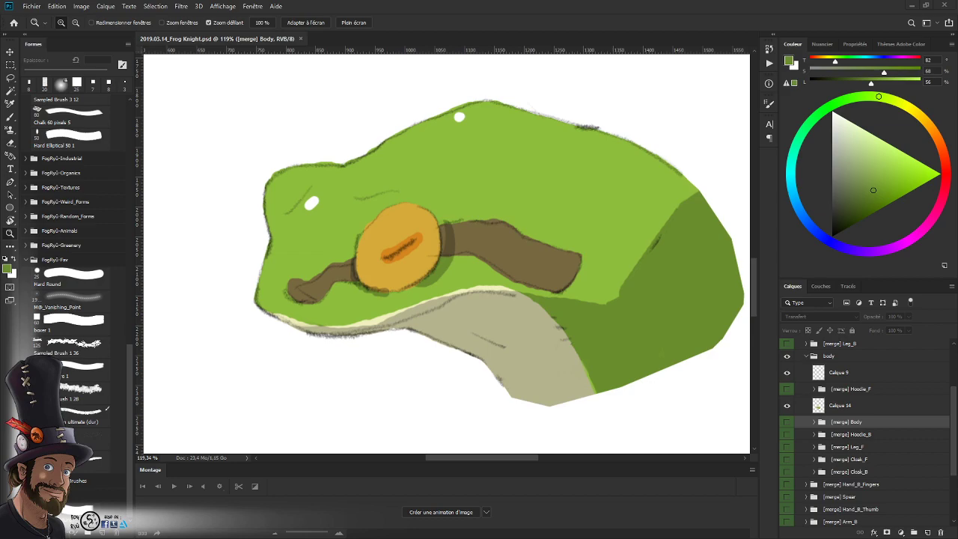
click(474, 253)
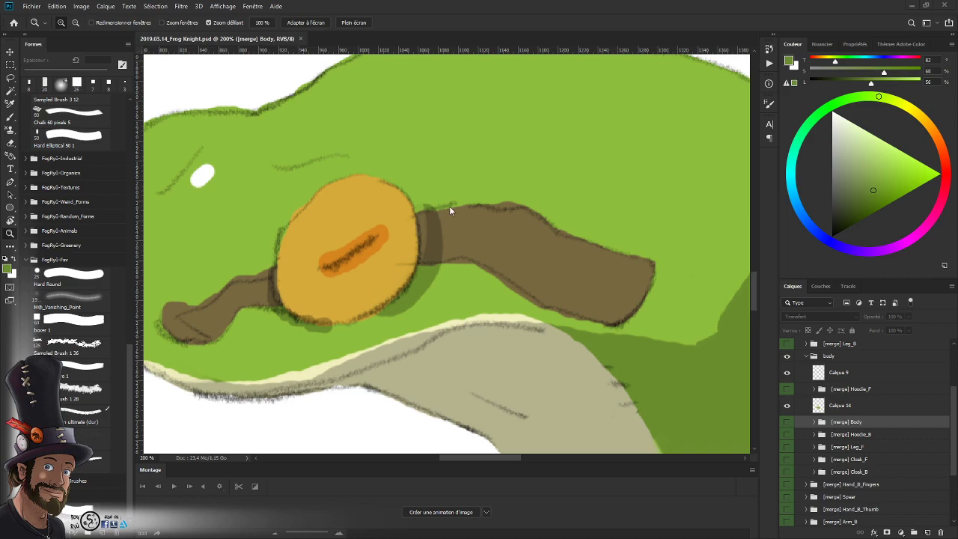
click(486, 243)
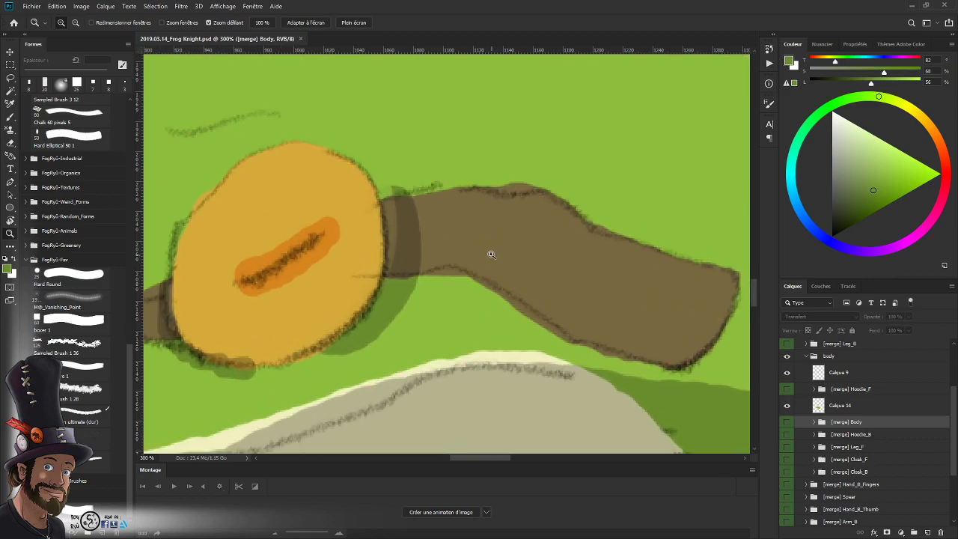
drag(471, 266, 538, 281)
alt+click(537, 280)
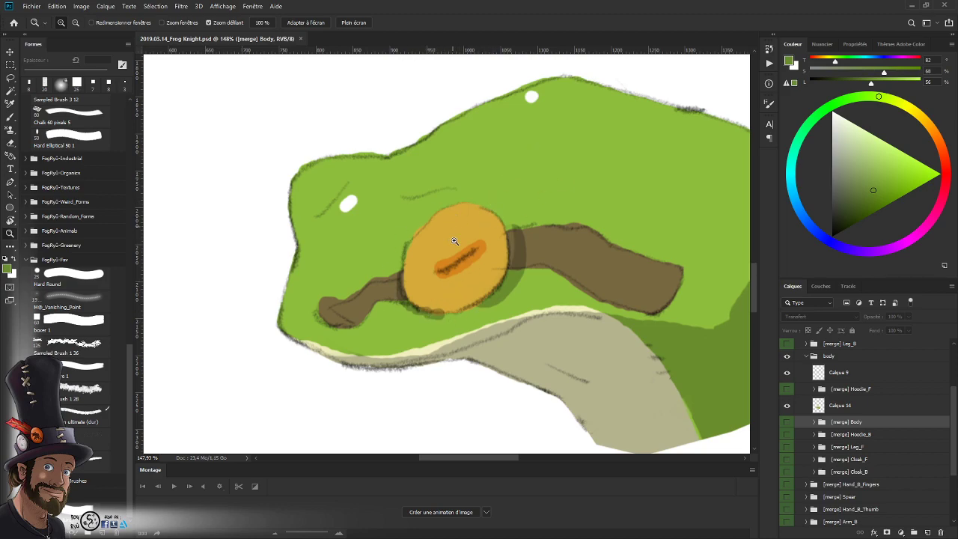
drag(551, 228, 527, 230)
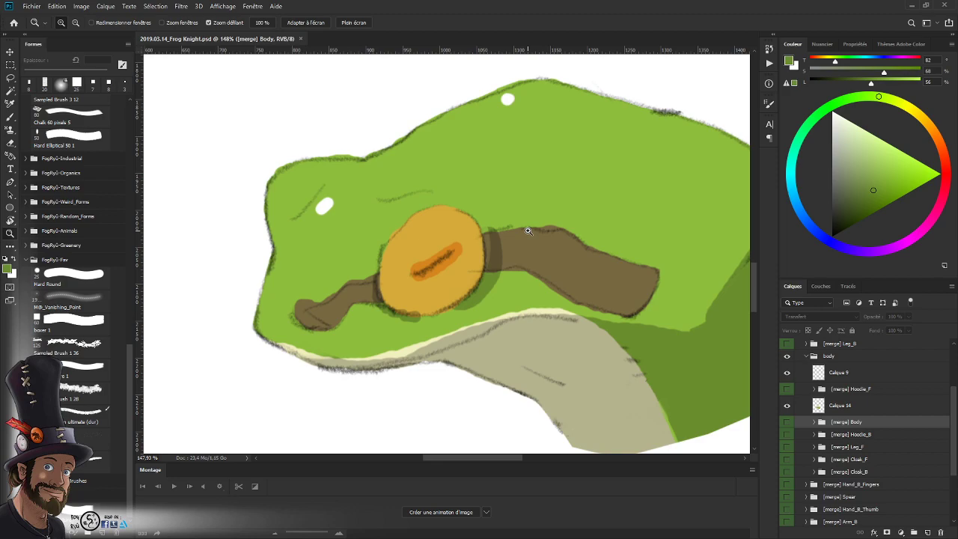
drag(527, 230, 444, 342)
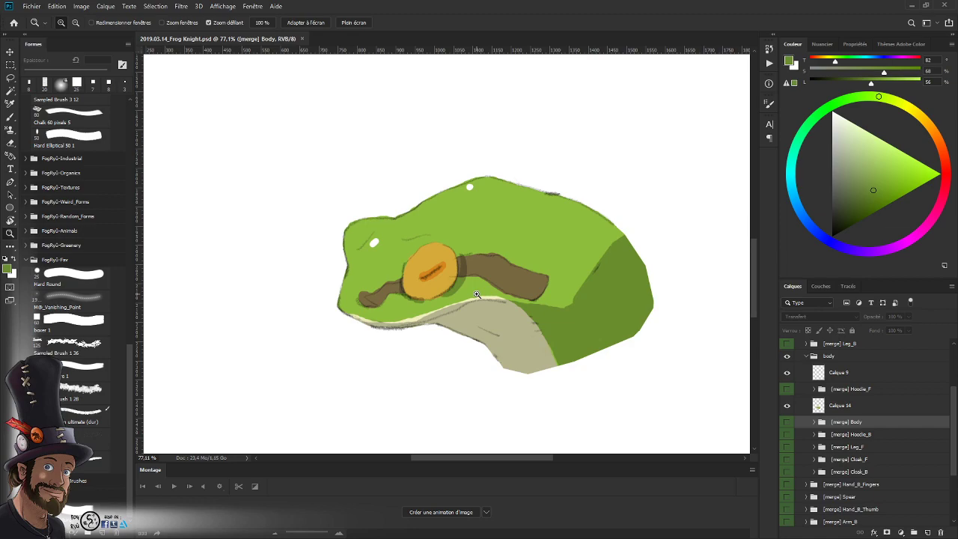
drag(433, 262, 530, 242)
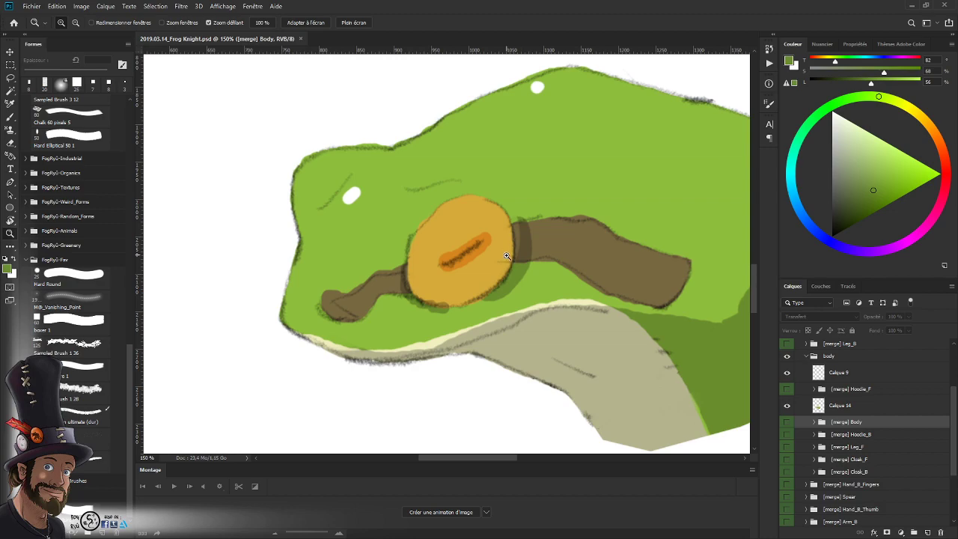
drag(508, 257, 519, 281)
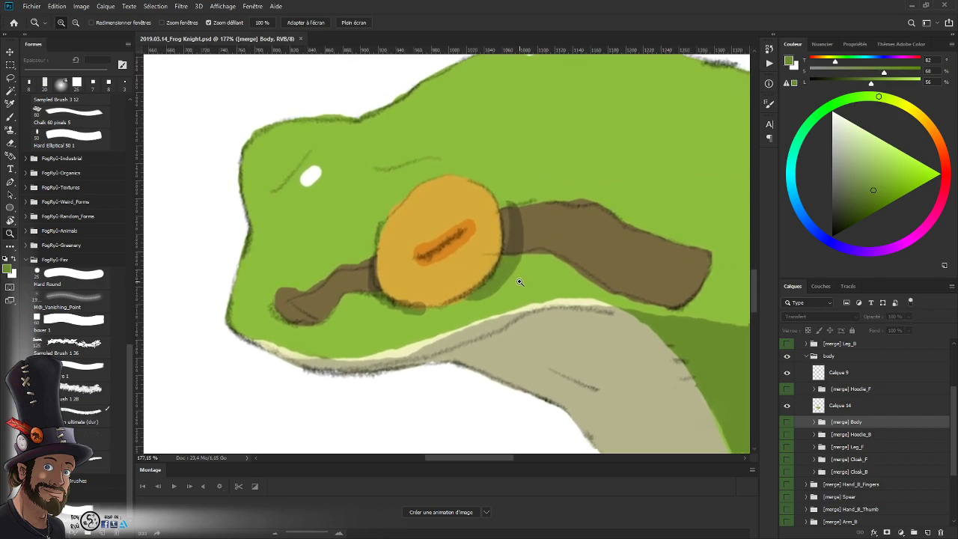
- Add a new layer directly above the [merge] Body group and lasso the eye's upper part, with the head's light green sampled as paint color
click(927, 532)
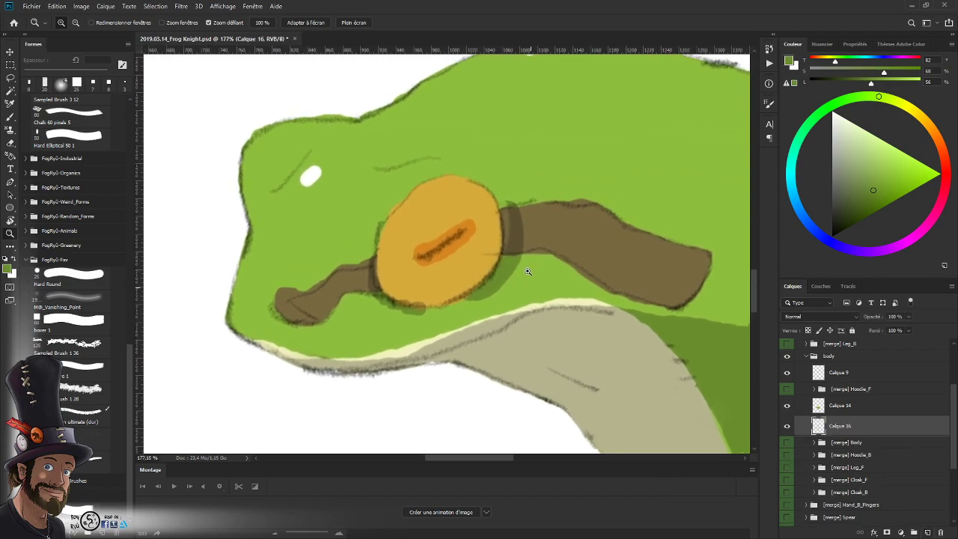
key(b)
alt+click(550, 180)
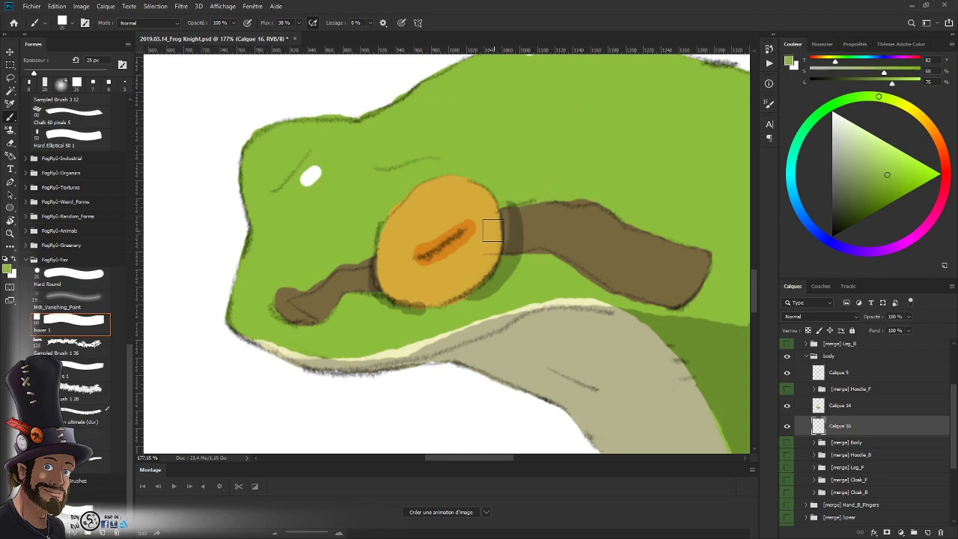
key(l)
click(378, 262)
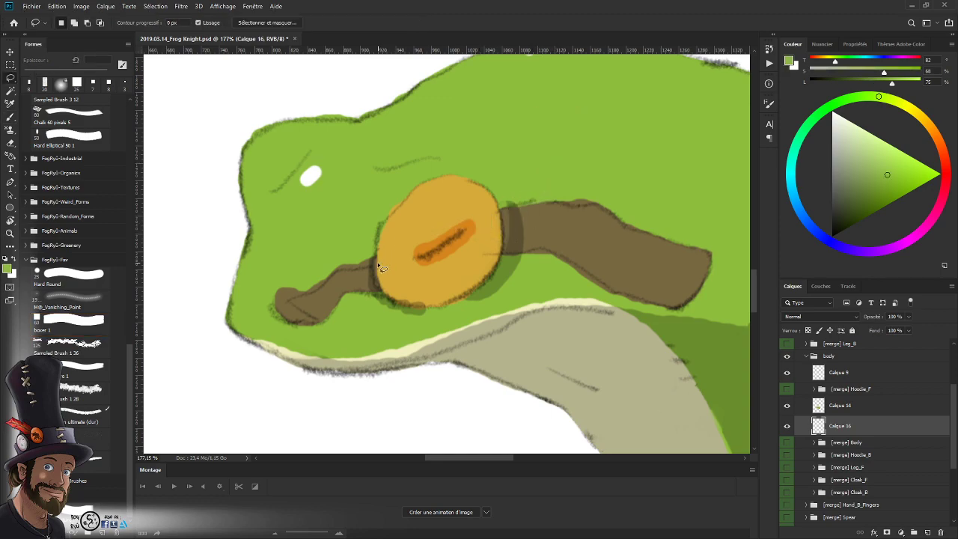
drag(438, 230, 481, 196)
mouse_move(376, 265)
mouse_down()
mouse_move(483, 212)
mouse_move(487, 188)
mouse_move(446, 175)
mouse_move(407, 194)
mouse_move(381, 227)
mouse_move(377, 269)
mouse_up()
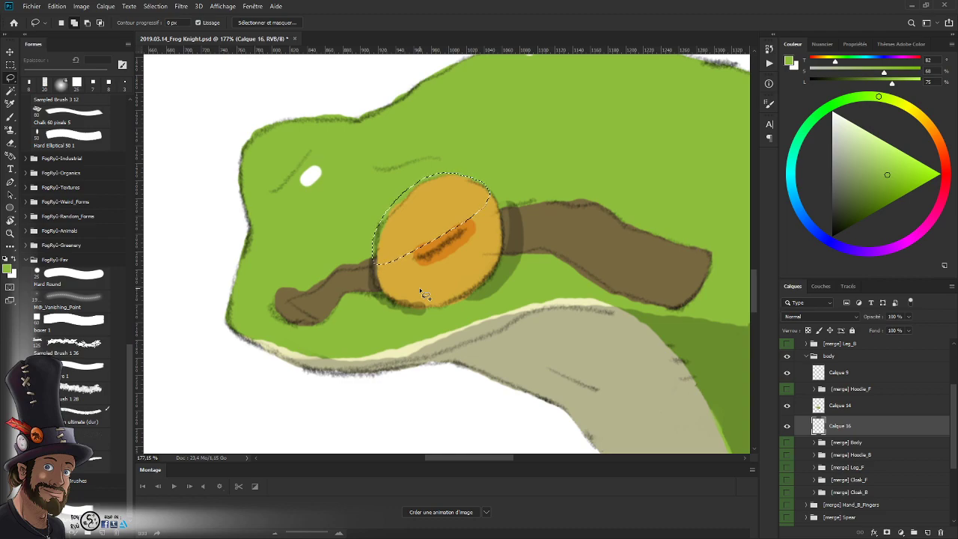
- Toggle the visibility of Calque 9 and Calque 14 to check their contents, and add a new layer directly above Calque 14
click(786, 373)
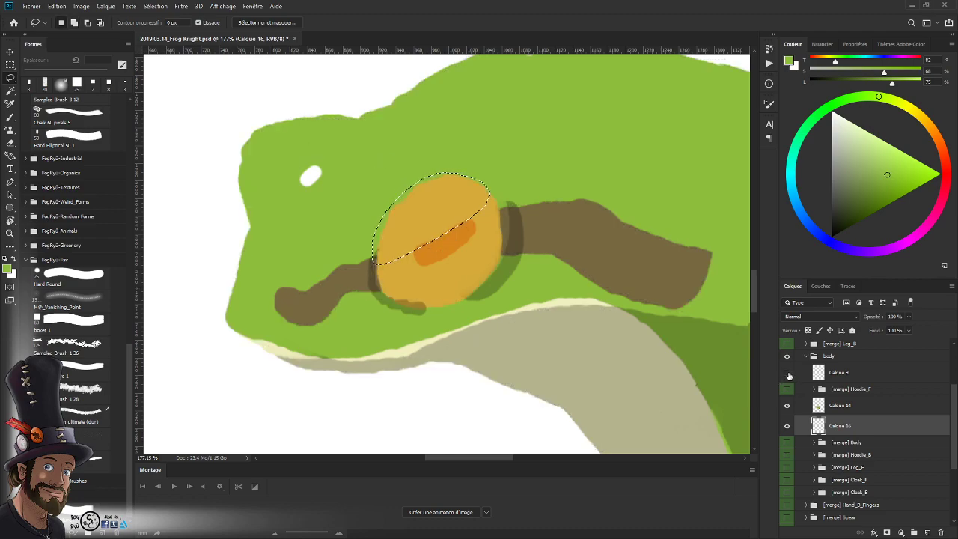
click(787, 372)
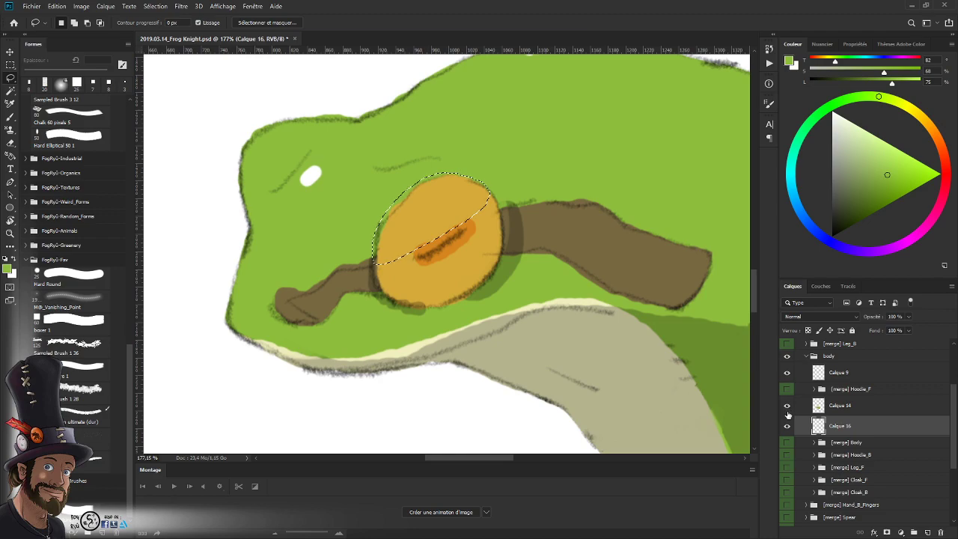
alt+click(786, 405)
alt+click(786, 404)
click(836, 404)
click(786, 371)
click(787, 372)
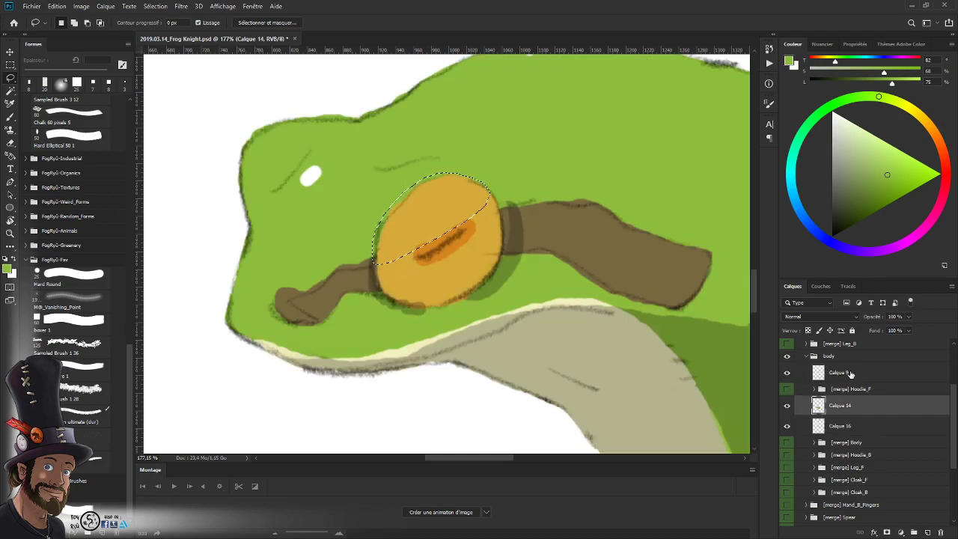
click(846, 375)
click(844, 405)
click(928, 532)
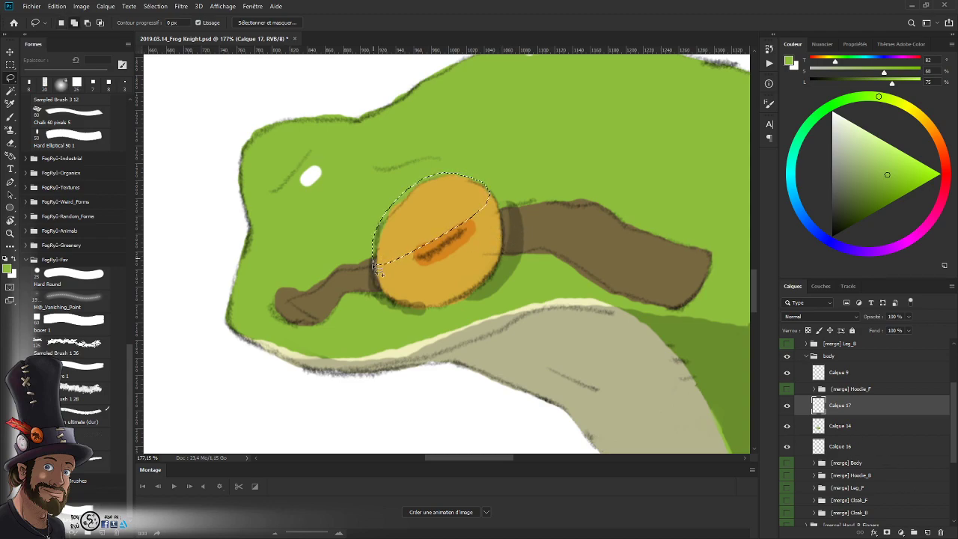
- Extend the lasso selection along the upper eyelid's edge and fill it with the light green to cover the eye's upper part
drag(387, 267, 476, 224)
drag(483, 183, 490, 193)
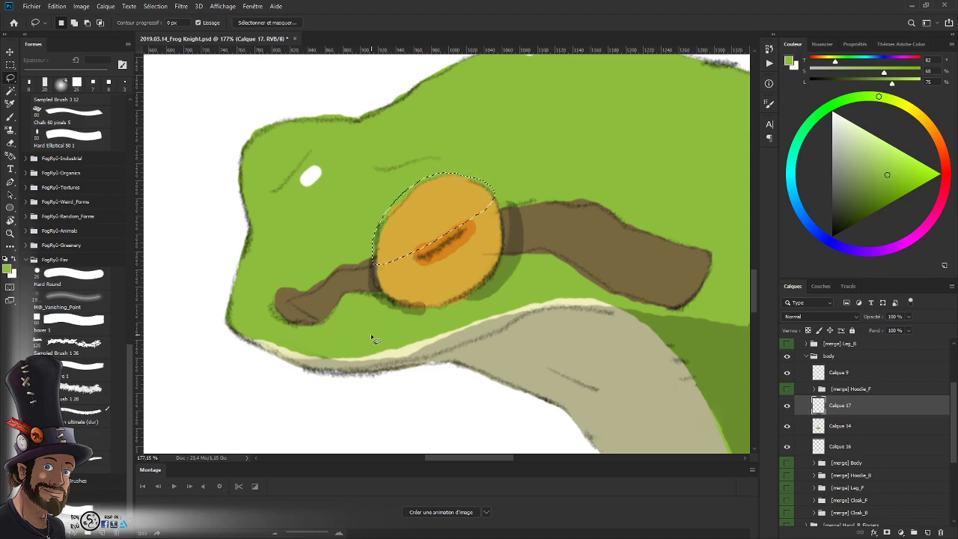
key(shift+F5)
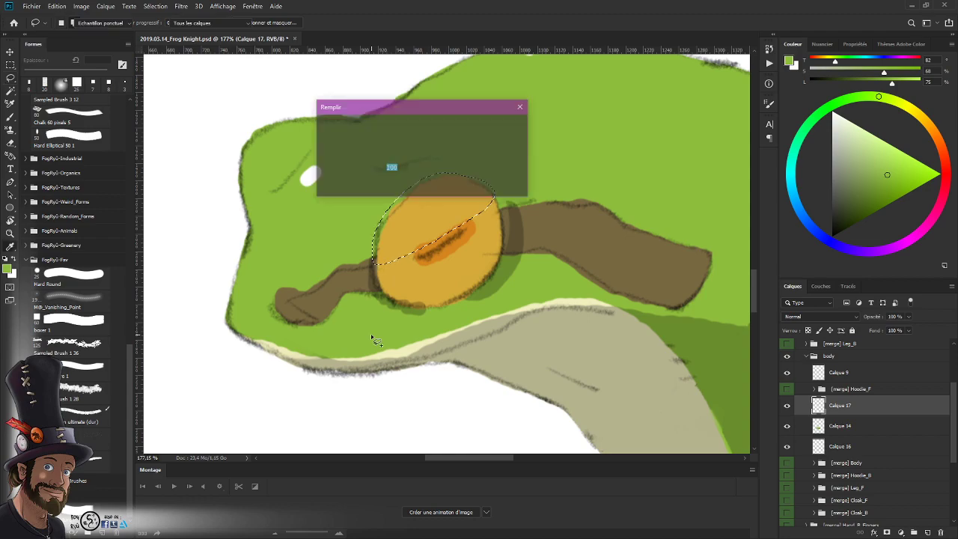
key(Return)
key(ctrl+d)
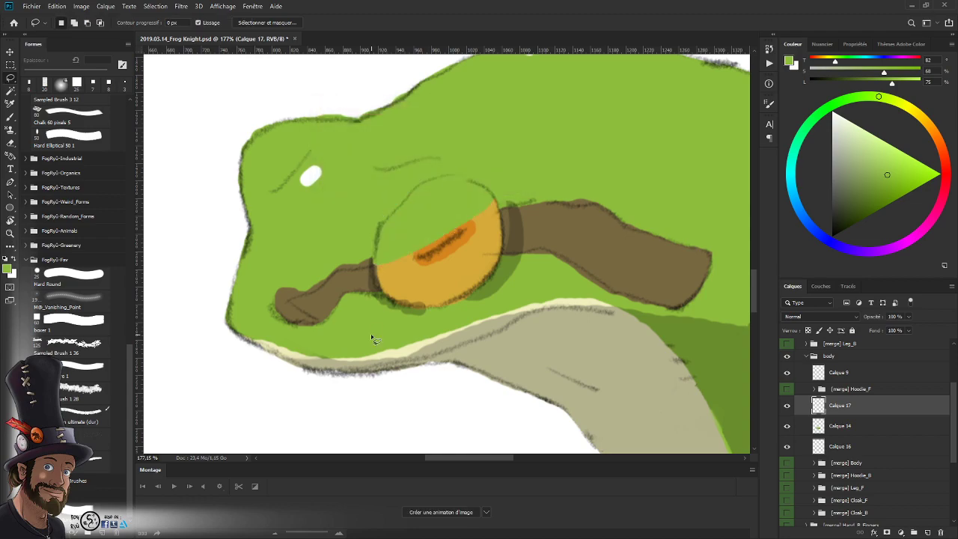
- Lasso the lower part of the frog's eye and fill it with the same light green as a lower eyelid
key(z)
alt+click(536, 258)
drag(536, 258, 537, 258)
key(l)
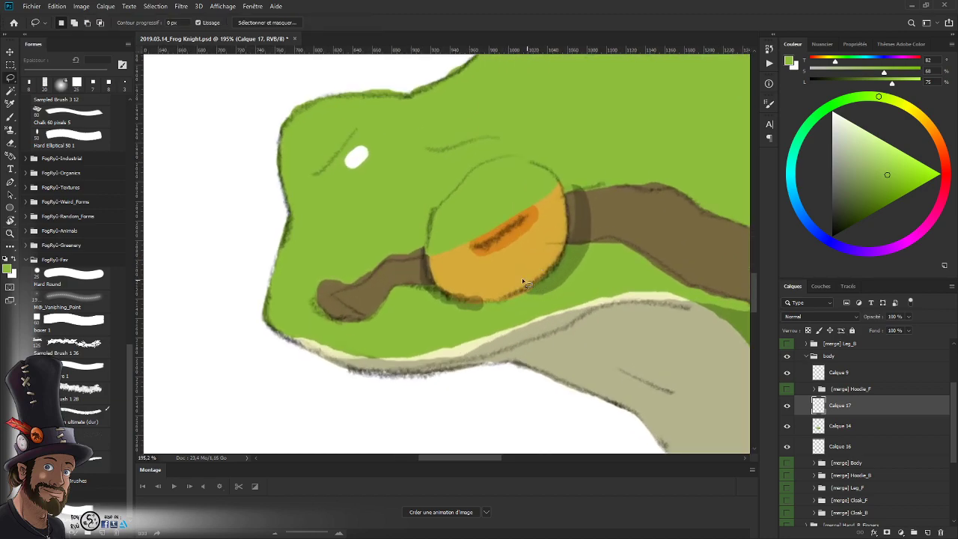
mouse_move(436, 282)
mouse_down()
mouse_move(513, 273)
mouse_move(545, 257)
mouse_move(569, 223)
mouse_move(567, 261)
mouse_move(550, 284)
mouse_move(473, 311)
mouse_move(434, 301)
mouse_up()
key(shift+F5)
key(Return)
key(ctrl+d)
- Load the eyelid layer as a selection and shade the lower eyelid's outer edge with the sampled darker green, using a 6 px brush
key(z)
drag(570, 255, 537, 316)
scroll(524, 320, down, 1)
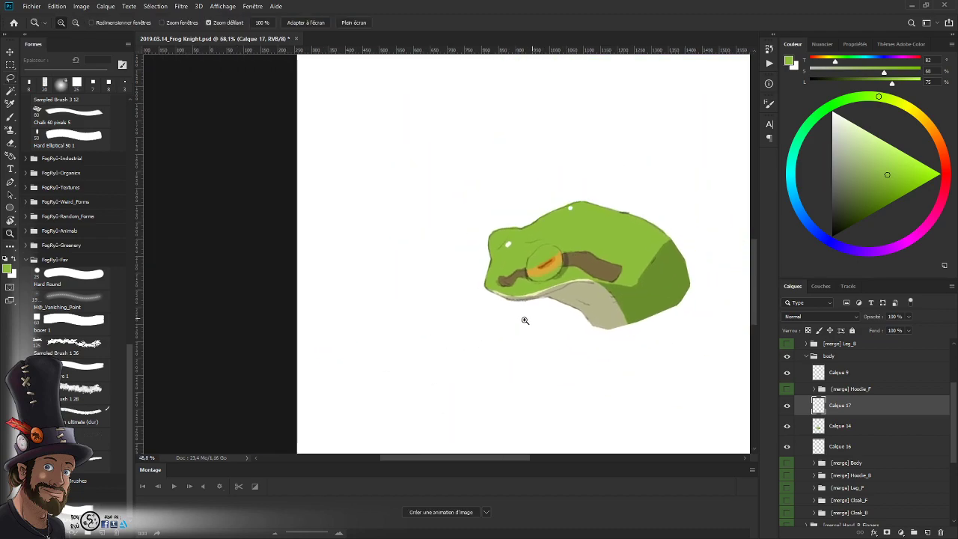
scroll(517, 327, up, 5)
scroll(537, 257, up, 5)
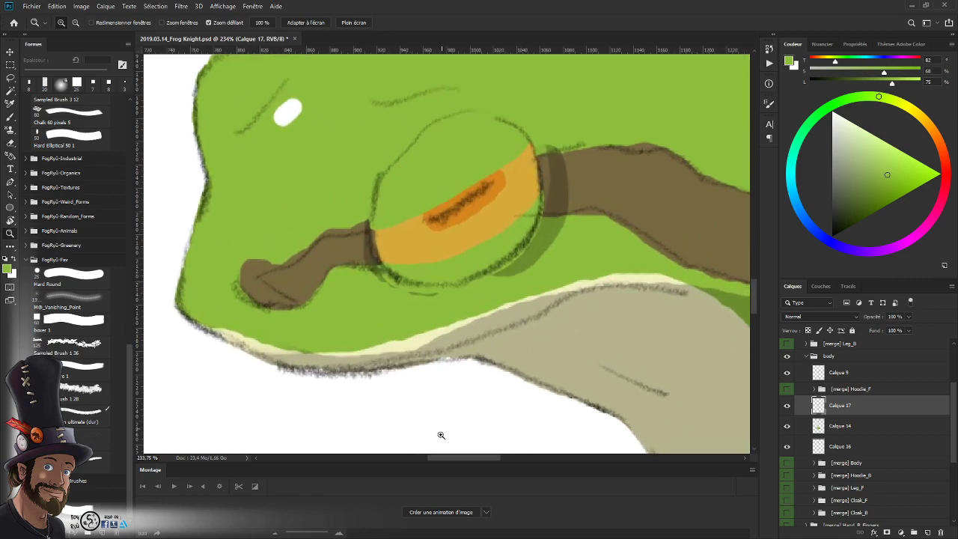
ctrl+click(818, 409)
key(b)
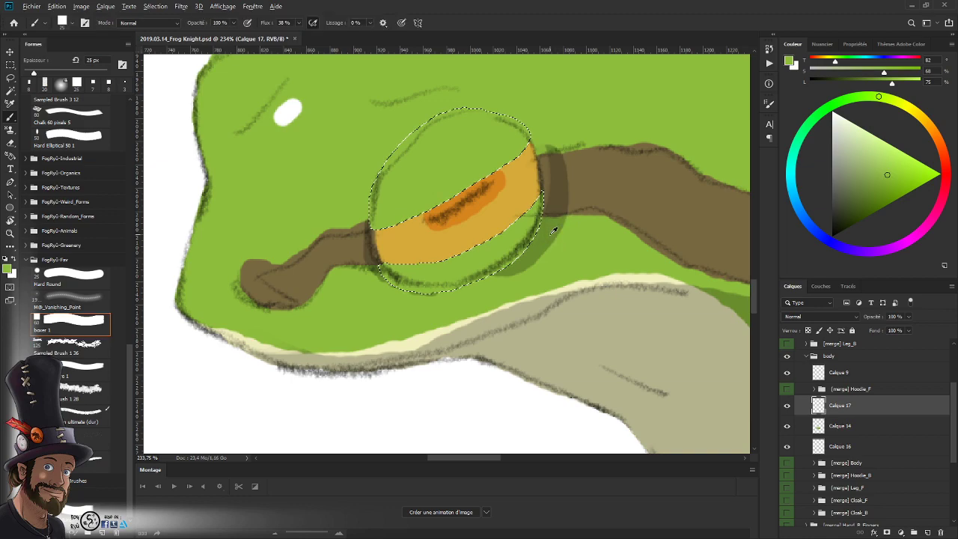
alt+click(546, 228)
key(bracketleft)
key(bracketleft)
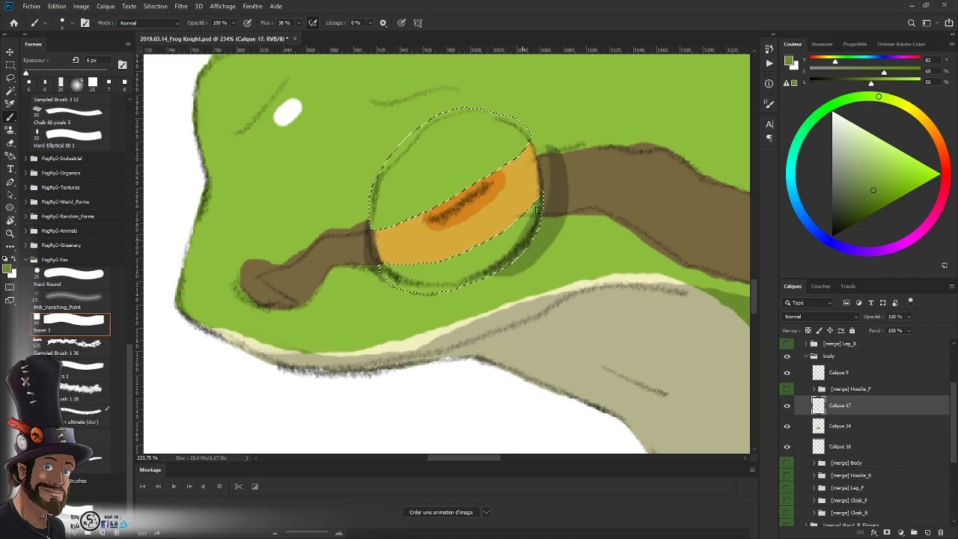
drag(517, 273, 501, 285)
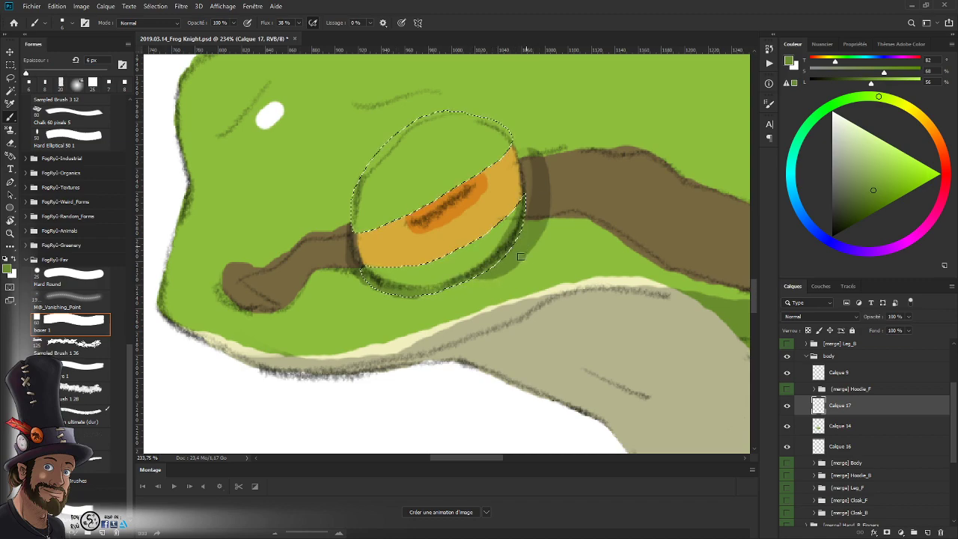
key(ctrl+d)
key(z)
drag(495, 269, 468, 297)
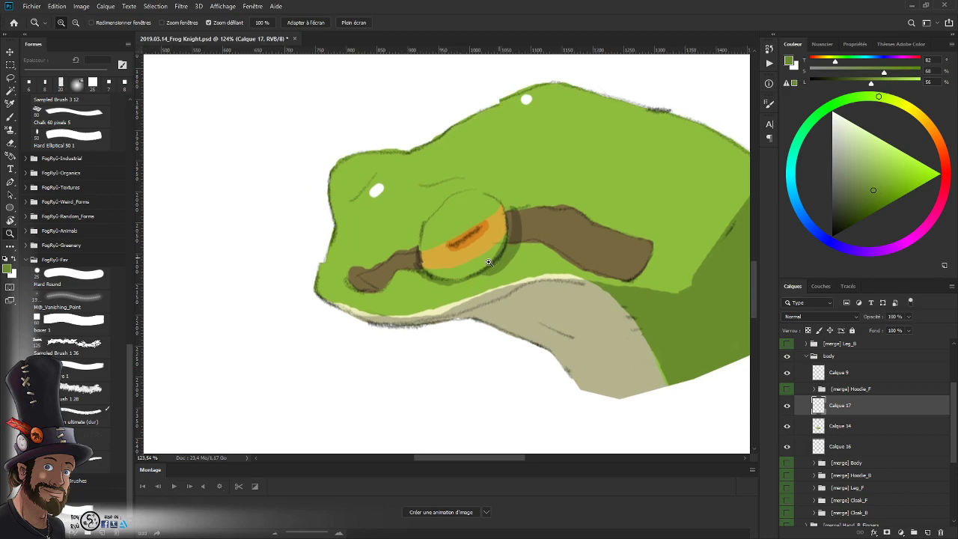
scroll(487, 262, down, 2)
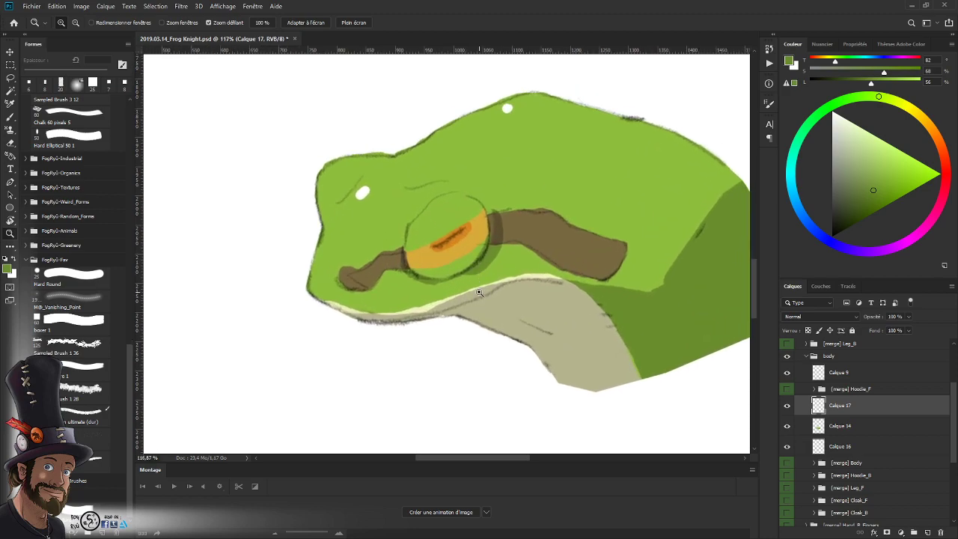
scroll(488, 238, up, 3)
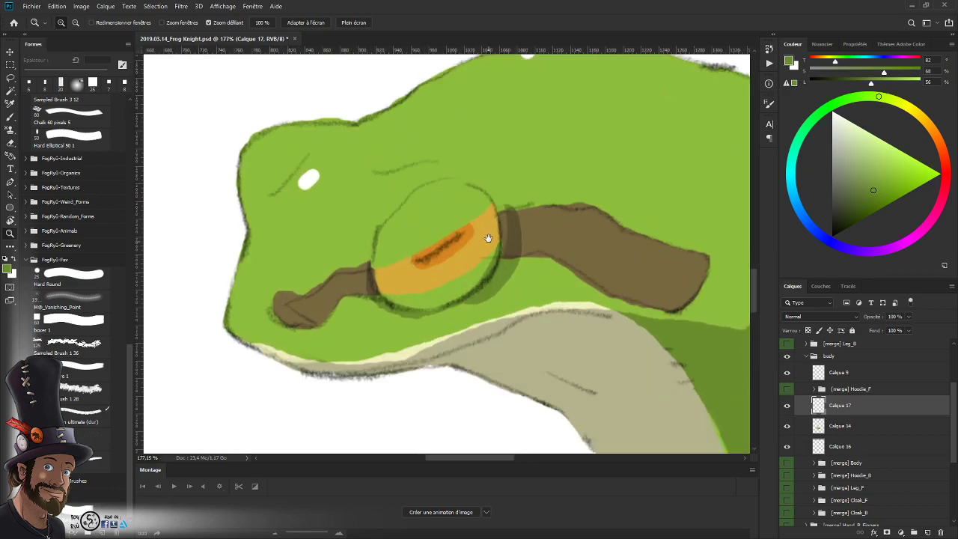
- Load the eyelid layer as a selection and paint a thin darker-green line along the eyelids' inner edges with a 2 px brush
drag(488, 238, 486, 222)
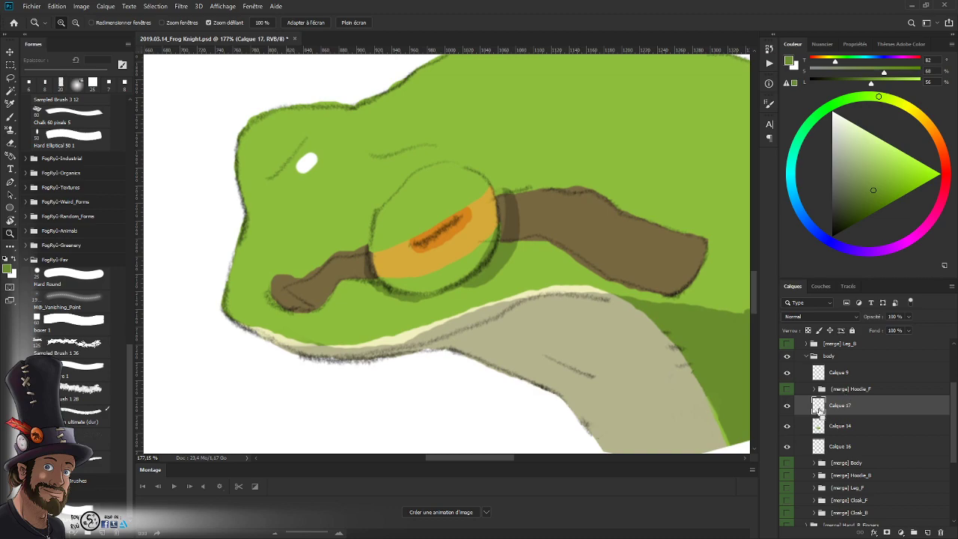
scroll(488, 249, up, 2)
key(b)
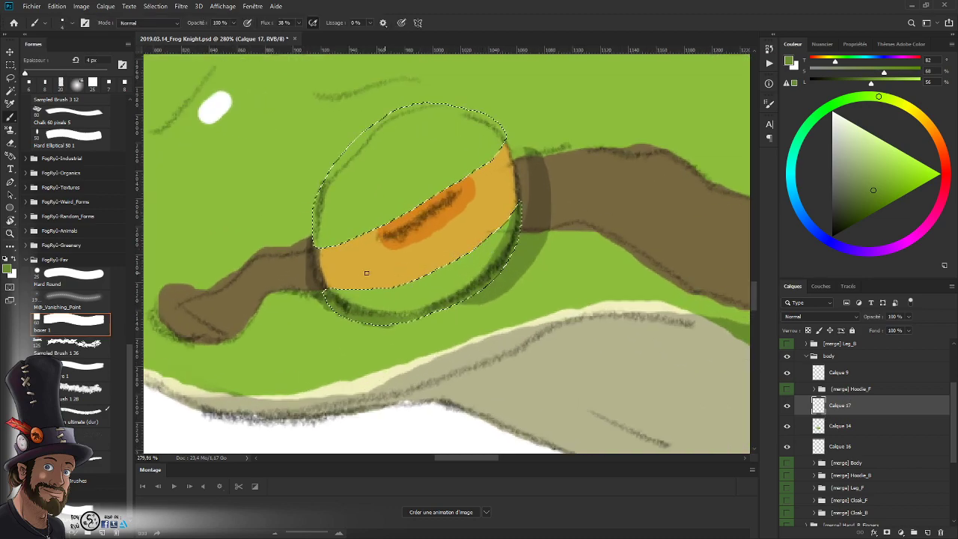
key(r)
mouse_move(522, 155)
mouse_down()
mouse_move(529, 325)
mouse_move(462, 383)
mouse_up()
key(b)
drag(424, 323, 427, 286)
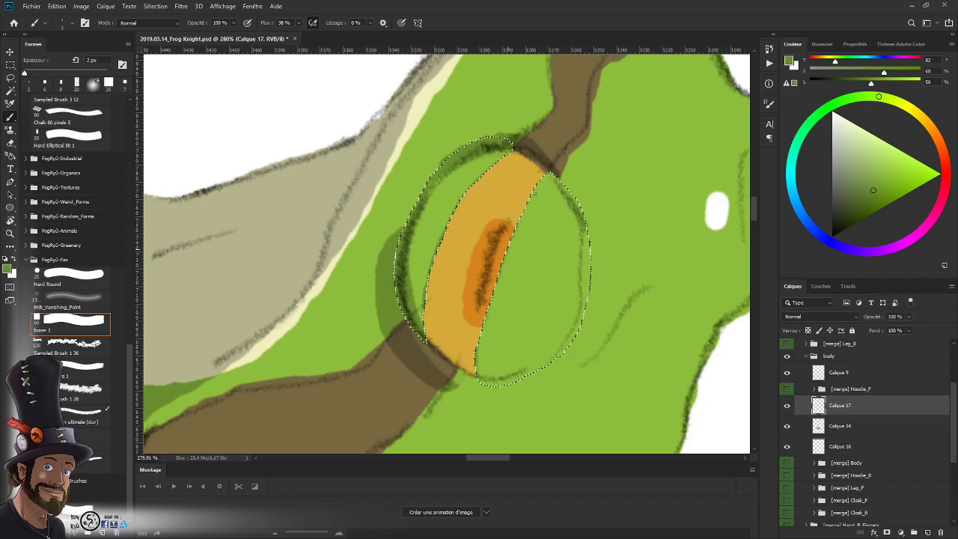
key(ctrl+d)
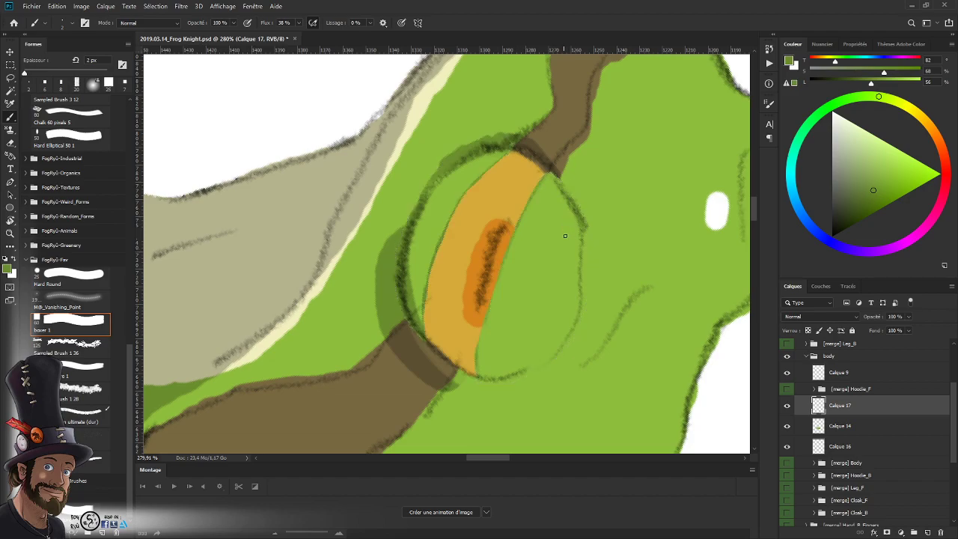
key(Escape)
key(z)
drag(557, 245, 483, 260)
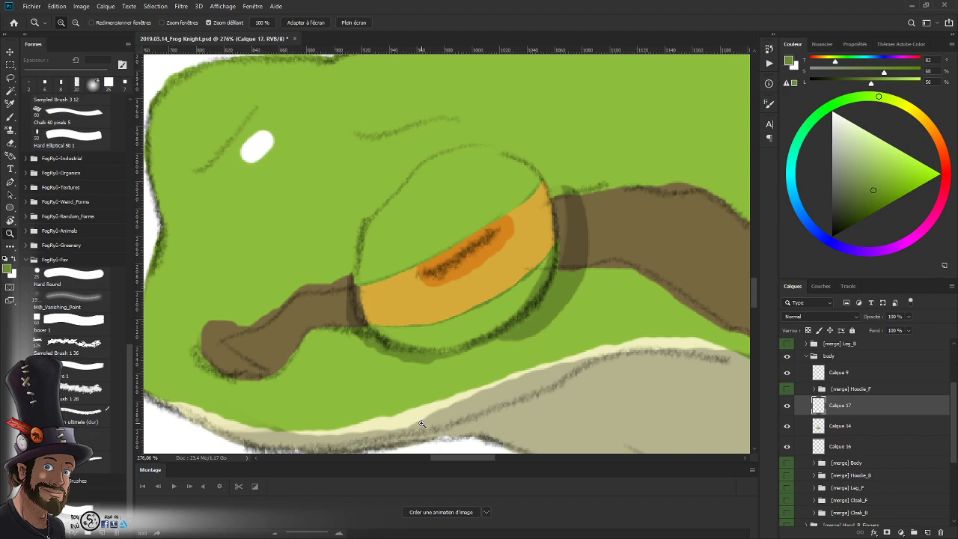
- Load the Calque 17 eyelids as a selection, sample the light green for touching up the lower eyelid, and clear the selection
drag(561, 238, 543, 251)
drag(519, 321, 486, 368)
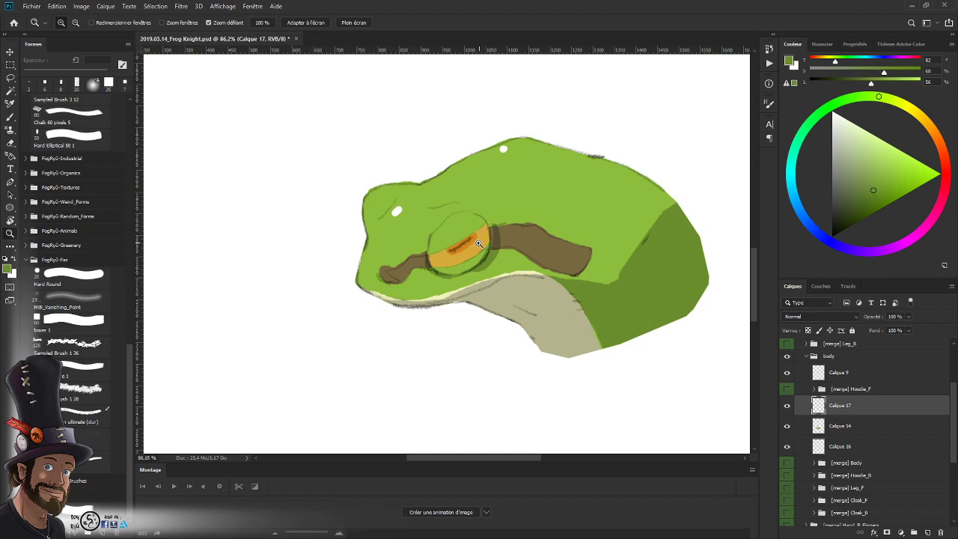
drag(431, 249, 543, 257)
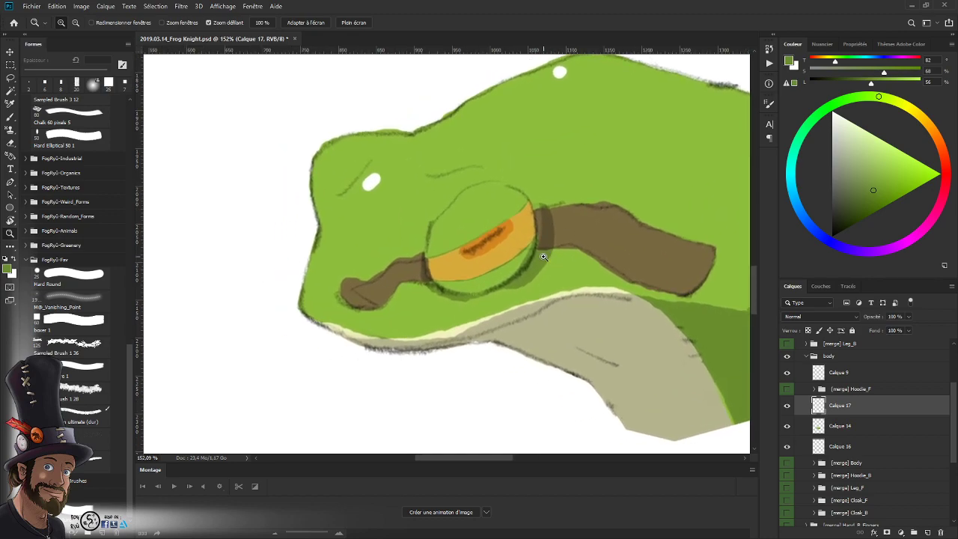
ctrl+click(818, 404)
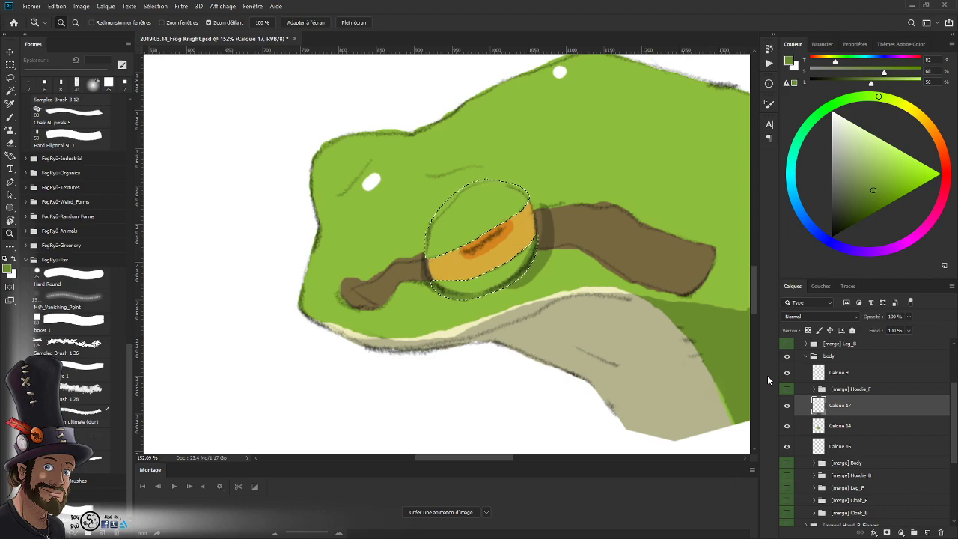
drag(523, 223, 522, 287)
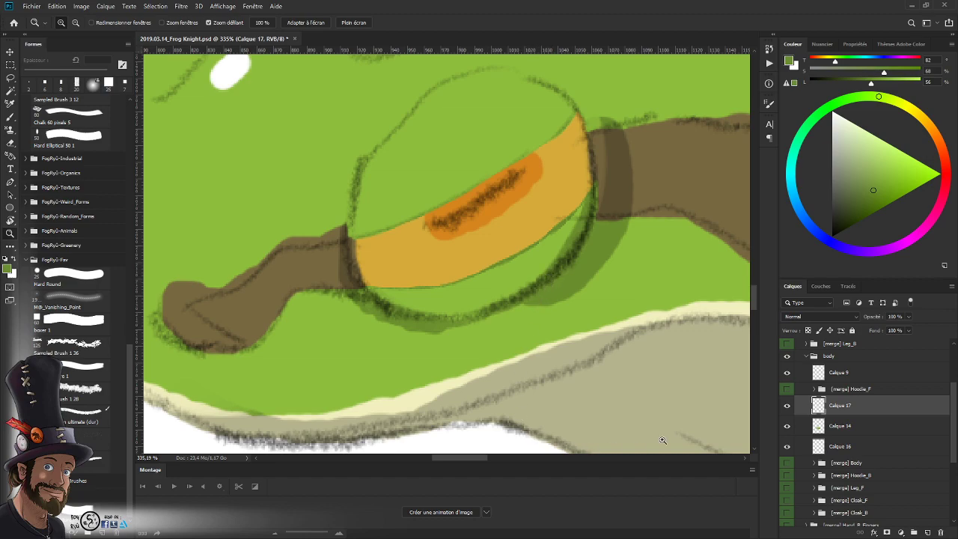
ctrl+click(818, 404)
key(b)
alt+click(545, 246)
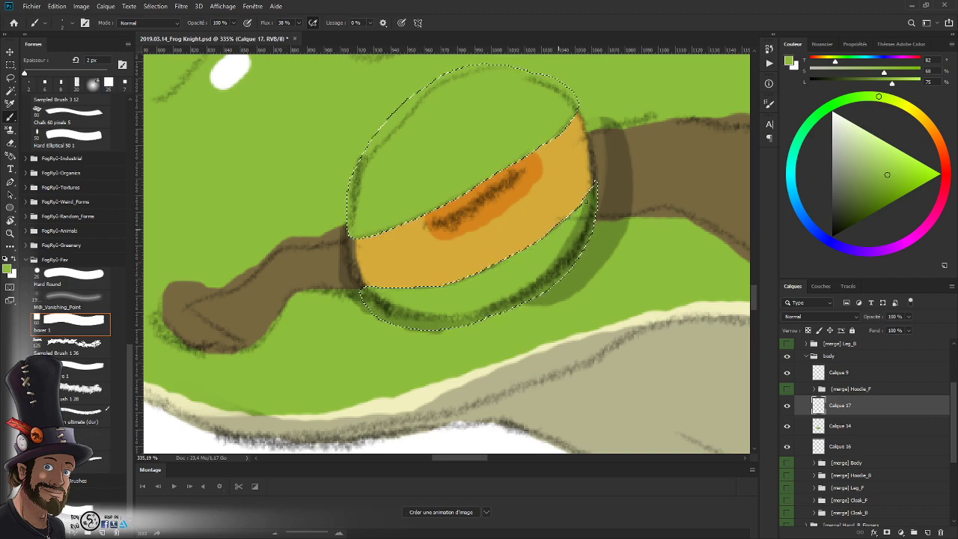
key(ctrl+d)
key(z)
drag(562, 240, 494, 316)
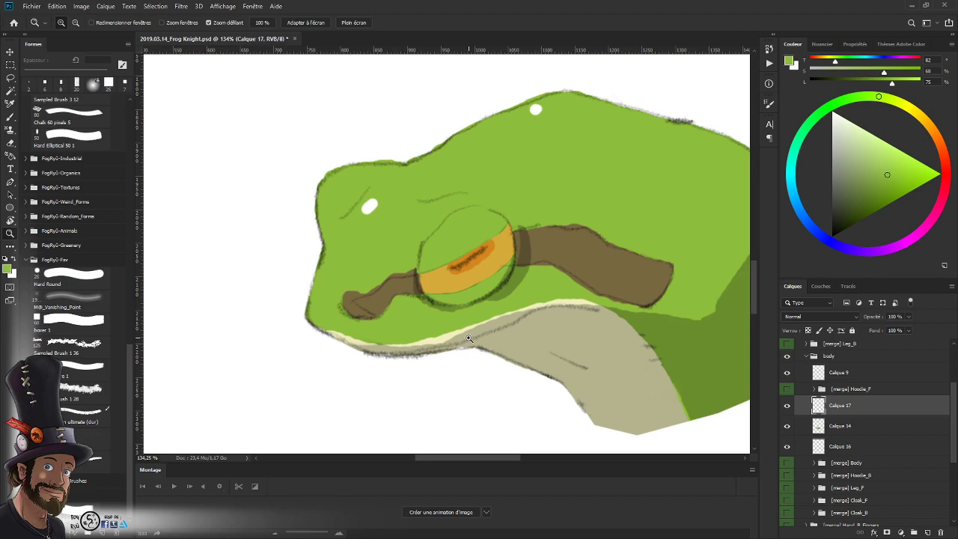
- Hide Calque 17, select the orange eye on Calque 14 with the Magic Wand, and move it in place onto a new layer
click(786, 405)
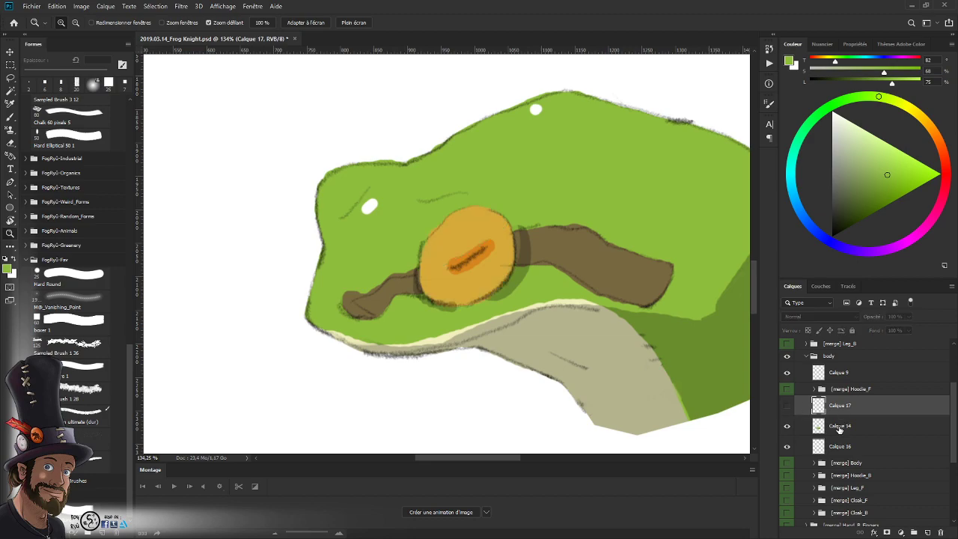
click(838, 426)
scroll(478, 280, up, 3)
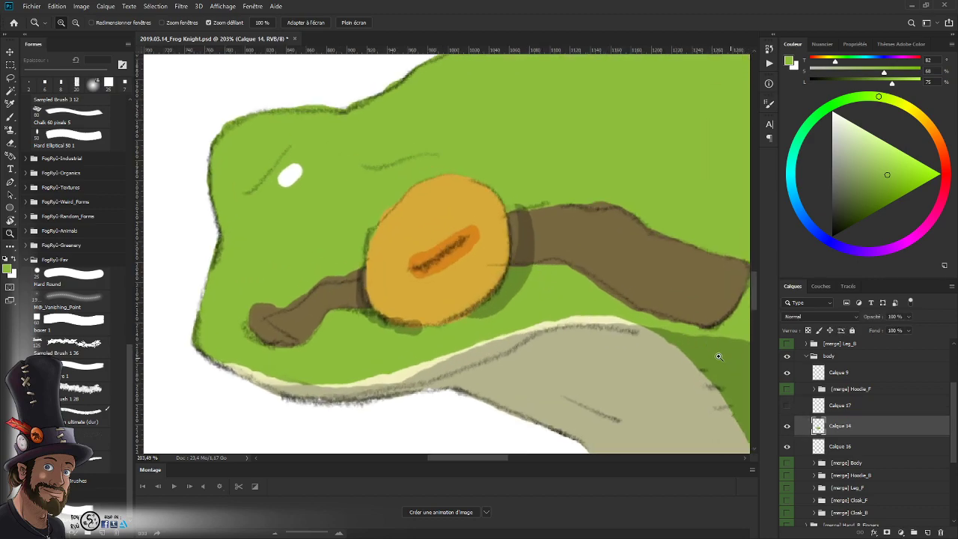
click(479, 281)
key(w)
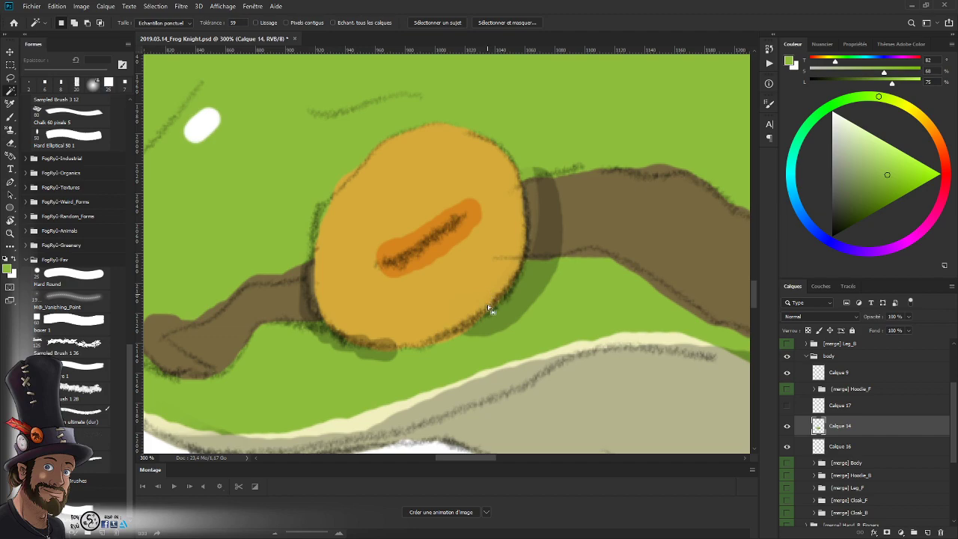
click(489, 310)
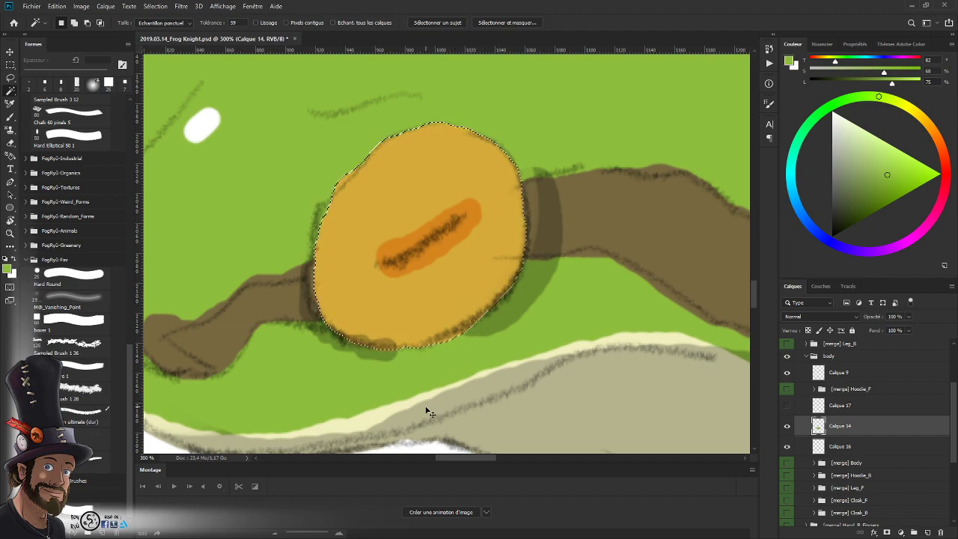
key(Delete)
key(ctrl+d)
key(ctrl+shift+v)
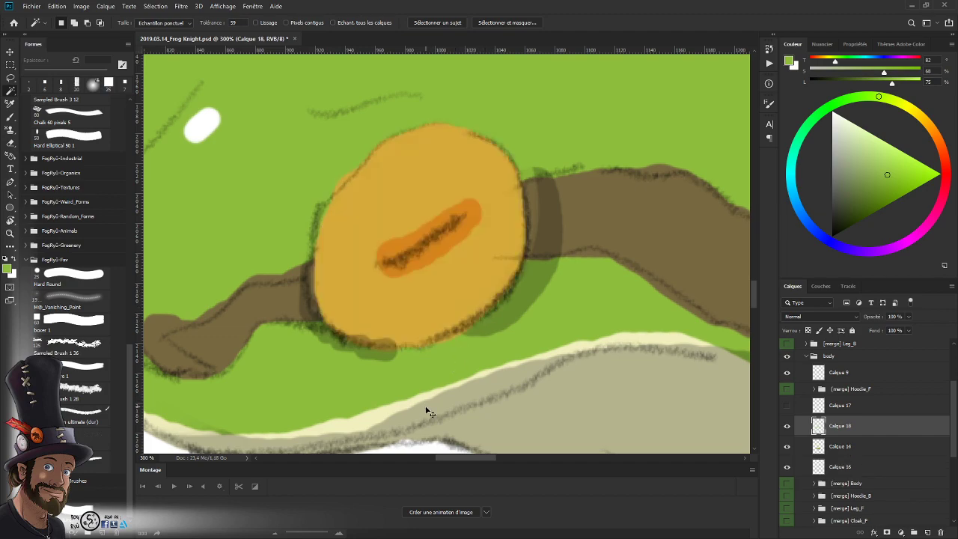
- Hide the Calque 9 sketch, toggle the separated eye layer Calque 18 to check the cut-out, and leave it hidden
click(786, 427)
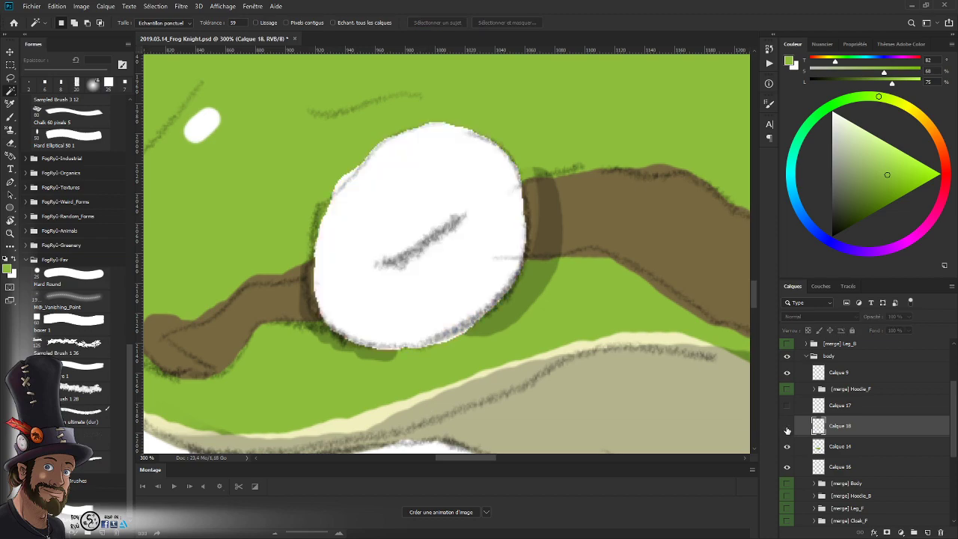
click(786, 427)
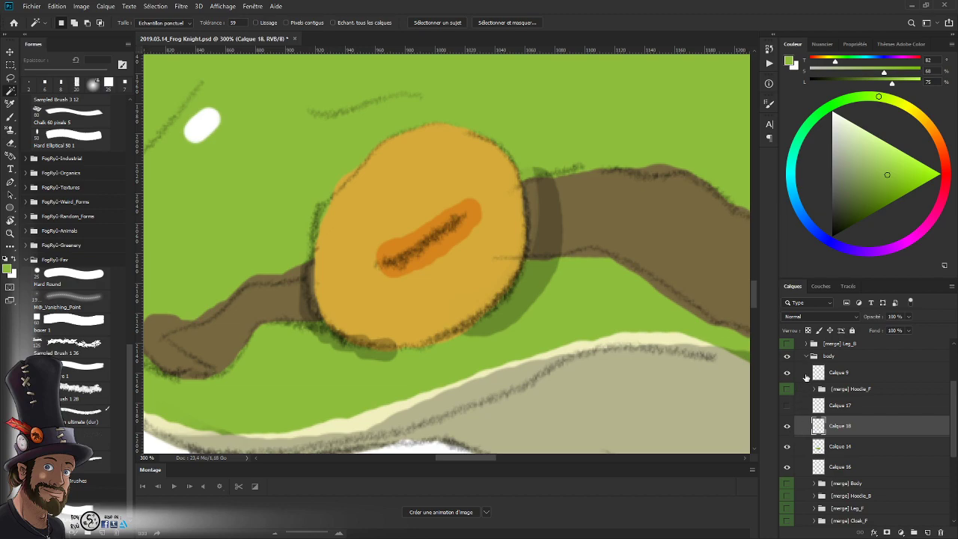
click(786, 371)
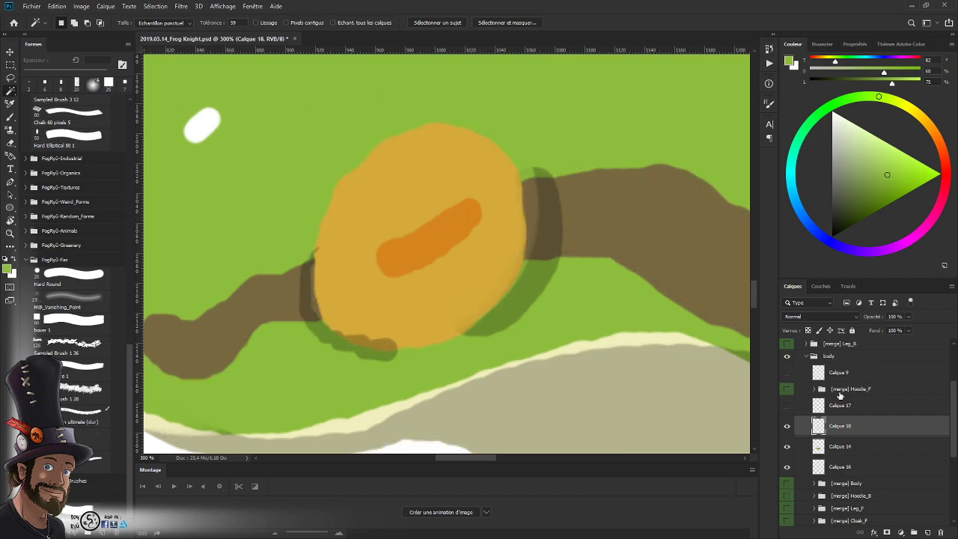
click(787, 426)
click(788, 426)
click(787, 426)
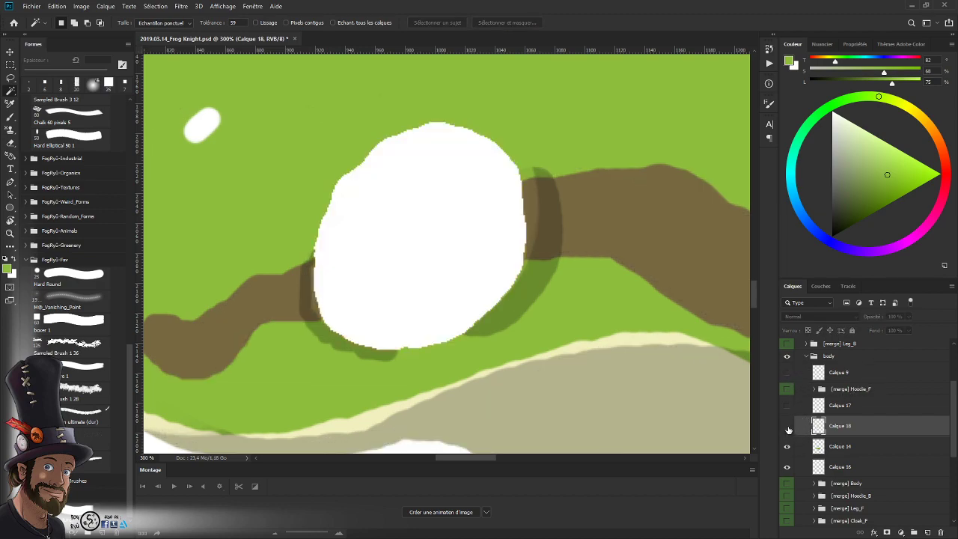
click(787, 427)
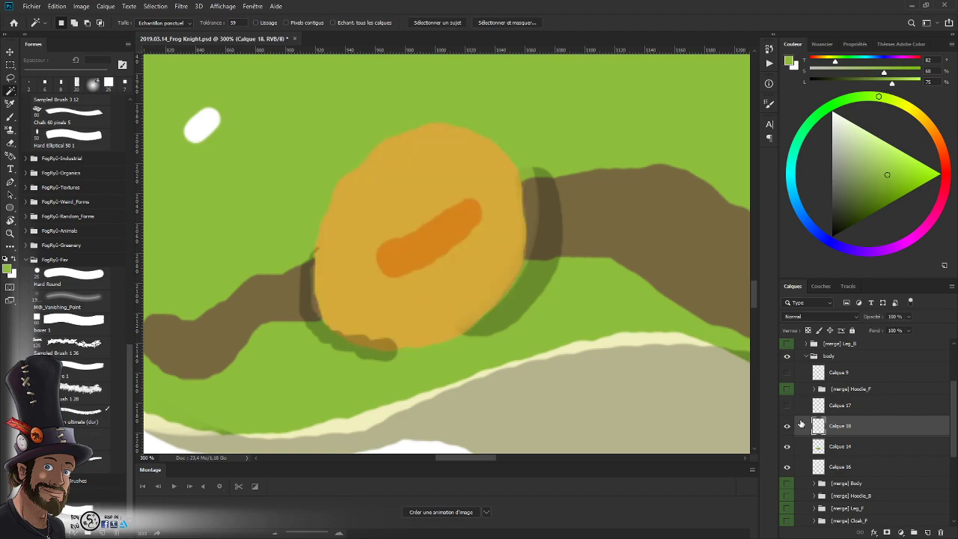
click(787, 428)
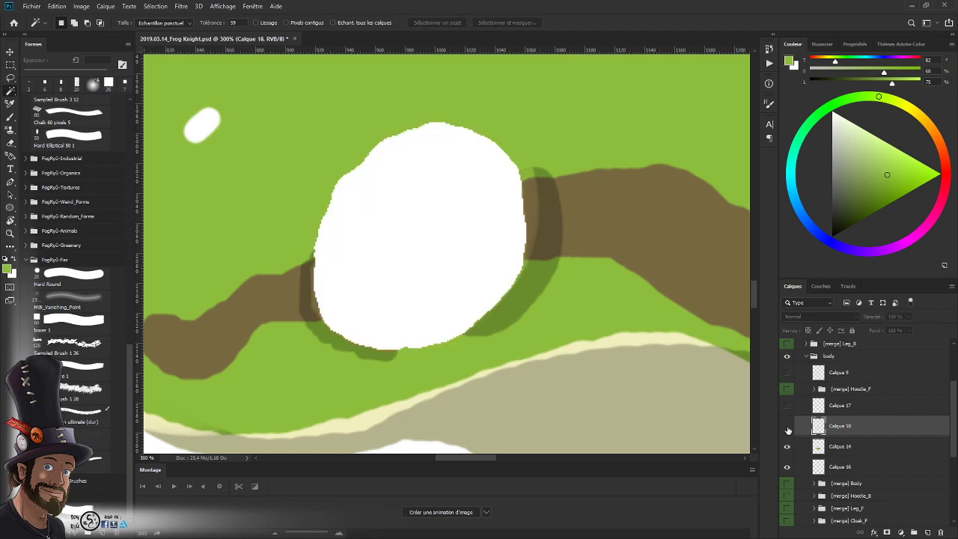
- On Calque 14, sample the light green and brush it along the eye hole's edge just below the rear brown stripe
click(842, 447)
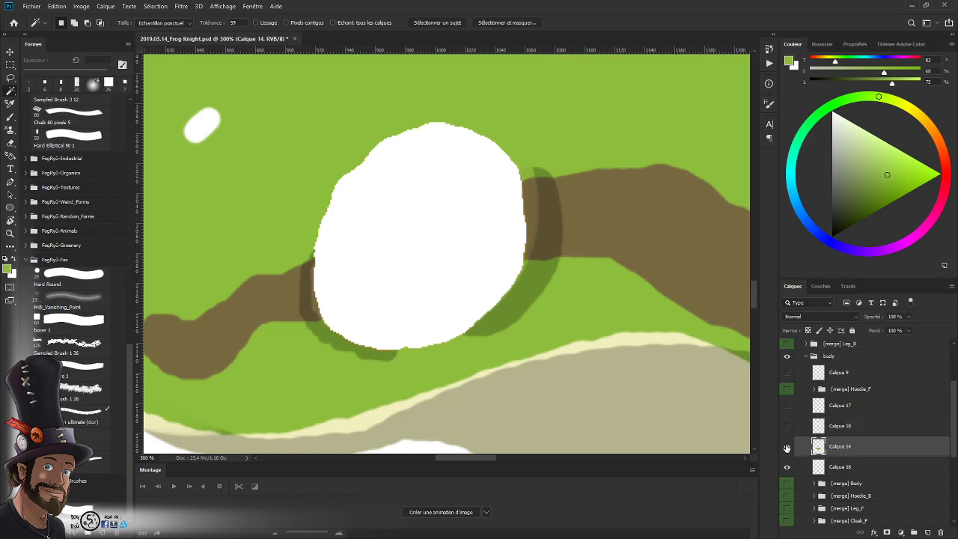
key(r)
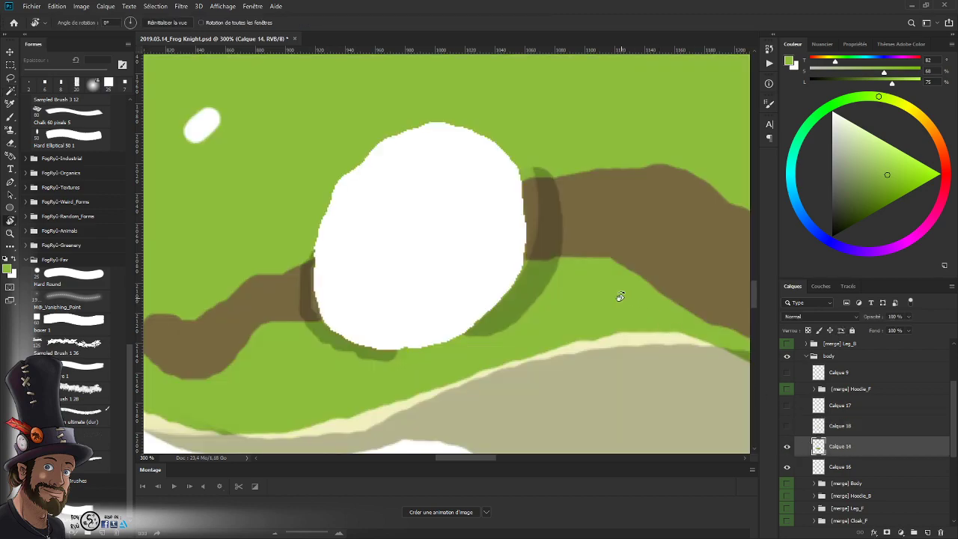
mouse_move(620, 295)
mouse_down()
mouse_move(641, 241)
mouse_move(612, 186)
mouse_up()
key(b)
alt+click(609, 190)
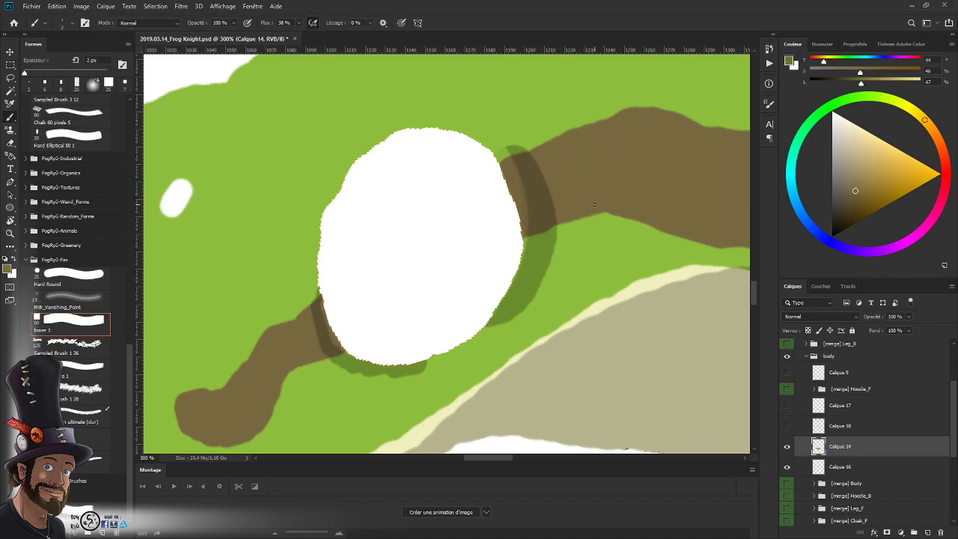
alt+click(573, 256)
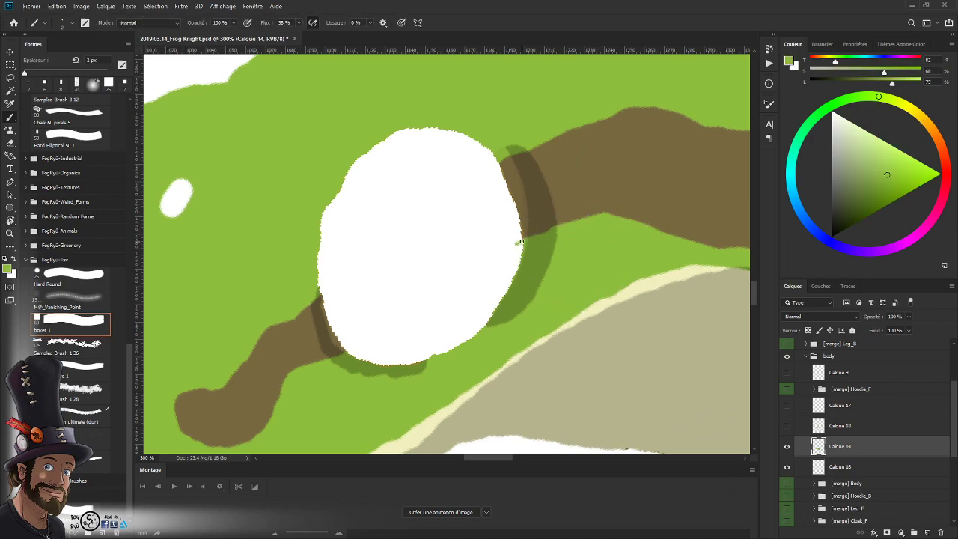
drag(521, 241, 516, 261)
- Lasso around the empty eye hole on Calque 14 and fill it with the light green, closing the gap in the skin
key(l)
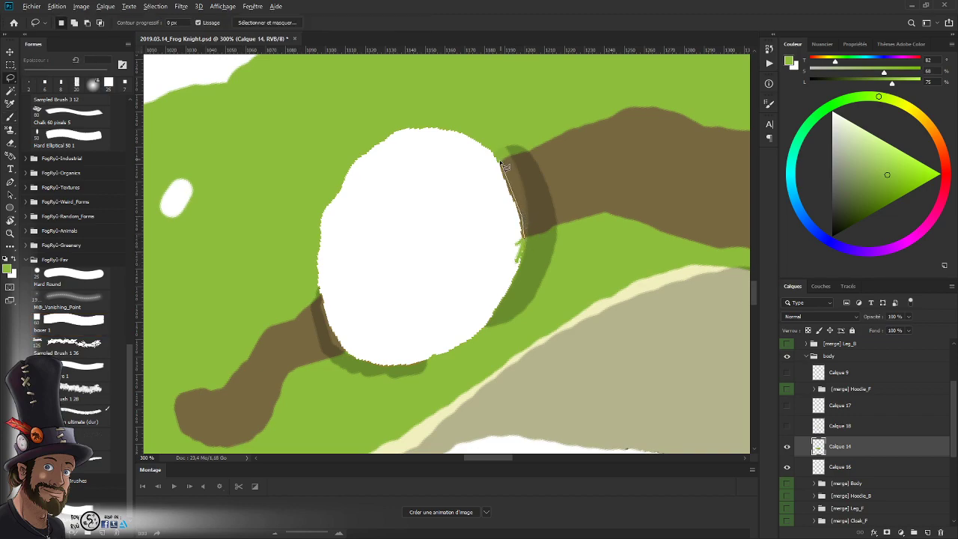
mouse_move(503, 164)
mouse_down()
mouse_move(477, 136)
mouse_move(417, 119)
mouse_move(372, 133)
mouse_move(315, 197)
mouse_move(312, 259)
mouse_move(328, 327)
mouse_move(362, 363)
mouse_move(415, 370)
mouse_move(469, 345)
mouse_move(497, 327)
mouse_up()
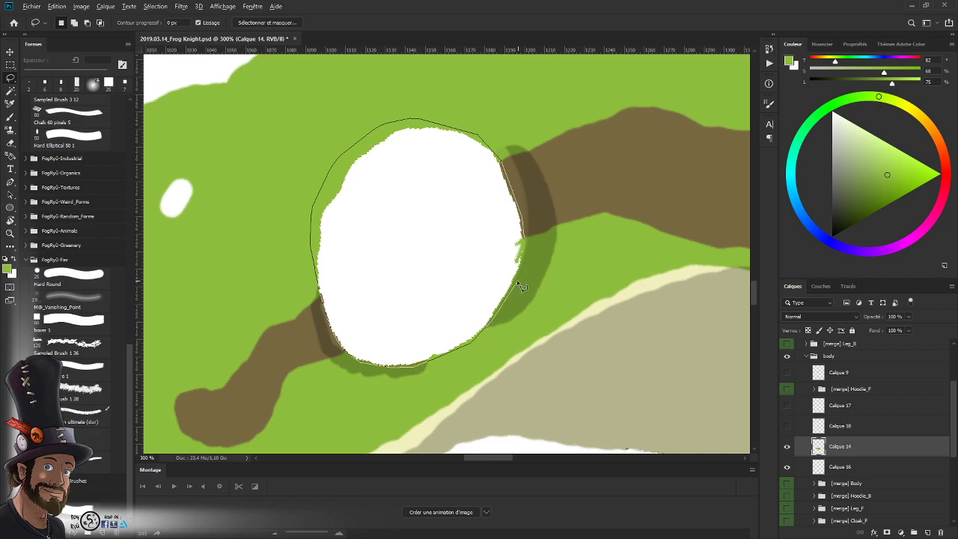
drag(521, 286, 529, 238)
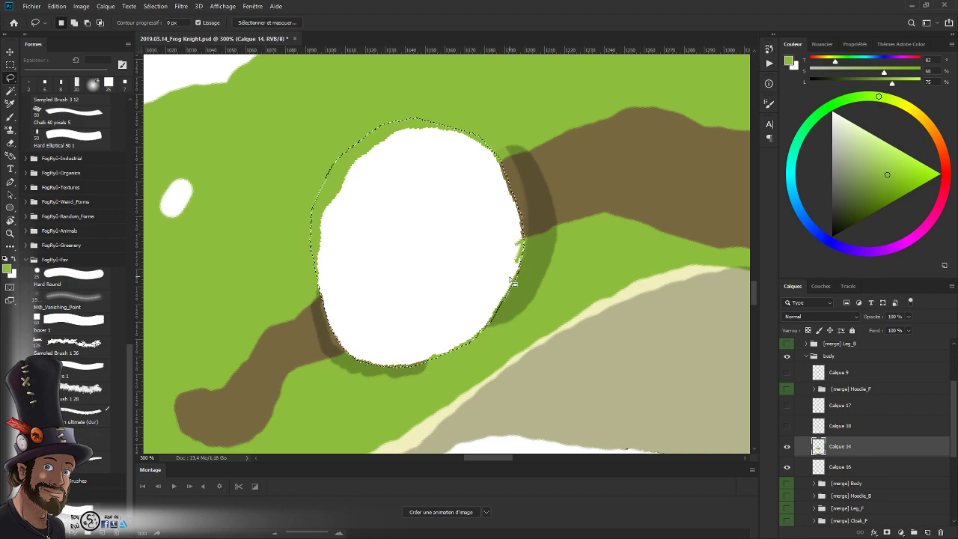
key(shift+F5)
key(Return)
key(ctrl+d)
- On Calque 14, sample the shaded dark brown, lasso the missing stripe section between its front and rear parts, and fill it
key(z)
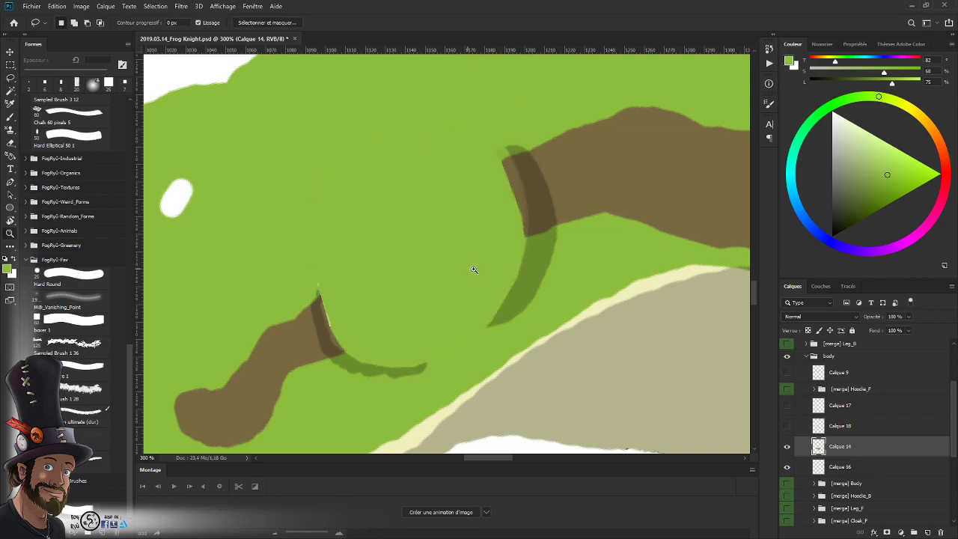
click(453, 276)
key(b)
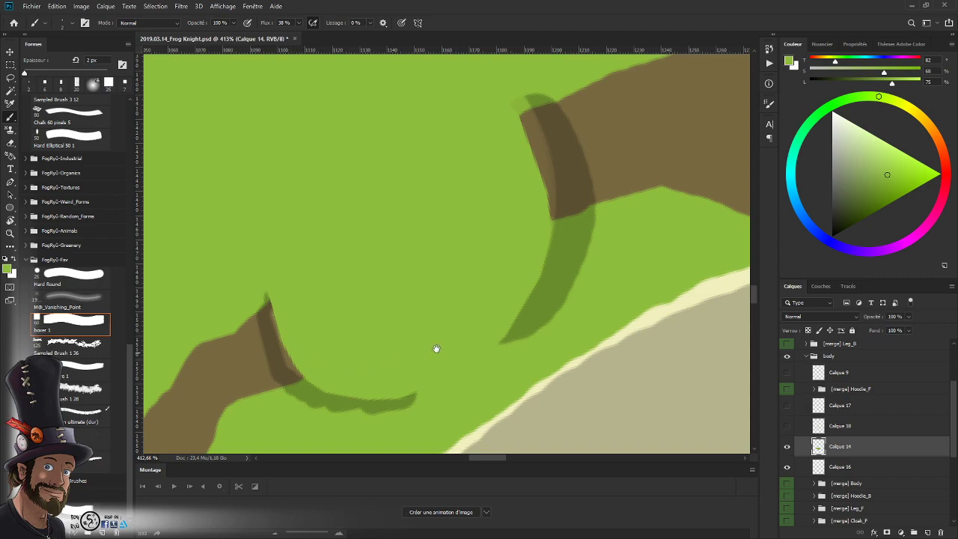
drag(519, 328, 566, 314)
alt+click(621, 175)
drag(605, 243, 598, 287)
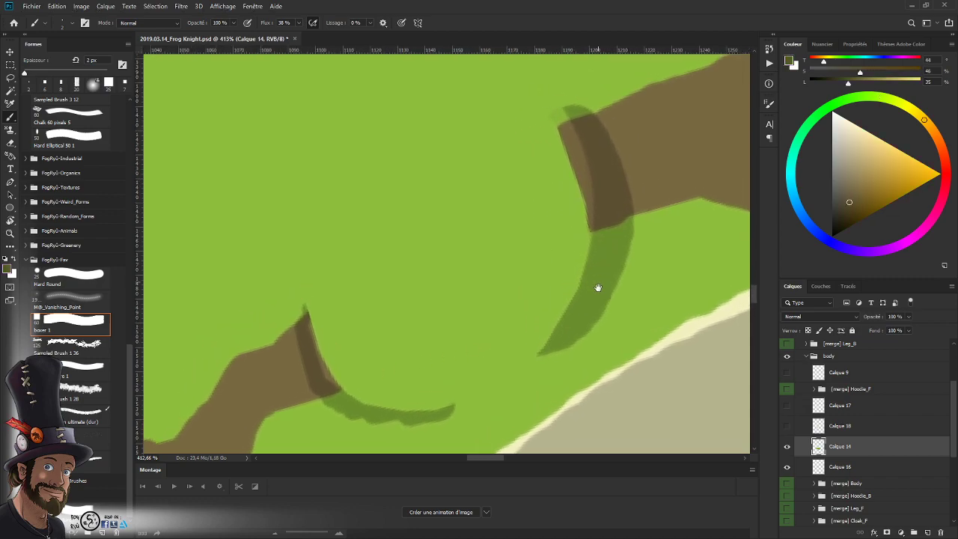
drag(577, 201, 588, 193)
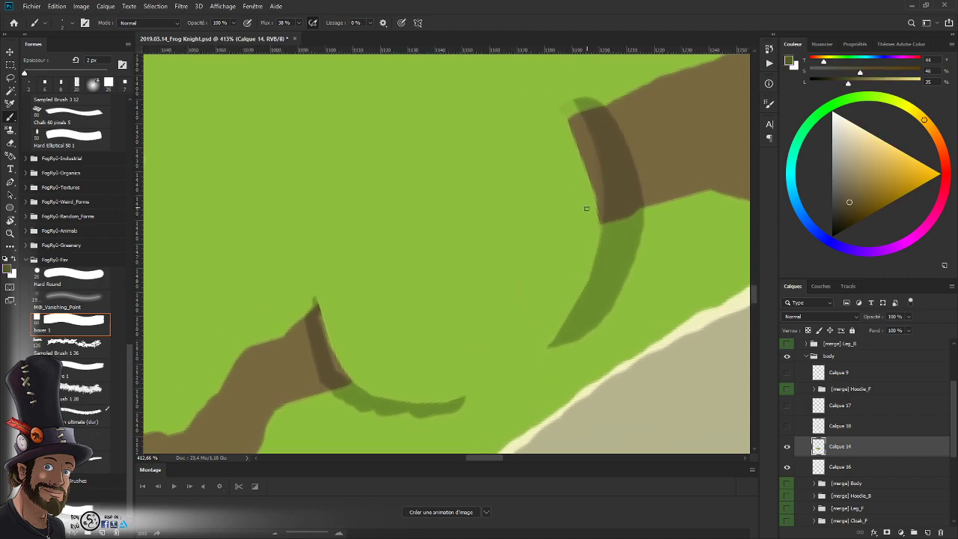
key(l)
click(591, 108)
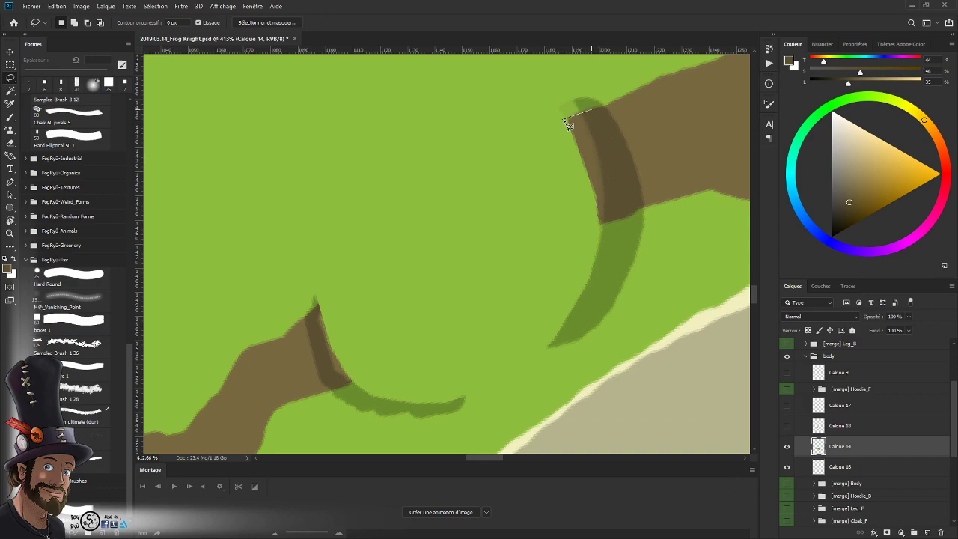
click(569, 117)
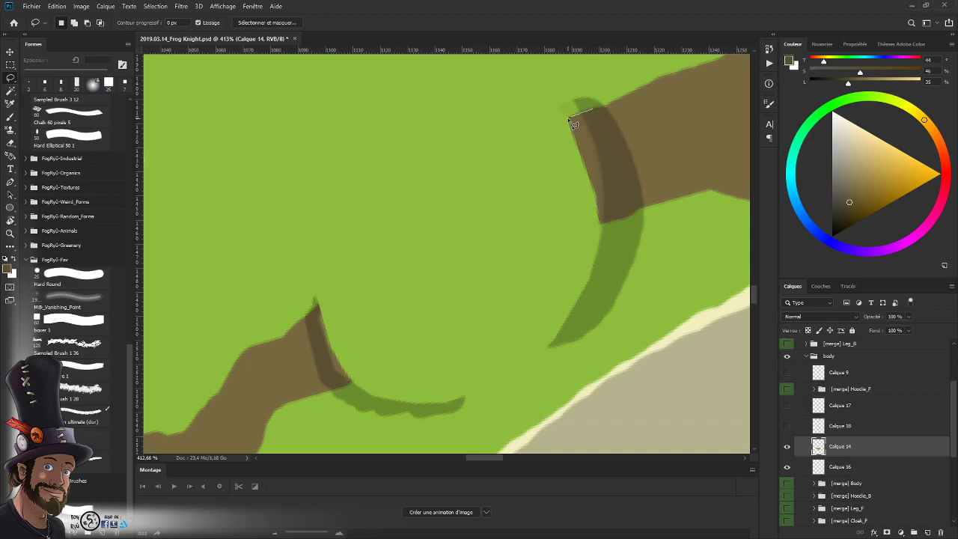
click(470, 175)
click(402, 240)
click(317, 303)
click(307, 325)
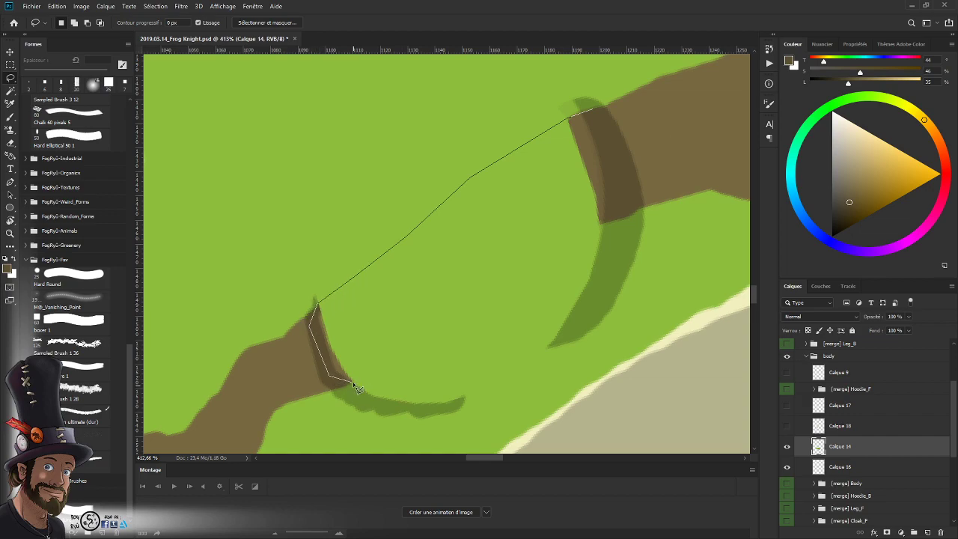
click(351, 382)
click(449, 328)
click(512, 277)
click(605, 225)
click(618, 186)
click(615, 146)
click(608, 119)
click(591, 110)
key(shift+F5)
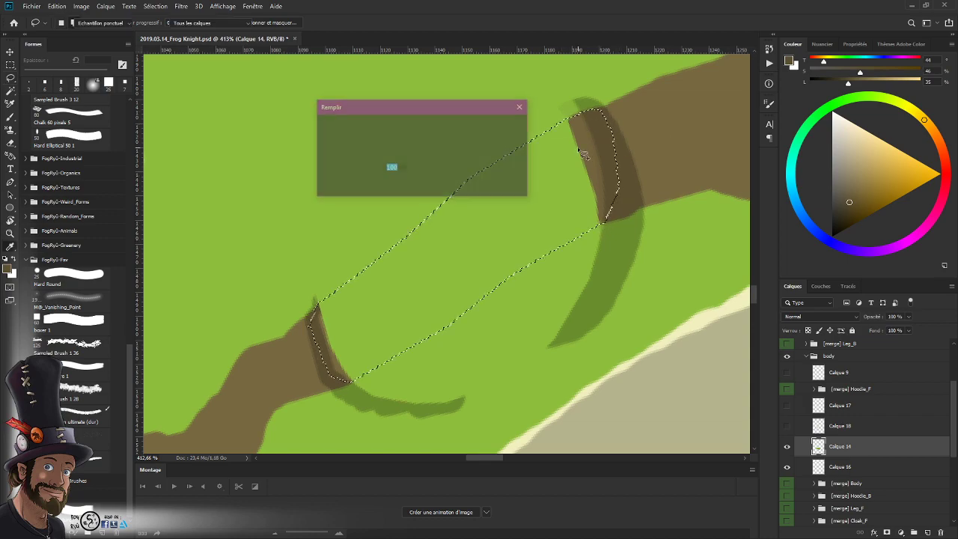
key(Return)
key(ctrl+d)
- Show the eye layer Calque 18 and retouch the eye's lower shading and outer edge with the sampled dark ochre and light orange
key(z)
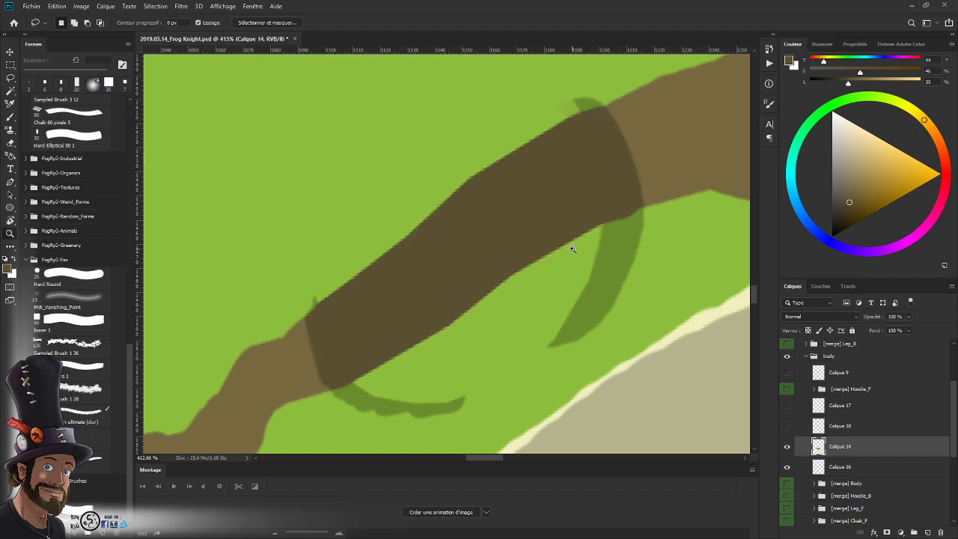
mouse_move(572, 248)
mouse_down()
mouse_move(519, 317)
mouse_move(492, 316)
mouse_move(572, 298)
mouse_up()
key(b)
alt+click(579, 277)
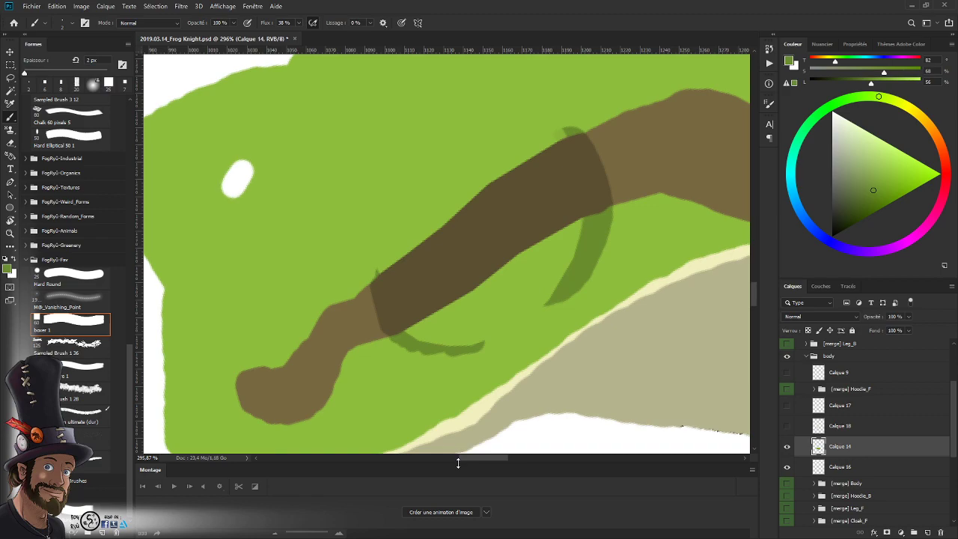
click(786, 427)
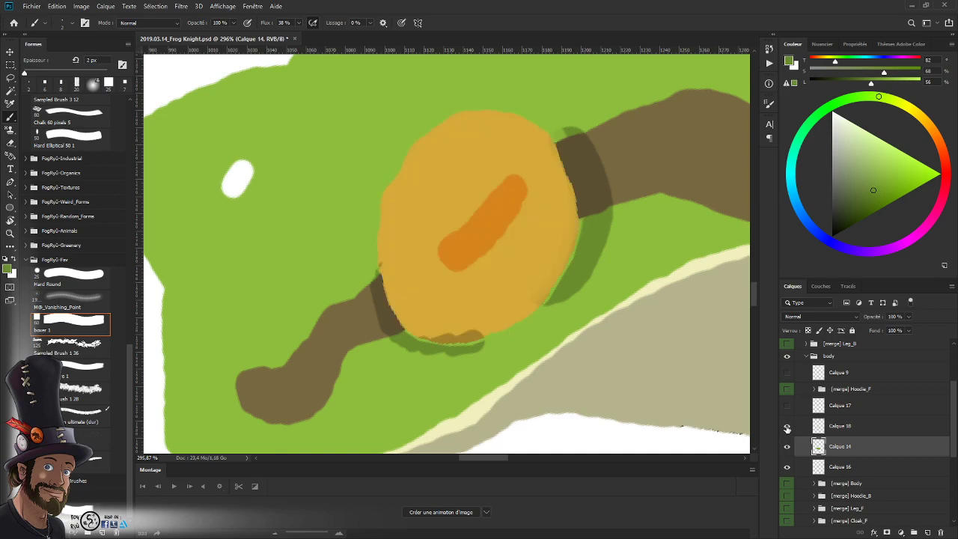
click(839, 429)
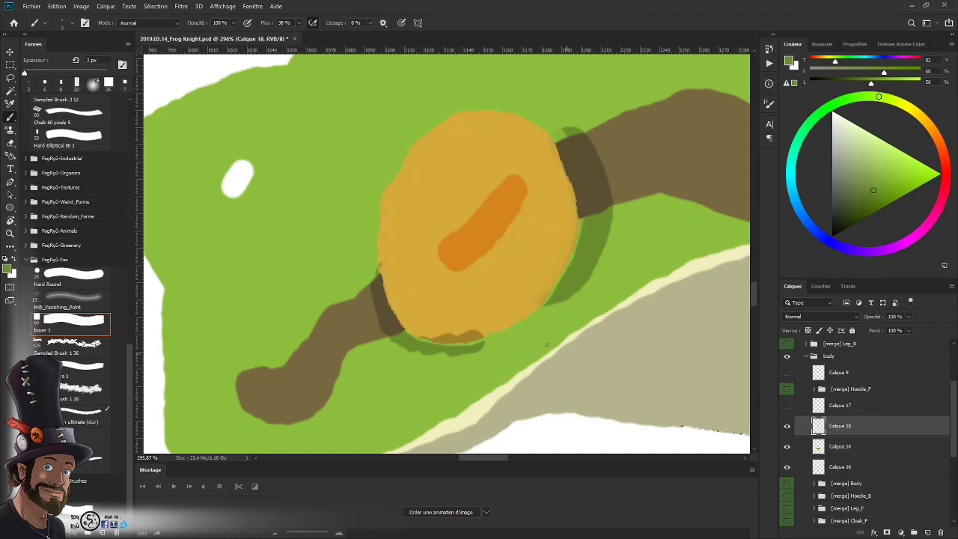
alt+click(452, 332)
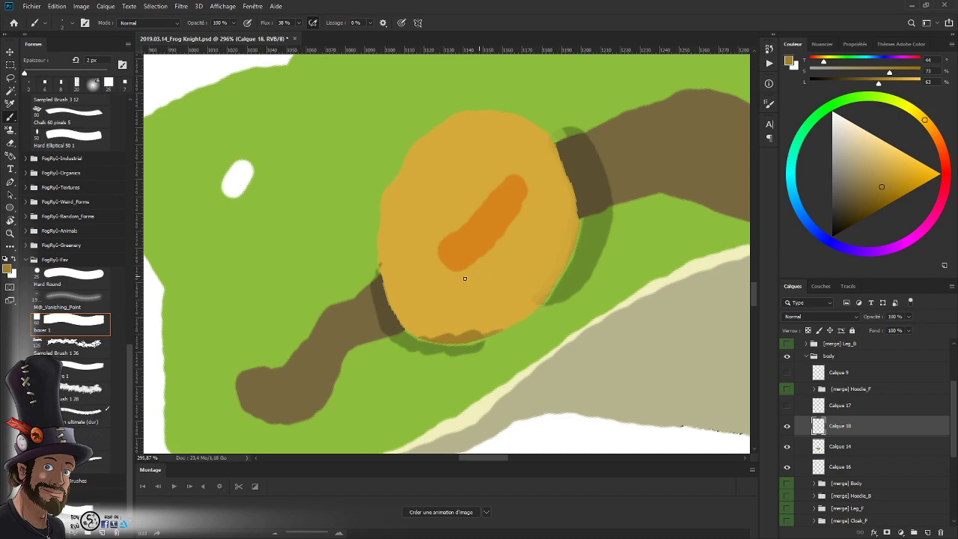
alt+click(405, 318)
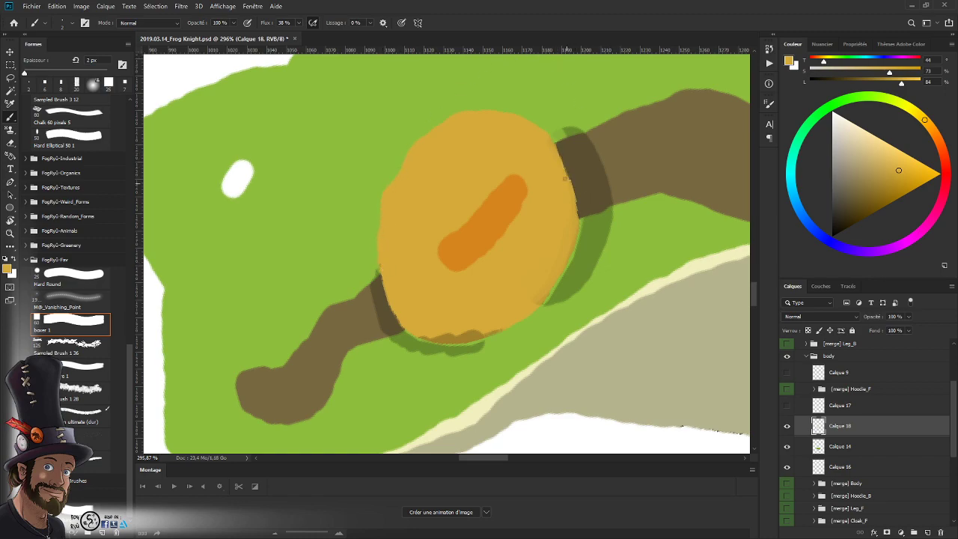
drag(543, 317, 486, 315)
key(z)
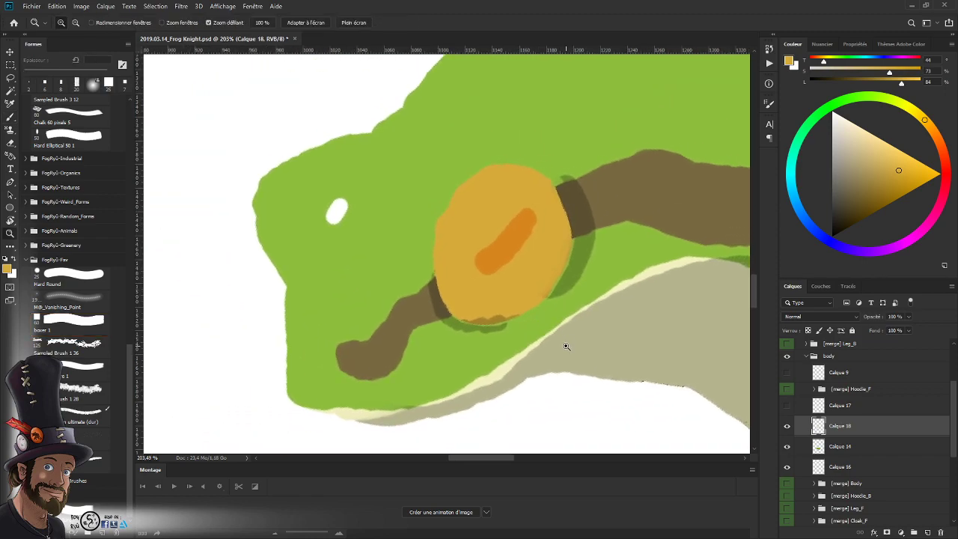
- Hide Calque 18, lasso the shadowed area beneath the brown stripe on Calque 14, and move it in place onto a new layer
click(786, 426)
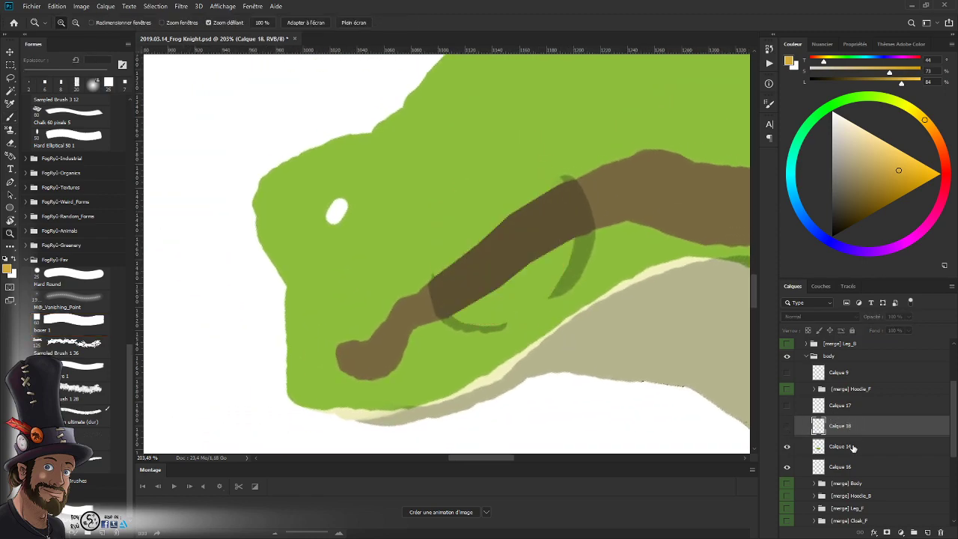
click(786, 446)
click(786, 447)
click(846, 447)
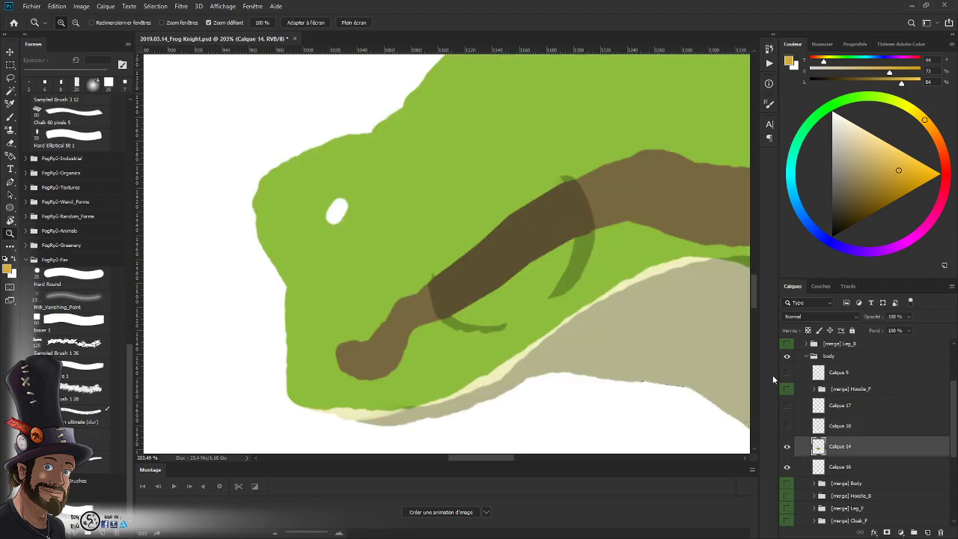
drag(567, 293, 581, 295)
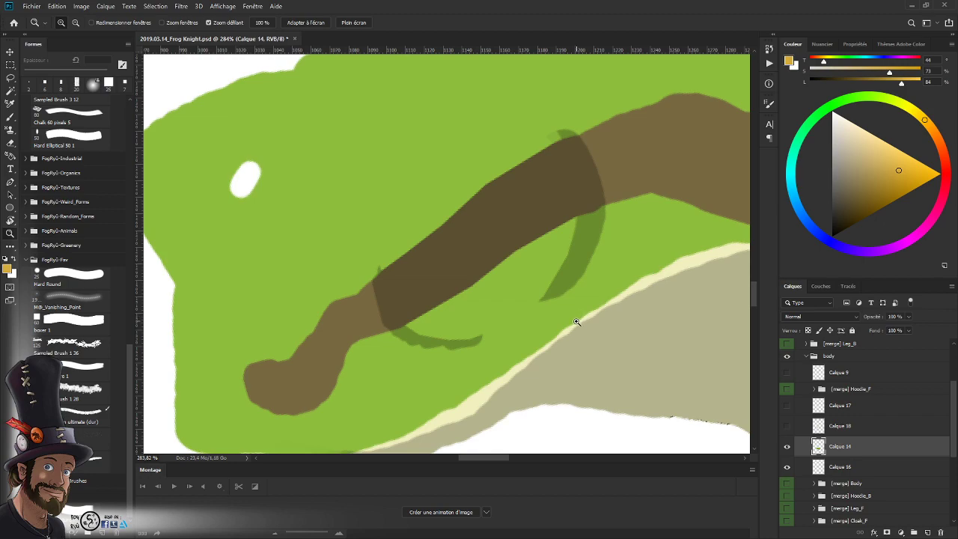
key(l)
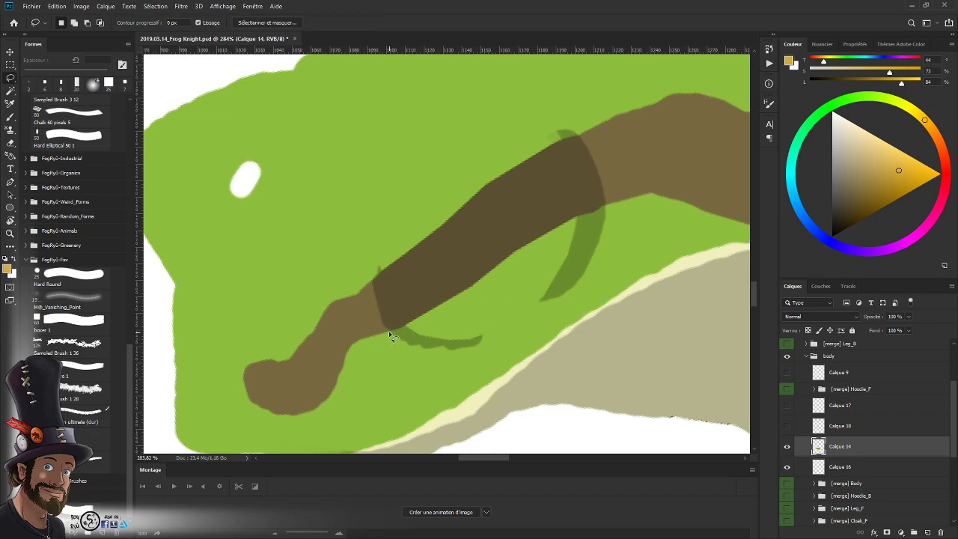
mouse_move(402, 347)
mouse_down()
mouse_move(485, 351)
mouse_move(583, 295)
mouse_move(574, 292)
mouse_move(606, 247)
mouse_move(609, 204)
mouse_move(391, 330)
mouse_up()
key(Delete)
key(ctrl+d)
key(ctrl+shift+v)
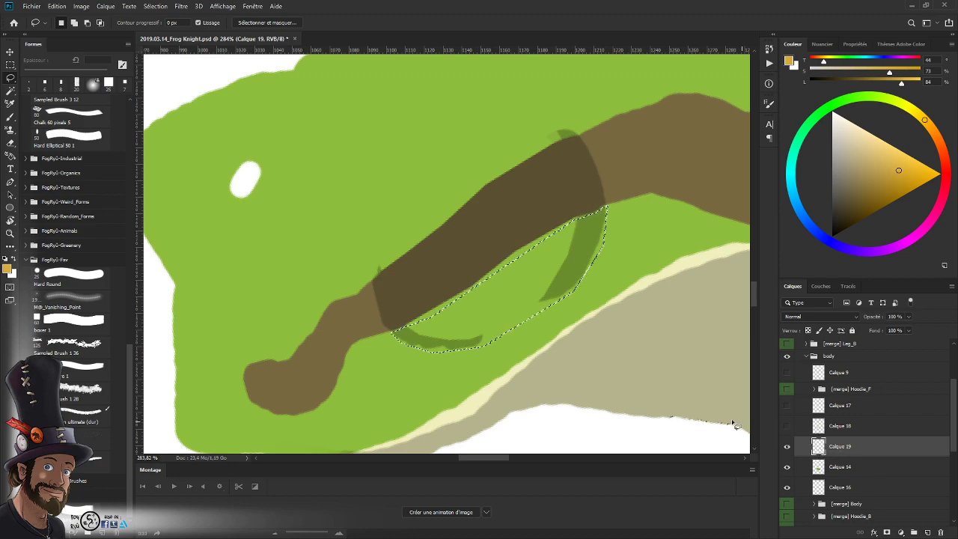
- Sample the dark green and paint the eye shadow within the selection on Calque 19 using a 6 px brush, checking it against Calque 14
key(b)
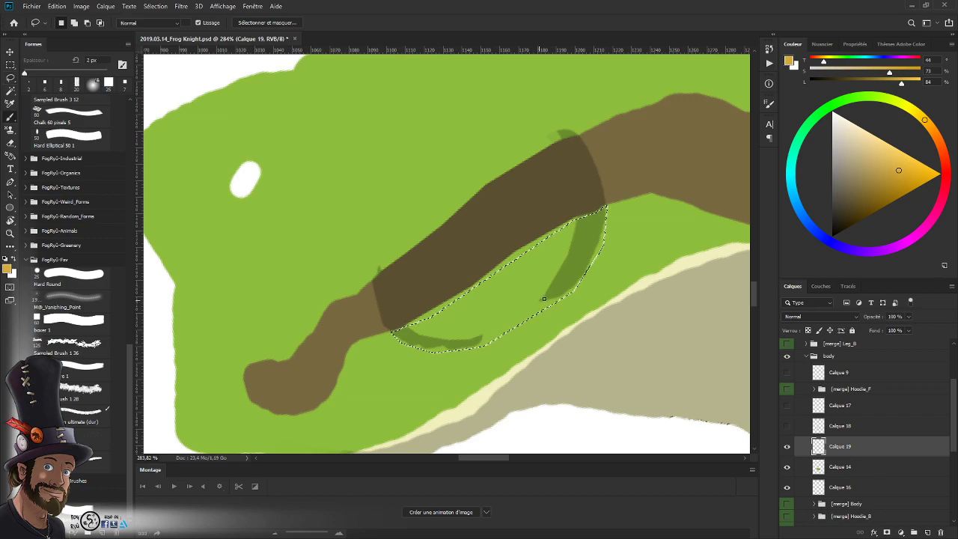
alt+click(572, 279)
key(bracketright)
key(bracketright)
key(bracketright)
key(bracketright)
mouse_move(471, 341)
mouse_down()
mouse_move(553, 284)
mouse_move(462, 334)
mouse_move(409, 328)
mouse_move(467, 335)
mouse_move(420, 323)
mouse_move(456, 297)
mouse_move(484, 295)
mouse_move(475, 325)
mouse_move(524, 296)
mouse_move(494, 319)
mouse_move(504, 318)
mouse_move(545, 279)
mouse_move(578, 222)
mouse_move(504, 295)
mouse_move(484, 296)
mouse_move(544, 231)
mouse_move(554, 303)
mouse_up()
key(ctrl+d)
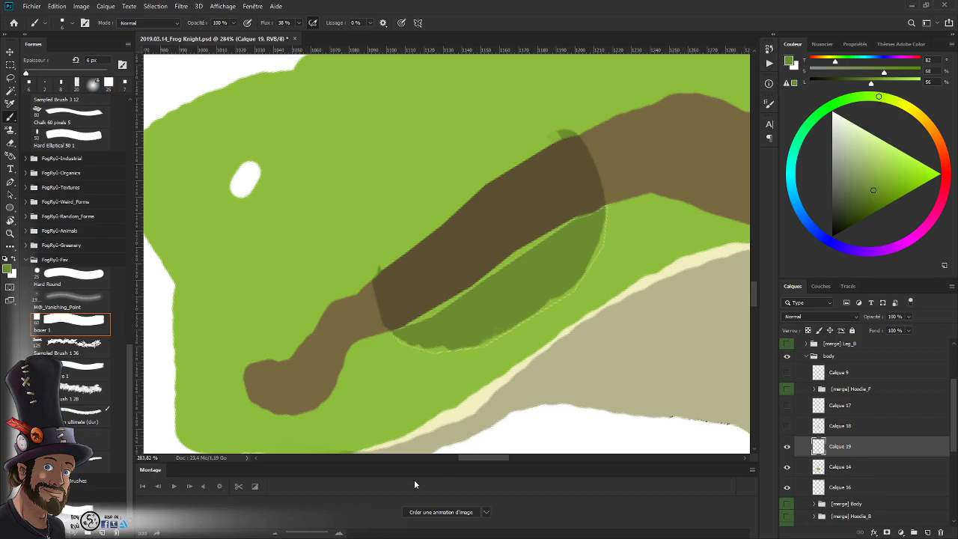
click(786, 449)
click(786, 447)
- Lasso the light green gap along the stripe's lower edge on Calque 19 and fill it with the dark green
key(z)
click(491, 299)
key(b)
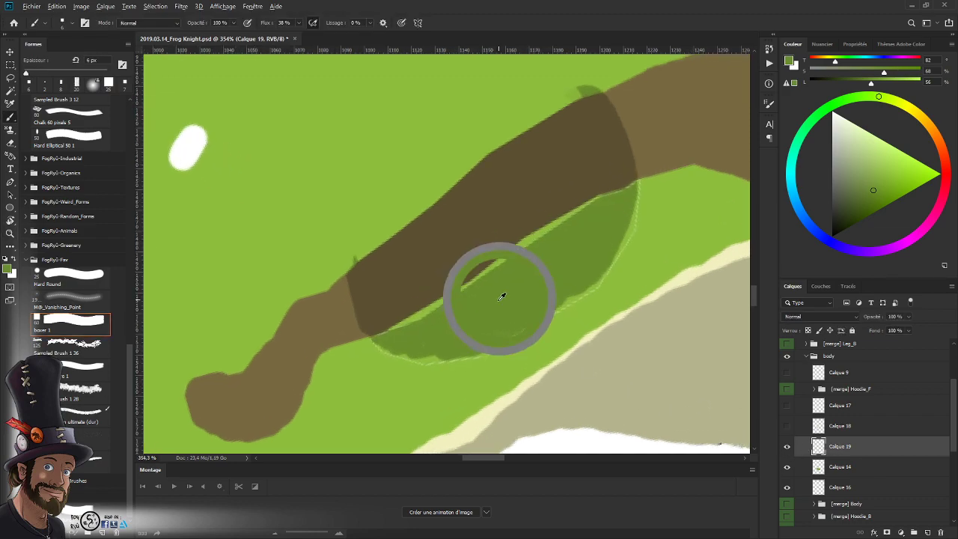
key(l)
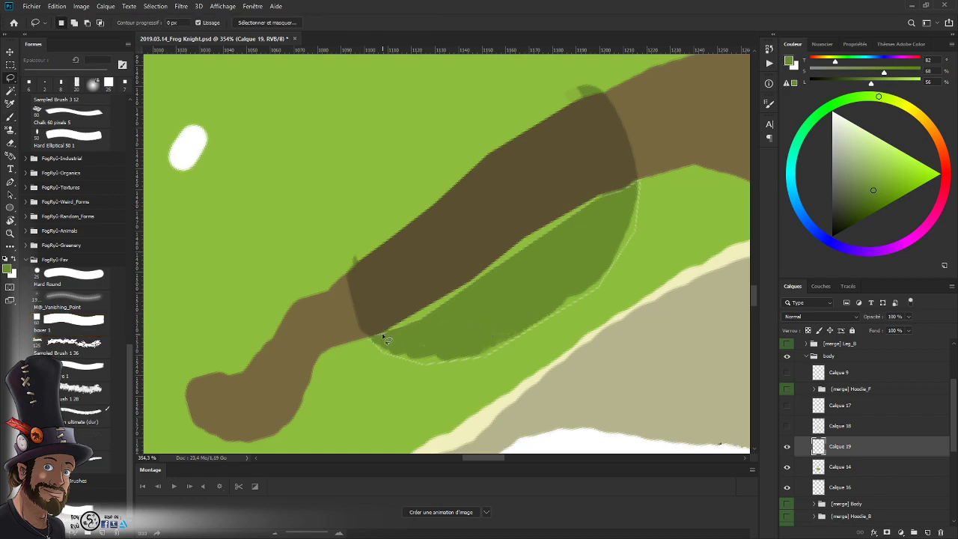
mouse_move(383, 338)
mouse_down()
mouse_move(465, 285)
mouse_move(518, 234)
mouse_move(629, 187)
mouse_move(624, 210)
mouse_move(551, 290)
mouse_move(404, 344)
mouse_move(387, 362)
mouse_up()
key(shift+F5)
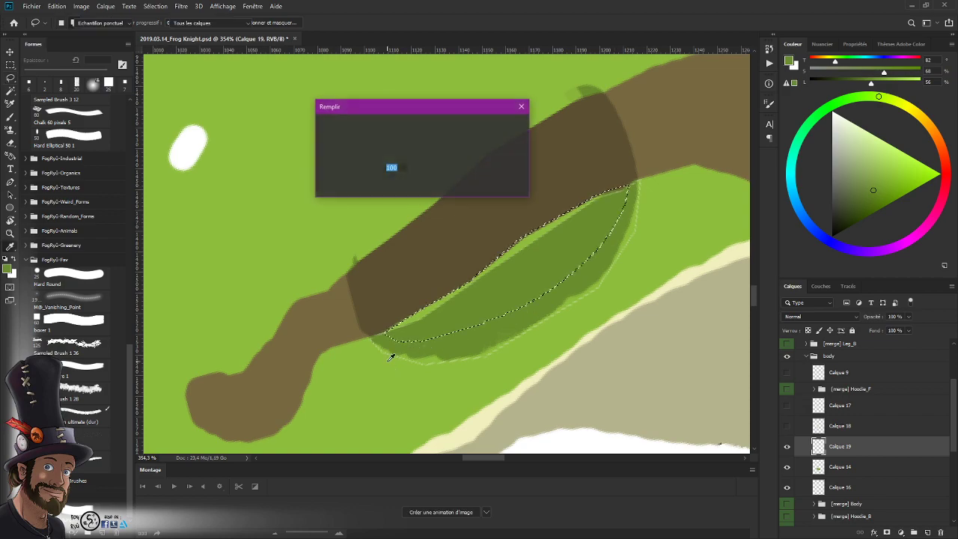
key(Return)
key(ctrl+d)
- Hide Calque 19, sample the light green, then lasso and fill the hole below the brown stripe on Calque 14
key(z)
drag(595, 295, 560, 296)
drag(539, 407, 506, 410)
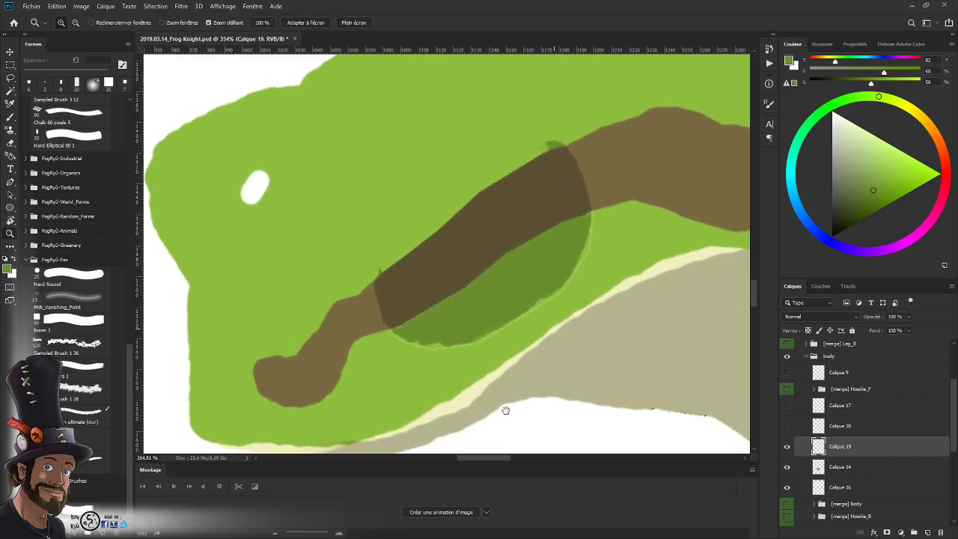
click(786, 446)
click(840, 466)
key(b)
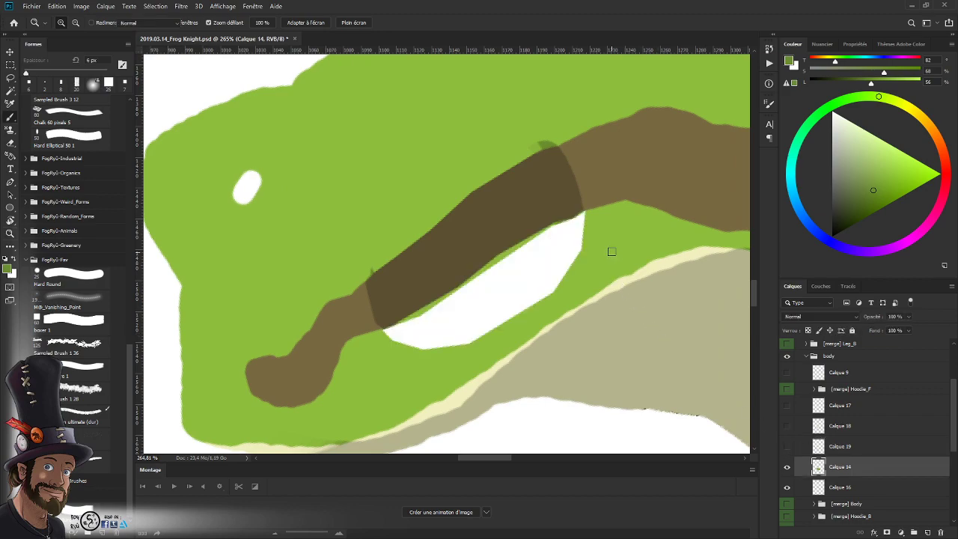
alt+click(611, 252)
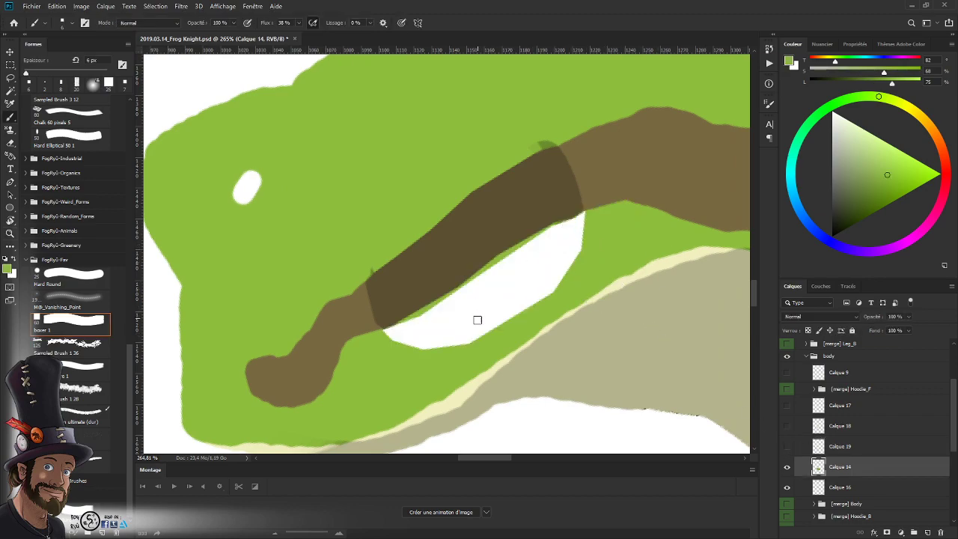
key(l)
mouse_move(385, 331)
mouse_down()
mouse_move(536, 235)
mouse_move(590, 213)
mouse_move(596, 231)
mouse_move(505, 344)
mouse_up()
drag(343, 376, 321, 414)
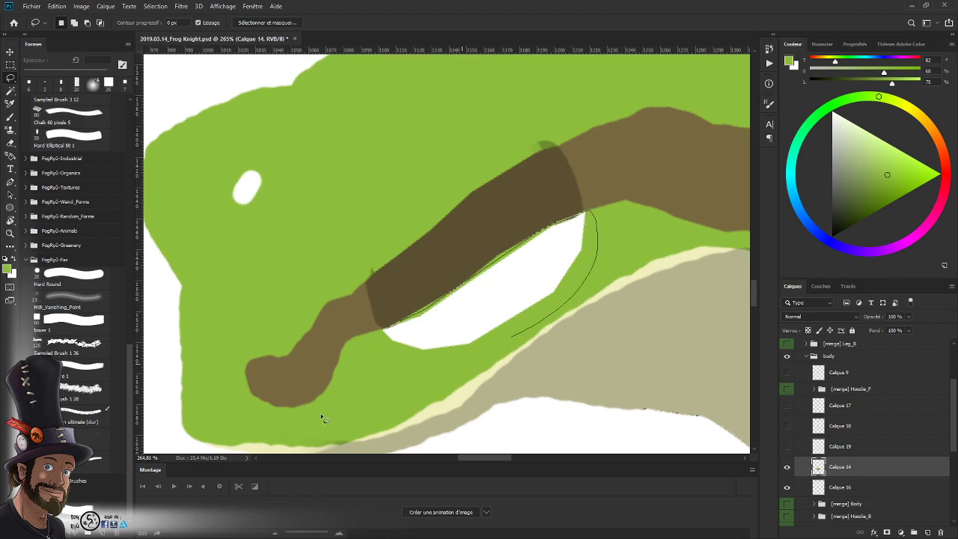
key(alt+BackSpace)
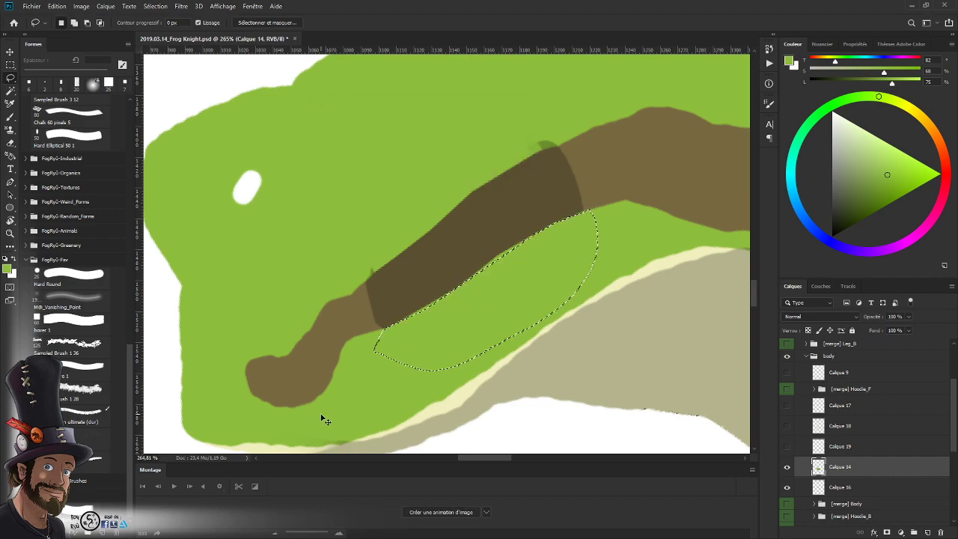
key(ctrl+d)
- Toggle Calque 14 on its own to check the repaired head, and show the shadow layer Calque 19 and eye layer Calque 18
key(z)
mouse_move(529, 274)
mouse_down()
mouse_move(460, 363)
mouse_move(458, 338)
mouse_move(468, 336)
mouse_up()
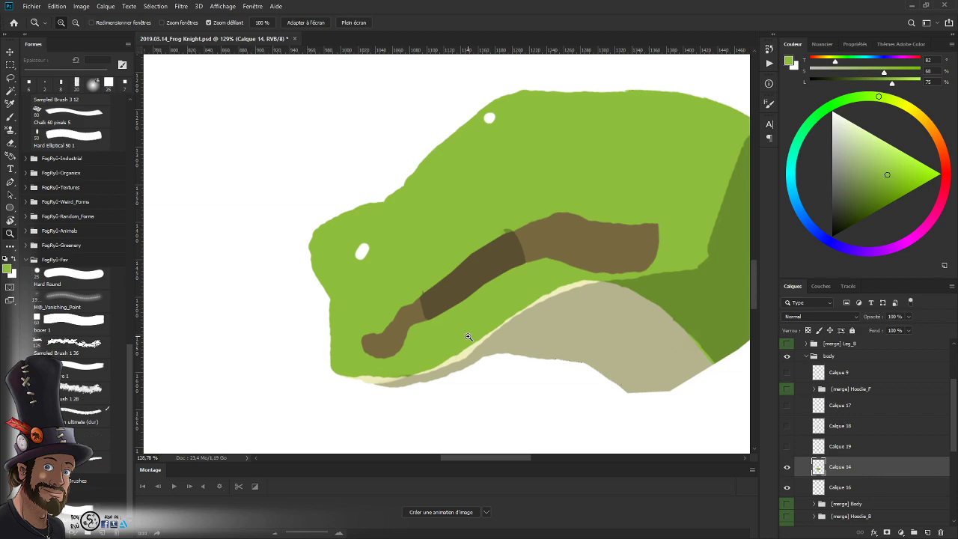
alt+click(787, 466)
alt+click(786, 466)
click(787, 446)
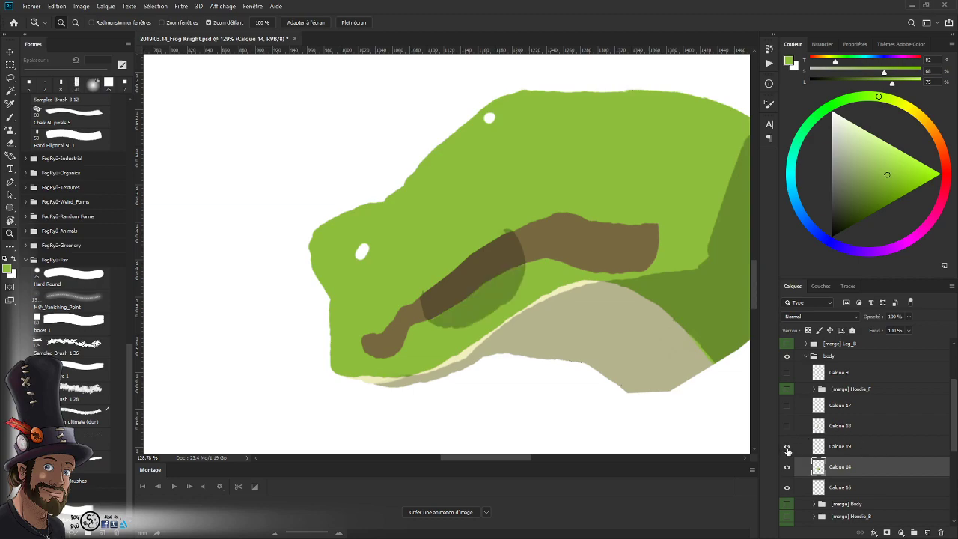
click(786, 425)
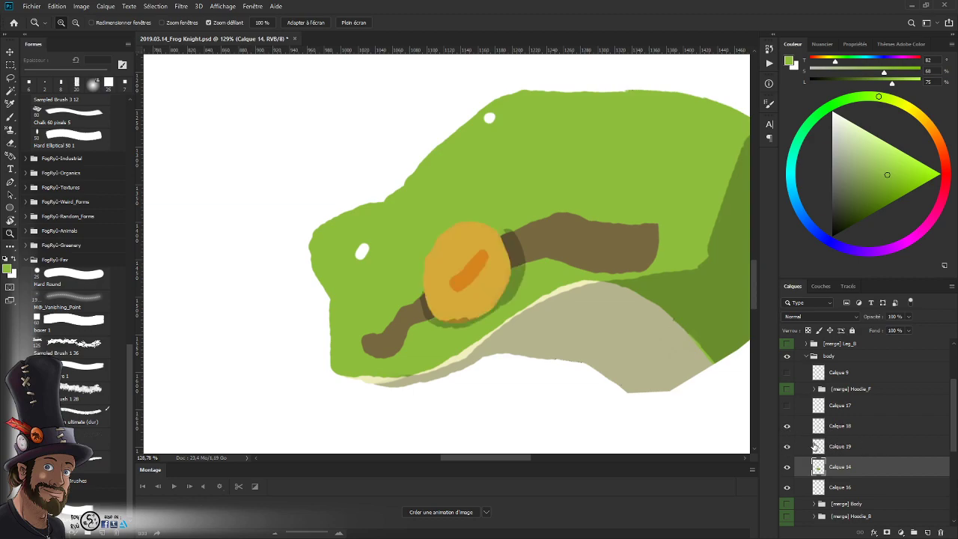
- Rename Calque 19 as Eye_SW and toggle the eye layer Calque 18 to check the shadow beneath it
double_click(839, 447)
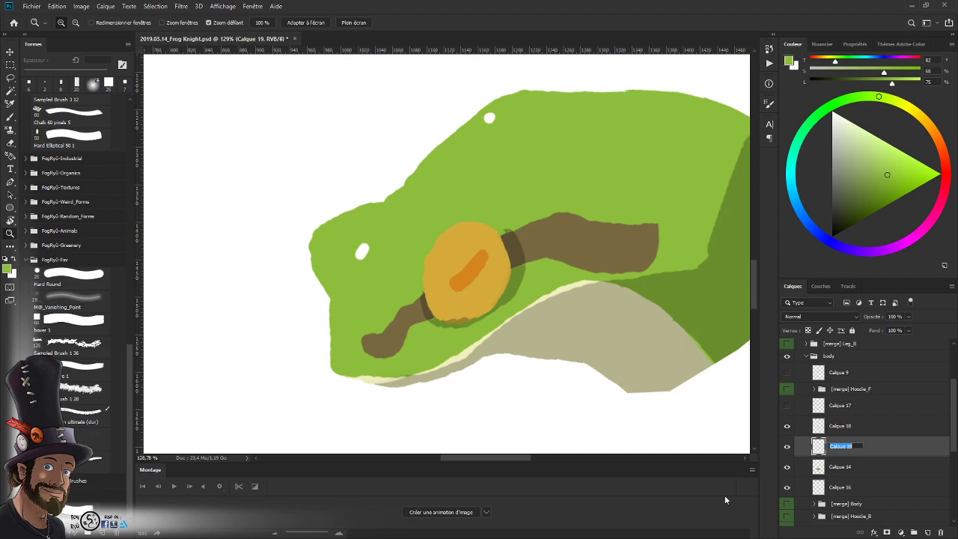
text(Eye_SW)
key(Return)
click(786, 426)
click(787, 426)
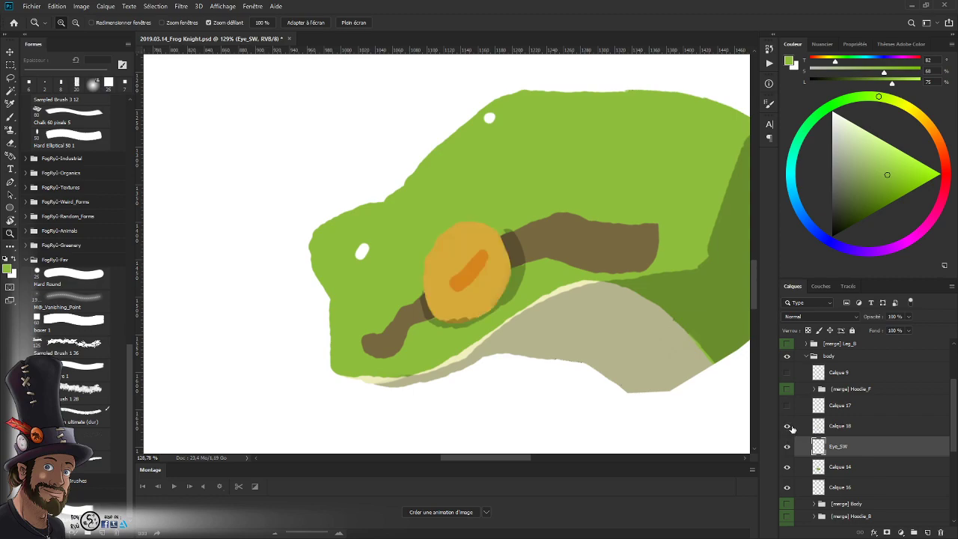
- Rename the eye layer Calque 18 as Eye
click(845, 425)
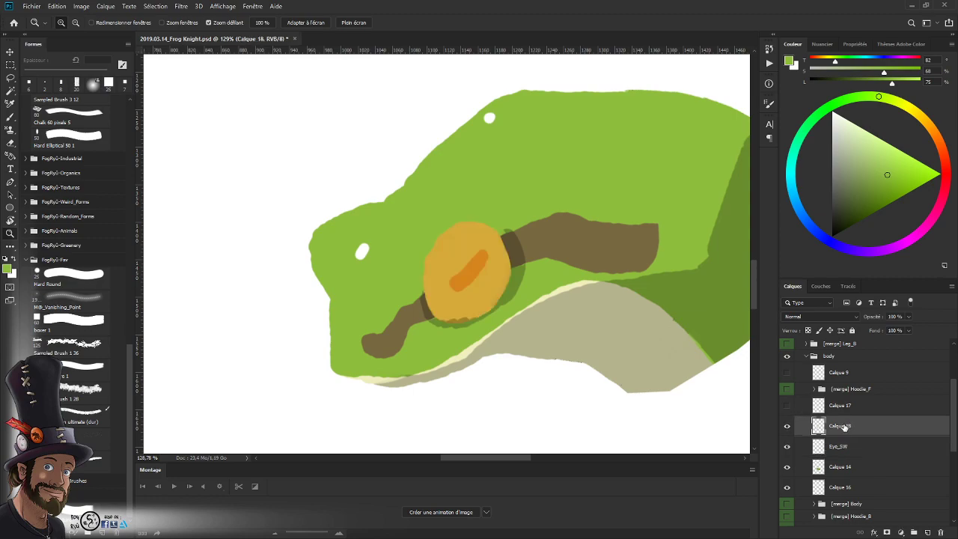
double_click(841, 426)
text(Eye)
key(Return)
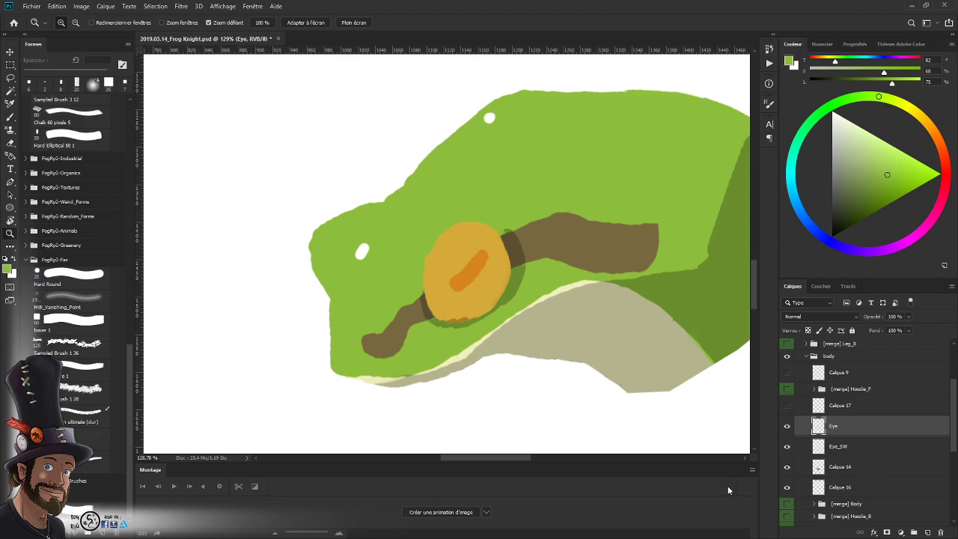
- Lasso the orange pupil closely on the Eye layer, cut it out and paste it in place on its own layer
scroll(494, 277, up, 4)
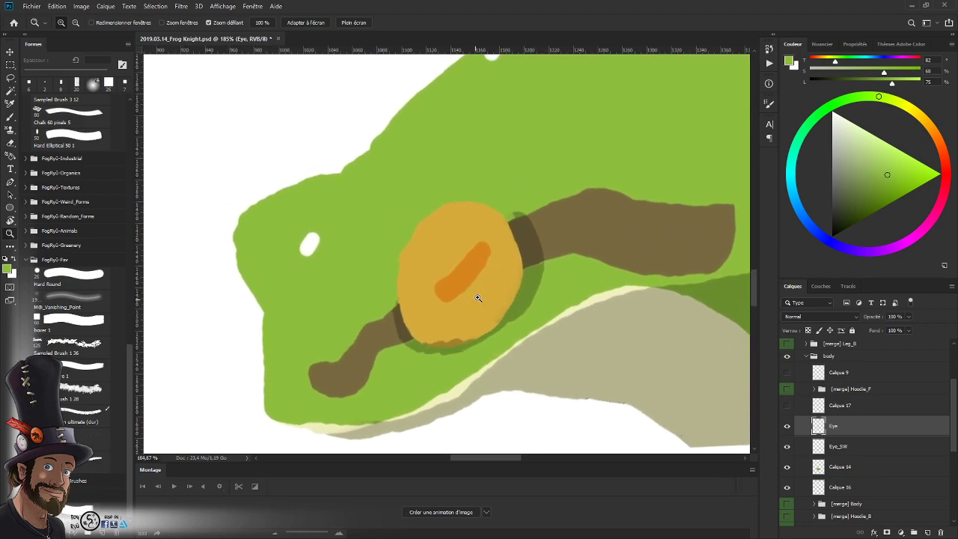
scroll(477, 297, up, 1)
key(l)
mouse_move(445, 308)
mouse_down()
mouse_move(496, 270)
mouse_move(485, 228)
mouse_move(437, 308)
mouse_up()
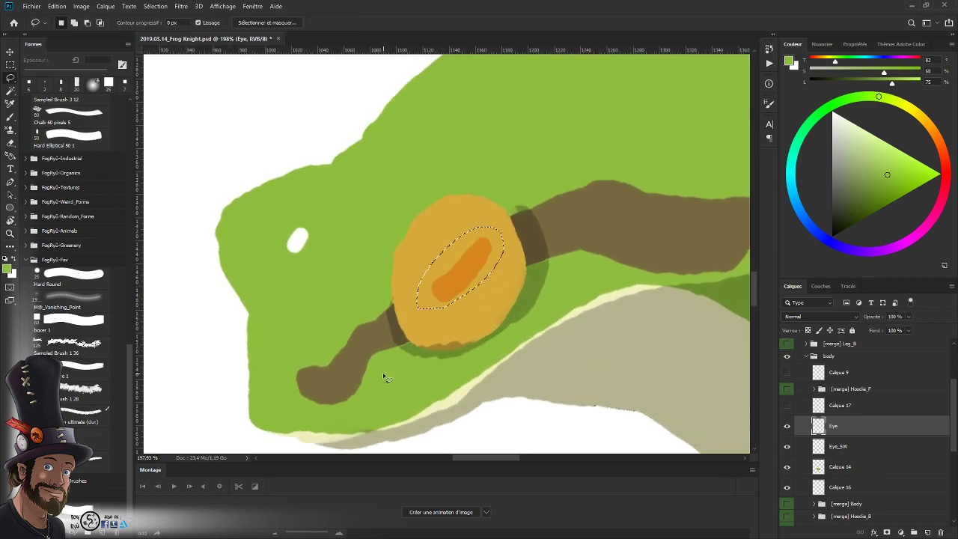
key(ctrl+d)
mouse_move(463, 298)
mouse_down()
mouse_move(446, 305)
mouse_move(485, 271)
mouse_up()
mouse_move(465, 256)
mouse_down()
mouse_move(431, 297)
mouse_move(447, 303)
mouse_up()
key(ctrl+x)
key(ctrl+shift+v)
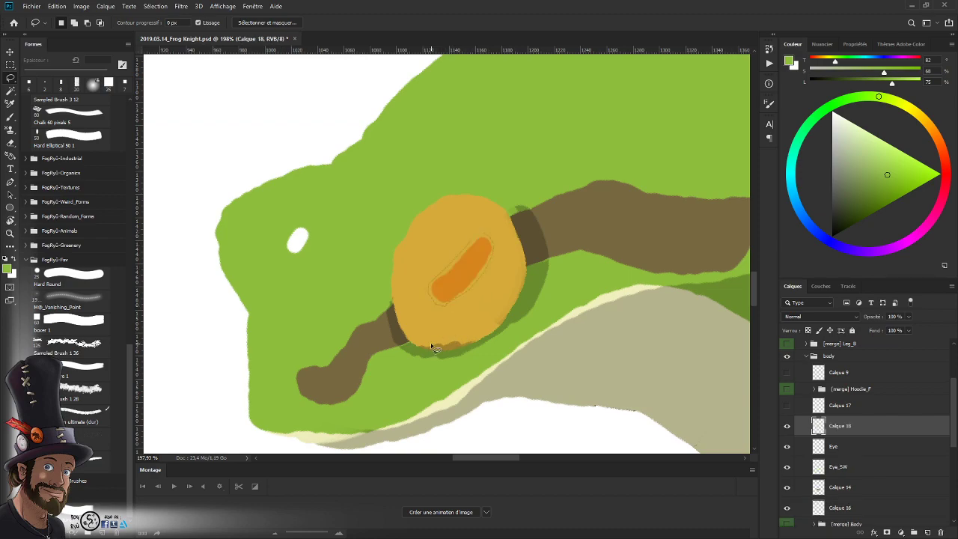
- Rename the pasted pupil layer as Pupil
double_click(839, 426)
text(Pupil)
key(Return)
- Hide Pupil, sample the eye's yellow-orange and paint over the pupil hole on the Eye layer with the Brush
click(786, 426)
click(835, 447)
key(b)
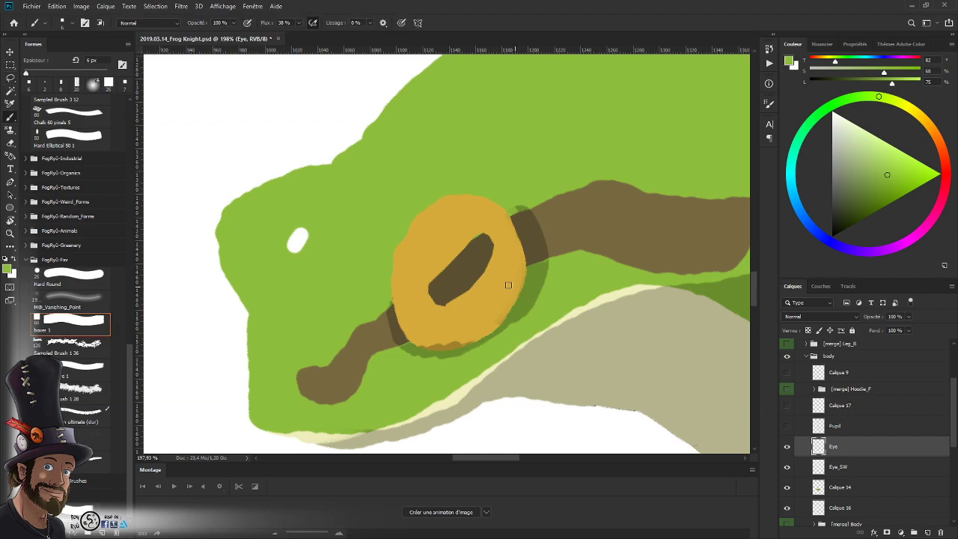
alt+click(508, 285)
mouse_move(494, 257)
mouse_down()
mouse_move(489, 242)
mouse_move(474, 248)
mouse_move(471, 285)
mouse_move(447, 289)
mouse_move(453, 277)
mouse_move(450, 291)
mouse_move(479, 301)
mouse_move(490, 292)
mouse_move(479, 341)
mouse_up()
key(z)
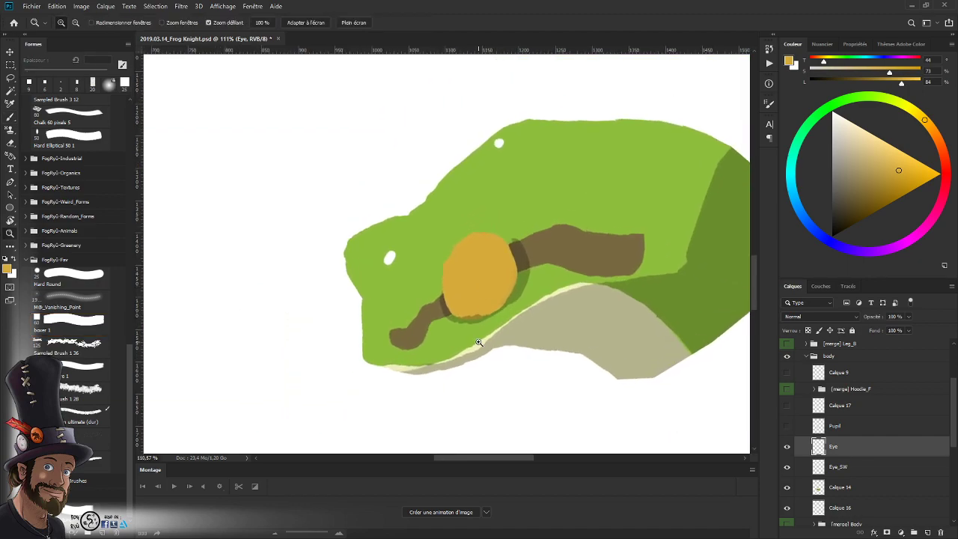
- Show the Pupil, eyelid layer Calque 17 and sketch layer Calque 9 to check the eye against the line drawing
click(786, 425)
click(786, 404)
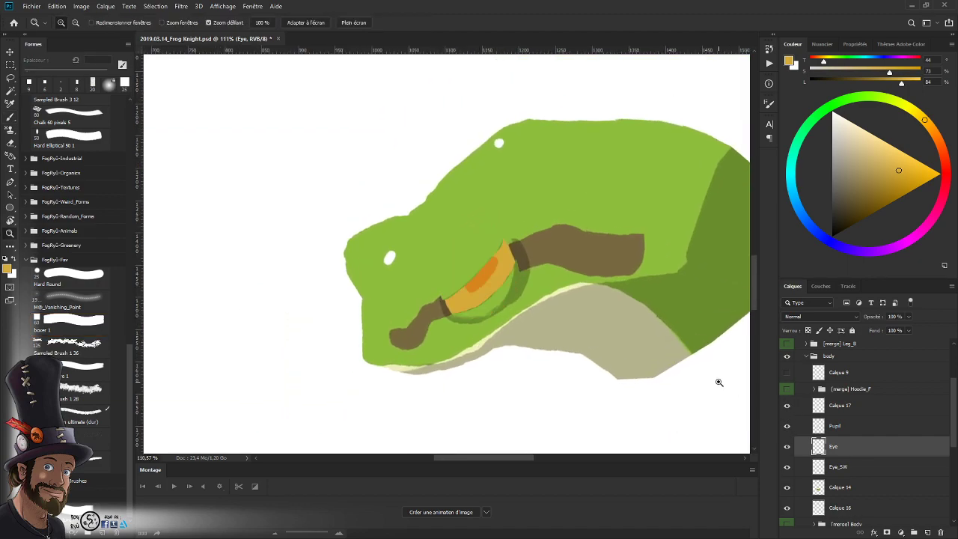
drag(518, 272, 499, 317)
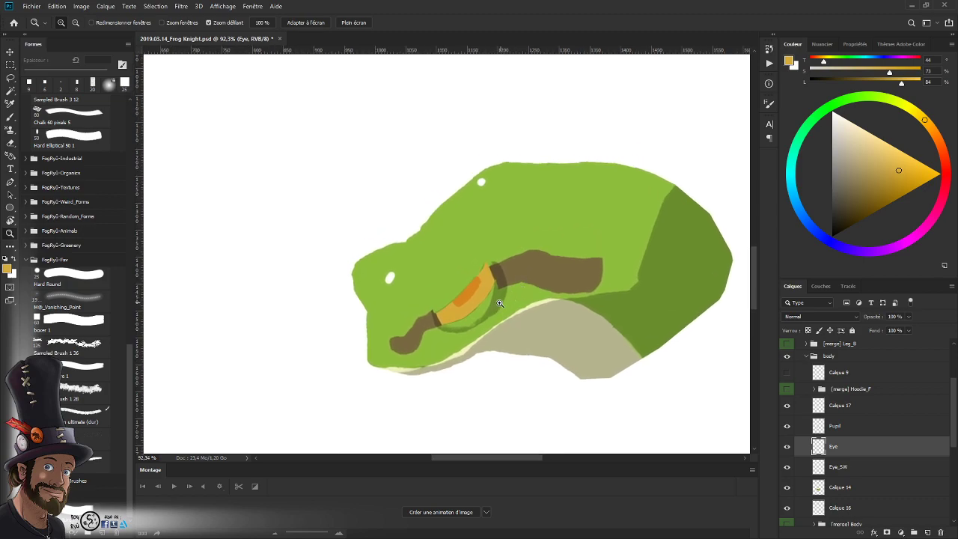
drag(522, 275, 522, 274)
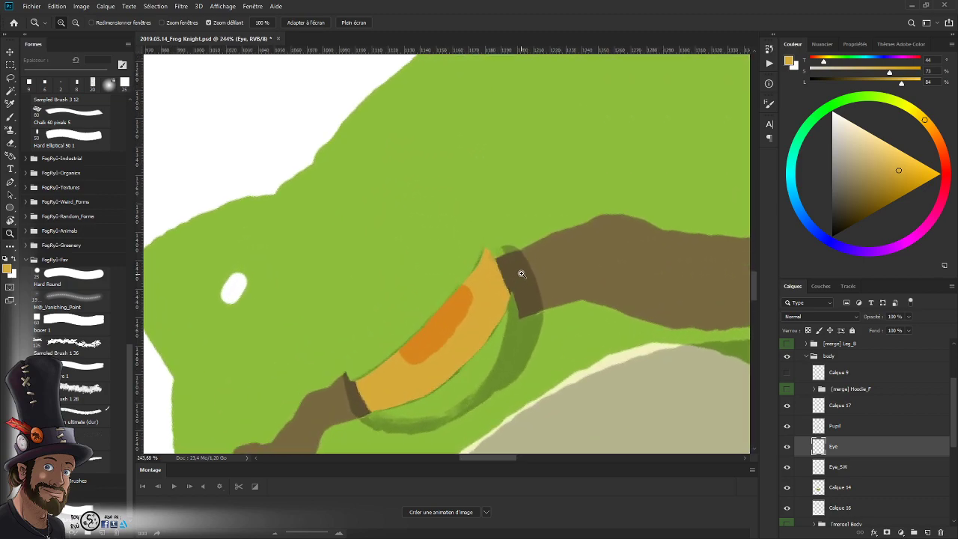
alt+click(522, 274)
click(786, 371)
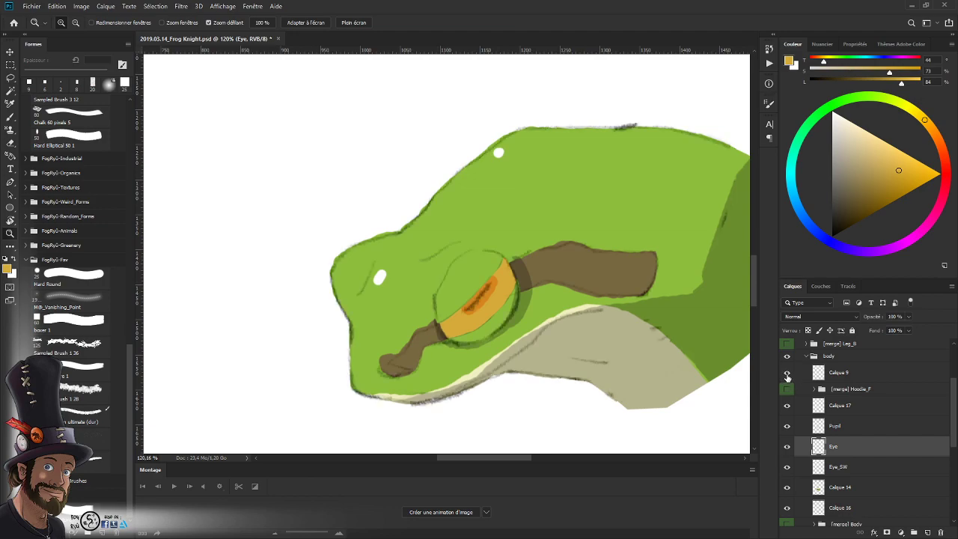
drag(535, 296, 490, 344)
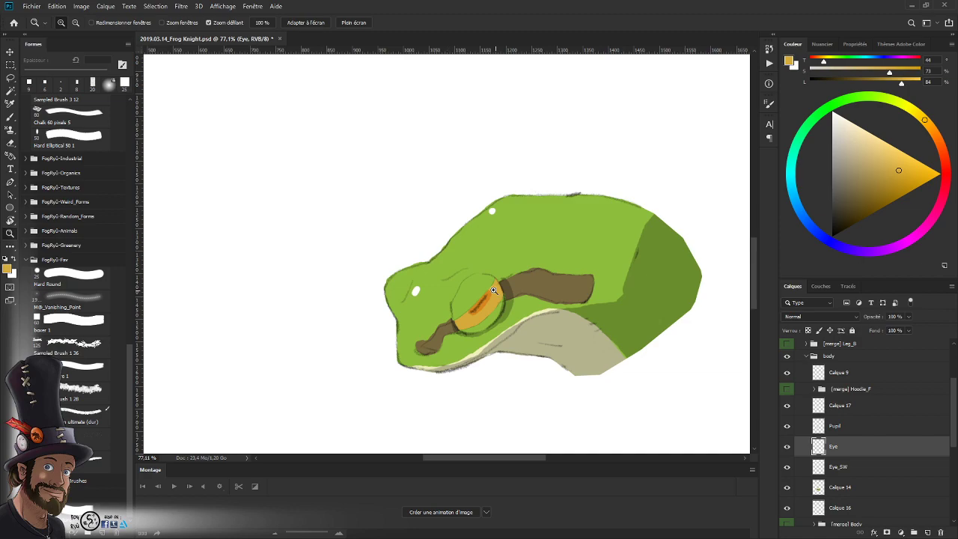
drag(492, 289, 522, 284)
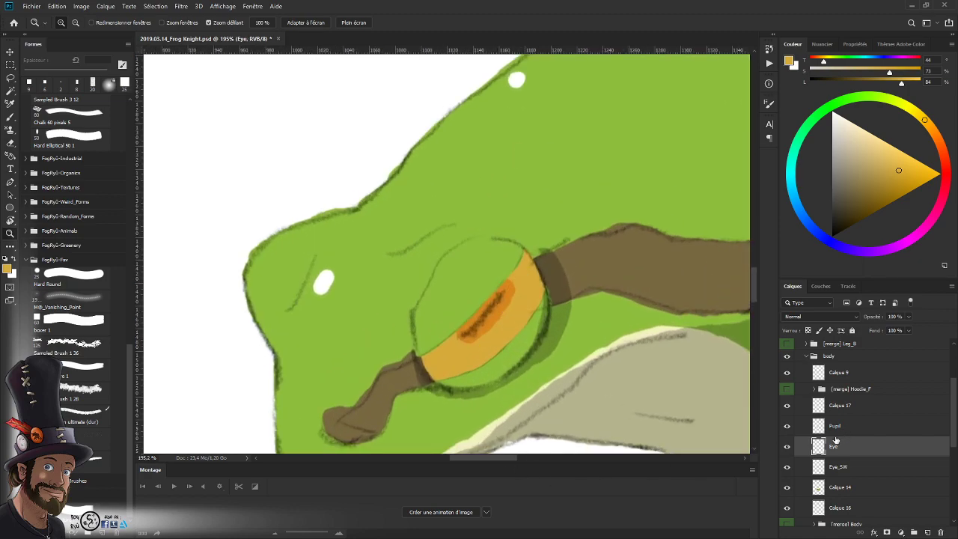
- Check the eyelid layer Calque 17, make it active and sample the head's light green with the Brush
click(836, 465)
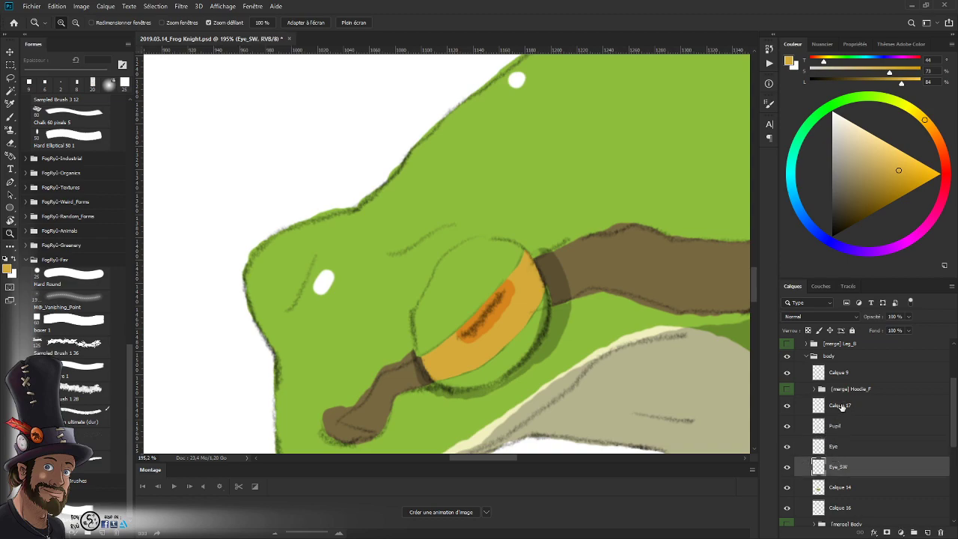
click(786, 404)
click(786, 405)
click(842, 405)
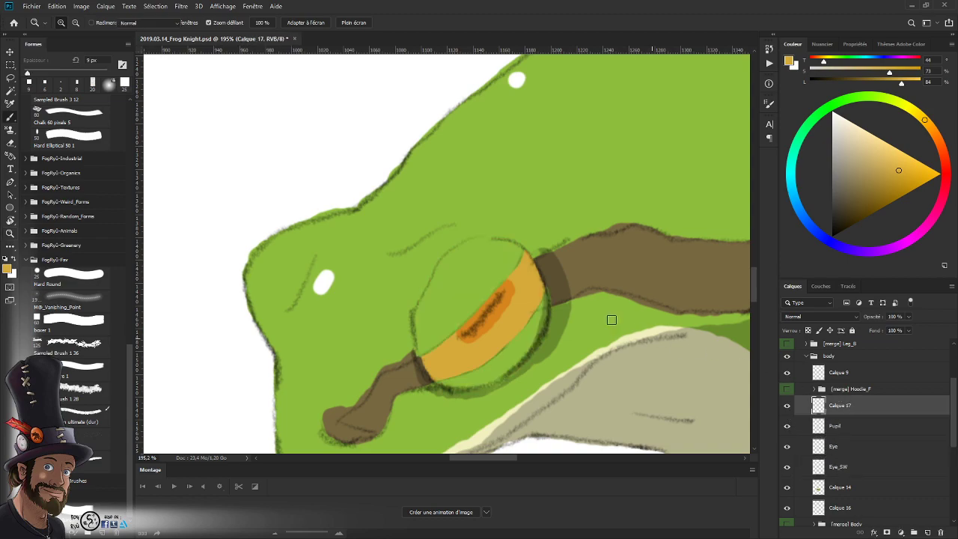
key(b)
alt+click(507, 258)
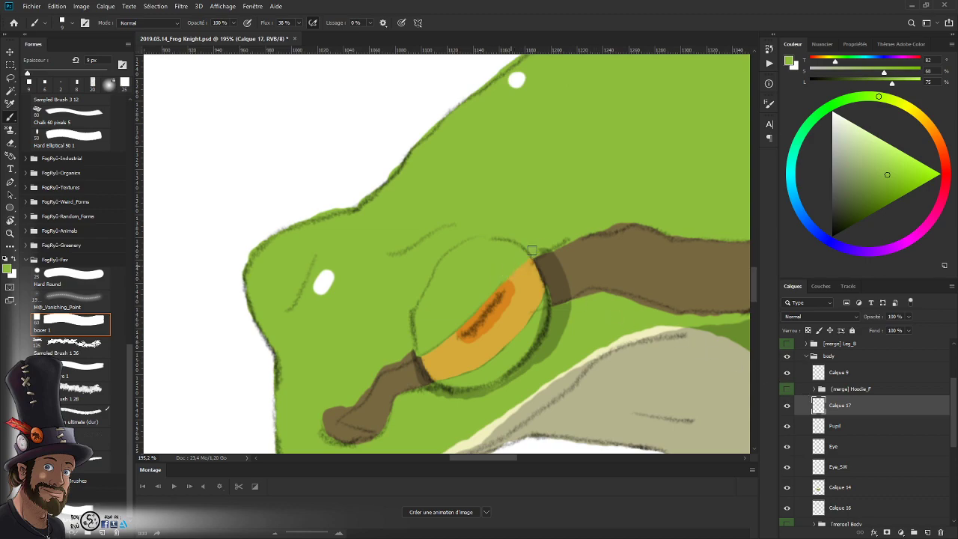
key(z)
drag(561, 278, 493, 279)
drag(554, 281, 617, 289)
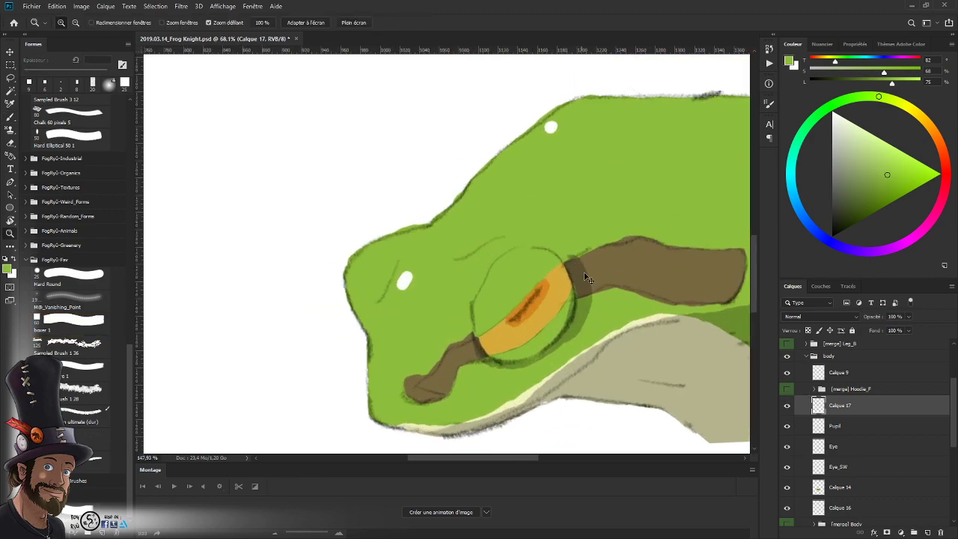
key(b)
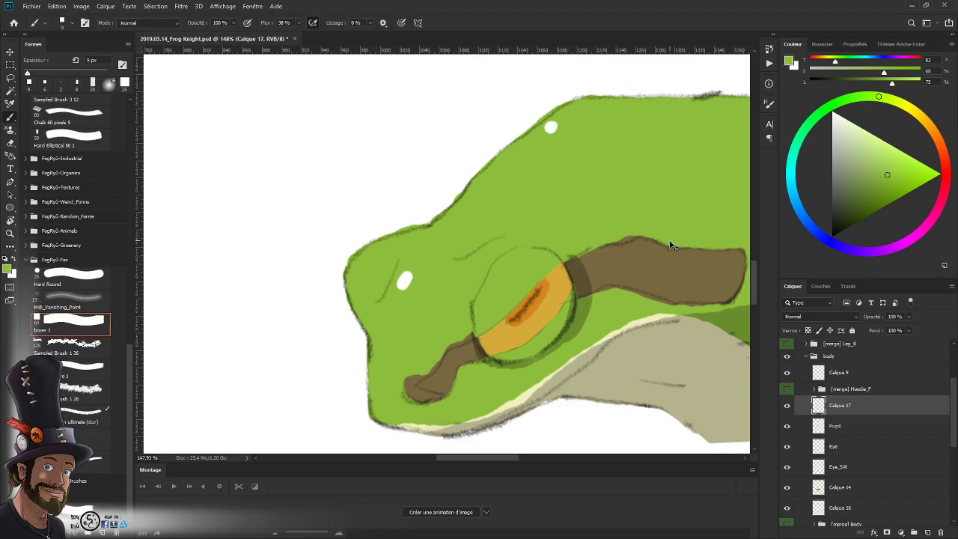
key(ctrl+space)
drag(578, 274, 517, 376)
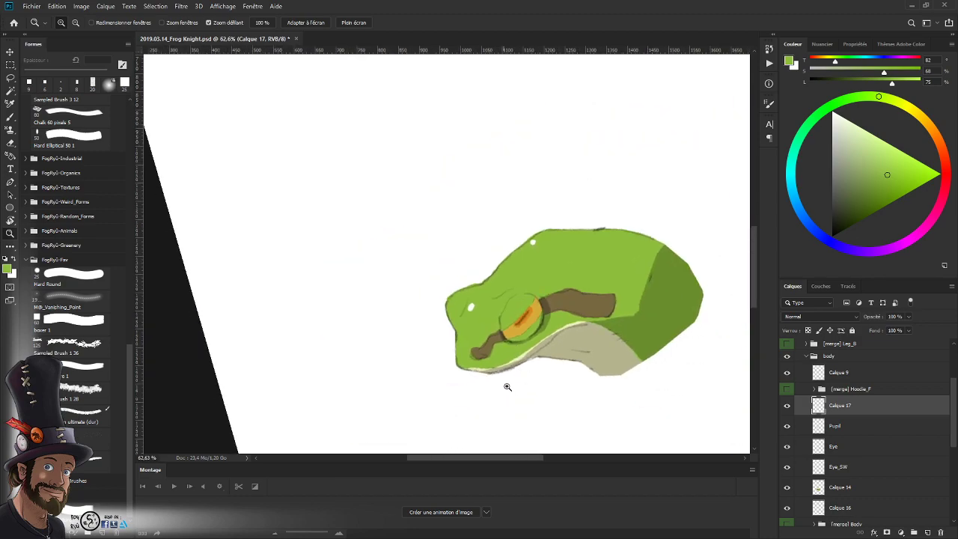
drag(525, 309, 554, 319)
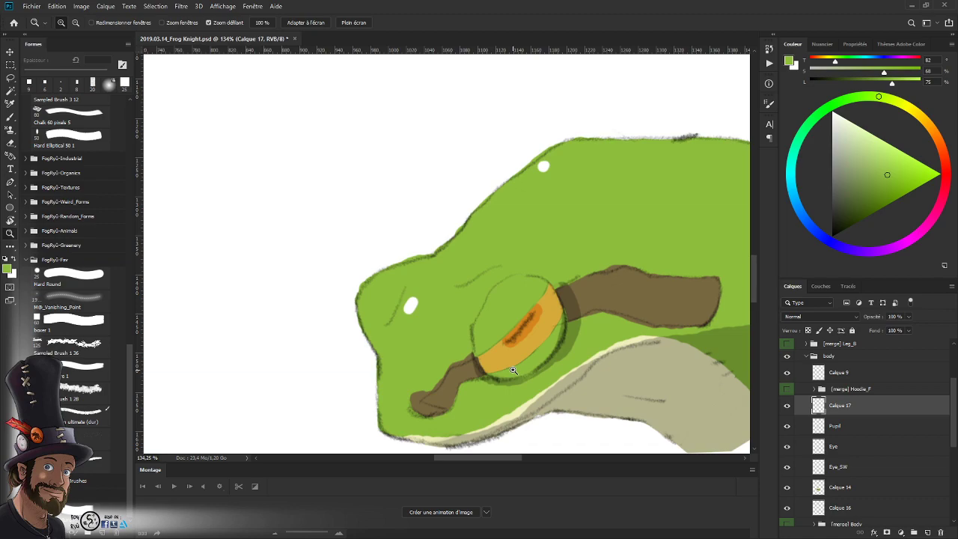
- Toggle the eyelid layer Calque 17 repeatedly to compare the eye with and without its eyelids
click(787, 404)
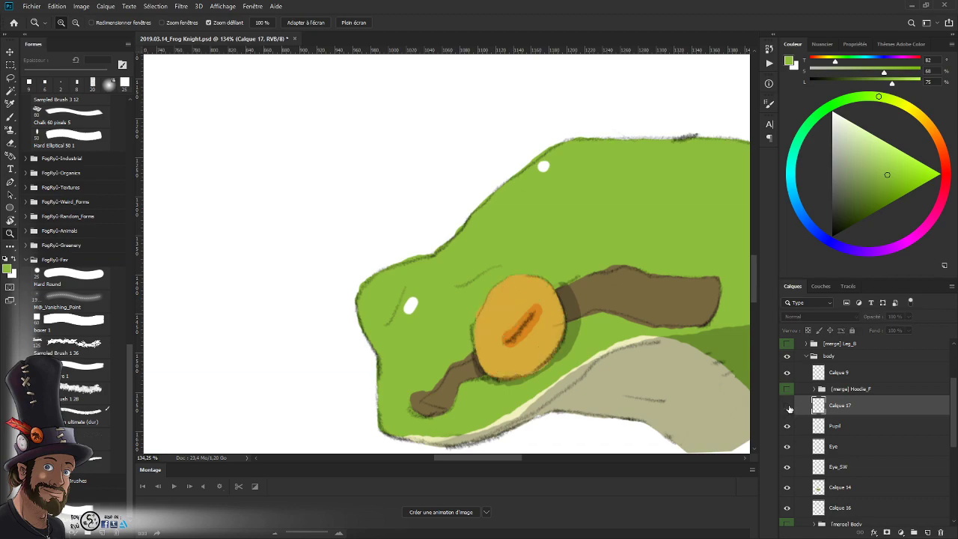
click(785, 406)
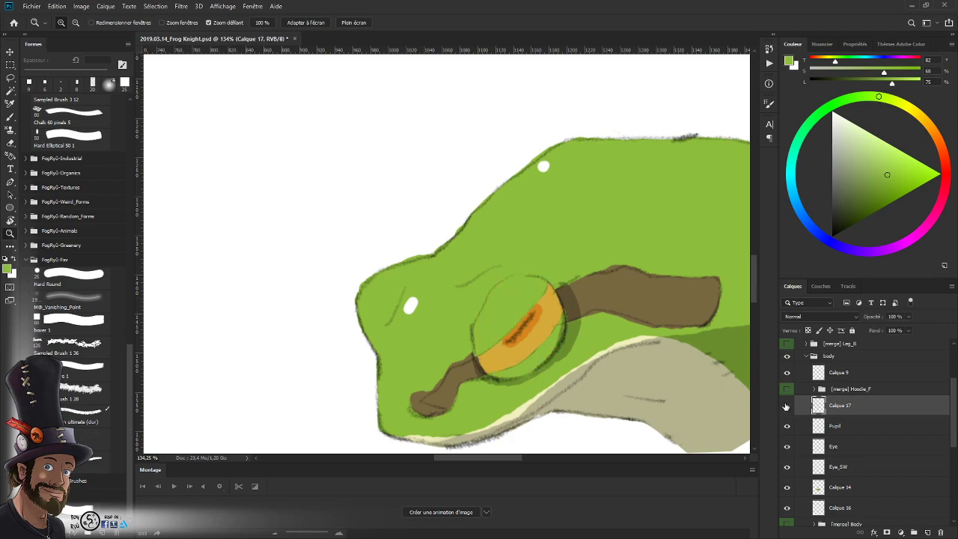
click(786, 406)
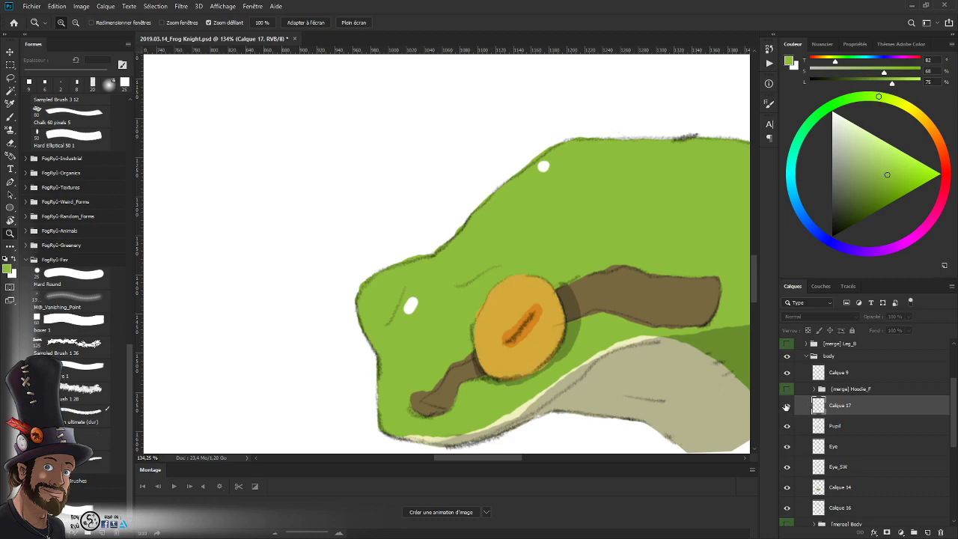
click(786, 407)
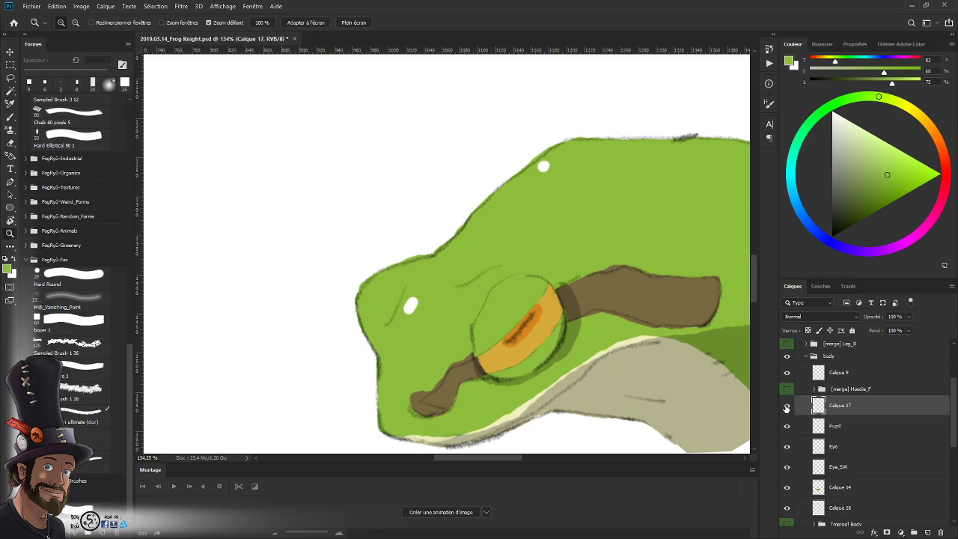
click(785, 407)
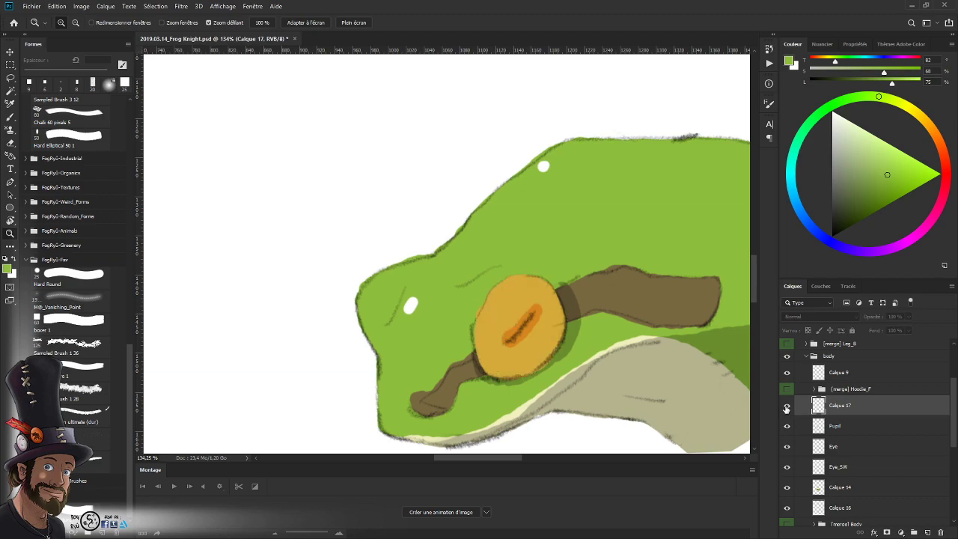
click(786, 407)
drag(551, 353, 500, 313)
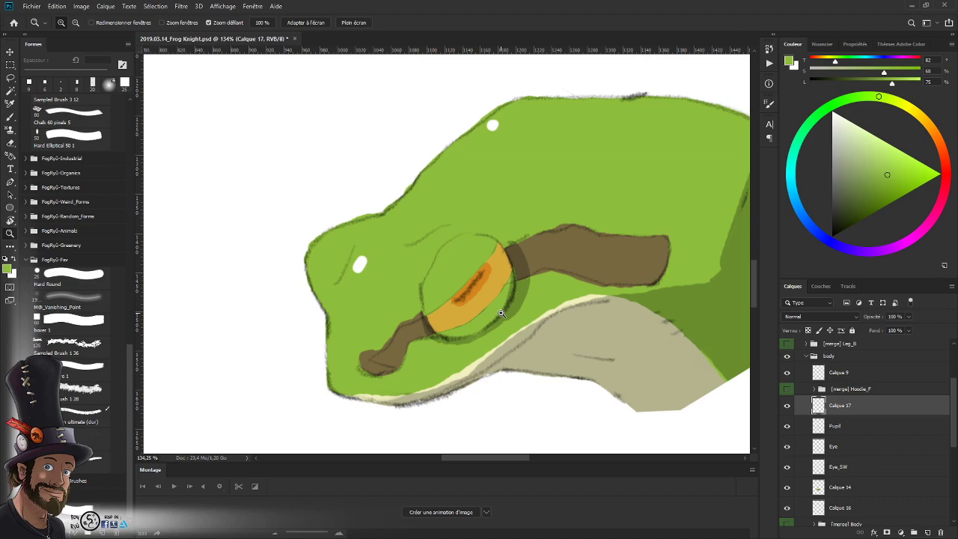
click(785, 406)
click(785, 406)
drag(516, 330, 489, 314)
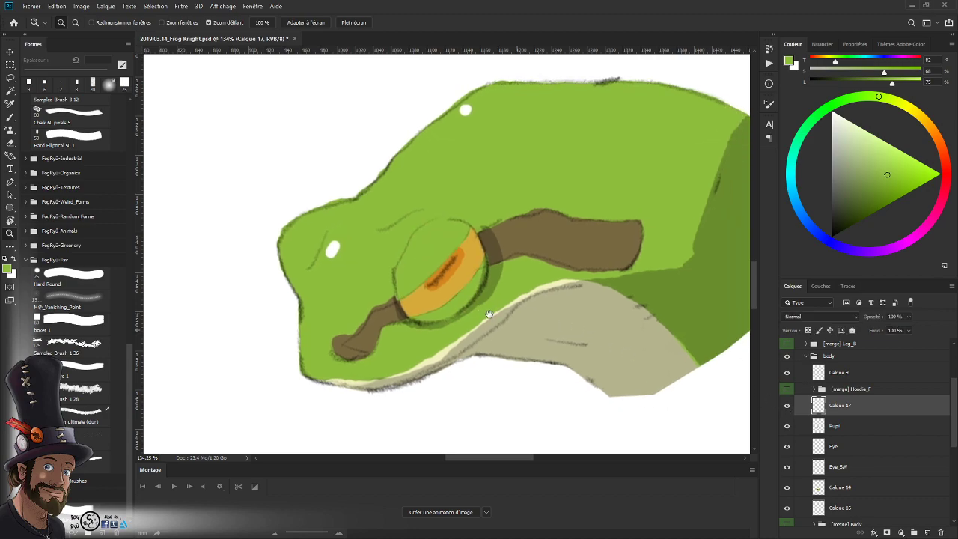
- Hide Calque 17 and Pupil, and toggle the Eye layer to check the sketch line over the pupil
scroll(489, 314, up, 4)
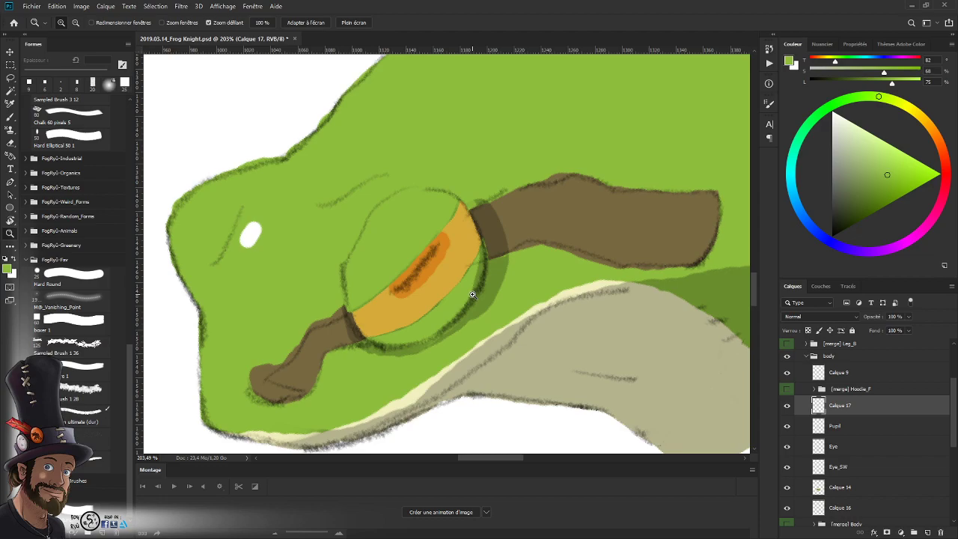
click(786, 405)
click(787, 425)
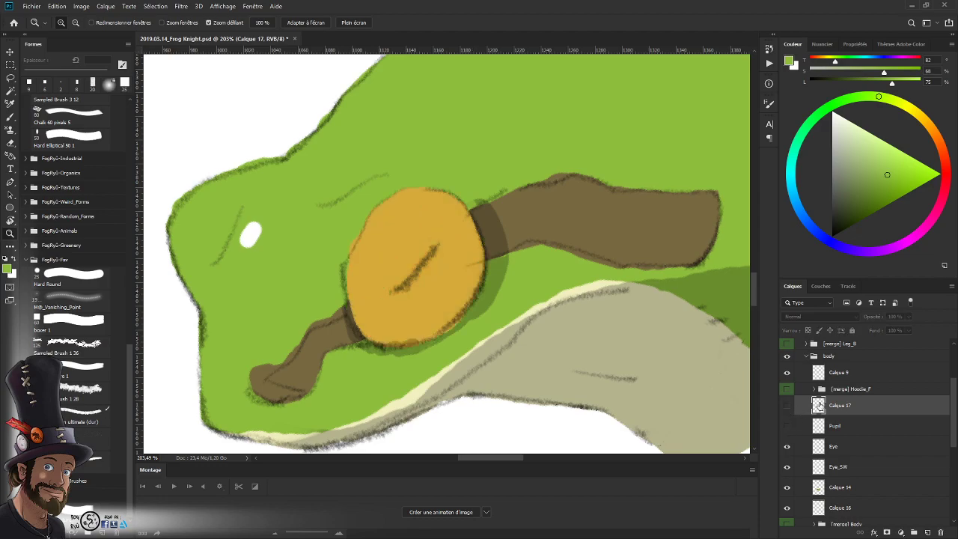
click(787, 447)
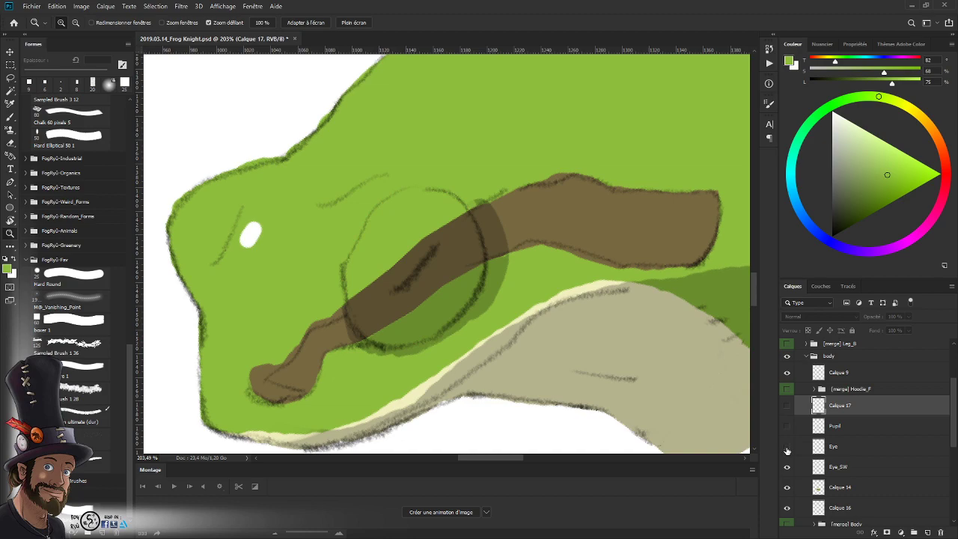
click(786, 448)
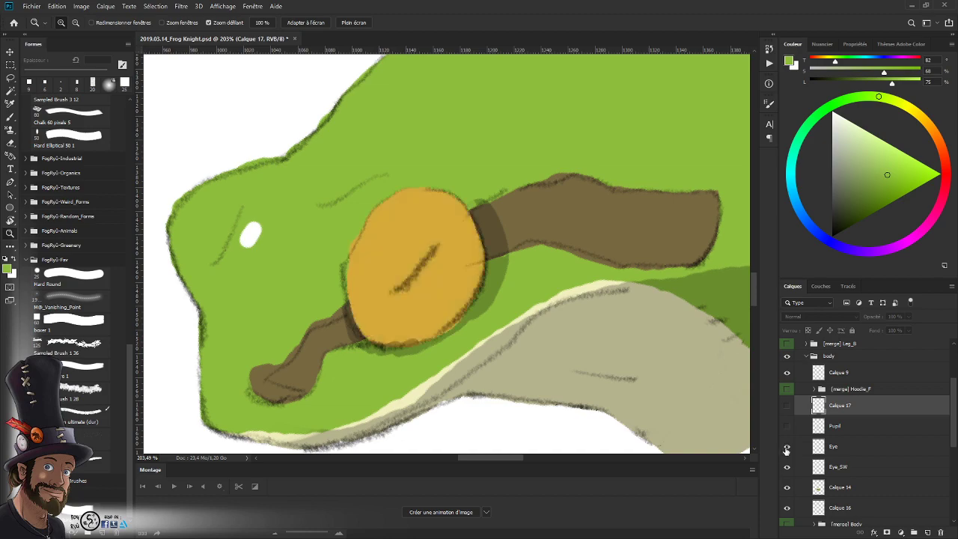
- Lasso the pupil's sketch line on Calque 9, cut it out and paste it in place on its own layer
click(848, 426)
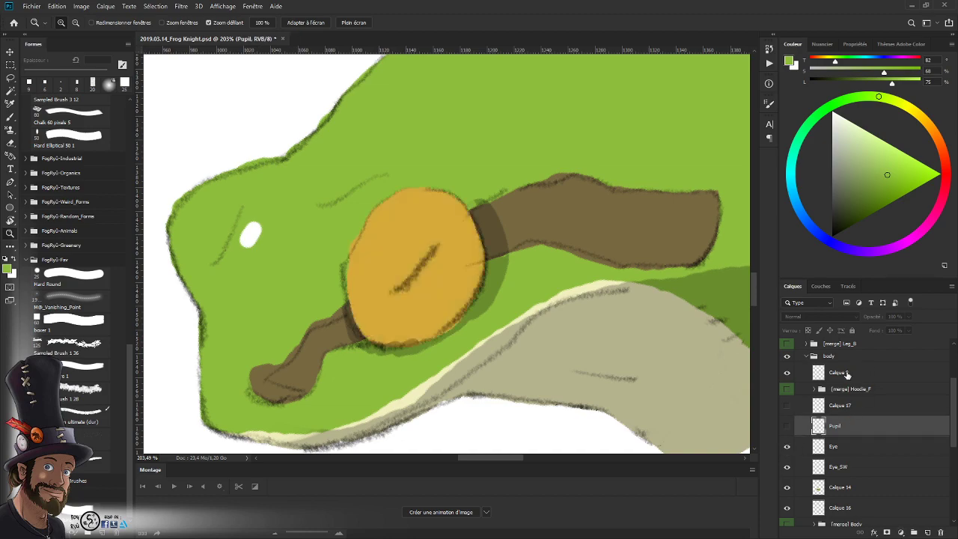
click(850, 372)
key(l)
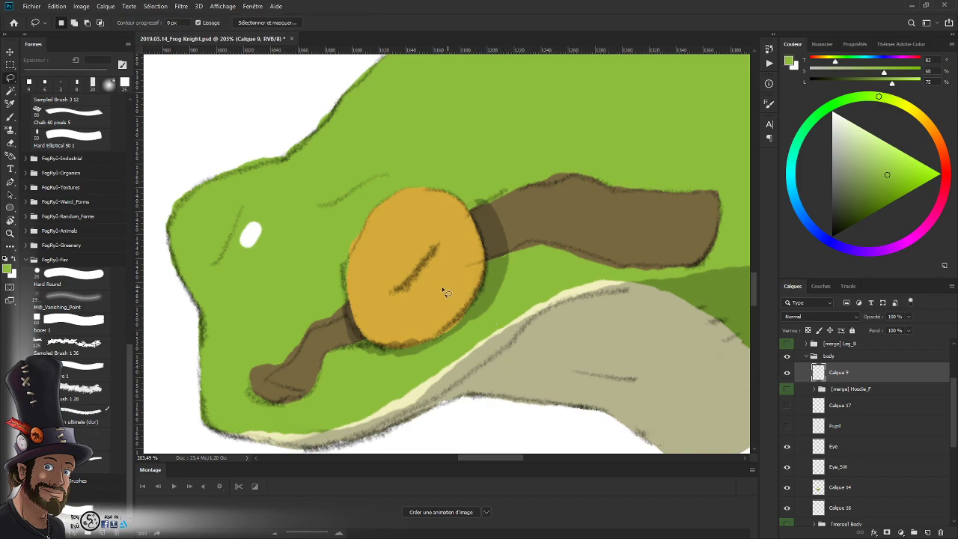
drag(441, 229, 386, 305)
key(ctrl+x)
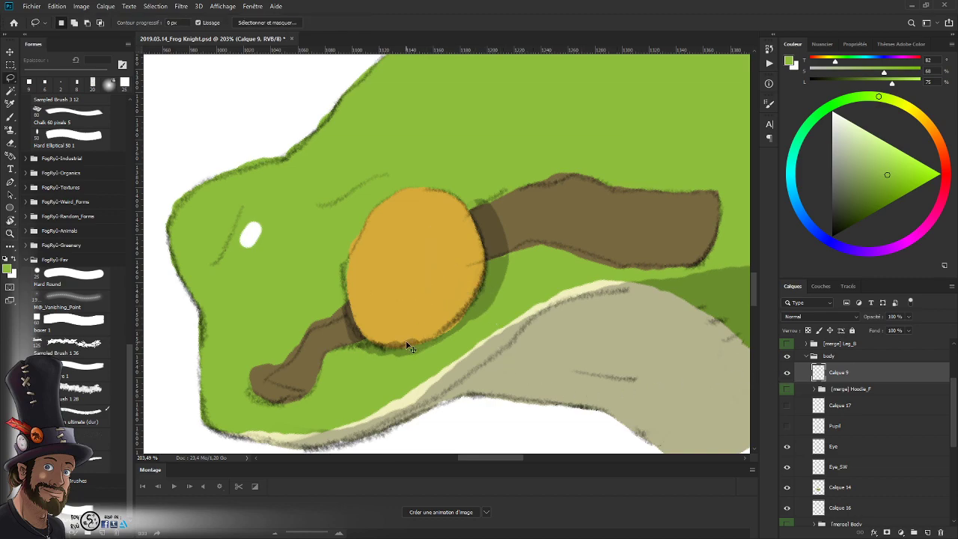
key(ctrl+shift+v)
- Move the pasted pupil line next to the Pupil layer and group the two layers together
drag(841, 391, 844, 441)
click(914, 532)
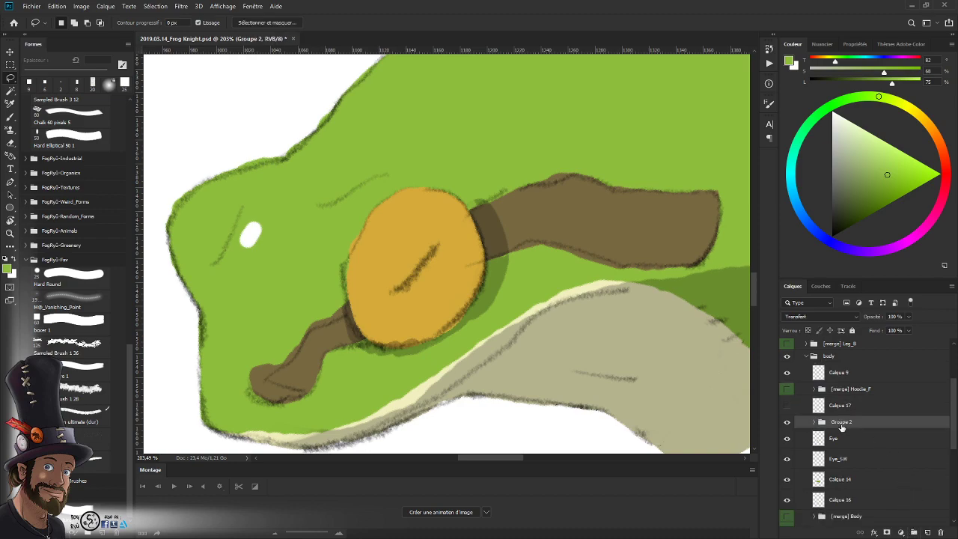
- Rename the layer group Groupe 2 as Pupil
double_click(841, 421)
text(Pupil)
key(Return)
- Duplicate the adjustment group into the body group, directly above the Pupil group
drag(953, 420, 956, 399)
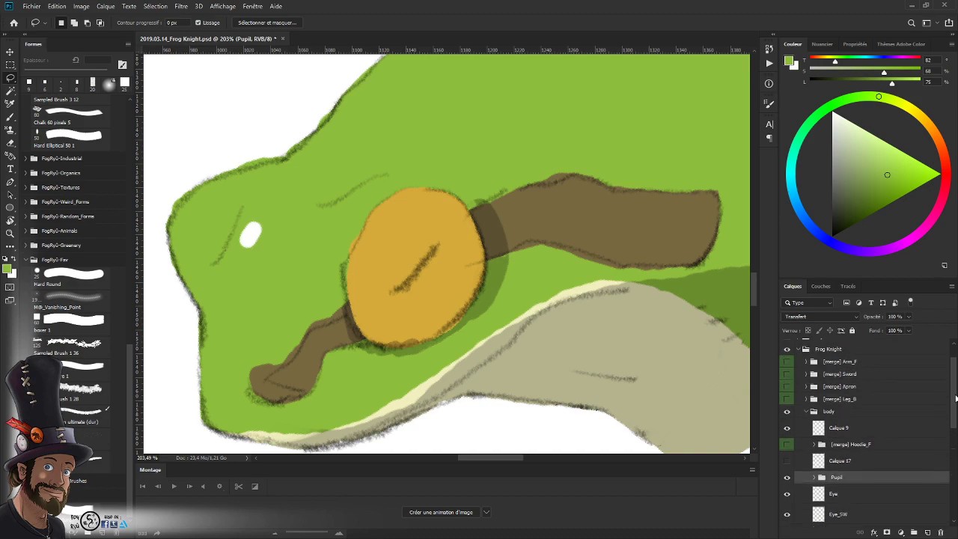
scroll(956, 399, up, 2)
click(858, 359)
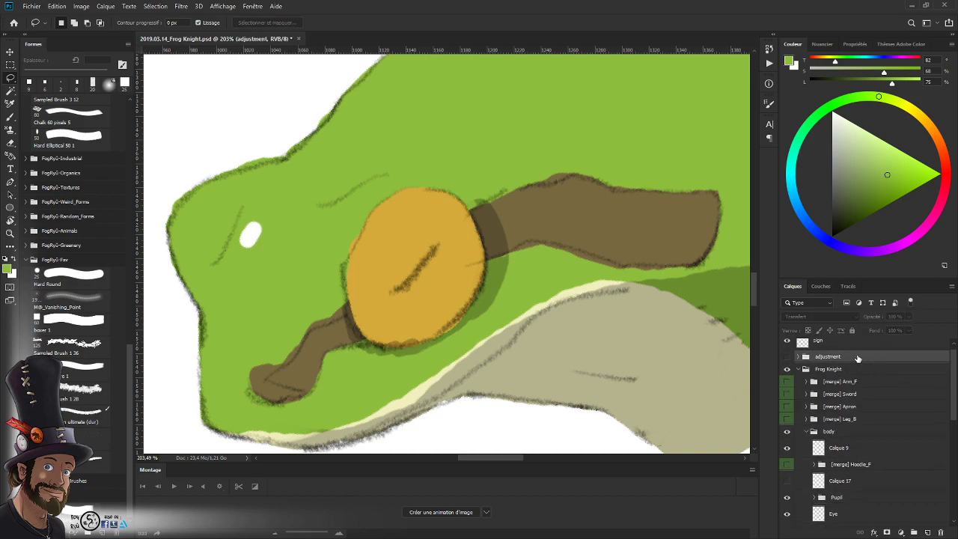
drag(855, 358, 856, 489)
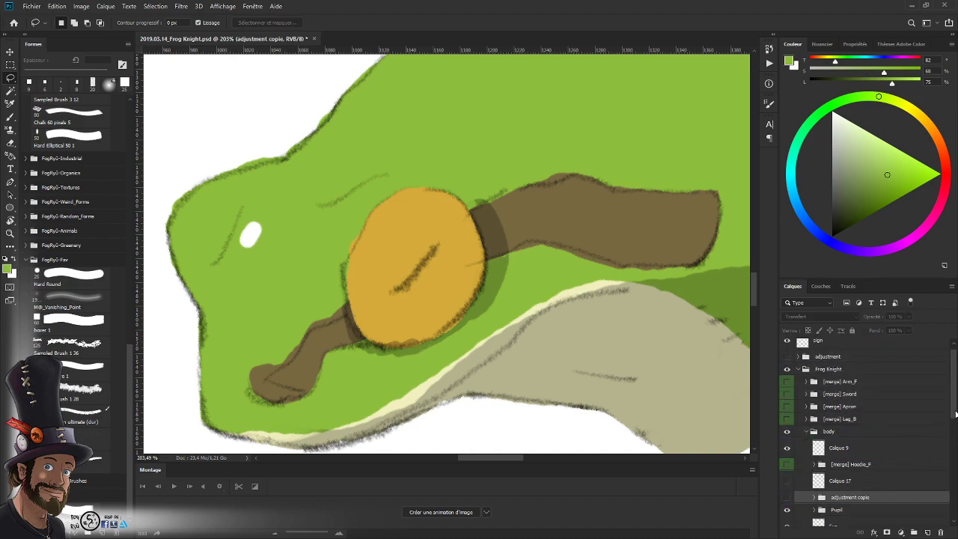
- Make the adjustment copie group visible and move the Pupil group inside it, beneath its adjustment layers
scroll(956, 417, down, 2)
scroll(934, 413, down, 2)
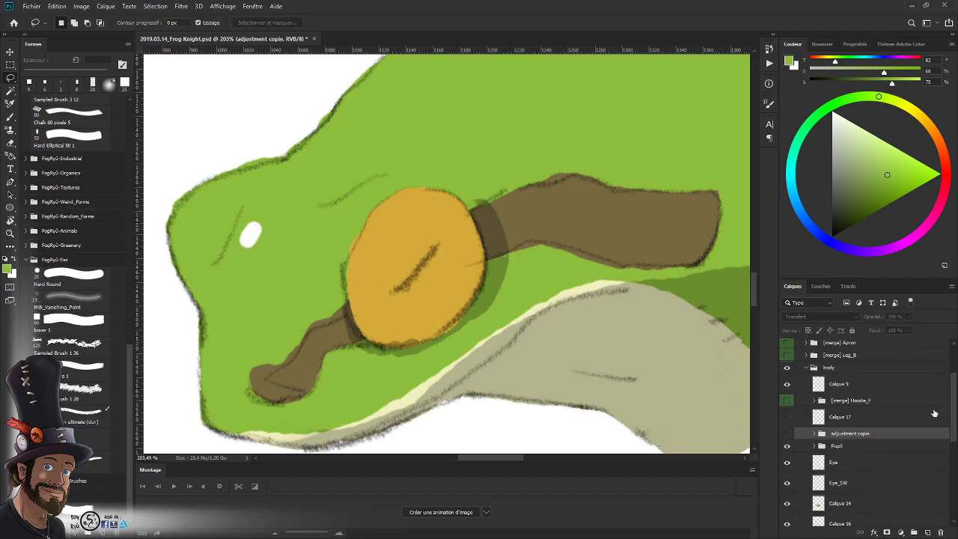
click(787, 433)
click(786, 433)
click(814, 433)
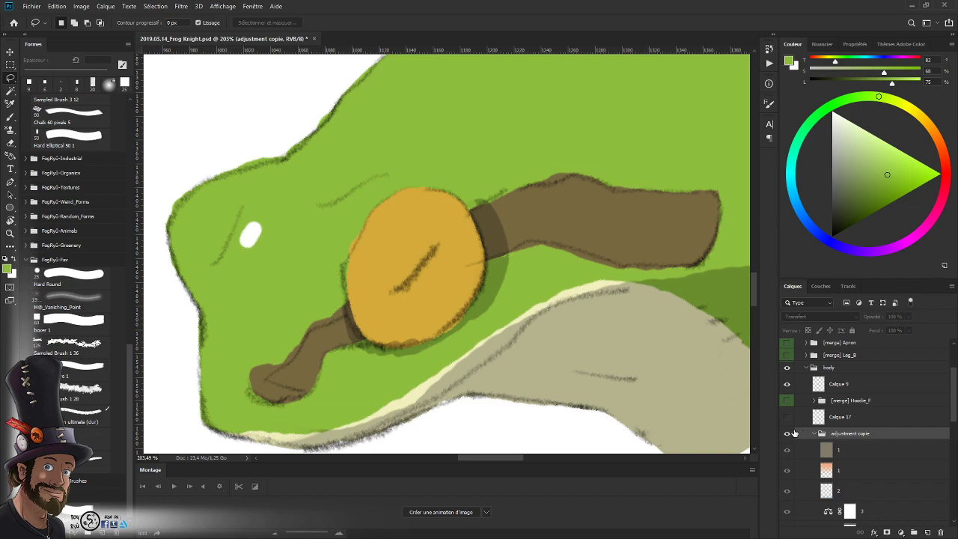
click(787, 433)
scroll(823, 434, down, 6)
drag(838, 448, 853, 440)
- Clip all the colour and adjustment layers in the adjustment copie group to the Pupil group
alt+click(862, 439)
alt+click(873, 419)
alt+click(877, 398)
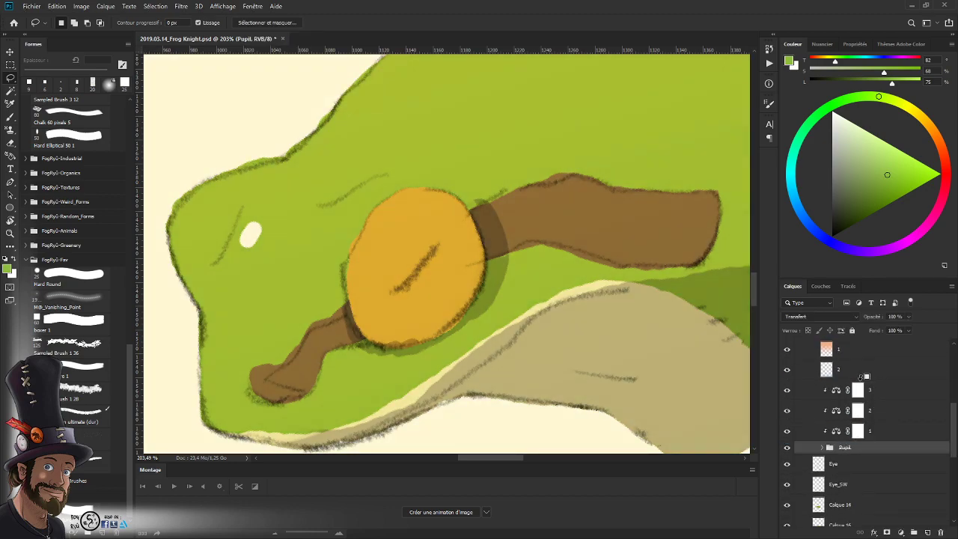
alt+click(865, 377)
alt+click(865, 359)
scroll(853, 382, up, 3)
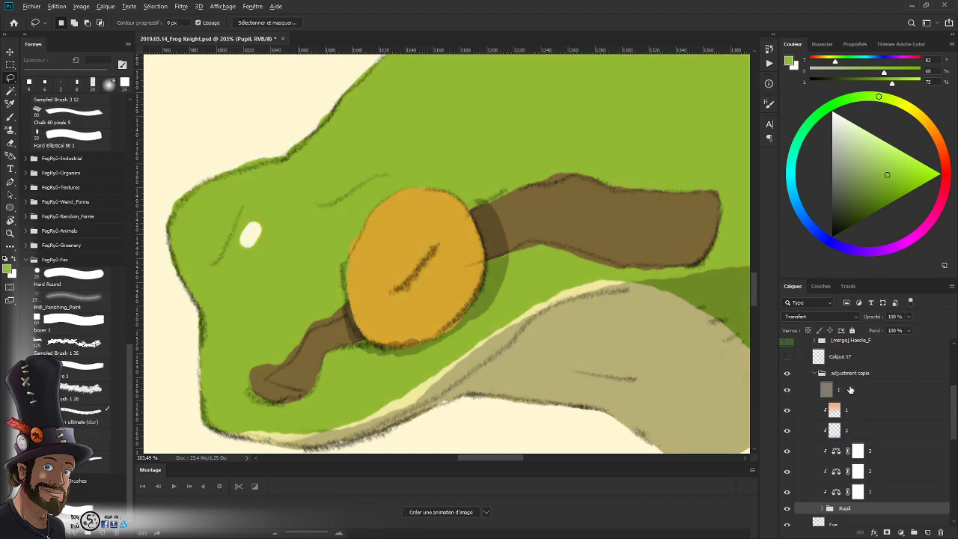
click(849, 398)
alt+click(852, 397)
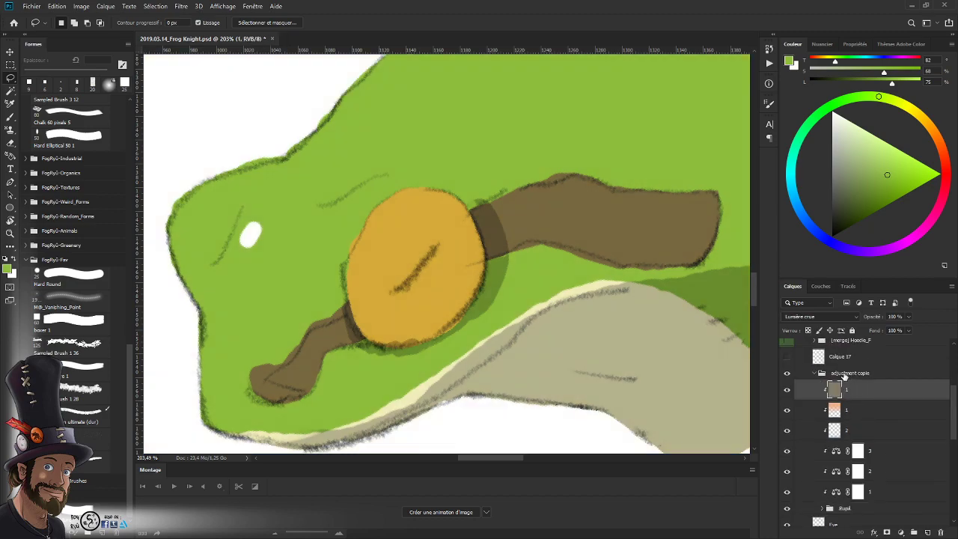
- Rename the adjustment copie group as [merge] Pupil and collapse it
double_click(845, 374)
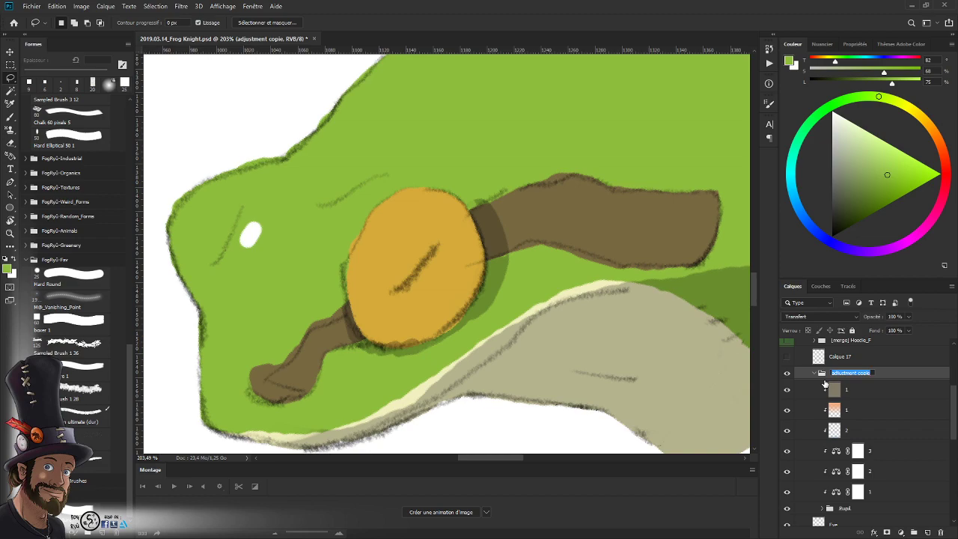
text(merd)
key(Return)
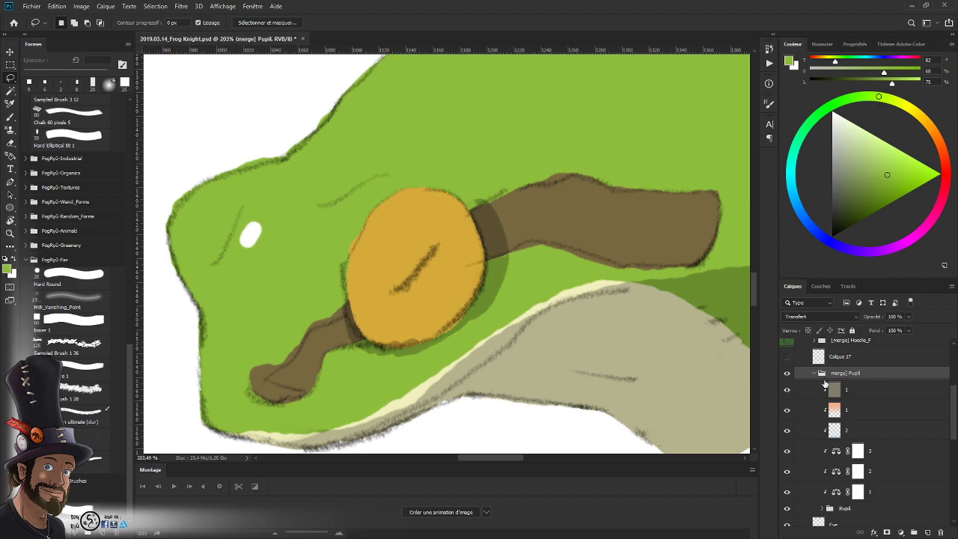
click(815, 374)
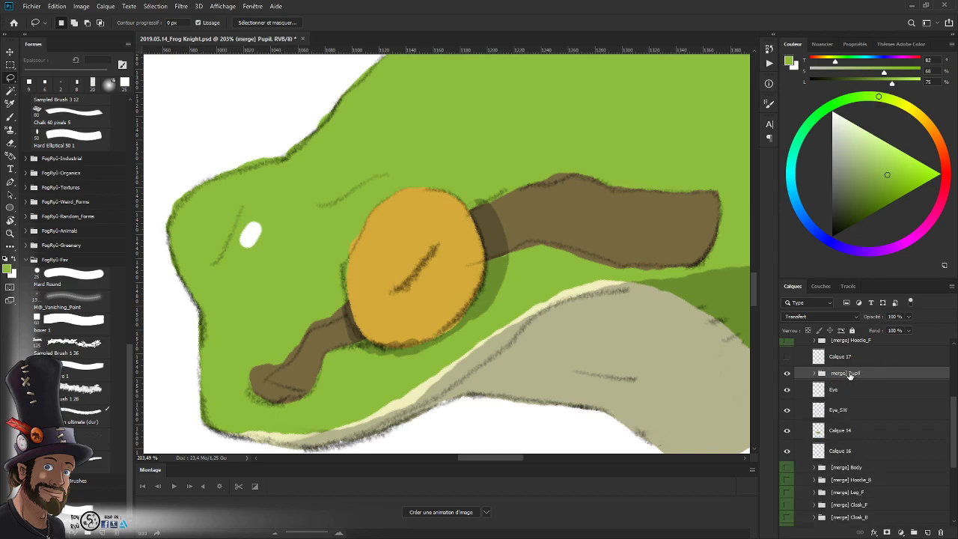
double_click(833, 374)
key(Return)
- Check the contents of the [merge] Pupil group, then collapse and hide the group
click(786, 372)
click(786, 373)
click(814, 373)
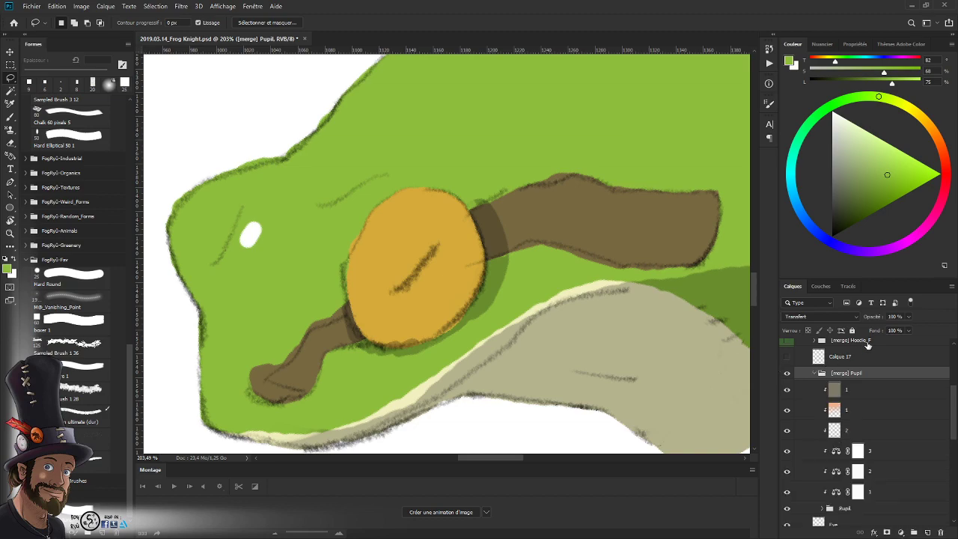
click(821, 508)
drag(952, 424, 954, 433)
scroll(954, 433, down, 3)
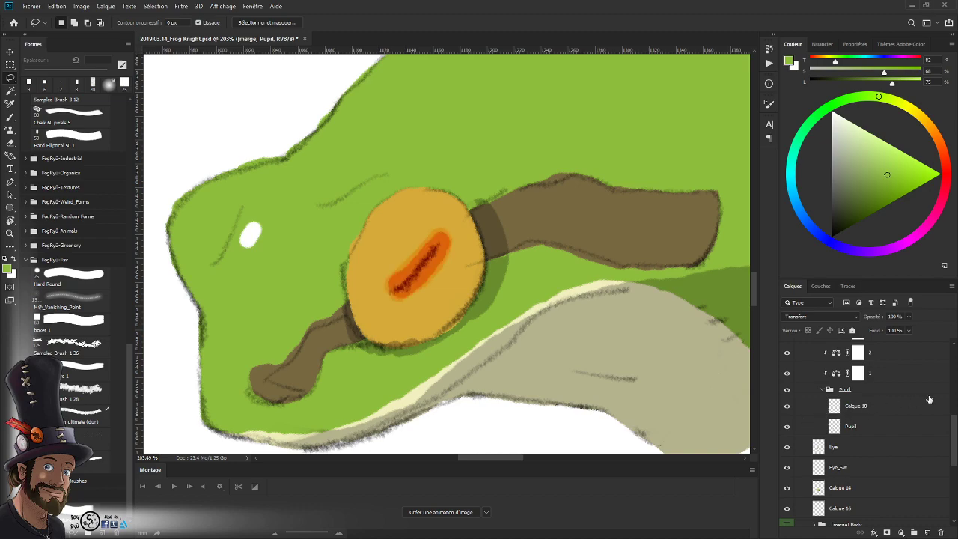
scroll(830, 419, up, 4)
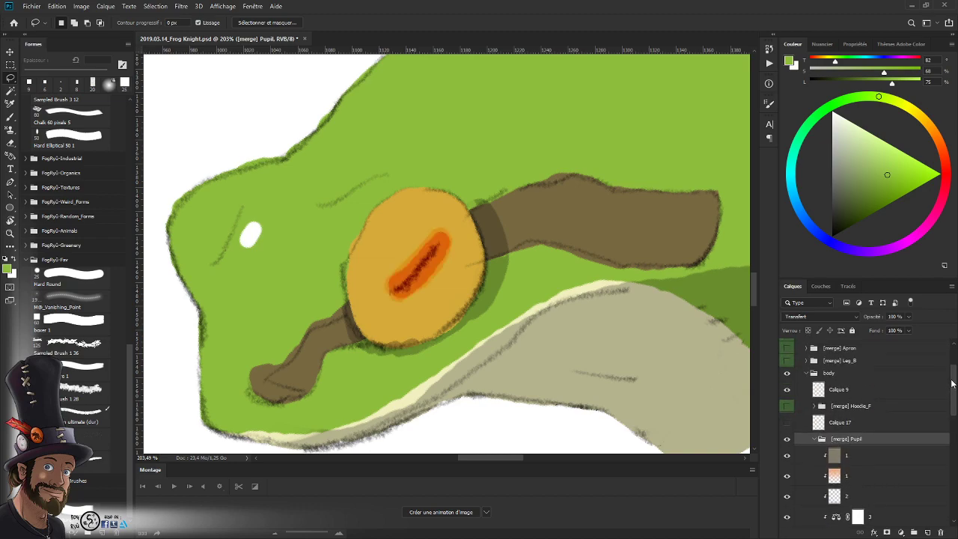
click(817, 437)
click(787, 437)
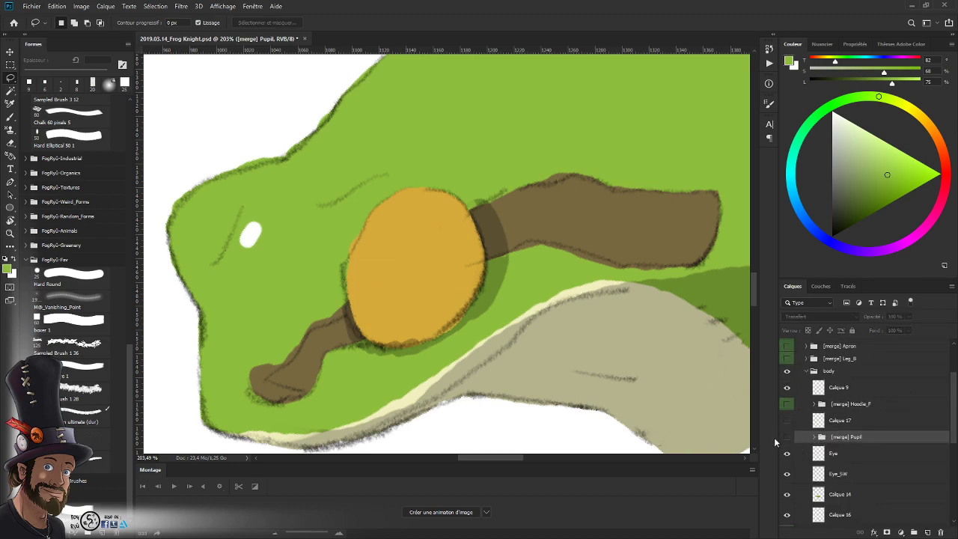
- Toggle Calque 17 on and off over the whole head to preview the blink, leaving the eyelids shown
key(z)
drag(496, 271, 438, 344)
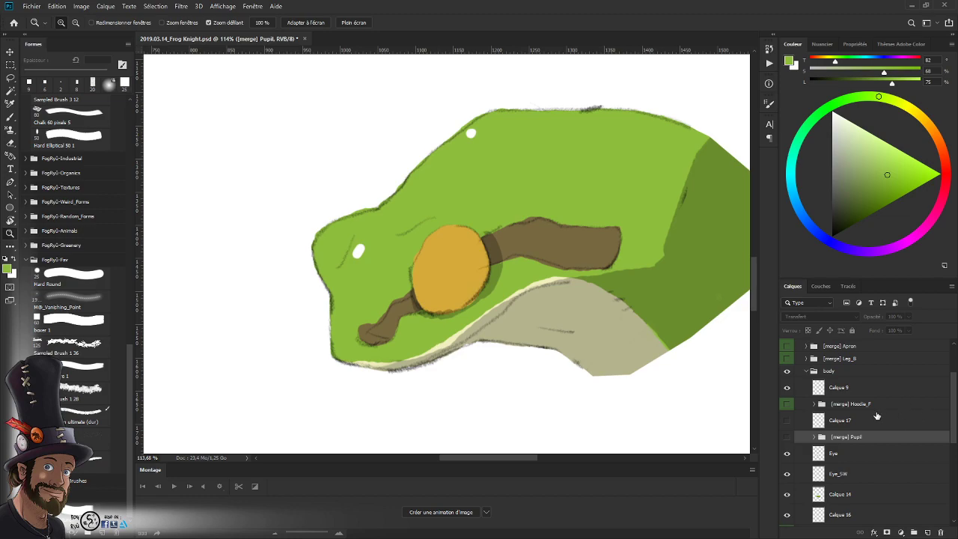
click(787, 421)
click(787, 422)
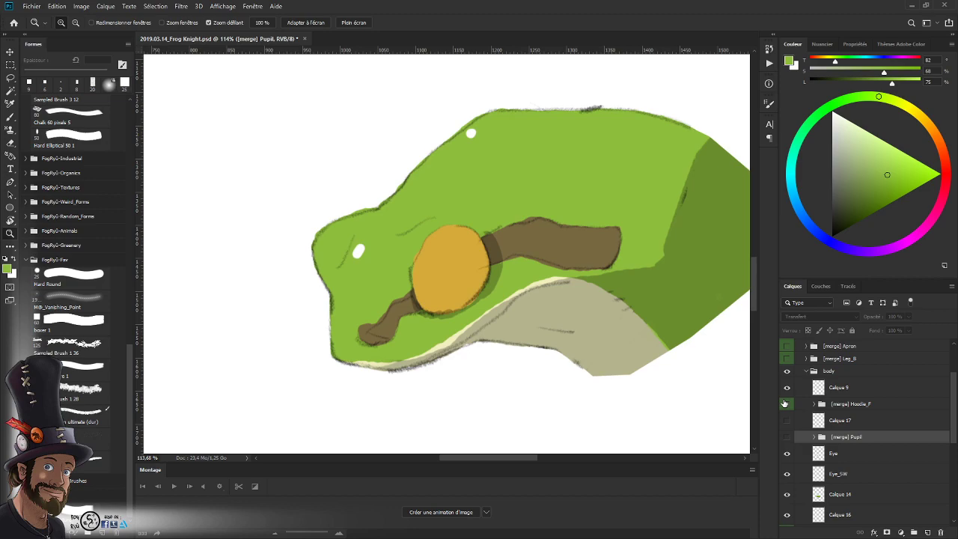
click(786, 421)
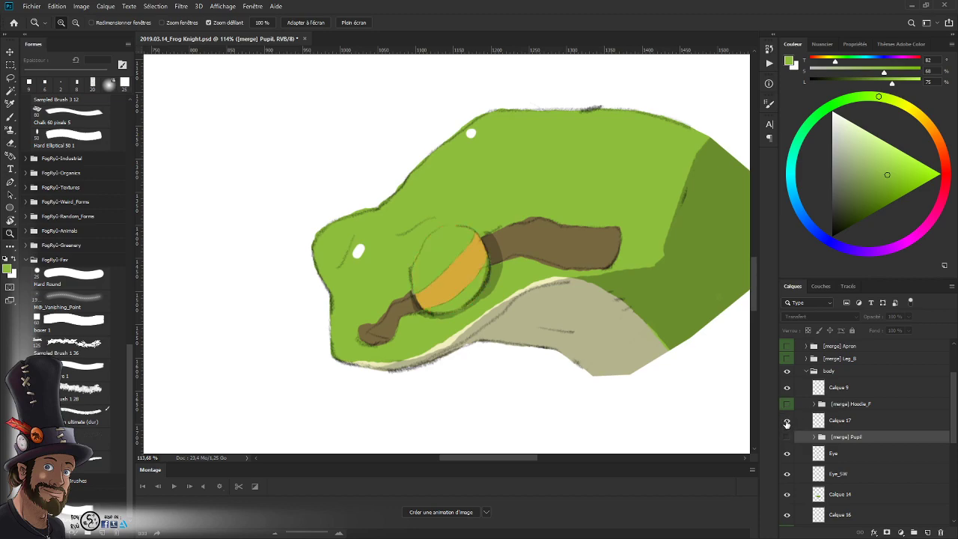
click(786, 423)
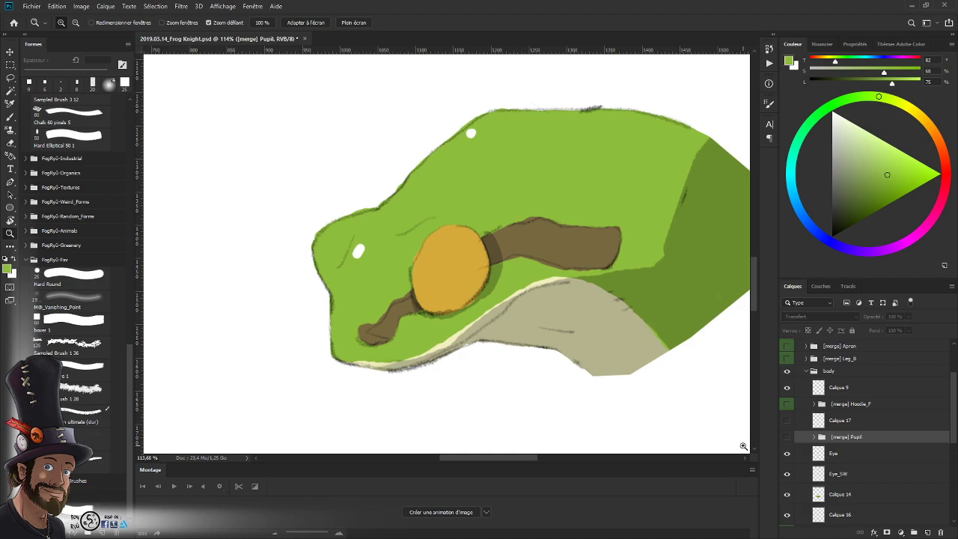
drag(490, 282, 526, 305)
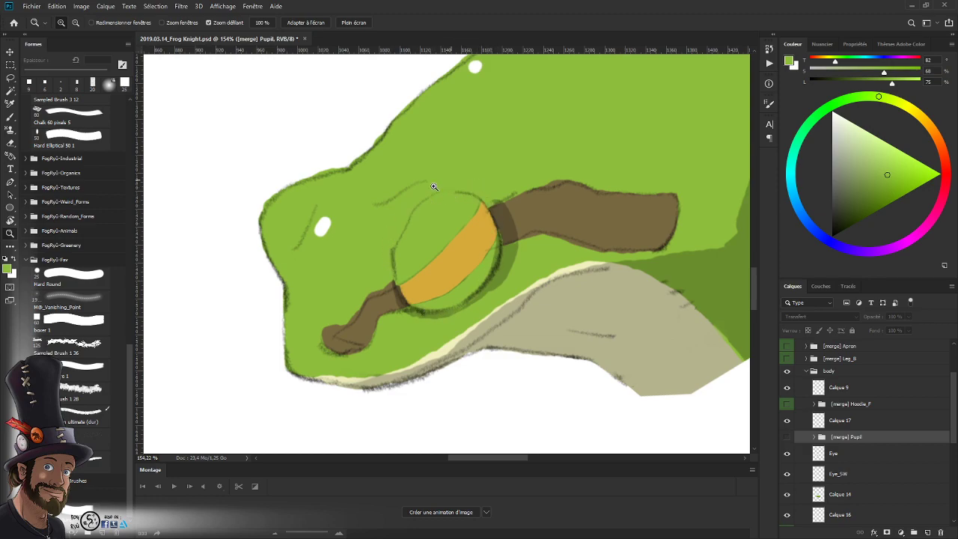
drag(513, 273, 483, 309)
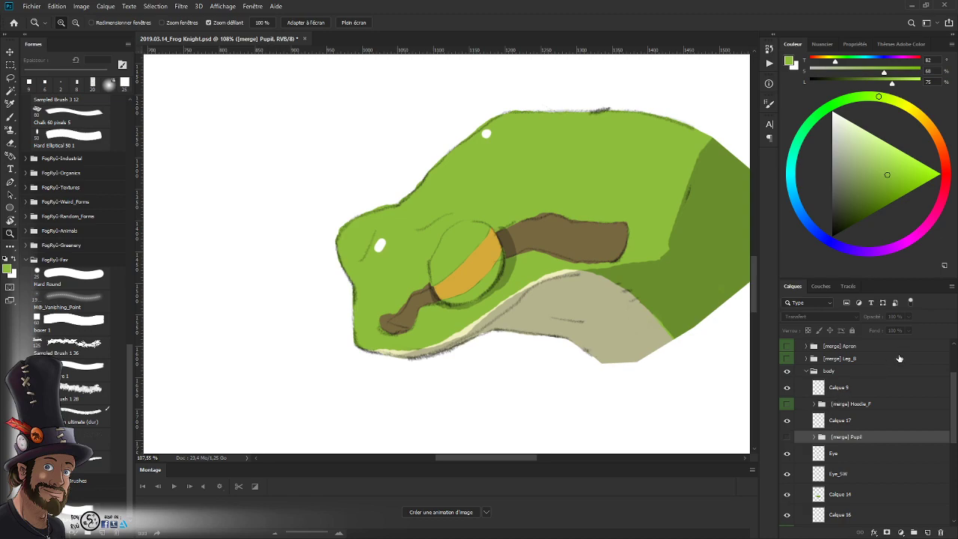
click(786, 422)
click(786, 422)
click(786, 422)
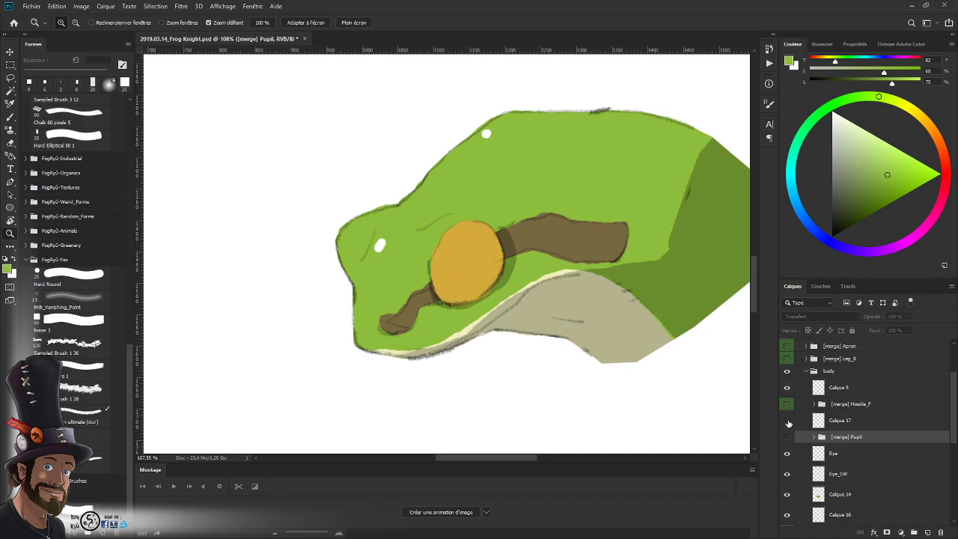
click(787, 422)
click(787, 424)
click(787, 422)
click(787, 422)
click(786, 422)
click(786, 422)
click(786, 422)
click(786, 422)
click(787, 422)
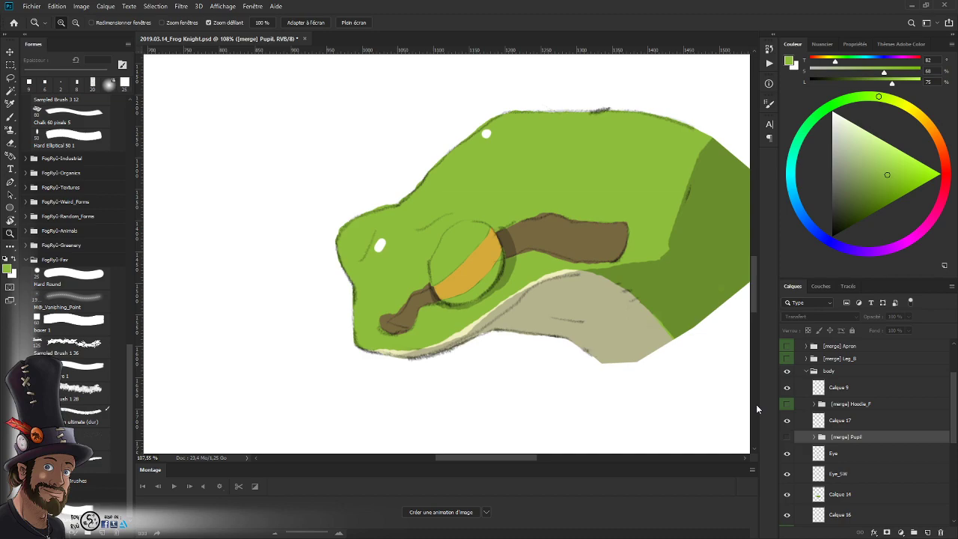
- Toggle the Eye, Calque 9, Calque 17 and [merge] Pupil layers to check what each contributes to the eye
click(786, 454)
click(788, 455)
click(786, 387)
click(786, 388)
click(786, 420)
click(787, 420)
drag(507, 270, 523, 270)
drag(526, 280, 443, 332)
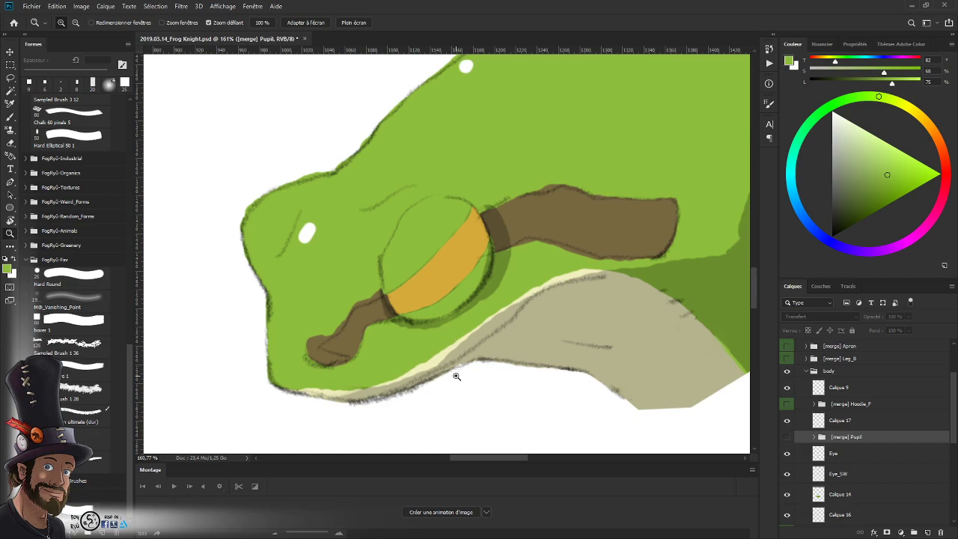
click(786, 437)
click(787, 437)
click(787, 431)
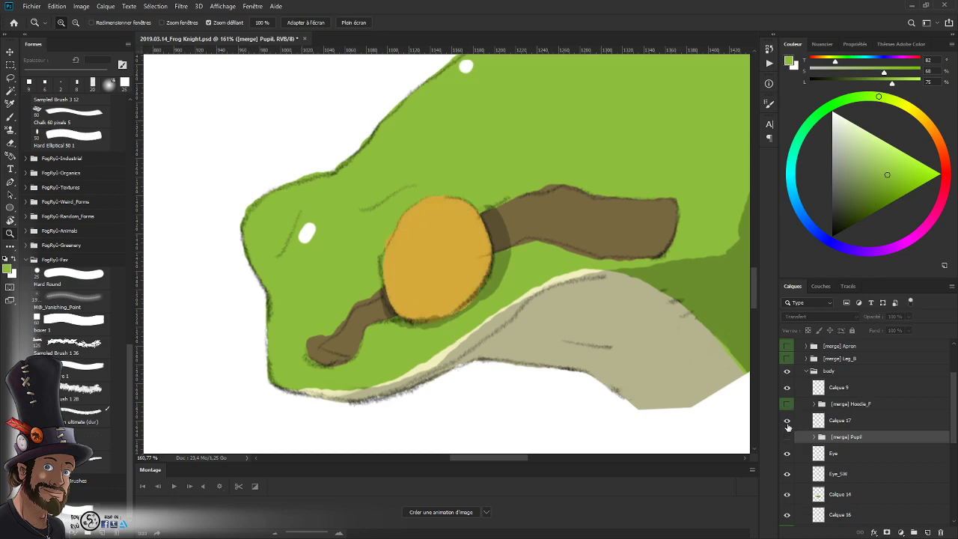
click(787, 431)
mouse_move(506, 278)
mouse_down()
mouse_move(499, 274)
mouse_move(524, 271)
mouse_move(517, 262)
mouse_move(504, 279)
mouse_move(518, 275)
mouse_up()
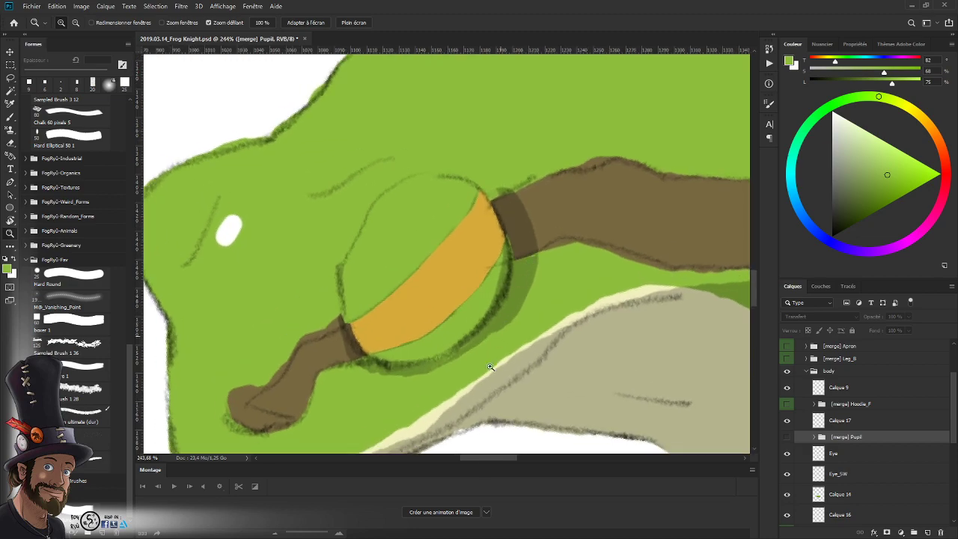
click(830, 420)
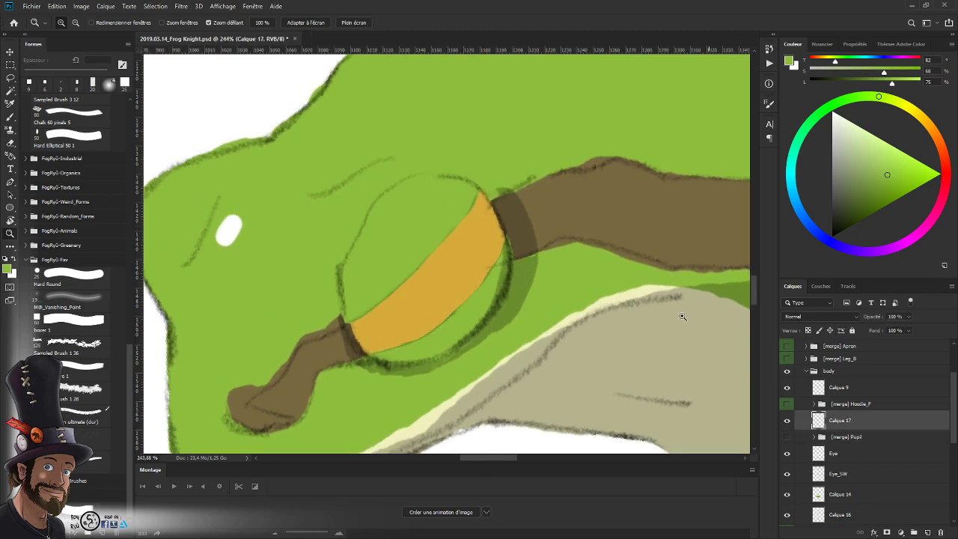
key(e)
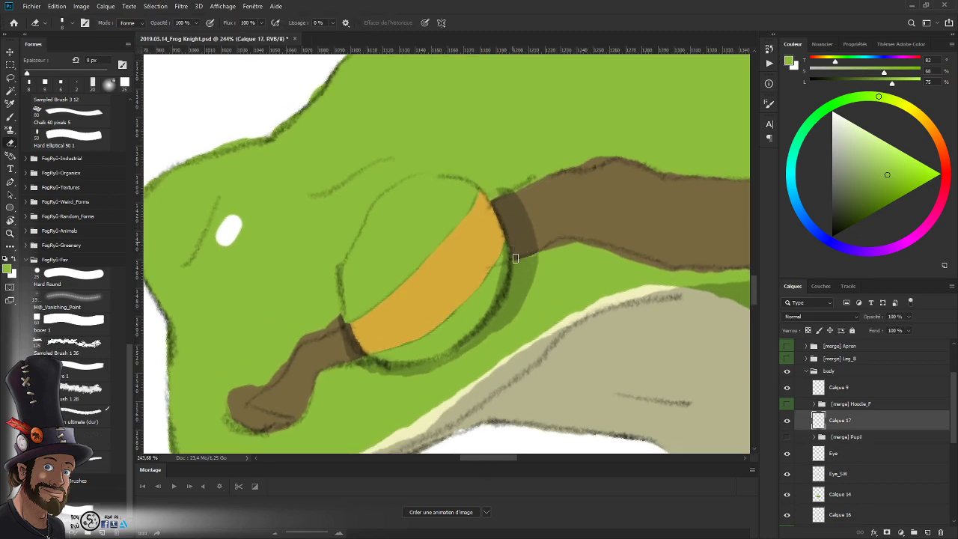
key(z)
drag(520, 270, 489, 349)
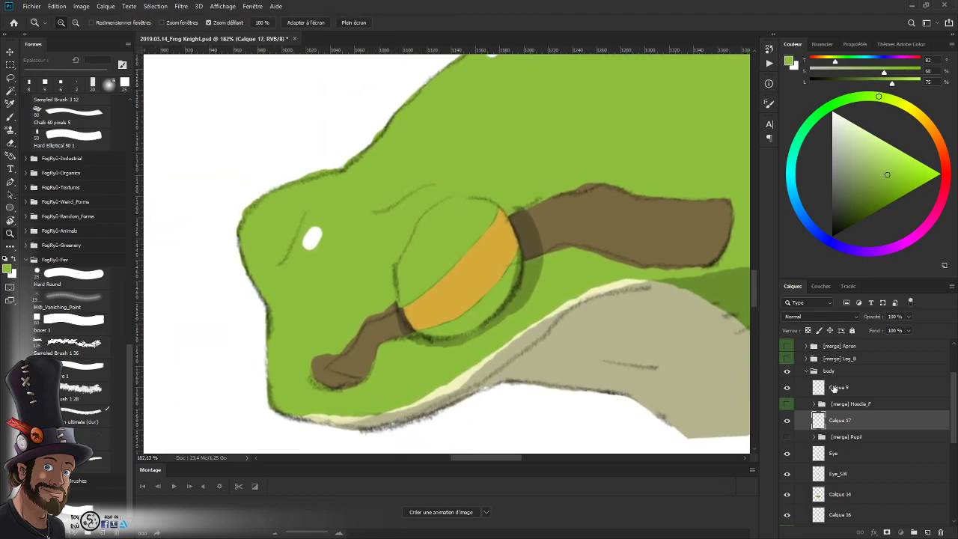
- Lasso the sketch outline around the eye on Calque 9, cut it out and paste it in place on its own layer
click(834, 388)
click(786, 388)
click(786, 387)
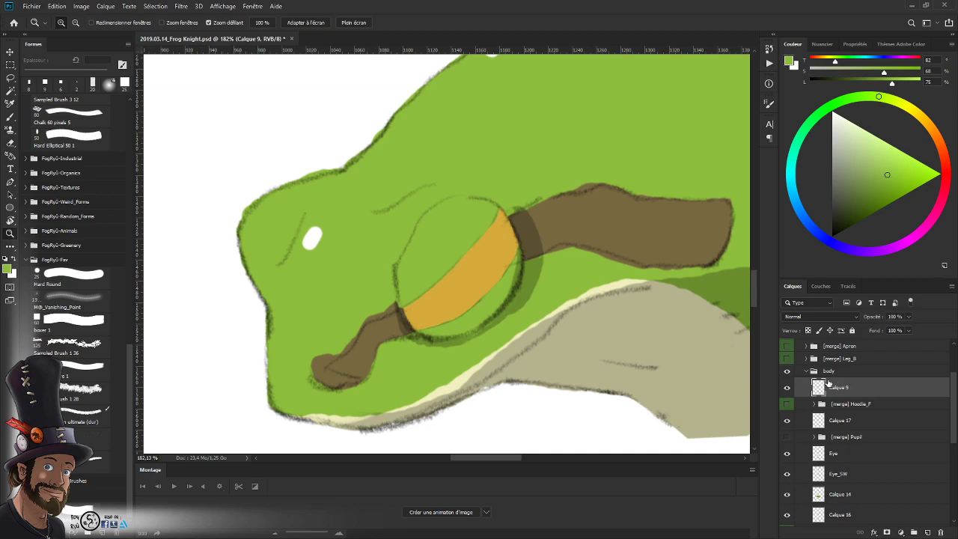
key(l)
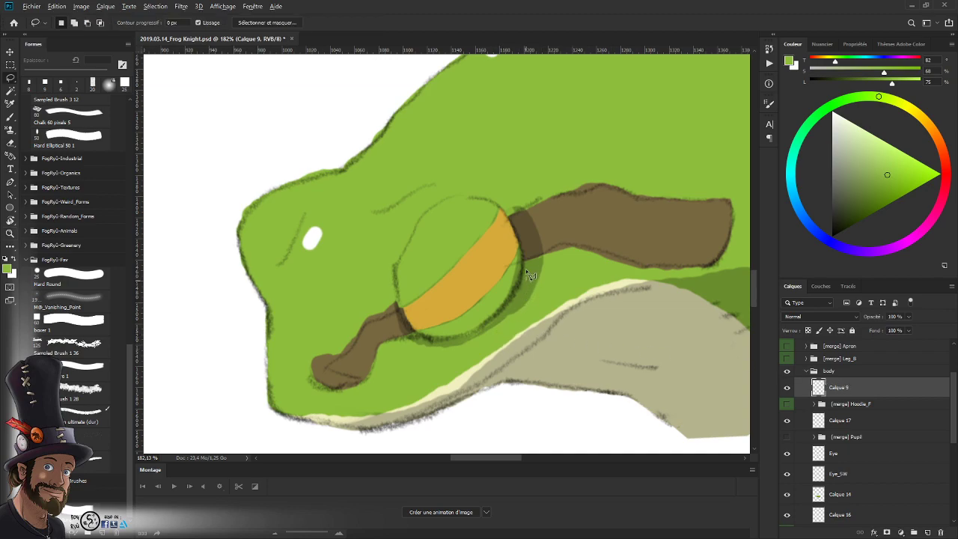
mouse_move(526, 280)
mouse_down()
mouse_move(516, 220)
mouse_move(493, 196)
mouse_move(464, 188)
mouse_move(429, 195)
mouse_move(389, 235)
mouse_move(383, 271)
mouse_move(407, 333)
mouse_move(435, 348)
mouse_move(490, 339)
mouse_move(527, 280)
mouse_up()
key(Delete)
key(ctrl+d)
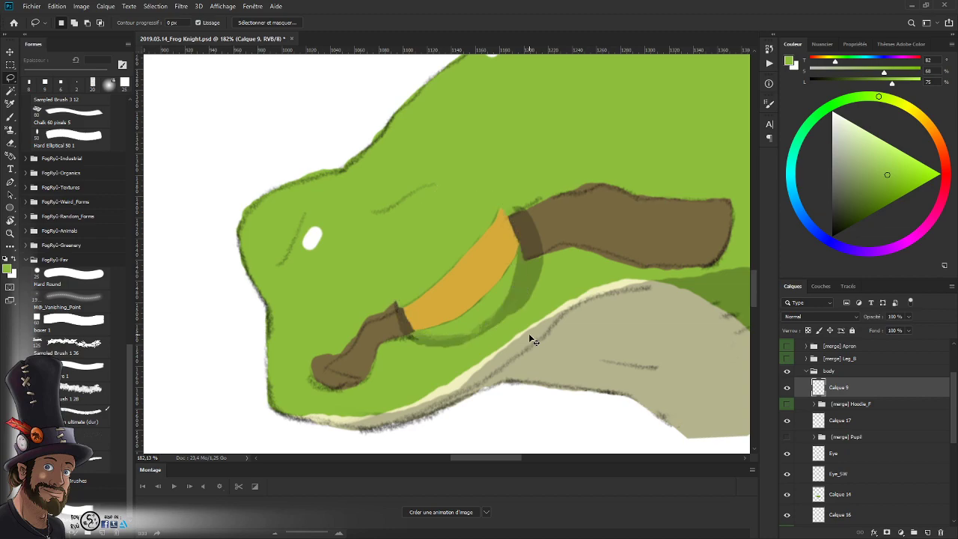
key(ctrl+v)
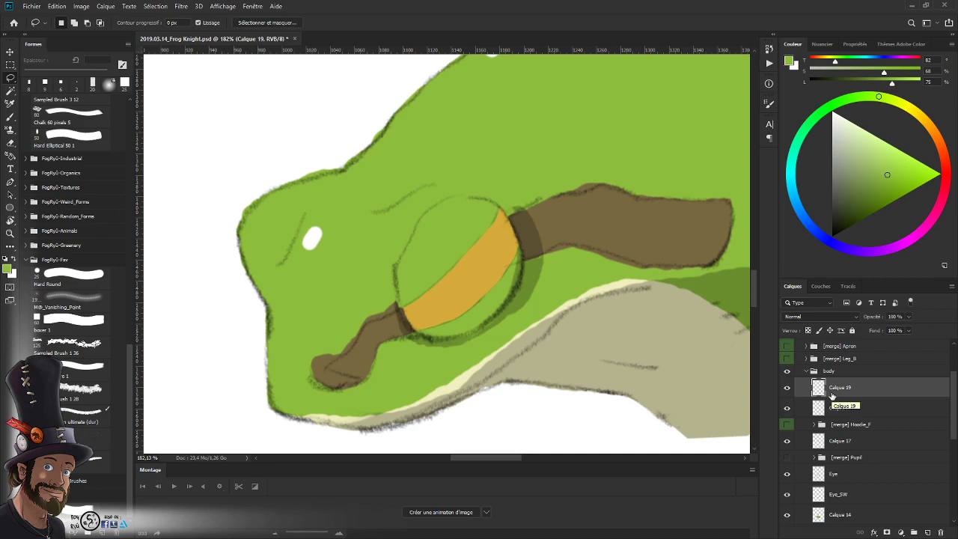
- Move the pasted eye outline layer directly above Calque 17 and rename it Eye_F_Line
drag(860, 390, 853, 432)
double_click(841, 420)
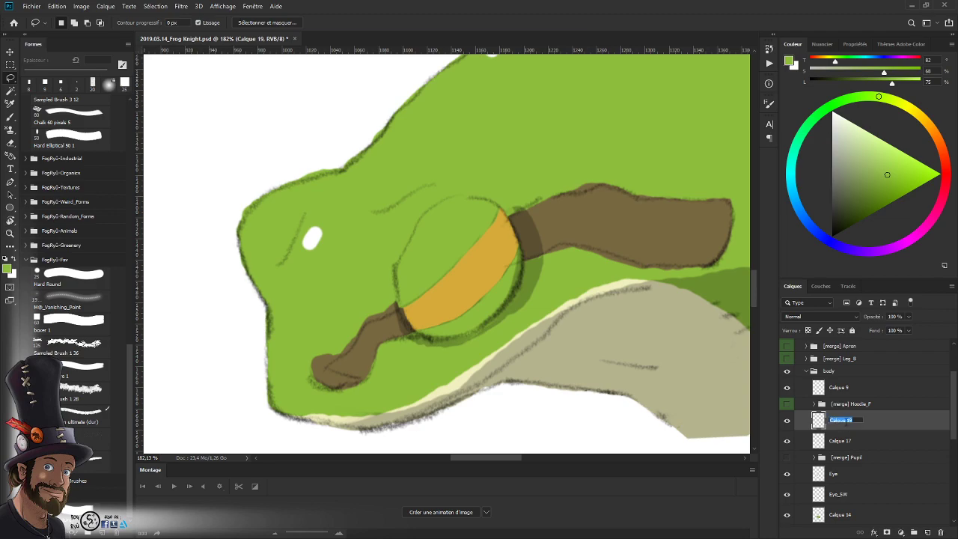
text(Eye_F_Line)
key(Return)
- Rename the Eye layer as Eye_F
double_click(833, 474)
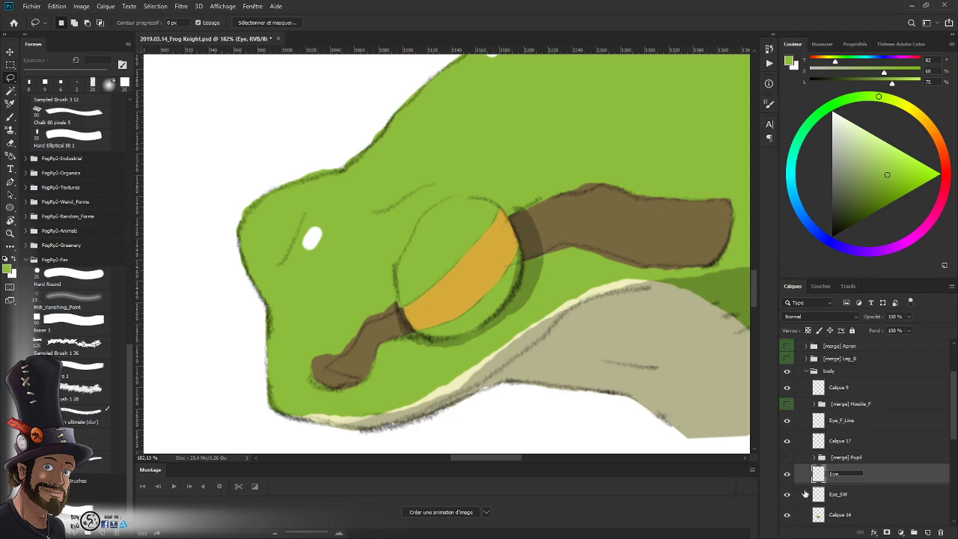
text(_F)
key(Return)
- Rename the Calque 17 layer as Eyelid_F and toggle its visibility to check the eyelids
click(786, 440)
click(787, 441)
double_click(835, 441)
text(Ey)
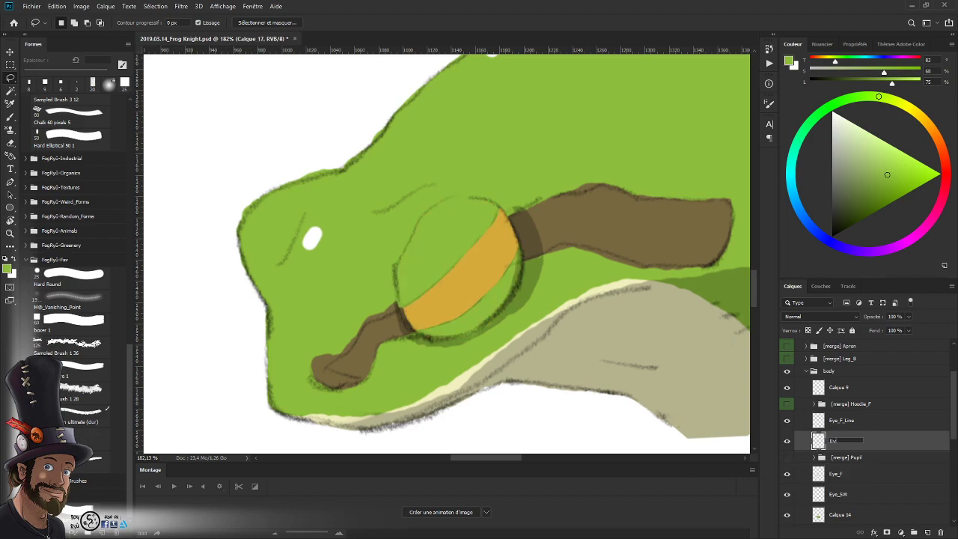
text(elid_F)
key(Return)
click(786, 440)
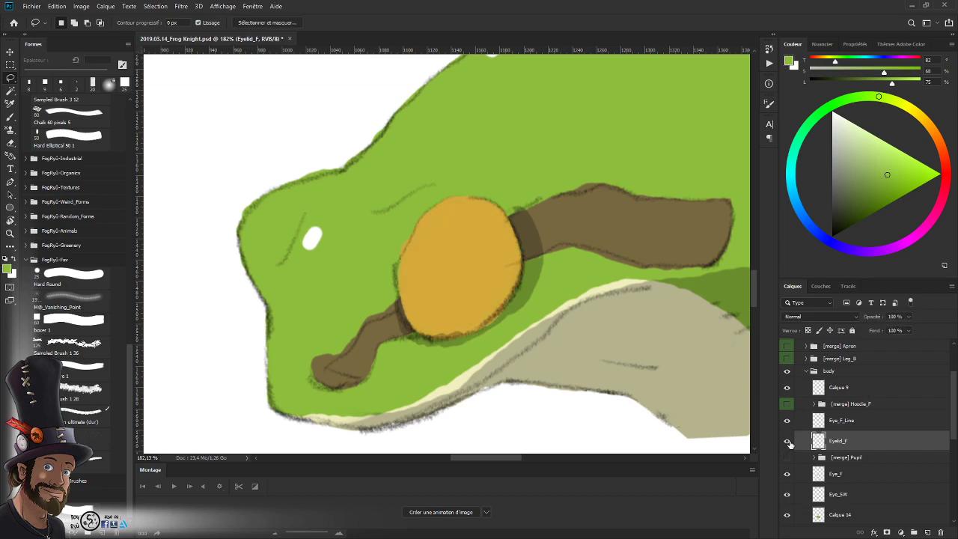
click(786, 440)
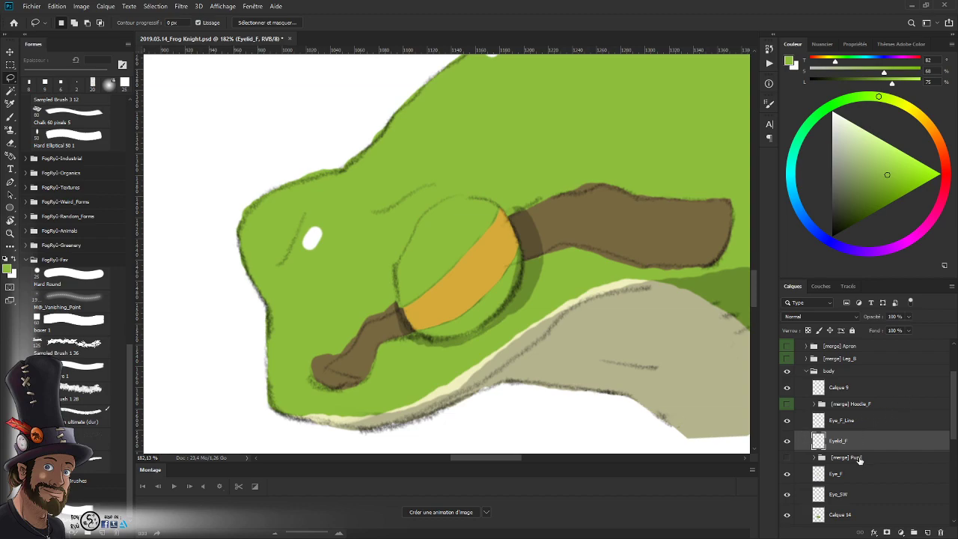
- Preview the [merge] Pupil group, leave it hidden and give it a green (Vert) colour label
click(787, 457)
click(786, 457)
click(871, 462)
right_click(871, 462)
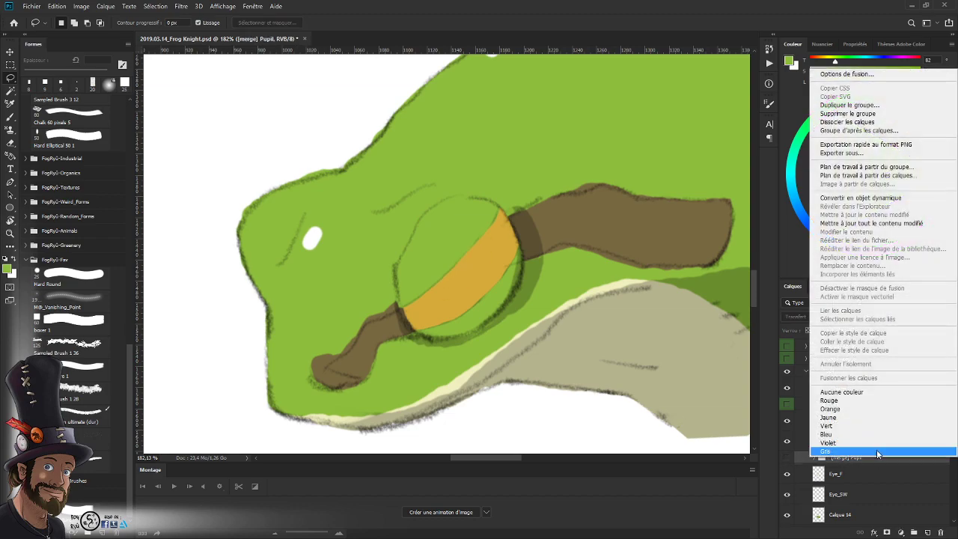
click(838, 431)
- Toggle the Eye_F and Calque 9 layers off and on to check what each one contains
click(786, 475)
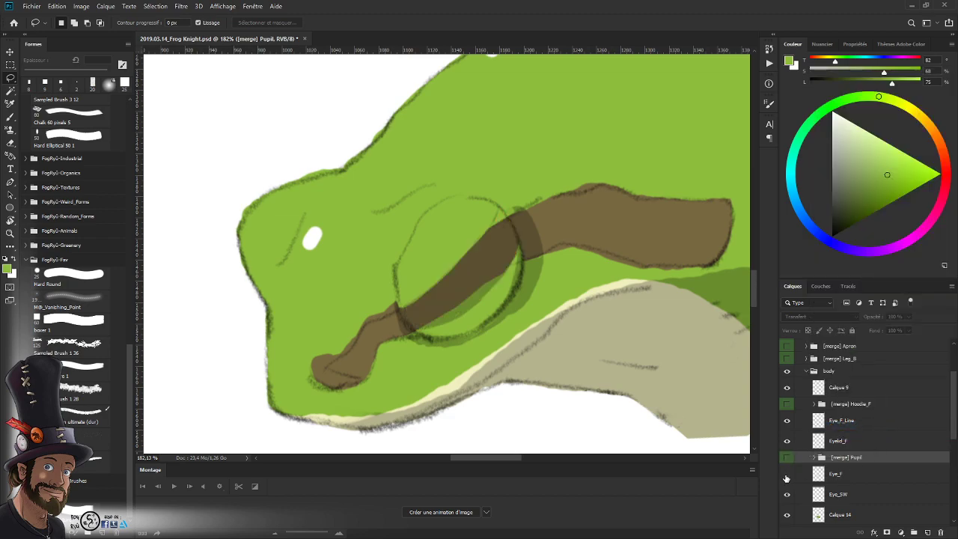
click(787, 475)
scroll(935, 415, up, 2)
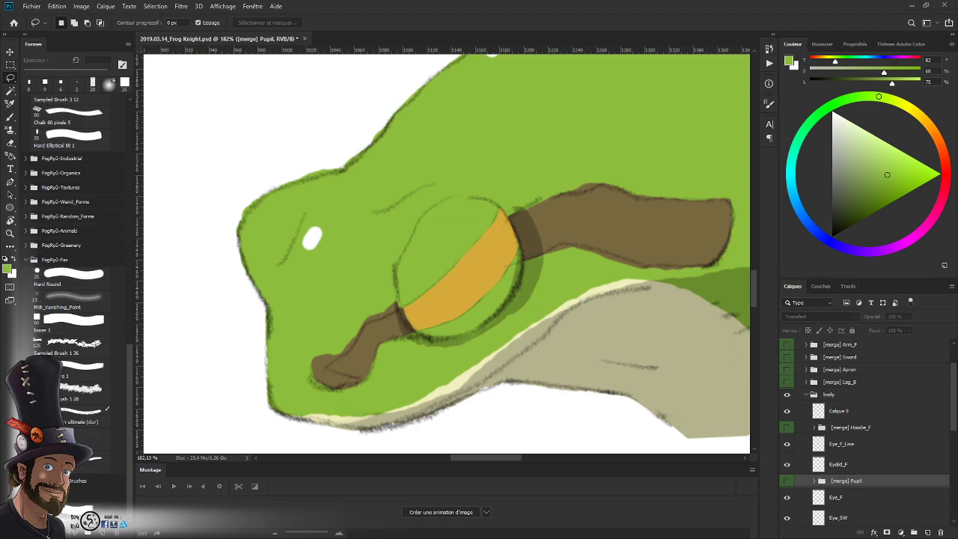
click(851, 409)
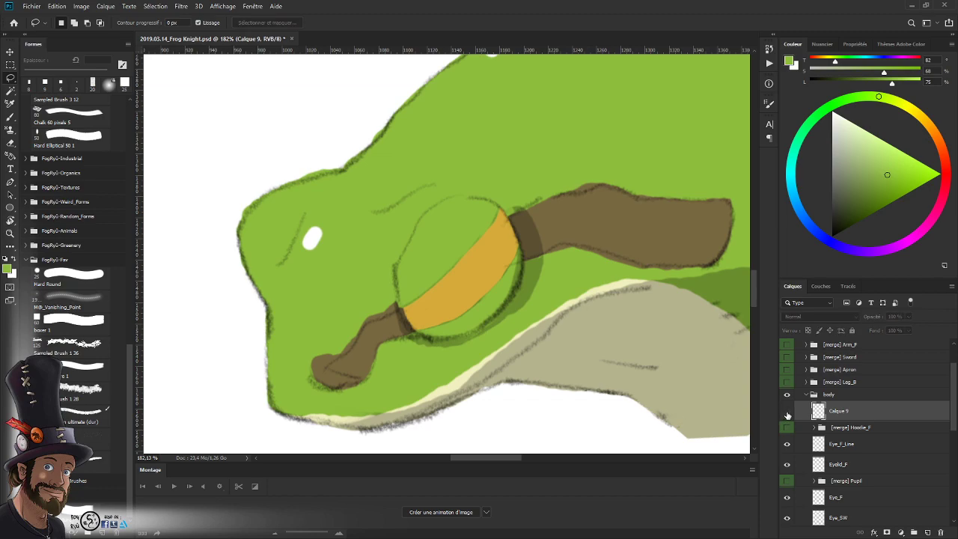
click(786, 413)
click(787, 413)
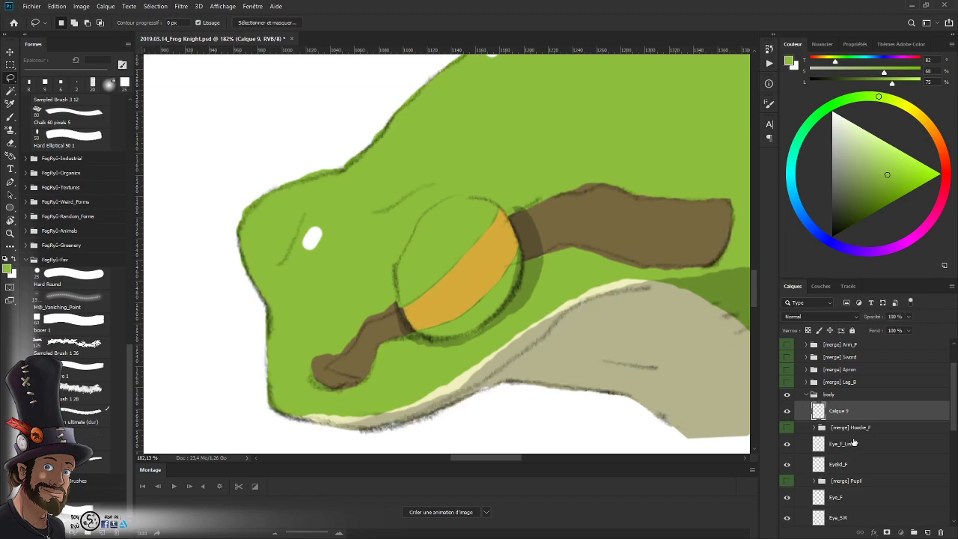
- Select Eye_F_Line and toggle Eye_SW, Eye_F, [merge] Pupil, Eyelid_F and Eye_F_Line one by one to check the eye's parts
click(853, 444)
scroll(857, 445, down, 1)
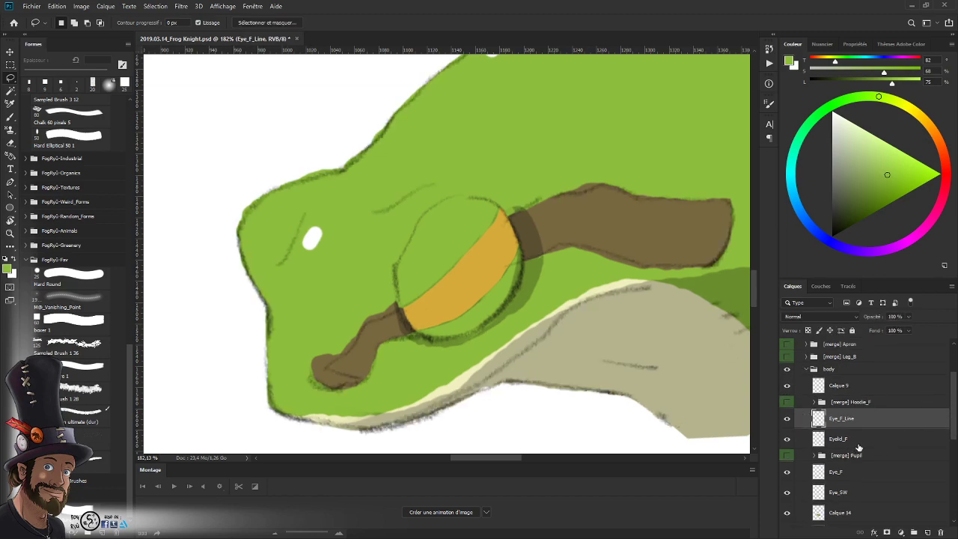
click(786, 492)
click(787, 493)
click(787, 473)
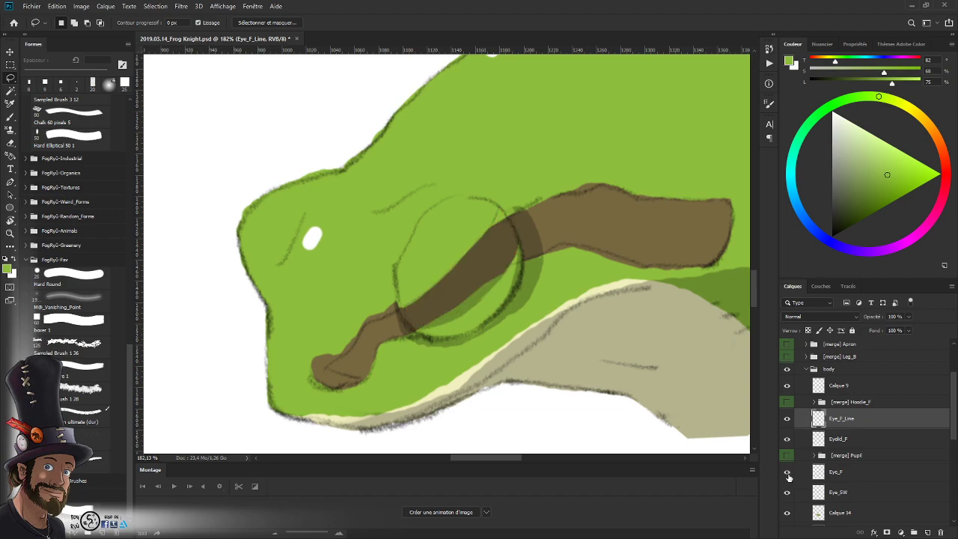
click(786, 472)
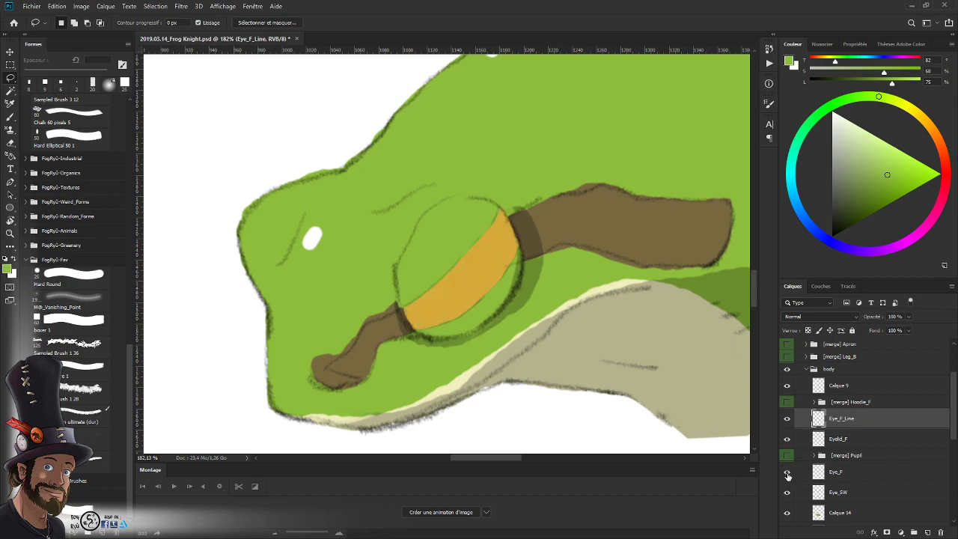
click(792, 457)
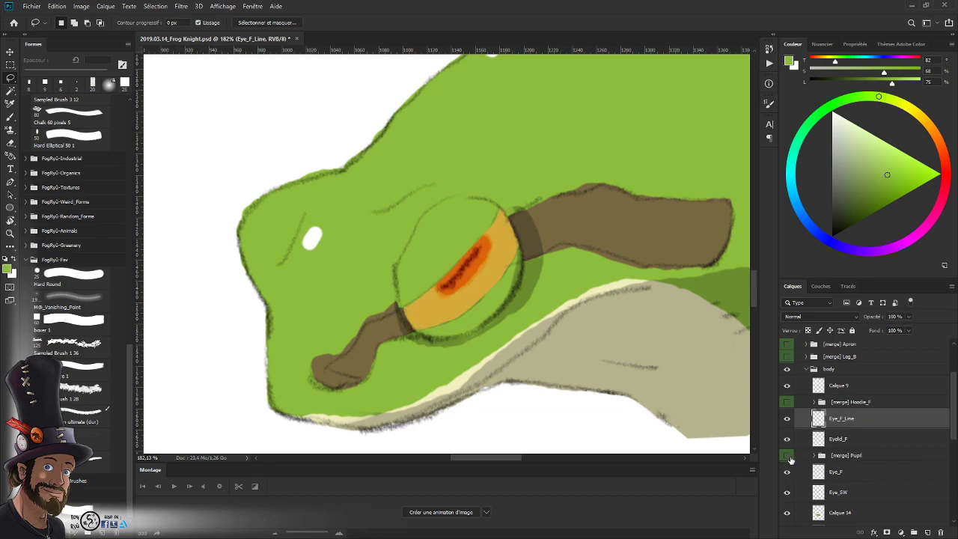
click(792, 457)
click(786, 442)
click(786, 441)
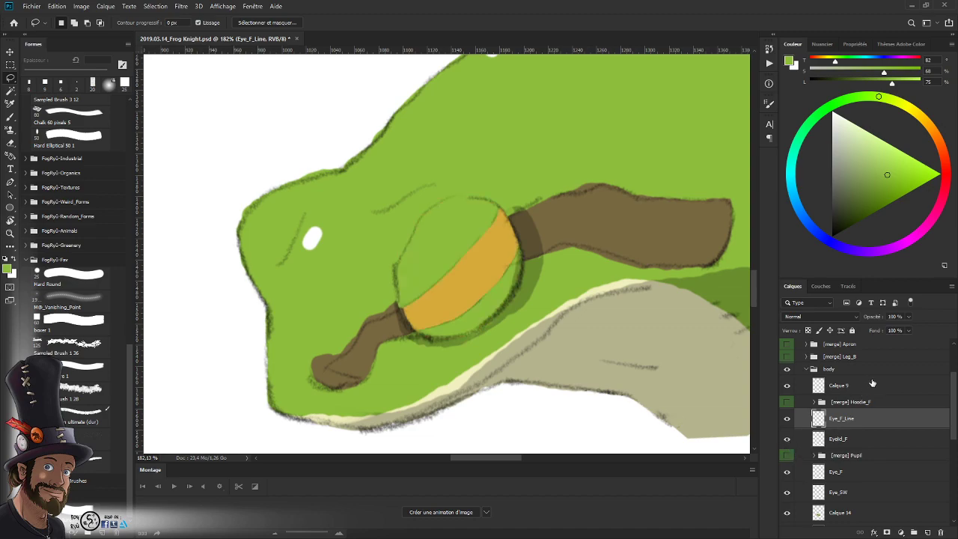
click(786, 419)
click(786, 419)
- Group the layers from Eye_F_Line down to Eye_SW, name the group [Bone] Eye_F and expand it
shift+click(853, 497)
click(914, 532)
double_click(841, 415)
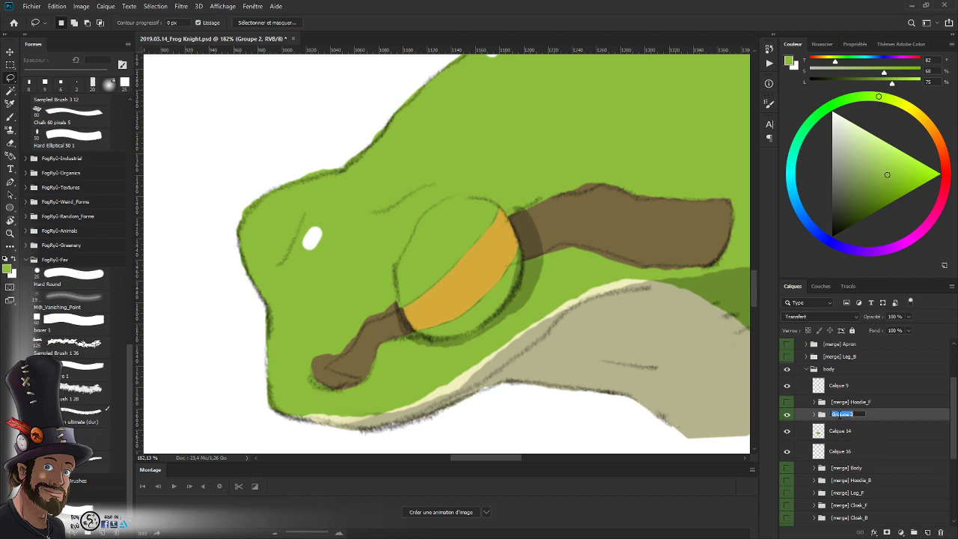
click(835, 414)
text([Bone]Eye_F)
key(Return)
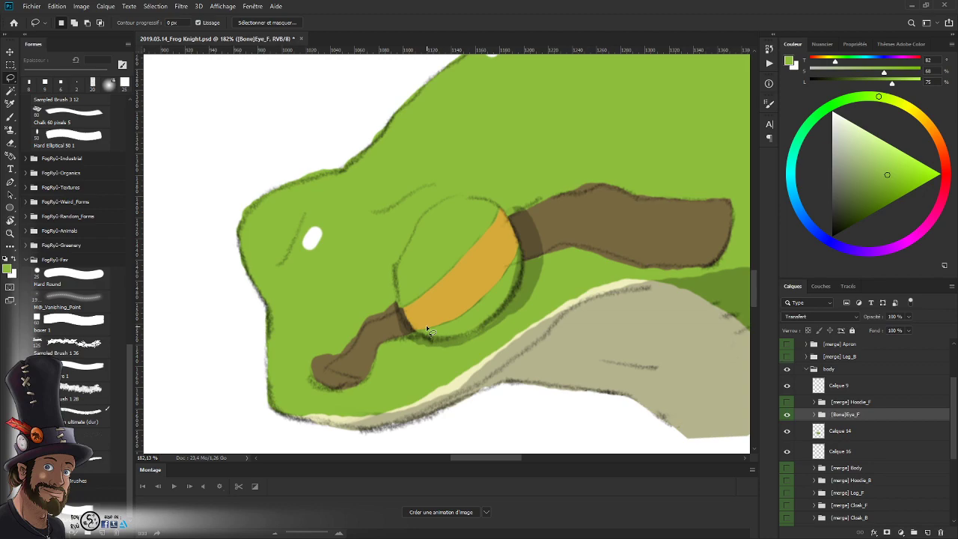
double_click(844, 415)
key(Return)
click(814, 414)
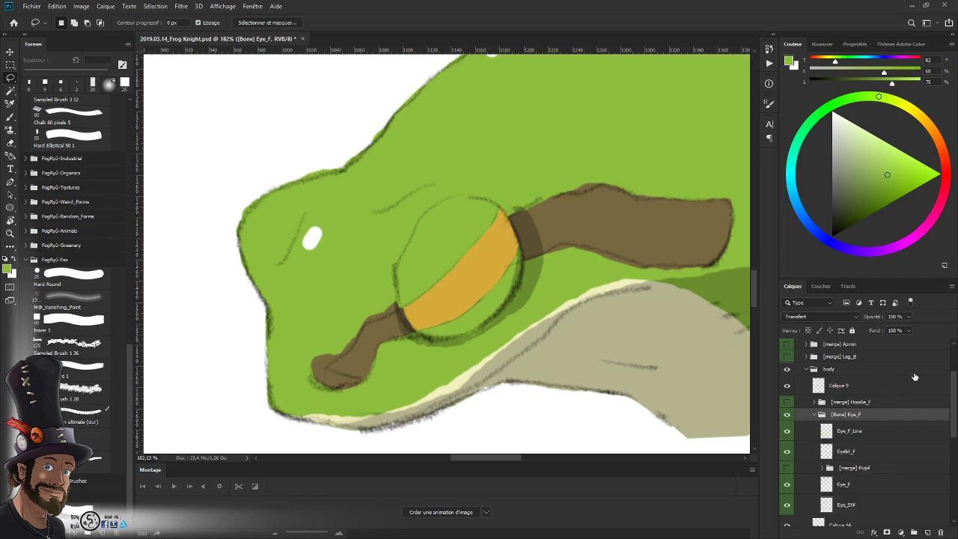
- Duplicate the adjustment group into [Bone] Eye_F, directly above the Eye_F layer
drag(951, 403, 953, 422)
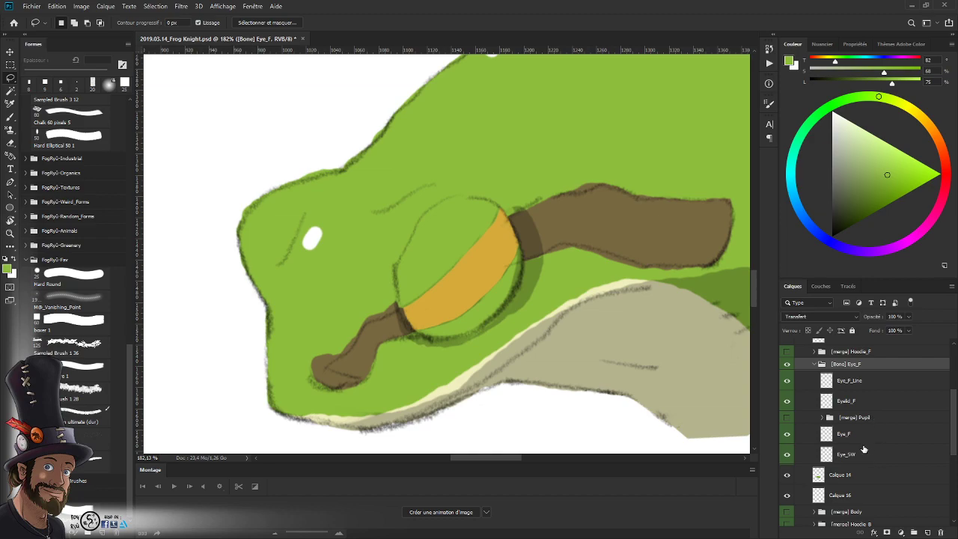
click(786, 436)
click(787, 436)
drag(953, 416, 954, 402)
scroll(953, 402, up, 4)
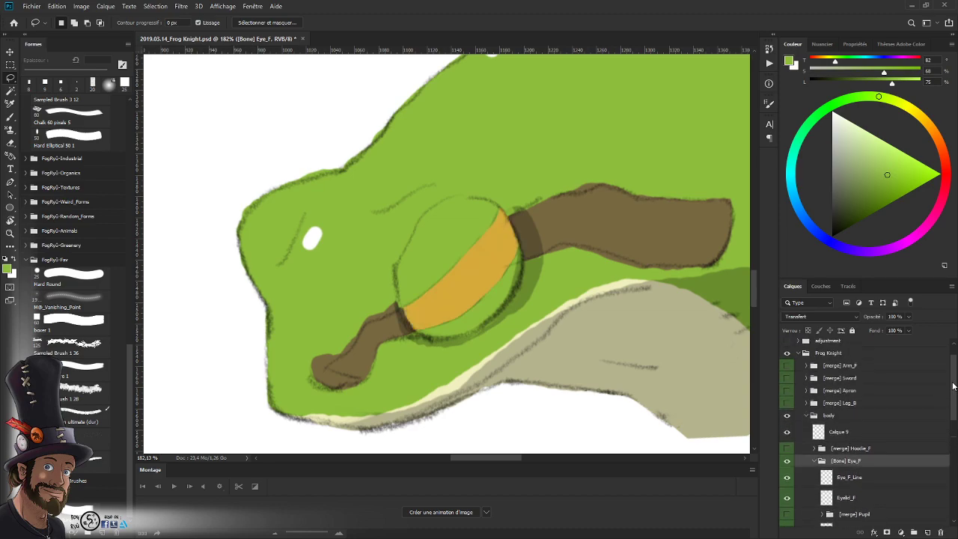
drag(841, 357, 862, 465)
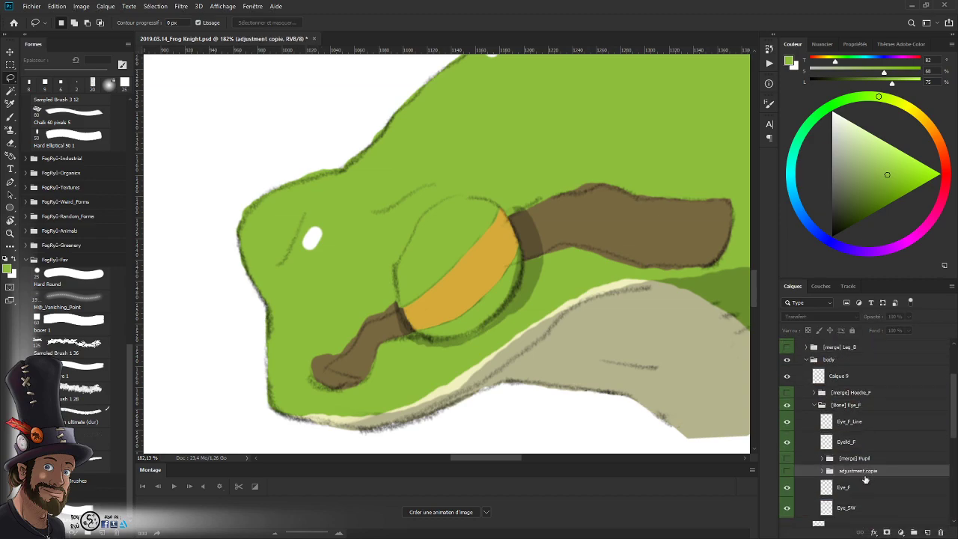
click(864, 488)
- Try to clear the colour label of adjustment copie, Eye_F and Eye_SW with Aucune couleur
click(872, 472)
shift+click(871, 509)
right_click(877, 484)
click(829, 400)
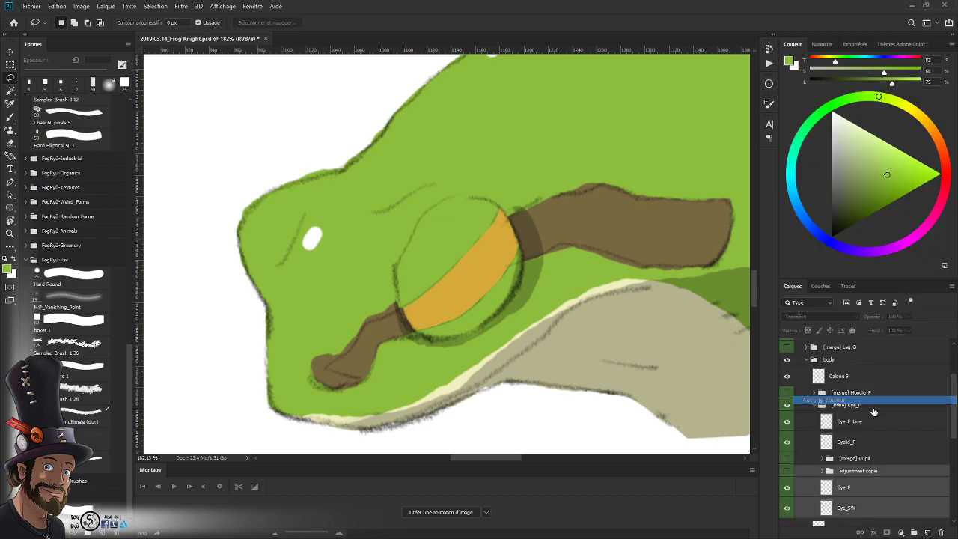
- Try a red colour label on Eye_F_Line and Eyelid_F and clear it again
click(858, 441)
ctrl+click(862, 421)
right_click(861, 419)
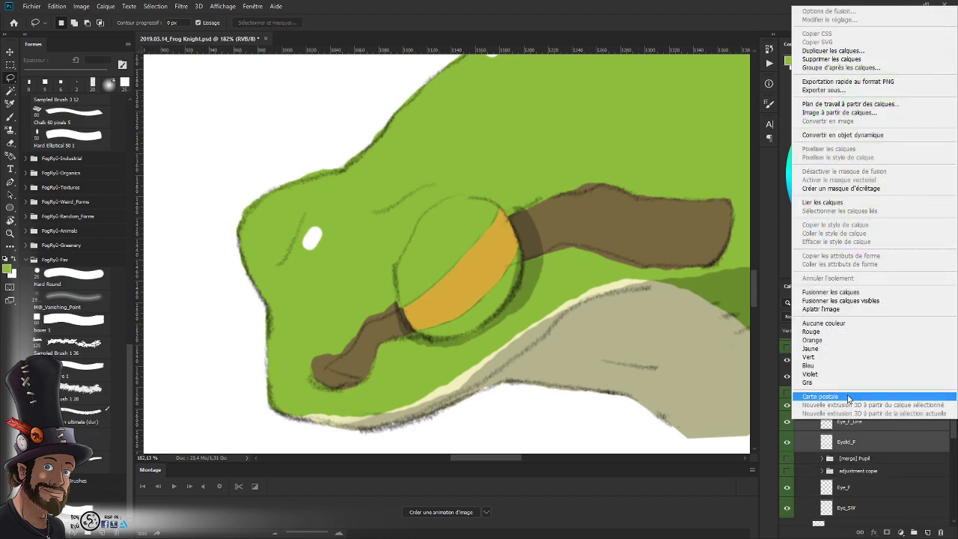
click(829, 339)
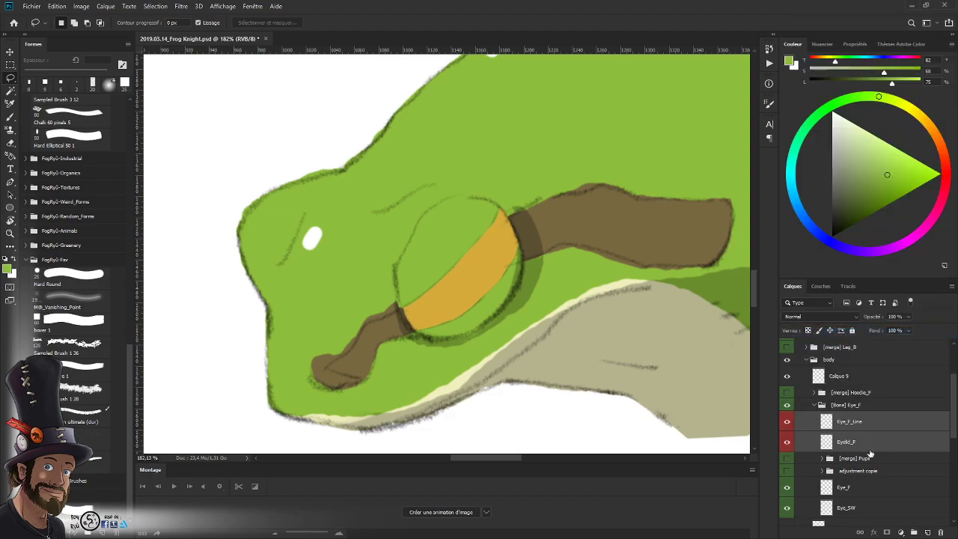
right_click(862, 425)
click(871, 330)
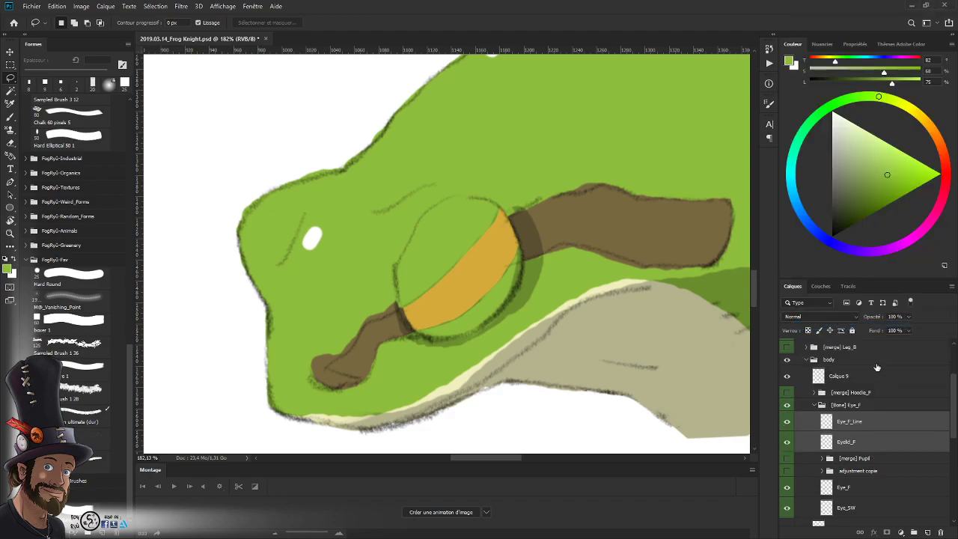
- Remove the colour label from the [Bone] Eye_F group and label the [merge] Pupil group green
click(859, 405)
right_click(861, 406)
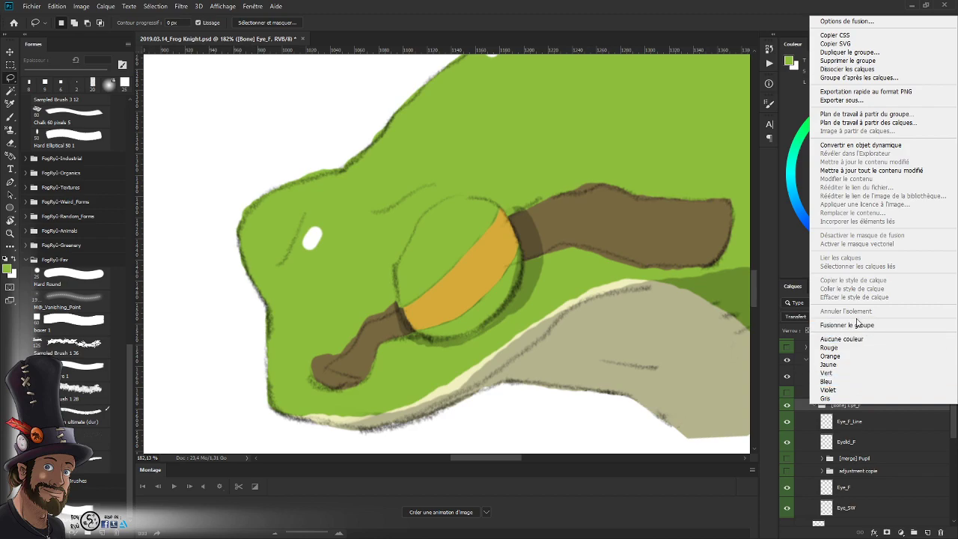
click(855, 340)
click(855, 458)
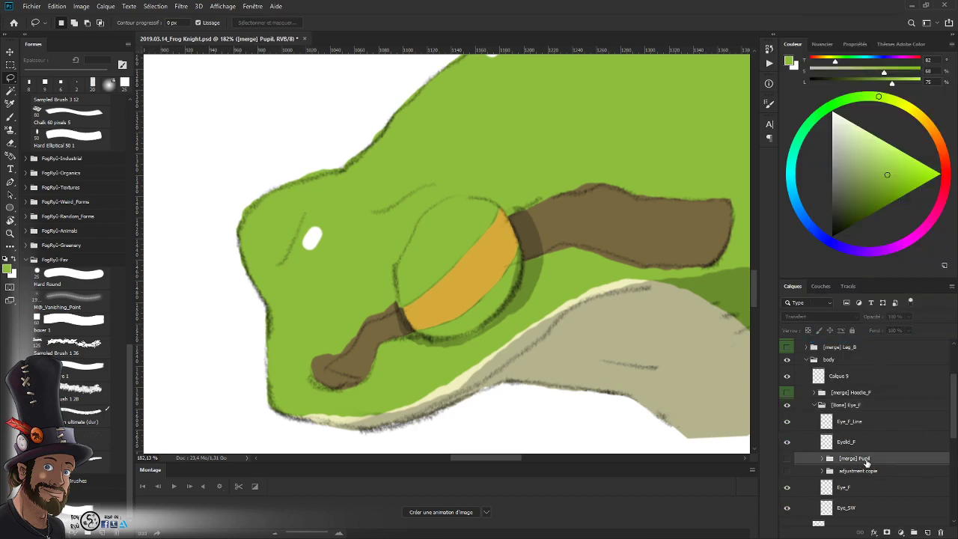
right_click(865, 455)
click(833, 426)
- Show and expand the adjustment copie group and move the Eye_F layer inside it, below the adjustments
click(786, 471)
click(822, 471)
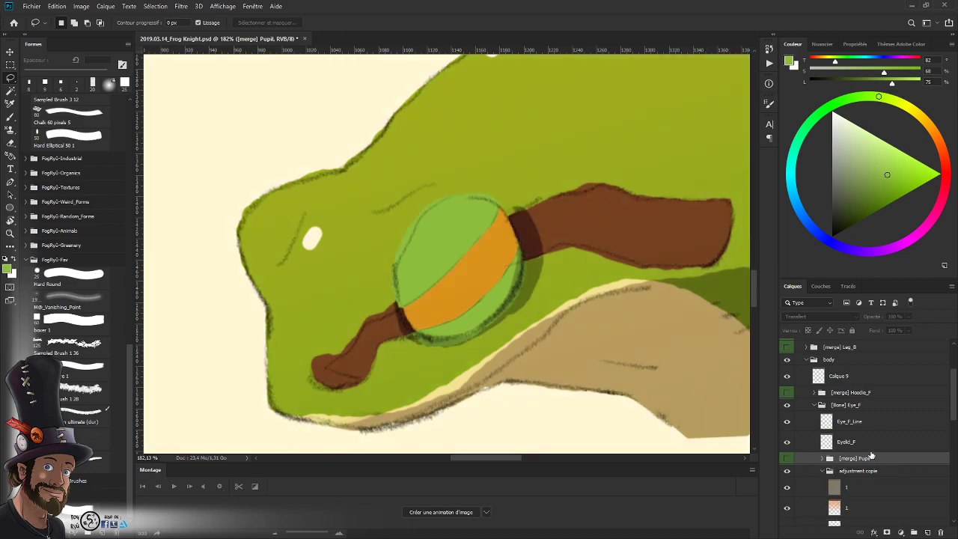
scroll(953, 421, down, 5)
click(852, 516)
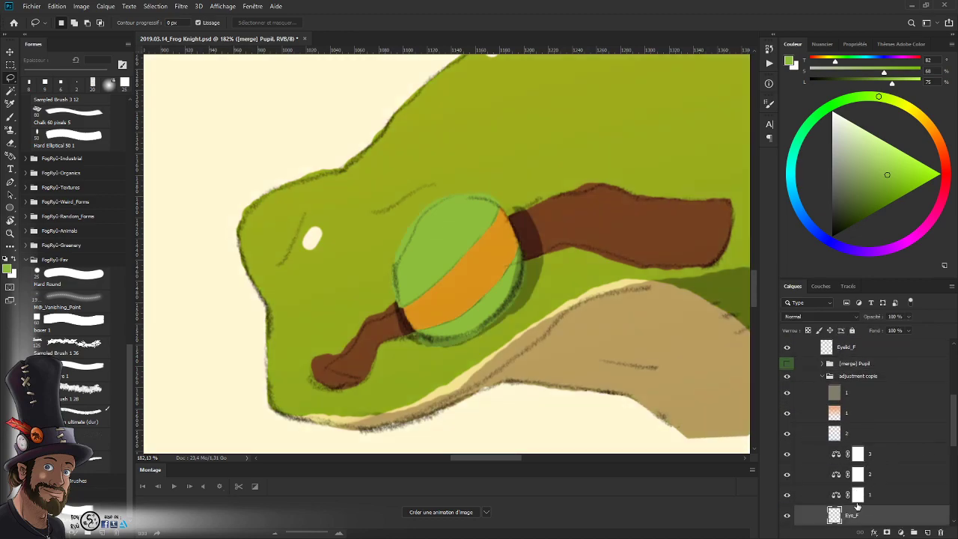
- Clip all six adjustment layers in the adjustment copie group to the Eye_F layer
alt+click(871, 504)
alt+click(868, 484)
alt+click(868, 463)
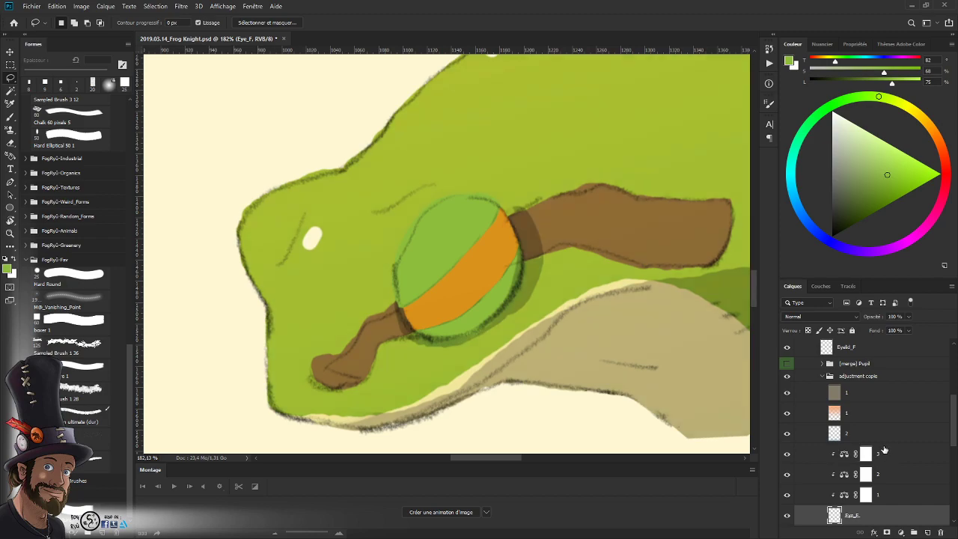
alt+click(883, 443)
alt+click(881, 419)
alt+click(881, 402)
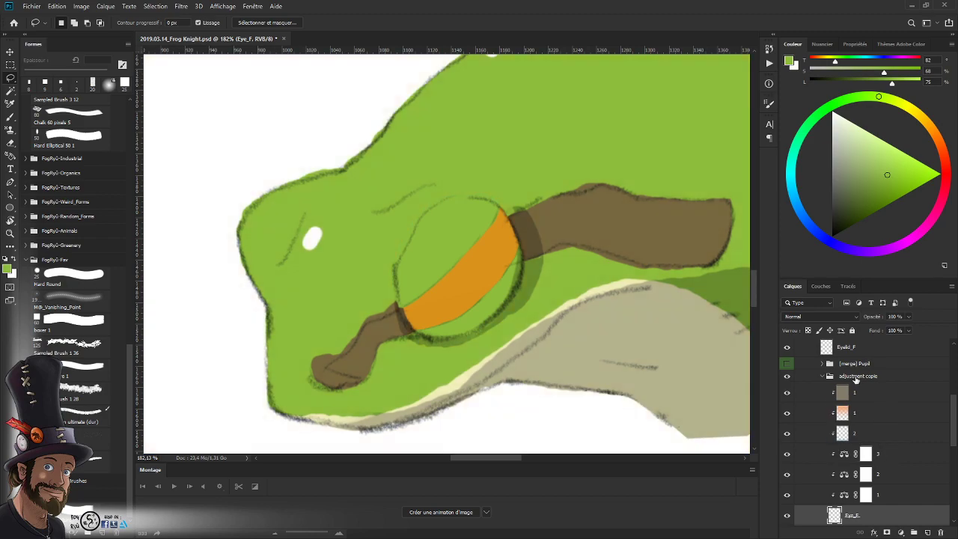
- Rename the adjustment copie group as [merge] Eye_F and collapse it
double_click(856, 376)
key(BackSpace)
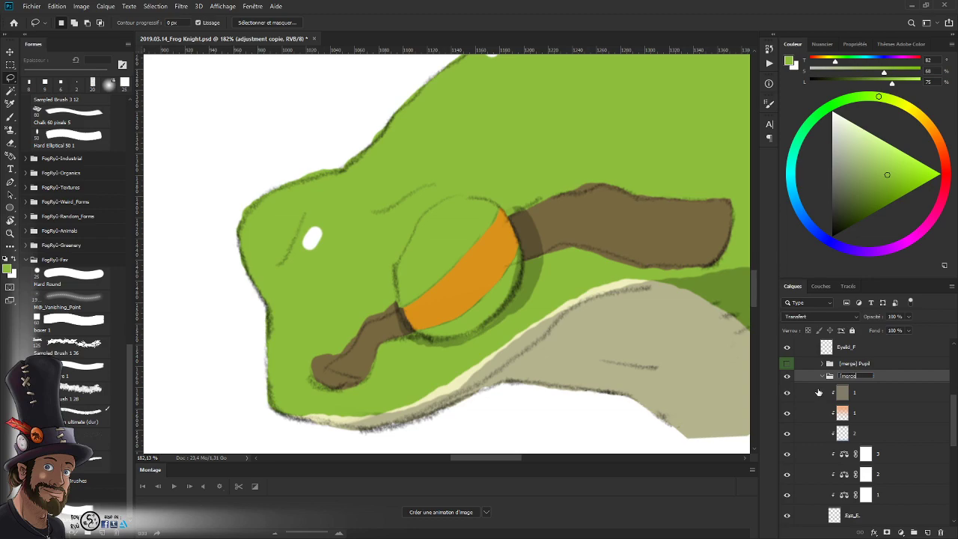
text([merge] Eye_F)
key(Return)
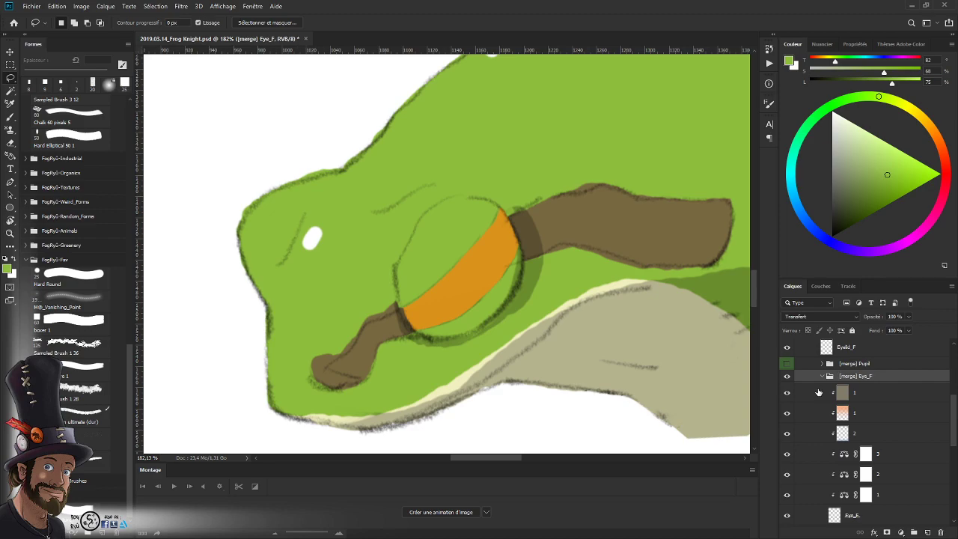
click(822, 375)
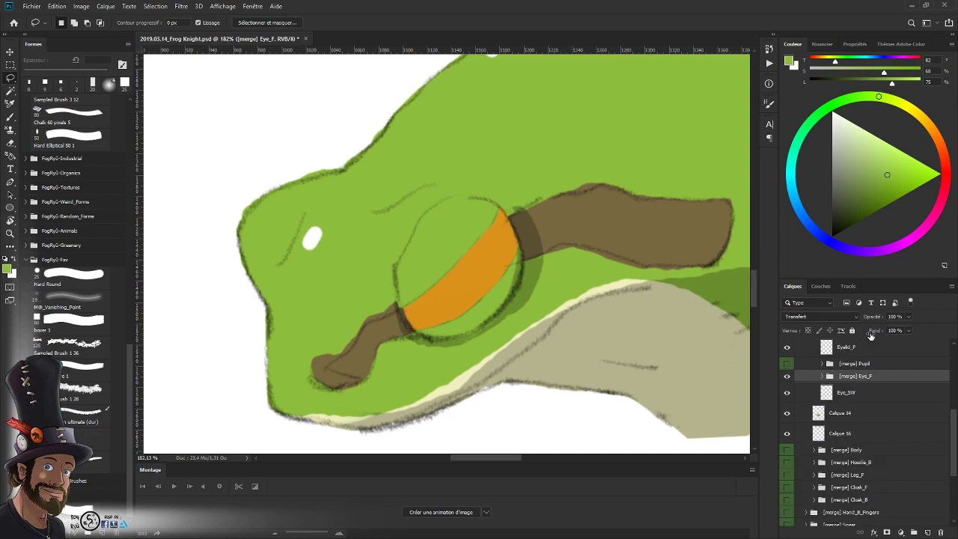
- Preview the [merge] Pupil group over the eye and hide the [merge] Eye_F group
click(786, 364)
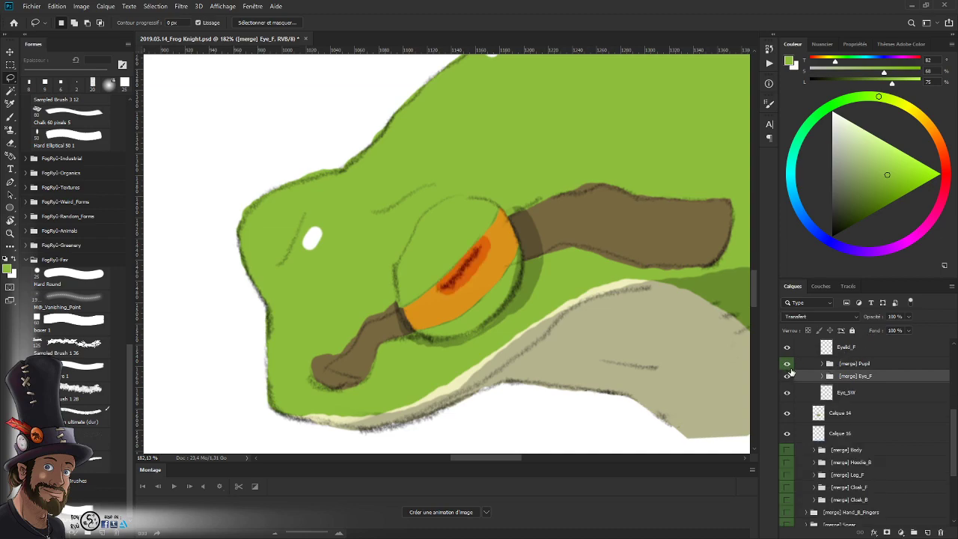
click(787, 363)
click(786, 376)
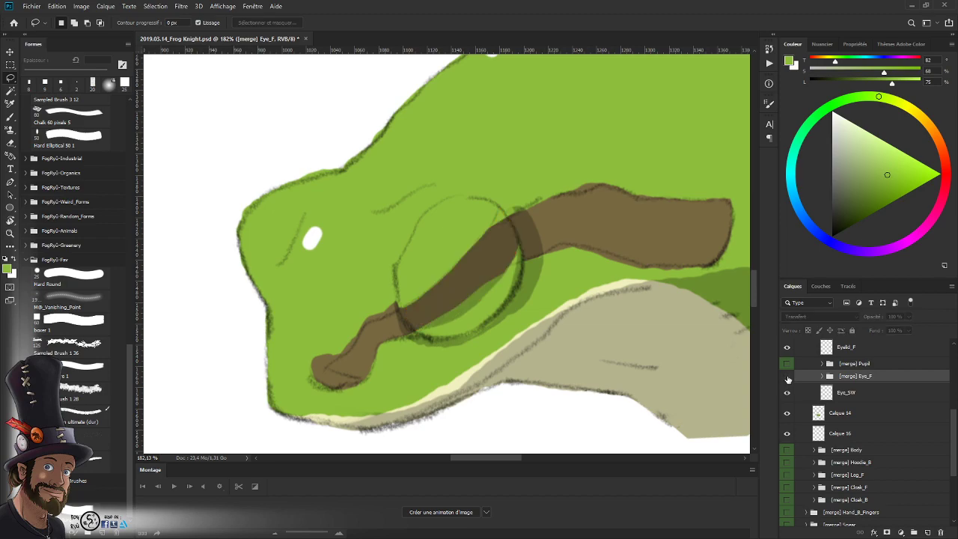
- Show the [merge] Eye_F group and give it a green colour label
click(786, 375)
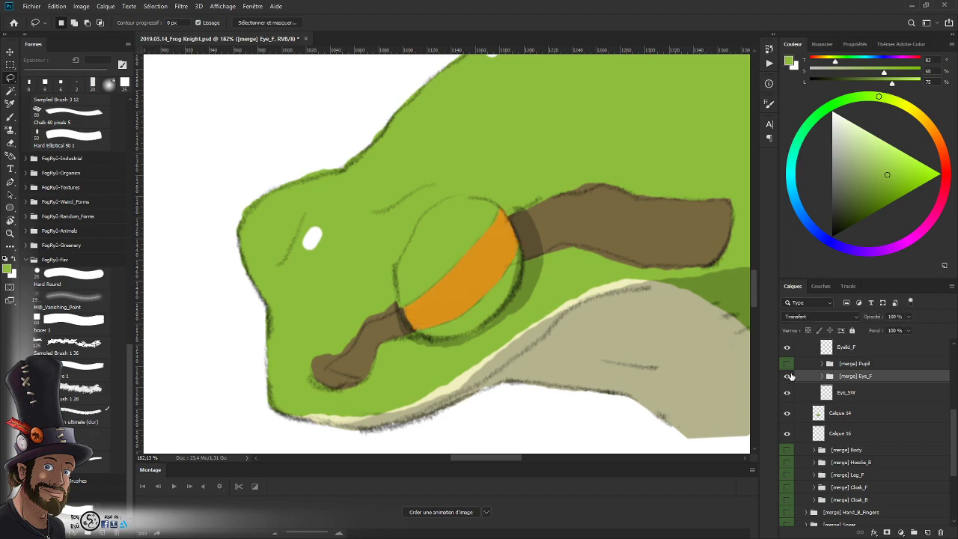
right_click(874, 376)
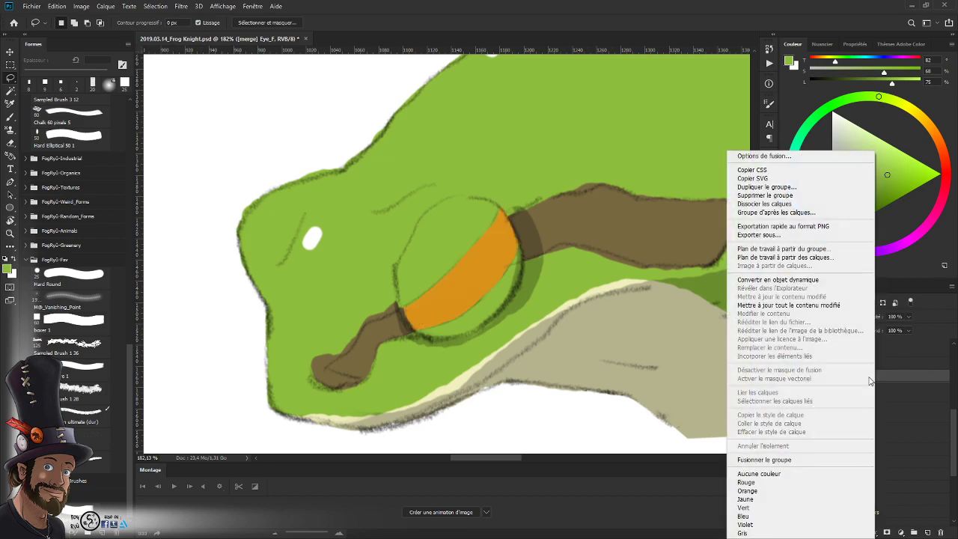
click(753, 509)
- Cut the lower eyelid out of the Eyelid_F layer onto its own new layer with a lasso selection
scroll(955, 434, up, 3)
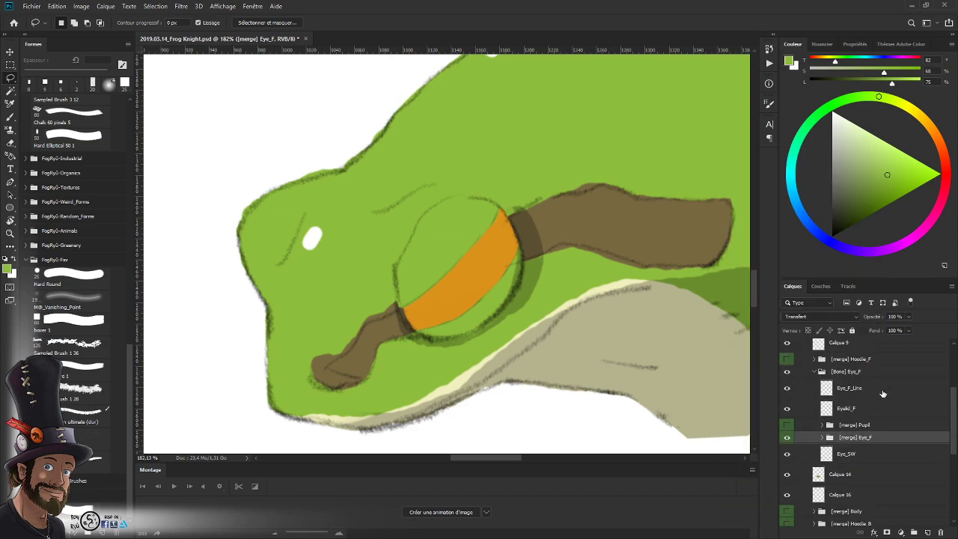
click(787, 409)
click(786, 408)
scroll(827, 441, up, 2)
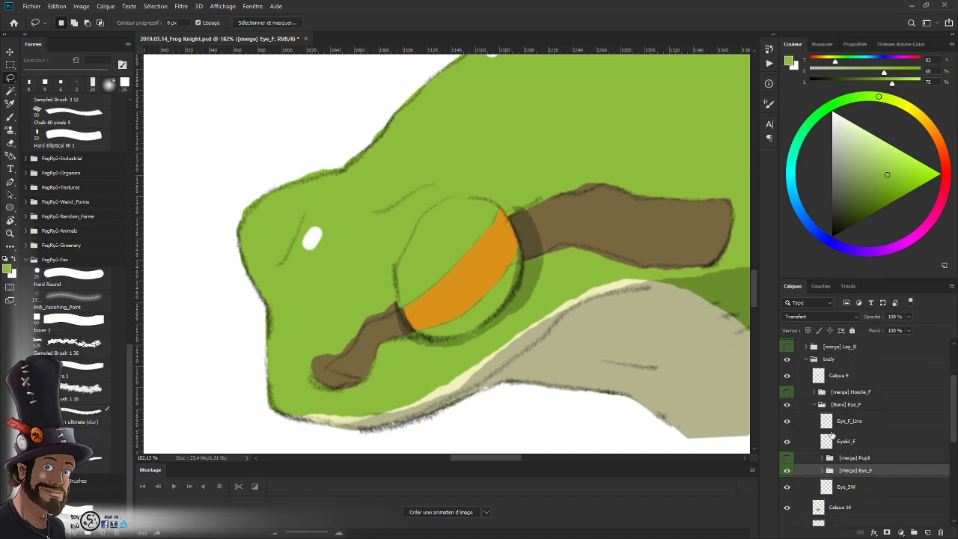
click(786, 441)
click(786, 441)
click(854, 443)
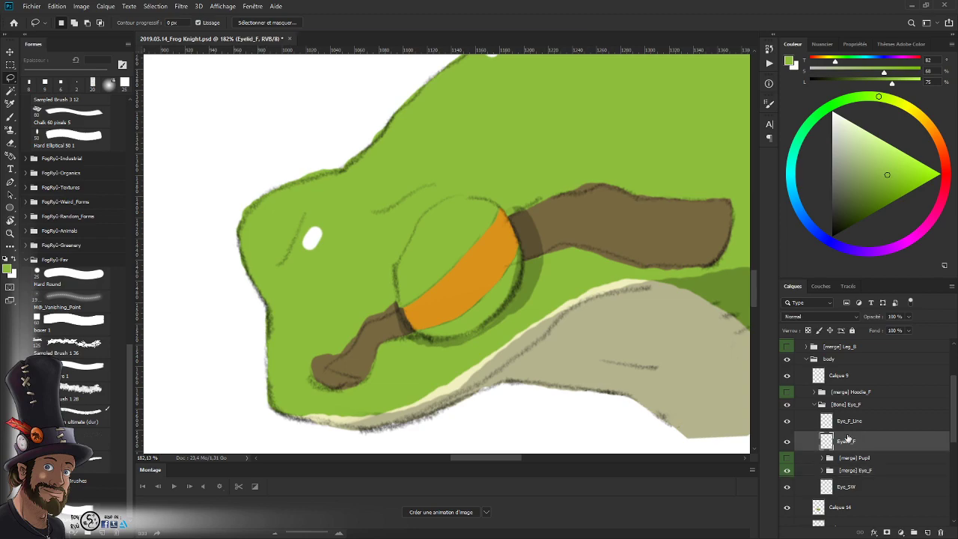
key(z)
drag(481, 268, 495, 290)
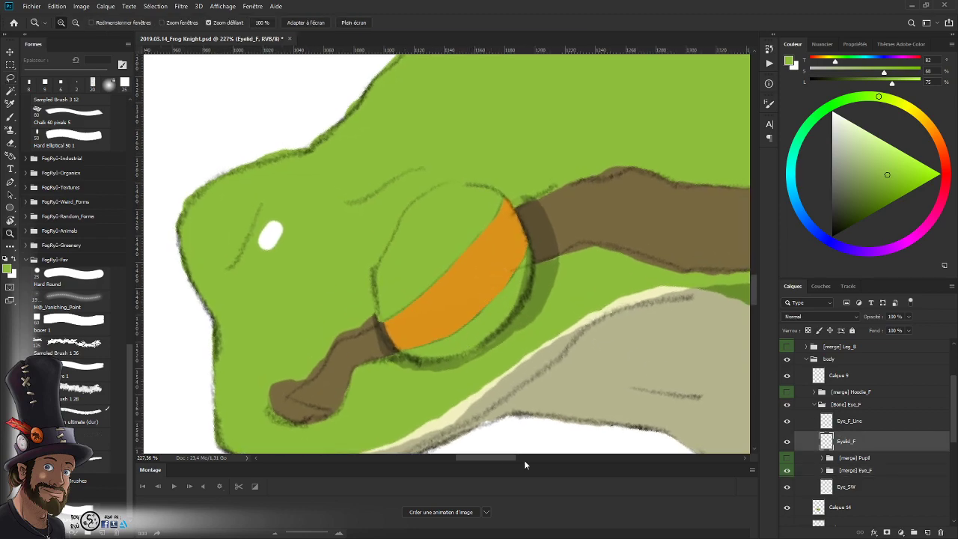
key(l)
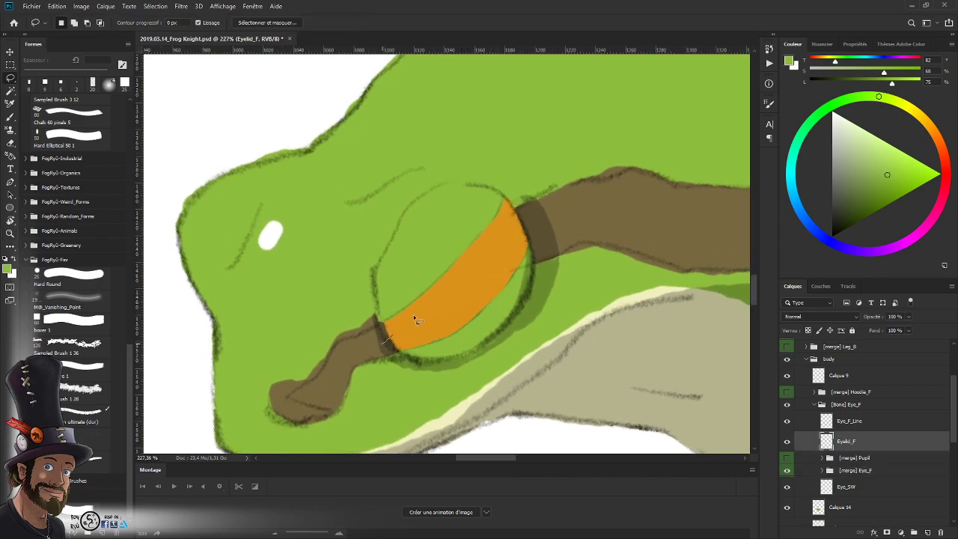
mouse_move(383, 344)
mouse_down()
mouse_move(426, 431)
mouse_move(385, 352)
mouse_up()
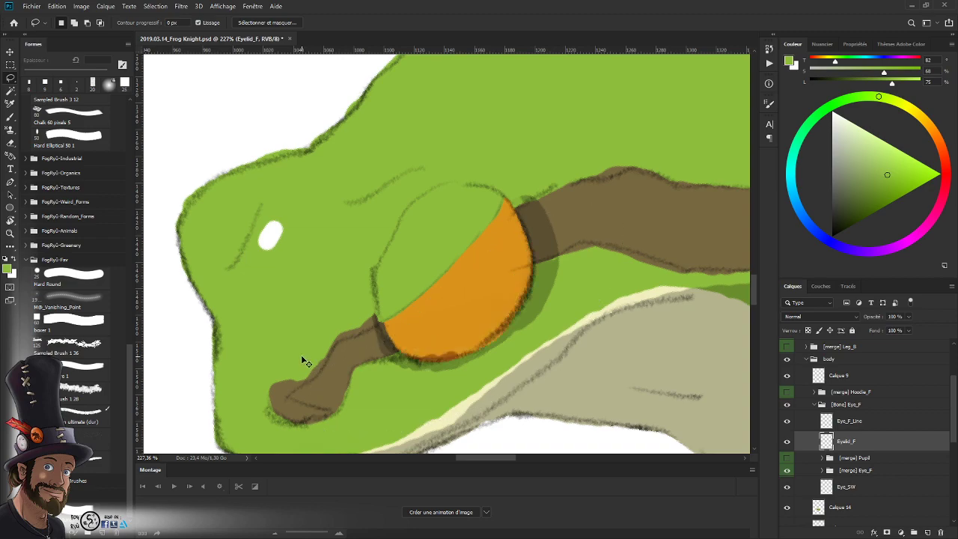
key(ctrl+j)
- Rename the new lower eyelid layer as Eyelid_F_Down and the original Eyelid_F layer as Eyelid_F_Up
double_click(848, 441)
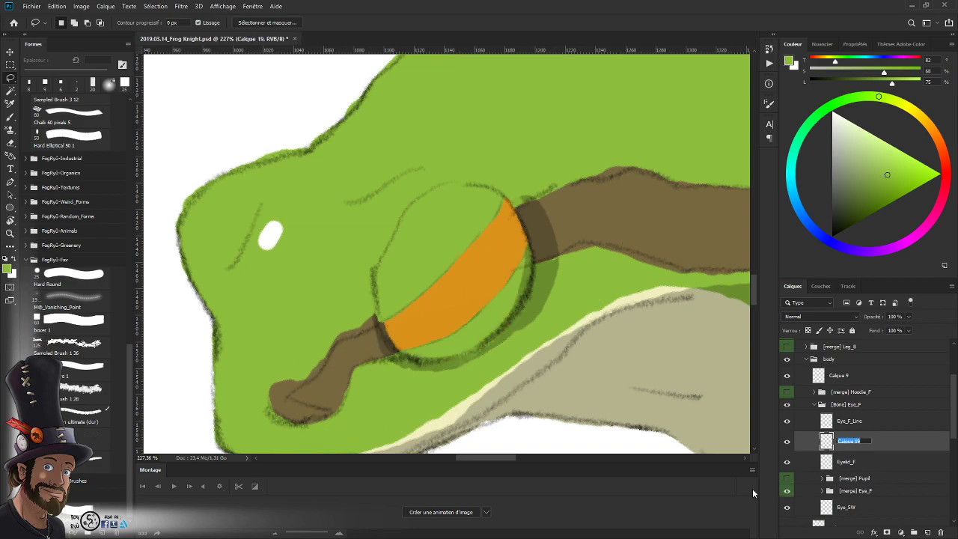
text(Eyelid_F_Down)
key(Return)
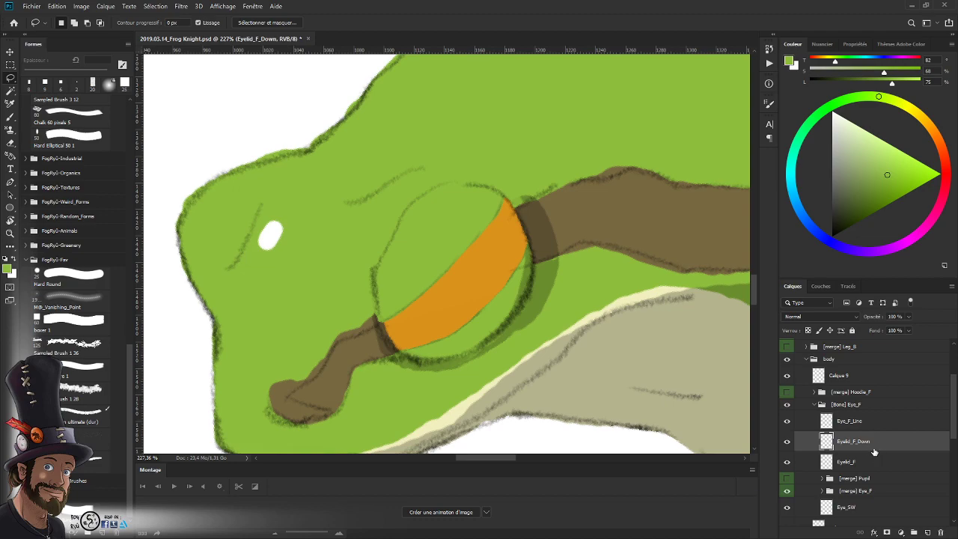
double_click(855, 463)
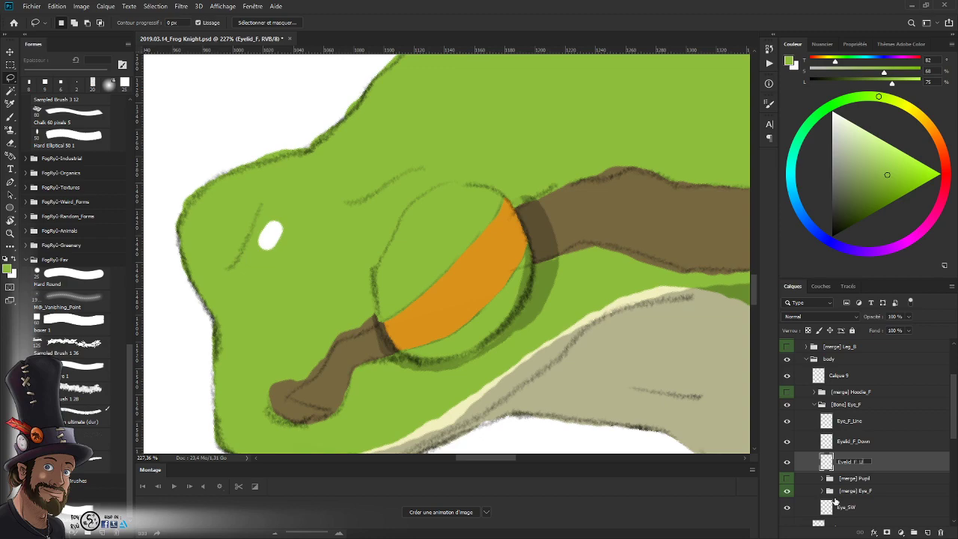
key(Return)
- Move the Eyelid_F_Up layer above Eyelid_F_Down and check its content by hiding and showing it
drag(874, 462, 881, 441)
click(787, 443)
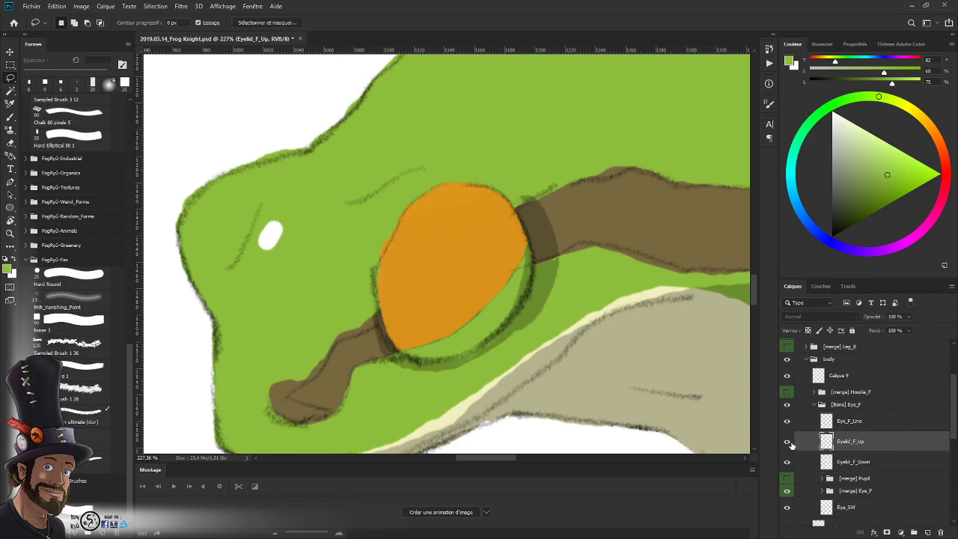
click(786, 443)
- Duplicate the adjustment group into [Bone] Eye_F, directly above Eyelid_F_Up, and make the copy visible
scroll(954, 427, up, 5)
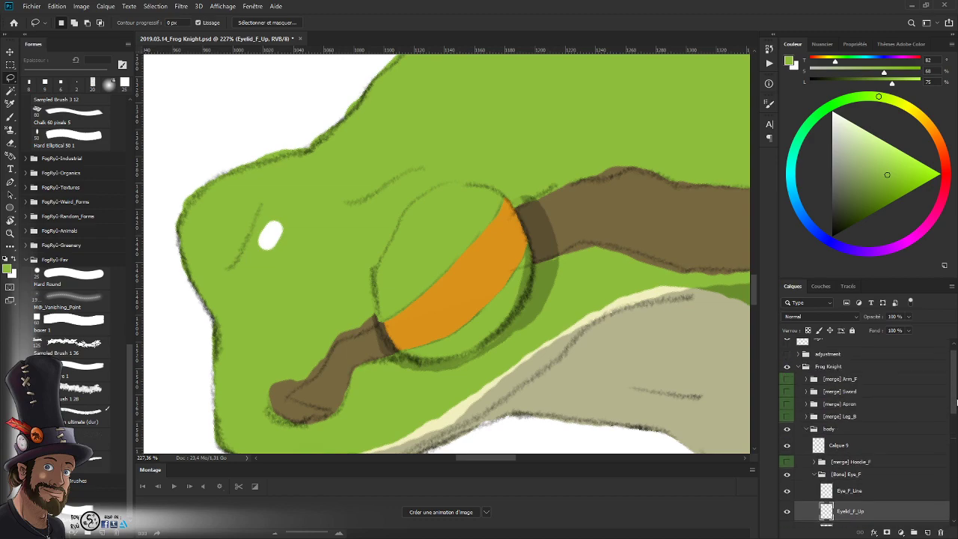
click(865, 366)
drag(866, 371, 874, 462)
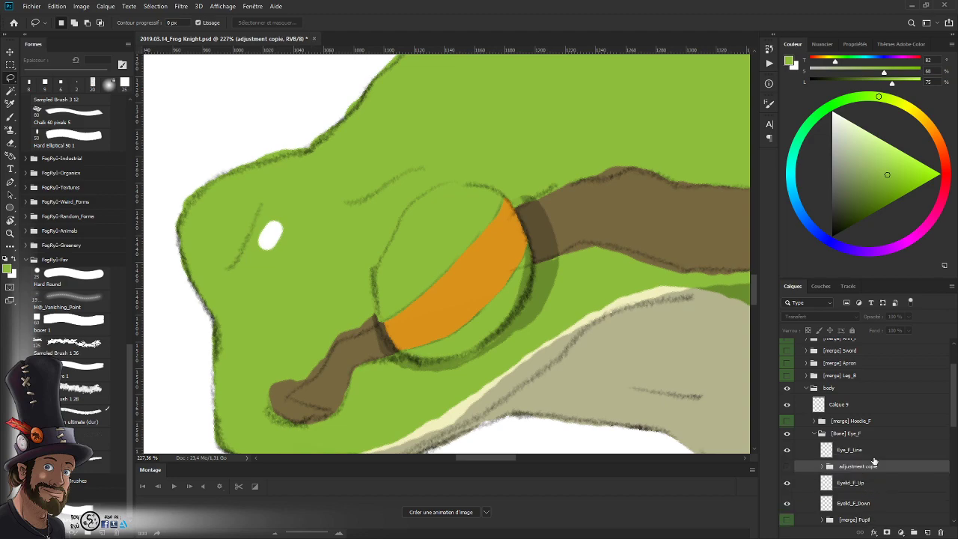
scroll(954, 426, down, 2)
scroll(954, 426, down, 4)
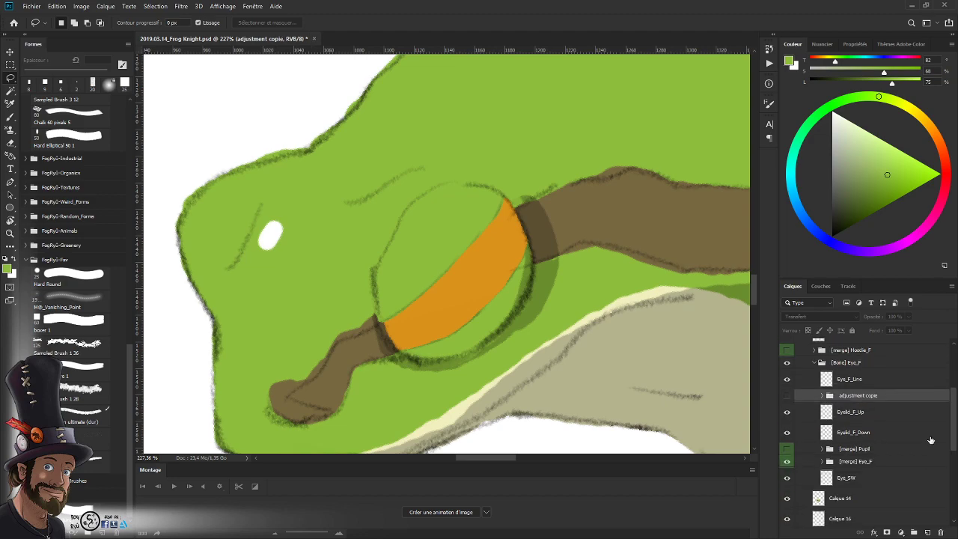
click(787, 395)
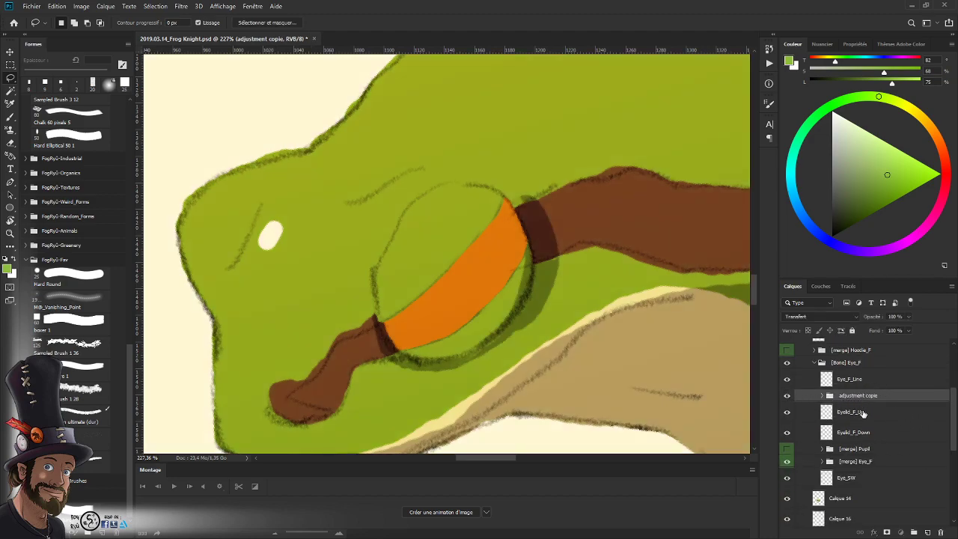
- Expand the adjustment copie group and move the Eyelid_F_Up layer inside it, below the adjustments
click(862, 412)
click(822, 395)
drag(952, 393, 950, 424)
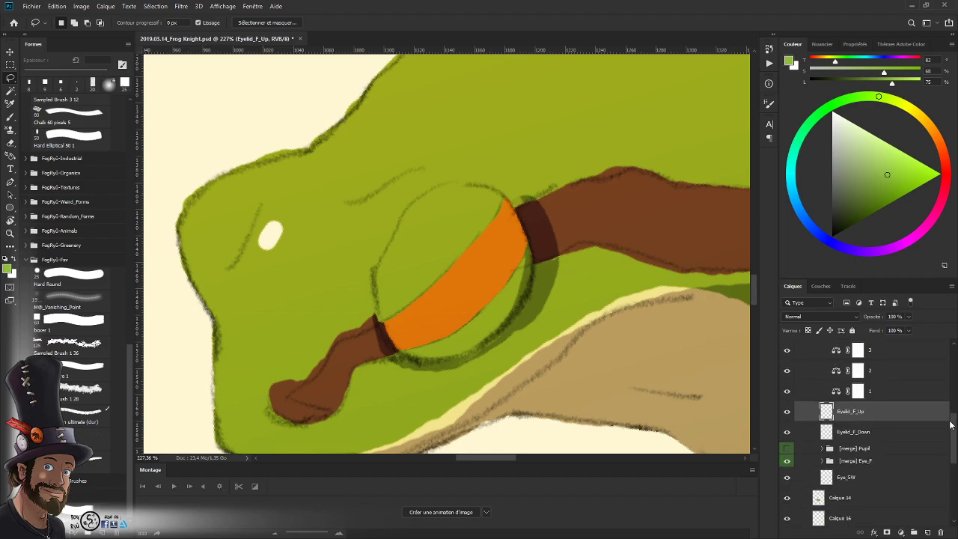
drag(881, 416, 881, 398)
- Clip all six adjustment layers in the adjustment copie group to the Eyelid_F_Up layer
alt+click(880, 400)
alt+click(882, 380)
alt+click(887, 360)
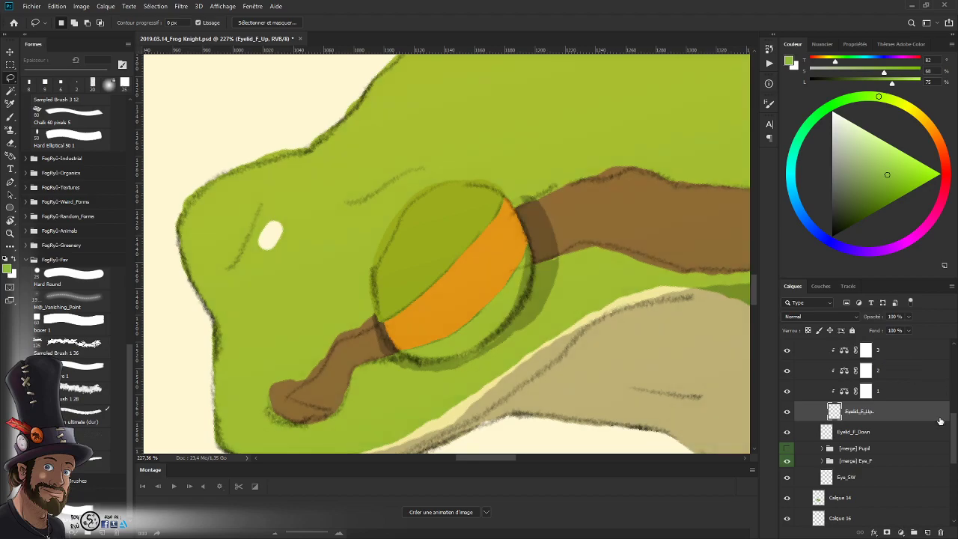
scroll(940, 421, up, 3)
alt+click(854, 397)
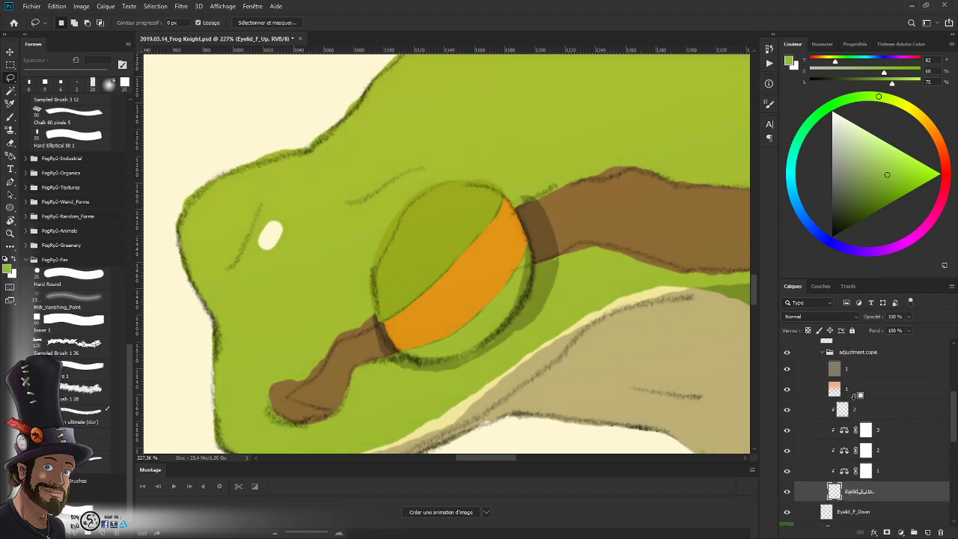
alt+click(854, 397)
alt+click(854, 378)
- Rename the adjustment copie group as [merge] Eyelid_F_Up and collapse it
double_click(857, 352)
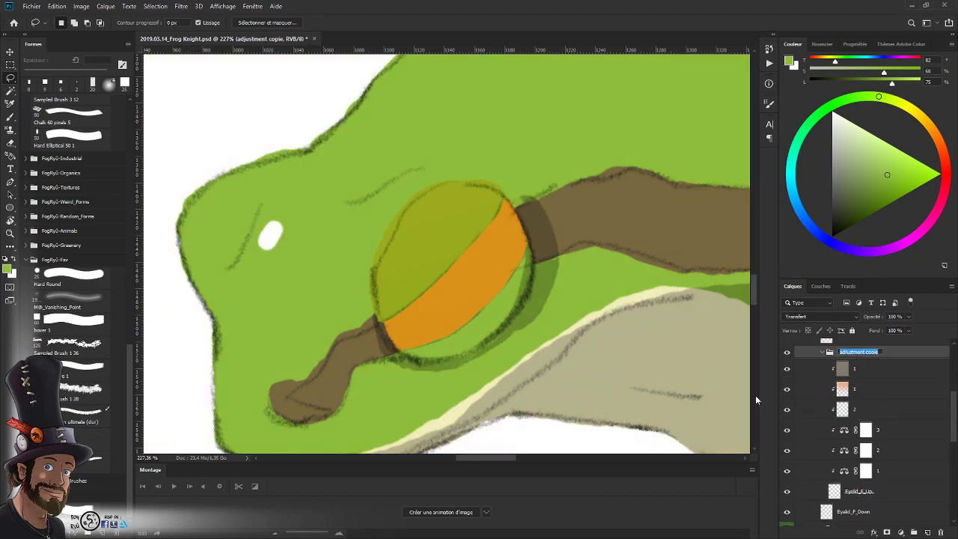
text([merge])
text(Eyelid_F_Up)
key(Return)
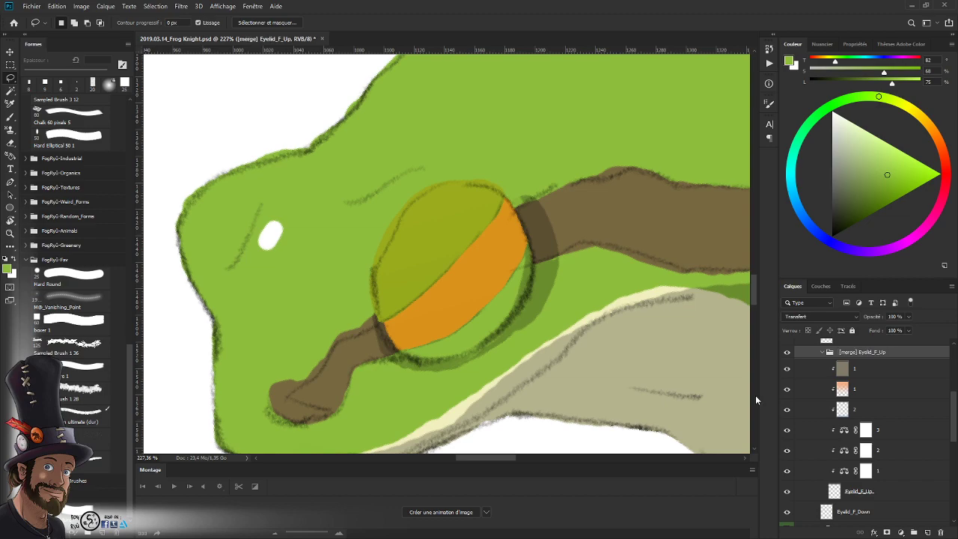
click(823, 353)
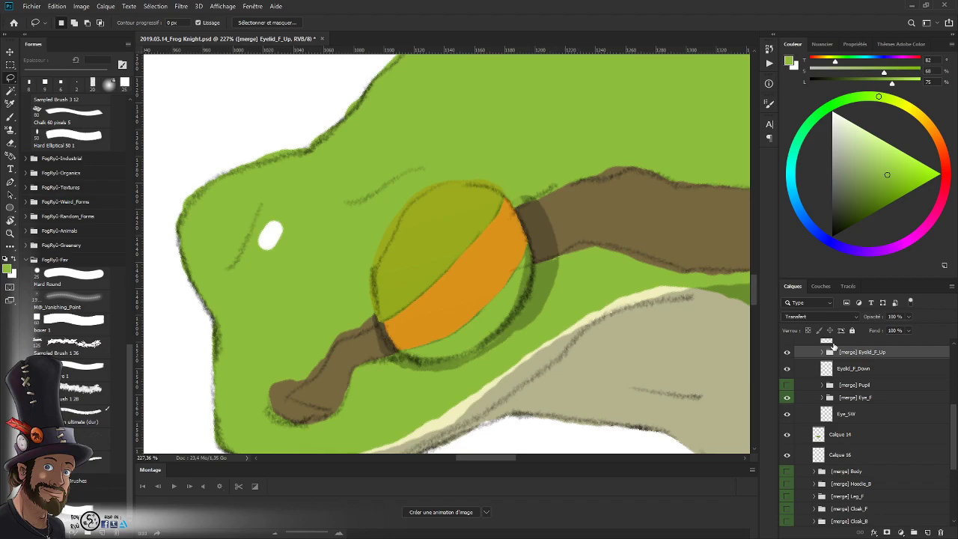
- Hide the [merge] Eyelid_F_Up group and give it a green colour label
click(786, 354)
click(787, 353)
click(786, 353)
right_click(881, 352)
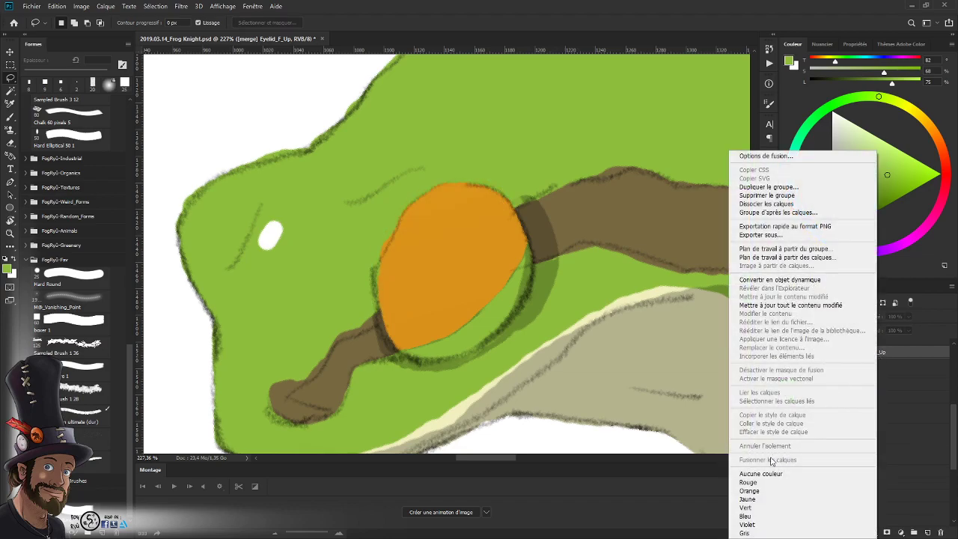
click(755, 516)
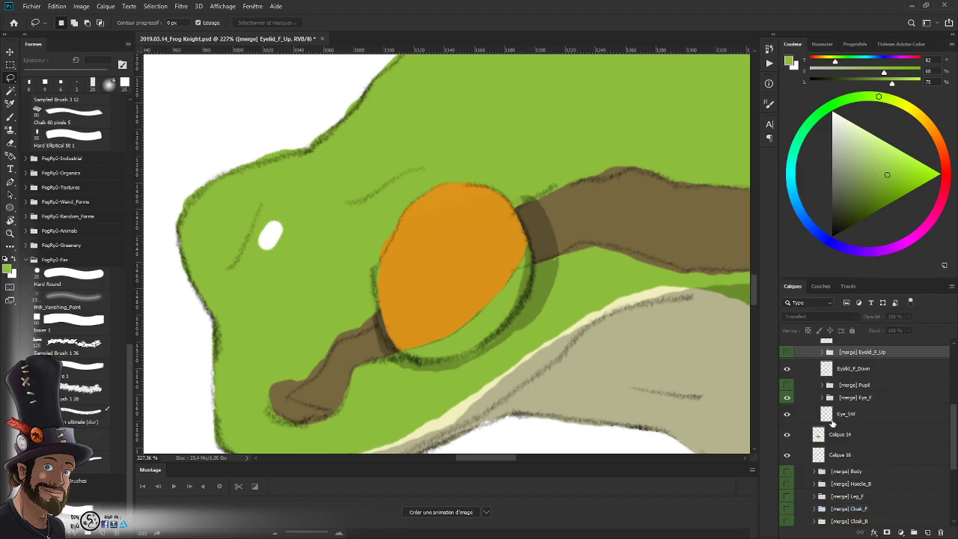
- Compare the eye with the Eyelid_F_Down layer hidden and shown
click(786, 369)
click(786, 370)
key(z)
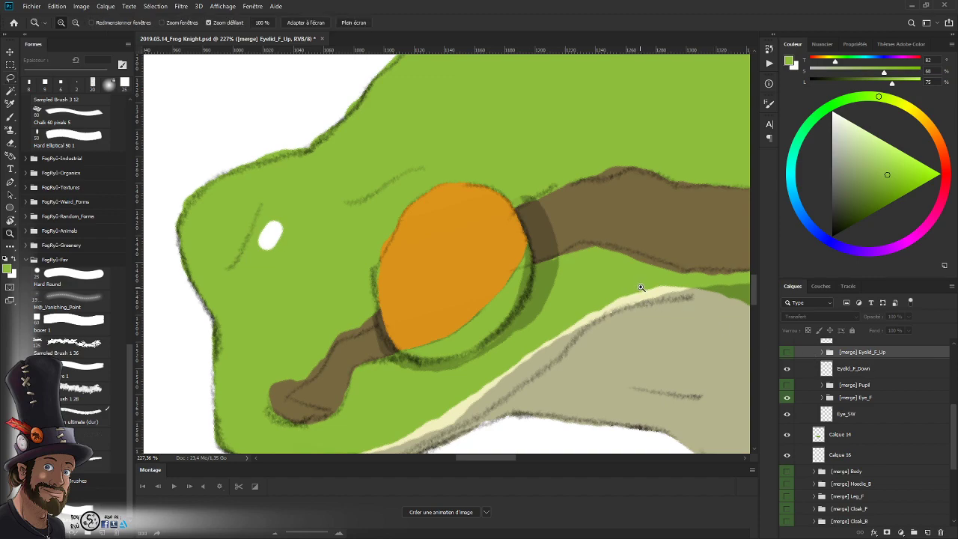
drag(648, 286, 620, 354)
drag(620, 354, 563, 360)
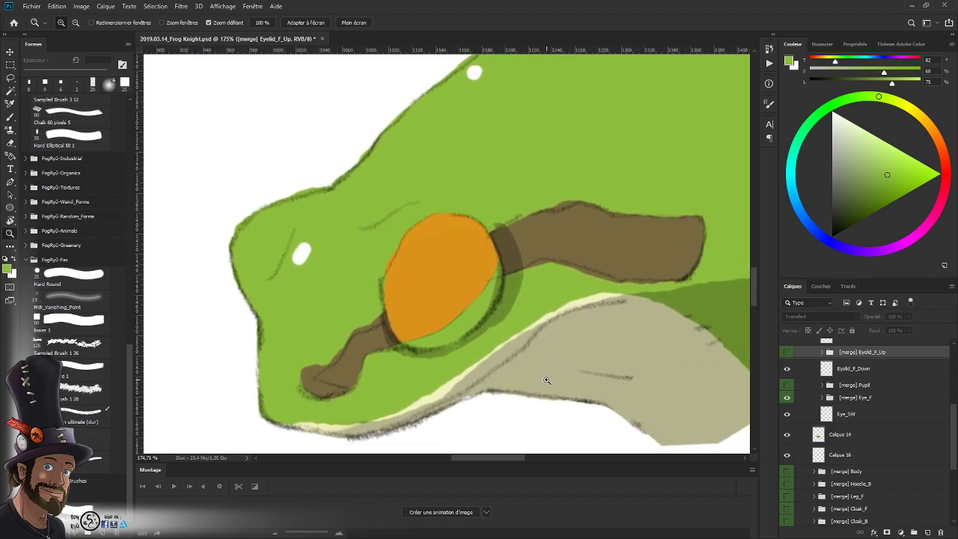
click(786, 368)
click(786, 369)
scroll(952, 403, up, 4)
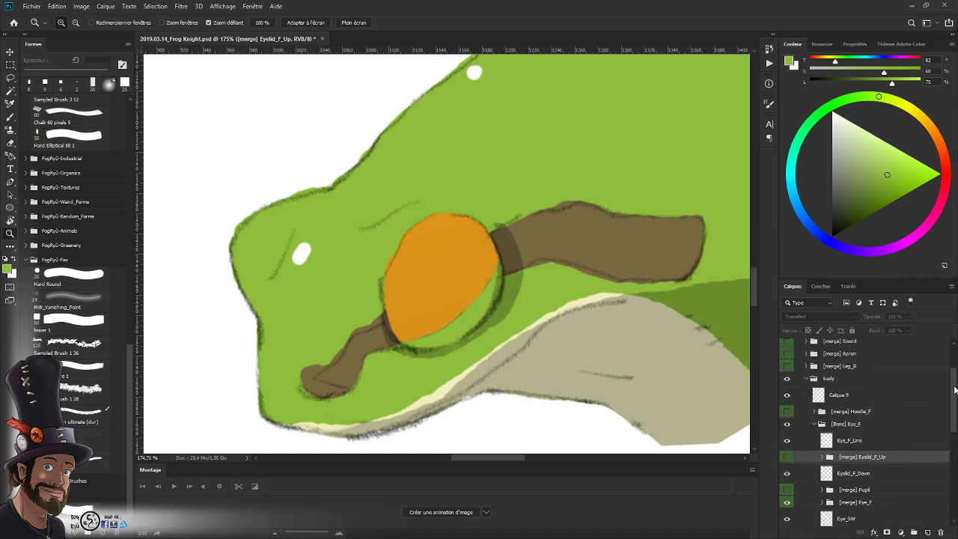
- Duplicate the adjustment group between [merge] Eyelid_F_Up and Eyelid_F_Down, make the copy visible and expand it
drag(954, 390, 954, 380)
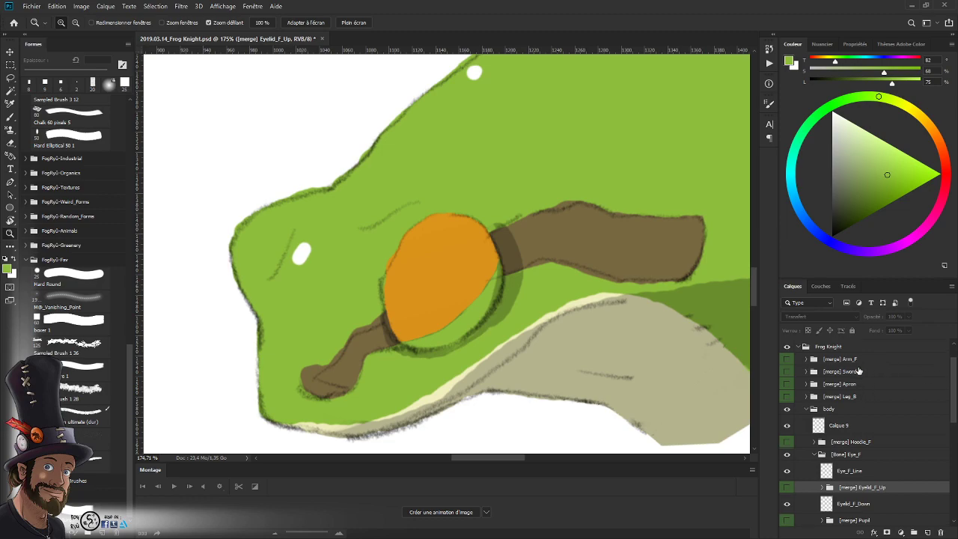
scroll(954, 382, up, 1)
drag(849, 366, 863, 466)
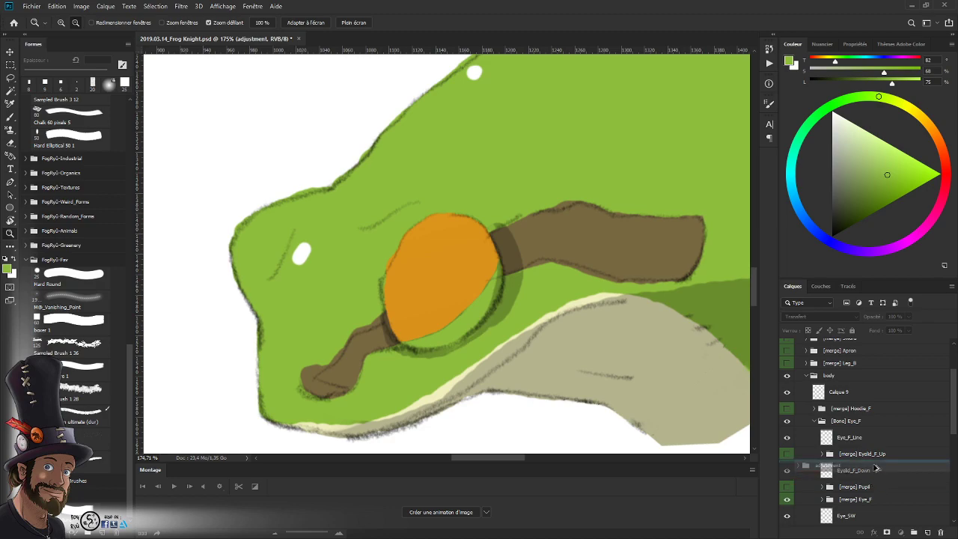
click(787, 467)
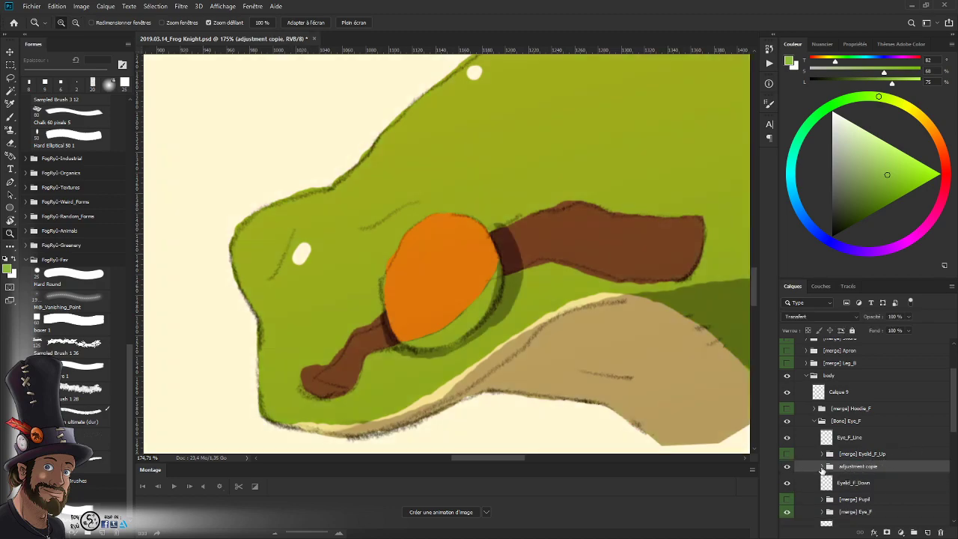
click(821, 466)
scroll(913, 441, down, 4)
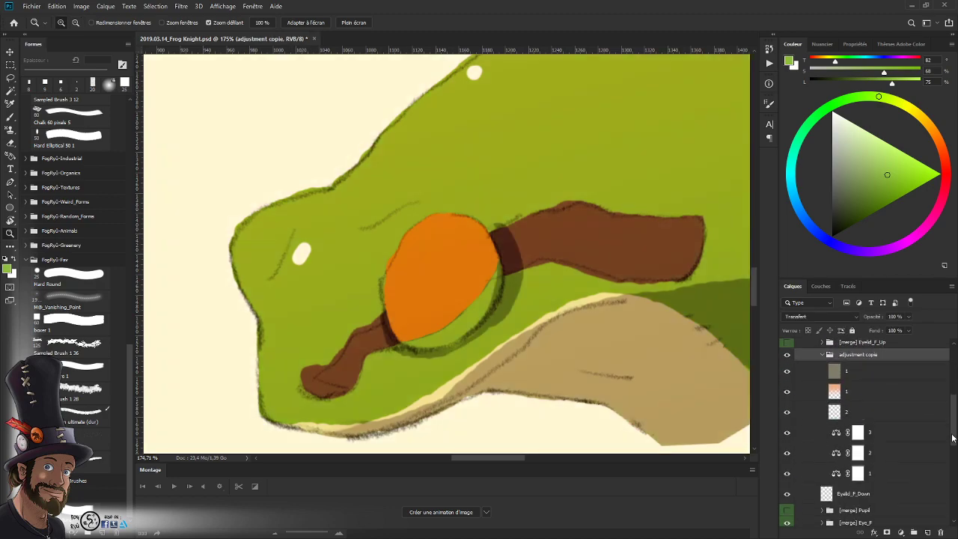
- Move the Eyelid_F_Down layer to the bottom of the copied adjustment group and clip all six adjustment layers to it
drag(876, 479, 876, 482)
alt+click(877, 478)
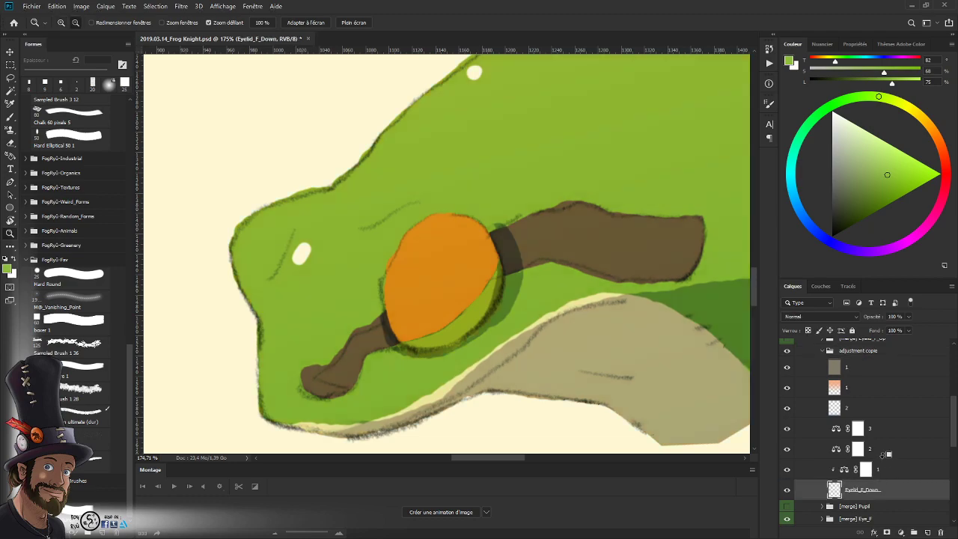
alt+click(885, 458)
alt+click(885, 438)
alt+click(884, 418)
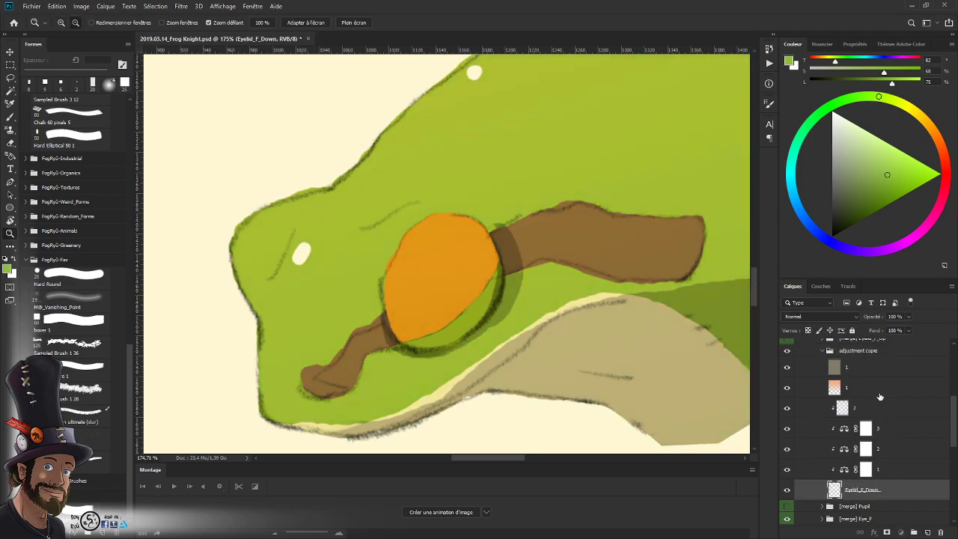
alt+click(884, 398)
alt+click(885, 377)
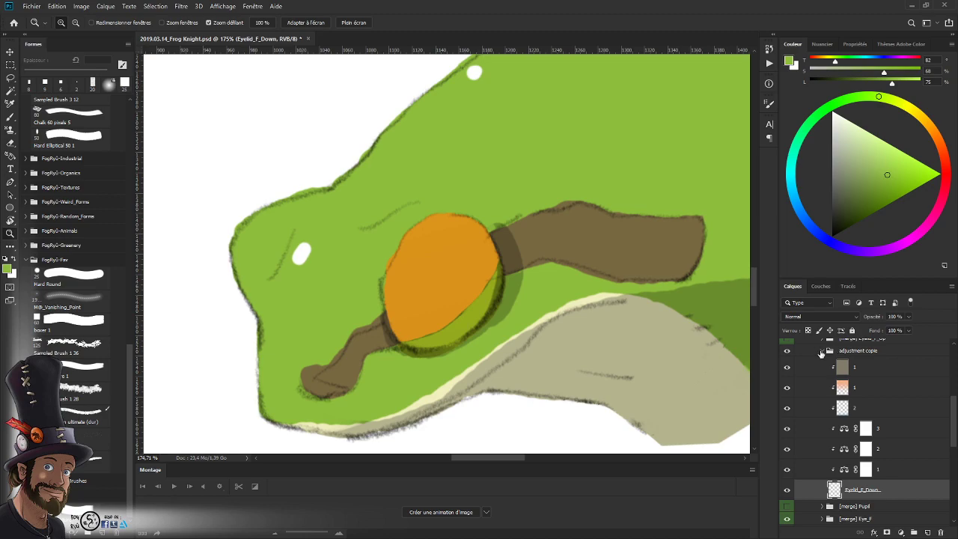
- Rename the copied adjustment group as [merge] Eyelid_F_Down, reusing the layer's name
double_click(871, 488)
key(ctrl+c)
double_click(858, 350)
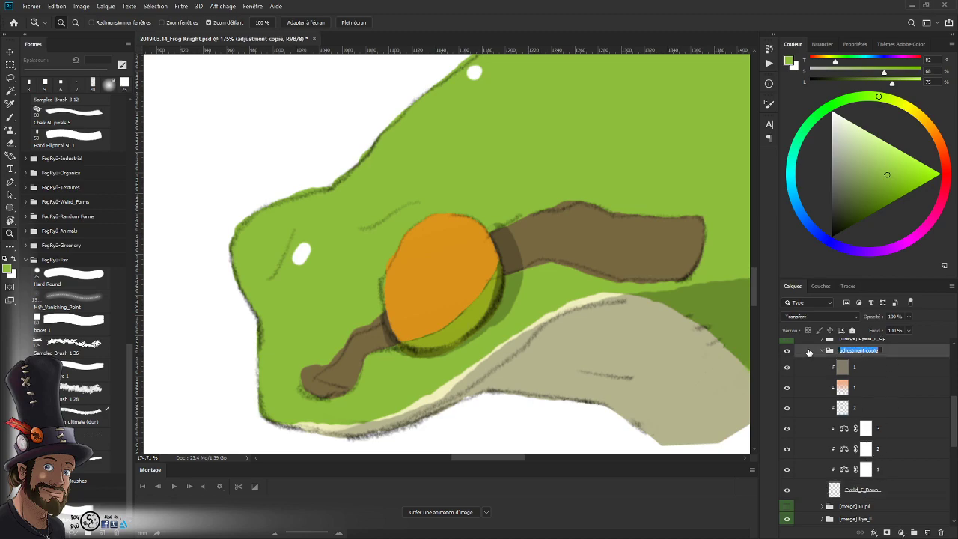
text(E)
text(merge])
key(ctrl+v)
key(Return)
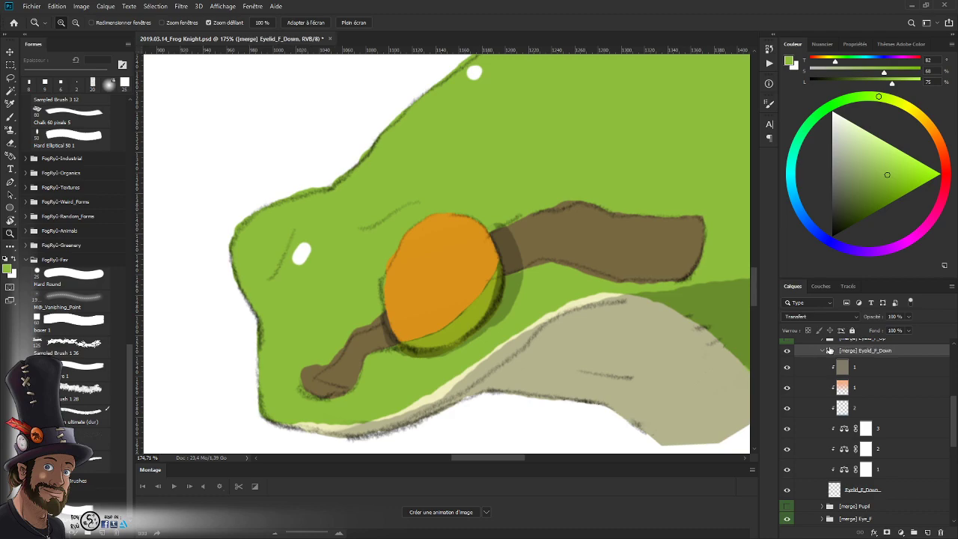
- Collapse the [merge] Eyelid_F_Down group, give it a green colour label and hide it
click(825, 350)
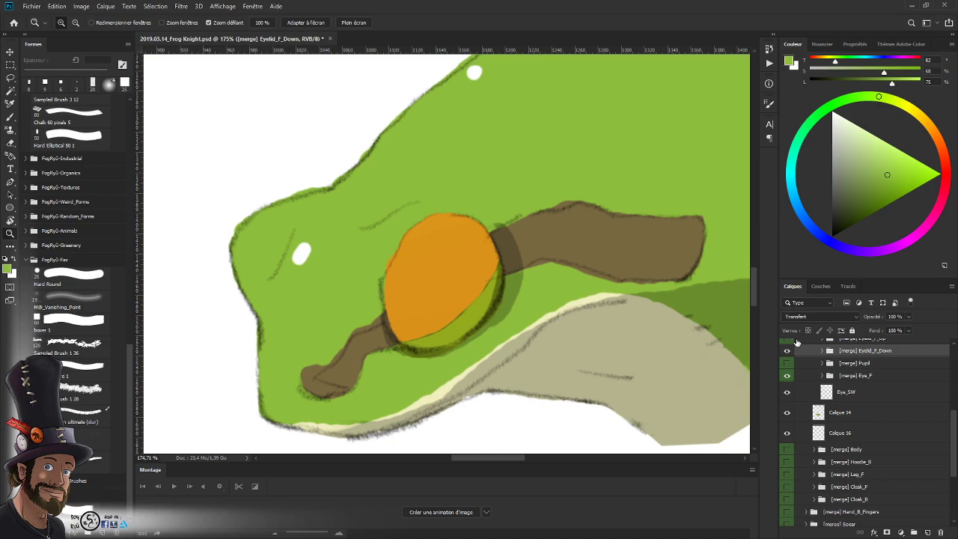
right_click(865, 351)
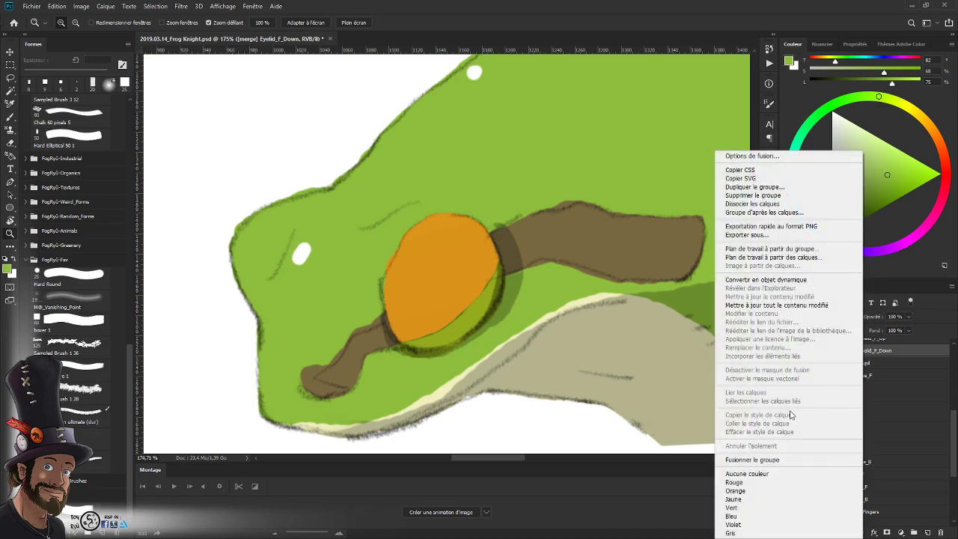
click(745, 511)
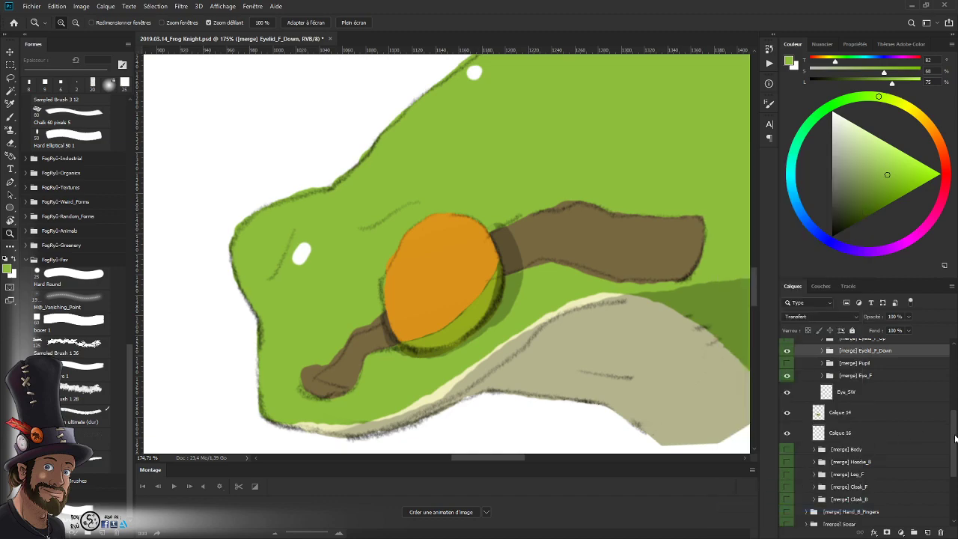
scroll(790, 449, up, 3)
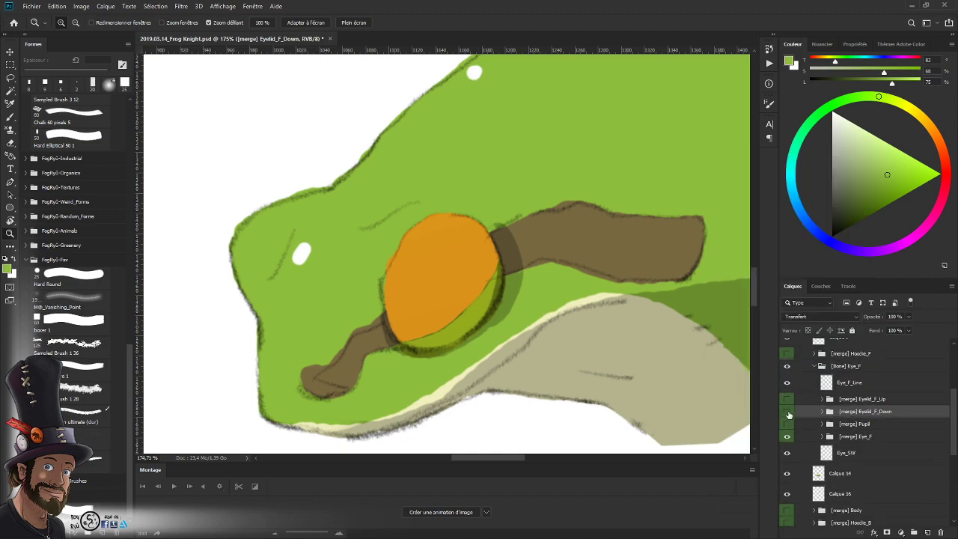
click(788, 412)
- Toggle the Pupil group and Eye_F_Line layer to check their content, and label Eye_F_Line green
click(786, 425)
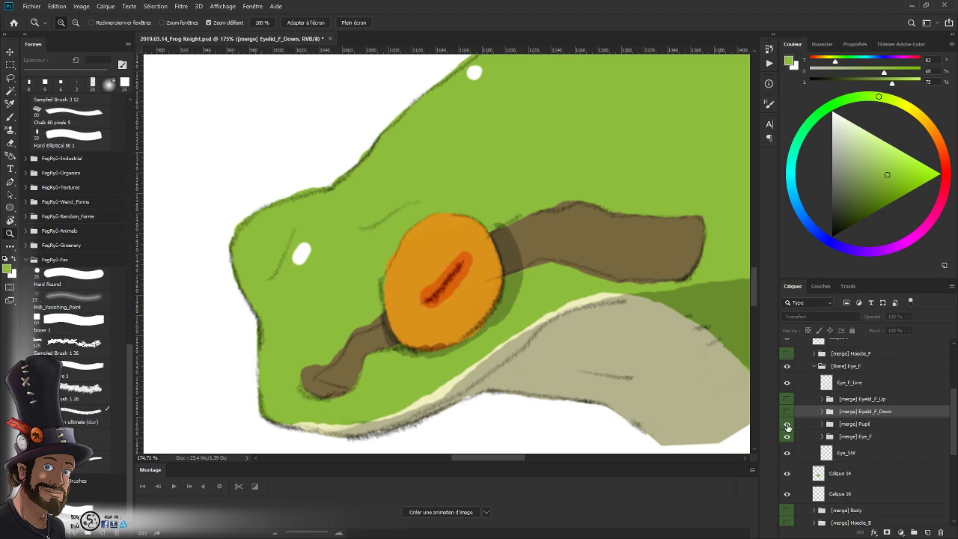
click(786, 425)
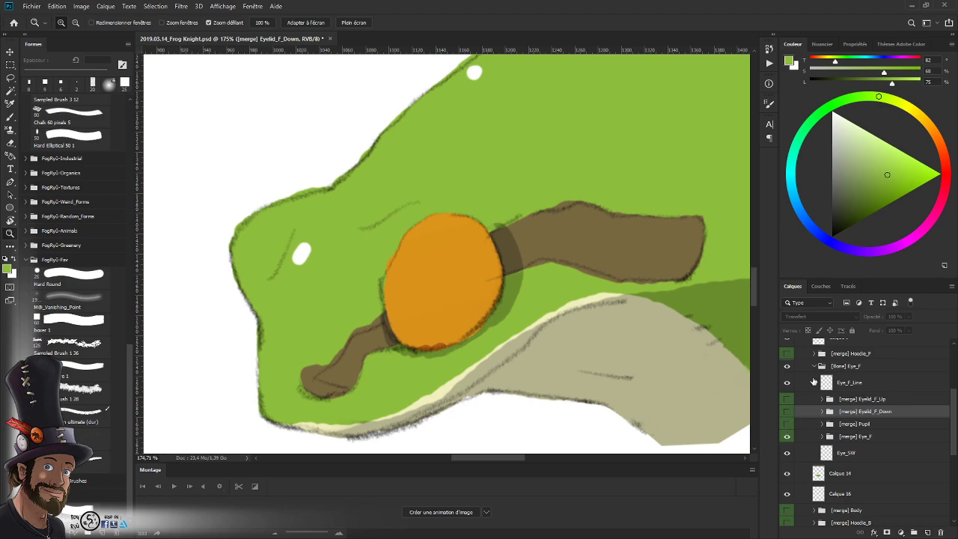
click(785, 383)
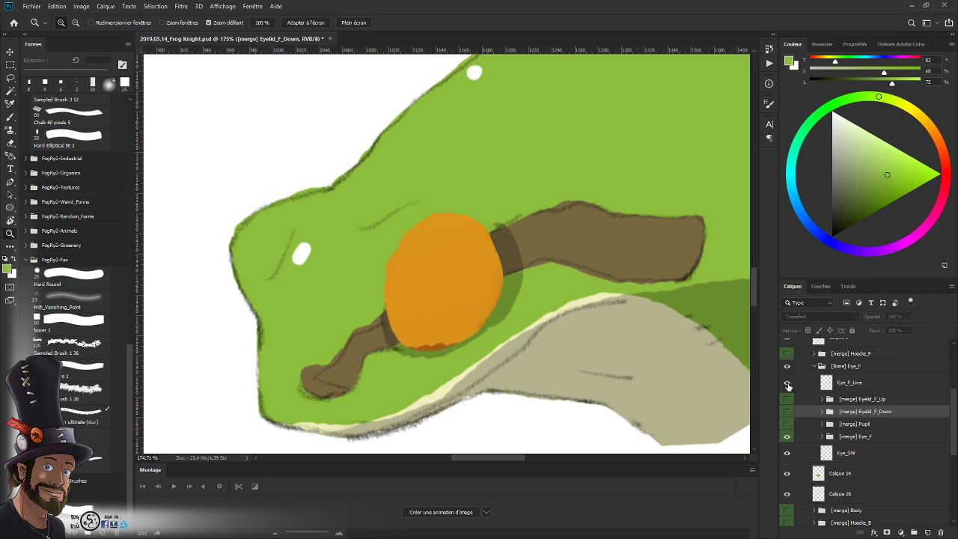
right_click(871, 382)
click(733, 478)
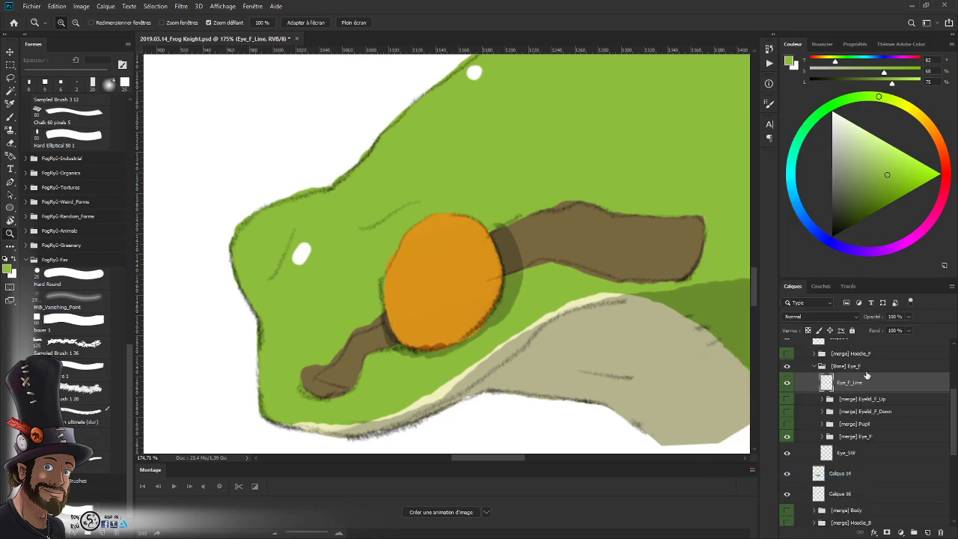
- Check the Eye_SW layer's content, duplicate the adjustment group directly above it, and show and expand the copy
click(786, 453)
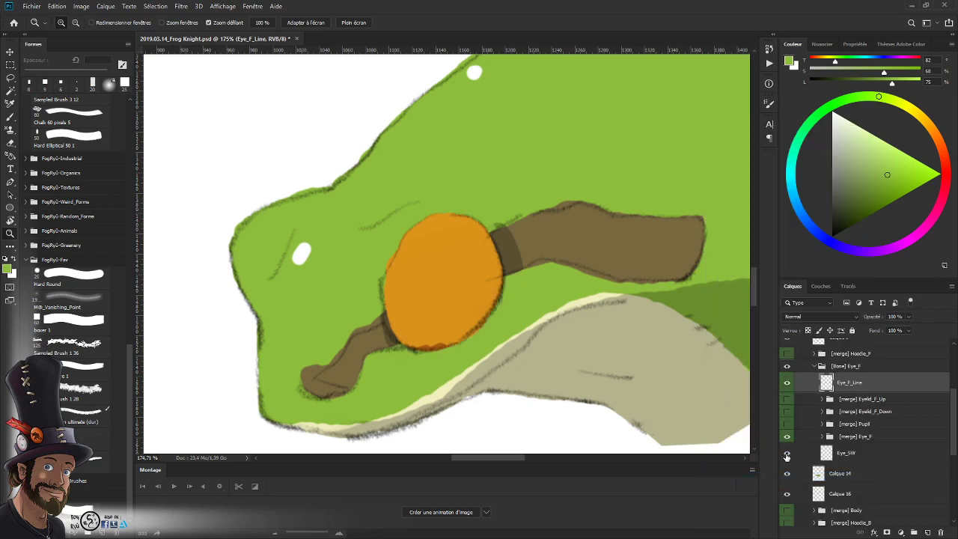
click(787, 453)
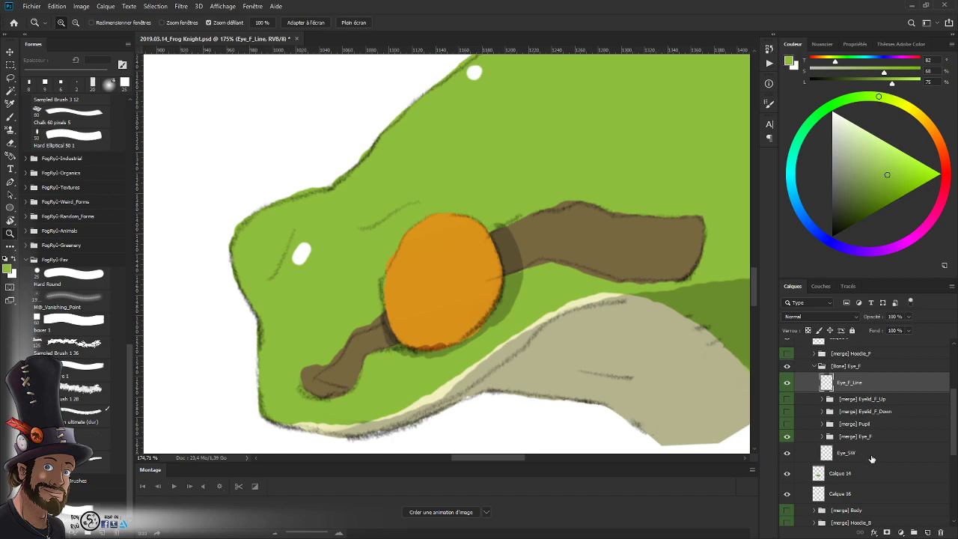
scroll(946, 419, up, 2)
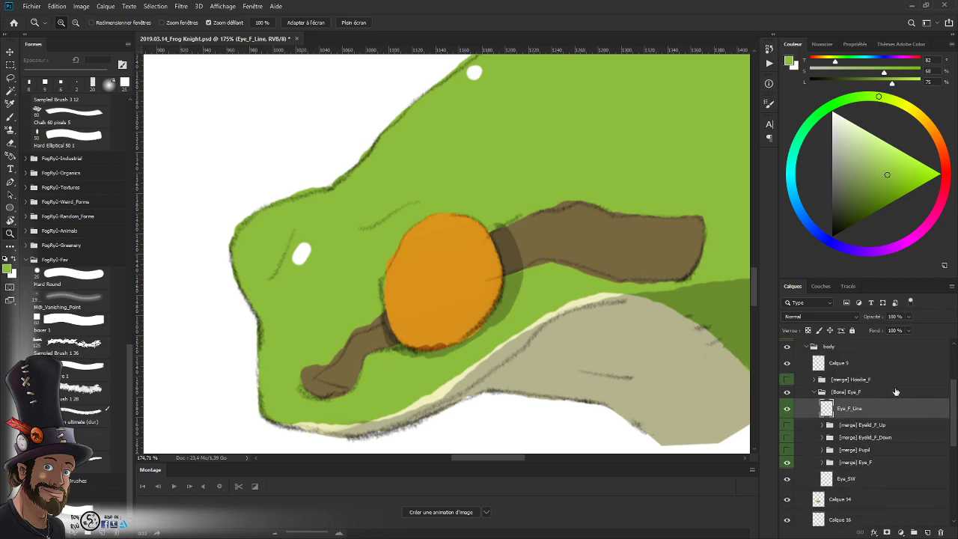
scroll(912, 383, up, 5)
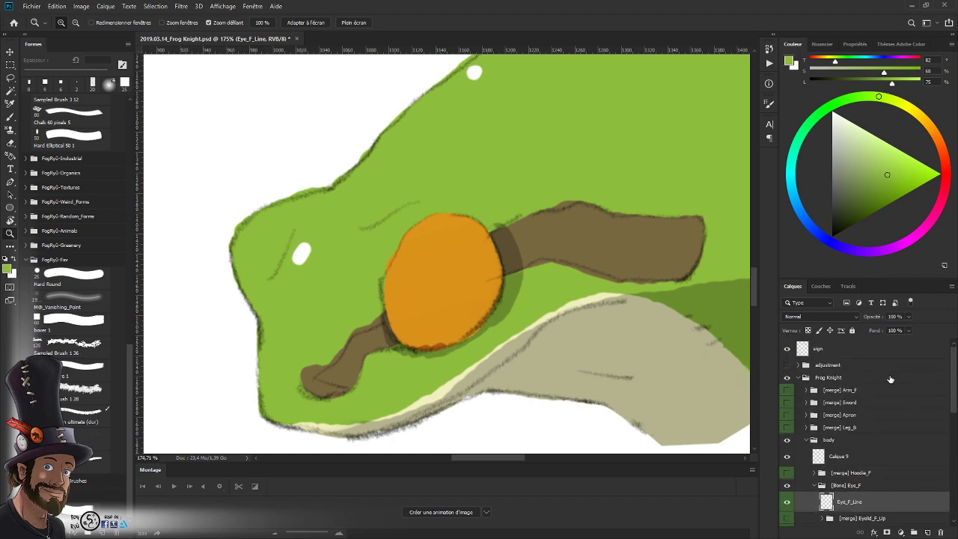
click(858, 367)
drag(856, 368, 856, 470)
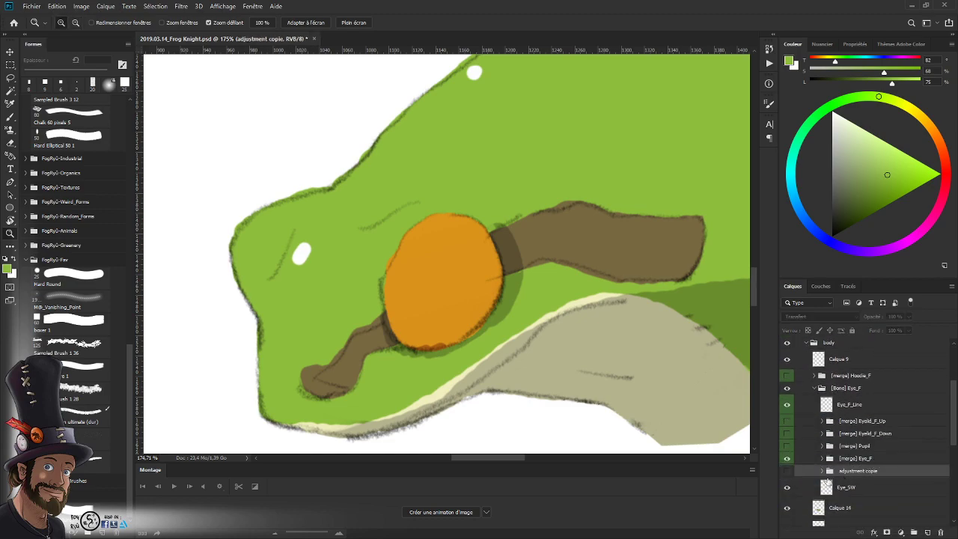
click(786, 471)
click(822, 471)
- Move the Eye_SW layer to the bottom of the copied adjustment group and clip all six adjustment layers to it
drag(953, 427, 952, 458)
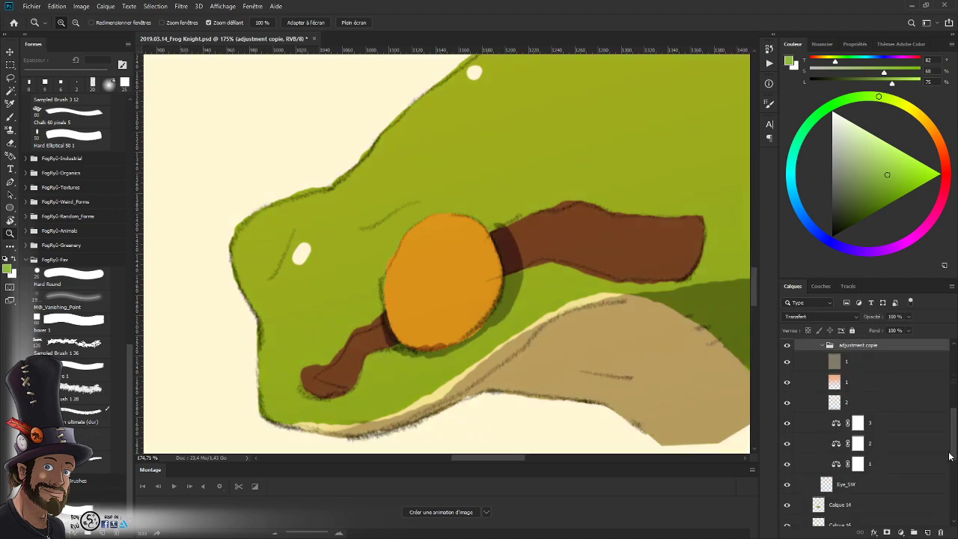
drag(860, 484, 875, 470)
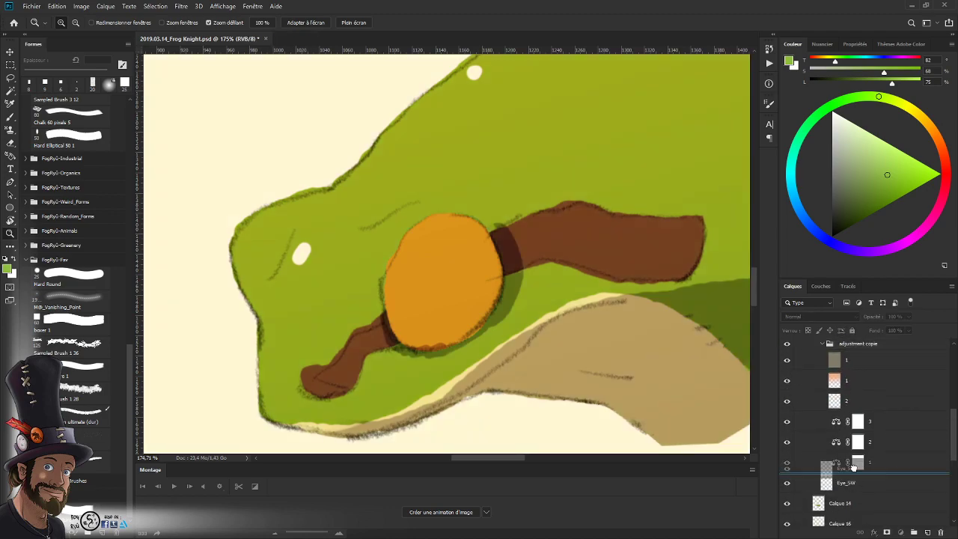
click(856, 482)
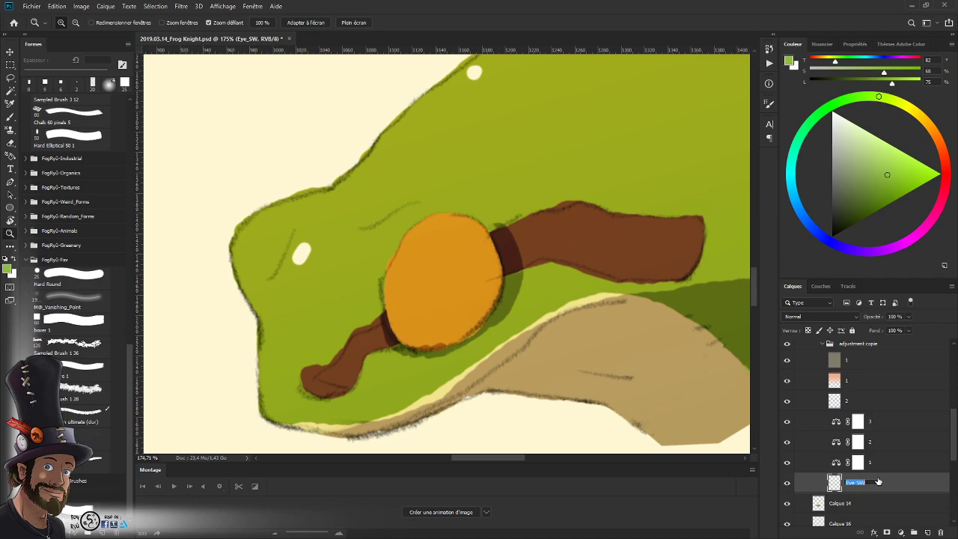
alt+click(872, 472)
alt+click(882, 452)
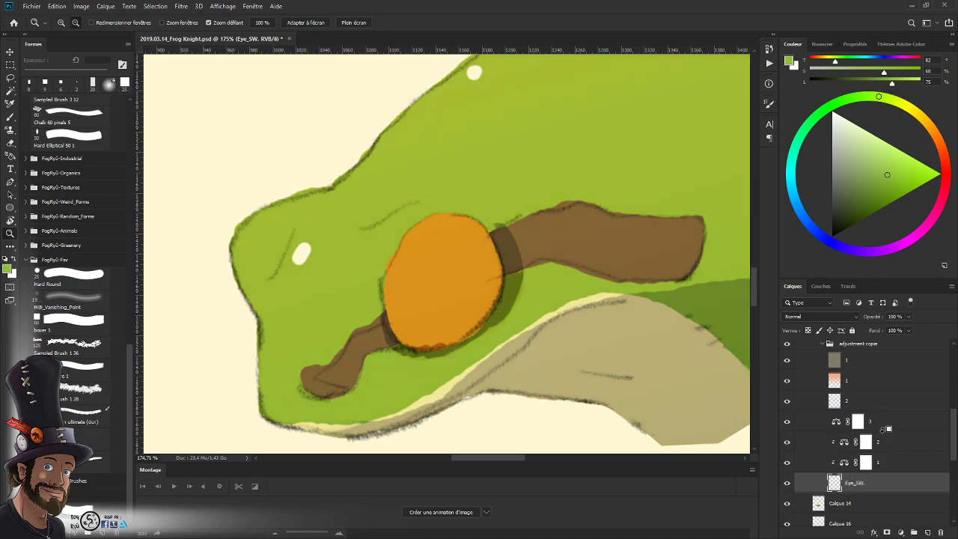
alt+click(883, 431)
alt+click(873, 390)
alt+click(872, 371)
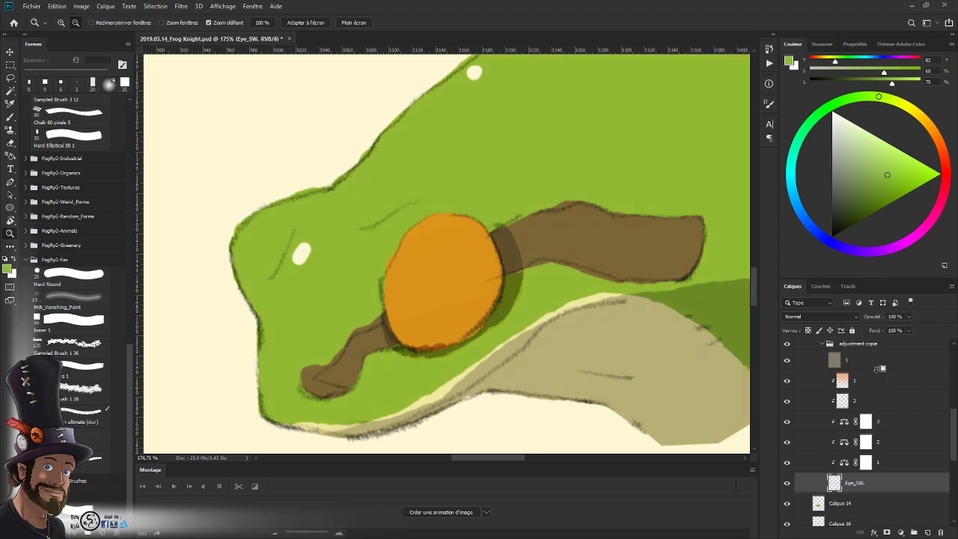
alt+click(870, 351)
- Collapse the copied adjustment group containing Eye_SW and rename it [merge] Eye_SW
click(860, 345)
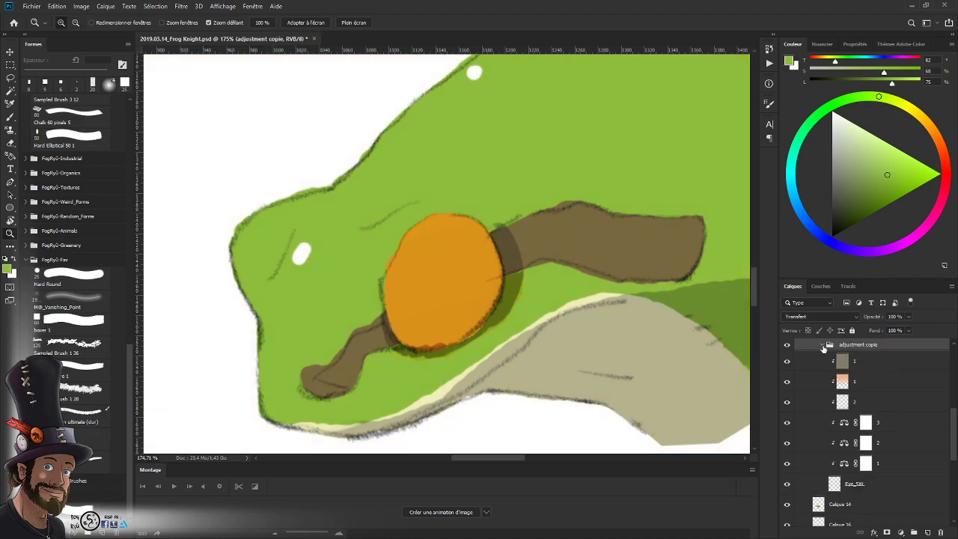
click(822, 344)
double_click(846, 345)
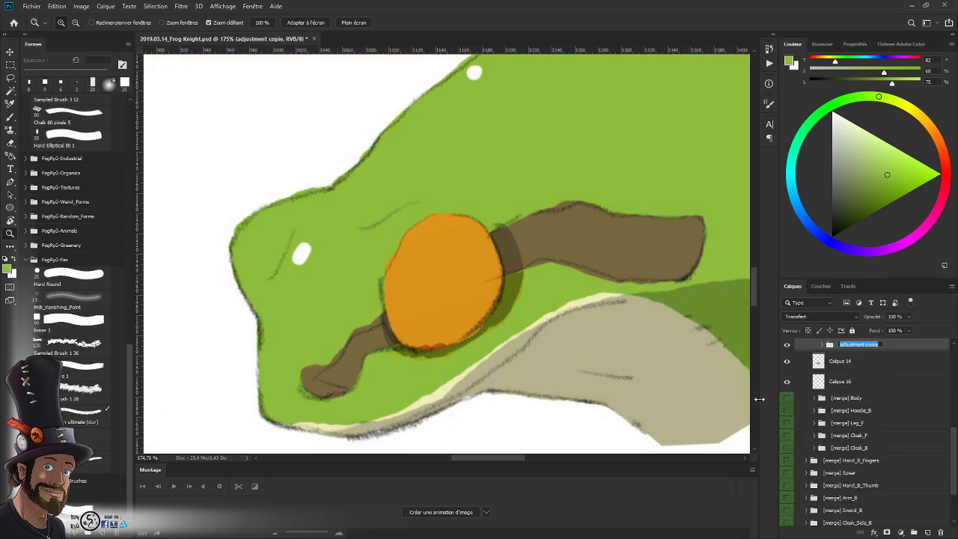
text([merge] Eye_SW)
key(Return)
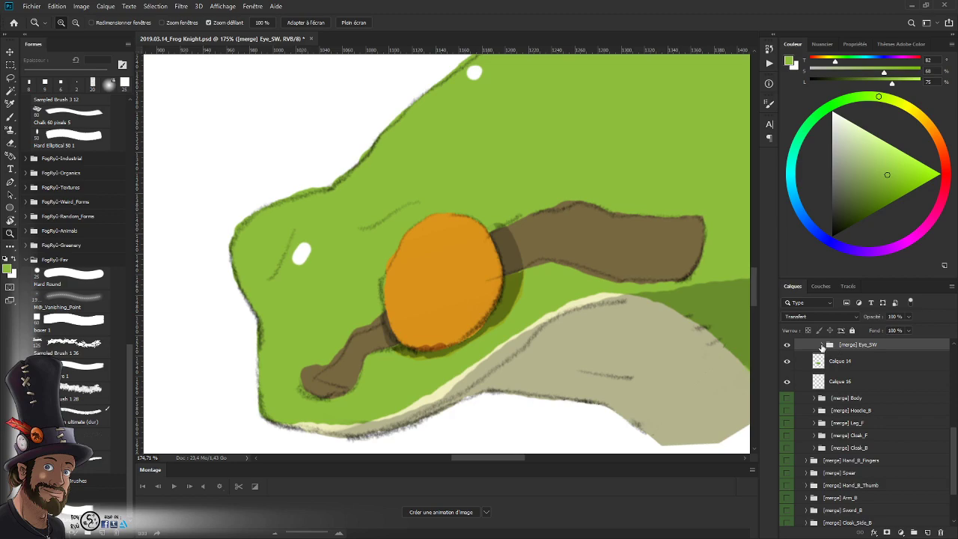
- Give the [merge] Eye_SW group a green colour label and hide both it and [merge] Eye_F
scroll(952, 443, up, 3)
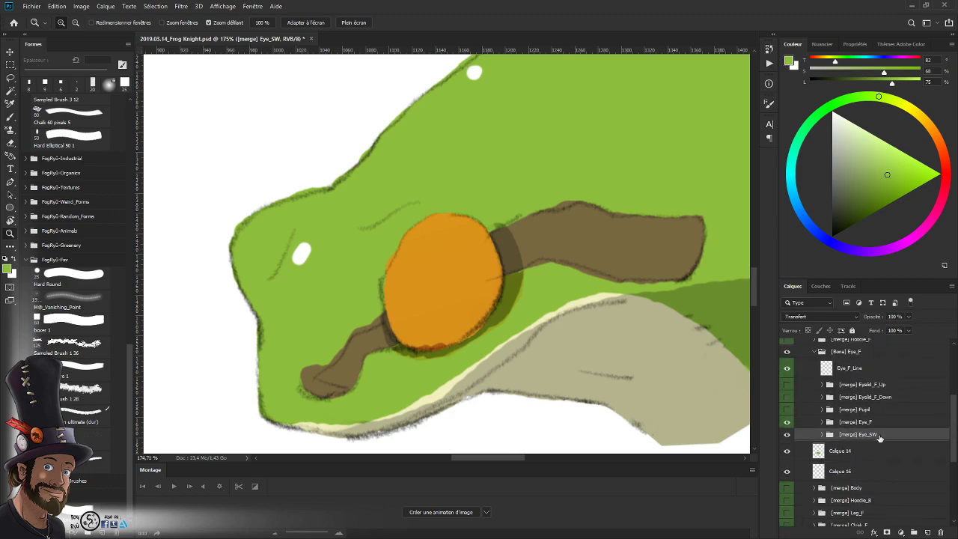
right_click(880, 433)
click(838, 402)
drag(787, 434, 786, 422)
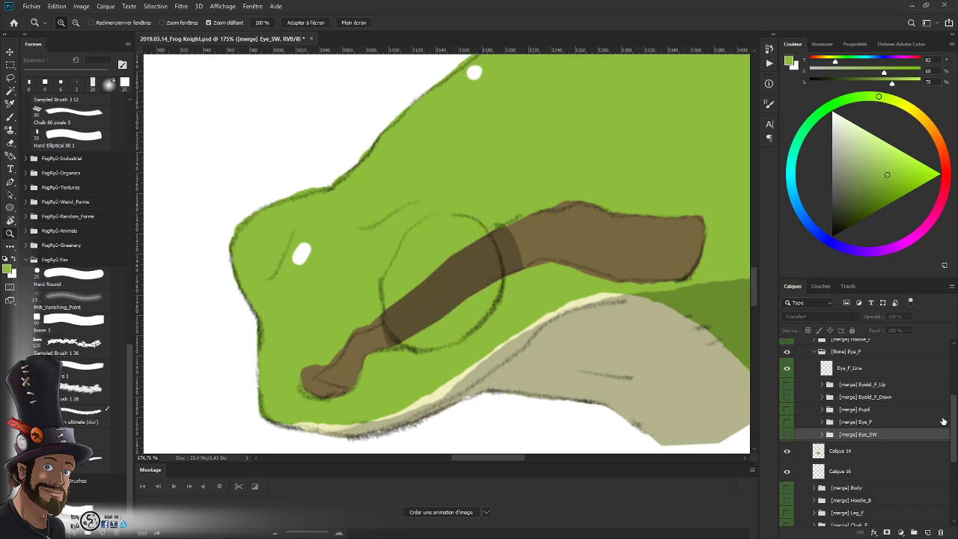
- Turn on Eye_F_Line and the five merge groups inside [Bone] Eye_F, and hide the [Bone] Eye_F group itself
scroll(820, 356, up, 2)
click(786, 398)
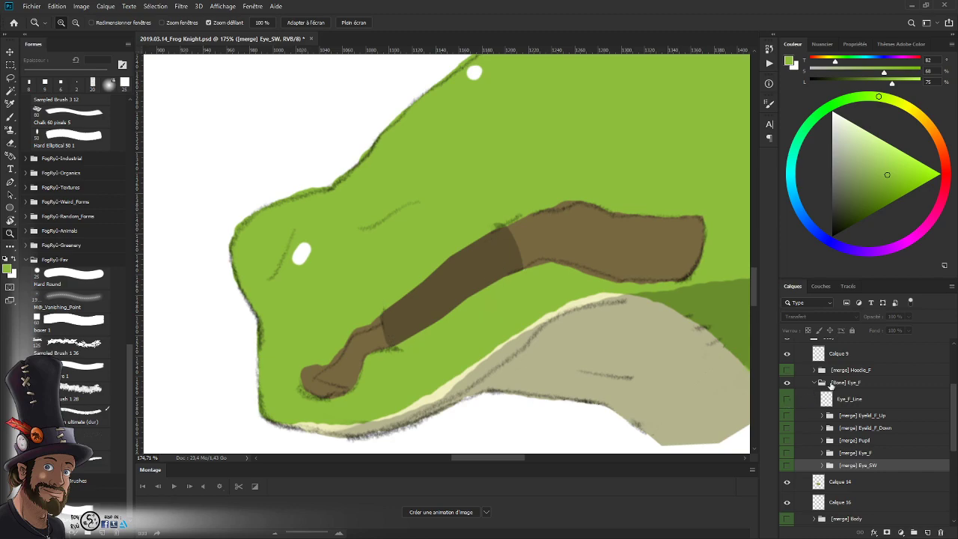
click(786, 398)
drag(787, 415, 786, 464)
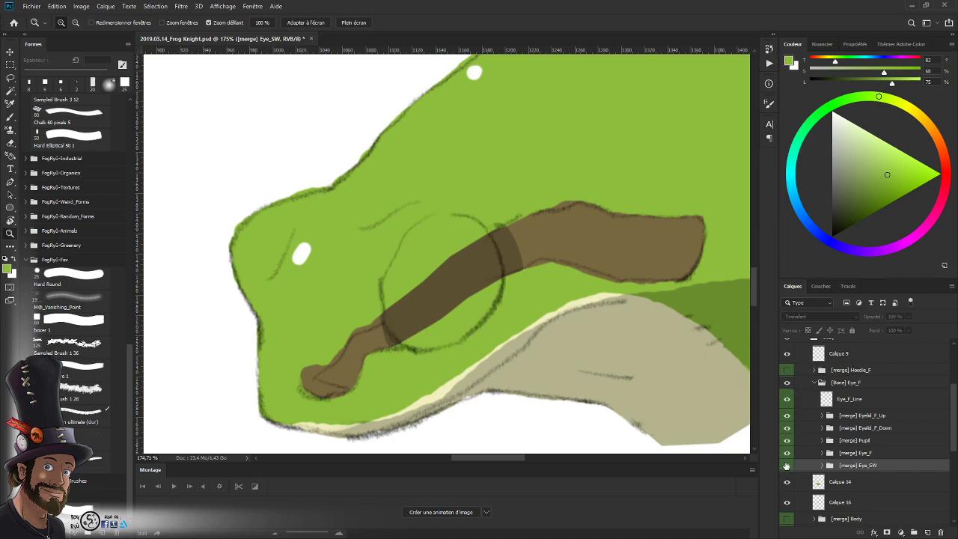
click(788, 383)
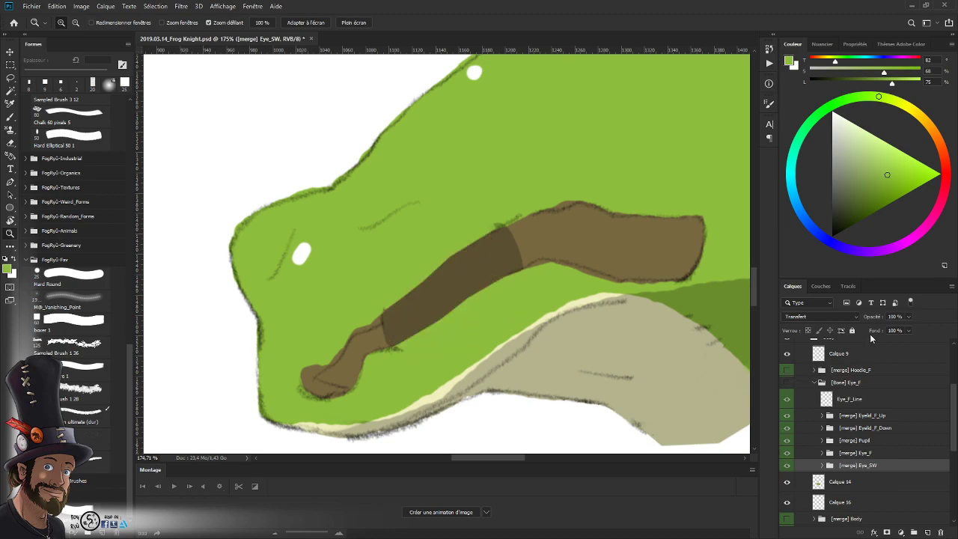
- Collapse the [Bone] Eye_F group and briefly show it to check the eye against the head, leaving it hidden
click(814, 384)
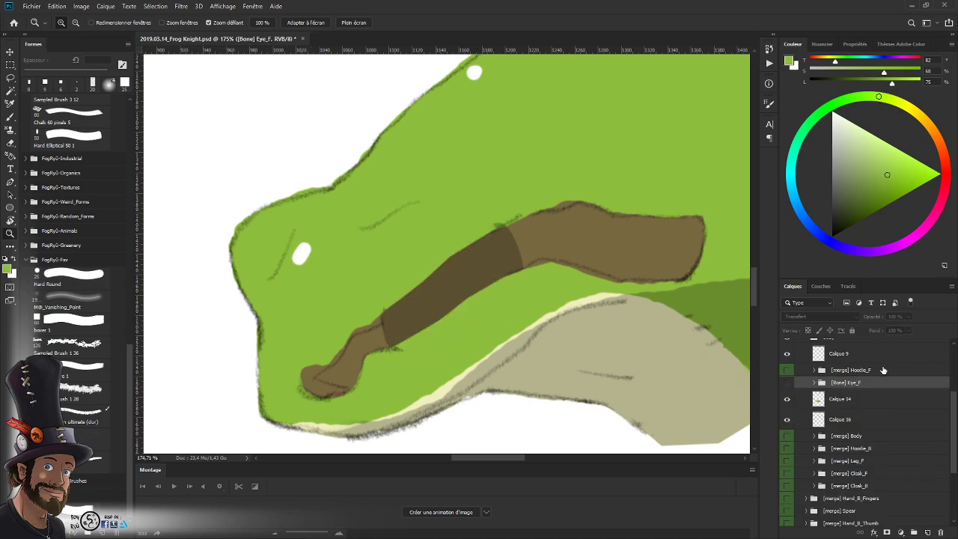
drag(645, 321, 565, 351)
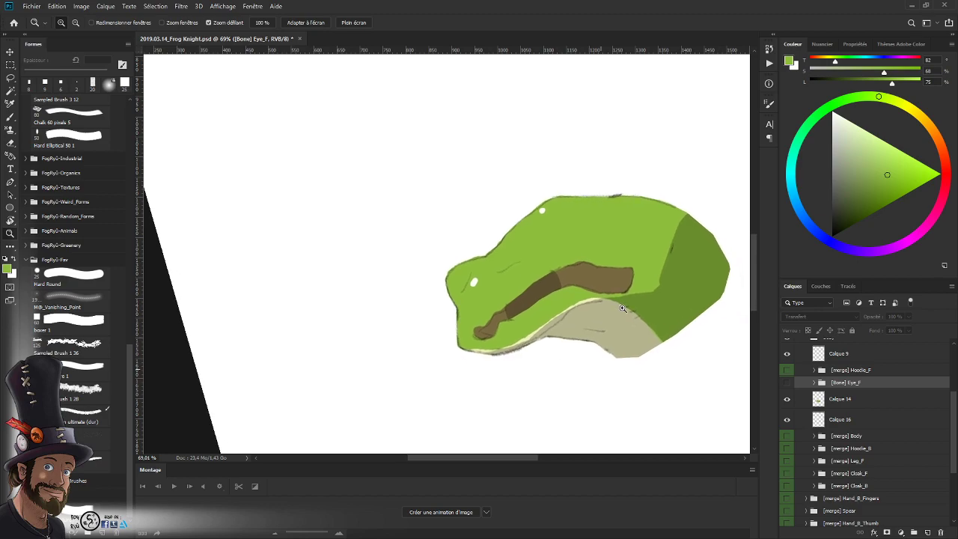
drag(609, 288, 522, 410)
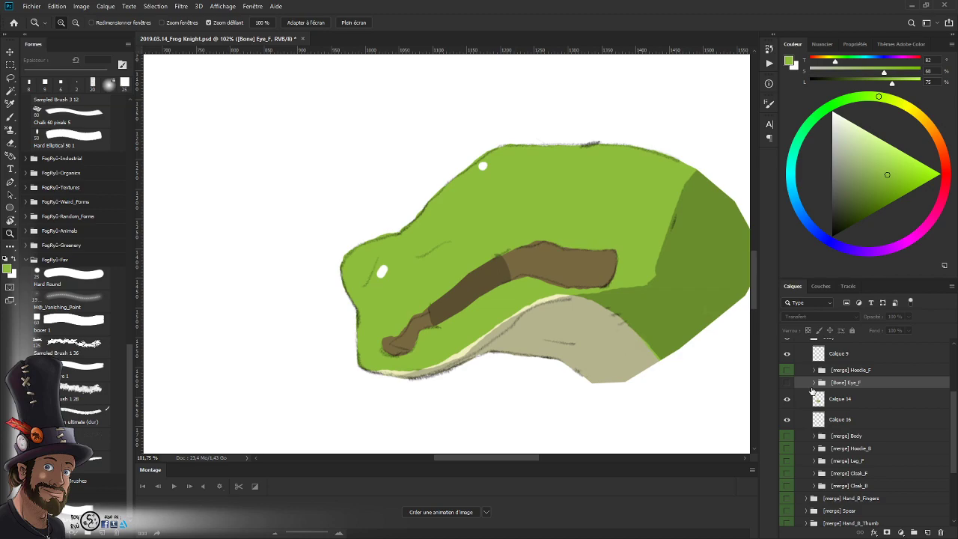
click(787, 383)
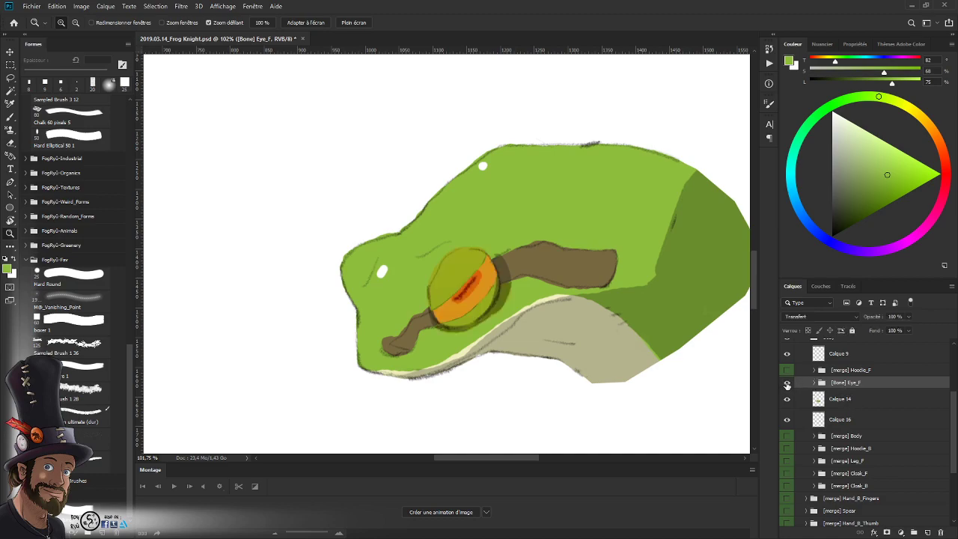
click(786, 382)
- Lasso the far eye's bulge at the front of the head on Calque 14 and split it onto its own layer
click(846, 401)
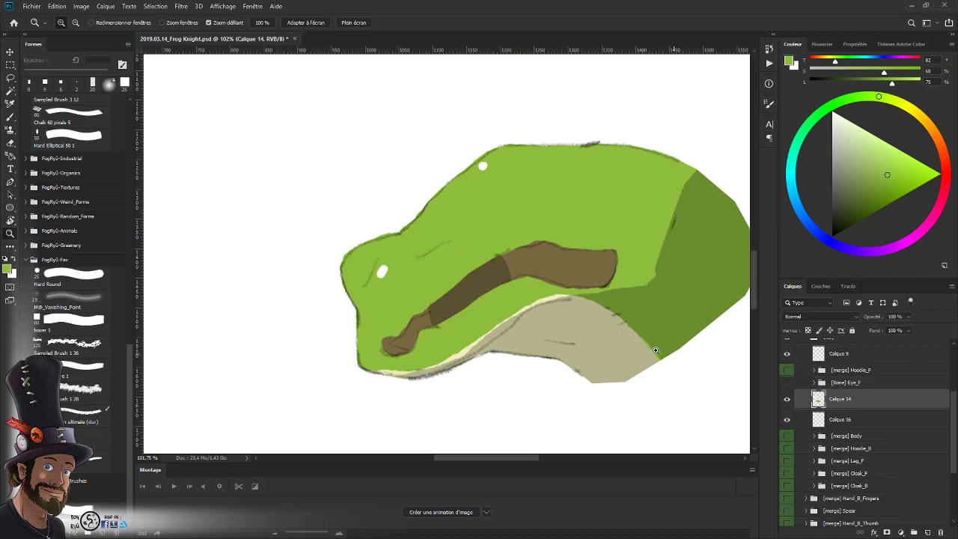
drag(404, 281, 425, 312)
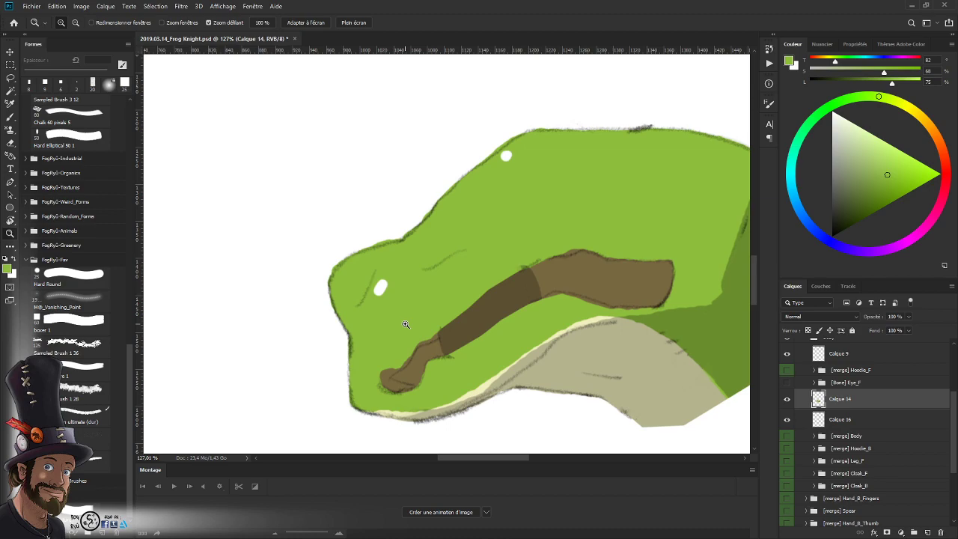
drag(471, 264, 452, 280)
key(l)
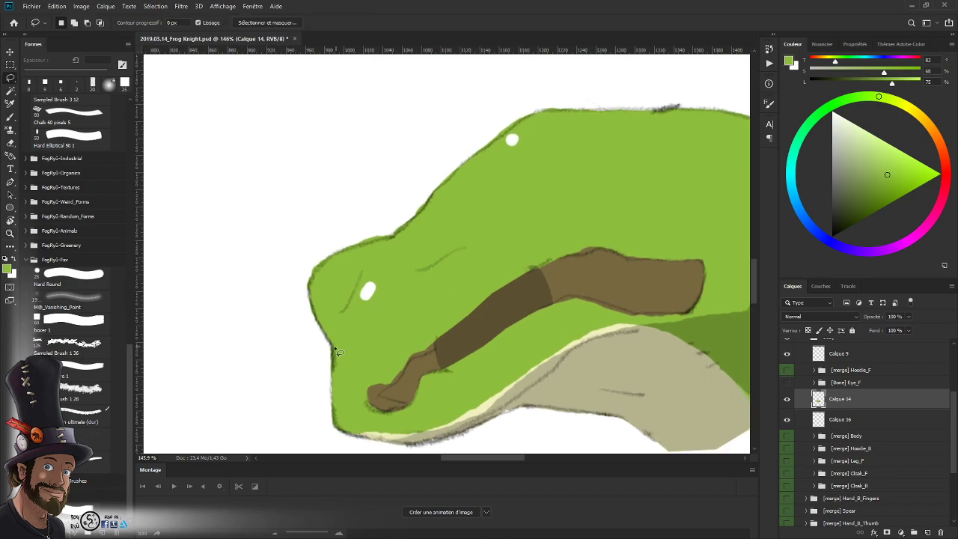
mouse_move(332, 355)
mouse_down()
mouse_move(398, 234)
mouse_move(306, 249)
mouse_move(331, 355)
mouse_up()
key(ctrl+j)
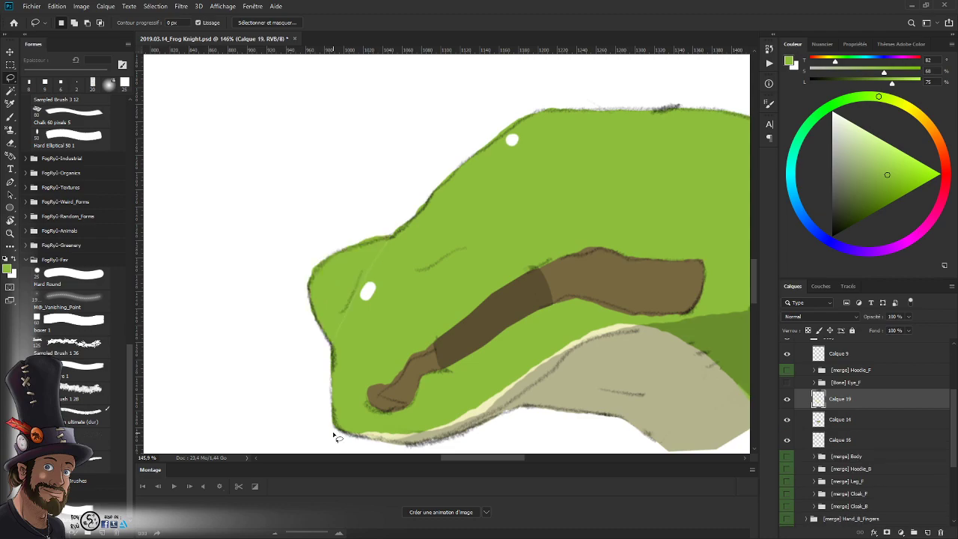
- Move the split-off eye bulge layer directly below Calque 14 and rename it Eye_B
drag(837, 401, 859, 434)
double_click(839, 419)
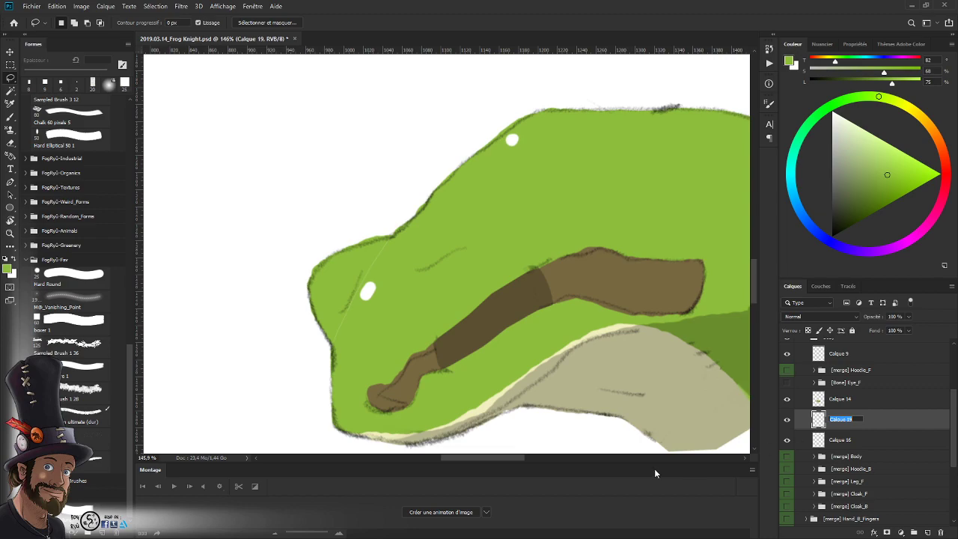
text(Eye_B)
key(Return)
- Extend the Eye_B selection with a rounded lasso area reaching behind the head, fill it with the green foreground colour, and deselect
key(b)
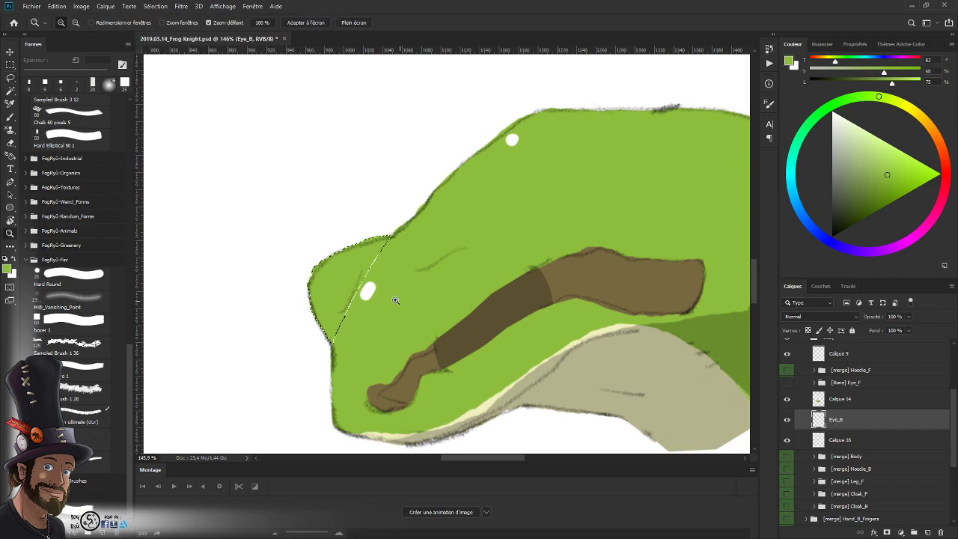
scroll(389, 292, up, 2)
key(l)
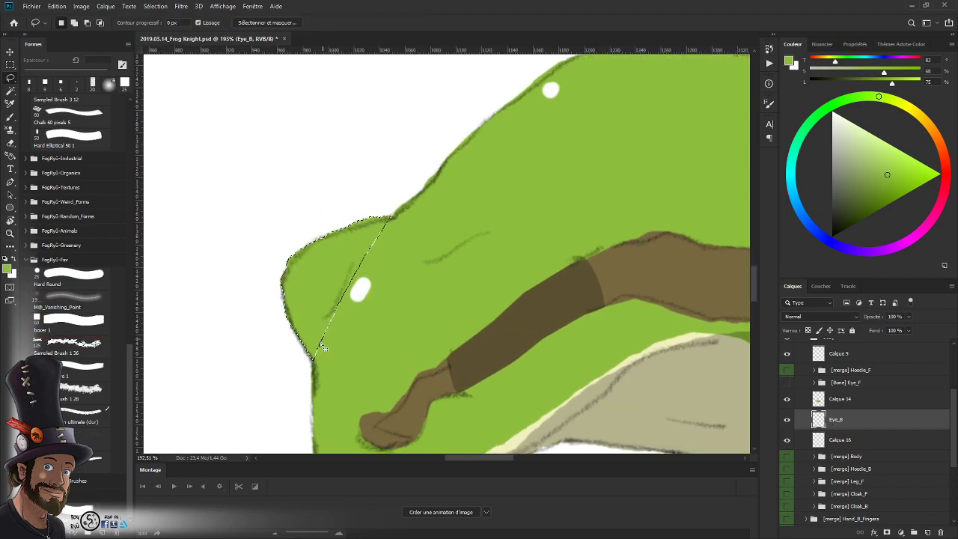
drag(299, 331, 338, 385)
click(338, 383)
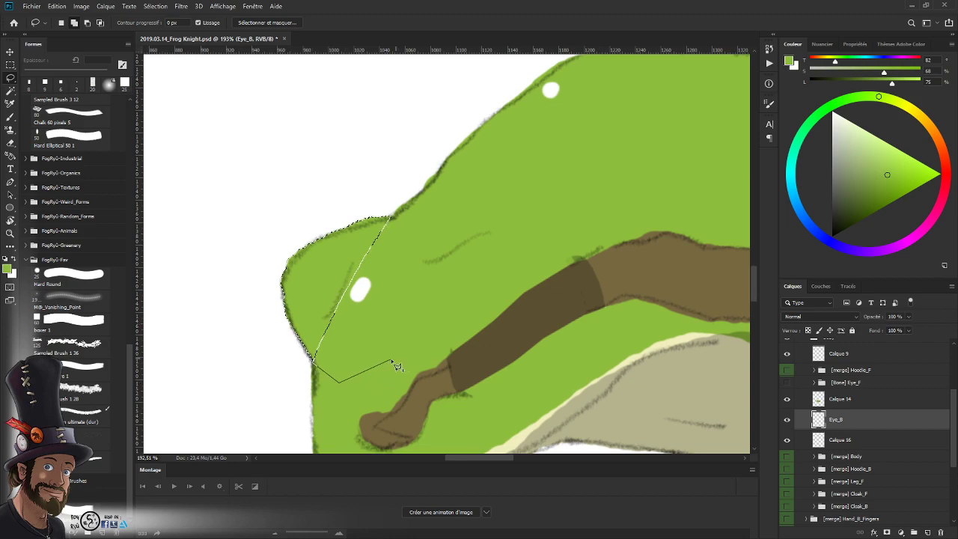
click(394, 359)
mouse_move(441, 283)
mouse_down()
mouse_move(406, 223)
mouse_move(391, 217)
mouse_move(352, 244)
mouse_move(330, 400)
mouse_up()
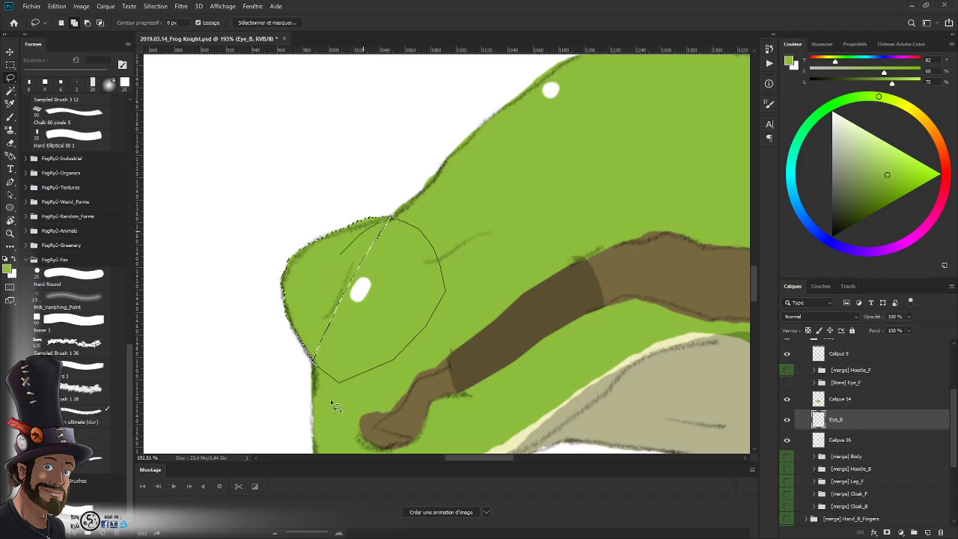
double_click(369, 377)
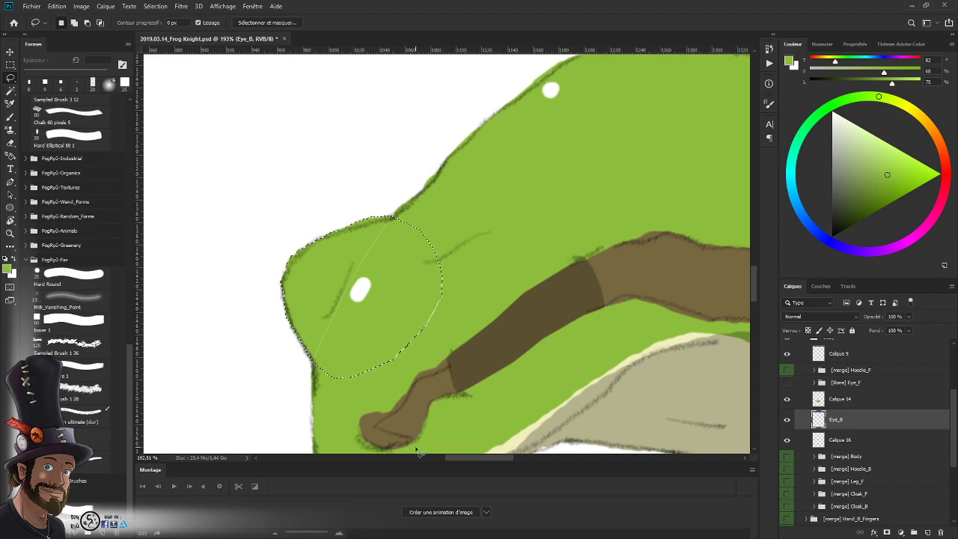
key(alt+BackSpace)
key(ctrl+d)
- Inspect the filled Eye_B shape where it meets the head by toggling its visibility and loading its outline as a selection
key(w)
key(z)
drag(452, 286, 420, 321)
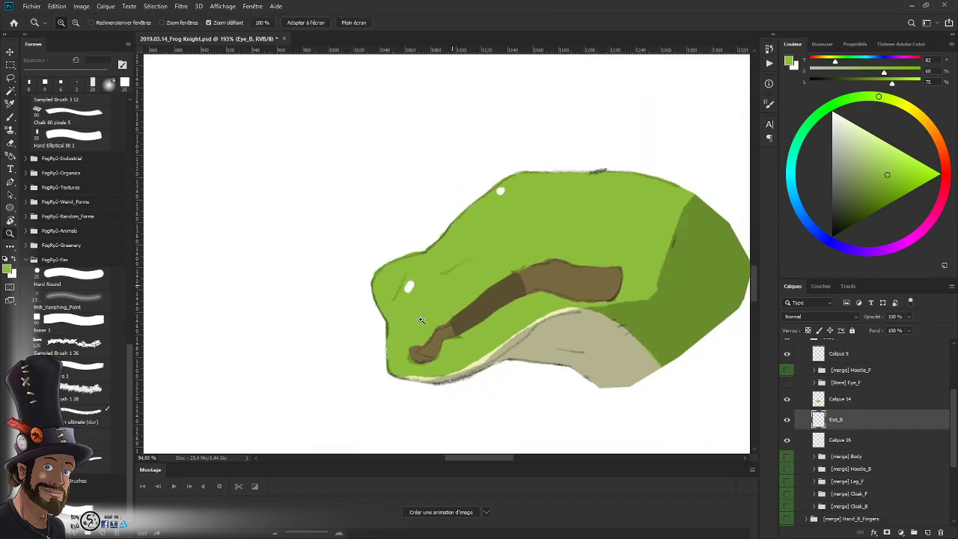
drag(429, 370, 433, 386)
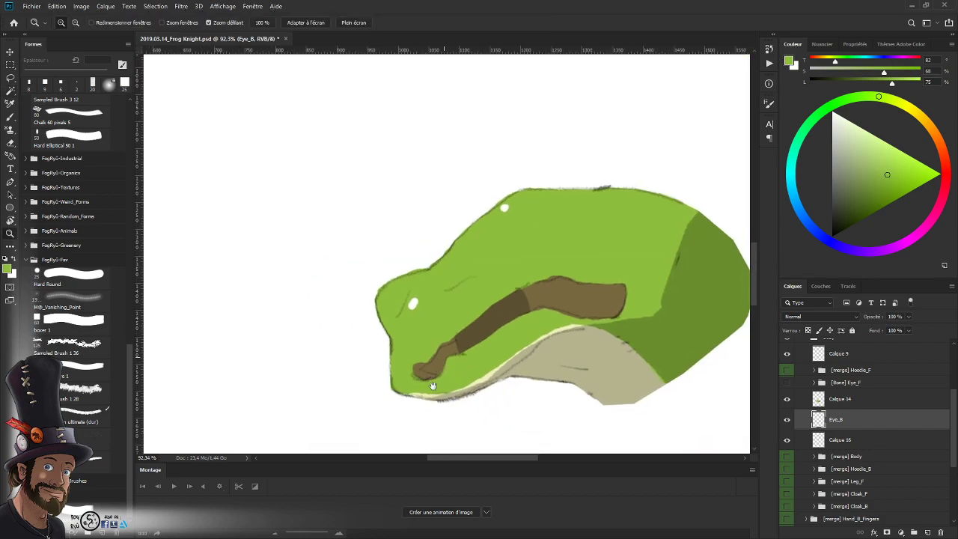
click(786, 419)
click(787, 419)
mouse_move(419, 269)
mouse_down()
mouse_move(479, 252)
mouse_move(465, 252)
mouse_up()
key(e)
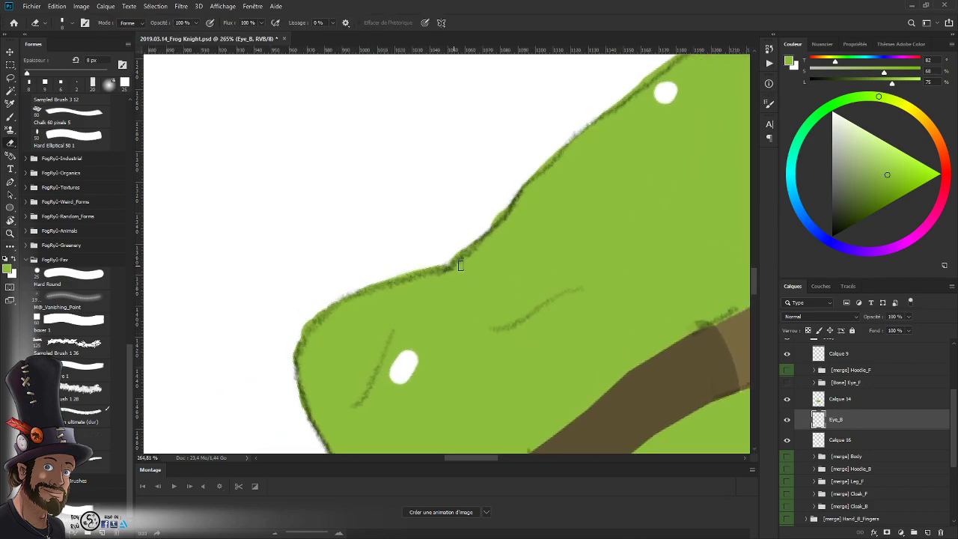
key(z)
mouse_move(512, 323)
mouse_down()
mouse_move(484, 355)
mouse_move(466, 338)
mouse_move(456, 368)
mouse_up()
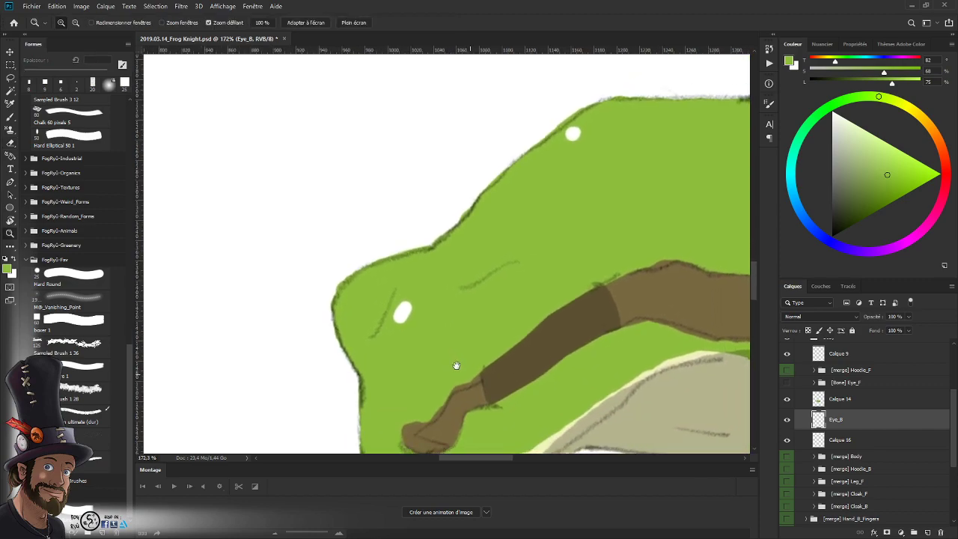
scroll(954, 428, up, 2)
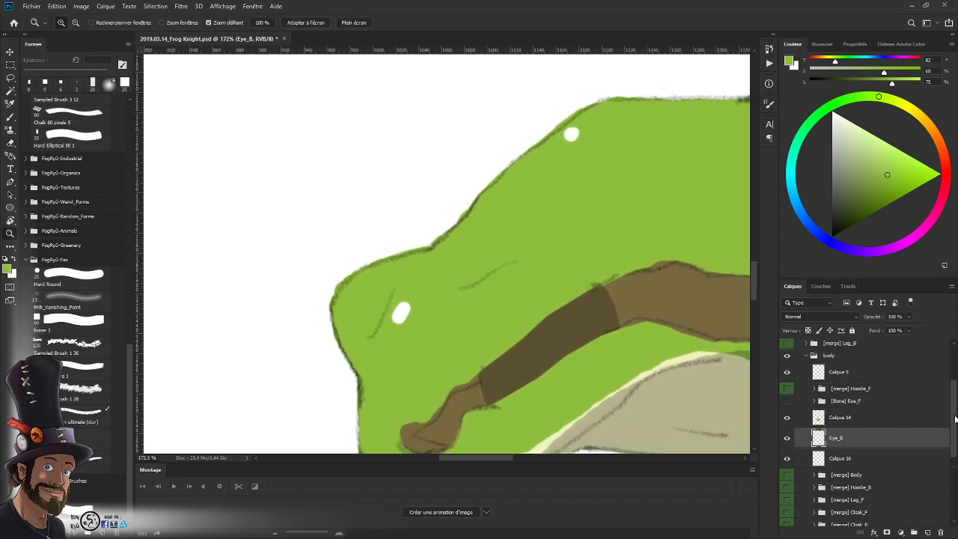
ctrl+click(817, 450)
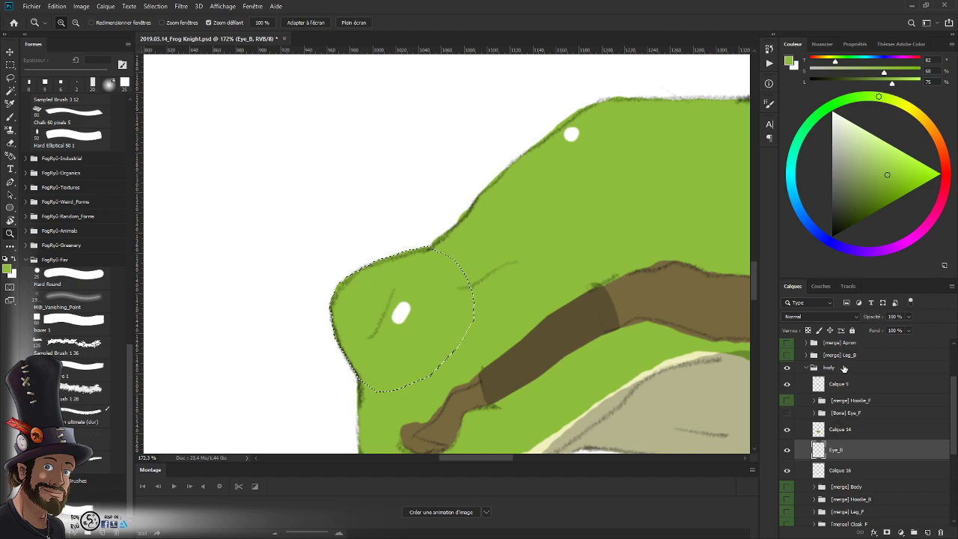
key(ctrl+d)
- Cut the far eye's line strokes from Calque 9 and paste them in place on a new layer directly above Eye_B
click(786, 386)
click(786, 386)
click(853, 385)
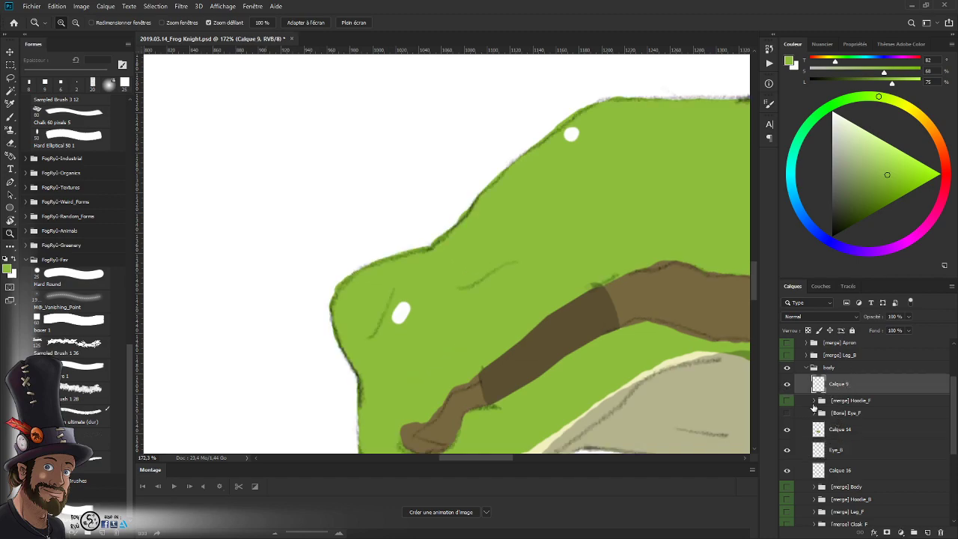
key(l)
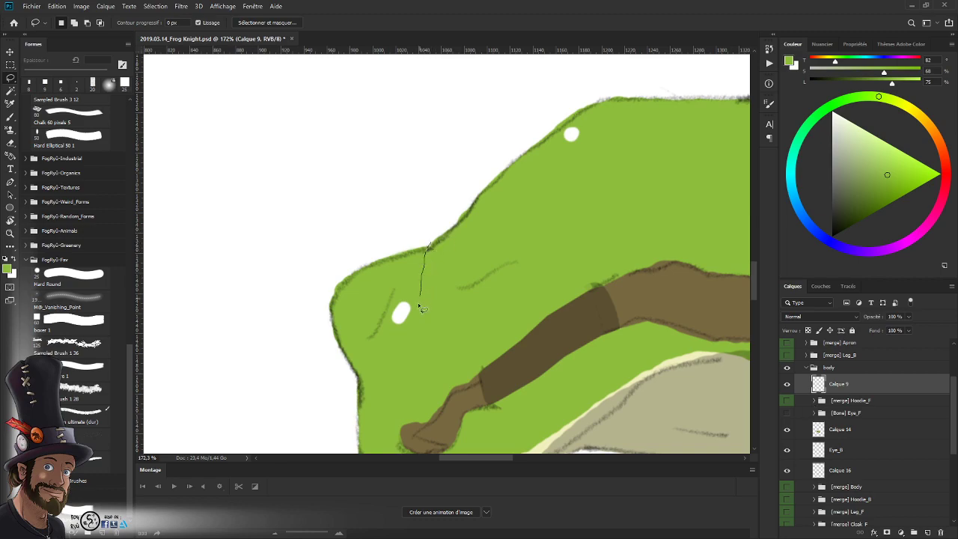
mouse_move(377, 361)
mouse_down()
mouse_move(353, 380)
mouse_move(309, 297)
mouse_move(426, 210)
mouse_up()
key(ctrl+x)
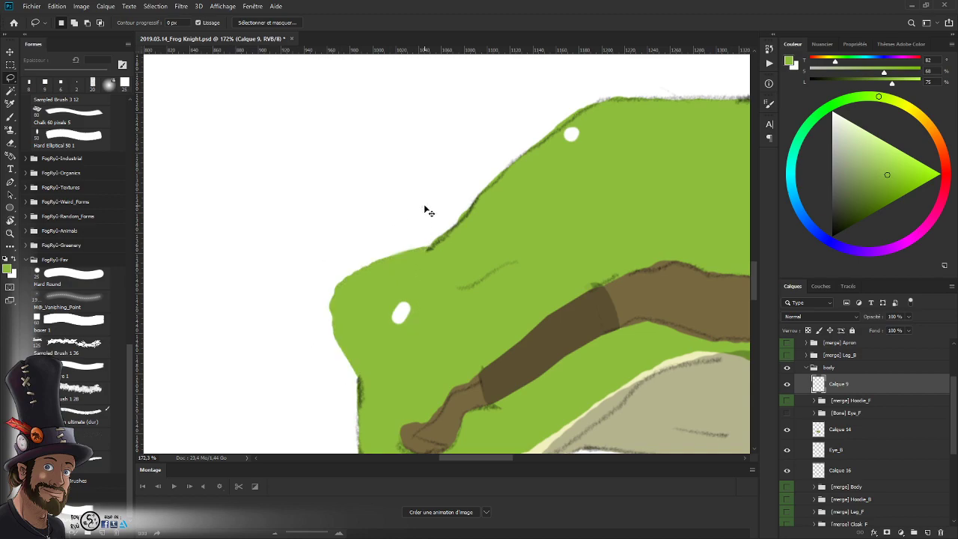
key(ctrl+v)
drag(842, 450, 859, 463)
click(788, 472)
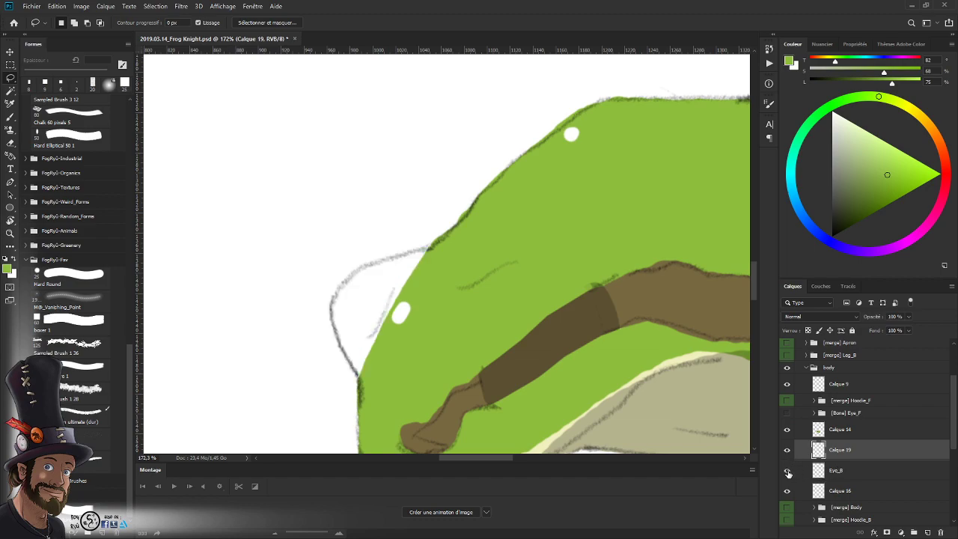
click(787, 473)
- Group the far eye's line layer with the Eye_B layer and name the group Eye_B
shift+click(857, 470)
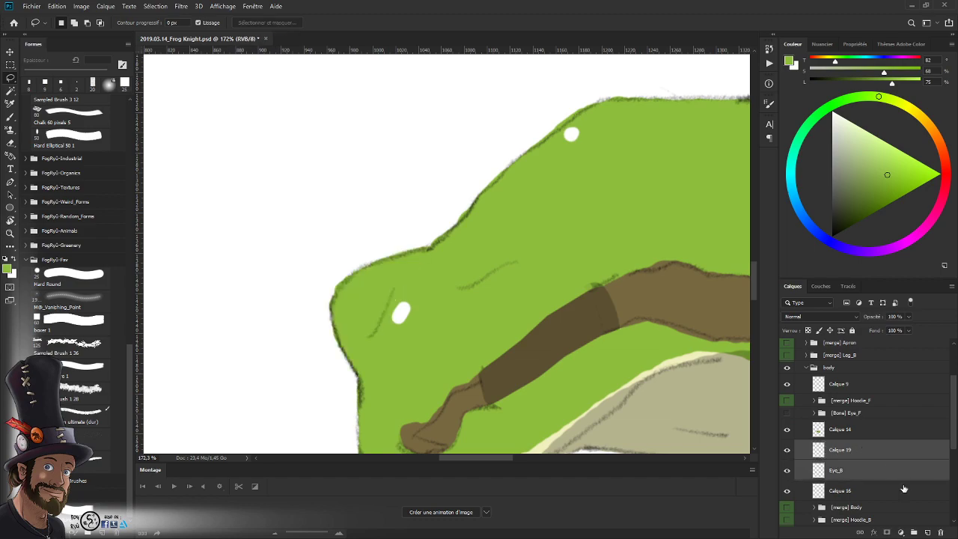
key(ctrl+g)
scroll(951, 421, down, 2)
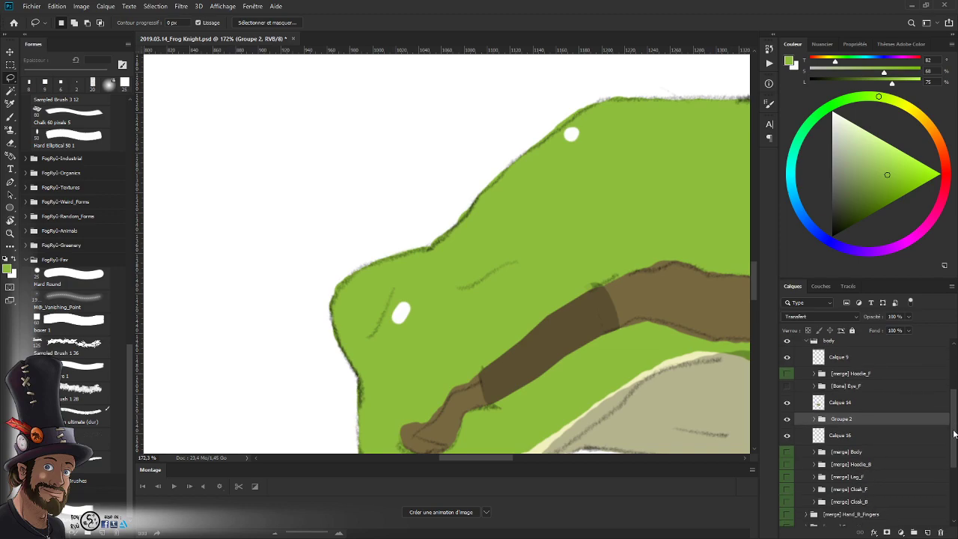
double_click(840, 415)
text(Eye_B)
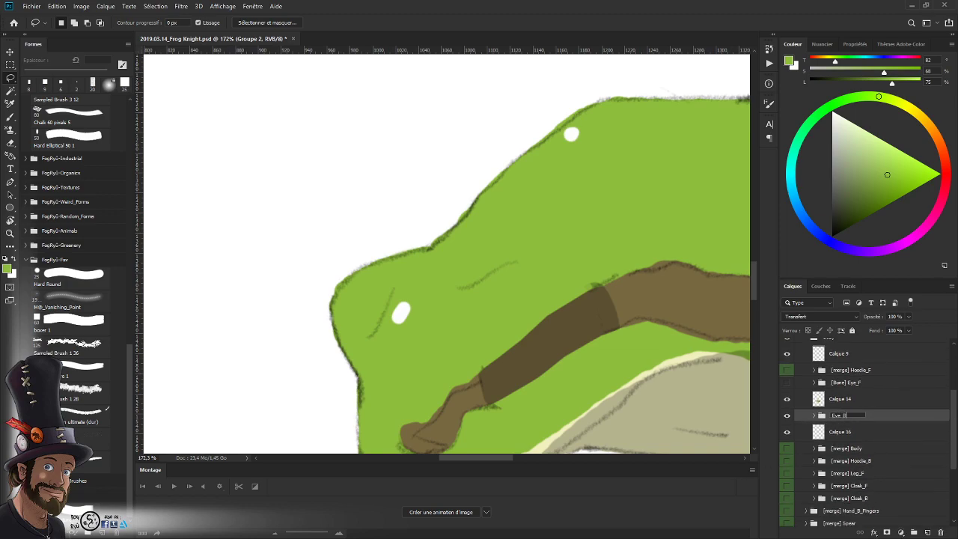
key(Return)
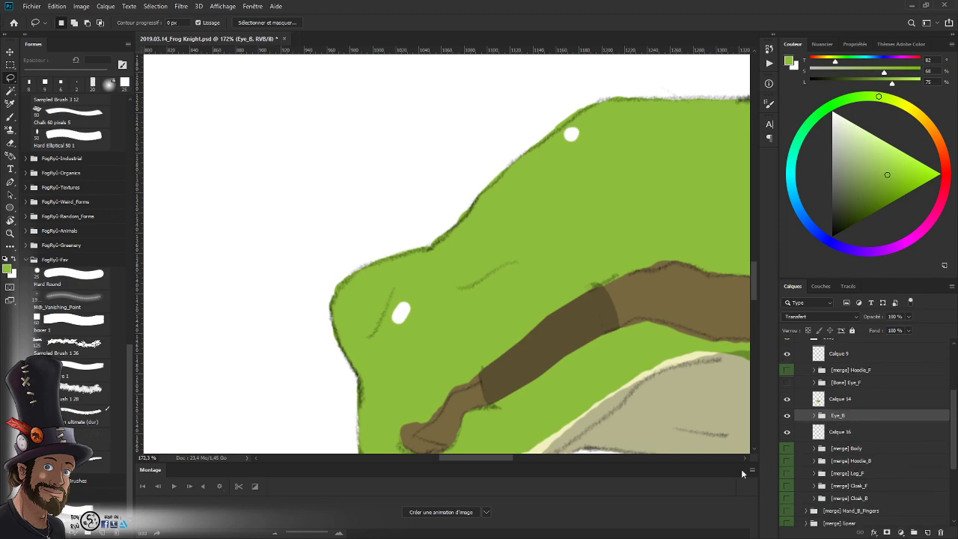
- Expand the Eye_B group and place a copy of the adjustment group directly above it, below Calque 14
click(814, 415)
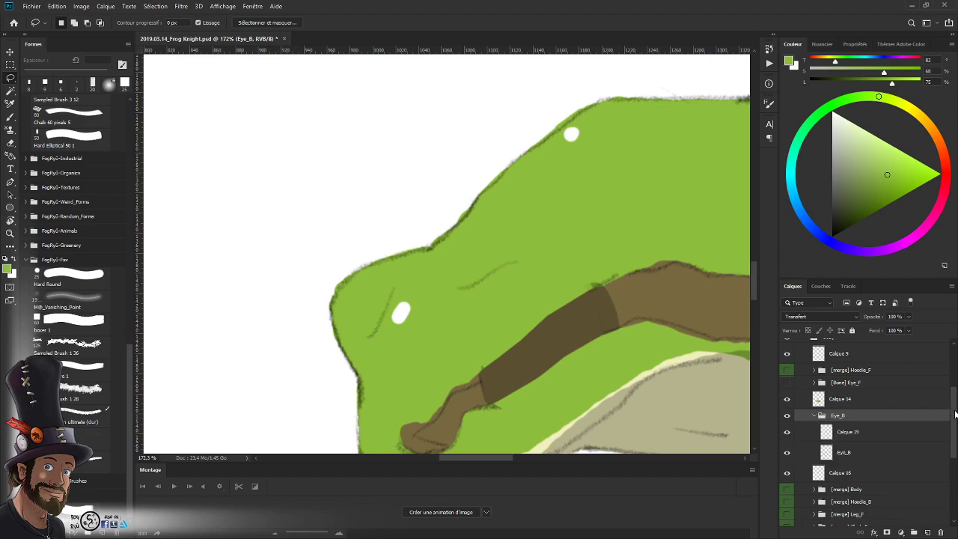
scroll(930, 423, down, 3)
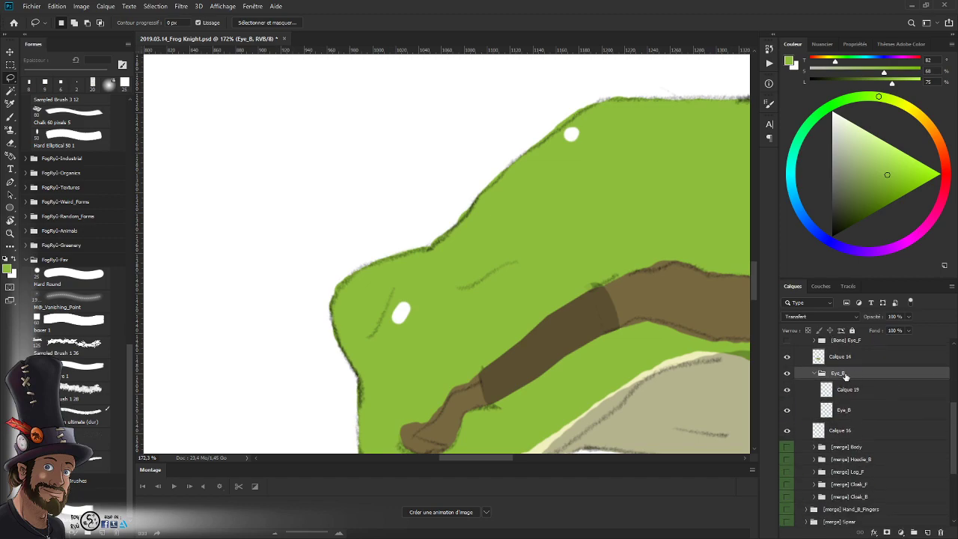
scroll(954, 428, up, 2)
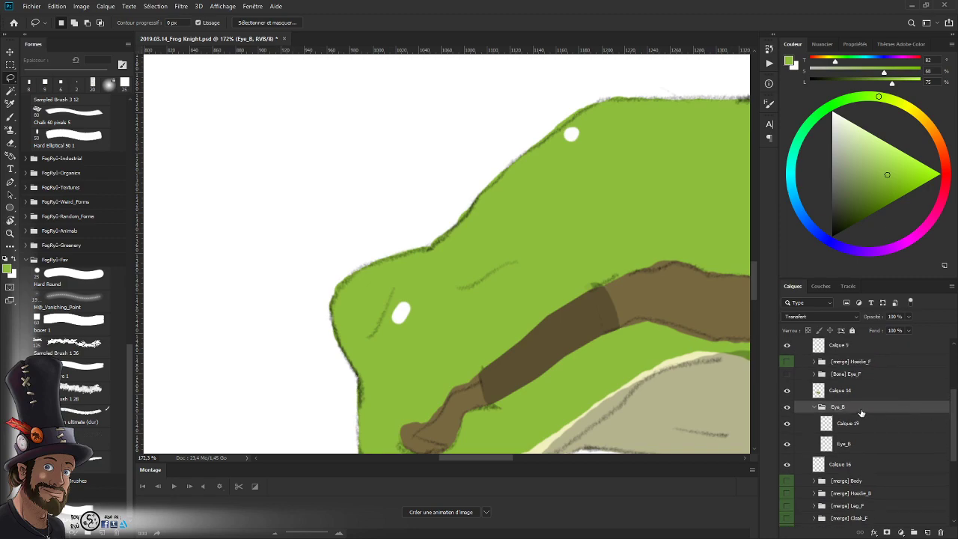
click(913, 419)
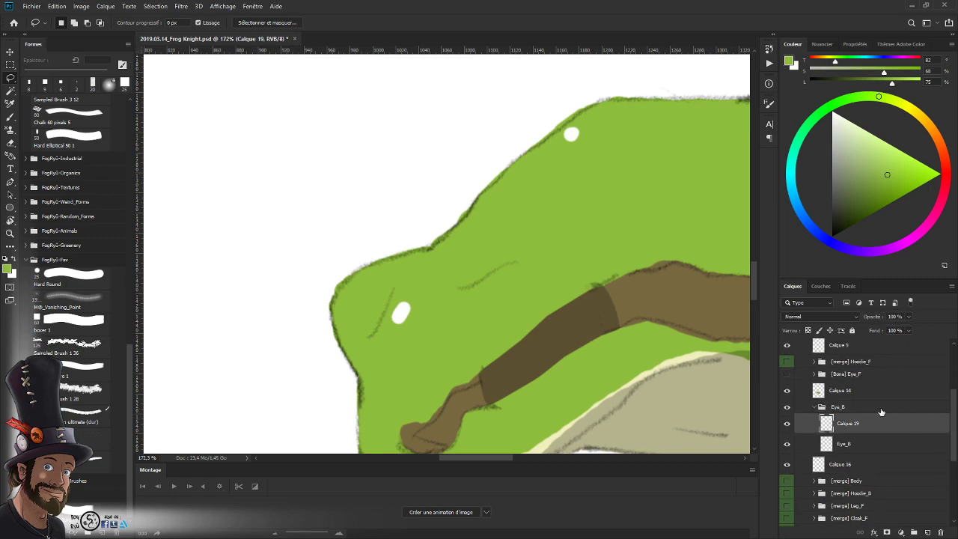
click(880, 410)
scroll(932, 389, up, 6)
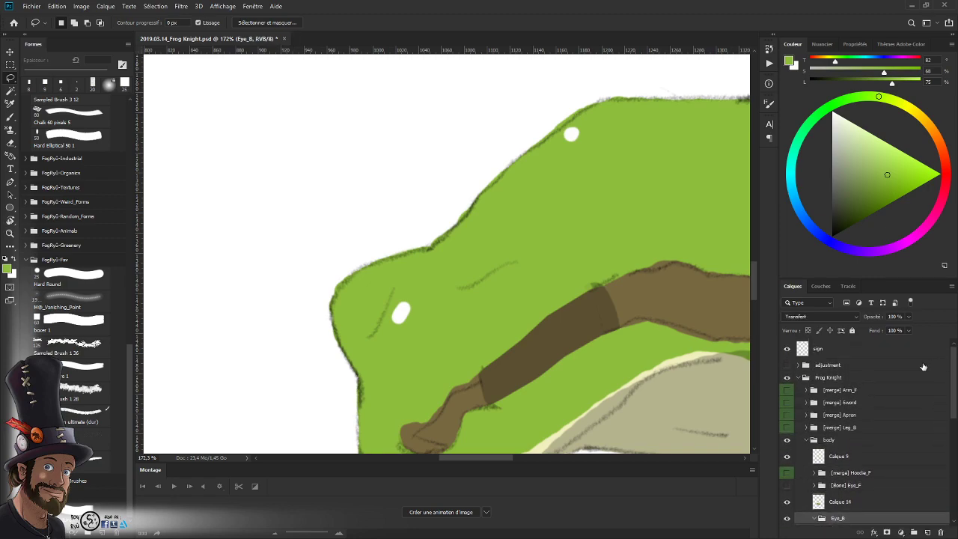
drag(853, 366, 856, 471)
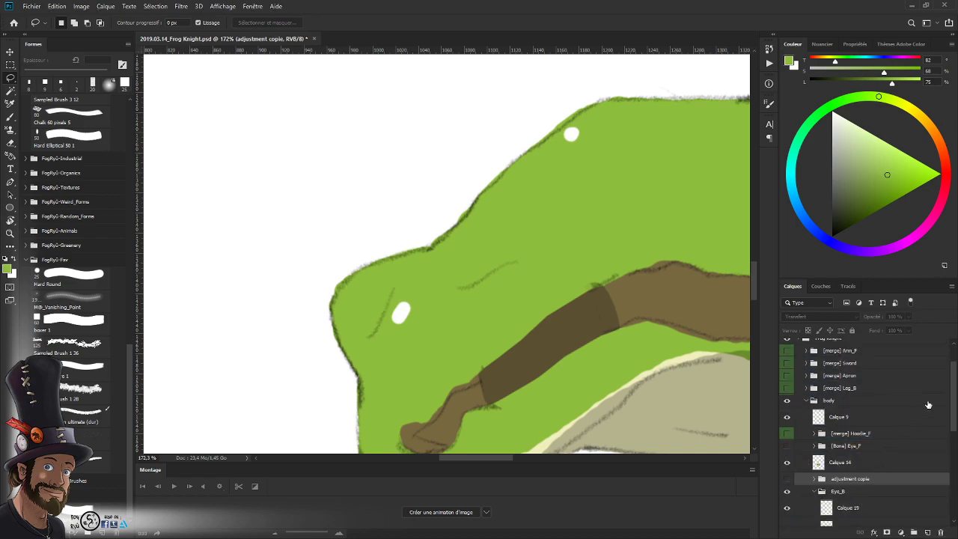
scroll(952, 401, down, 3)
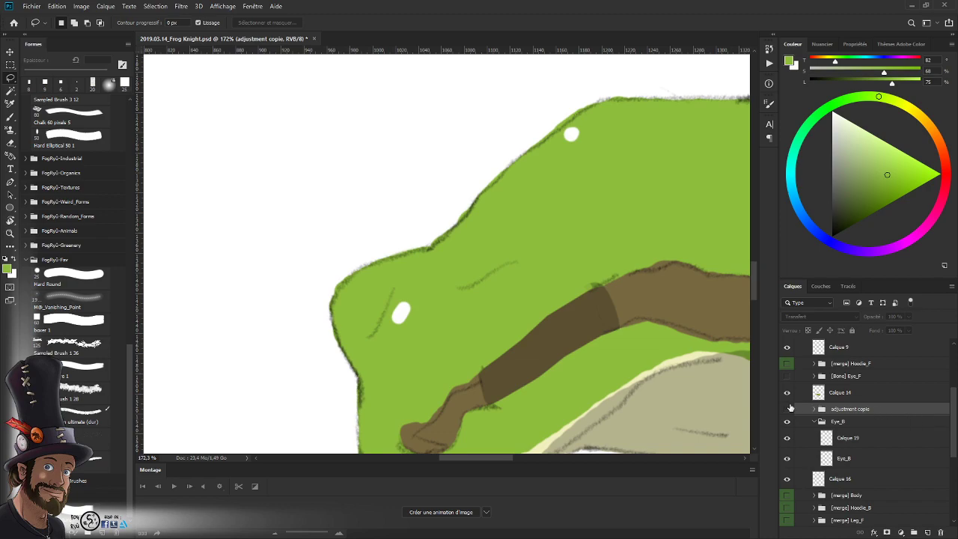
- Show and expand the copied adjustment group, and move the Eye_B group inside it below all its adjustment layers
click(786, 408)
click(786, 409)
click(786, 409)
click(814, 410)
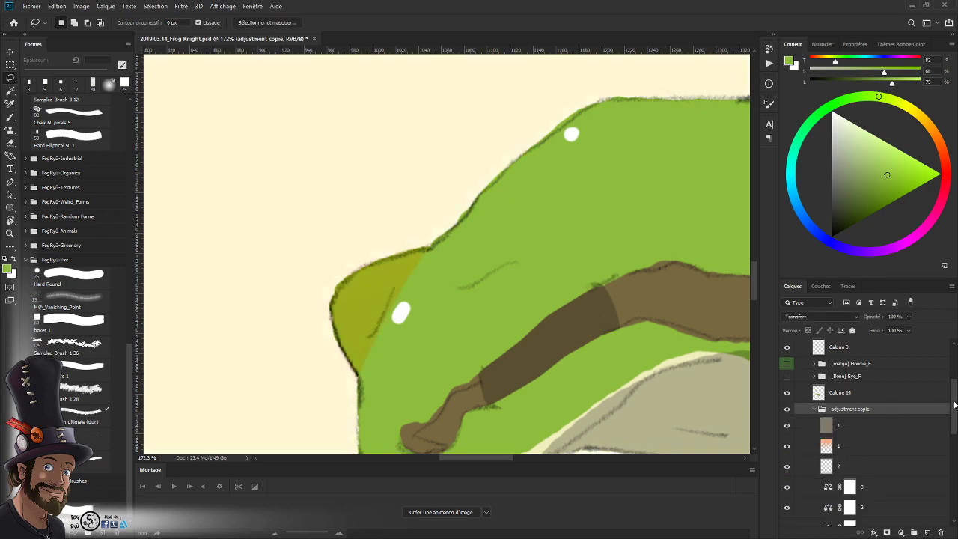
drag(954, 405, 950, 449)
click(816, 397)
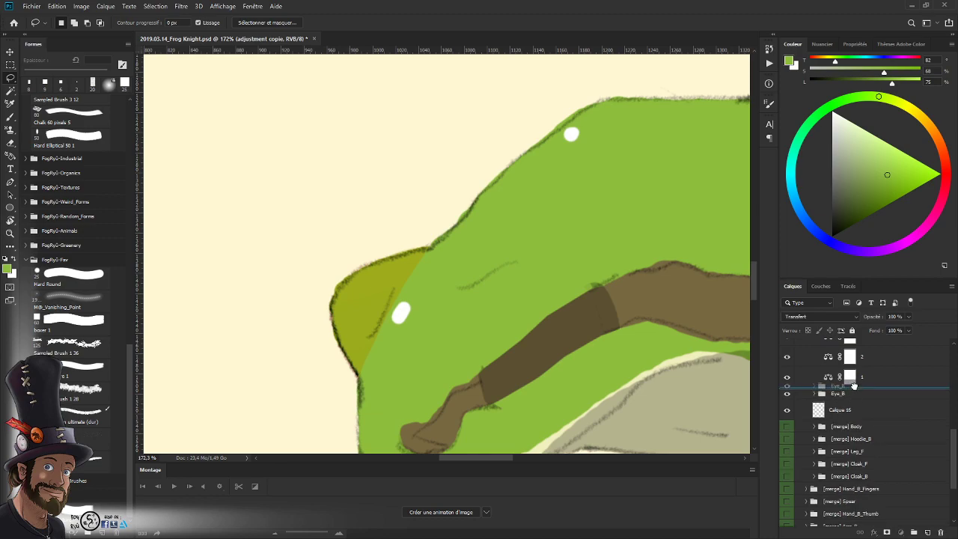
click(883, 392)
scroll(952, 447, up, 2)
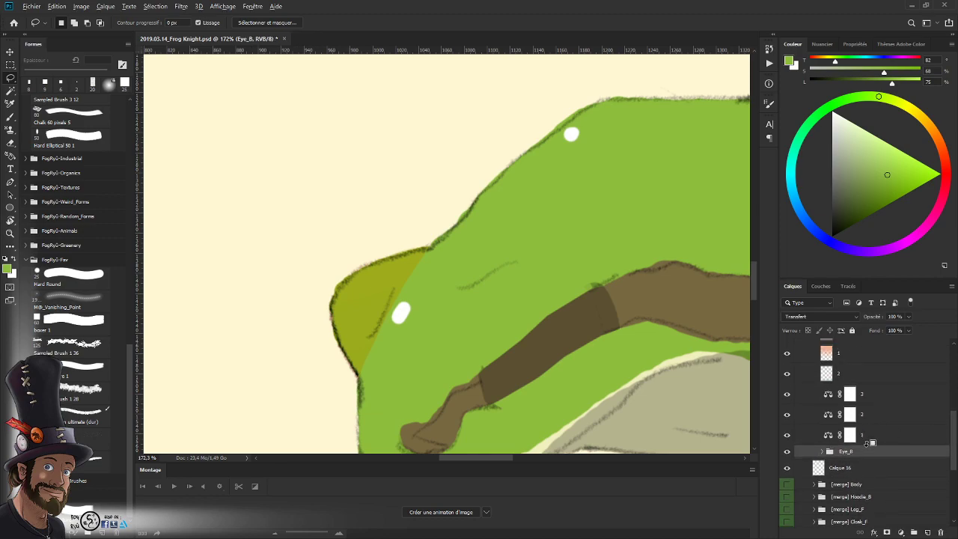
- Clip all six layers in the copied adjustment group to the Eye_B group beneath them
alt+click(868, 442)
alt+click(872, 424)
alt+click(866, 404)
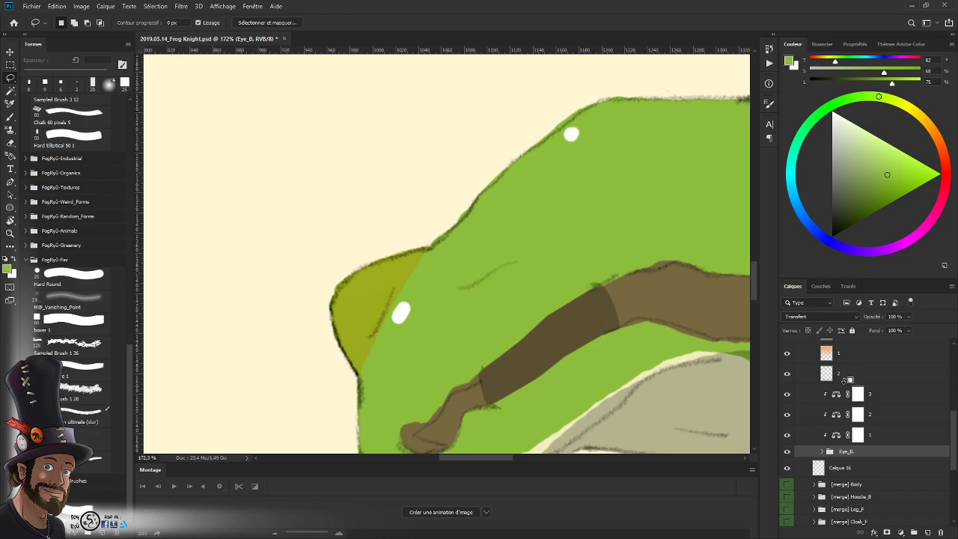
alt+click(851, 382)
alt+click(853, 364)
alt+click(857, 339)
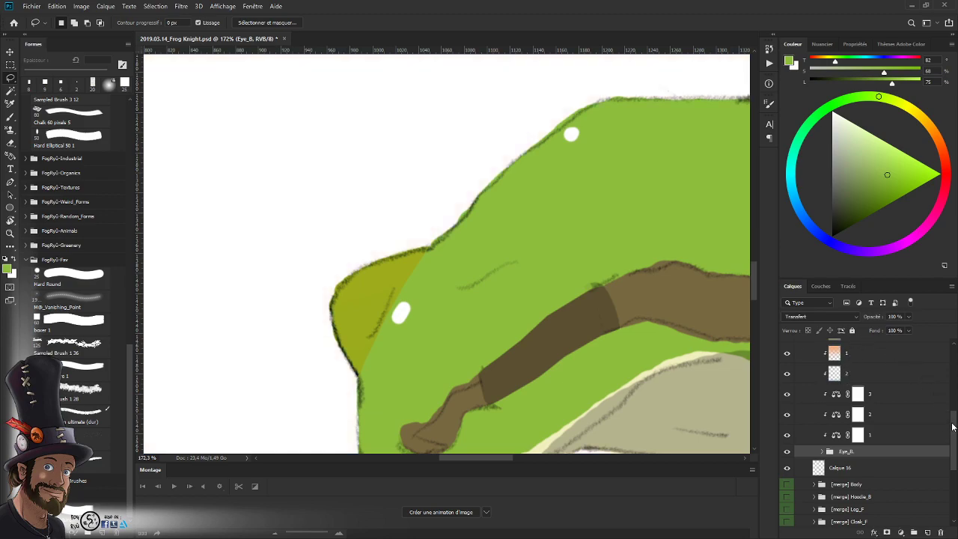
- Rename the copied adjustment group as [merge] Eye_B and collapse it
scroll(857, 359, up, 2)
double_click(851, 387)
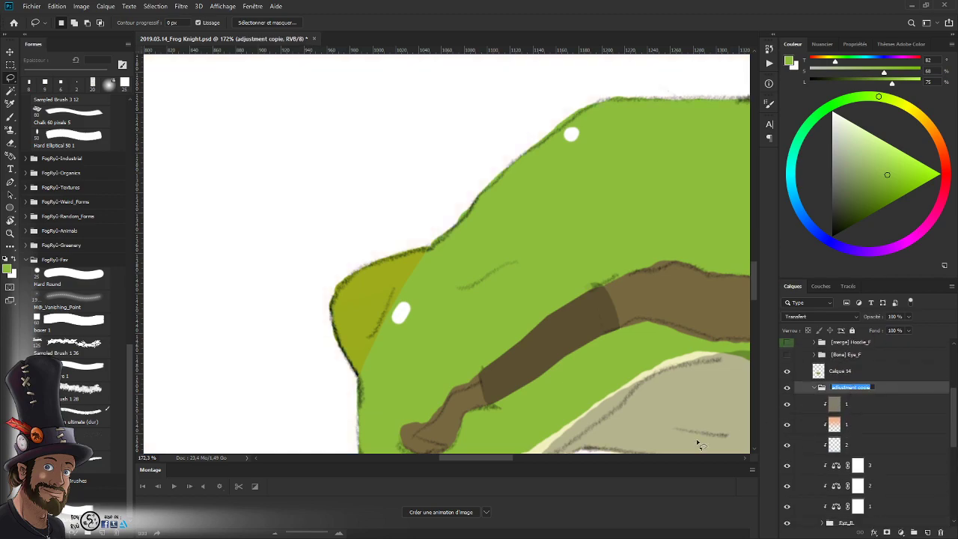
key(BackSpace)
key(Return)
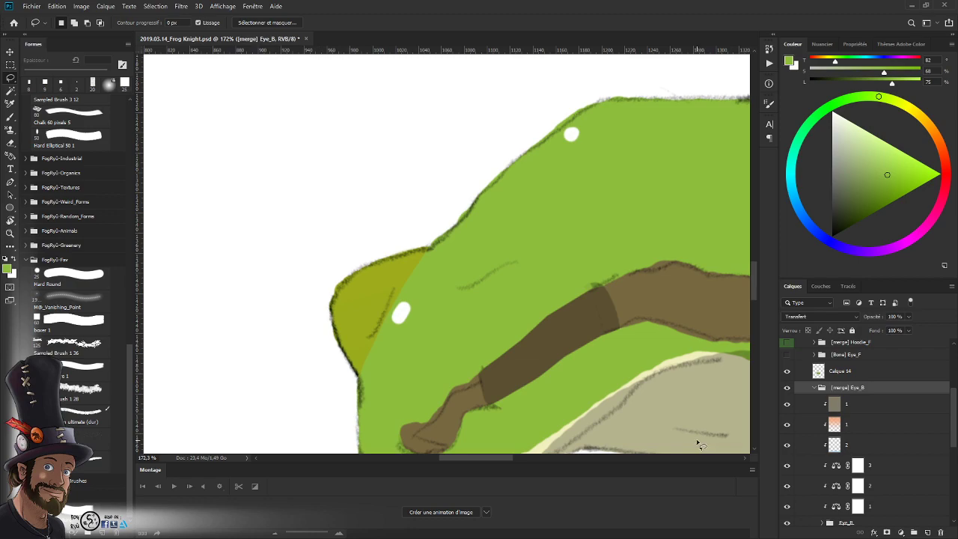
click(815, 388)
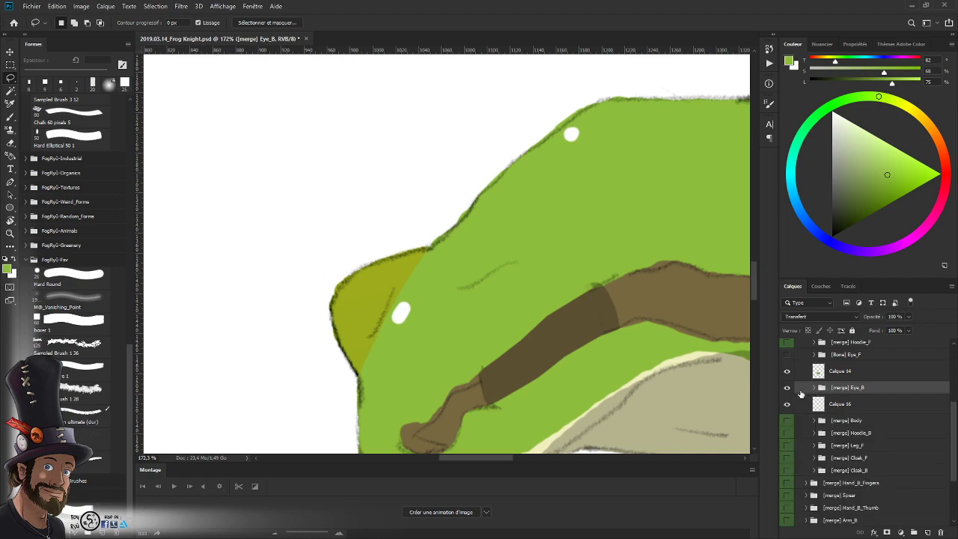
- Hide the [merge] Eye_B group and give it the green (Vert) colour label
click(786, 387)
right_click(858, 388)
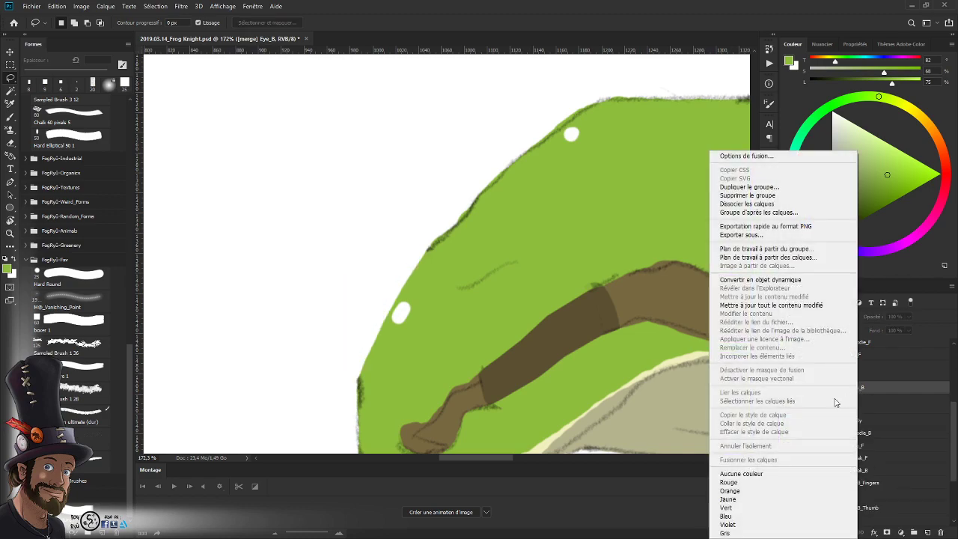
click(741, 508)
- Examine the remaining head artwork from several distances, toggling Calque 16, [merge] Eye_B and Calque 14 to check what each contains
key(z)
drag(578, 317, 562, 372)
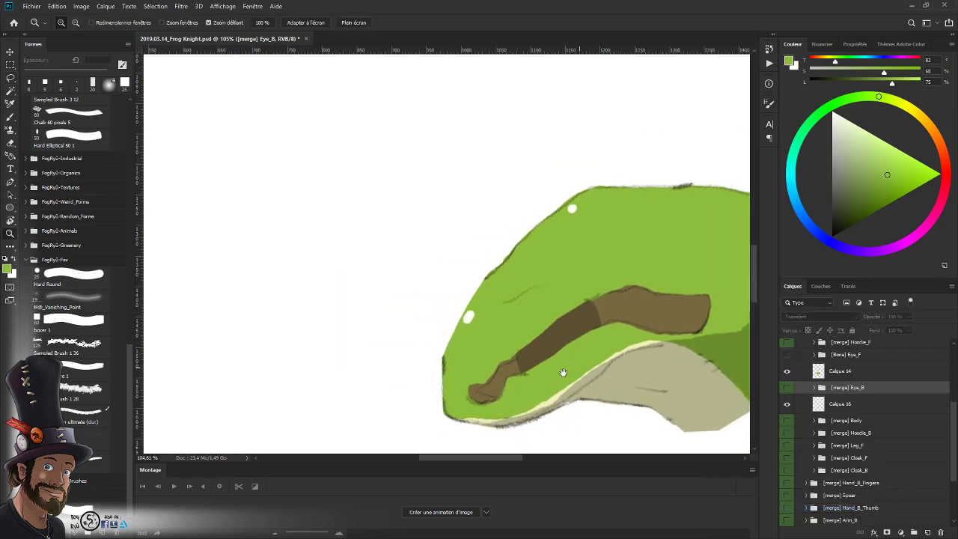
drag(619, 436, 556, 419)
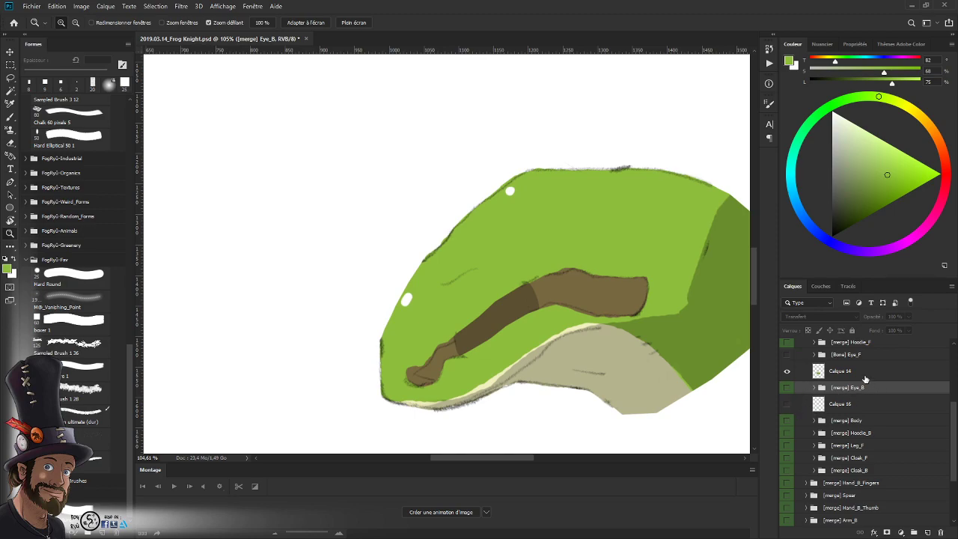
click(786, 404)
drag(705, 370, 460, 272)
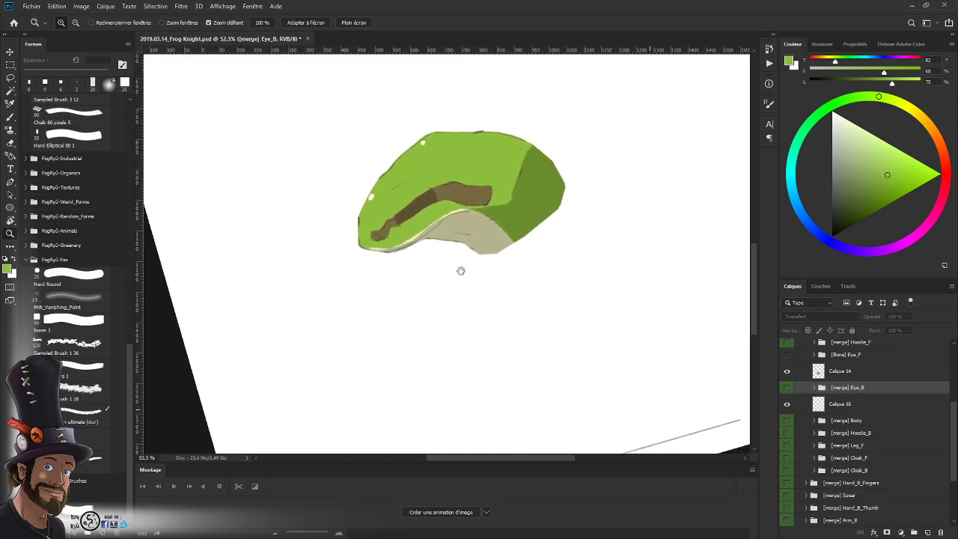
drag(489, 412, 493, 378)
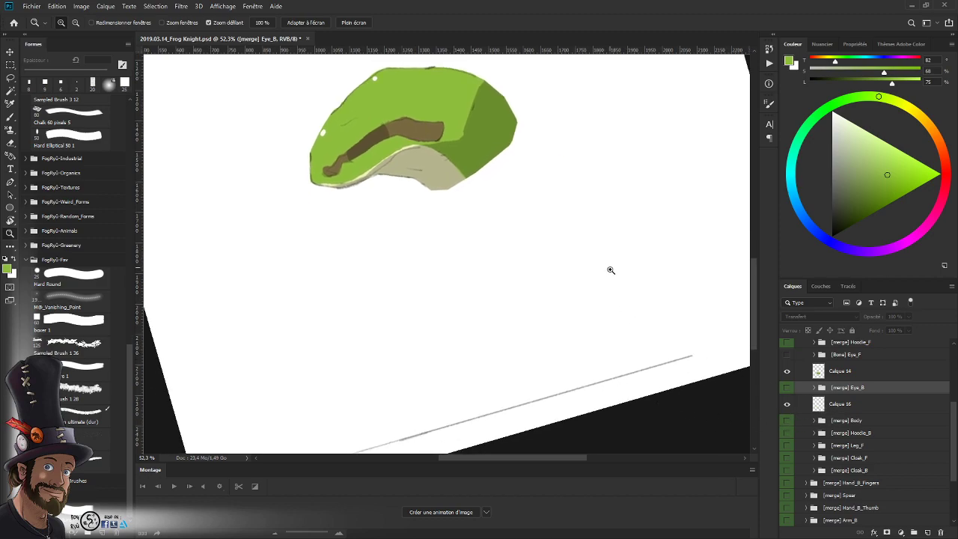
key(Escape)
drag(605, 292, 574, 338)
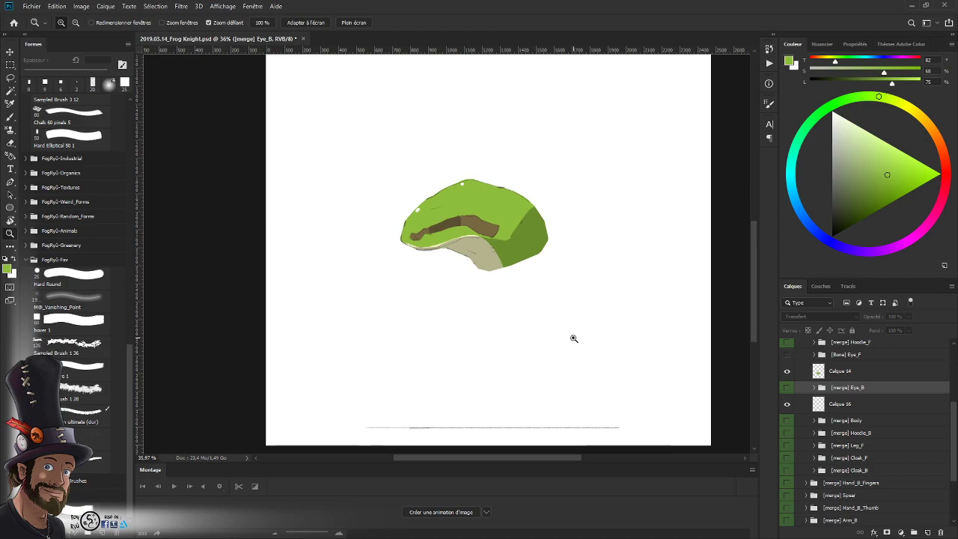
drag(539, 238, 529, 227)
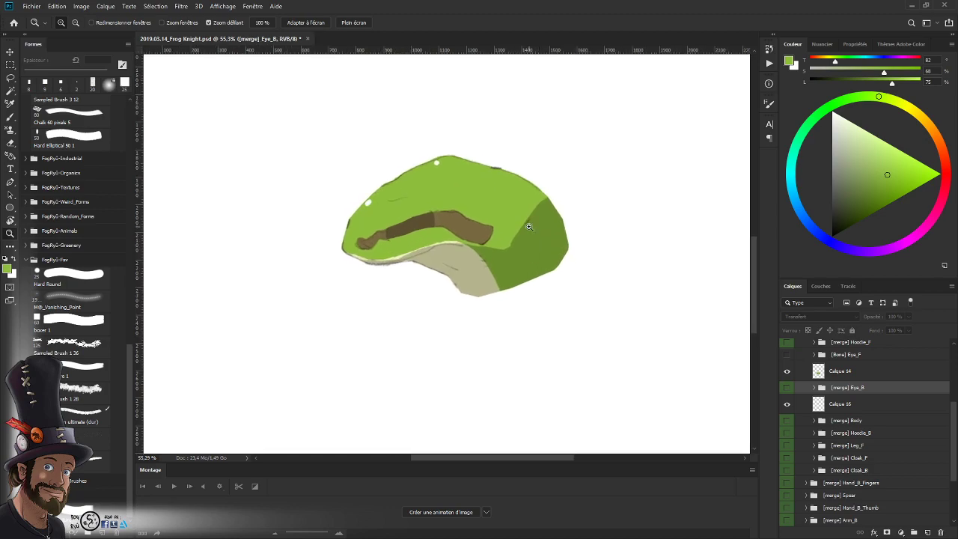
drag(403, 199, 433, 168)
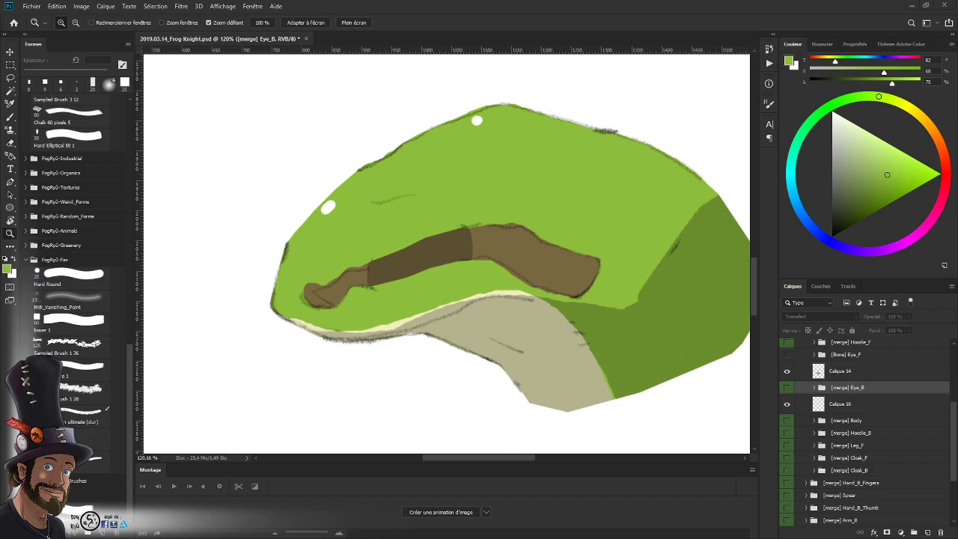
drag(566, 282, 607, 347)
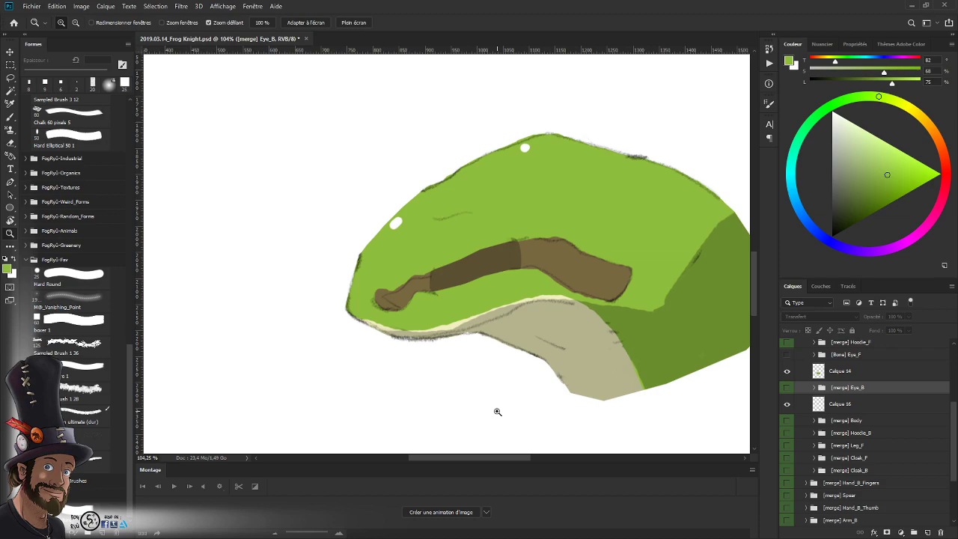
scroll(595, 276, down, 2)
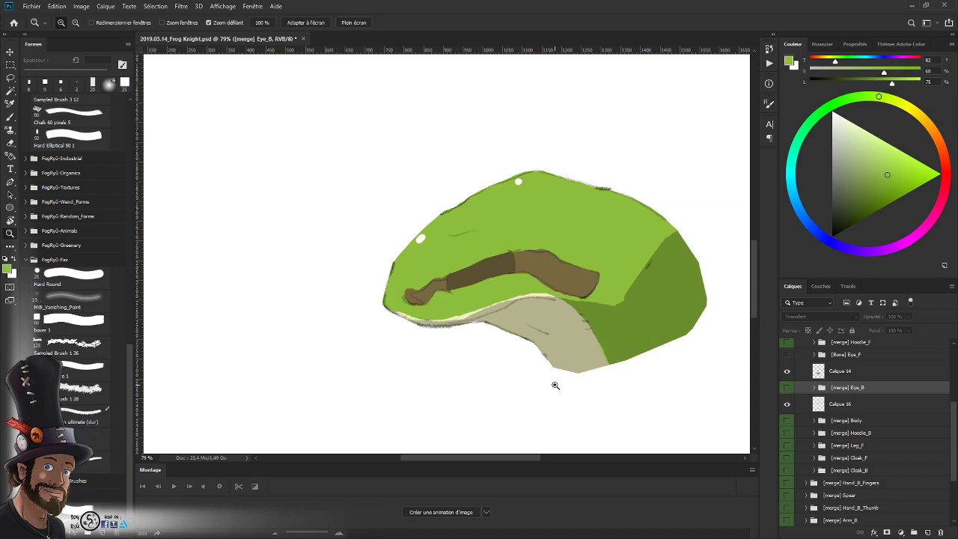
scroll(555, 385, down, 4)
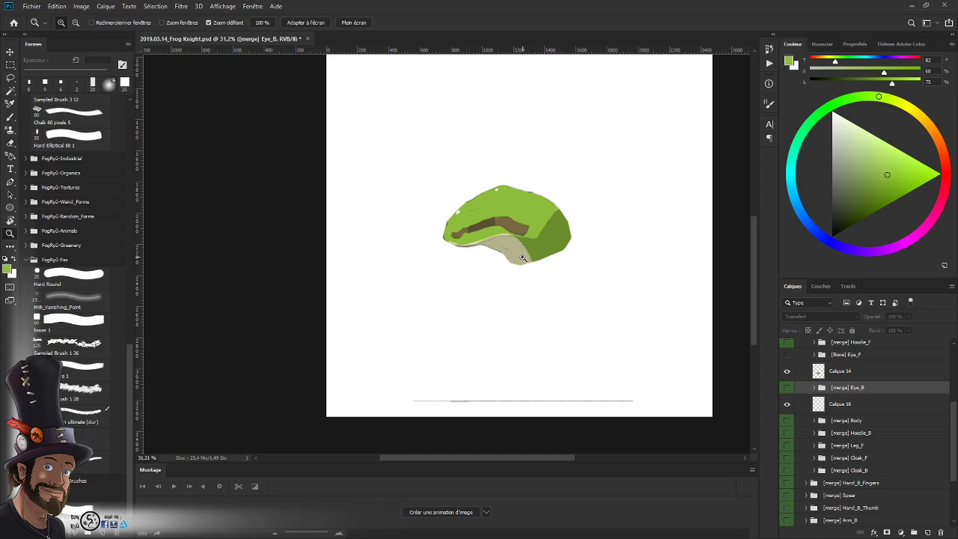
drag(562, 250, 575, 247)
mouse_move(565, 276)
mouse_down()
mouse_move(535, 290)
mouse_move(529, 249)
mouse_up()
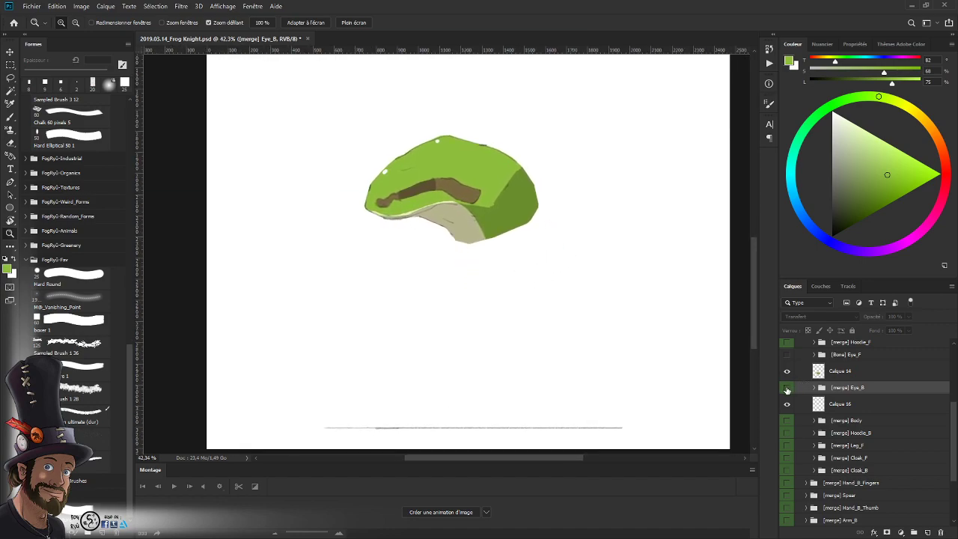
click(786, 389)
click(788, 391)
click(786, 371)
click(787, 372)
drag(467, 192, 493, 210)
drag(493, 210, 579, 252)
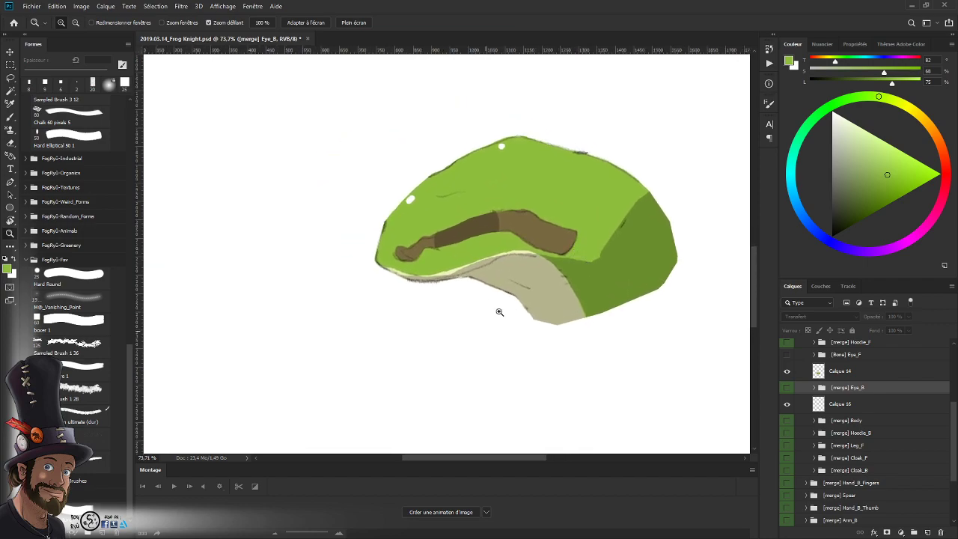
- Lasso a selection closely around the brown stripe on the side of the frog's head and check it against Calque 14 alone
scroll(515, 257, up, 2)
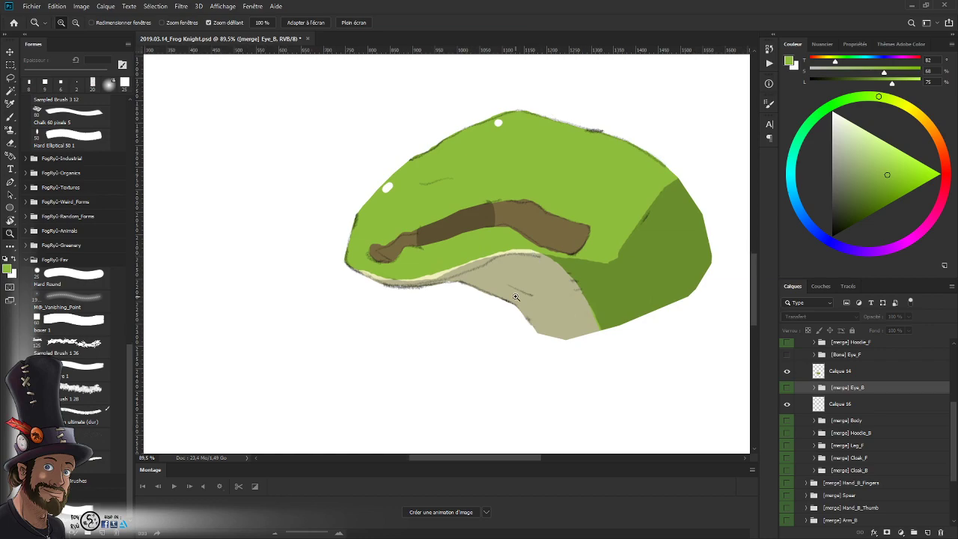
scroll(515, 297, up, 3)
key(l)
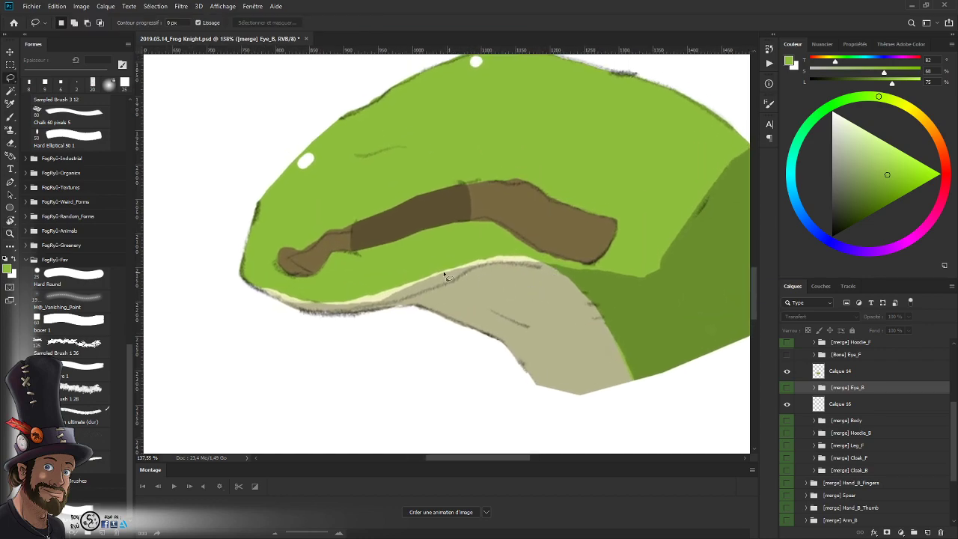
mouse_move(276, 254)
mouse_down()
mouse_move(308, 283)
mouse_move(332, 256)
mouse_move(472, 222)
mouse_move(556, 262)
mouse_move(606, 266)
mouse_move(591, 268)
mouse_move(610, 258)
mouse_move(621, 219)
mouse_move(528, 178)
mouse_move(477, 172)
mouse_move(481, 179)
mouse_move(273, 276)
mouse_up()
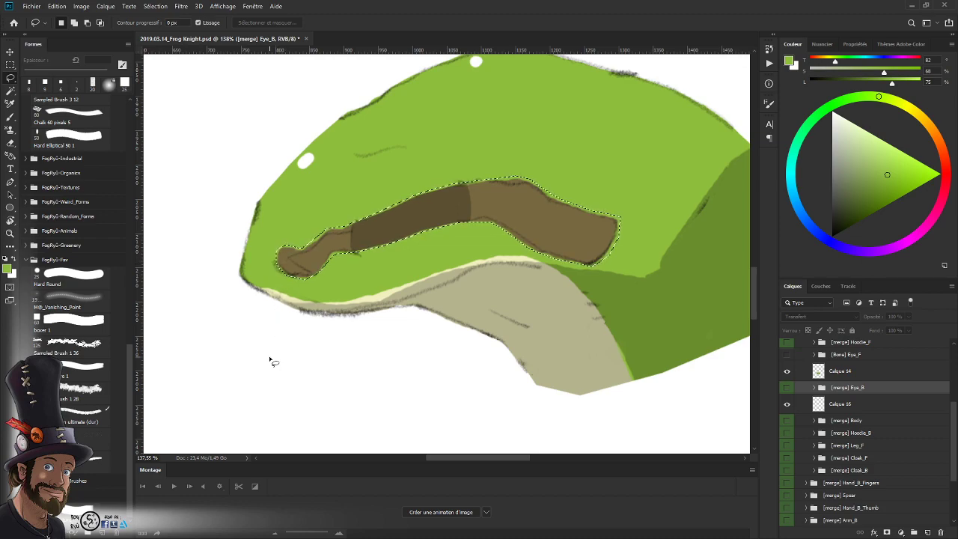
alt+click(787, 370)
alt+click(786, 370)
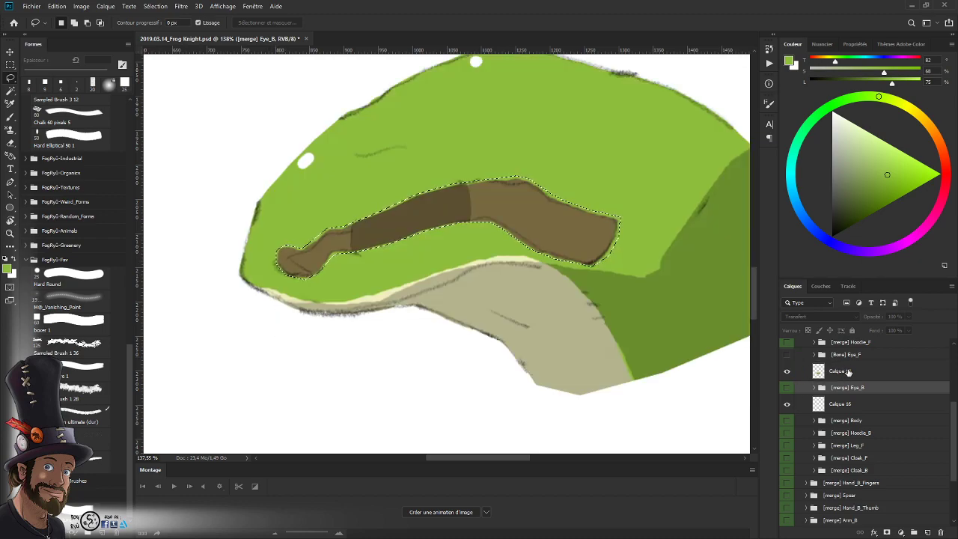
- Put the selected brown stripe from Calque 14 on its own layer and name it Head_Brown
click(812, 372)
key(ctrl+j)
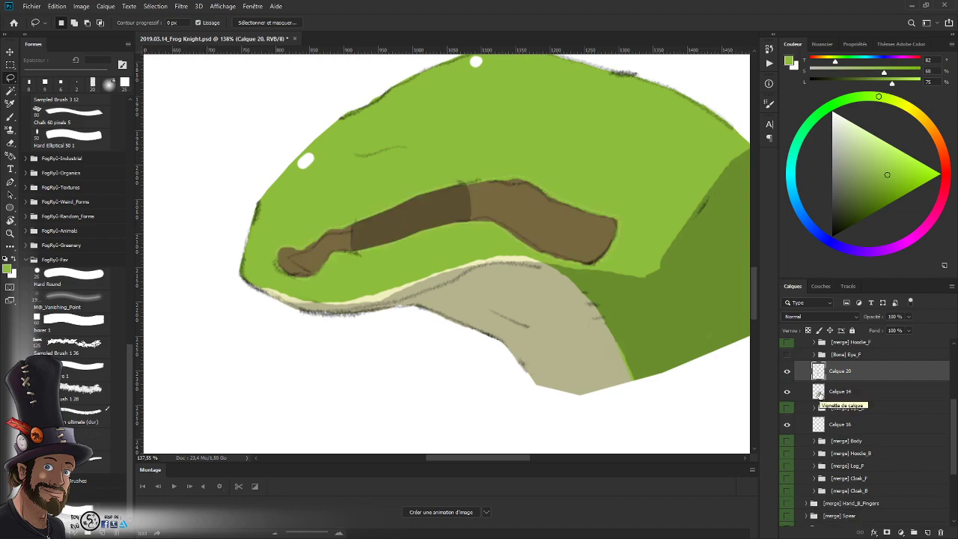
double_click(840, 370)
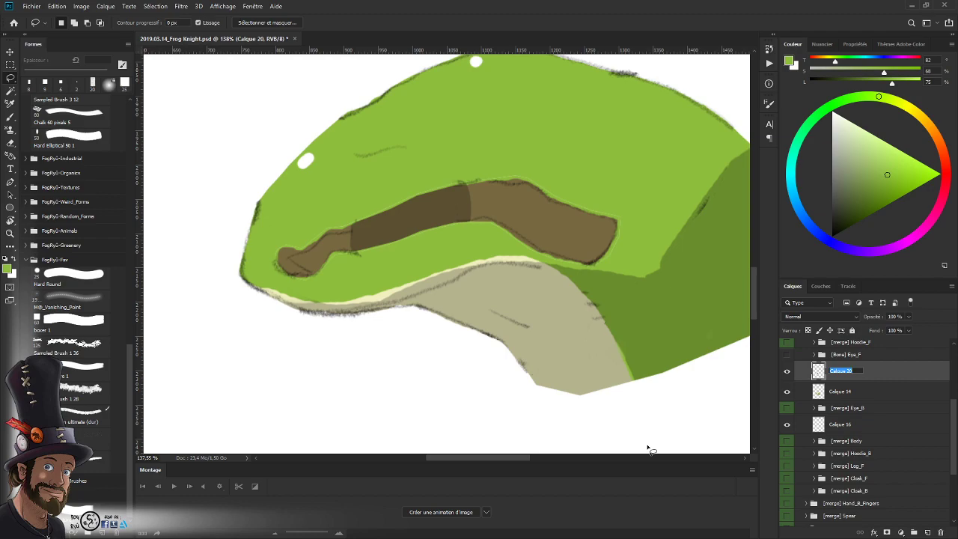
text(Head_Brown)
key(Return)
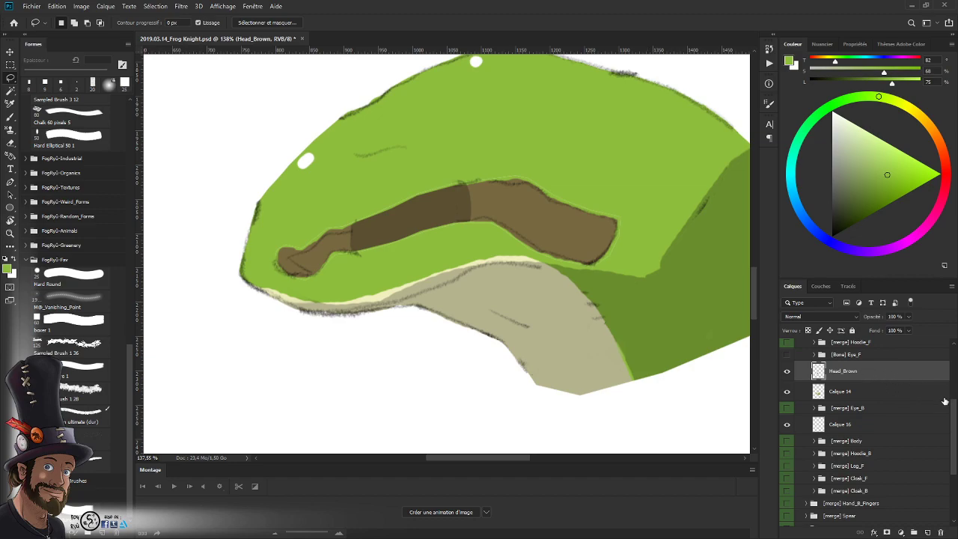
- Lasso the brown stripe's line strokes on Calque 9, put them on a new layer and place it directly above Head_Brown
scroll(952, 404, up, 1)
drag(953, 404, 955, 385)
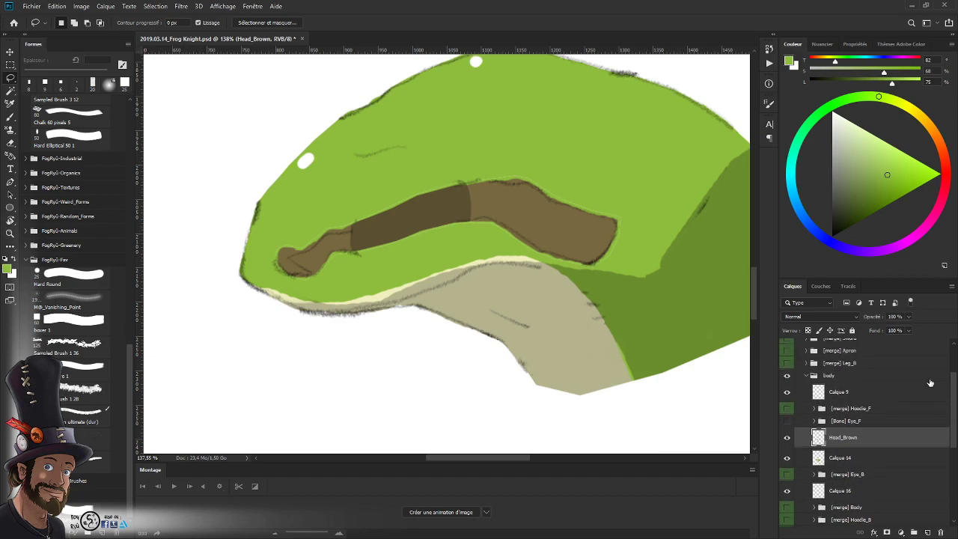
click(850, 392)
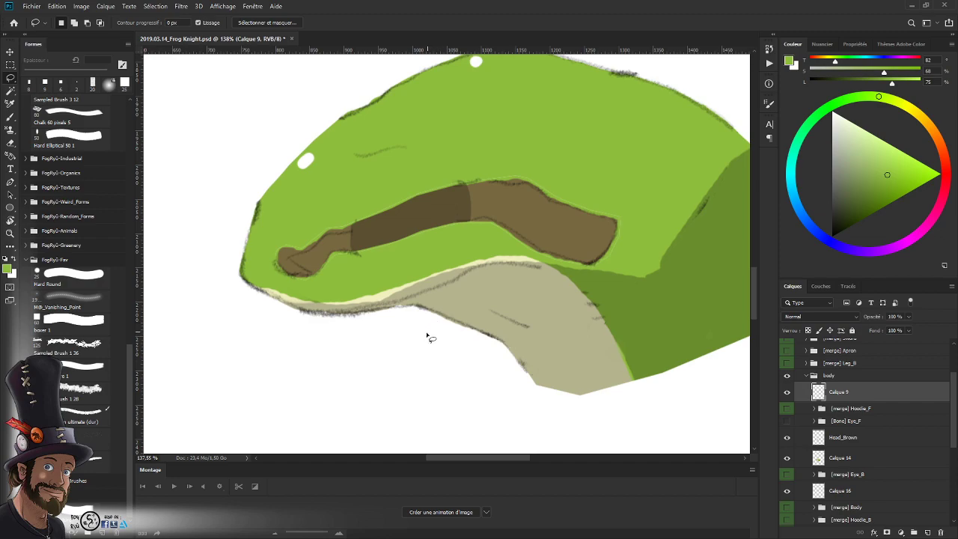
mouse_move(600, 265)
mouse_down()
mouse_move(615, 200)
mouse_move(490, 157)
mouse_move(314, 200)
mouse_move(267, 238)
mouse_move(267, 271)
mouse_move(352, 279)
mouse_up()
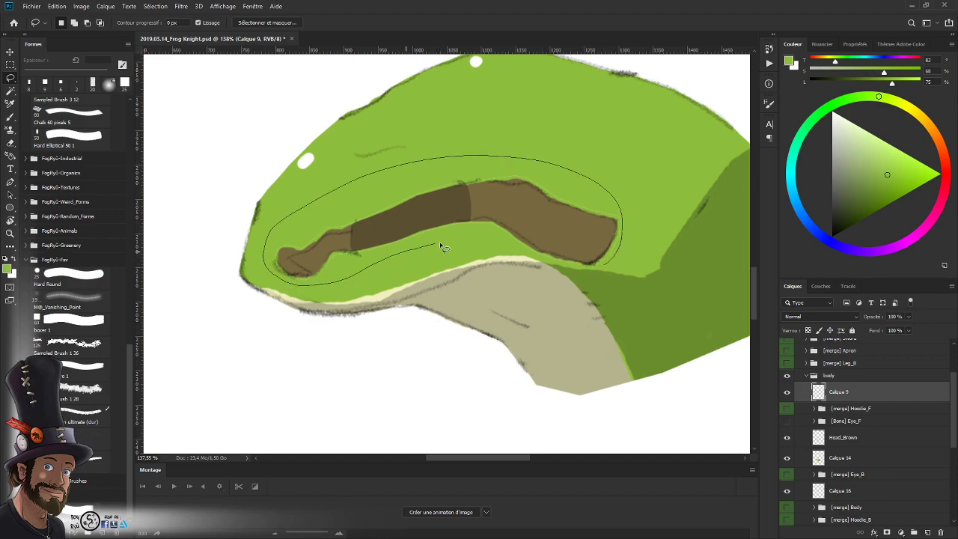
mouse_move(440, 243)
mouse_down()
mouse_move(520, 243)
mouse_move(595, 277)
mouse_move(636, 258)
mouse_up()
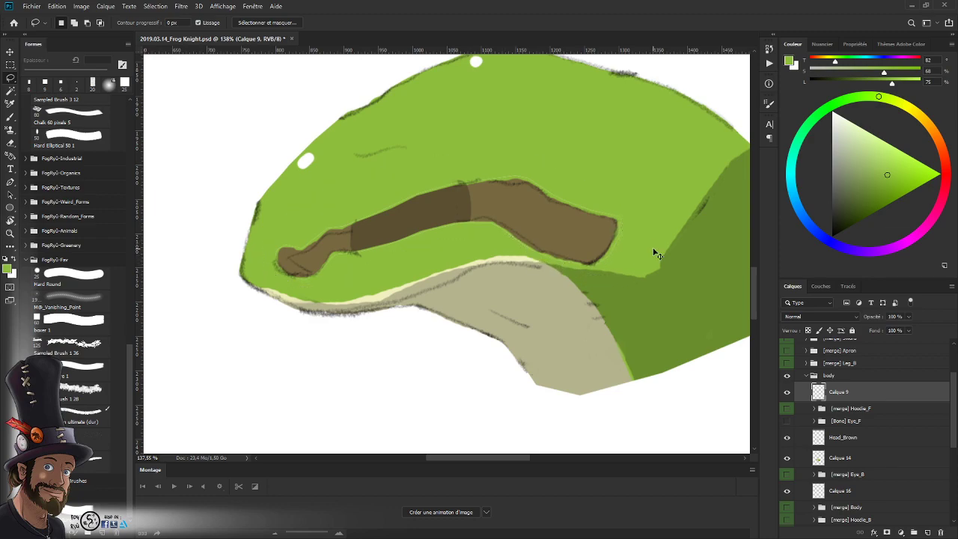
key(ctrl+j)
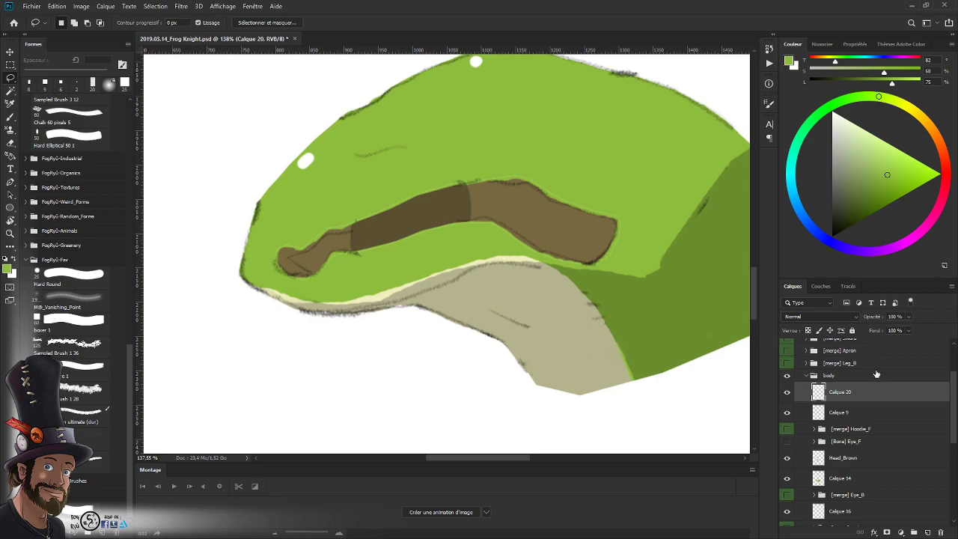
drag(855, 395, 862, 452)
- Group the Head_Brown layer with the stripe's line layer directly above it
double_click(852, 457)
click(877, 451)
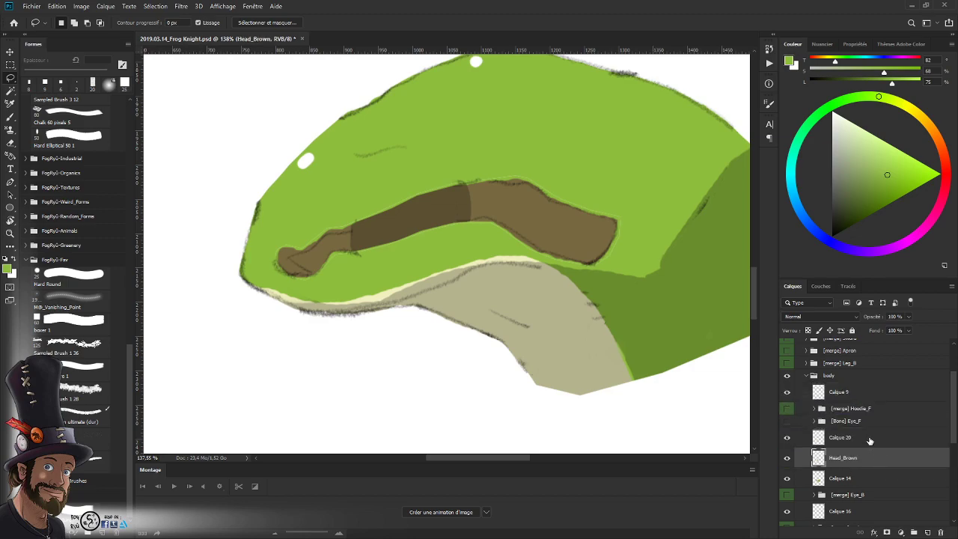
shift+click(870, 439)
click(914, 532)
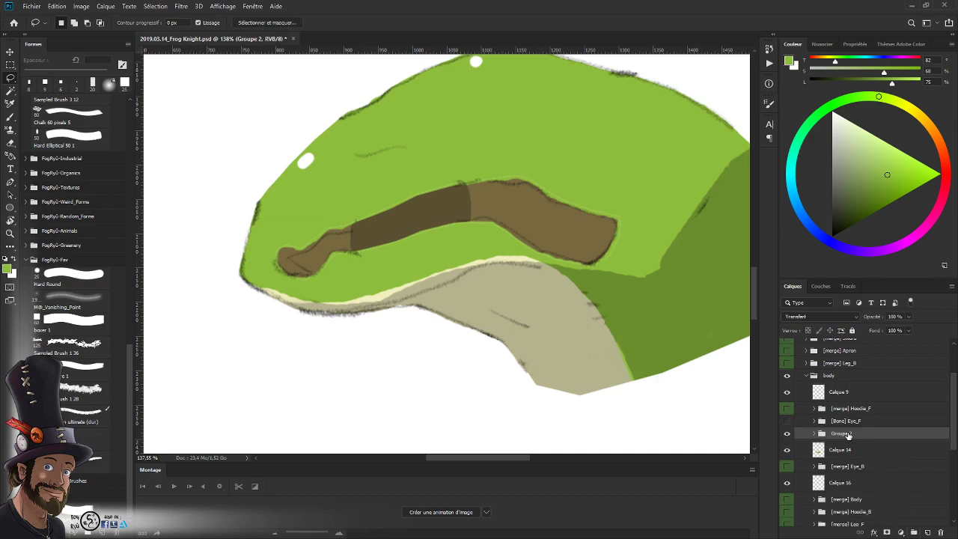
- Rename the group holding the stripe layers as Head_Brown
double_click(841, 434)
key(ctrl+v)
key(Return)
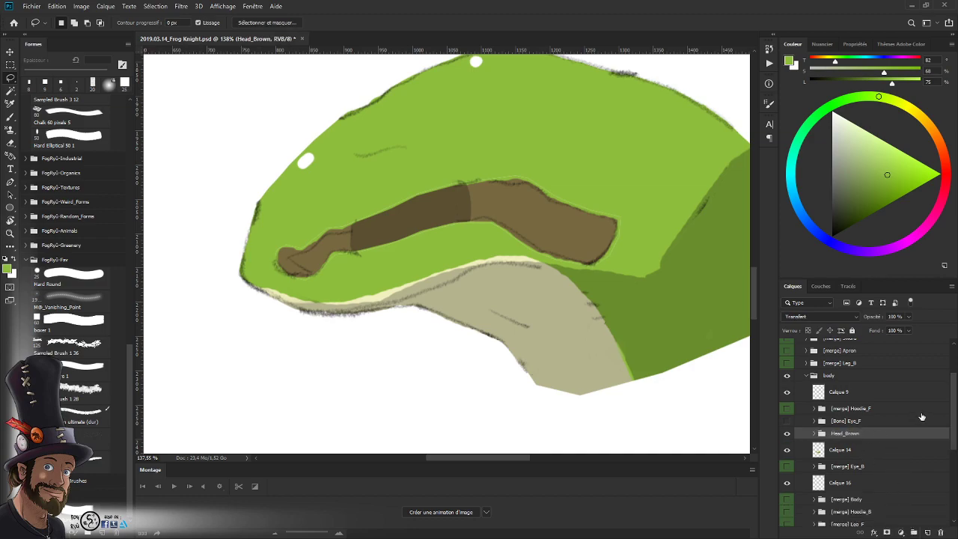
- Duplicate the adjustment group directly above the Head_Brown group, make the copy visible and move Head_Brown to the bottom inside it
scroll(946, 408, up, 1)
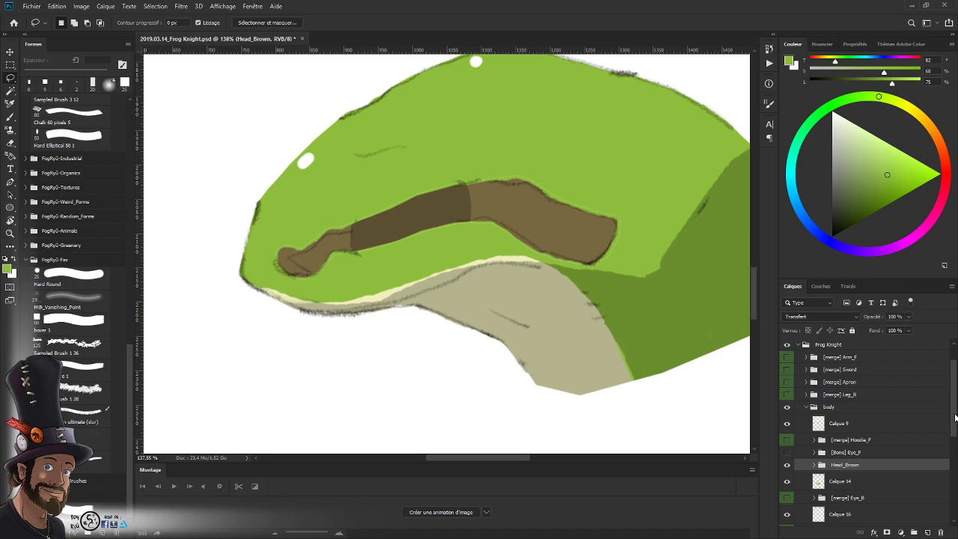
scroll(954, 417, up, 1)
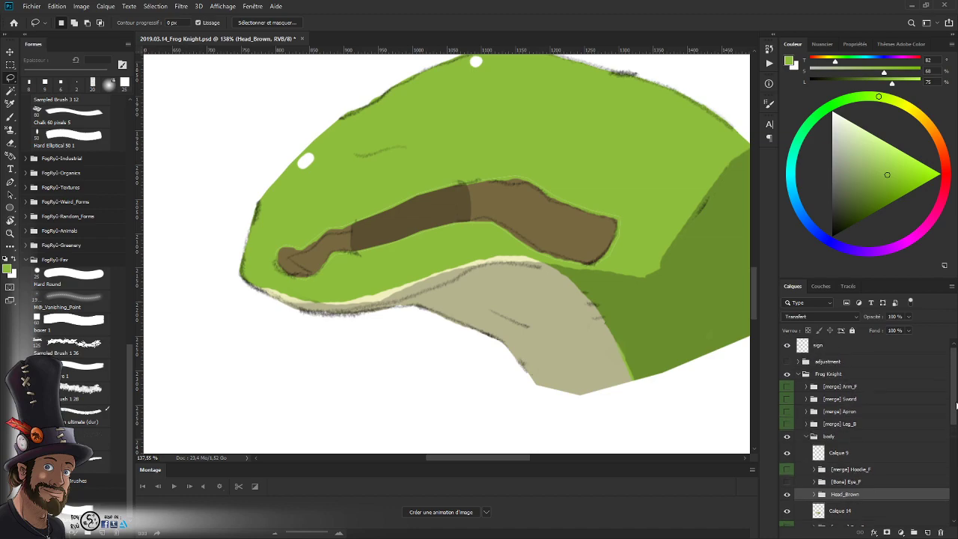
click(868, 367)
drag(872, 367, 874, 491)
scroll(955, 407, down, 2)
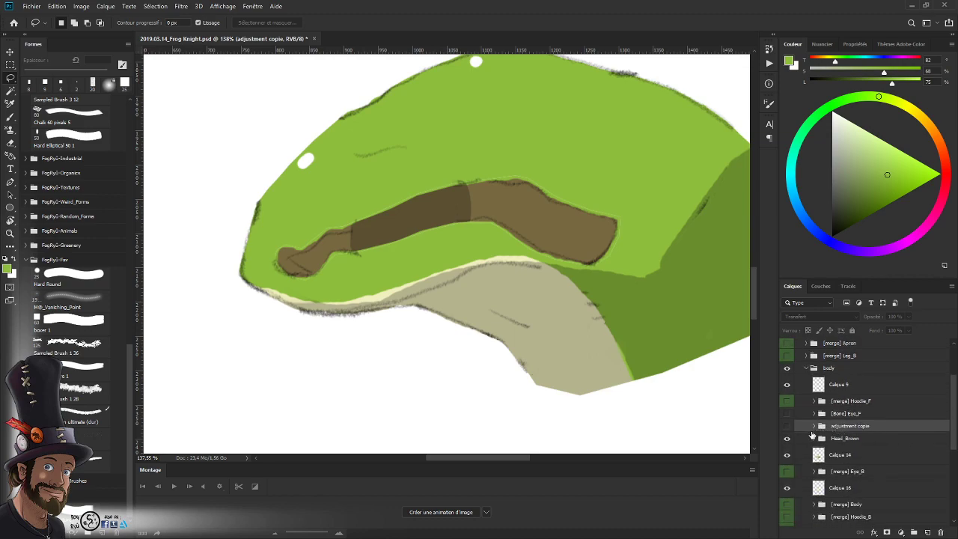
click(813, 426)
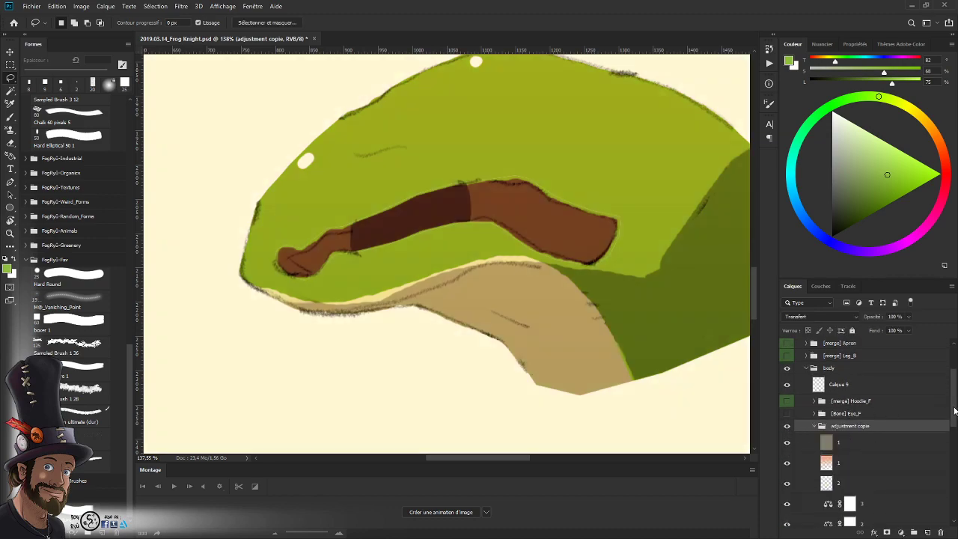
scroll(954, 410, down, 3)
click(866, 449)
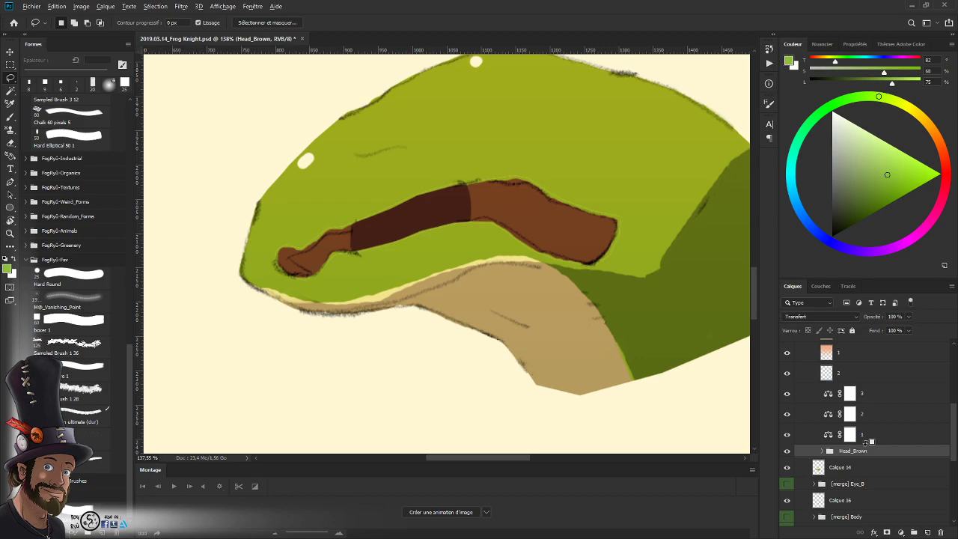
- Clip all six layers of the copied adjustment group to the Head_Brown group, so they affect only the brown stripe
alt+click(871, 441)
alt+click(871, 423)
alt+click(864, 403)
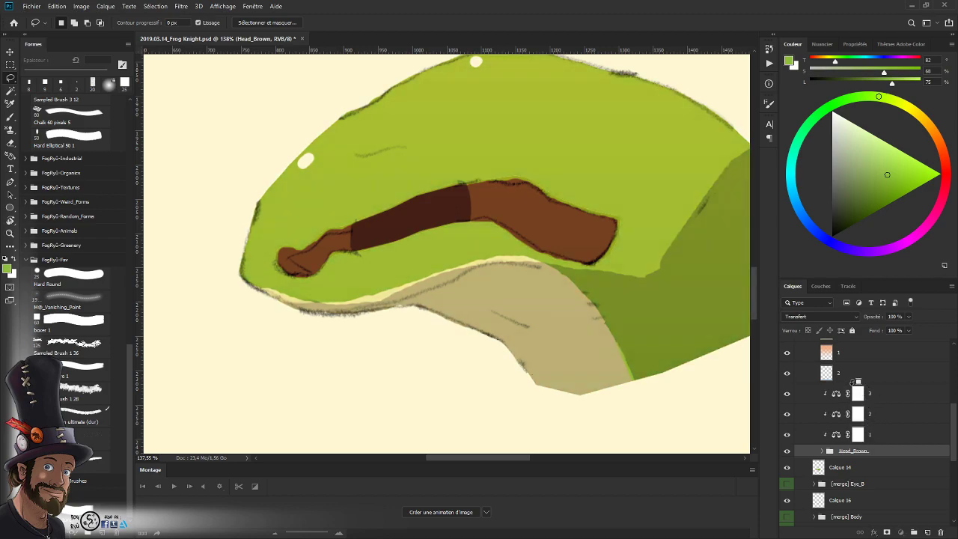
alt+click(858, 382)
alt+click(858, 362)
scroll(875, 392, up, 2)
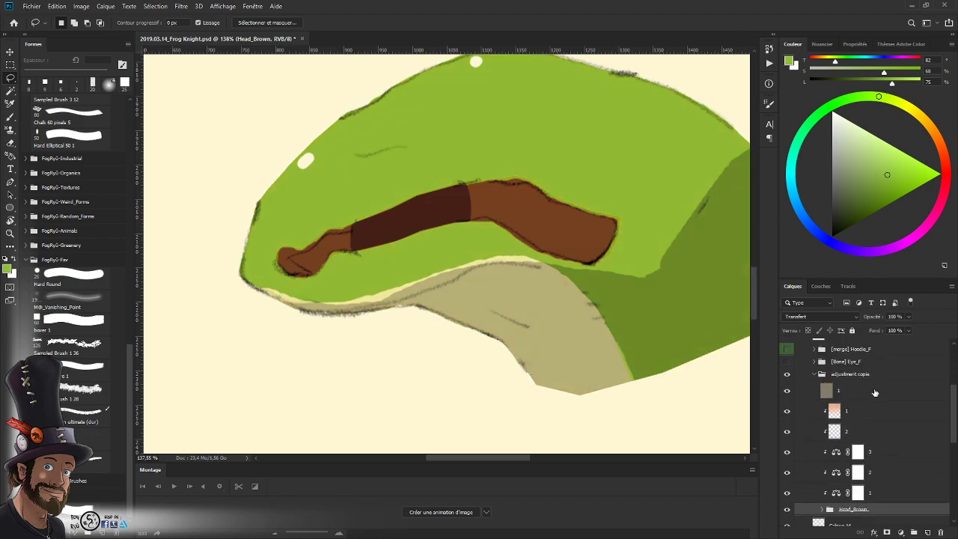
alt+click(853, 401)
click(815, 374)
- Rename the copied adjustment group as [merge] Head_Brown
click(882, 374)
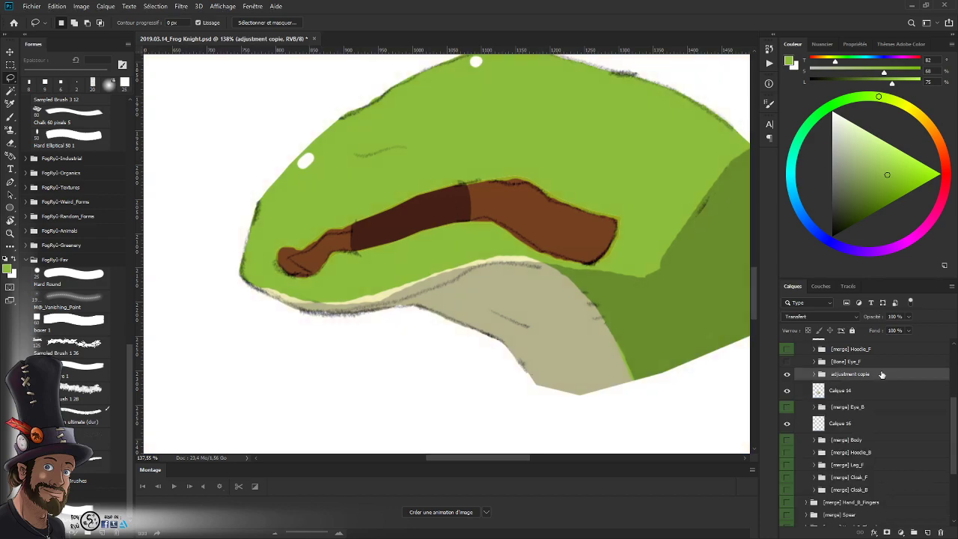
double_click(841, 374)
text([merge)
text(] Ey)
text(Head_Brown)
key(Return)
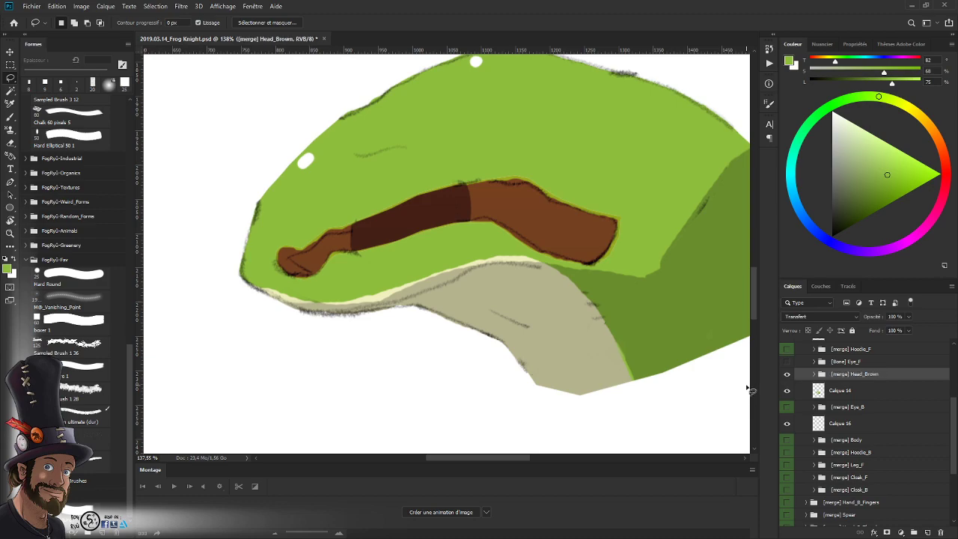
- Check the [merge] Head_Brown group by toggling its visibility, leave it hidden and label it green
click(786, 374)
click(787, 374)
click(786, 374)
click(786, 374)
click(787, 374)
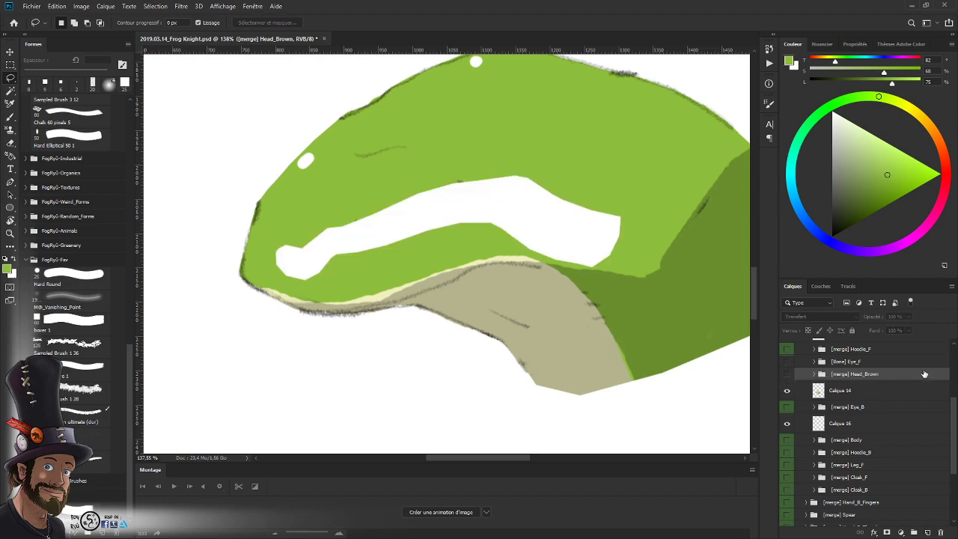
right_click(873, 377)
click(753, 509)
- Check the [Bone] Eye_F group's visibility, label the group green and save the document
click(787, 362)
click(786, 362)
right_click(862, 363)
click(734, 507)
key(ctrl+s)
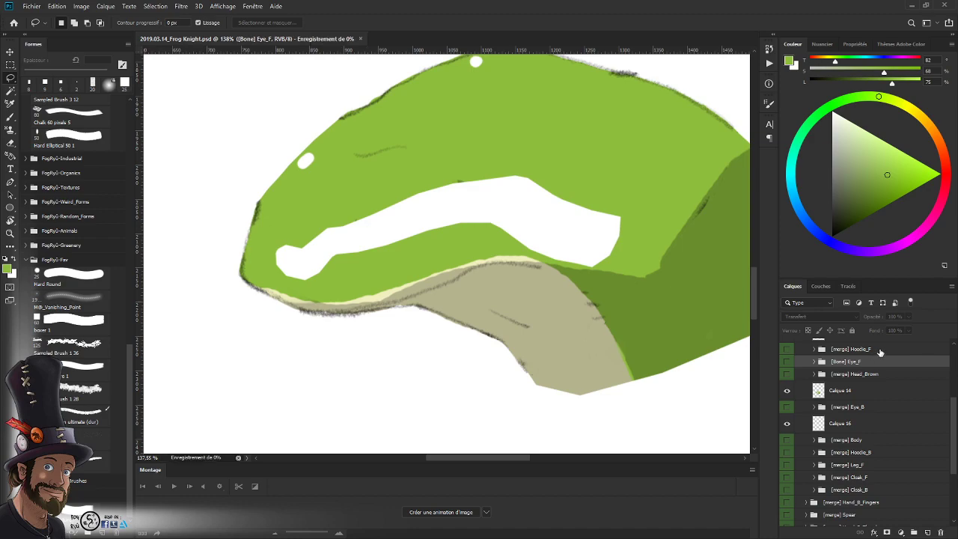
- On Calque 14, lasso a selection around the stripe-shaped gap in the head, staying within the light green area
click(833, 390)
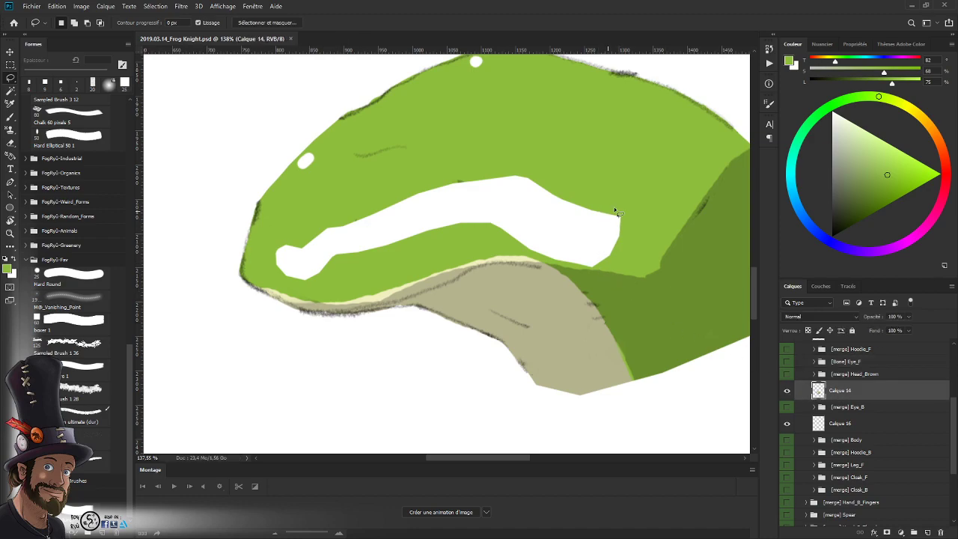
key(b)
key(l)
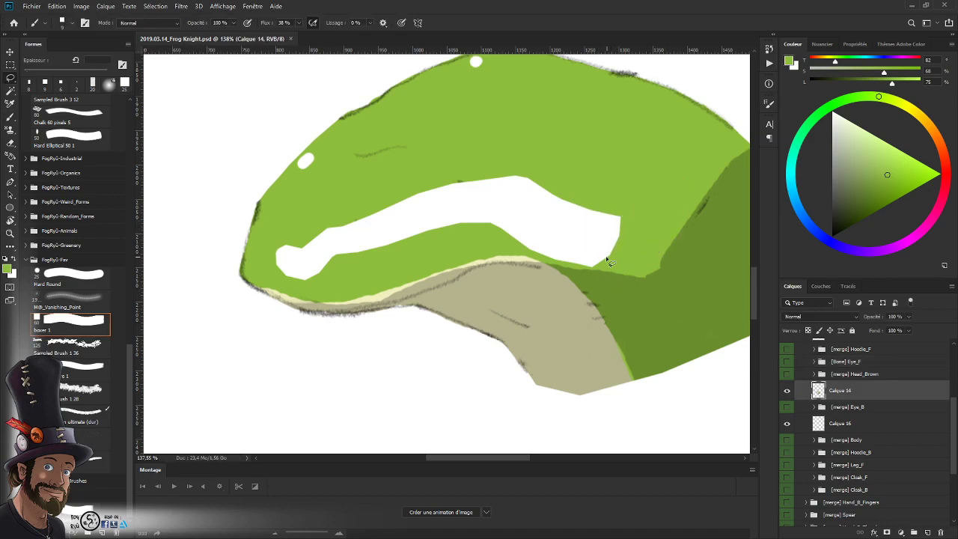
drag(588, 271, 614, 253)
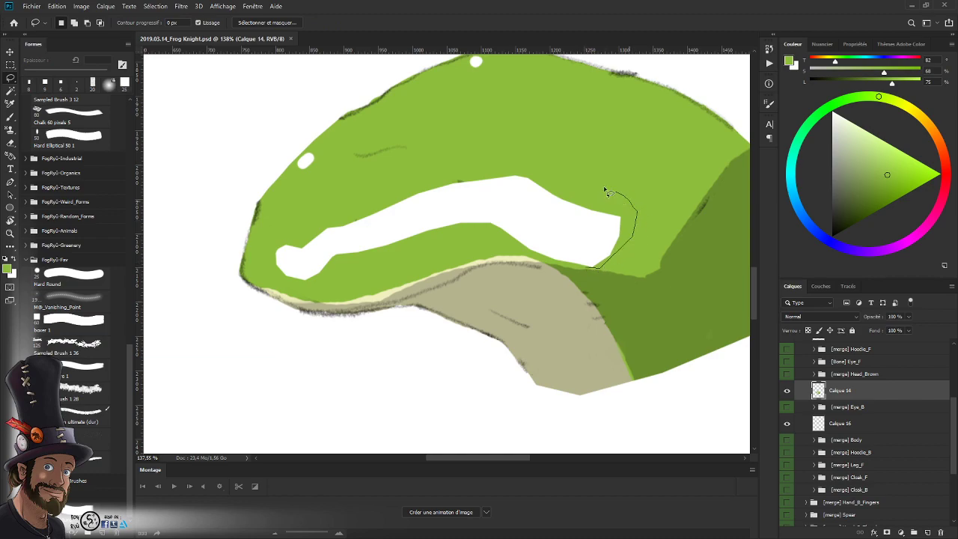
mouse_move(606, 190)
mouse_down()
mouse_move(496, 168)
mouse_move(367, 197)
mouse_move(289, 229)
mouse_move(270, 265)
mouse_up()
drag(533, 252, 520, 214)
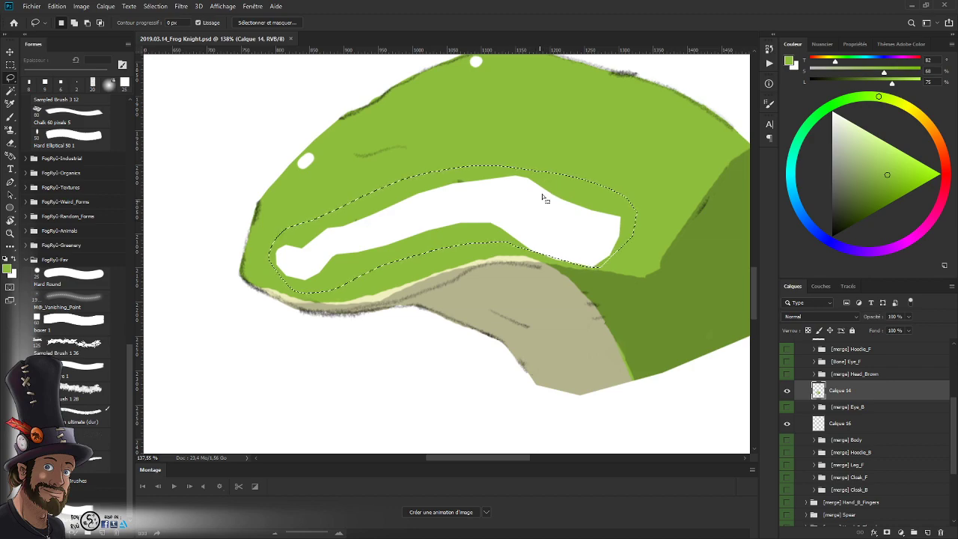
drag(577, 307, 566, 322)
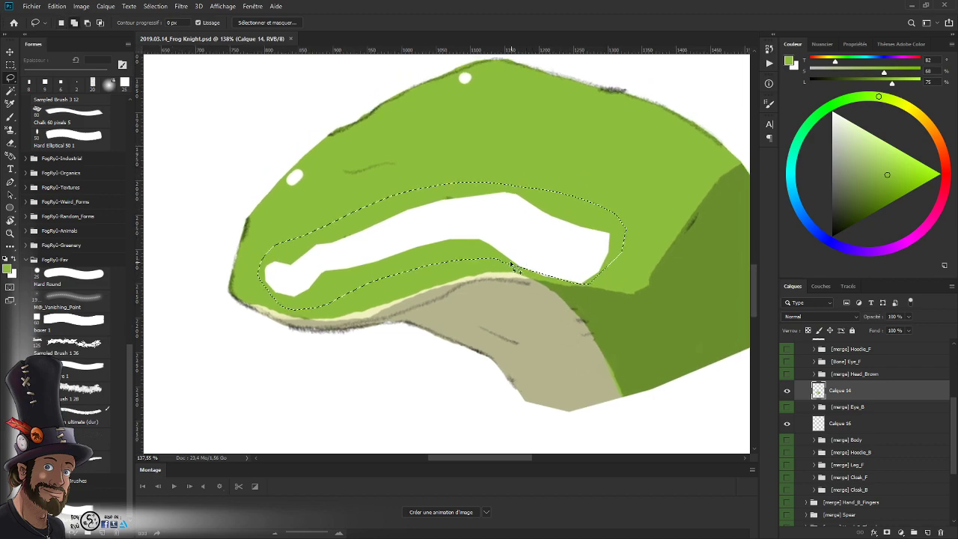
mouse_move(531, 279)
mouse_down()
mouse_move(586, 287)
mouse_move(620, 254)
mouse_up()
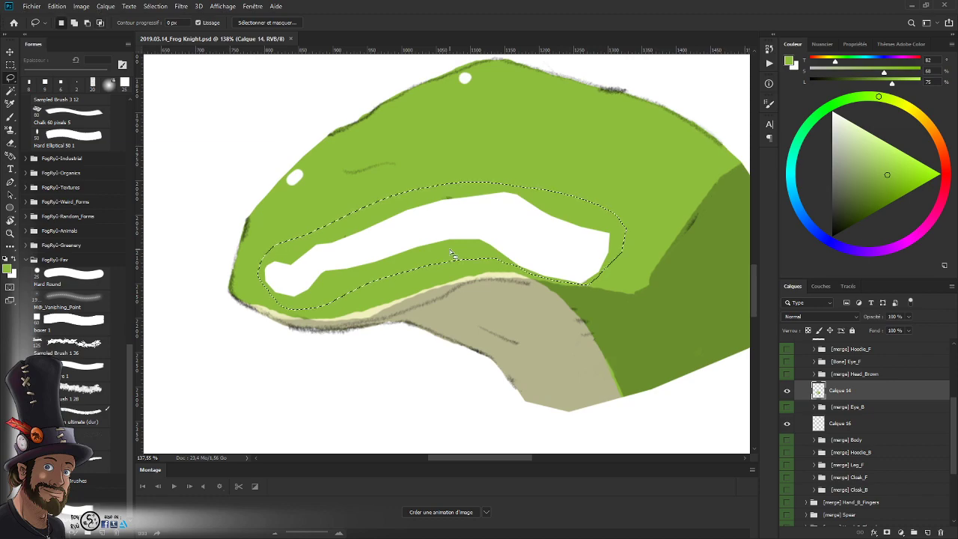
- Fill the selected gap in the head with the light green foreground colour at 100% and deselect
key(shift+F5)
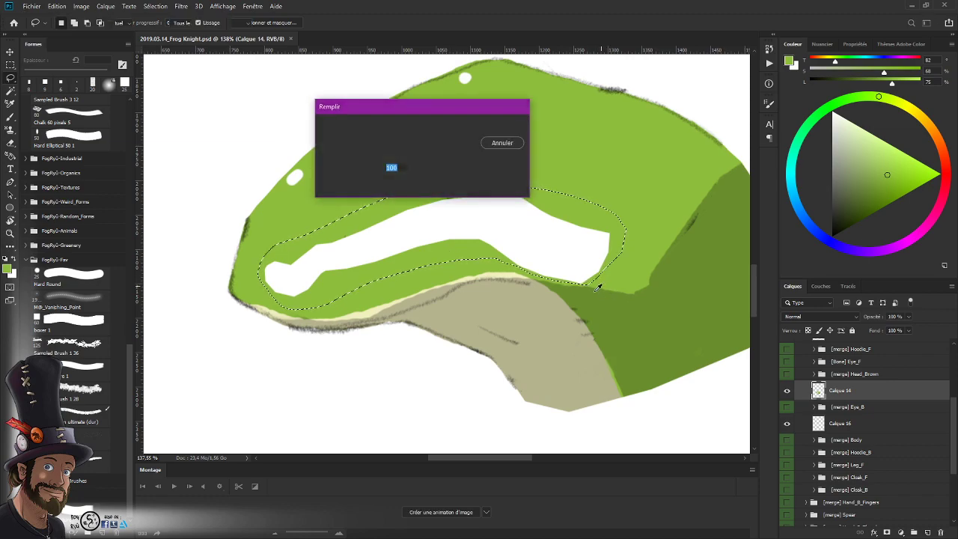
key(Return)
key(ctrl+d)
key(z)
drag(579, 263, 558, 264)
drag(560, 297, 565, 325)
drag(545, 278, 524, 278)
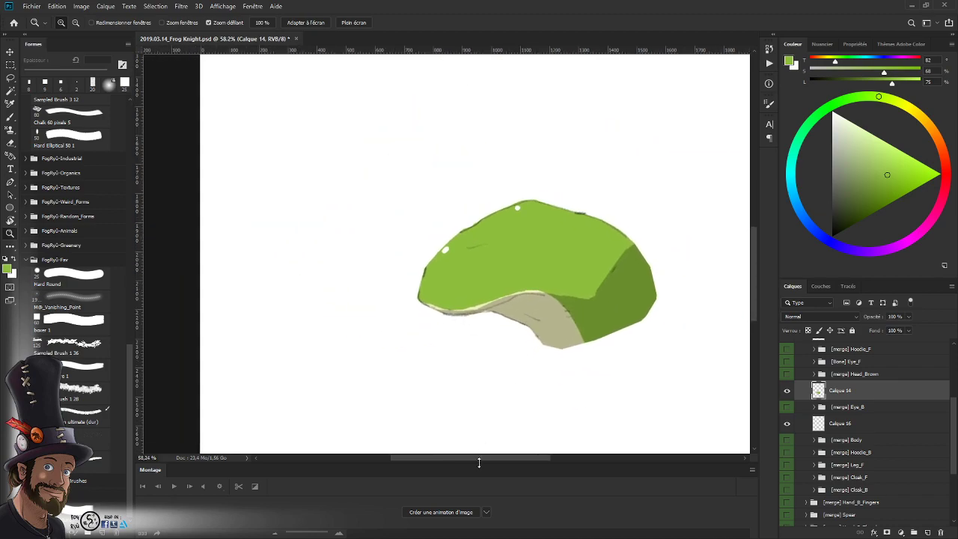
- Rename Calque 14 as Head and label the layer green
double_click(840, 390)
text(Head)
key(Return)
right_click(850, 394)
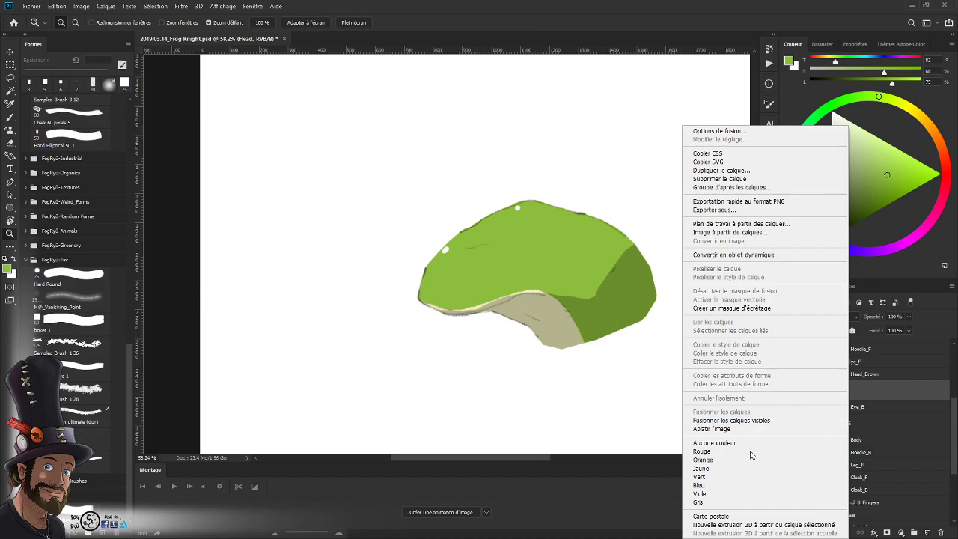
click(723, 477)
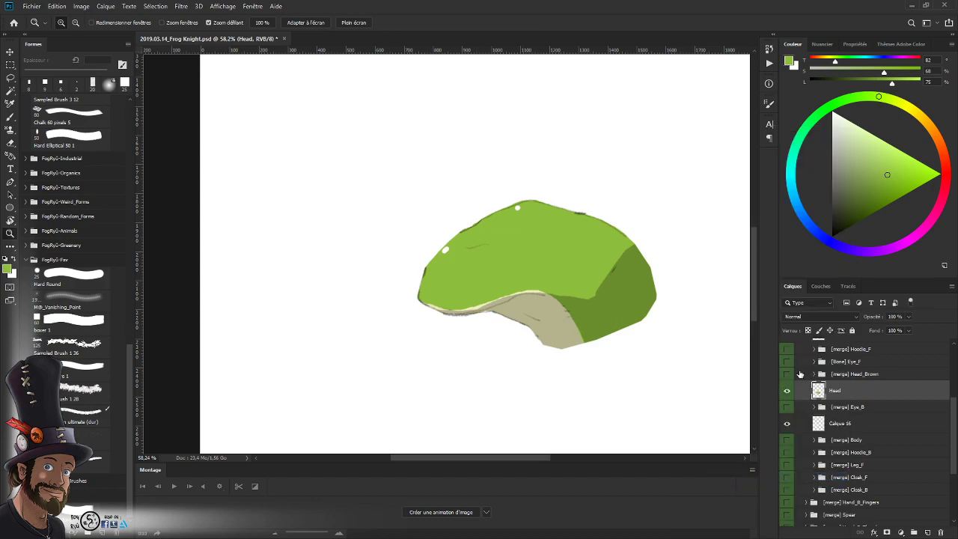
- Hide the Head layer, check Calque 16's content by toggling its visibility, and delete Calque 16
click(785, 424)
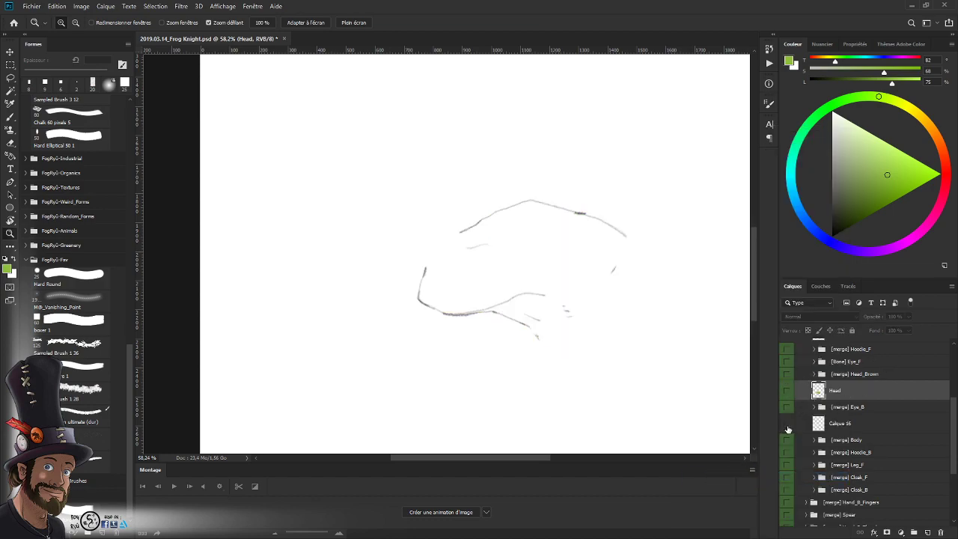
click(786, 424)
drag(954, 418, 954, 405)
mouse_move(692, 384)
mouse_down()
mouse_move(658, 411)
mouse_move(497, 304)
mouse_move(504, 333)
mouse_up()
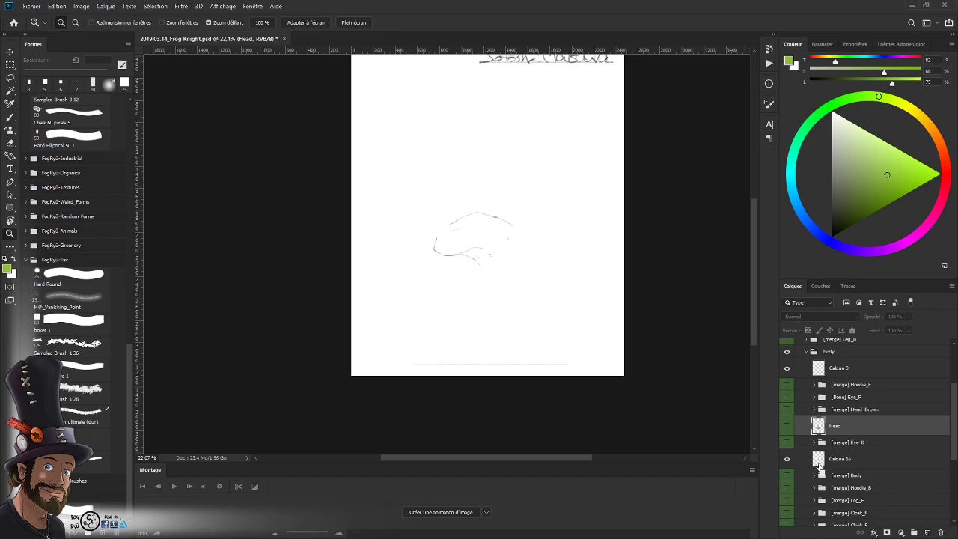
click(850, 462)
key(Delete)
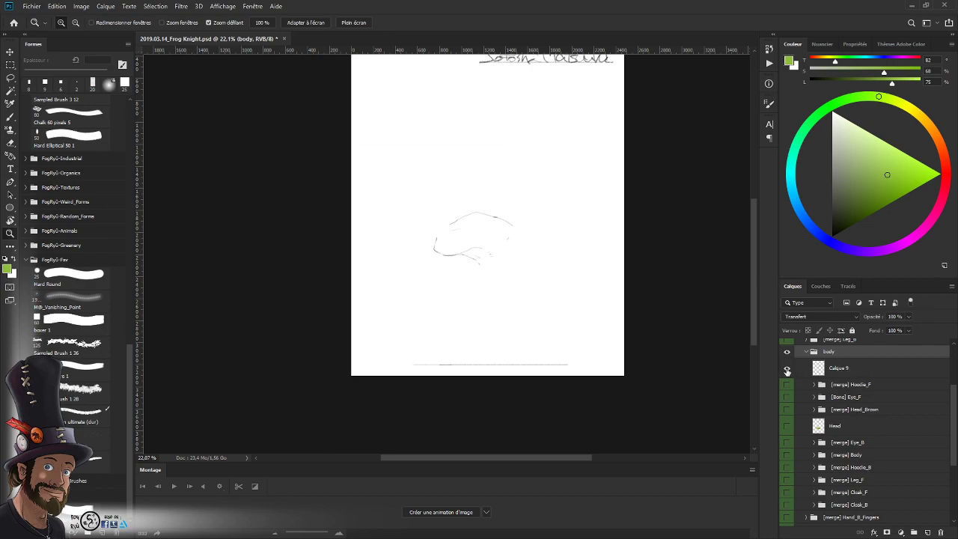
- Move the Calque 9 line layer directly above the Head layer
click(786, 371)
drag(861, 368, 859, 422)
double_click(836, 428)
key(Return)
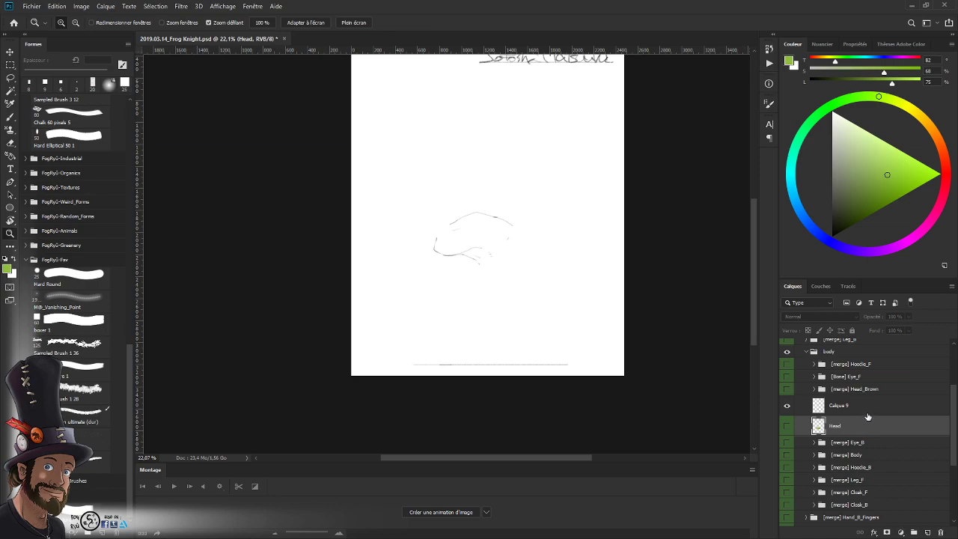
- Group Calque 9 with the Head layer and name the group Head
click(866, 410)
shift+click(869, 427)
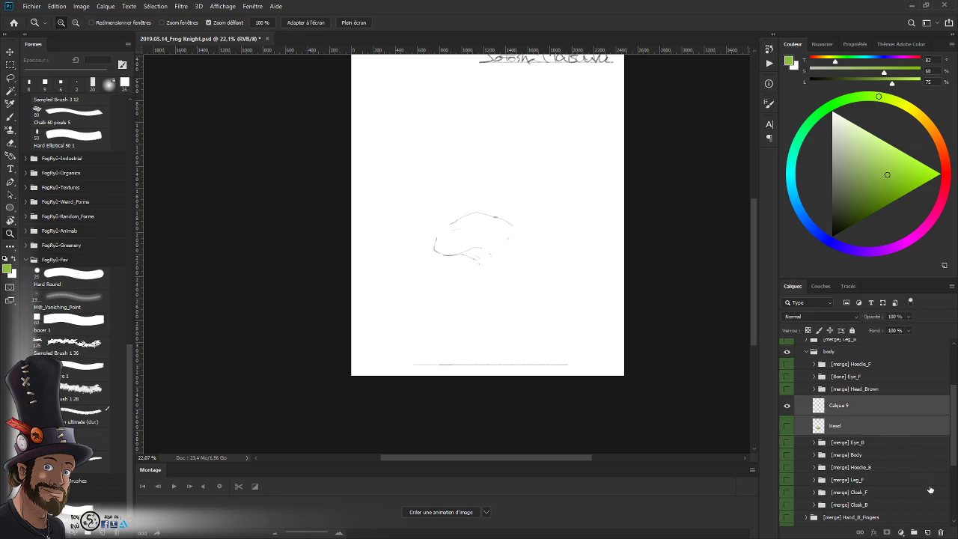
click(914, 532)
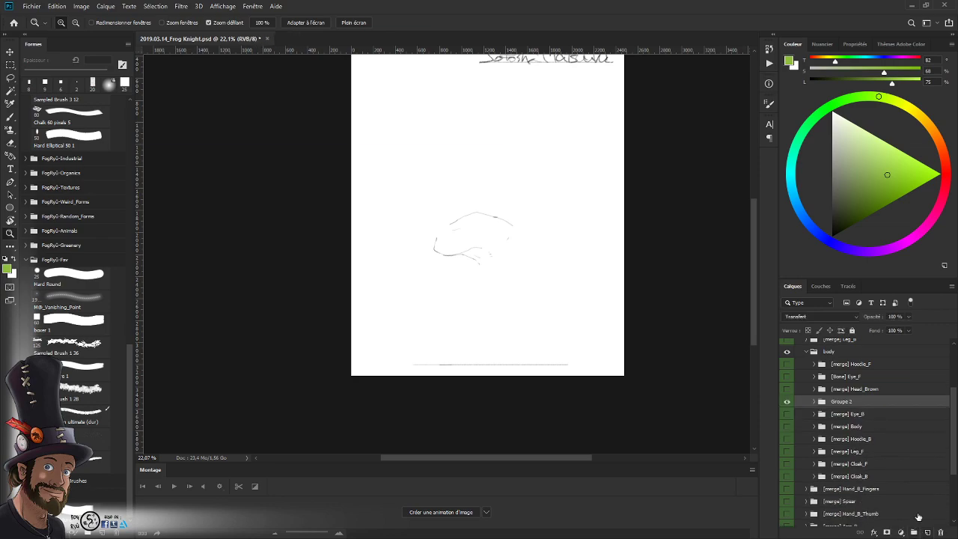
double_click(864, 401)
text(Head)
key(Return)
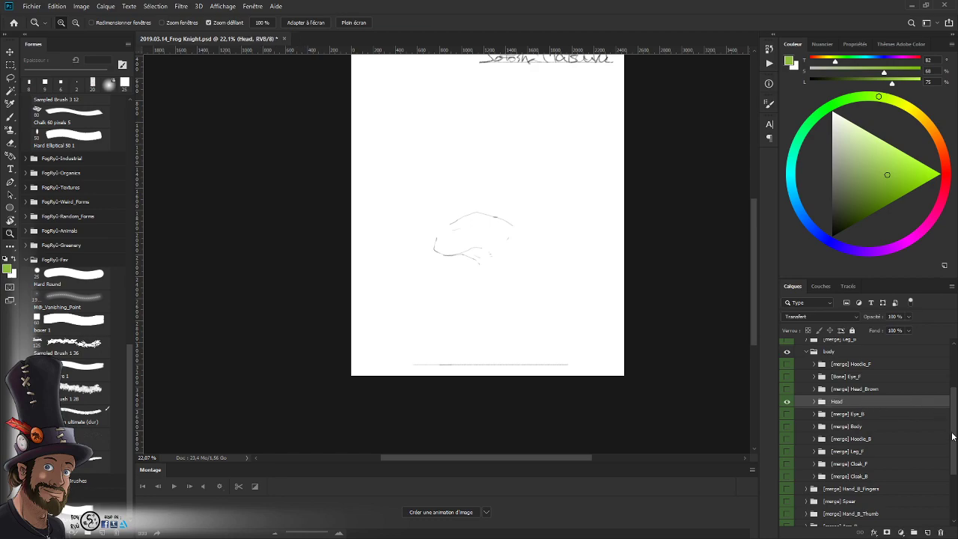
- Duplicate the adjustment group directly above the Head group, make the copy visible and move Head to the bottom inside it
drag(953, 435, 947, 400)
drag(836, 365, 850, 487)
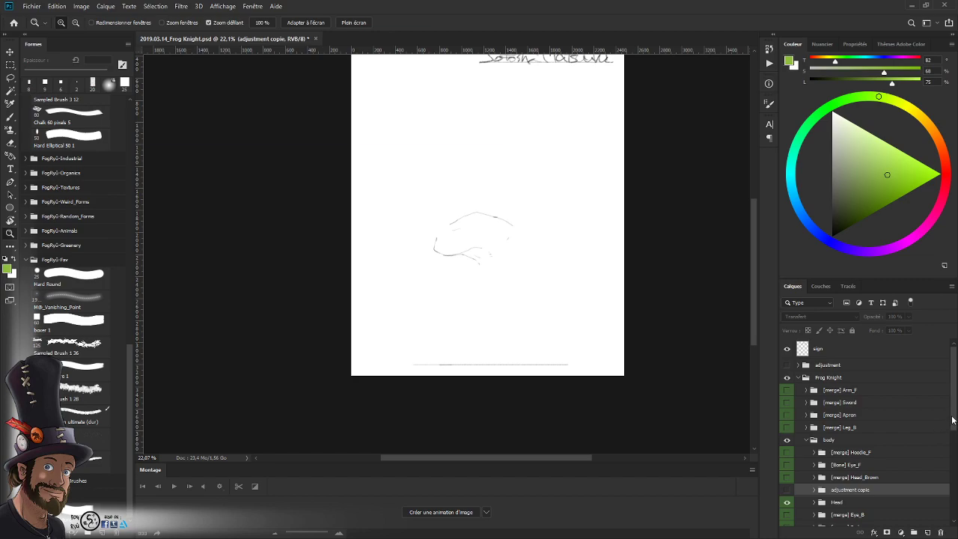
scroll(932, 444, down, 2)
click(786, 433)
click(814, 432)
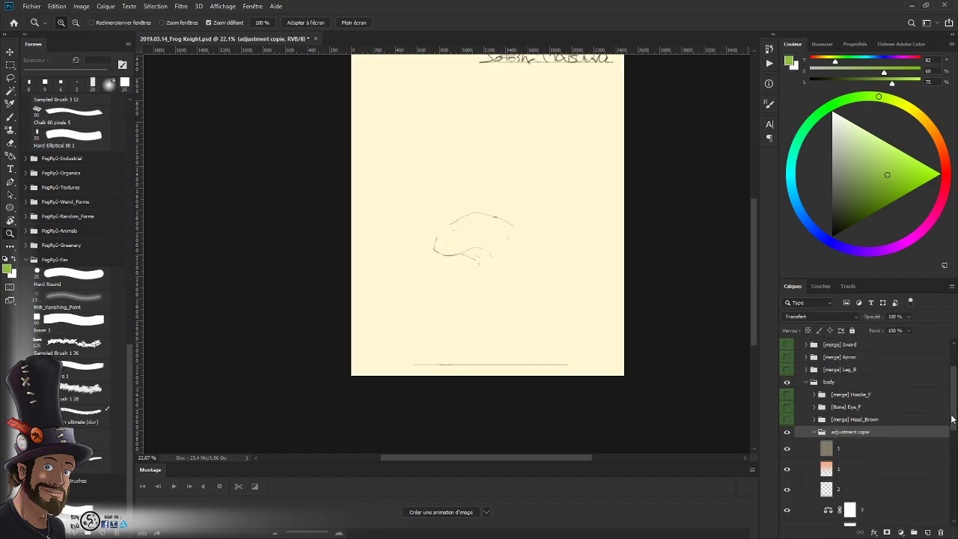
scroll(880, 464, down, 3)
drag(852, 490, 850, 478)
- Show the Head colour layer and clip all six layers of the copied adjustment group to the Head group
click(821, 486)
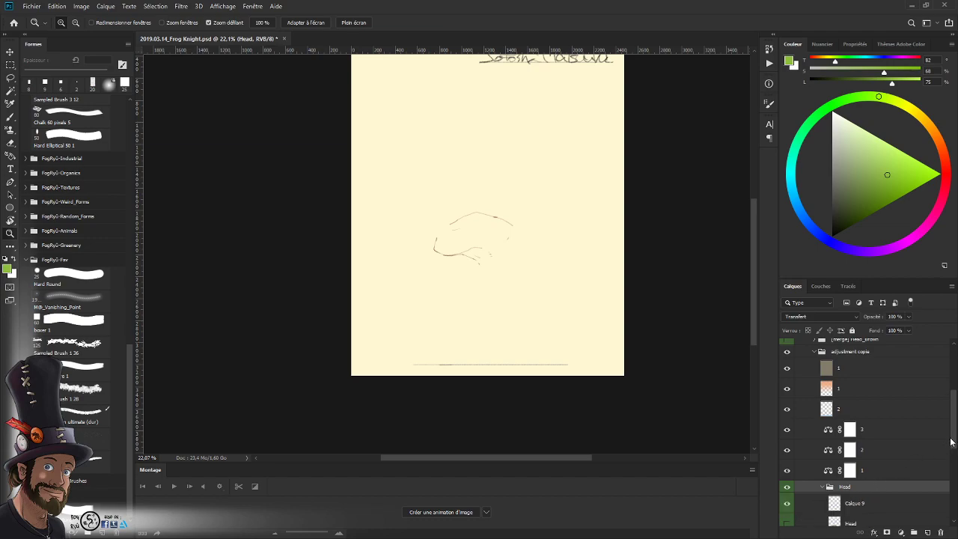
drag(951, 441, 951, 449)
click(786, 498)
alt+click(868, 452)
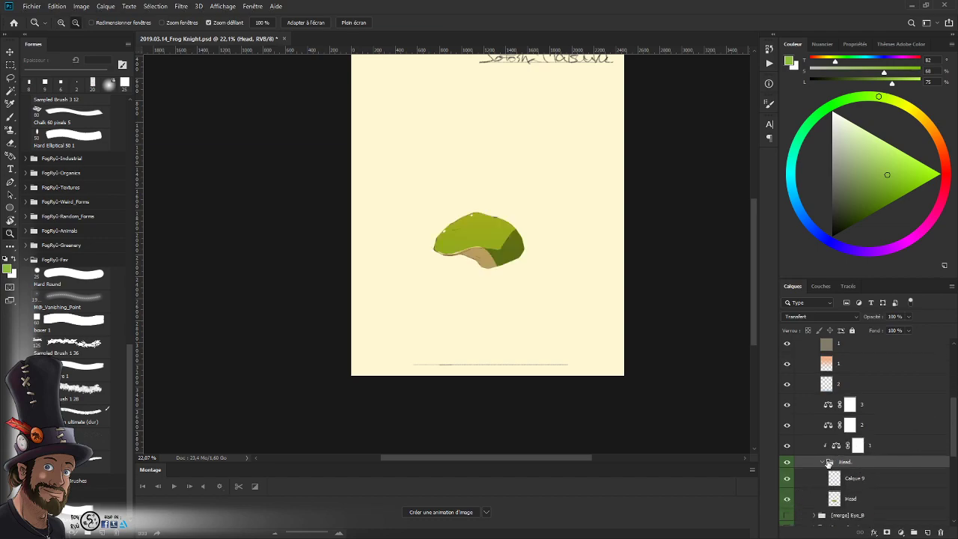
click(823, 462)
alt+click(859, 434)
alt+click(859, 413)
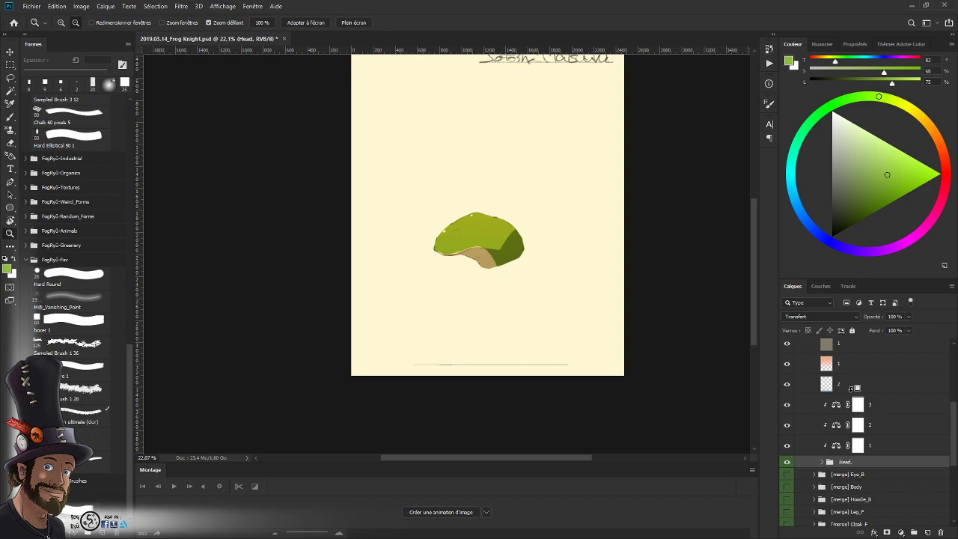
alt+click(853, 394)
alt+click(851, 374)
alt+click(853, 354)
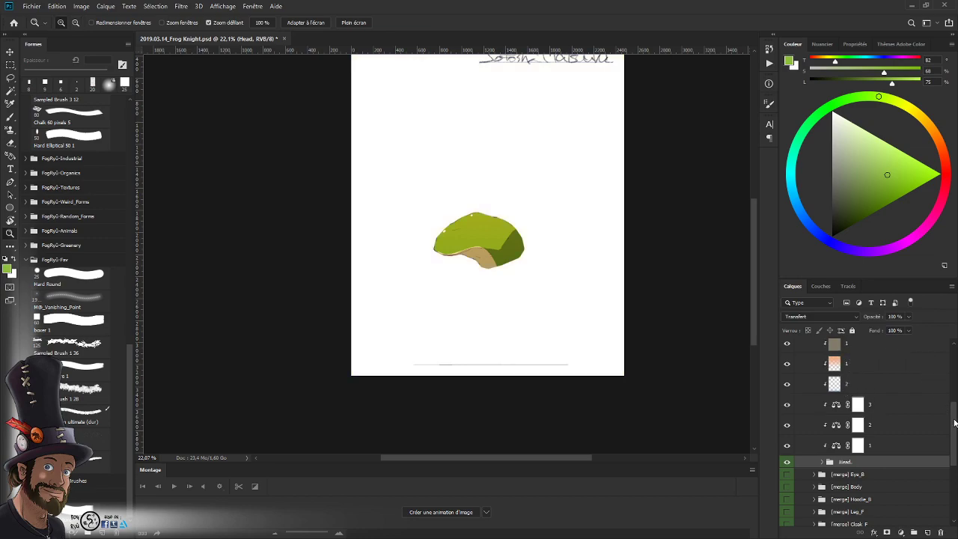
- Rename the copied adjustment group to [merge] Head and collapse it
drag(954, 423, 954, 400)
double_click(843, 394)
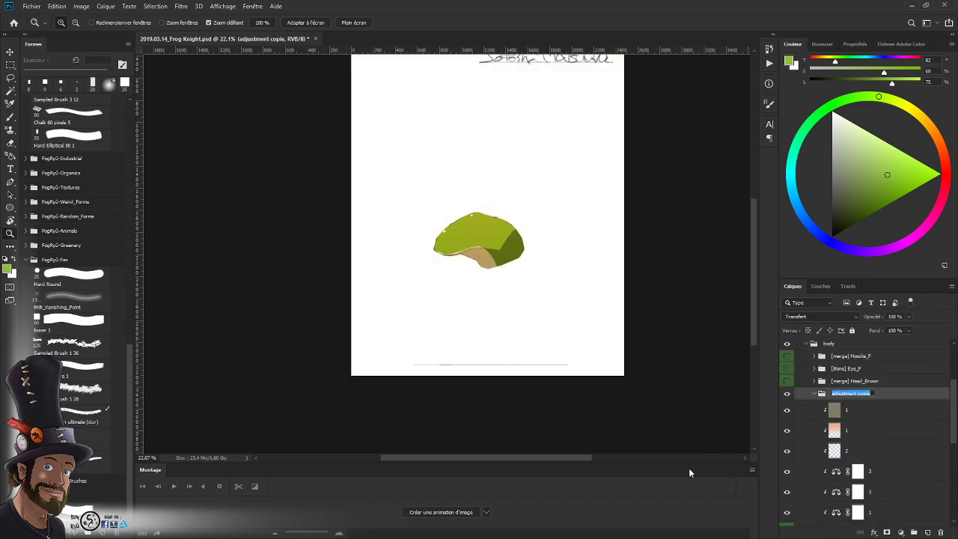
key(BackSpace)
text([merge] Head)
key(Return)
click(814, 393)
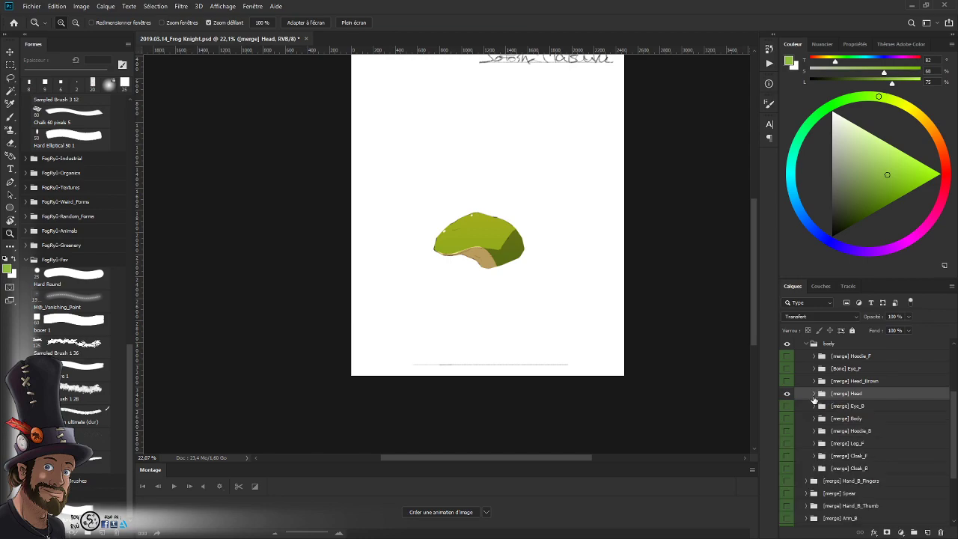
- Label the [merge] Head group green and hide it
right_click(865, 394)
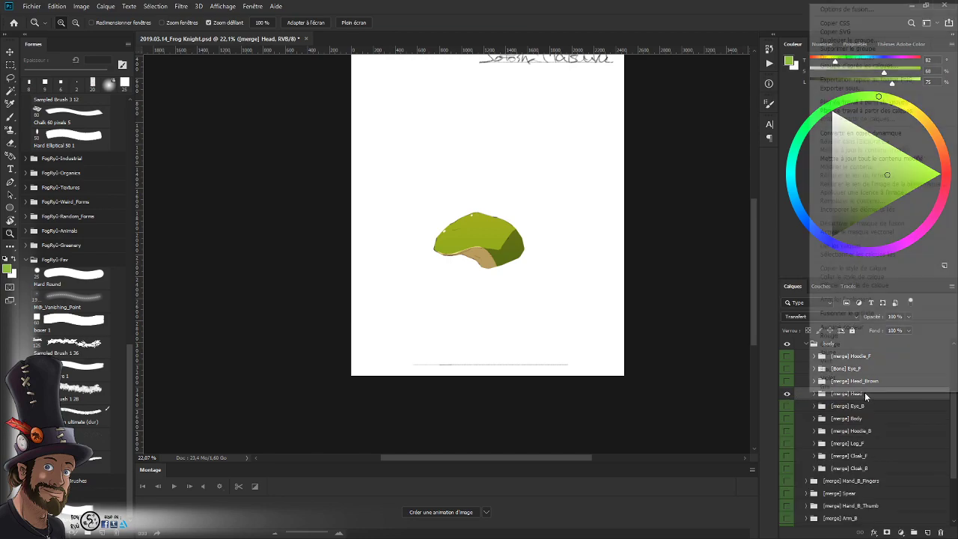
click(846, 362)
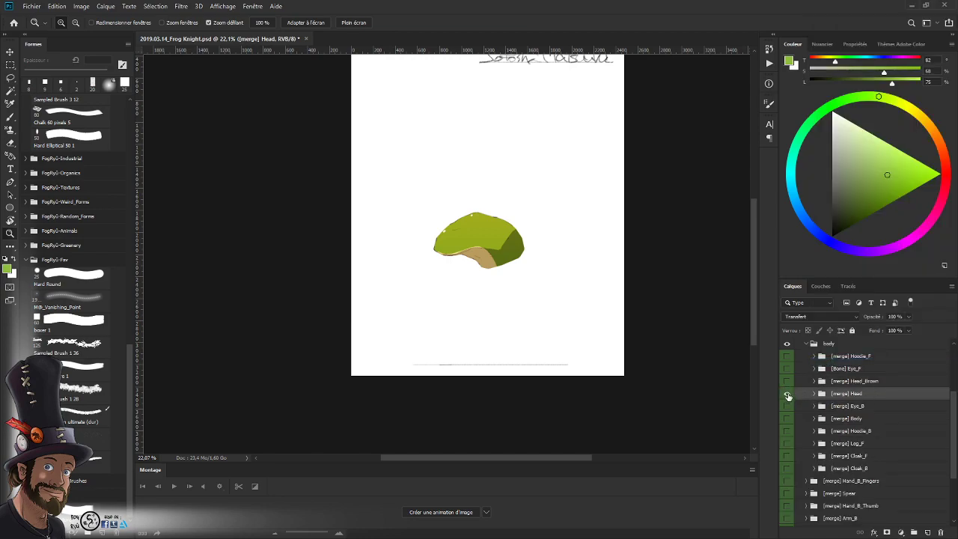
click(786, 393)
- Move all ten groups from [merge] Hoodie_F to [merge] Cloak_B out of the body group, placing them directly above it
scroll(950, 399, up, 3)
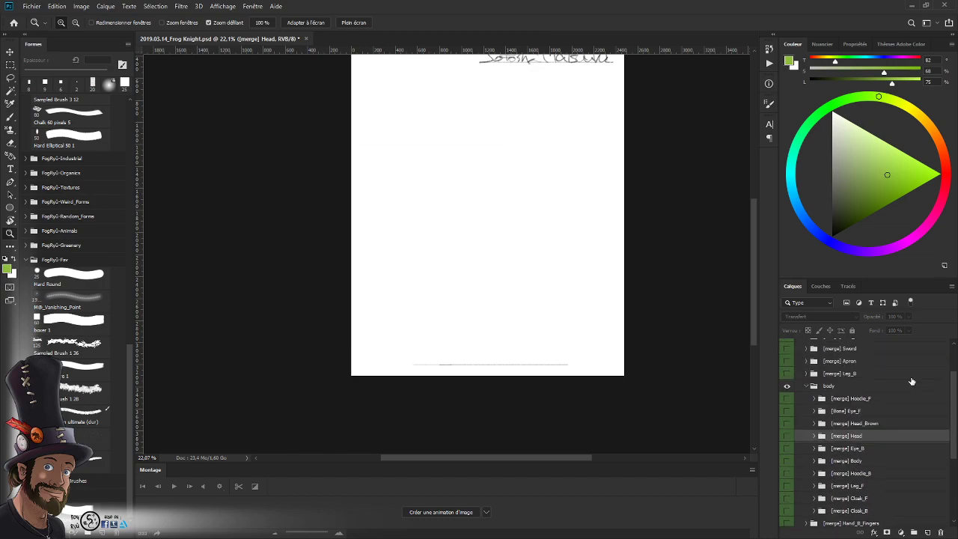
click(786, 387)
click(866, 399)
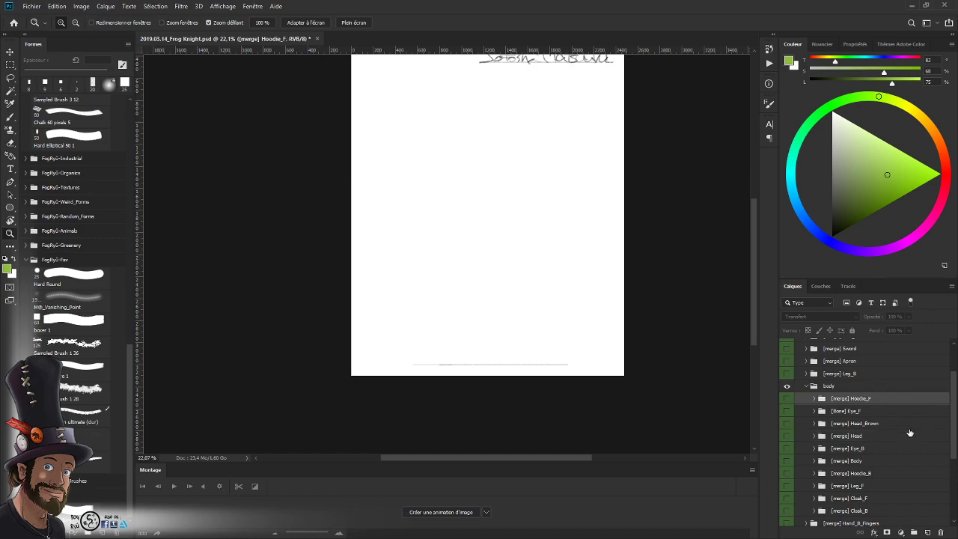
shift+click(863, 511)
drag(855, 398, 912, 385)
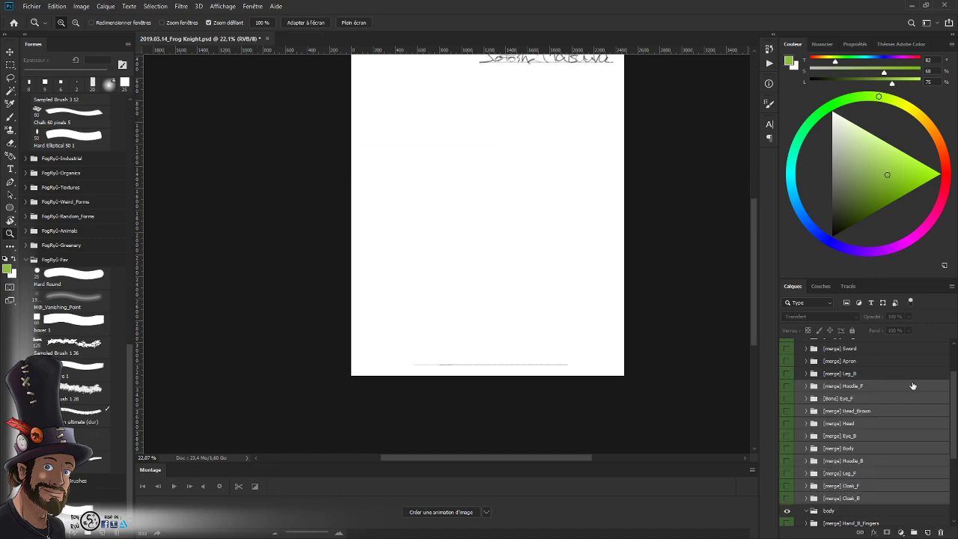
- Delete the emptied body group and save the document
scroll(949, 414, down, 2)
click(835, 474)
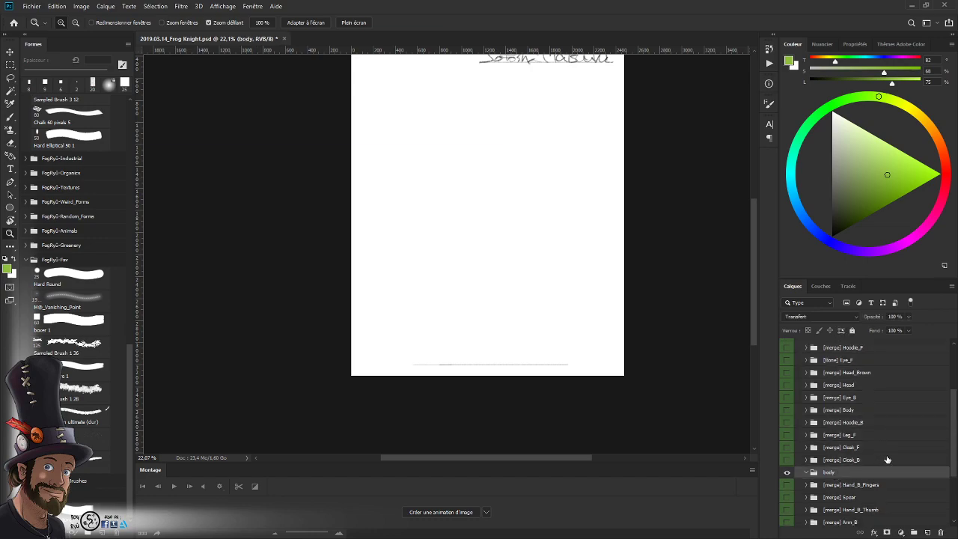
key(Delete)
scroll(954, 409, down, 5)
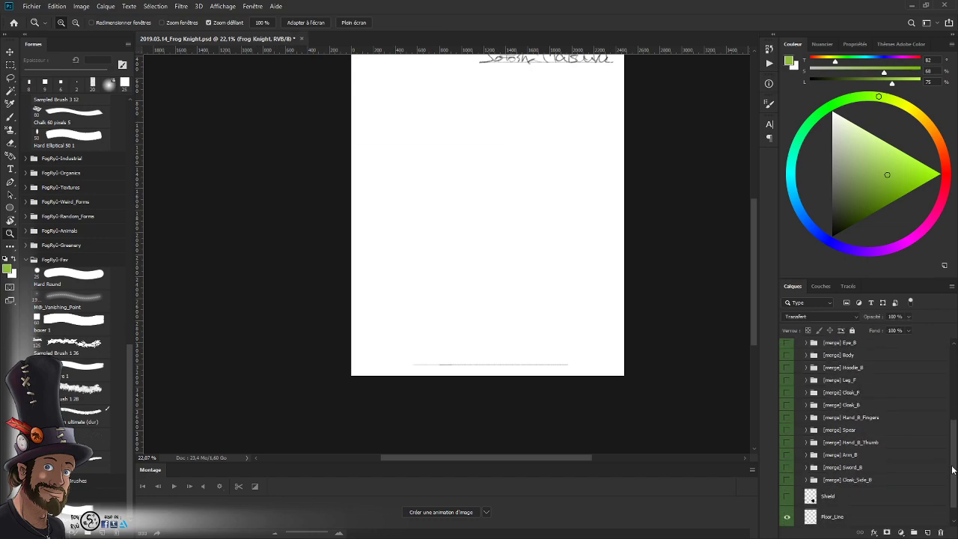
key(ctrl+s)
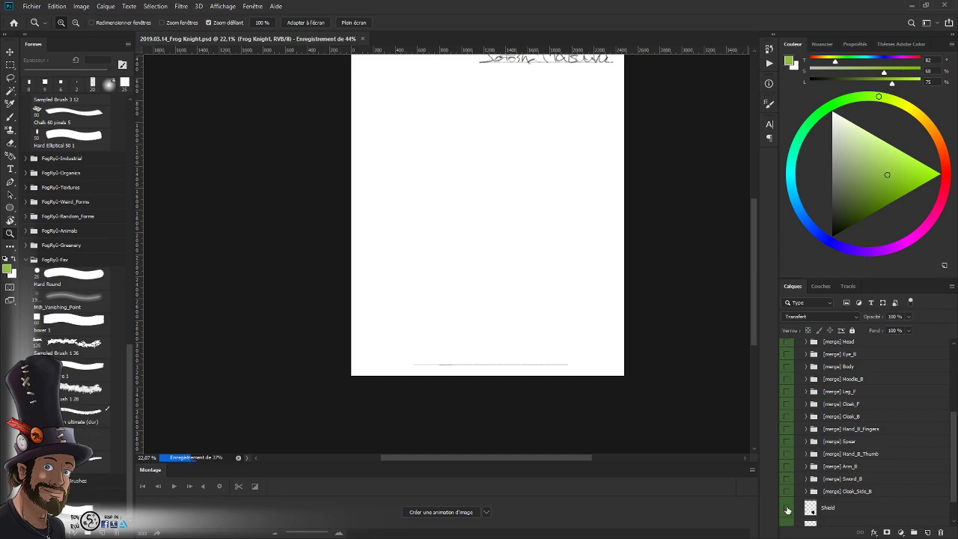
- Show the Shield layer and the Cloak_Side_B, Sword_B, Arm_B, Hand_B_Thumb, Spear and Hand_B_Fingers groups one by one
click(786, 509)
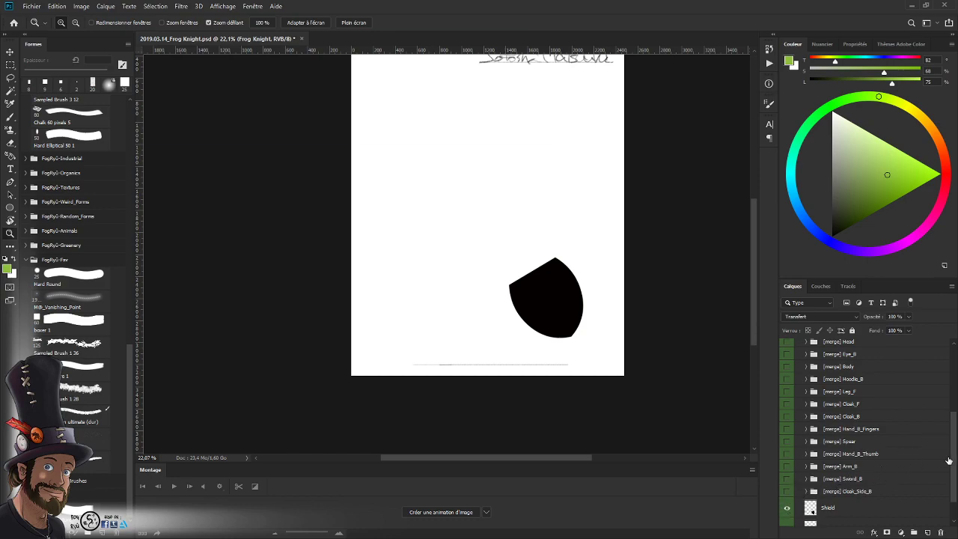
click(787, 491)
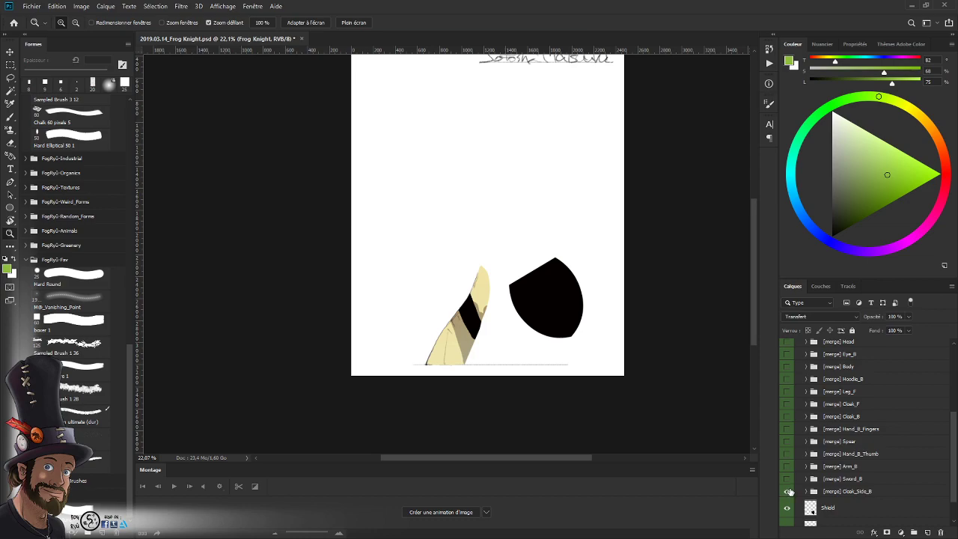
click(786, 480)
click(786, 467)
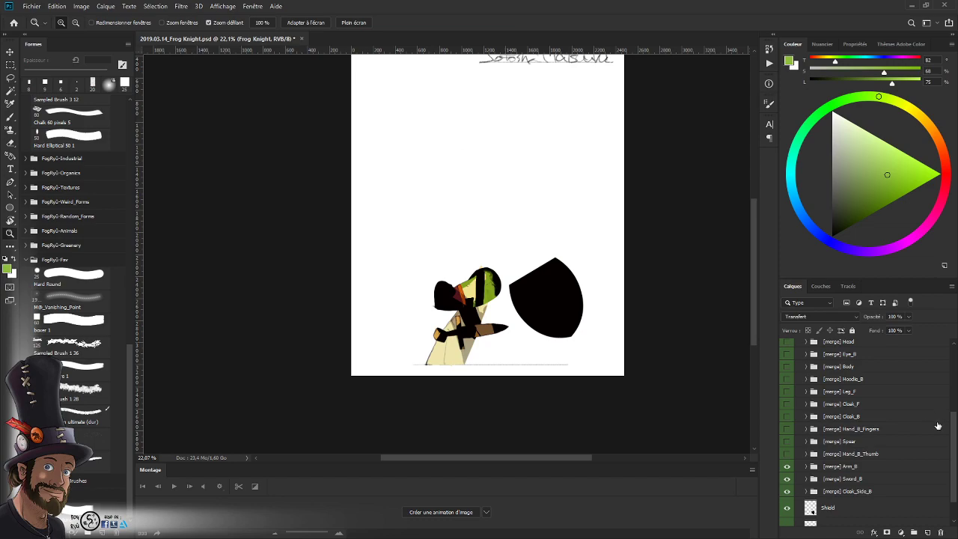
click(786, 453)
click(786, 441)
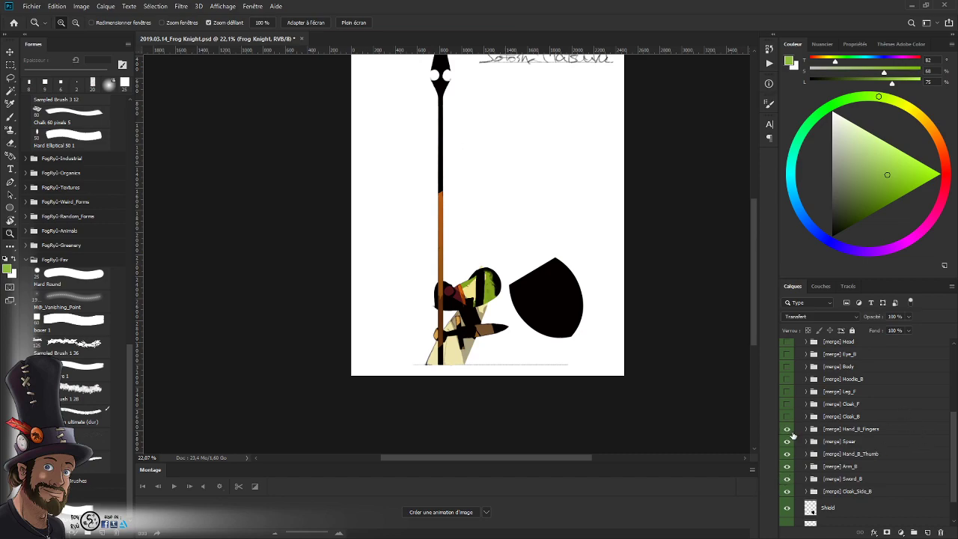
click(786, 428)
- Toggle the [merge] Cloak_B group's visibility several times to check its shape, leaving it shown
scroll(952, 443, up, 1)
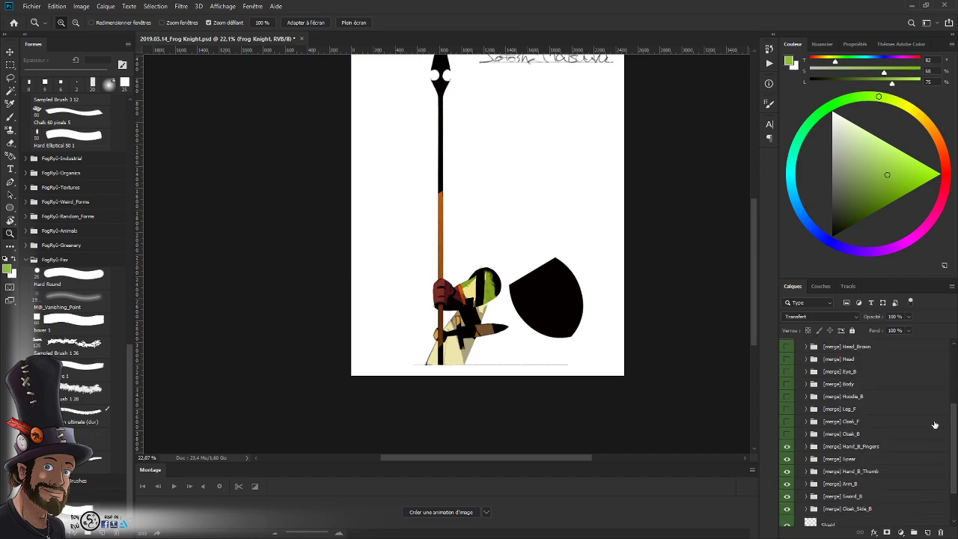
click(786, 434)
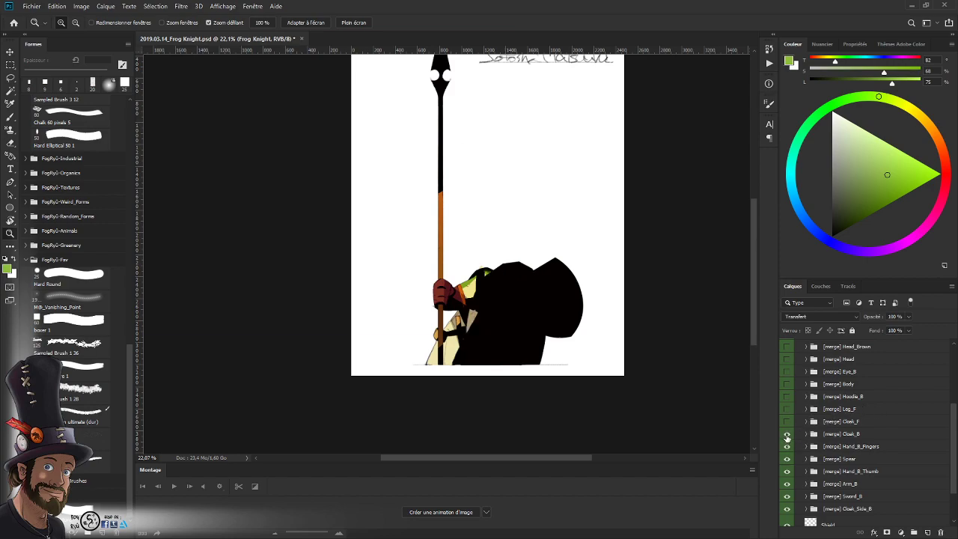
click(786, 435)
click(786, 434)
click(787, 435)
click(786, 435)
click(786, 435)
click(787, 435)
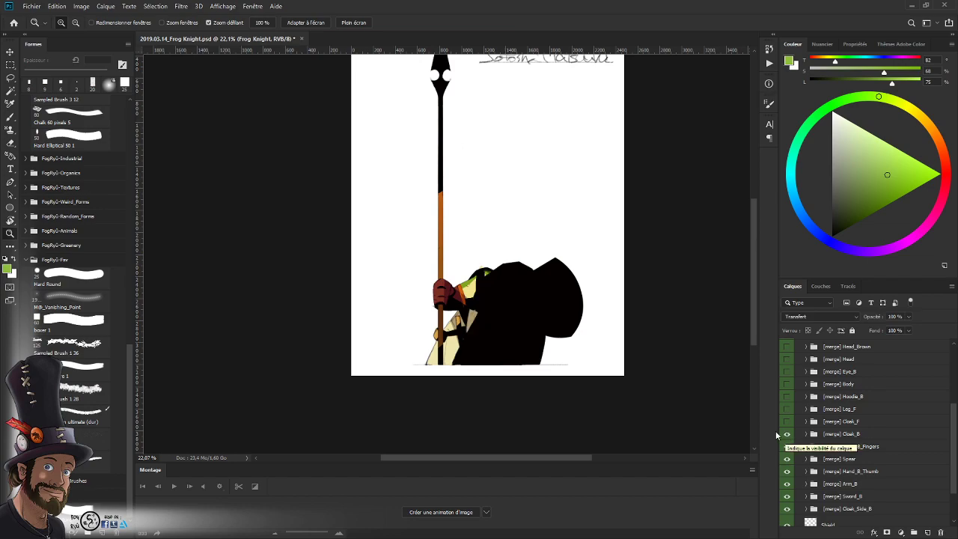
- Show the Cloak_F and Leg_F groups and move Cloak_F directly above Leg_F
drag(477, 320, 484, 371)
click(786, 421)
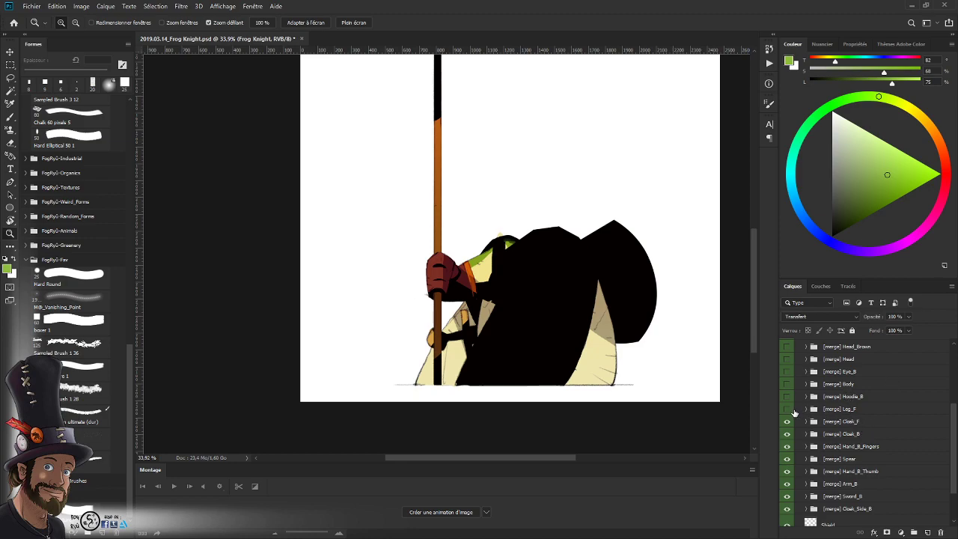
click(786, 409)
drag(858, 422, 862, 397)
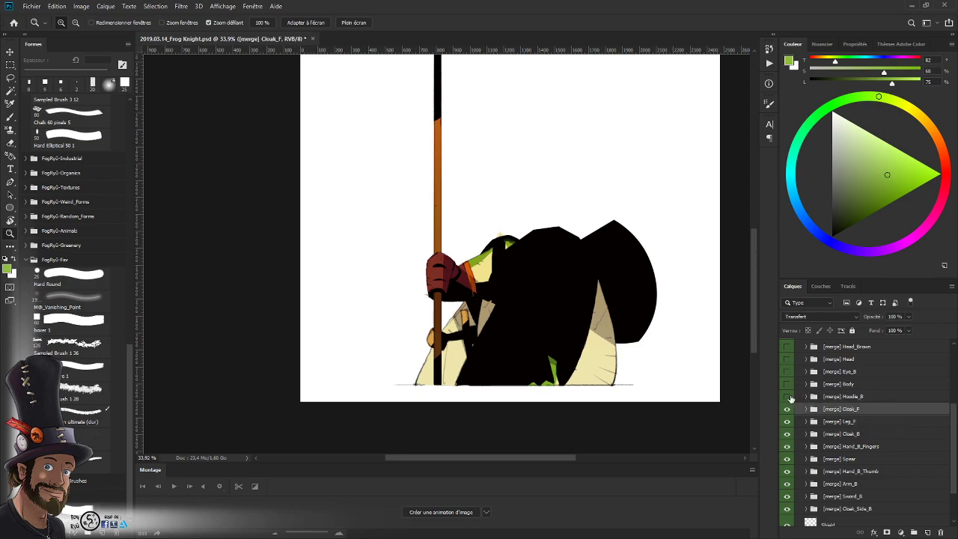
- Show the [merge] Hoodie_B group and move it directly below Cloak_B
click(788, 396)
drag(633, 285, 556, 440)
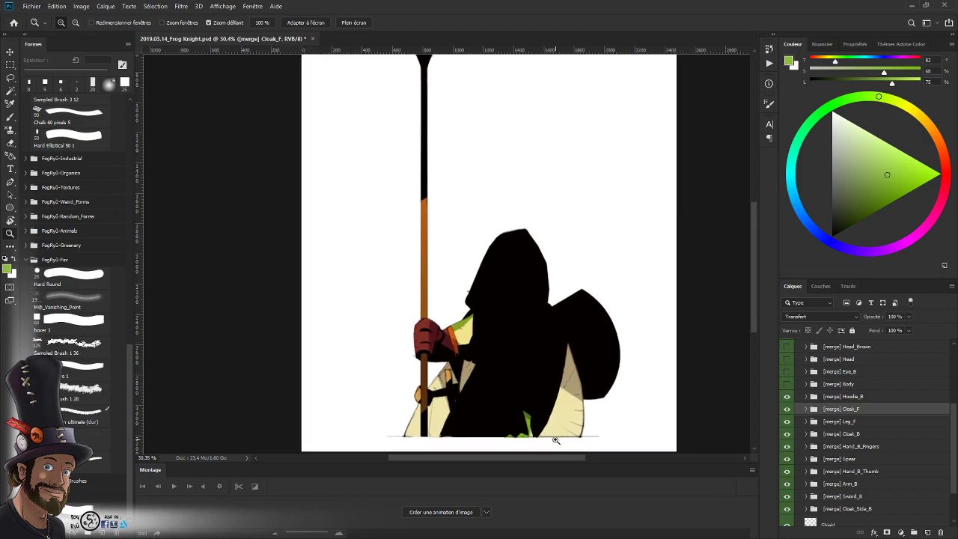
click(867, 398)
drag(872, 398, 882, 442)
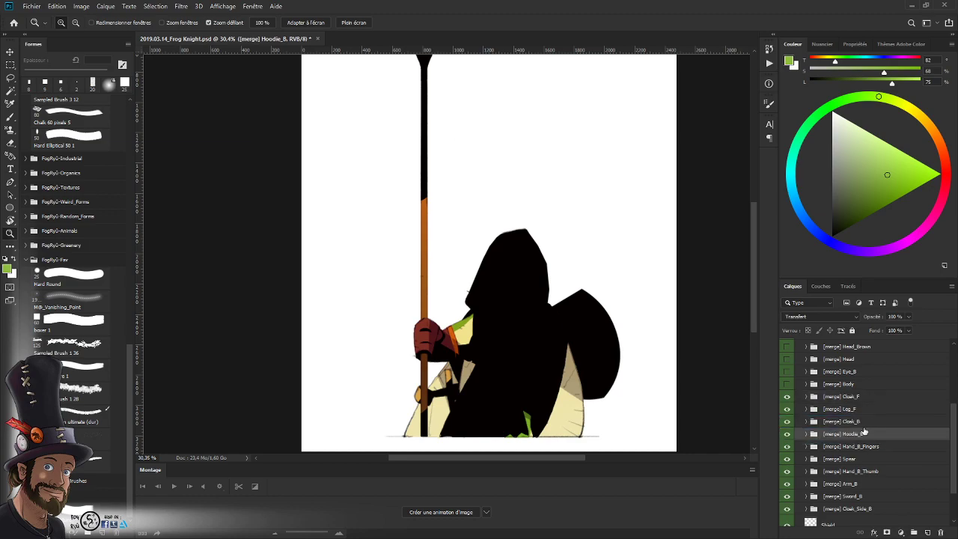
- Show the Body, Eye_B, Head and Head_Brown groups one by one, toggling Eye_B to check it
click(787, 384)
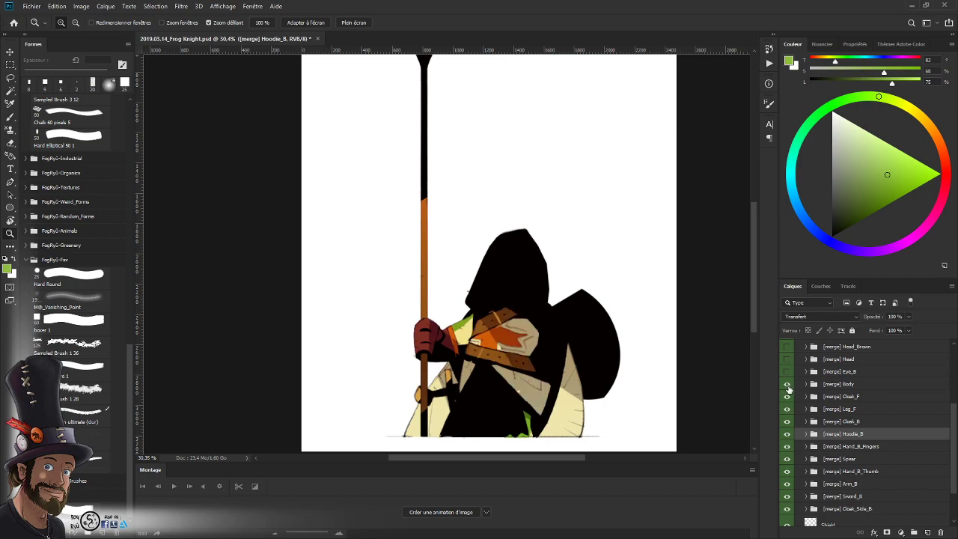
click(787, 374)
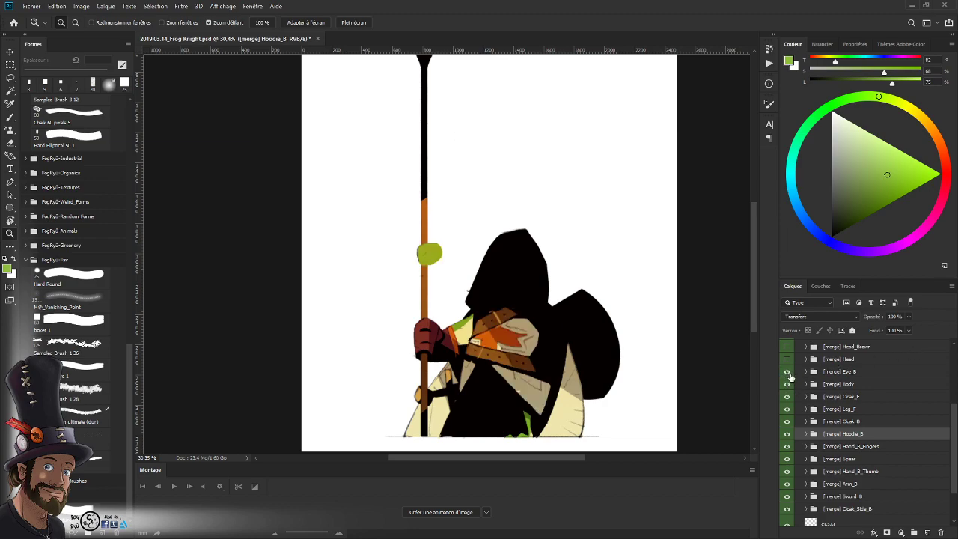
drag(954, 432, 954, 405)
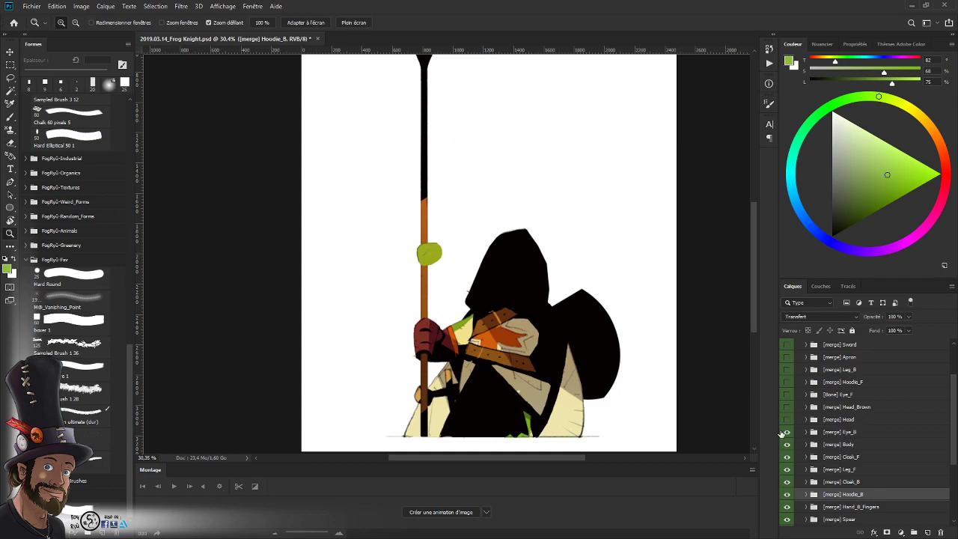
click(786, 433)
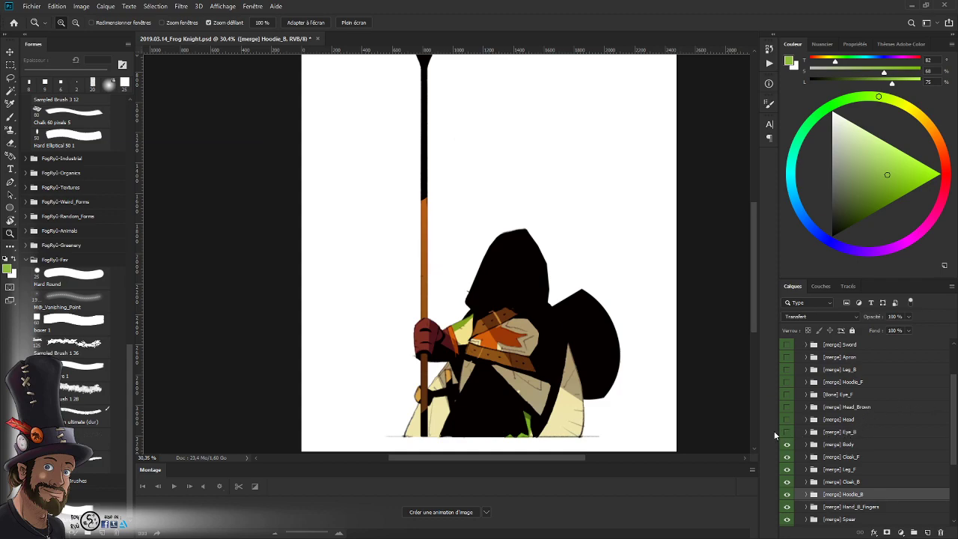
click(786, 432)
scroll(463, 251, up, 2)
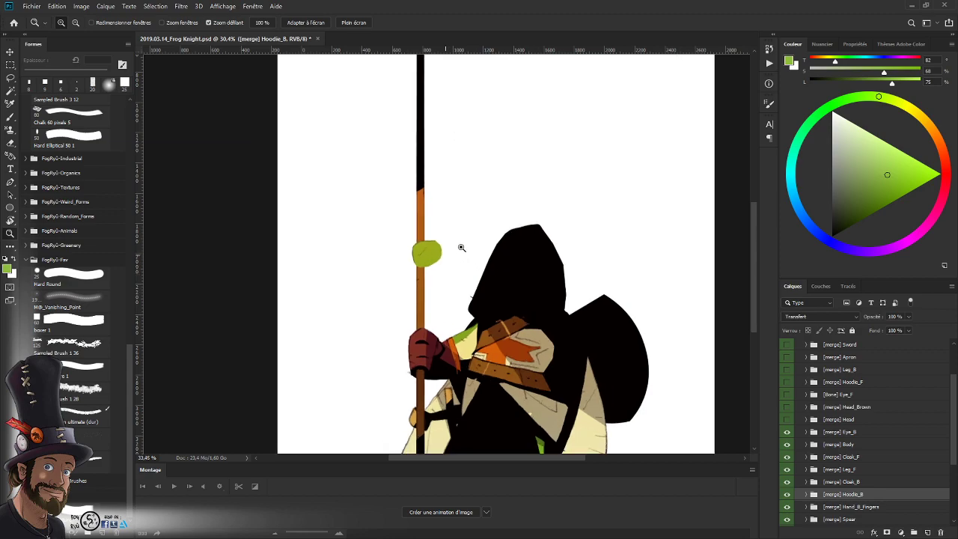
click(786, 419)
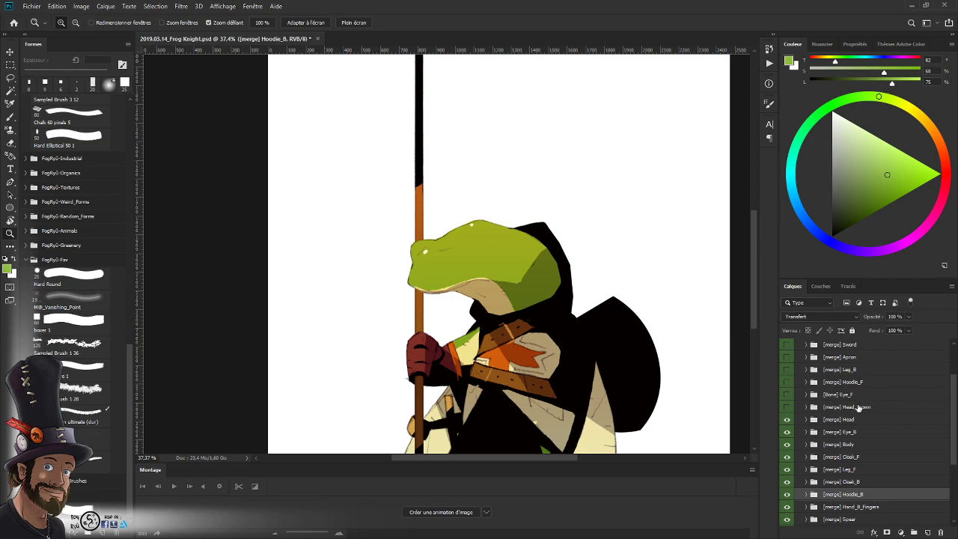
click(786, 407)
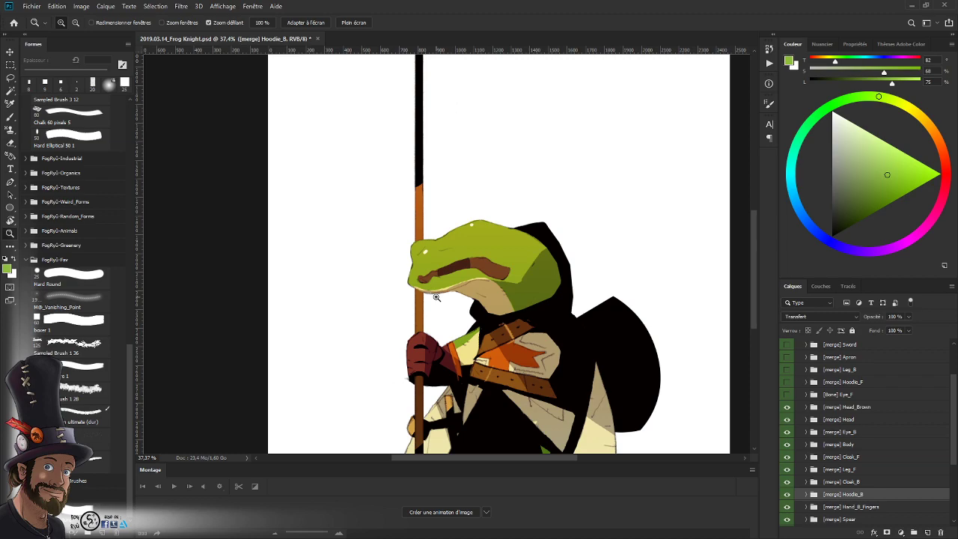
- Show and expand the [Bone] Eye_F group, and hide everything inside it except Eye_SW
click(787, 395)
click(805, 394)
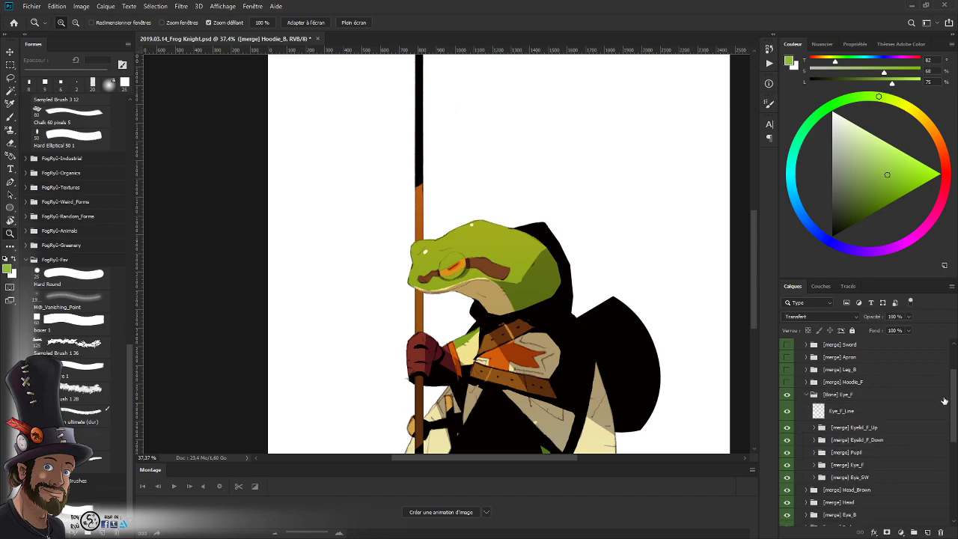
scroll(953, 398, down, 1)
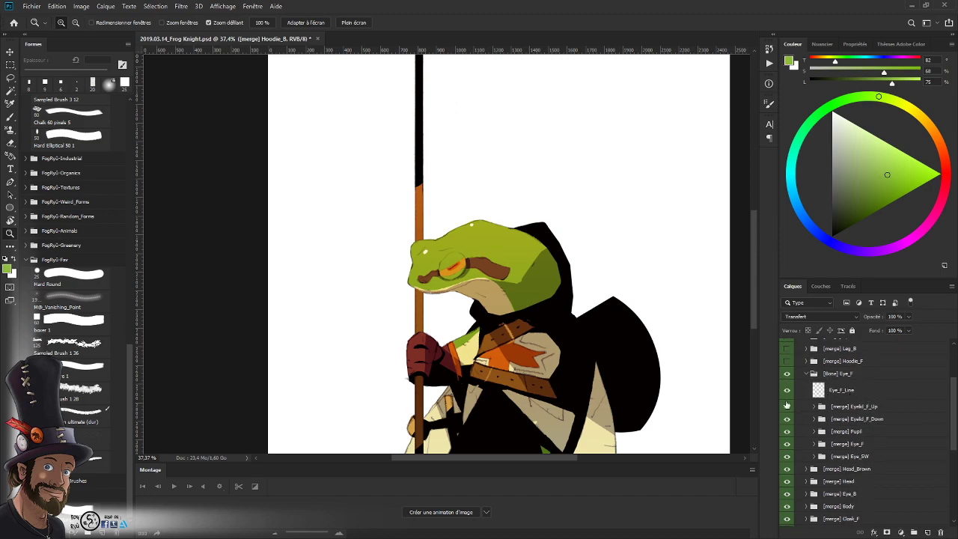
click(787, 392)
drag(788, 443, 787, 390)
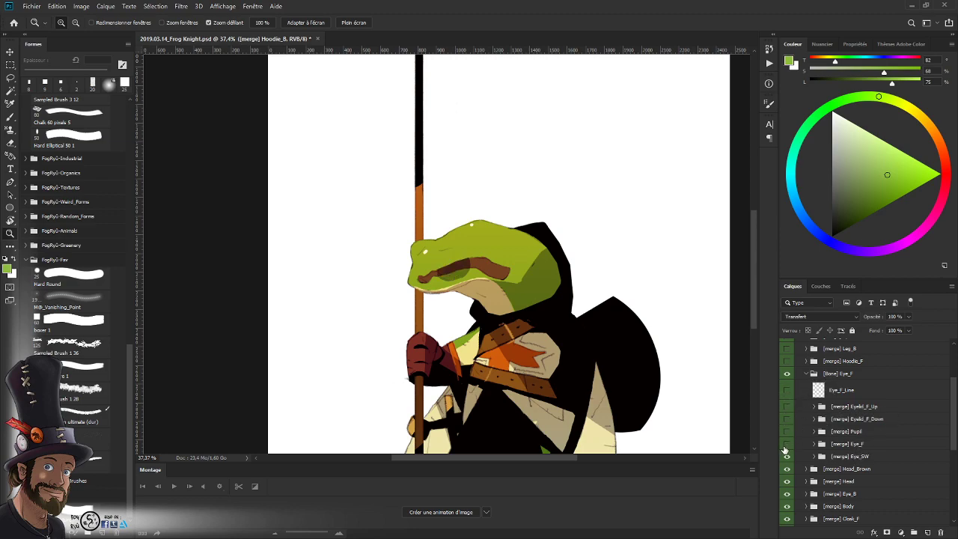
- Show Eye_F, Pupil, Eyelid_F_Down, Eyelid_F_Up and Eye_F_Line again one by one, and collapse the [Bone] Eye_F group
click(787, 445)
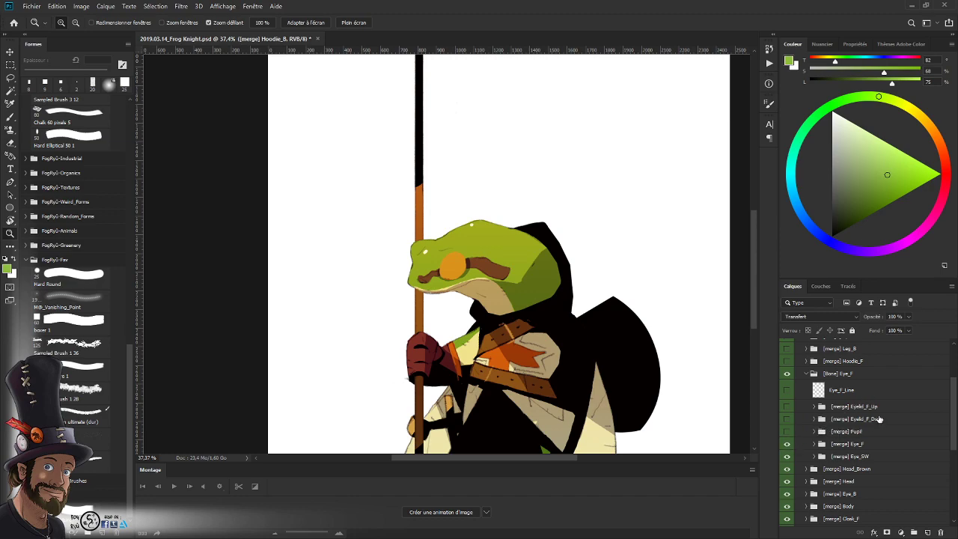
click(786, 432)
click(787, 419)
click(786, 406)
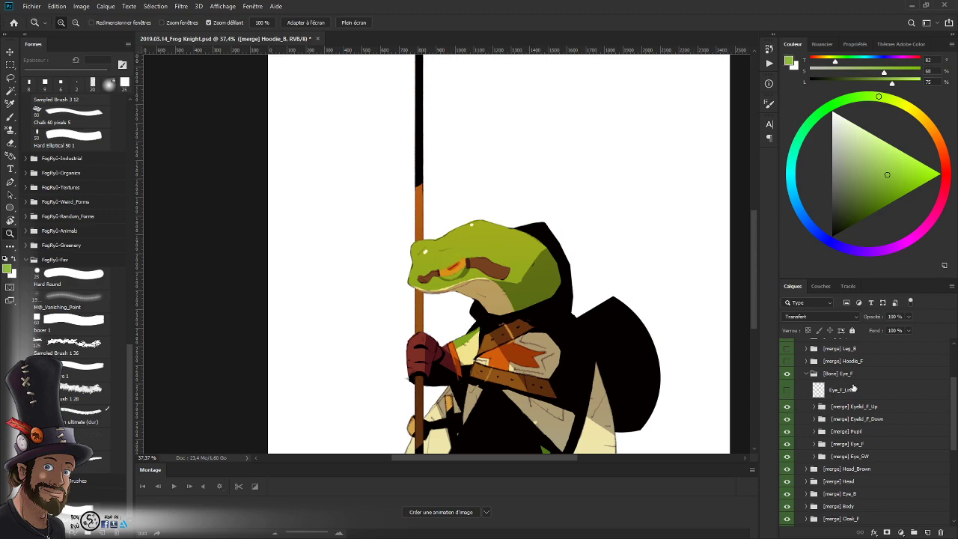
click(787, 390)
click(806, 373)
- Show the [merge] Hoodie_F and [merge] Leg_B groups one by one to check them on the whole figure
scroll(857, 390, up, 2)
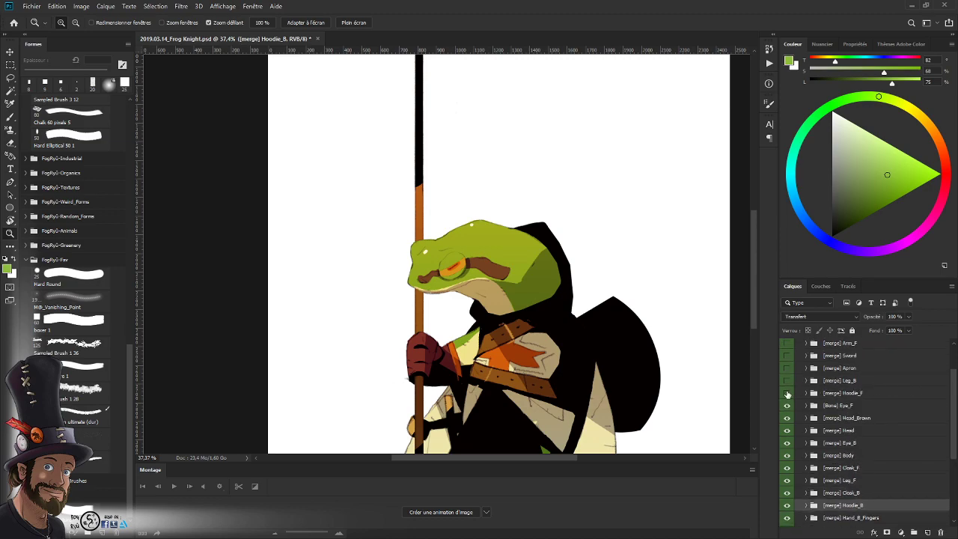
click(786, 393)
click(786, 381)
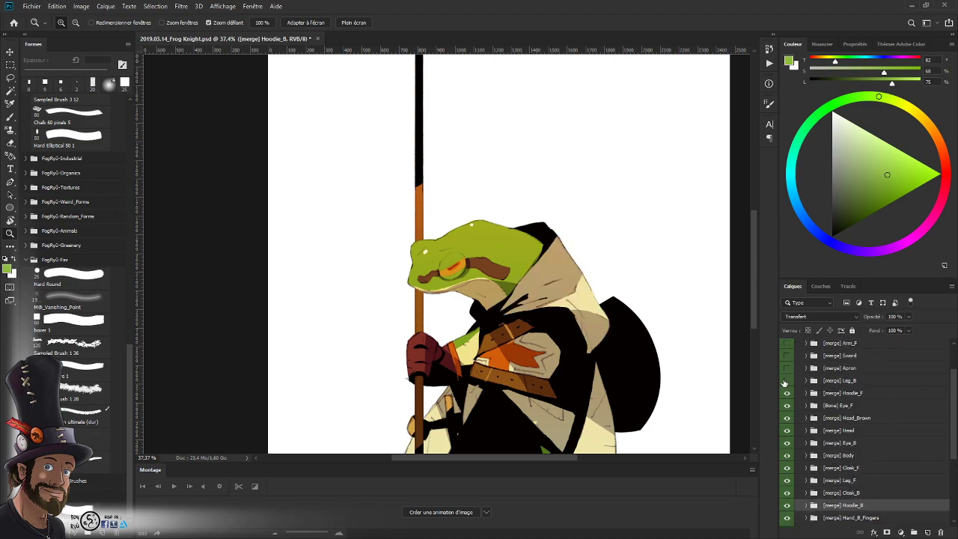
drag(636, 359, 614, 361)
drag(627, 387, 609, 346)
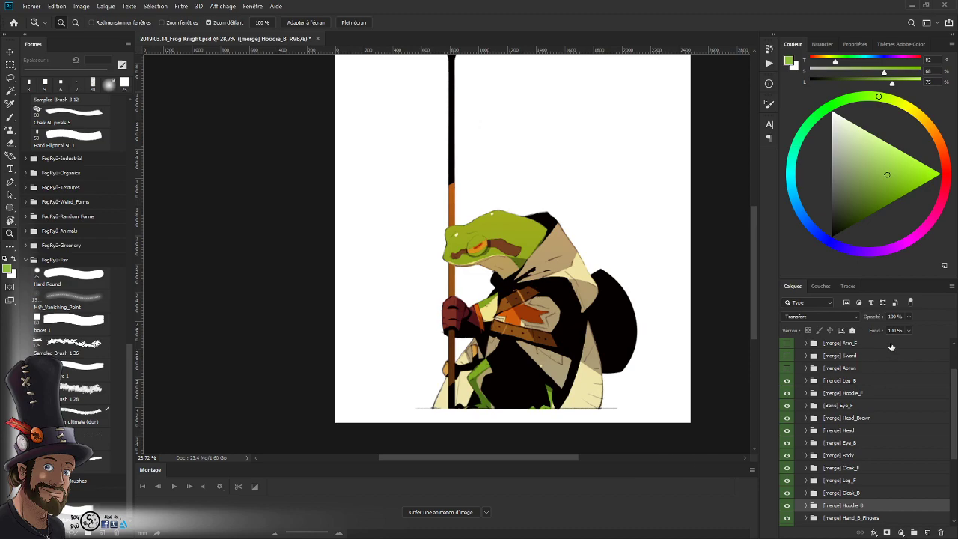
- Move the [merge] Leg_B group directly above Body, and show the [merge] Apron group
scroll(954, 384, up, 1)
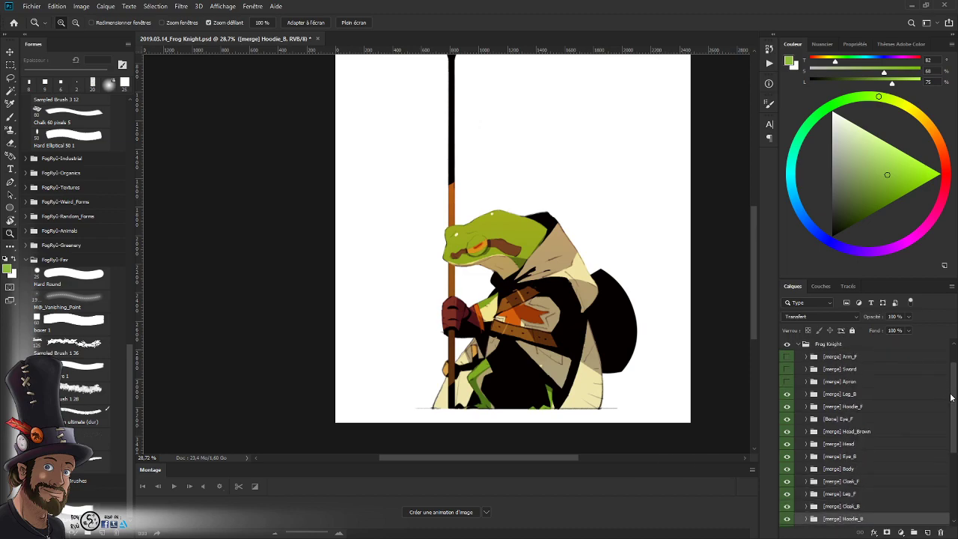
scroll(903, 385, down, 2)
drag(868, 372, 868, 440)
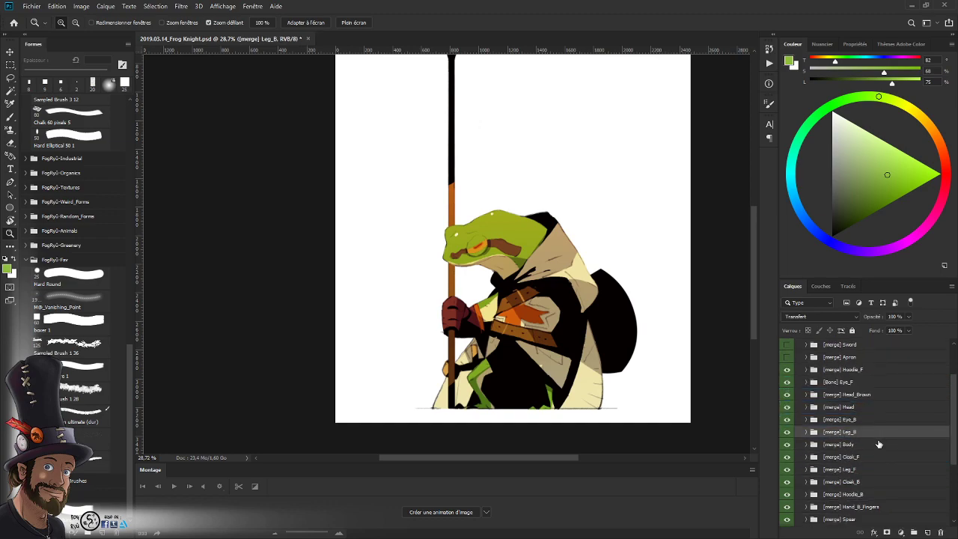
drag(956, 414, 939, 383)
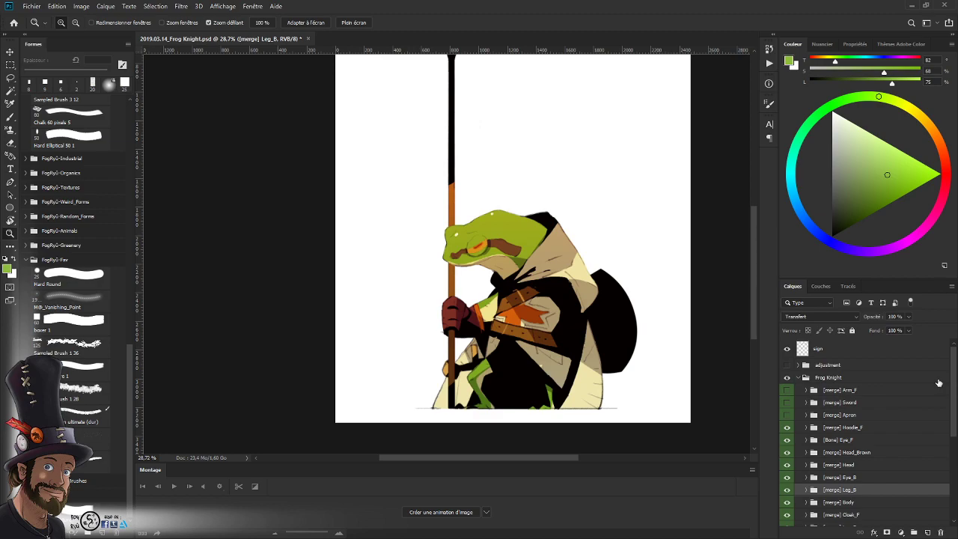
click(786, 416)
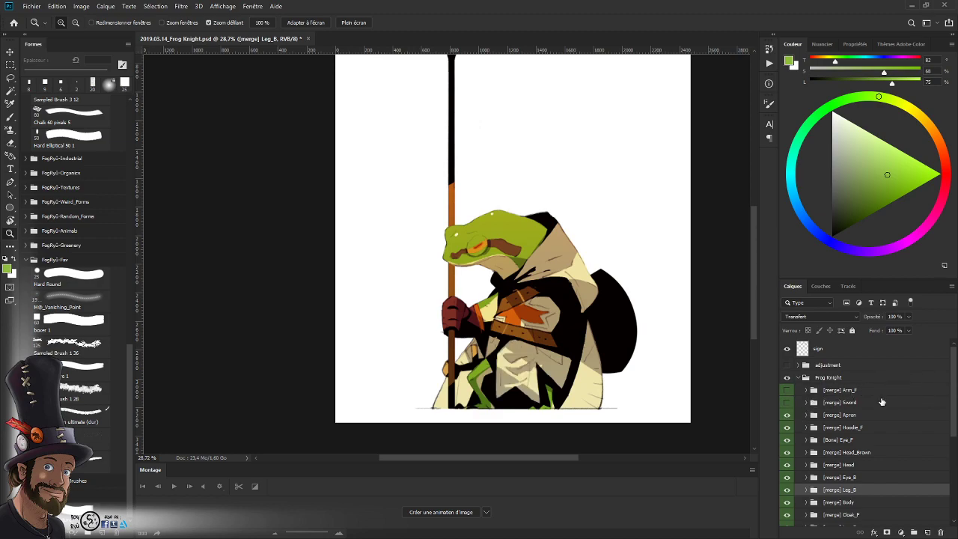
- Select the [merge] Sword and [merge] Apron groups together and move them directly above Leg_B
ctrl+click(864, 403)
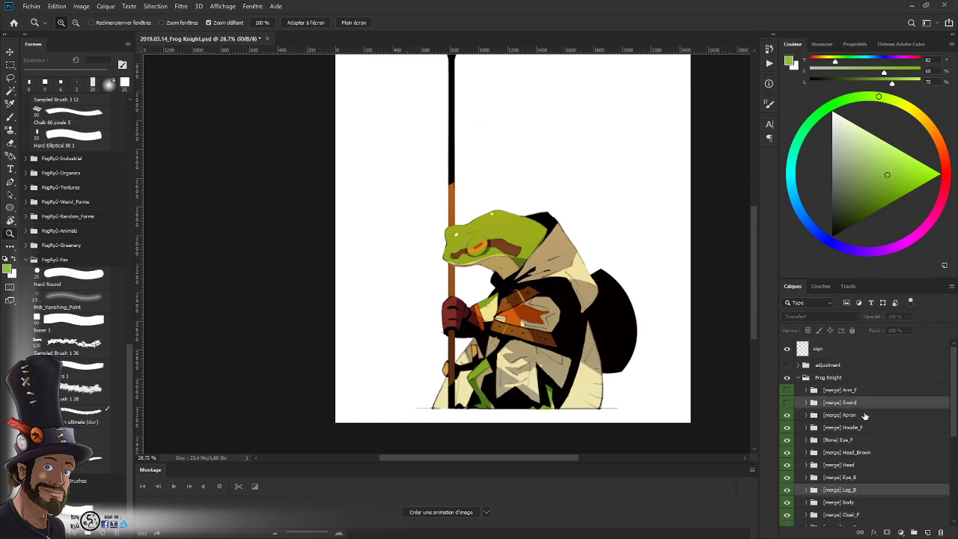
ctrl+click(863, 416)
mouse_move(871, 416)
mouse_down()
mouse_move(867, 489)
mouse_move(880, 414)
mouse_up()
click(871, 405)
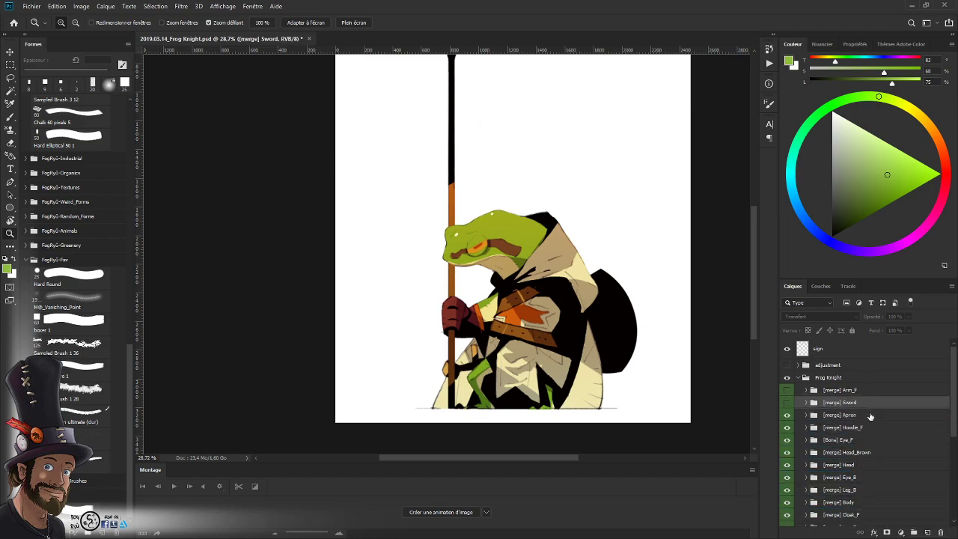
ctrl+click(870, 416)
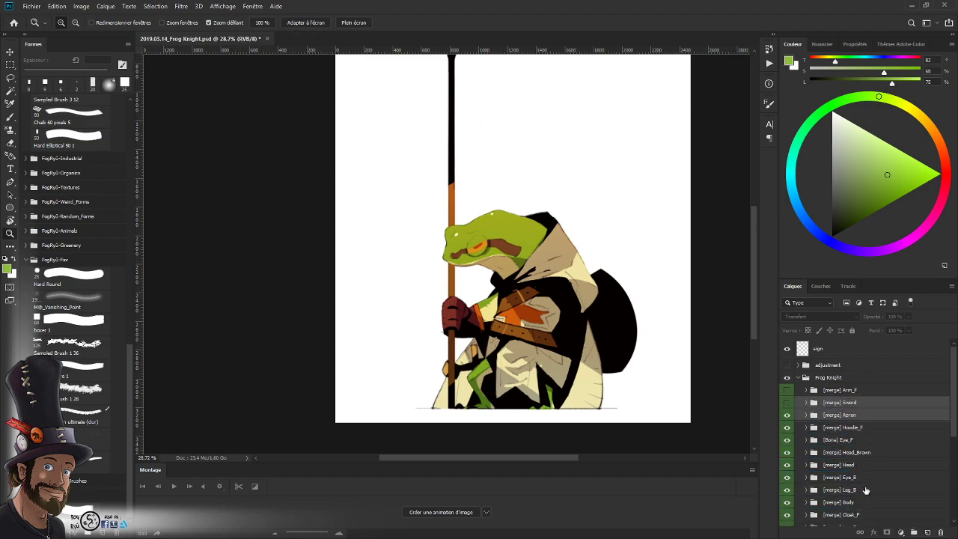
double_click(879, 416)
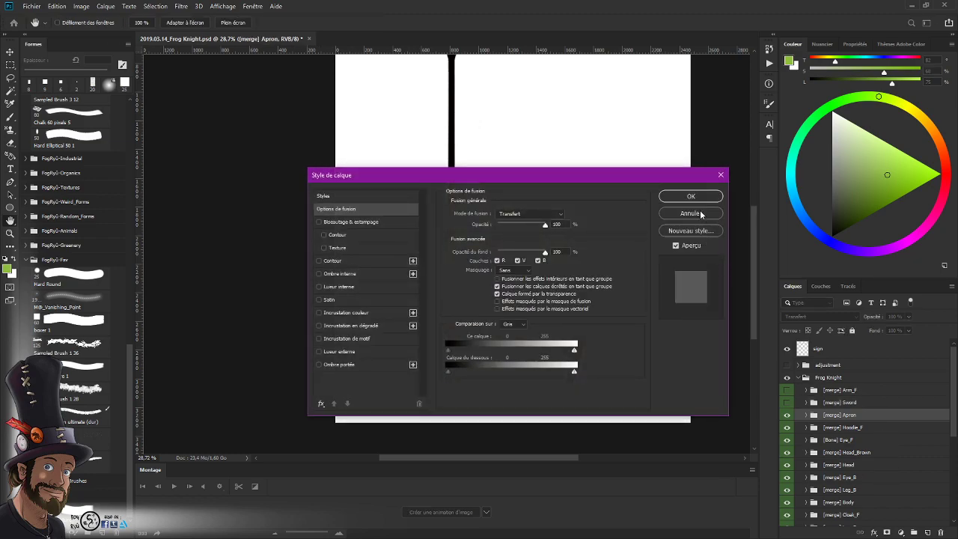
click(701, 214)
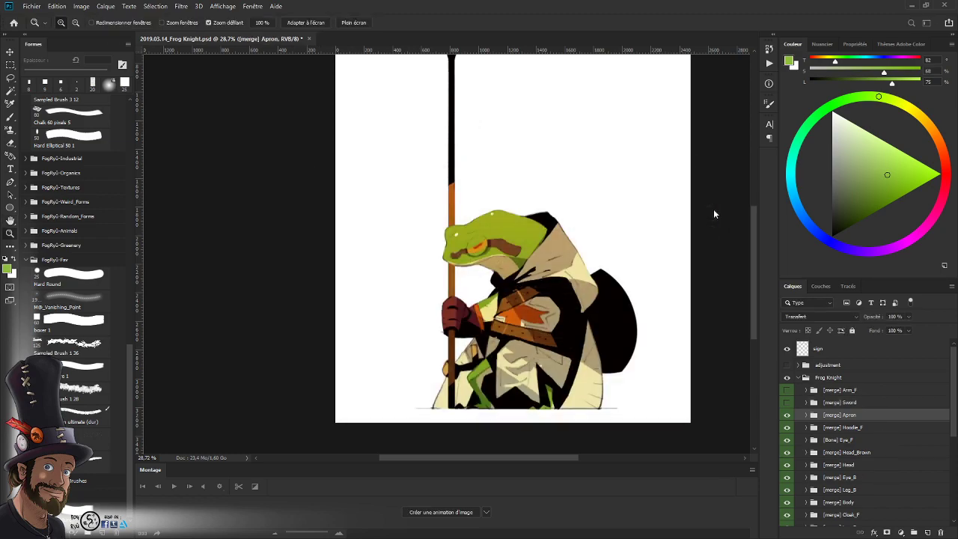
ctrl+click(861, 404)
scroll(953, 404, down, 3)
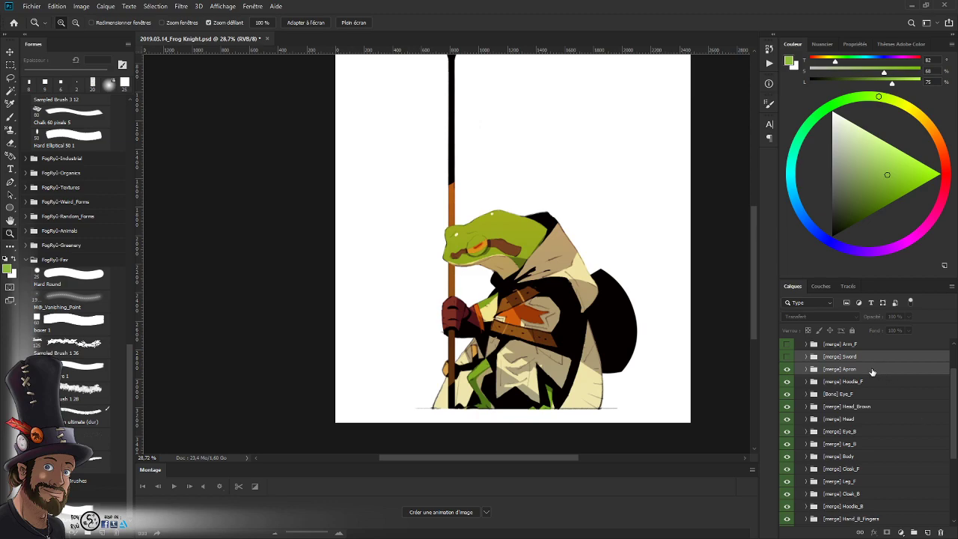
drag(872, 372, 870, 451)
key(ctrl+z)
drag(870, 372, 868, 440)
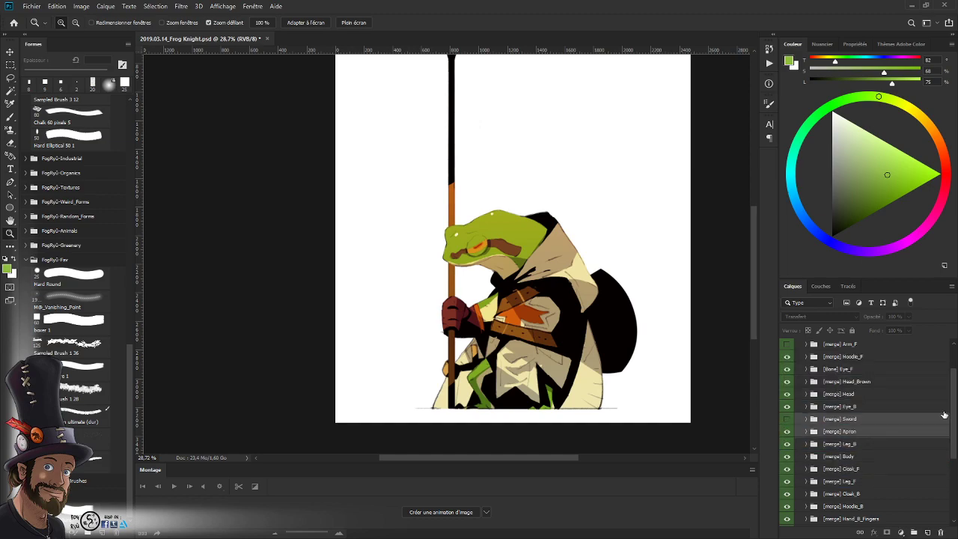
- Show the [merge] Sword and [merge] Arm_F groups and check the complete Frog Knight
click(788, 421)
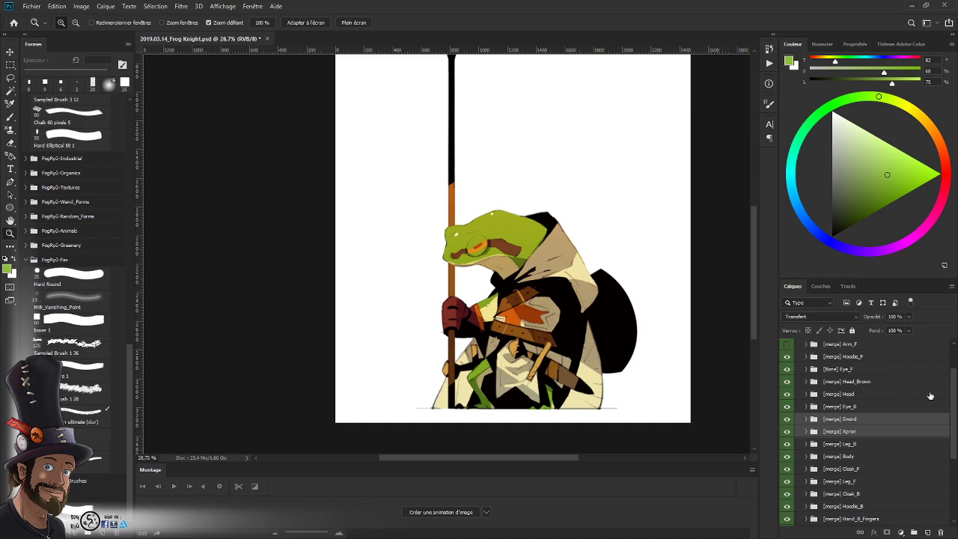
drag(954, 406, 955, 378)
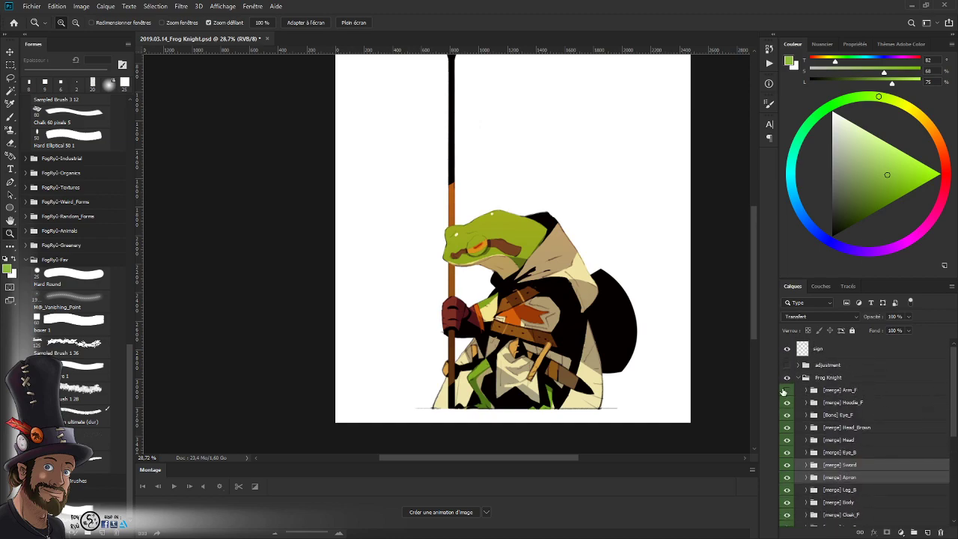
click(786, 390)
mouse_move(607, 299)
mouse_down()
mouse_move(568, 365)
mouse_move(557, 364)
mouse_move(572, 362)
mouse_move(549, 370)
mouse_up()
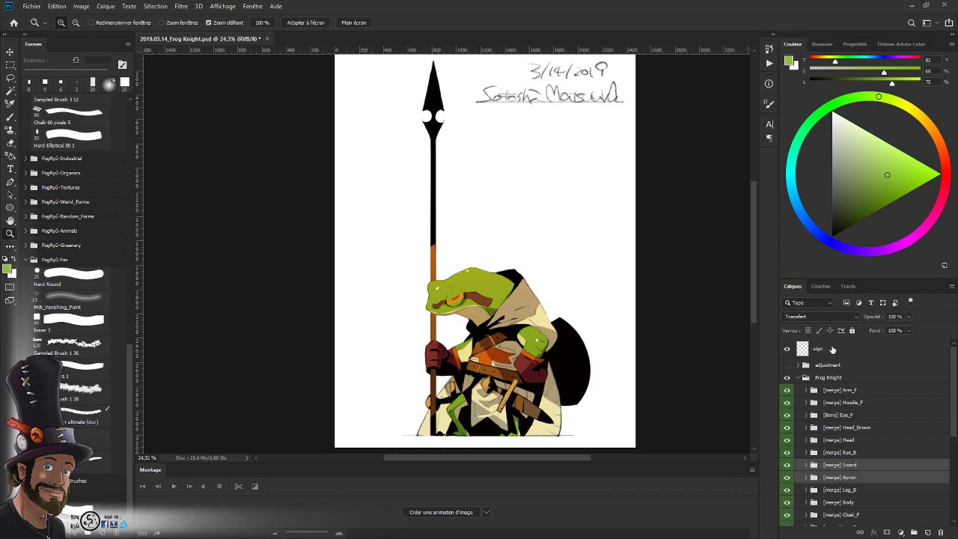
- Rename the adjustment group as [ignore] adjustment
double_click(827, 364)
click(816, 365)
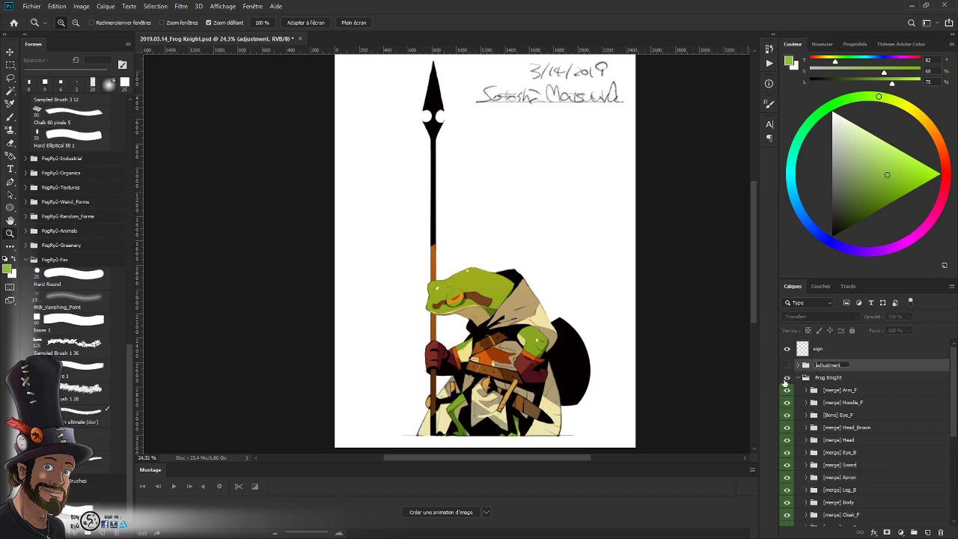
text([Ignore])
key(Return)
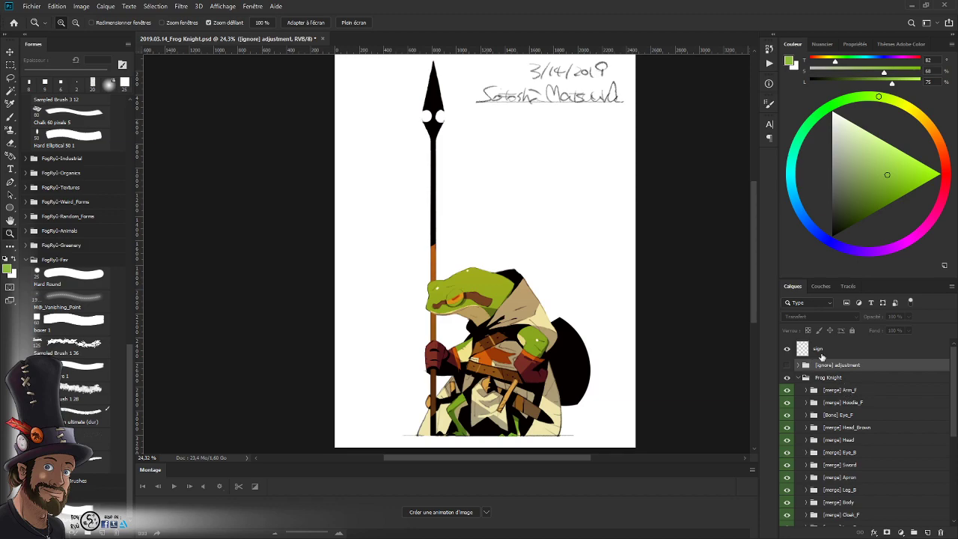
- Toggle the Frog Knight group off and on to check it, and rename it [Skin] Frog Knight
click(786, 378)
click(787, 381)
drag(954, 383, 953, 380)
scroll(954, 380, down, 3)
scroll(928, 372, up, 4)
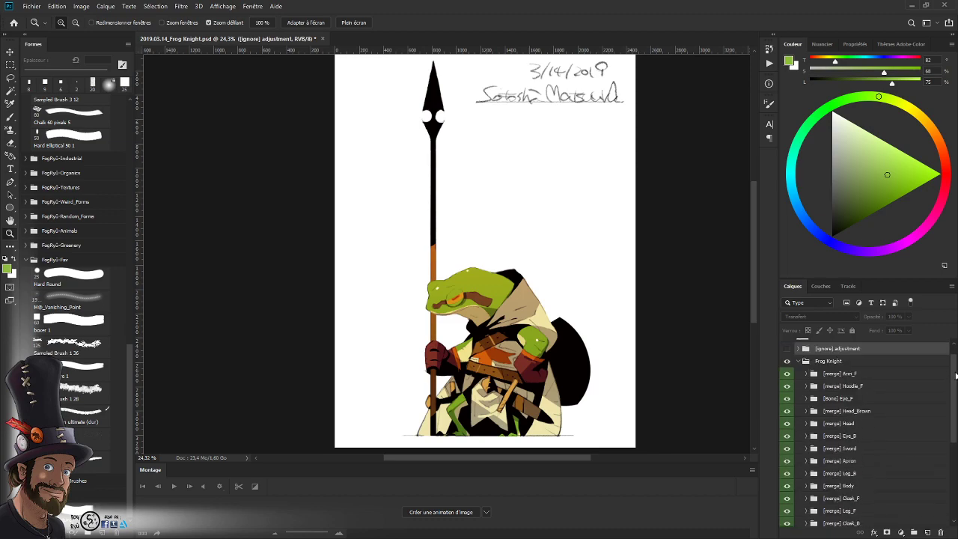
double_click(828, 378)
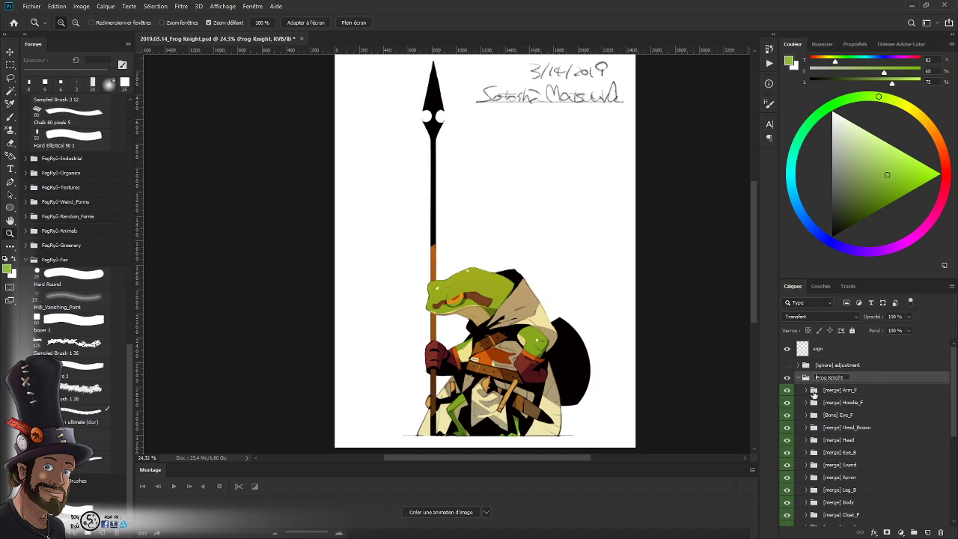
key(Home)
text([Skin])
key(Return)
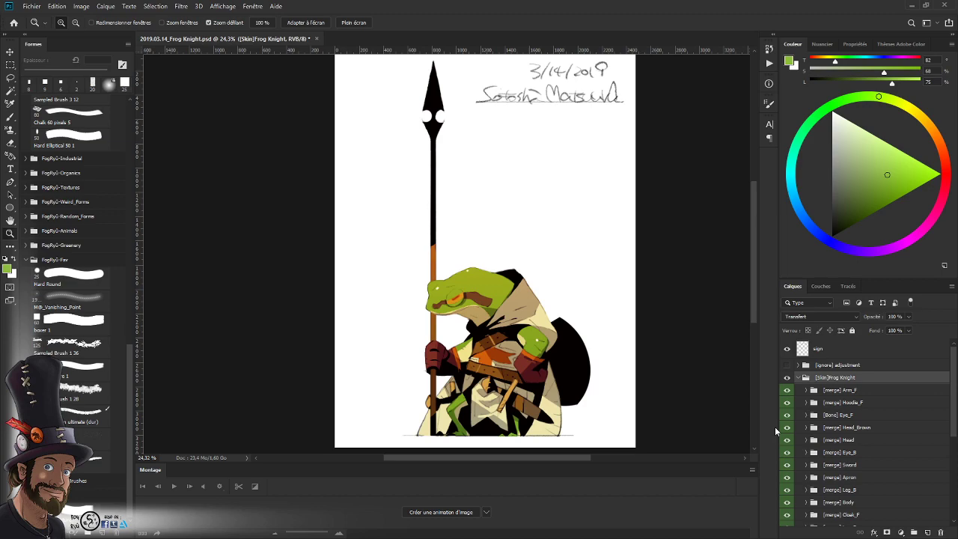
double_click(831, 378)
click(833, 378)
key(Return)
- Toggle the [Skin] Frog Knight group and the sign layer off and on to check them, and collapse the group
click(786, 377)
click(786, 377)
click(786, 348)
click(786, 349)
drag(954, 387, 904, 365)
click(796, 378)
- Duplicate the [ignore] adjustment group directly below [Skin] Frog Knight and show the copy
click(853, 366)
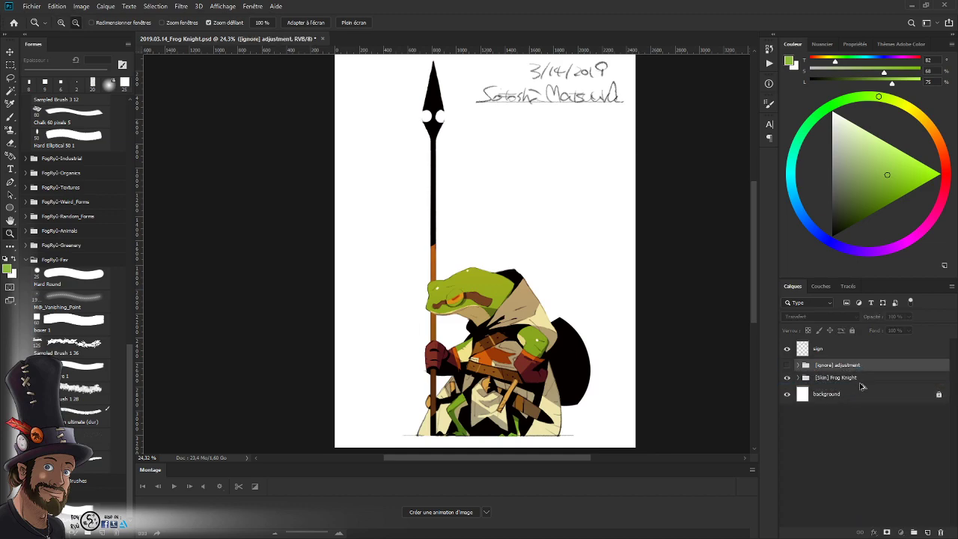
drag(860, 386, 864, 387)
click(786, 390)
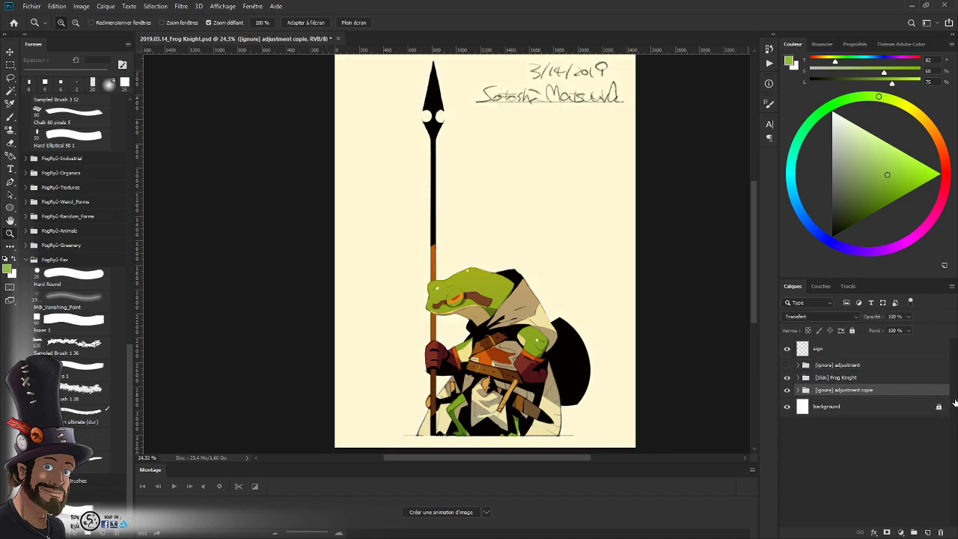
- Expand the duplicated adjustment group and move the background layer into it, below all its other layers
click(787, 406)
click(797, 390)
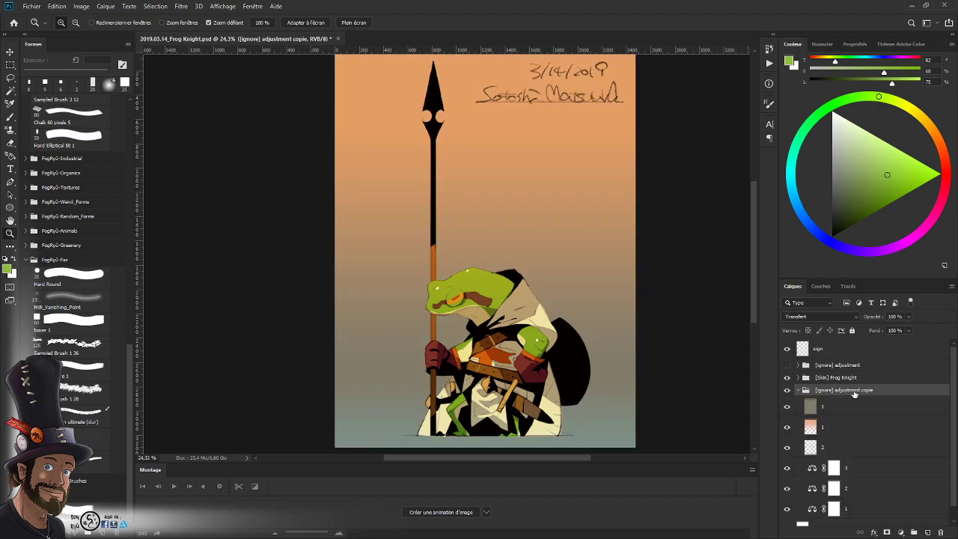
drag(952, 404, 954, 454)
click(788, 515)
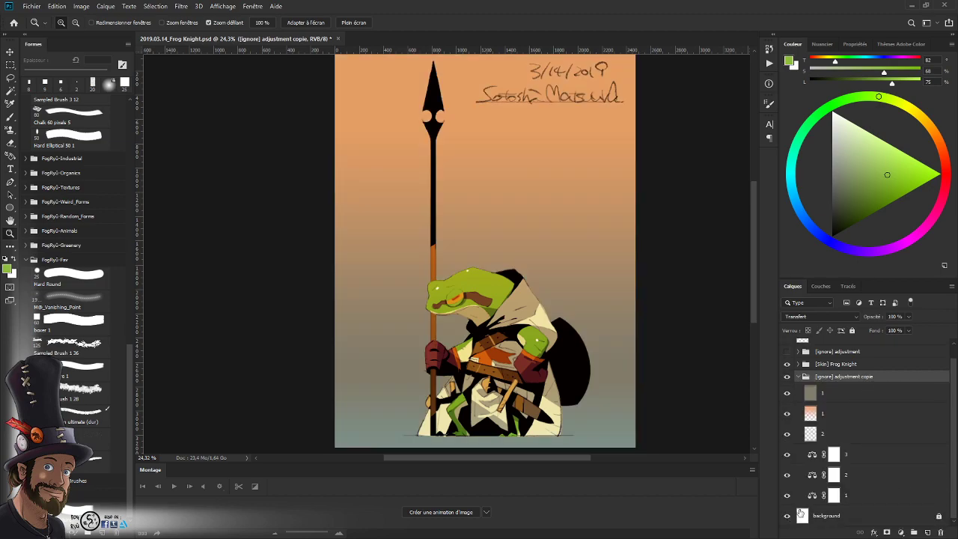
drag(835, 516, 840, 506)
- Clip the three adjustment layers and the three colour layers of the duplicated group to the background layer
alt+click(838, 505)
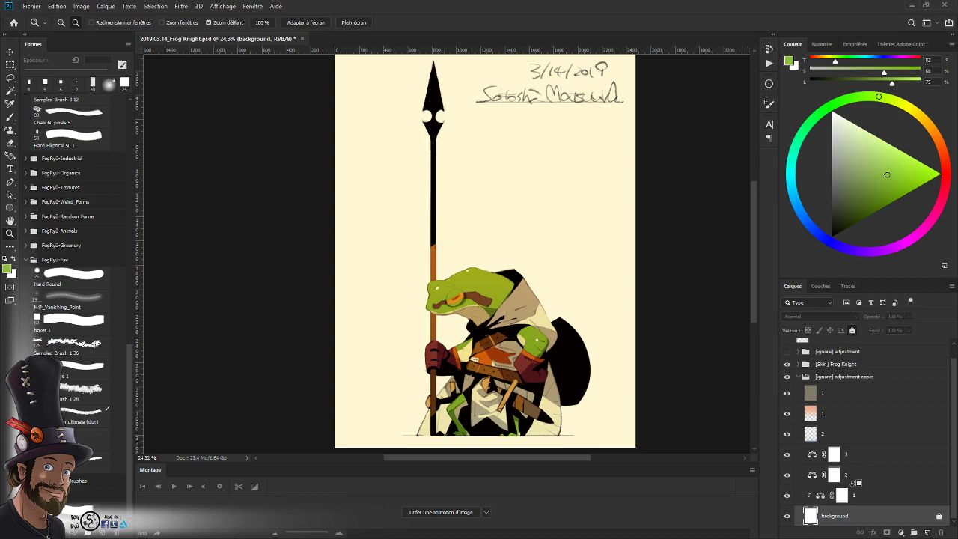
alt+click(858, 472)
click(858, 470)
alt+click(859, 464)
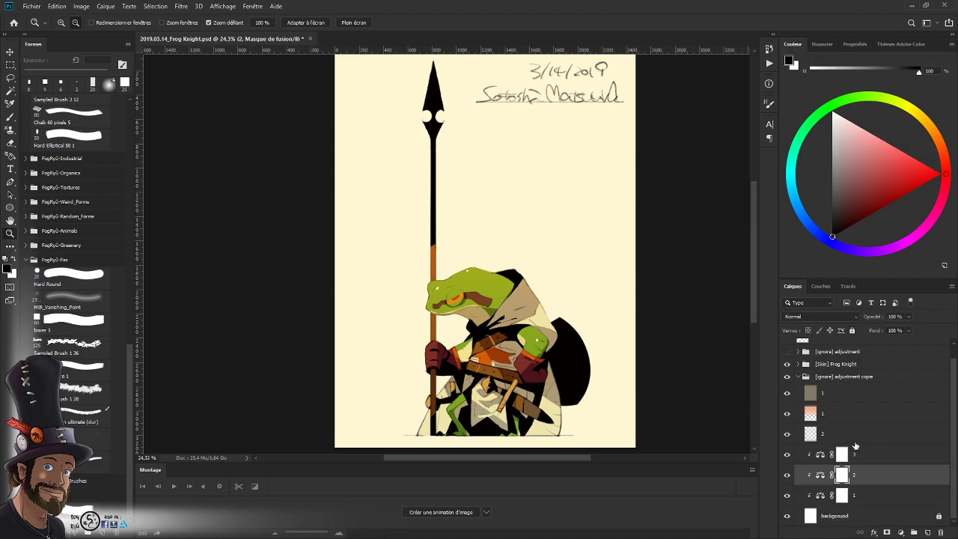
alt+click(854, 442)
alt+click(842, 423)
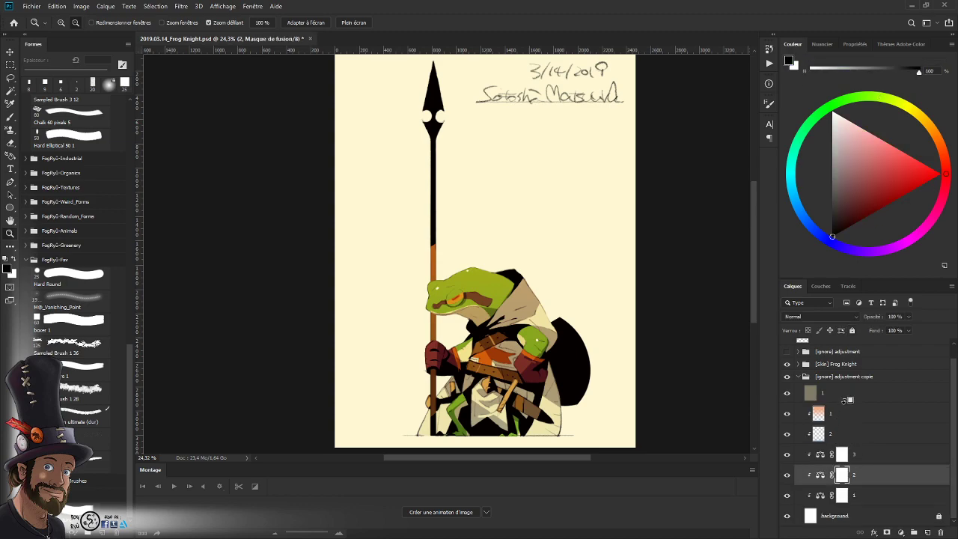
alt+click(846, 403)
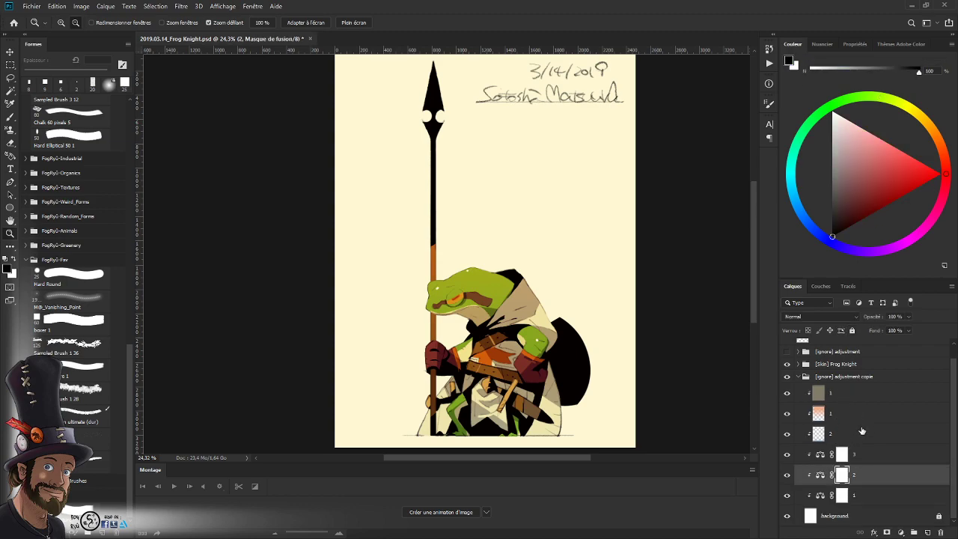
- Rename the duplicated adjustment group as [merge] background
double_click(835, 516)
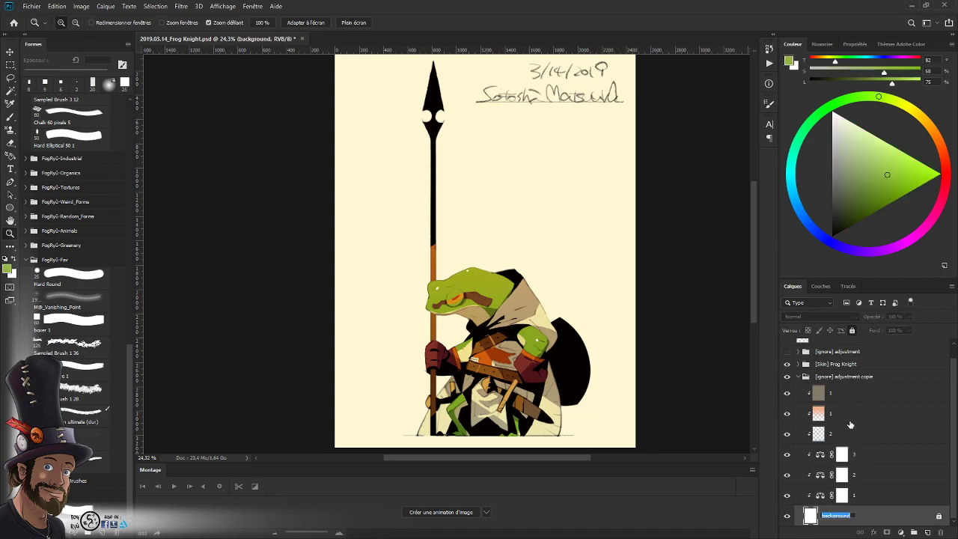
double_click(841, 377)
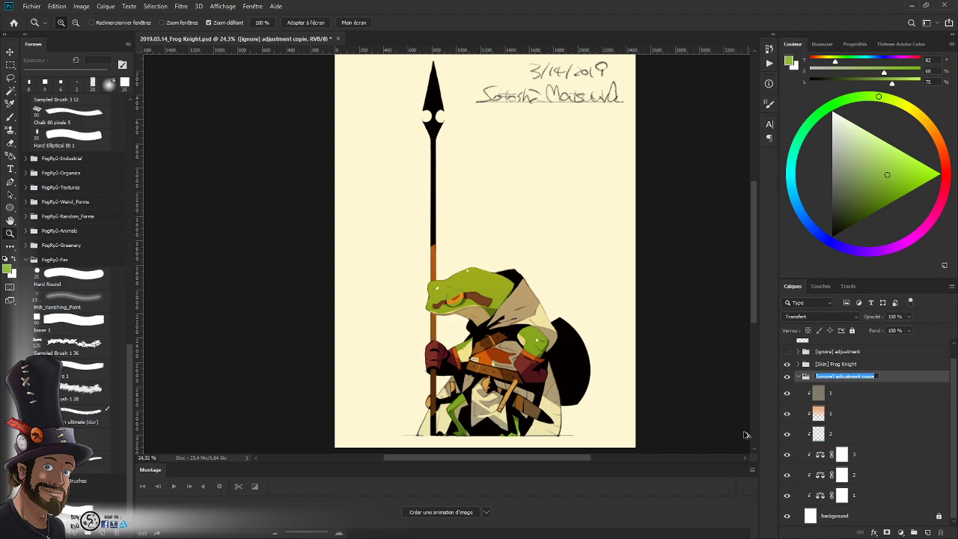
text(Fr)
text(erge])
text( background)
key(Return)
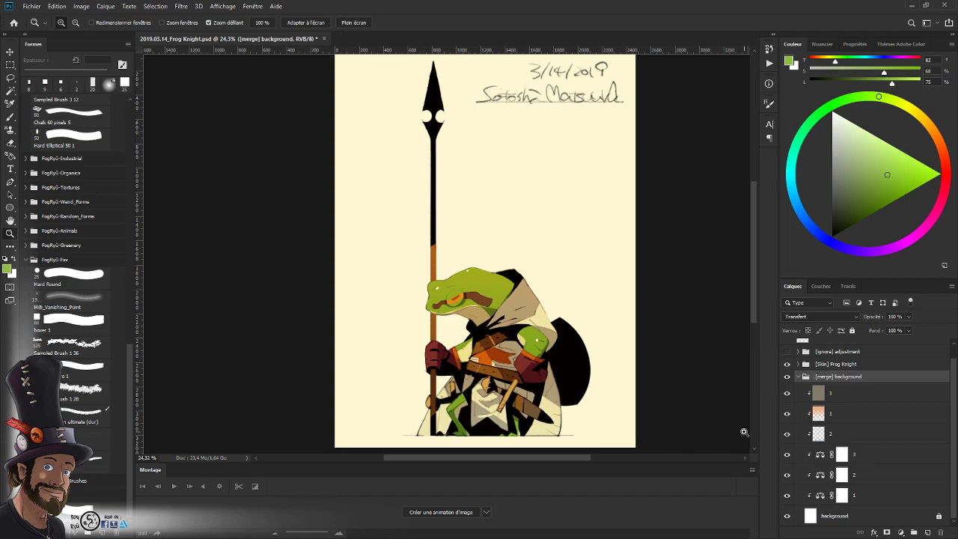
- Collapse the [merge] background group and give it the green colour label
click(799, 377)
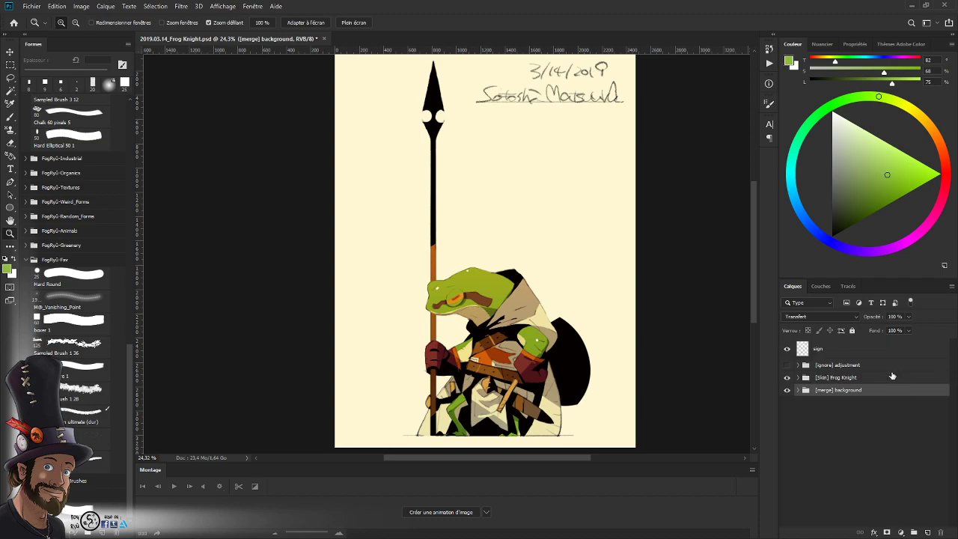
right_click(861, 393)
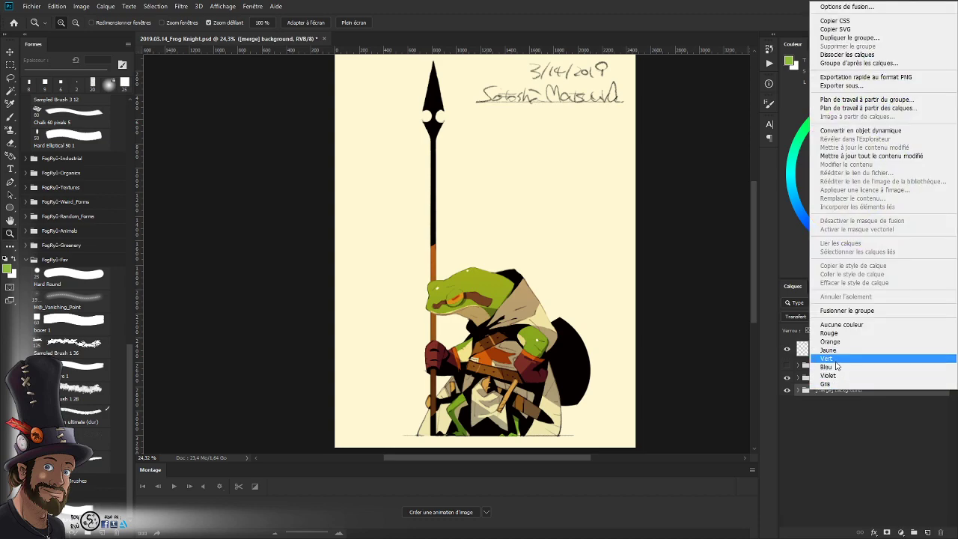
click(837, 364)
- Compare the whole artwork with the reference image of the Frog Knight and inspect the contents of the [merge] background group
drag(579, 283, 550, 382)
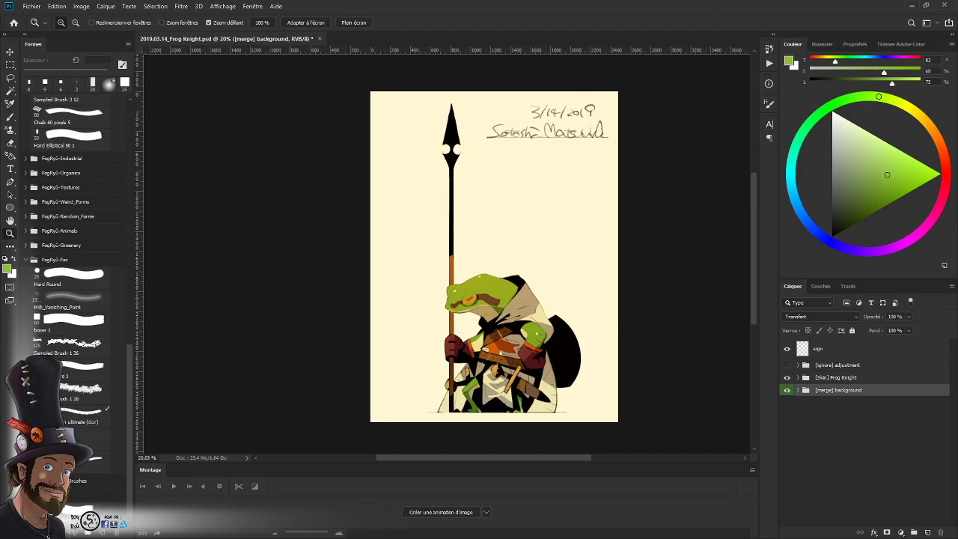
drag(0, 266, 212, 35)
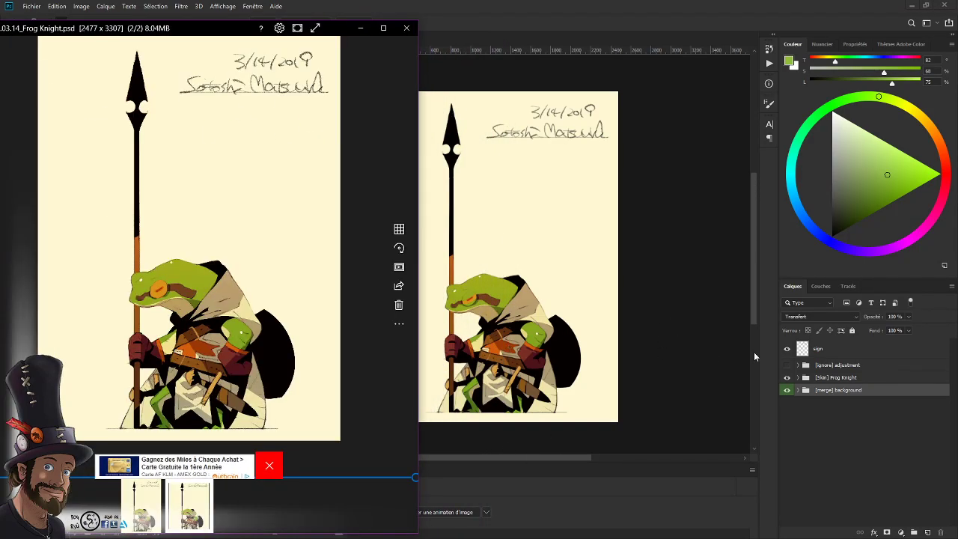
click(360, 28)
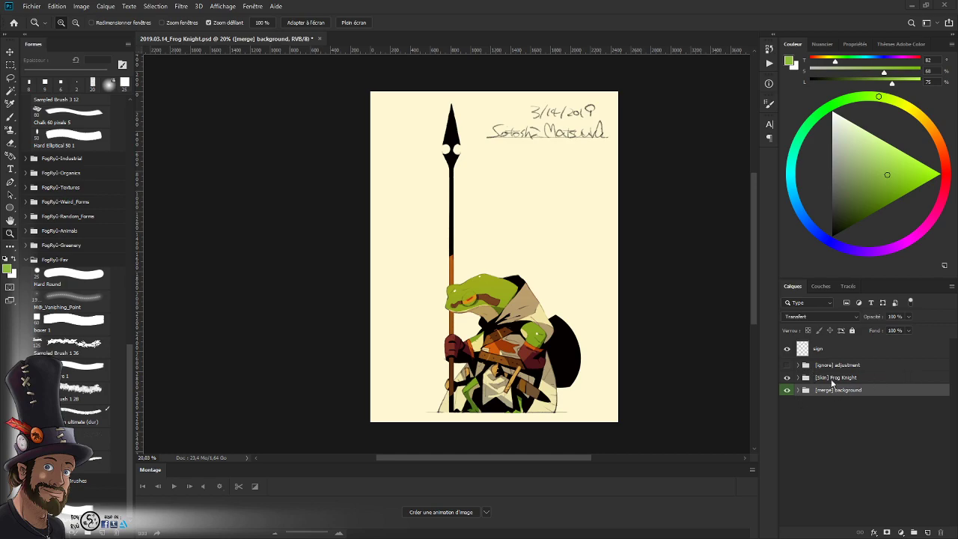
click(798, 391)
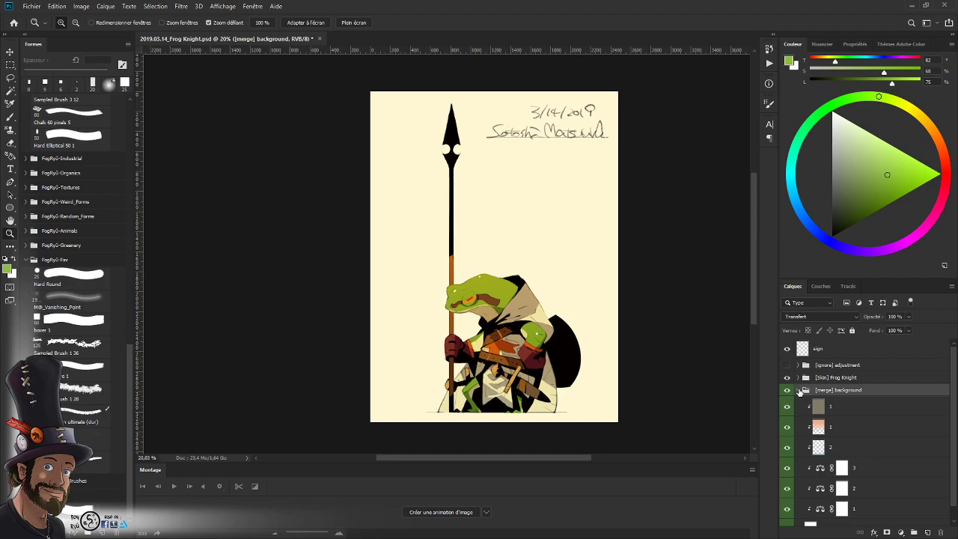
double_click(799, 392)
click(704, 213)
click(798, 391)
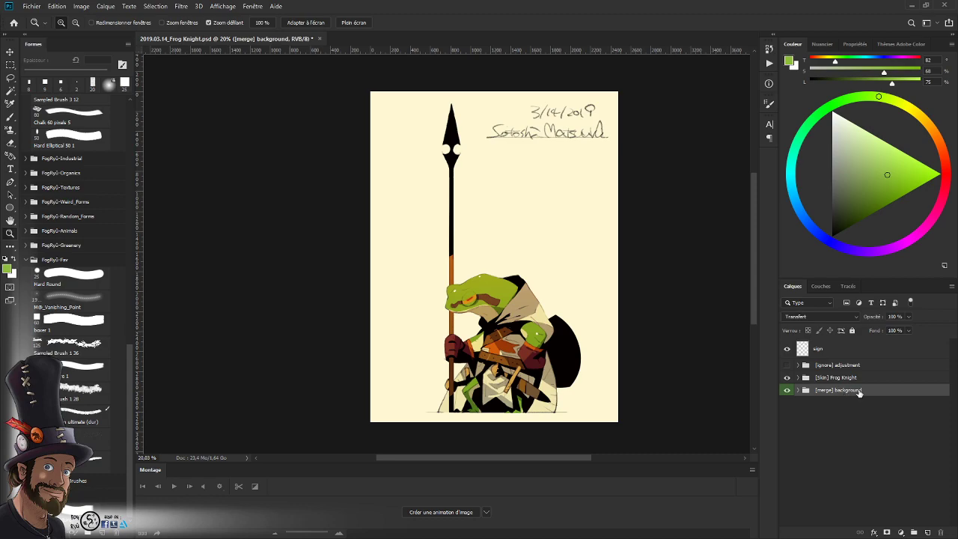
- Rename the background group as [merge] Background
double_click(838, 392)
text(B)
key(Return)
- Expand [Skin] Frog Knight and check the sign layer, Shield and Cloak_Side_B by switching each one's visibility off and on
click(798, 378)
mouse_move(952, 389)
mouse_down()
mouse_move(953, 401)
mouse_move(953, 388)
mouse_up()
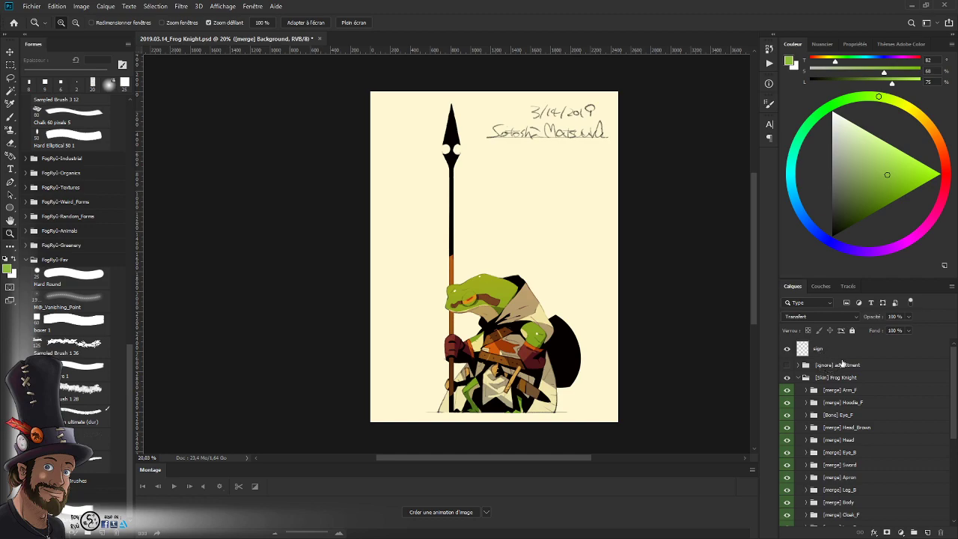
click(786, 350)
click(786, 350)
drag(953, 386, 952, 467)
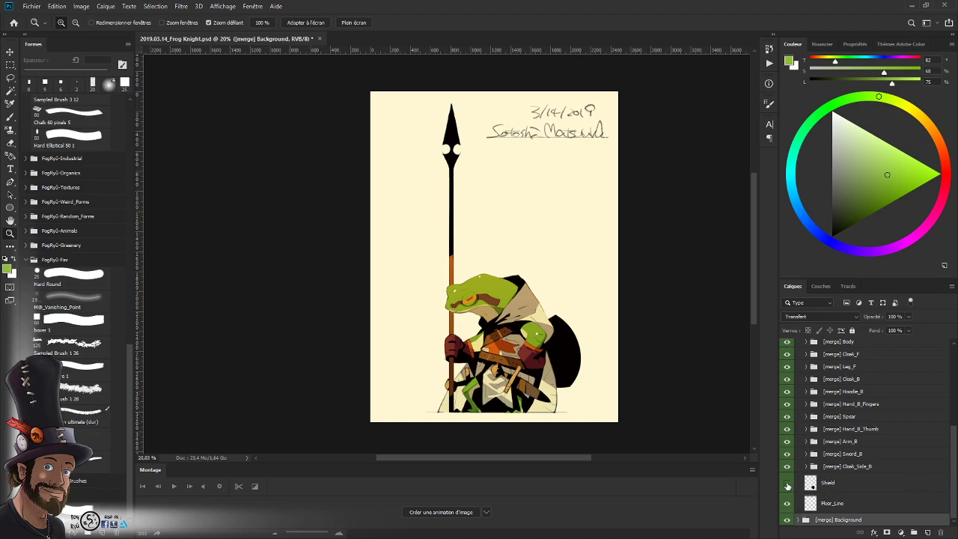
click(786, 482)
click(786, 484)
drag(953, 473, 954, 456)
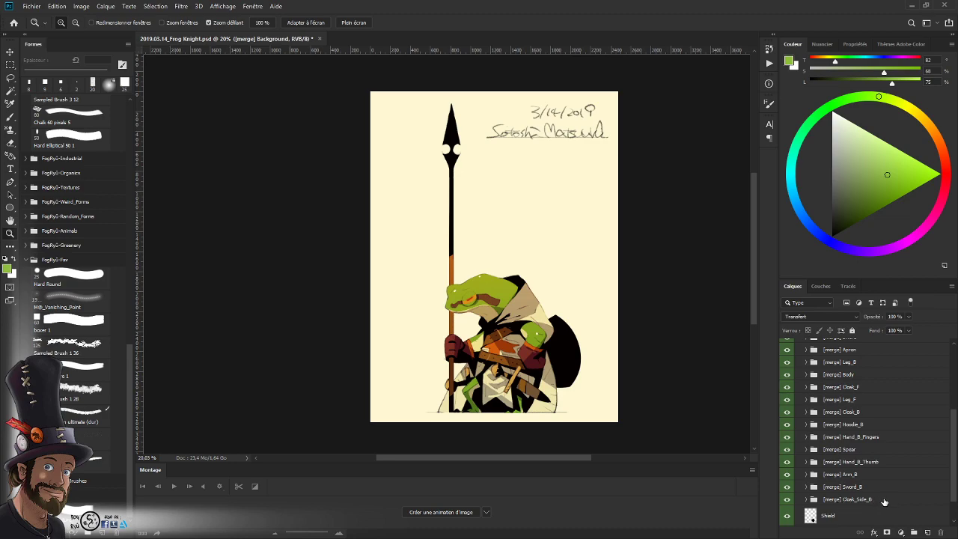
click(787, 499)
click(787, 499)
- Hide the rearmost parts one by one from Floor_Line up to Hand_B_Thumb, checking Sword_B and Arm_B by toggling them
scroll(805, 506, down, 1)
click(787, 508)
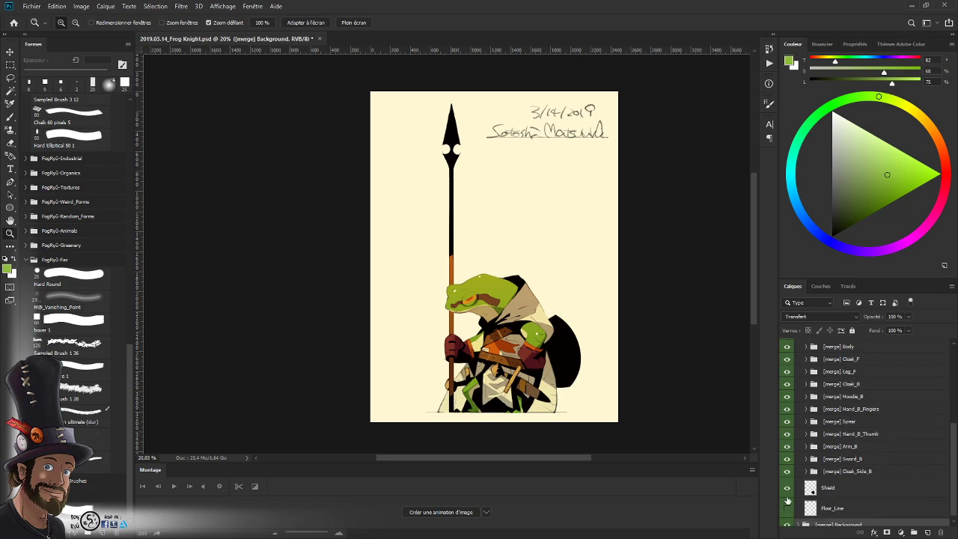
click(787, 487)
click(787, 470)
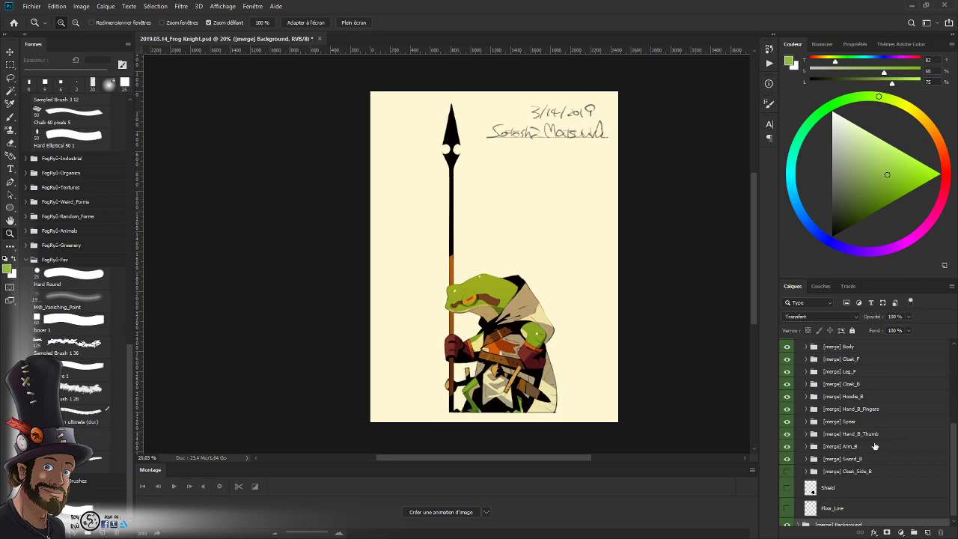
click(786, 459)
click(786, 458)
click(786, 459)
click(786, 446)
click(786, 447)
click(787, 446)
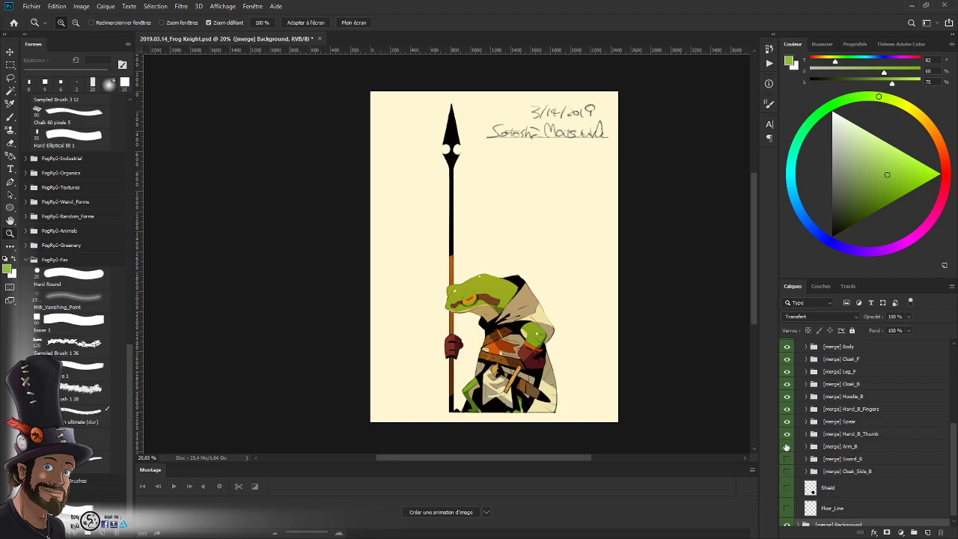
click(787, 447)
click(787, 446)
- Toggle Spear and Hand_B_Fingers to check them, and hide both along with Hoodie_B
click(787, 423)
click(786, 423)
click(786, 422)
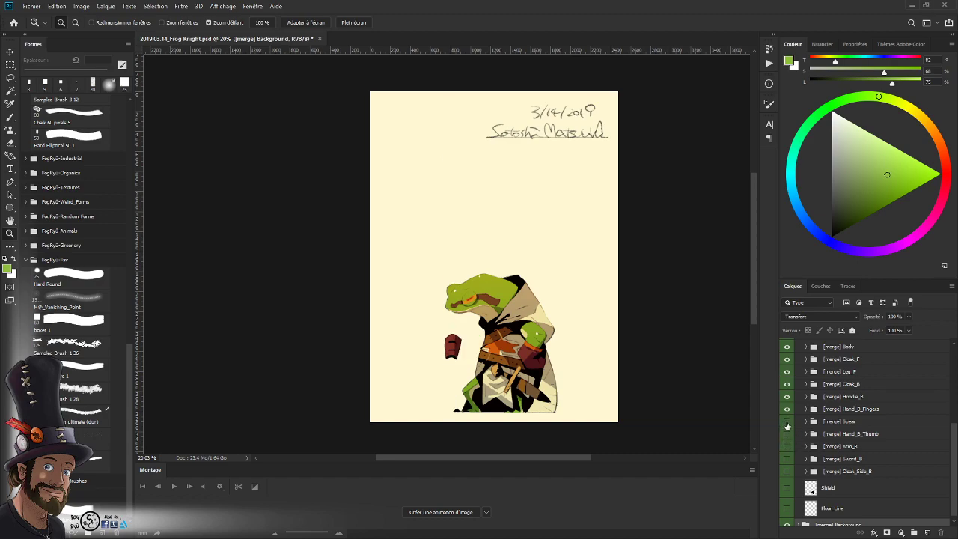
click(786, 422)
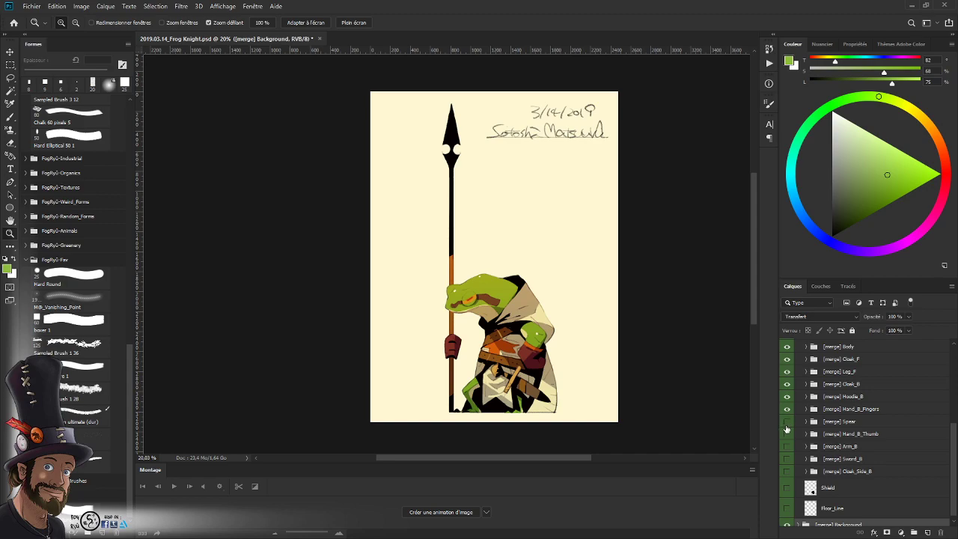
click(786, 423)
click(786, 410)
click(786, 409)
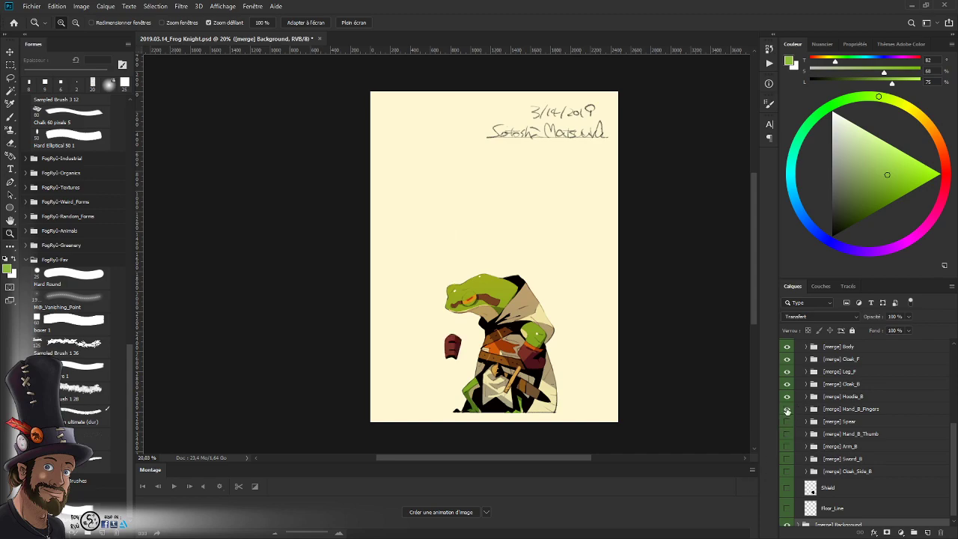
click(786, 410)
click(786, 397)
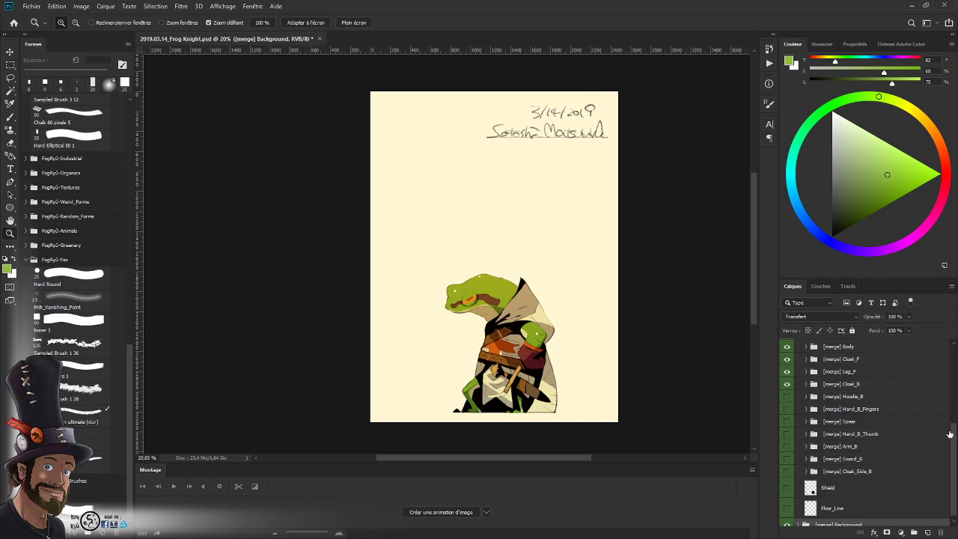
- Toggle Cloak_B to check its position behind the legs, and hide it together with Leg_F
scroll(952, 442, up, 3)
click(787, 431)
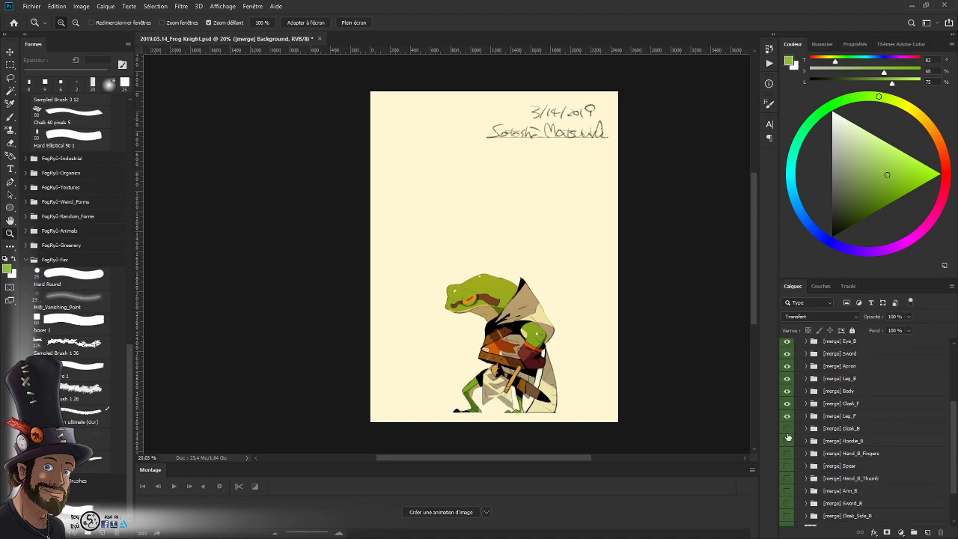
click(786, 431)
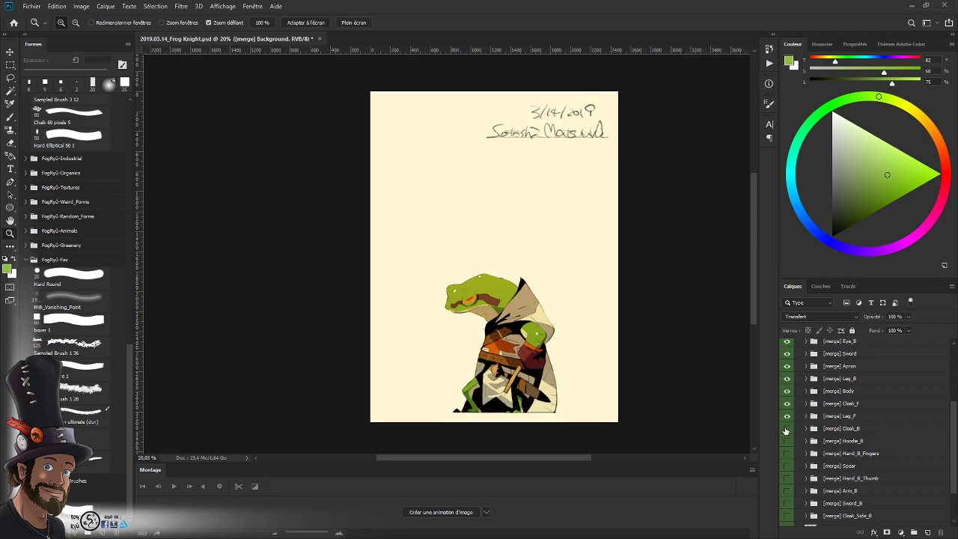
click(786, 431)
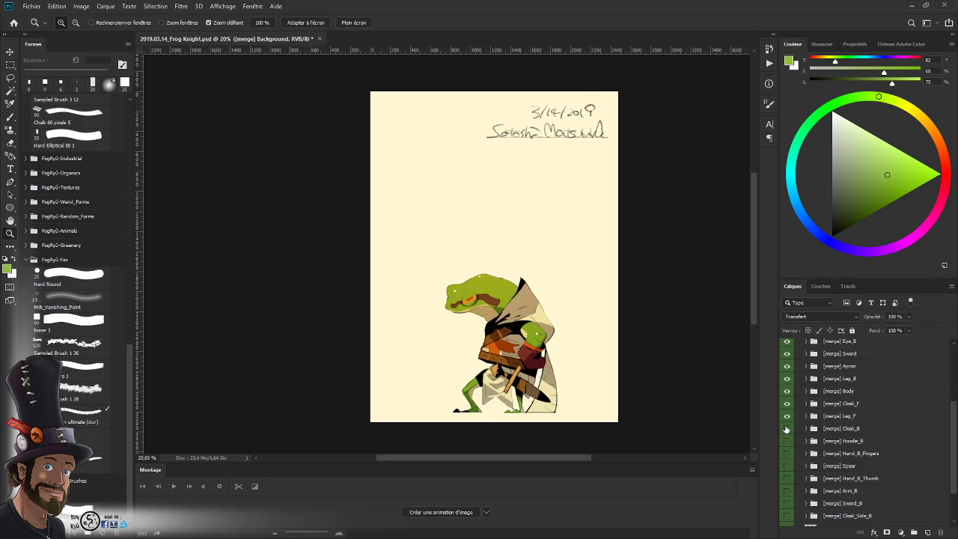
click(786, 428)
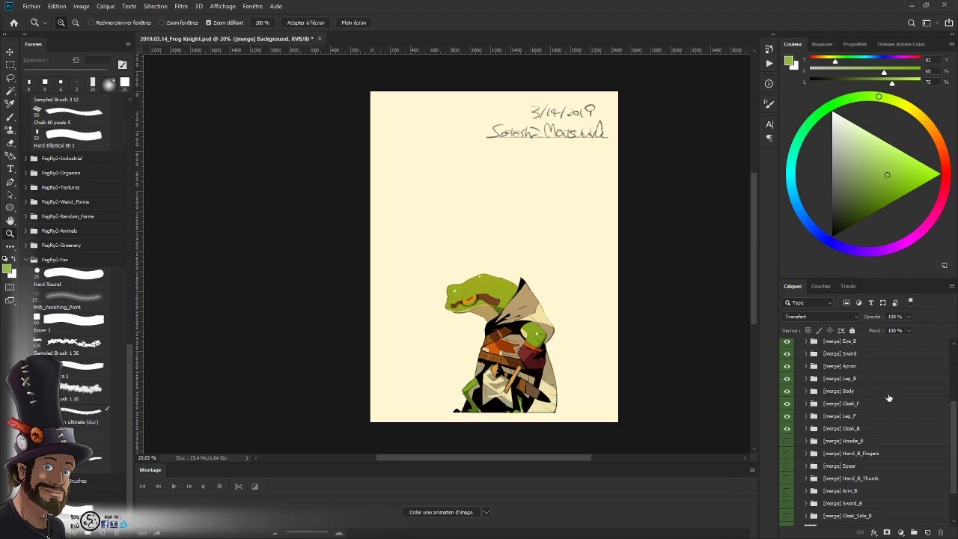
click(786, 429)
click(786, 416)
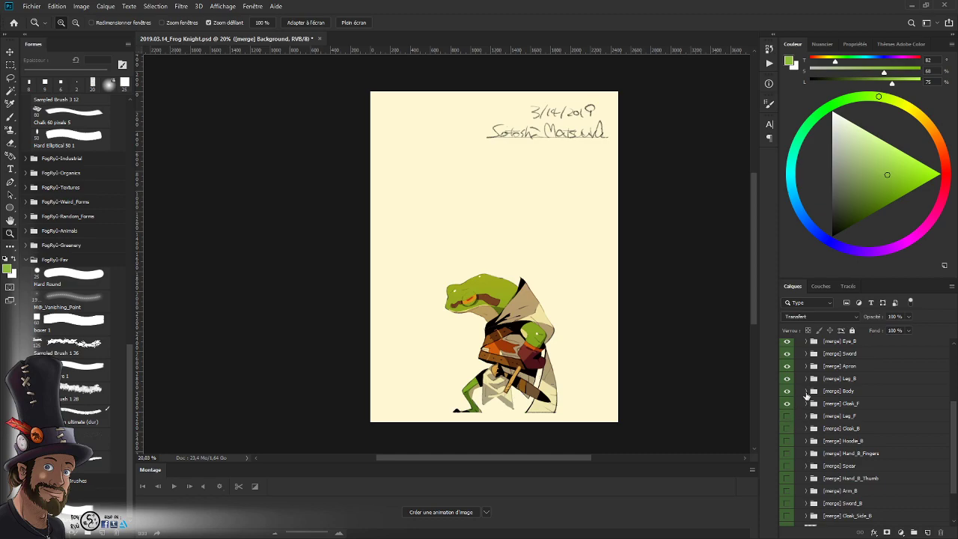
- Check Cloak_F, show Leg_F again and move the [merge] Leg_B group directly below [merge] Leg_F
scroll(941, 404, up, 2)
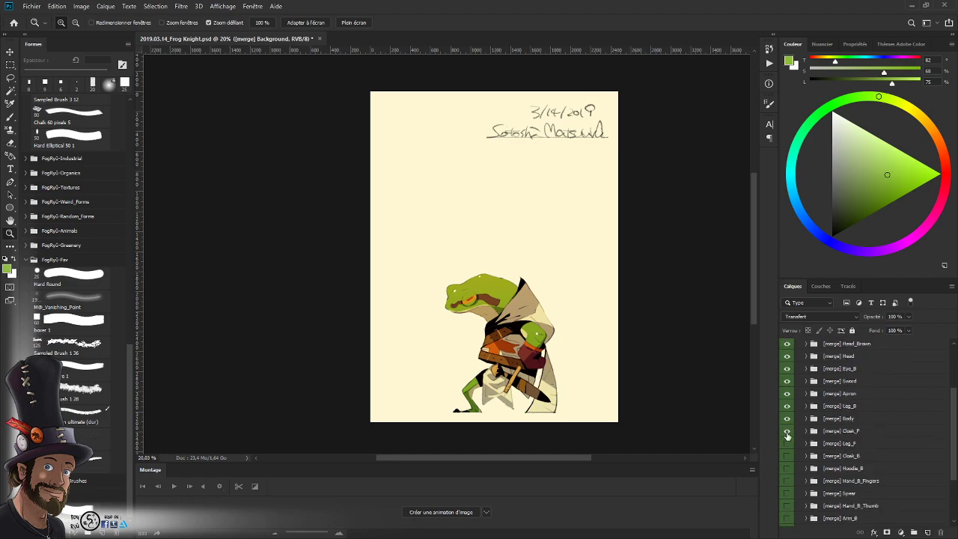
click(786, 432)
click(787, 432)
click(786, 444)
click(862, 406)
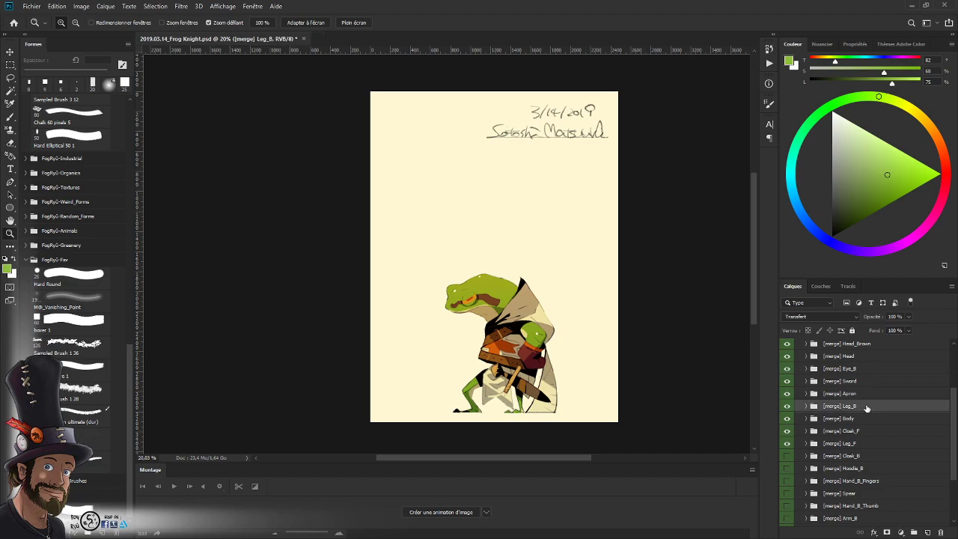
drag(866, 407, 872, 447)
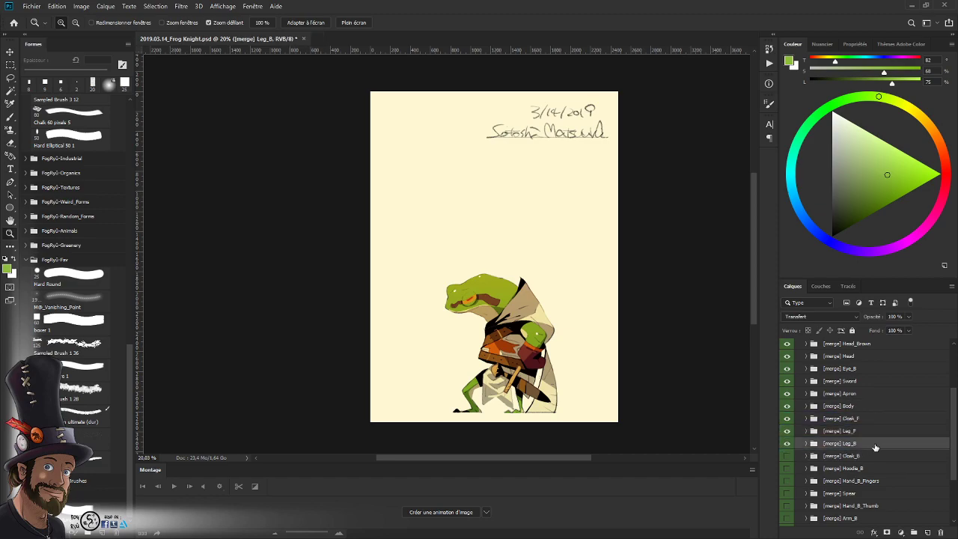
- Check the middle parts by hiding both legs, Cloak_F, Body, Apron, Sword and Eye_B in turn
click(787, 431)
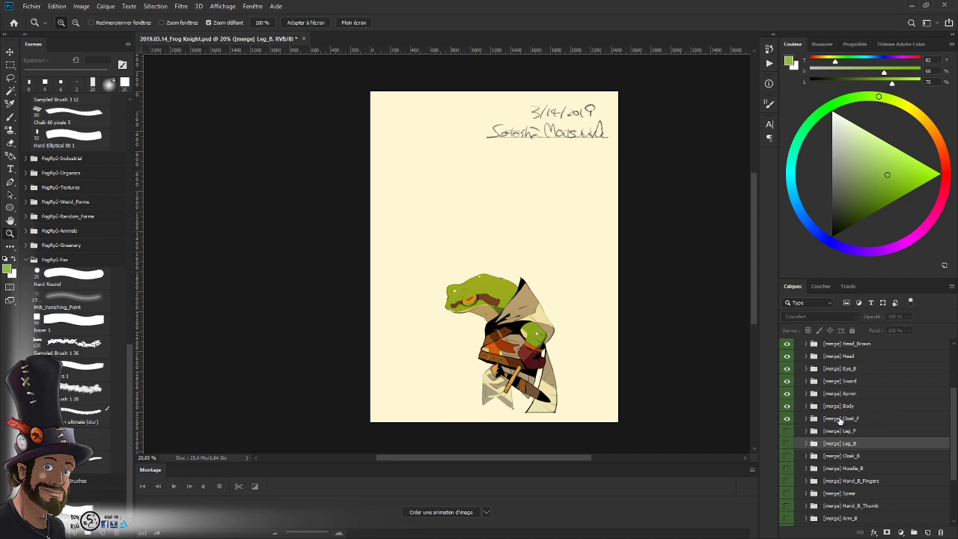
click(787, 420)
click(786, 420)
click(786, 420)
click(786, 406)
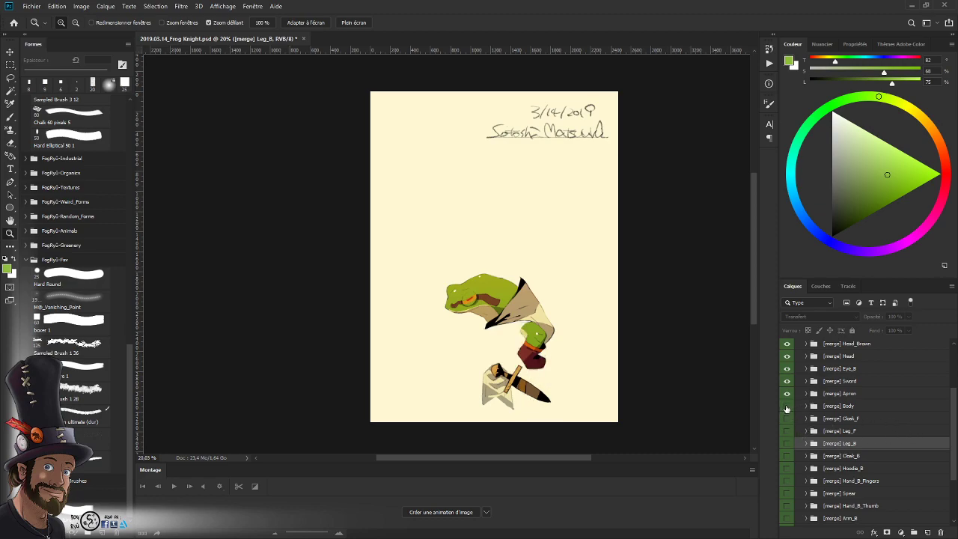
click(787, 394)
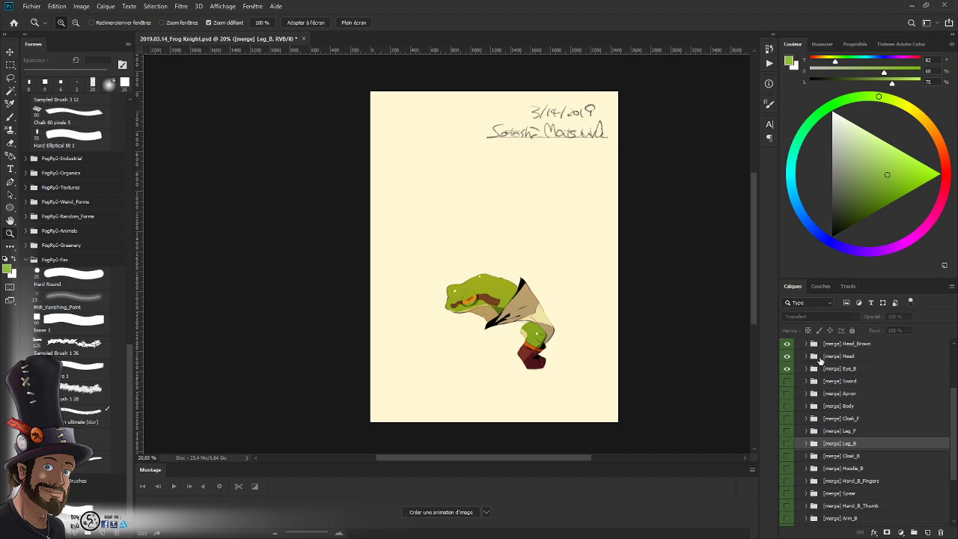
click(787, 368)
- Check the front parts by hiding the head groups, Hoodie_F and Arm_F, and inspect the contents of [Bone] Eye_F
drag(954, 417, 954, 371)
click(786, 439)
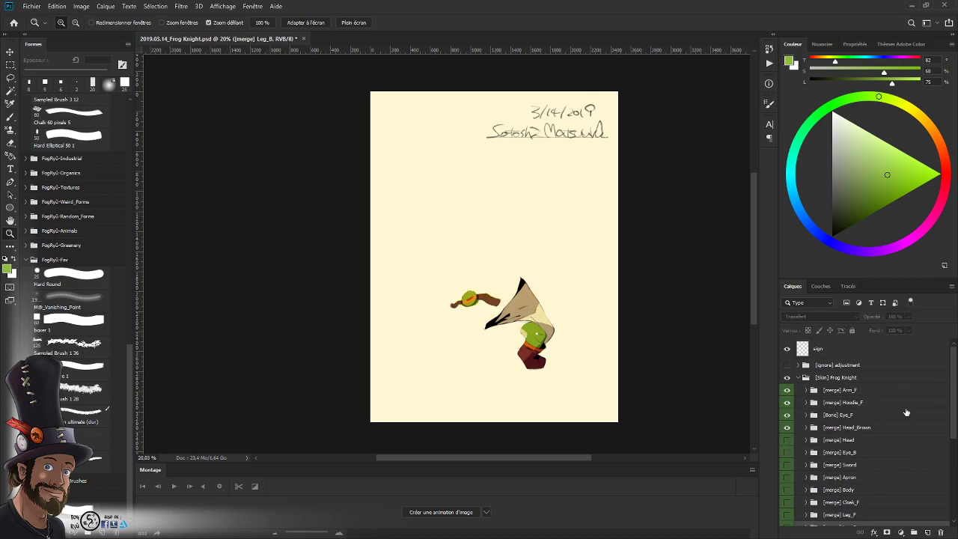
click(787, 428)
click(787, 415)
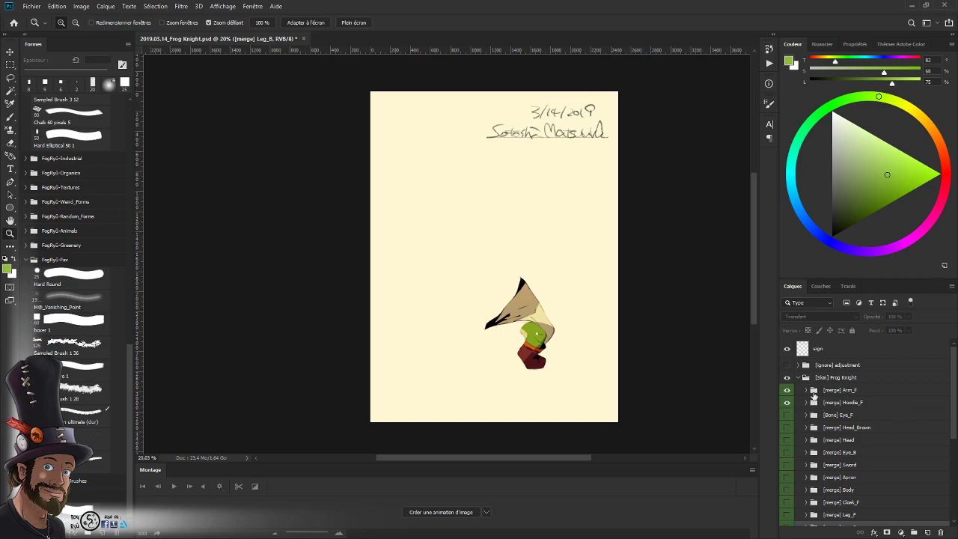
click(805, 416)
drag(956, 393, 955, 405)
click(786, 383)
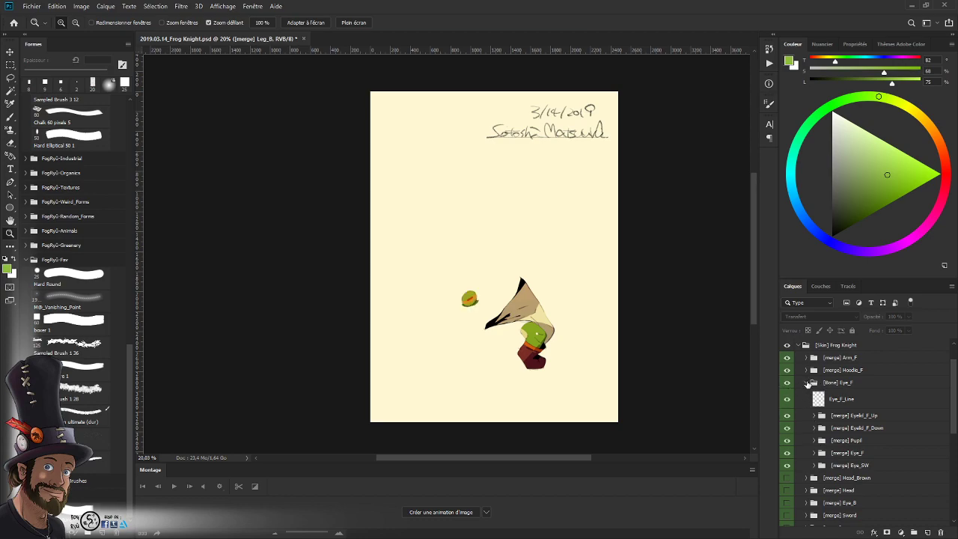
click(805, 382)
click(786, 369)
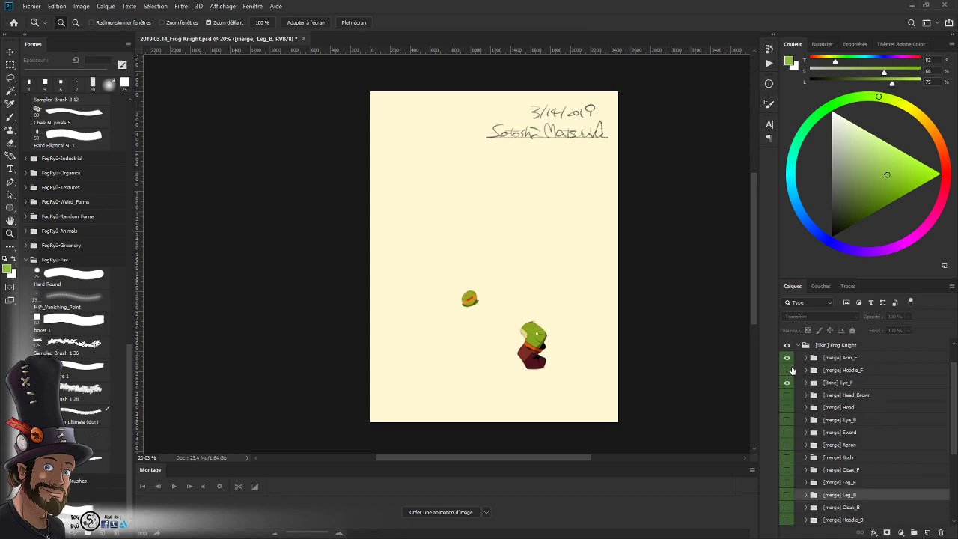
click(788, 357)
click(787, 383)
- Show all hidden parts of the Frog Knight again, from Arm_F down to Shield and Floor_Line
drag(787, 357, 786, 508)
drag(953, 431, 950, 465)
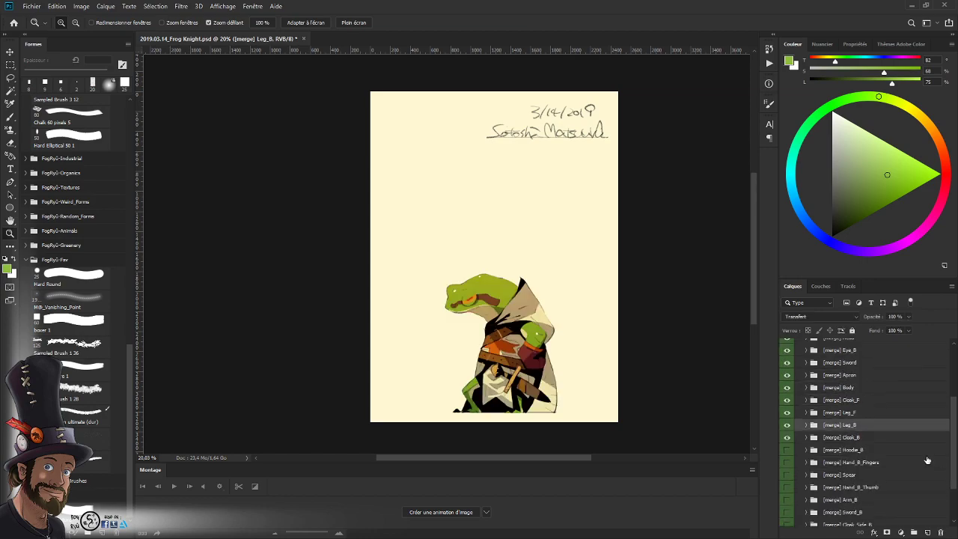
drag(784, 452, 787, 523)
scroll(823, 479, down, 2)
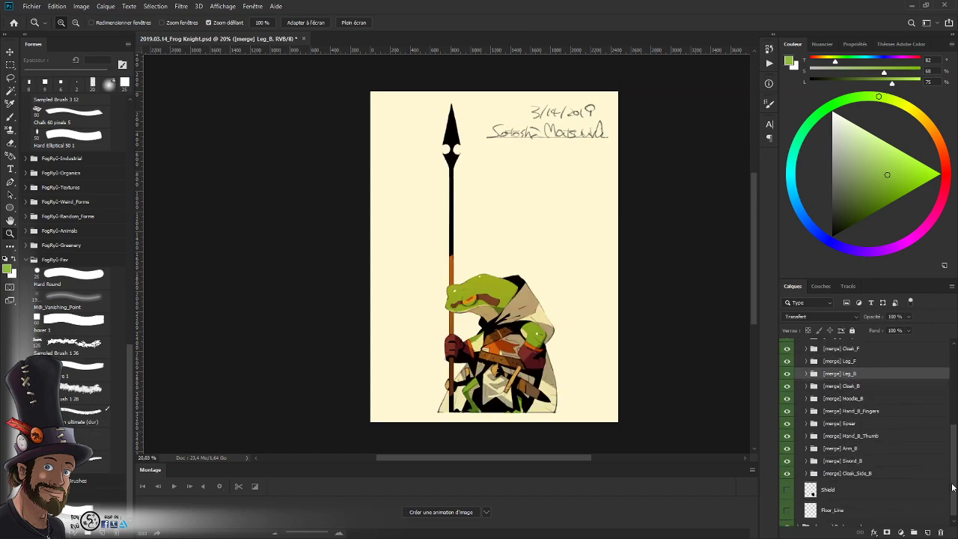
click(786, 482)
- View the complete artwork and save the Frog Knight file
drag(953, 472, 948, 377)
drag(643, 286, 554, 339)
key(ctrl+s)
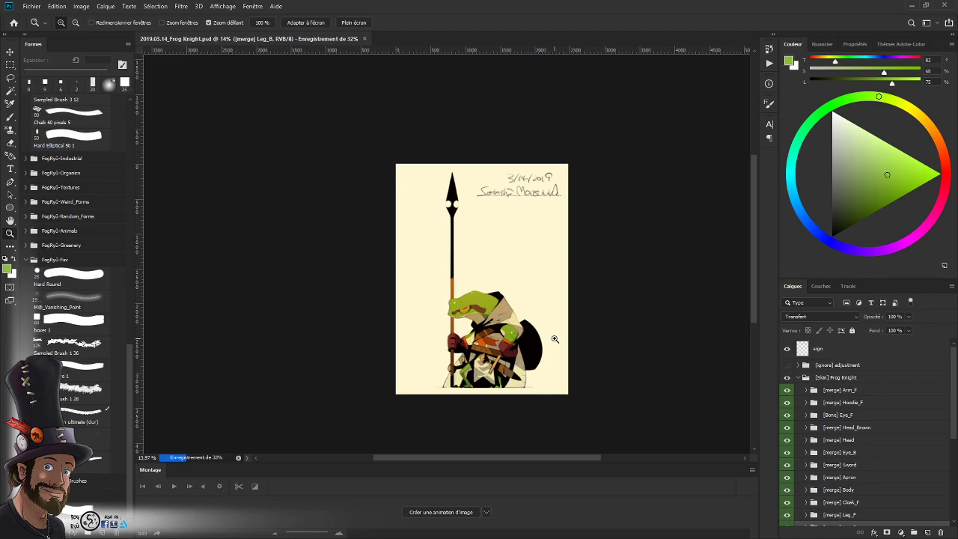
- In the SPINE-Layers_To_PNG export settings, disable Ignore hidden layers, set the padding to 20 px, and cancel without exporting
click(31, 6)
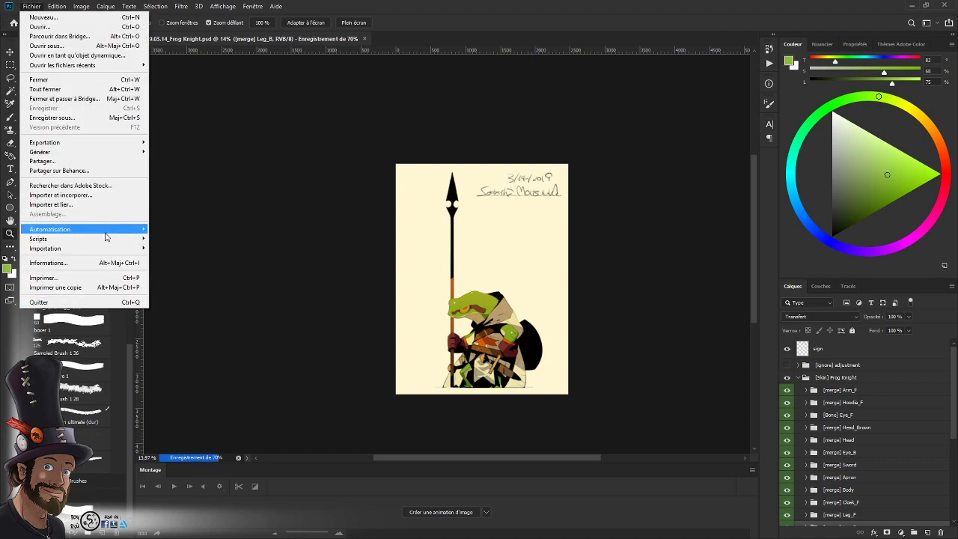
mouse_move(109, 240)
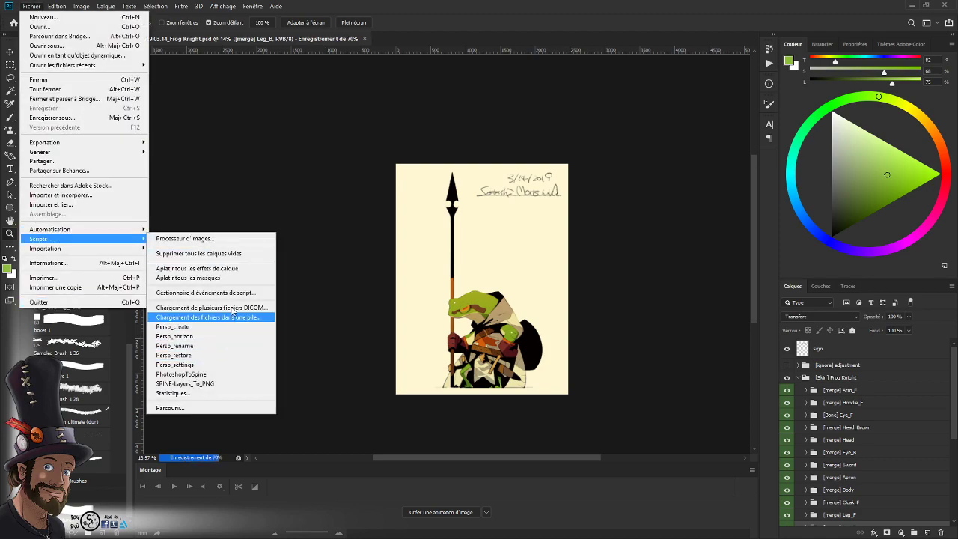
click(231, 383)
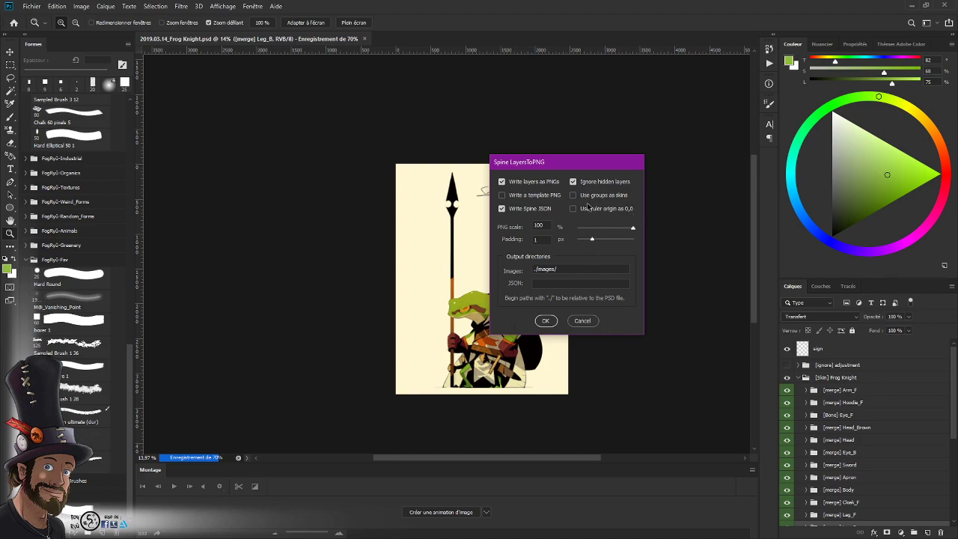
click(573, 182)
double_click(542, 238)
click(581, 325)
- Place a vertical guide through the middle of the Frog Knight and a horizontal guide along the floor line
drag(523, 365, 447, 326)
drag(378, 298, 499, 295)
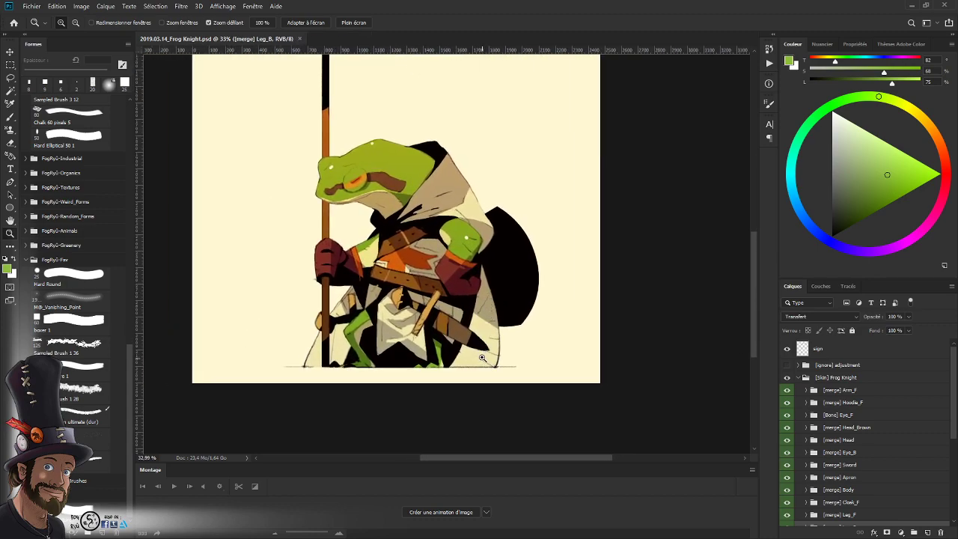
drag(142, 230, 401, 276)
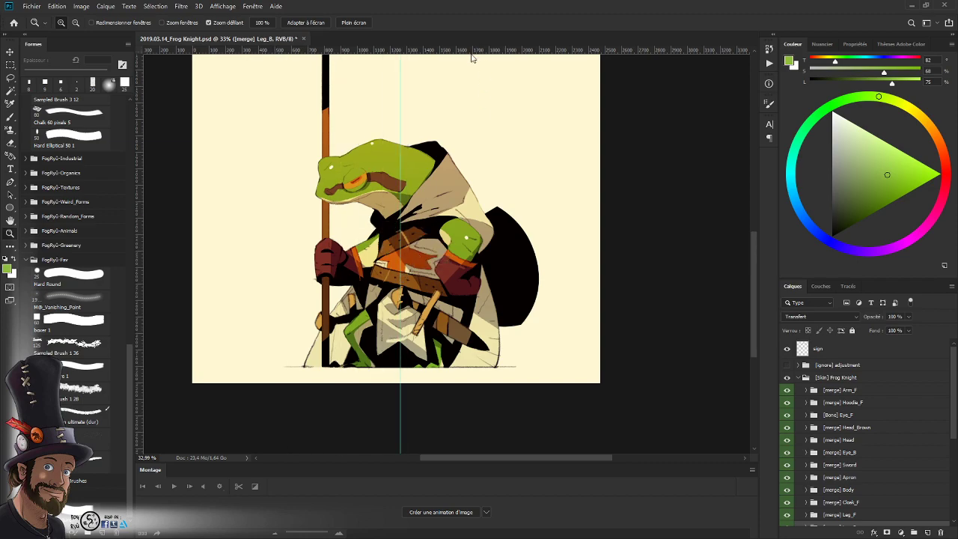
drag(468, 54, 499, 367)
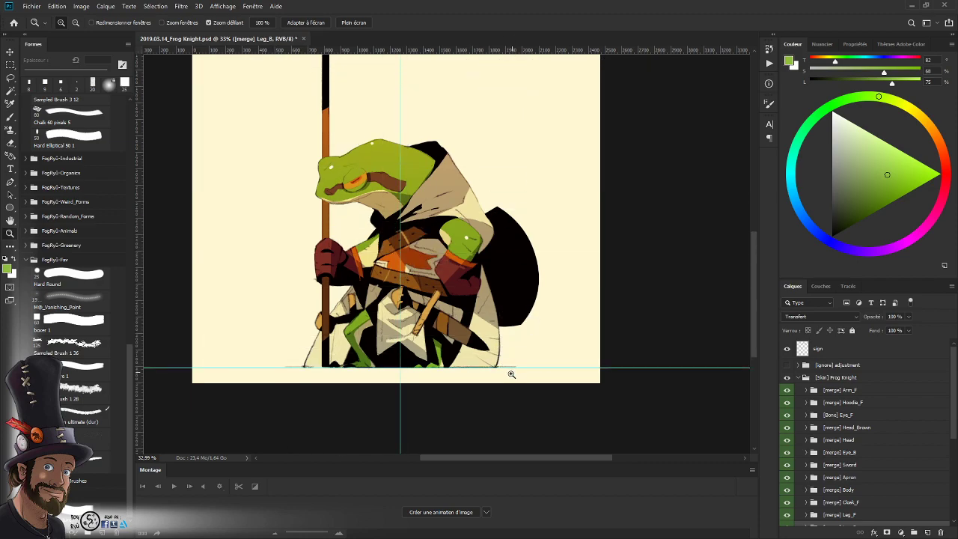
- Shift the vertical guide slightly to the right and set the ruler origin where both guides cross at the frog's feet
drag(425, 359, 427, 329)
drag(497, 315, 514, 327)
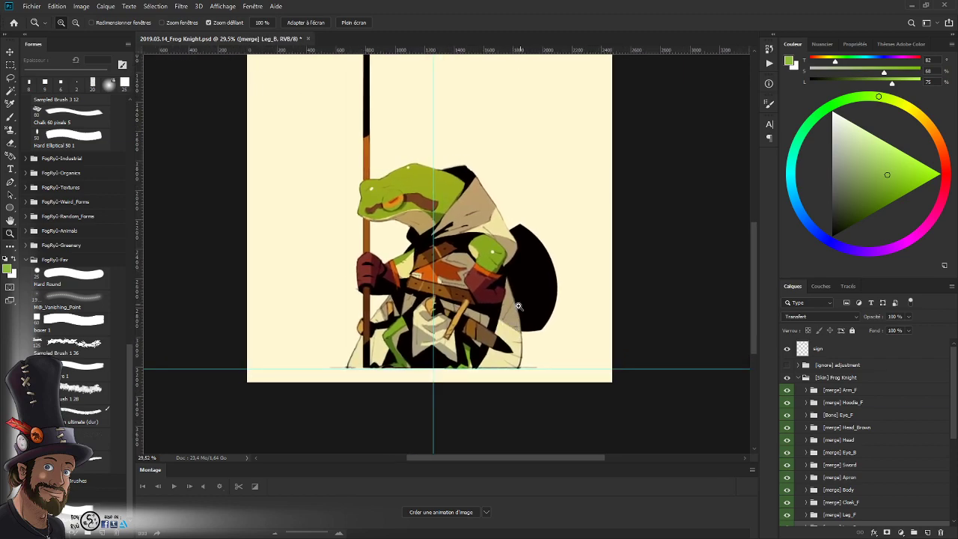
scroll(470, 338, up, 2)
key(v)
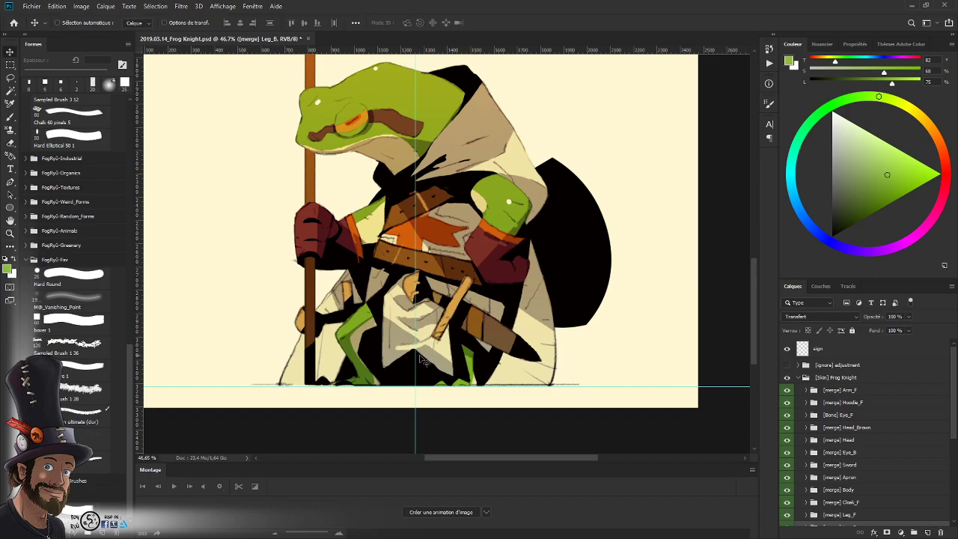
drag(416, 358, 486, 362)
key(z)
drag(487, 378, 385, 291)
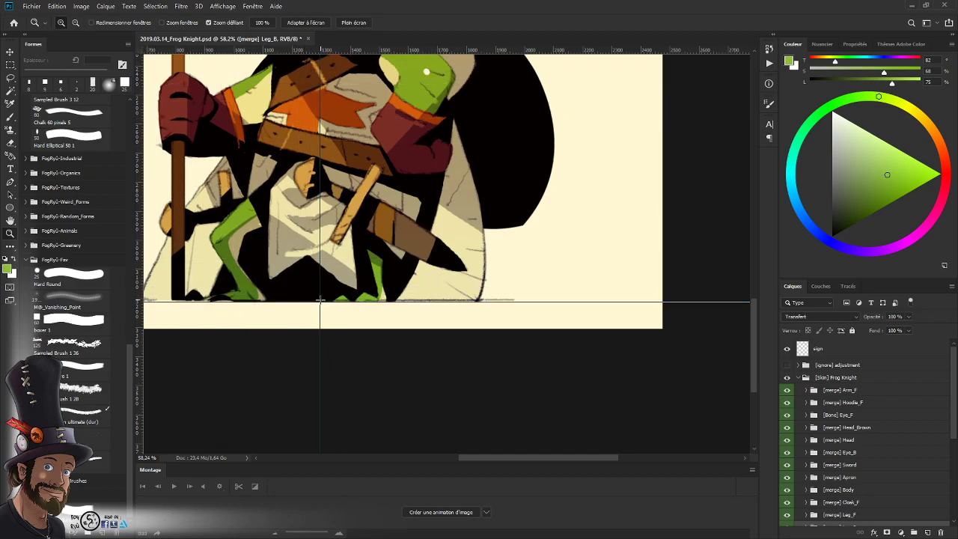
- View the complete artwork with its guides and save the Frog Knight file
scroll(390, 296, down, 2)
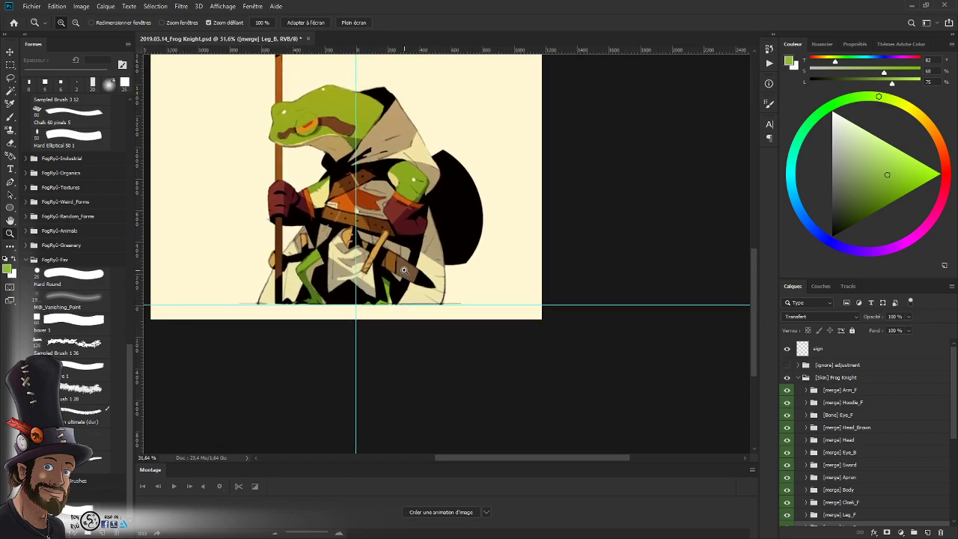
drag(399, 247, 466, 360)
scroll(506, 286, down, 1)
scroll(505, 304, down, 1)
key(ctrl+s)
- Run the SPINE-Layers_To_PNG export with Use ruler origin as 0,0 enabled, writing layer PNGs and the Spine JSON to ./images/
click(31, 6)
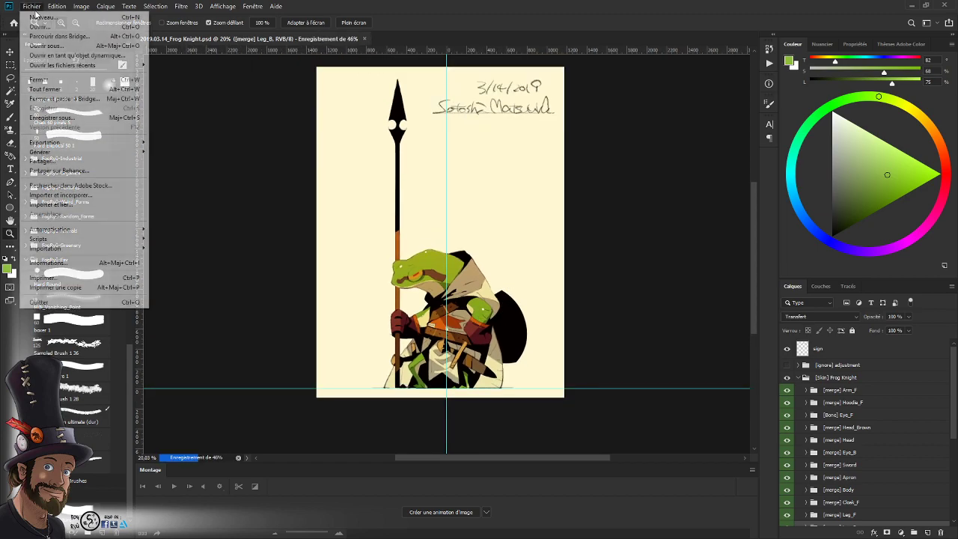
mouse_move(113, 241)
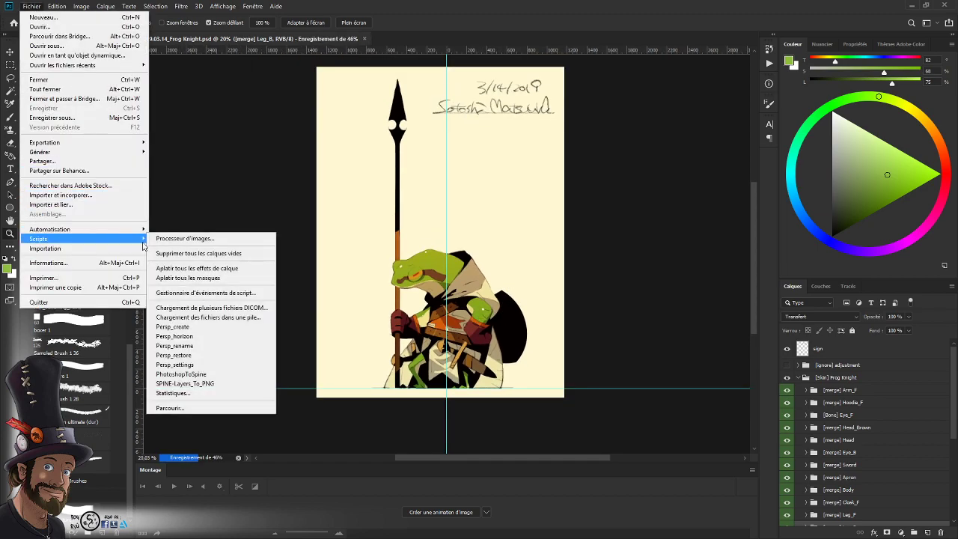
click(216, 386)
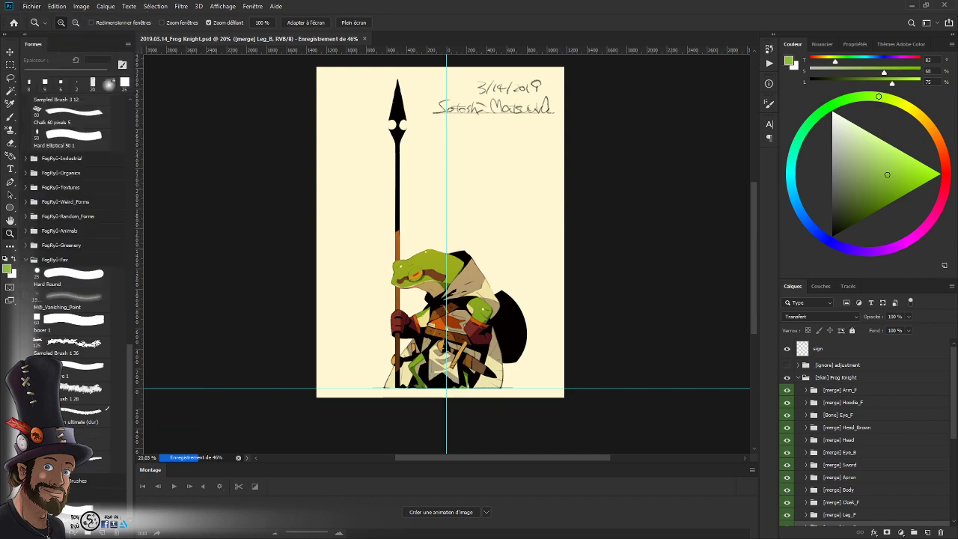
drag(623, 365, 500, 236)
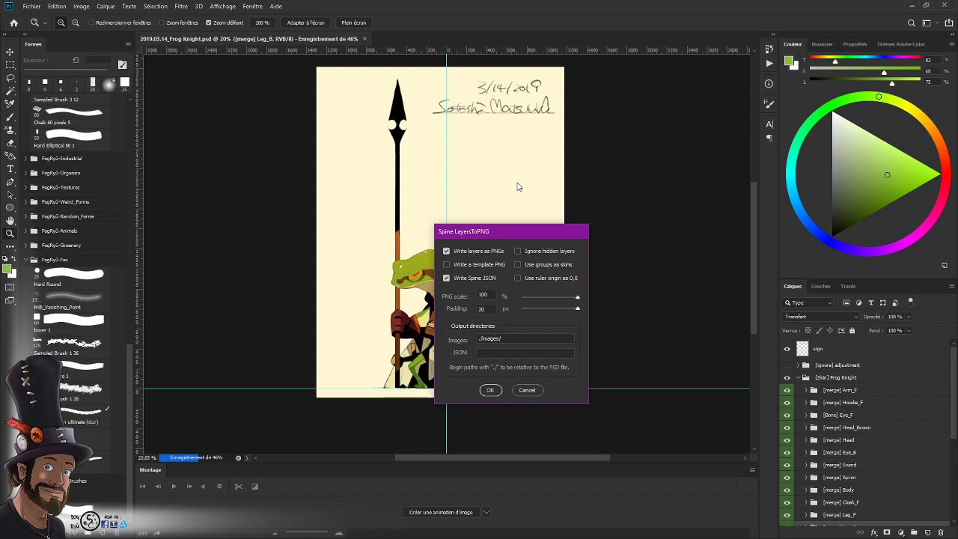
click(518, 278)
click(490, 390)
click(491, 389)
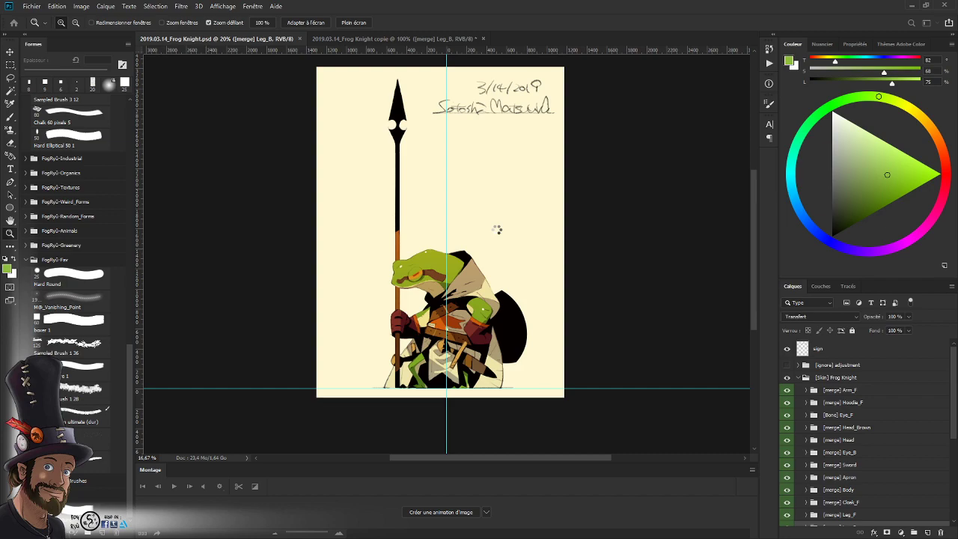
- Open the Task Manager to check processor and memory use during the export, and move it out of view
key(ctrl+shift+Escape)
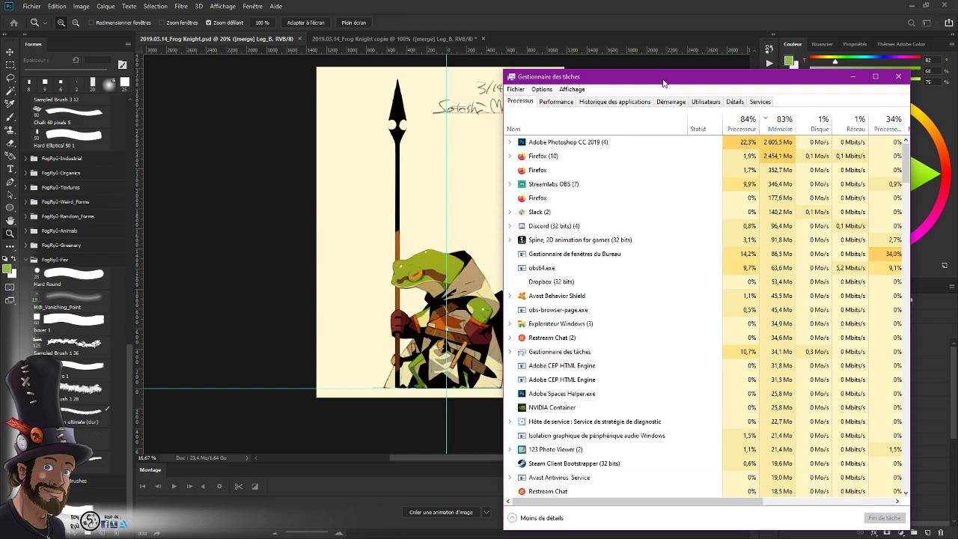
drag(662, 82, 568, 85)
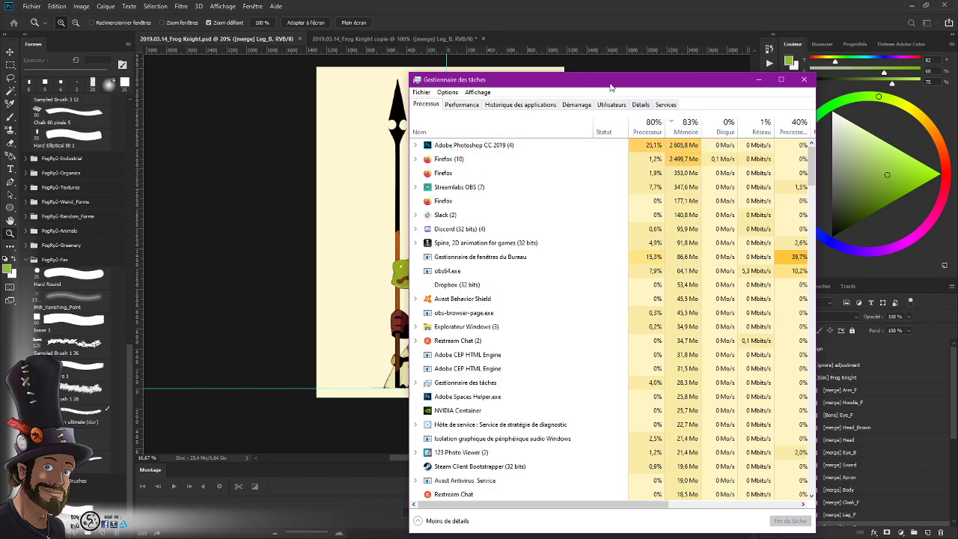
drag(613, 86, 0, 118)
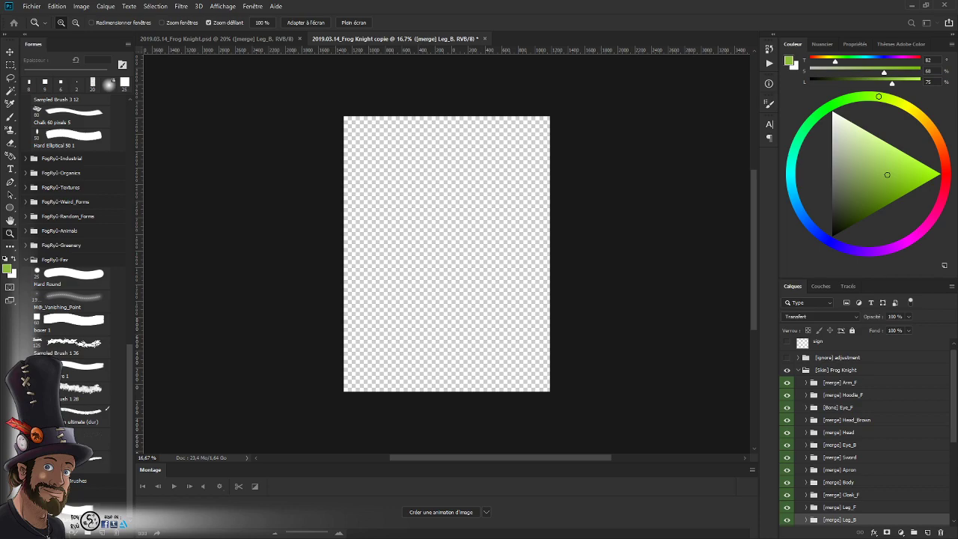
- Inspect the exported PNG files in the 20-01-22-Frog Knight images folder and move its window out of view
drag(218, 265, 353, 146)
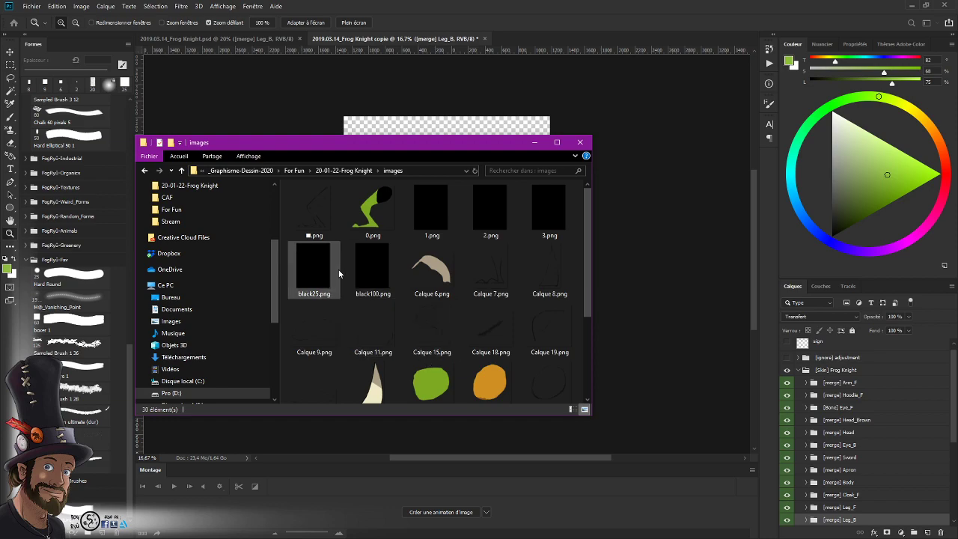
mouse_move(339, 274)
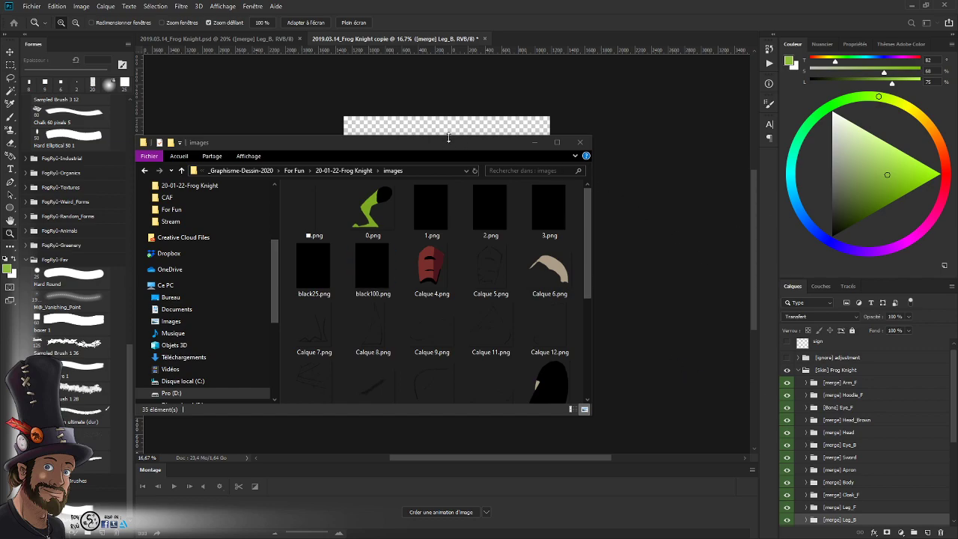
drag(451, 141, 0, 224)
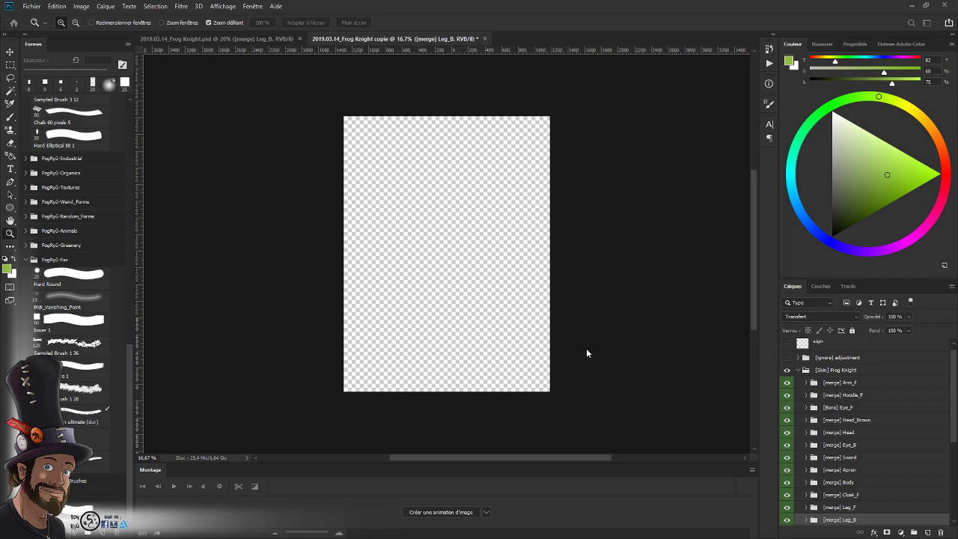
- Close the Frog Knight copie document and return to the original artwork
key(ctrl+w)
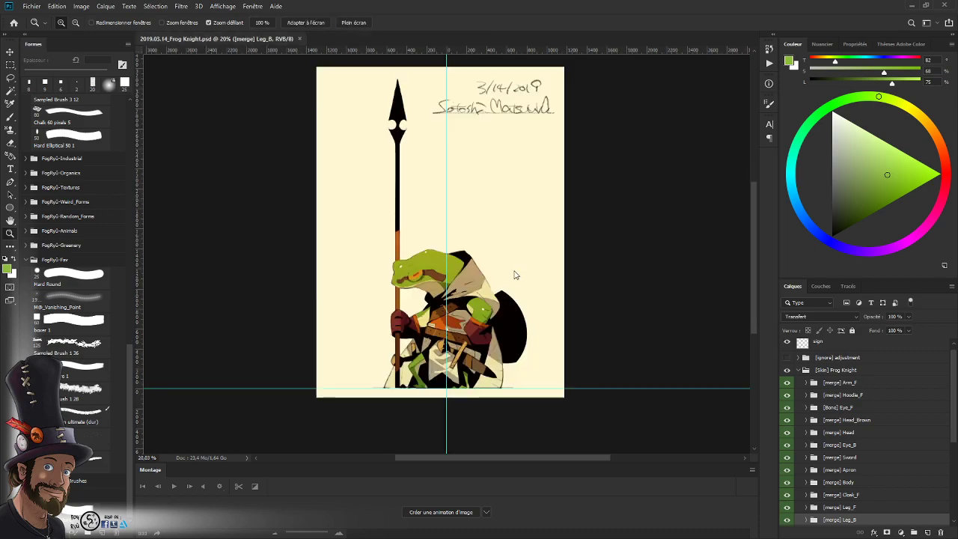
drag(499, 278, 377, 207)
- Open the PhotoshopToSpine script, read its help on layer and group tags, and cancel the export
click(30, 11)
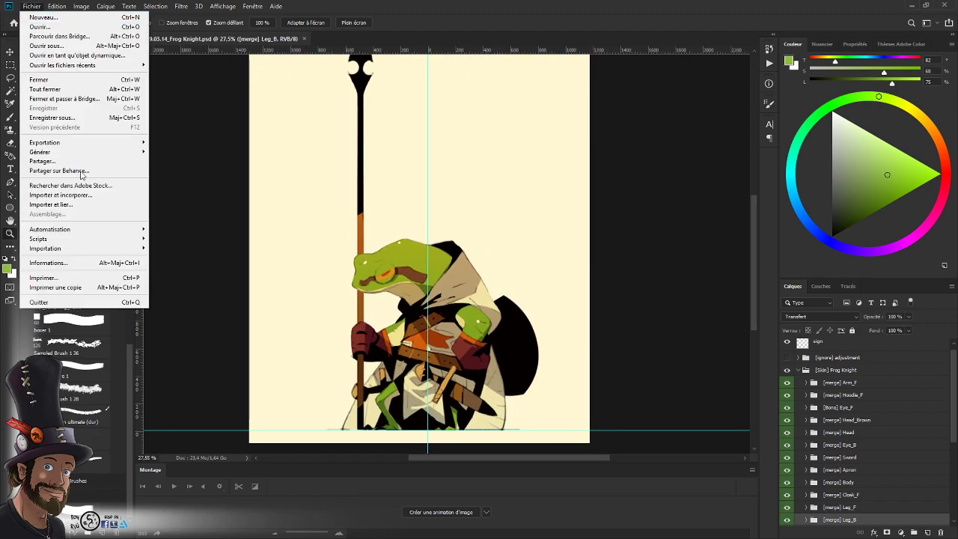
mouse_move(109, 238)
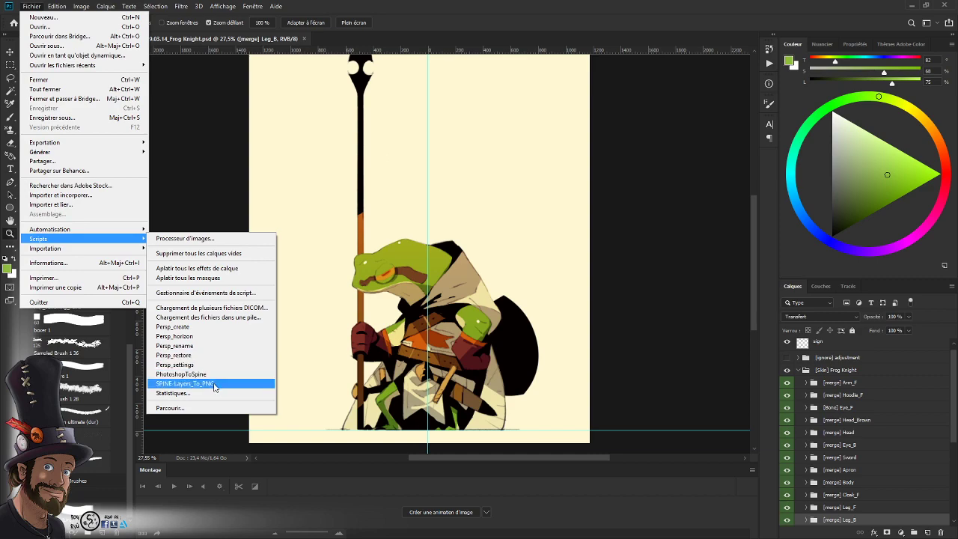
click(213, 383)
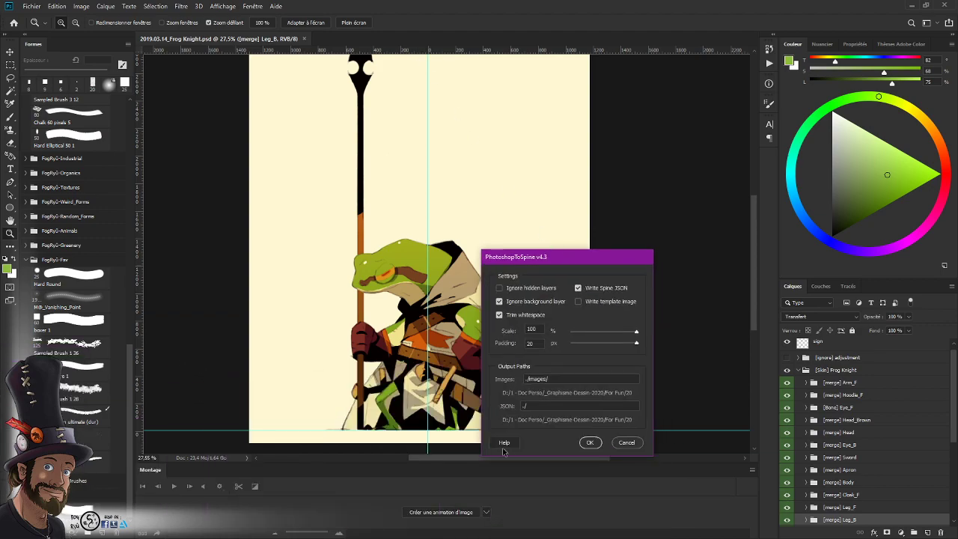
click(505, 444)
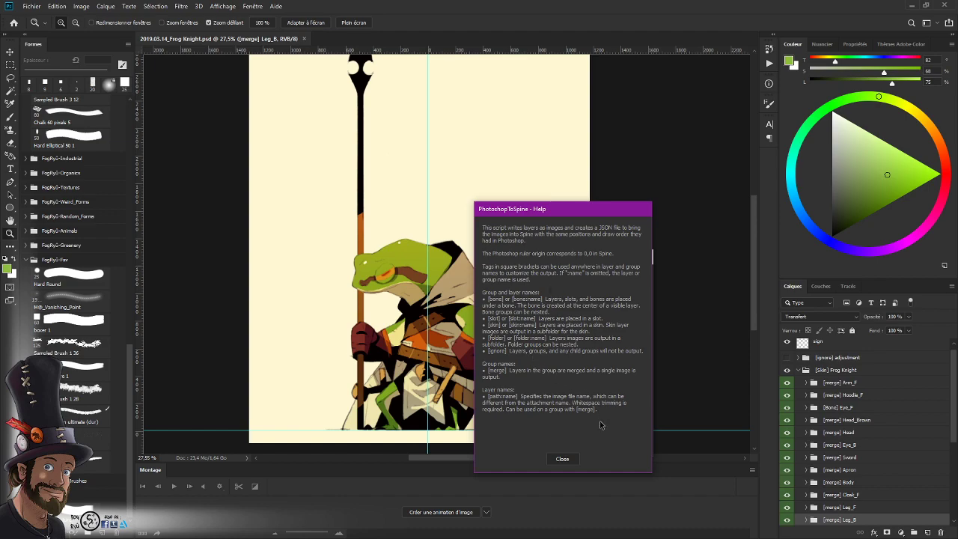
click(570, 461)
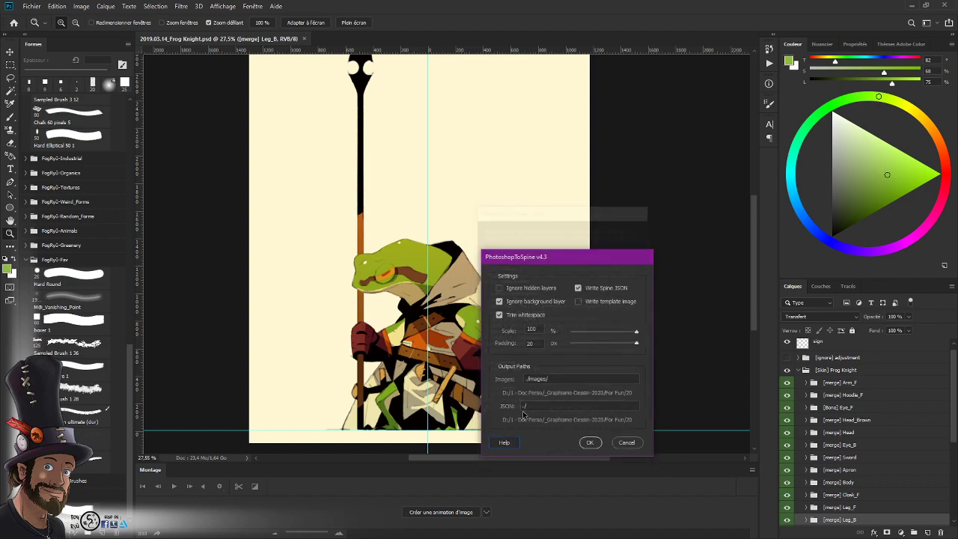
click(626, 443)
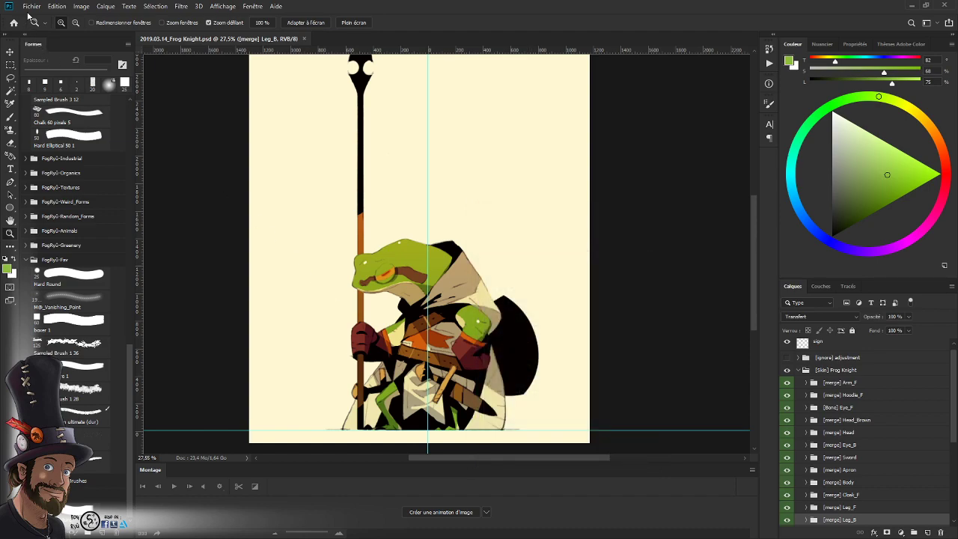
- Review the SPINE-Layers_To_PNG export settings for comparison and cancel without exporting
click(31, 7)
mouse_move(87, 239)
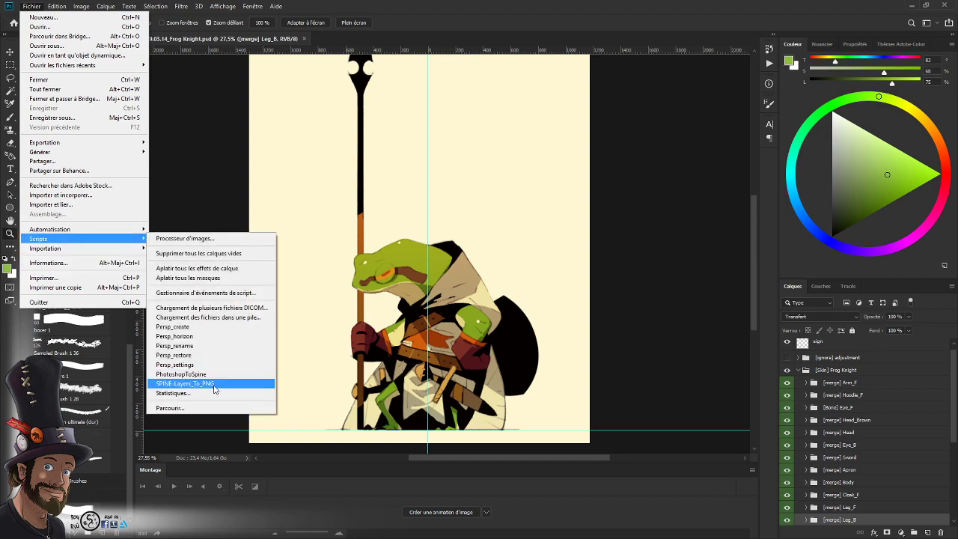
click(171, 382)
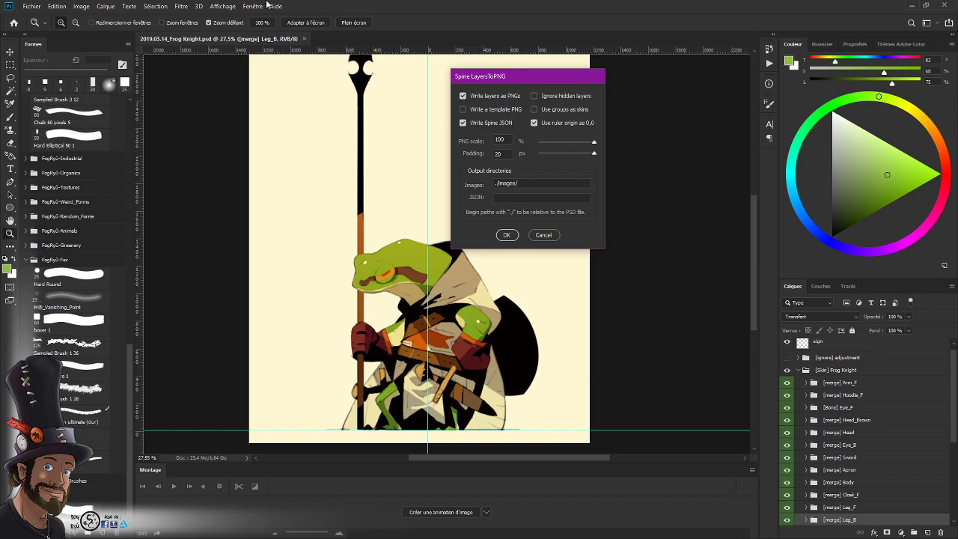
click(547, 234)
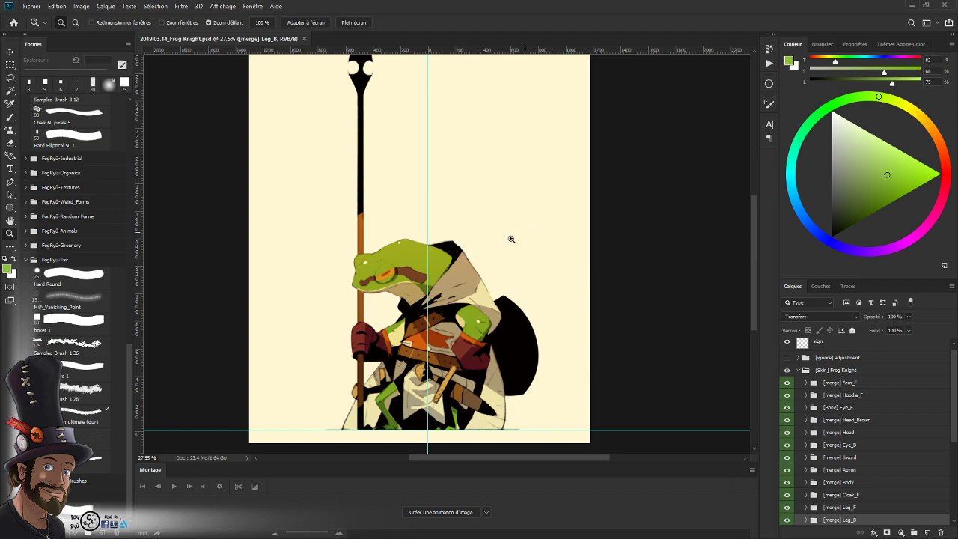
- Open the PhotoshopToSpine script for the Frog Knight artwork and turn off the Ignore background layer option
drag(509, 240, 468, 230)
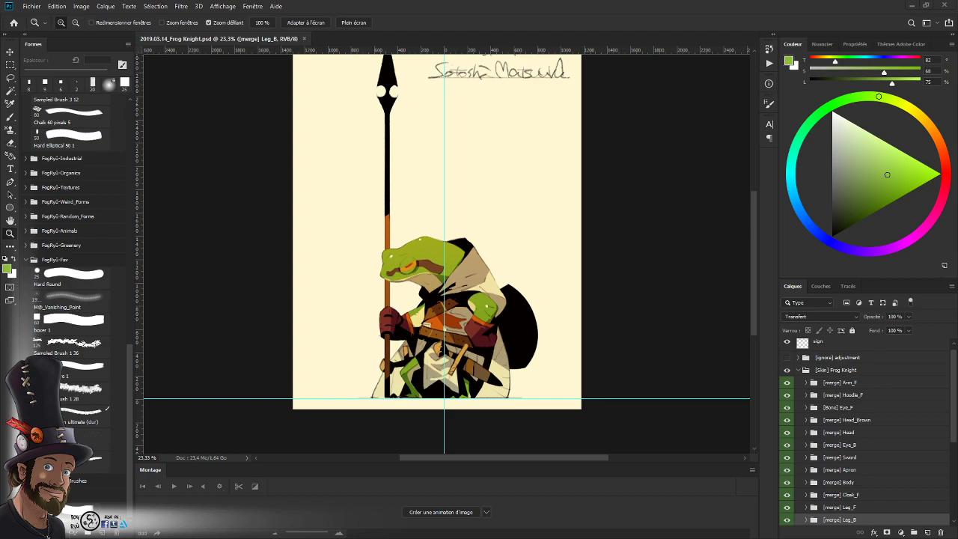
drag(529, 315, 501, 318)
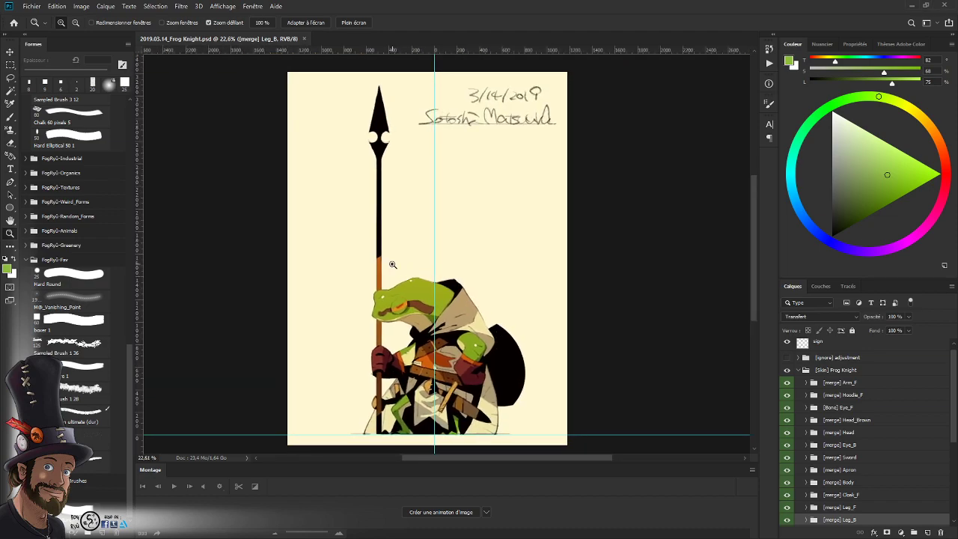
click(34, 6)
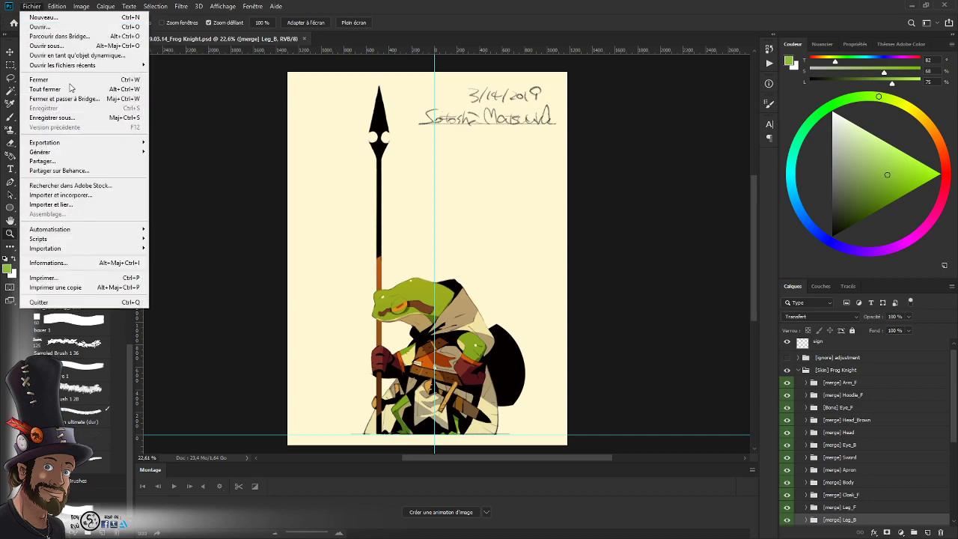
mouse_move(101, 238)
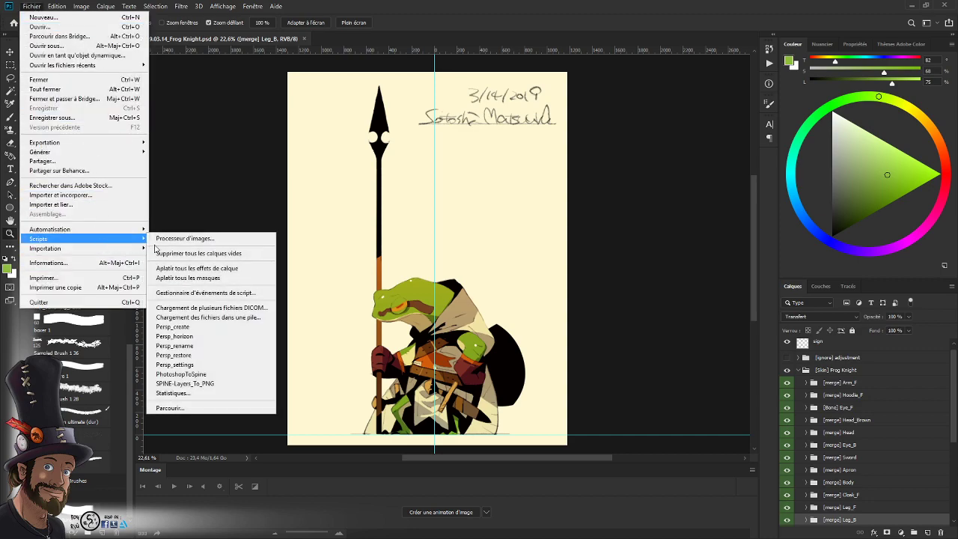
click(205, 367)
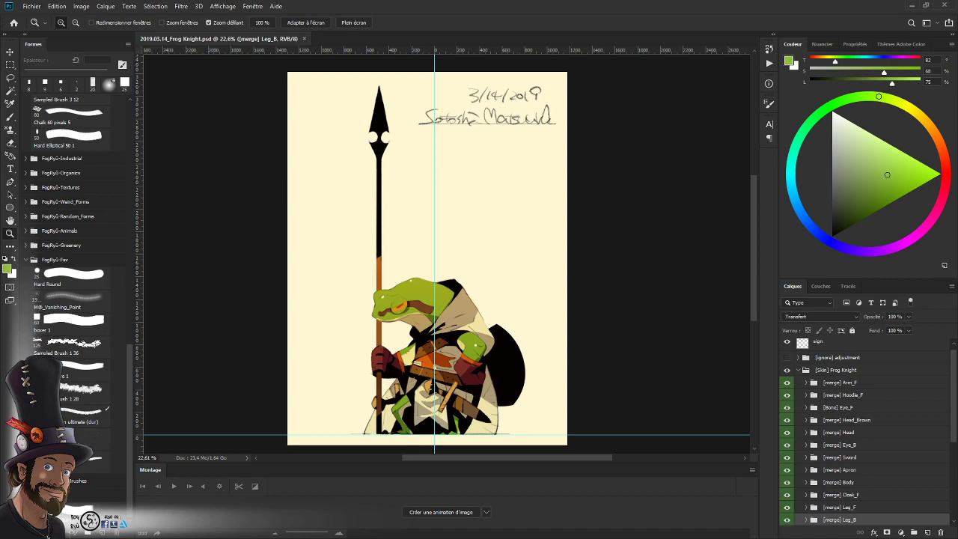
drag(578, 281, 479, 151)
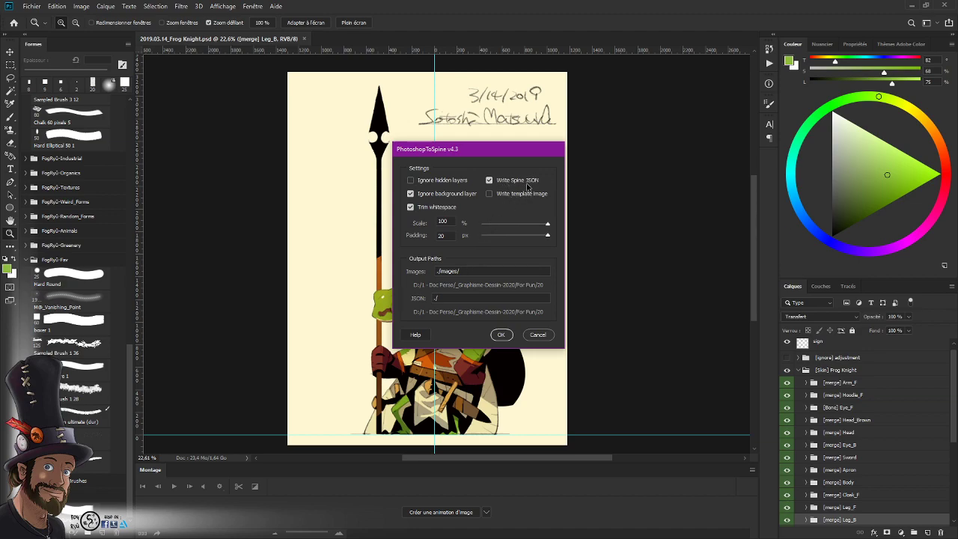
click(410, 193)
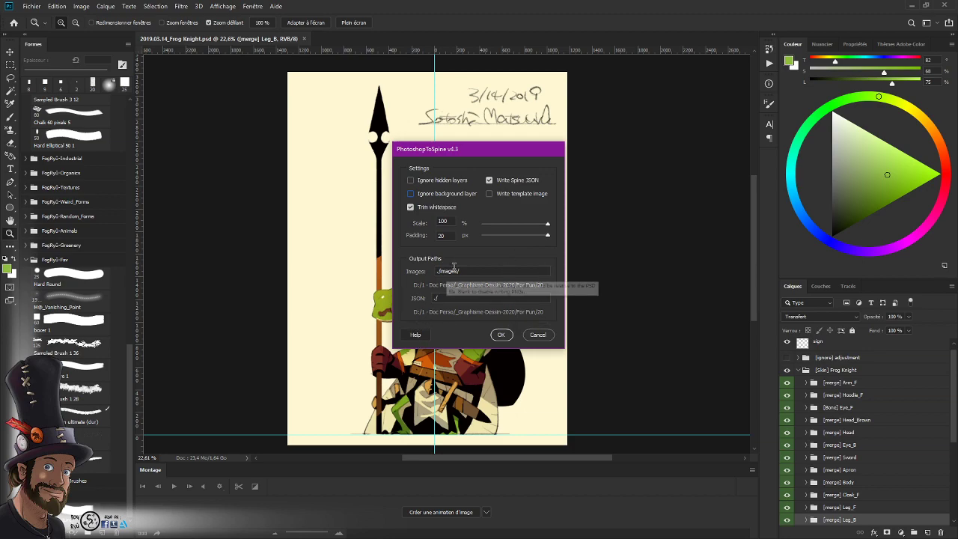
- Reread the script's help on ruler origin and tags, and run the export with Write Spine JSON and Trim whitespace enabled
click(418, 334)
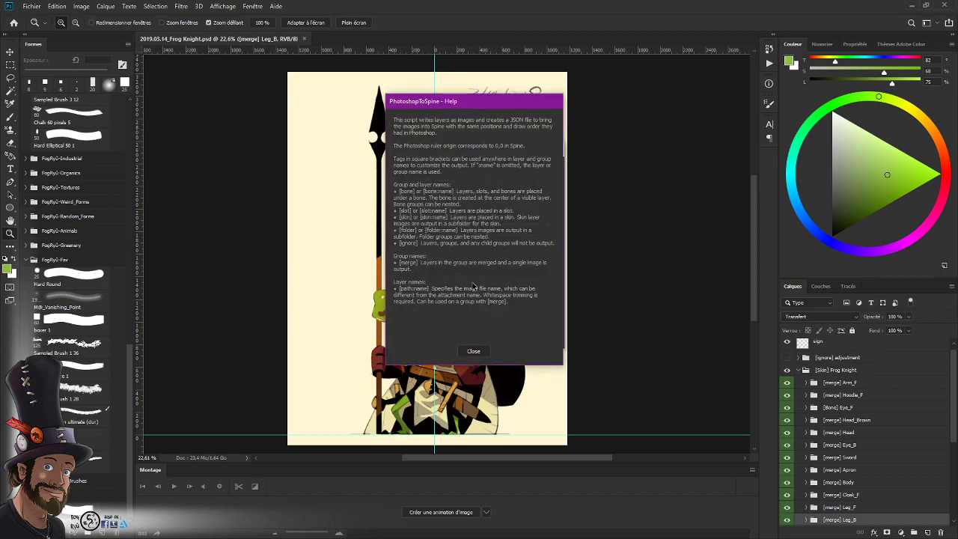
drag(502, 98, 511, 139)
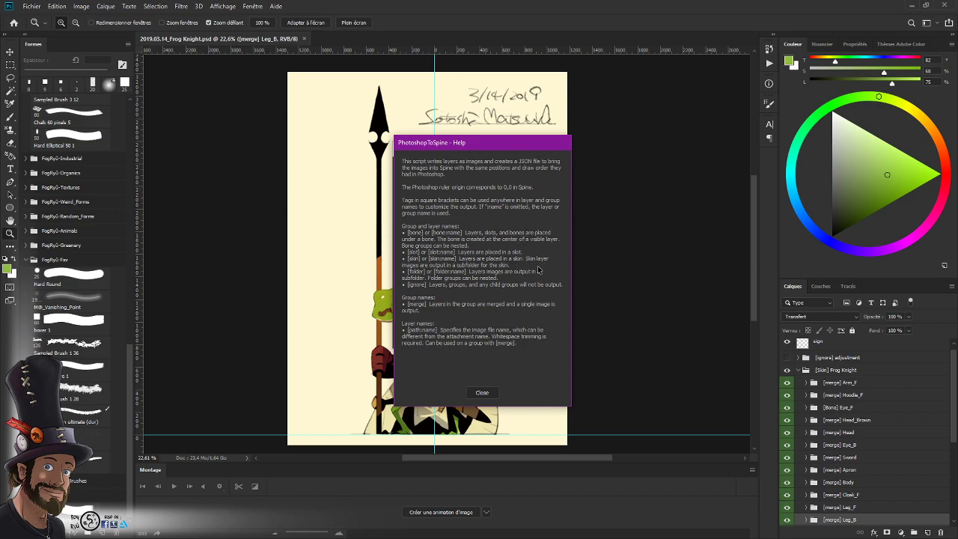
click(488, 391)
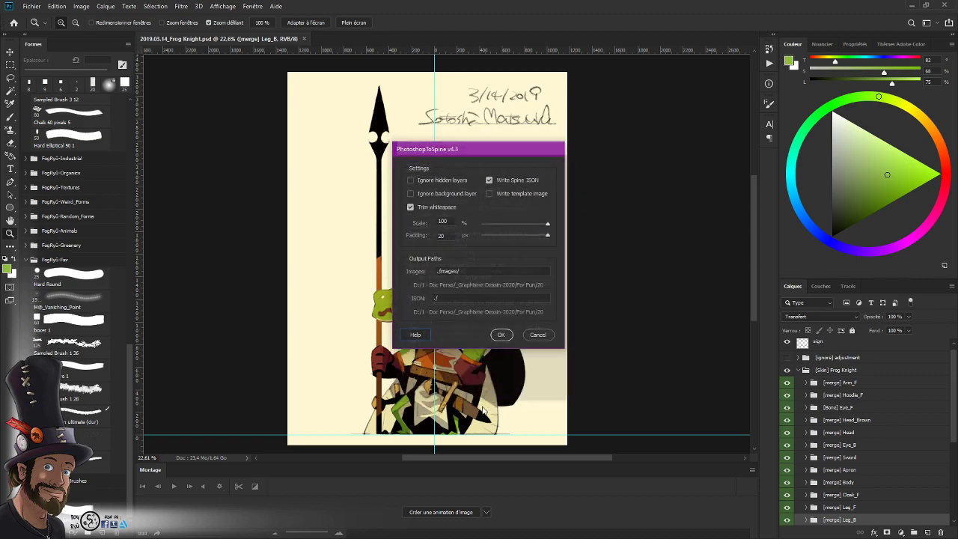
click(497, 335)
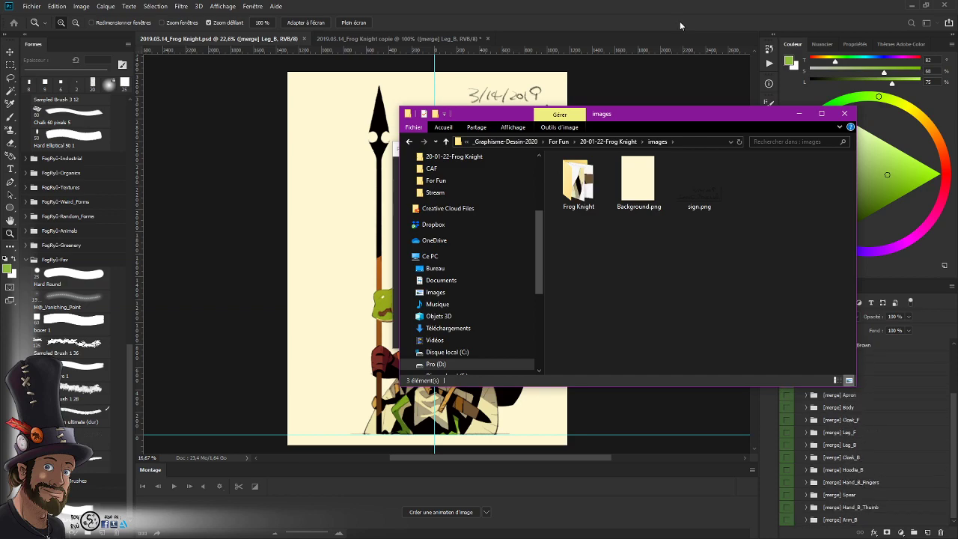
- Inspect the exported PNGs in the images/Frog Knight folder, open Floor_Line.png in Photoshop to check it, and close it
double_click(597, 195)
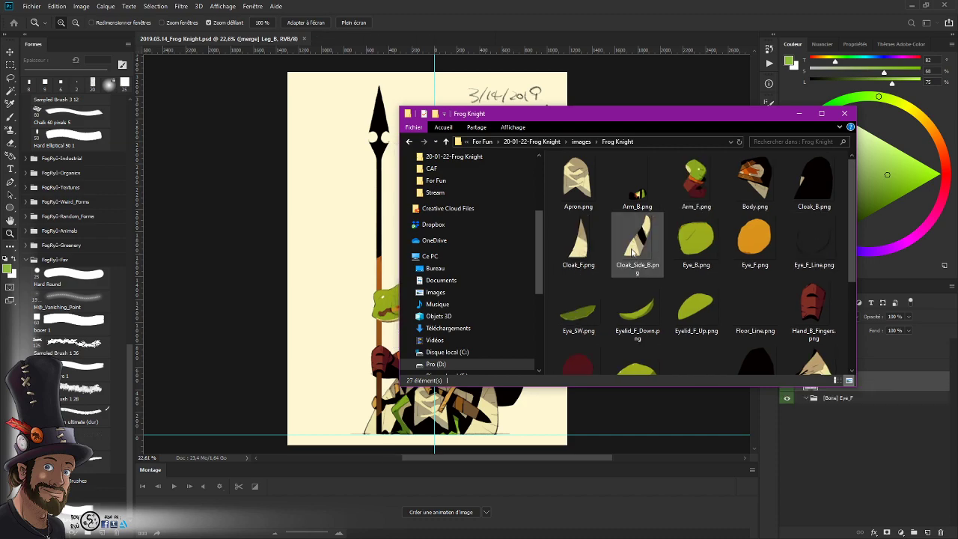
drag(853, 238, 851, 281)
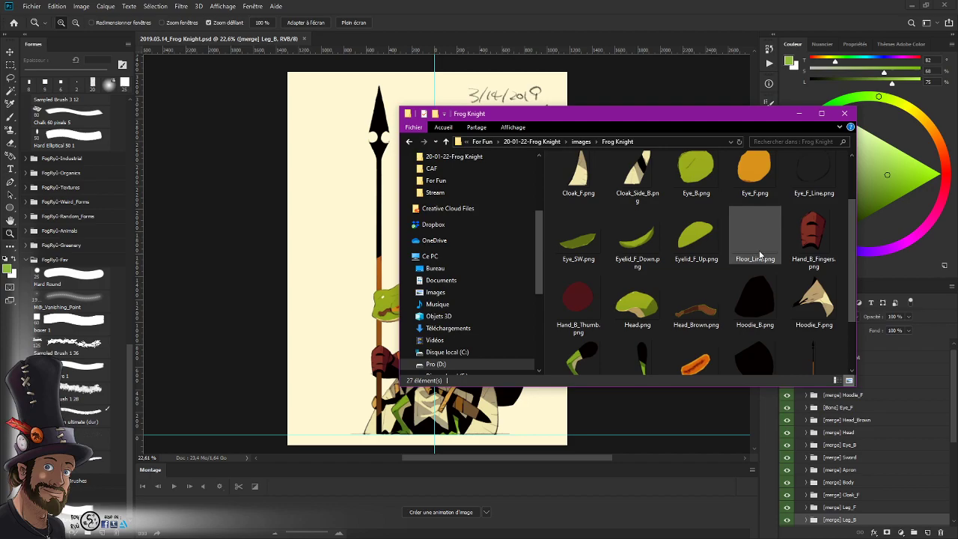
drag(713, 117, 559, 166)
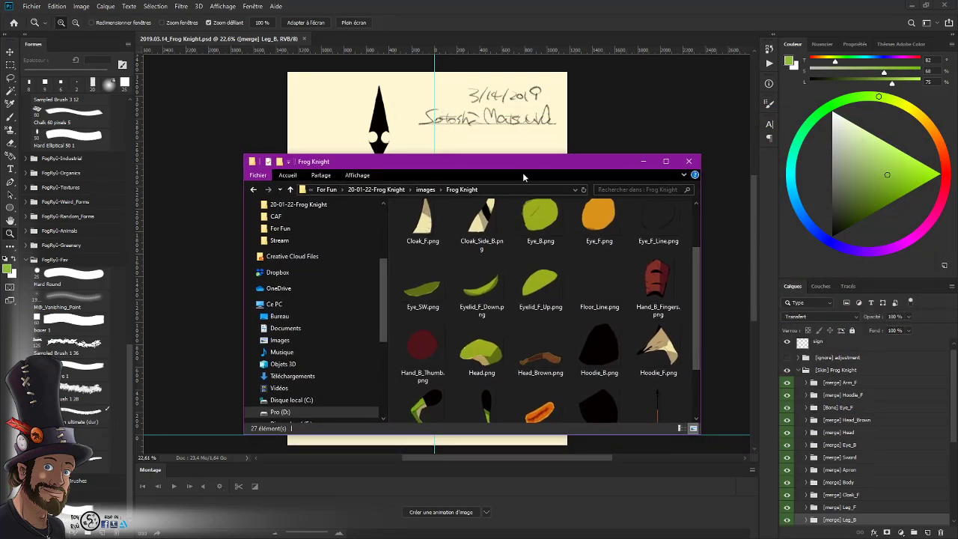
key(alt+Tab)
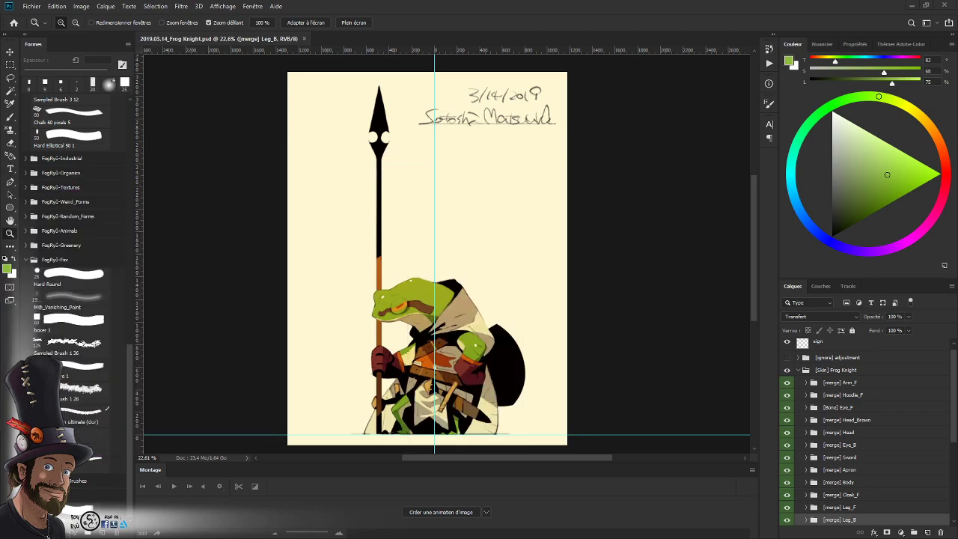
drag(337, 187, 448, 33)
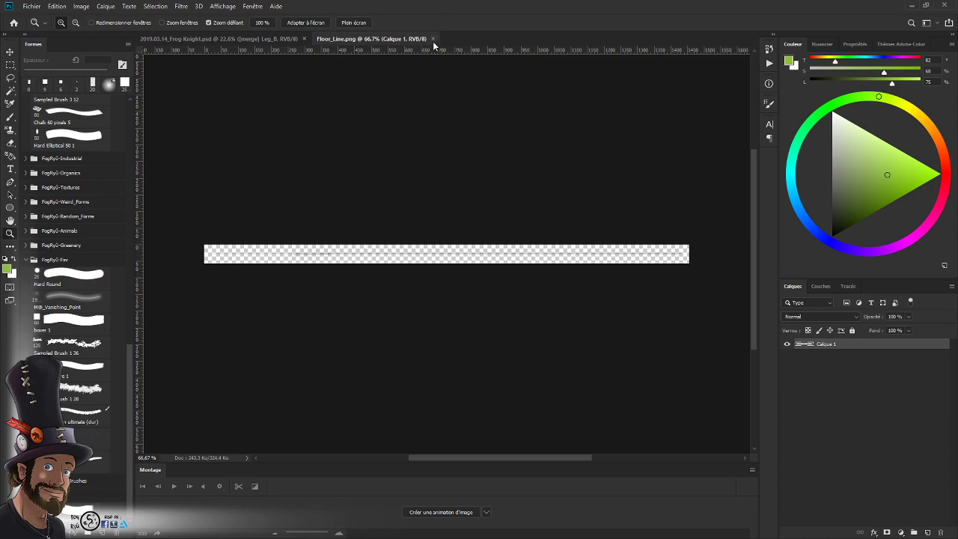
click(434, 39)
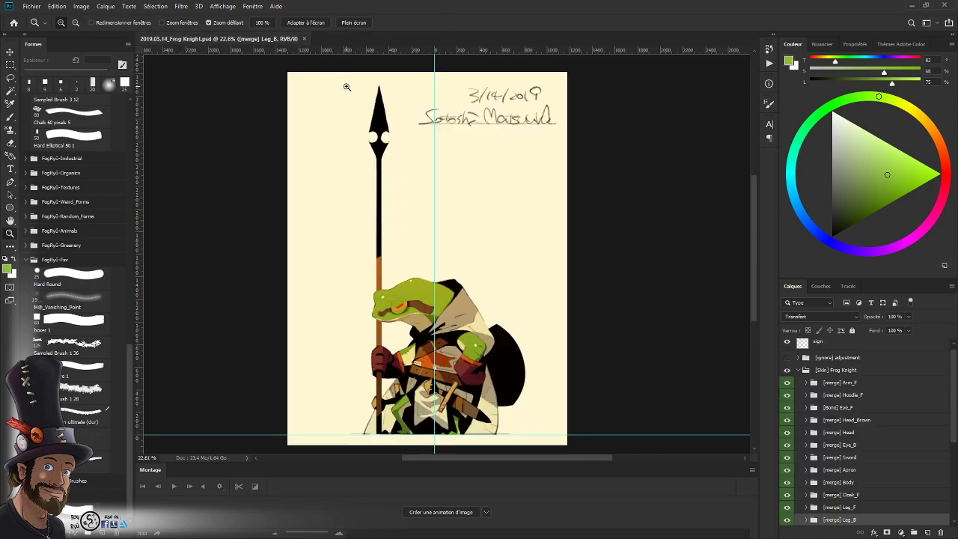
- Hide and show the Arm_F and Arm_B groups to identify each arm in the artwork
click(786, 382)
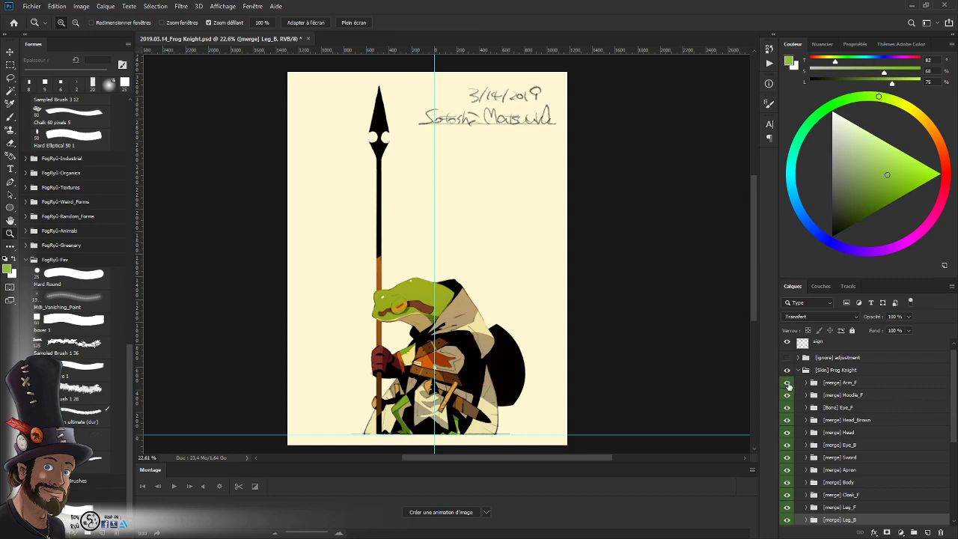
click(786, 382)
scroll(950, 393, down, 2)
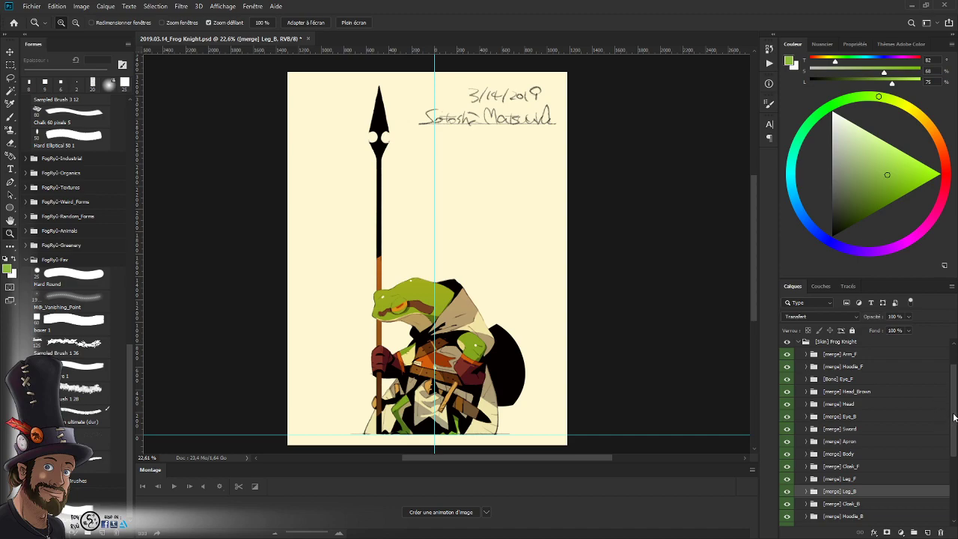
scroll(950, 416, down, 5)
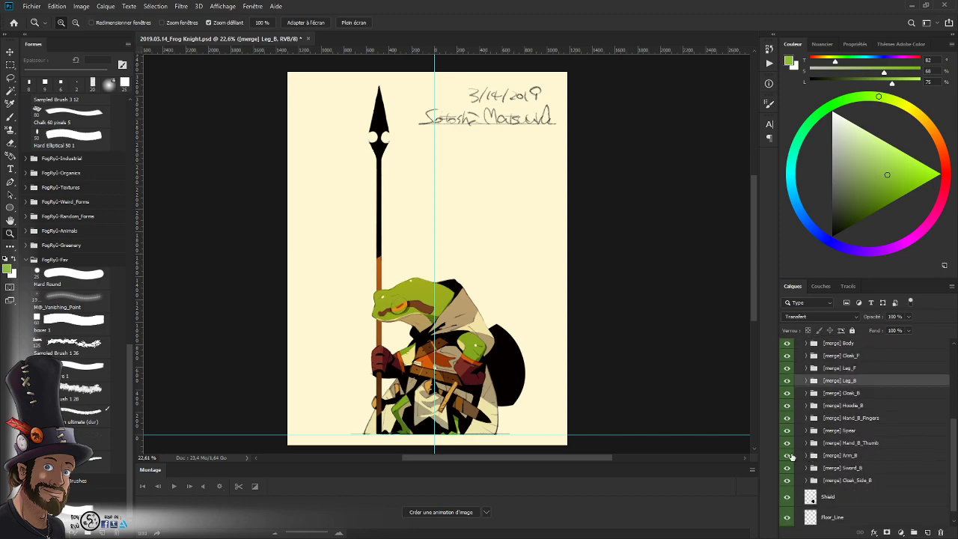
click(787, 456)
click(787, 455)
- Expand the Arm_B group and its arm subgroup, and toggle the subgroup's upper layer to check its content
click(807, 454)
scroll(950, 481, down, 5)
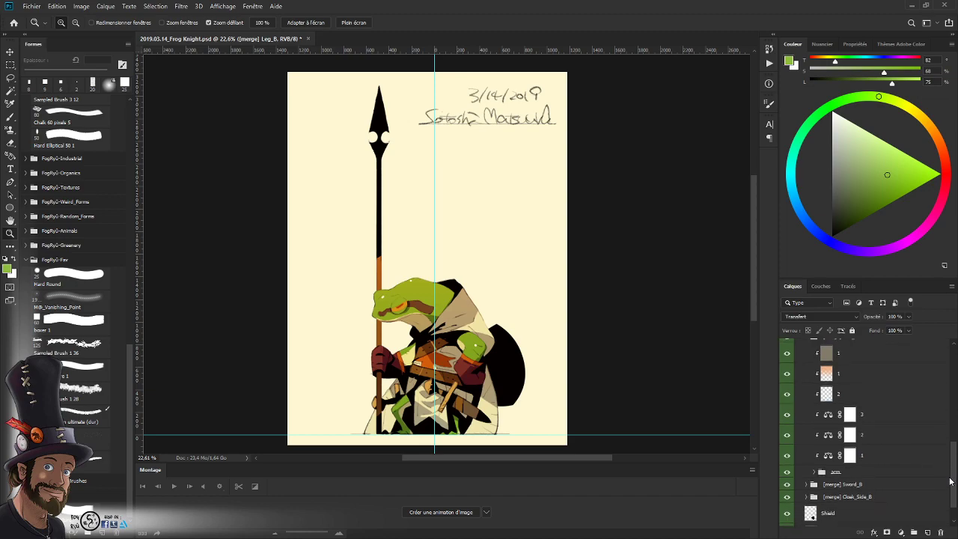
scroll(951, 481, down, 1)
click(814, 463)
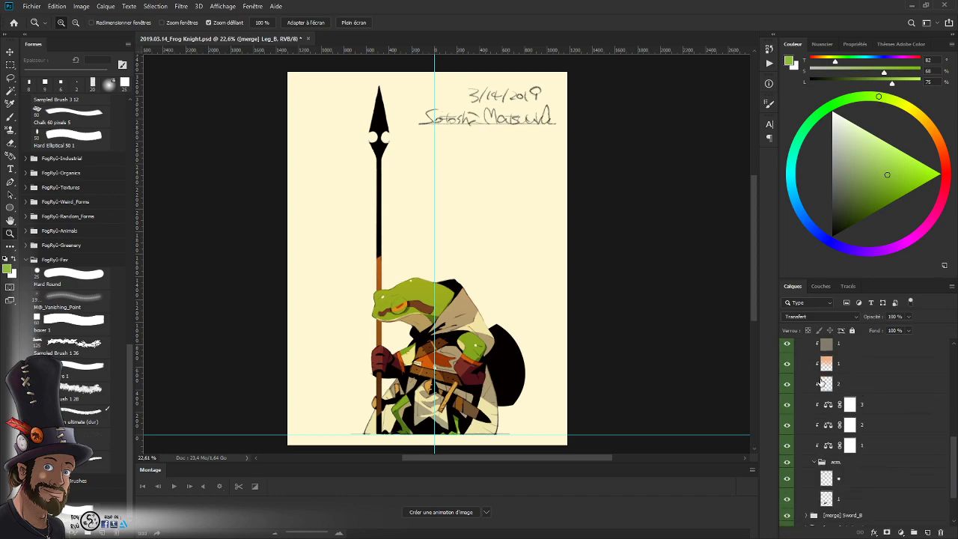
scroll(952, 452, down, 3)
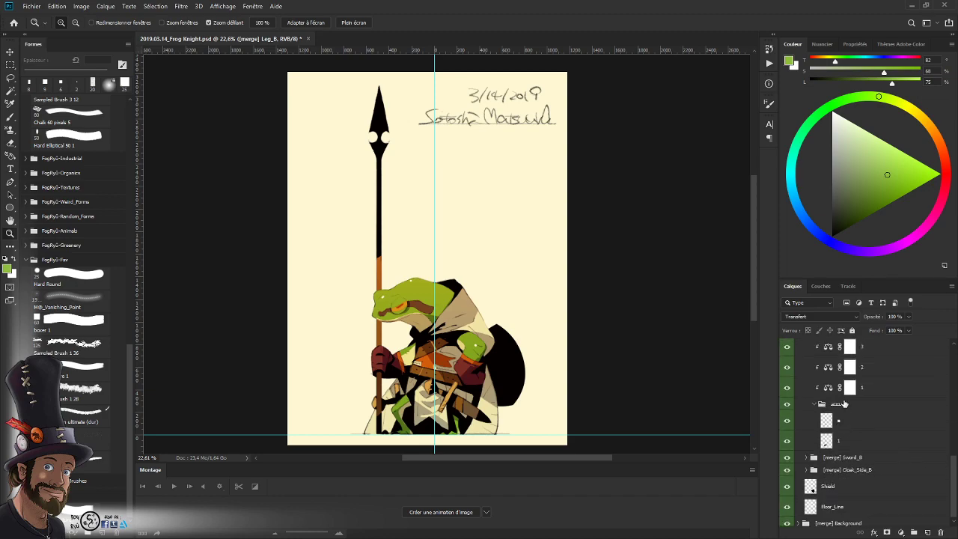
click(786, 422)
click(786, 421)
- Clear stray pixels above the arm from both layers of Arm_B's arm subgroup, deselect, and collapse the Arm_B group
click(850, 427)
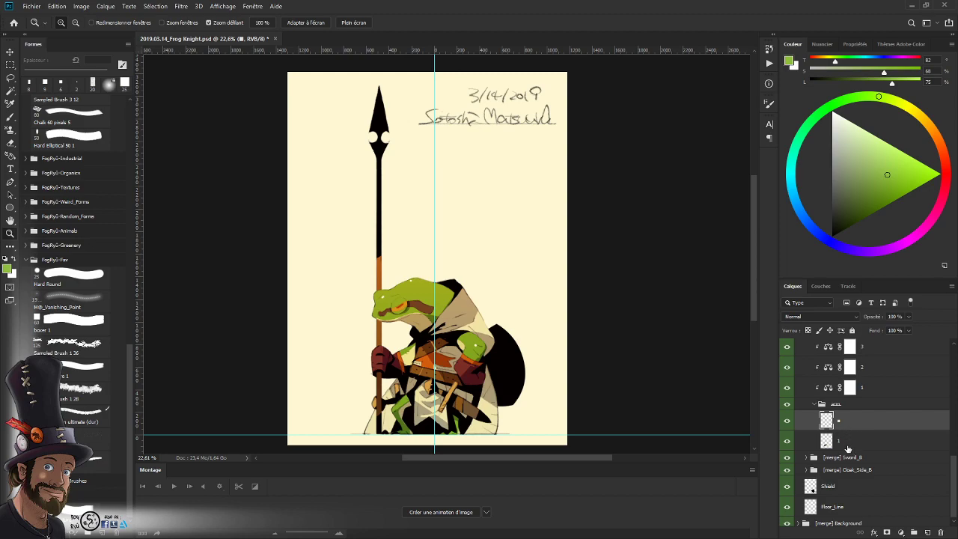
key(m)
drag(267, 92, 591, 324)
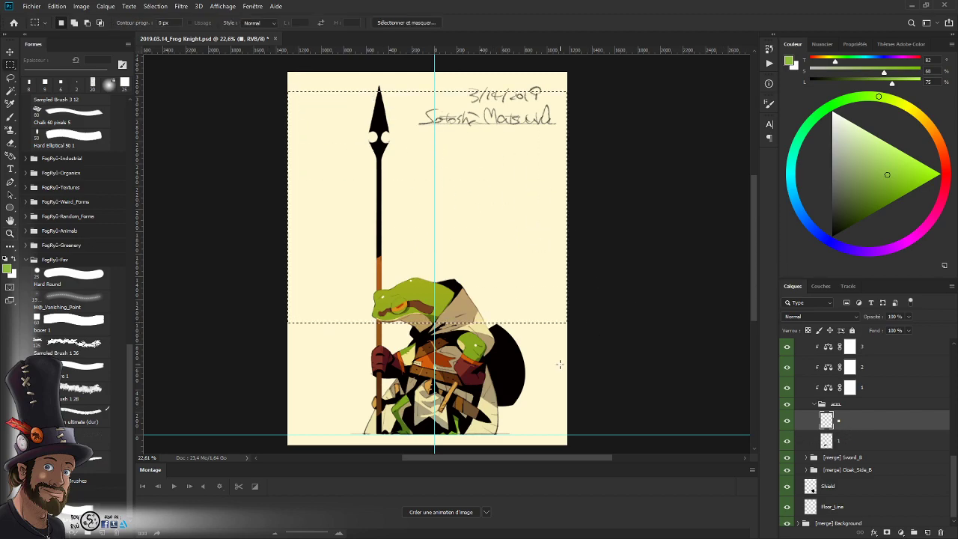
click(827, 441)
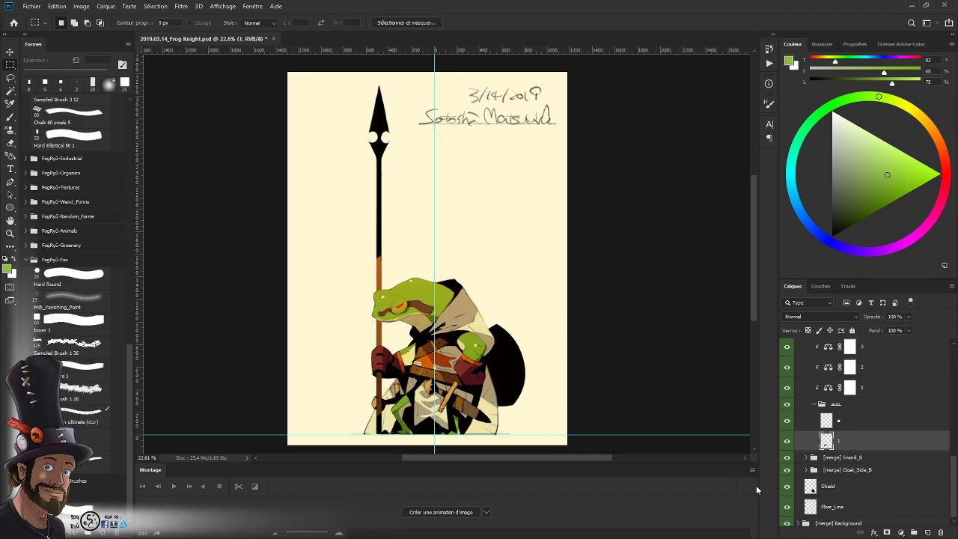
key(ctrl+d)
ctrl+click(827, 442)
key(ctrl+d)
scroll(868, 434, up, 5)
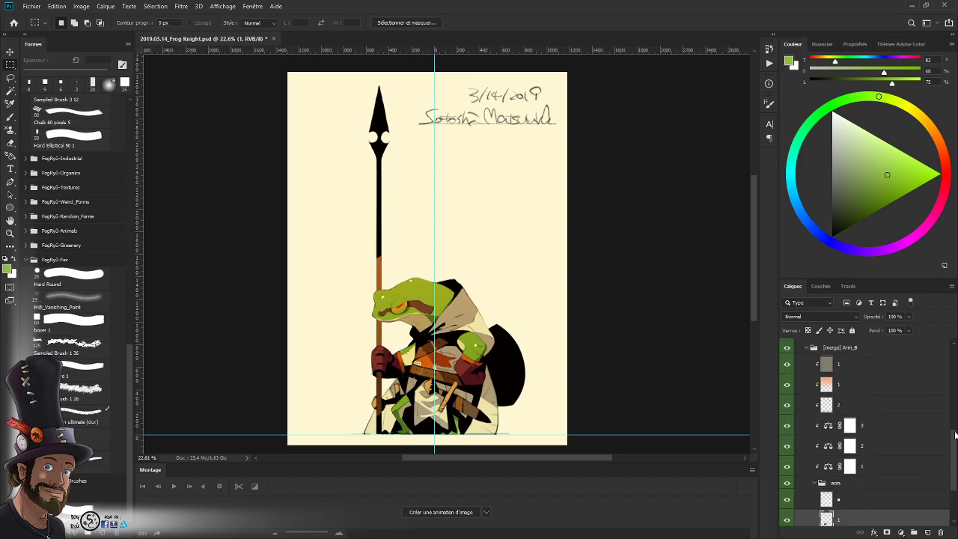
click(806, 414)
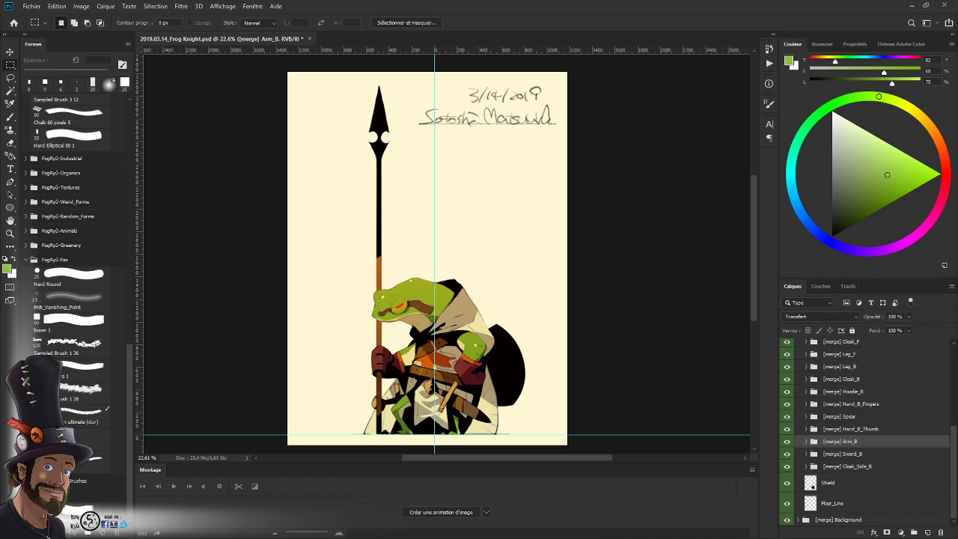
- Check an exported part image in Photoshop, close it, and return to the Frog Knight artwork
drag(462, 197, 510, 34)
click(420, 38)
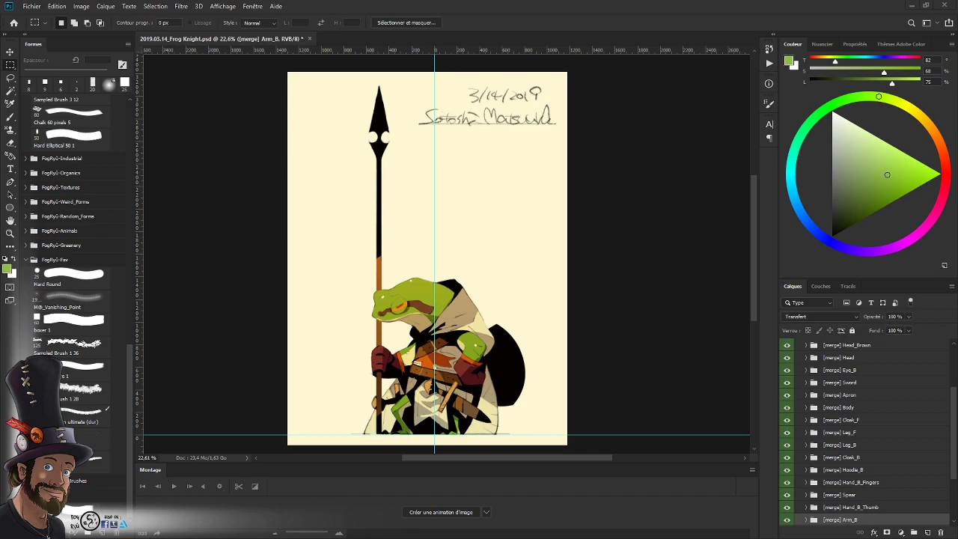
key(z)
click(564, 307)
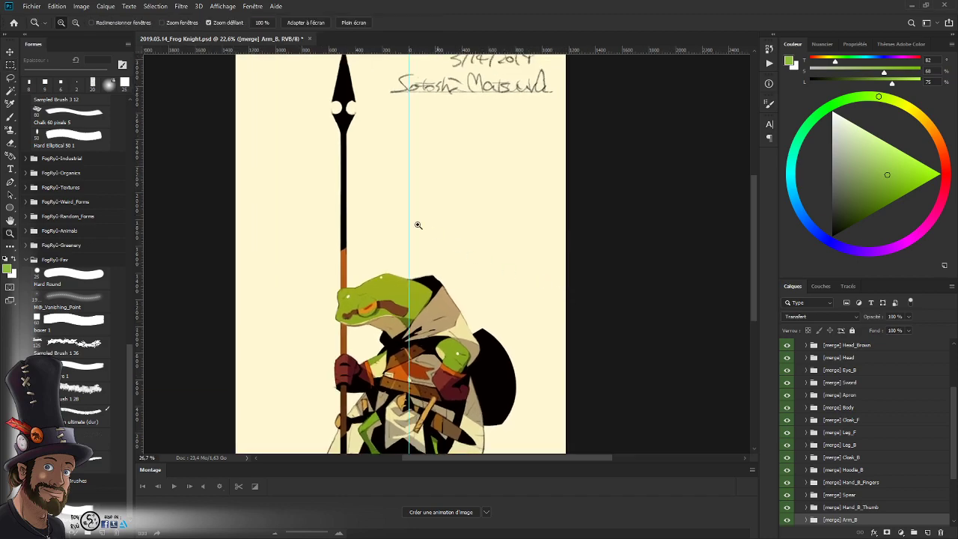
- Save the artwork, rerun the PhotoshopToSpine export with Write Spine JSON enabled, and bring up the Frog Knight images folder
key(ctrl+s)
click(32, 6)
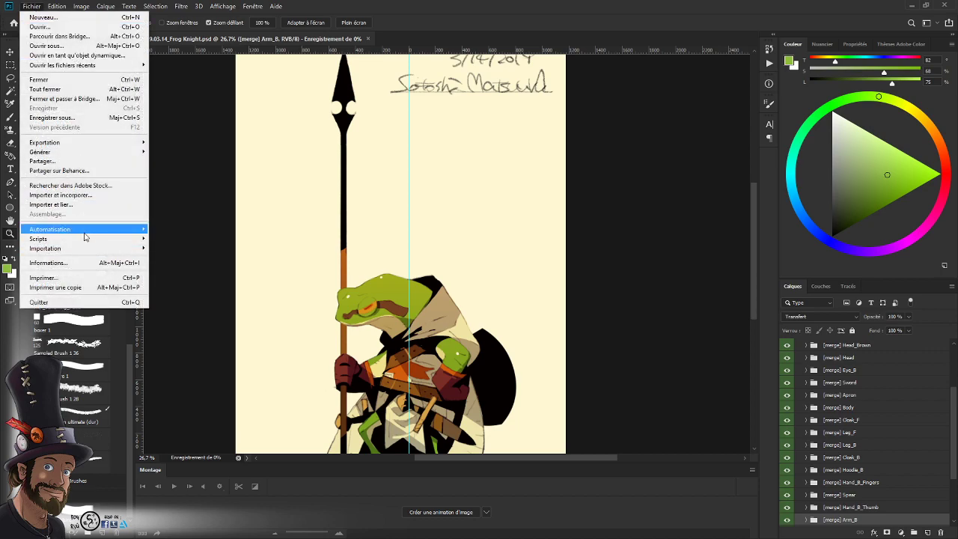
mouse_move(143, 250)
click(181, 374)
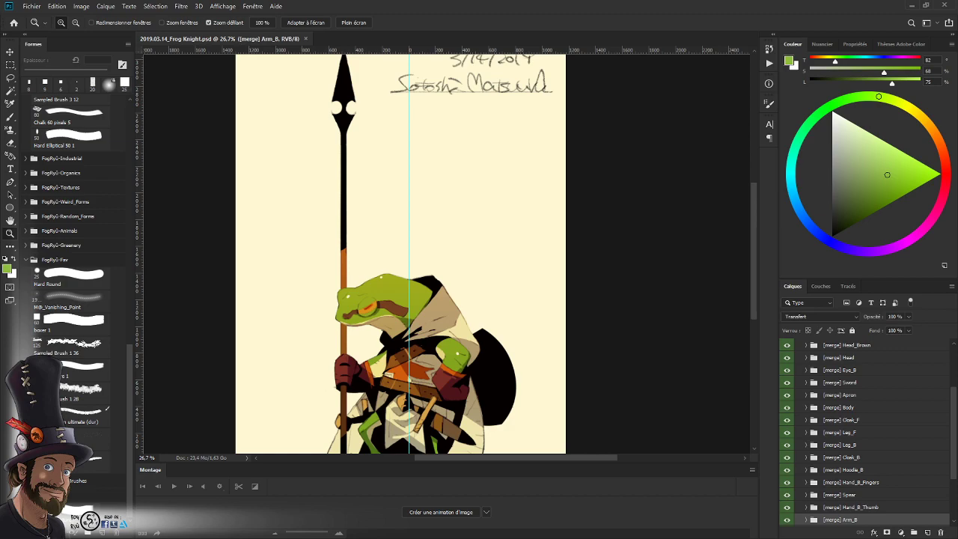
drag(410, 267, 476, 119)
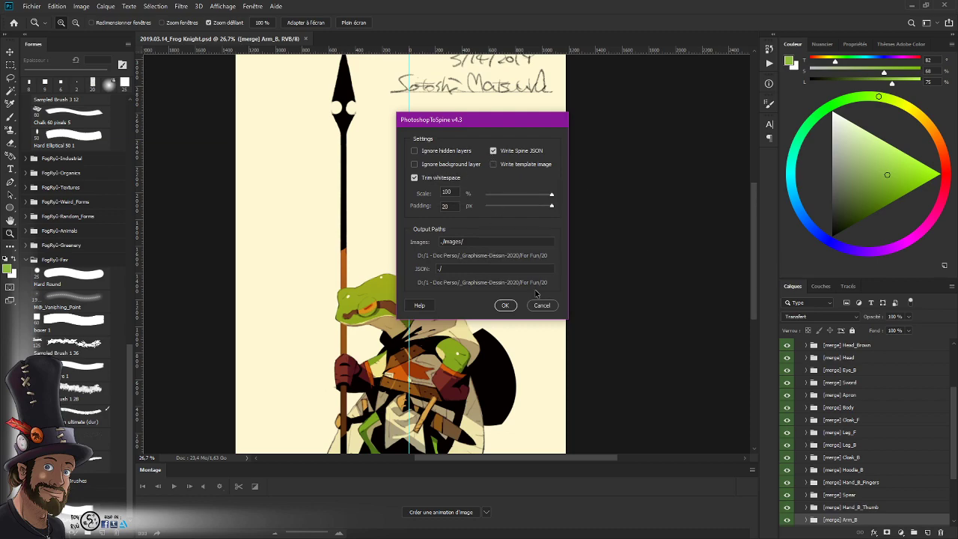
click(505, 305)
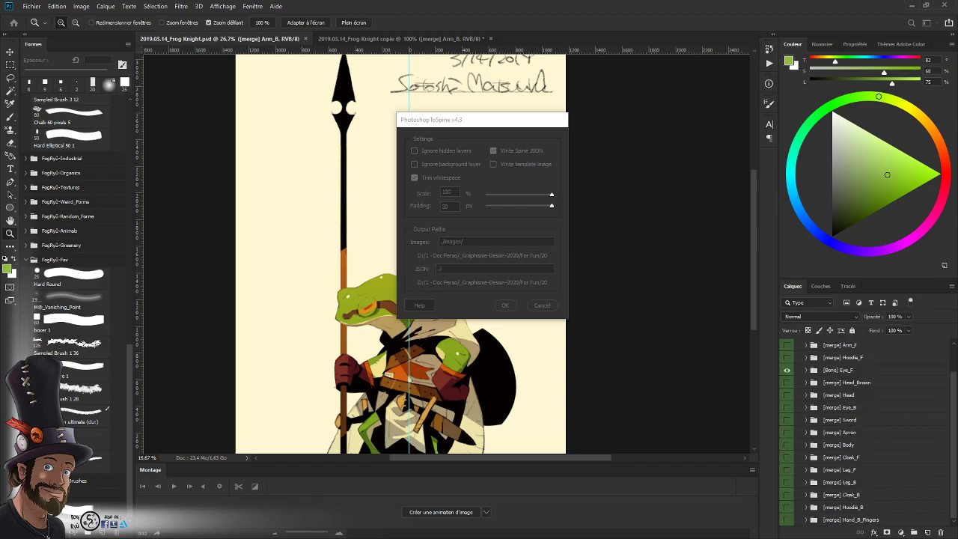
drag(488, 221, 483, 166)
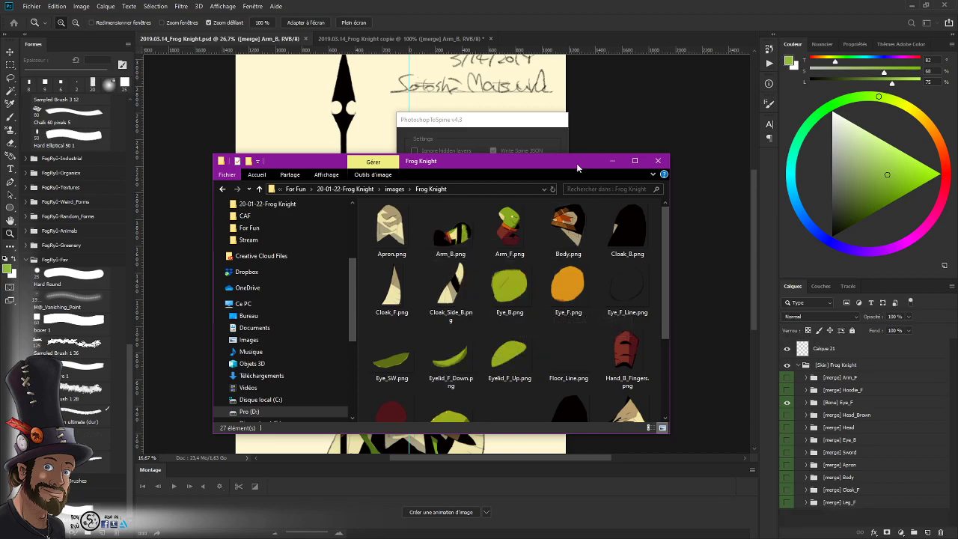
- Look through the exported part images in the Frog Knight folder and go up to its parent images folder
drag(576, 163, 339, 153)
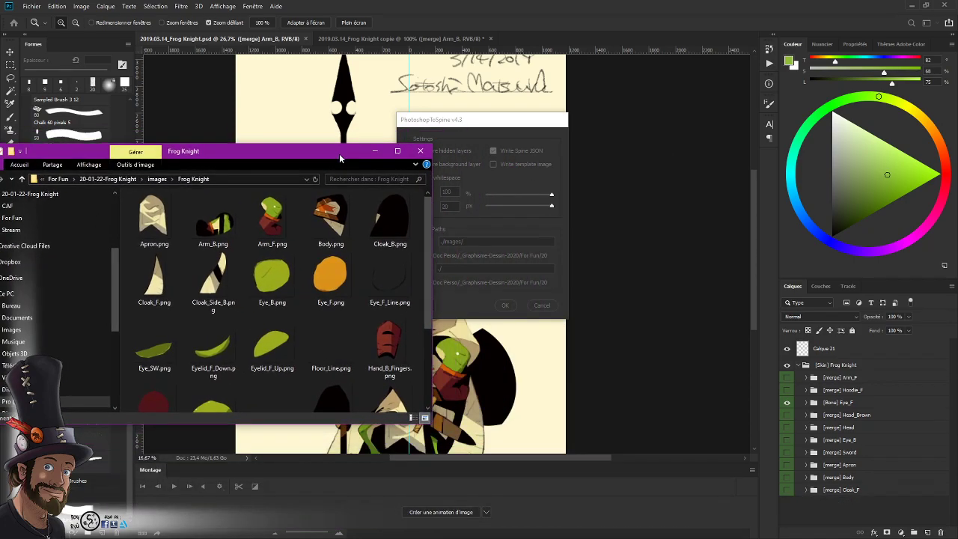
scroll(312, 322, down, 3)
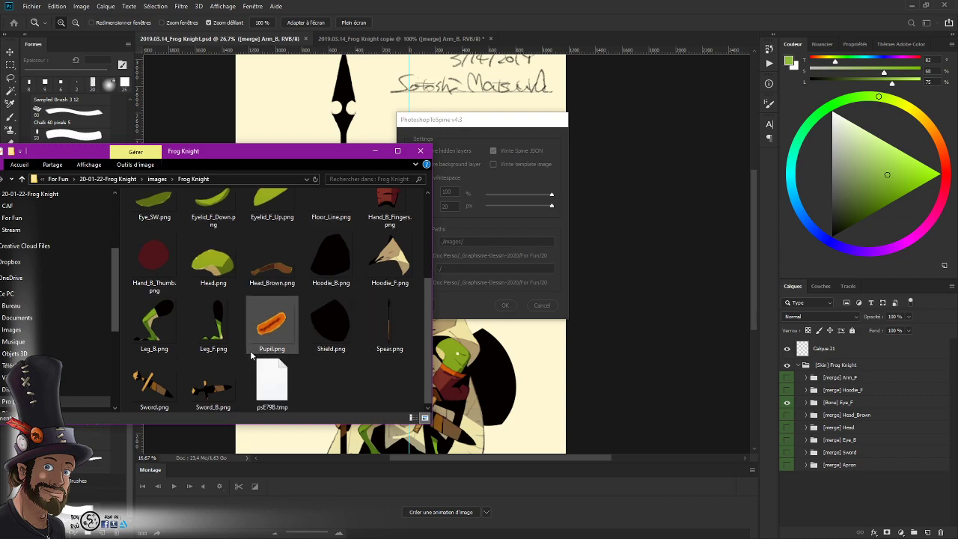
scroll(345, 359, up, 1)
scroll(344, 355, up, 1)
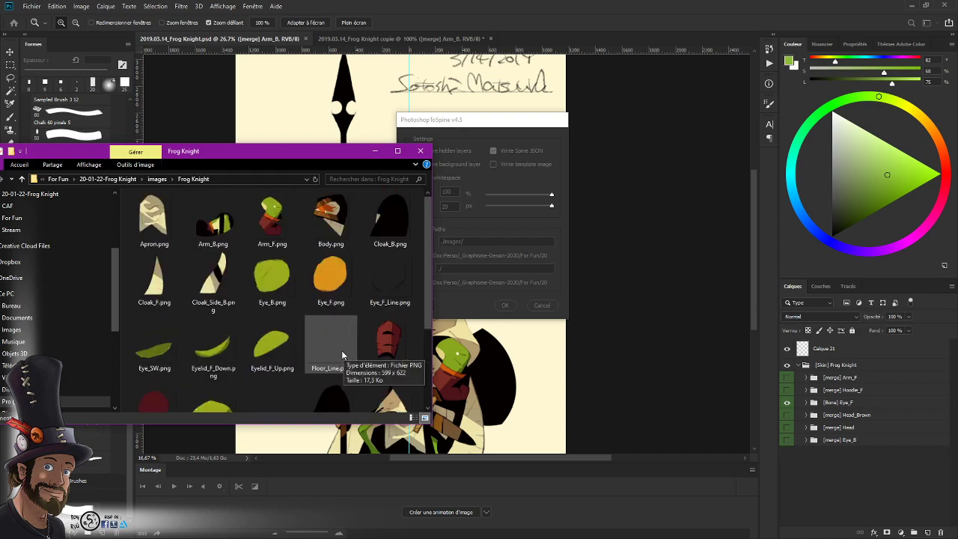
click(500, 130)
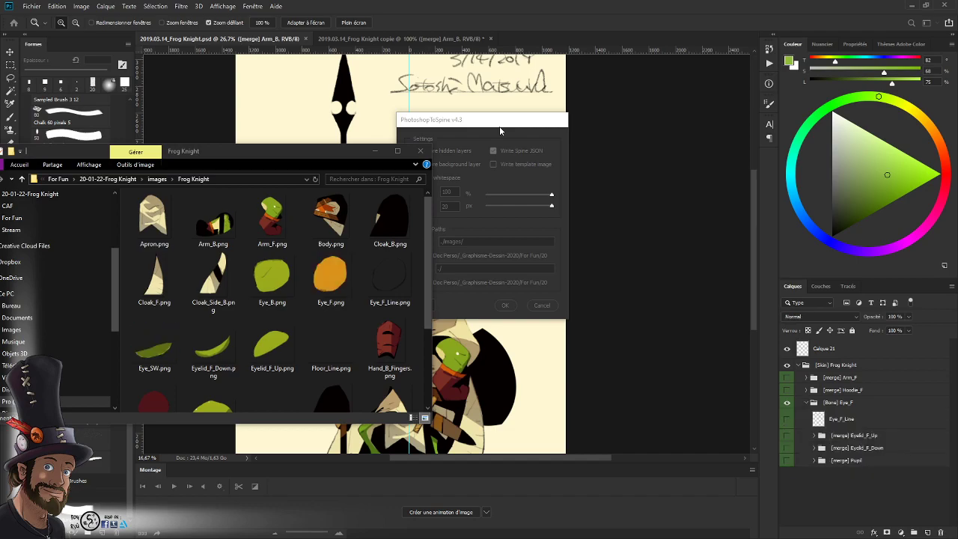
drag(308, 156, 352, 147)
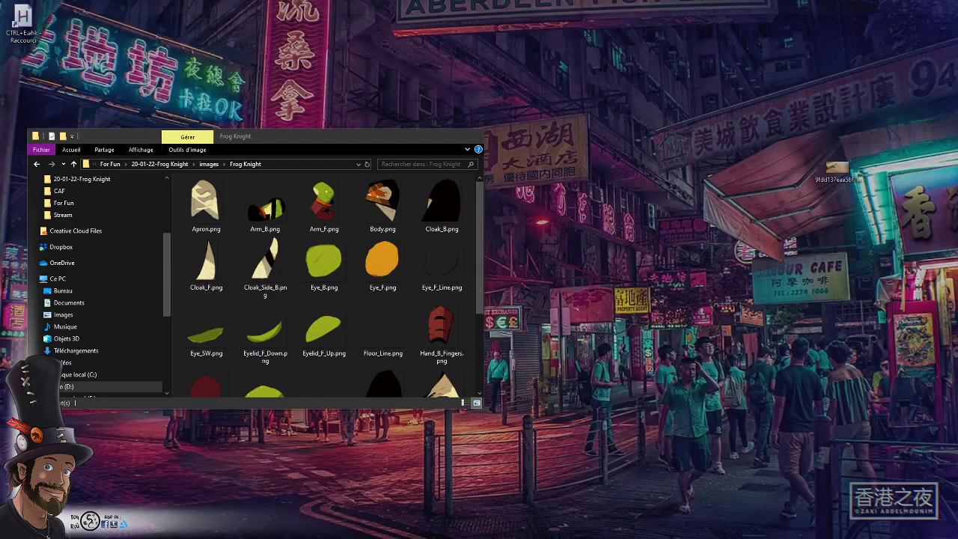
key(alt+Tab)
scroll(441, 239, down, 2)
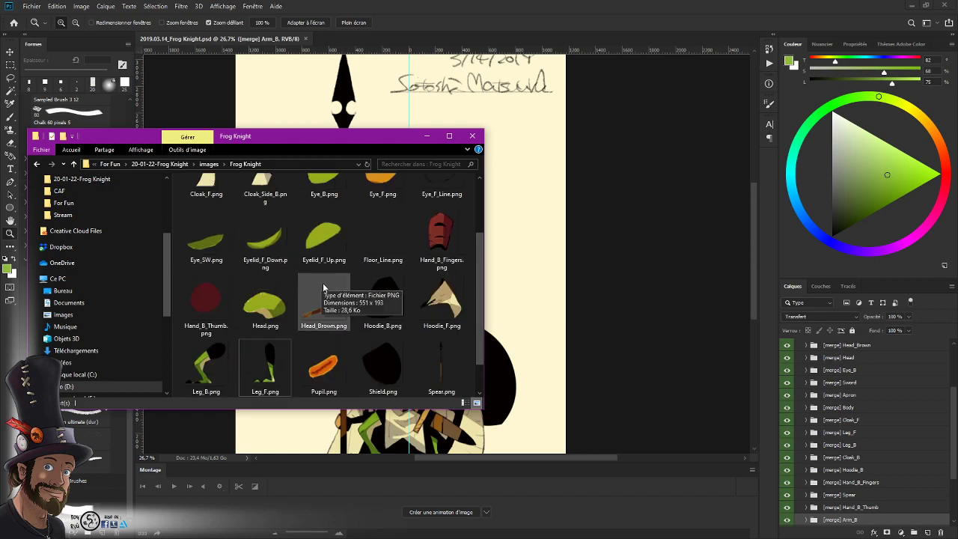
scroll(448, 345, down, 1)
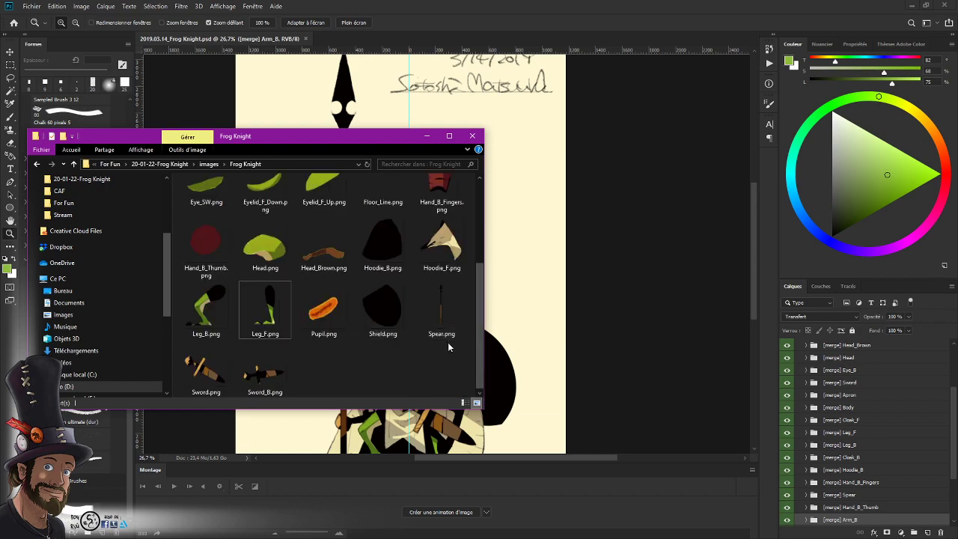
click(209, 164)
drag(292, 145, 0, 166)
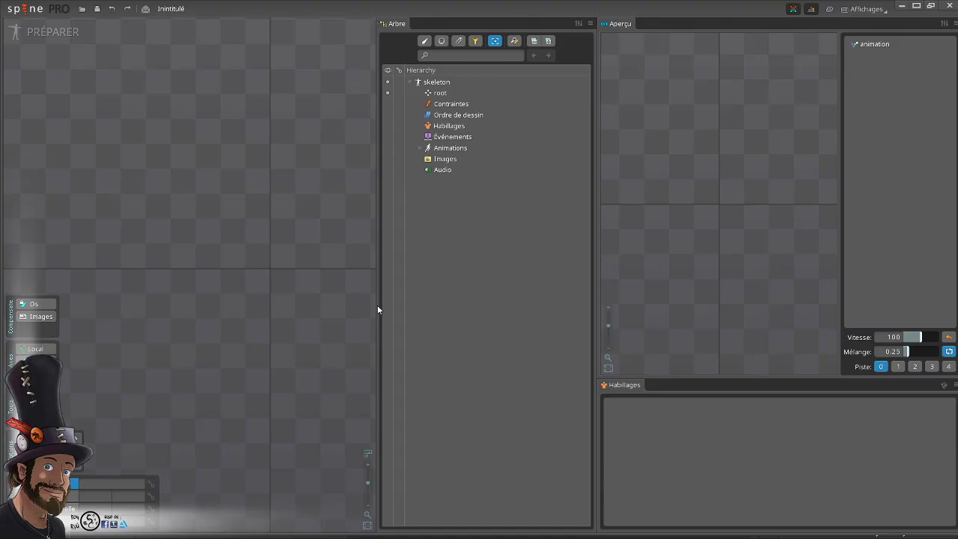
click(24, 9)
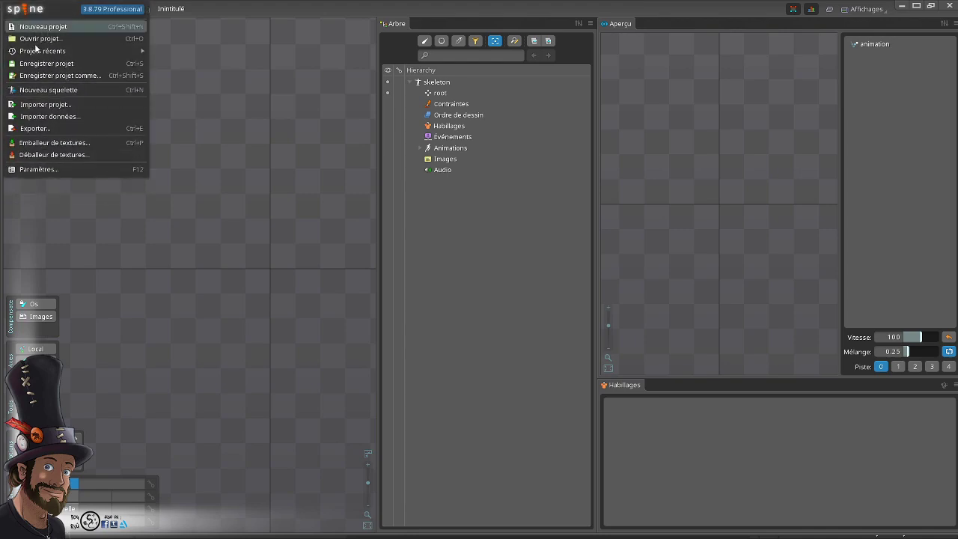
click(51, 109)
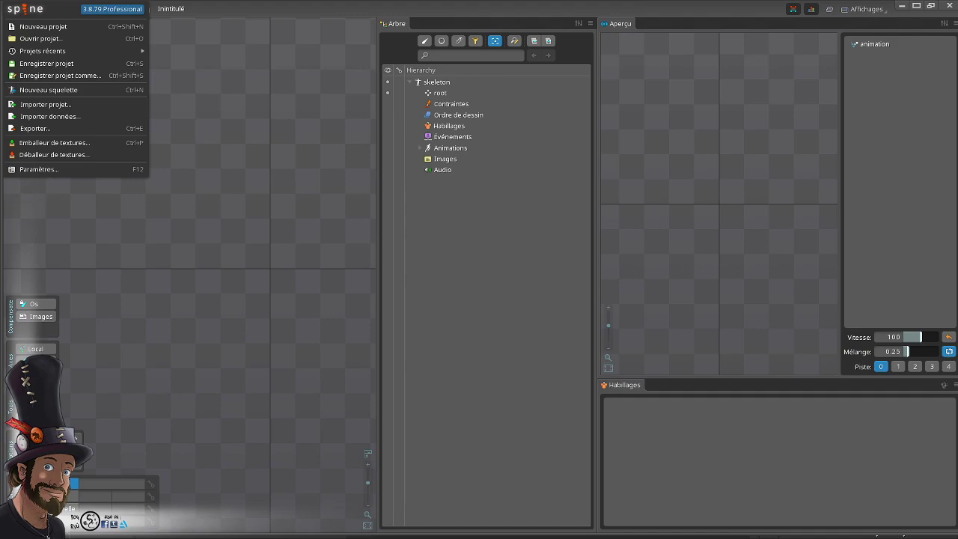
click(259, 157)
- In Spine, import the exported Frog Knight JSON into a new project as skeleton 2019, discarding the unsaved project changes
click(18, 12)
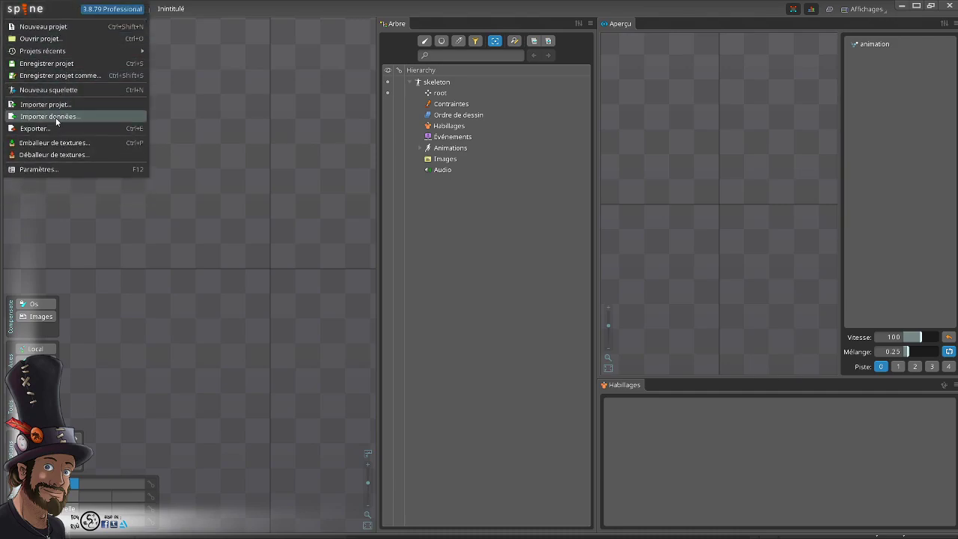
click(56, 118)
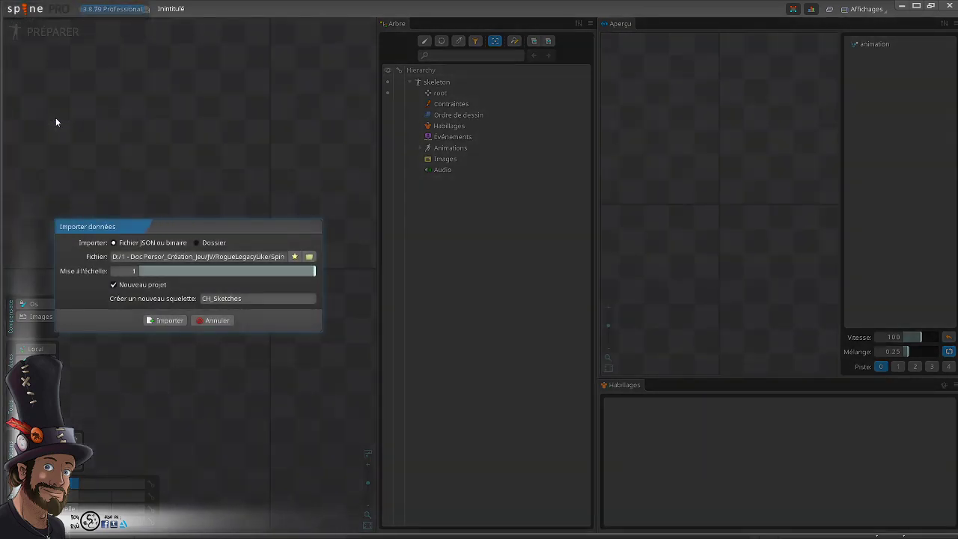
click(309, 257)
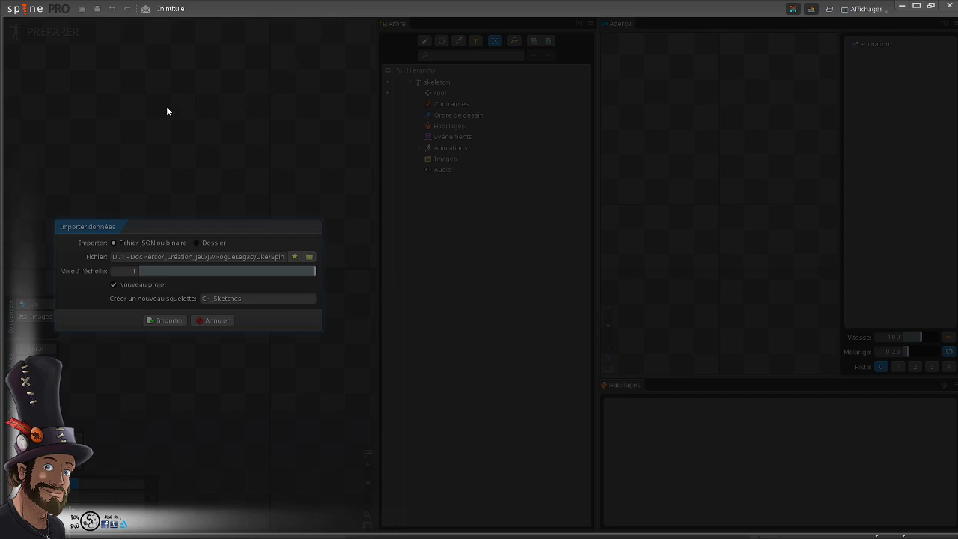
double_click(156, 297)
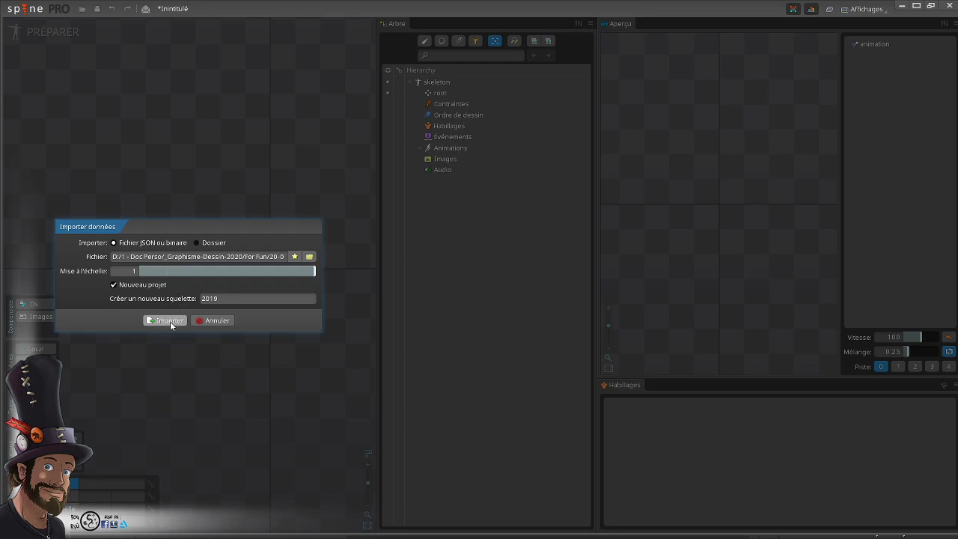
click(166, 320)
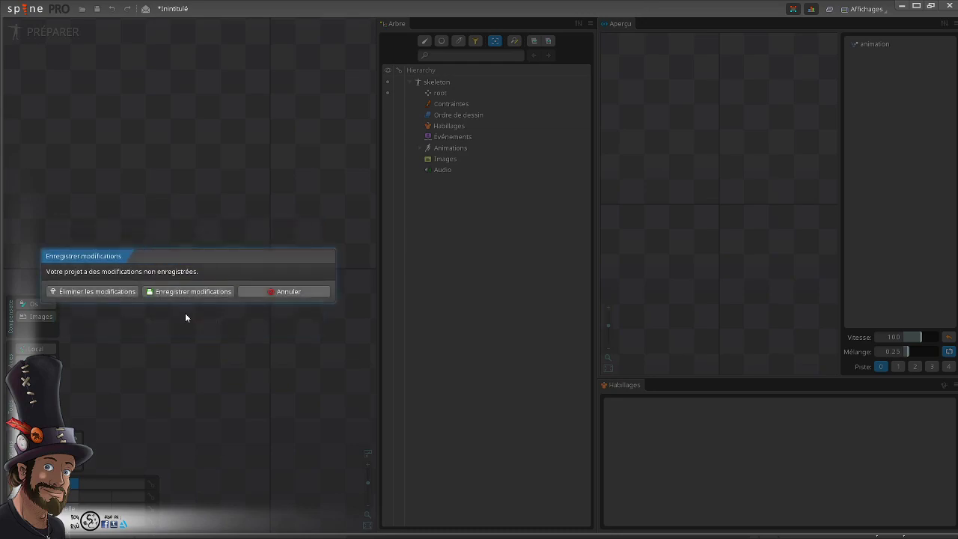
click(109, 291)
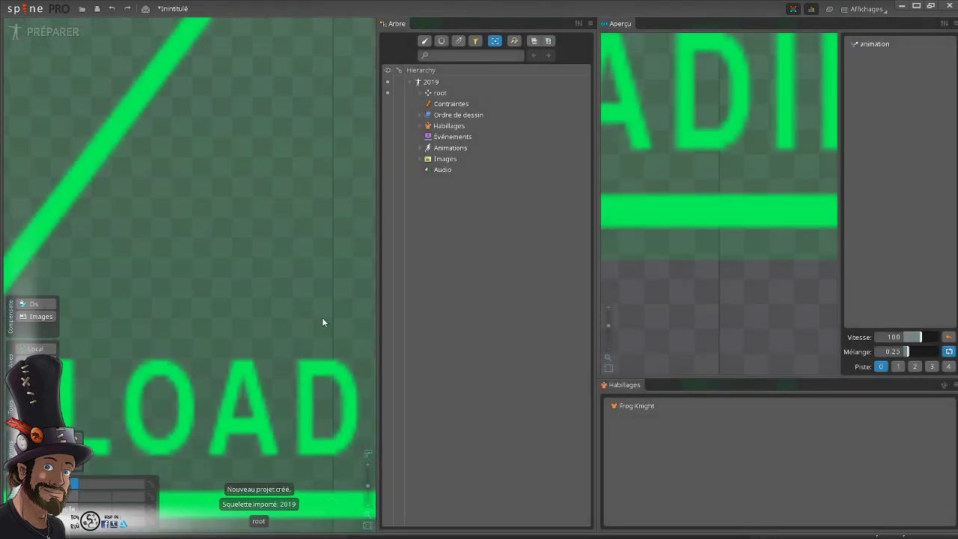
- Activate the Frog Knight skin and check the assembled character in the viewport
scroll(307, 254, down, 5)
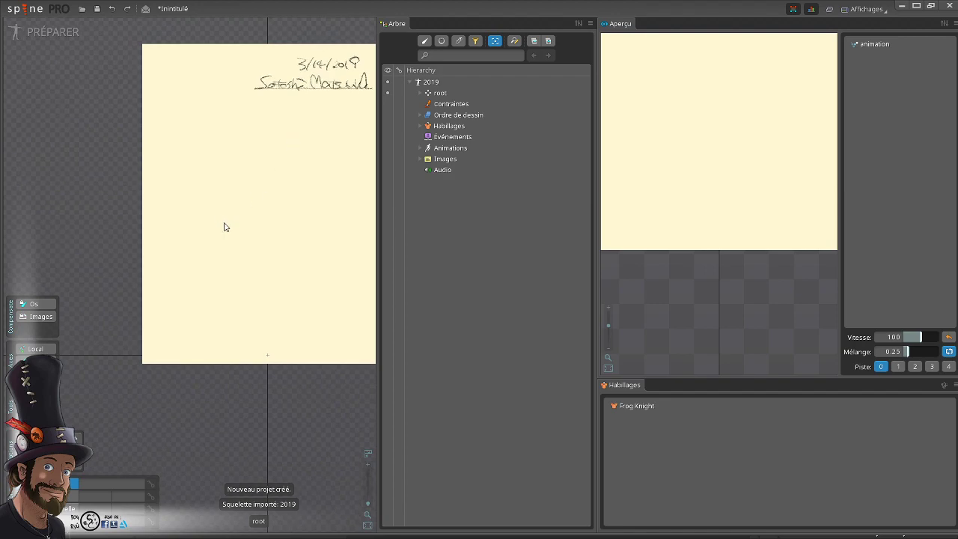
click(628, 409)
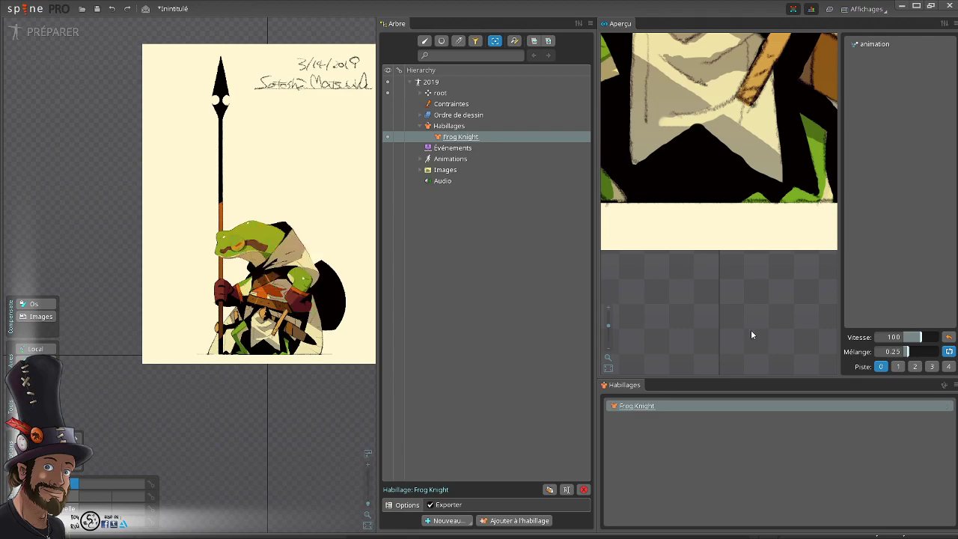
scroll(322, 204, down, 1)
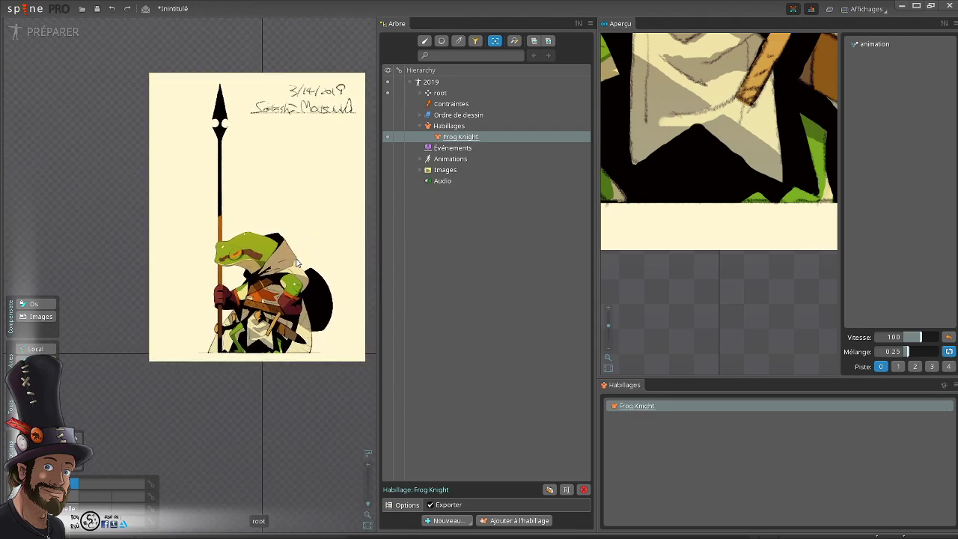
drag(281, 245, 275, 252)
scroll(275, 252, up, 4)
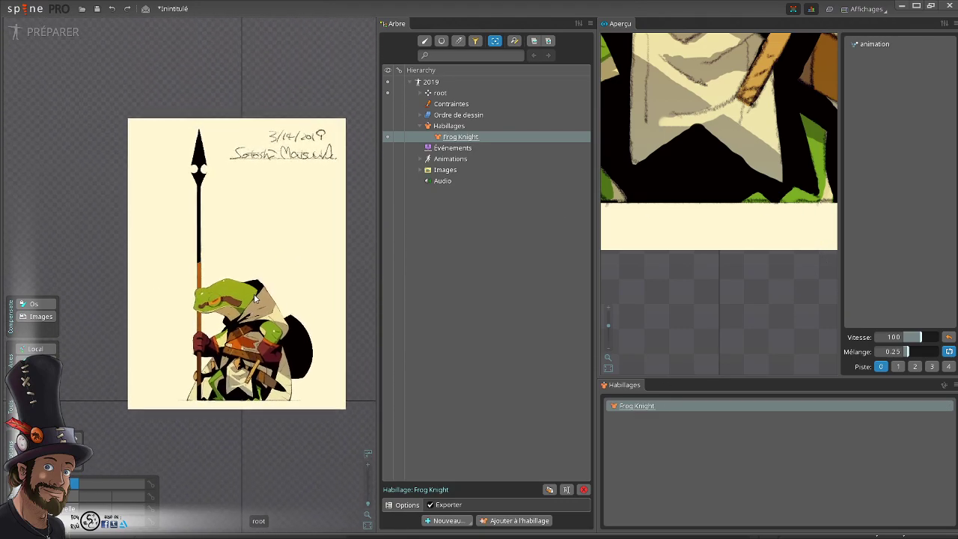
drag(267, 315, 267, 262)
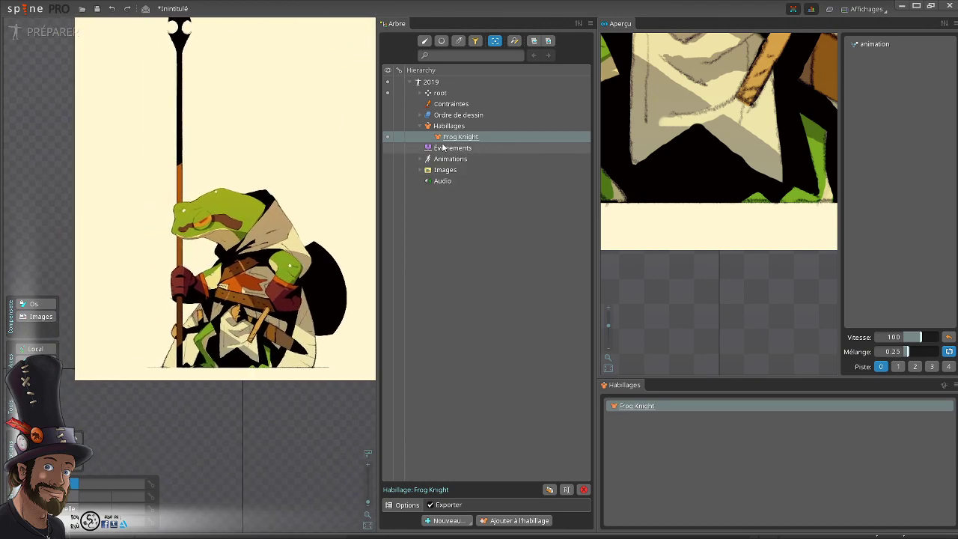
- Expand the root bone in the hierarchy and examine its imported parts and the full character artwork
click(419, 93)
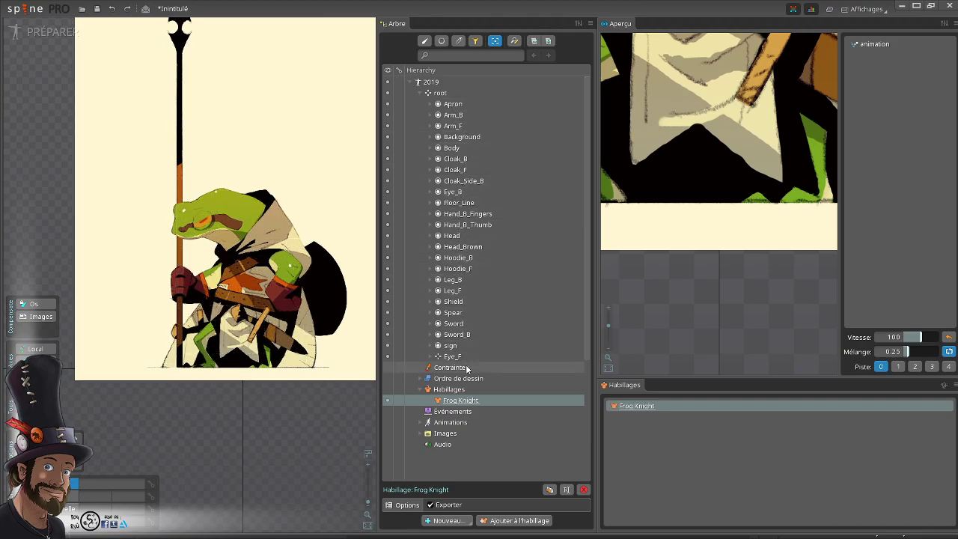
scroll(298, 130, down, 3)
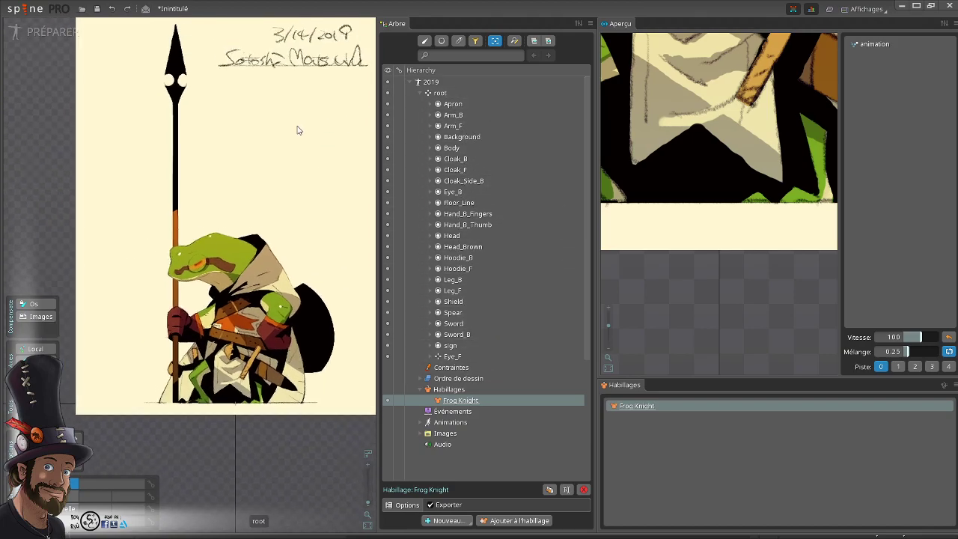
drag(303, 154, 303, 143)
scroll(253, 324, up, 1)
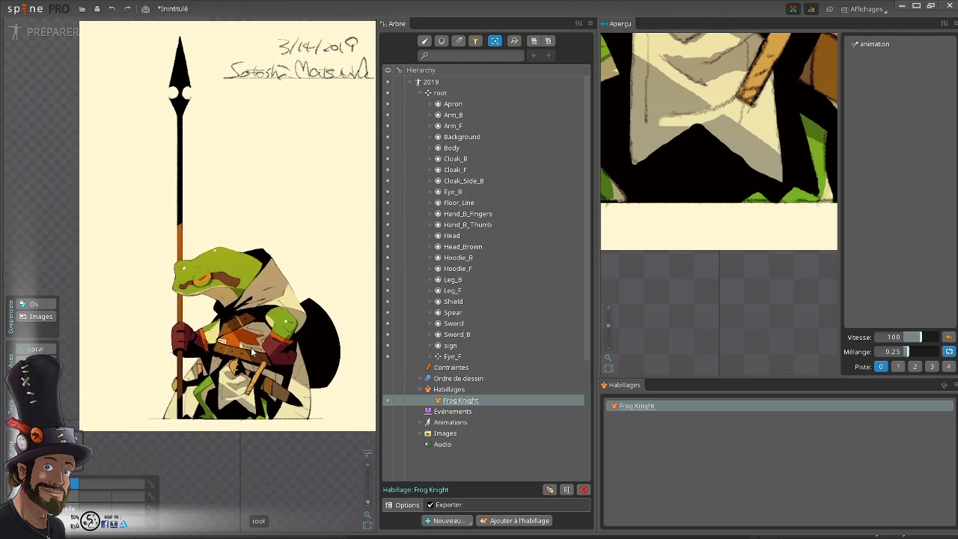
mouse_move(274, 343)
mouse_down()
mouse_move(251, 319)
mouse_move(261, 357)
mouse_up()
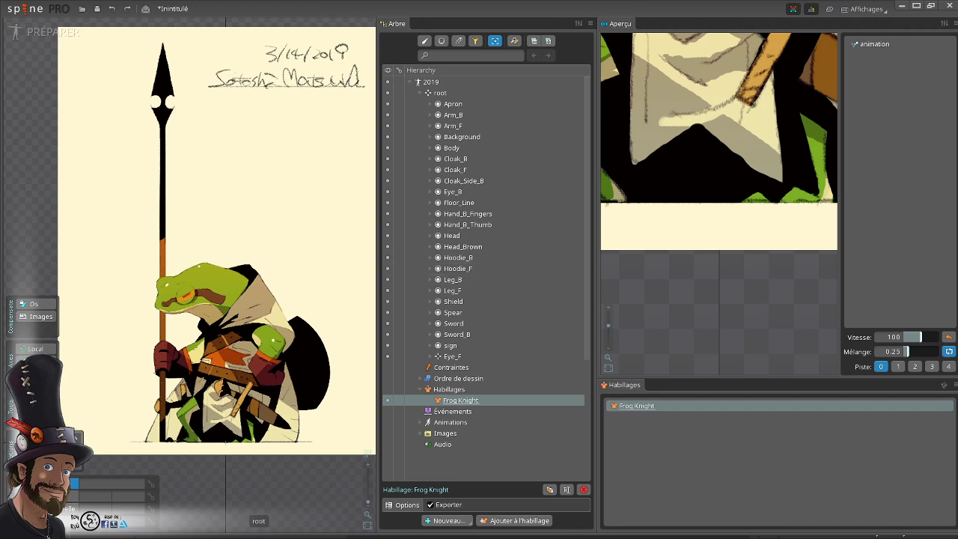
scroll(216, 240, up, 1)
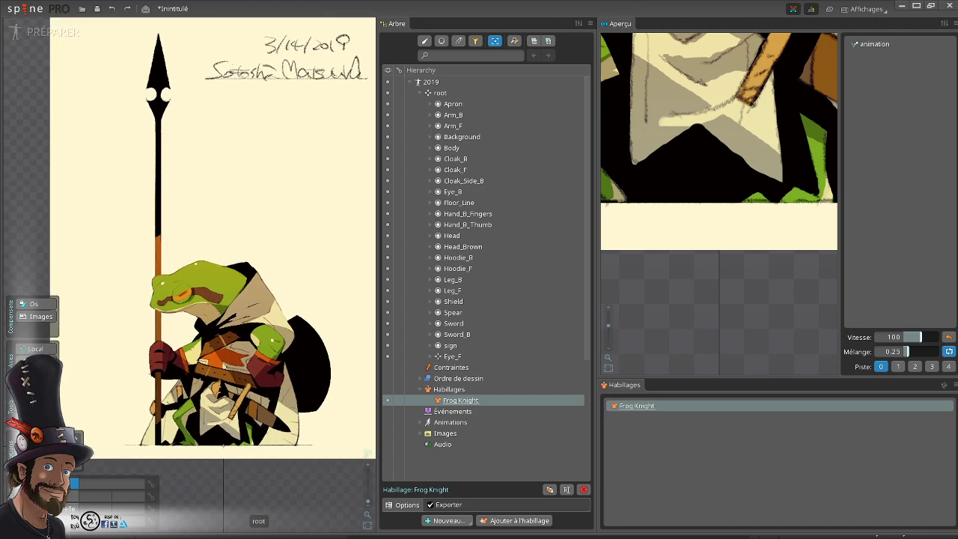
scroll(217, 240, down, 2)
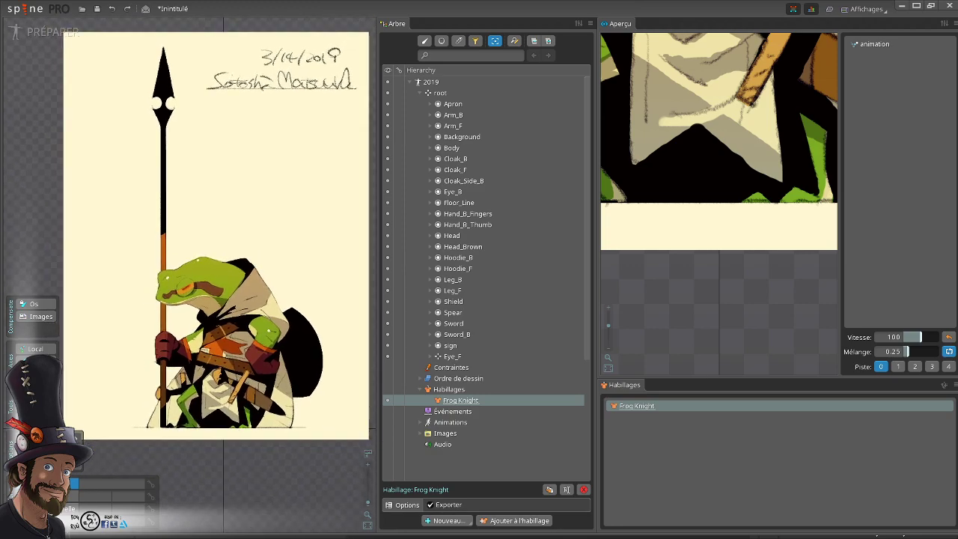